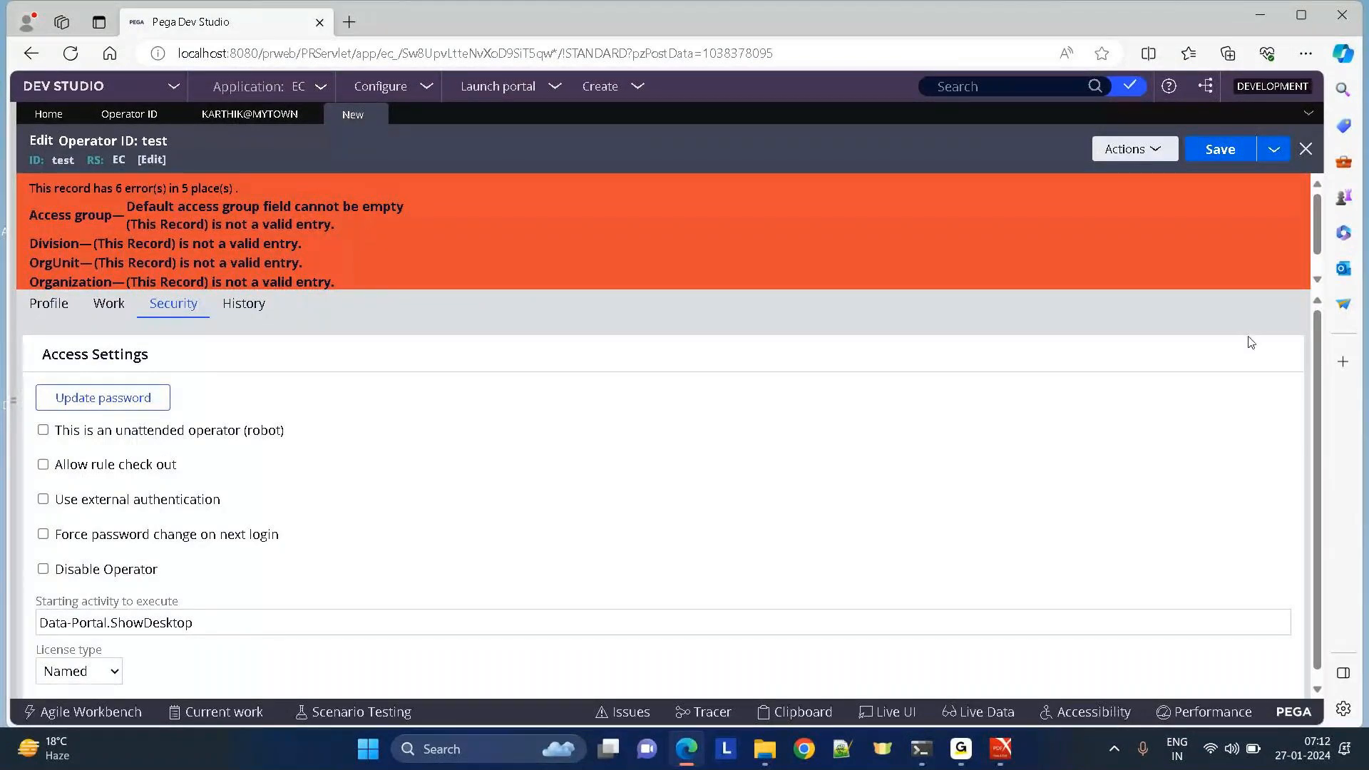
Scroll the test operator's six validation errors and view its Profile tab with an empty Access Group.
{"action": "left_click_drag", "start_coordinate": [1323, 246], "coordinate": [1314, 201]}
{"action": "left_click", "coordinate": [29, 314]}
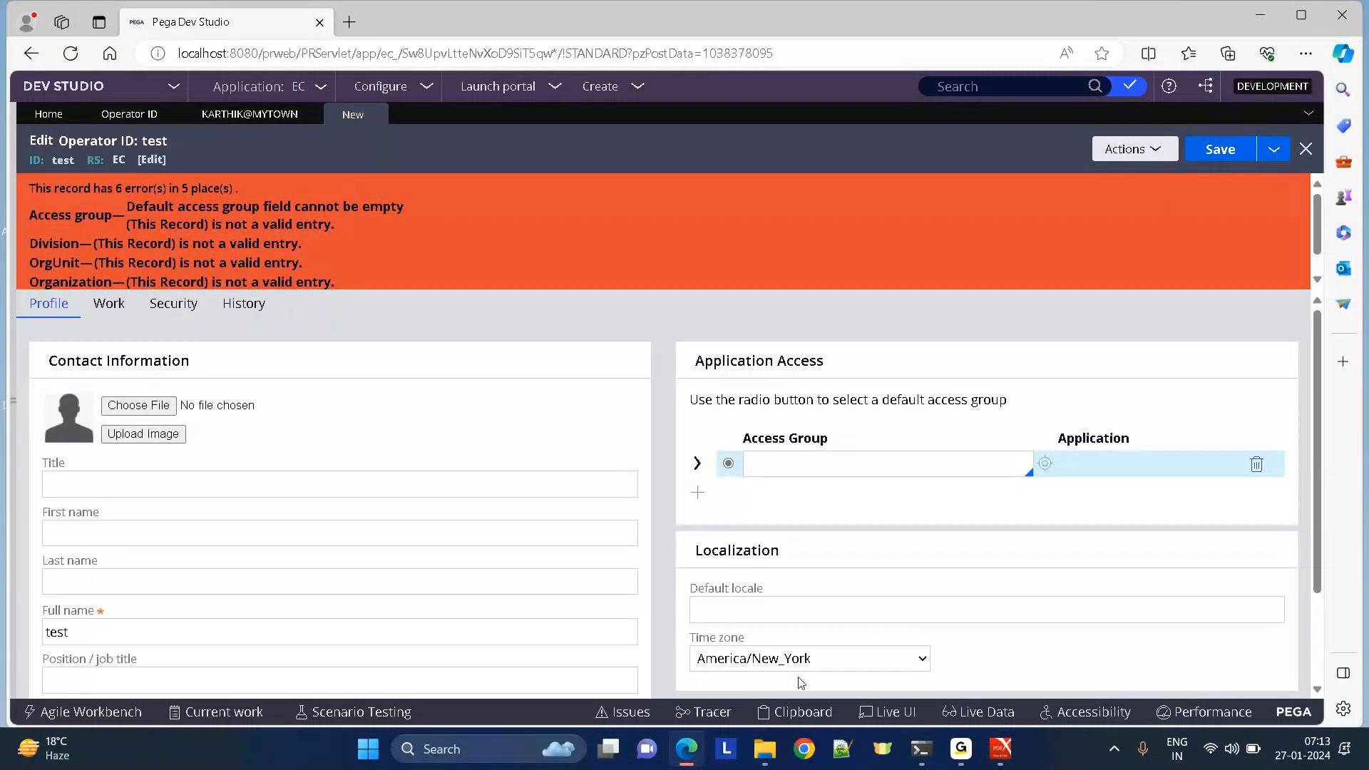
{"action": "left_click", "coordinate": [961, 749]}
{"action": "left_click", "coordinate": [1003, 696]}
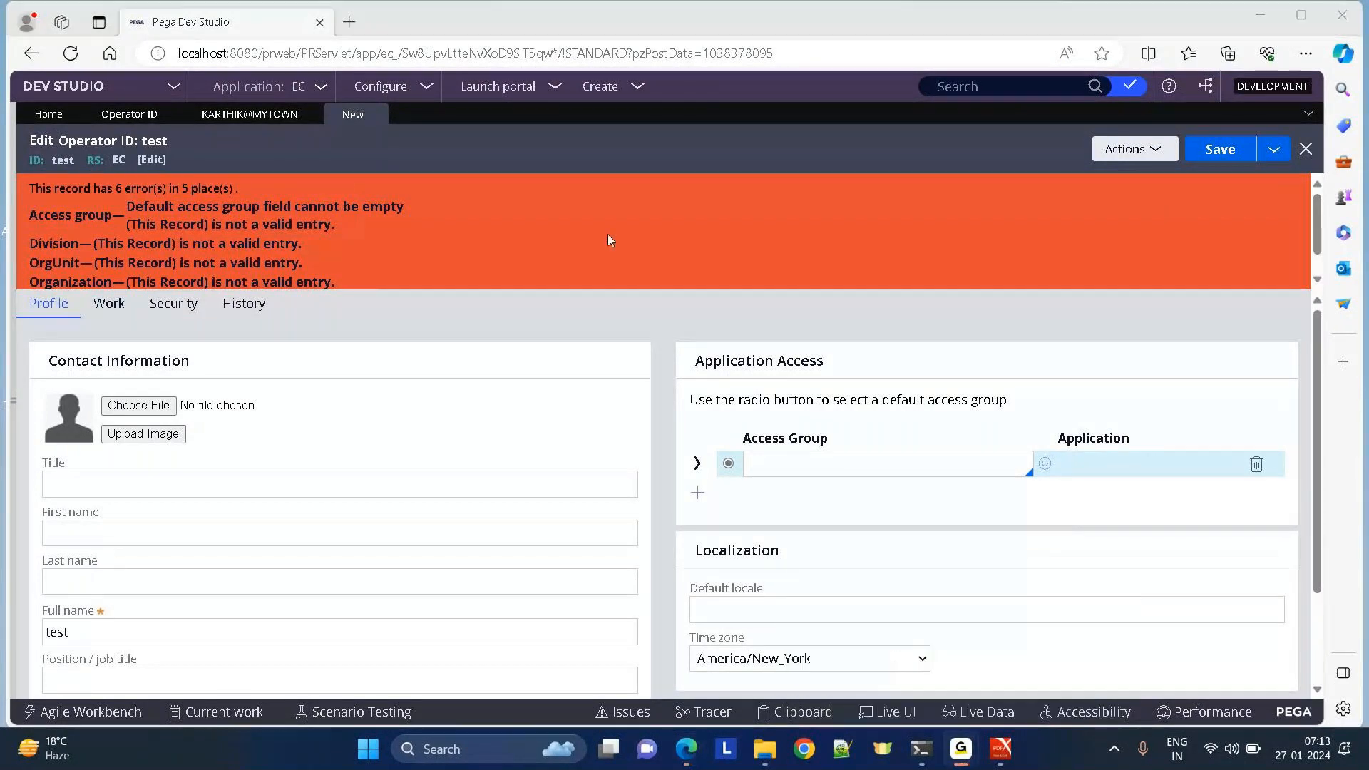
{"action": "left_click", "coordinate": [608, 235]}
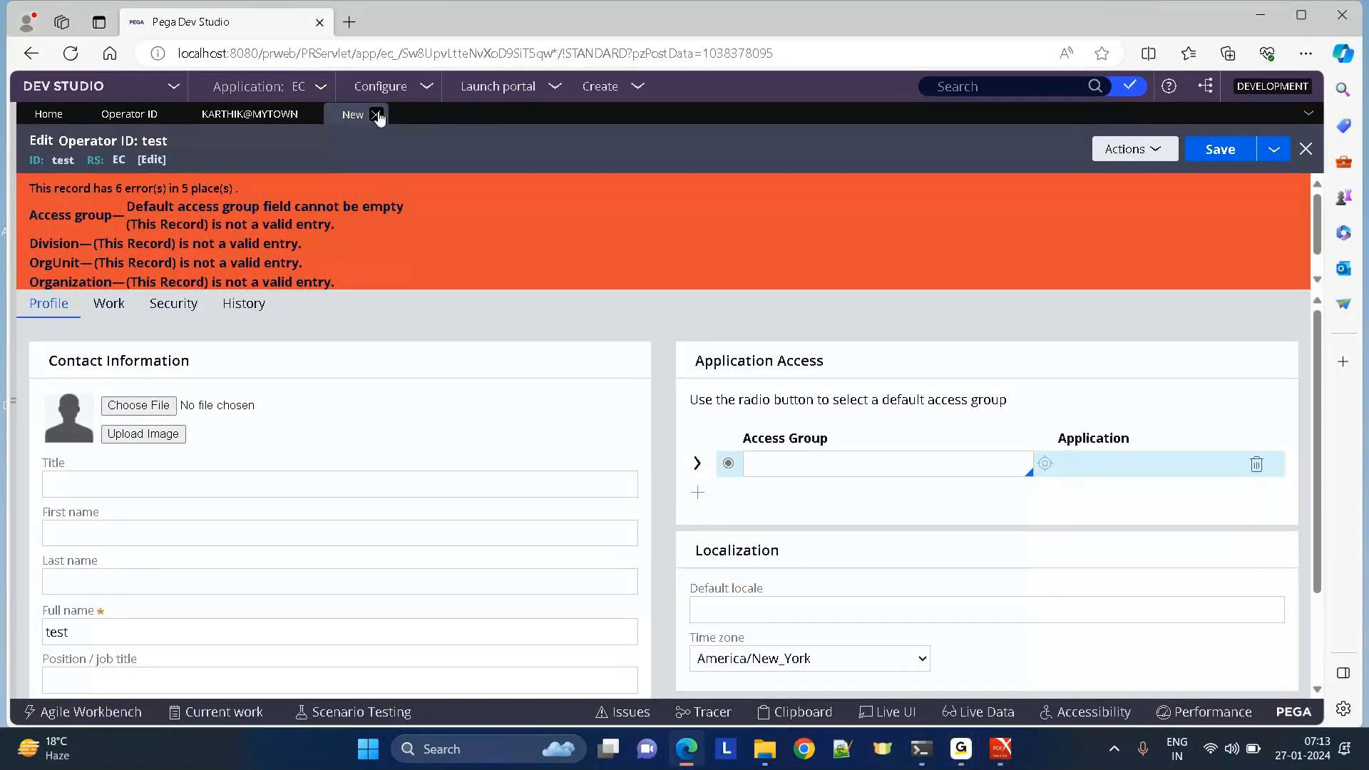
Discard the test operator, close the other operator record and operator list, and collapse Organization.
{"action": "left_click", "coordinate": [378, 113]}
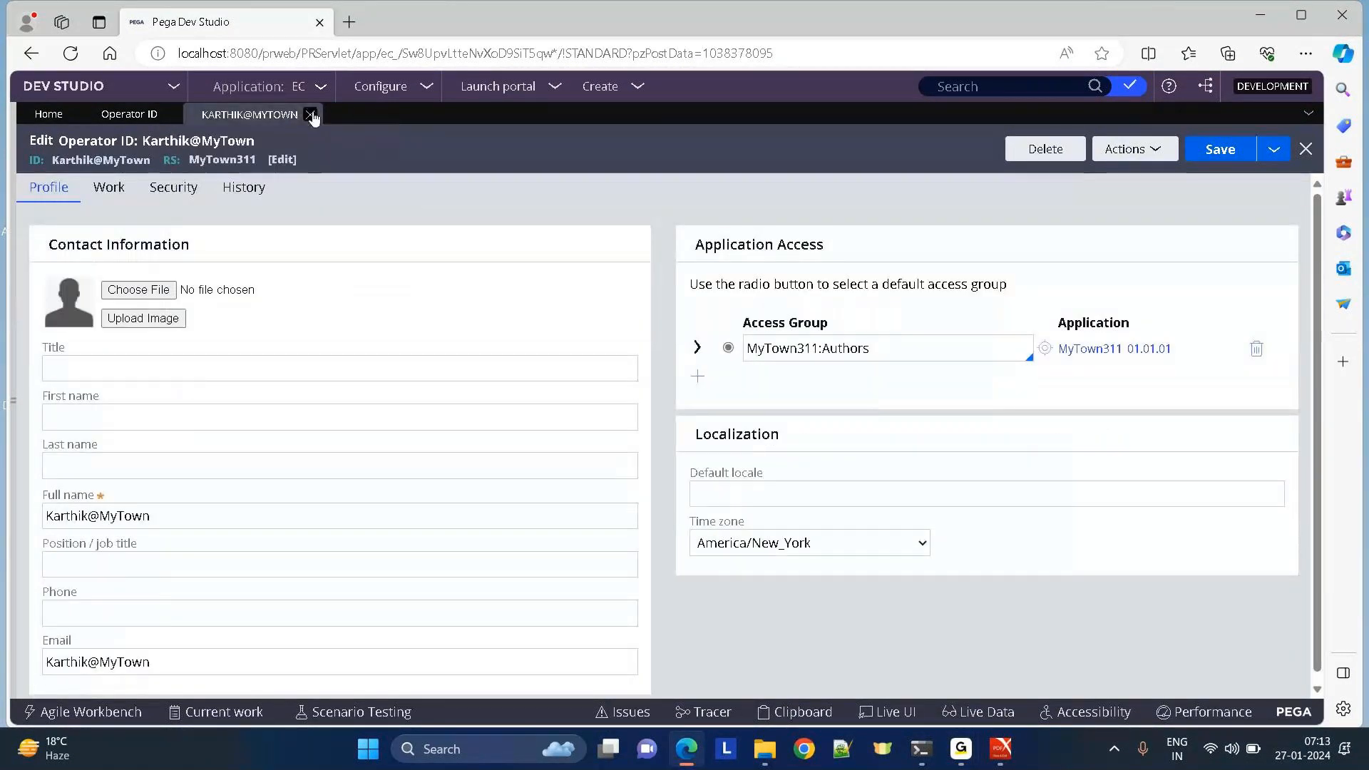
{"action": "left_click", "coordinate": [310, 115]}
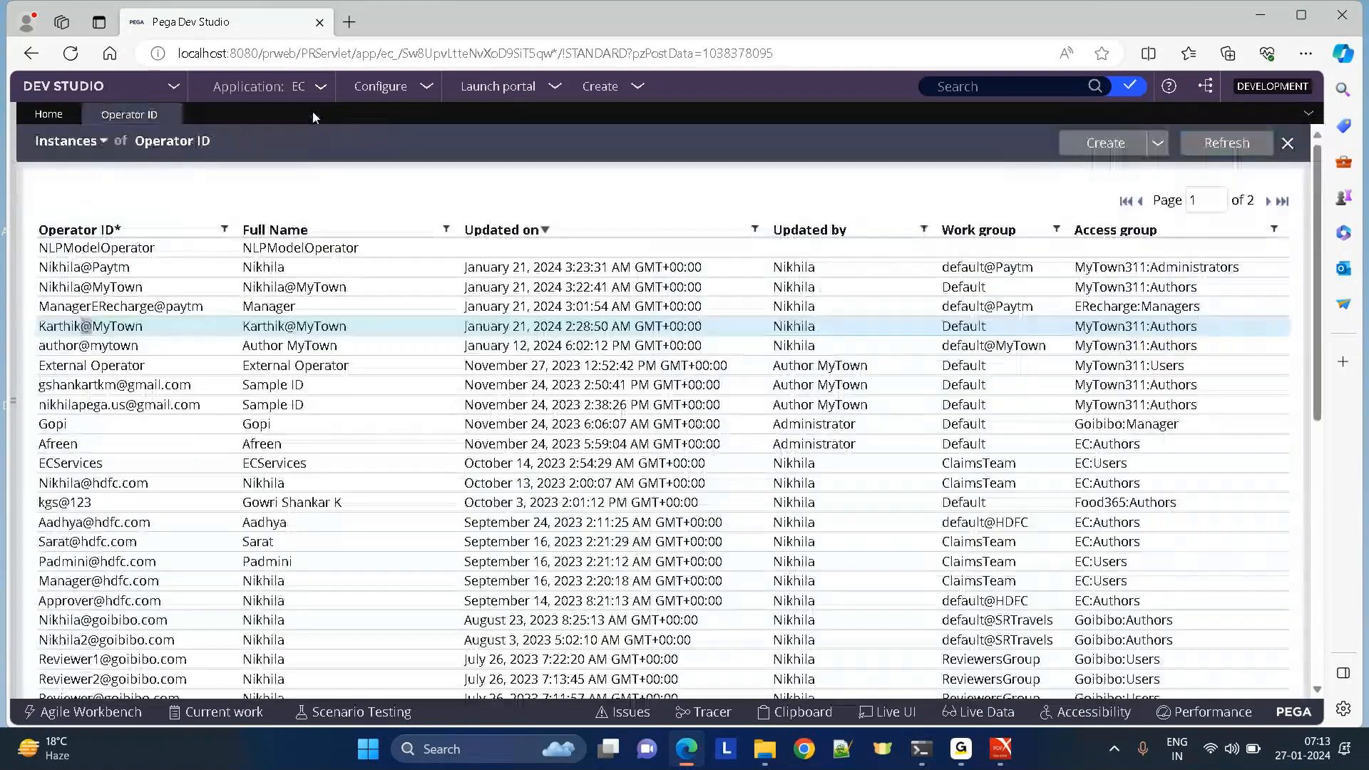
{"action": "left_click", "coordinate": [184, 111]}
{"action": "left_click", "coordinate": [101, 311]}
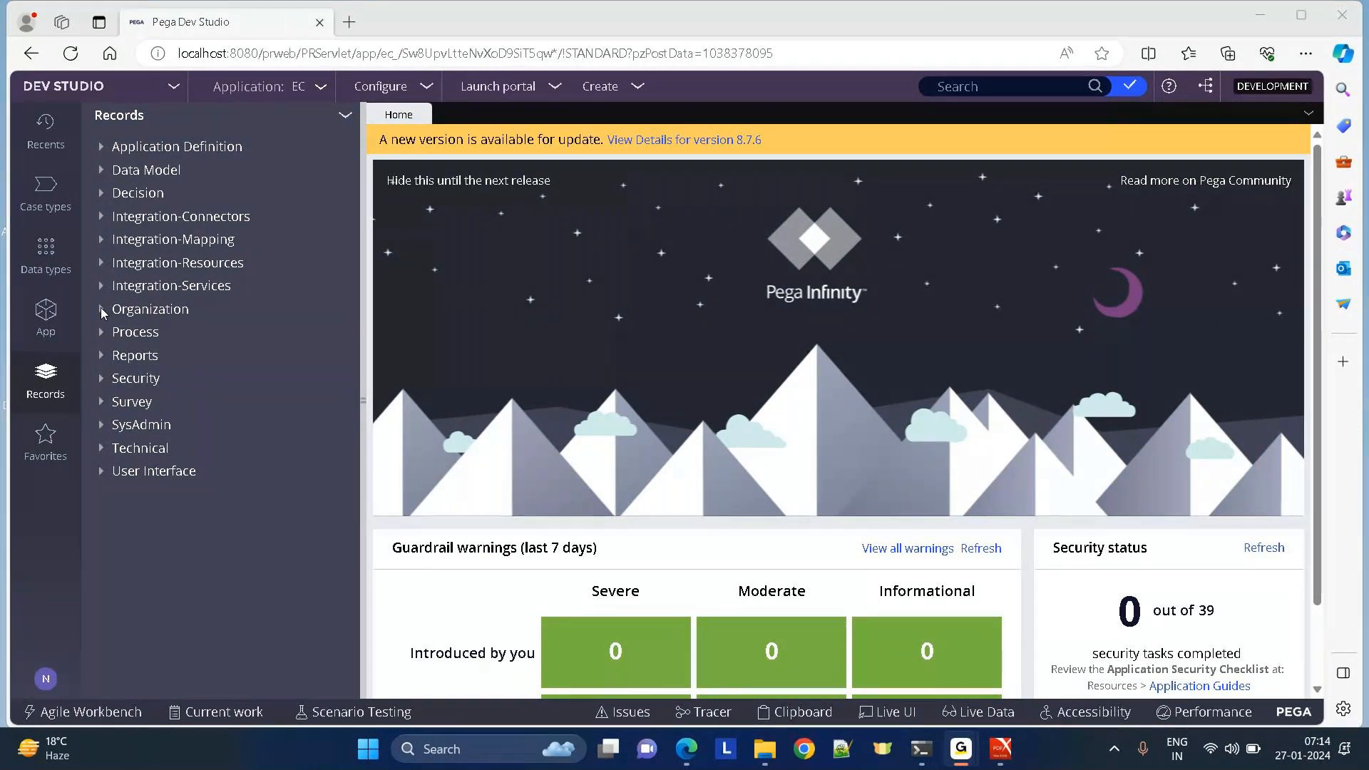
Expand the Security category in the Records explorer and list all Access Group instances.
{"action": "left_click", "coordinate": [101, 308]}
{"action": "left_click", "coordinate": [55, 404]}
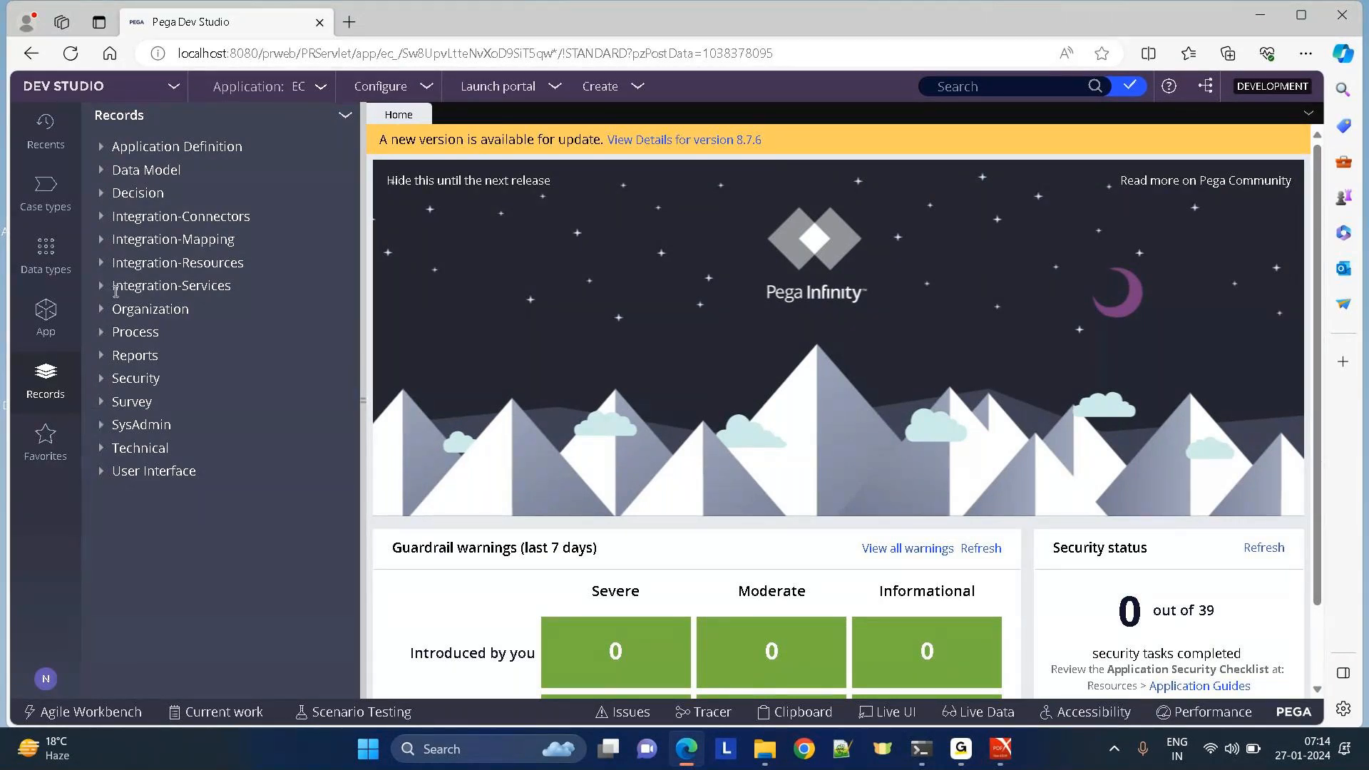
{"action": "left_click", "coordinate": [100, 310]}
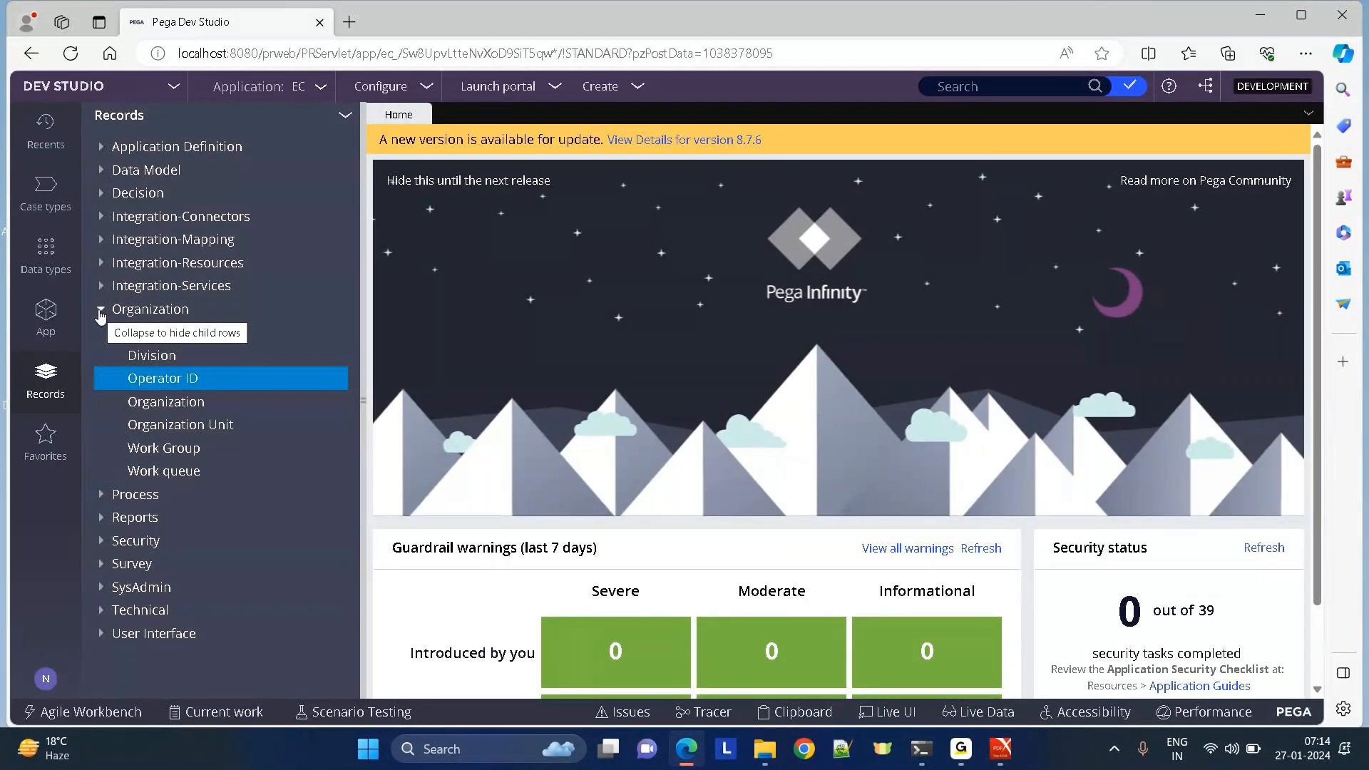
{"action": "left_click", "coordinate": [101, 311]}
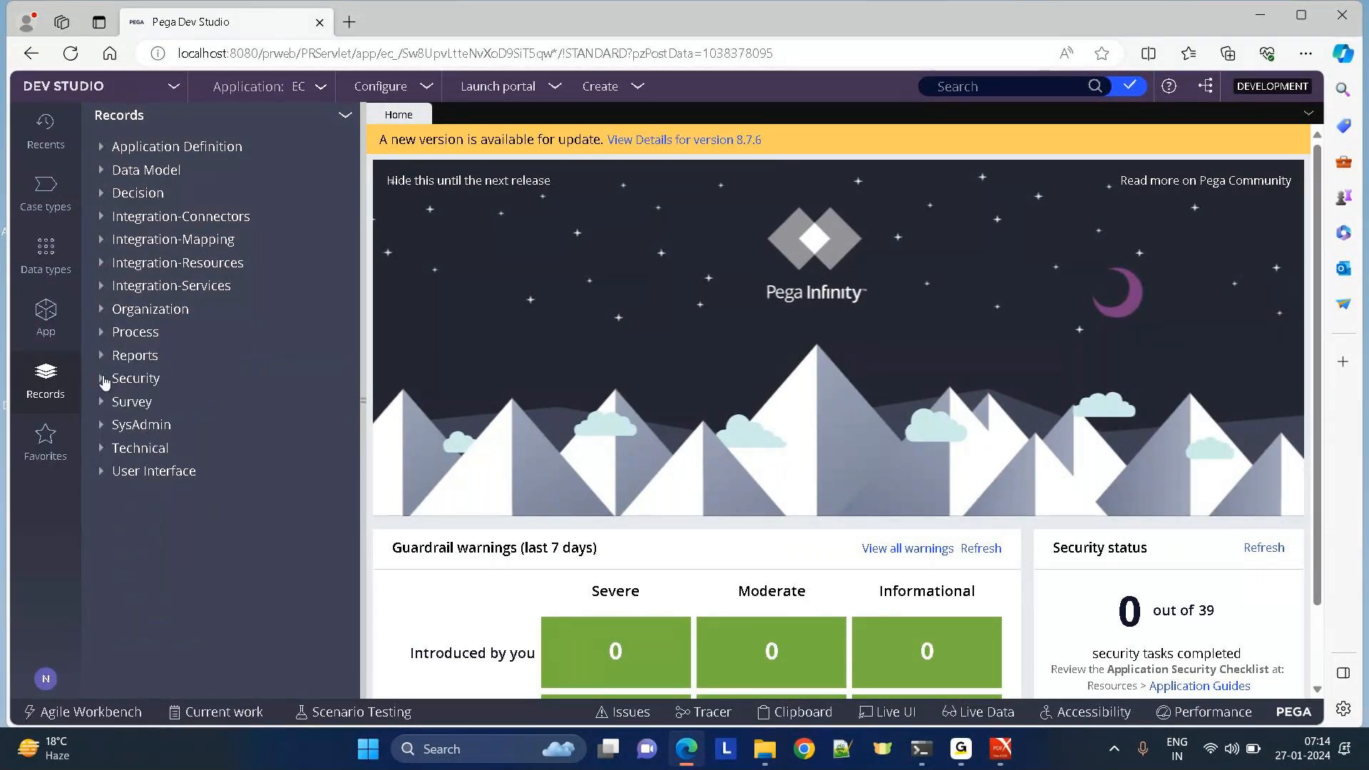
{"action": "left_click", "coordinate": [102, 379]}
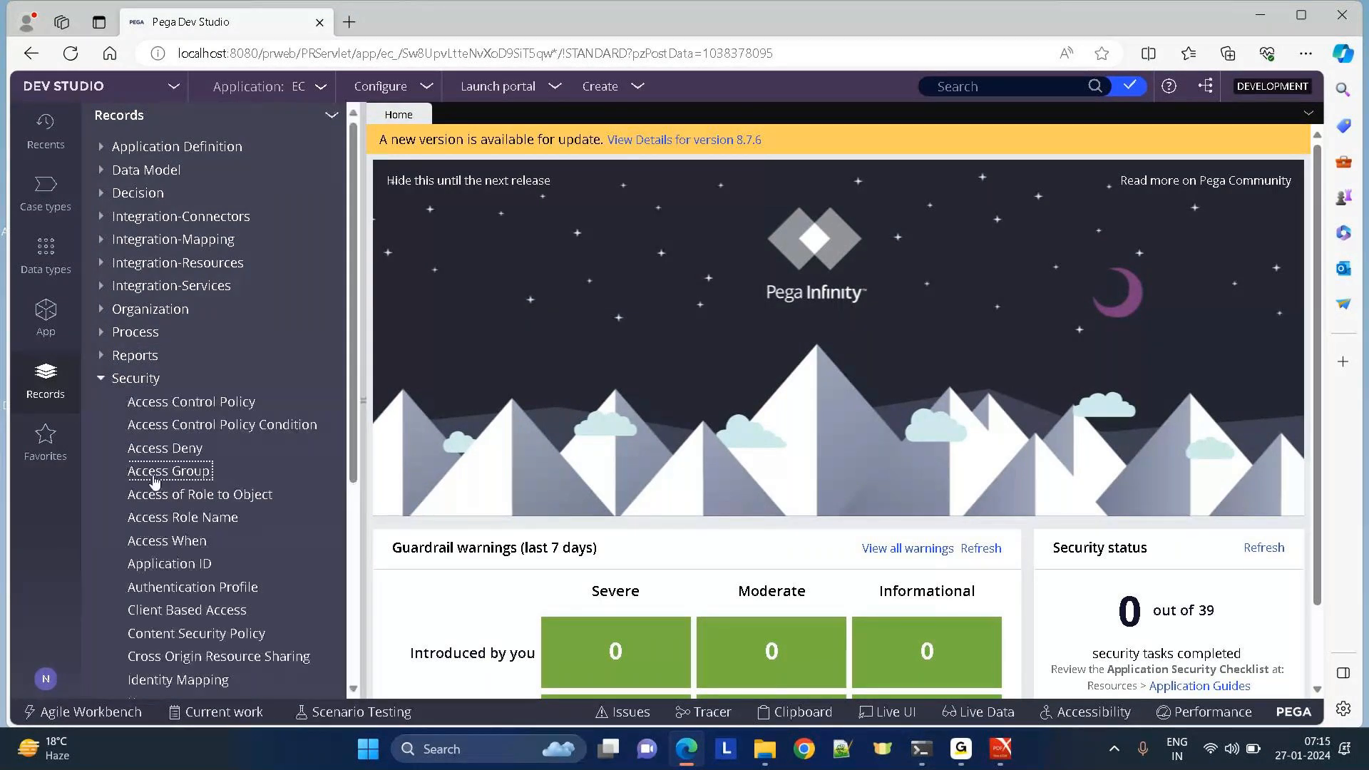
{"action": "left_click", "coordinate": [154, 475]}
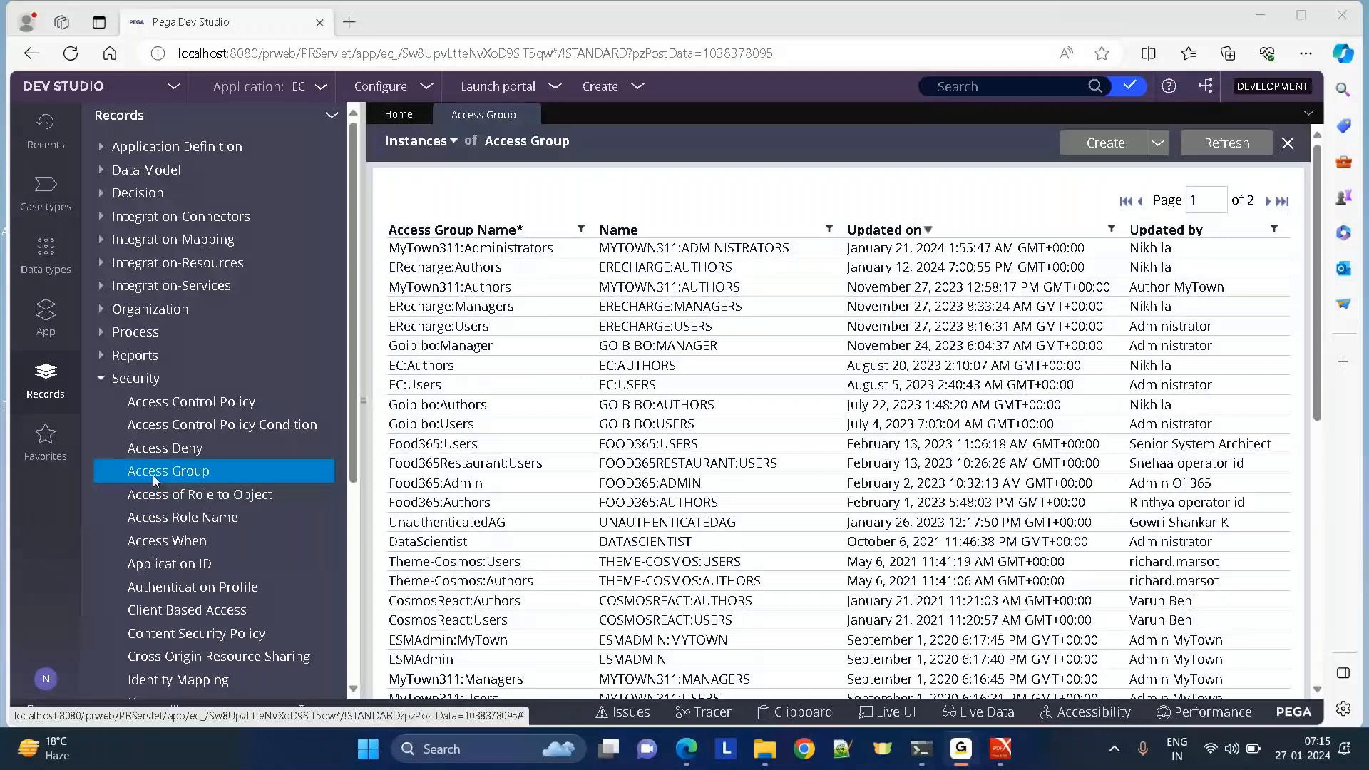
Open MyTown311:Administrators from the Access Group list and hide the Records explorer.
{"action": "left_click", "coordinate": [452, 248]}
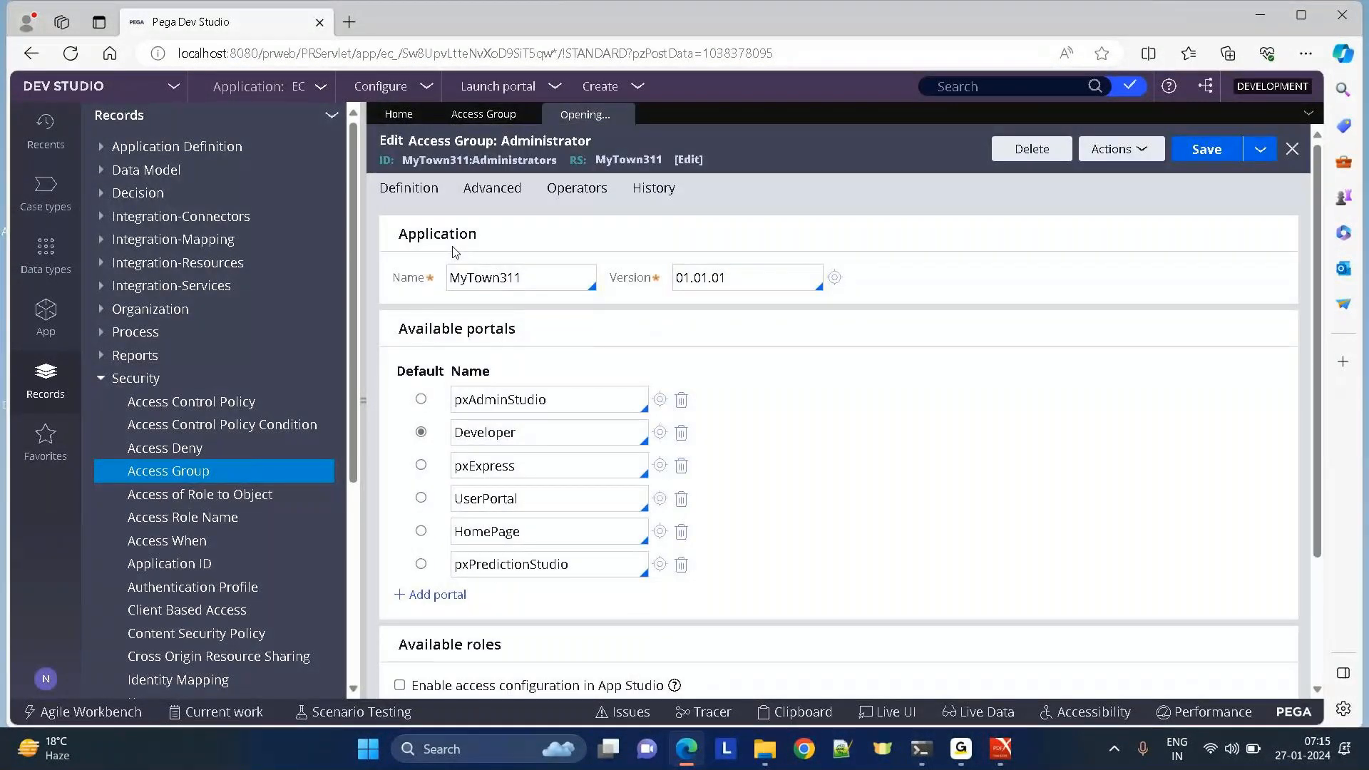
{"action": "left_click", "coordinate": [364, 409]}
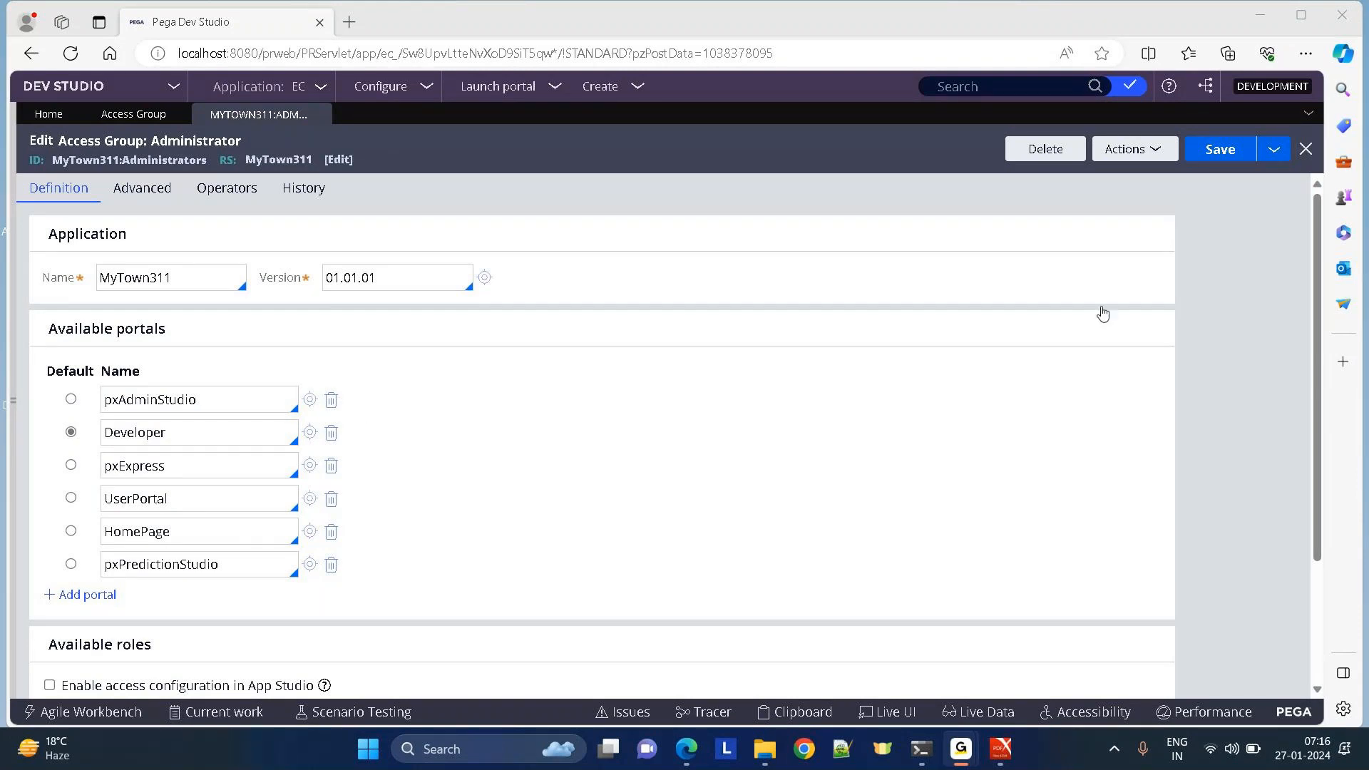
{"action": "left_click", "coordinate": [192, 145]}
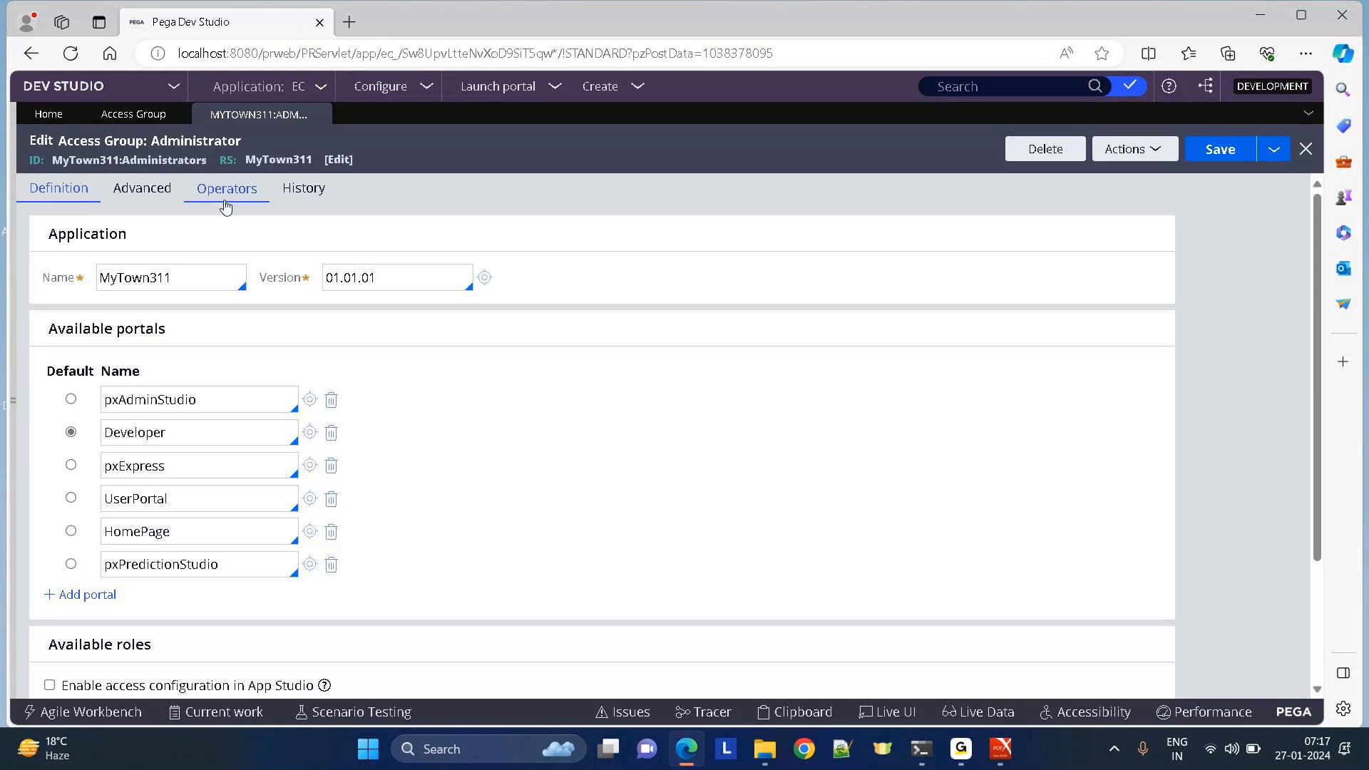
{"action": "left_click", "coordinate": [225, 205]}
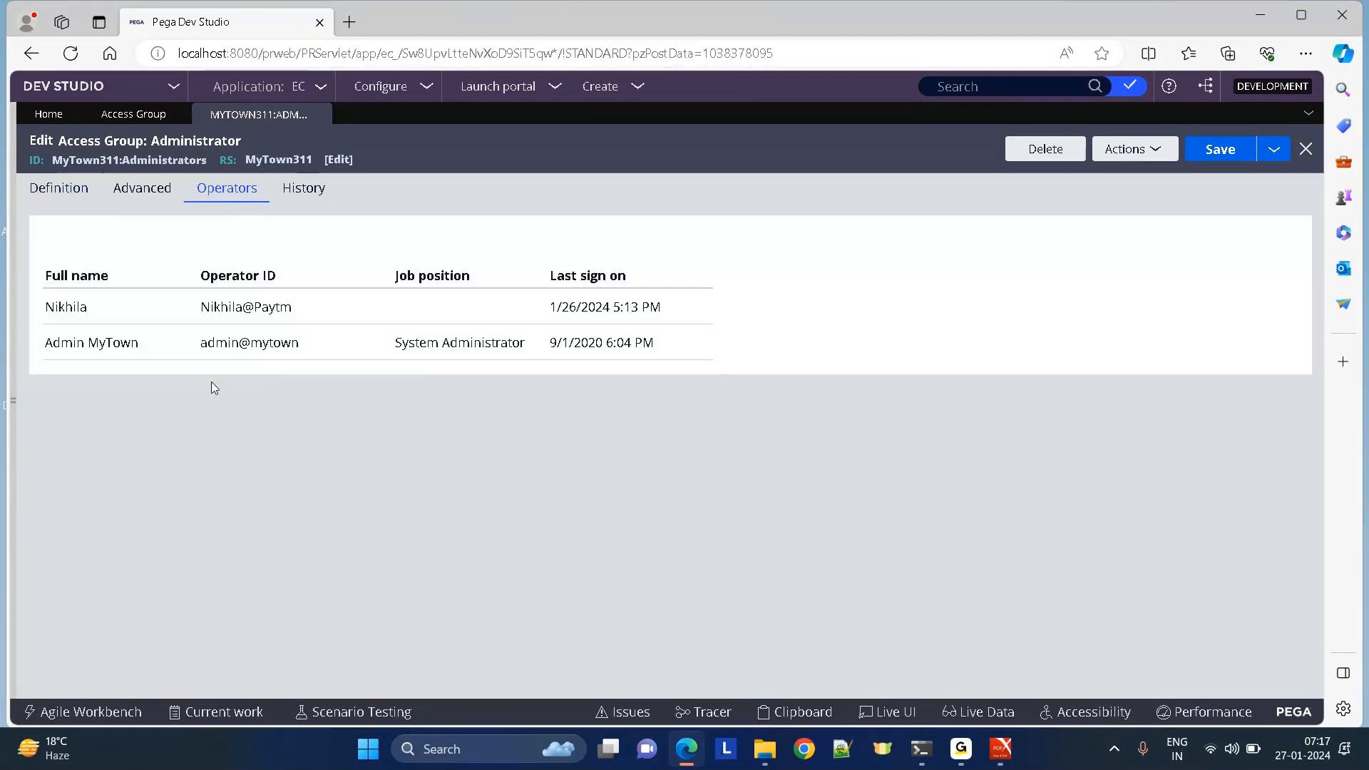
{"action": "left_click", "coordinate": [58, 188]}
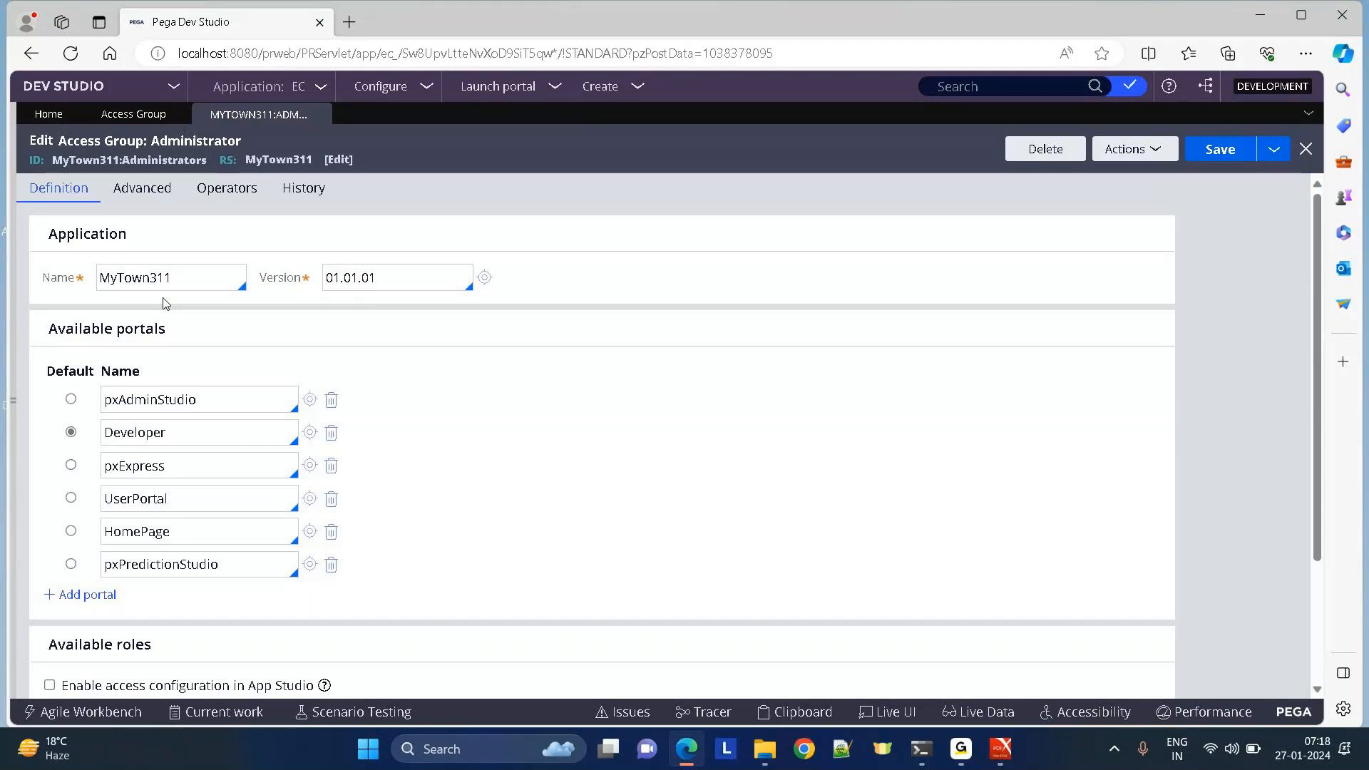
{"action": "key", "text": "alt+Tab"}
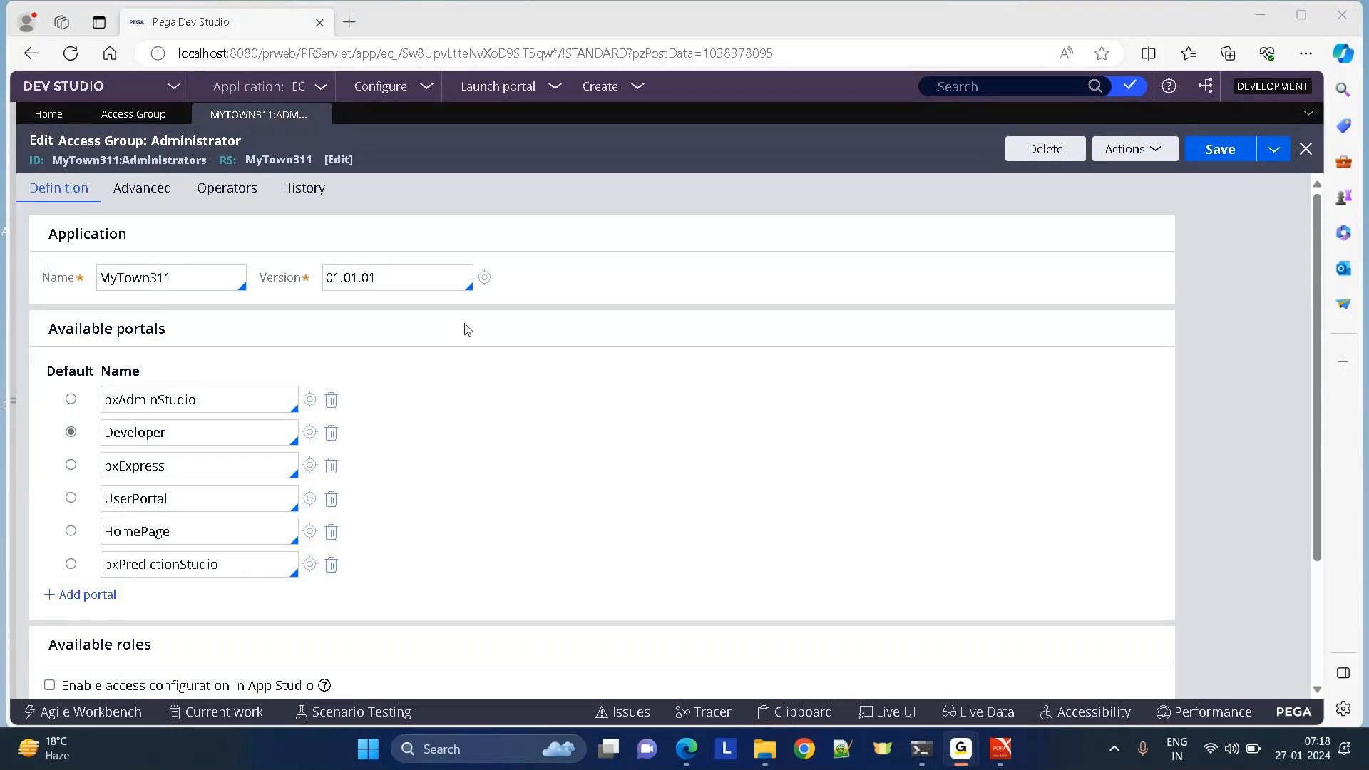
{"action": "key", "text": "alt+Tab"}
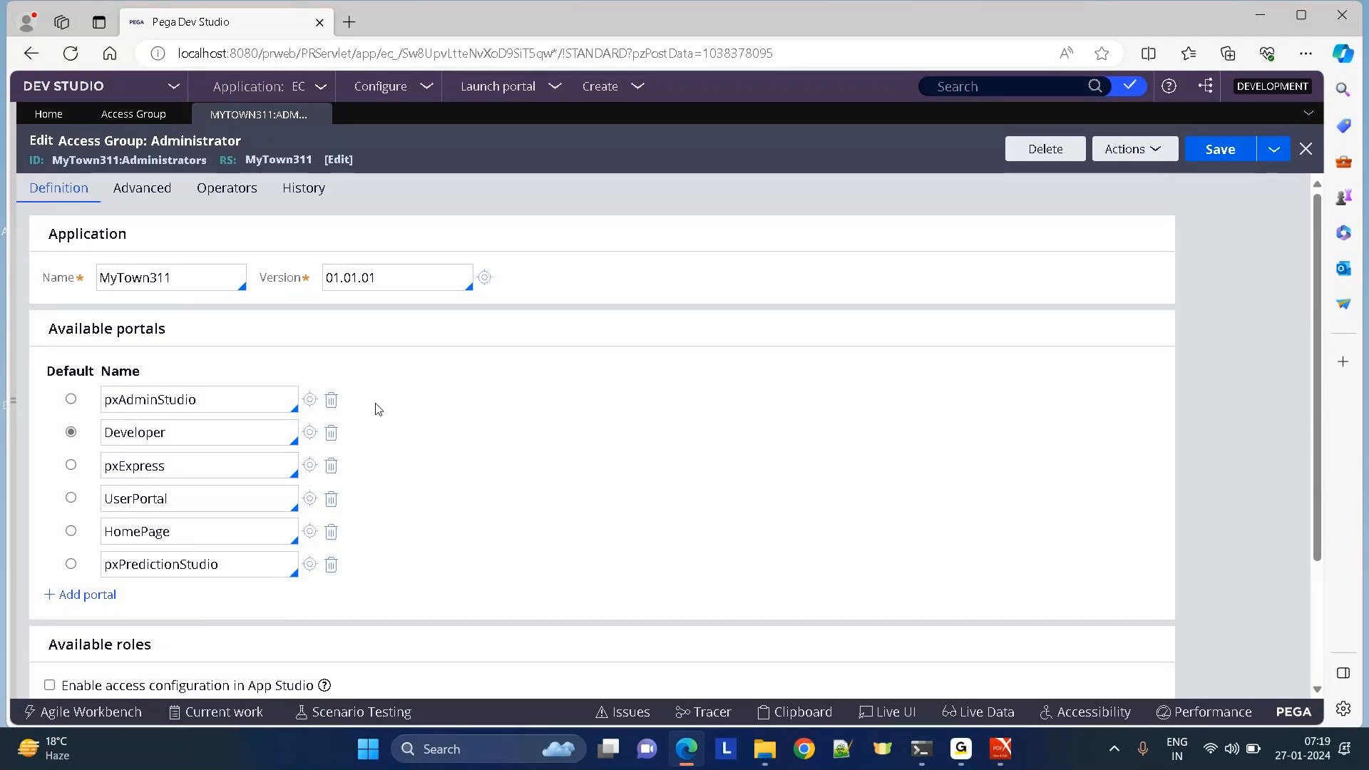
Delete pxAdminStudio, UserPortal, HomePage, pxPredictionStudio and pxExpress, leaving only Developer.
{"action": "left_click", "coordinate": [333, 400]}
{"action": "left_click", "coordinate": [331, 466]}
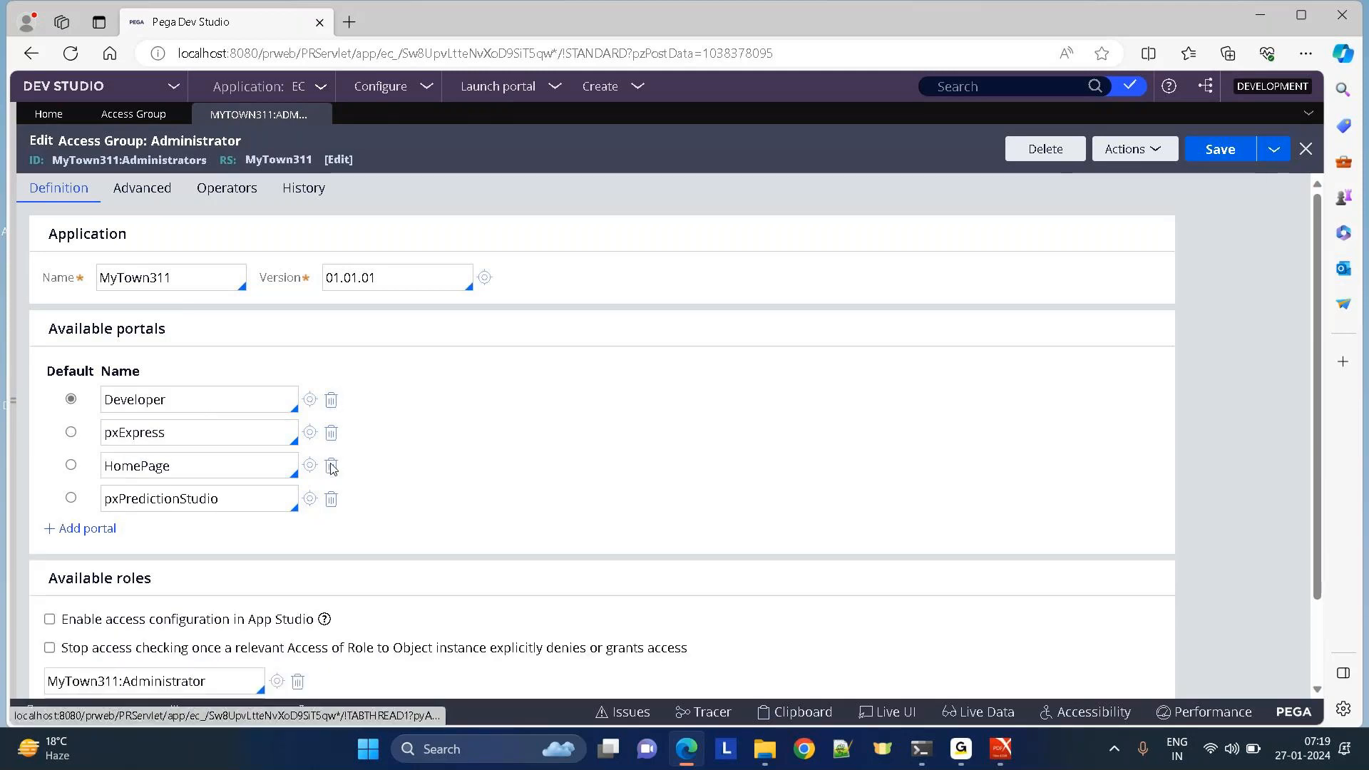
{"action": "left_click", "coordinate": [332, 466]}
{"action": "left_click", "coordinate": [330, 467]}
{"action": "left_click", "coordinate": [331, 434]}
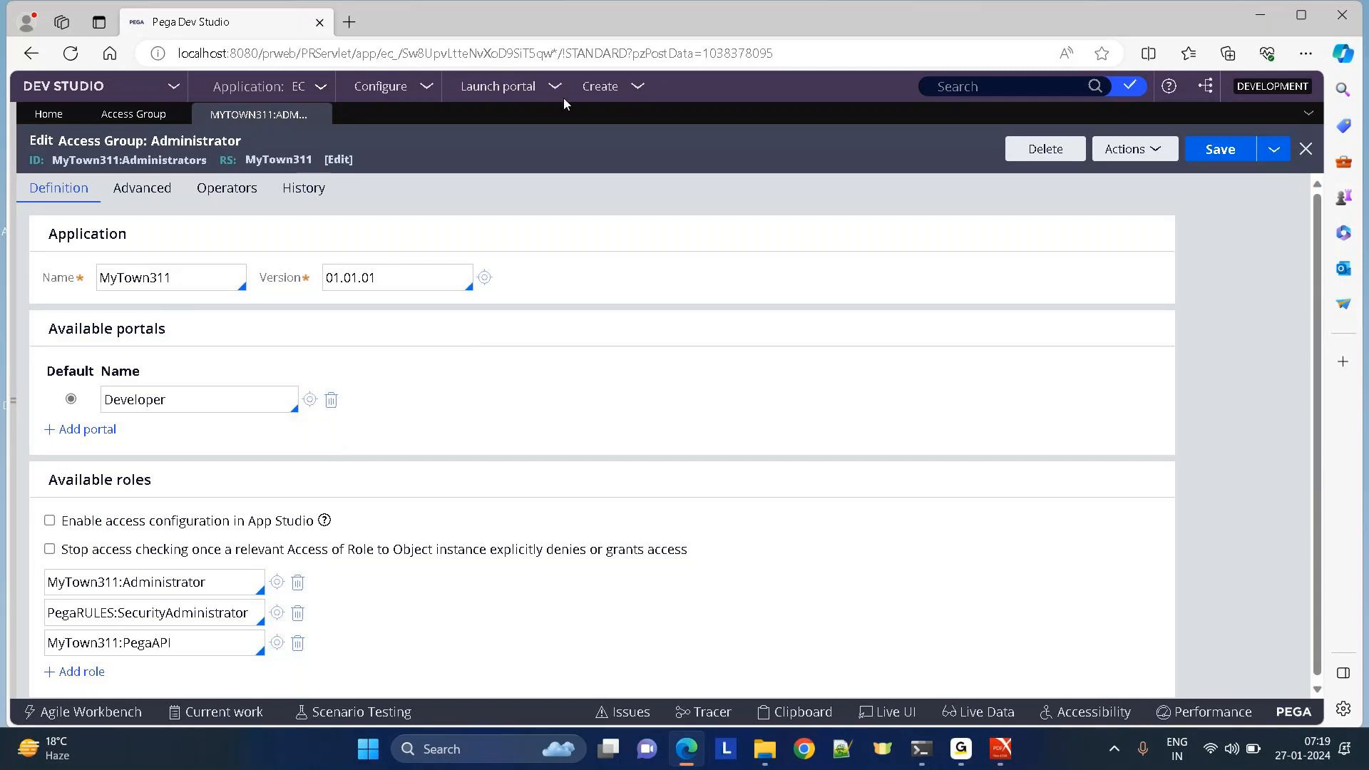
{"action": "left_click", "coordinate": [597, 87]}
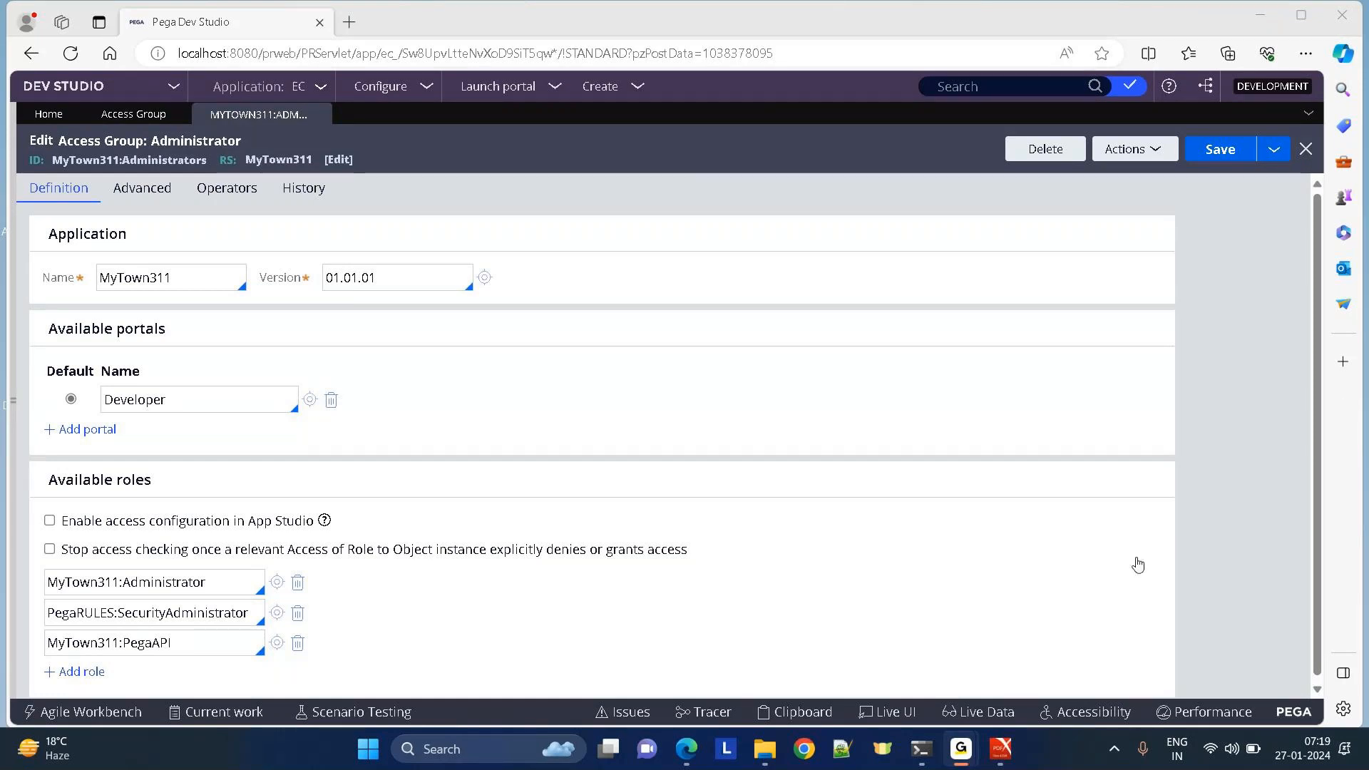
Reload the Administrator access group via Actions > Refresh to restore all six portals.
{"action": "left_click", "coordinate": [1167, 662]}
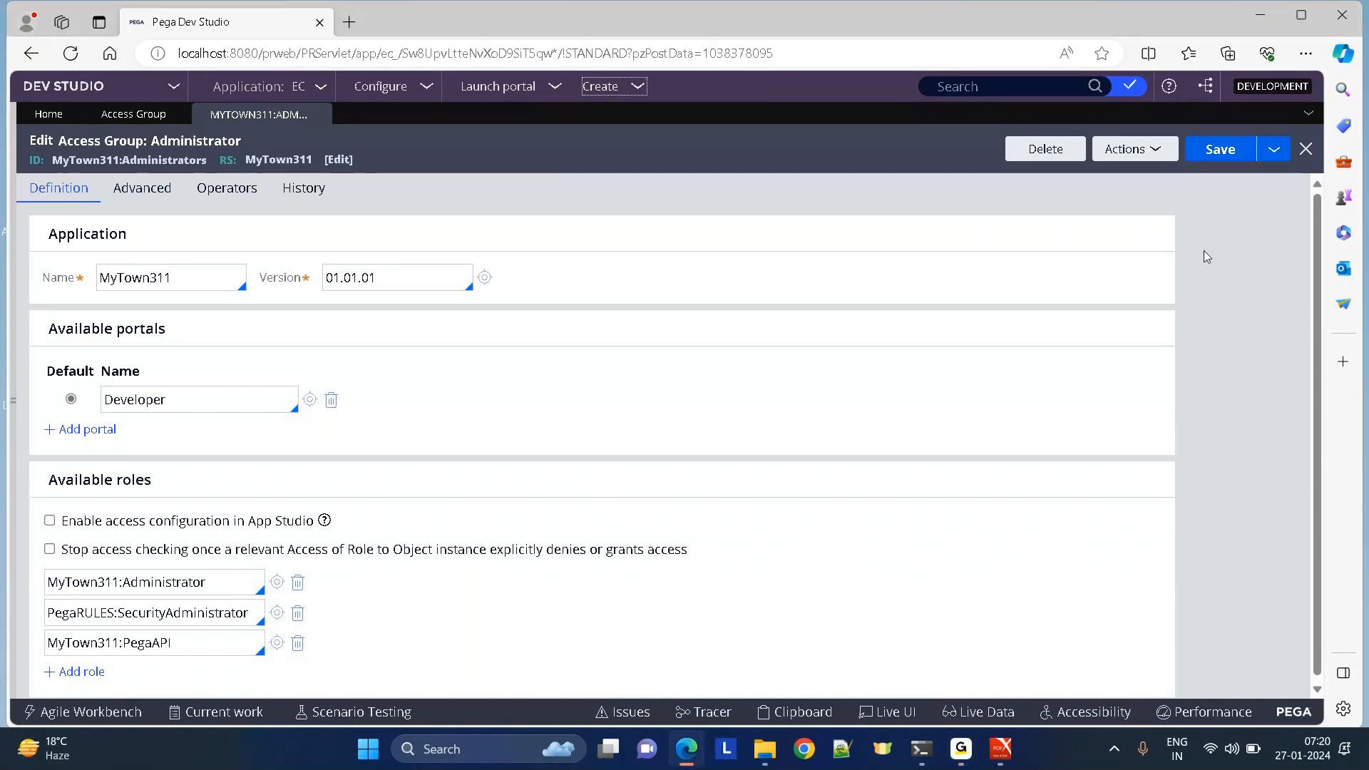
{"action": "left_click", "coordinate": [1133, 151]}
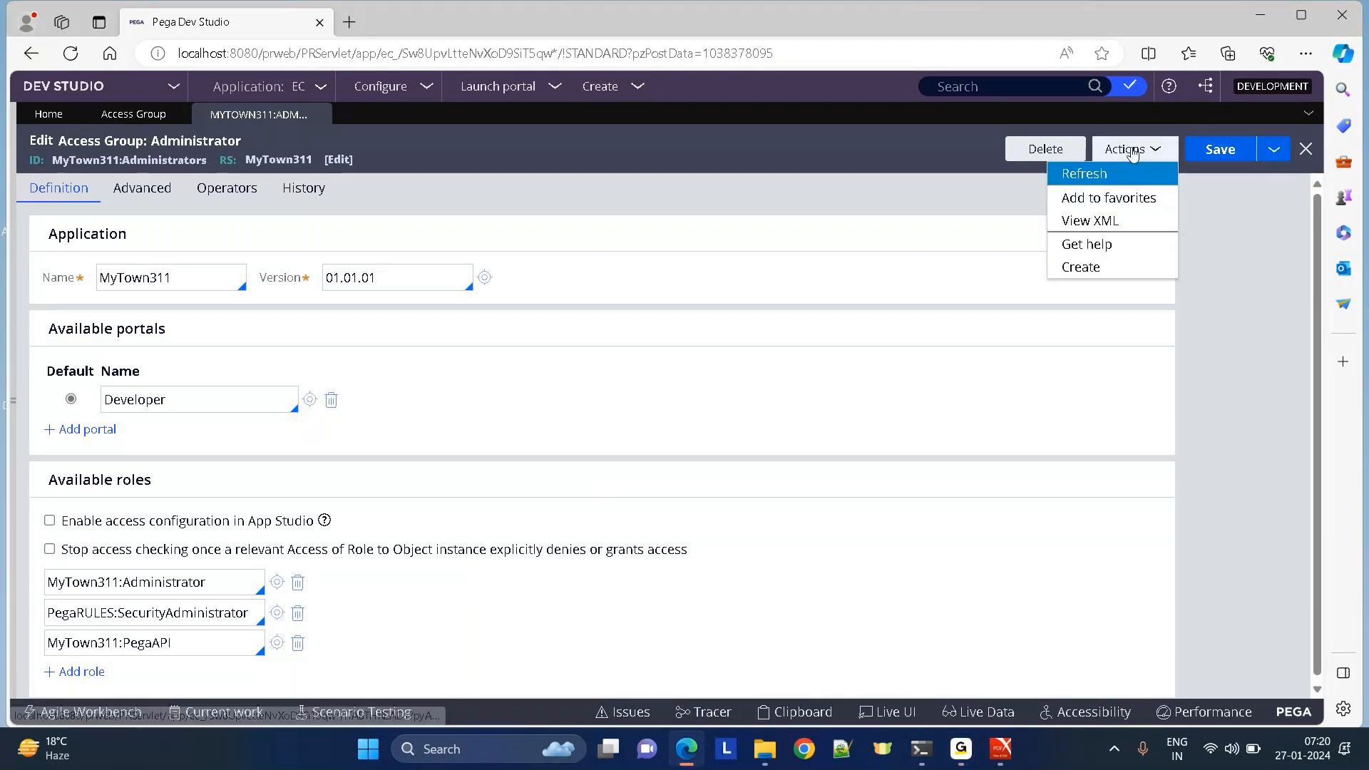
{"action": "left_click", "coordinate": [1093, 172]}
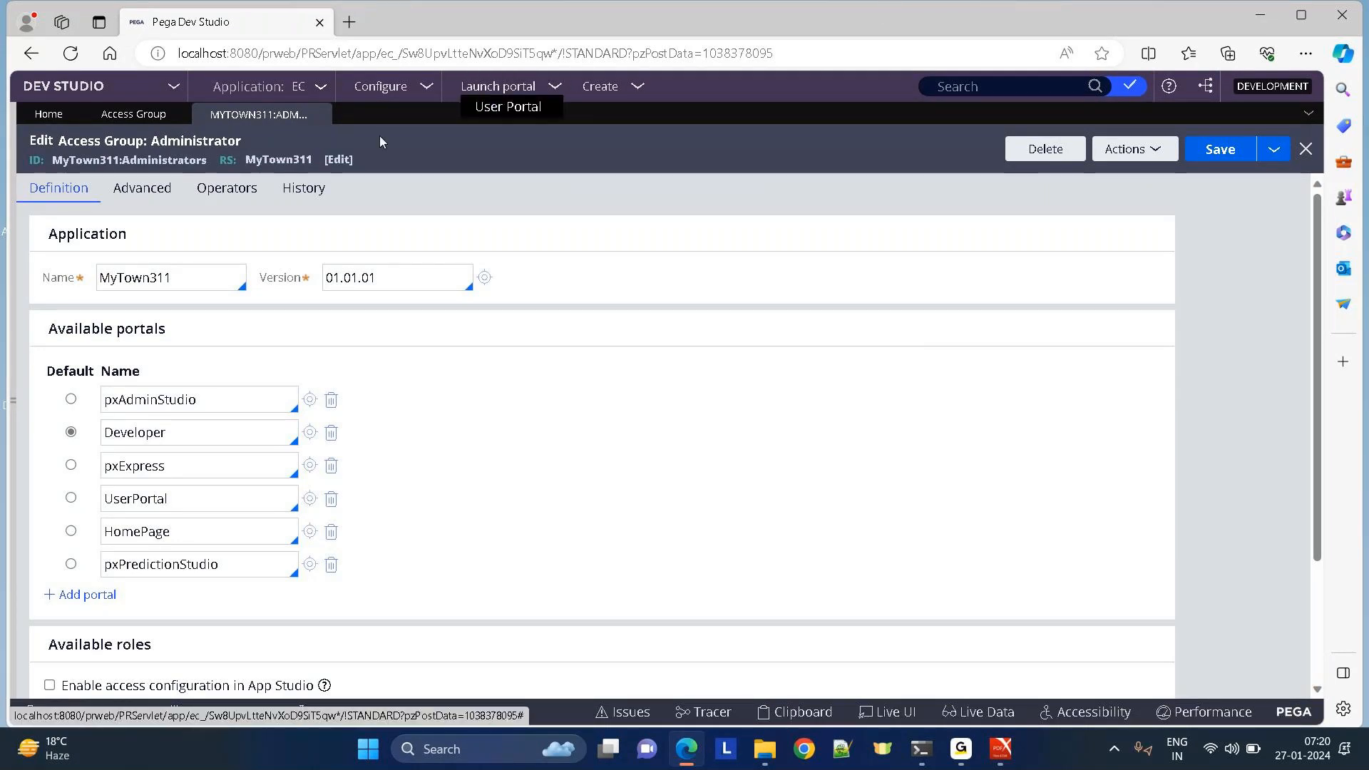
{"action": "left_click", "coordinate": [501, 93]}
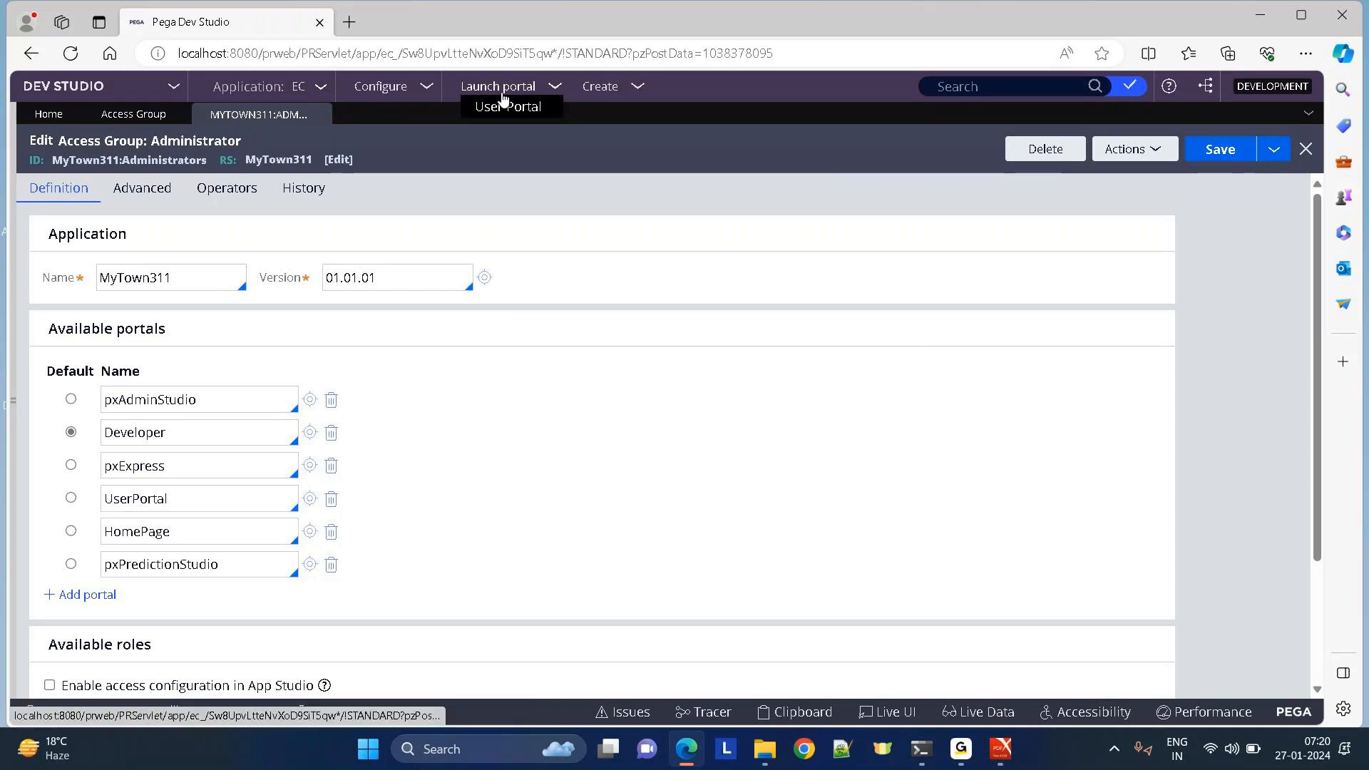
{"action": "left_click", "coordinate": [503, 98]}
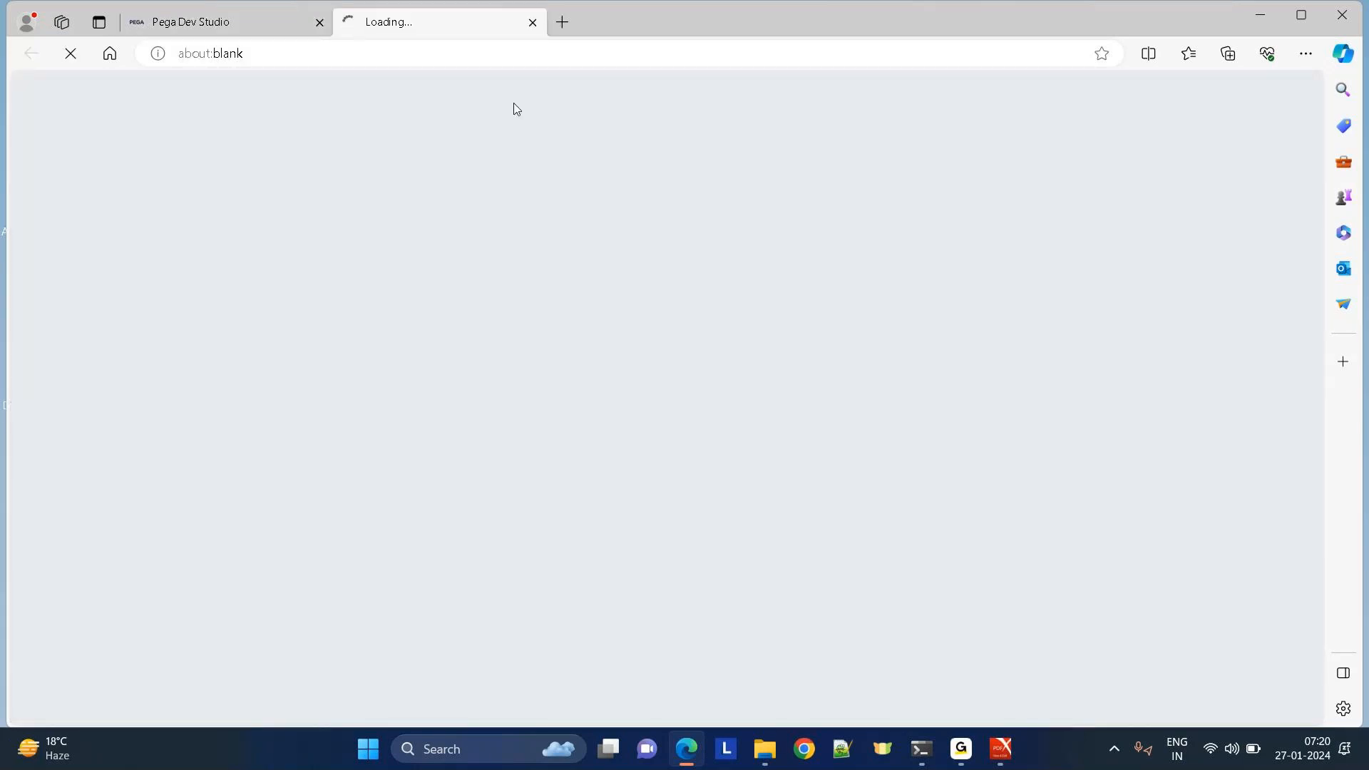
{"action": "left_click", "coordinate": [532, 24]}
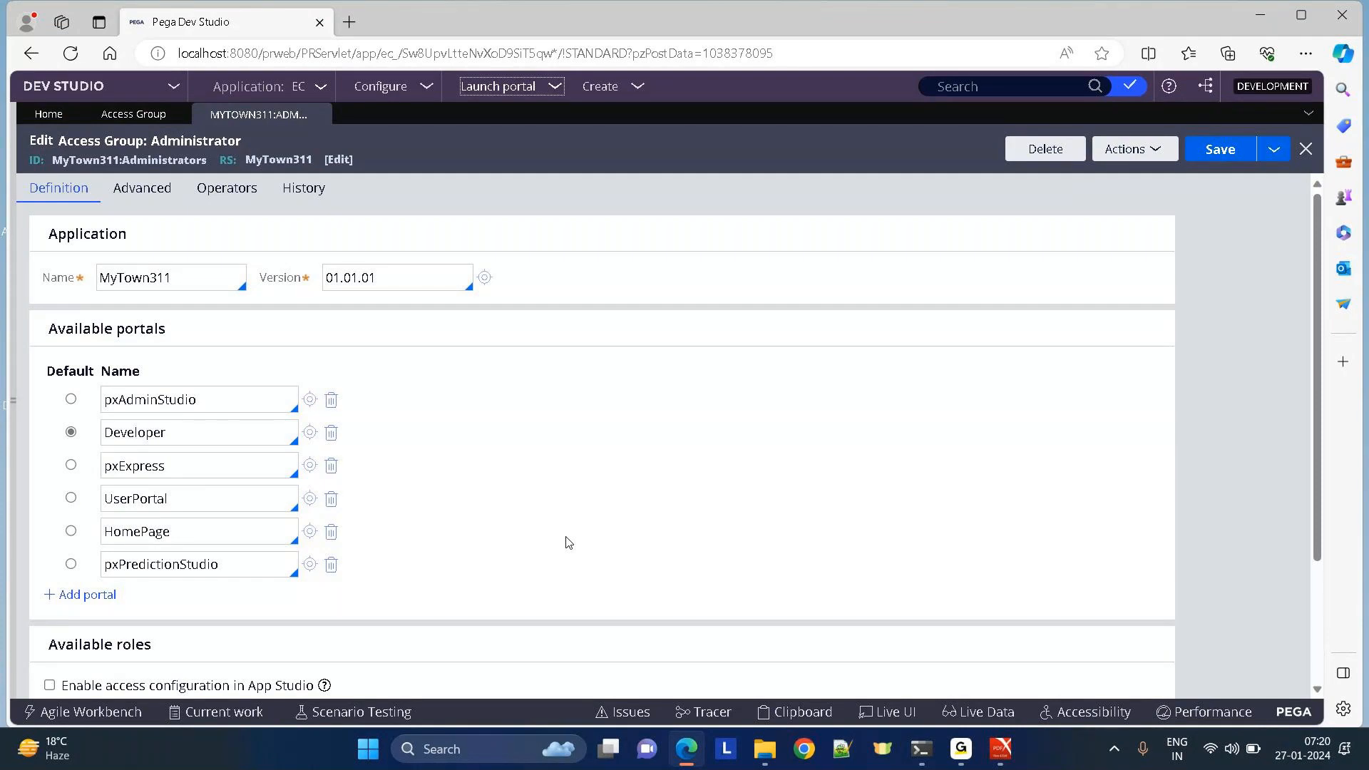
Launch the User Portal in a new Cosmos Application tab, then return to Dev Studio.
{"action": "left_click", "coordinate": [518, 94]}
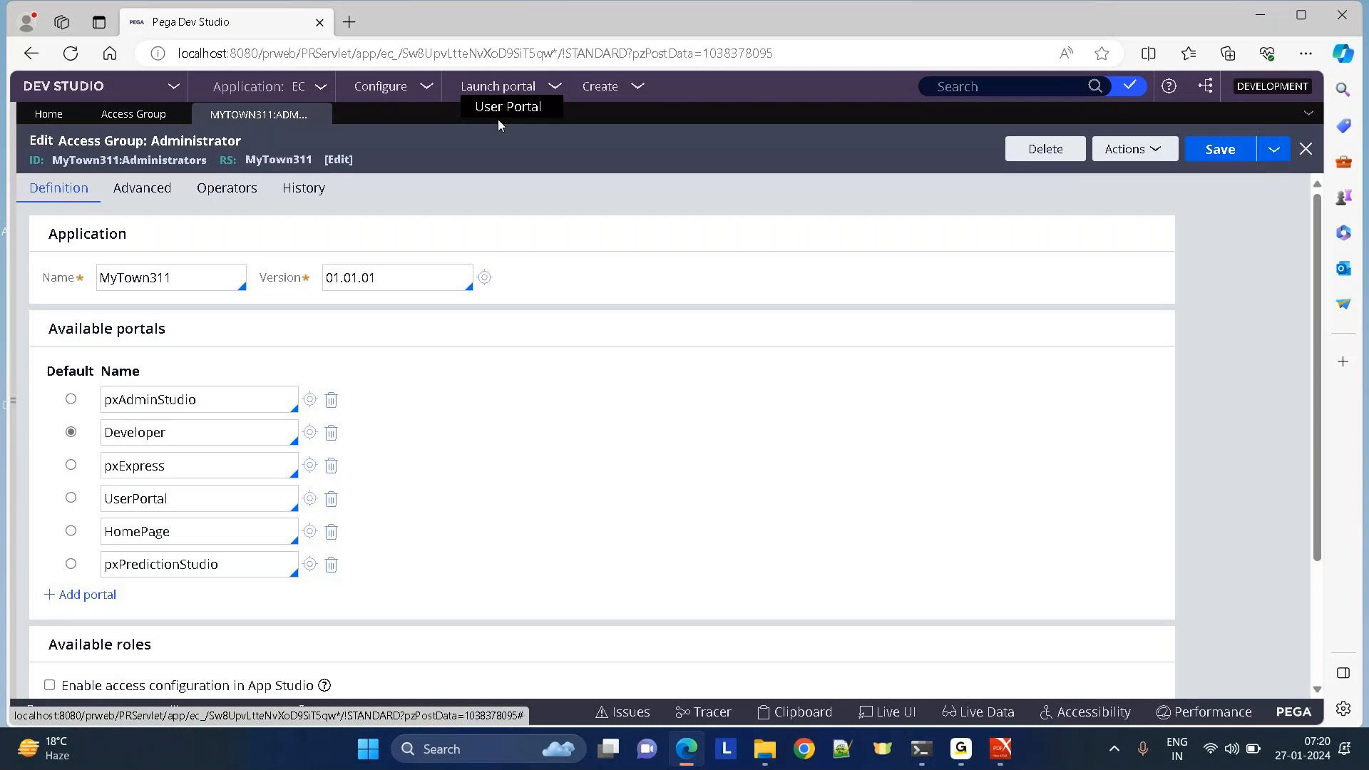
{"action": "left_click", "coordinate": [491, 114]}
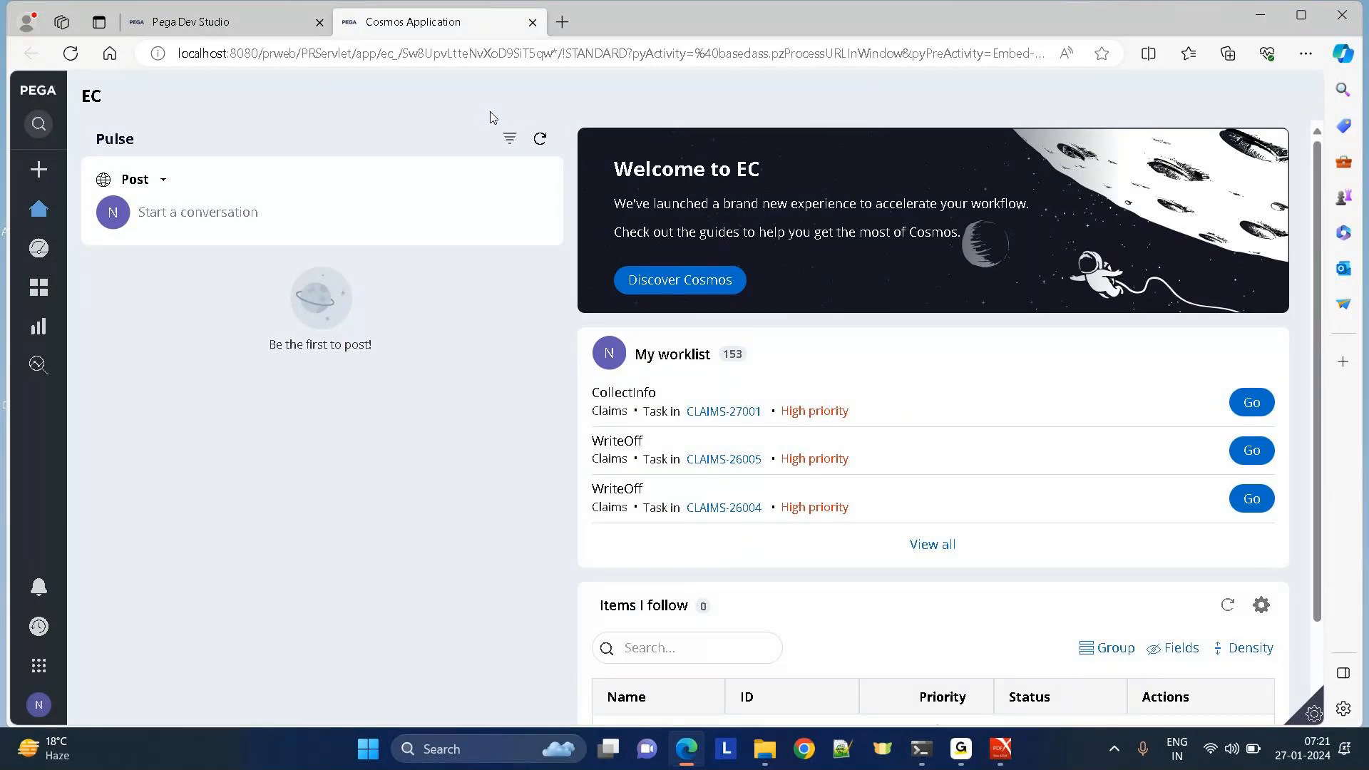
{"action": "left_click", "coordinate": [172, 24]}
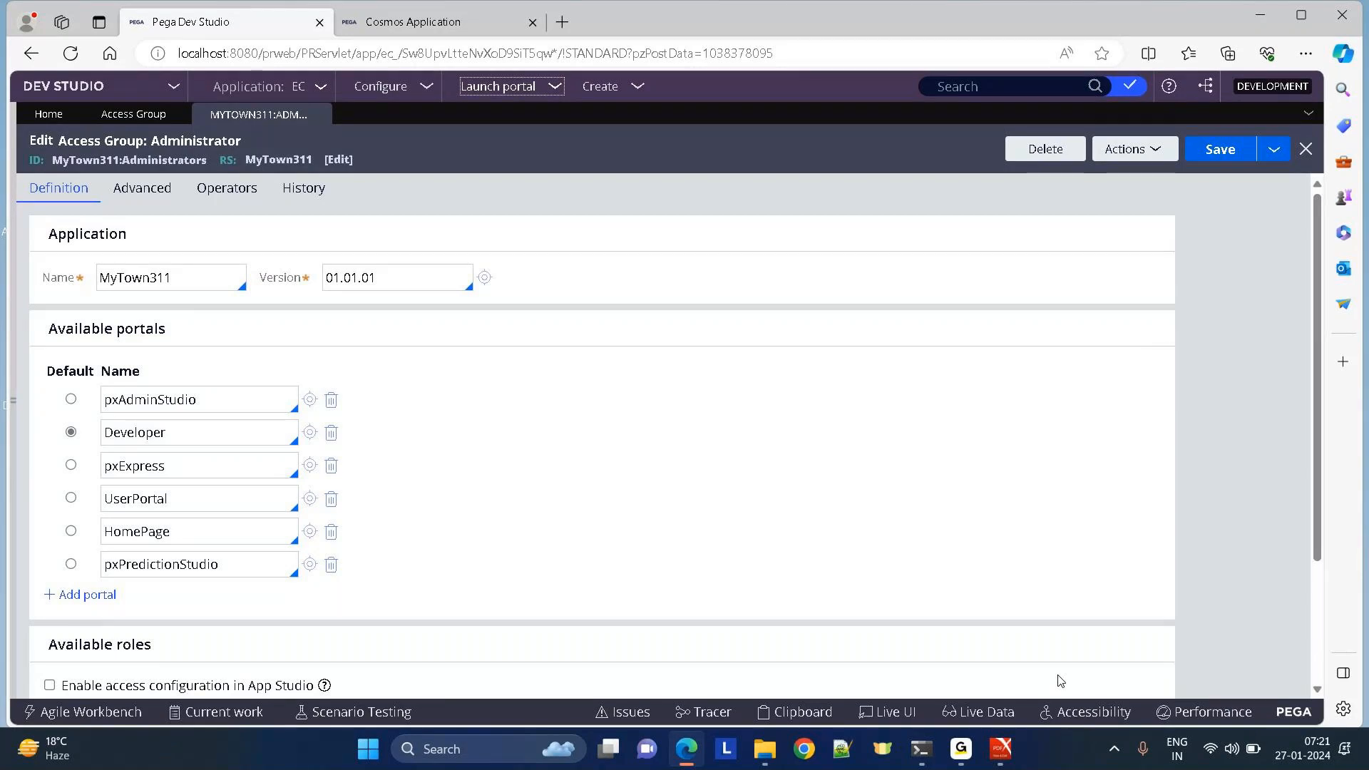
{"action": "left_click", "coordinate": [988, 653]}
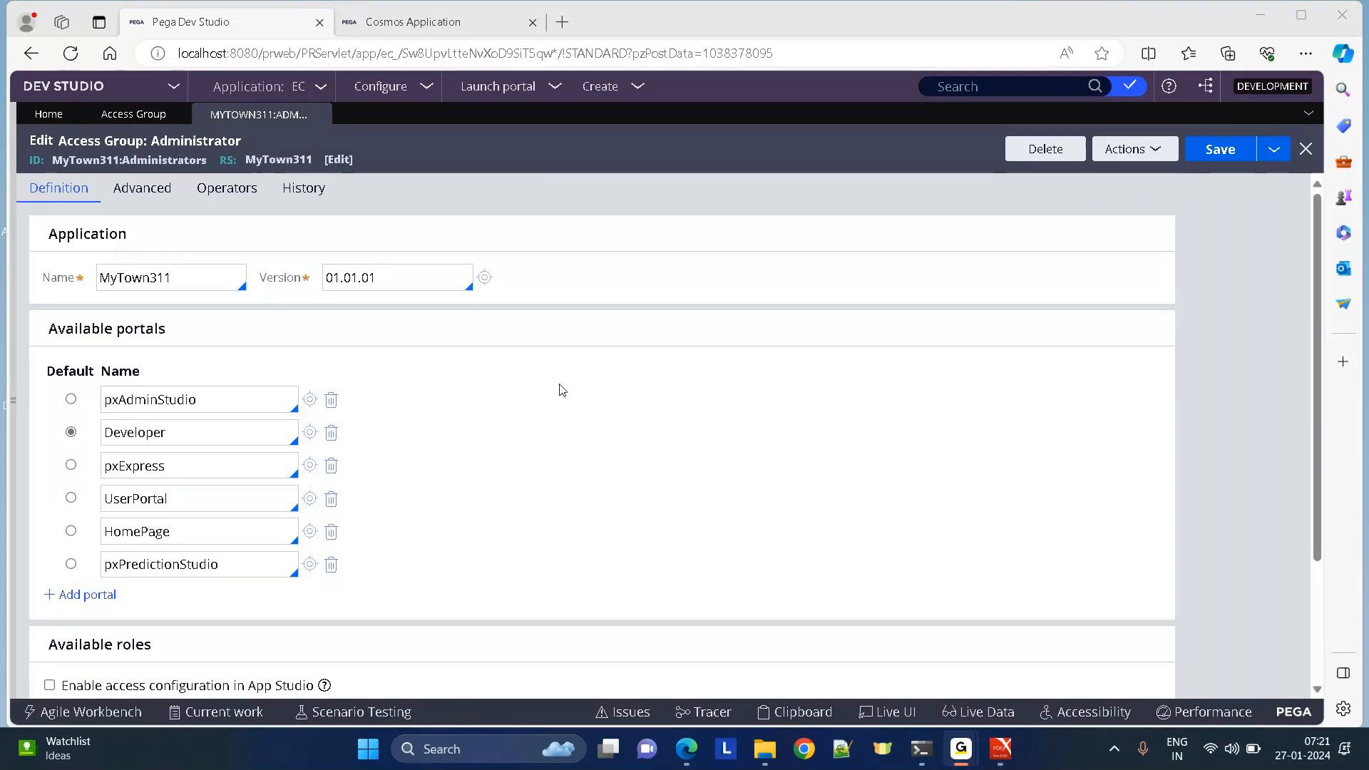
{"action": "left_click", "coordinate": [563, 390]}
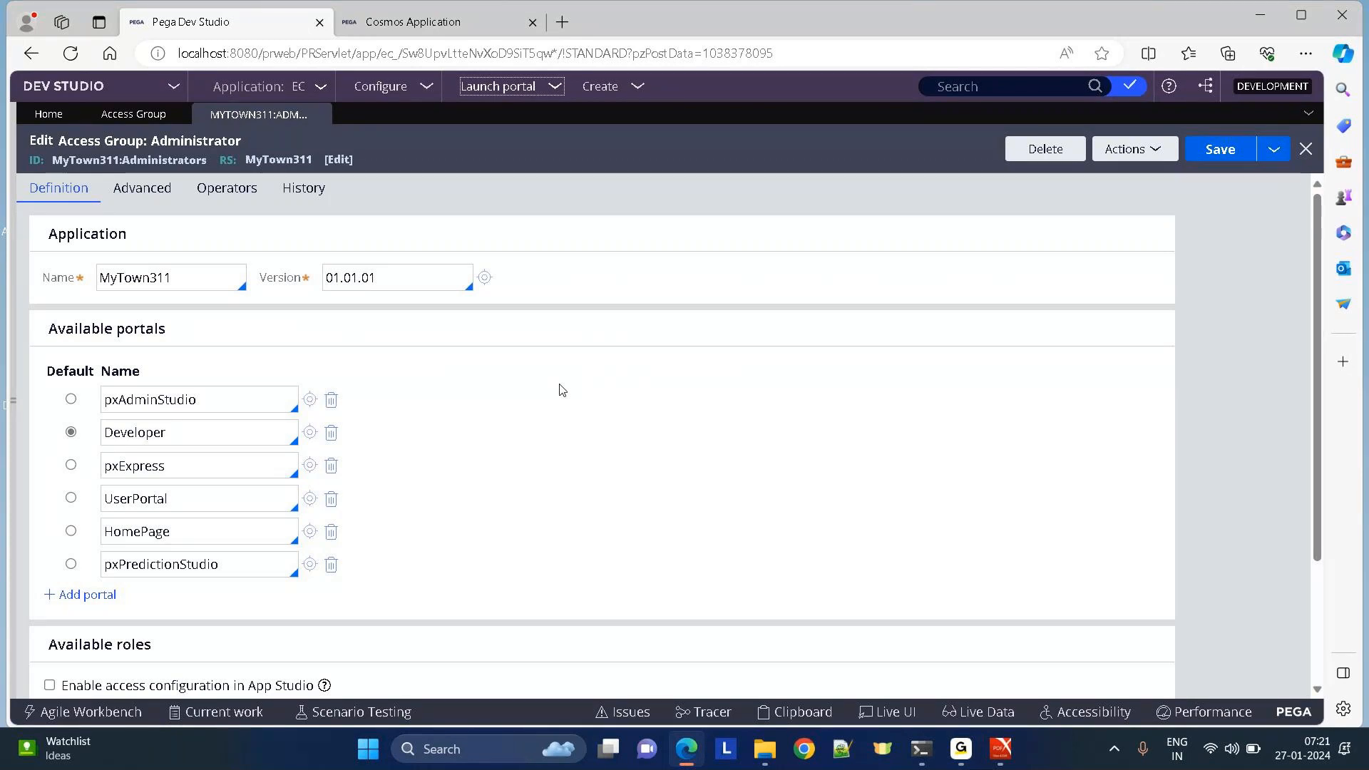
{"action": "left_click_drag", "start_coordinate": [59, 141], "coordinate": [328, 147]}
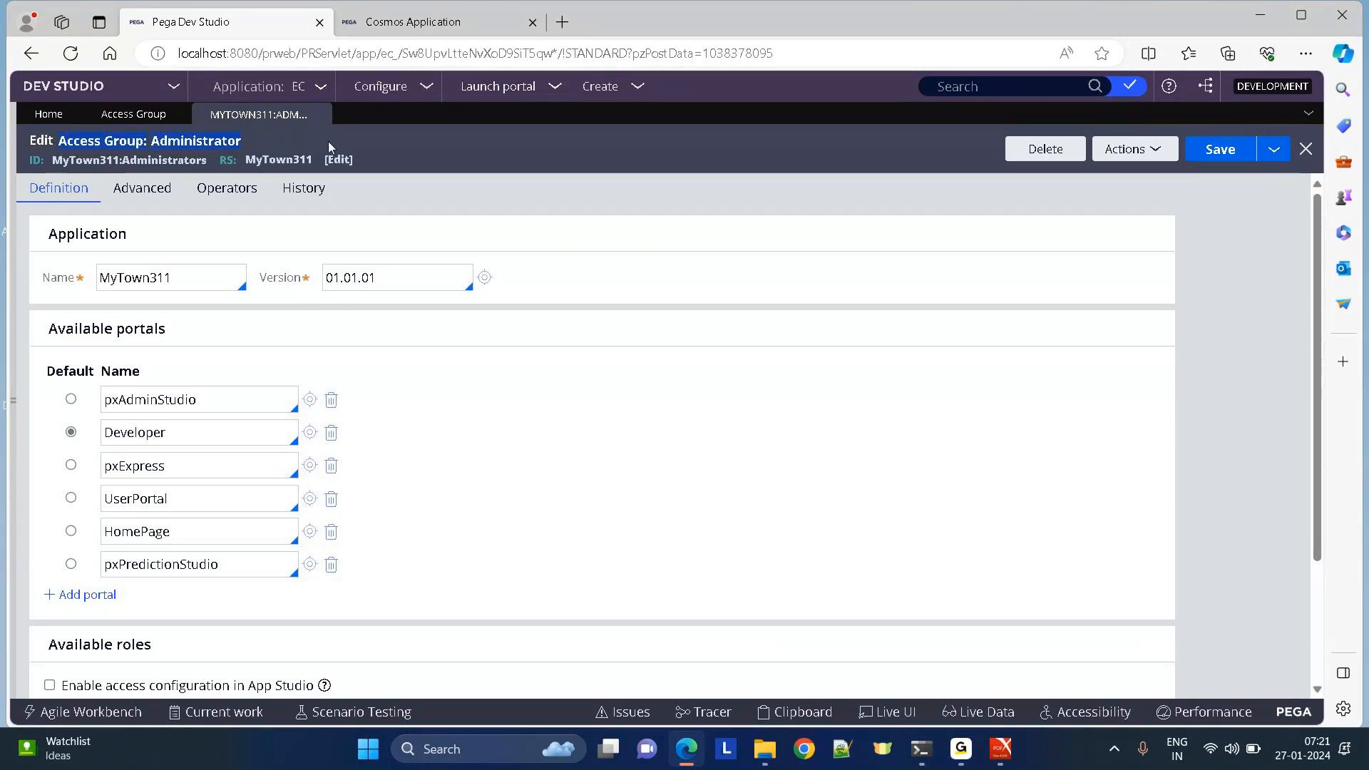
{"action": "left_click", "coordinate": [604, 217]}
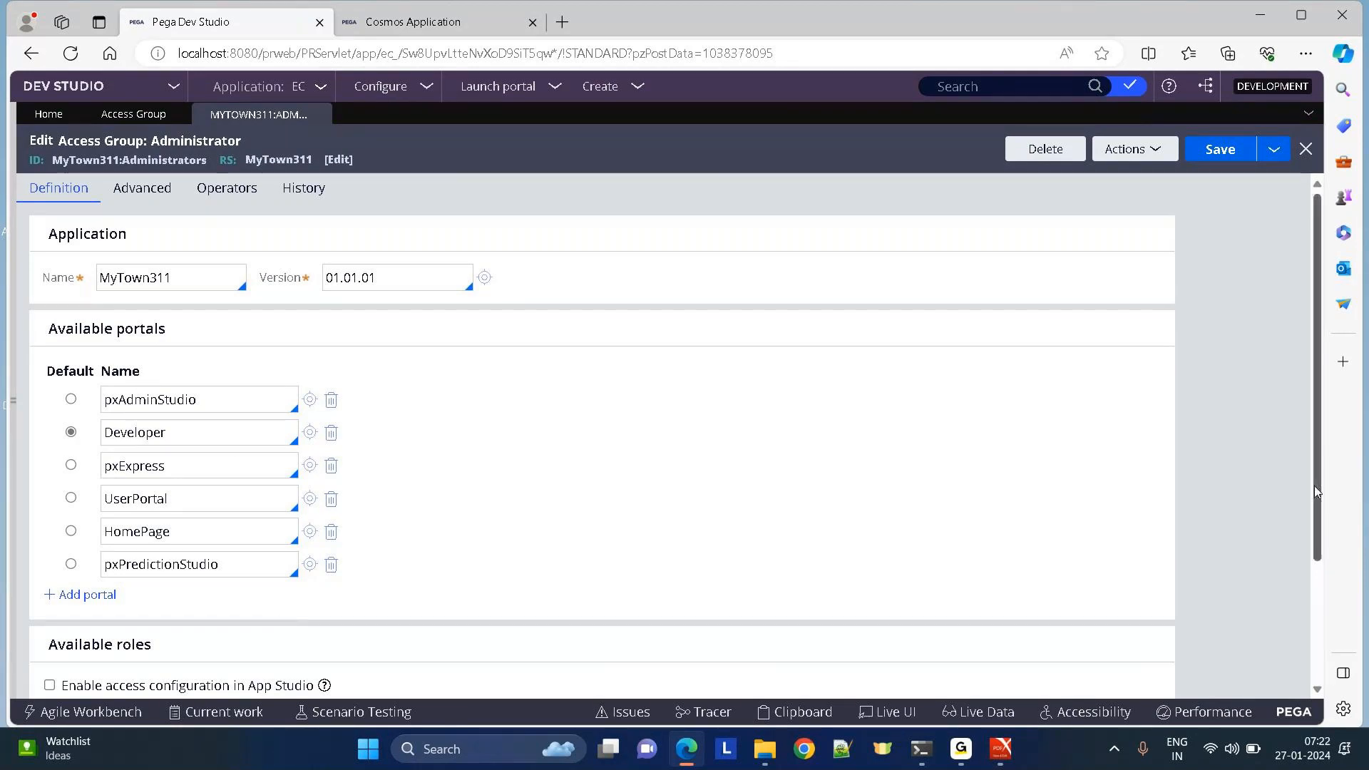
{"action": "left_click_drag", "start_coordinate": [1315, 486], "coordinate": [1299, 205]}
{"action": "scroll", "coordinate": [1269, 616], "scroll_direction": "down", "scroll_amount": 3}
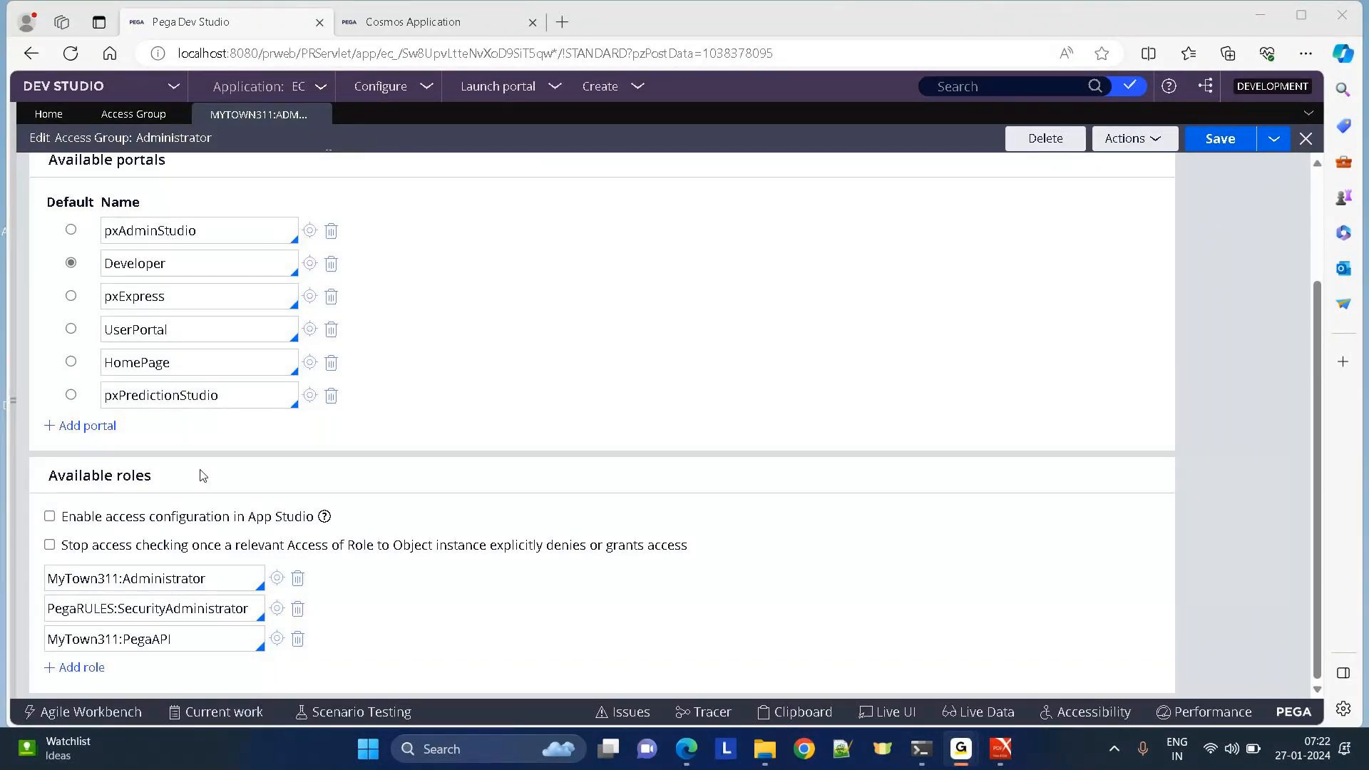
{"action": "left_click", "coordinate": [203, 476]}
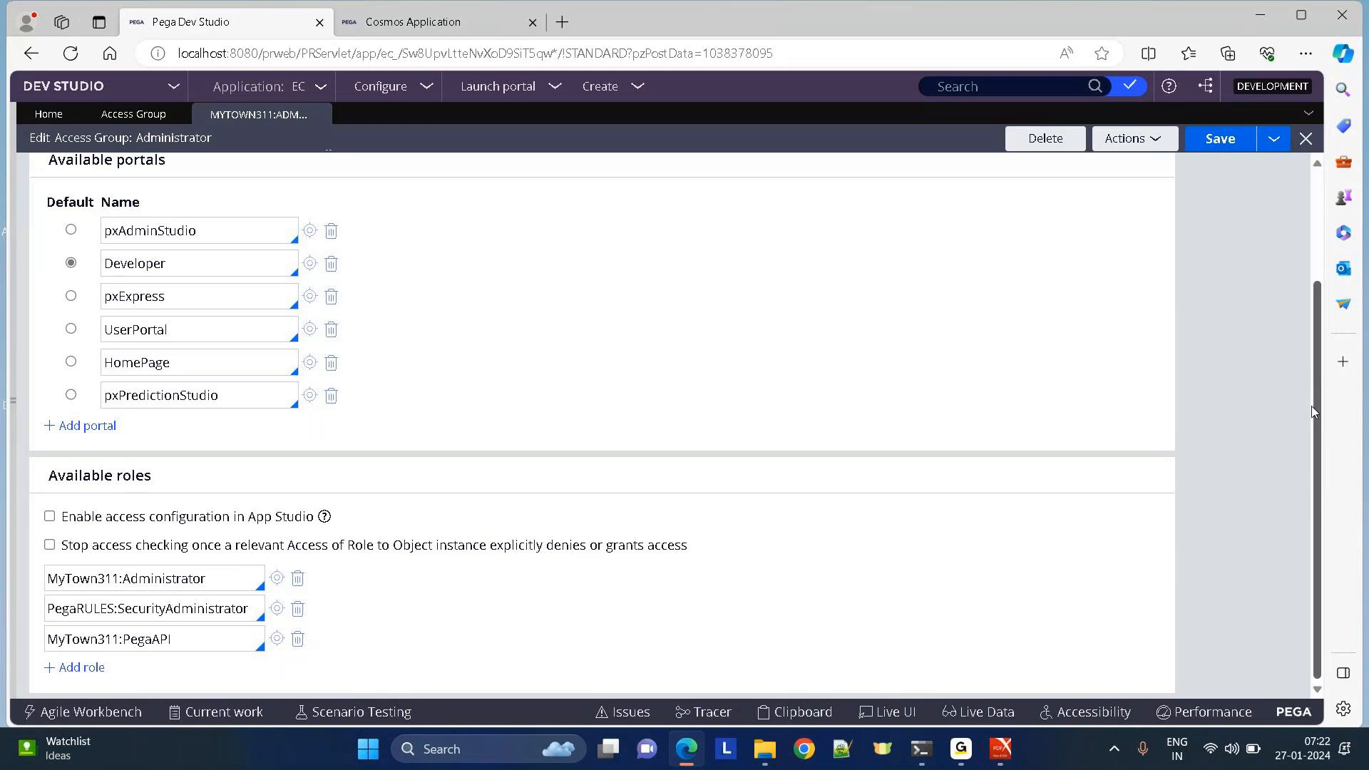
{"action": "scroll", "coordinate": [1314, 413], "scroll_direction": "up", "scroll_amount": 3}
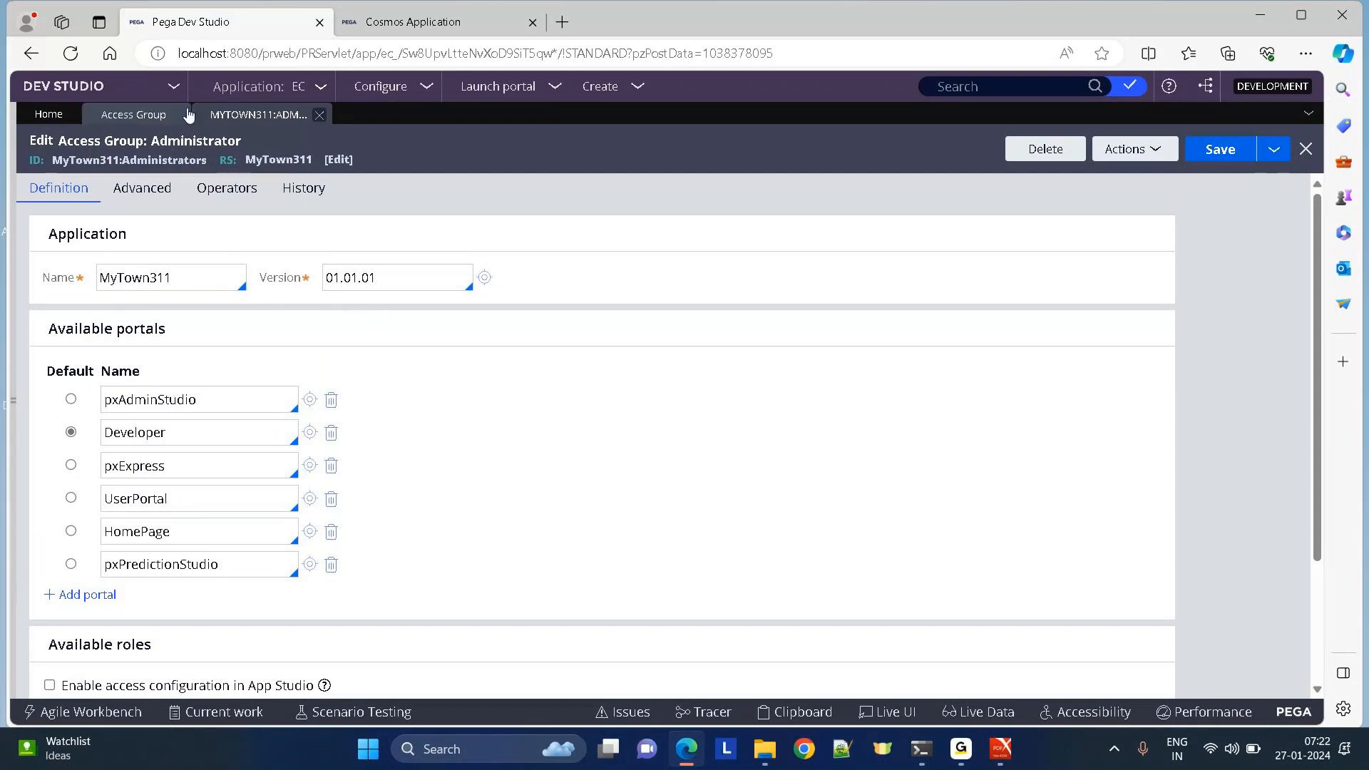
{"action": "left_click", "coordinate": [131, 114]}
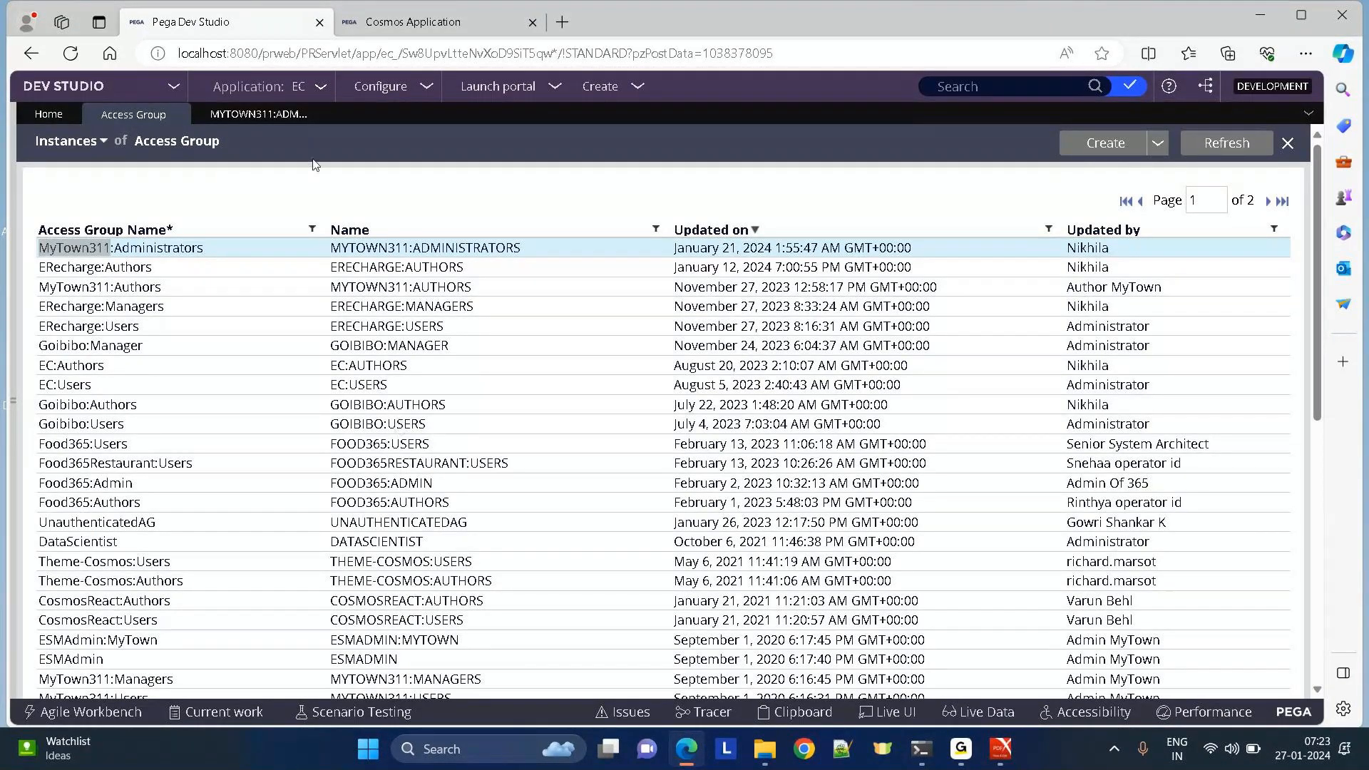
{"action": "left_click", "coordinate": [258, 116]}
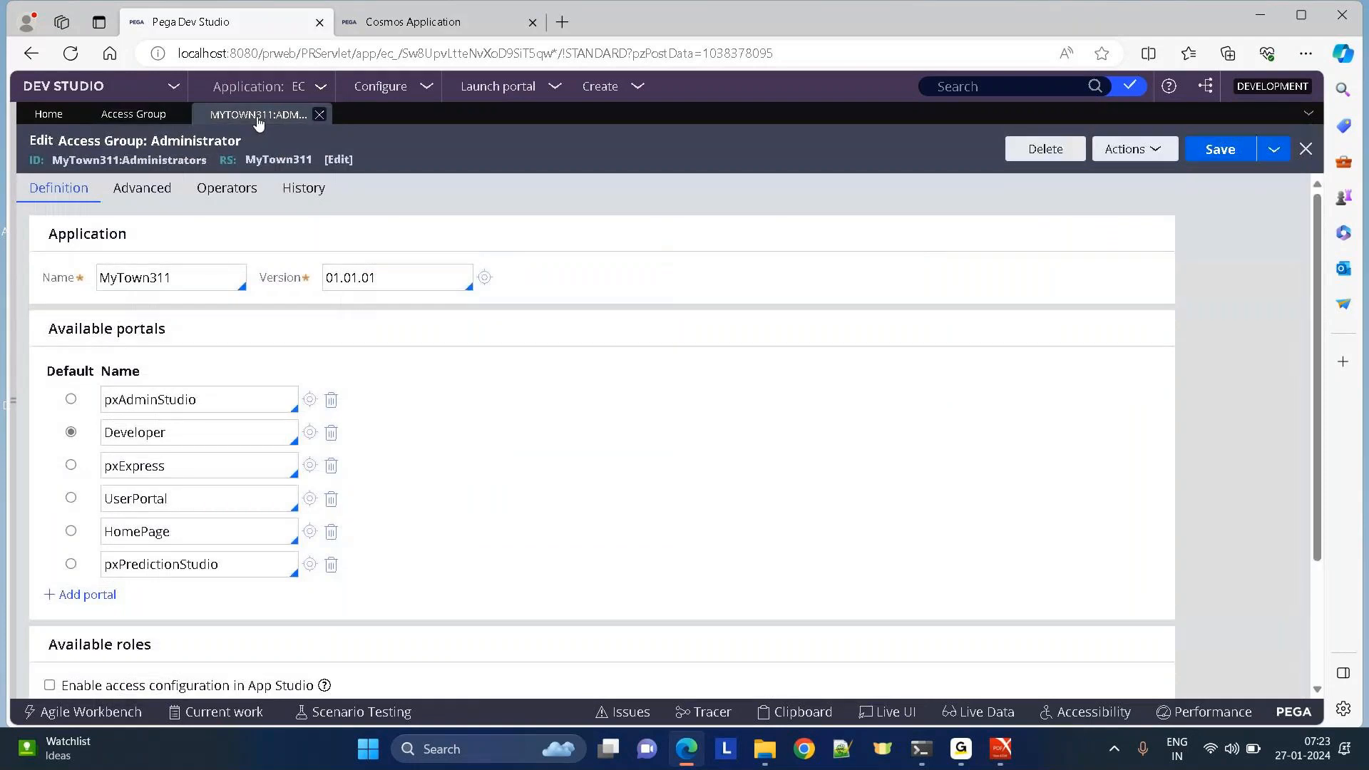
Return to the browser showing the MyTown311:Administrators access group on its Definition tab.
{"action": "left_click", "coordinate": [960, 749]}
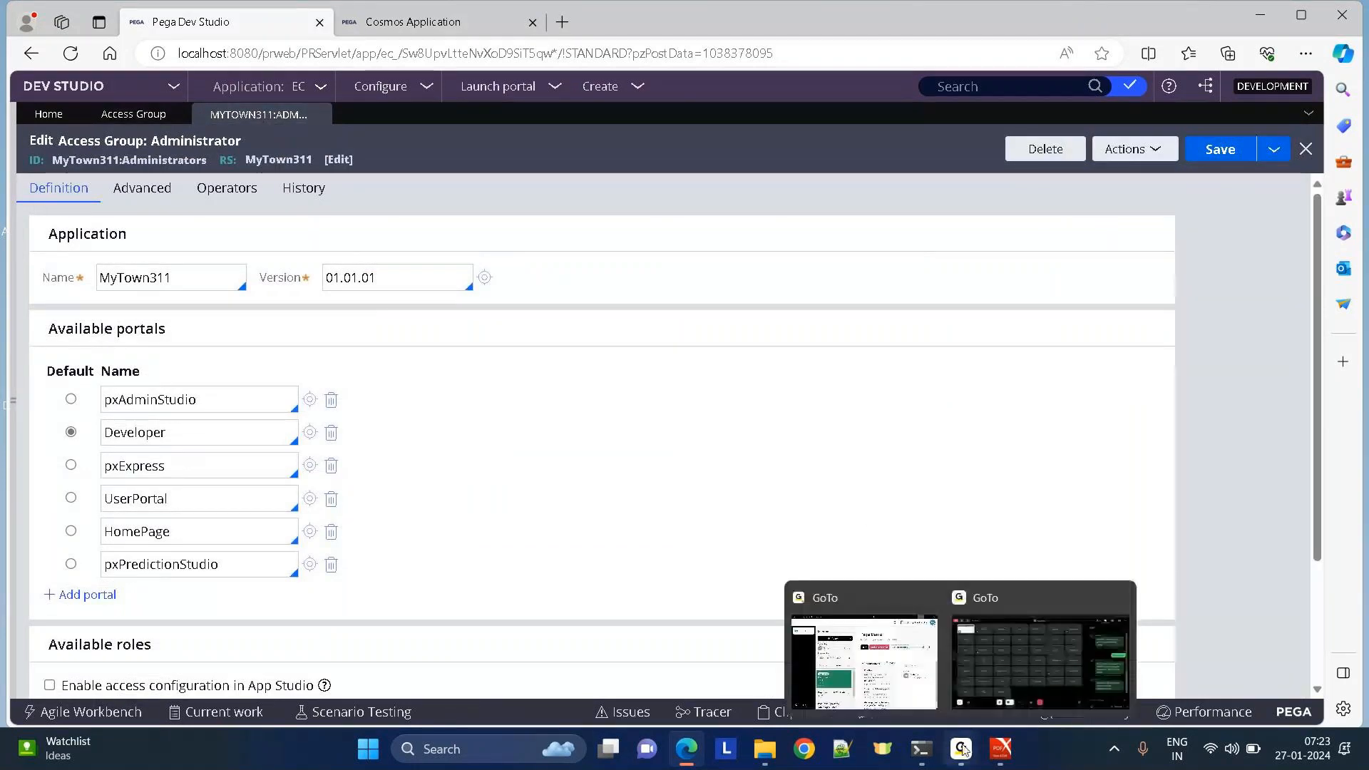
{"action": "left_click", "coordinate": [870, 659]}
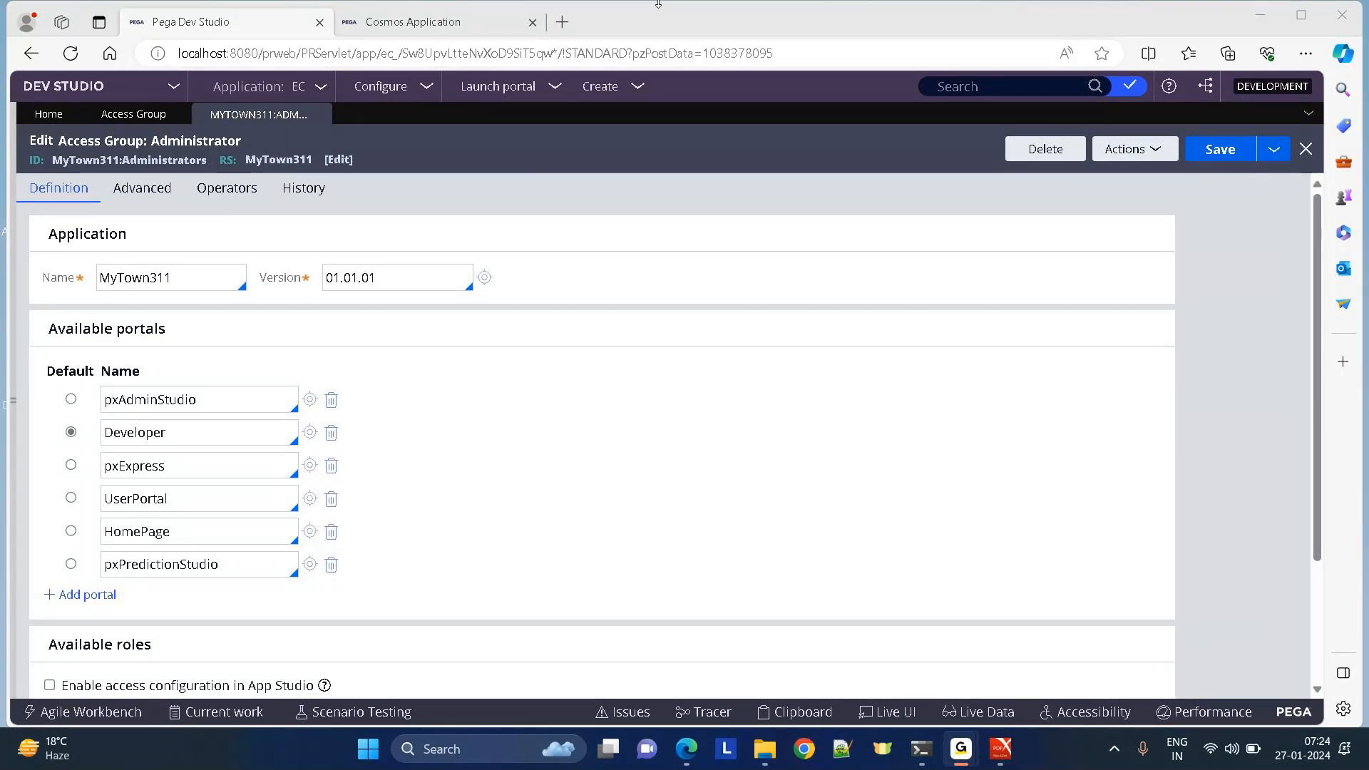
{"action": "left_click", "coordinate": [658, 3]}
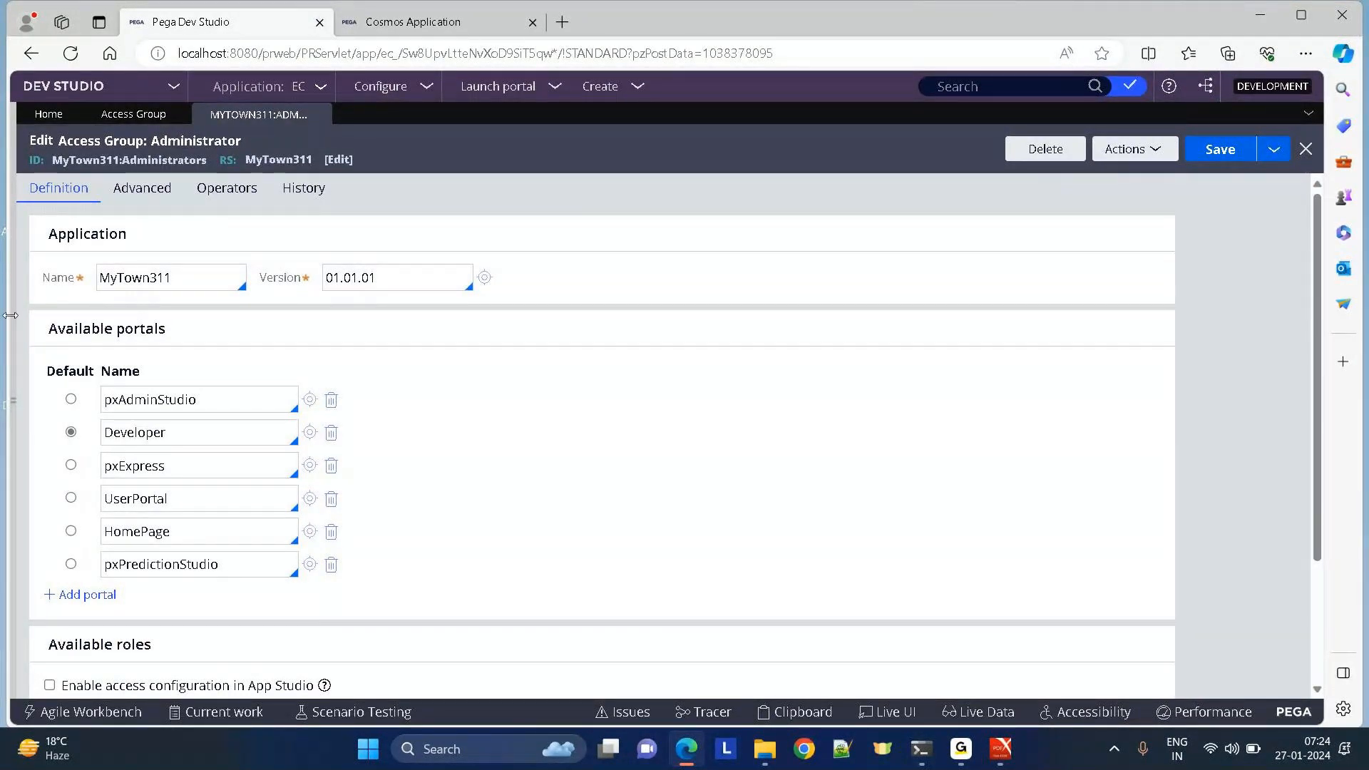
Delete pxAdminStudio from Available portals, leaving five portals with Developer as default.
{"action": "left_click", "coordinate": [332, 401]}
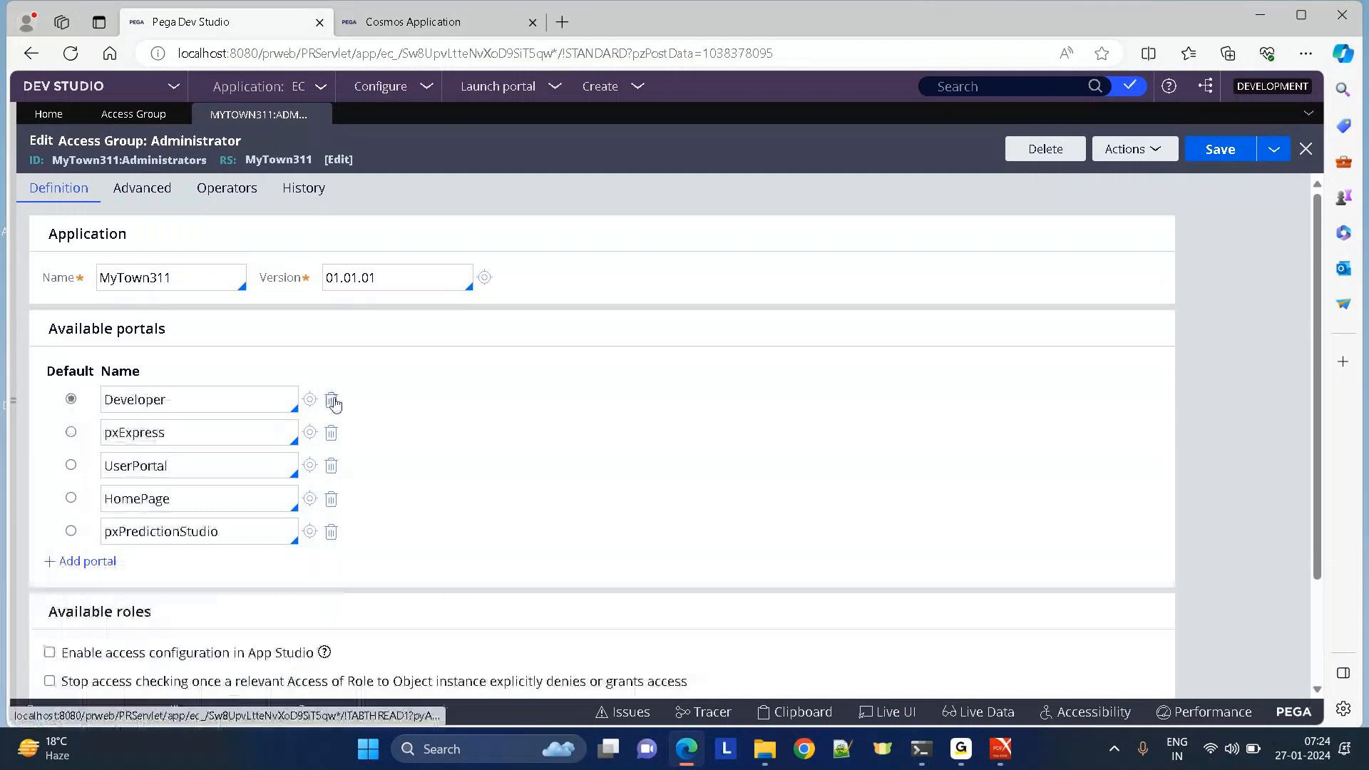
{"action": "left_click", "coordinate": [119, 96]}
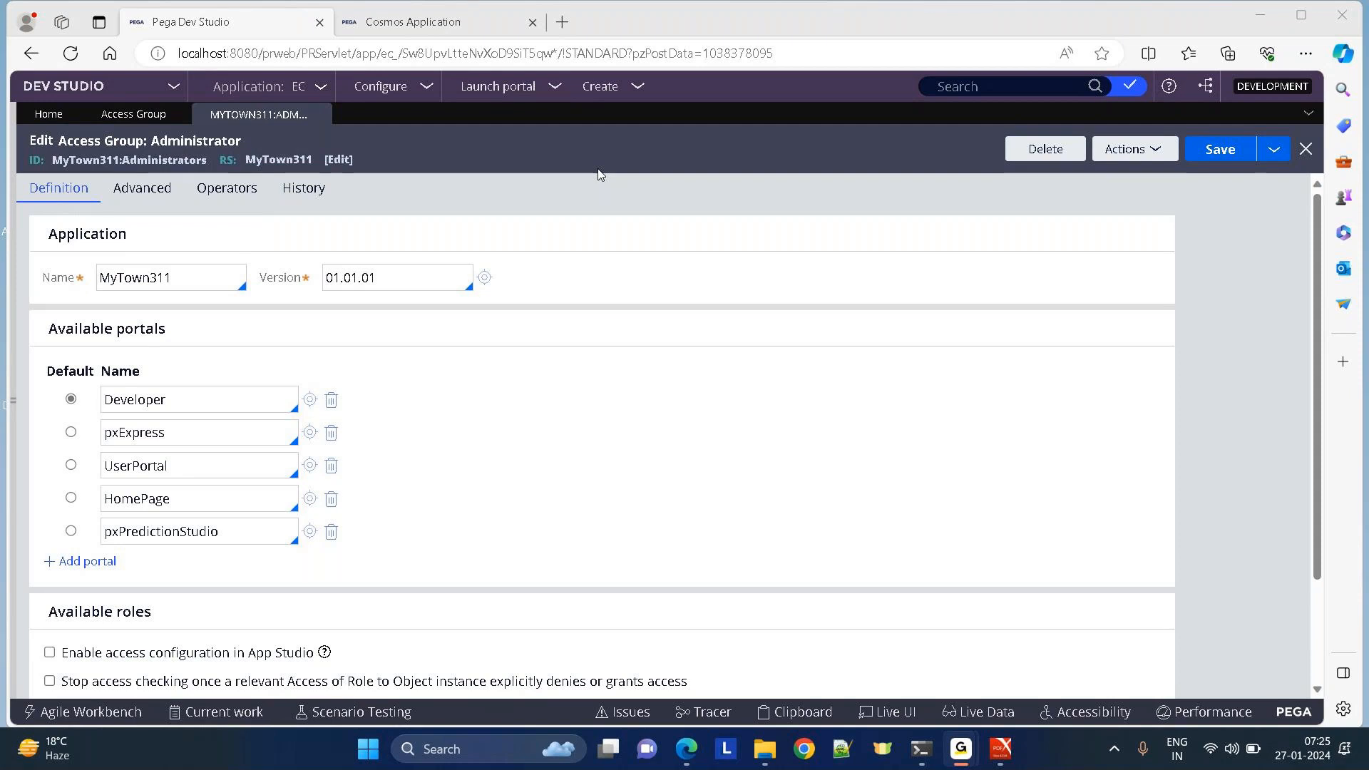
{"action": "left_click", "coordinate": [599, 175]}
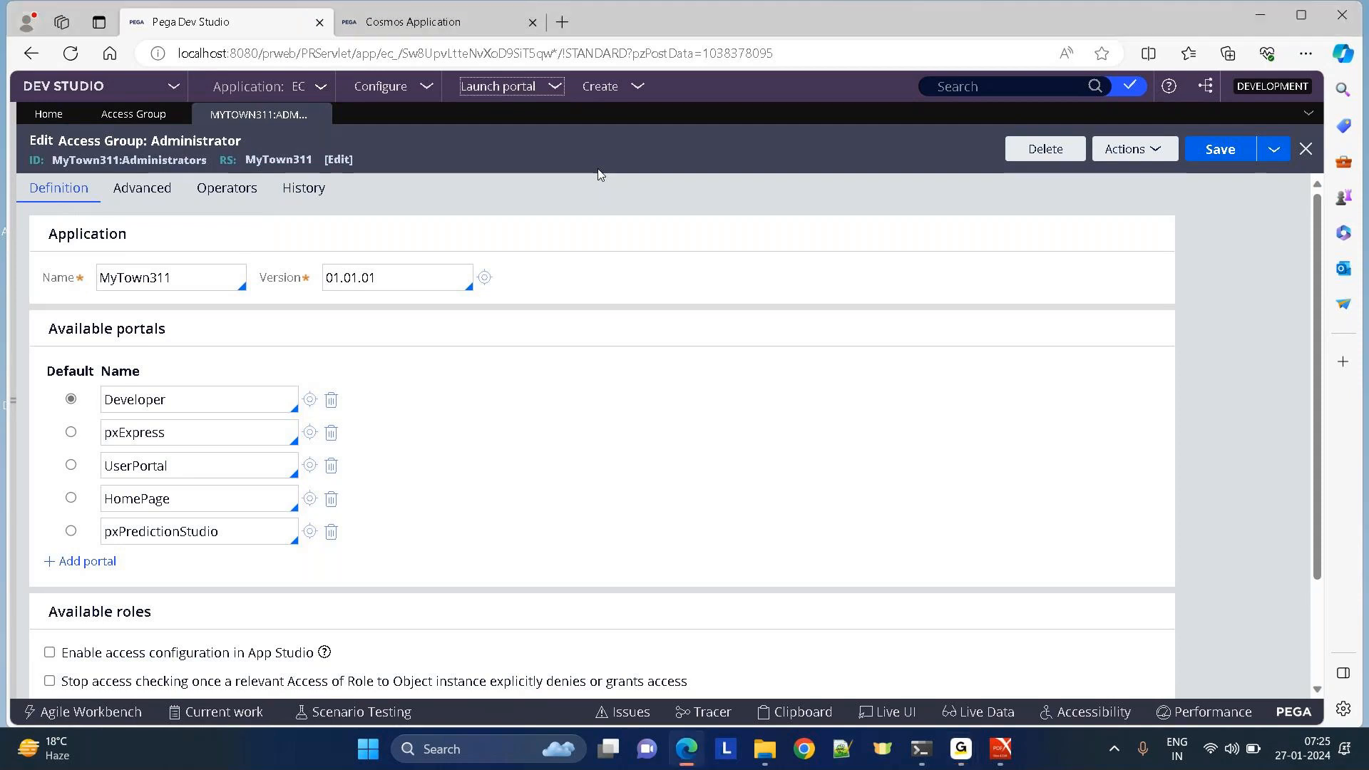
Expand the left navigation and switch from Dev Studio to App Studio's EC application overview.
{"action": "left_click", "coordinate": [8, 408]}
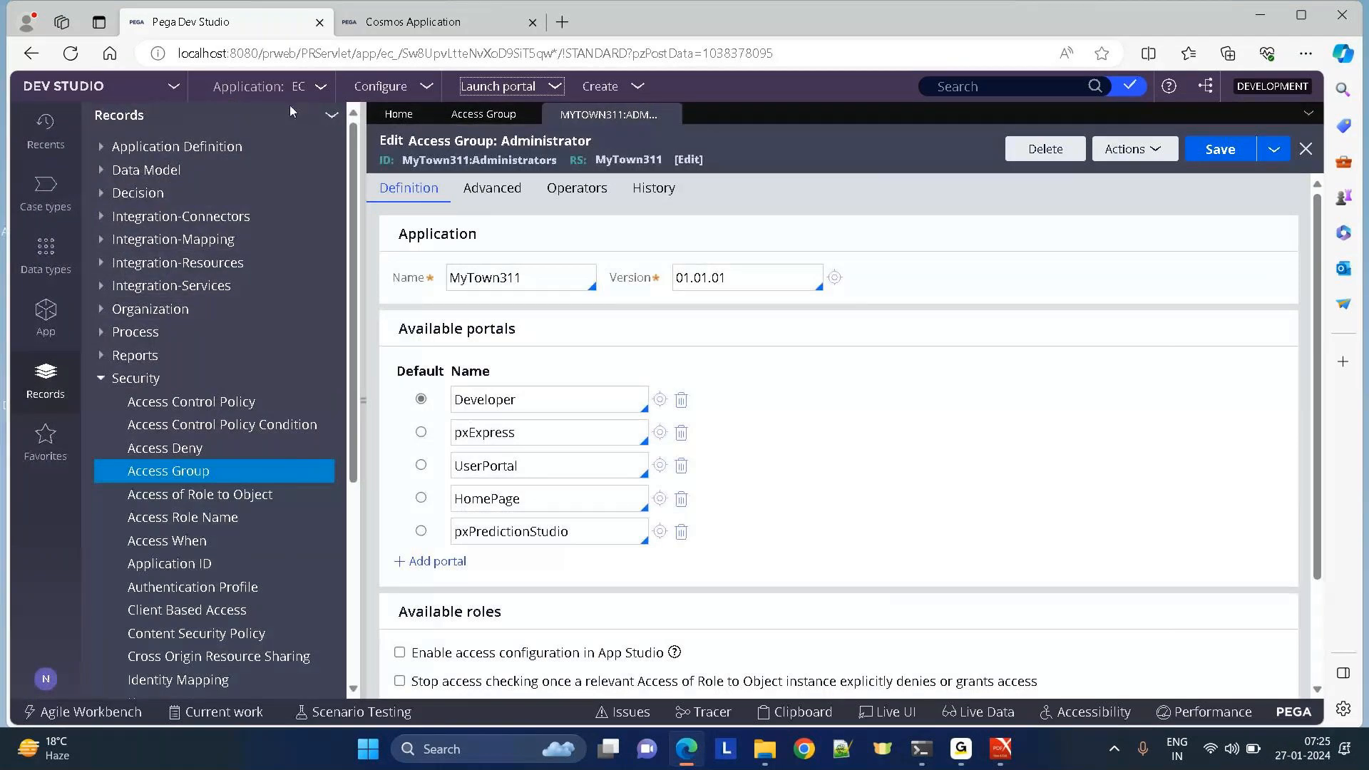
{"action": "left_click", "coordinate": [168, 93]}
{"action": "left_click", "coordinate": [120, 122]}
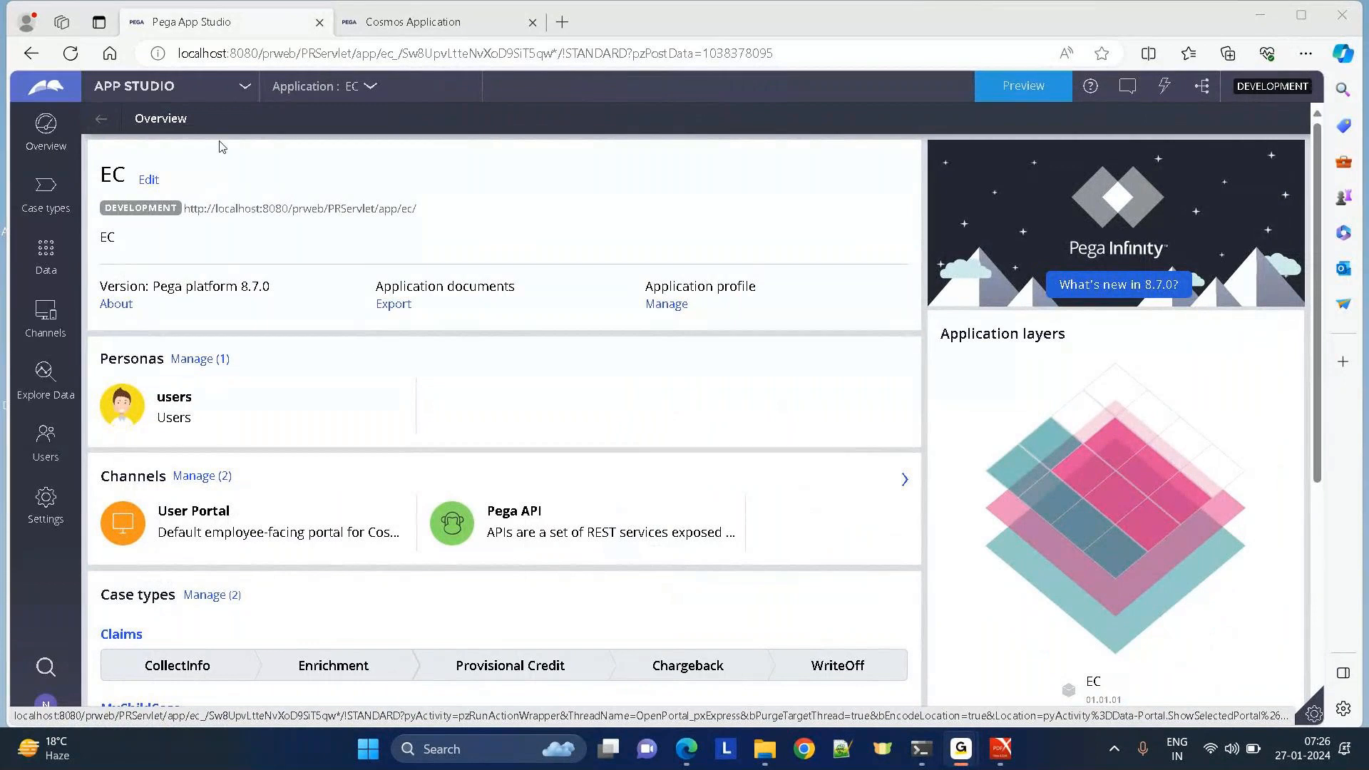
Bring the browser forward, glance at the Cosmos Application tab, then open App Studio's studio switcher.
{"action": "mouse_move", "coordinate": [688, 749]}
{"action": "left_click", "coordinate": [687, 659]}
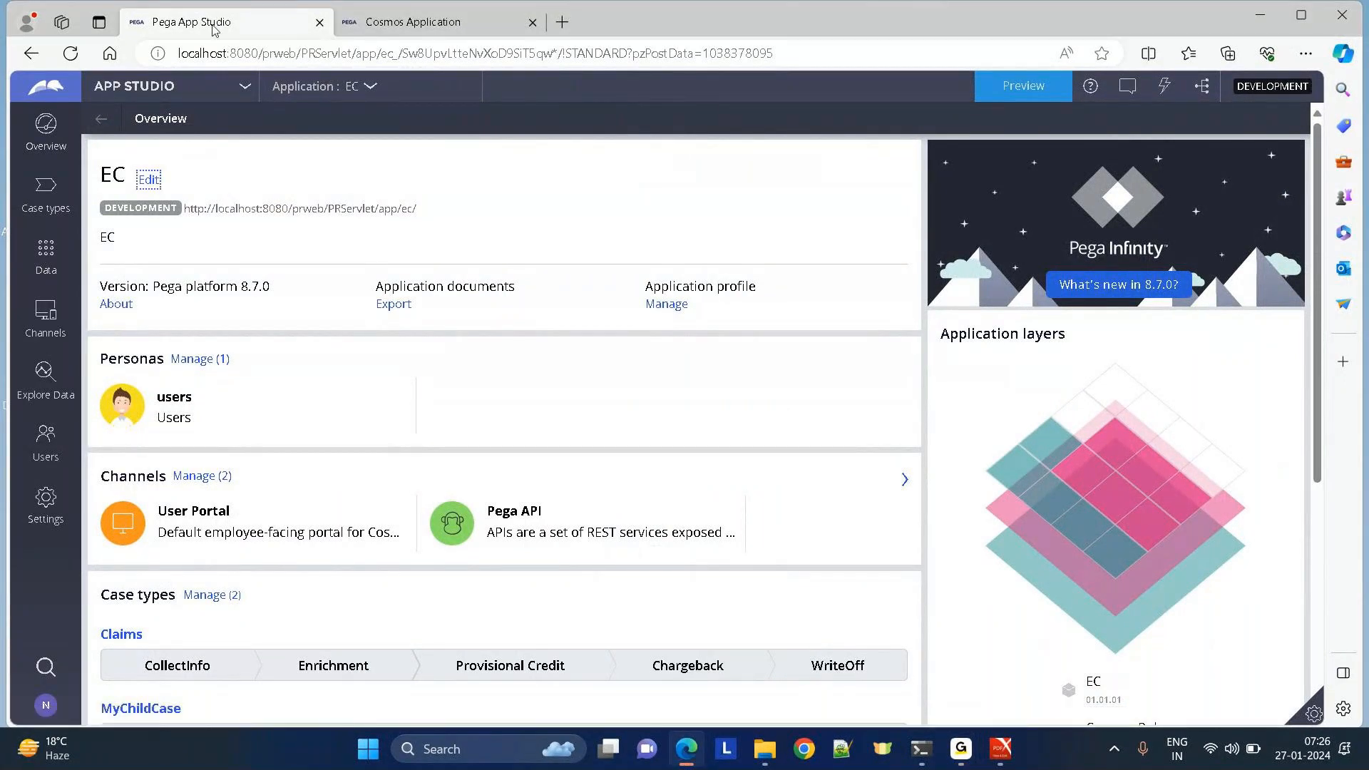
{"action": "left_click", "coordinate": [421, 31]}
{"action": "left_click", "coordinate": [214, 29]}
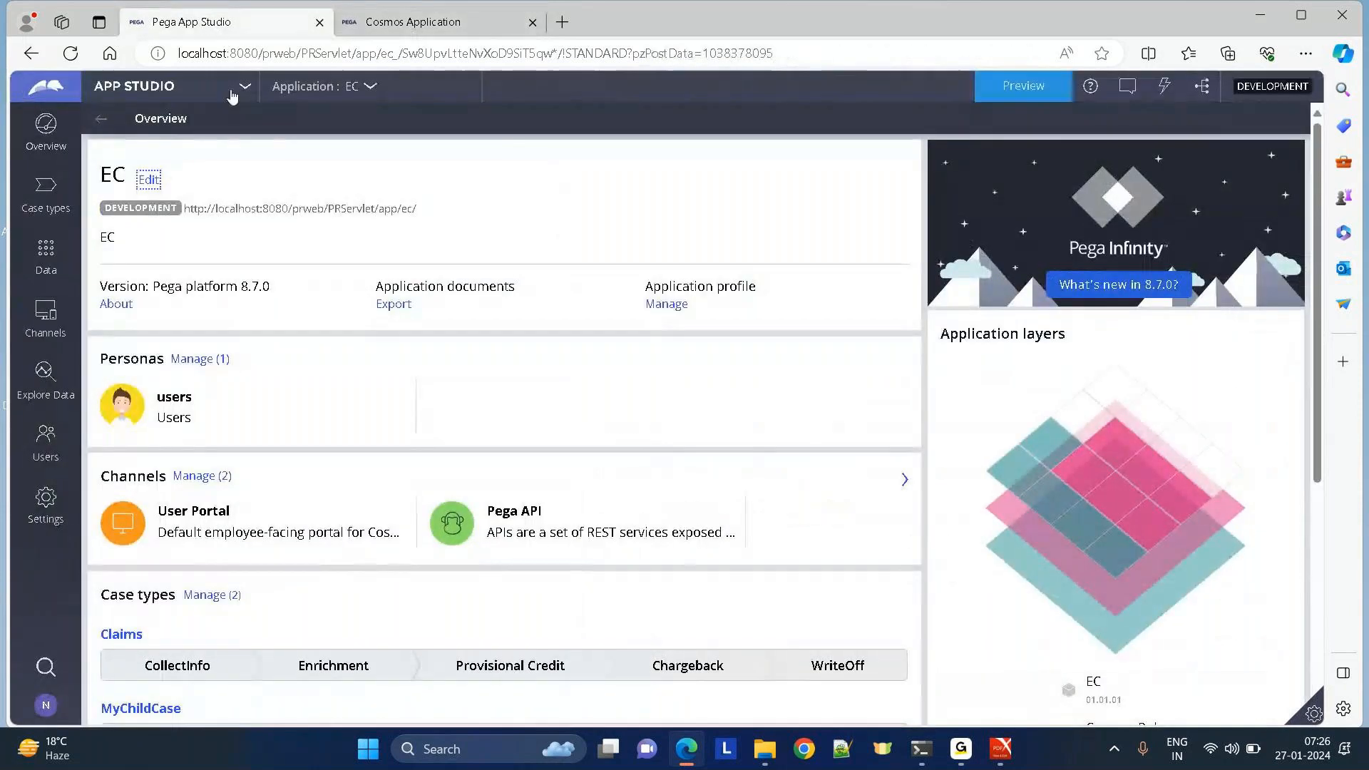
{"action": "left_click", "coordinate": [179, 91]}
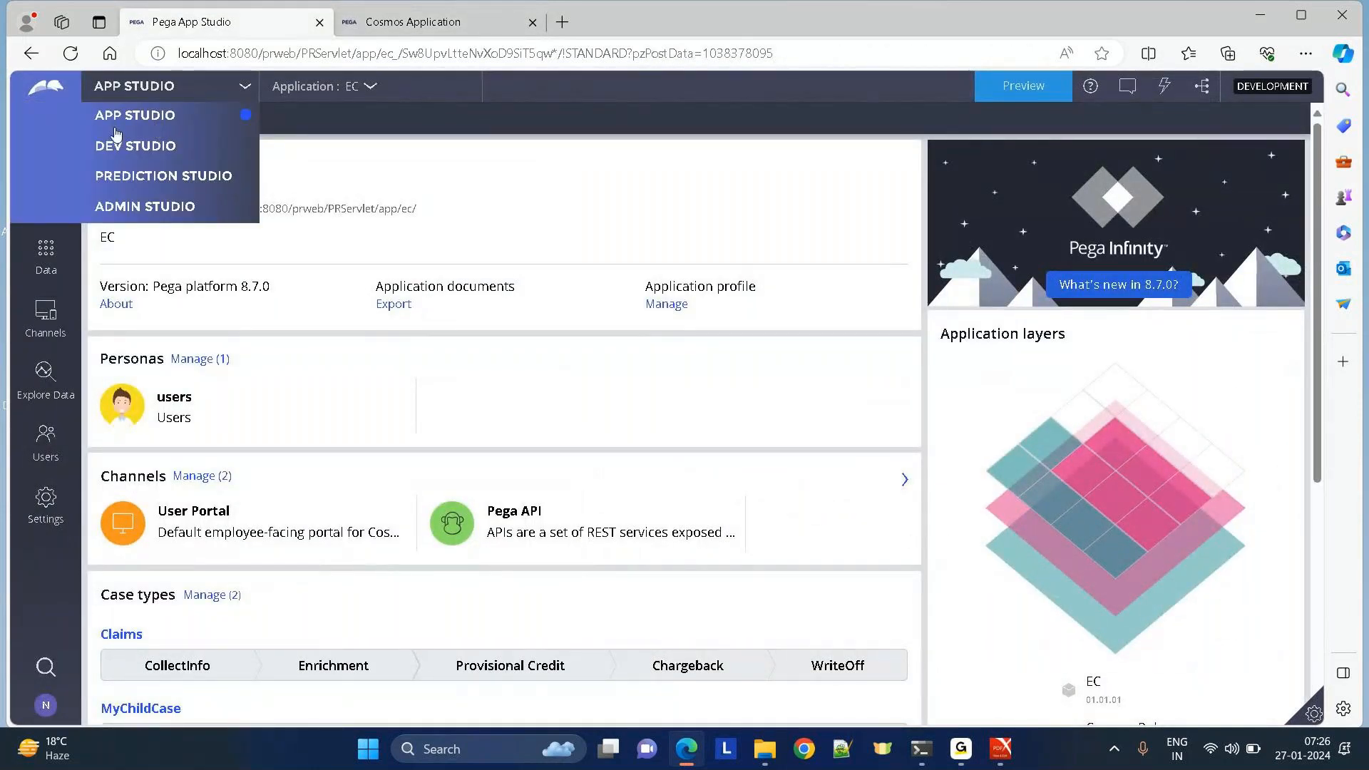
Switch from App Studio to Dev Studio, then open and dismiss the studio list.
{"action": "left_click", "coordinate": [105, 145]}
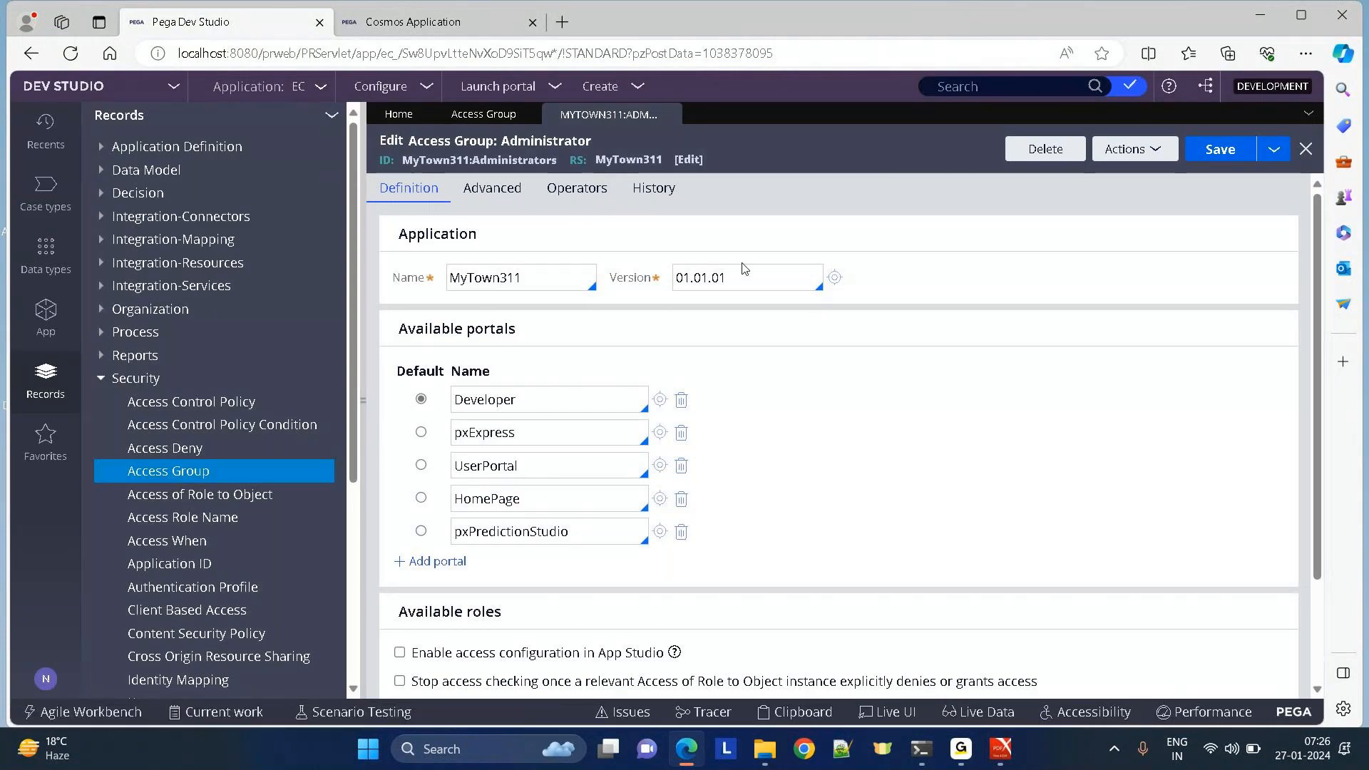
{"action": "left_click", "coordinate": [149, 96]}
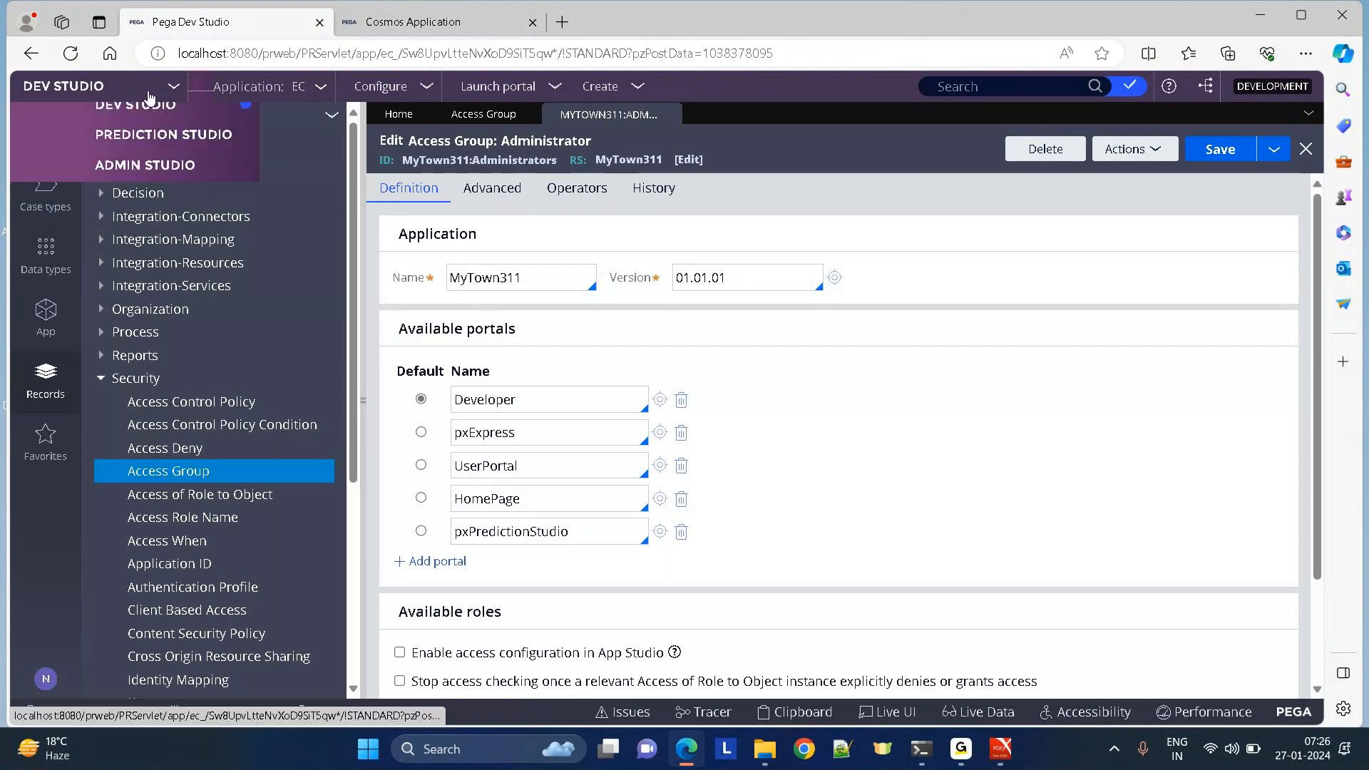
{"action": "left_click", "coordinate": [944, 149]}
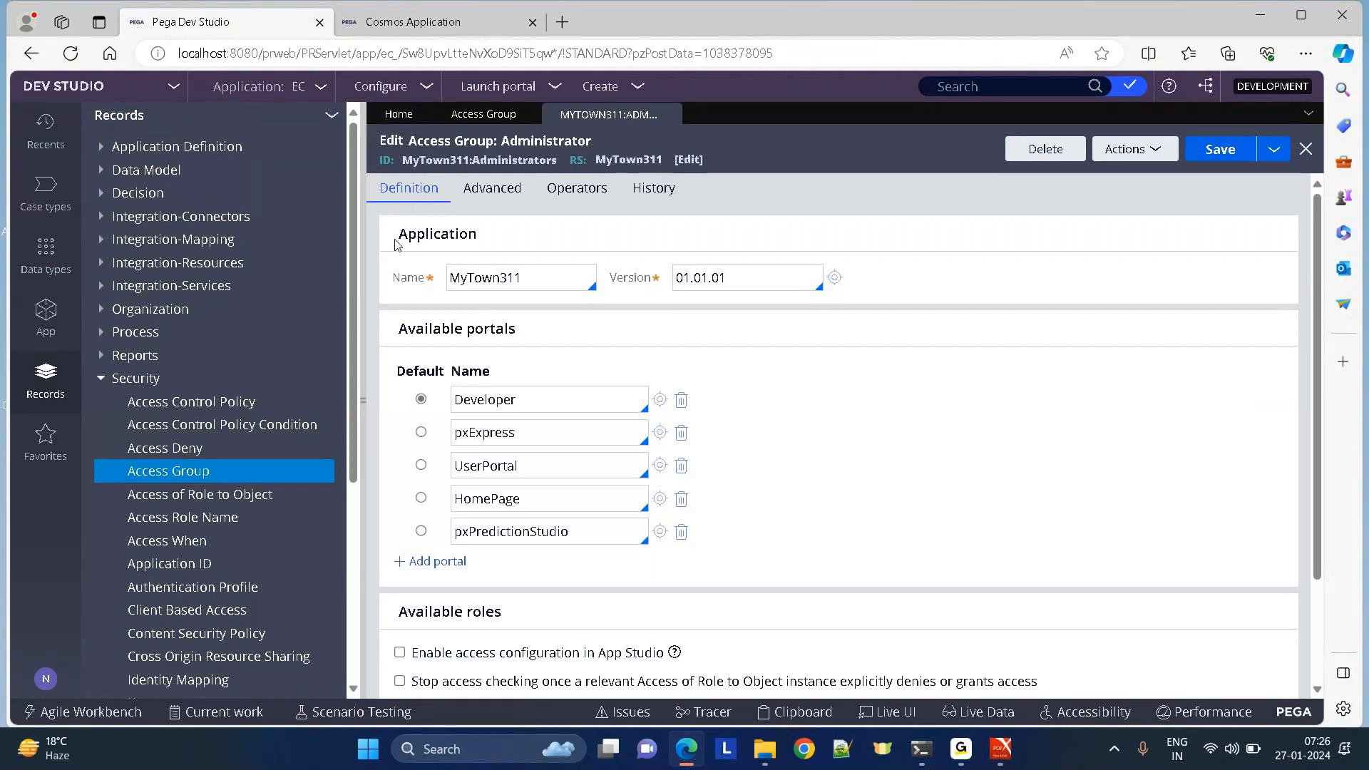
Review the Administrator access group's Application and portals sections, then collapse the Records explorer.
{"action": "left_click_drag", "start_coordinate": [397, 245], "coordinate": [611, 239]}
{"action": "left_click", "coordinate": [440, 269]}
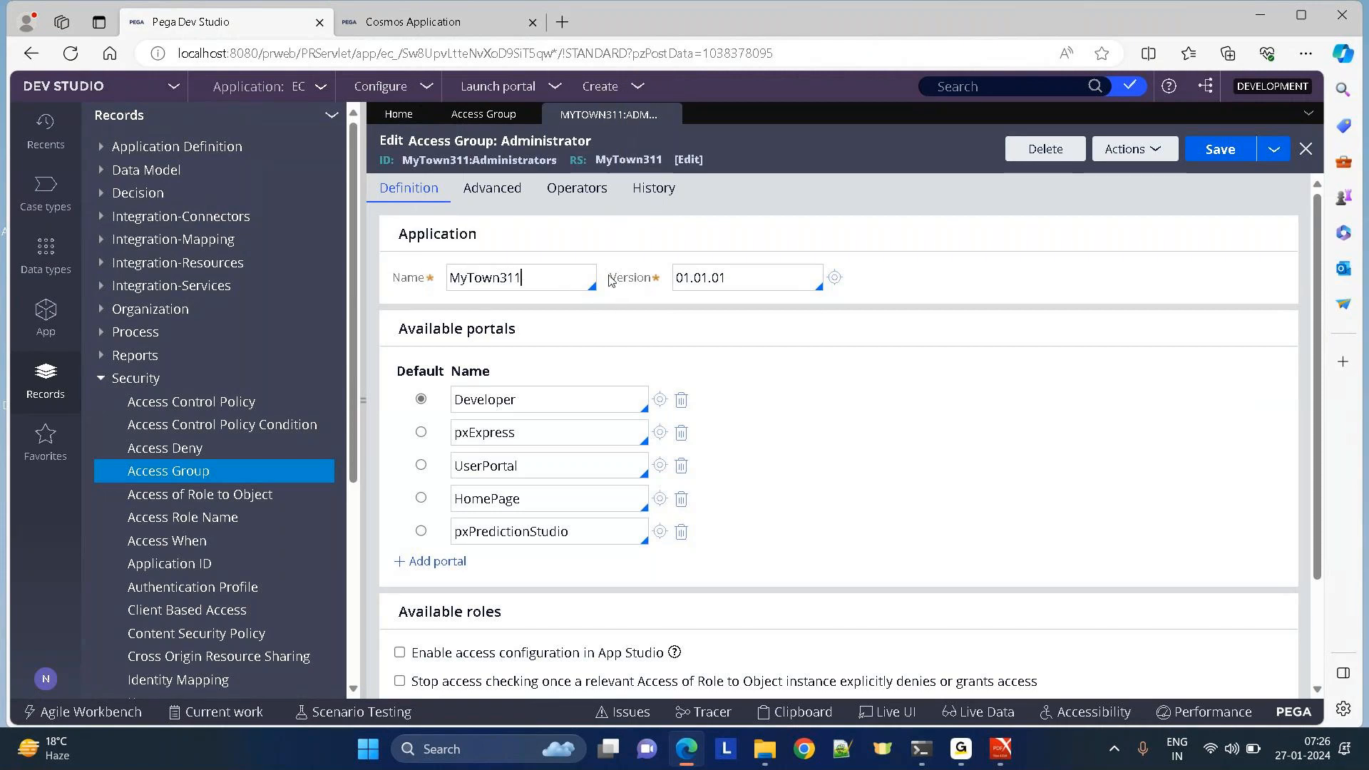
{"action": "left_click_drag", "start_coordinate": [401, 329], "coordinate": [640, 342]}
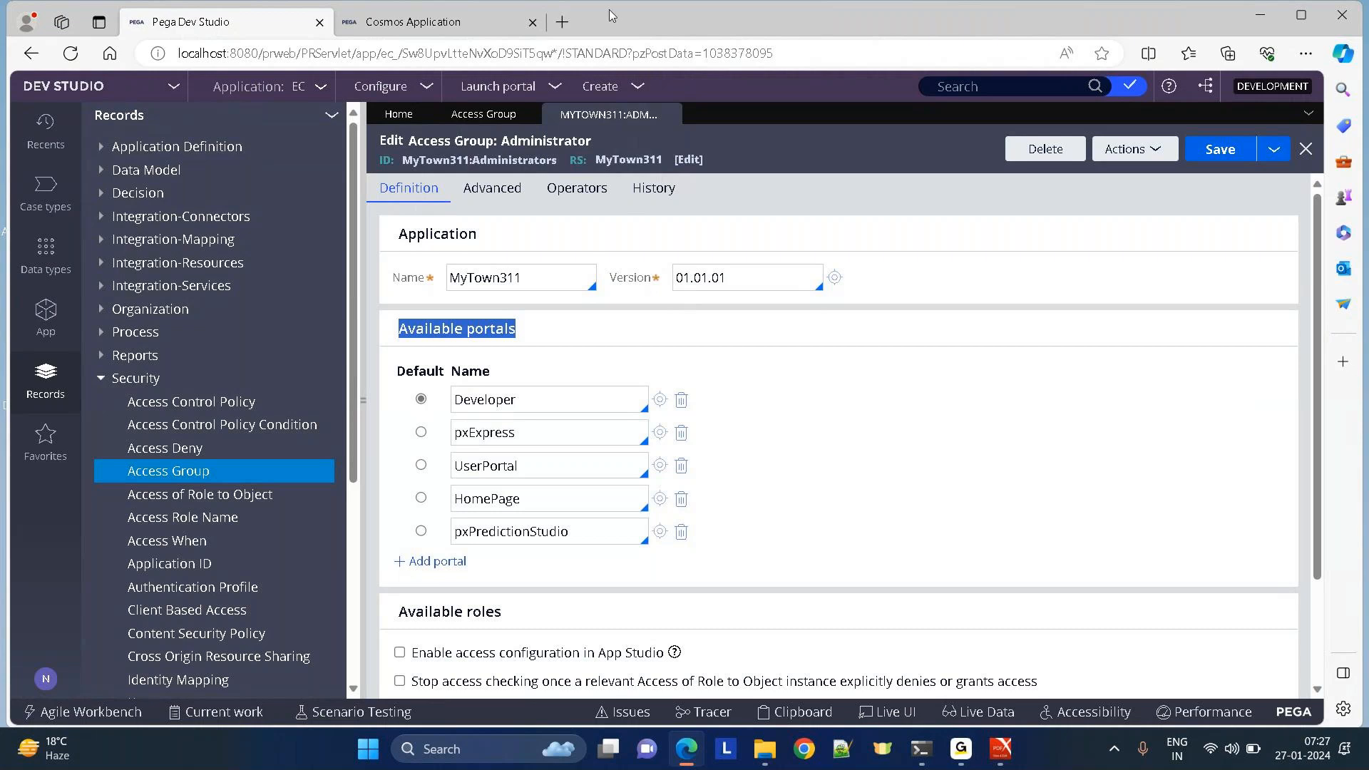
{"action": "left_click", "coordinate": [498, 87]}
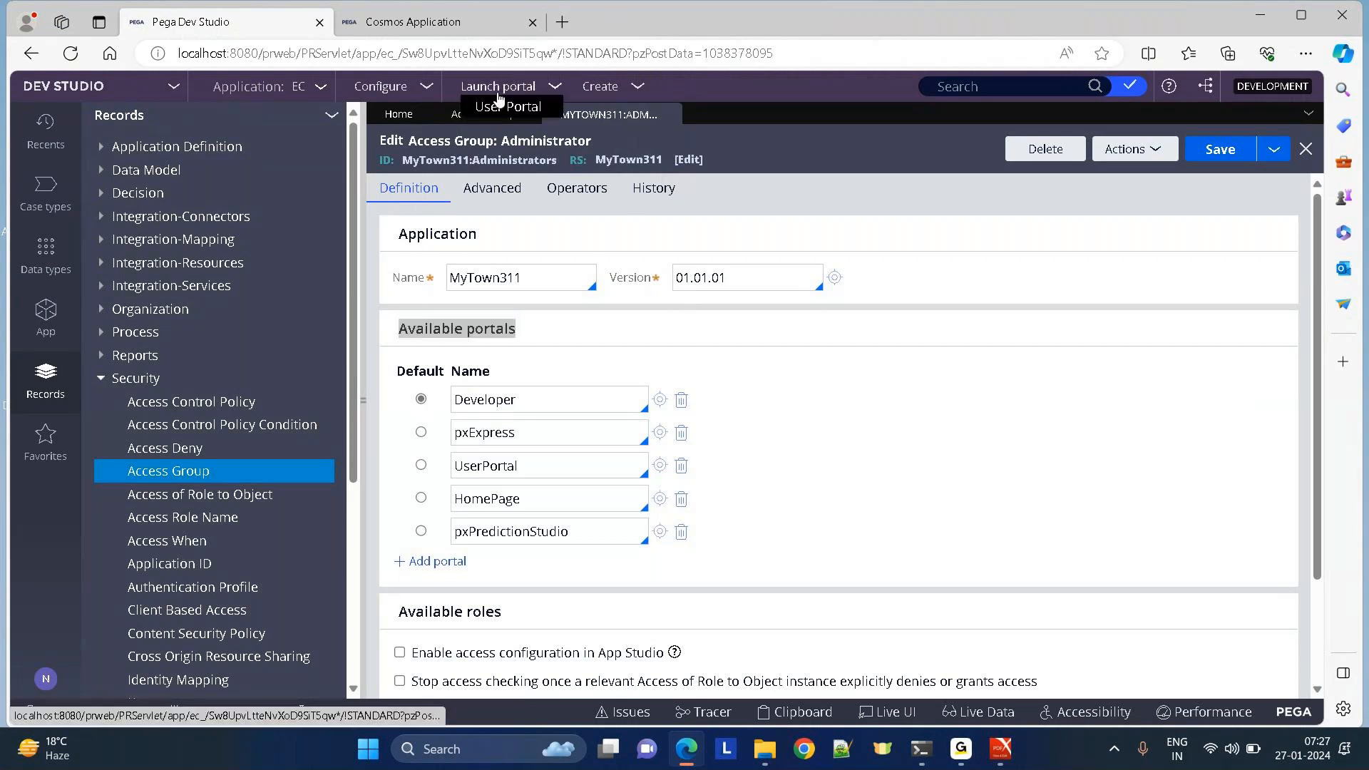
{"action": "left_click", "coordinate": [167, 95]}
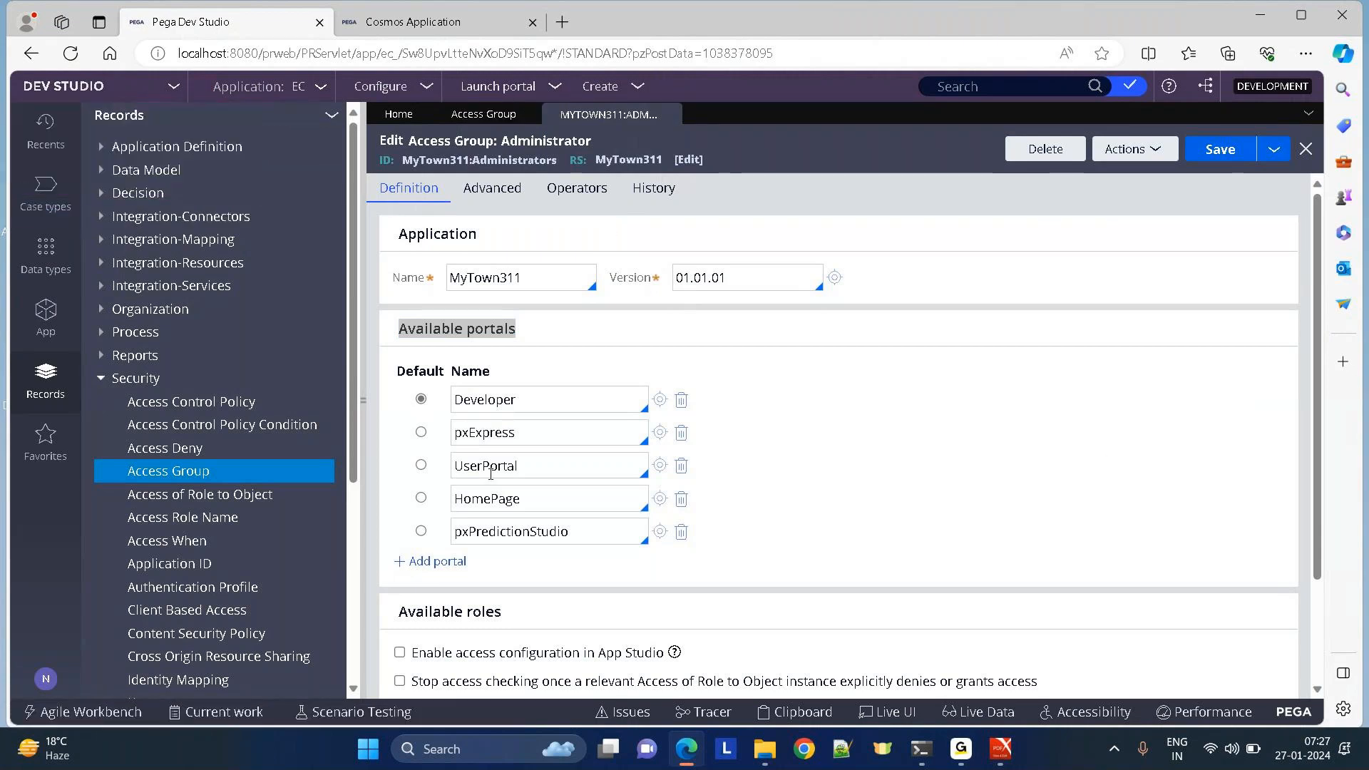
{"action": "left_click", "coordinate": [361, 402]}
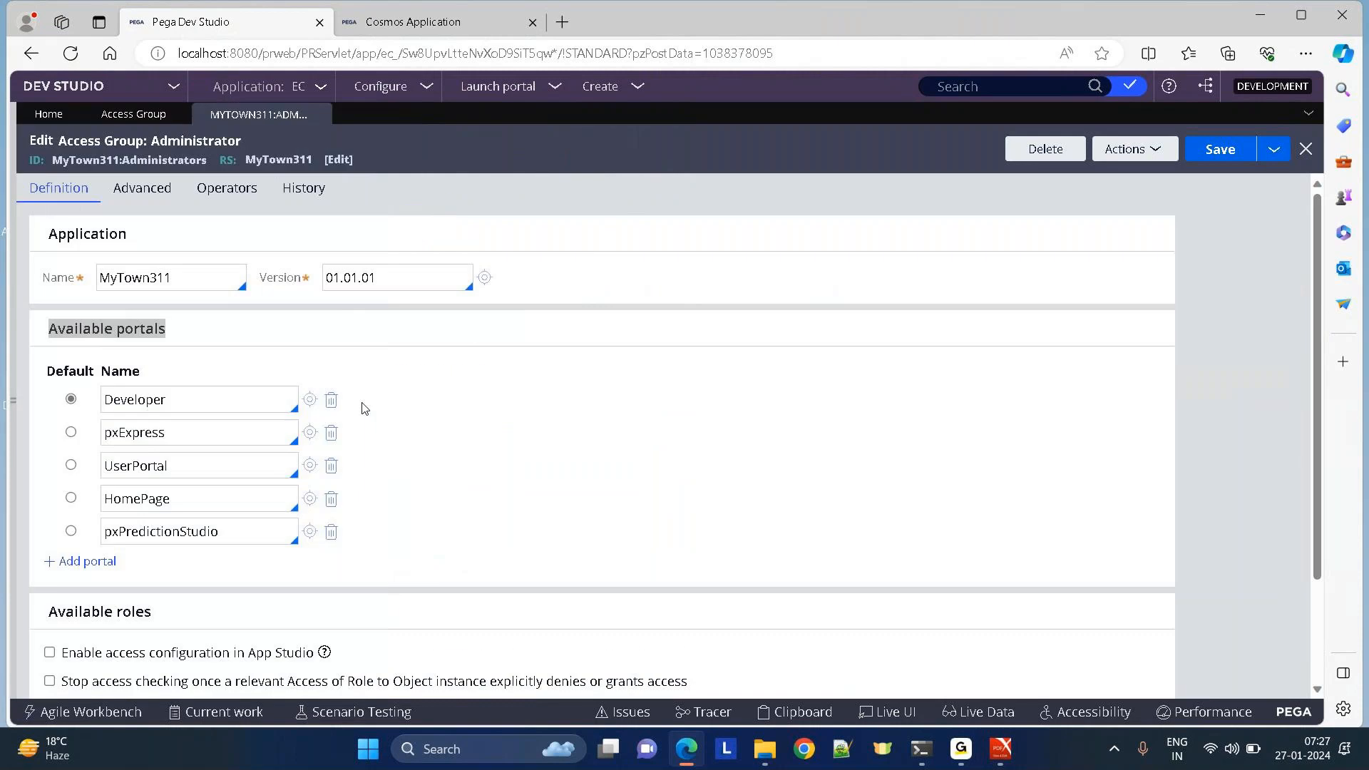
Scroll the Administrator access group down to its Available roles section.
{"action": "scroll", "coordinate": [1320, 424], "scroll_direction": "down", "scroll_amount": 2}
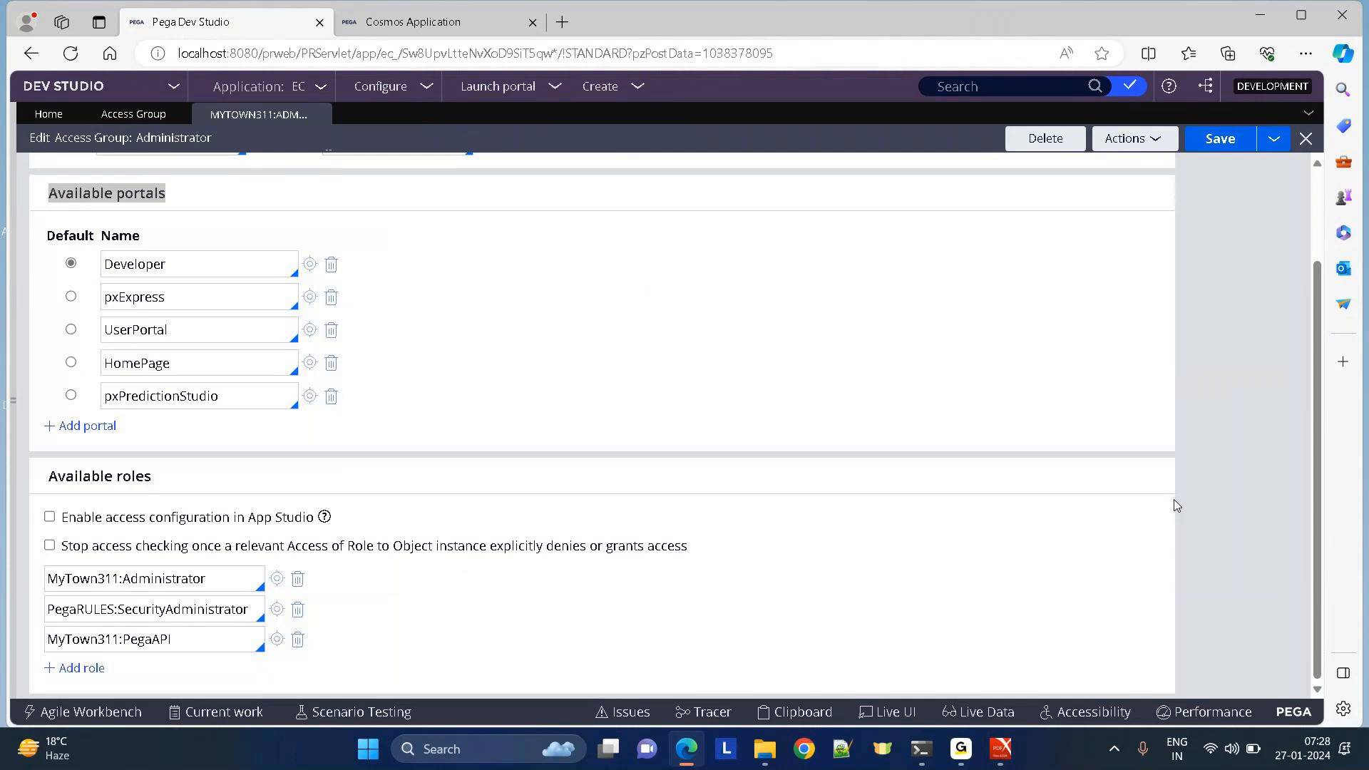
{"action": "key", "text": "alt+Tab"}
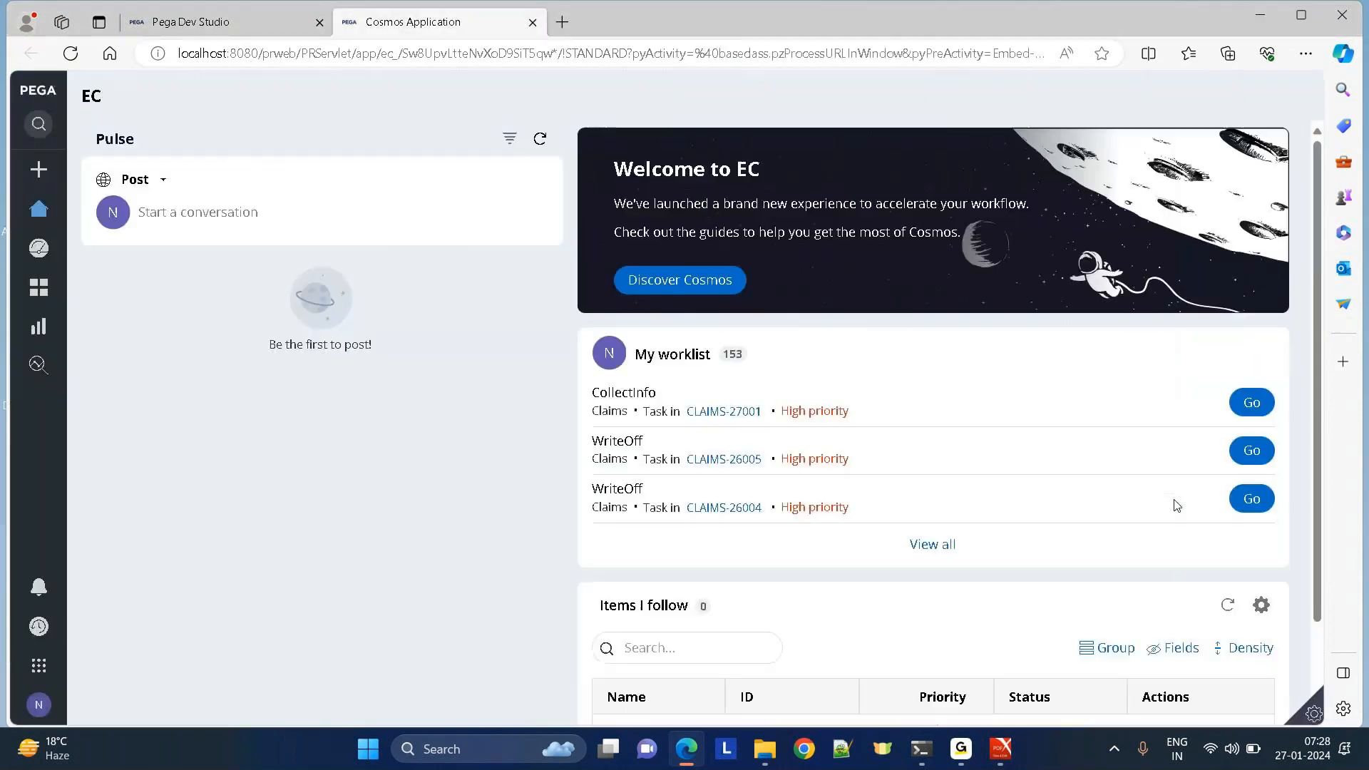
{"action": "key", "text": "alt+Tab"}
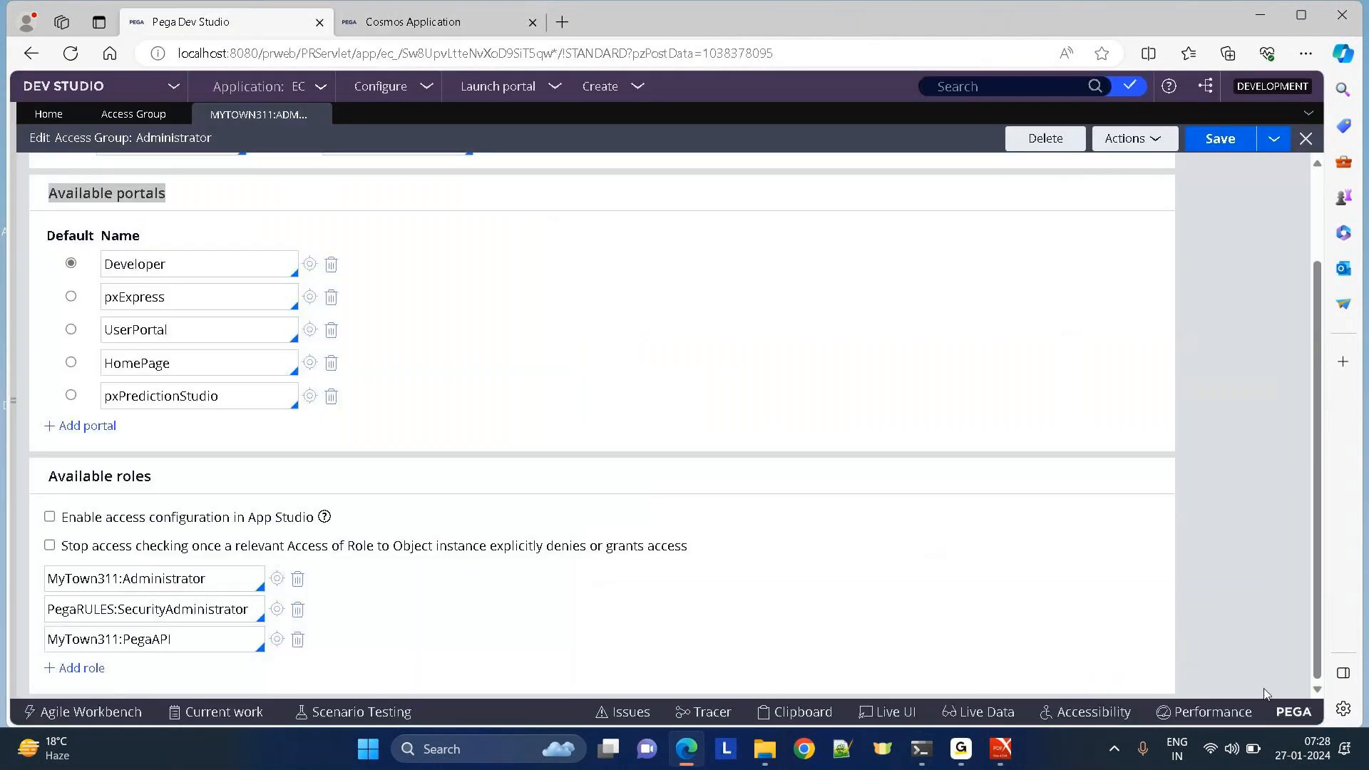
{"action": "mouse_move", "coordinate": [961, 749]}
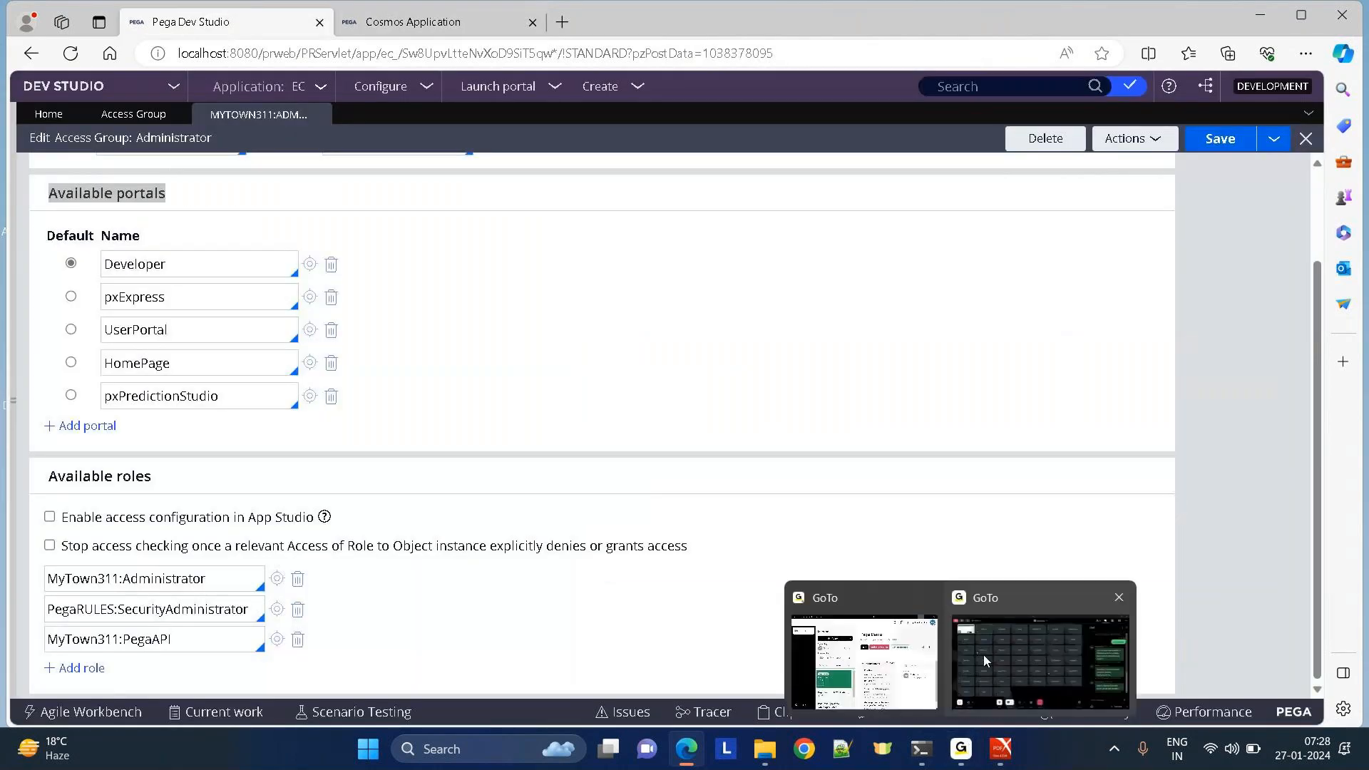
{"action": "left_click", "coordinate": [984, 656]}
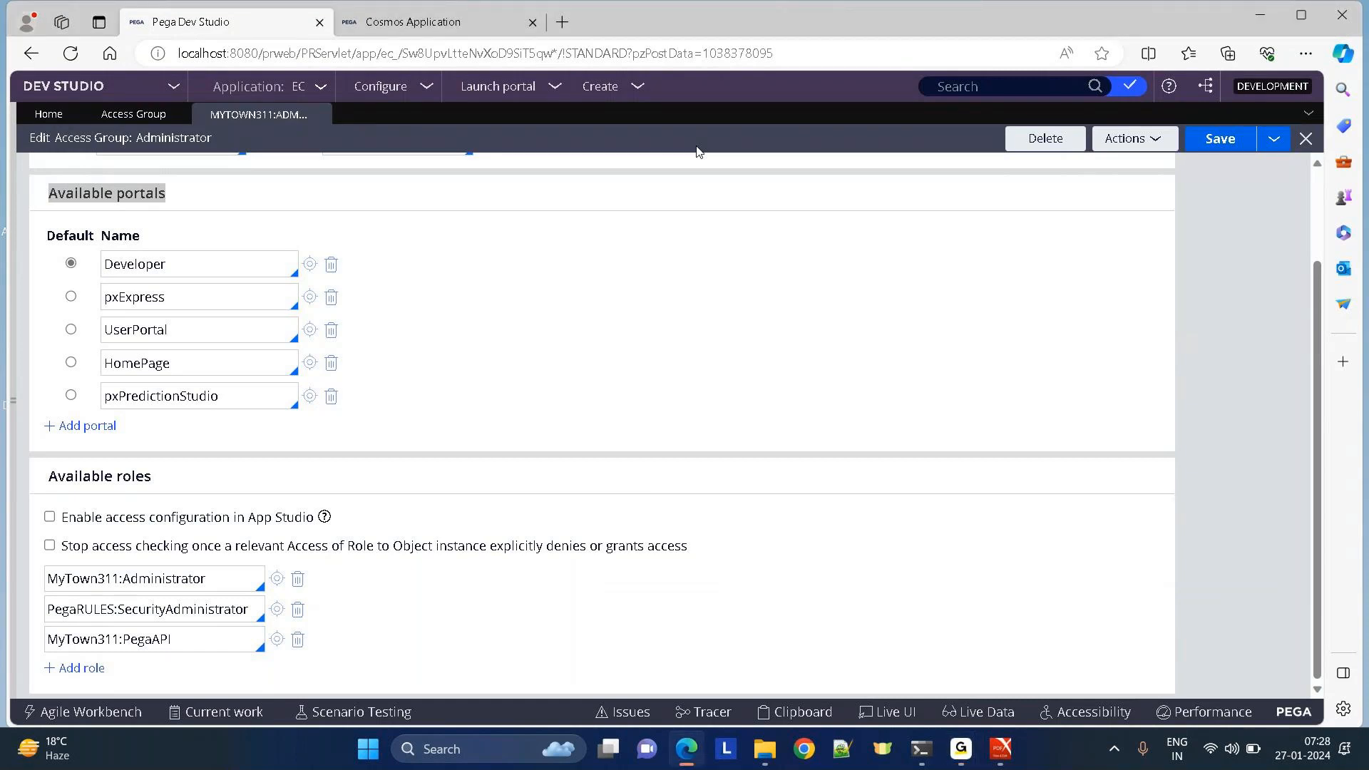
Open the MyTown311 application record in its own tab, then return to the Administrator roles.
{"action": "left_click_drag", "start_coordinate": [46, 489], "coordinate": [344, 522]}
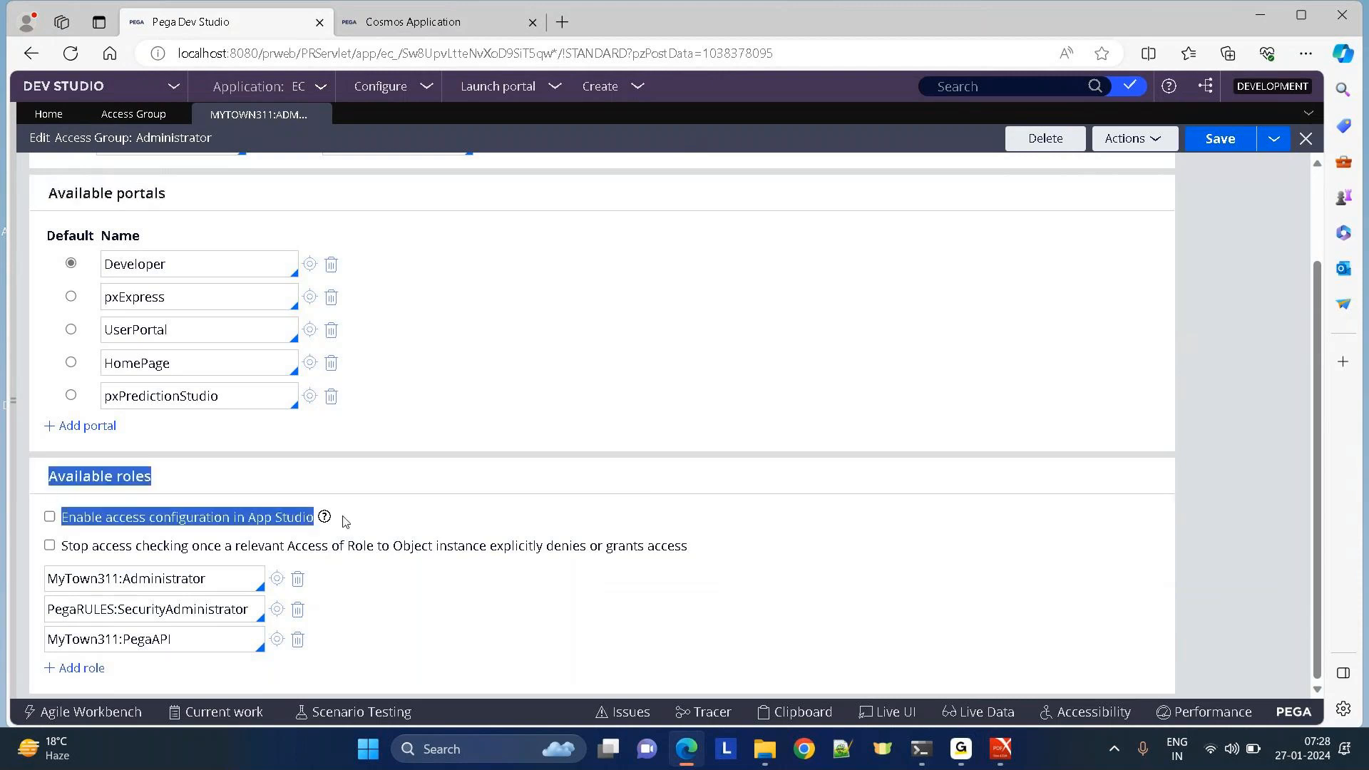
{"action": "left_click_drag", "start_coordinate": [1318, 585], "coordinate": [1318, 262]}
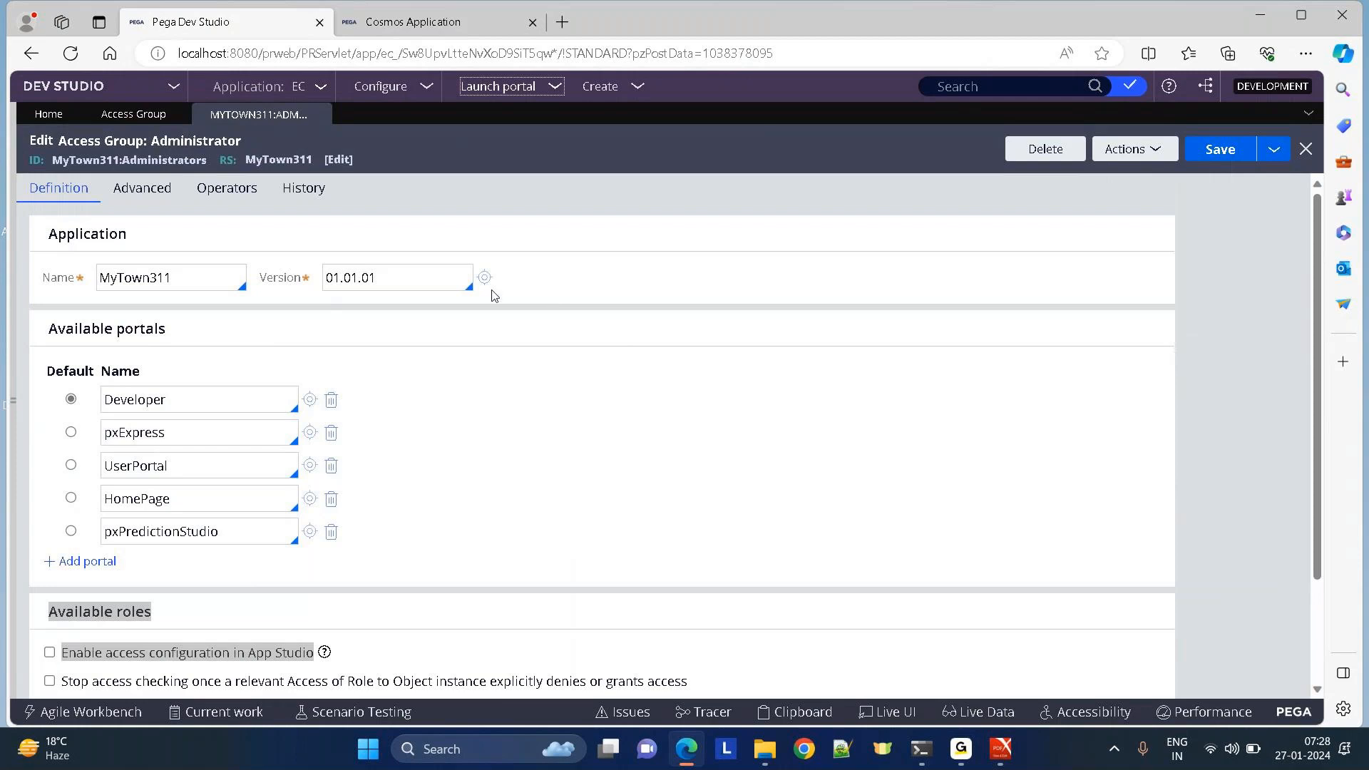
{"action": "left_click", "coordinate": [484, 278]}
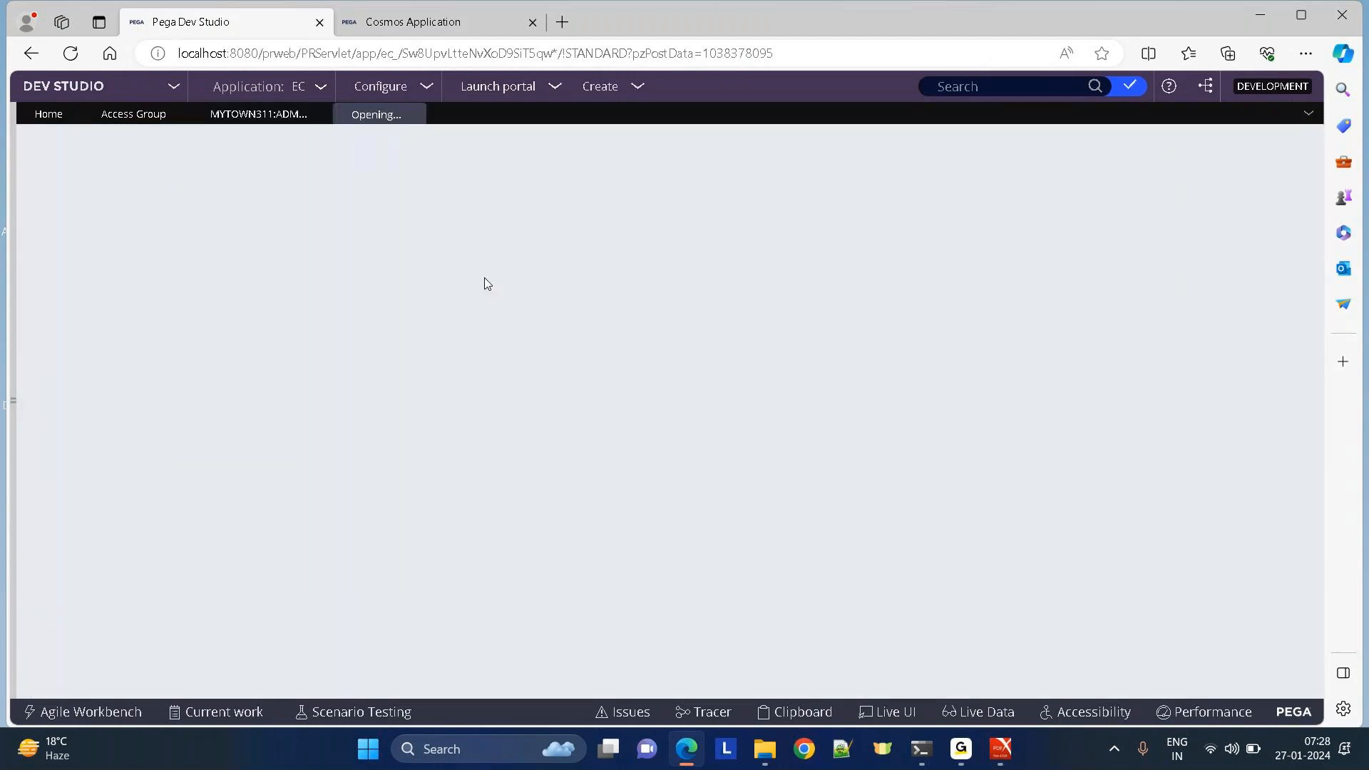
{"action": "left_click", "coordinate": [248, 116]}
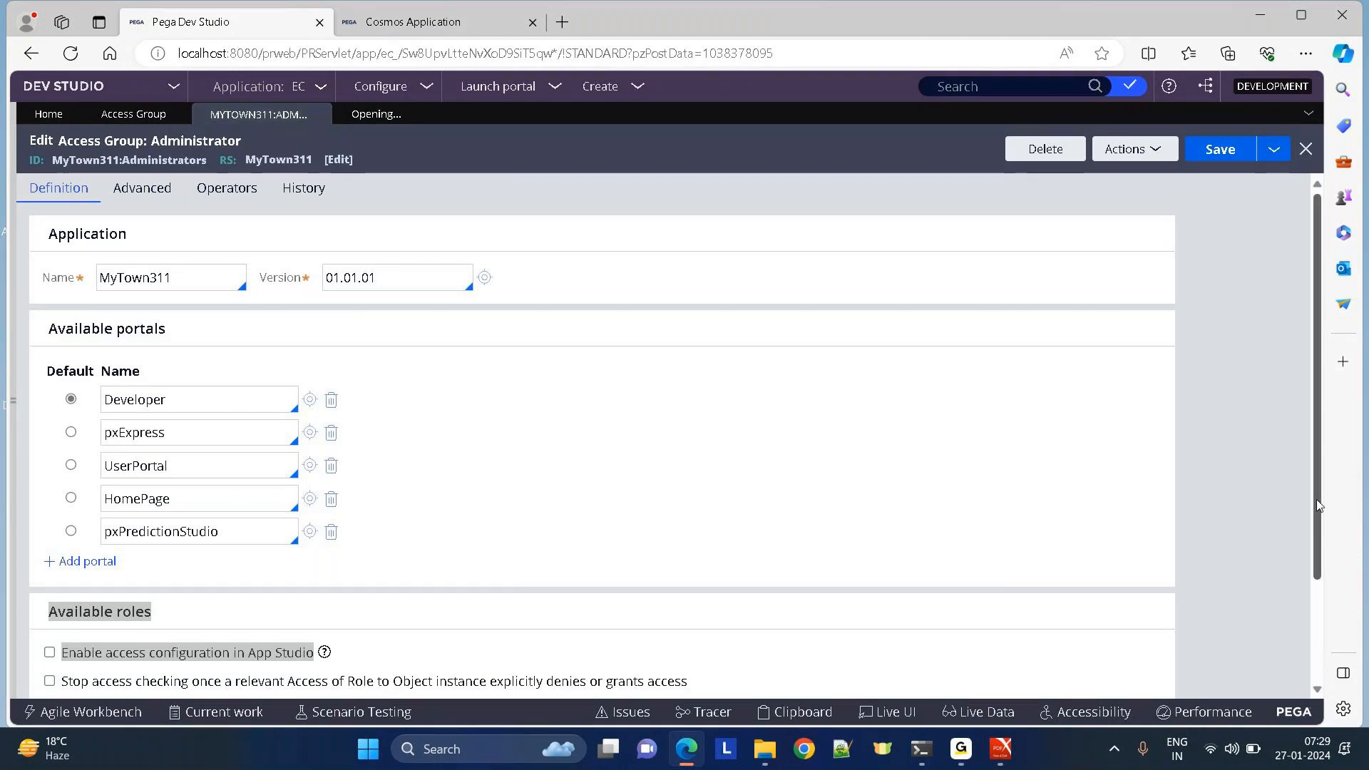
{"action": "scroll", "coordinate": [1320, 703], "scroll_direction": "down", "scroll_amount": 3}
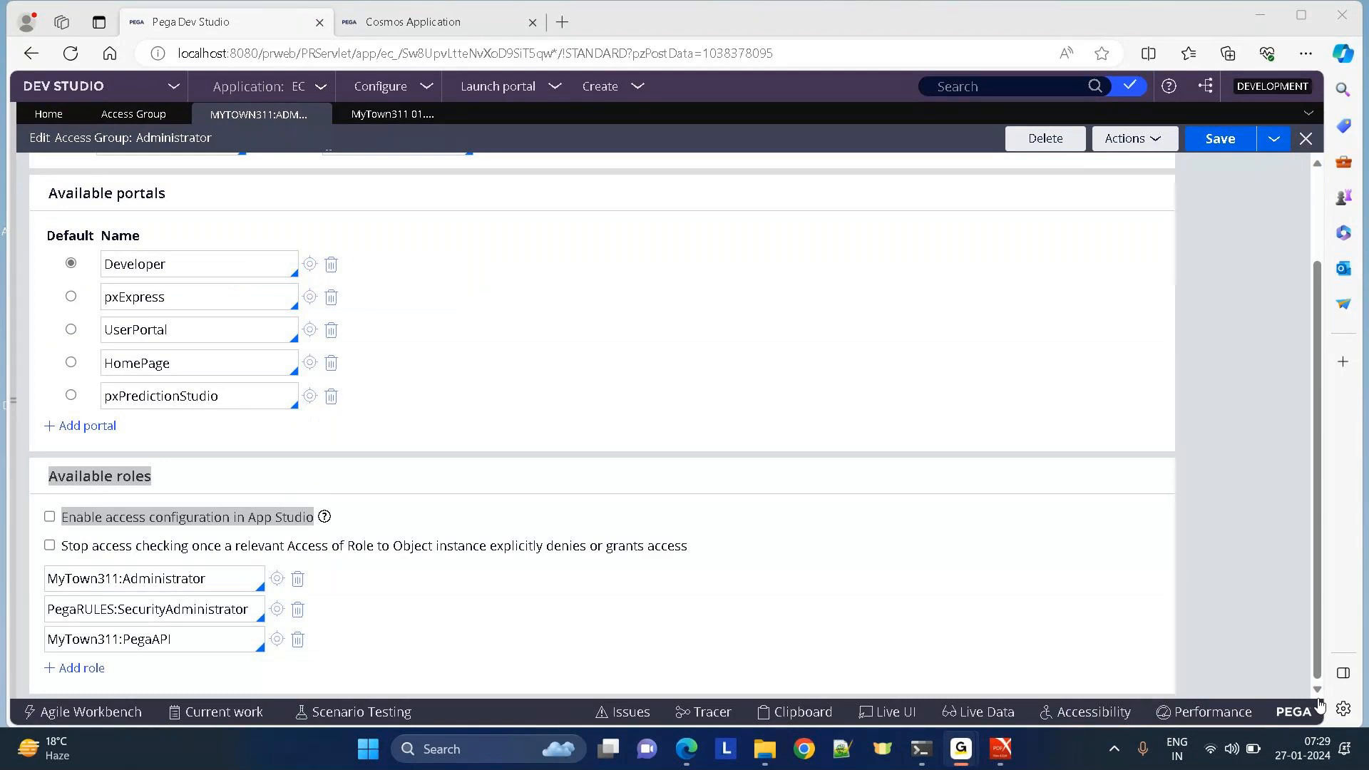
{"action": "left_click", "coordinate": [754, 425]}
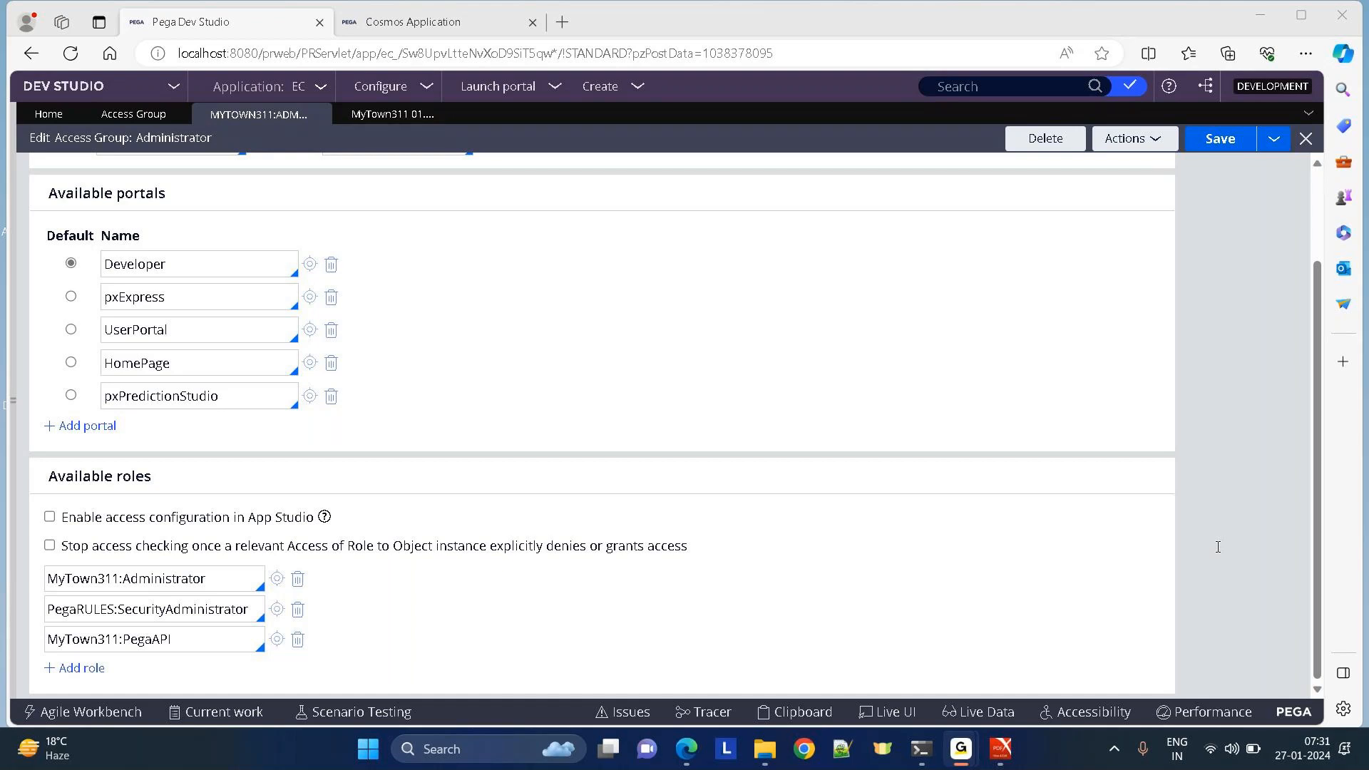
Reopen the Records explorer beside the Administrator access group and scroll the form back to top.
{"action": "left_click", "coordinate": [1219, 549]}
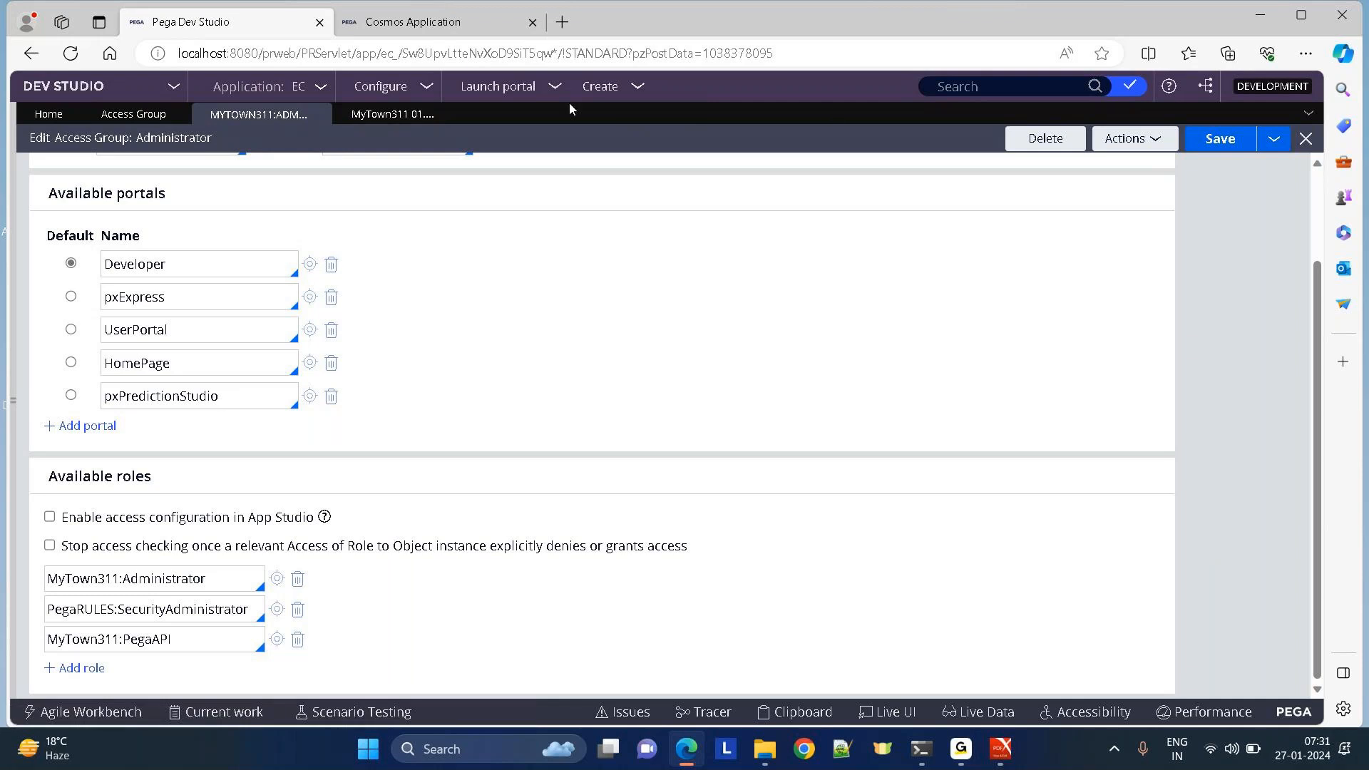
{"action": "left_click", "coordinate": [14, 405]}
{"action": "left_click", "coordinate": [44, 679]}
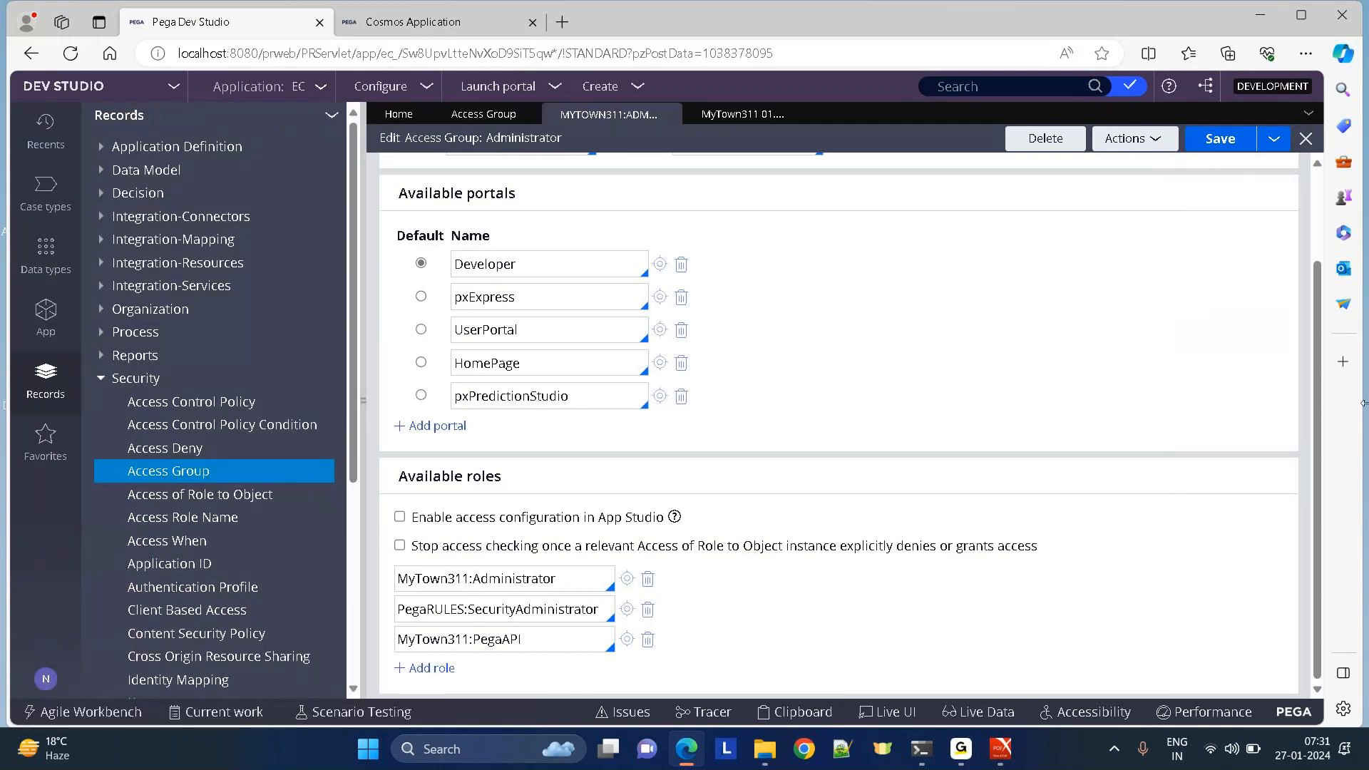
{"action": "scroll", "coordinate": [1316, 526], "scroll_direction": "up", "scroll_amount": 3}
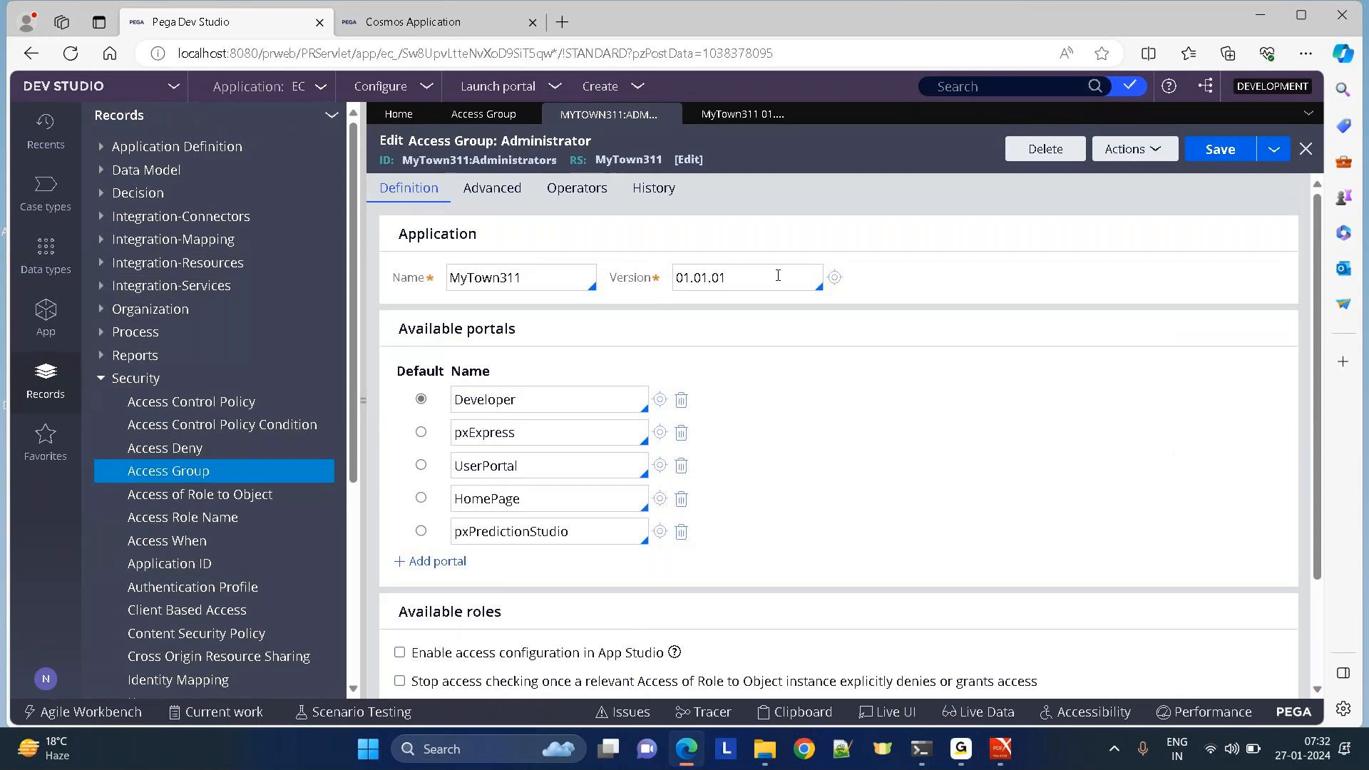
{"action": "left_click", "coordinate": [43, 684]}
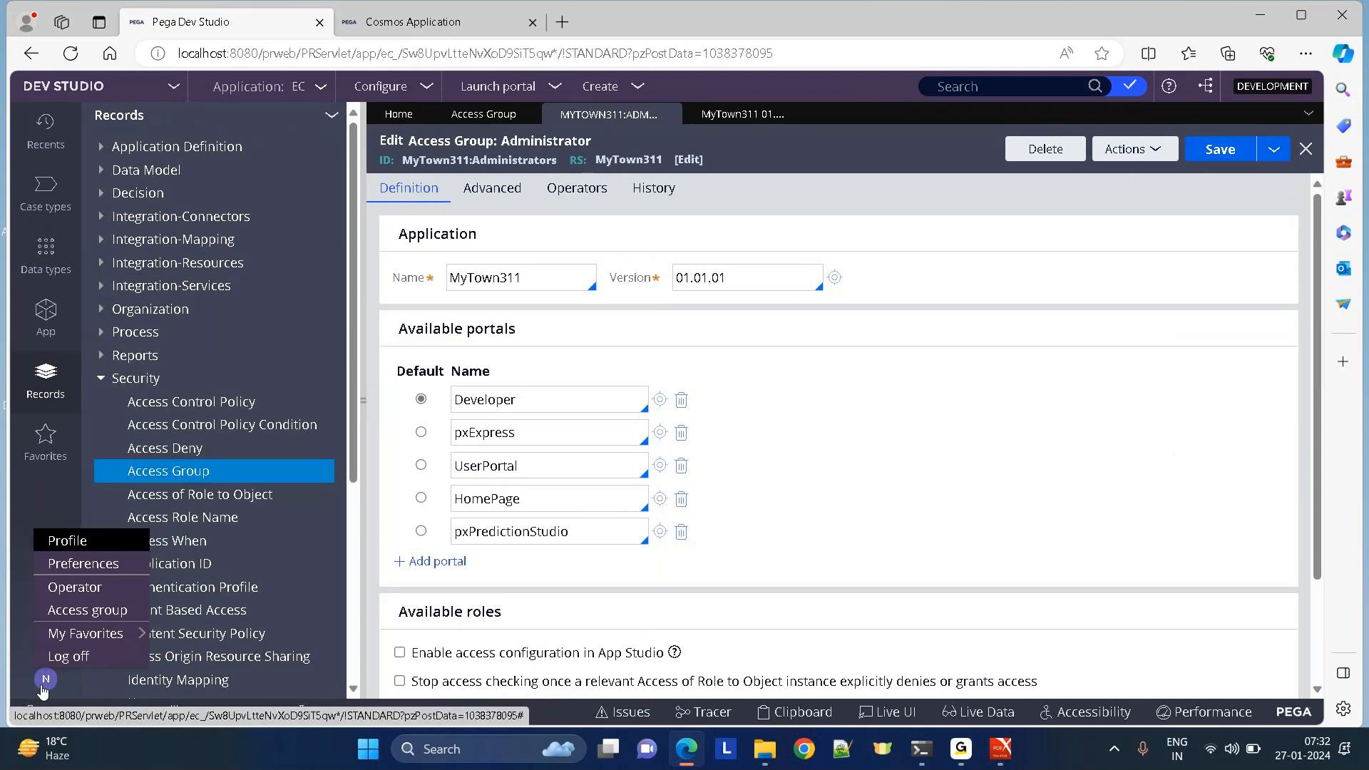
{"action": "left_click", "coordinate": [889, 193]}
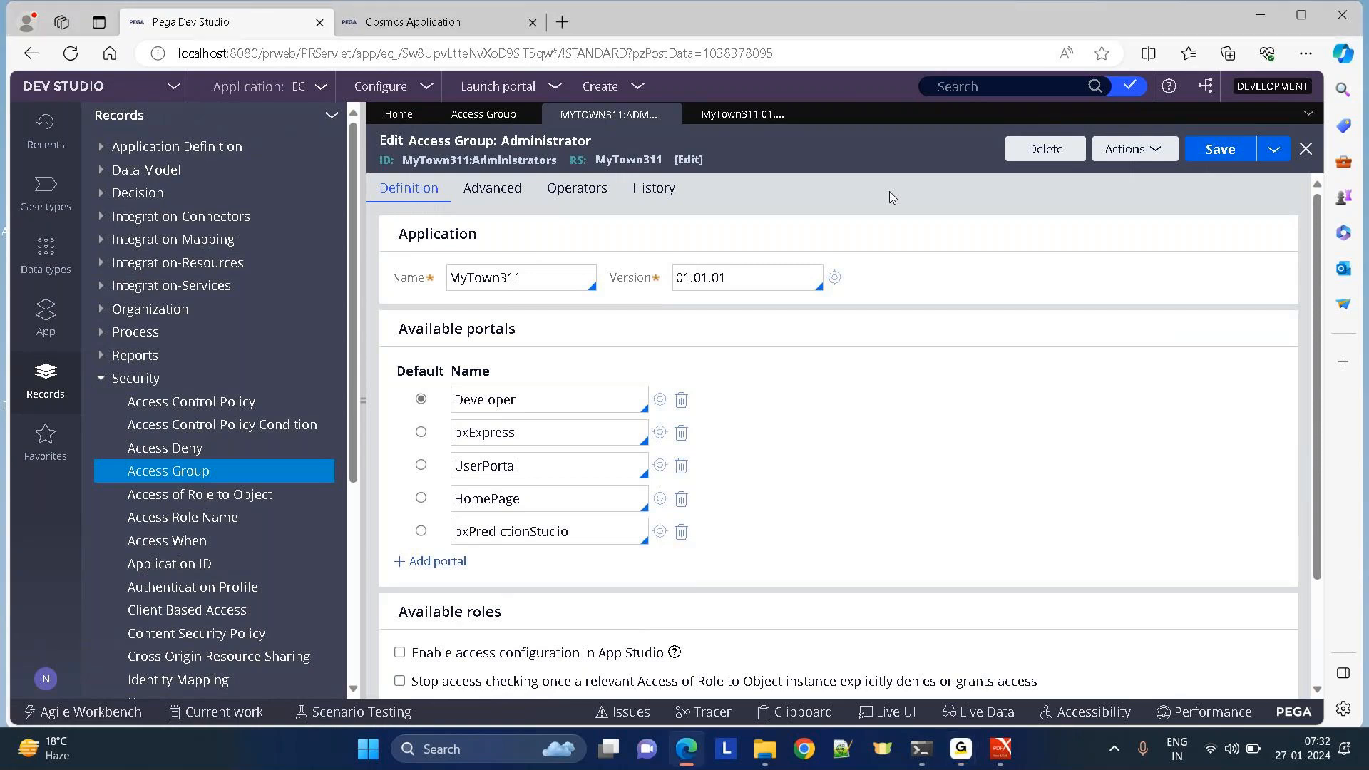
{"action": "left_click", "coordinate": [954, 93]}
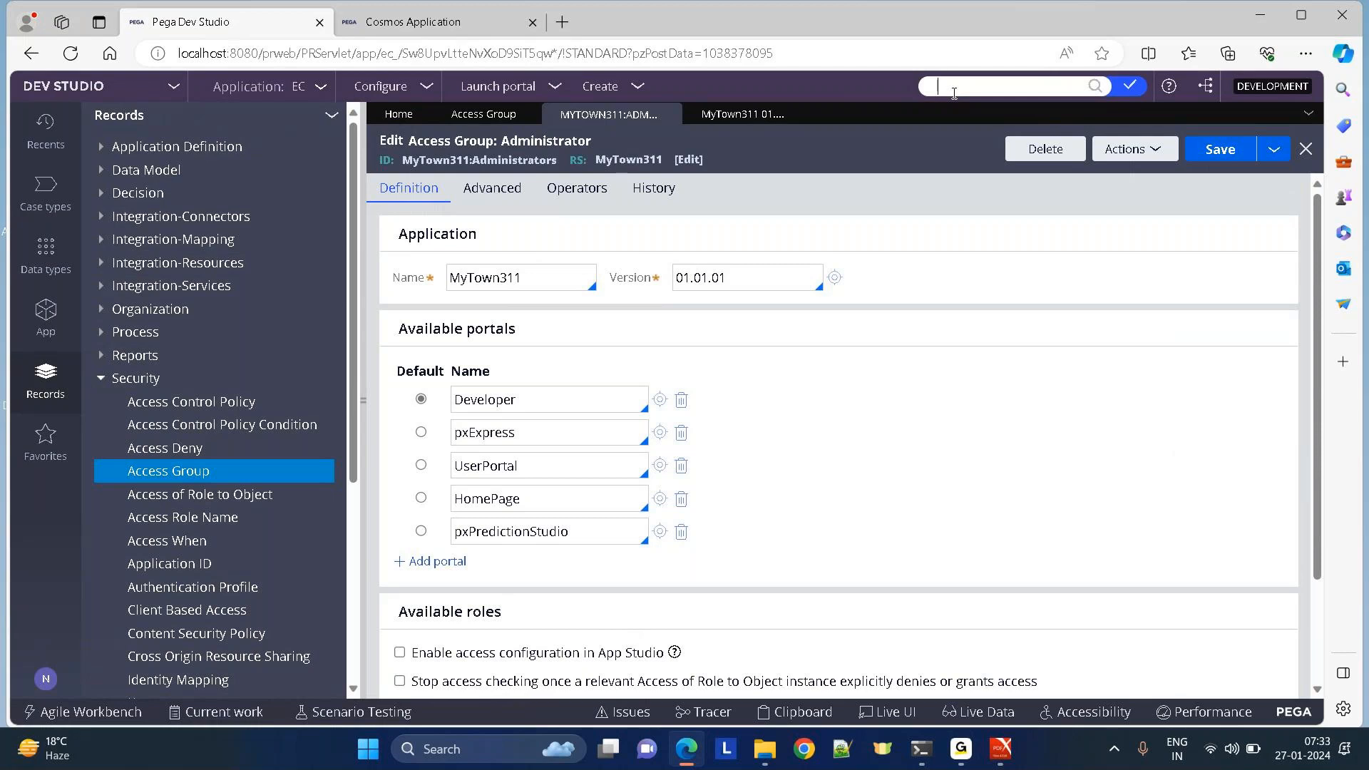
{"action": "left_click", "coordinate": [954, 94]}
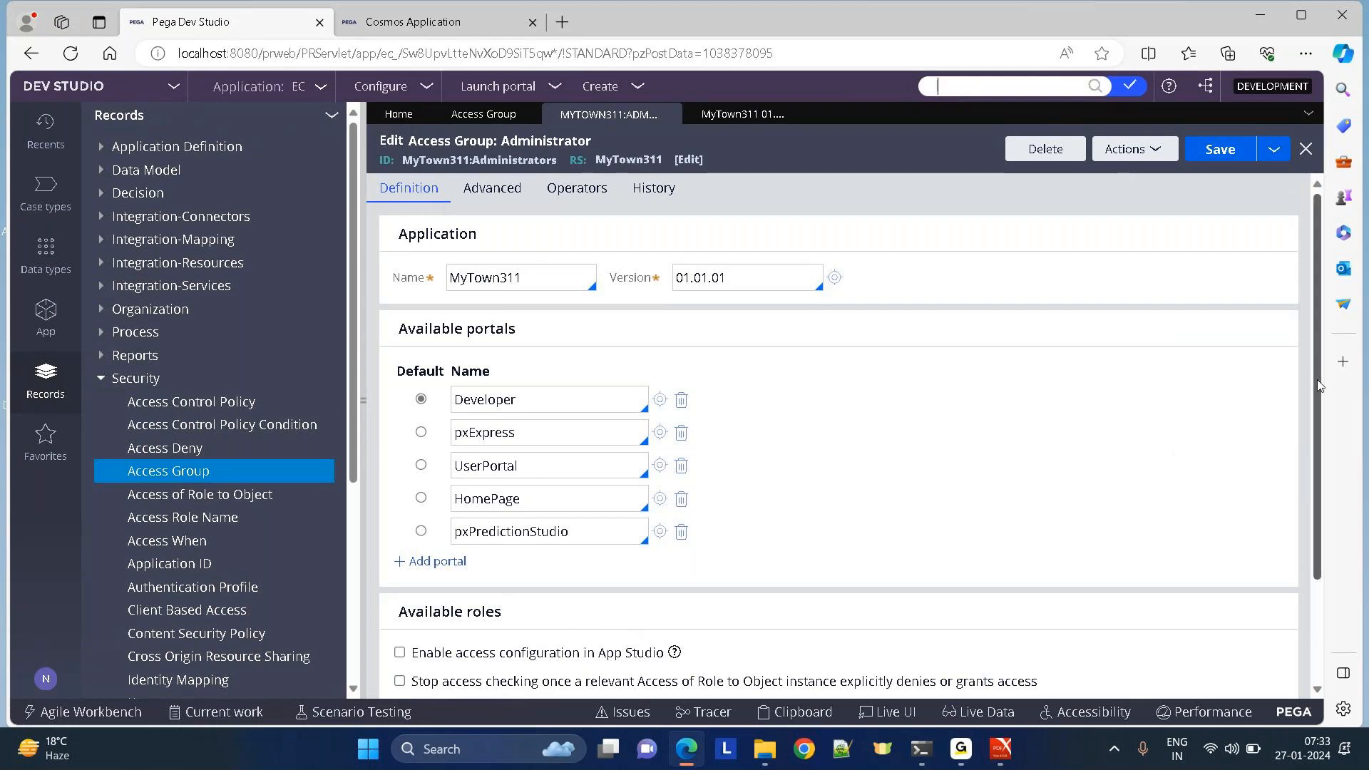
{"action": "scroll", "coordinate": [1318, 369], "scroll_direction": "down", "scroll_amount": 2}
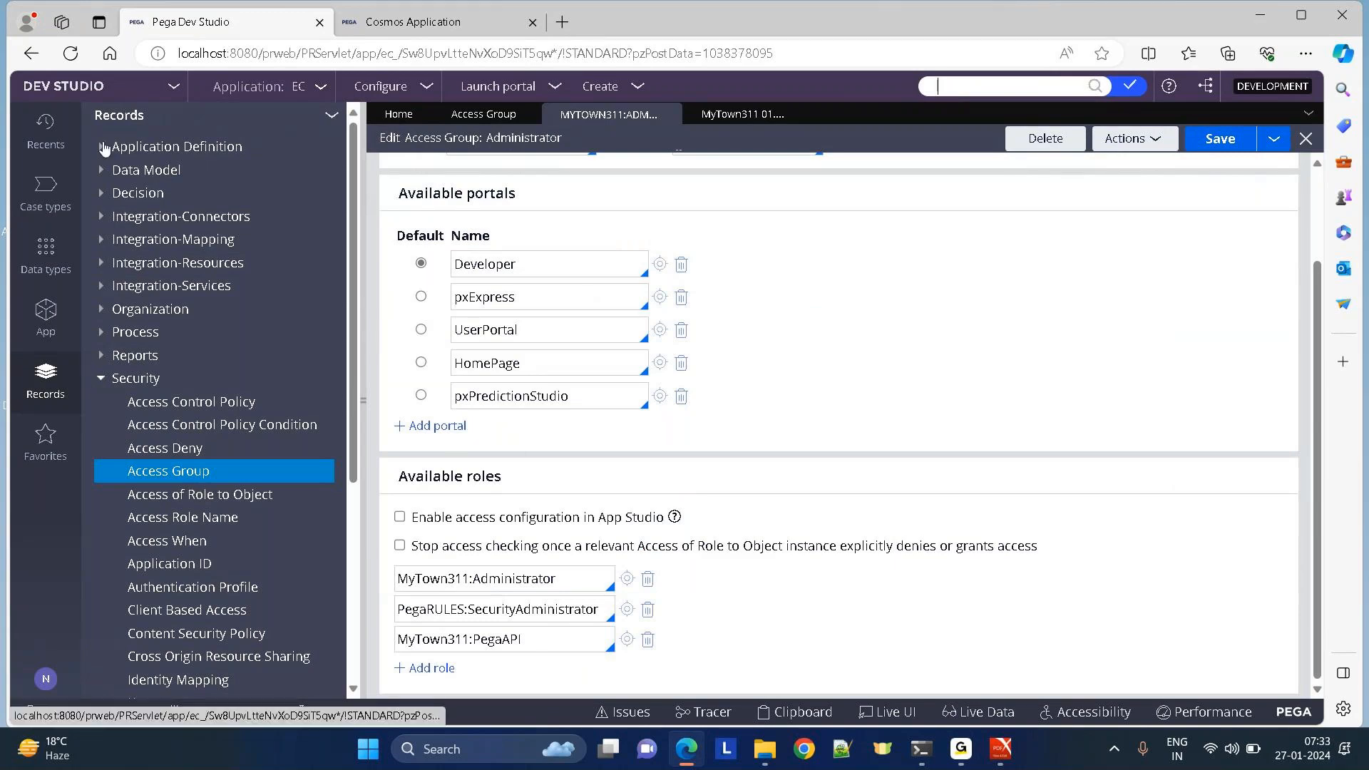
Open IsAutoCBEligible from Records > Decision > Decision Table and scroll to its actions columns.
{"action": "left_click", "coordinate": [101, 194]}
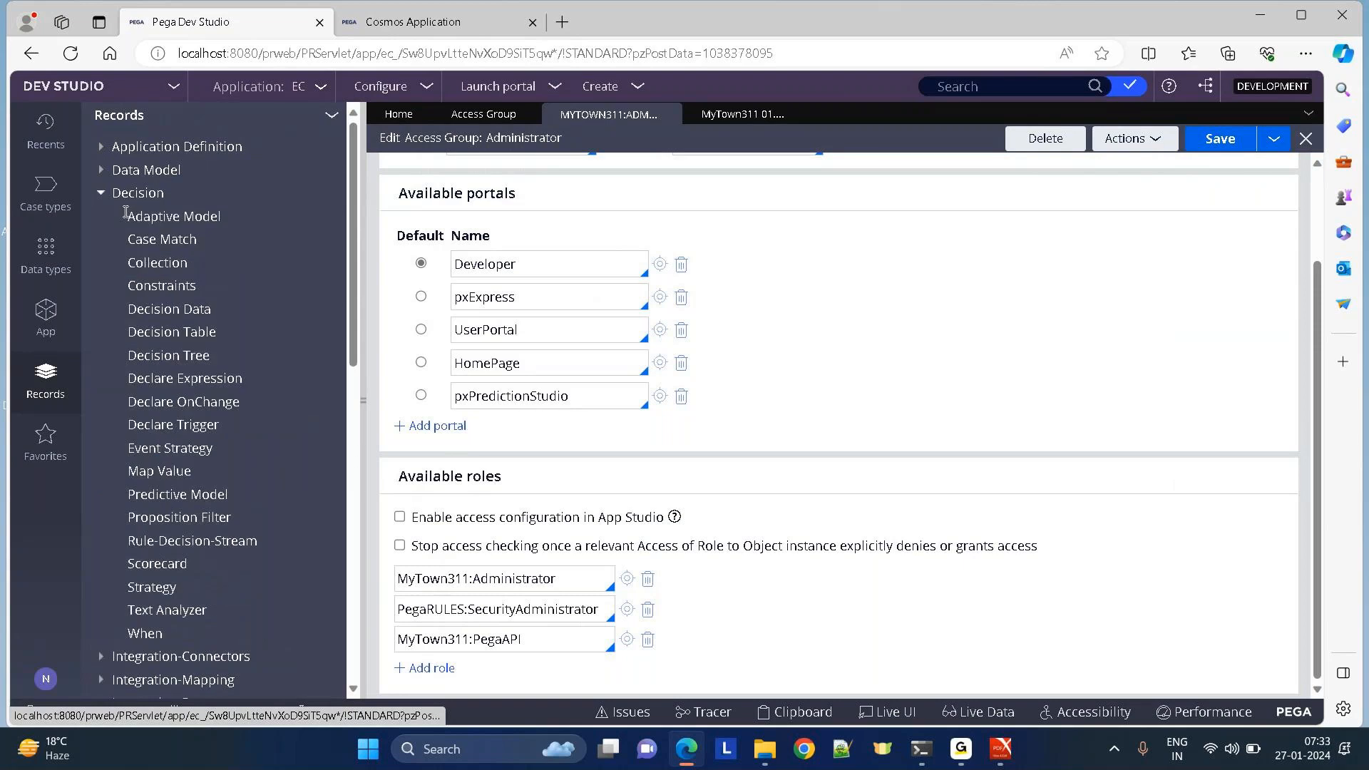
{"action": "left_click", "coordinate": [152, 334]}
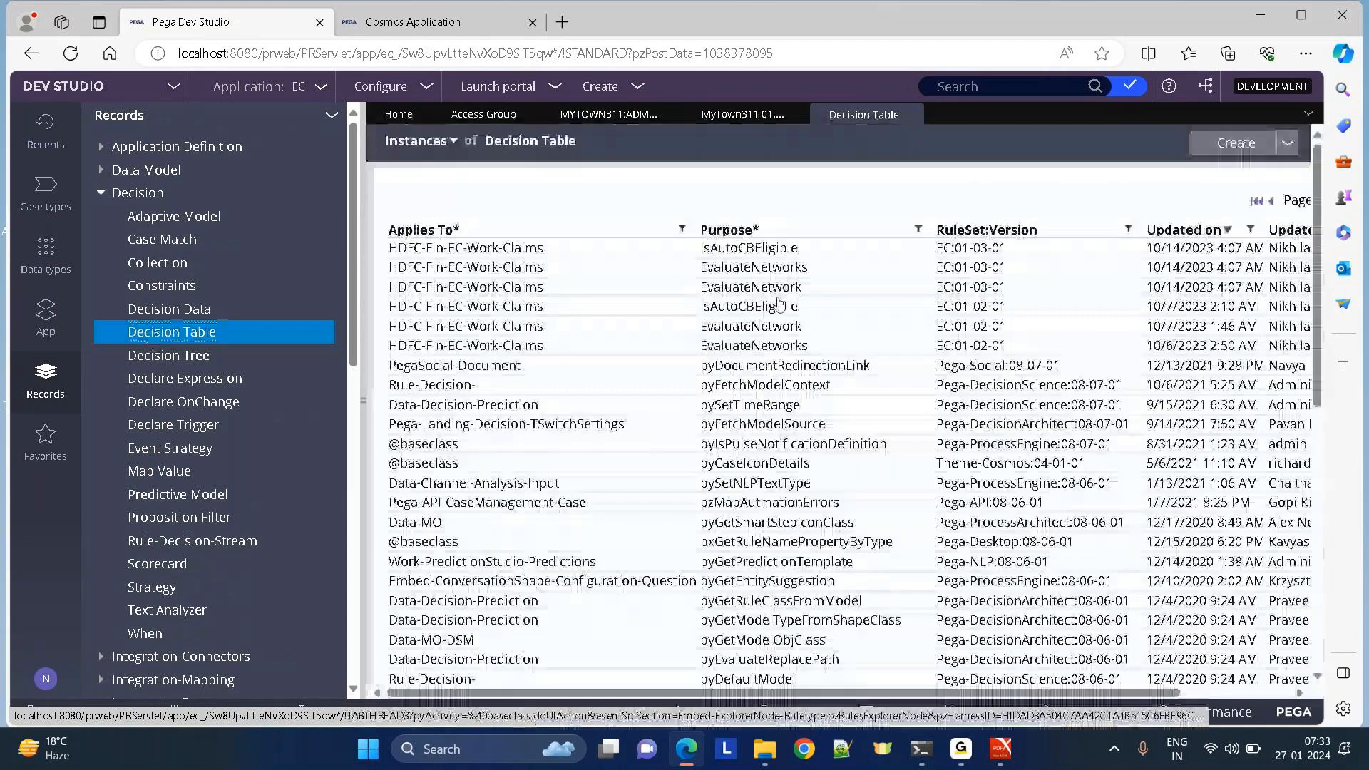
{"action": "left_click", "coordinate": [739, 249]}
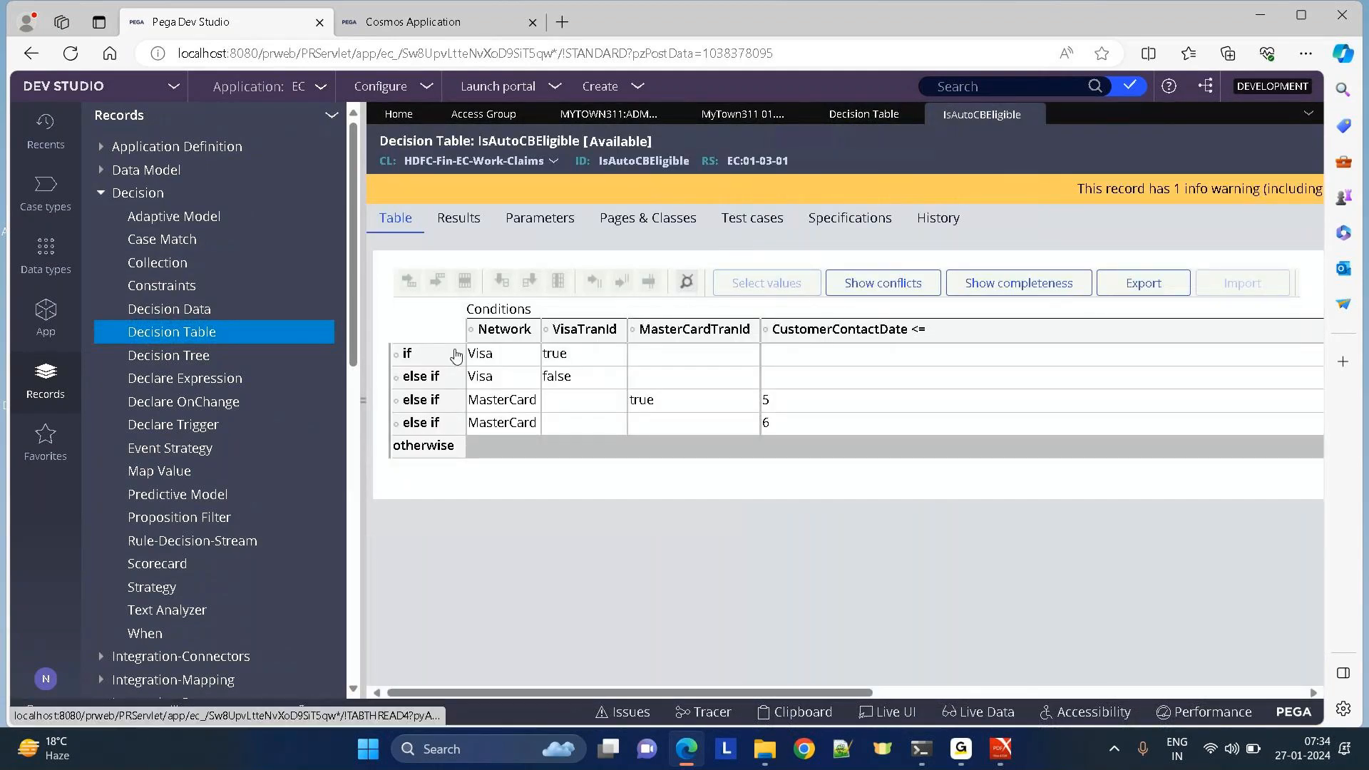
{"action": "left_click", "coordinate": [365, 404]}
{"action": "left_click_drag", "start_coordinate": [465, 694], "coordinate": [1165, 672]}
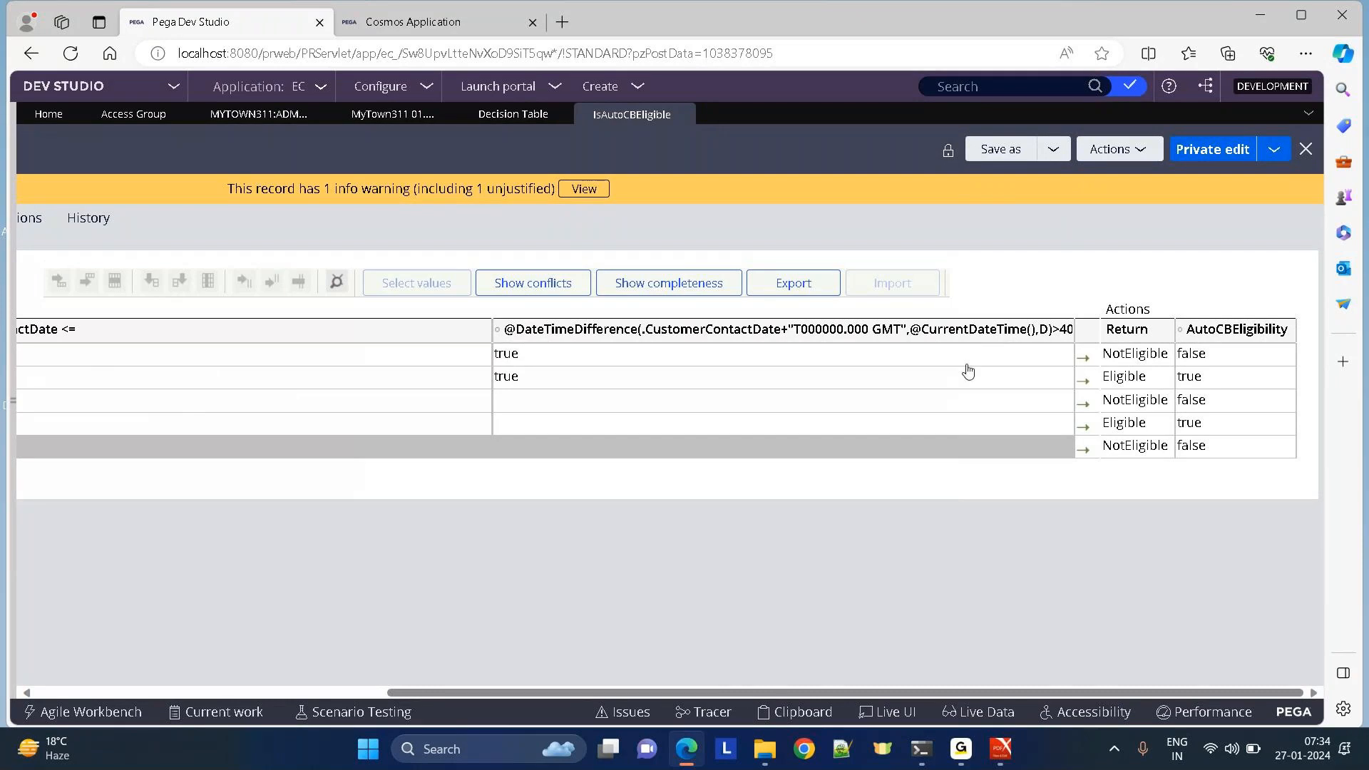
{"action": "left_click", "coordinate": [597, 86]}
{"action": "mouse_move", "coordinate": [725, 427]}
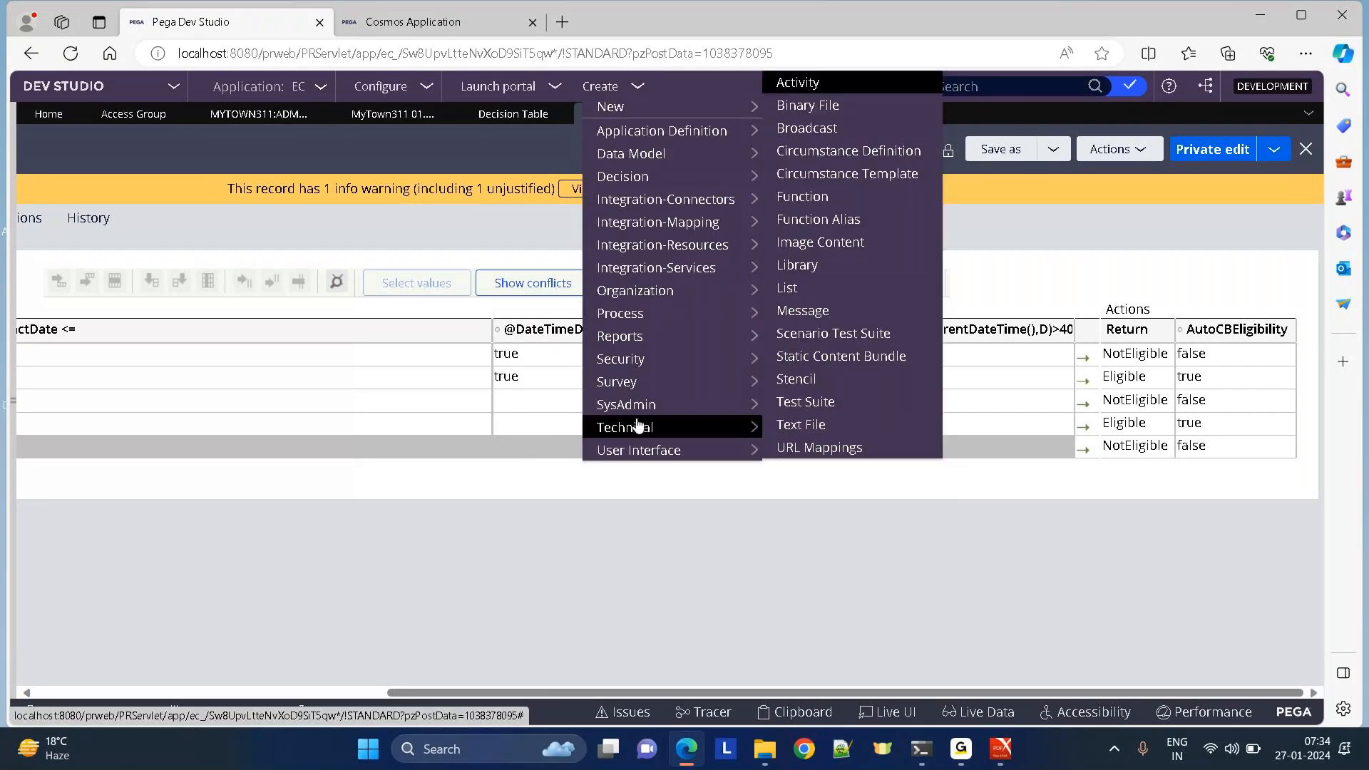
{"action": "left_click", "coordinate": [782, 79]}
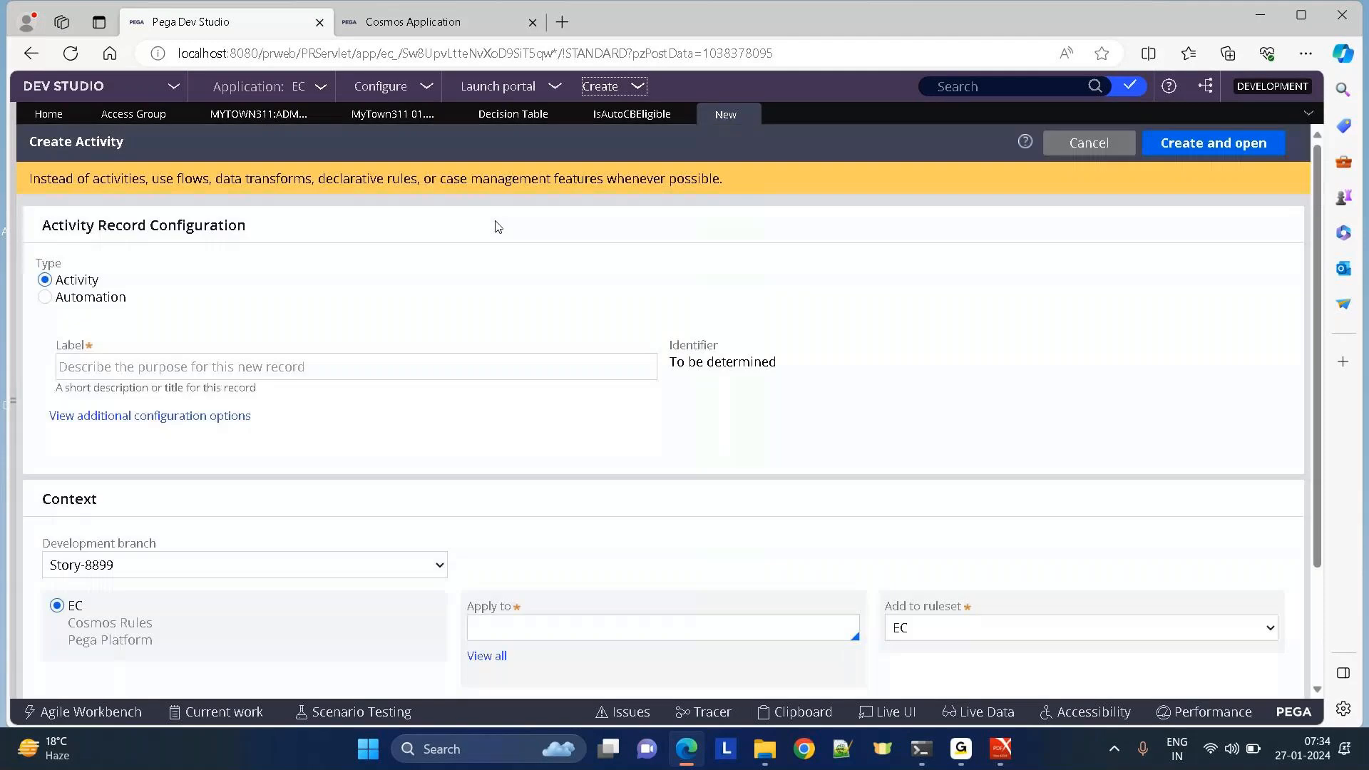
{"action": "left_click_drag", "start_coordinate": [269, 226], "coordinate": [916, 297]}
{"action": "left_click", "coordinate": [1191, 144]}
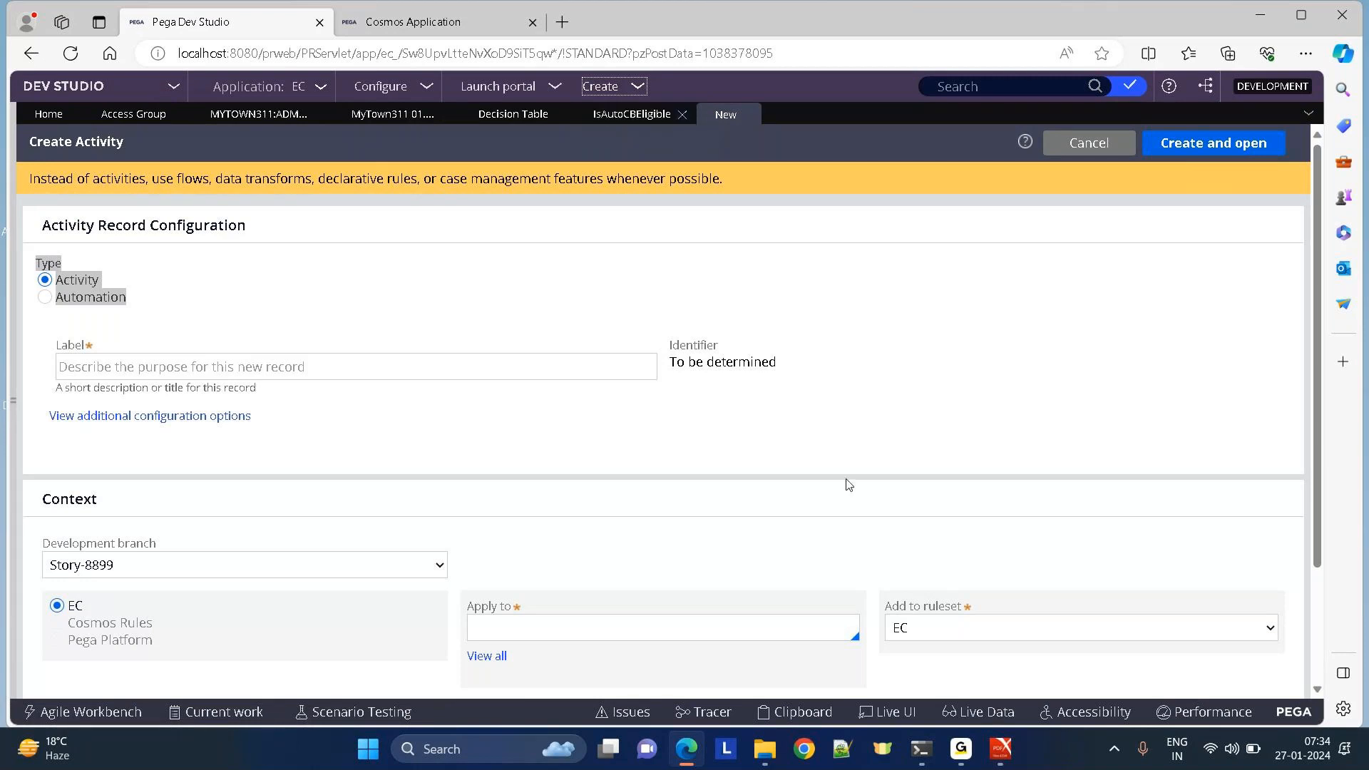
{"action": "mouse_move", "coordinate": [961, 748]}
{"action": "left_click", "coordinate": [997, 654]}
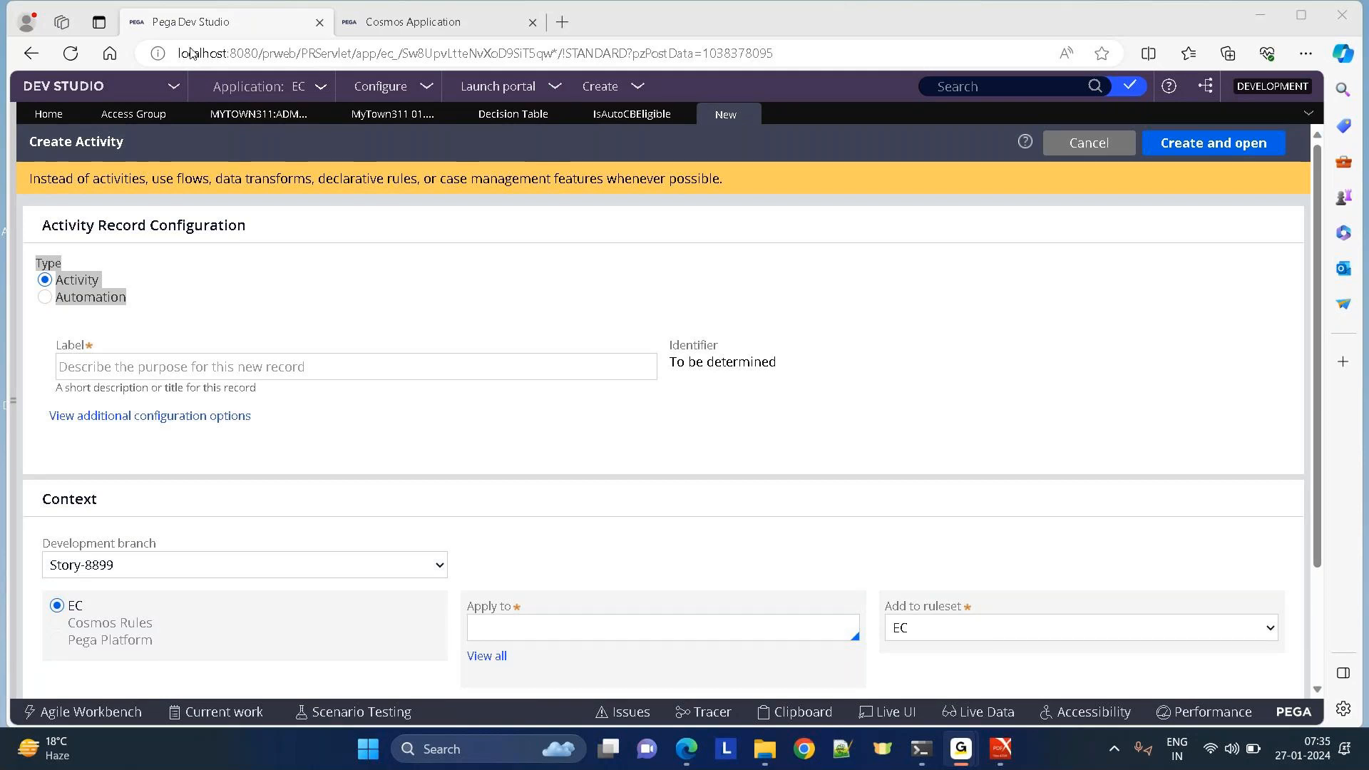
Close the Access Group list and the Administrator record, discarding its unsaved changes.
{"action": "left_click", "coordinate": [189, 37]}
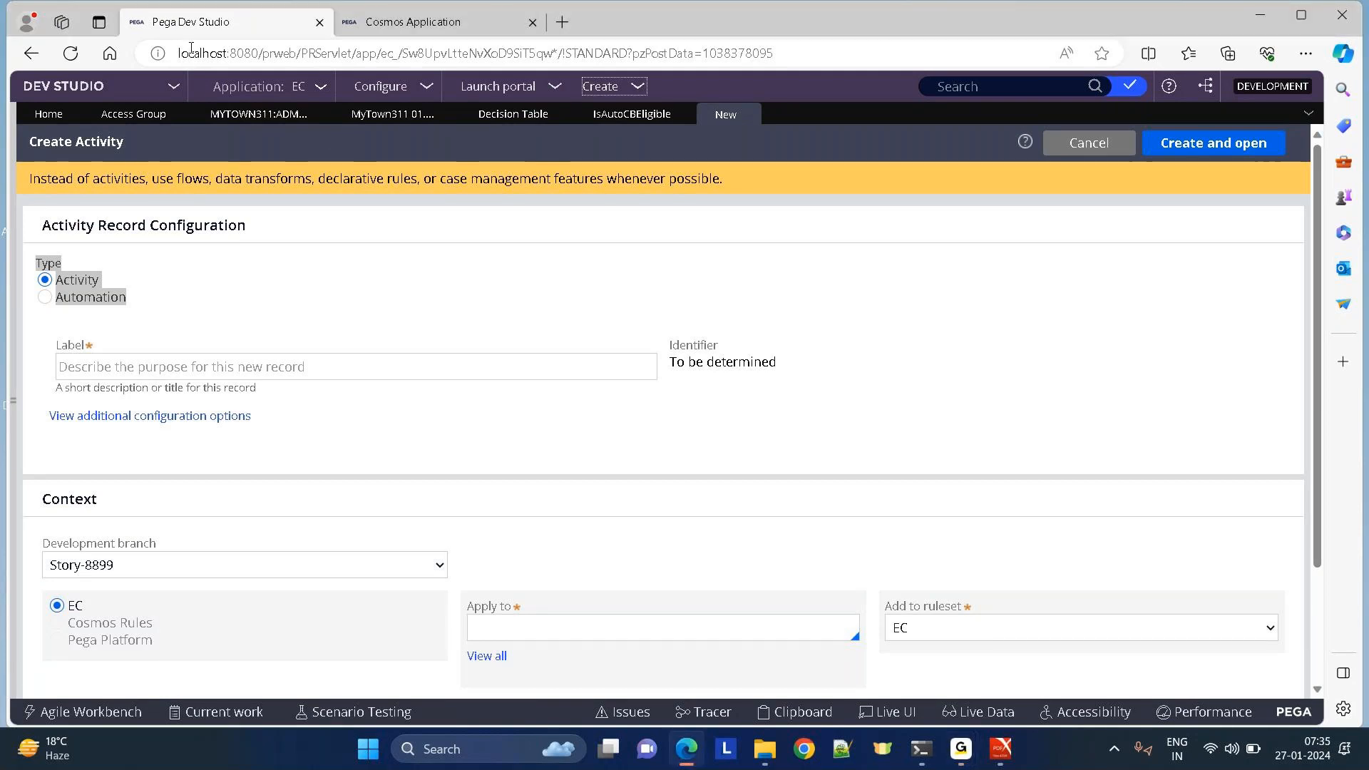
{"action": "left_click", "coordinate": [184, 115]}
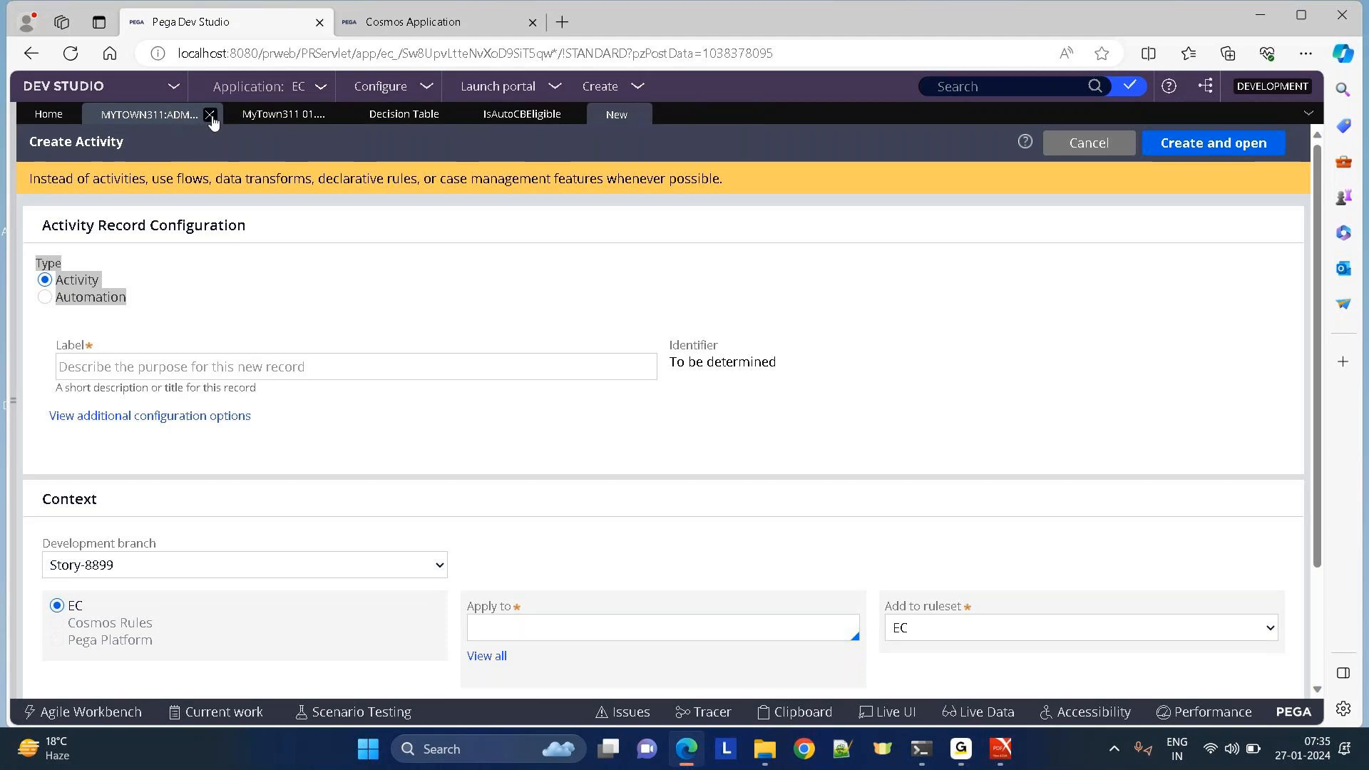
{"action": "left_click", "coordinate": [210, 115]}
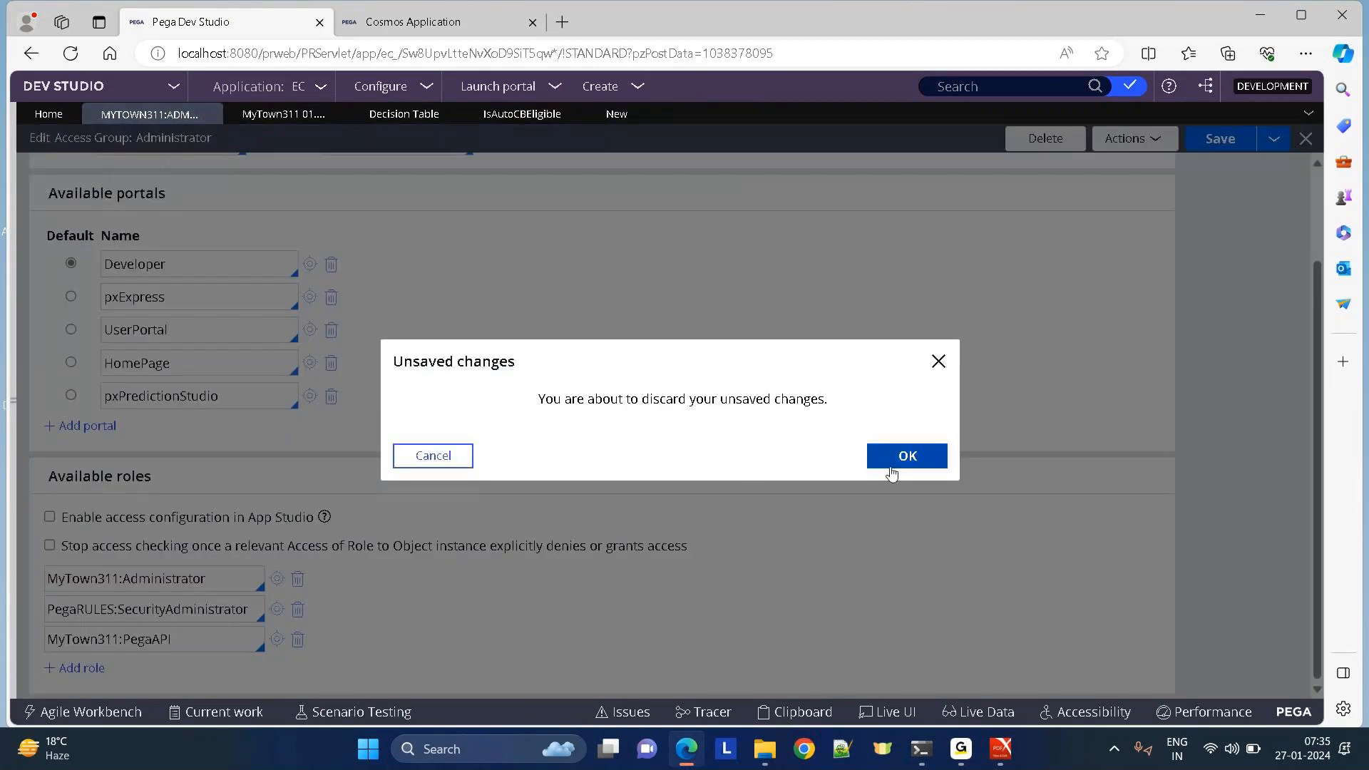
{"action": "left_click", "coordinate": [892, 467]}
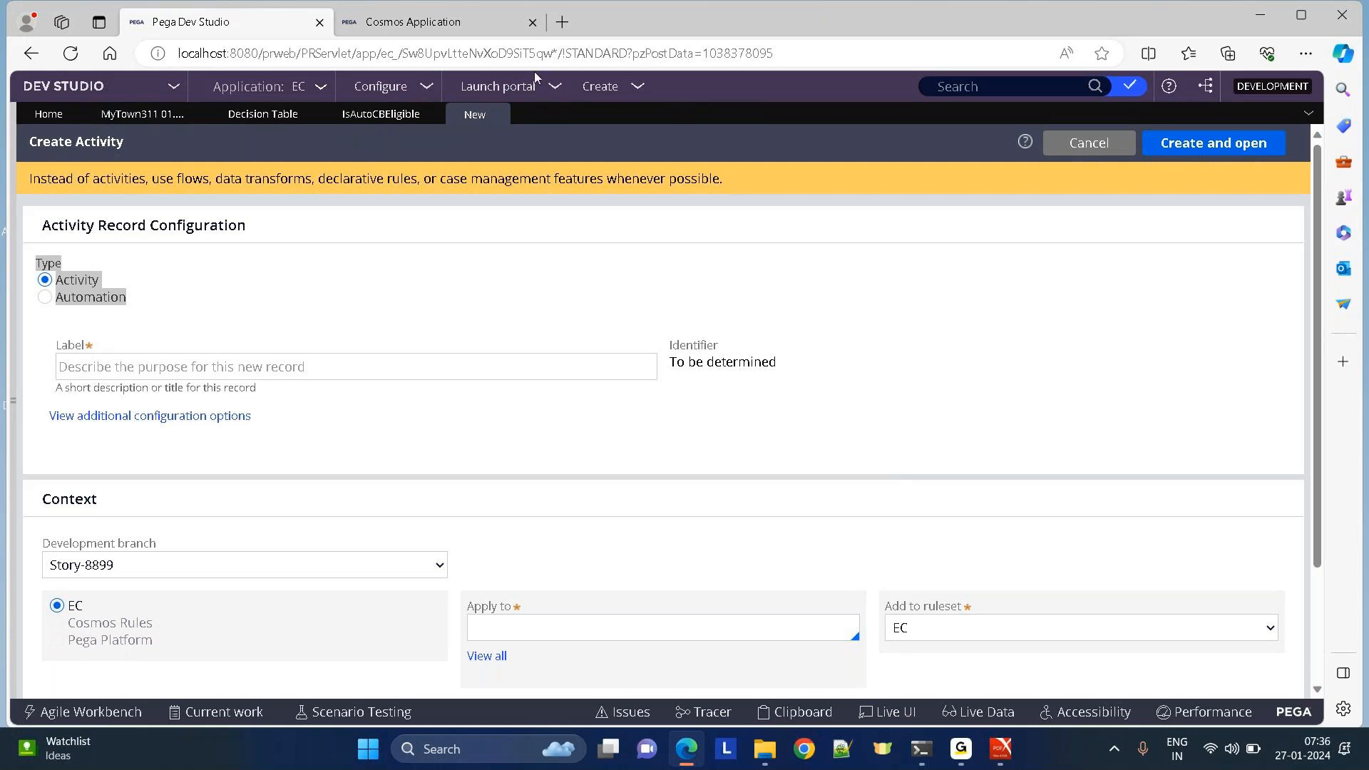
Check the Launch portal menu, then close the Decision Table list tab.
{"action": "left_click", "coordinate": [518, 91]}
{"action": "left_click", "coordinate": [310, 114]}
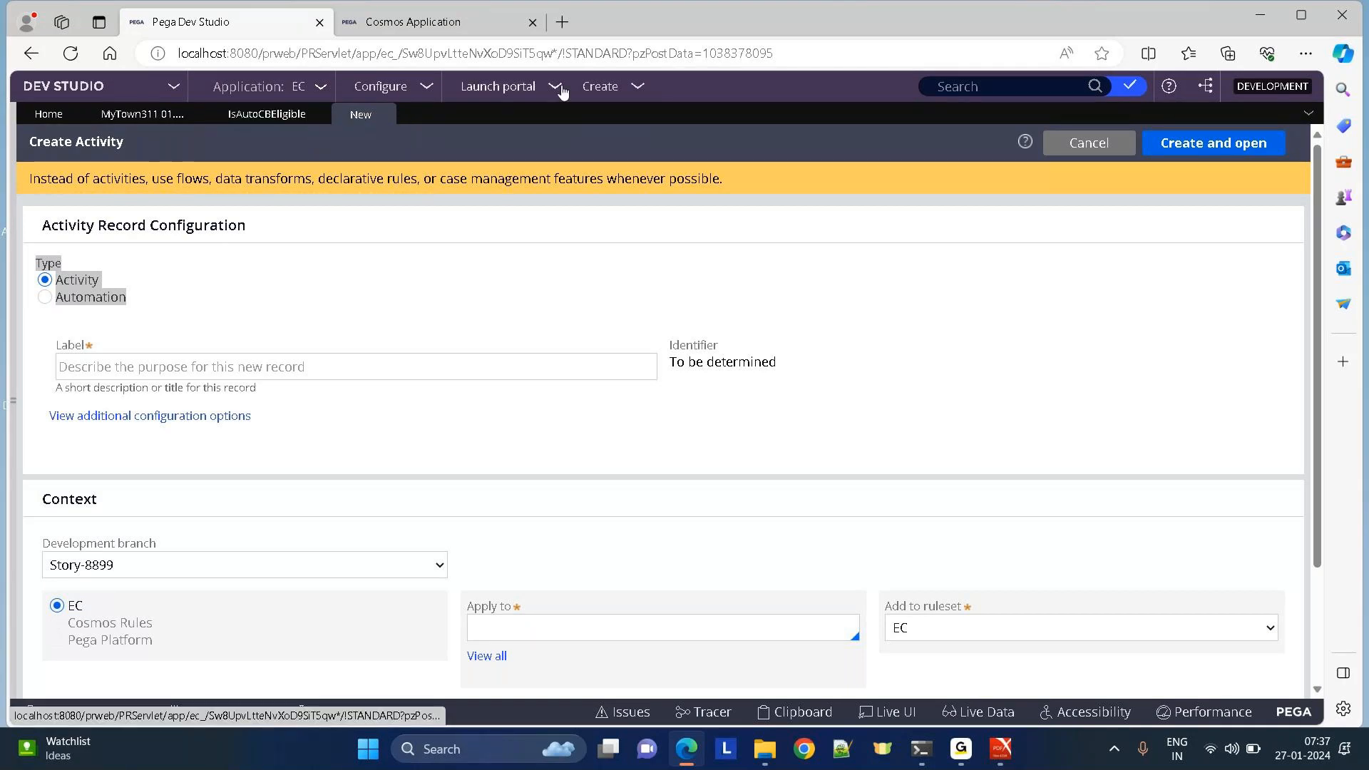
Close the new activity form, IsAutoCBEligible decision table and MyTown311 application tabs.
{"action": "left_click", "coordinate": [385, 115]}
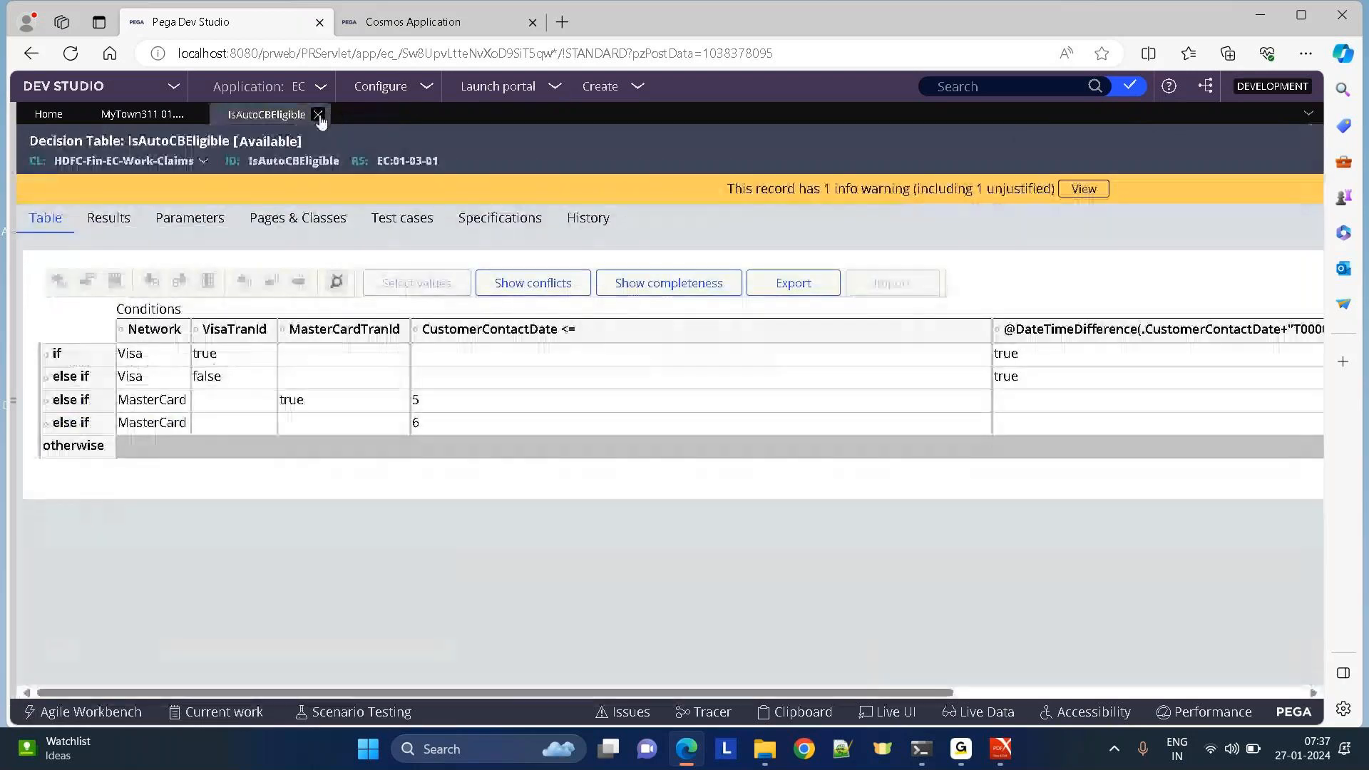
{"action": "left_click", "coordinate": [318, 114]}
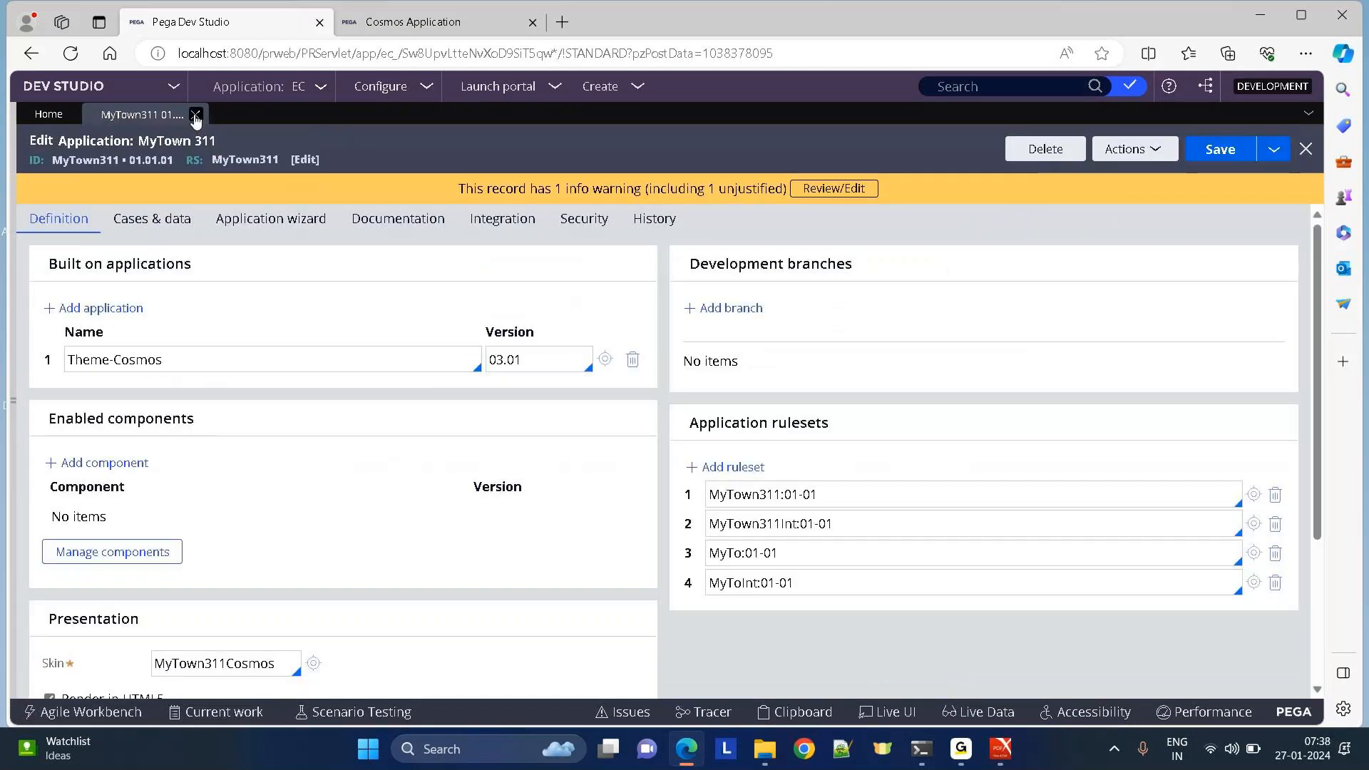
{"action": "left_click", "coordinate": [195, 114]}
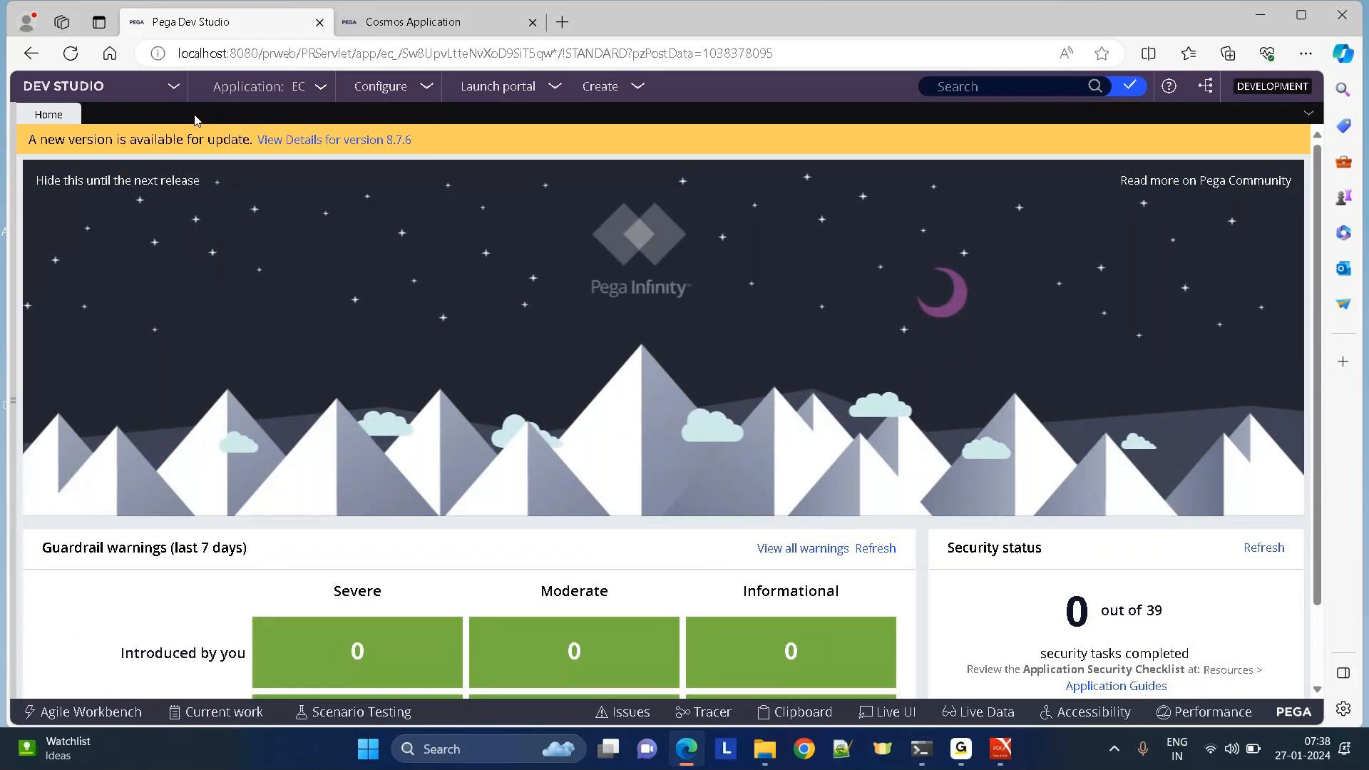
From Records > Security > Access Group, open the ERecharge:Authors access group.
{"action": "left_click", "coordinate": [12, 411]}
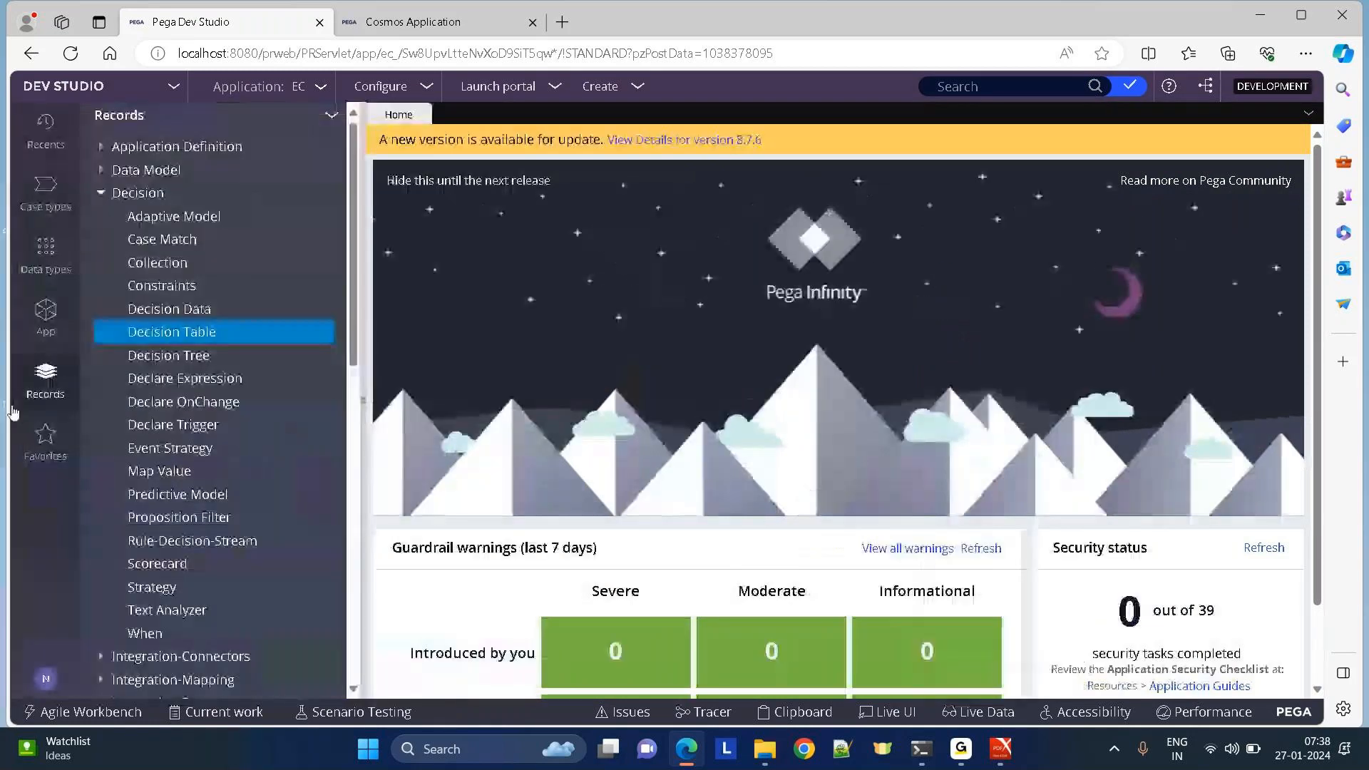
{"action": "left_click", "coordinate": [102, 194]}
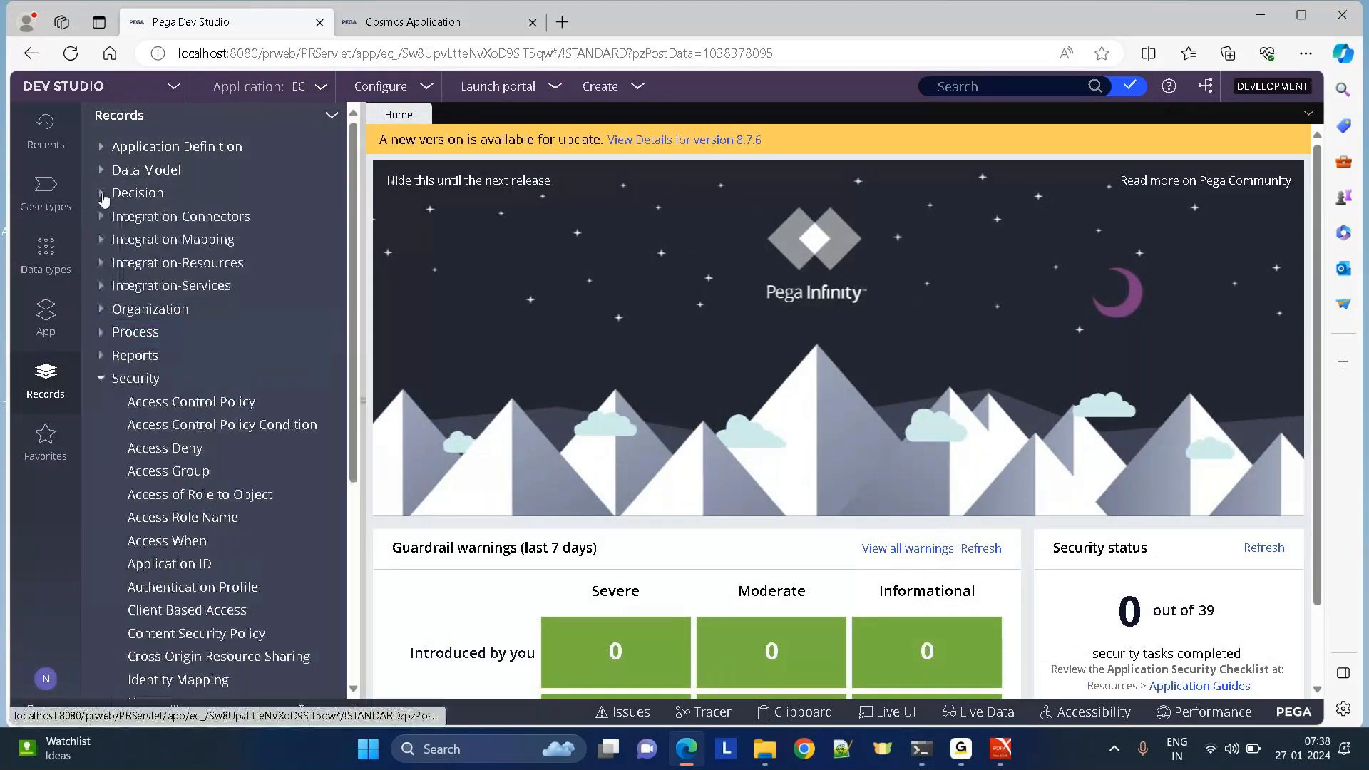
{"action": "left_click", "coordinate": [101, 378]}
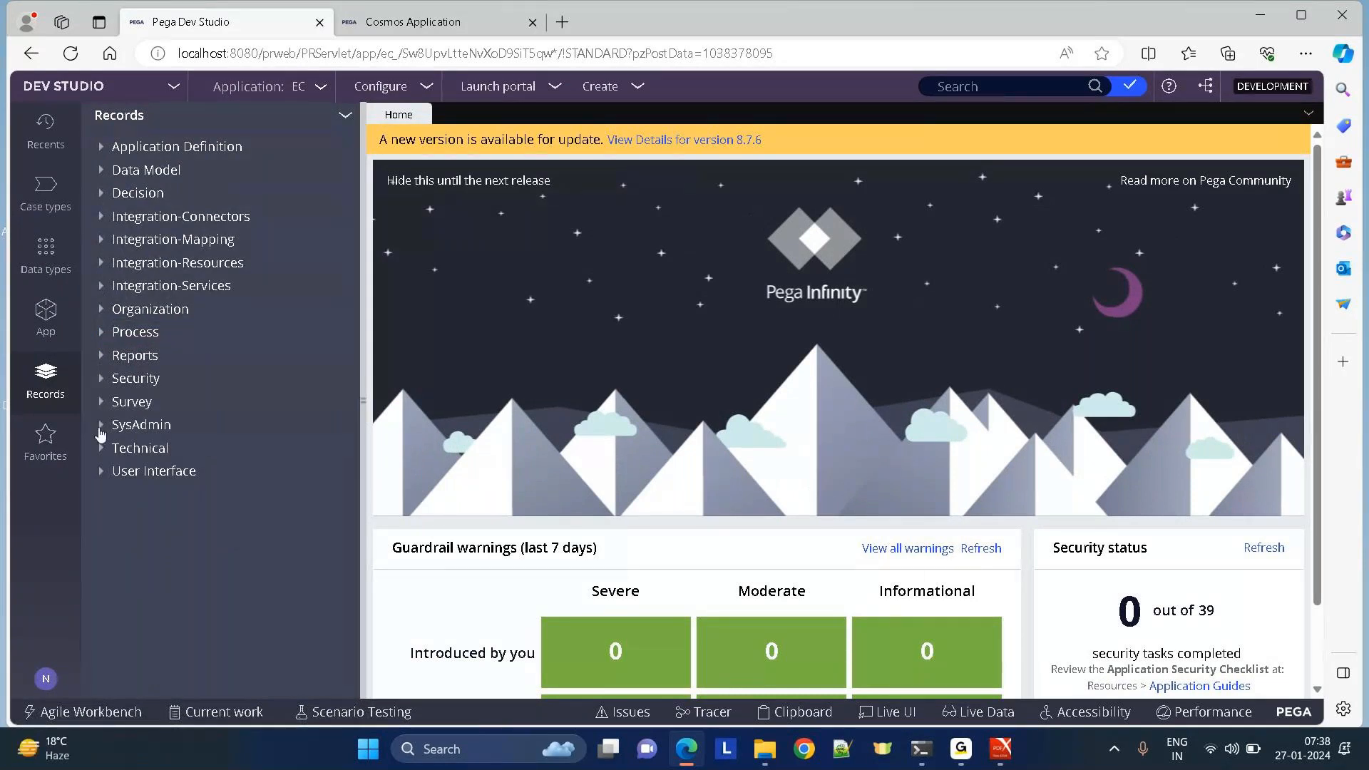
{"action": "left_click", "coordinate": [101, 429]}
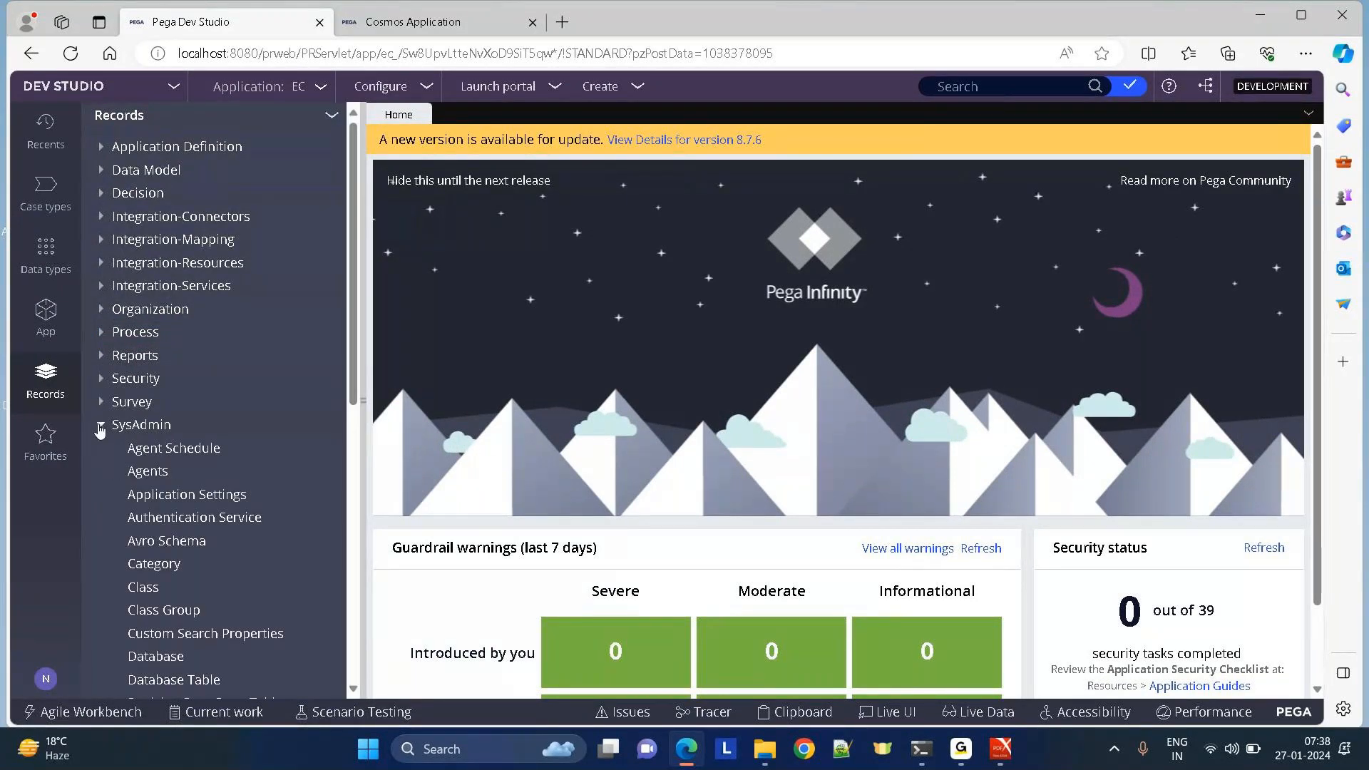
{"action": "left_click", "coordinate": [100, 427]}
{"action": "left_click", "coordinate": [101, 378]}
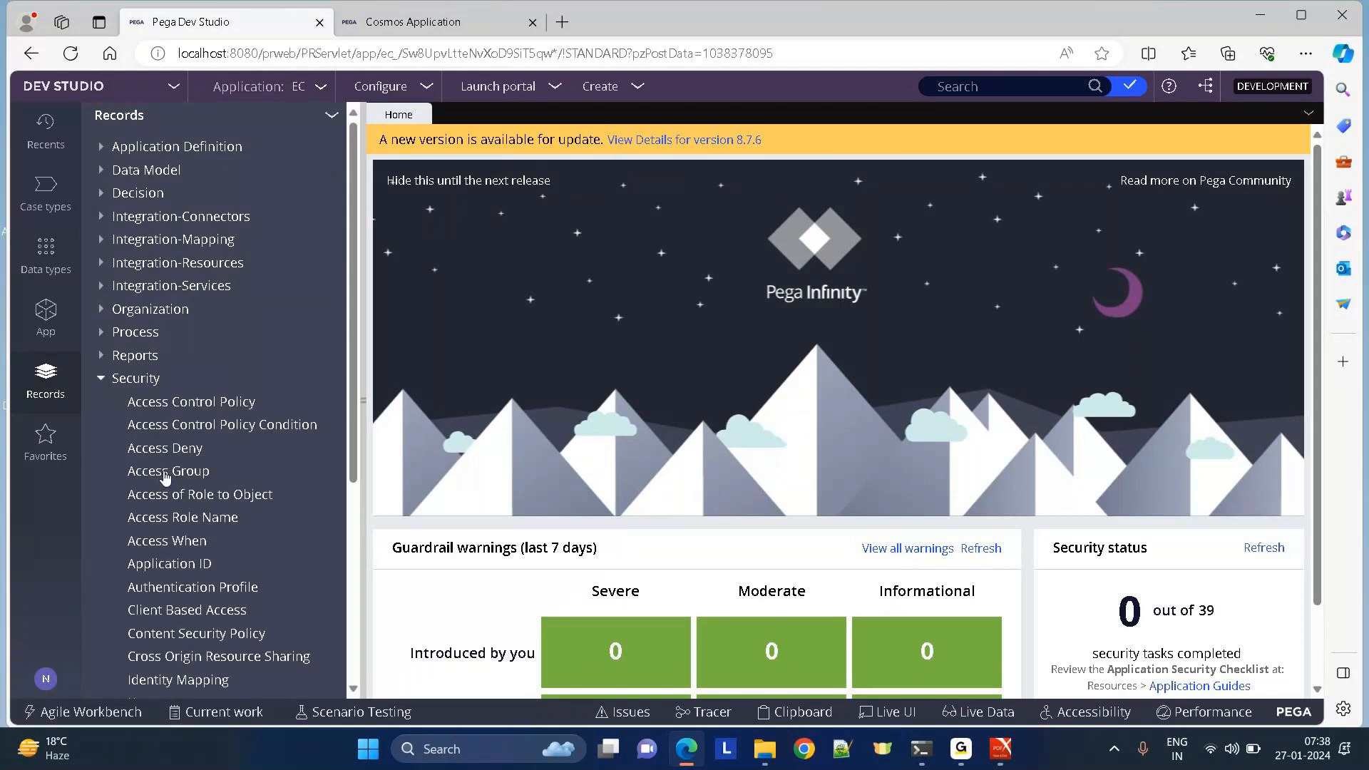
{"action": "left_click", "coordinate": [166, 474]}
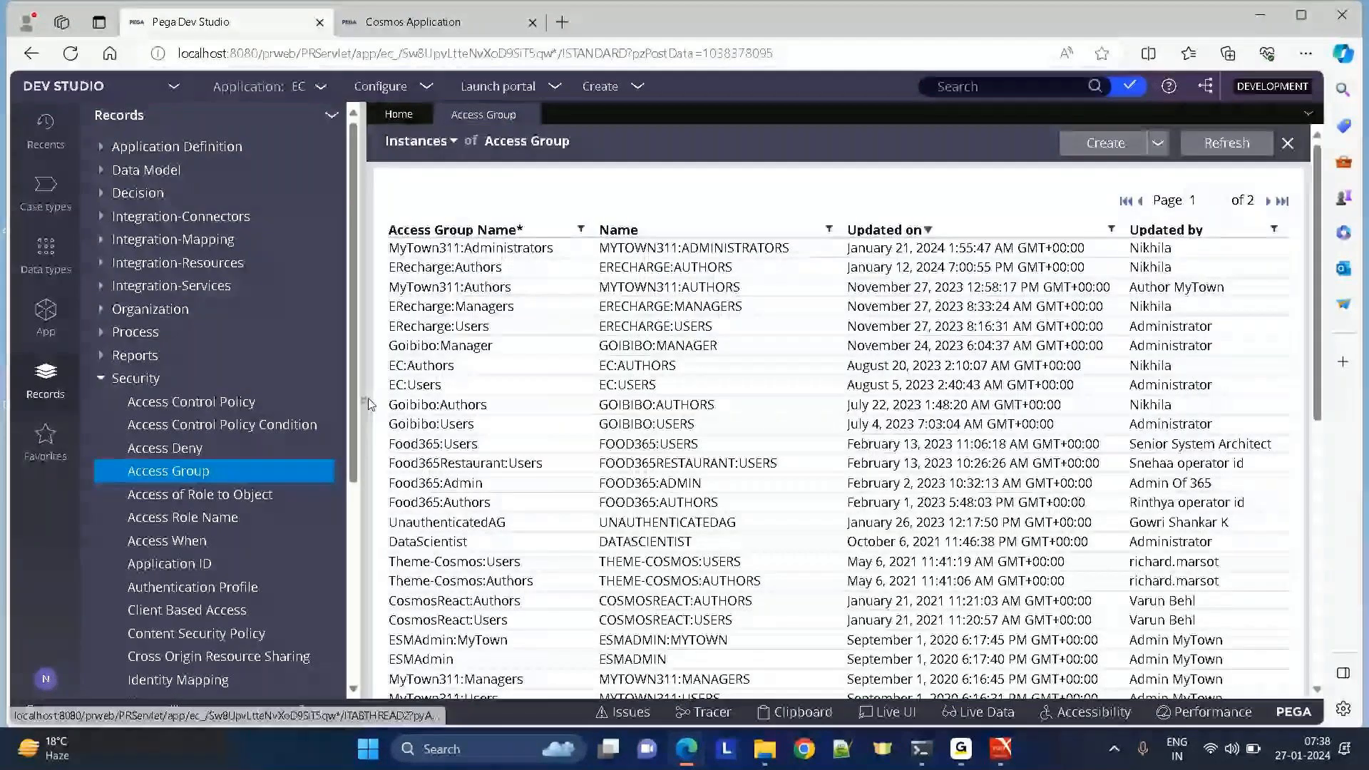
{"action": "left_click", "coordinate": [445, 267]}
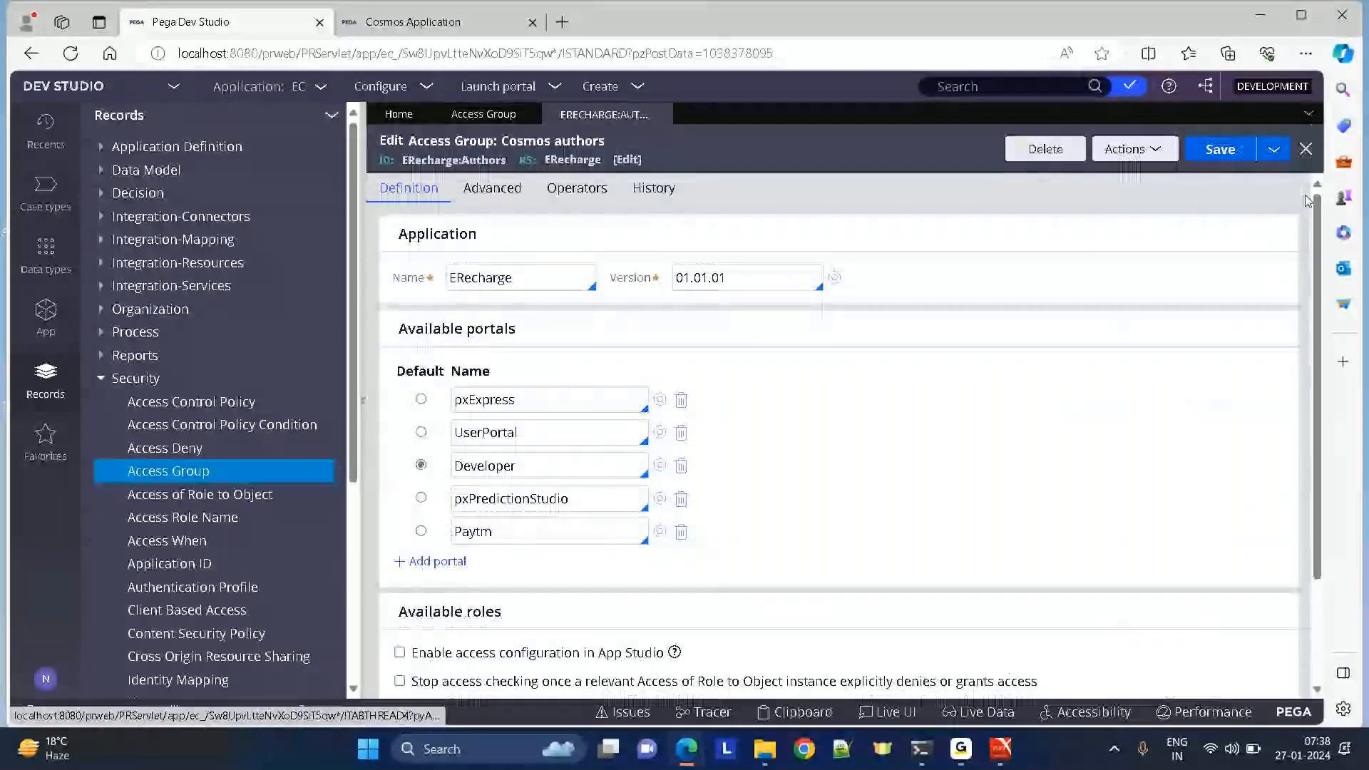
{"action": "scroll", "coordinate": [383, 480], "scroll_direction": "down", "scroll_amount": 2}
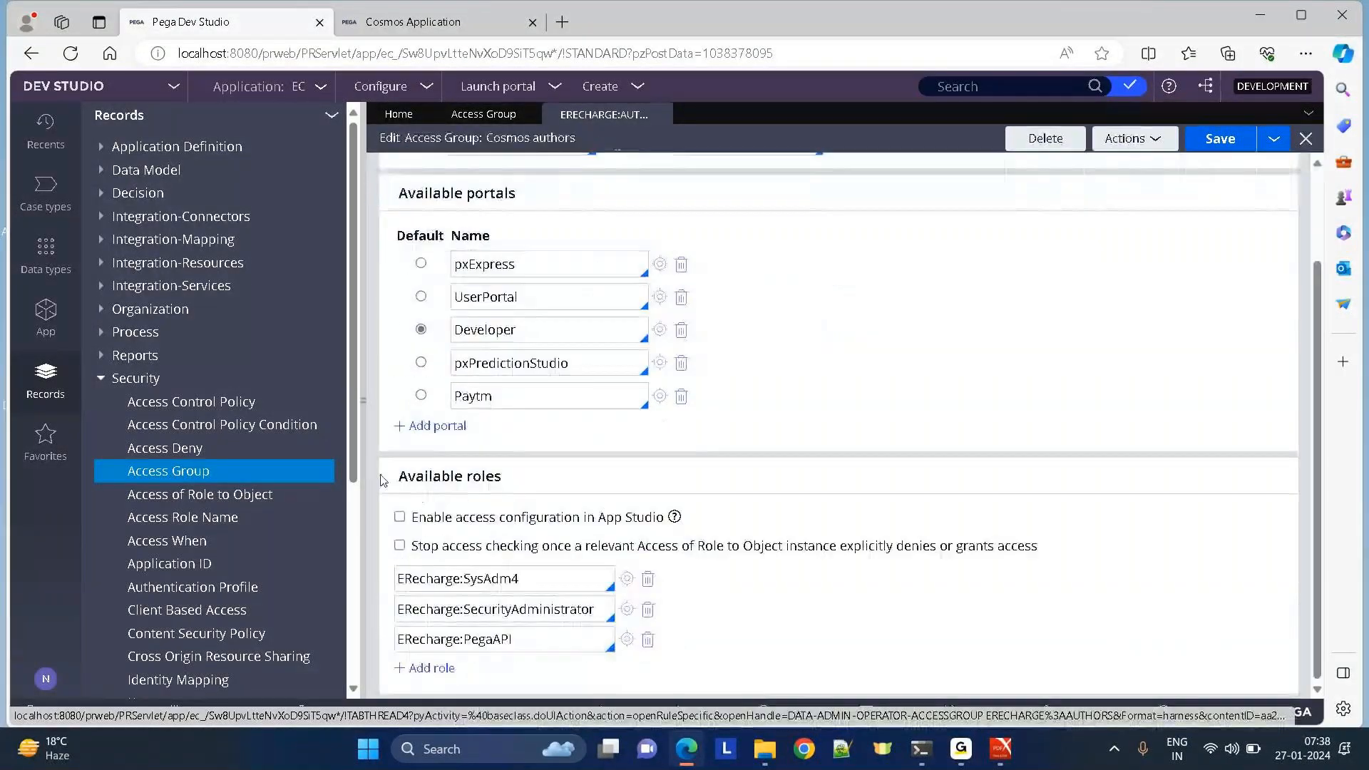
{"action": "left_click_drag", "start_coordinate": [383, 480], "coordinate": [563, 469]}
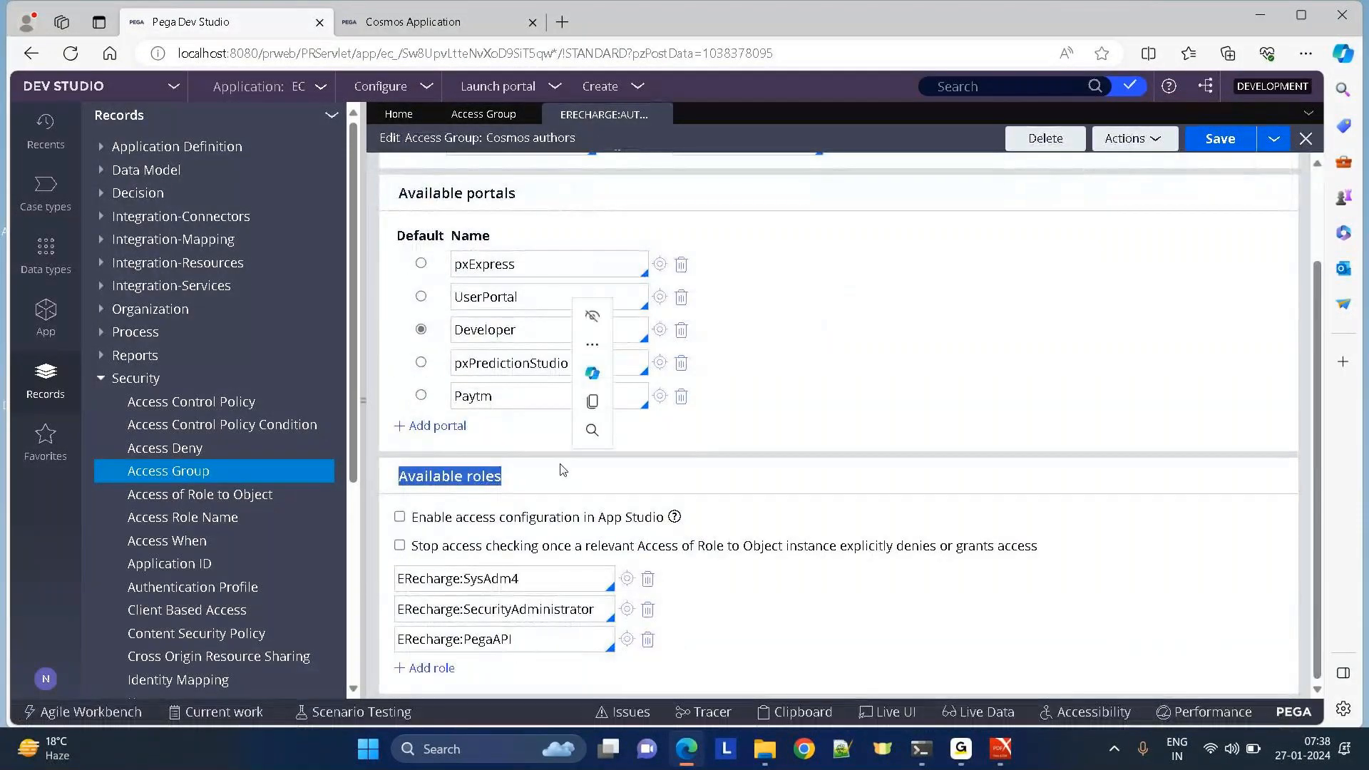
{"action": "left_click", "coordinate": [826, 460]}
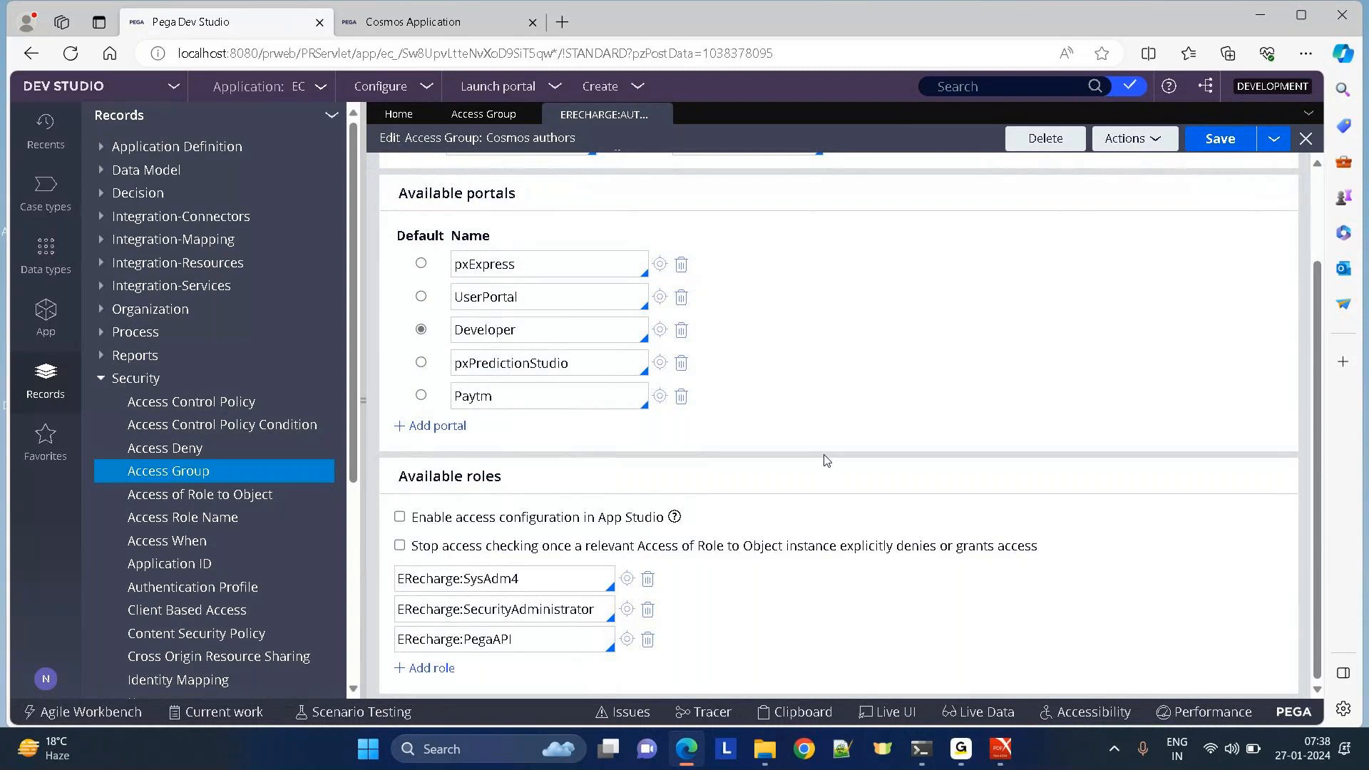
{"action": "left_click", "coordinate": [509, 93]}
Launch the Cosmos User Portal, then expand and collapse the Create menu to hide Claims.
{"action": "left_click", "coordinate": [511, 108]}
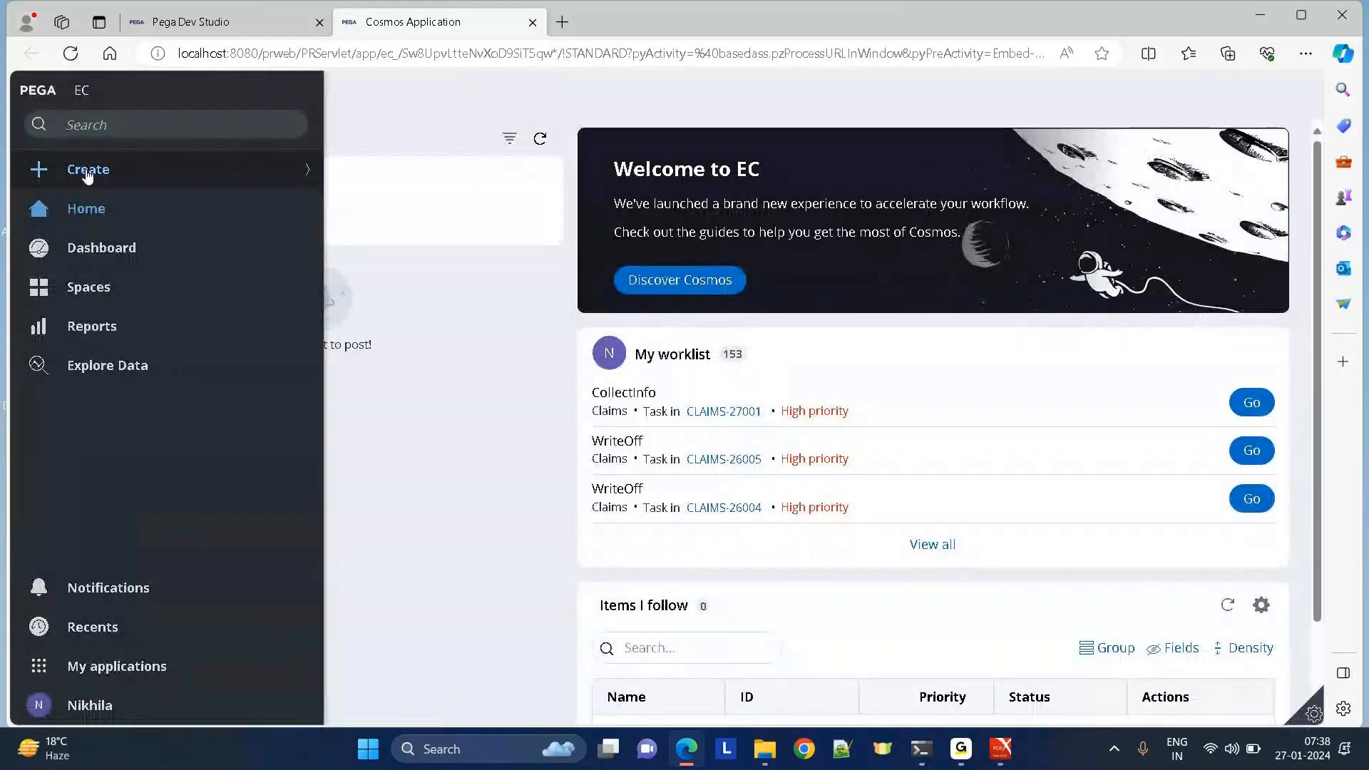
{"action": "left_click", "coordinate": [87, 176]}
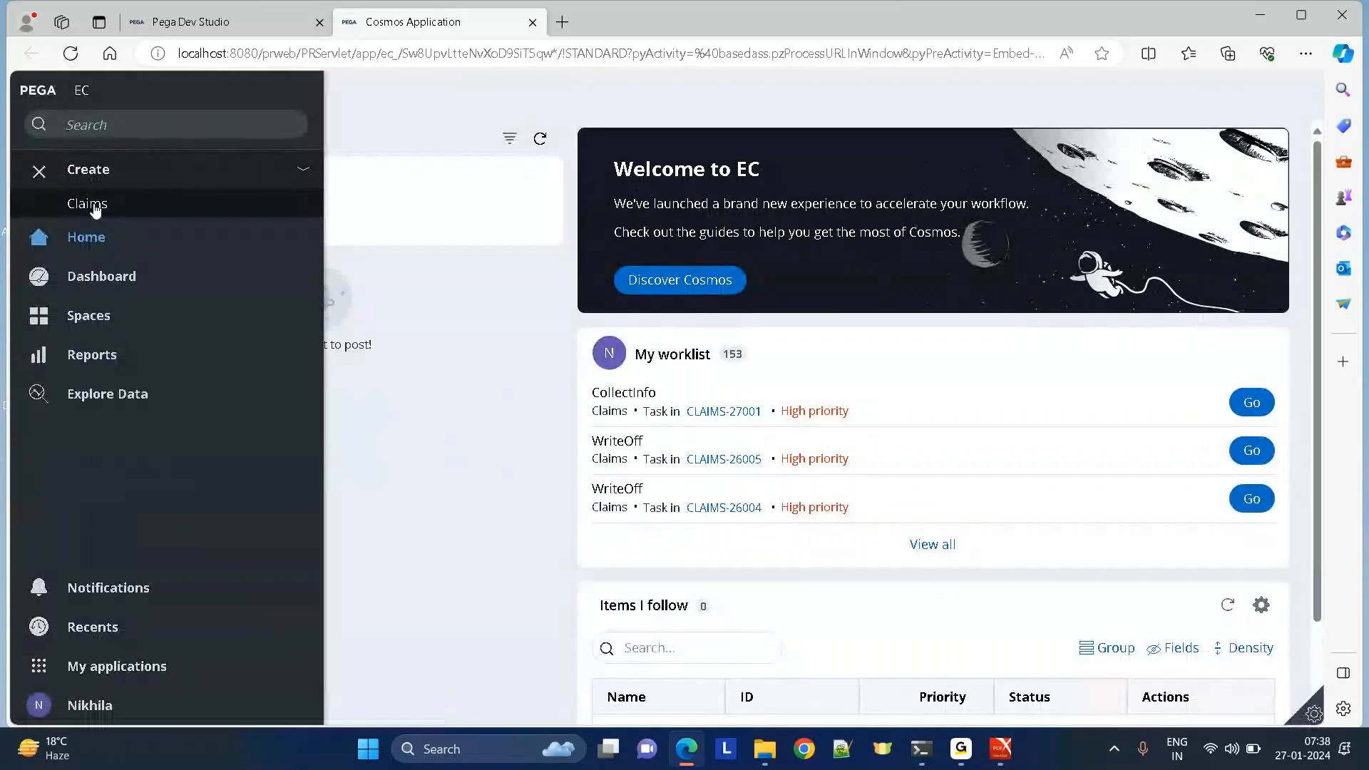
{"action": "left_click", "coordinate": [91, 206]}
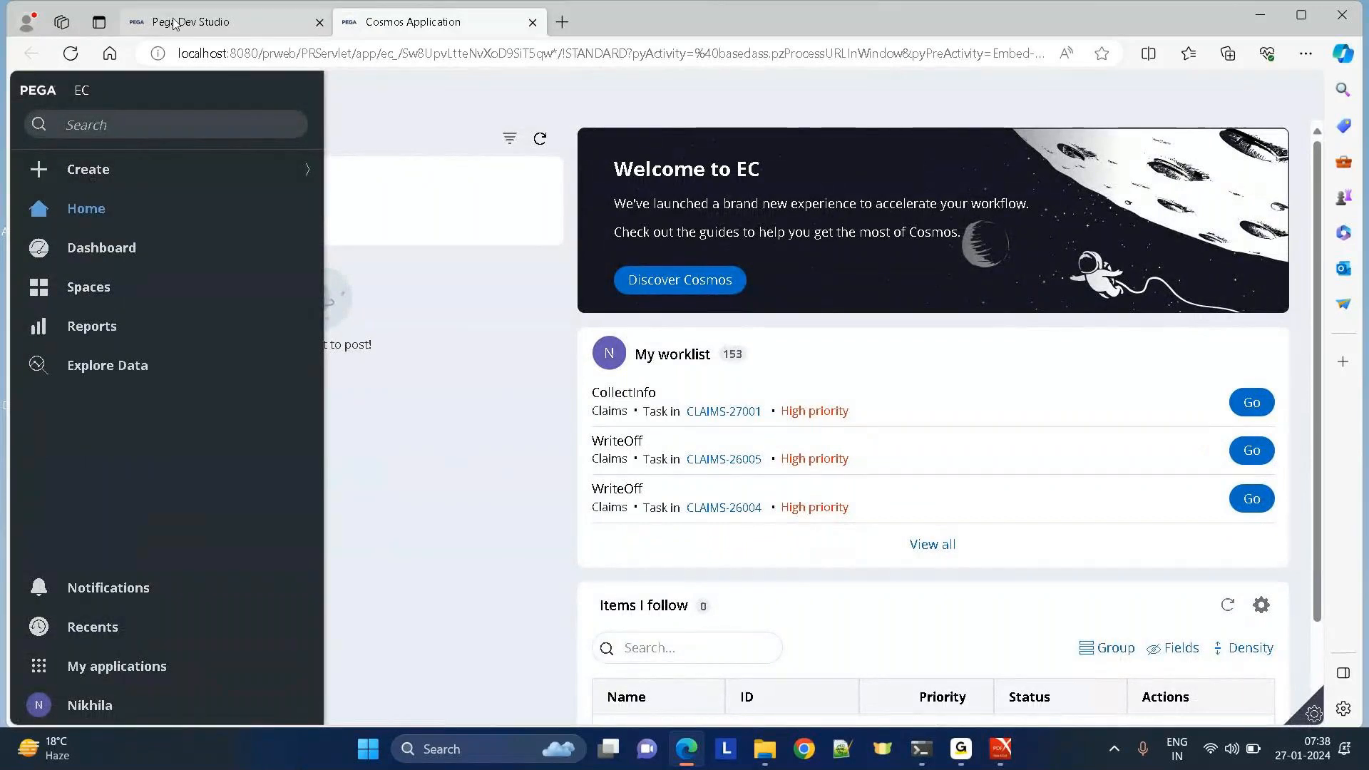
{"action": "left_click", "coordinate": [174, 24]}
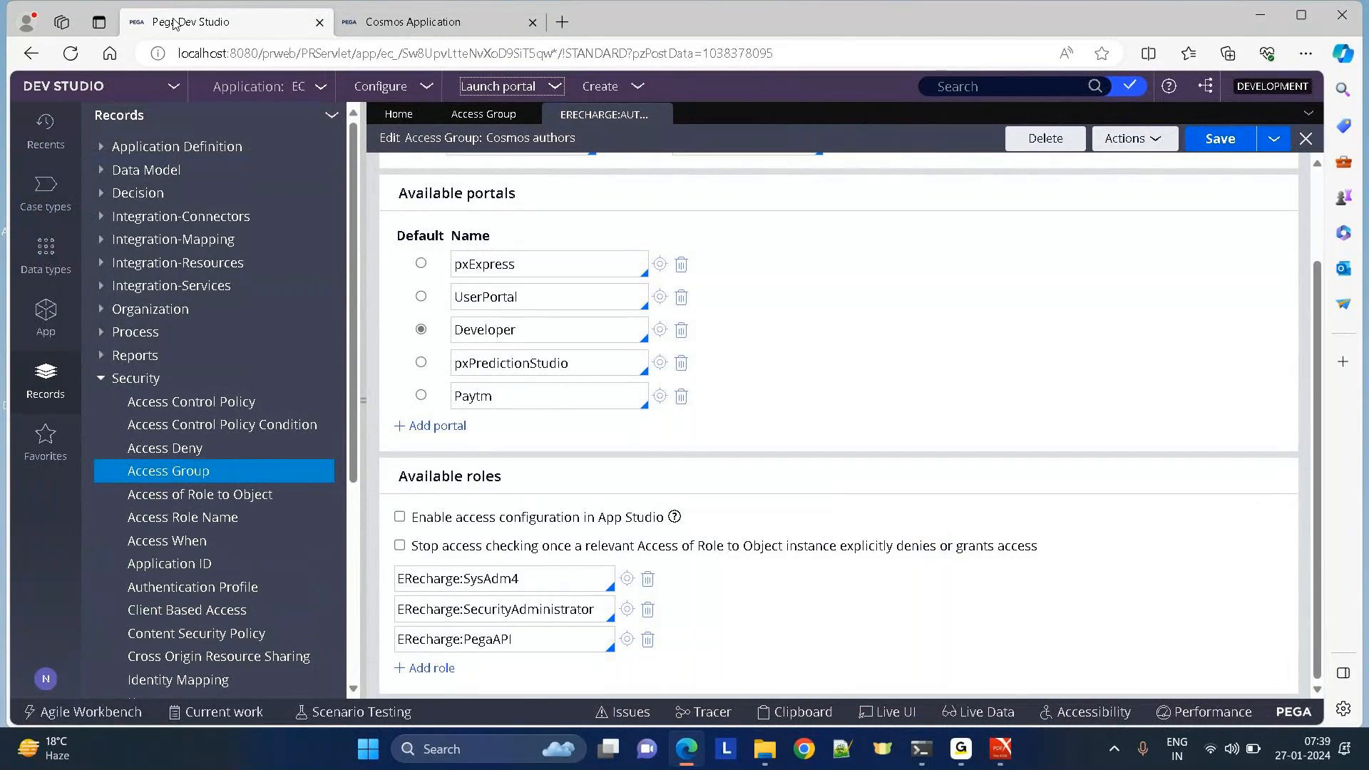
{"action": "left_click", "coordinate": [383, 28]}
{"action": "left_click_drag", "start_coordinate": [546, 483], "coordinate": [398, 483]}
{"action": "left_click", "coordinate": [785, 493]}
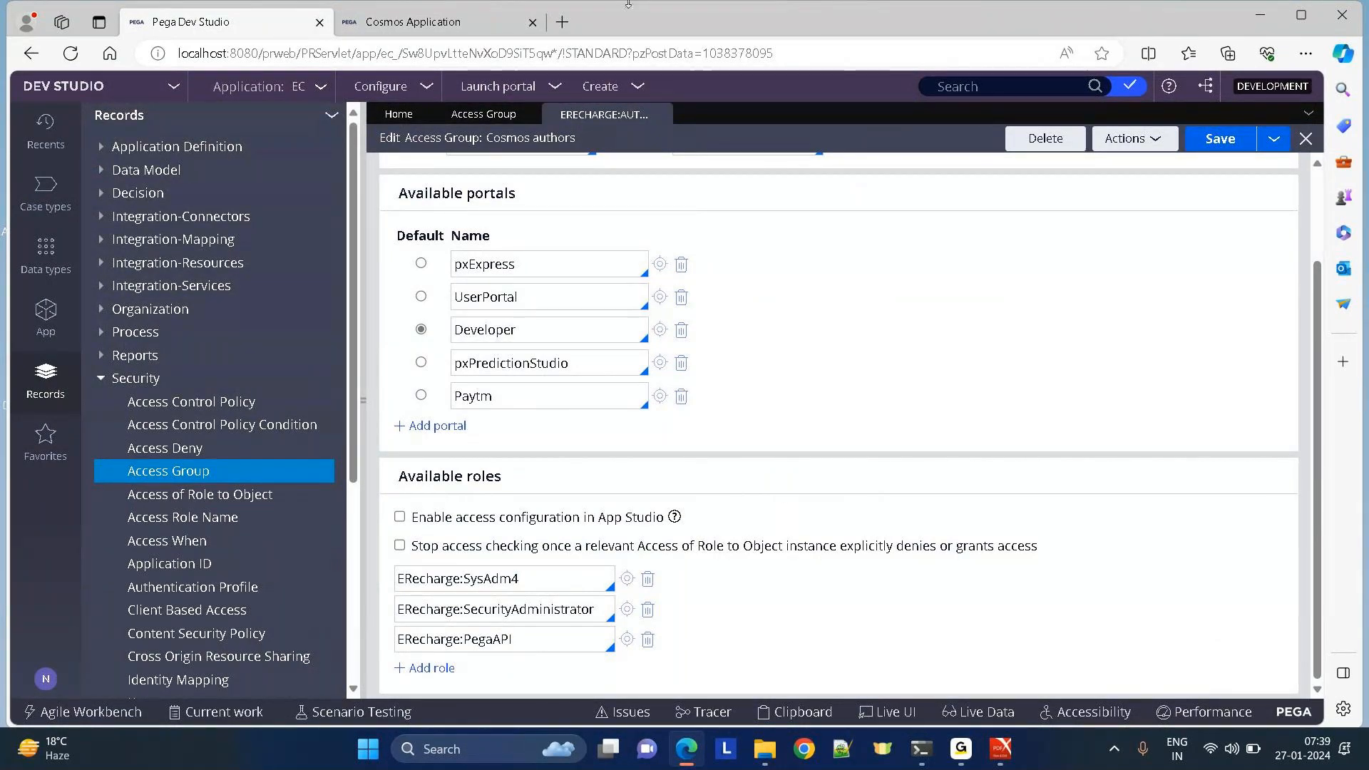
{"action": "left_click", "coordinate": [421, 22]}
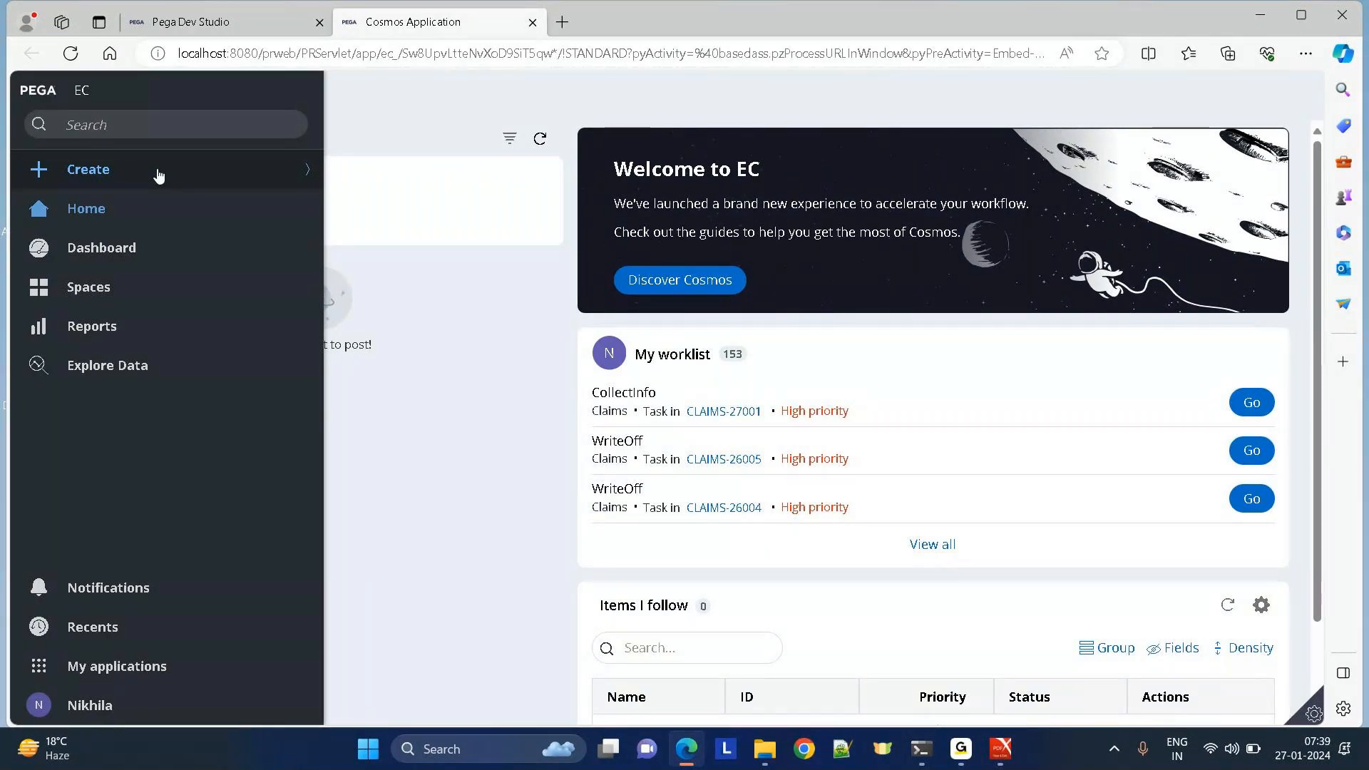
Switch back to the Cosmos authors access group, check its ID ERecharge:Authors, and scroll to Available roles.
{"action": "left_click", "coordinate": [193, 29]}
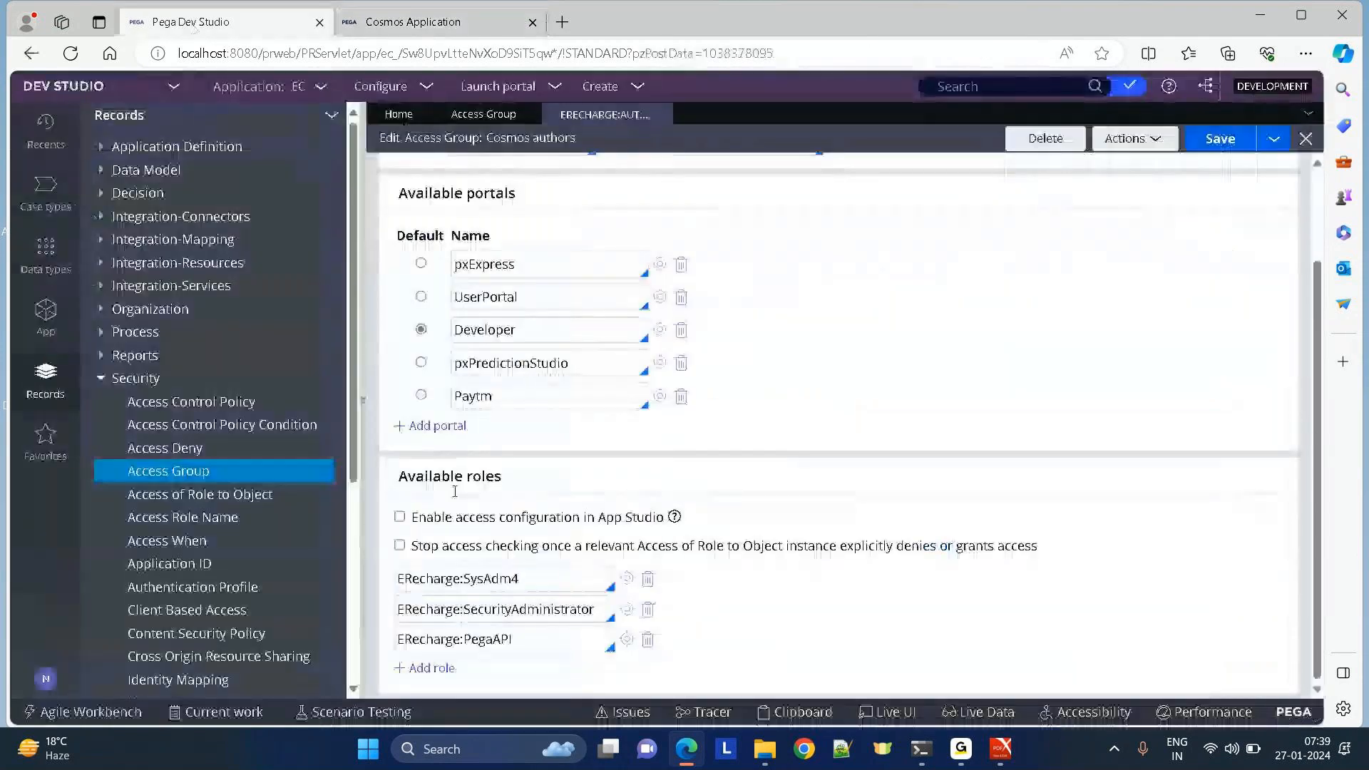
{"action": "triple_click", "coordinate": [536, 479]}
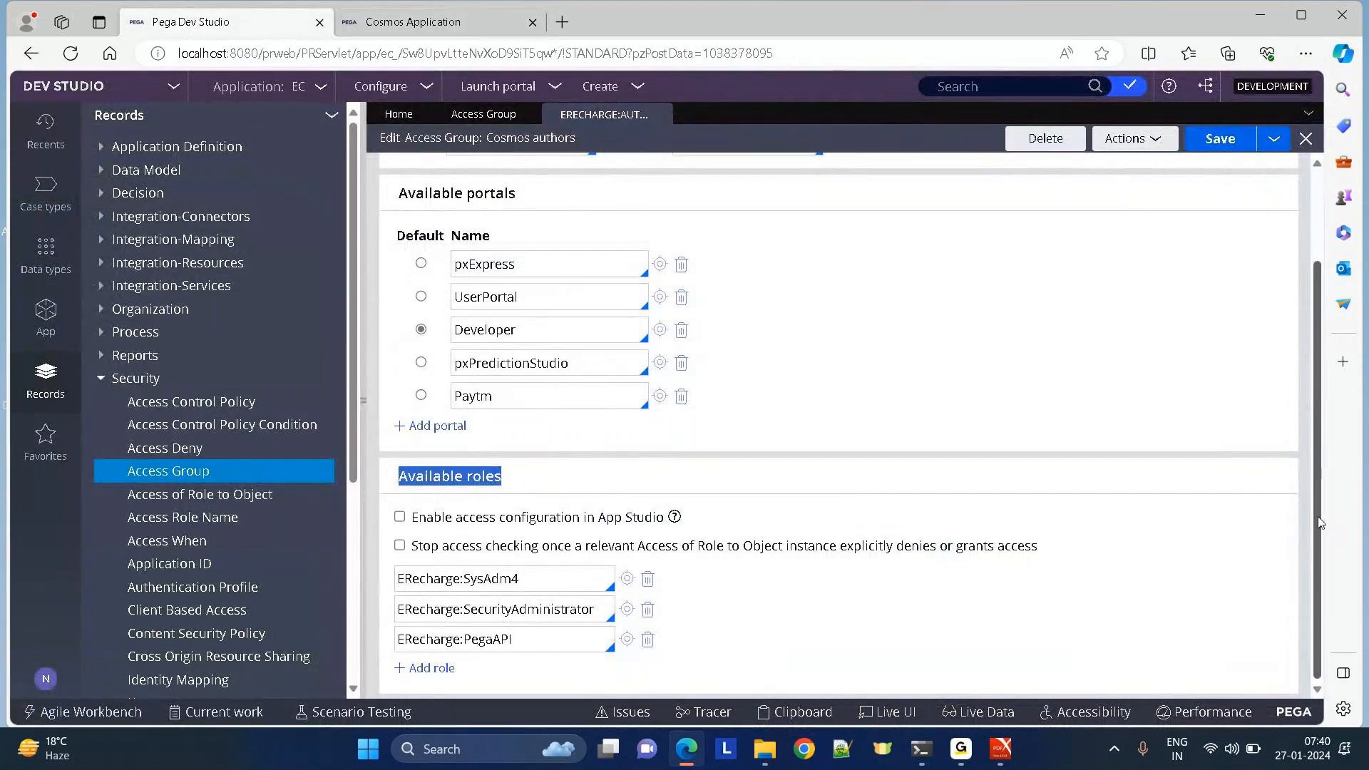
{"action": "left_click_drag", "start_coordinate": [1317, 518], "coordinate": [1295, 200]}
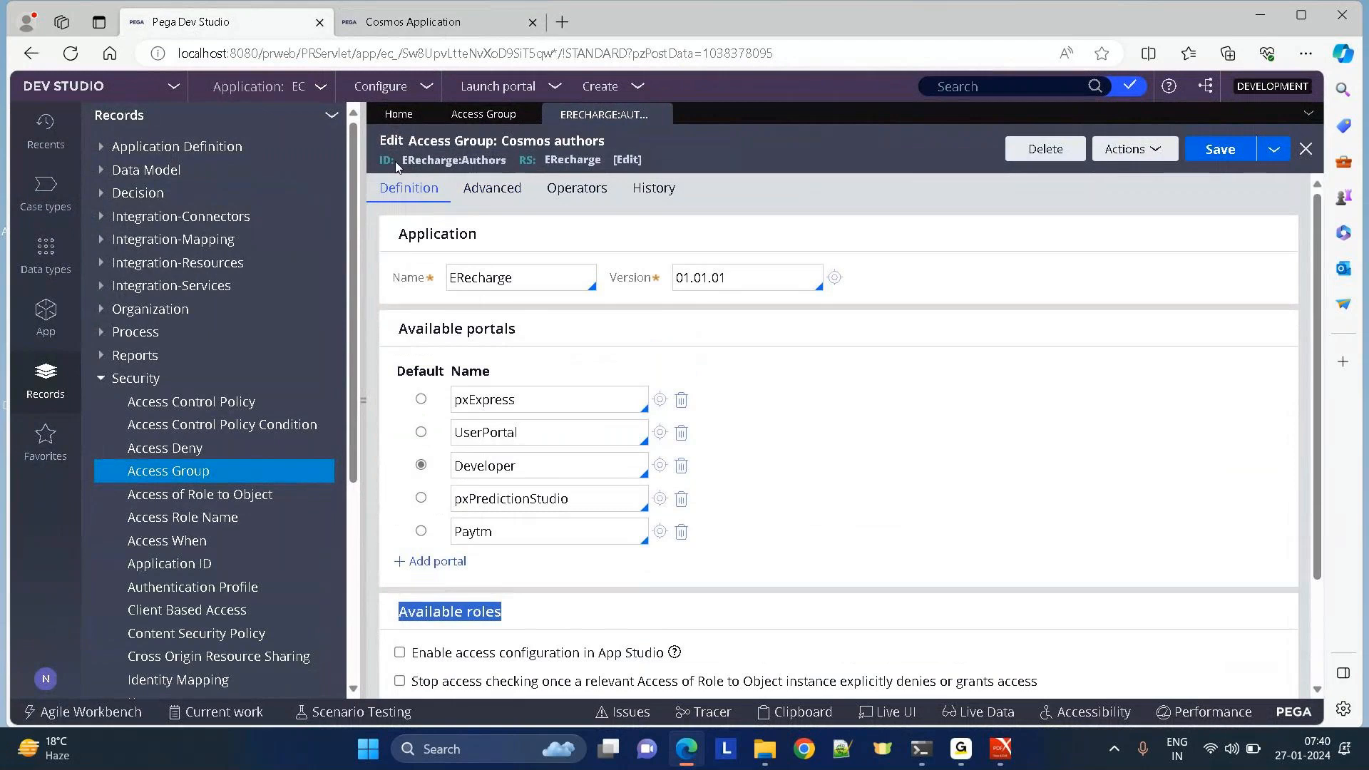
{"action": "left_click_drag", "start_coordinate": [405, 162], "coordinate": [471, 164]}
{"action": "double_click", "coordinate": [471, 160]}
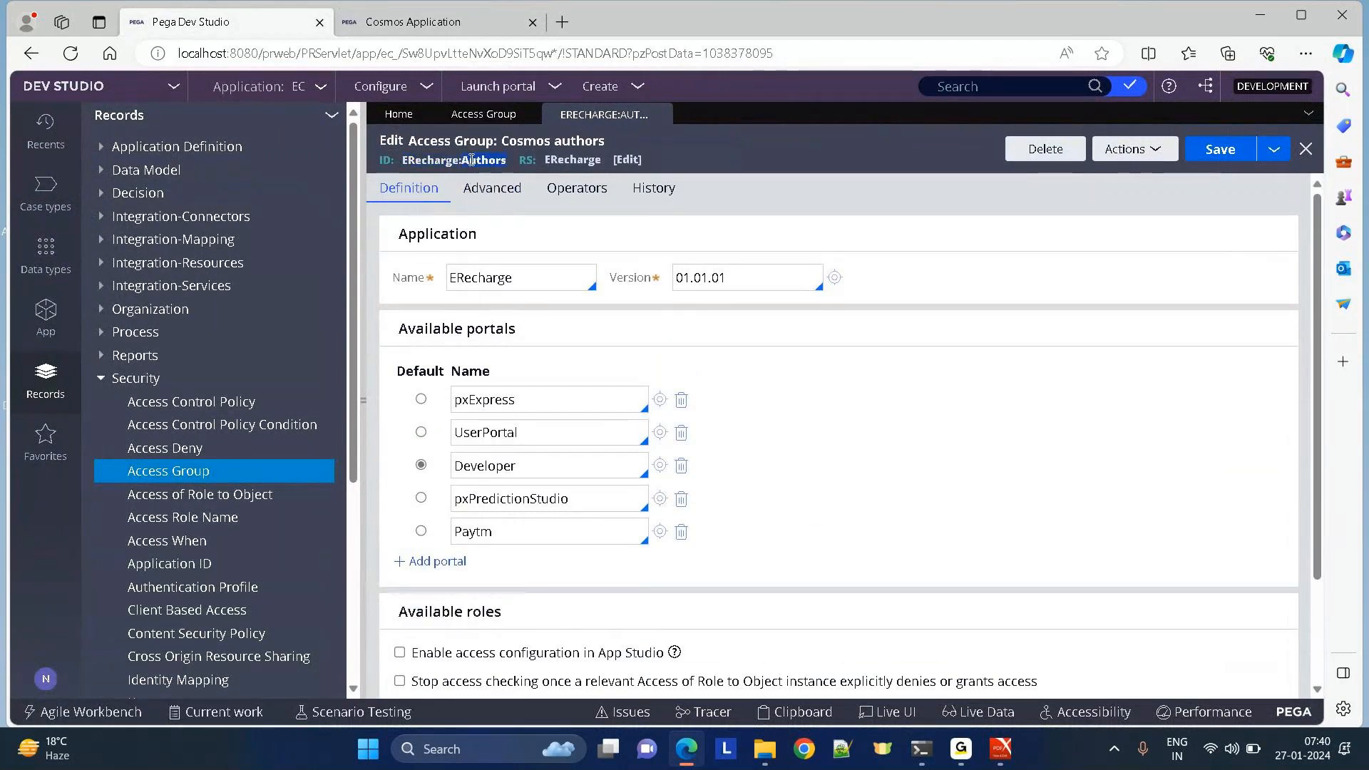
{"action": "left_click", "coordinate": [898, 160]}
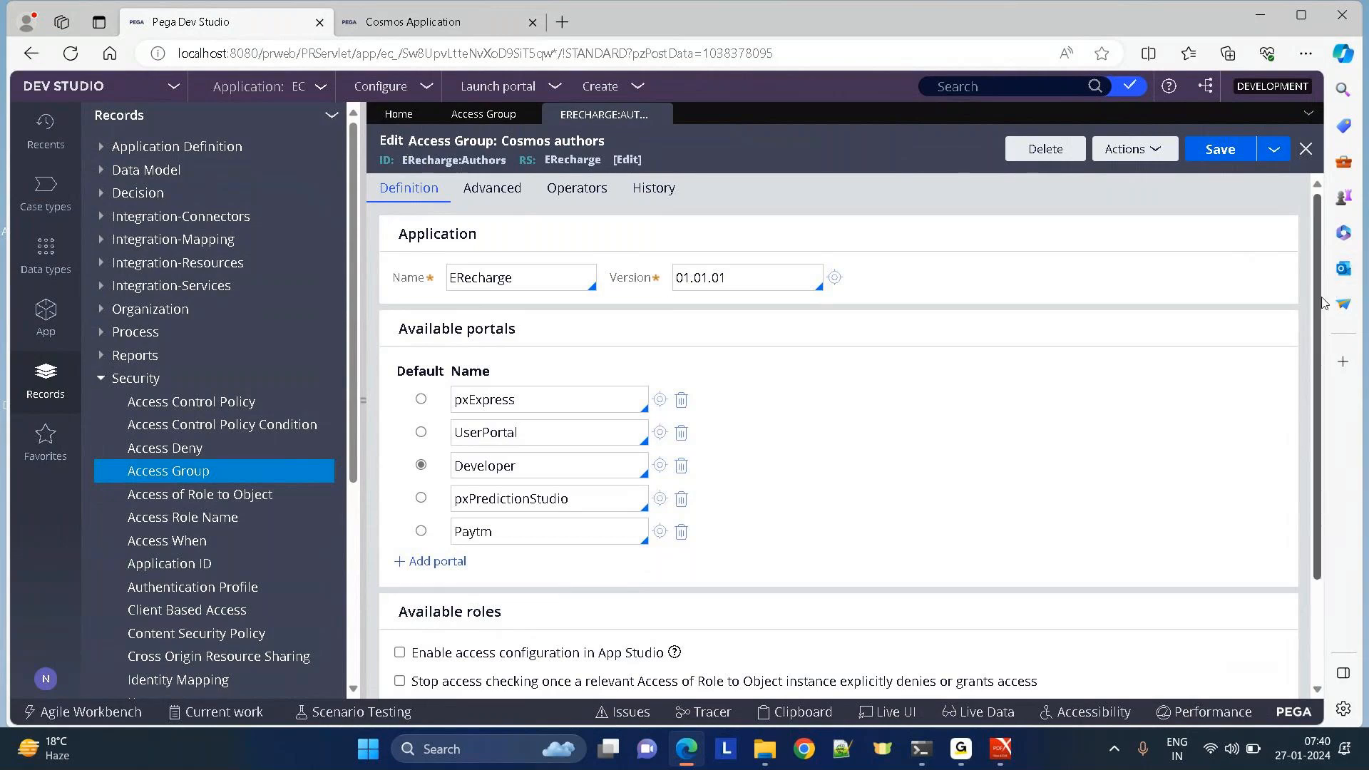
{"action": "scroll", "coordinate": [1323, 303], "scroll_direction": "down", "scroll_amount": 2}
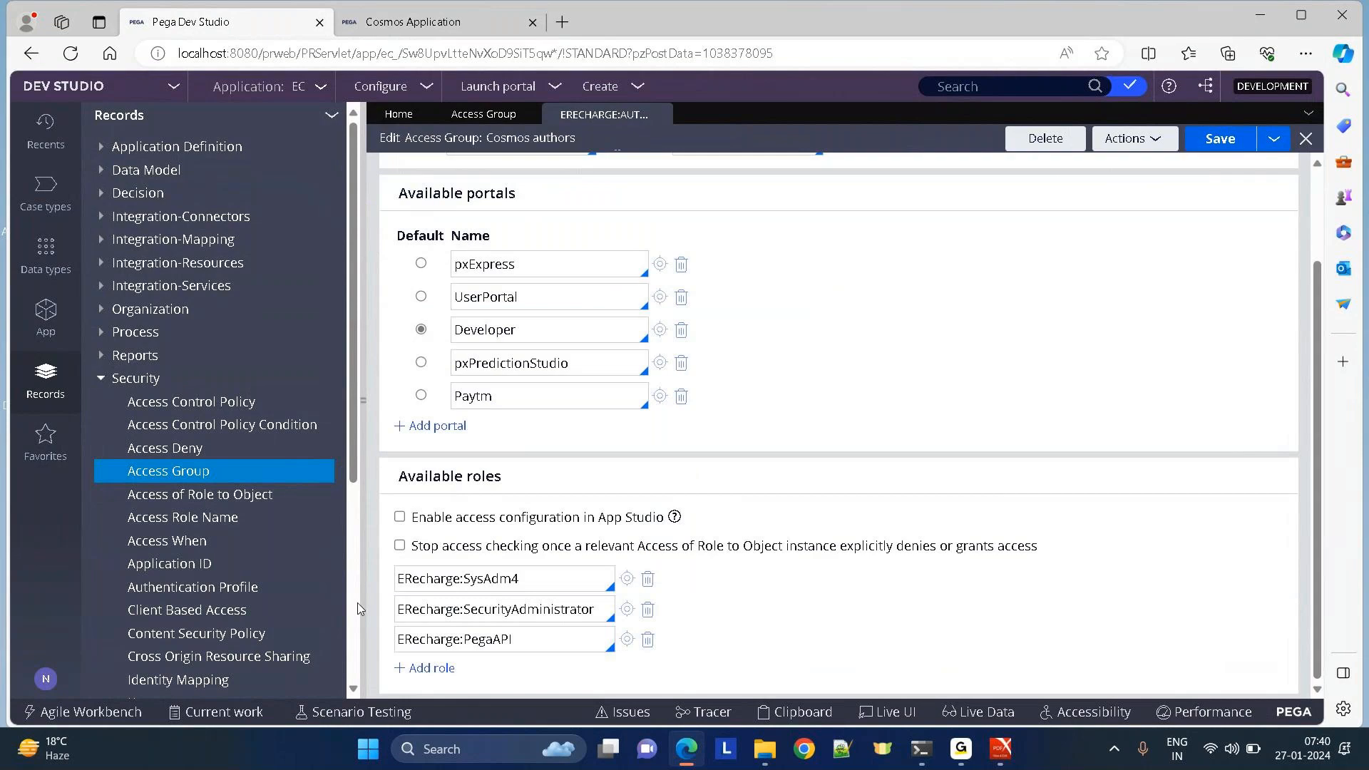
Open the ERecharge:SysAdm4 role record, then discard it and return to the access group.
{"action": "left_click", "coordinate": [557, 580]}
{"action": "left_click", "coordinate": [627, 579]}
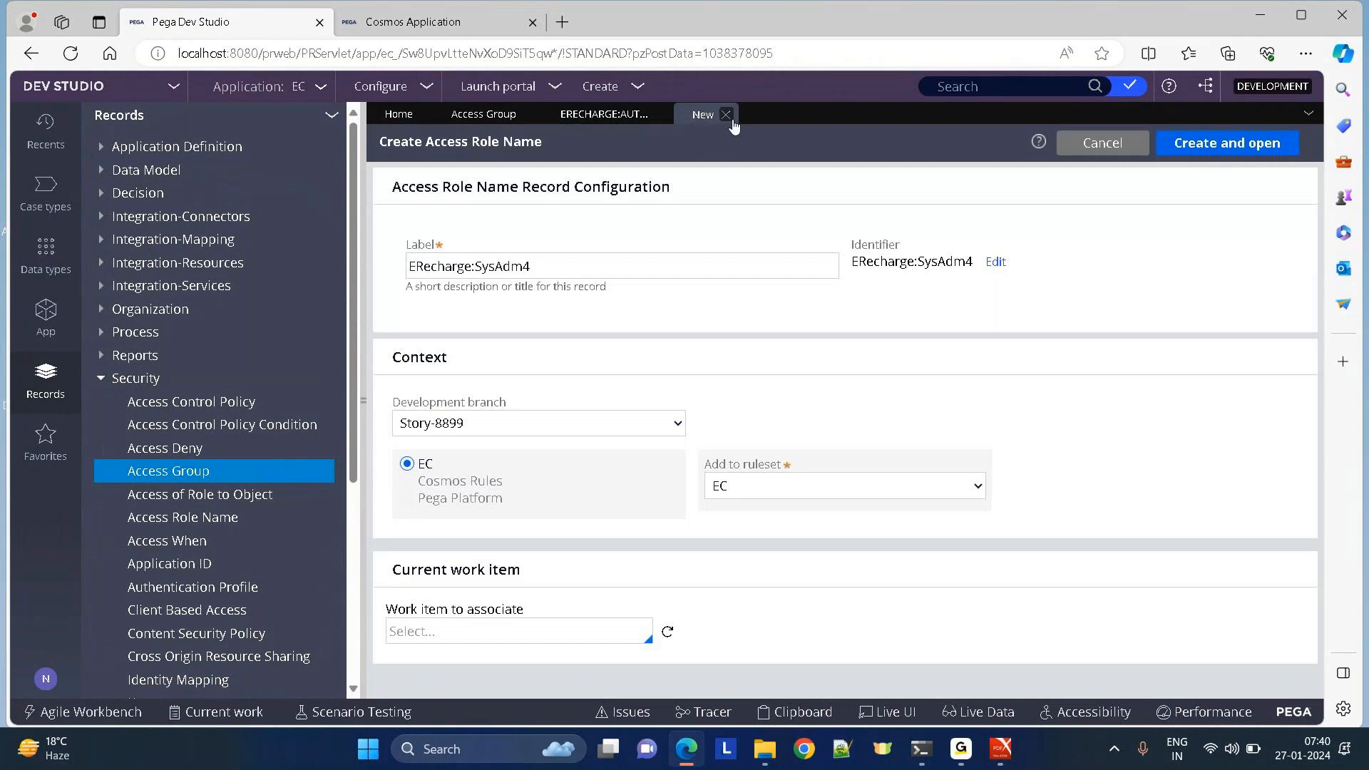
{"action": "left_click", "coordinate": [726, 115]}
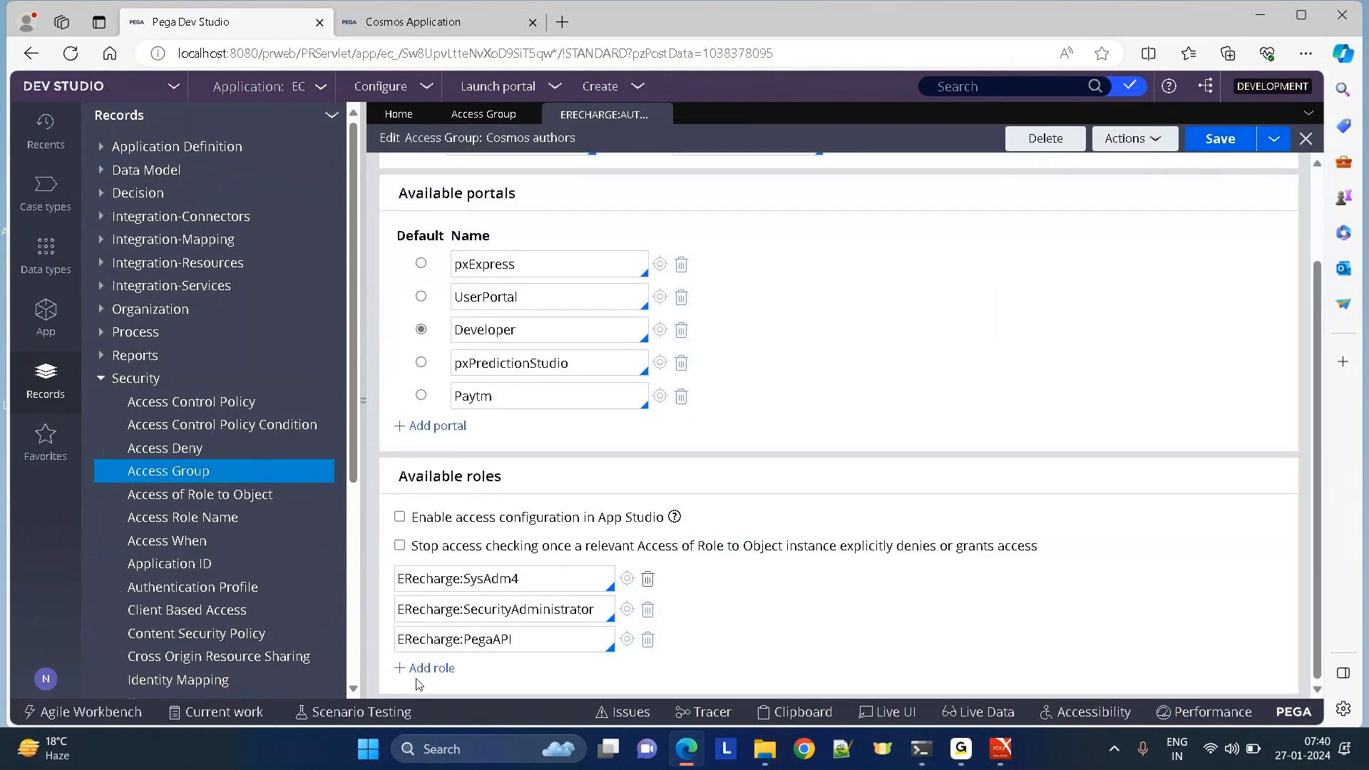
Add role EC:UsersManaged beneath ERecharge:SysAdm4 and open its Access Role Name record.
{"action": "left_click", "coordinate": [426, 668]}
{"action": "left_click", "coordinate": [429, 610]}
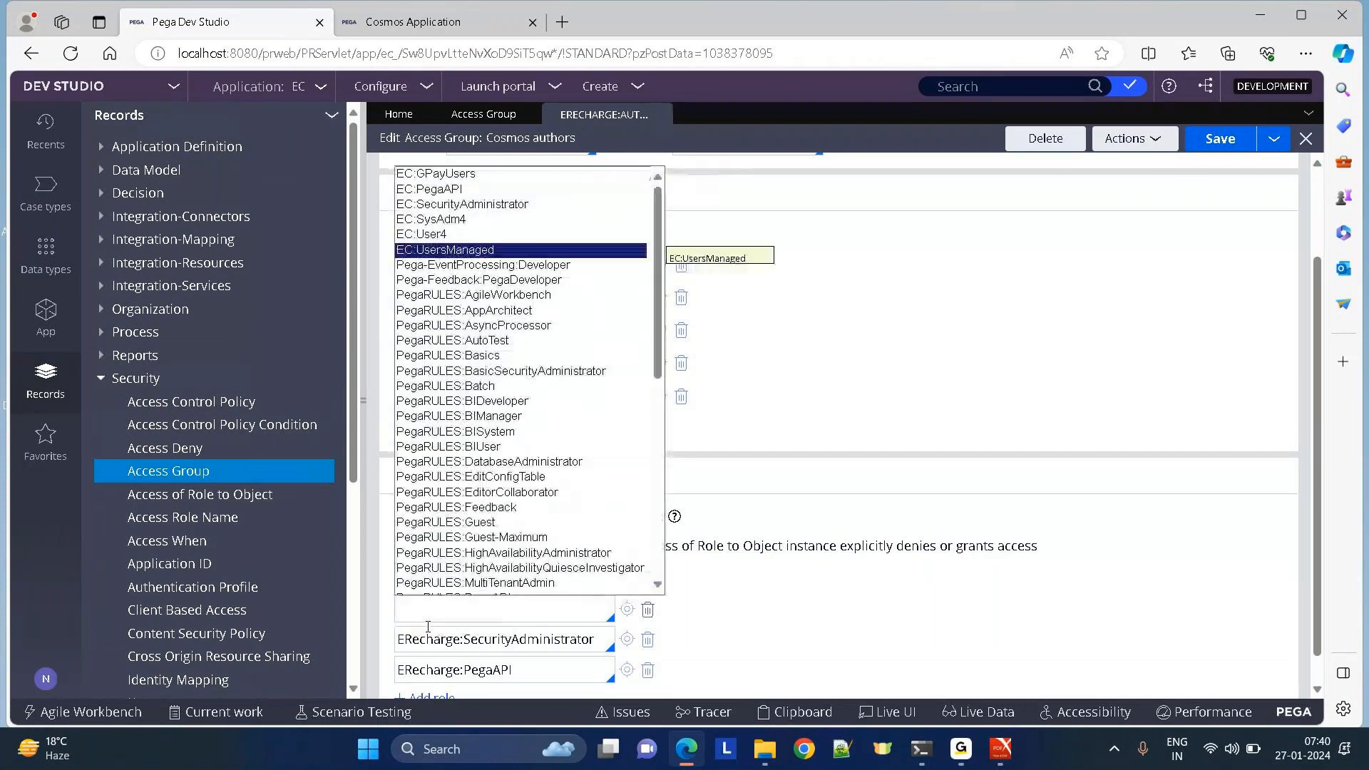
{"action": "key", "text": "Return"}
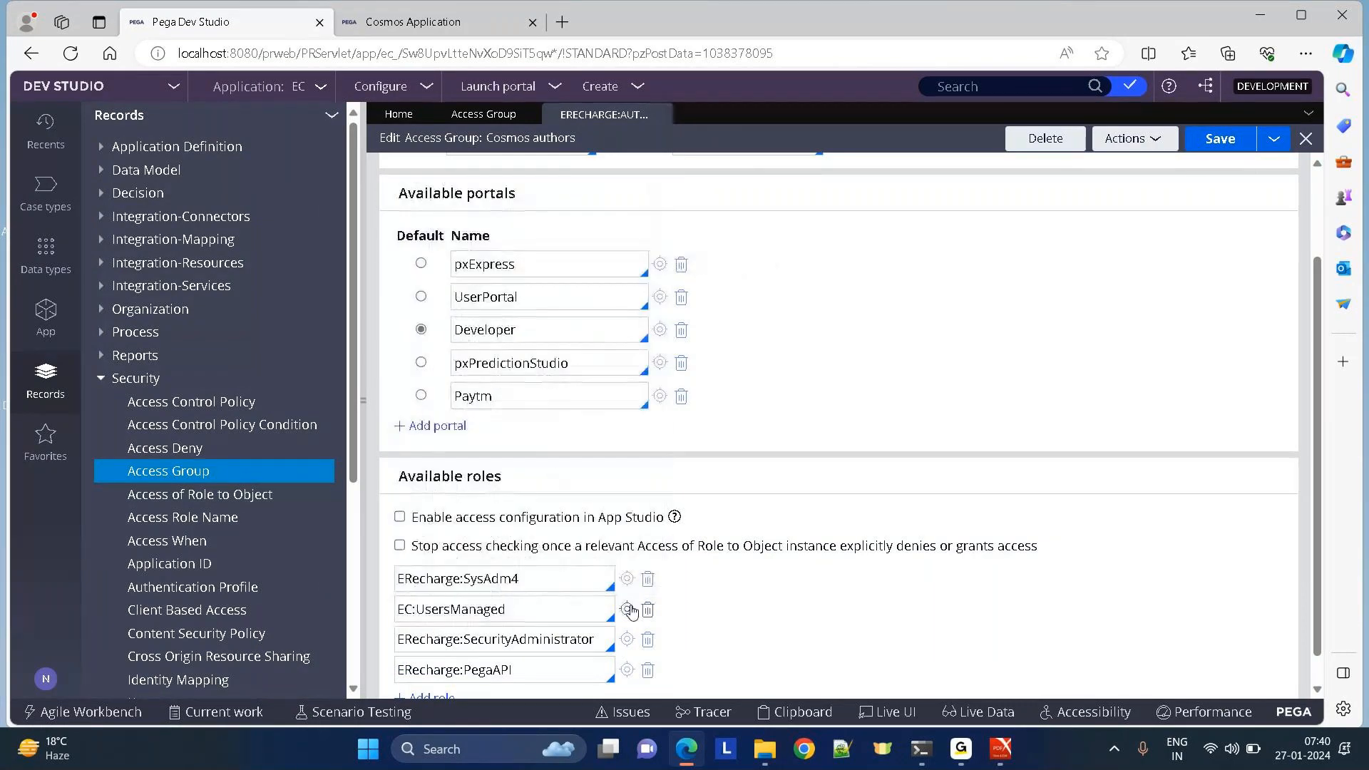
{"action": "left_click", "coordinate": [630, 605]}
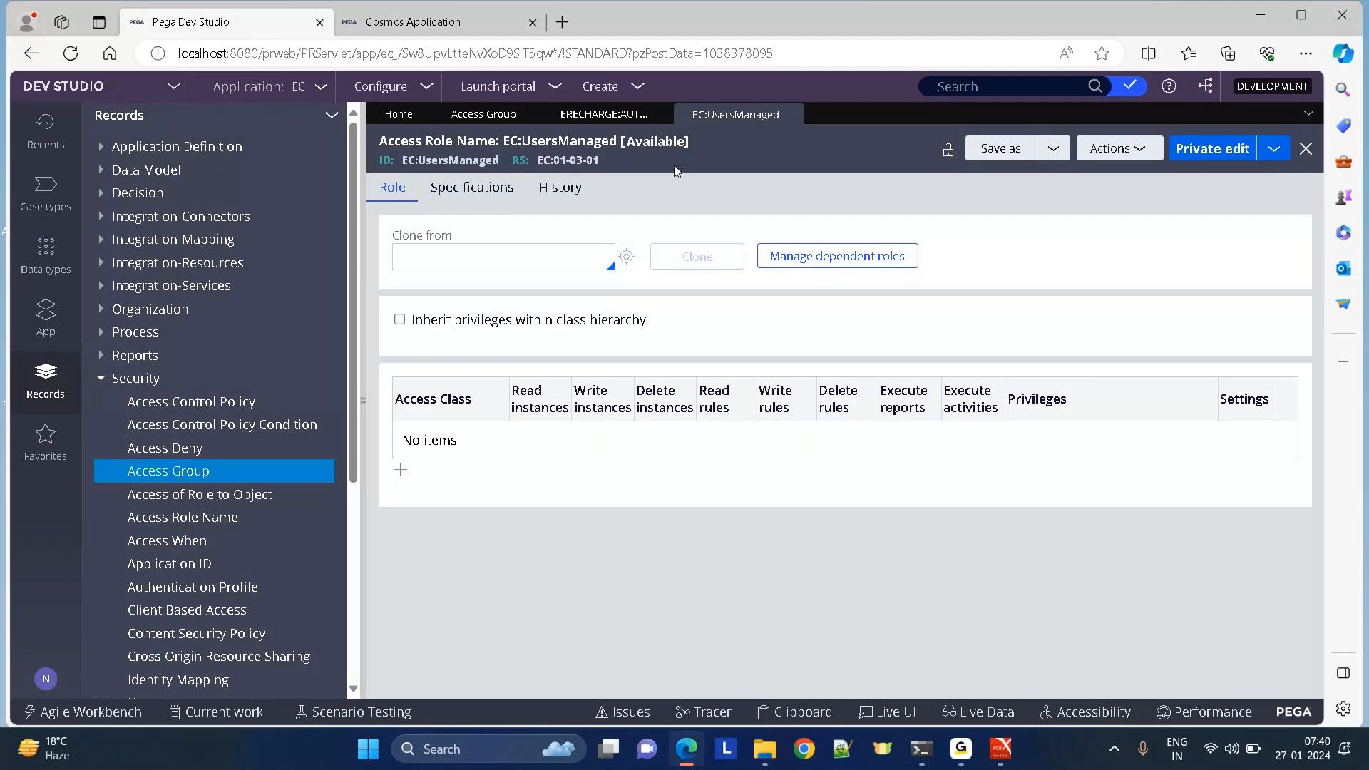
{"action": "left_click", "coordinate": [604, 114]}
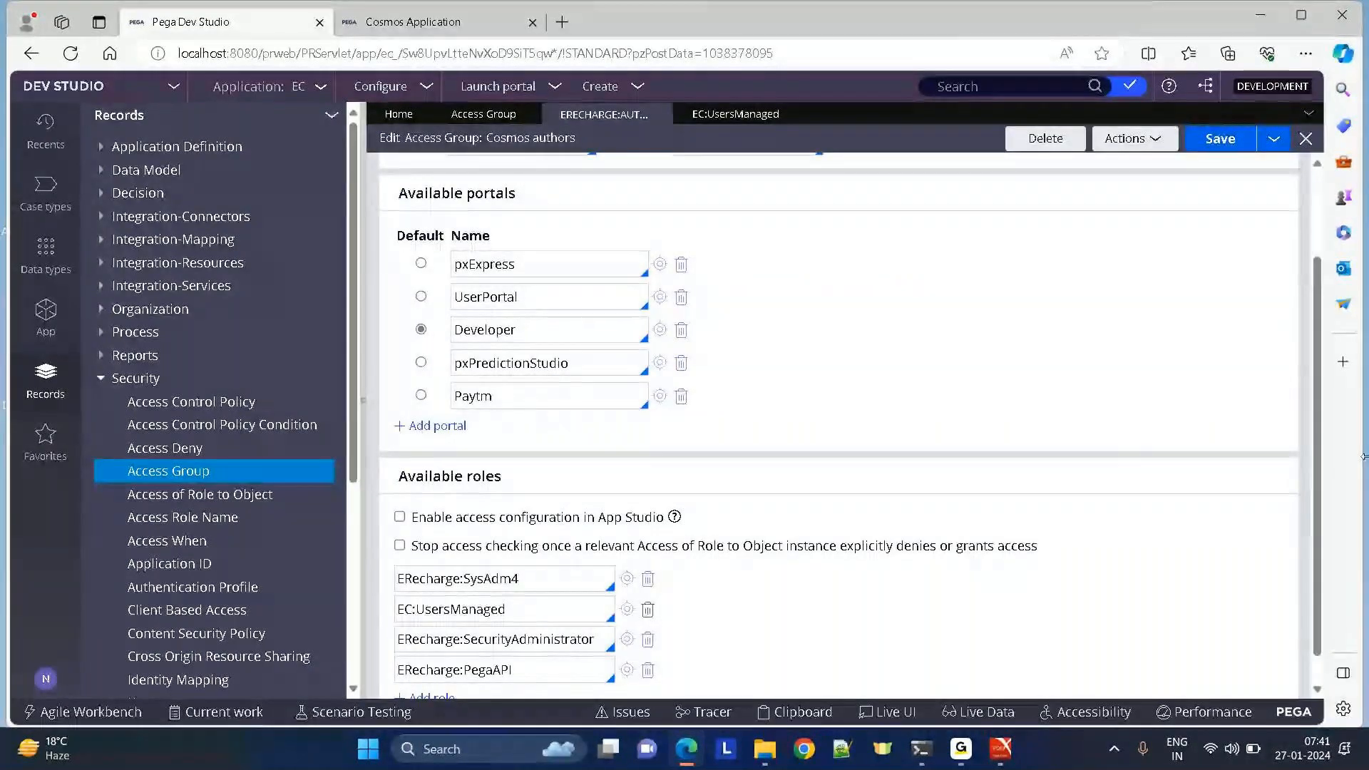
{"action": "scroll", "coordinate": [1322, 563], "scroll_direction": "up", "scroll_amount": 2}
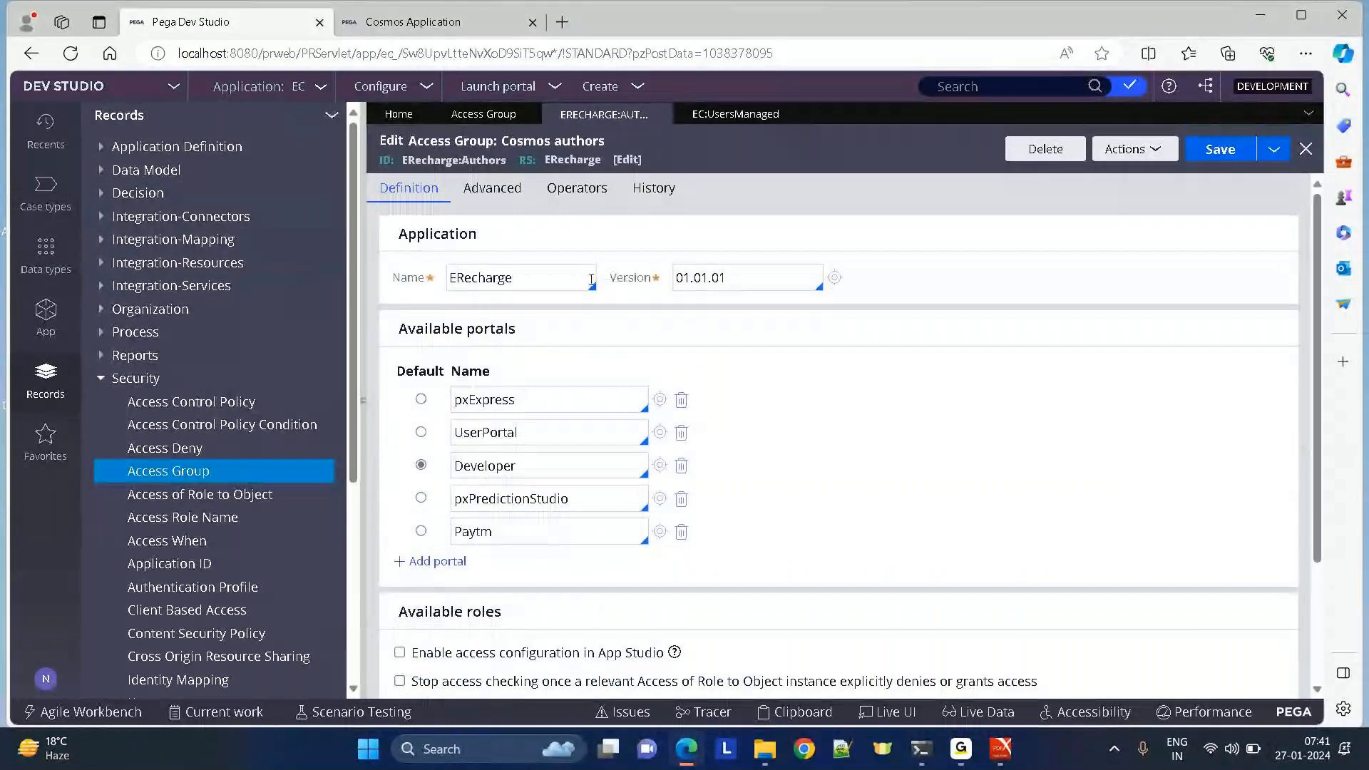
{"action": "left_click", "coordinate": [591, 279]}
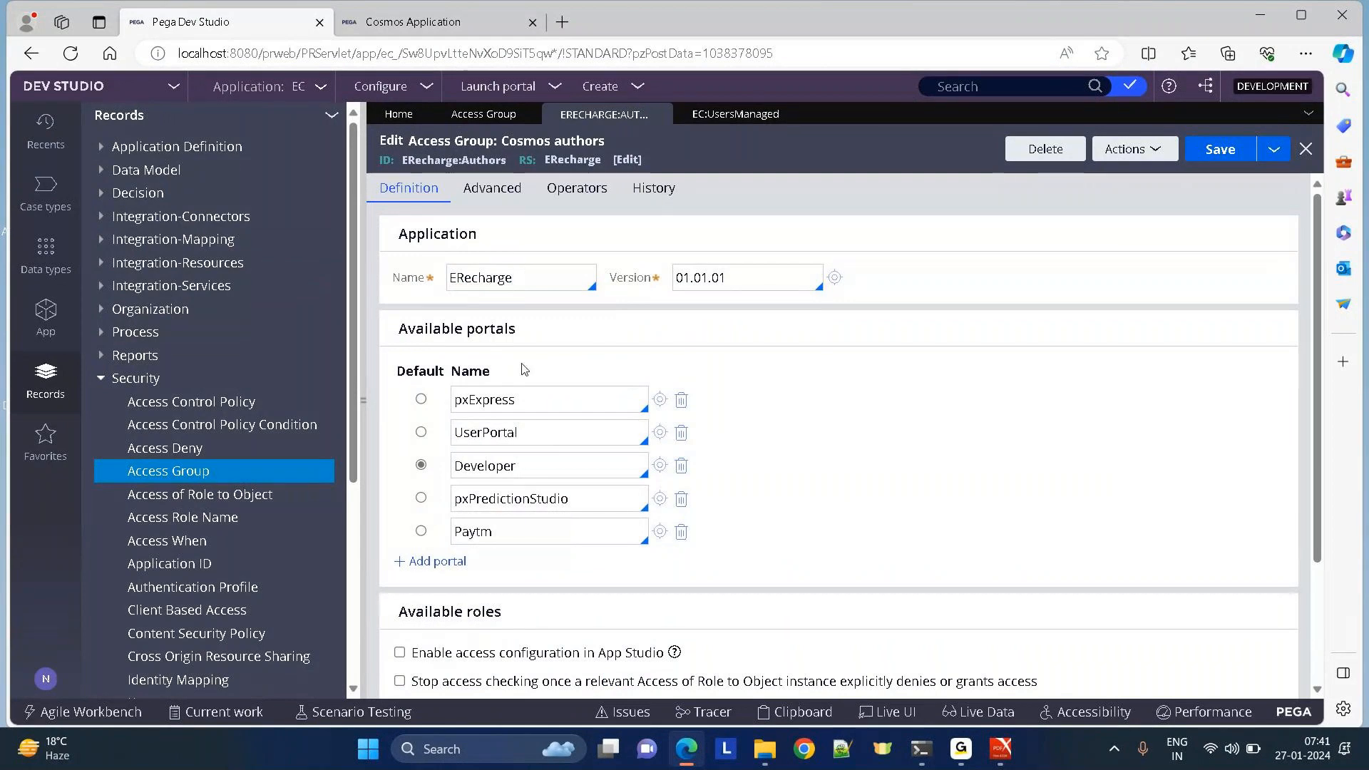
{"action": "left_click", "coordinate": [726, 116]}
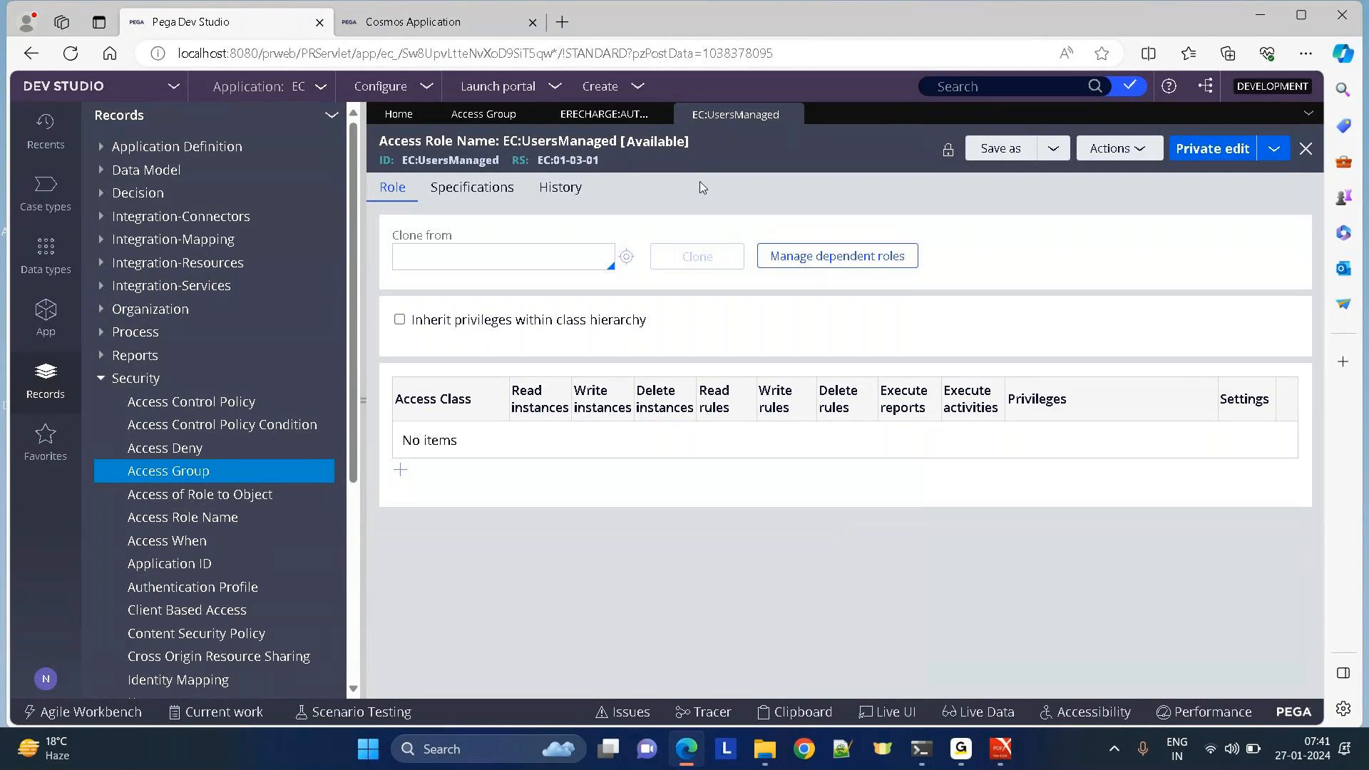
Return to the ERecharge:Authors access group form, which lists Developer as its default portal.
{"action": "left_click", "coordinate": [586, 120]}
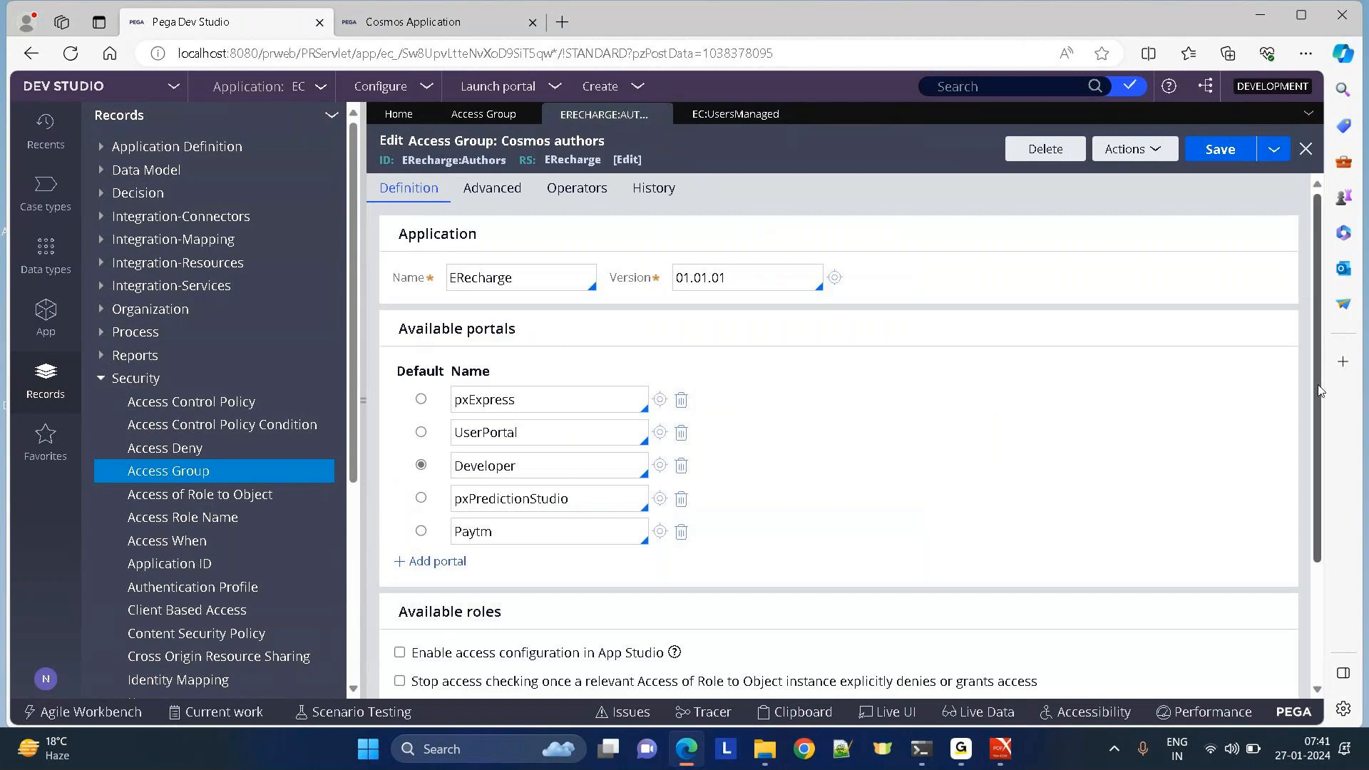
Replace the EC:UsersManaged role with PegaRULES:SysAdm4 and open that role's record.
{"action": "scroll", "coordinate": [1318, 391], "scroll_direction": "down", "scroll_amount": 2}
{"action": "double_click", "coordinate": [553, 579]}
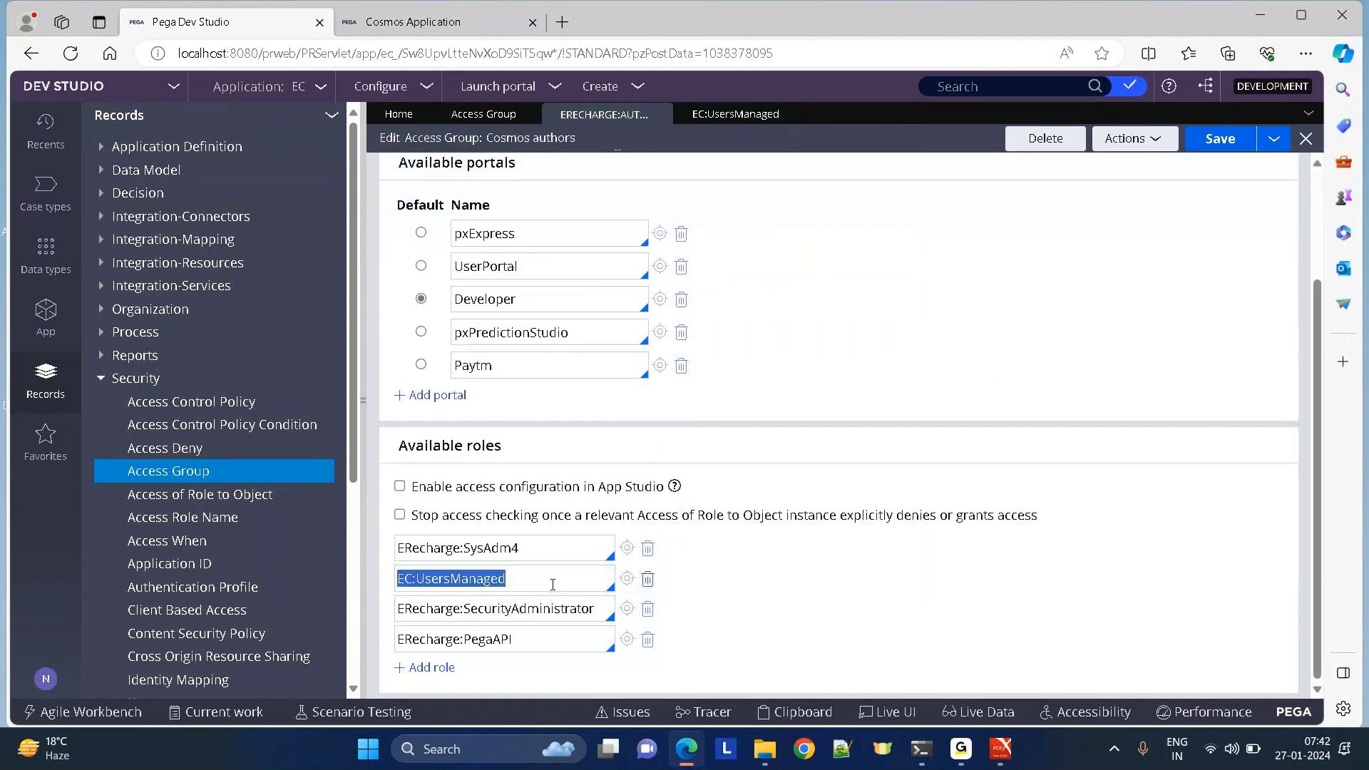
{"action": "key", "text": "BackSpace"}
{"action": "scroll", "coordinate": [521, 219], "scroll_direction": "up", "scroll_amount": 1}
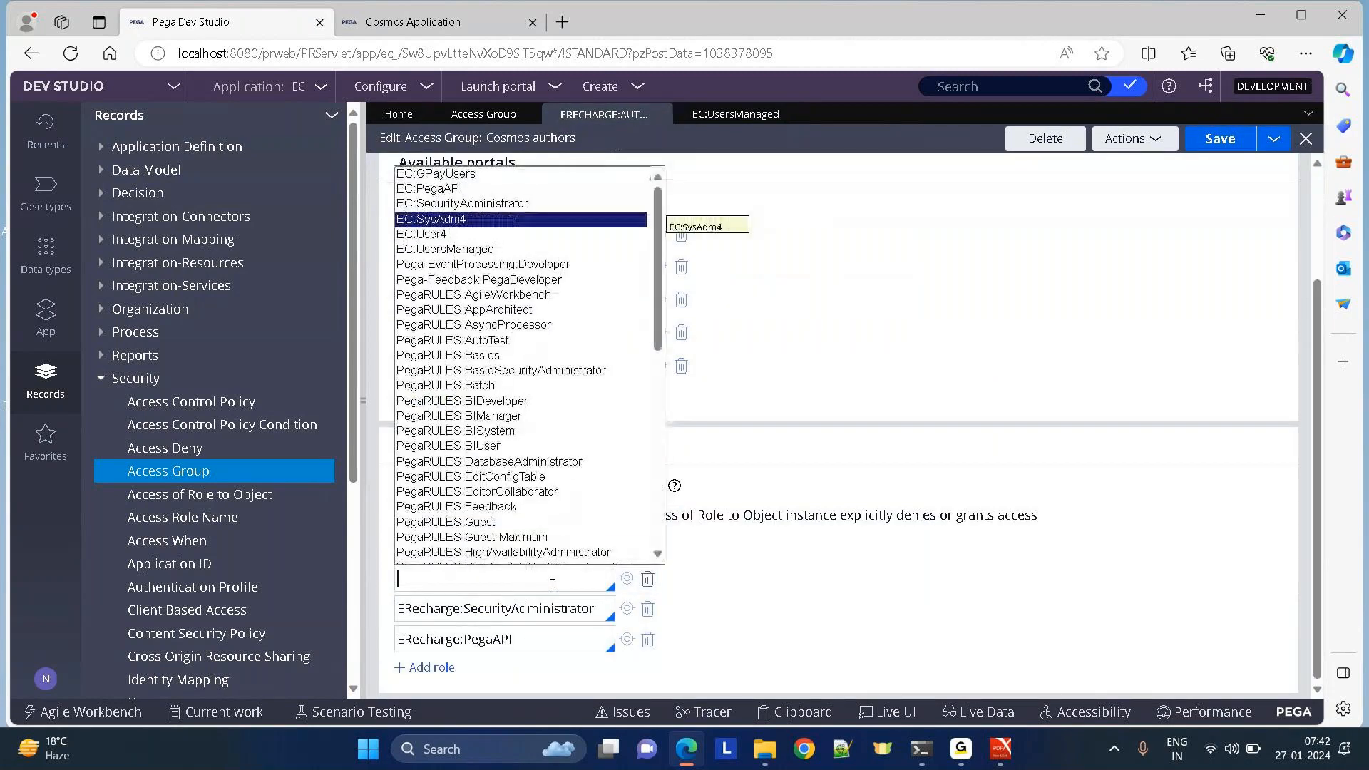
{"action": "key", "text": "Down"}
{"action": "key", "text": "Down"}
{"action": "key", "text": "Down"}
{"action": "key", "text": "Down"}
{"action": "key", "text": "Down"}
{"action": "key", "text": "Down"}
{"action": "key", "text": "Down"}
{"action": "key", "text": "Down"}
{"action": "key", "text": "Down"}
{"action": "key", "text": "Down"}
{"action": "key", "text": "Down"}
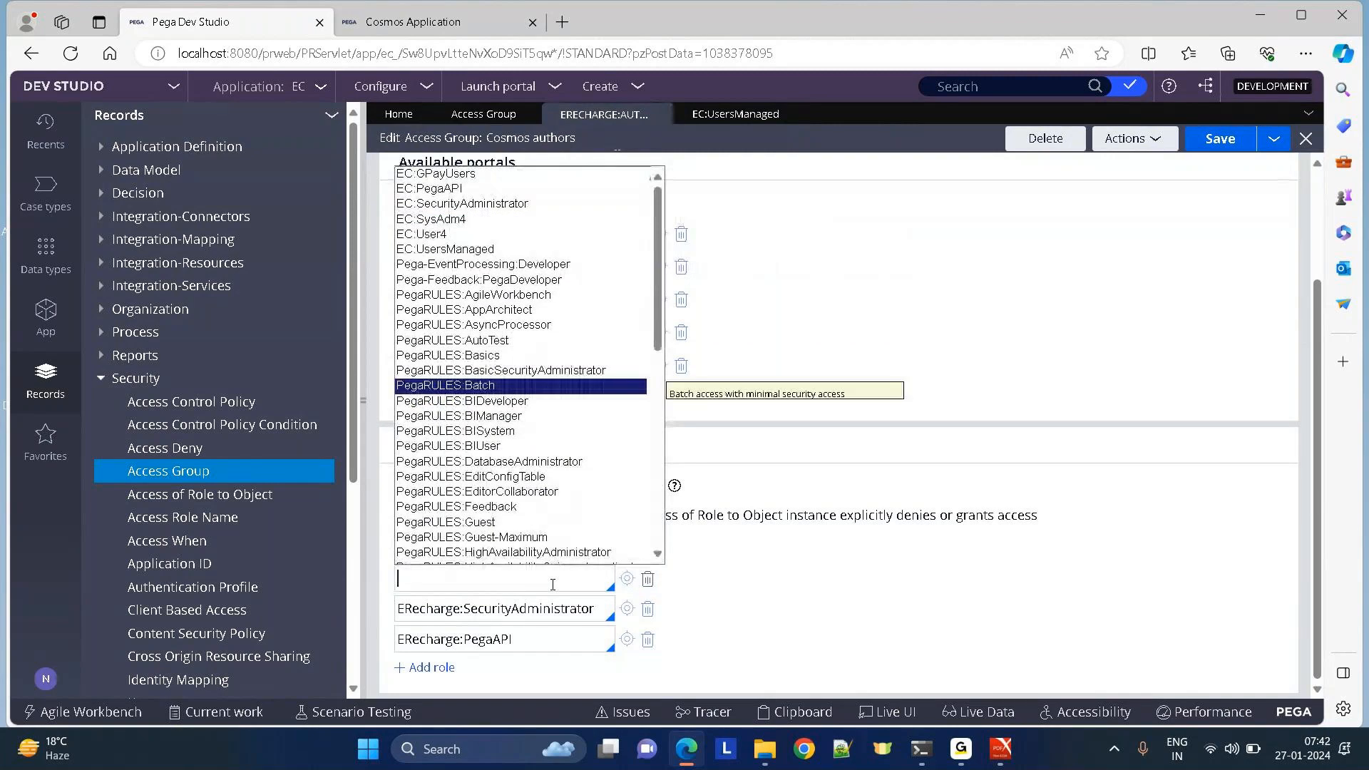
{"action": "key", "text": "Down"}
{"action": "key", "text": "Down"}
{"action": "key", "text": "Down"}
{"action": "key", "text": "Down"}
{"action": "key", "text": "Down"}
{"action": "key", "text": "Down"}
{"action": "key", "text": "Down"}
{"action": "key", "text": "Down"}
{"action": "key", "text": "Down"}
{"action": "key", "text": "Down"}
{"action": "key", "text": "Down"}
{"action": "key", "text": "Down"}
{"action": "key", "text": "Down"}
{"action": "key", "text": "Down"}
{"action": "key", "text": "Down"}
{"action": "key", "text": "Down"}
{"action": "key", "text": "Down"}
{"action": "key", "text": "Down"}
{"action": "key", "text": "Down"}
{"action": "key", "text": "Down"}
{"action": "key", "text": "Down"}
{"action": "key", "text": "Down"}
{"action": "key", "text": "Down"}
{"action": "key", "text": "Down"}
{"action": "key", "text": "Down"}
{"action": "key", "text": "Down"}
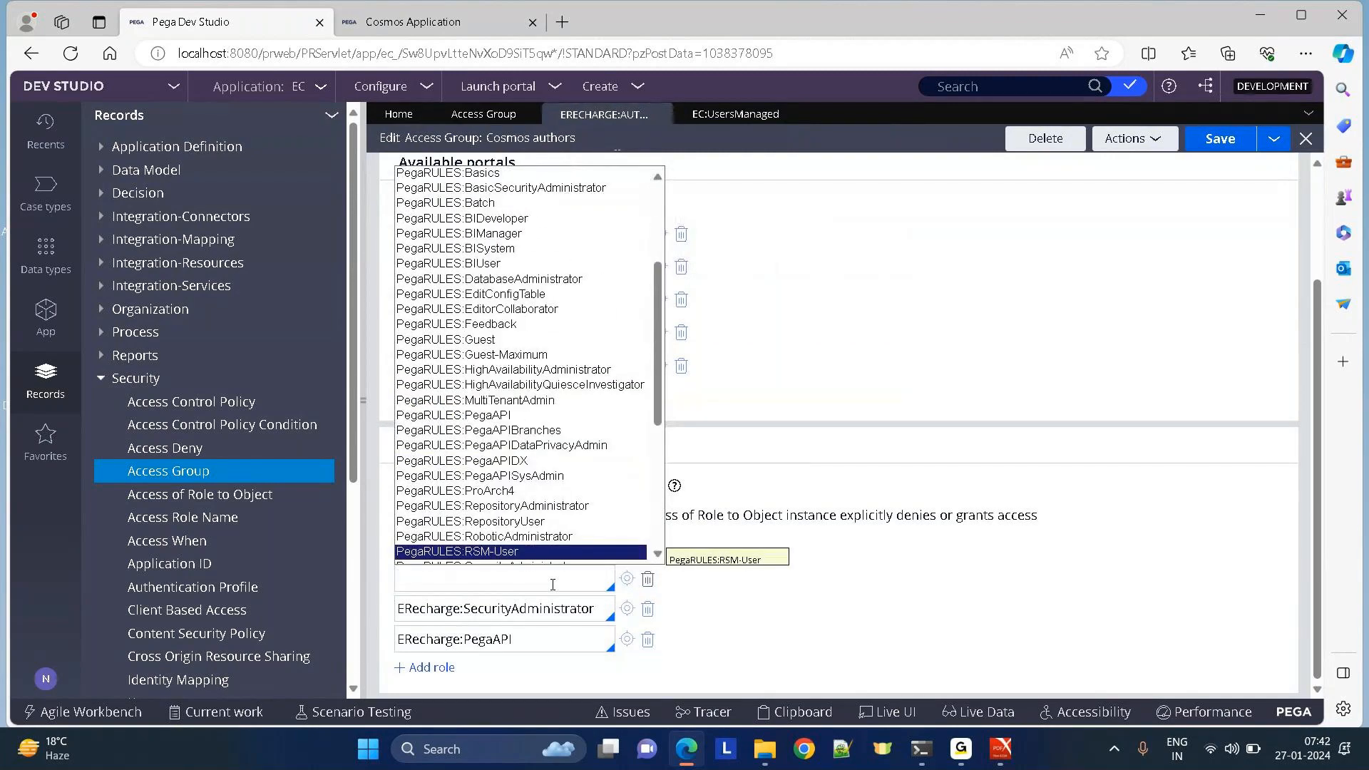
{"action": "key", "text": "Return"}
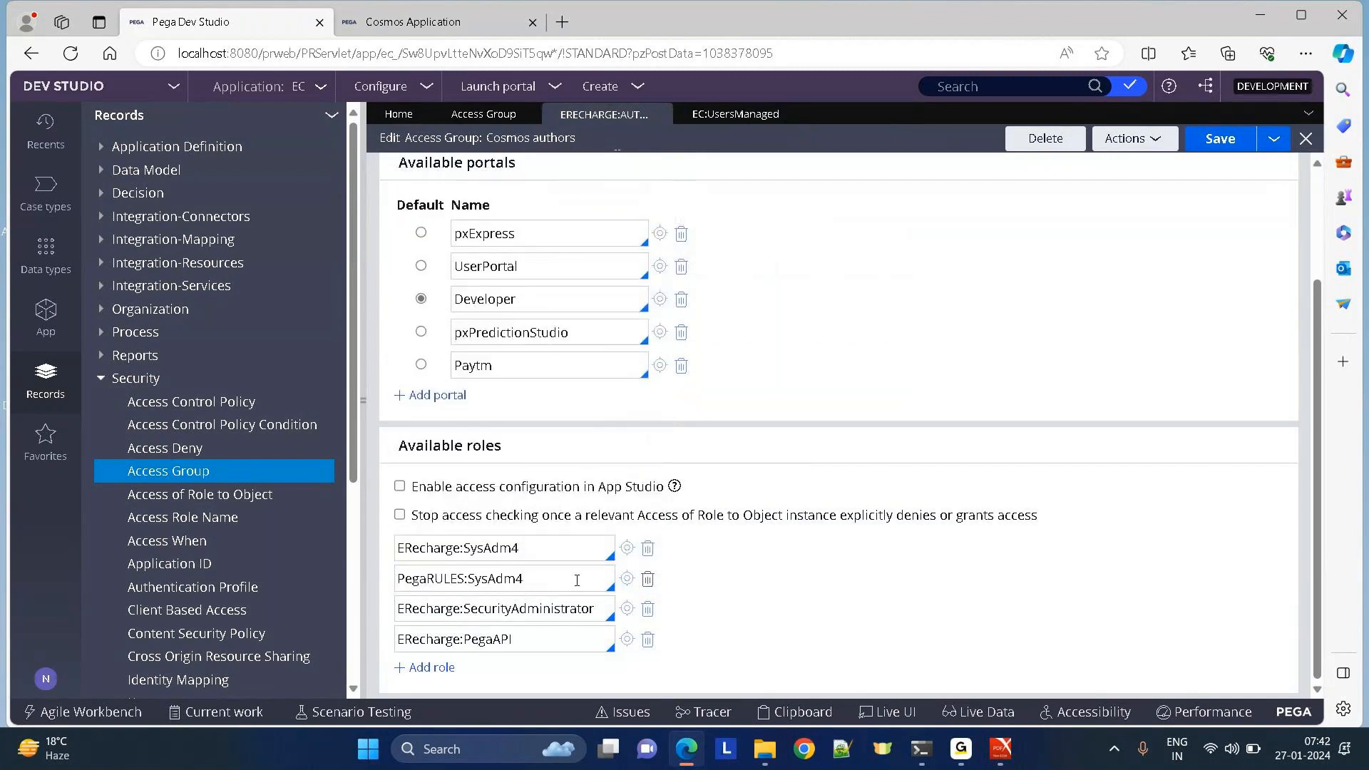
{"action": "left_click", "coordinate": [628, 580]}
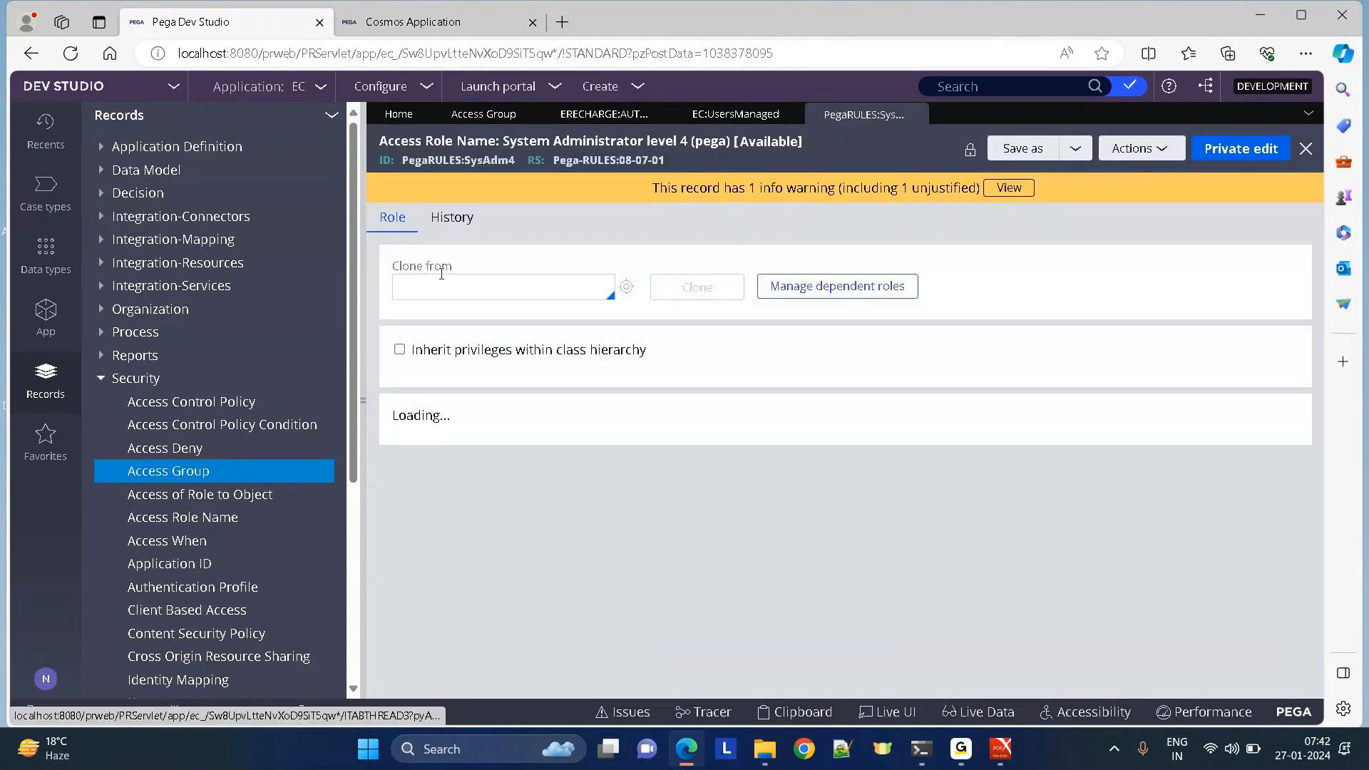
Review which rules reference PegaRULES:SysAdm4, then close the references panel.
{"action": "left_click", "coordinate": [362, 402]}
{"action": "left_click", "coordinate": [1170, 156]}
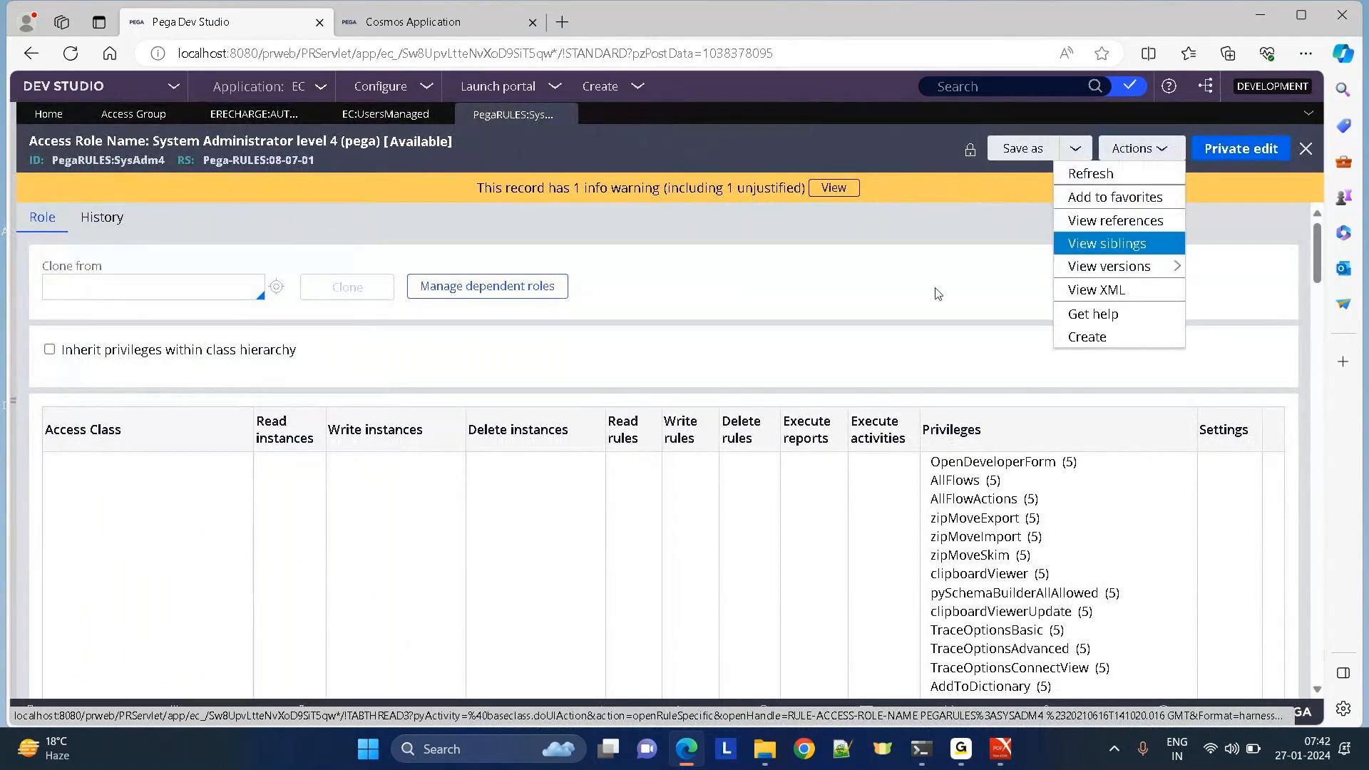
{"action": "left_click", "coordinate": [1098, 221]}
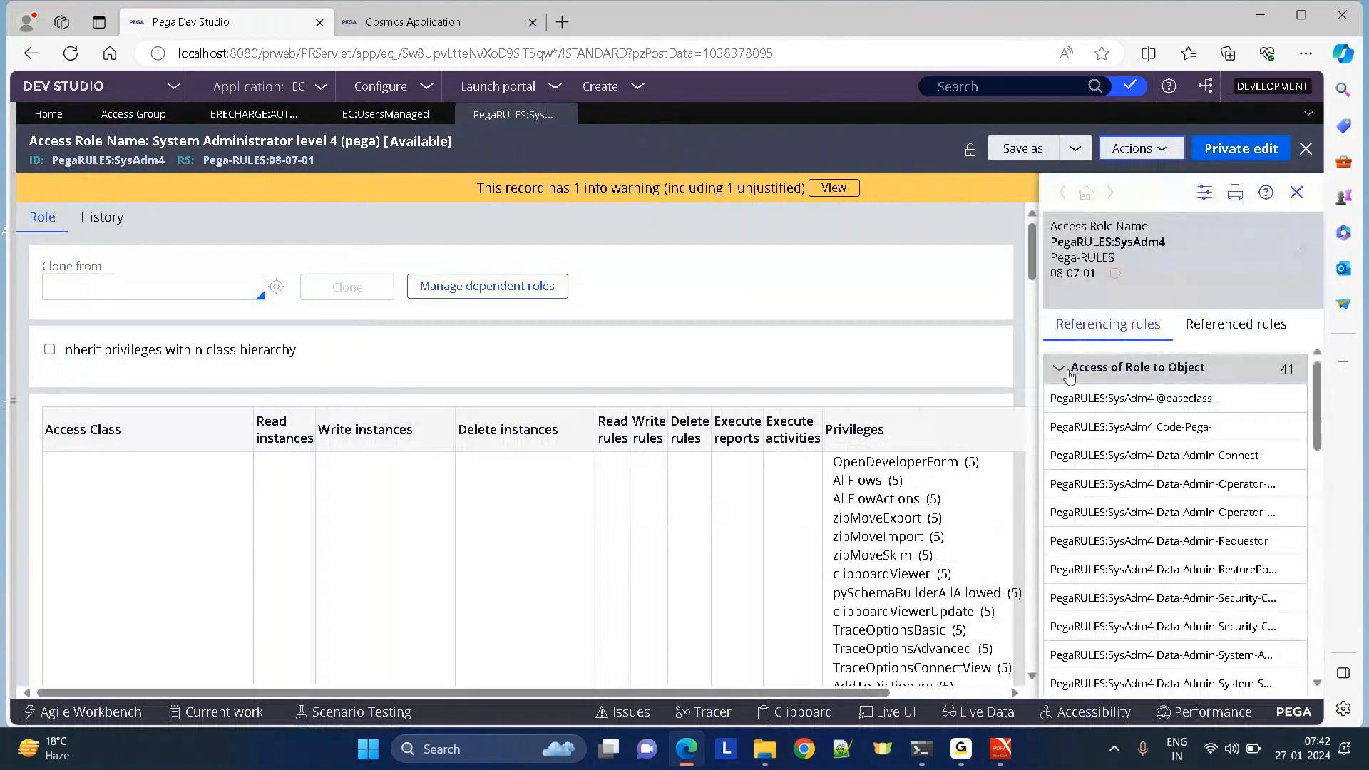
{"action": "left_click", "coordinate": [1060, 369]}
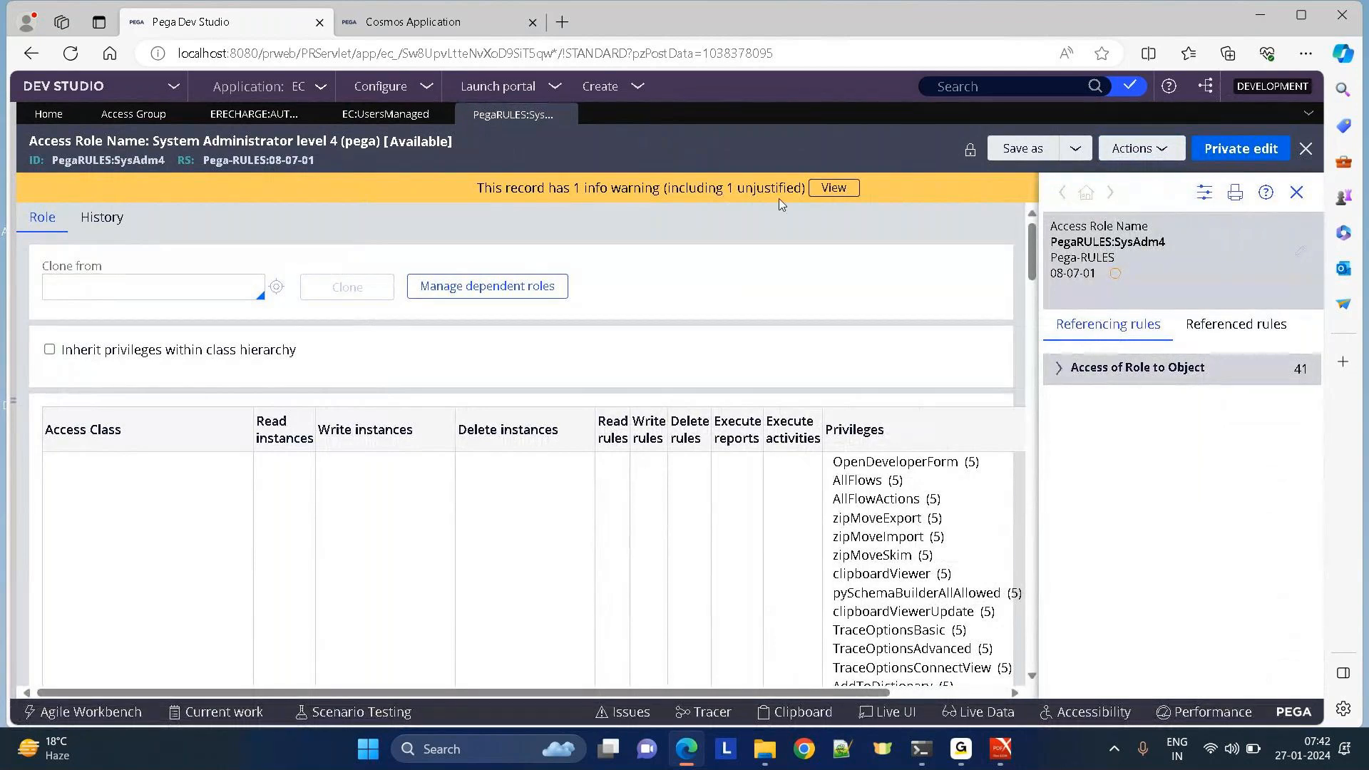
{"action": "left_click", "coordinate": [1296, 194]}
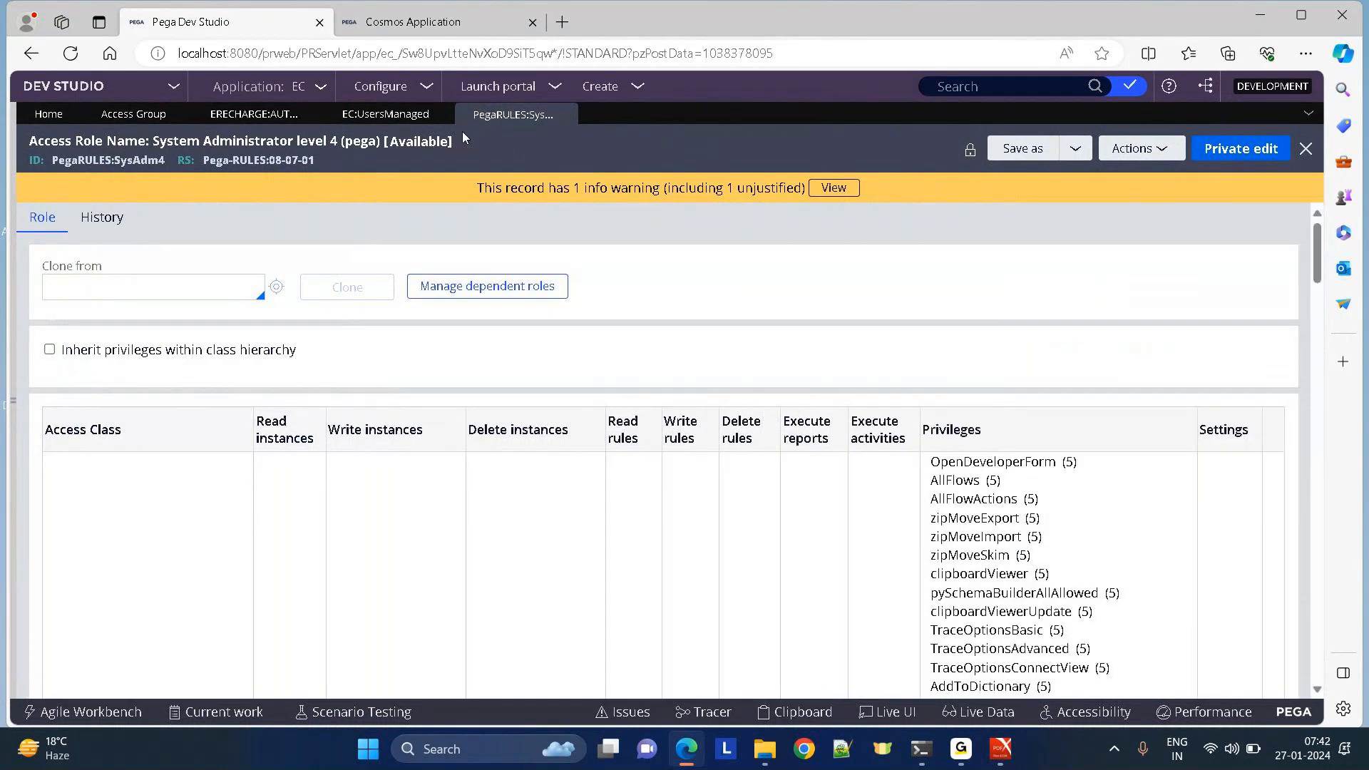
{"action": "left_click", "coordinate": [355, 116]}
Change the Cosmos authors role to PegaRULES:AutoTest and open its role record.
{"action": "left_click", "coordinate": [239, 116]}
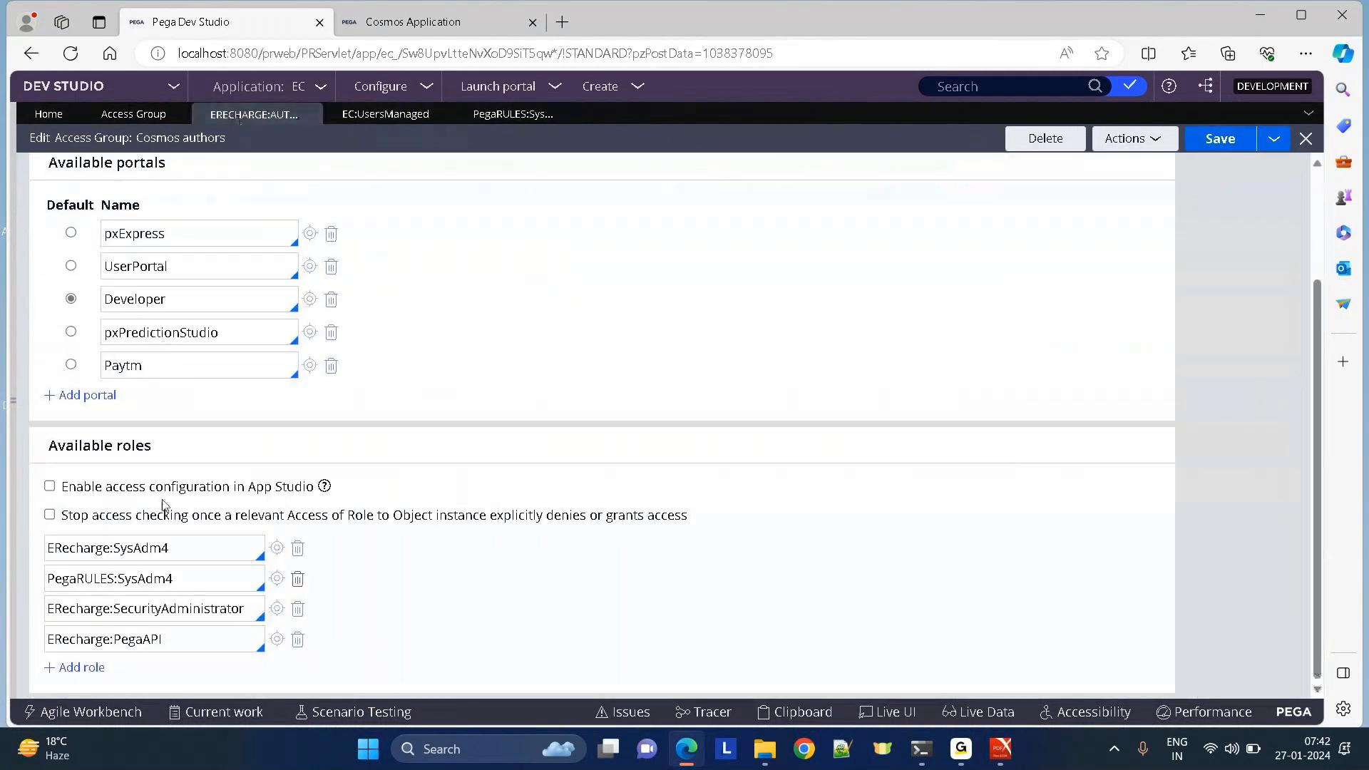
{"action": "left_click", "coordinate": [193, 583]}
{"action": "key", "text": "BackSpace"}
{"action": "key", "text": "BackSpace"}
{"action": "key", "text": "BackSpace"}
{"action": "key", "text": "BackSpace"}
{"action": "key", "text": "BackSpace"}
{"action": "key", "text": "BackSpace"}
{"action": "key", "text": "BackSpace"}
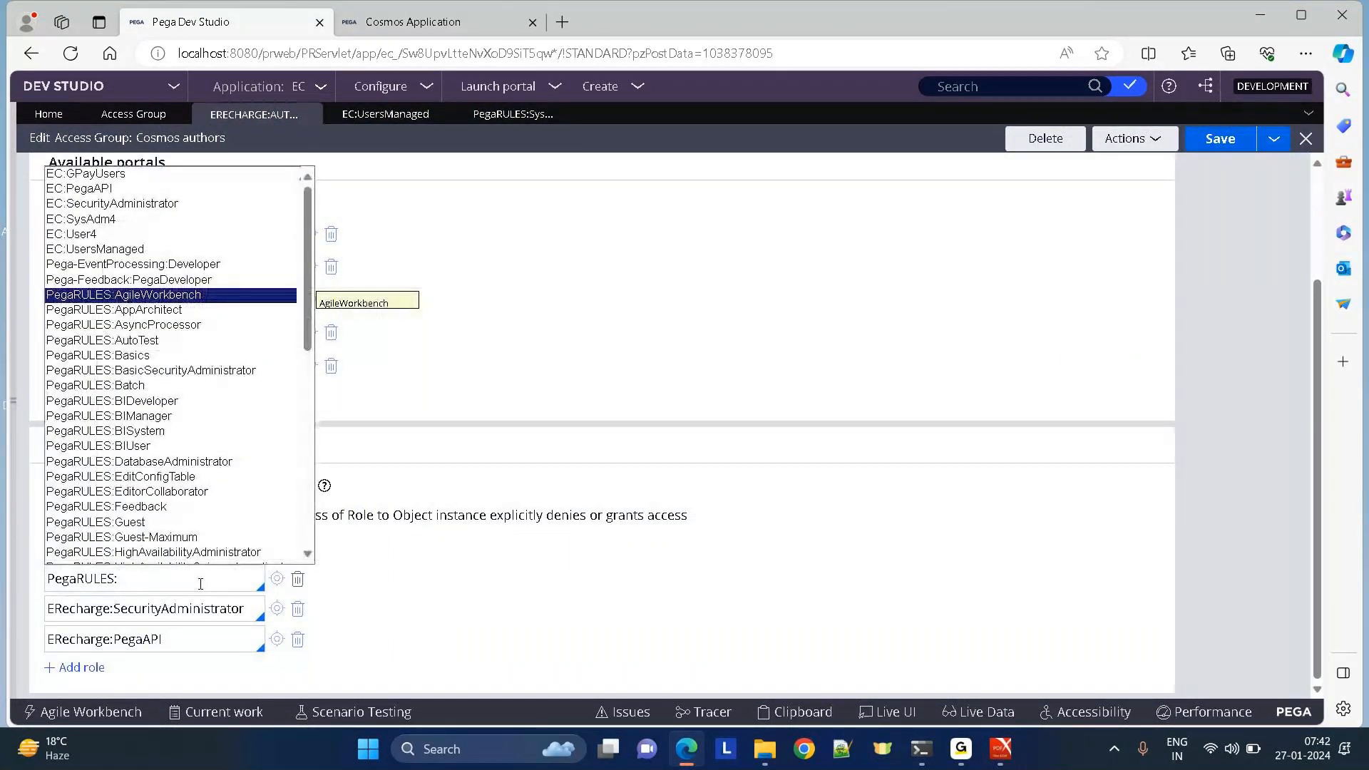
{"action": "key", "text": "Down"}
{"action": "key", "text": "Down"}
{"action": "key", "text": "Down"}
{"action": "key", "text": "Return"}
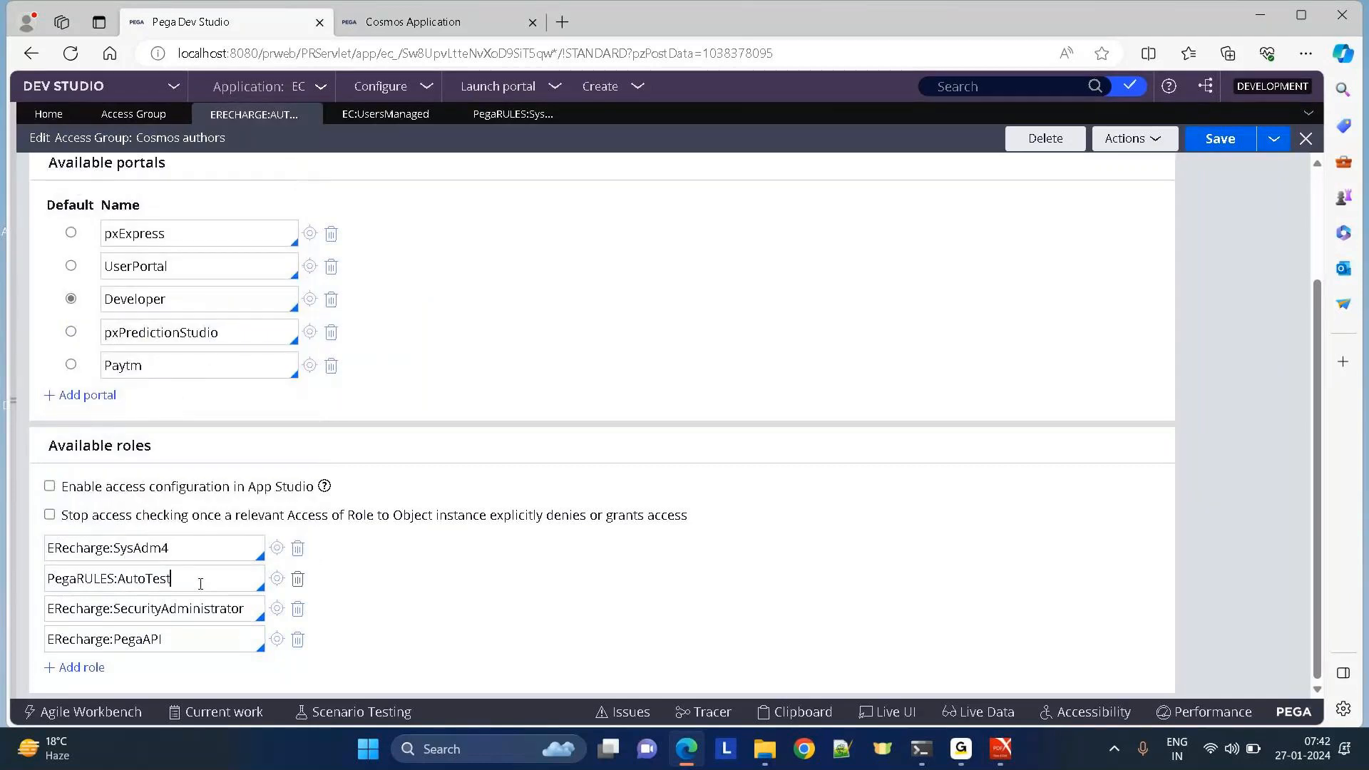
{"action": "left_click", "coordinate": [278, 579]}
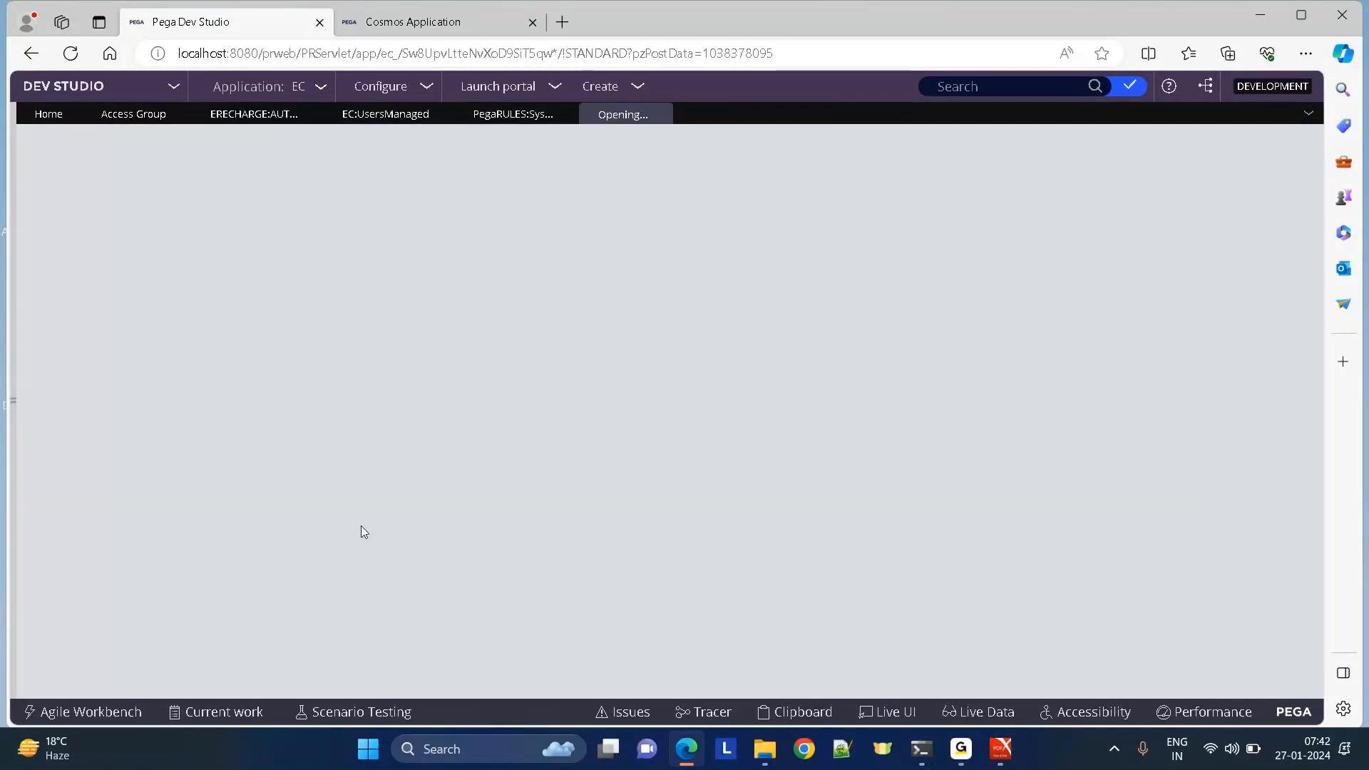
Check which rules reference the PegaRULES:AutoTest role, then close the references panel.
{"action": "left_click", "coordinate": [1139, 150]}
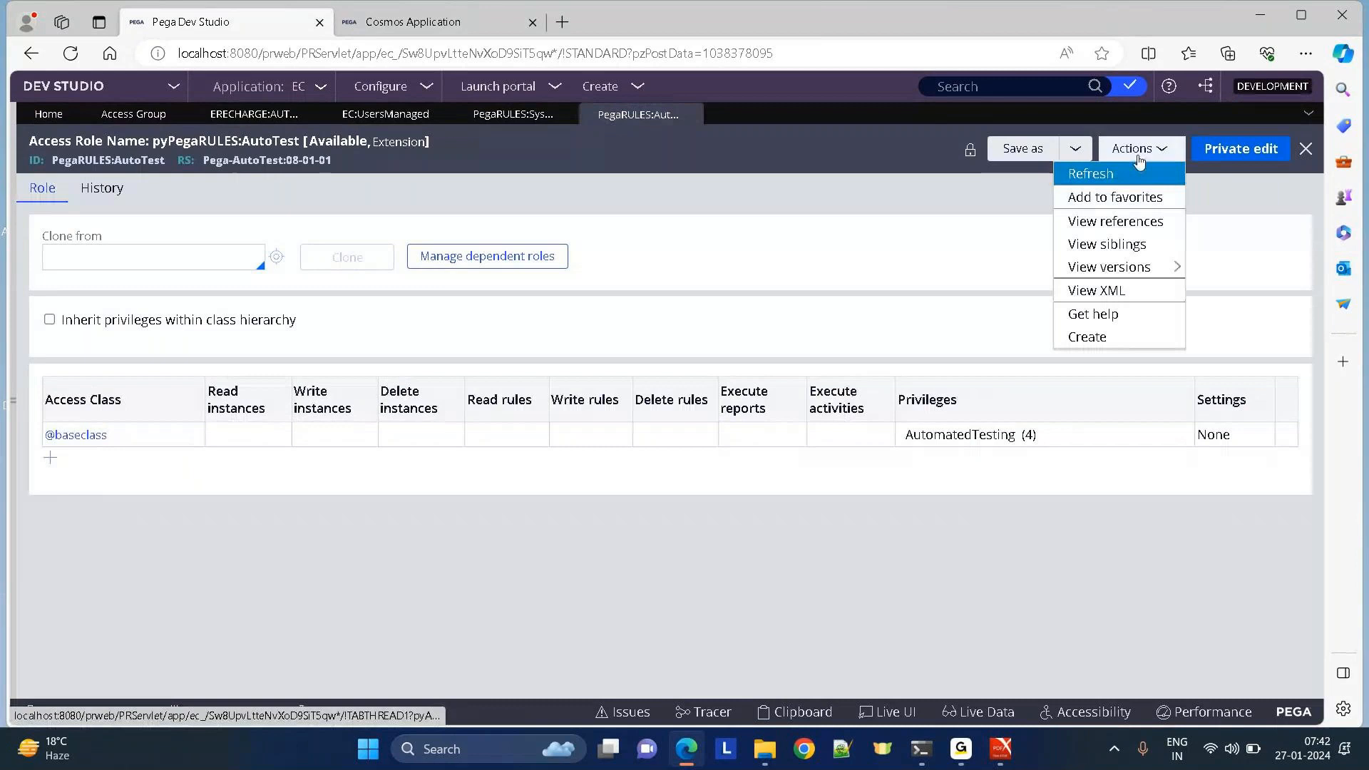
{"action": "left_click", "coordinate": [1116, 221]}
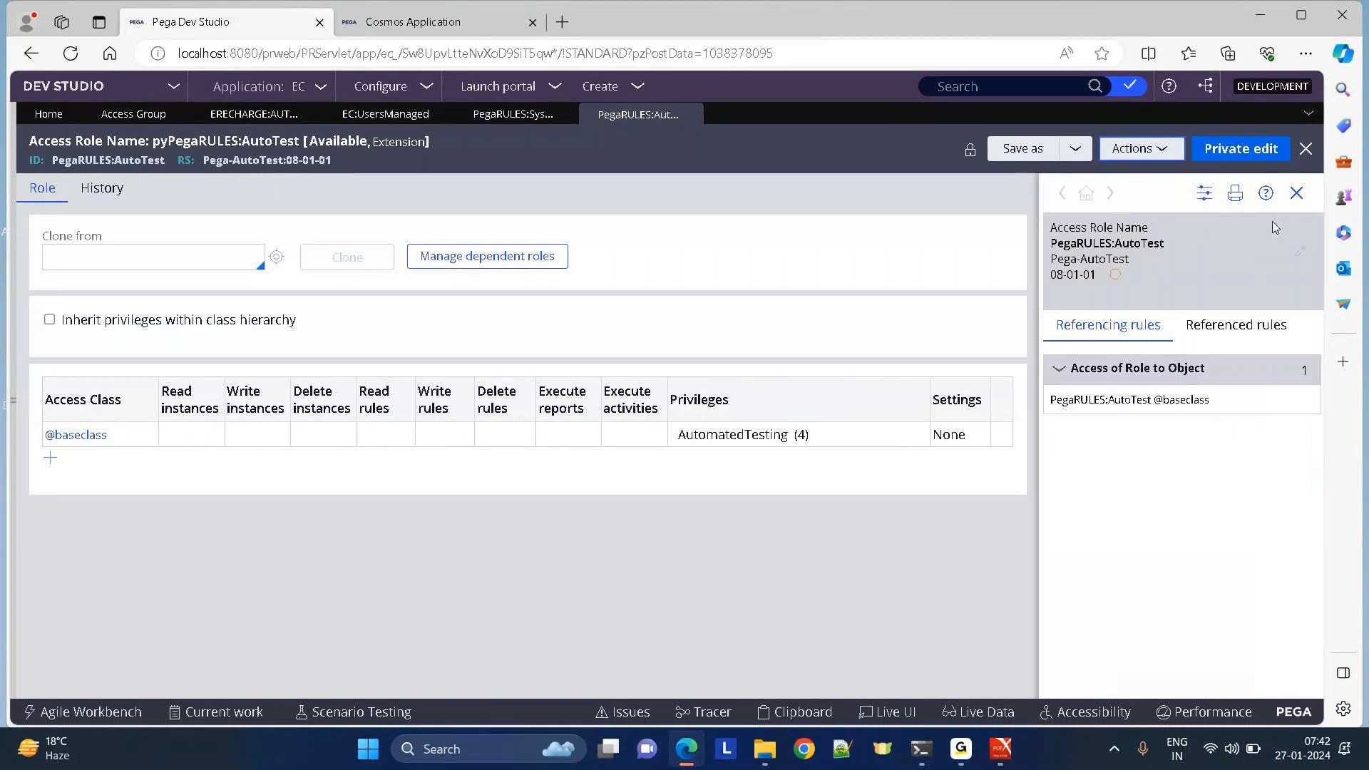
{"action": "left_click", "coordinate": [1296, 193]}
{"action": "left_click", "coordinate": [509, 113]}
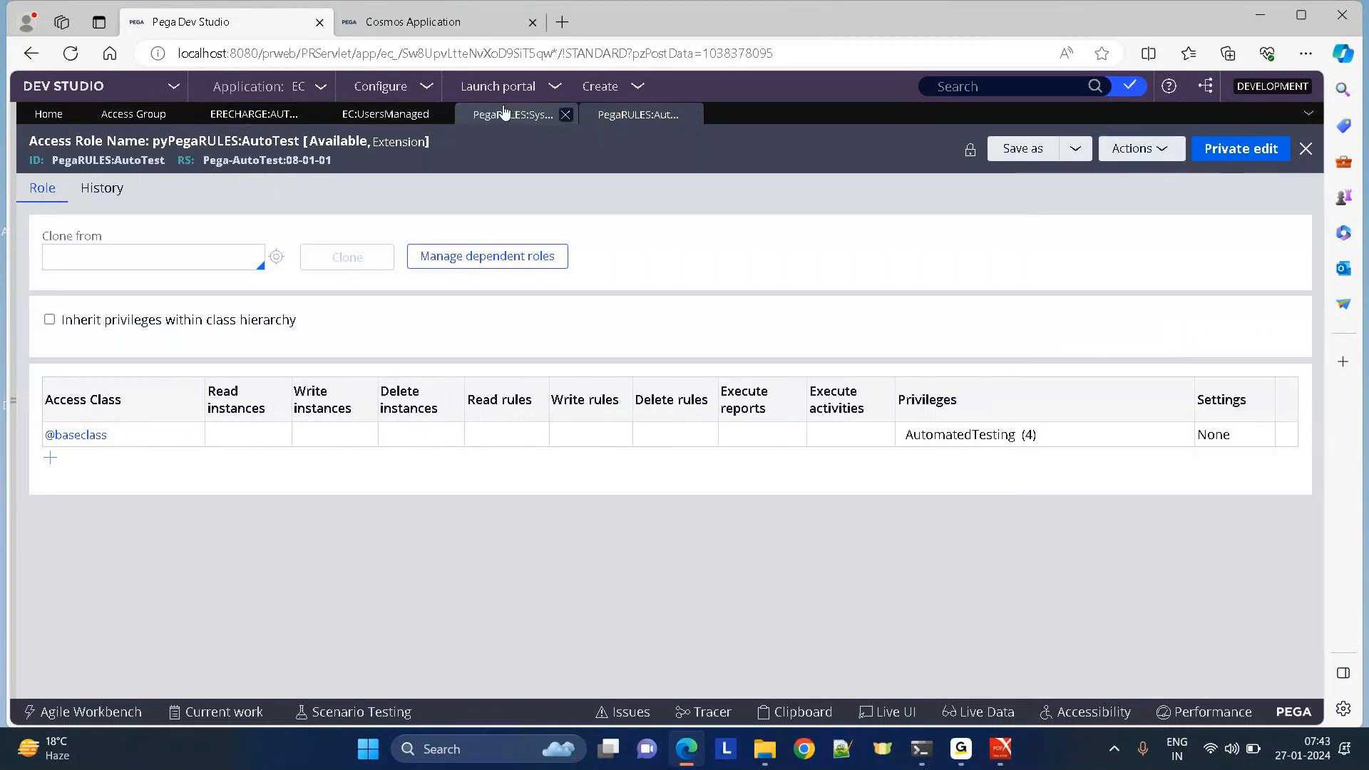
Back in Cosmos authors, trim the AutoTest role entry down to 'PegaRULES:'.
{"action": "left_click", "coordinate": [254, 114]}
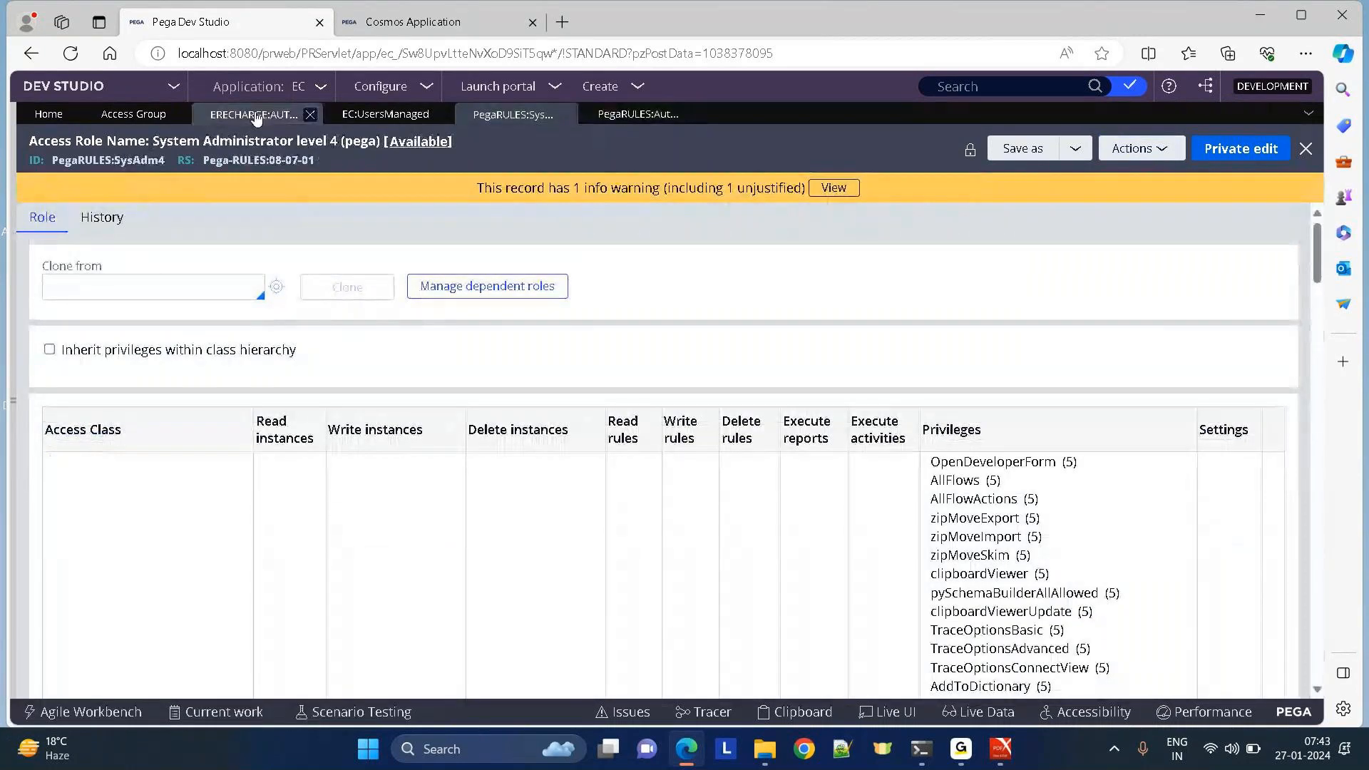
{"action": "left_click", "coordinate": [194, 587]}
{"action": "key", "text": "BackSpace"}
{"action": "key", "text": "BackSpace"}
{"action": "key", "text": "BackSpace"}
{"action": "key", "text": "BackSpace"}
{"action": "key", "text": "BackSpace"}
{"action": "key", "text": "BackSpace"}
{"action": "key", "text": "BackSpace"}
{"action": "key", "text": "BackSpace"}
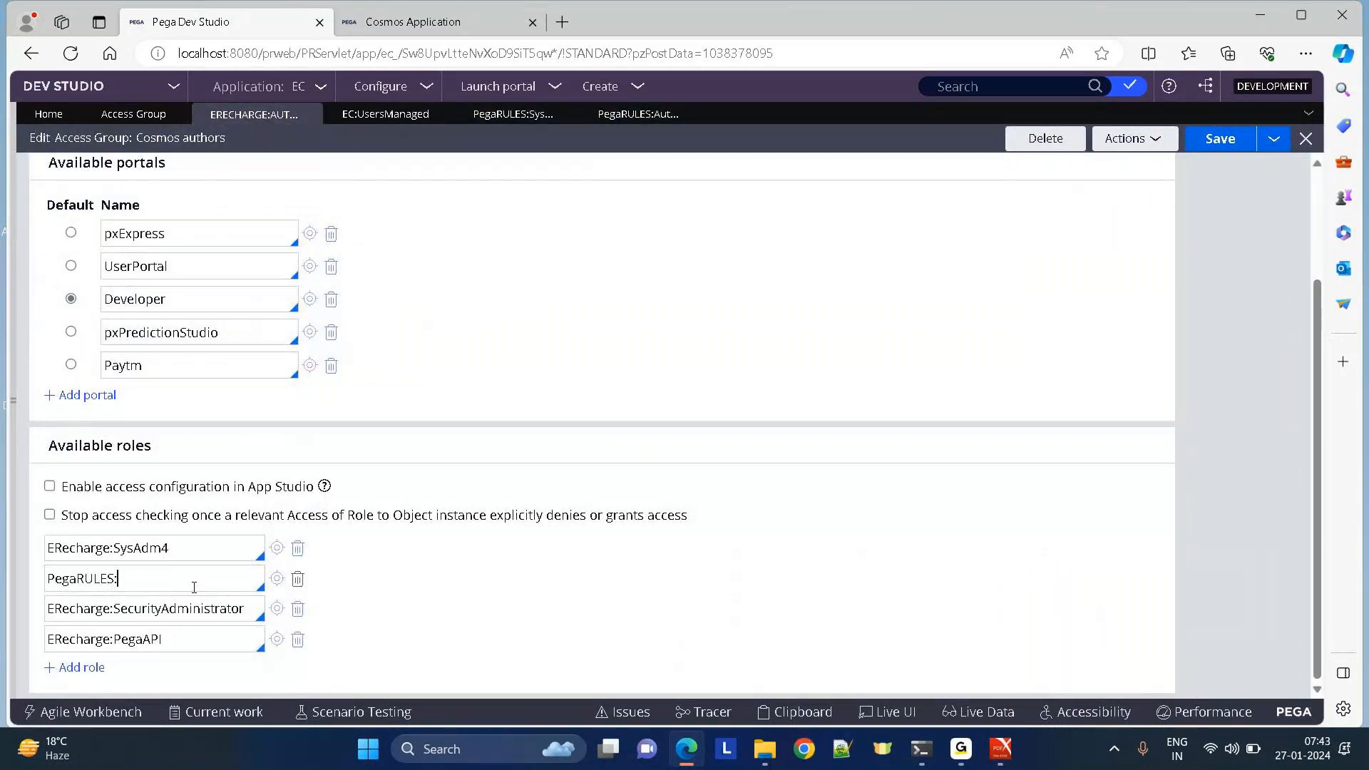
{"action": "key", "text": "Down"}
{"action": "key", "text": "Down"}
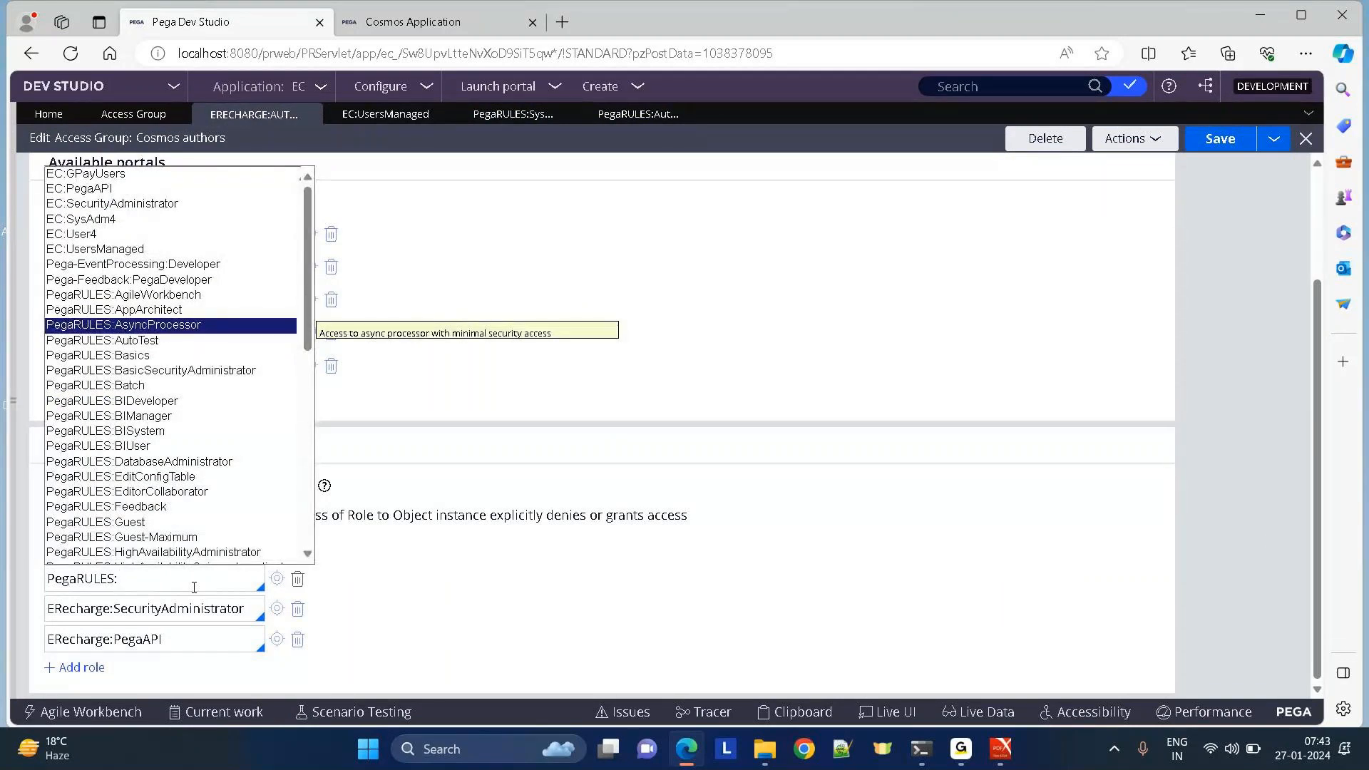
{"action": "left_click", "coordinate": [970, 91]}
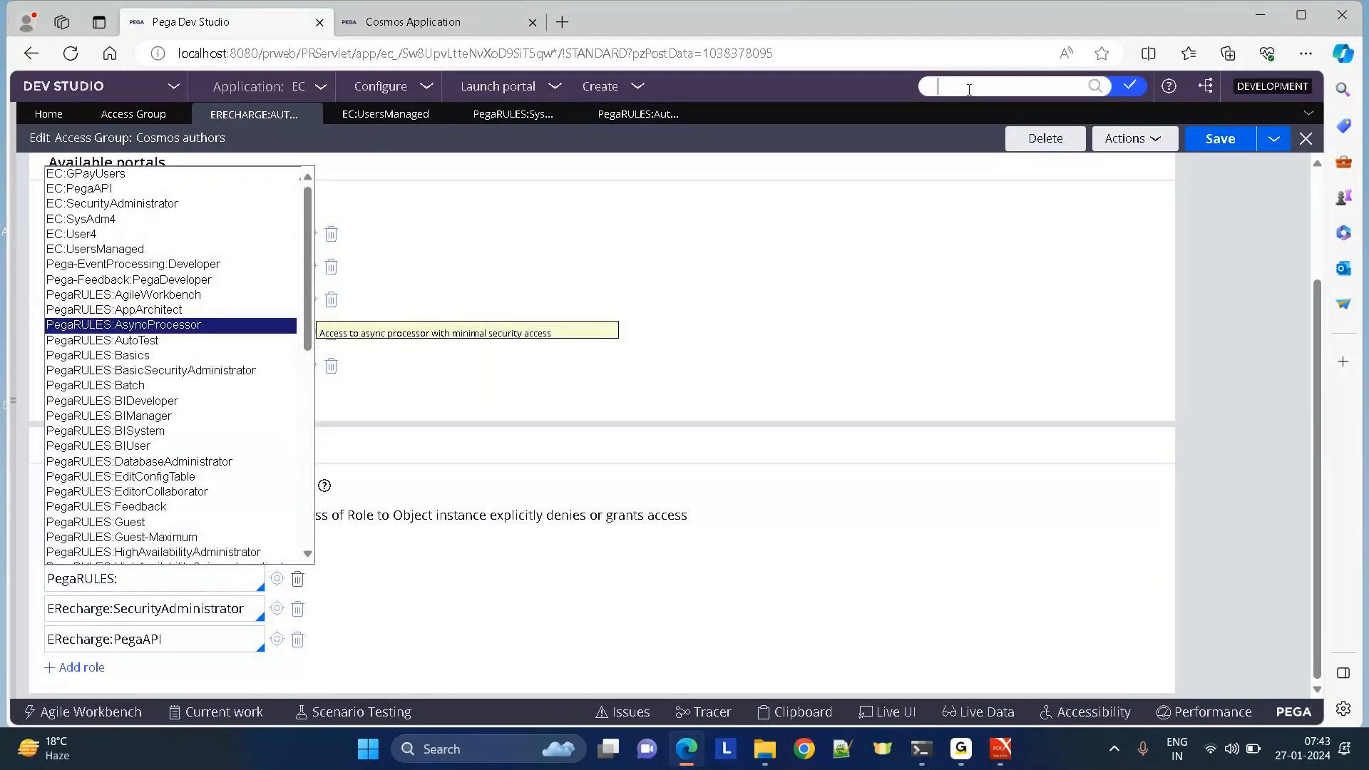
Search the records for 'hasrole' to find the HasRolesForPreviousScore when rule.
{"action": "left_click", "coordinate": [12, 406]}
{"action": "type", "text": "has"}
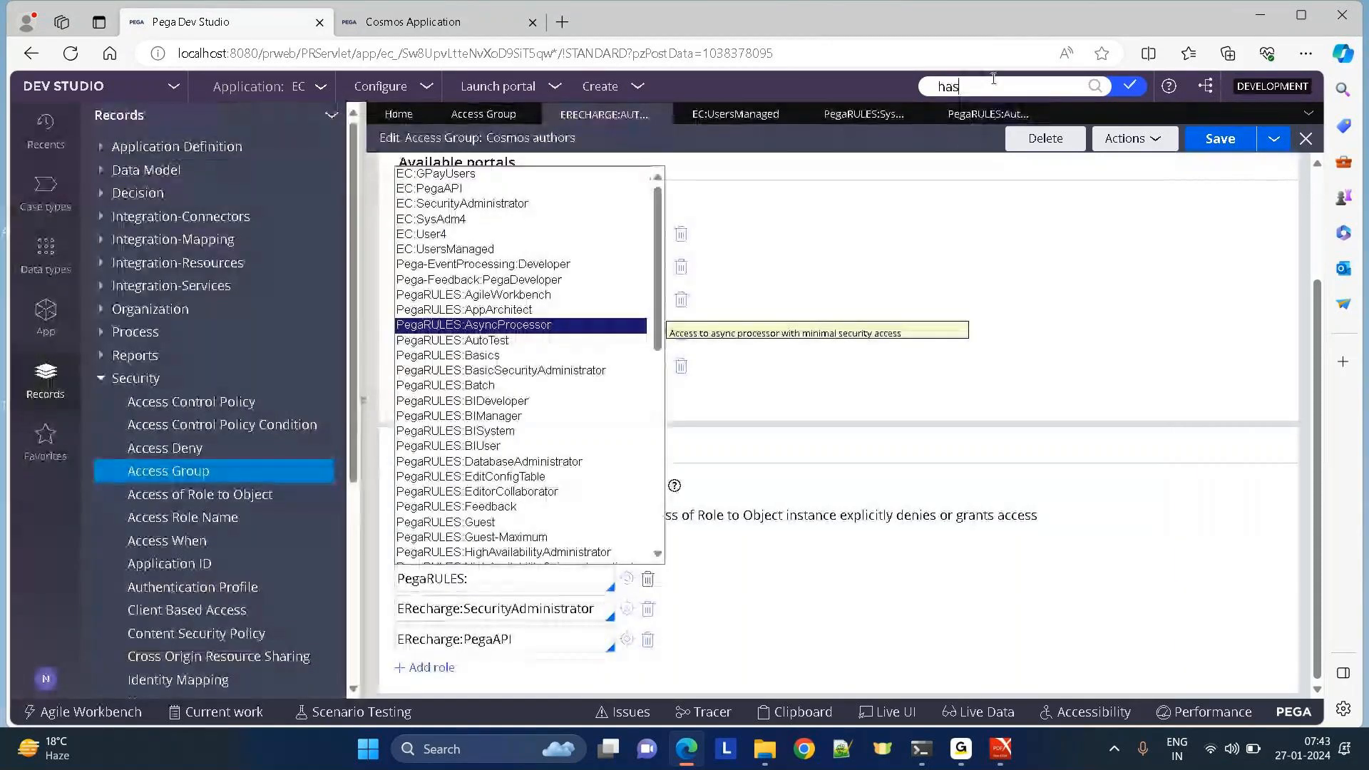
{"action": "type", "text": "role4"}
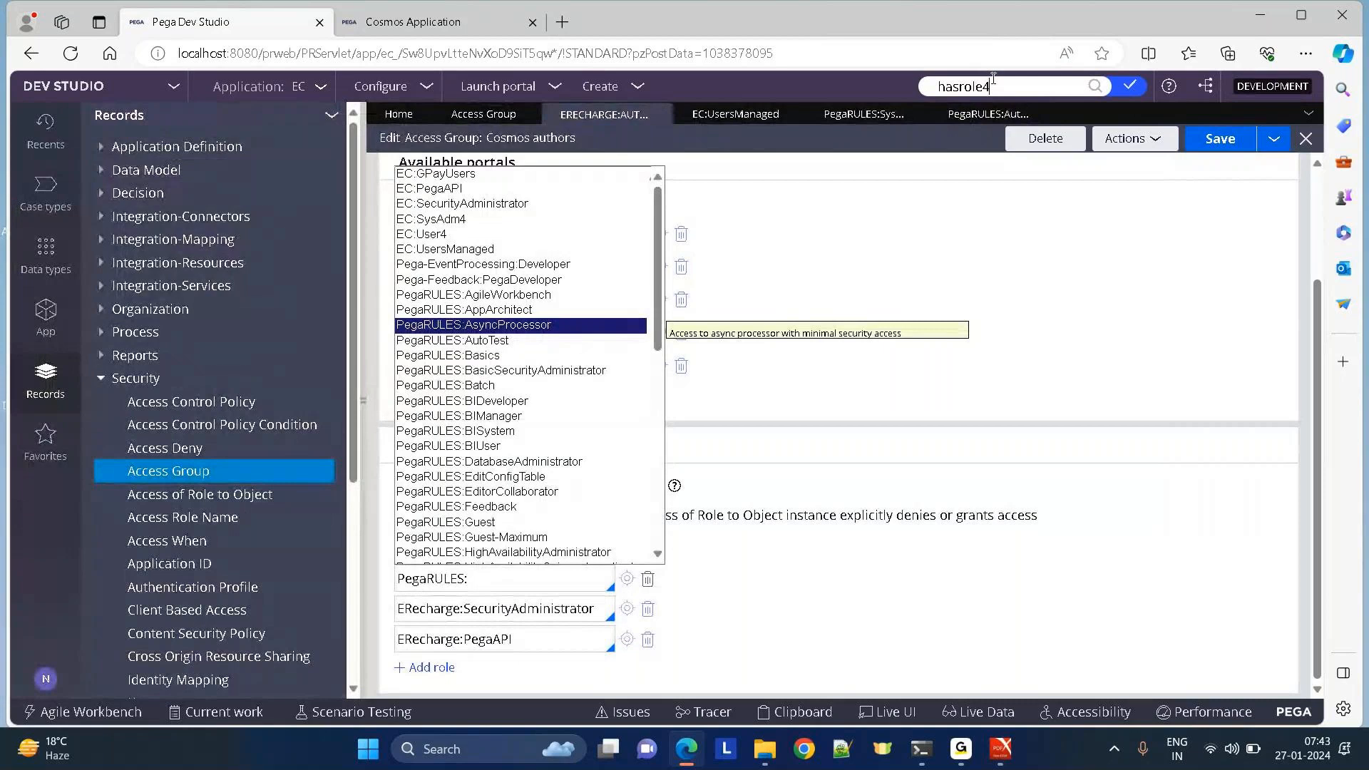
{"action": "key", "text": "BackSpace"}
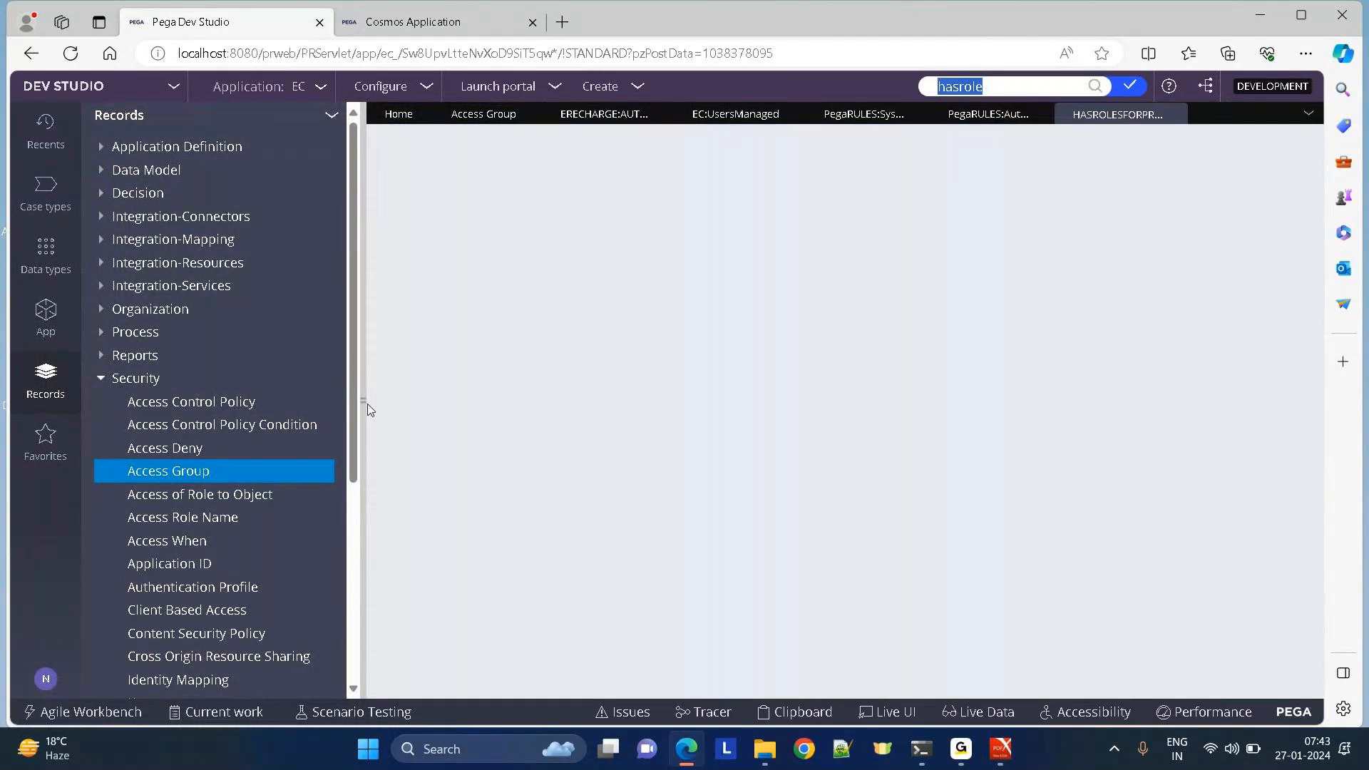
Copy PREVIOUS_SCORE from condition A and search the rules for it.
{"action": "left_click", "coordinate": [364, 402]}
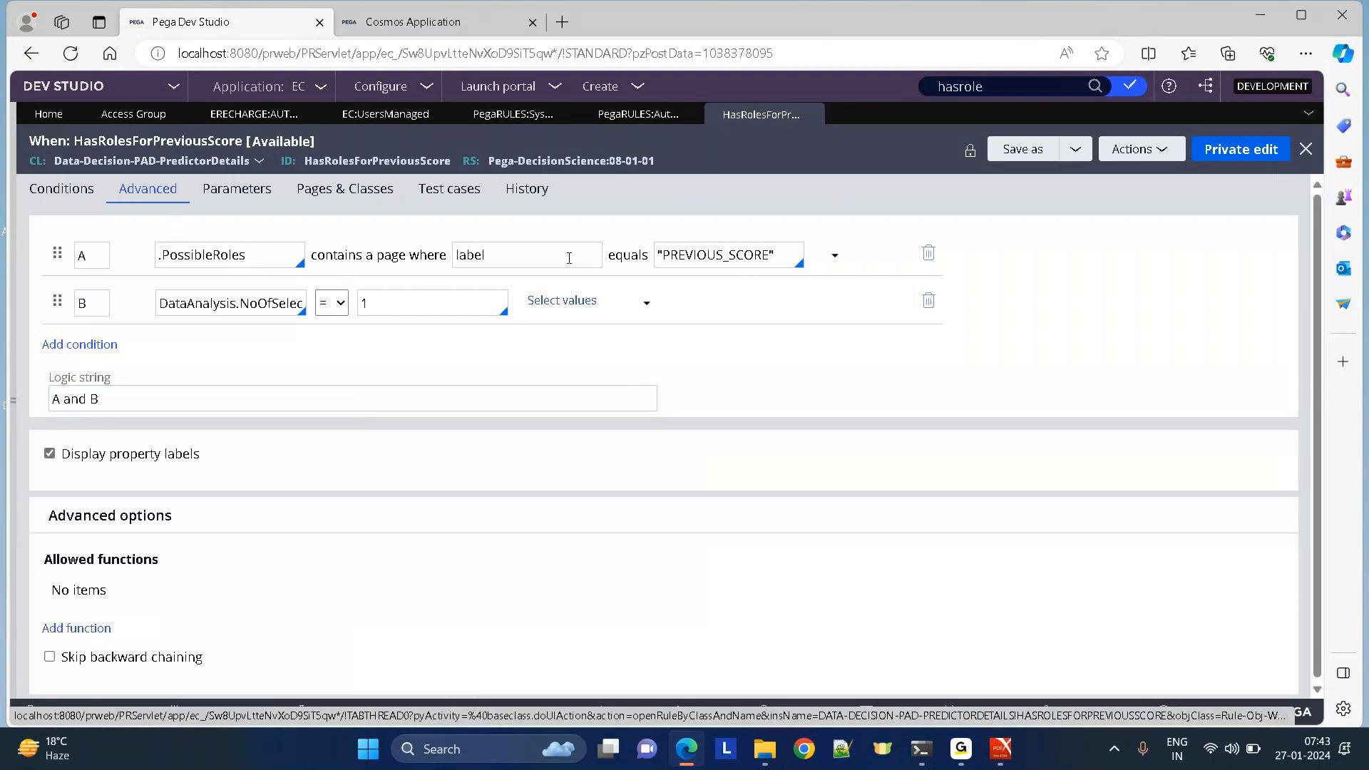
{"action": "left_click", "coordinate": [244, 301]}
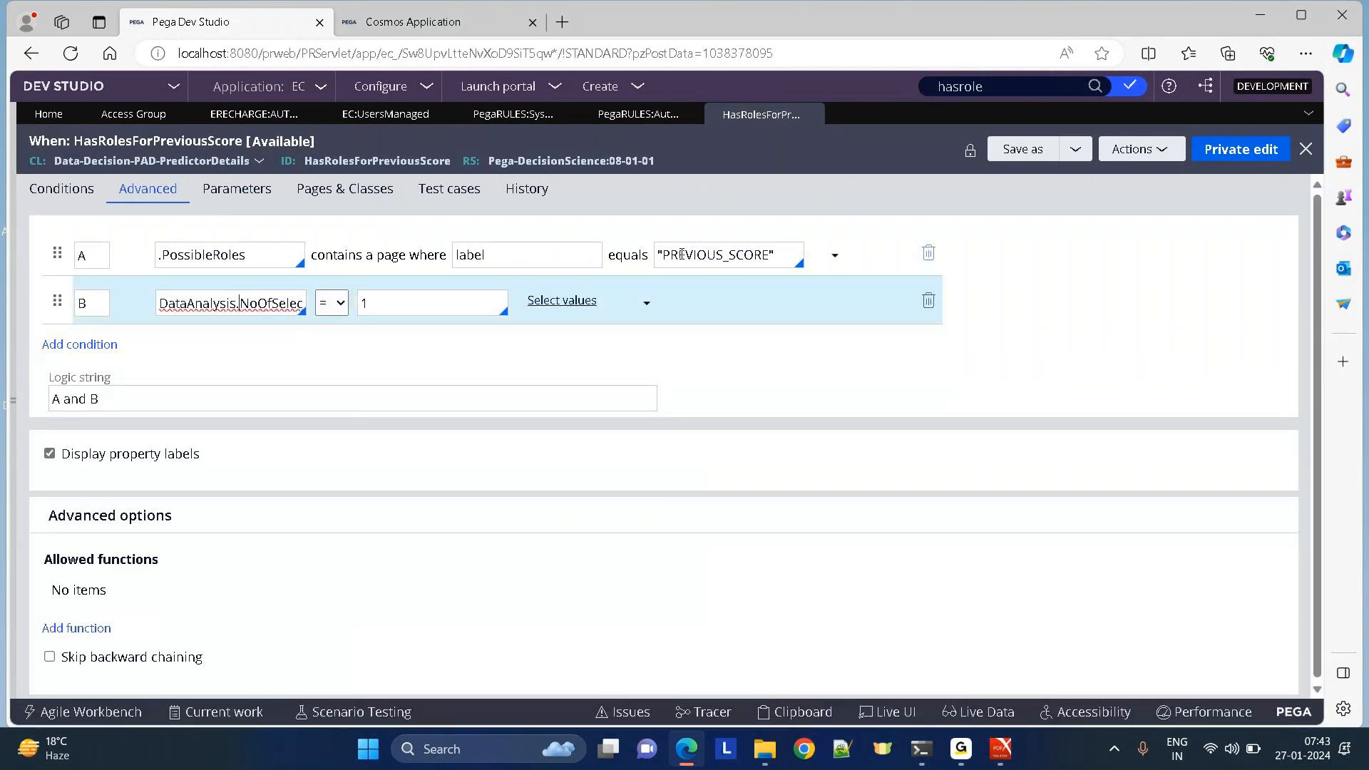
{"action": "left_click_drag", "start_coordinate": [664, 255], "coordinate": [771, 254]}
{"action": "key", "text": "ctrl+c"}
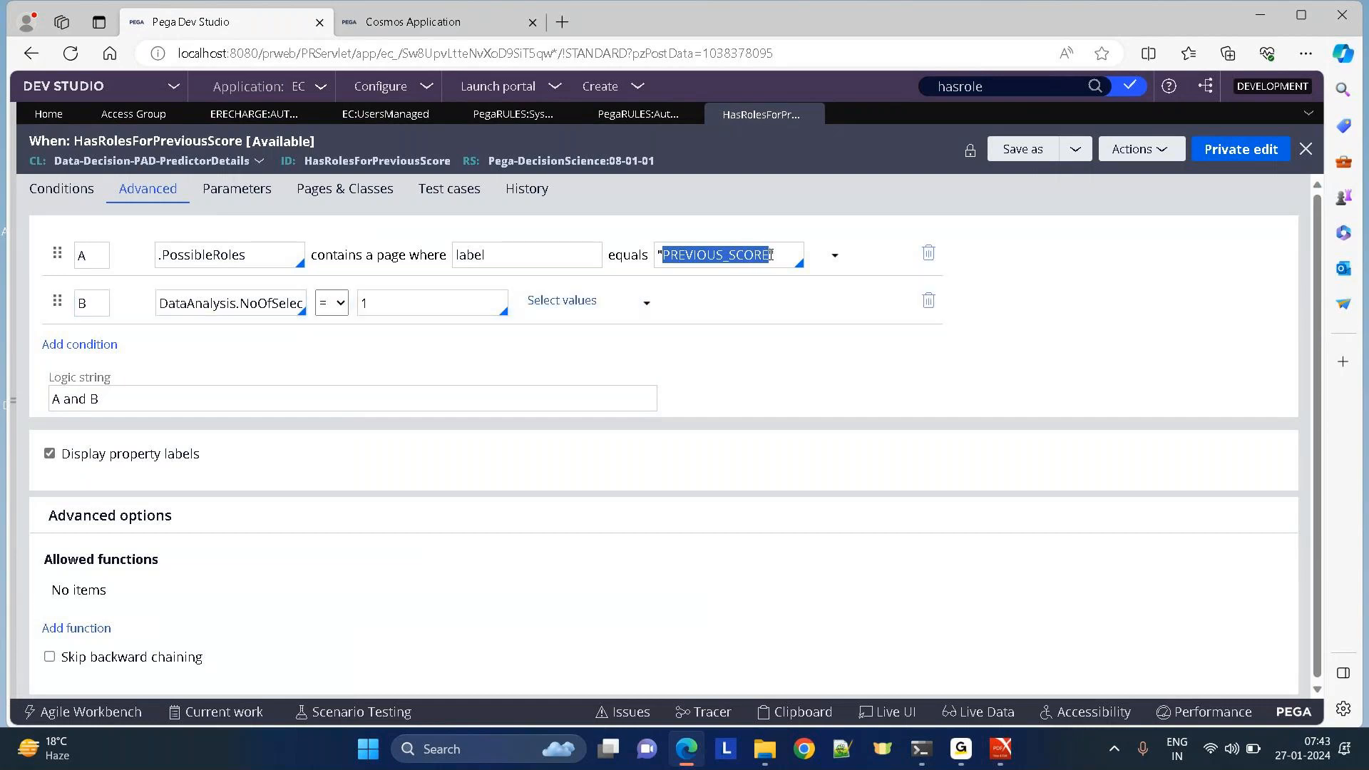
{"action": "left_click", "coordinate": [964, 92]}
{"action": "key", "text": "ctrl+a"}
{"action": "key", "text": "ctrl+v"}
{"action": "key", "text": "Return"}
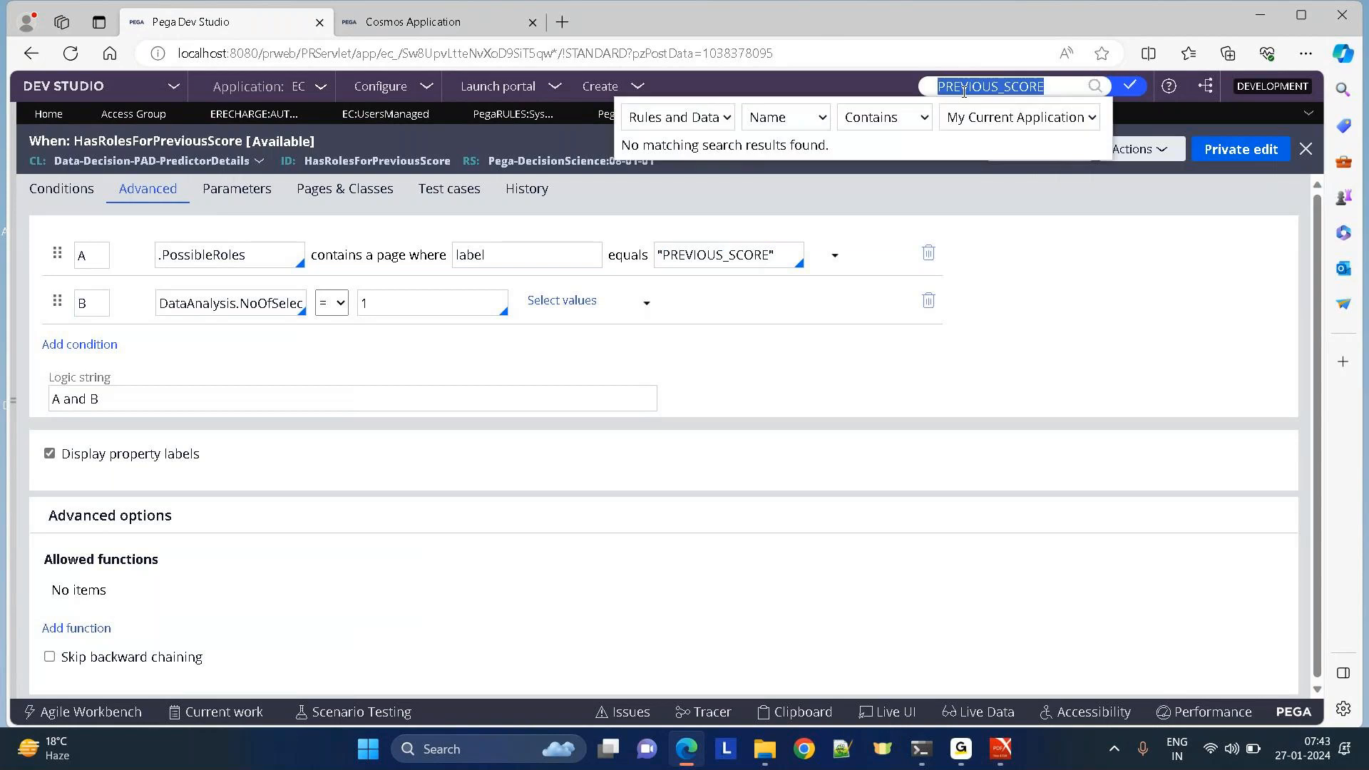
{"action": "left_click", "coordinate": [783, 117]}
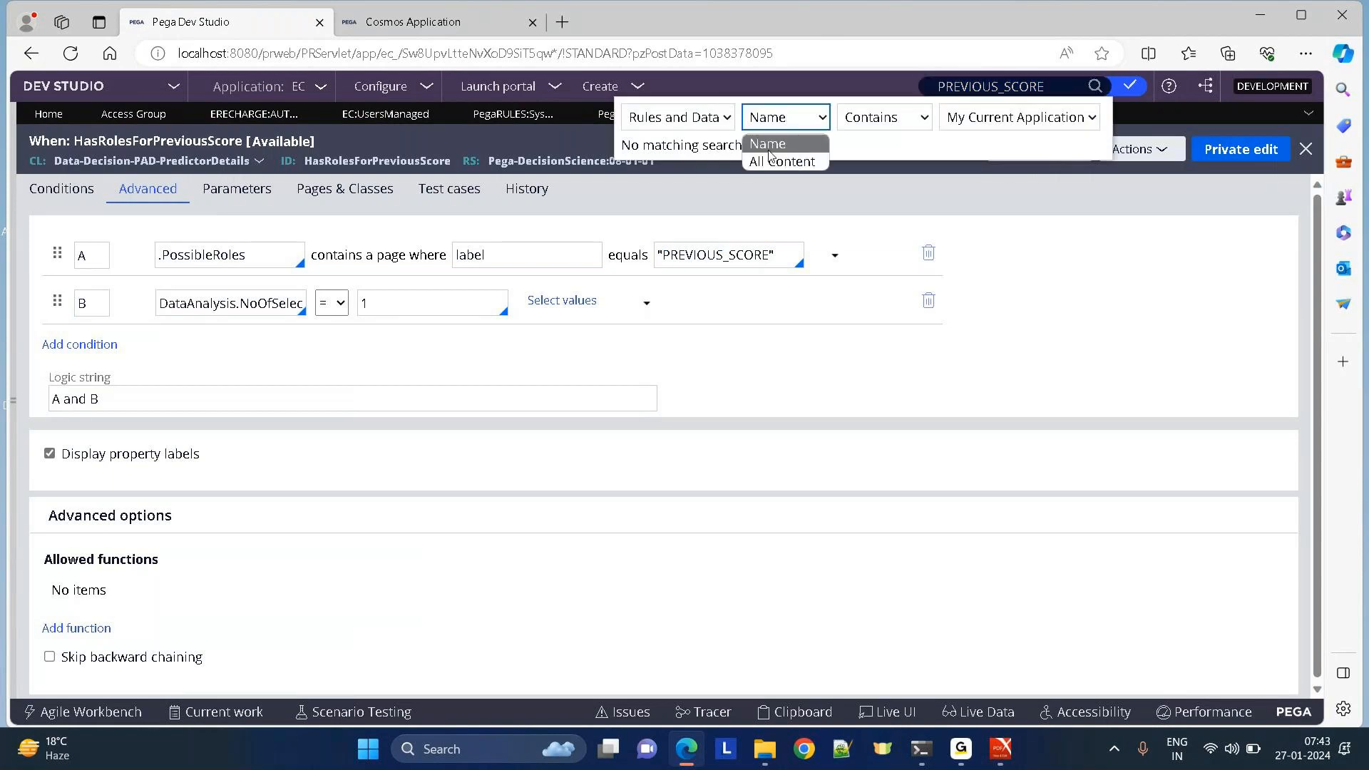
{"action": "left_click", "coordinate": [772, 161]}
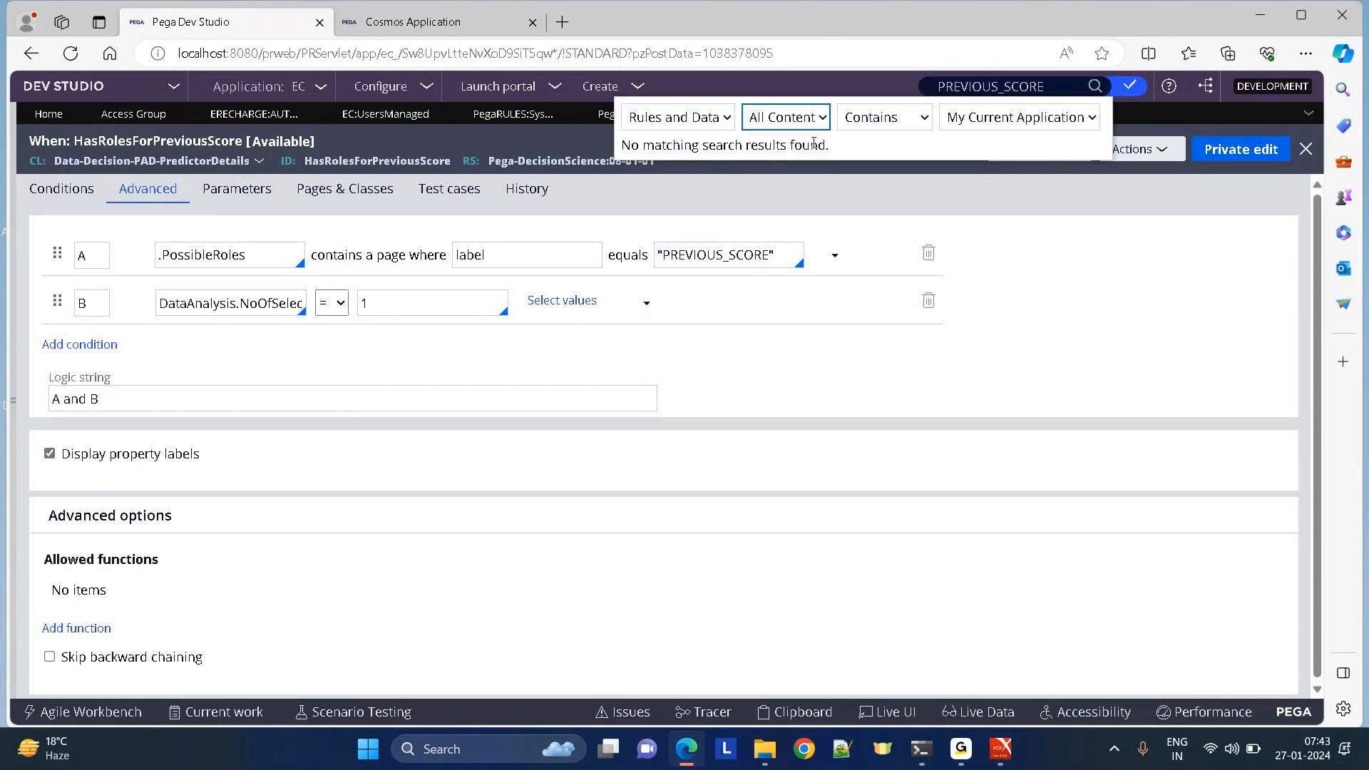
{"action": "left_click", "coordinate": [902, 129]}
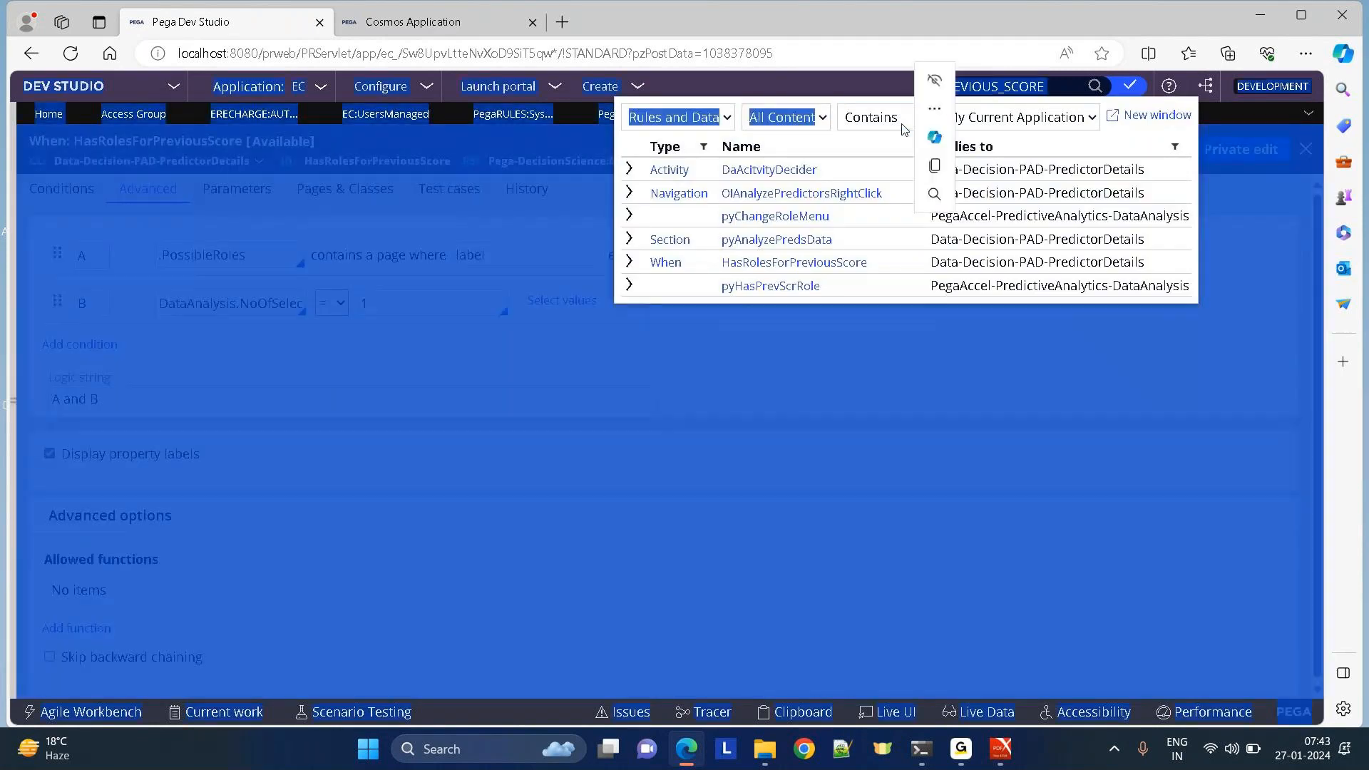
{"action": "left_click", "coordinate": [809, 349]}
{"action": "key", "text": "BackSpace"}
{"action": "type", "text": "role"}
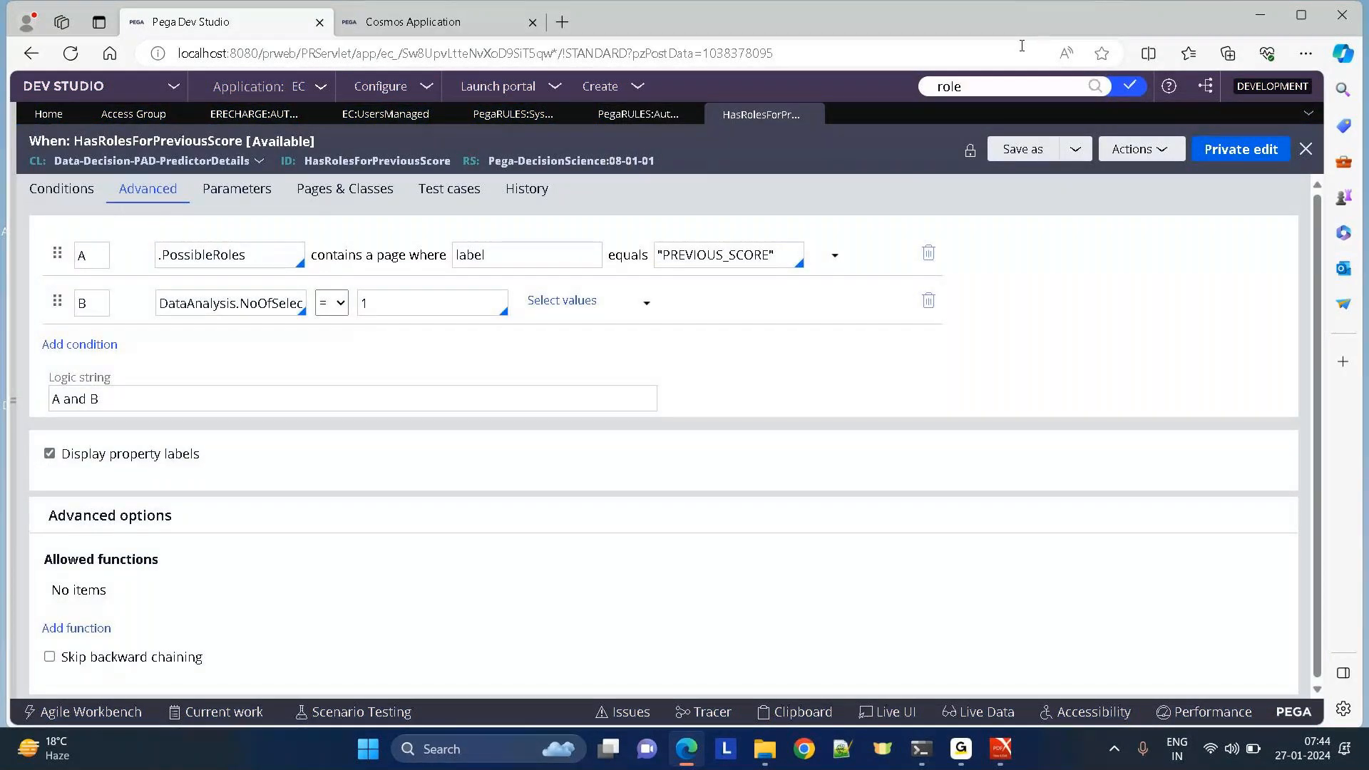
{"action": "key", "text": "Return"}
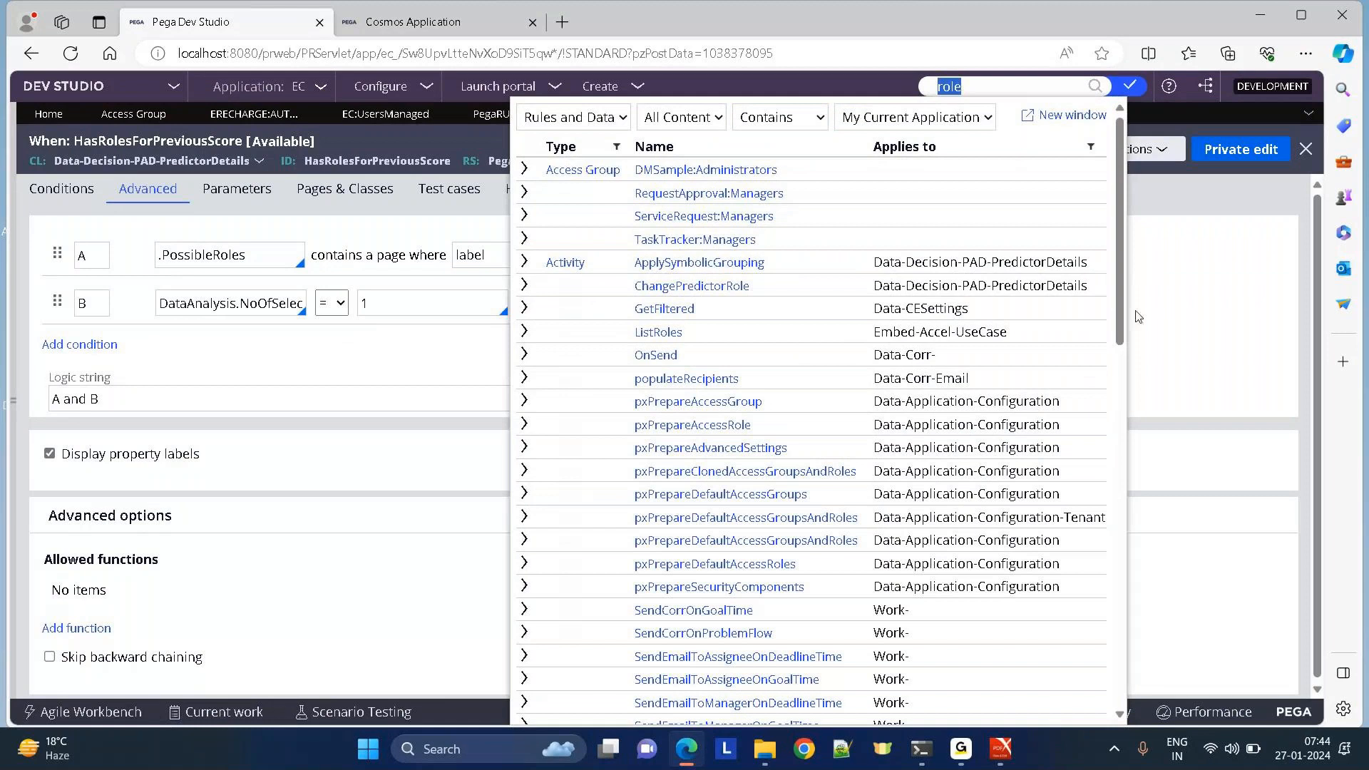
{"action": "left_click_drag", "start_coordinate": [1121, 325], "coordinate": [1132, 528]}
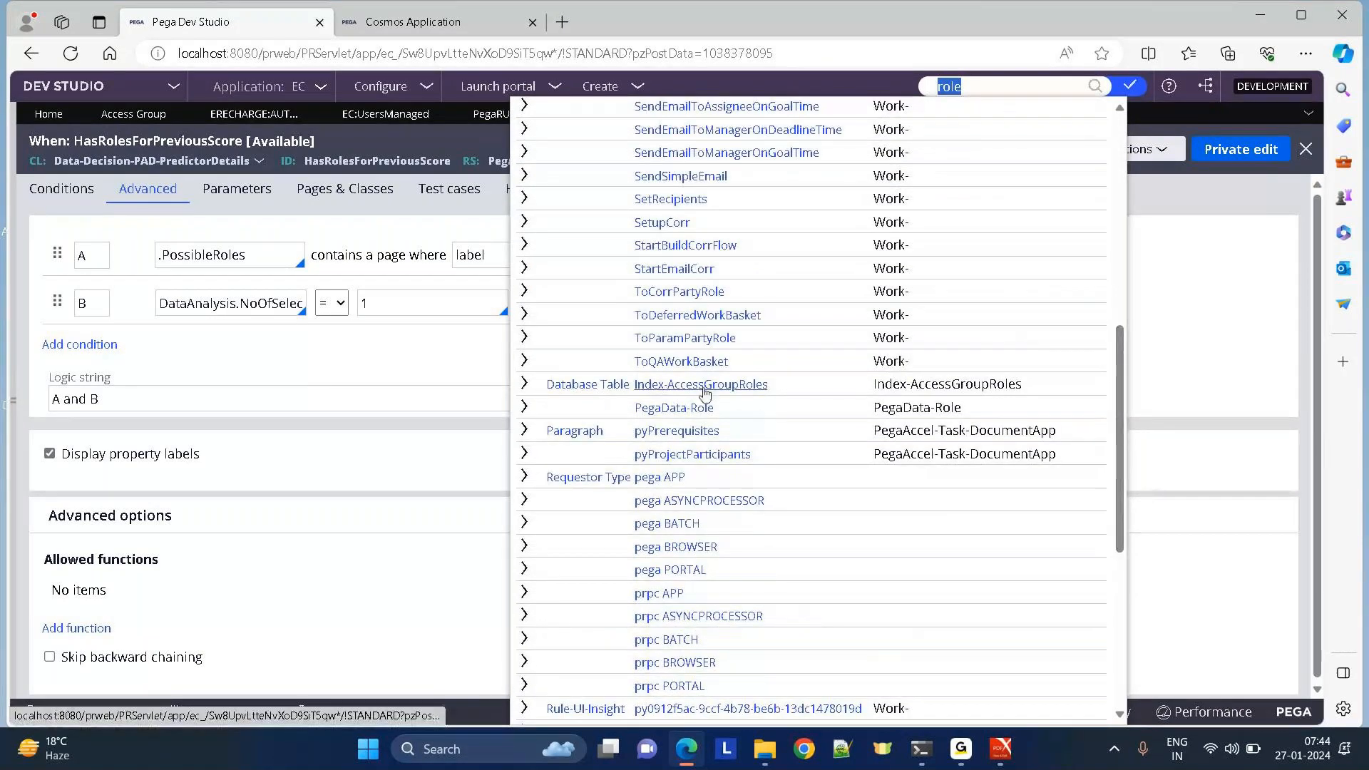
{"action": "left_click", "coordinate": [653, 420]}
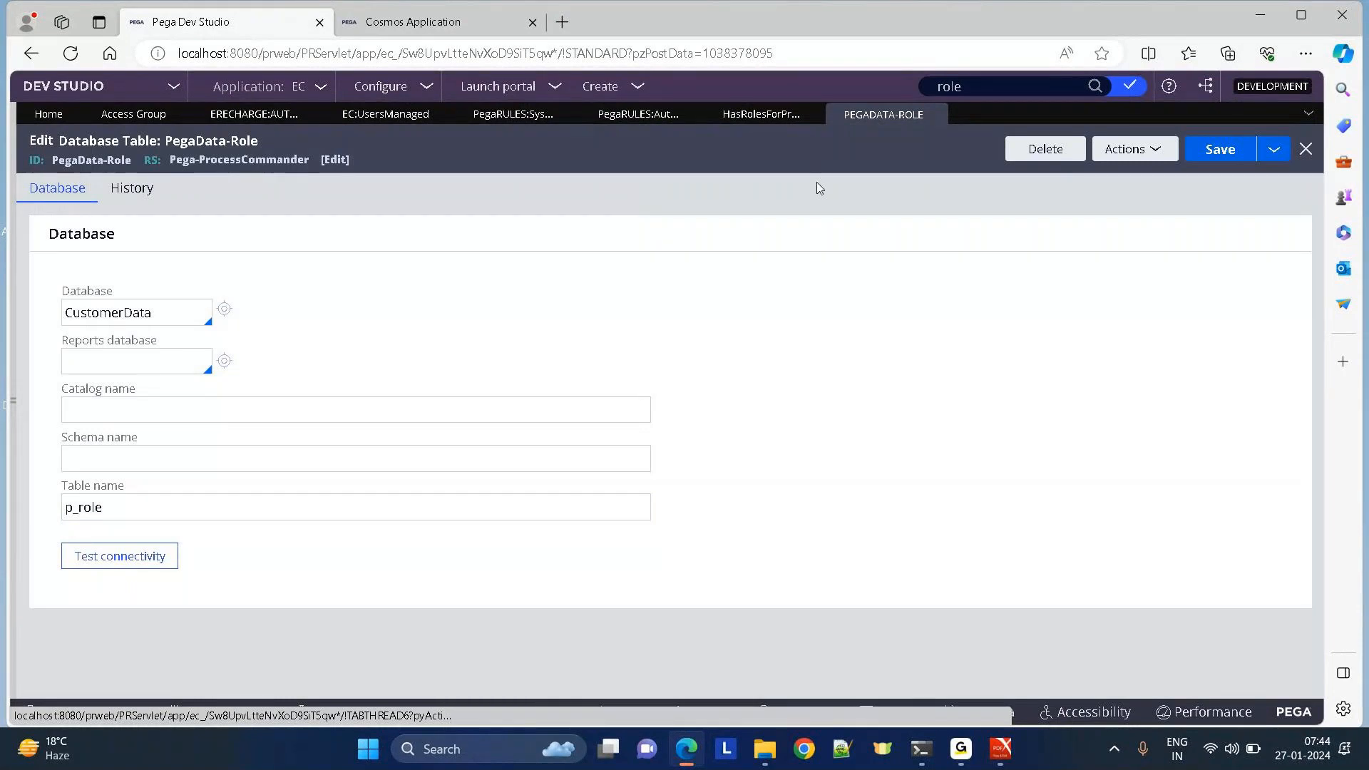
{"action": "left_click", "coordinate": [934, 115]}
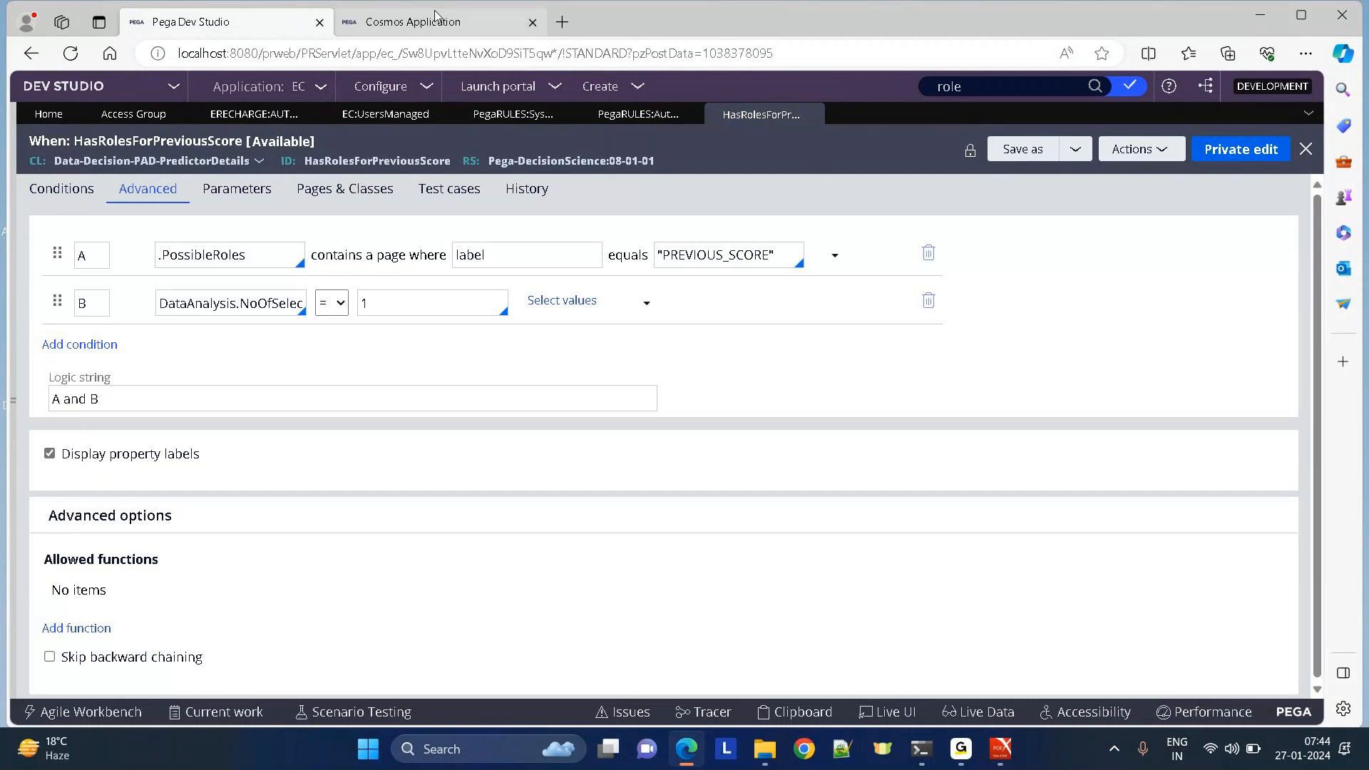
Compare the Cosmos Application with the HasRolesForPreviousScore when rule, ending back in Dev Studio.
{"action": "left_click", "coordinate": [405, 23]}
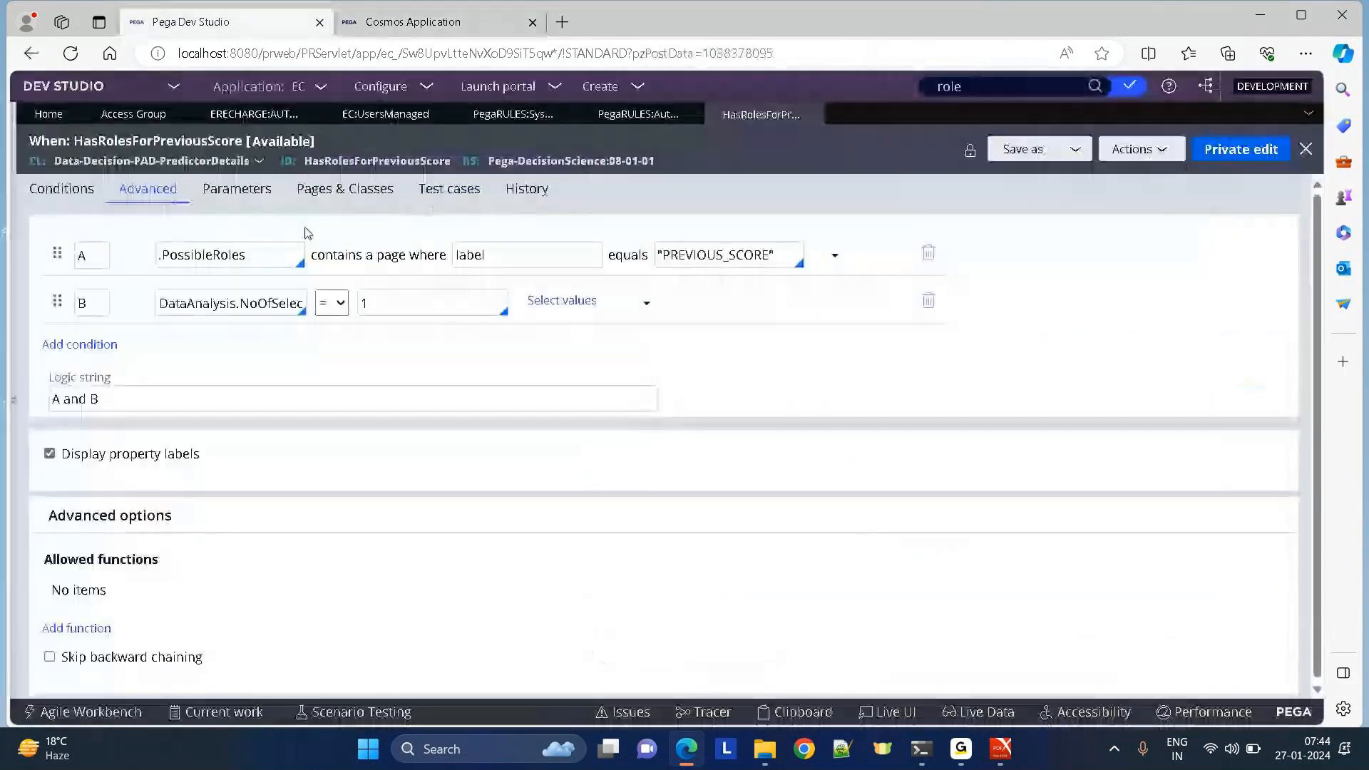
{"action": "left_click", "coordinate": [251, 27]}
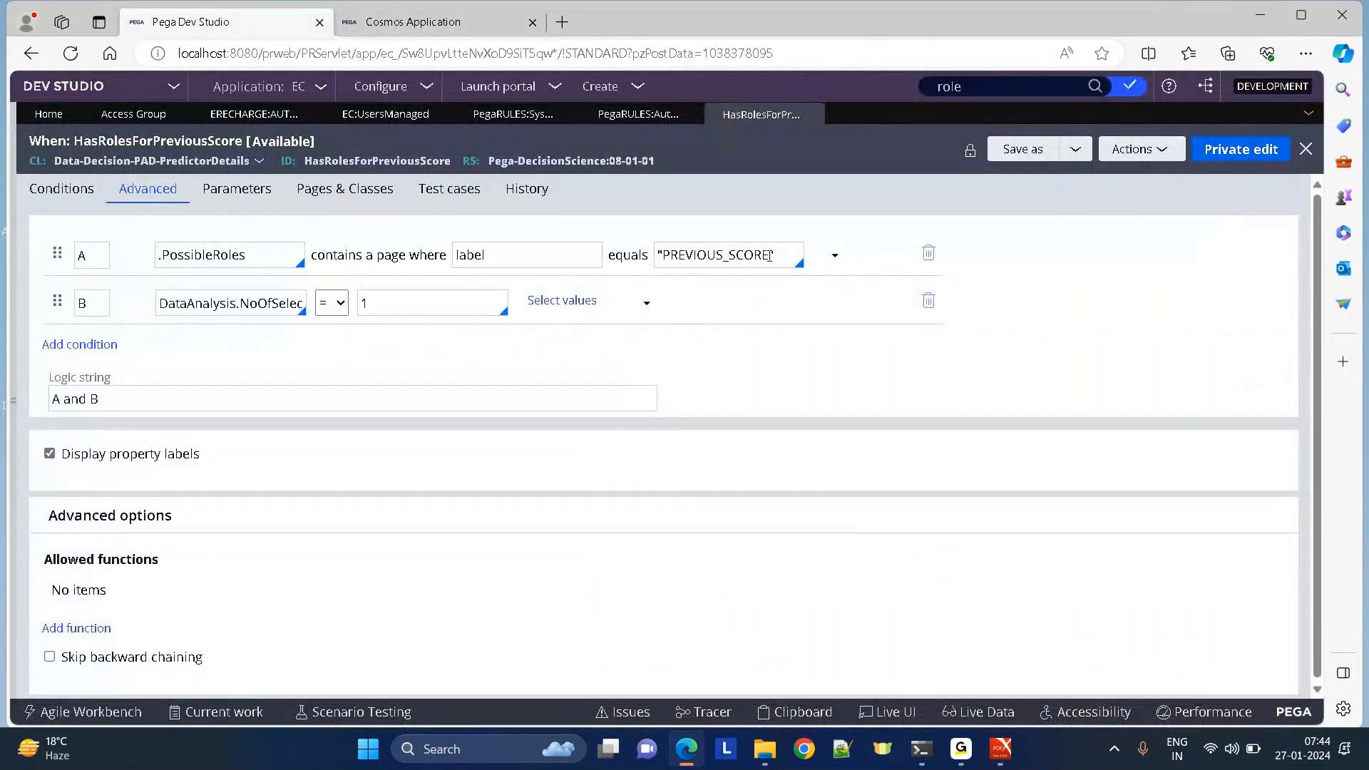
{"action": "left_click", "coordinate": [422, 22]}
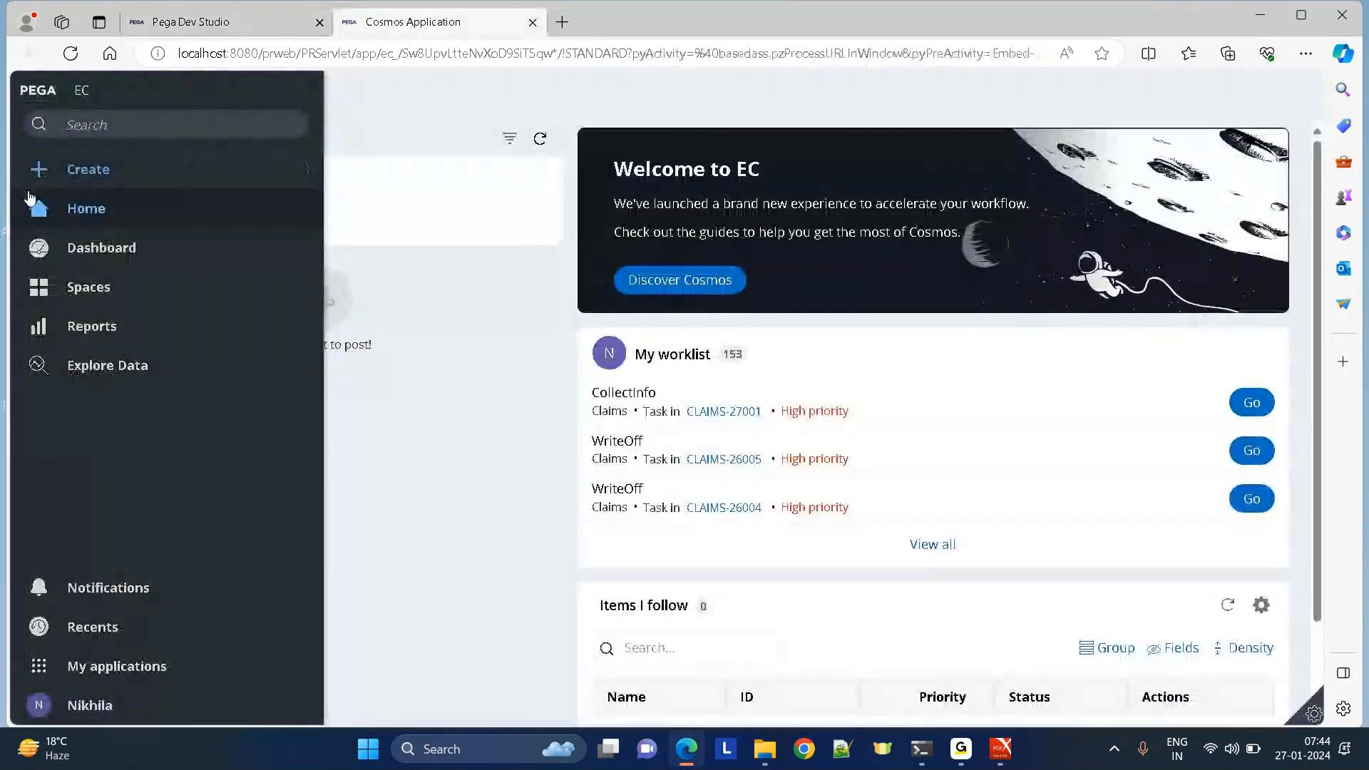
{"action": "left_click", "coordinate": [171, 32]}
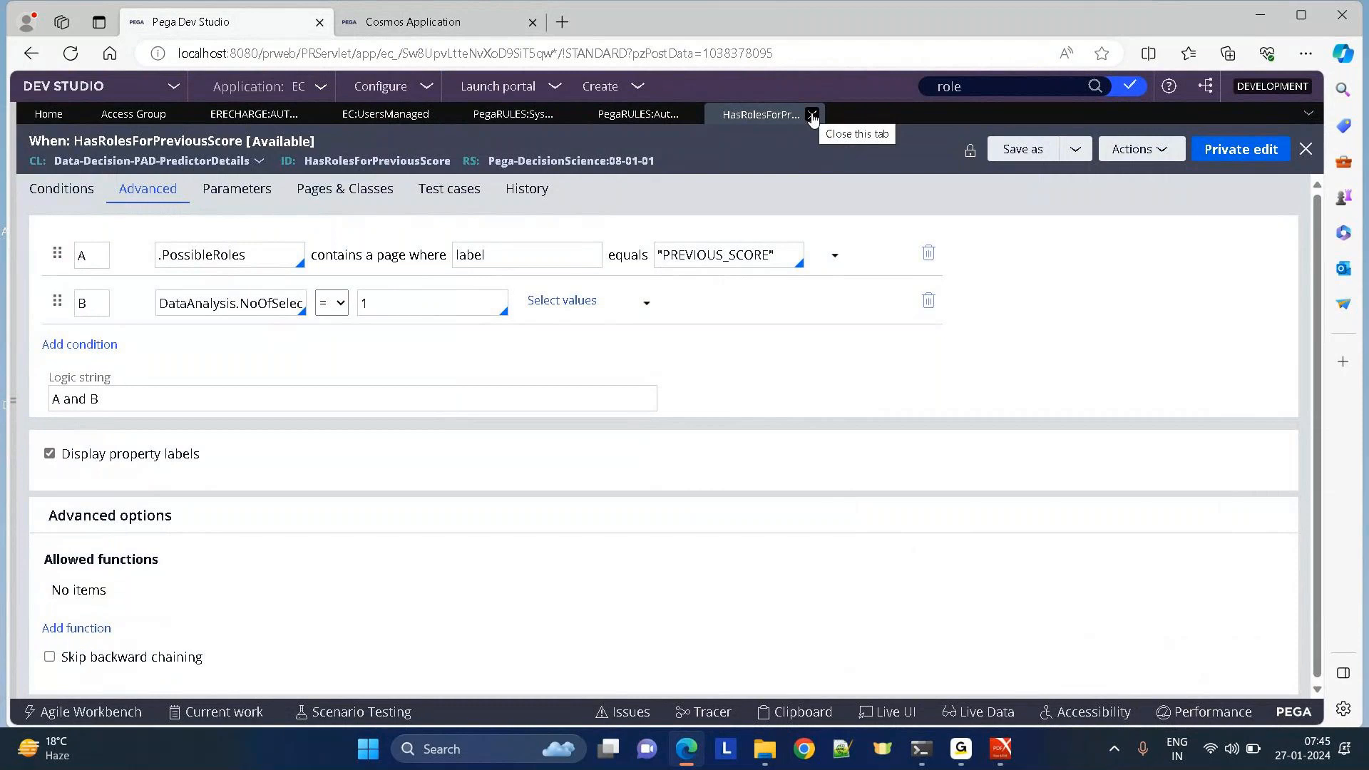
{"action": "left_click", "coordinate": [418, 23]}
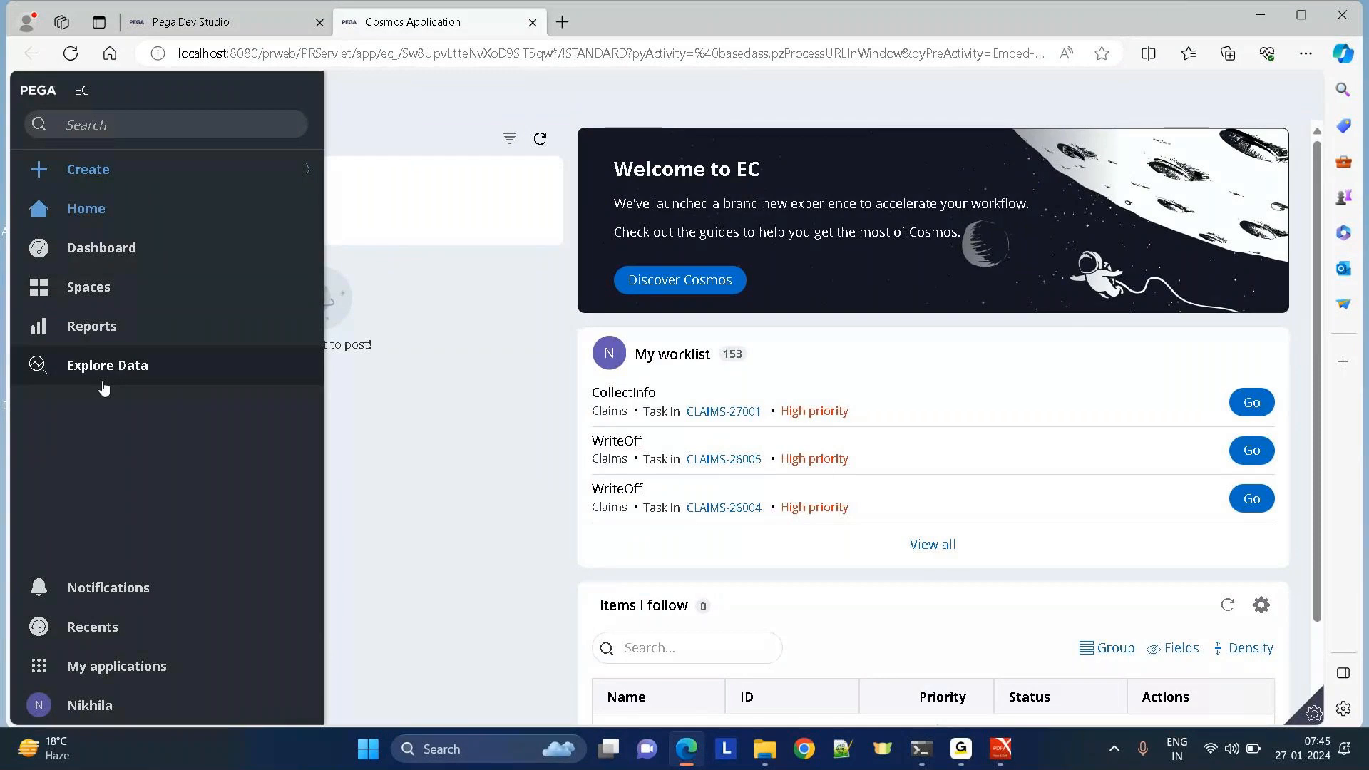
{"action": "left_click", "coordinate": [155, 23]}
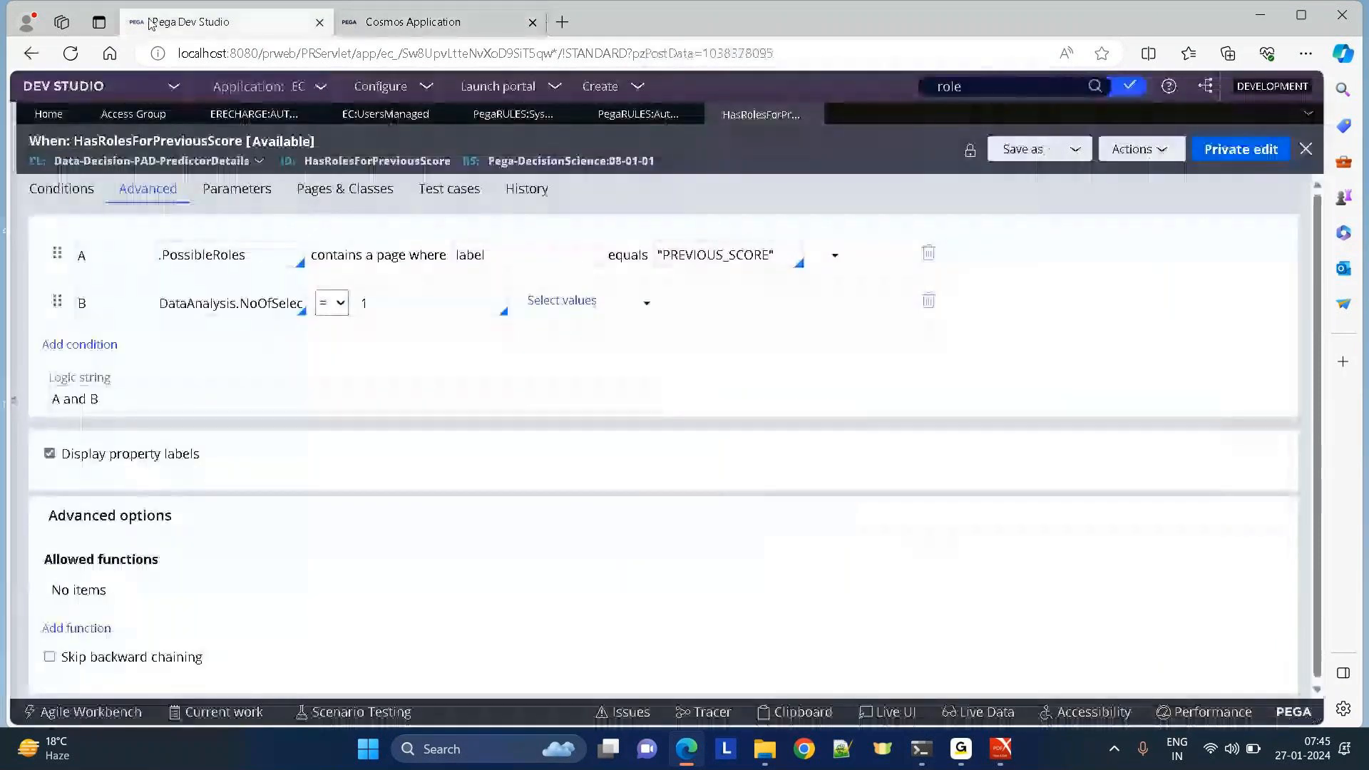
Close the HasRolesForPreviousScore rule, dismiss the role choices, and view the Cosmos EC home page.
{"action": "left_click", "coordinate": [811, 115]}
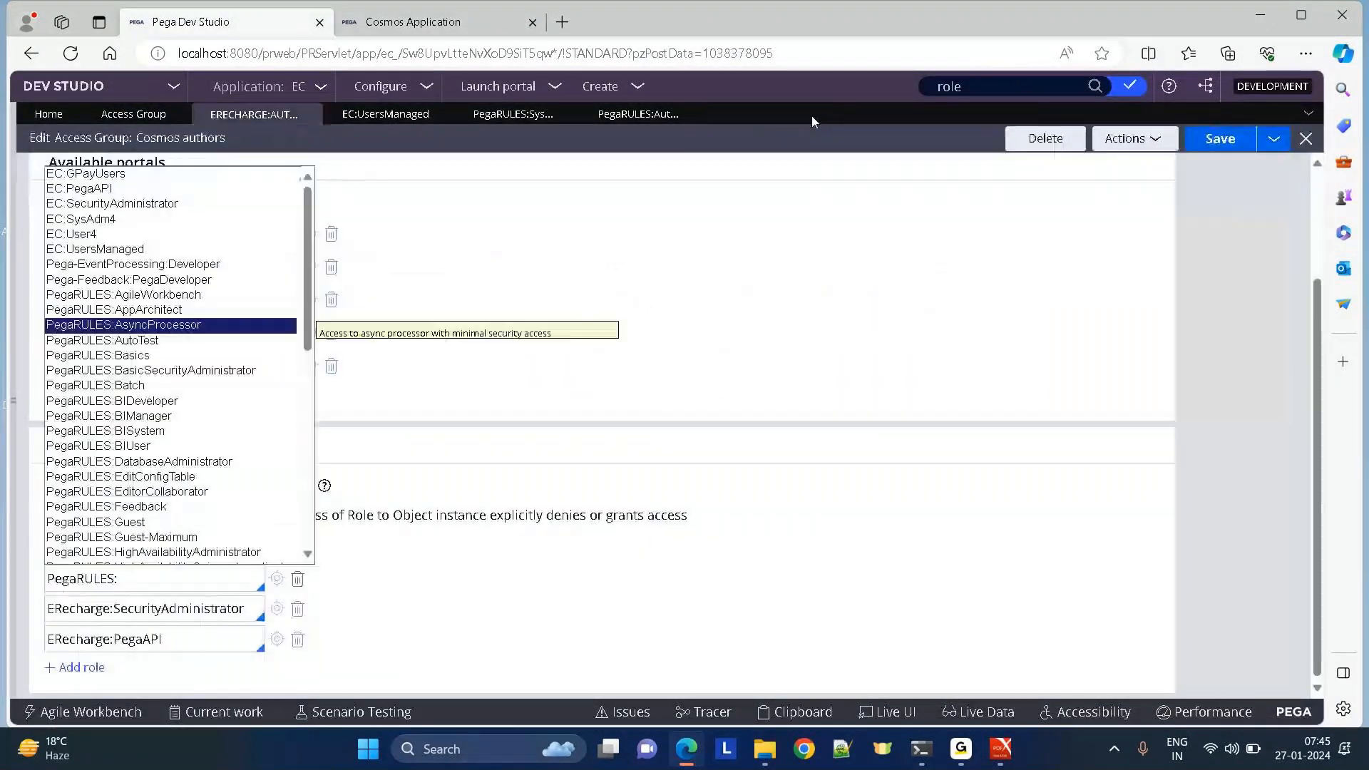
{"action": "left_click", "coordinate": [745, 223]}
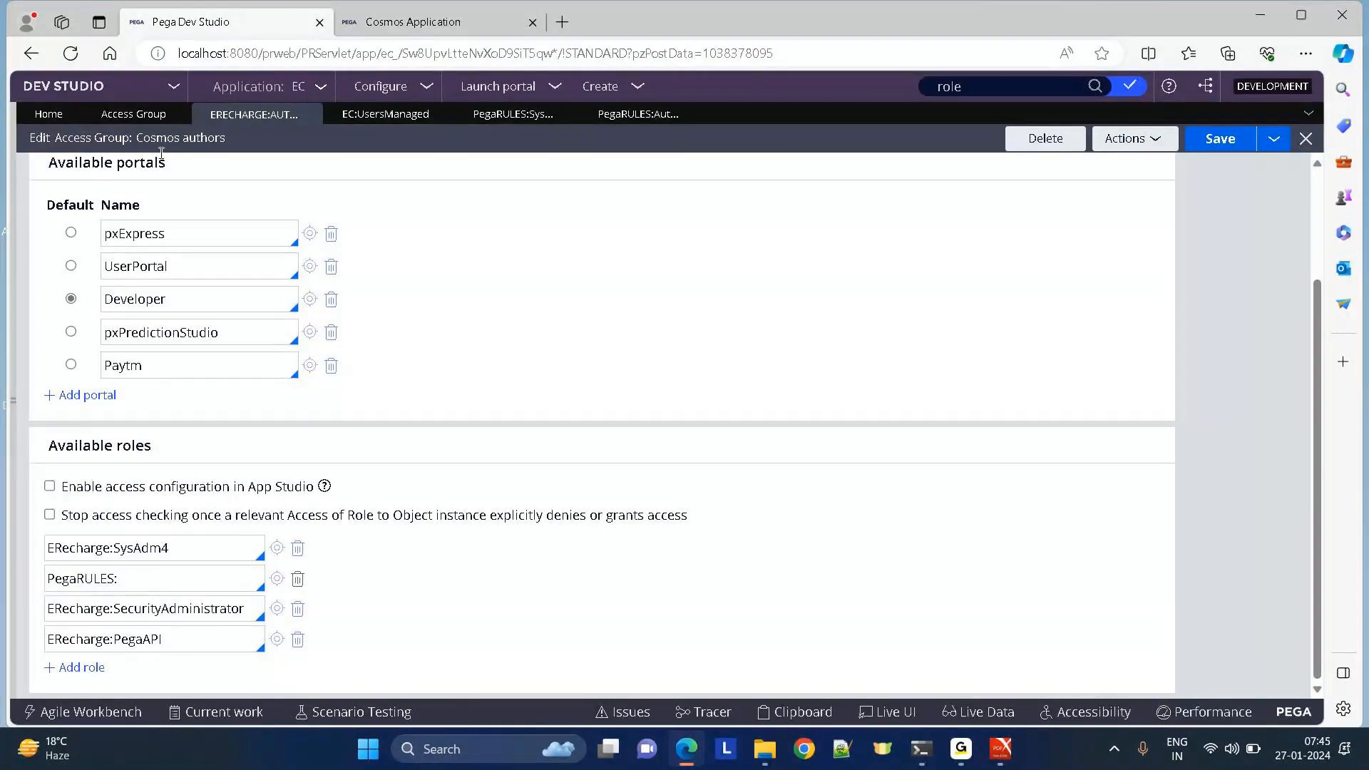
{"action": "left_click", "coordinate": [412, 21]}
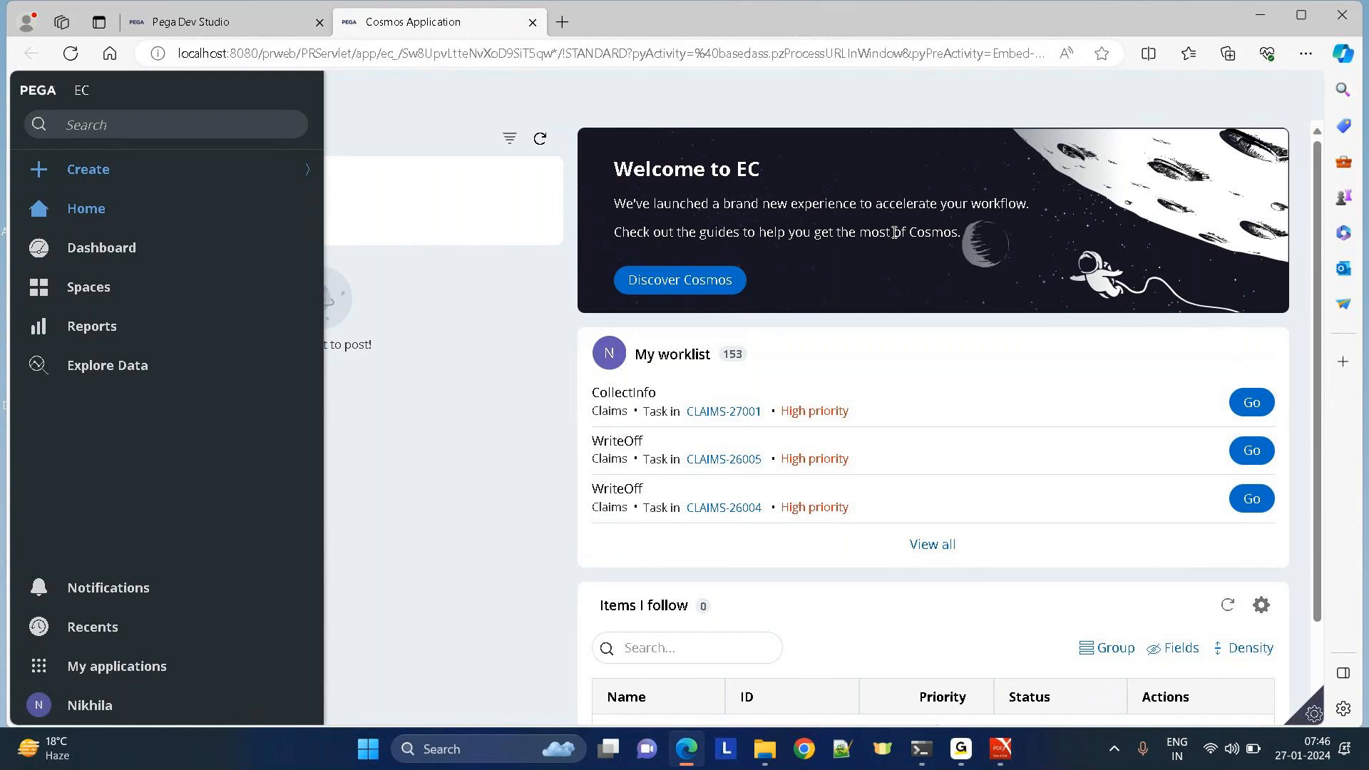
Go back to Dev Studio's Cosmos authors access group showing its four roles.
{"action": "left_click", "coordinate": [191, 24]}
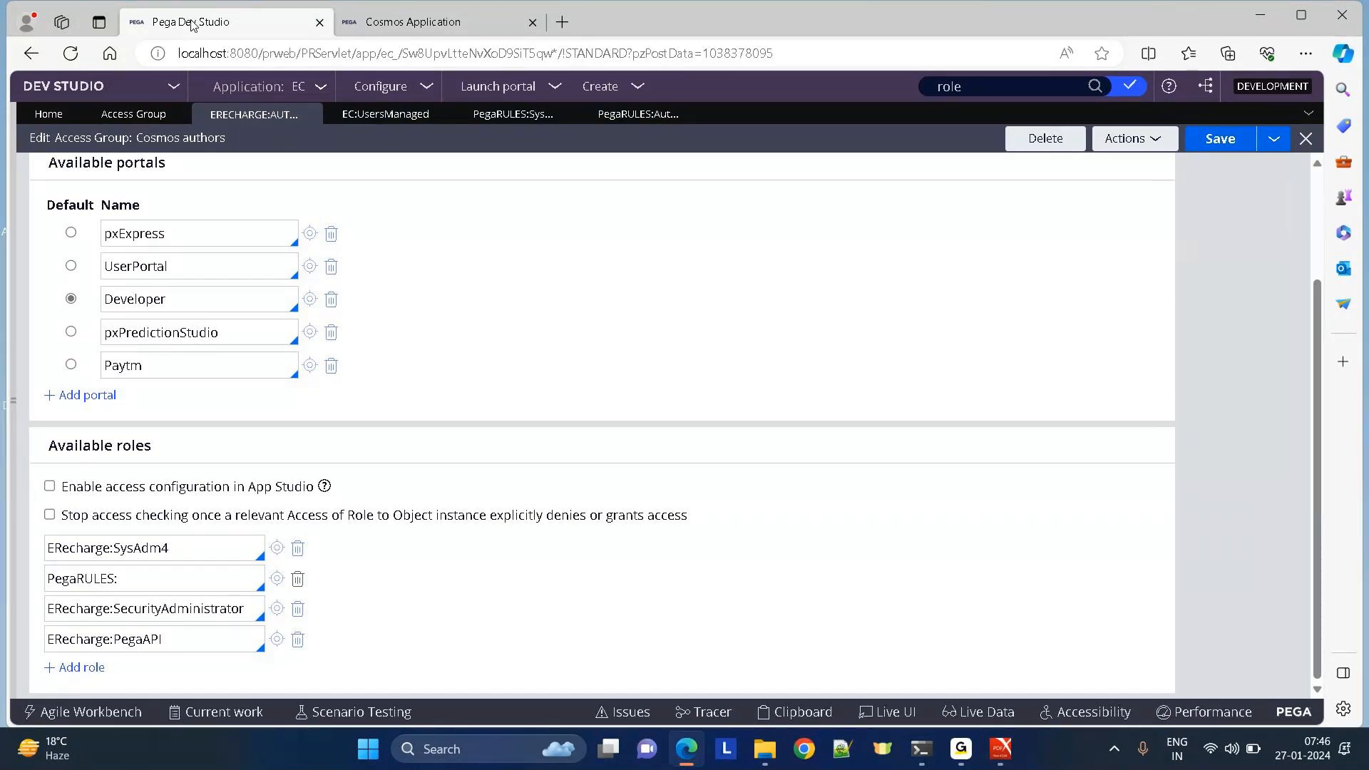
Expand the Records explorer beside the Cosmos authors access group.
{"action": "left_click", "coordinate": [12, 402]}
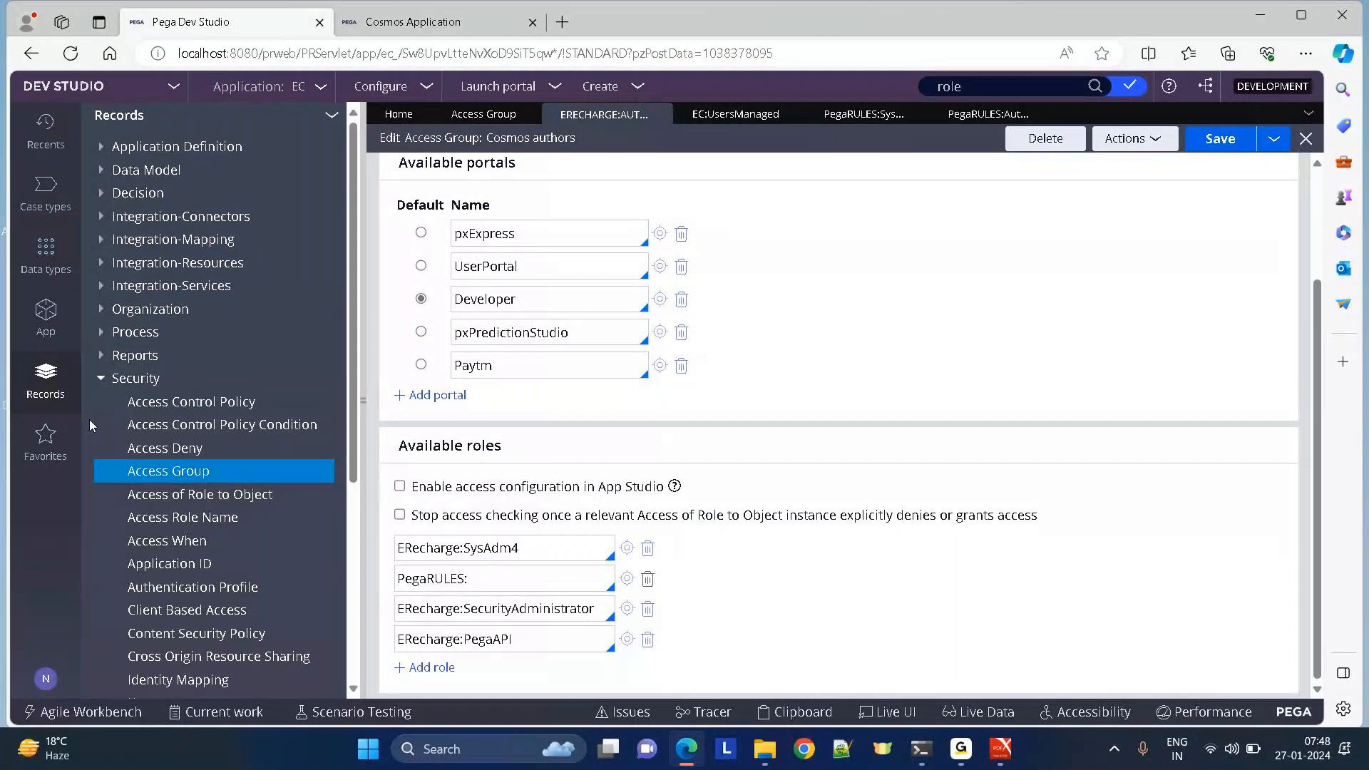
Close the EC:UsersManaged and PegaRULES role record tabs, keeping the Cosmos authors editor.
{"action": "left_click_drag", "start_coordinate": [407, 446], "coordinate": [656, 428]}
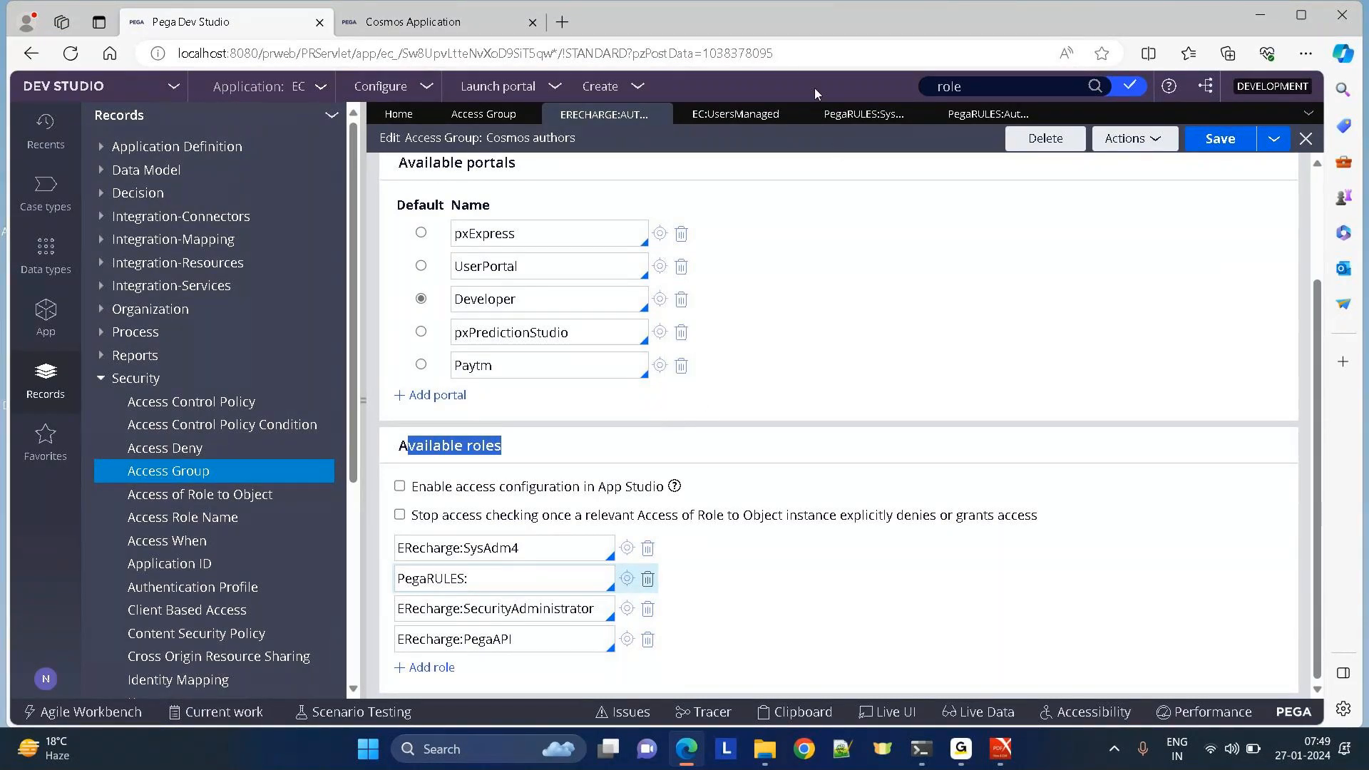
{"action": "left_click", "coordinate": [791, 115]}
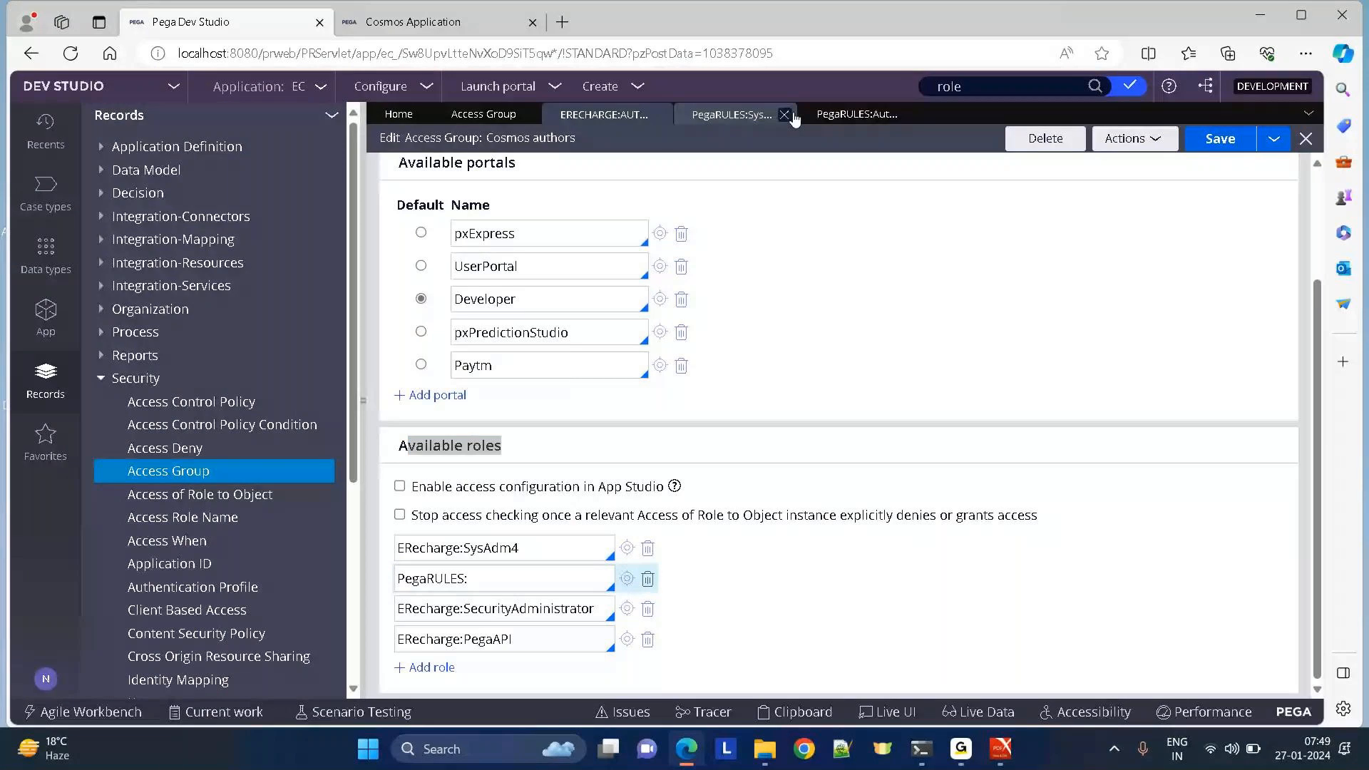
{"action": "left_click", "coordinate": [783, 118]}
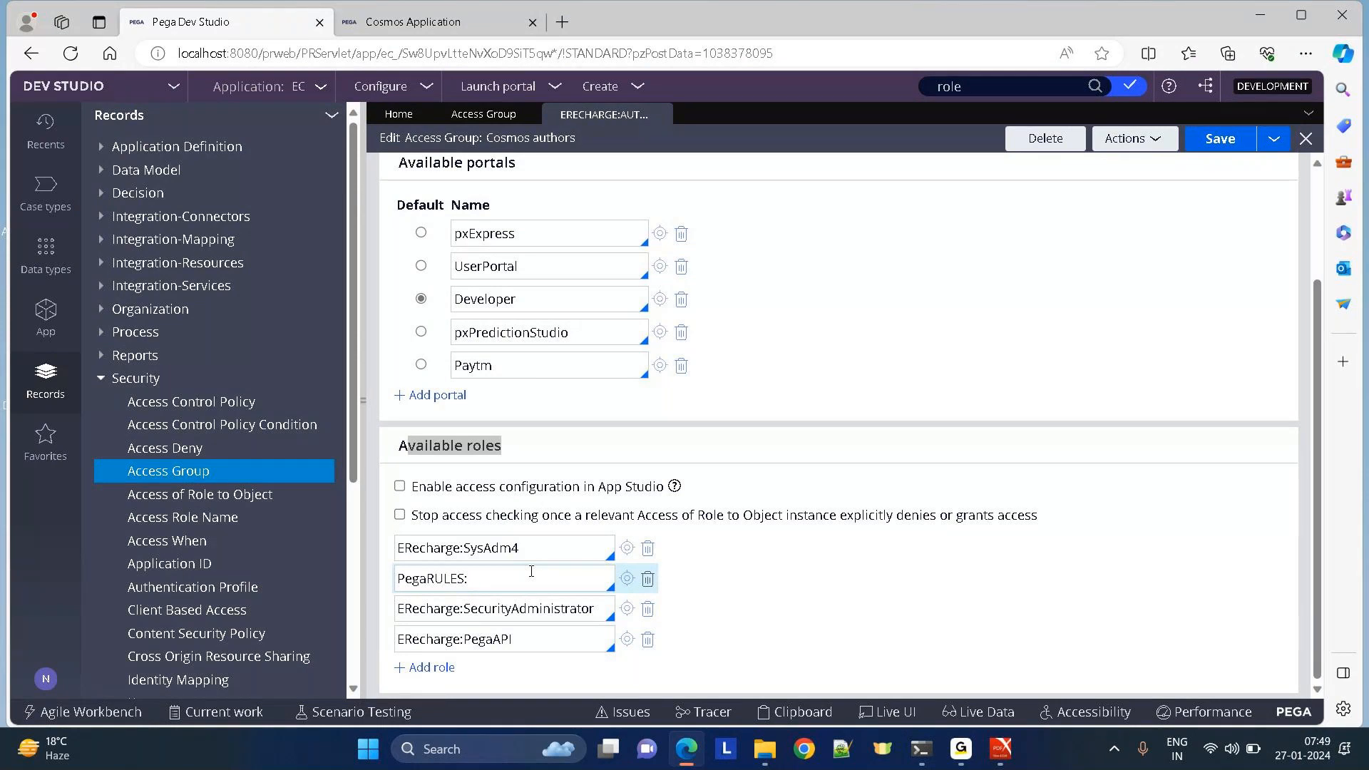
Set Cosmos authors' incomplete 'PegaRULES:' role to EC:UsersManaged and open its role record.
{"action": "left_click", "coordinate": [627, 548]}
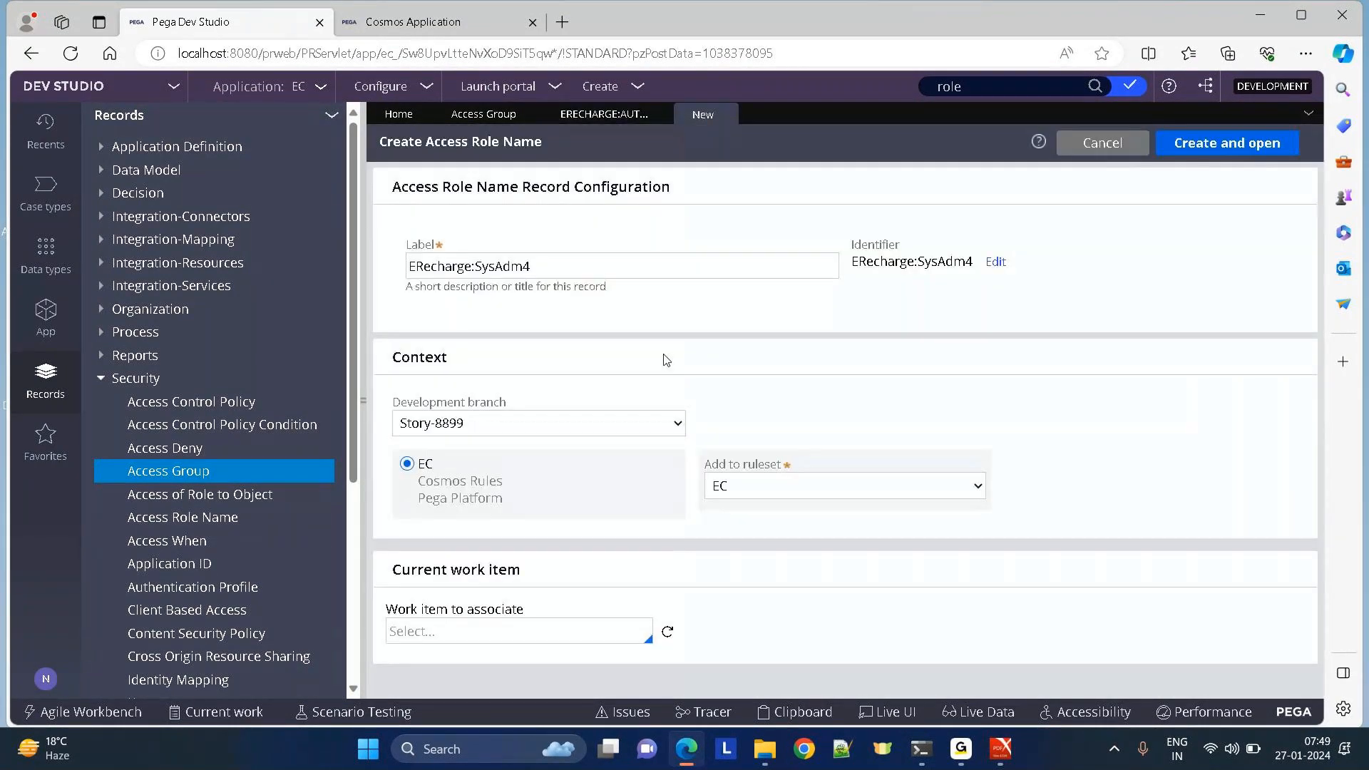
{"action": "left_click", "coordinate": [725, 115]}
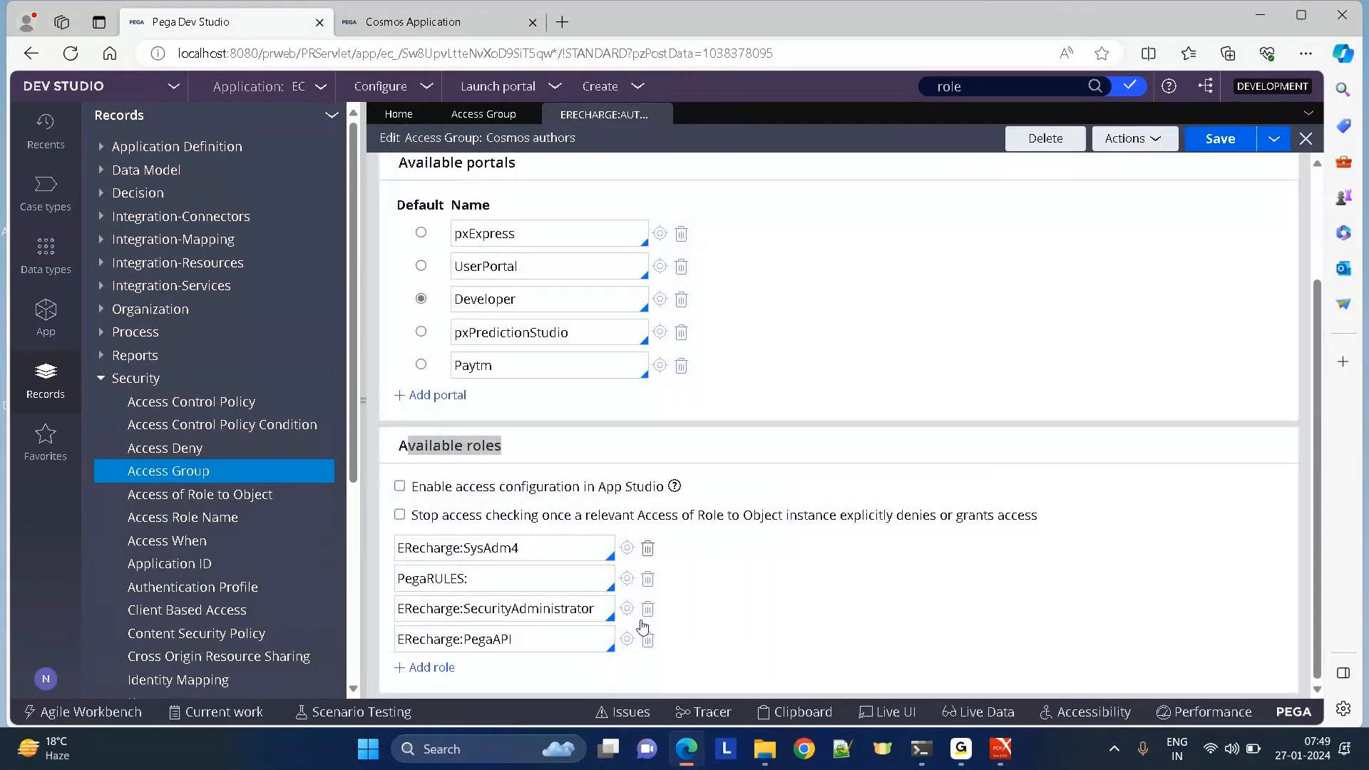
{"action": "left_click", "coordinate": [523, 580]}
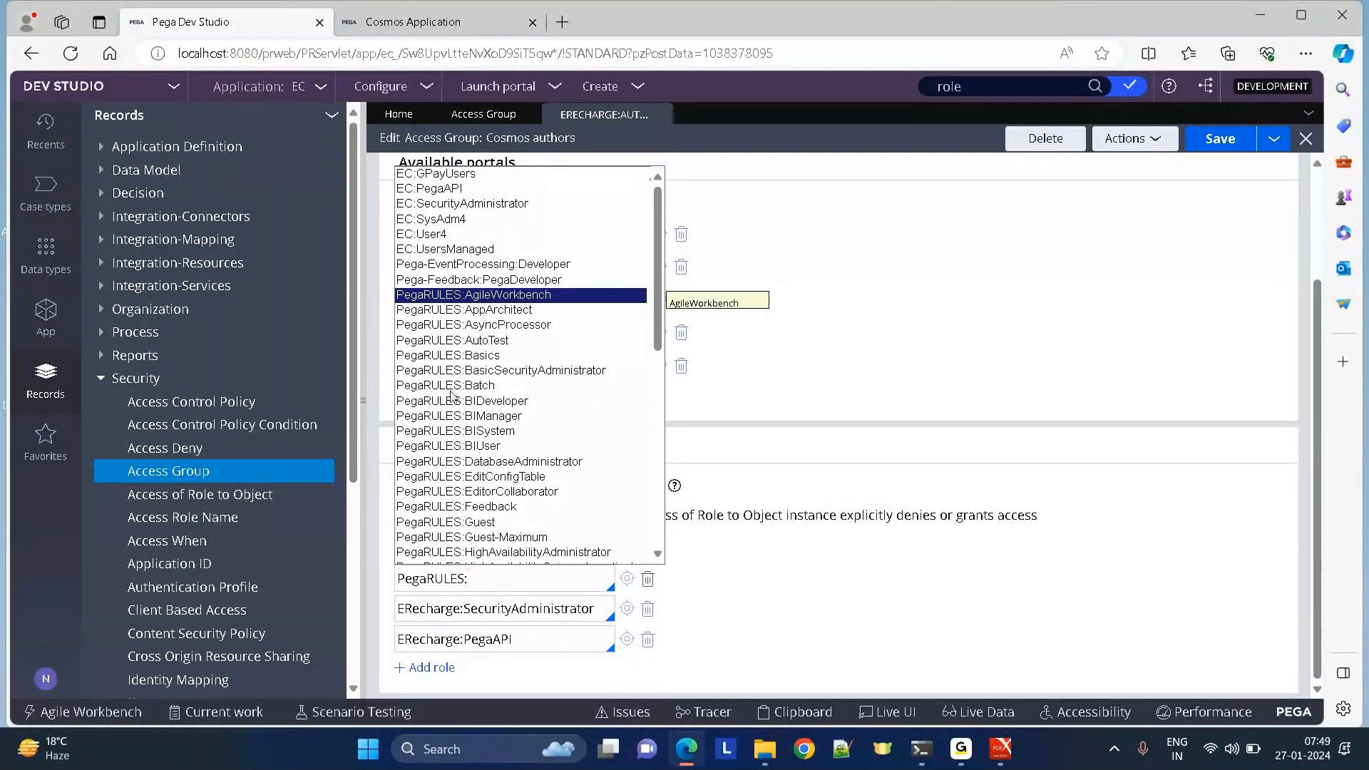
{"action": "left_click", "coordinate": [428, 251]}
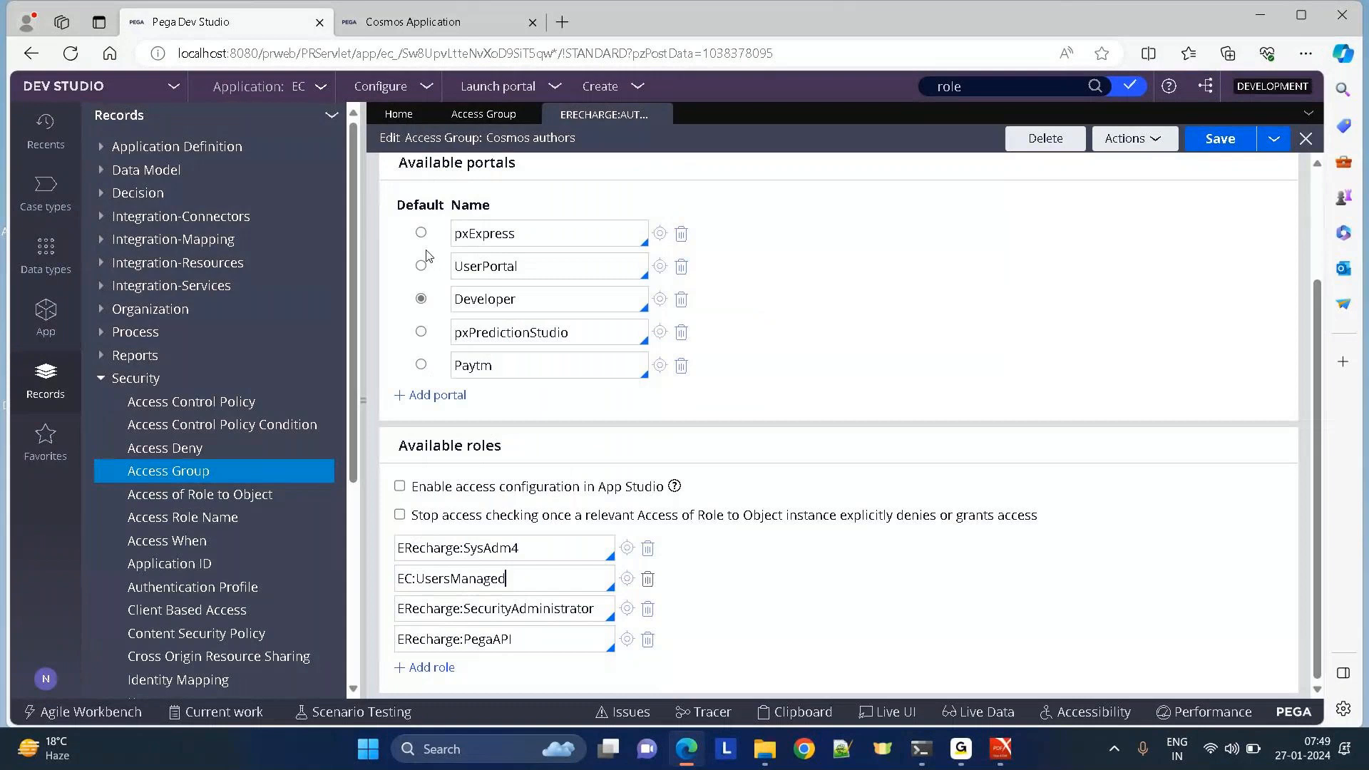
{"action": "left_click", "coordinate": [627, 578]}
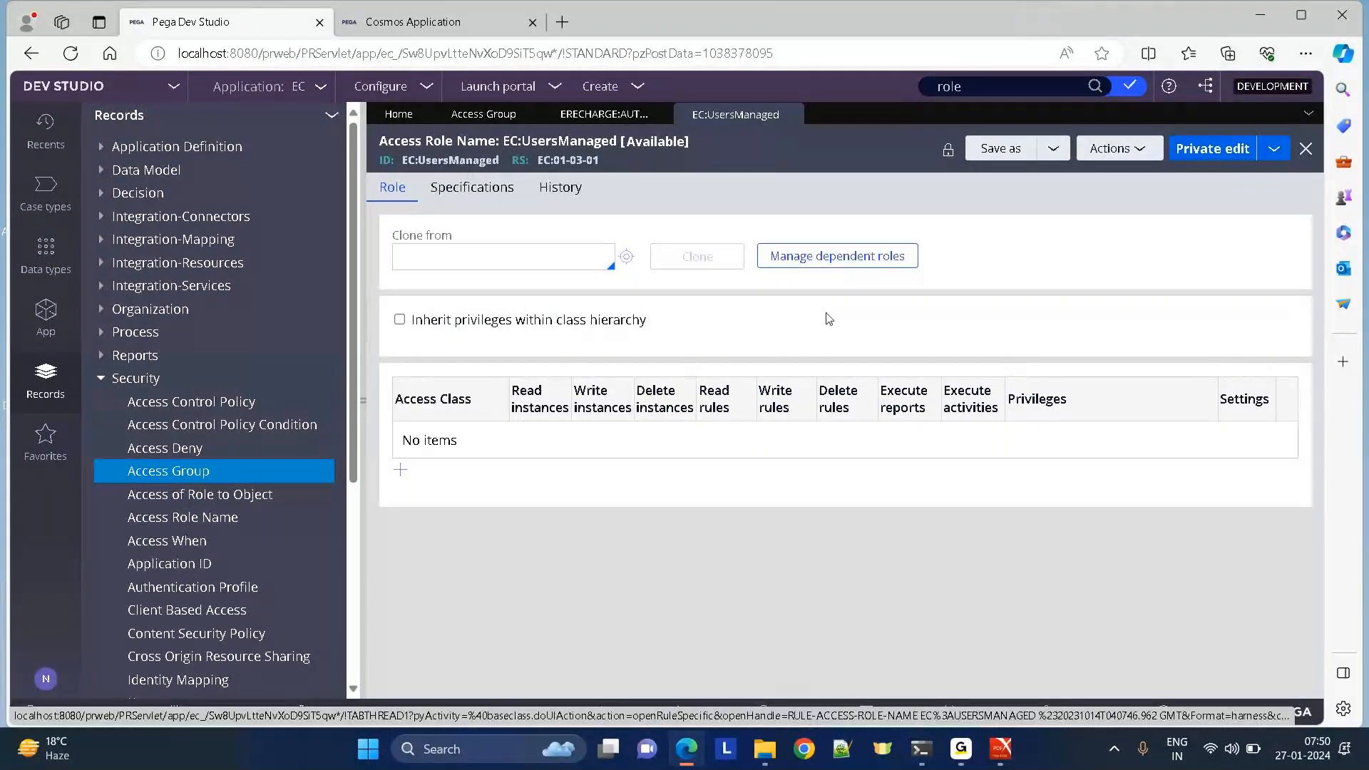
{"action": "left_click", "coordinate": [400, 472]}
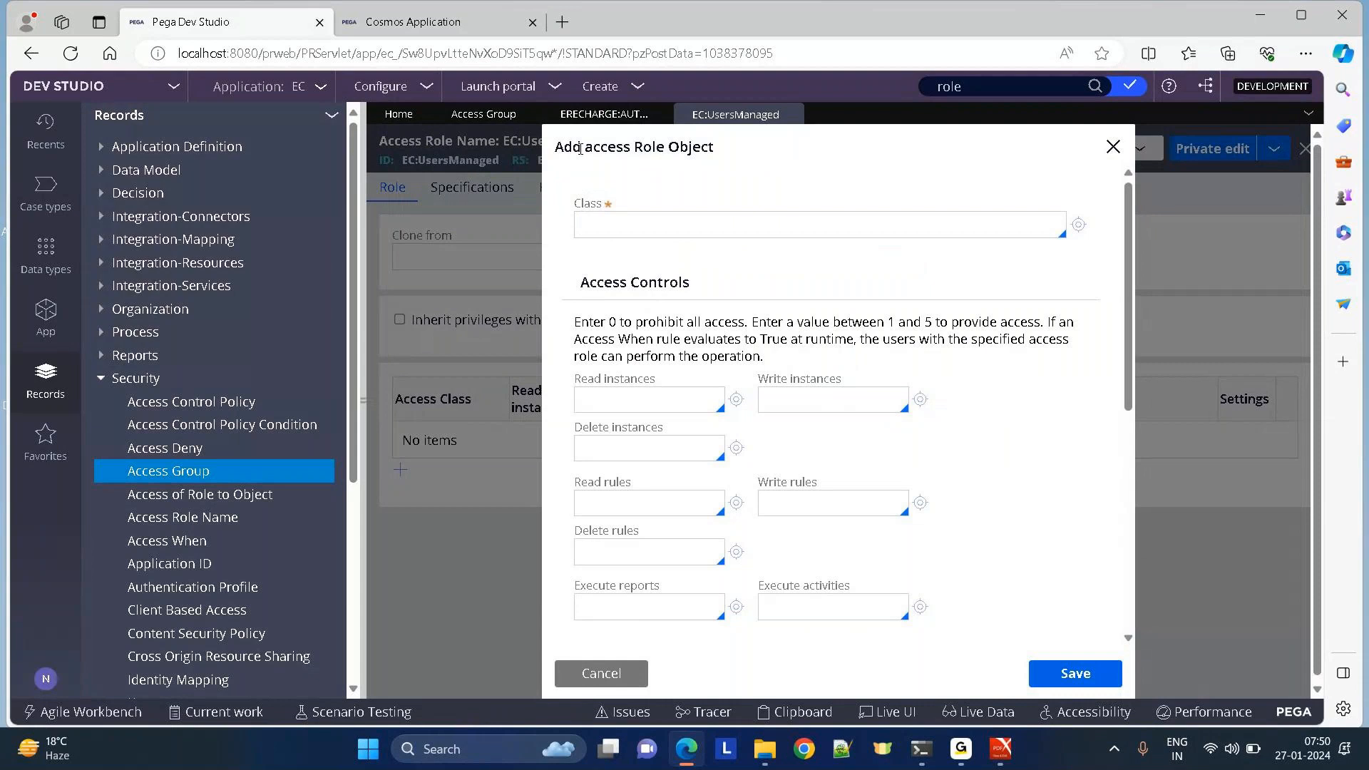
{"action": "left_click_drag", "start_coordinate": [580, 149], "coordinate": [1122, 150]}
{"action": "left_click", "coordinate": [1120, 147]}
{"action": "left_click", "coordinate": [604, 114]}
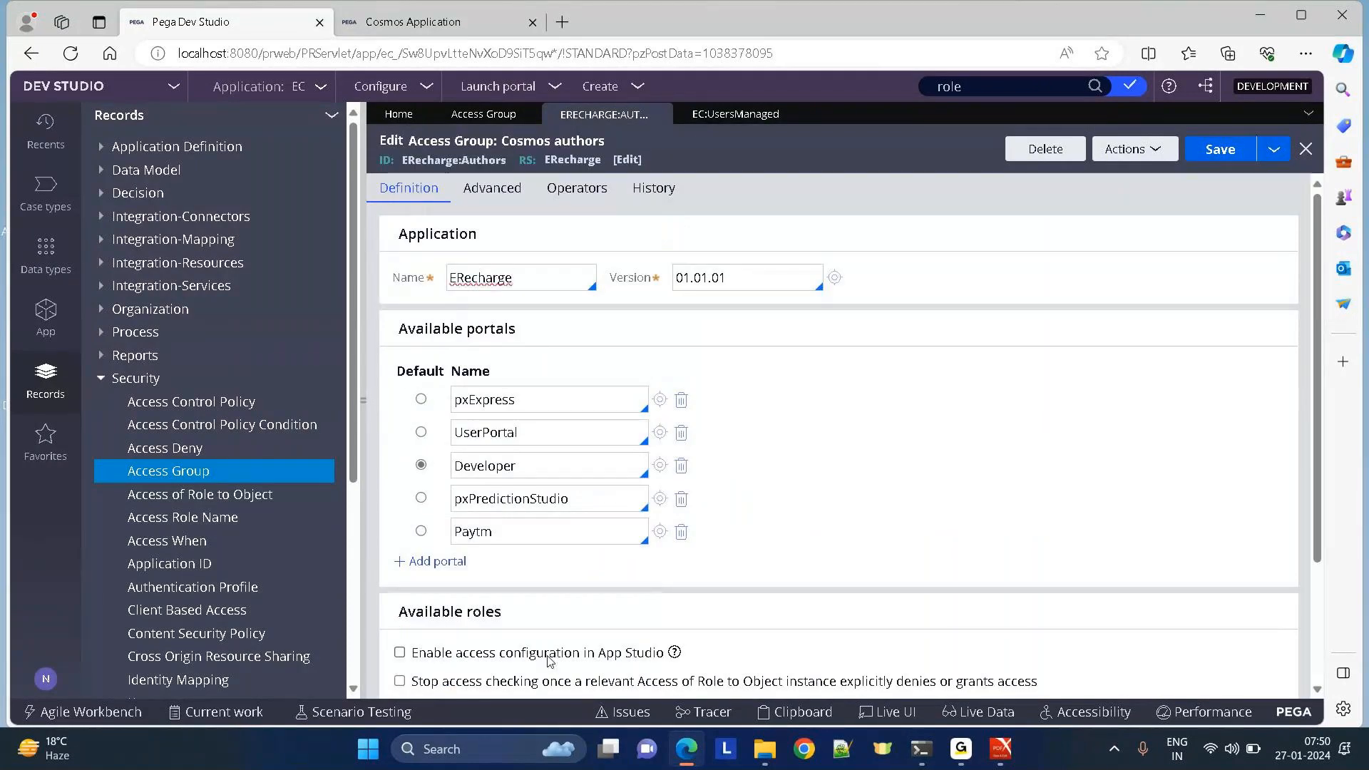
{"action": "left_click", "coordinate": [728, 115]}
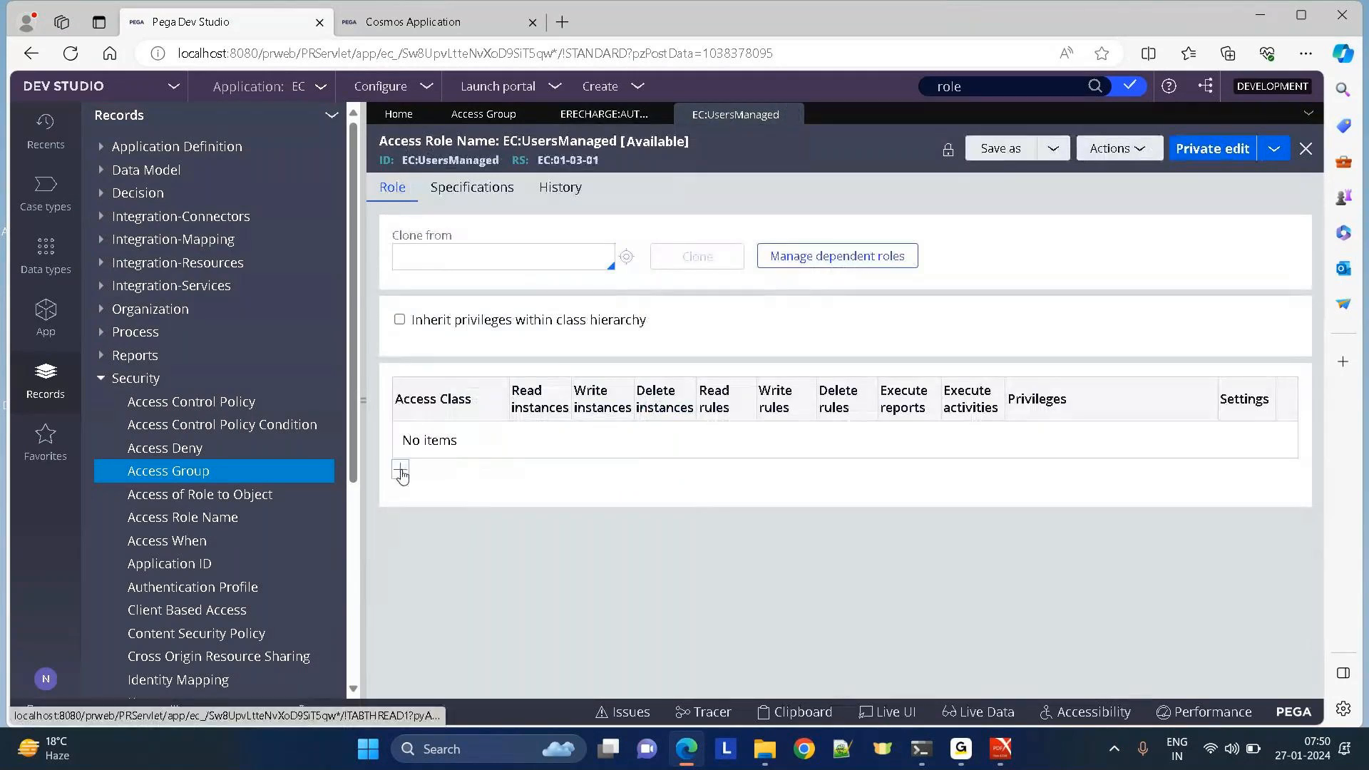
{"action": "left_click", "coordinate": [402, 474]}
{"action": "left_click", "coordinate": [1112, 151]}
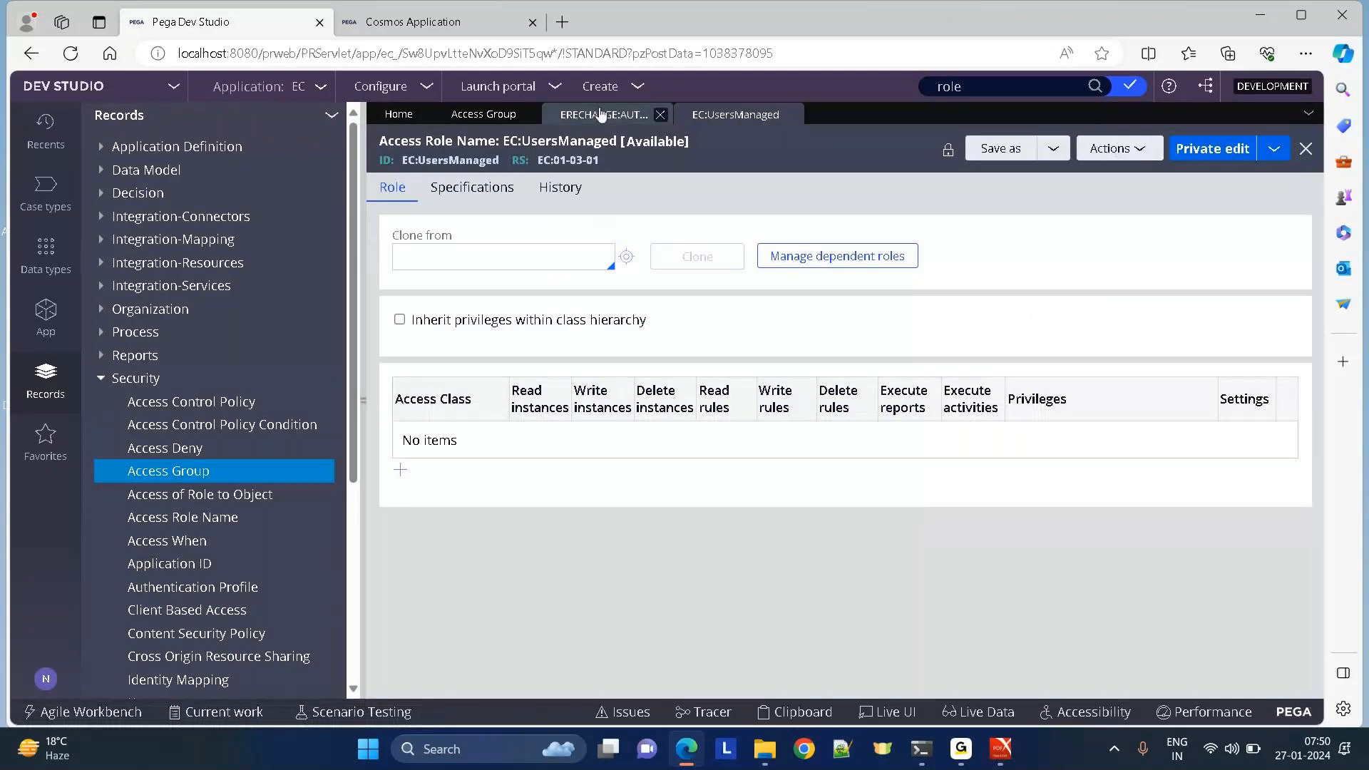
{"action": "left_click", "coordinate": [601, 115]}
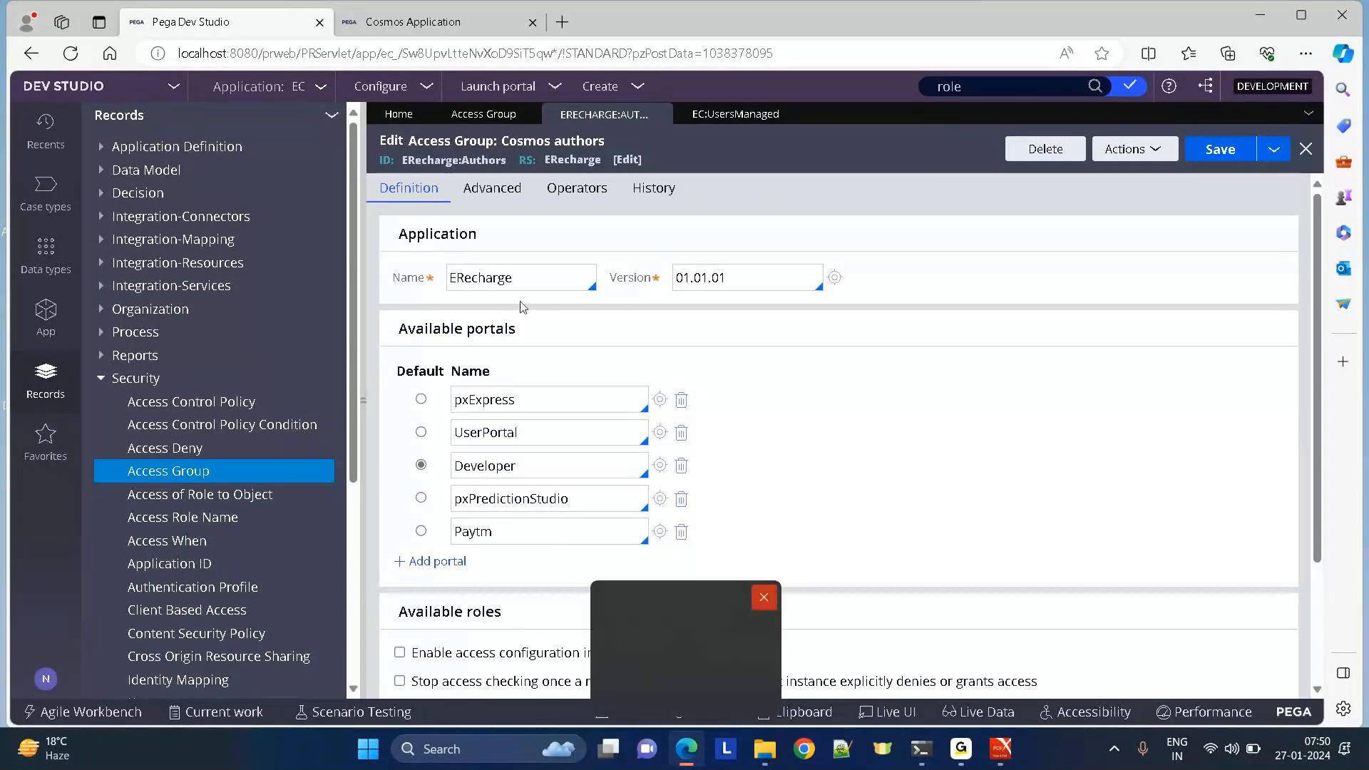
{"action": "left_click", "coordinate": [714, 122]}
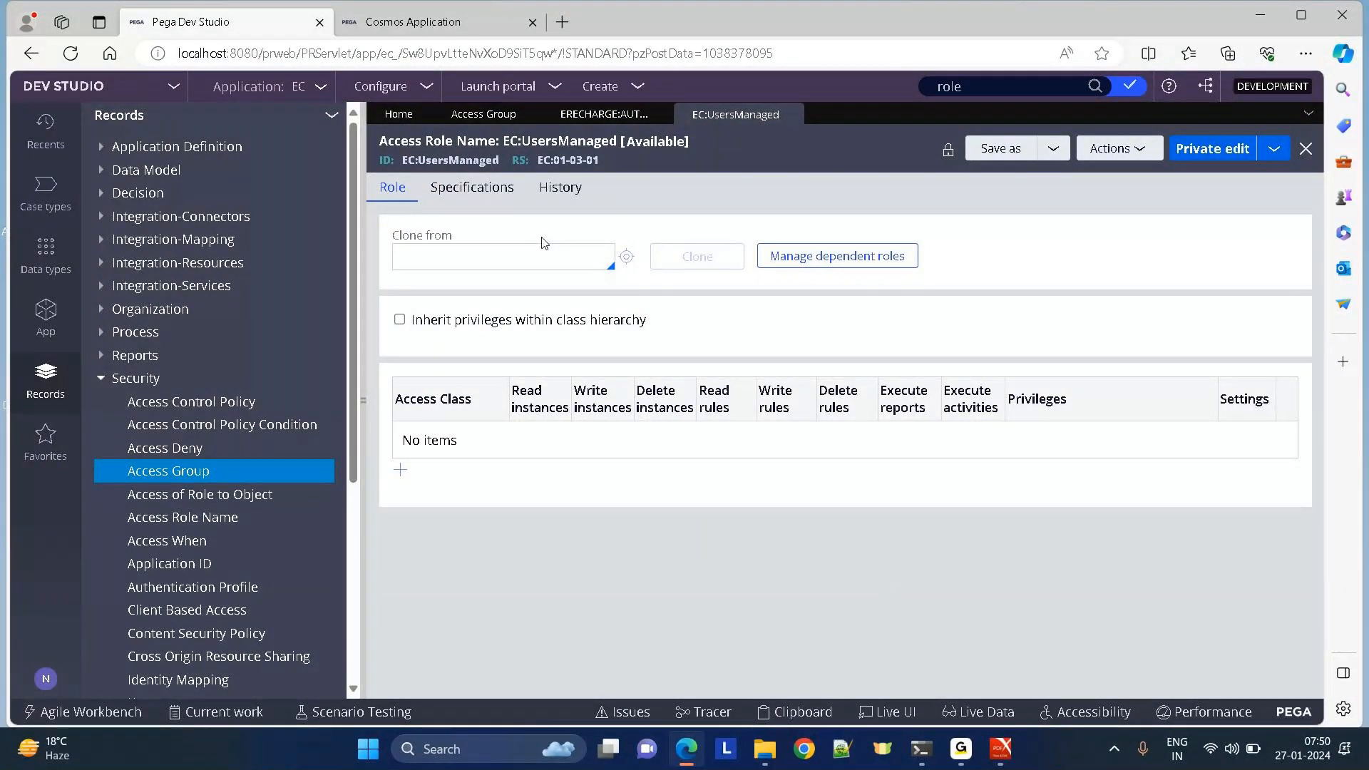
{"action": "left_click", "coordinate": [606, 114]}
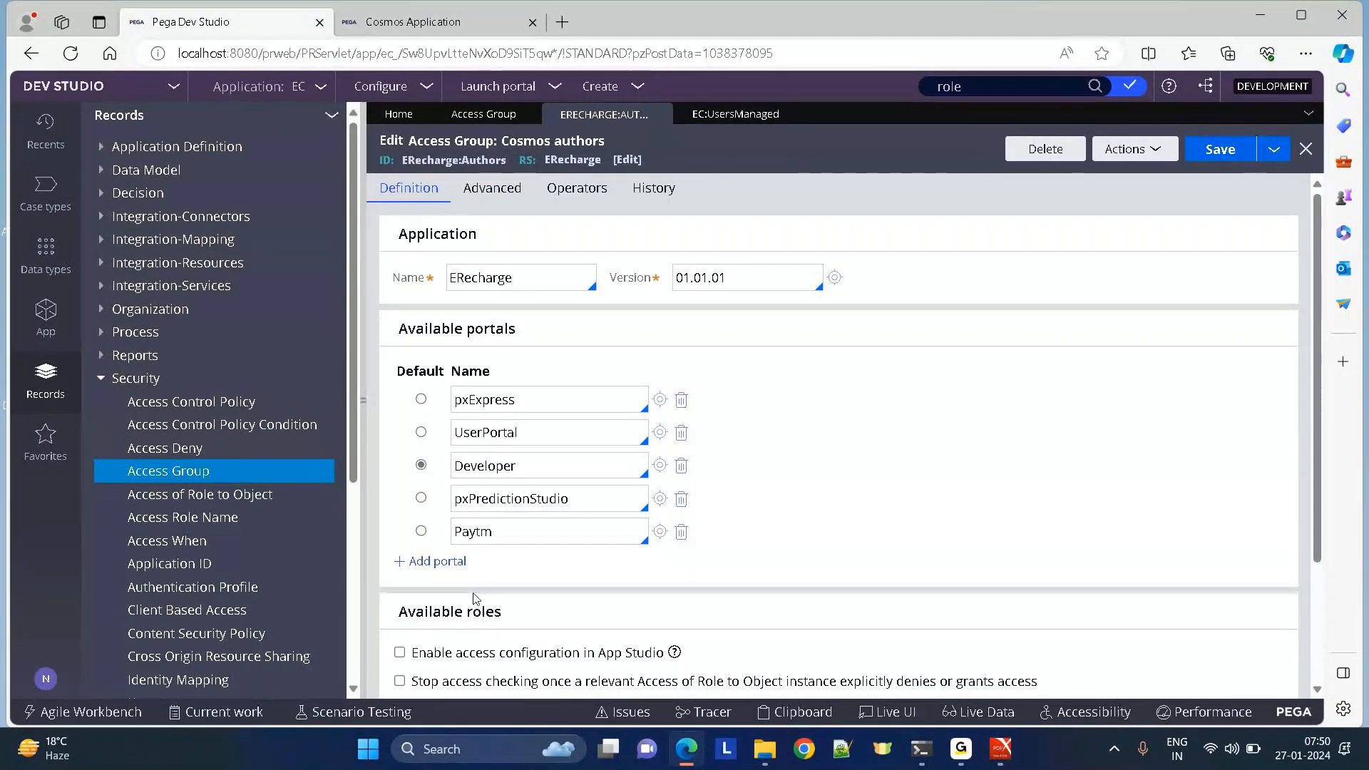
{"action": "left_click", "coordinate": [725, 116]}
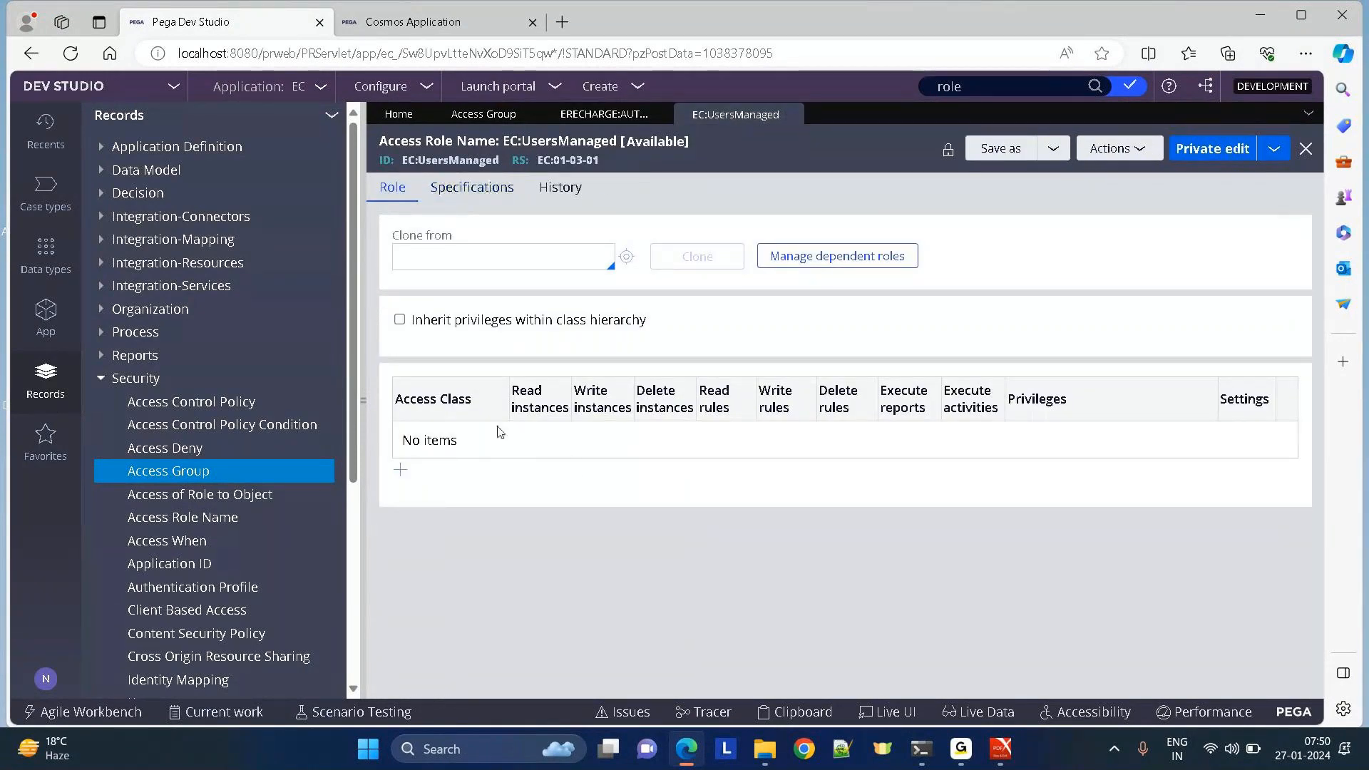
{"action": "left_click", "coordinate": [400, 470]}
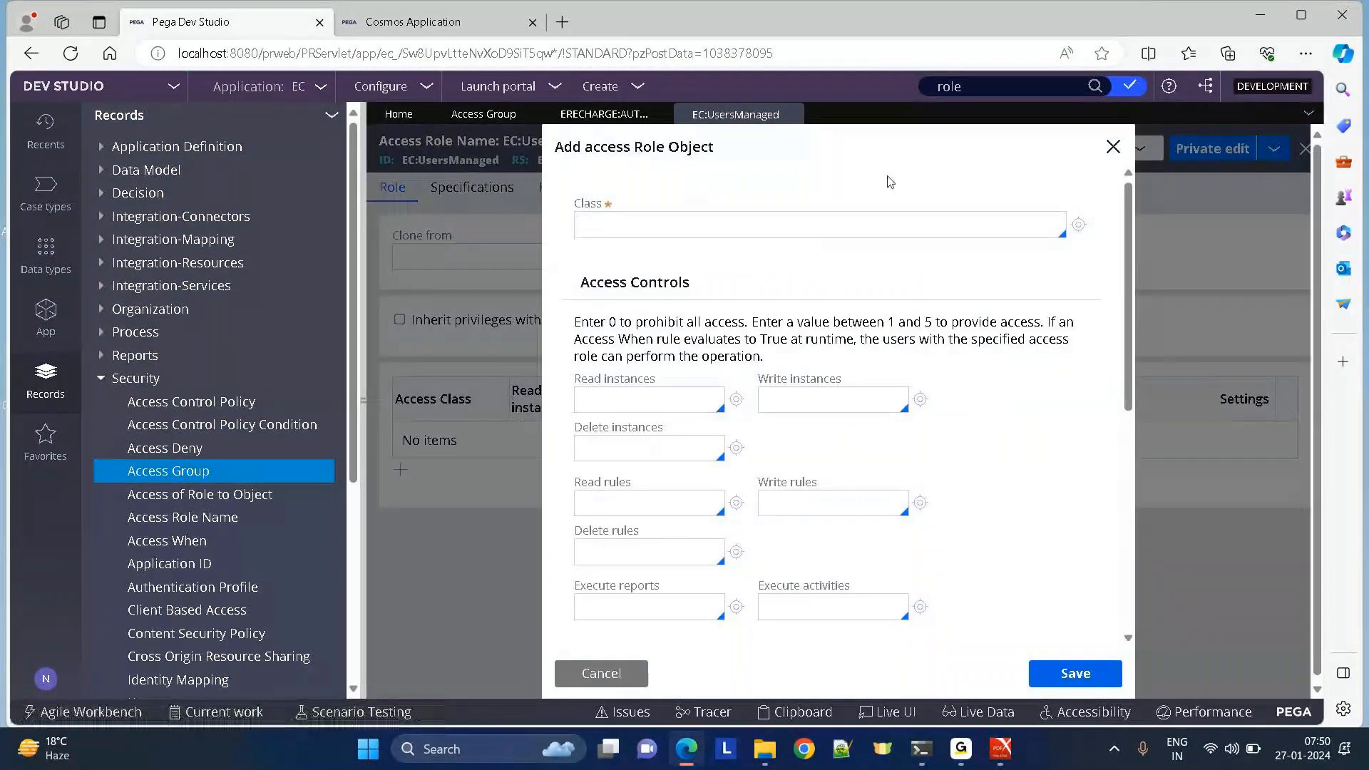
{"action": "left_click", "coordinate": [603, 671]}
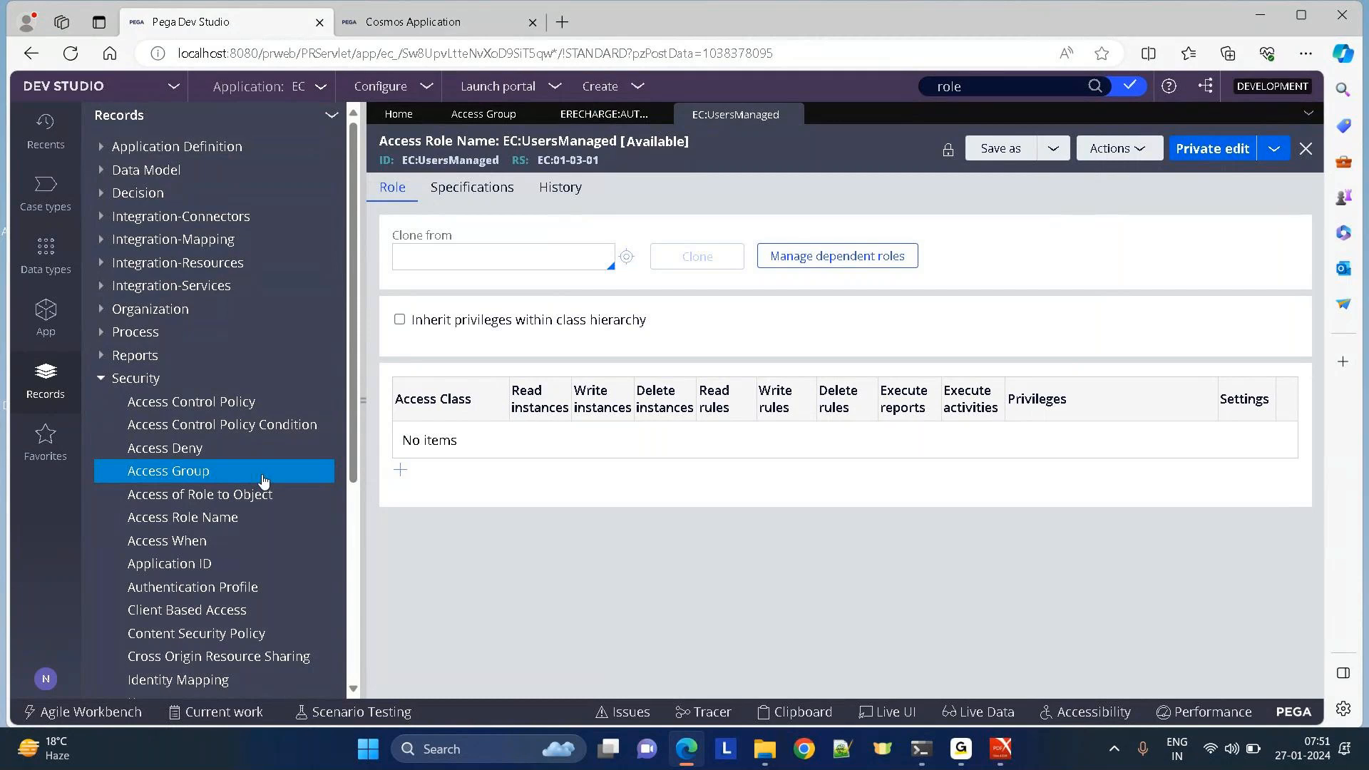
Reopen the Cosmos authors access group from the access group list and scroll down to its available roles.
{"action": "left_click", "coordinate": [465, 121]}
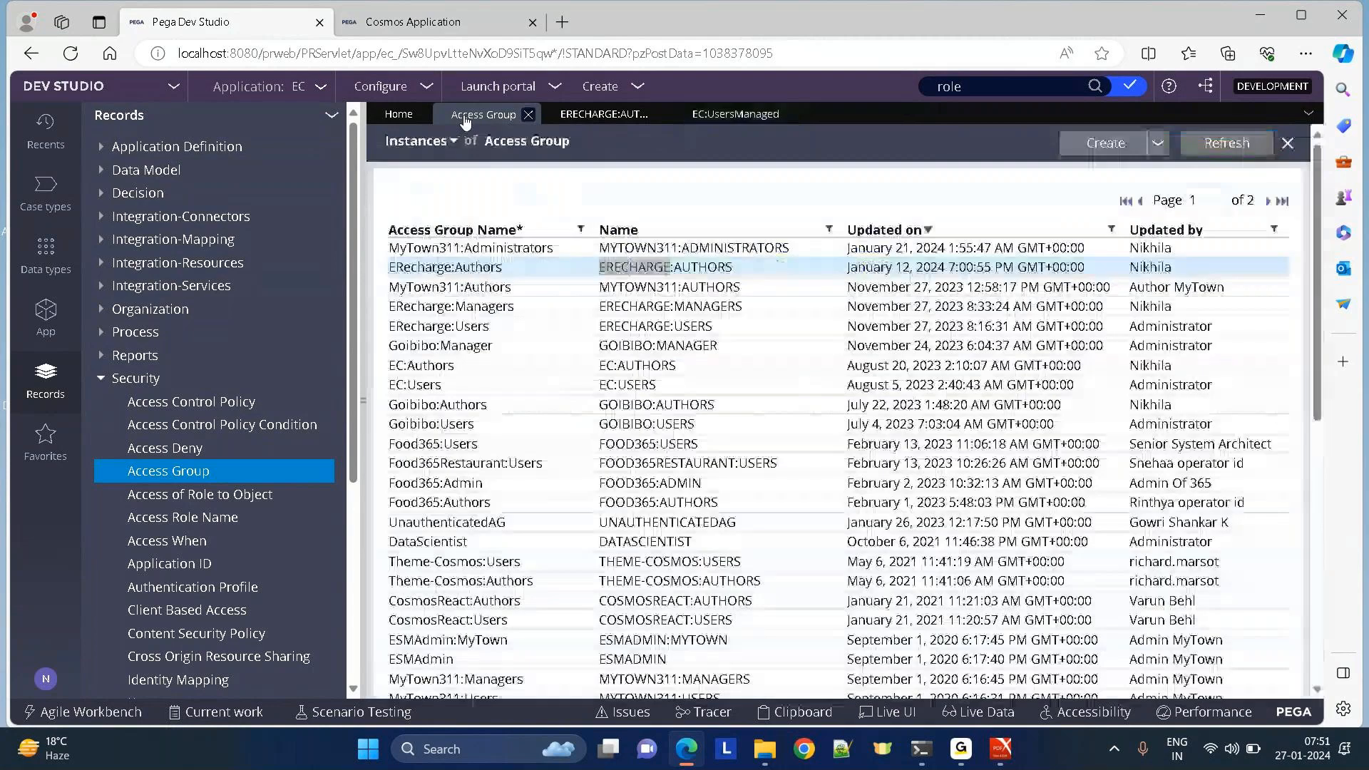
{"action": "left_click", "coordinate": [603, 116]}
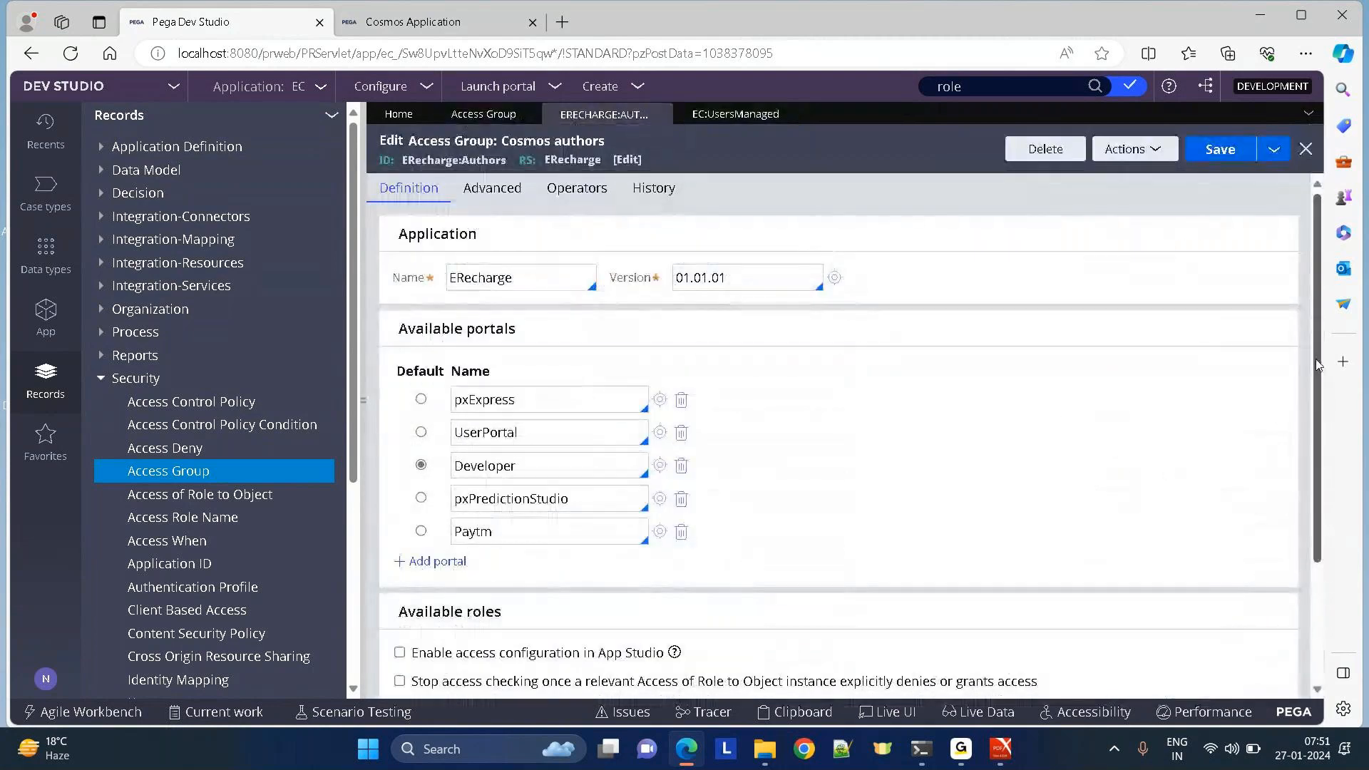
{"action": "scroll", "coordinate": [1318, 365], "scroll_direction": "down", "scroll_amount": 3}
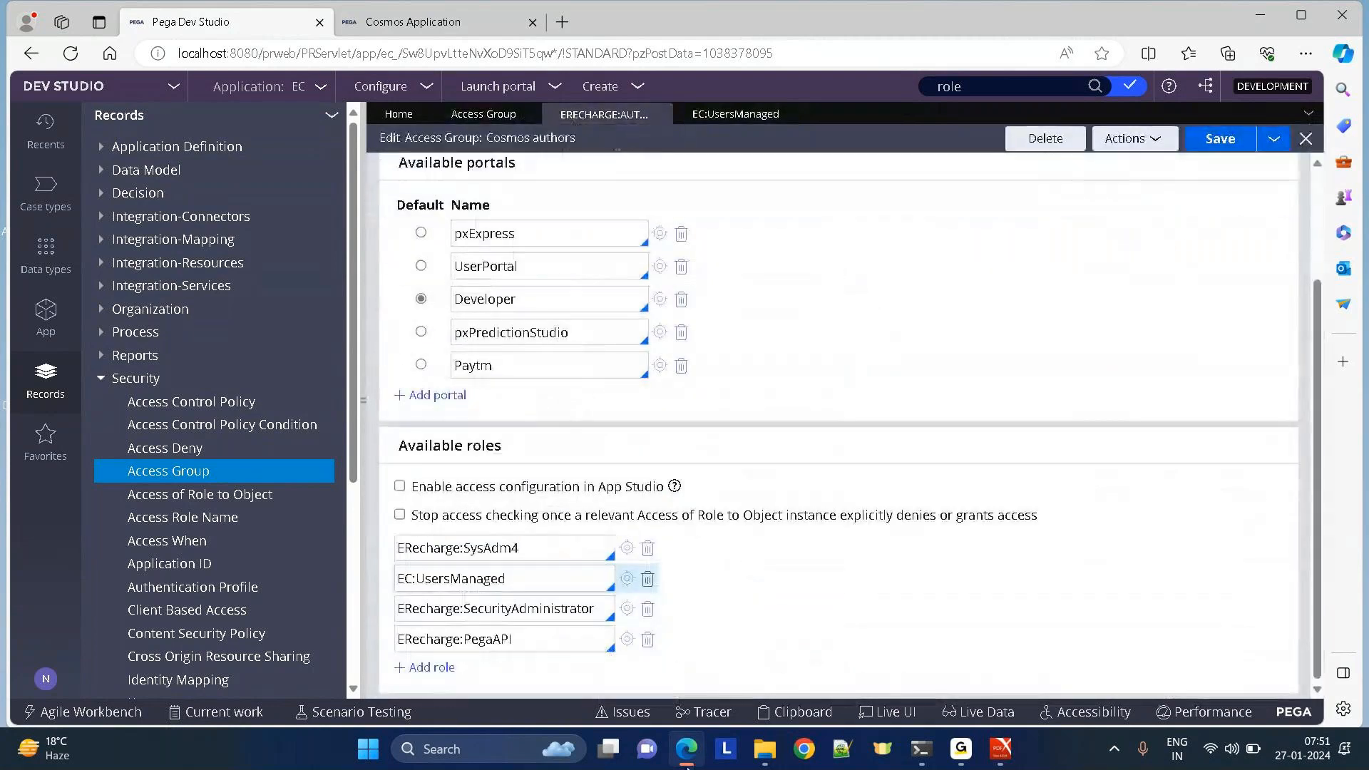
{"action": "mouse_move", "coordinate": [686, 766]}
Compare the Cosmos application portal with the Dev Studio access group editor by switching browser tabs.
{"action": "left_click", "coordinate": [412, 23]}
{"action": "mouse_move", "coordinate": [269, 381]}
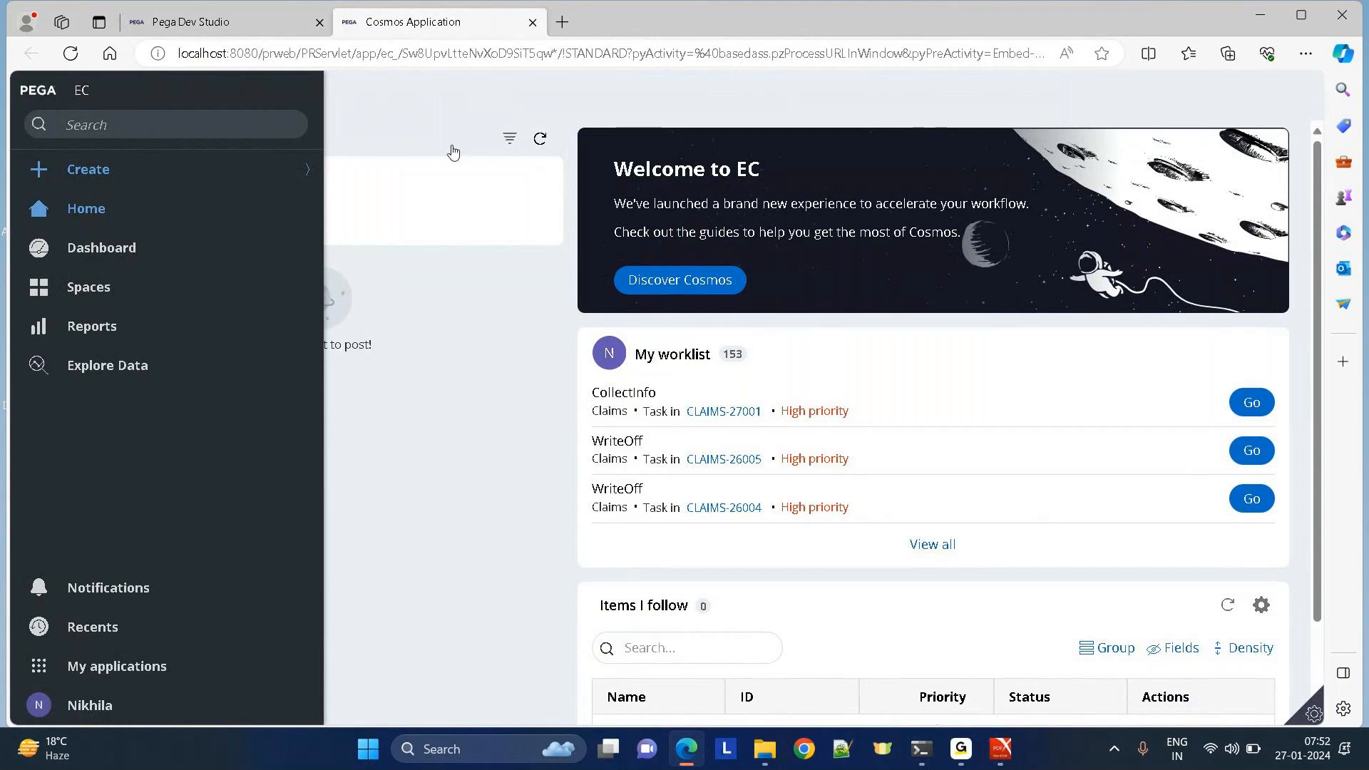
{"action": "left_click", "coordinate": [221, 24]}
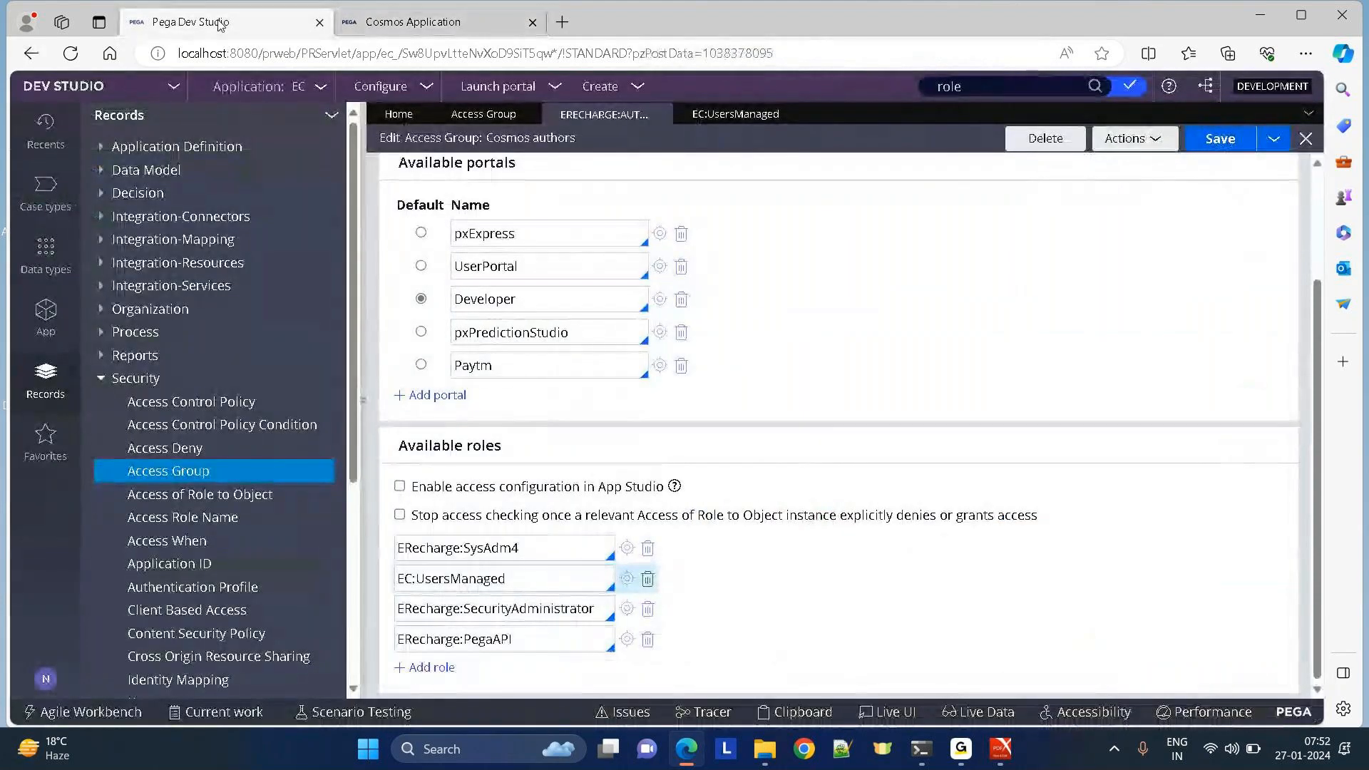
{"action": "left_click", "coordinate": [410, 22]}
{"action": "mouse_move", "coordinate": [123, 178]}
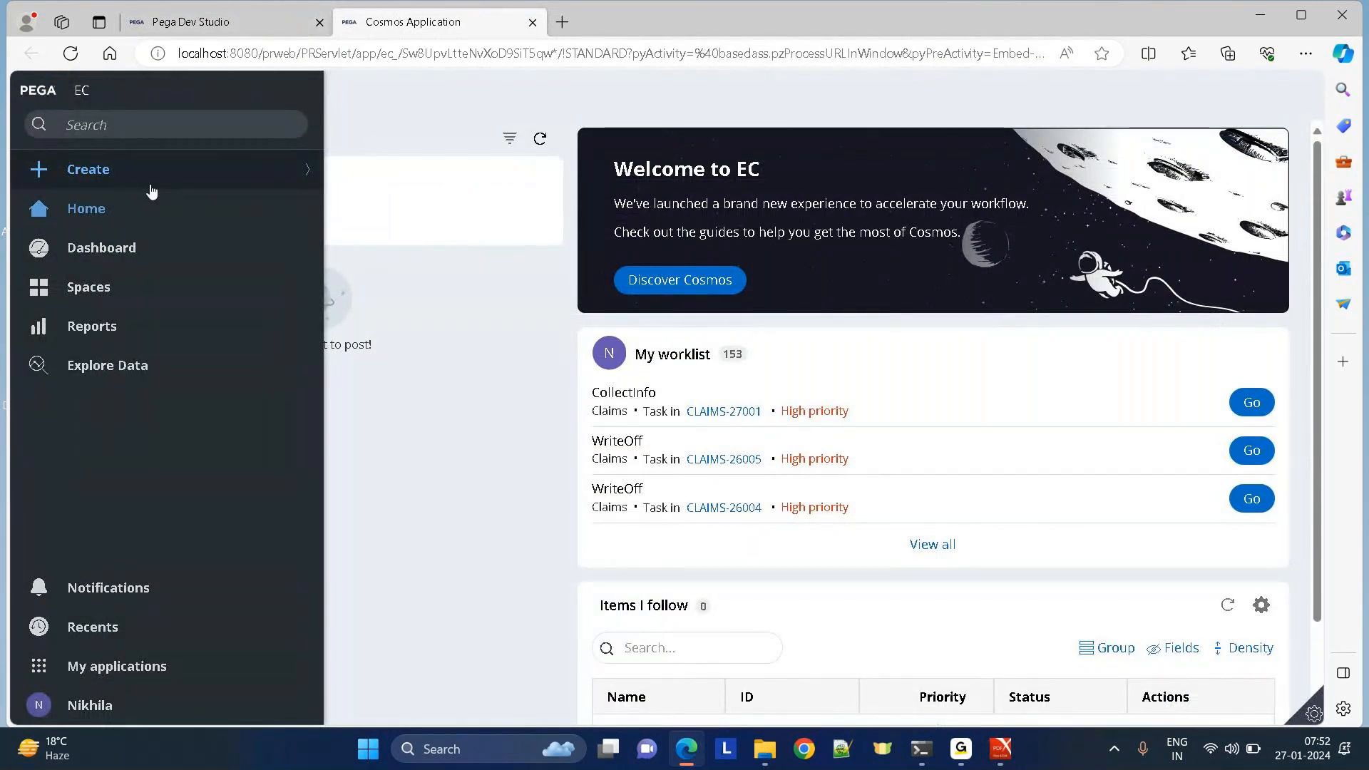
{"action": "left_click", "coordinate": [251, 33]}
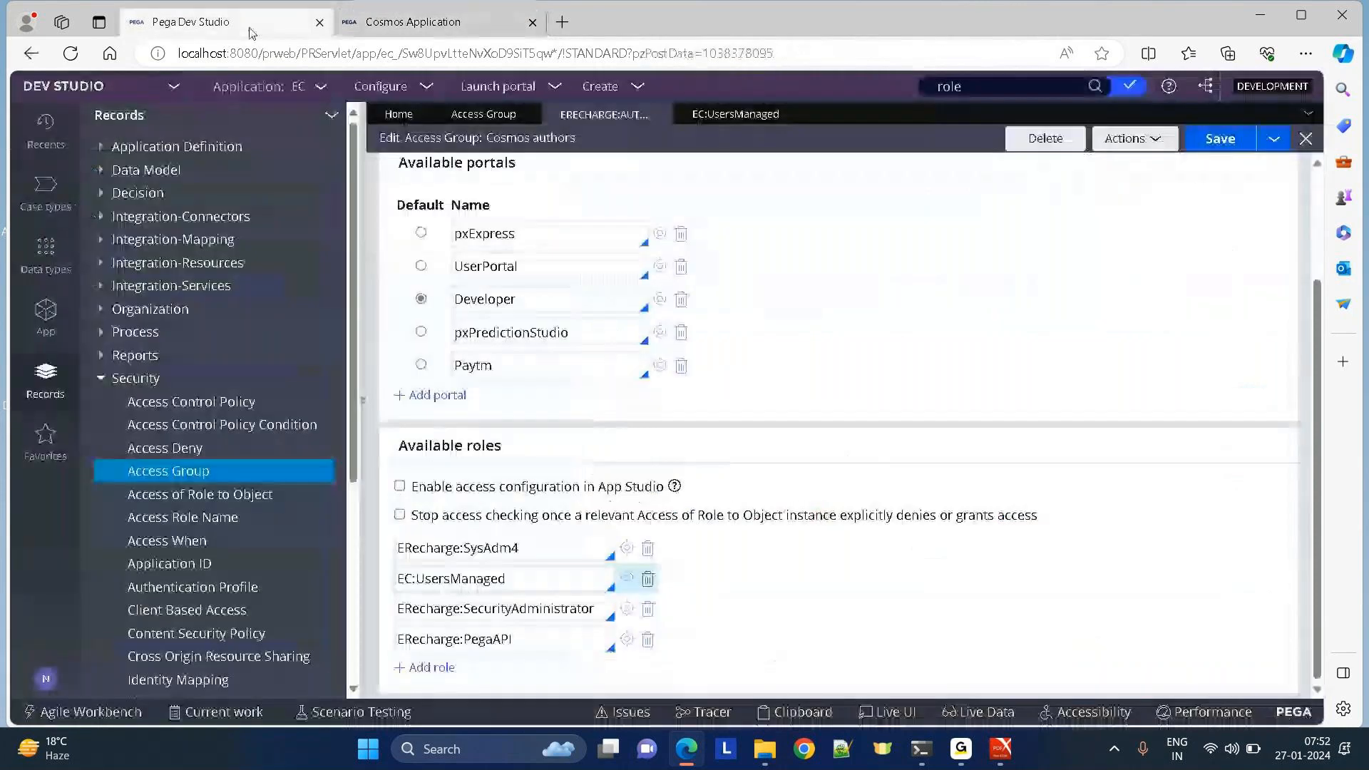
Select the ERecharge:SysAdm4 role name in the access group, ending on the Cosmos portal.
{"action": "double_click", "coordinate": [507, 554]}
{"action": "left_click", "coordinate": [425, 28]}
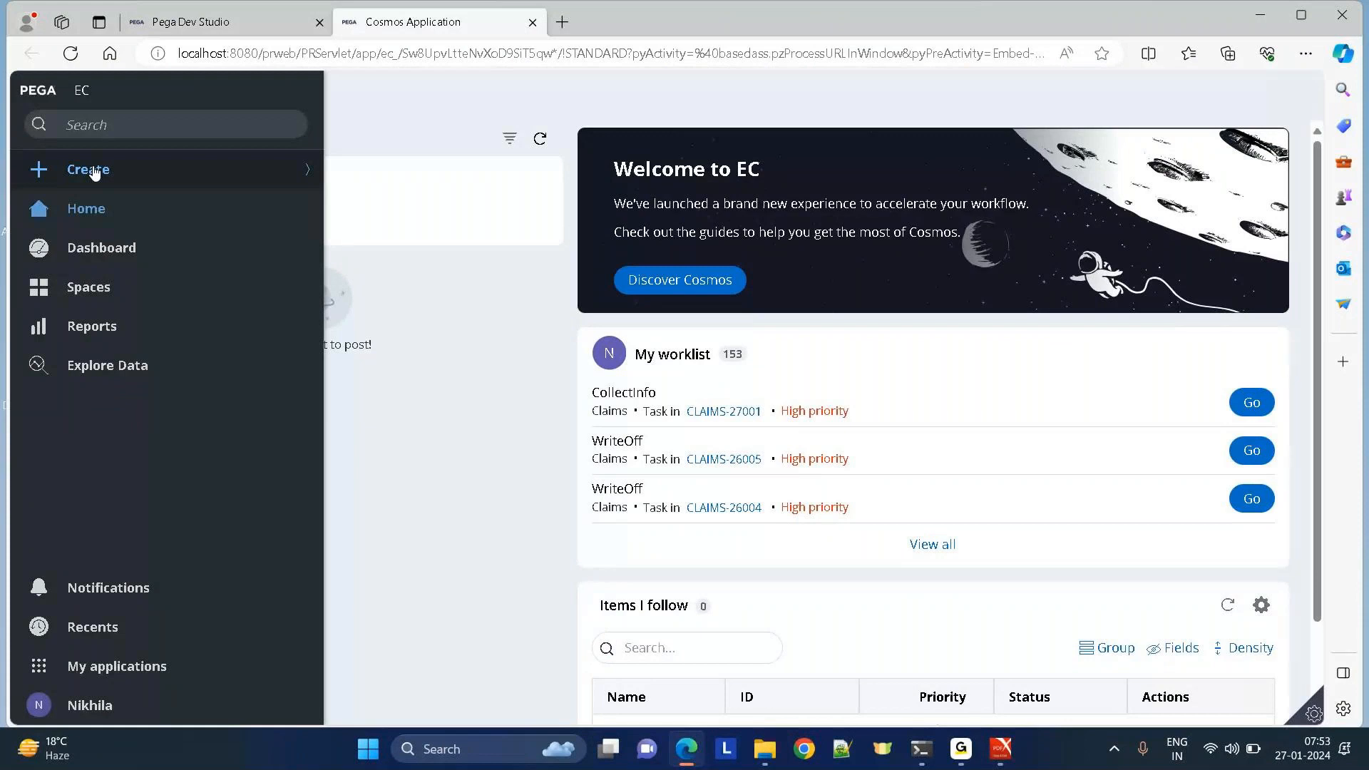
{"action": "left_click", "coordinate": [233, 33]}
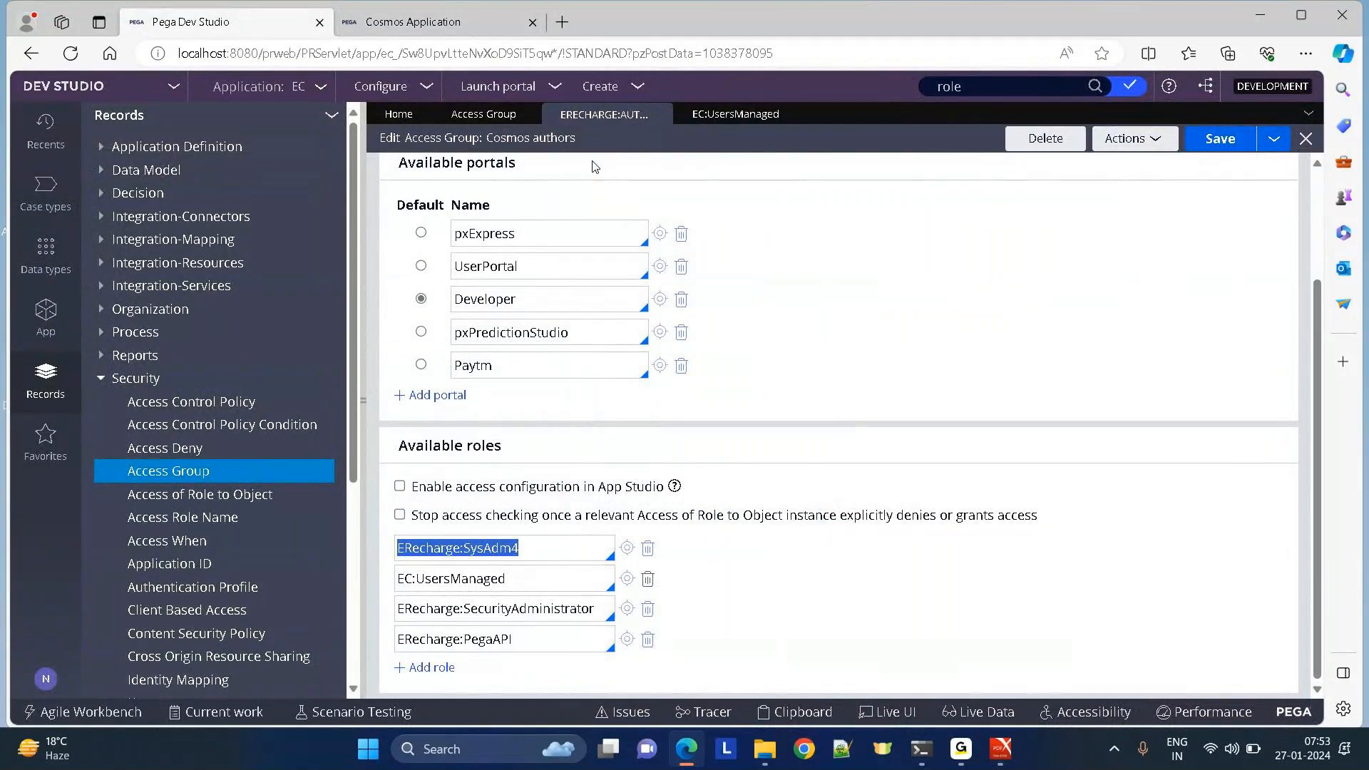
{"action": "left_click", "coordinate": [428, 21]}
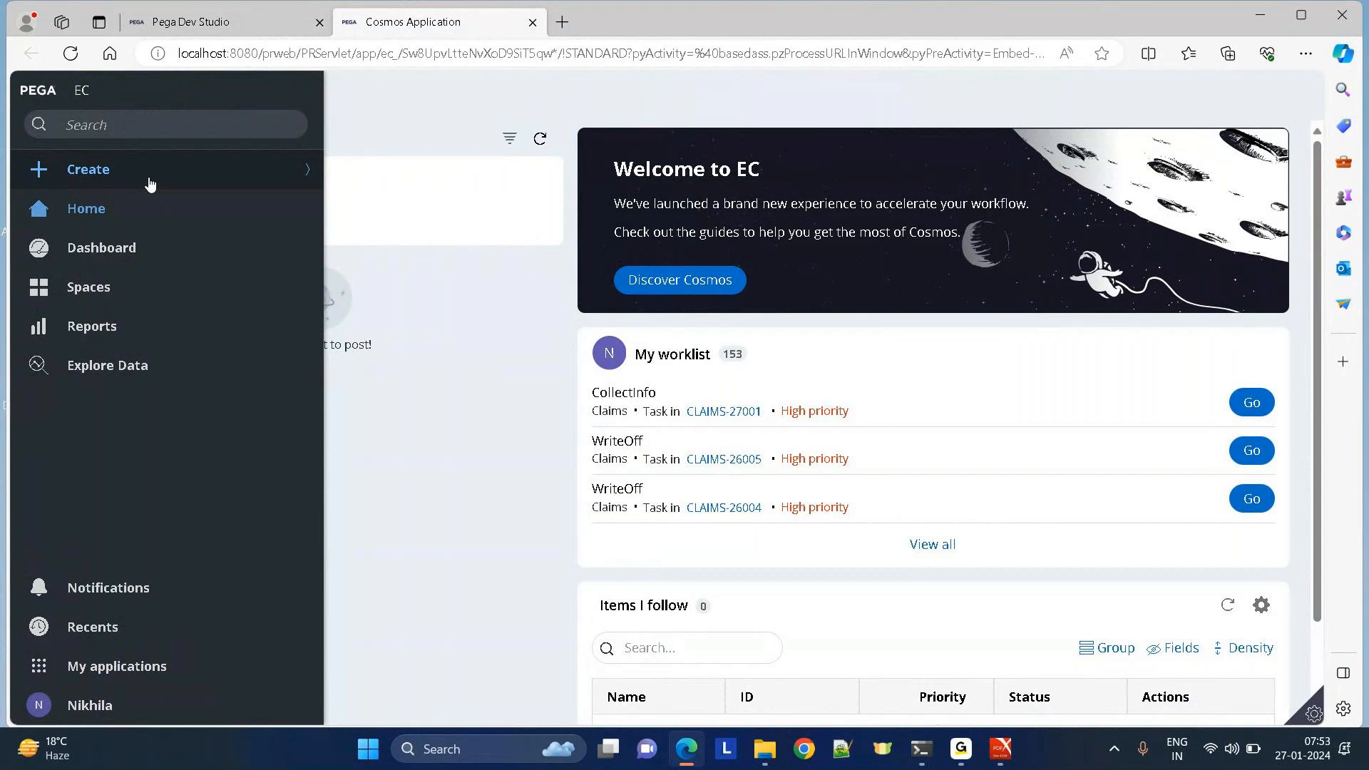
{"action": "left_click", "coordinate": [242, 23]}
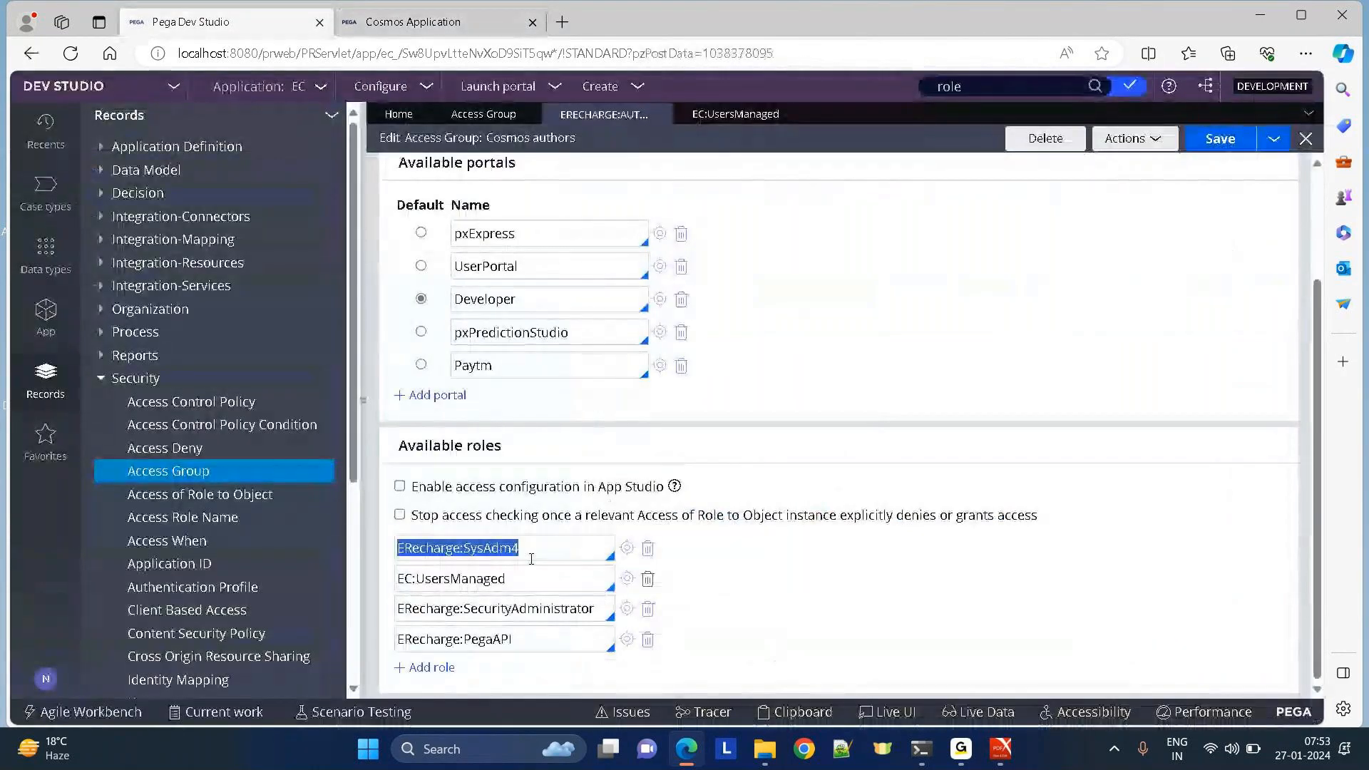
{"action": "left_click", "coordinate": [569, 548]}
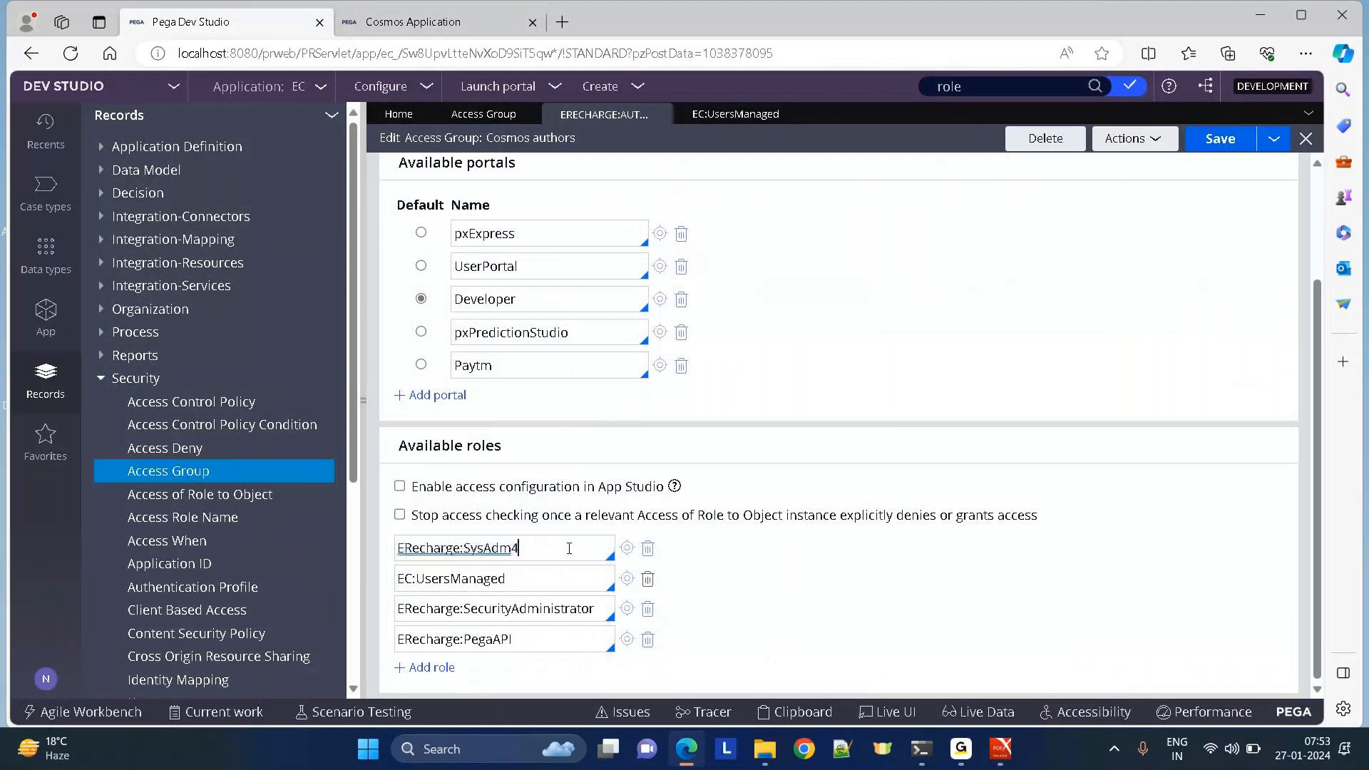
{"action": "left_click_drag", "start_coordinate": [569, 548], "coordinate": [384, 556]}
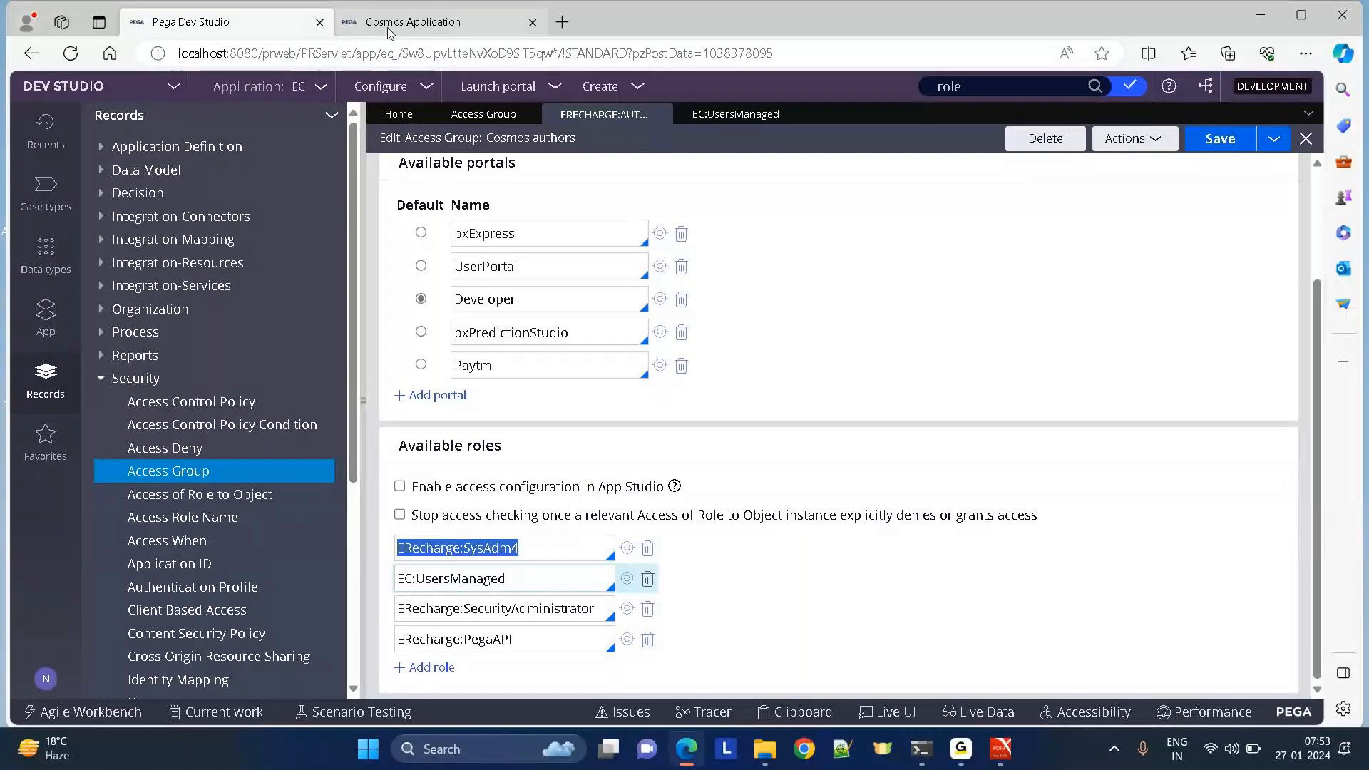
{"action": "left_click", "coordinate": [408, 22]}
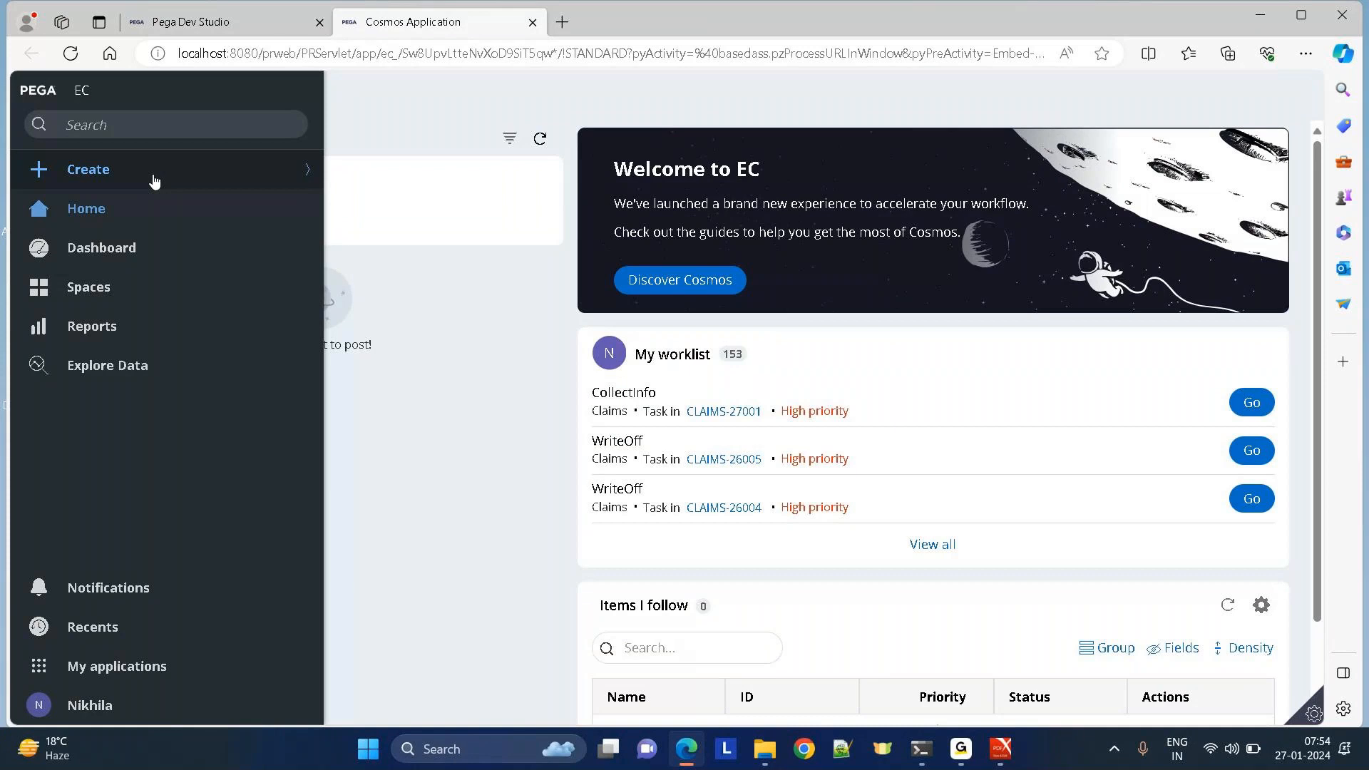
{"action": "left_click", "coordinate": [191, 22]}
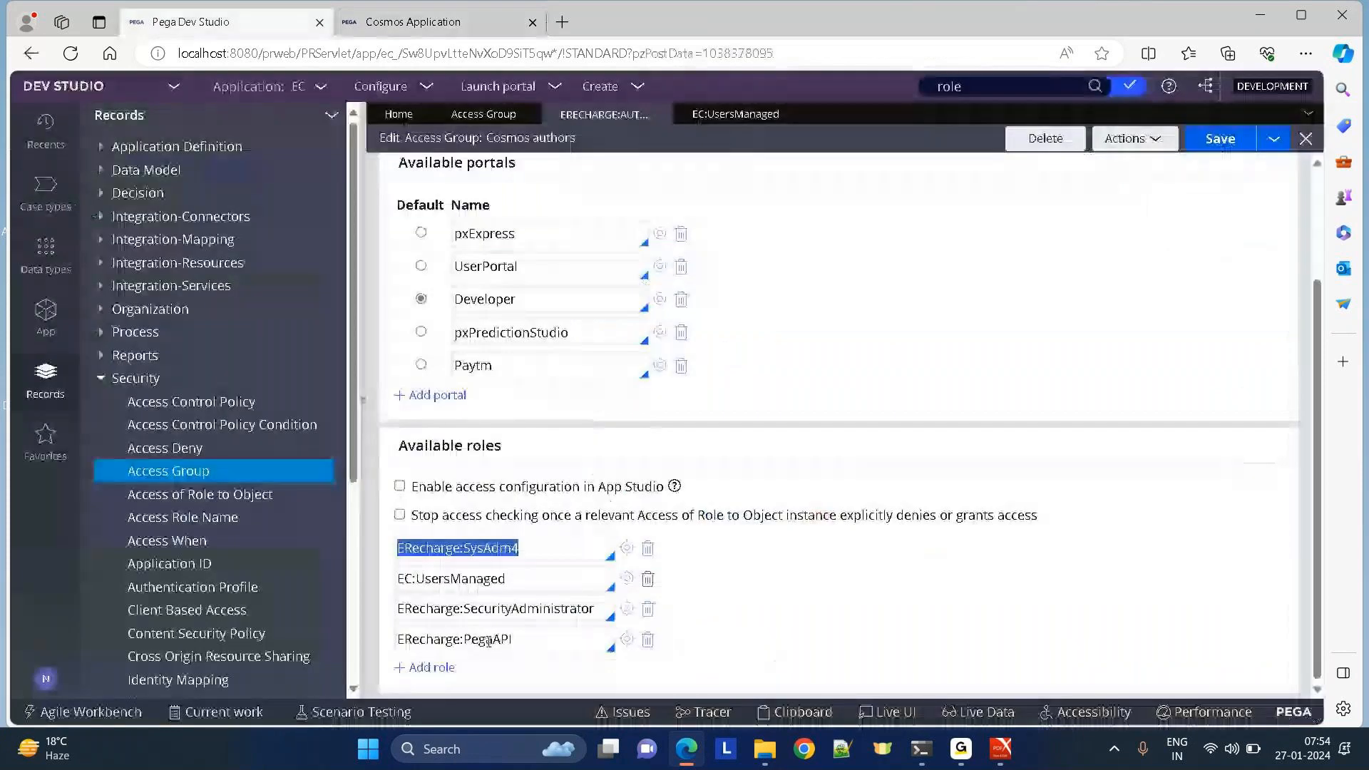
{"action": "left_click", "coordinate": [545, 557]}
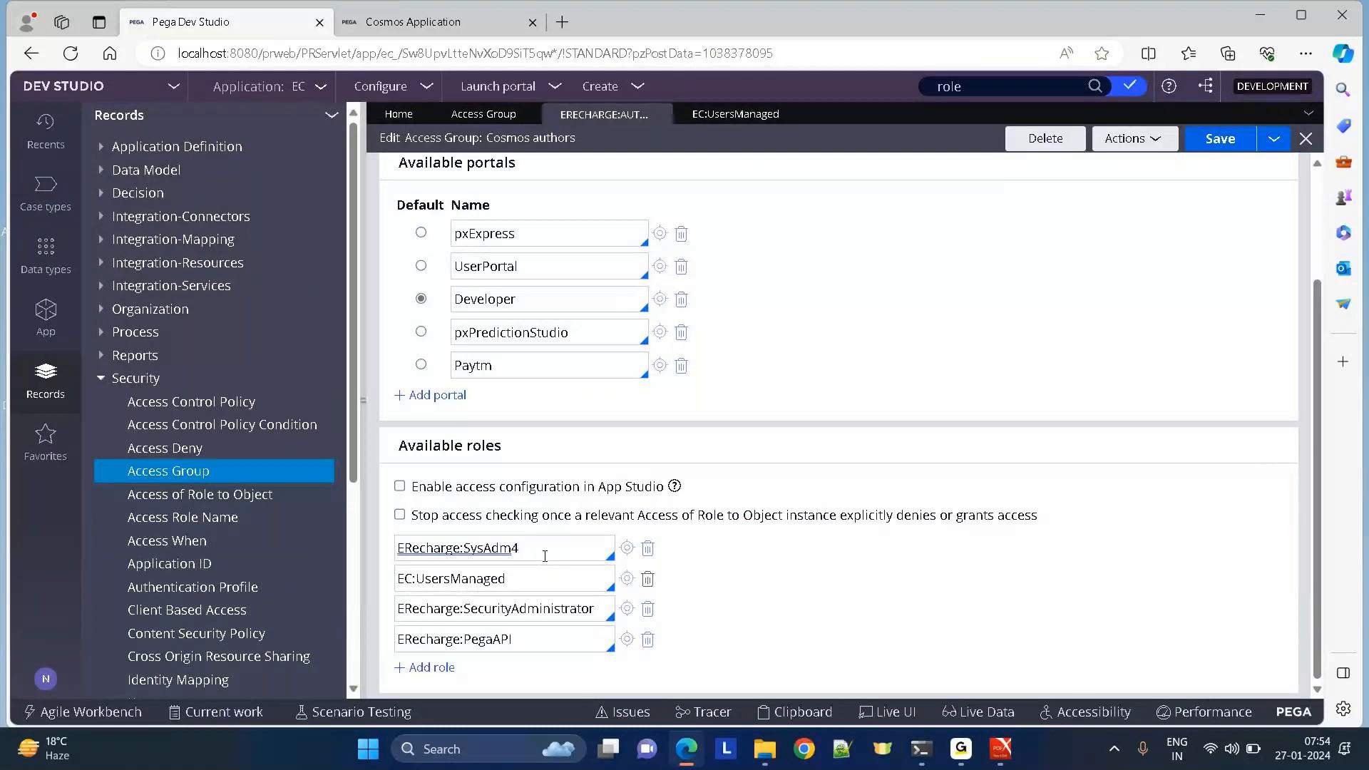
{"action": "left_click_drag", "start_coordinate": [545, 556], "coordinate": [392, 555]}
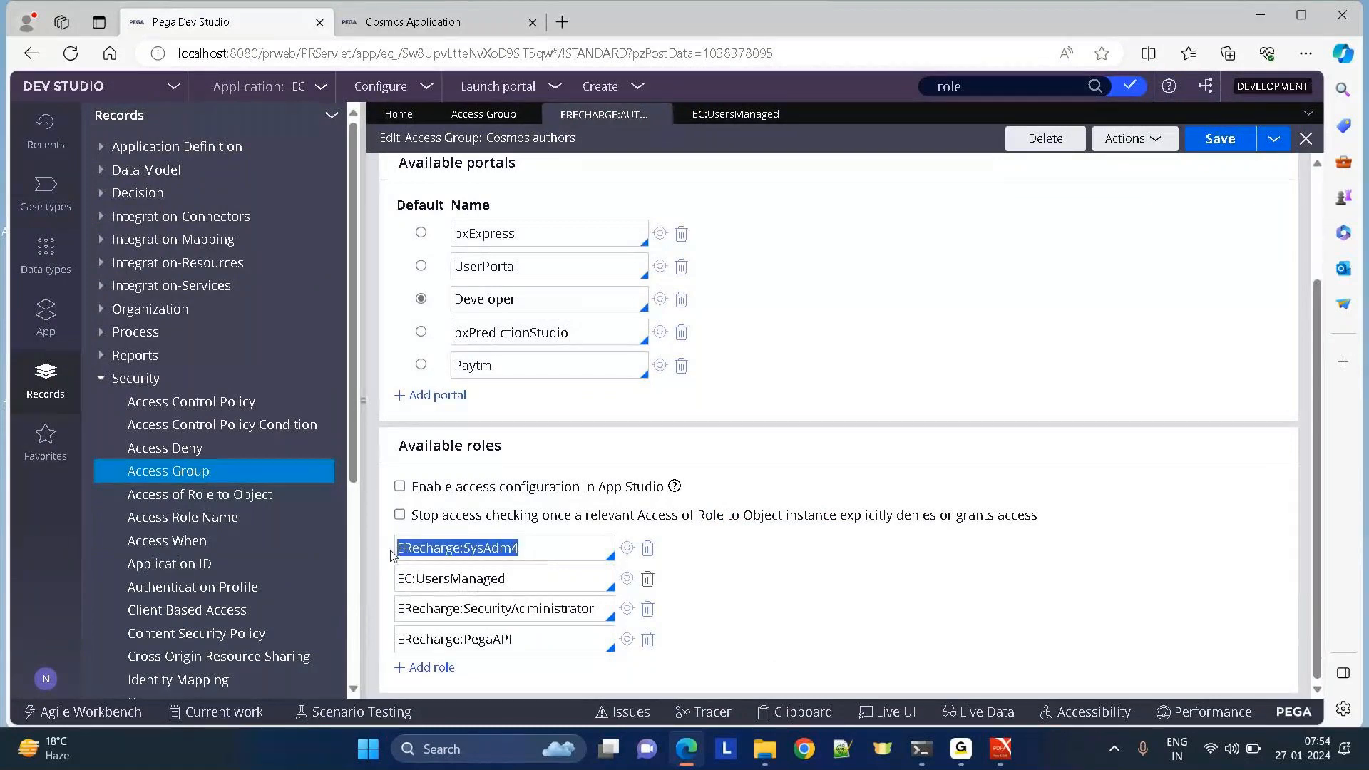
{"action": "left_click", "coordinate": [414, 21]}
{"action": "mouse_move", "coordinate": [55, 176]}
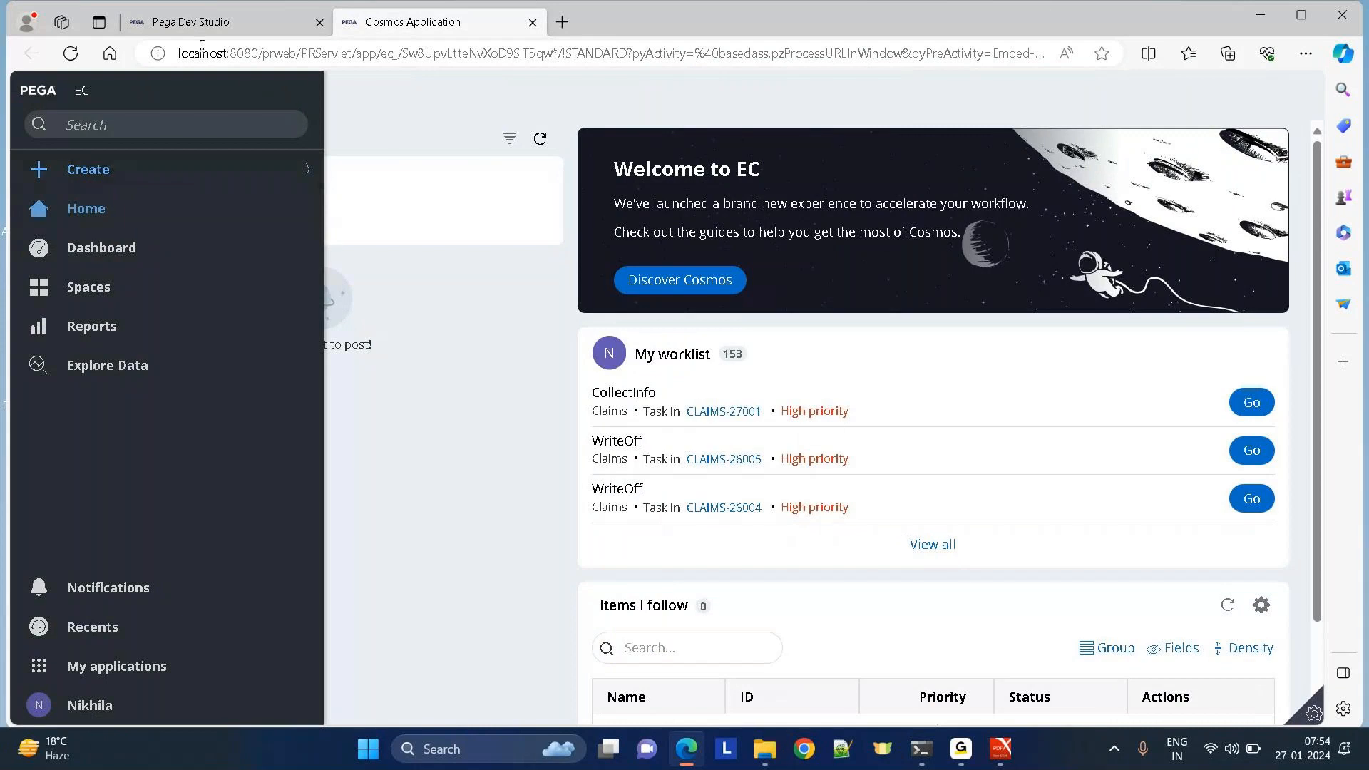
{"action": "left_click", "coordinate": [171, 28]}
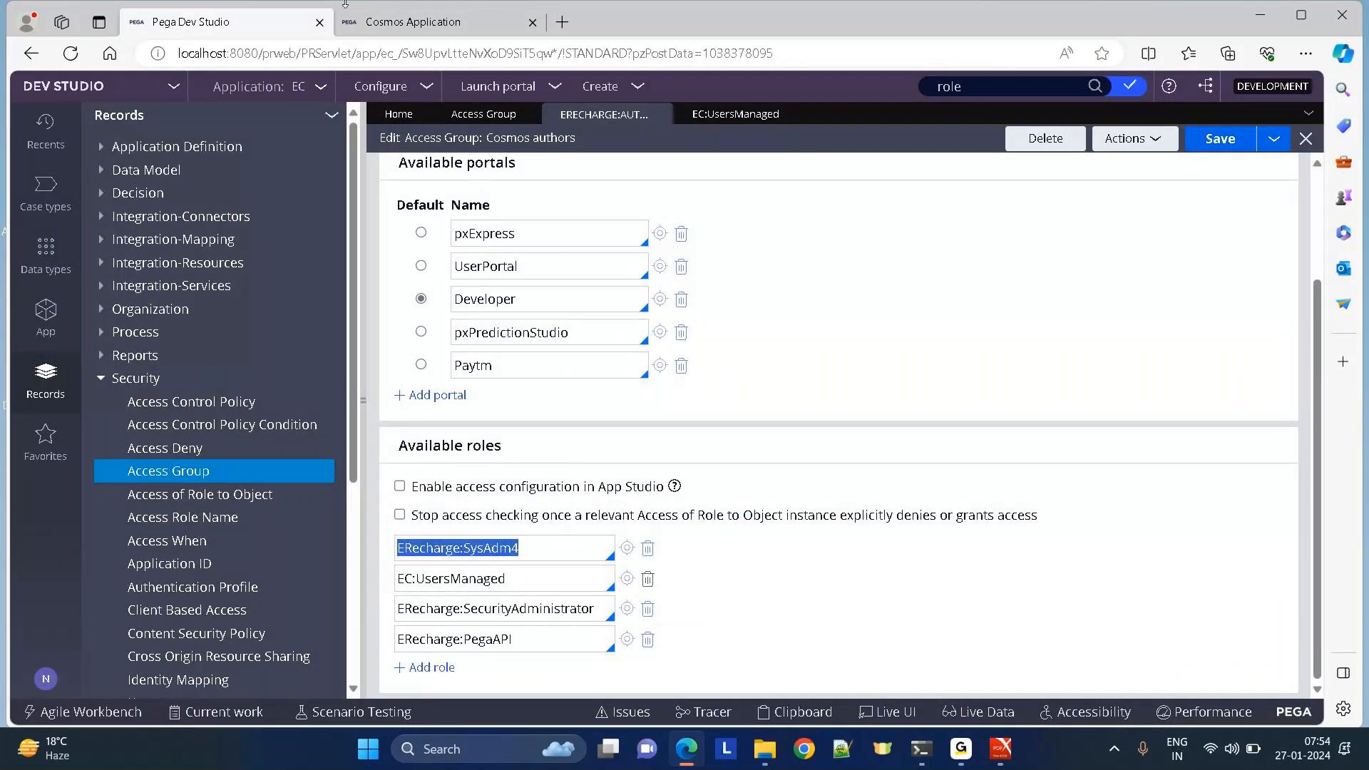
{"action": "left_click", "coordinate": [434, 26]}
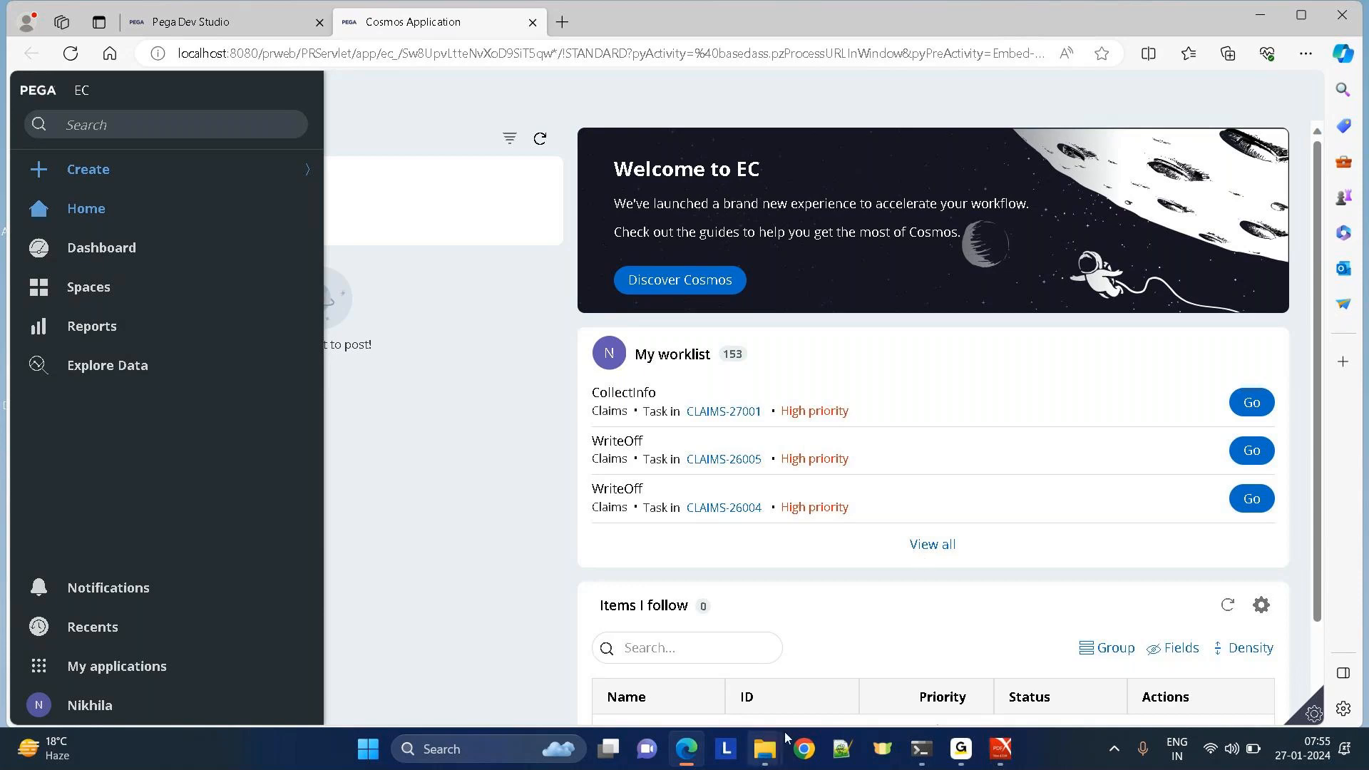
Open Notepad and write 'Report ---> Profit and loss of that company'.
{"action": "left_click", "coordinate": [482, 748]}
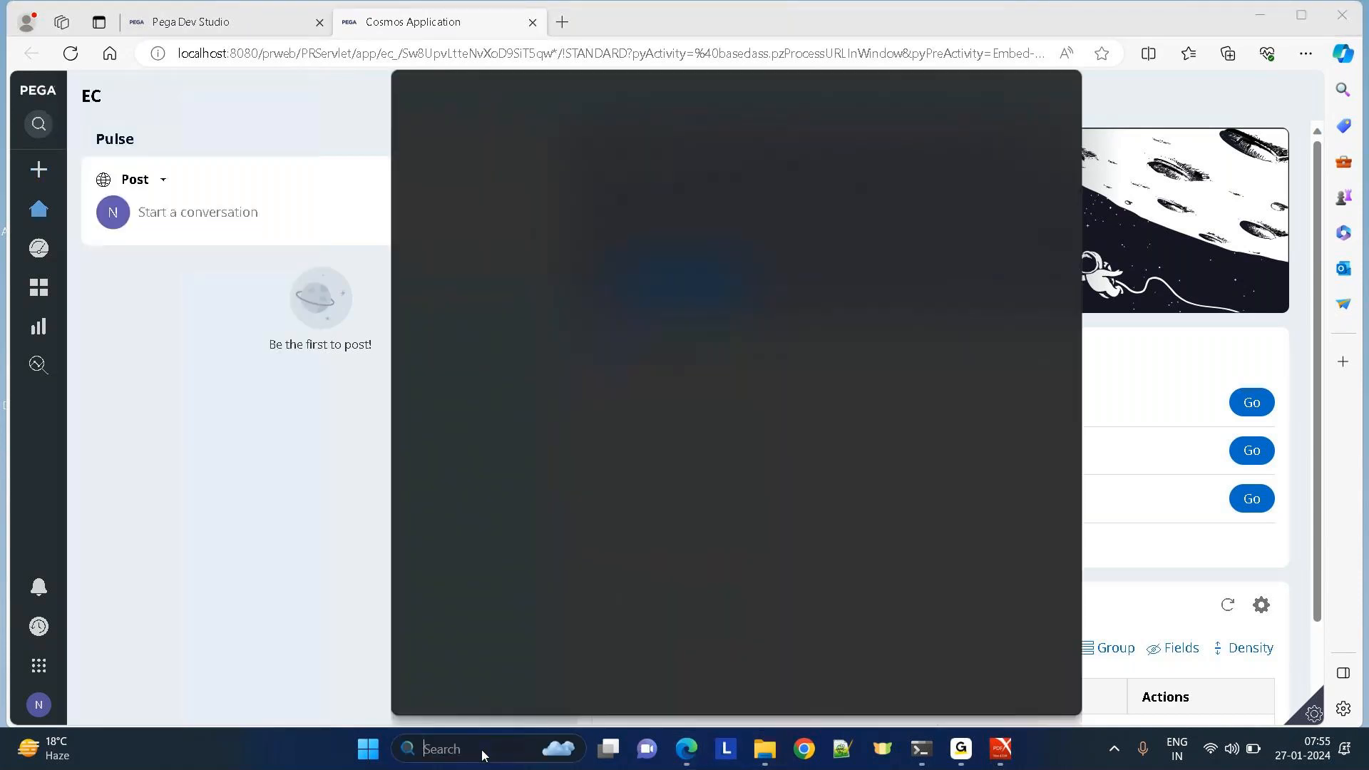
{"action": "type", "text": "notepad"}
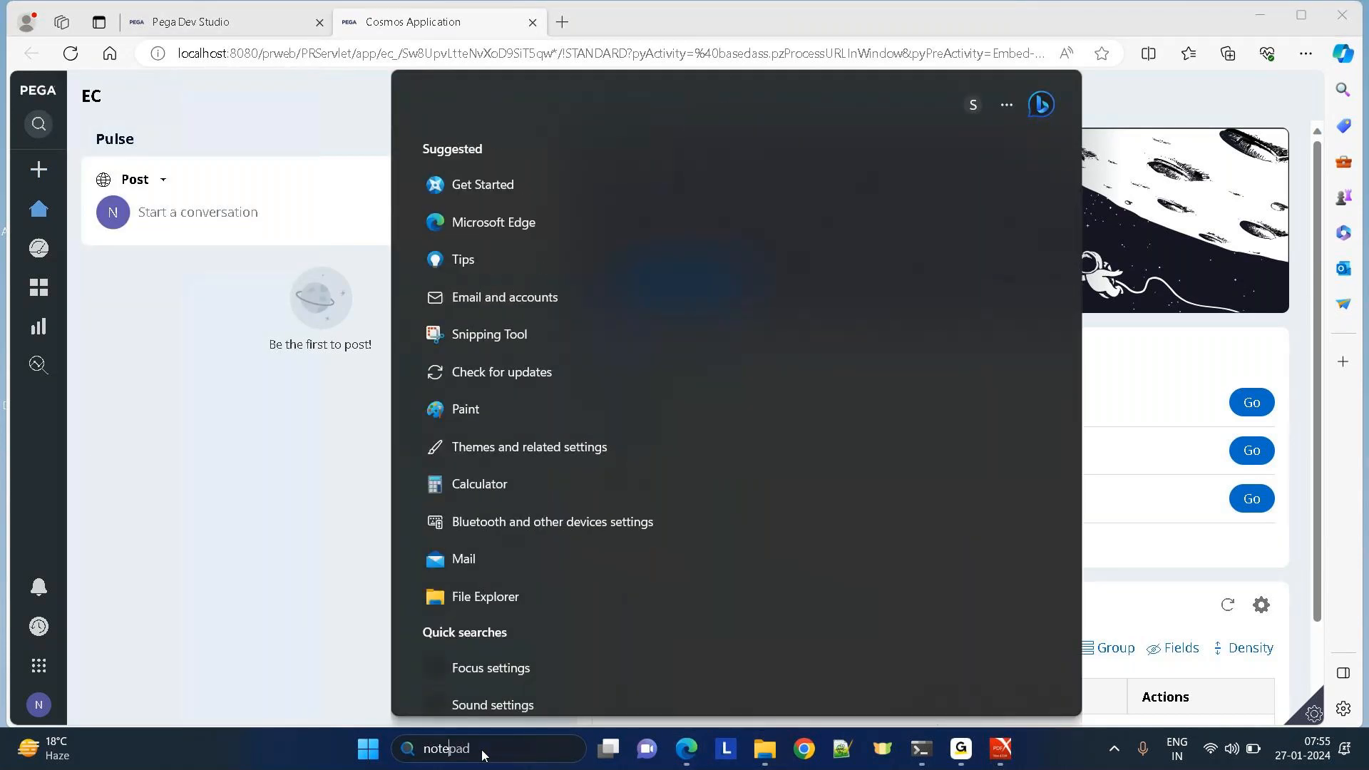
{"action": "left_click", "coordinate": [502, 191]}
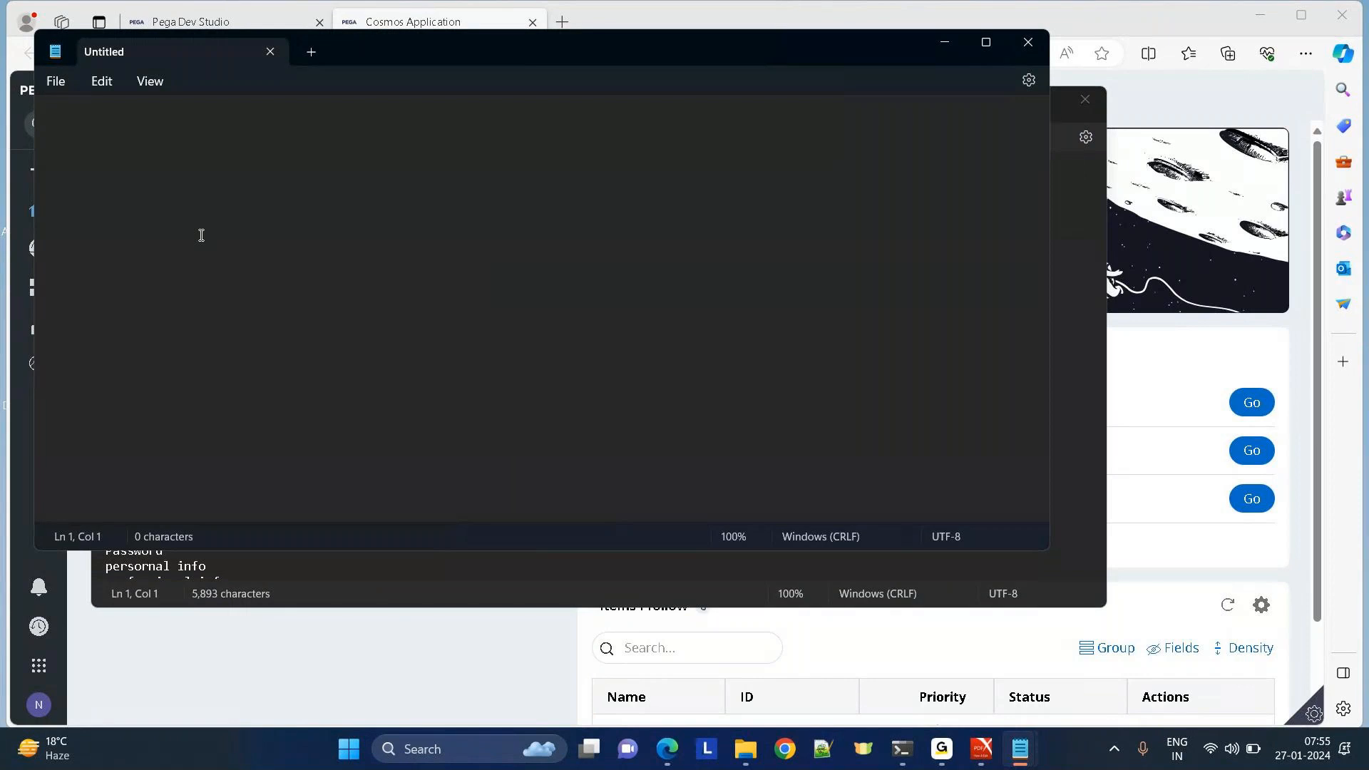
{"action": "key", "text": "Return"}
{"action": "key", "text": "Return"}
{"action": "key", "text": "Return"}
{"action": "type", "text": "Report ---> "}
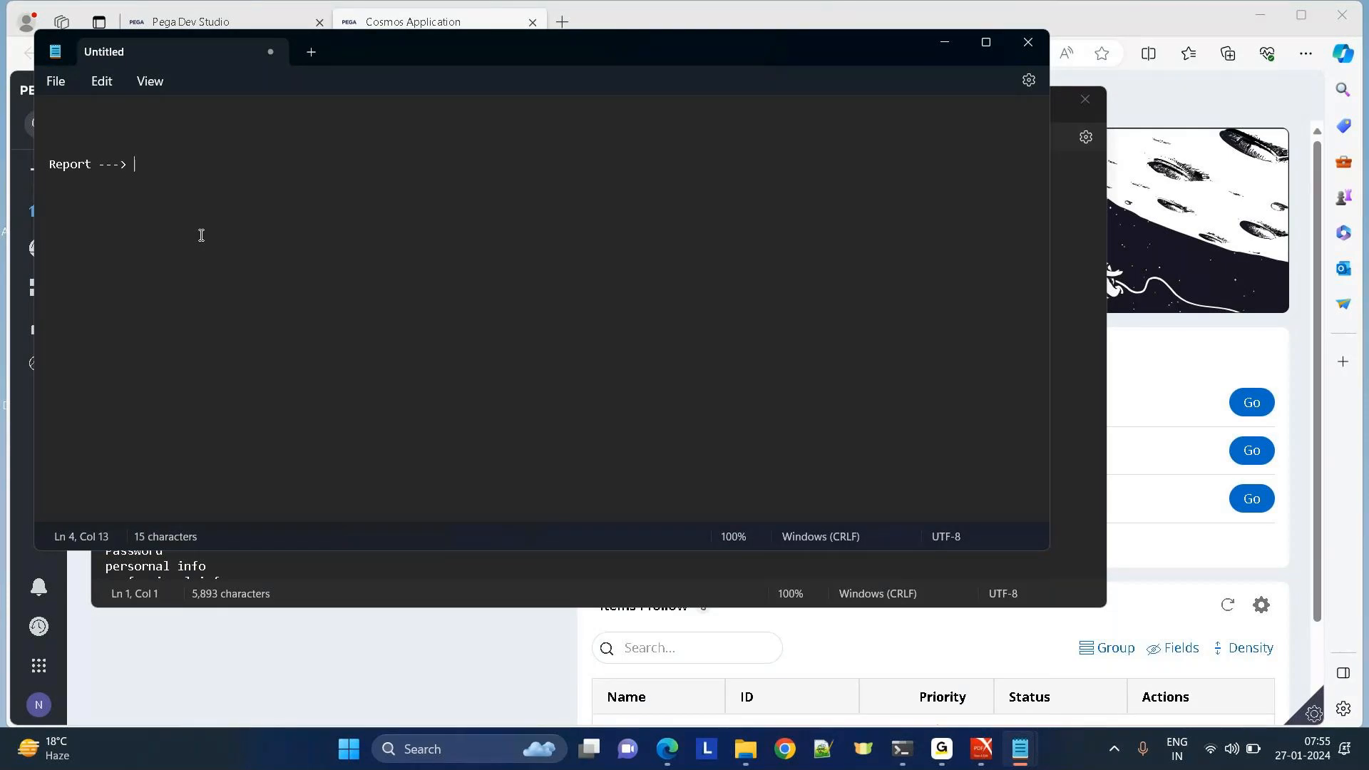
{"action": "type", "text": "Profit and loss "}
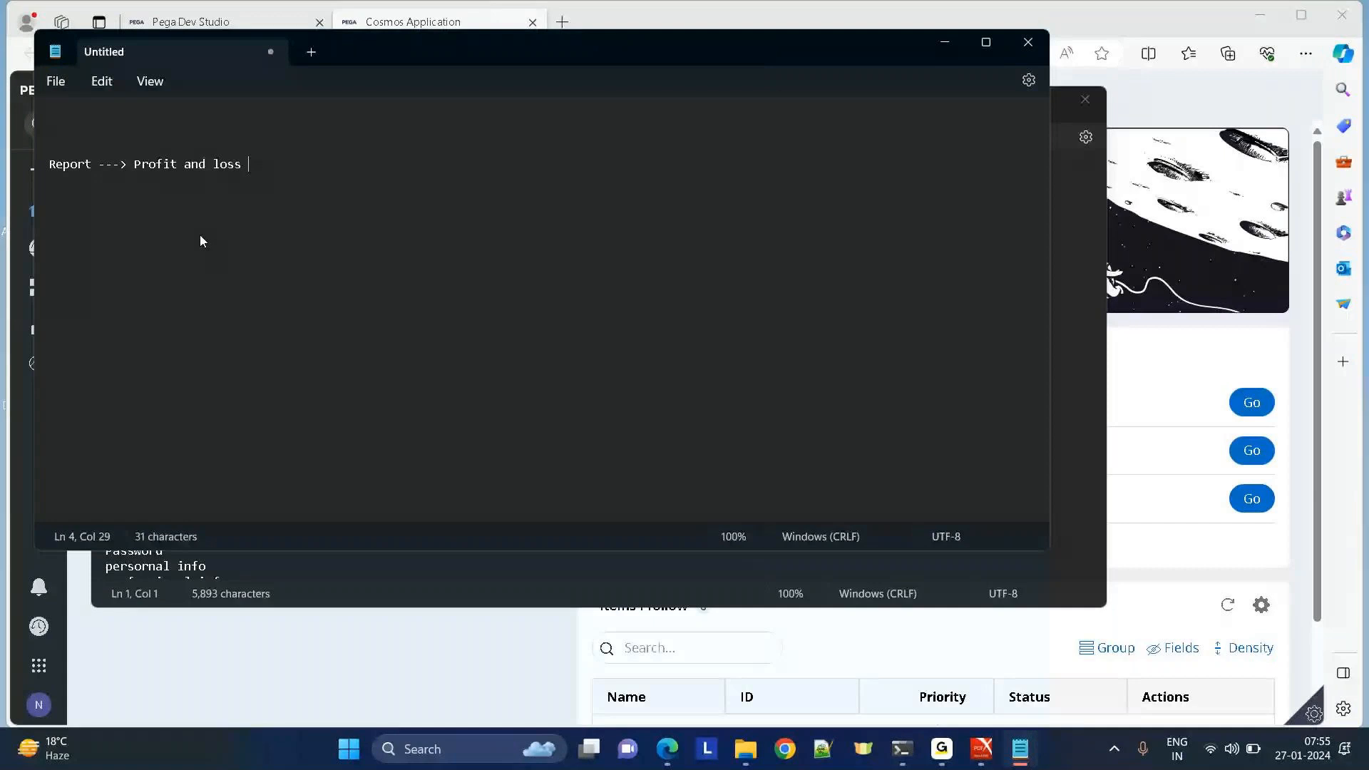
{"action": "type", "text": "of that company"}
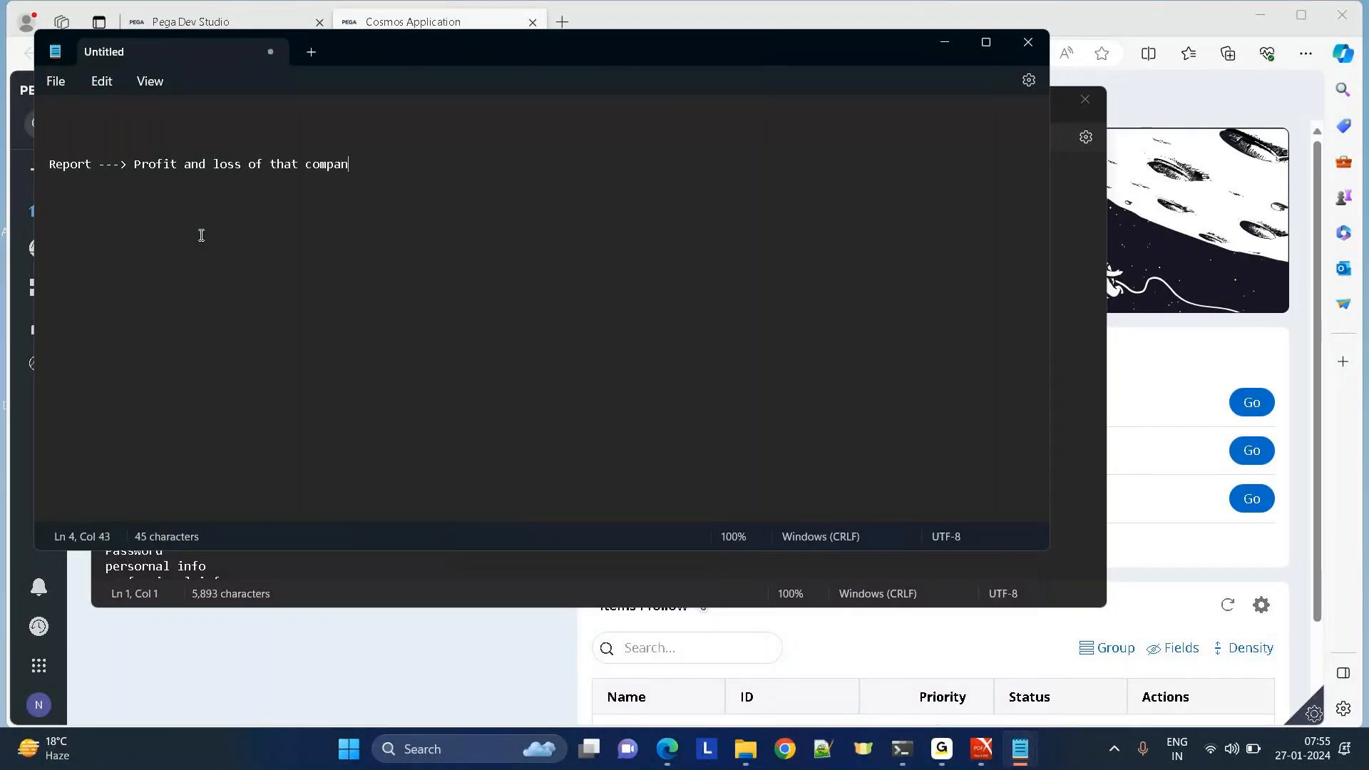
List the Admin, Dev, Manager, CEO and CFO access groups on separate lines.
{"action": "key", "text": "Return"}
{"action": "key", "text": "Return"}
{"action": "key", "text": "Return"}
{"action": "type", "text": "Admins"}
{"action": "key", "text": "BackSpace"}
{"action": "type", "text": "Access group"}
{"action": "key", "text": "Return"}
{"action": "key", "text": "Return"}
{"action": "type", "text": "Deve"}
{"action": "key", "text": "BackSpace"}
{"action": "type", "text": "access group"}
{"action": "key", "text": "Return"}
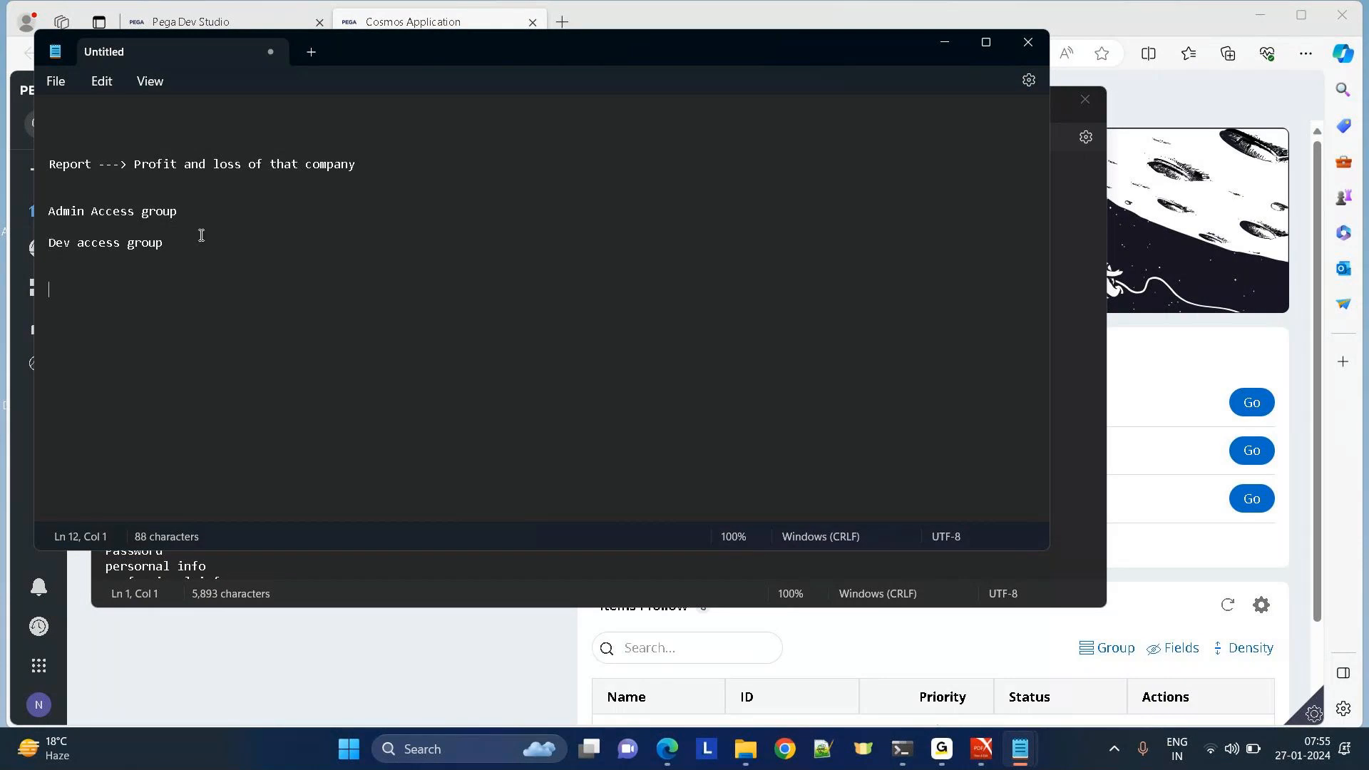
{"action": "type", "text": "Manager access group"}
{"action": "key", "text": "Return"}
{"action": "key", "text": "Return"}
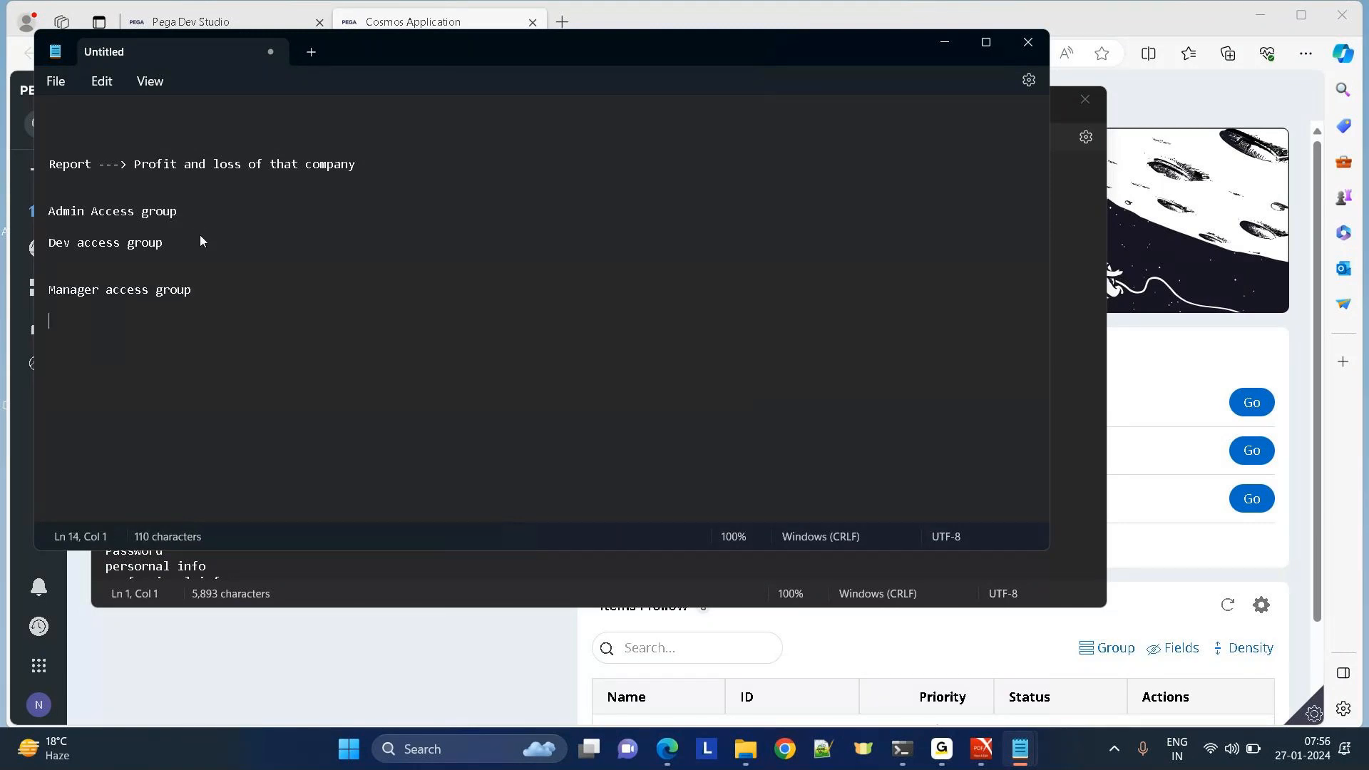
{"action": "type", "text": "CEO access"}
{"action": "type", "text": "roup"}
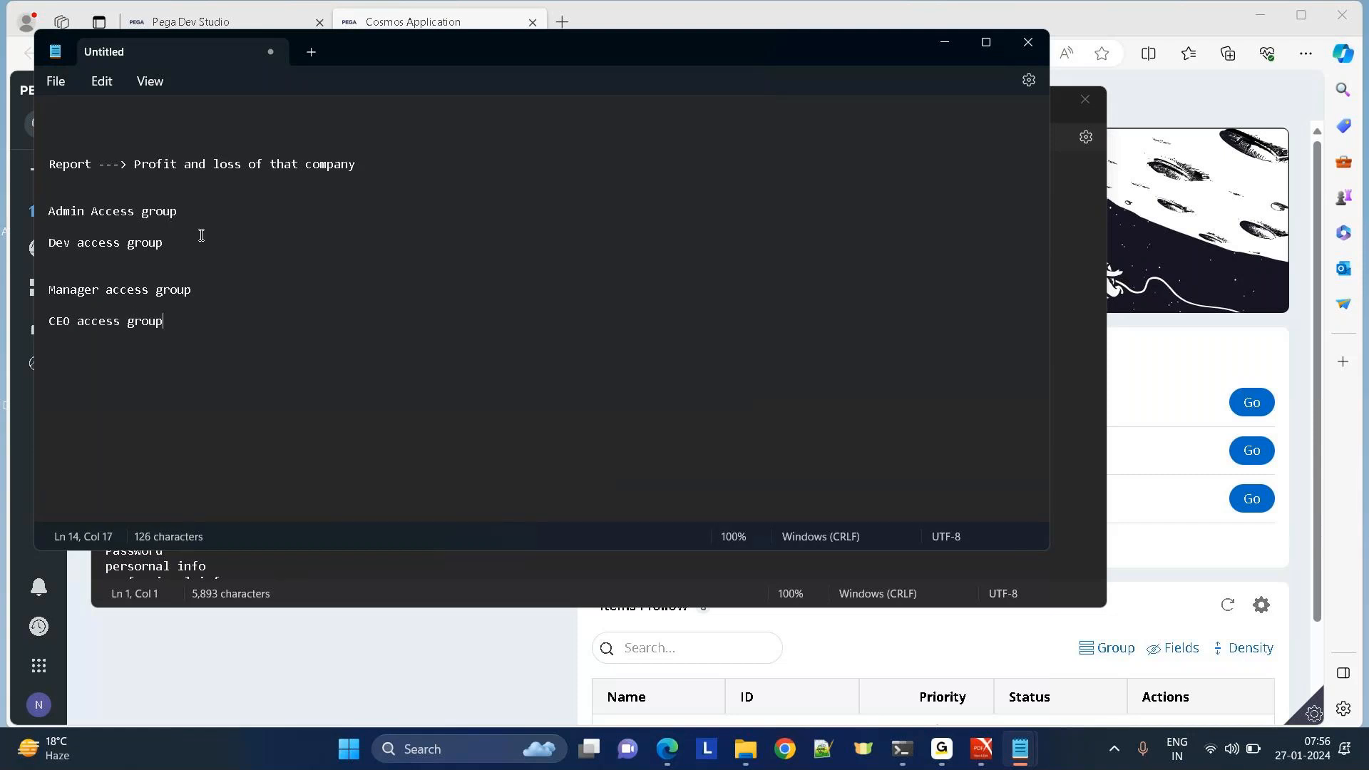
{"action": "type", "text": "'"}
{"action": "key", "text": "Return"}
{"action": "key", "text": "Return"}
{"action": "key", "text": "Return"}
{"action": "key", "text": "Return"}
{"action": "type", "text": "CFO access group["}
{"action": "key", "text": "BackSpace"}
Append '( Repprt visible only if operator has access group' to the Report line and maximize Notepad.
{"action": "left_click", "coordinate": [381, 165]}
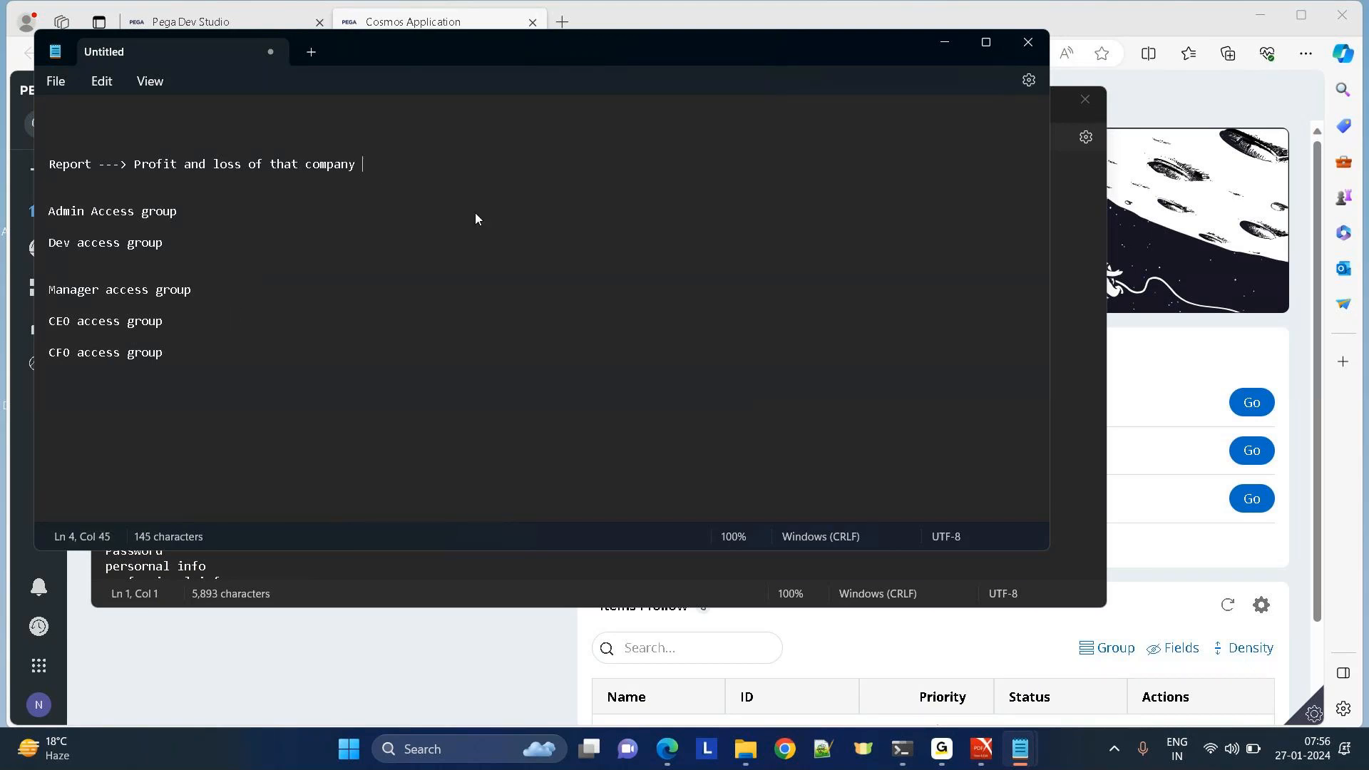
{"action": "type", "text": "( Repprt visible only o"}
{"action": "key", "text": "BackSpace"}
{"action": "type", "text": "if opperator"}
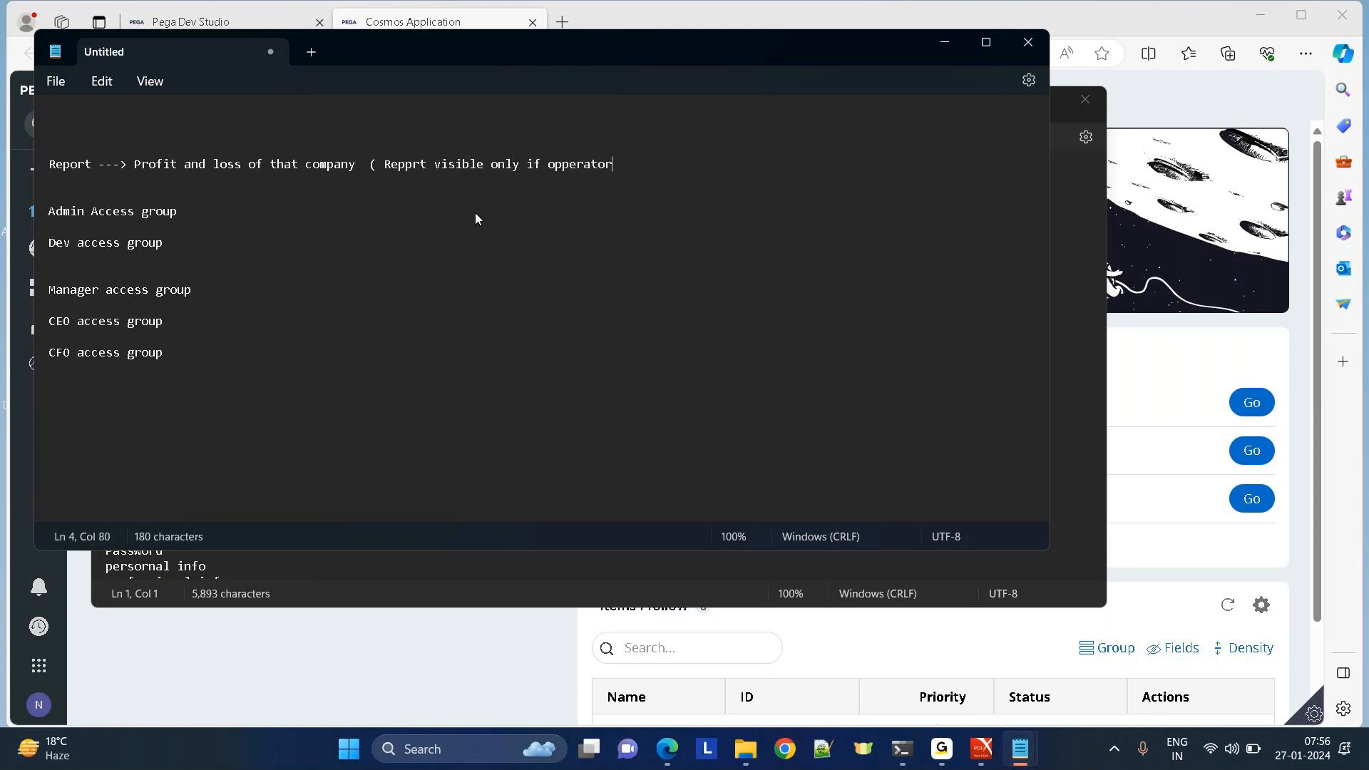
{"action": "type", "text": " has access group"}
{"action": "left_click", "coordinate": [570, 164]}
{"action": "key", "text": "BackSpace"}
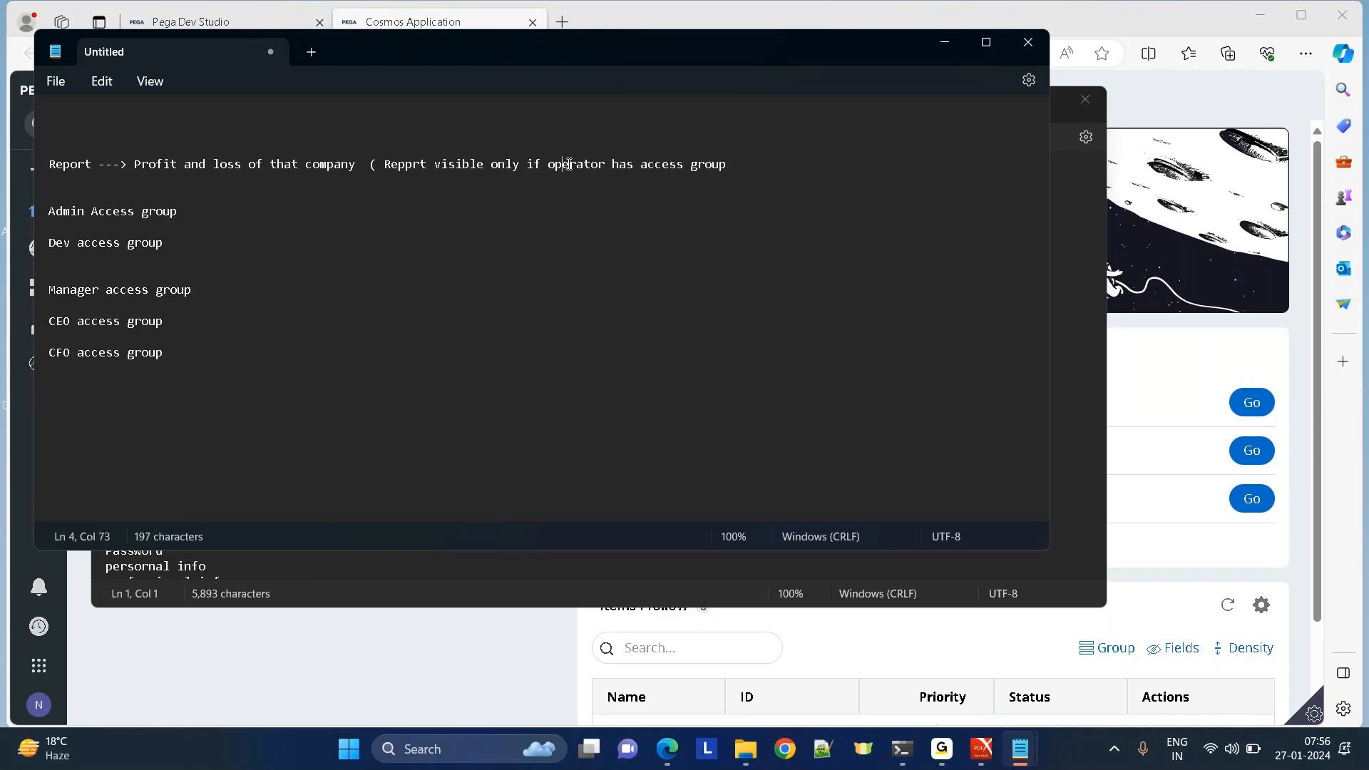
{"action": "left_click", "coordinate": [984, 43]}
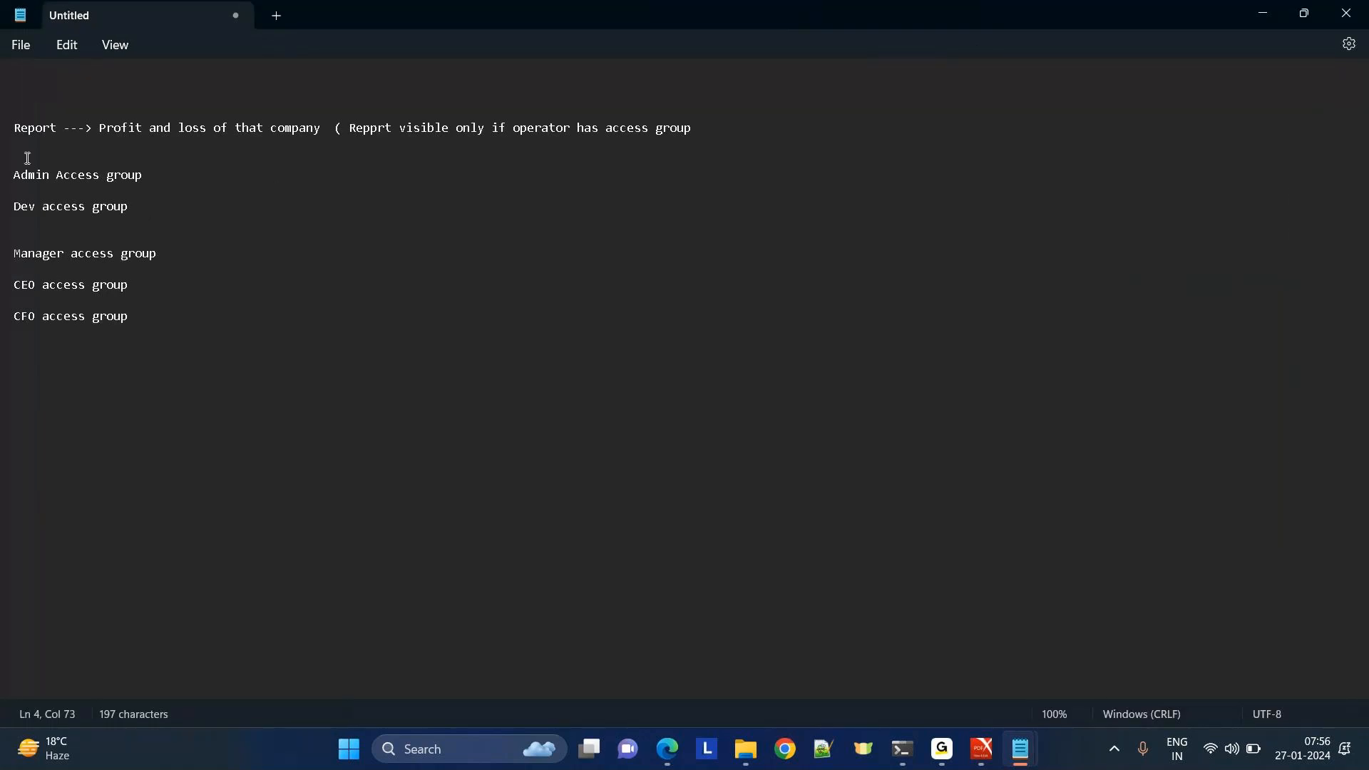
Copy the five access groups into the Report line's condition and close it with ')'.
{"action": "left_click_drag", "start_coordinate": [14, 174], "coordinate": [142, 331]}
{"action": "key", "text": "ctrl+c"}
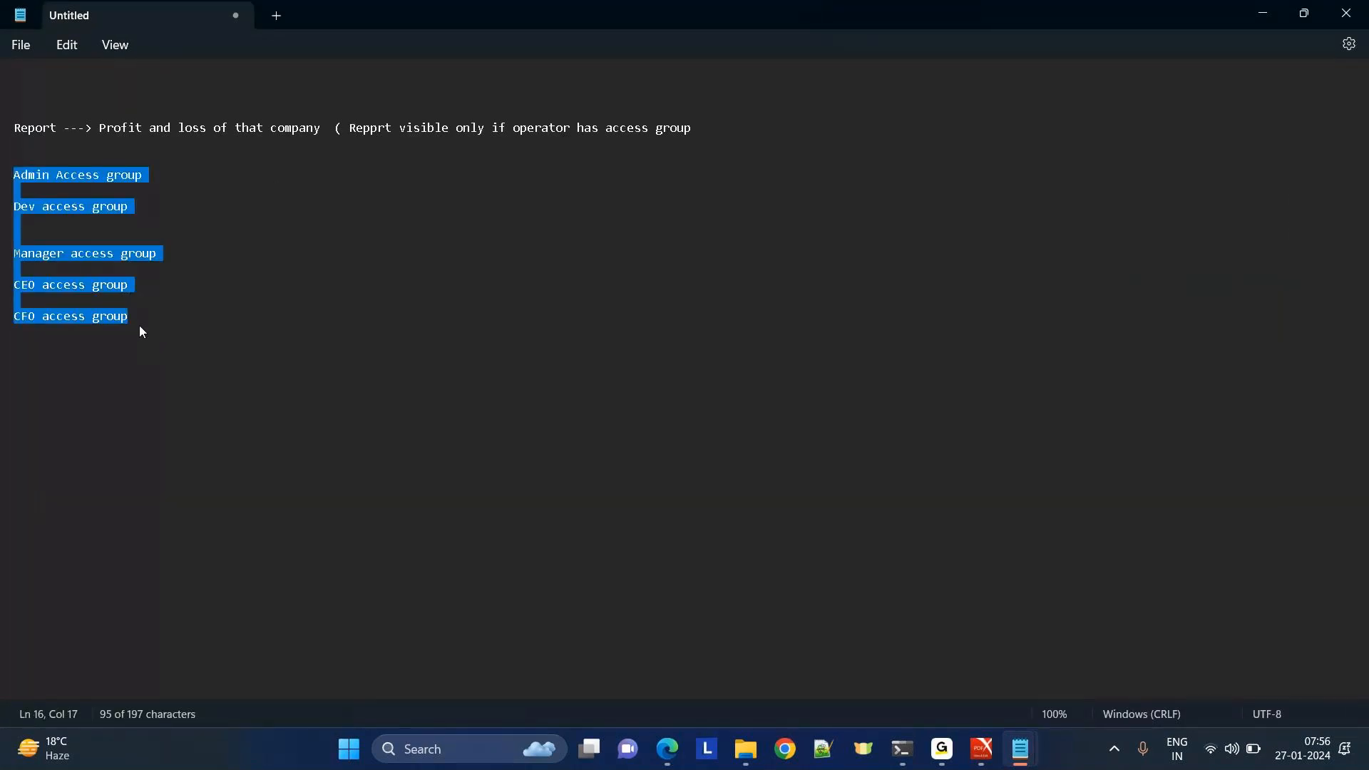
{"action": "left_click", "coordinate": [722, 135]}
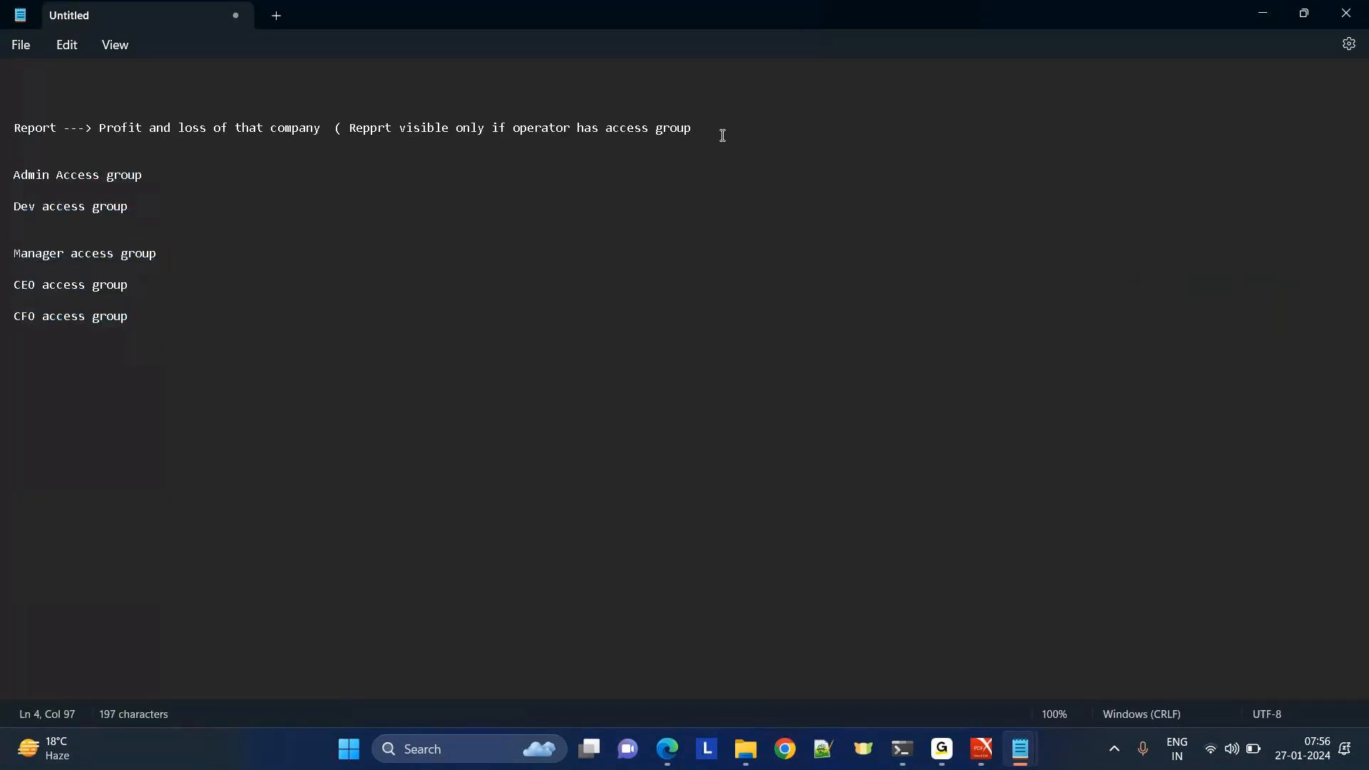
{"action": "key", "text": "ctrl+v"}
{"action": "type", "text": ")"}
{"action": "key", "text": "Return"}
{"action": "key", "text": "Return"}
{"action": "key", "text": "Return"}
{"action": "key", "text": "Return"}
{"action": "key", "text": "Return"}
{"action": "key", "text": "Return"}
{"action": "key", "text": "Return"}
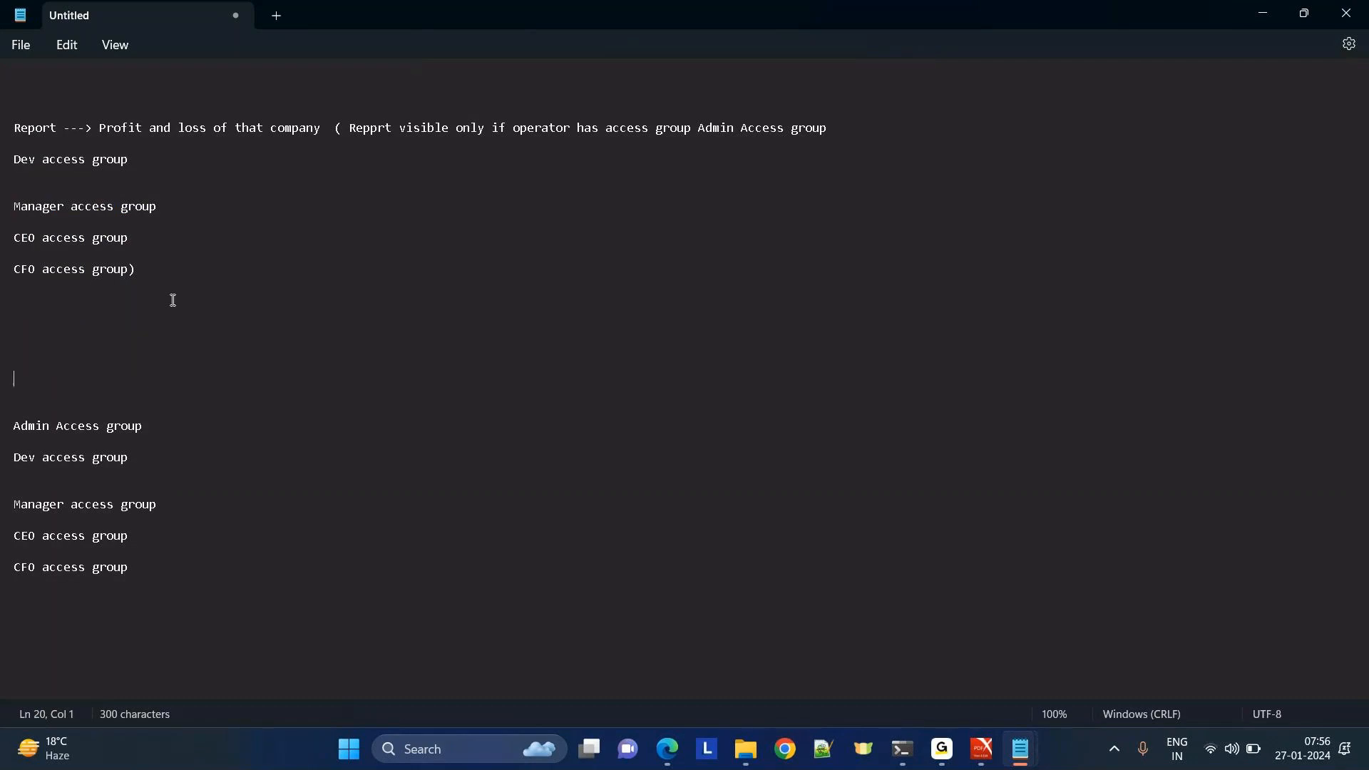
Add the heading '5 new access groups was introduced' below the condition.
{"action": "type", "text": "A new access group was introduced"}
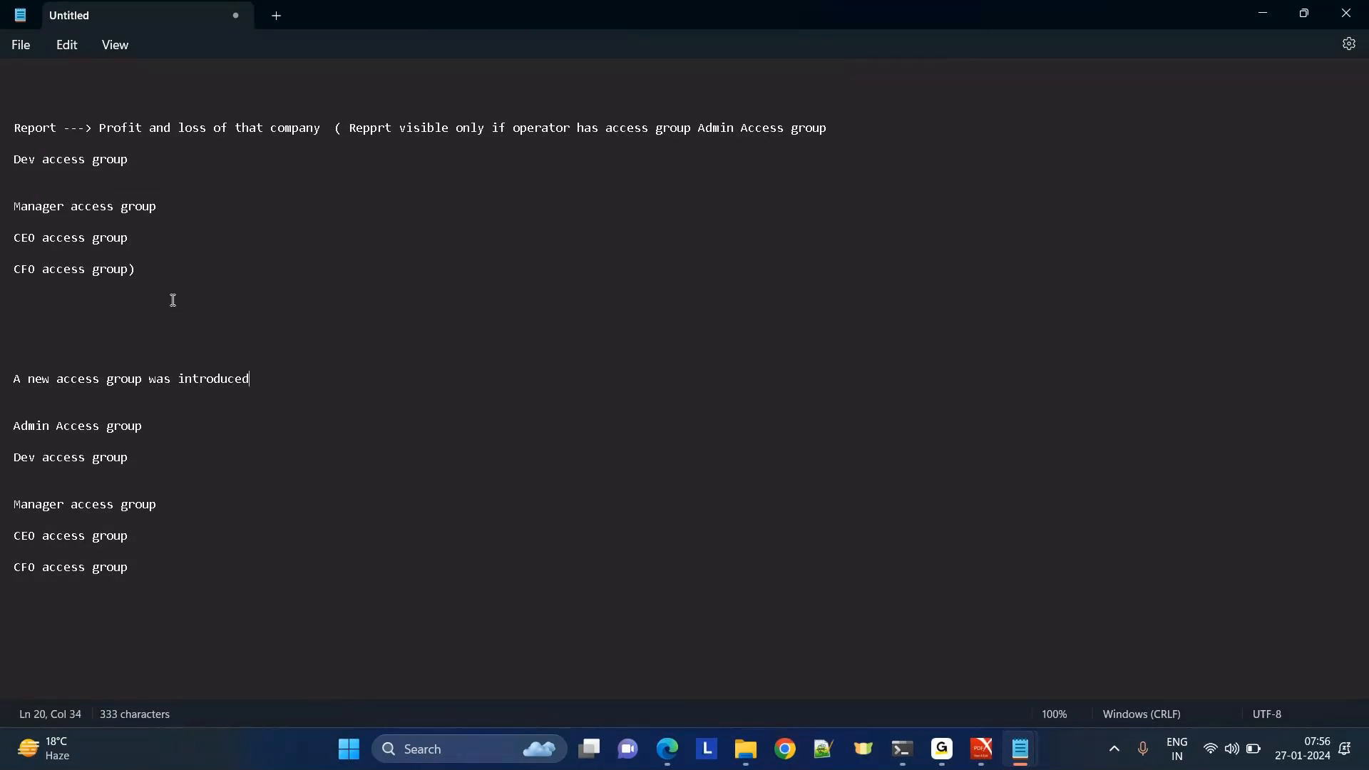
{"action": "double_click", "coordinate": [34, 381]}
{"action": "key", "text": "BackSpace"}
{"action": "key", "text": "BackSpace"}
{"action": "key", "text": "BackSpace"}
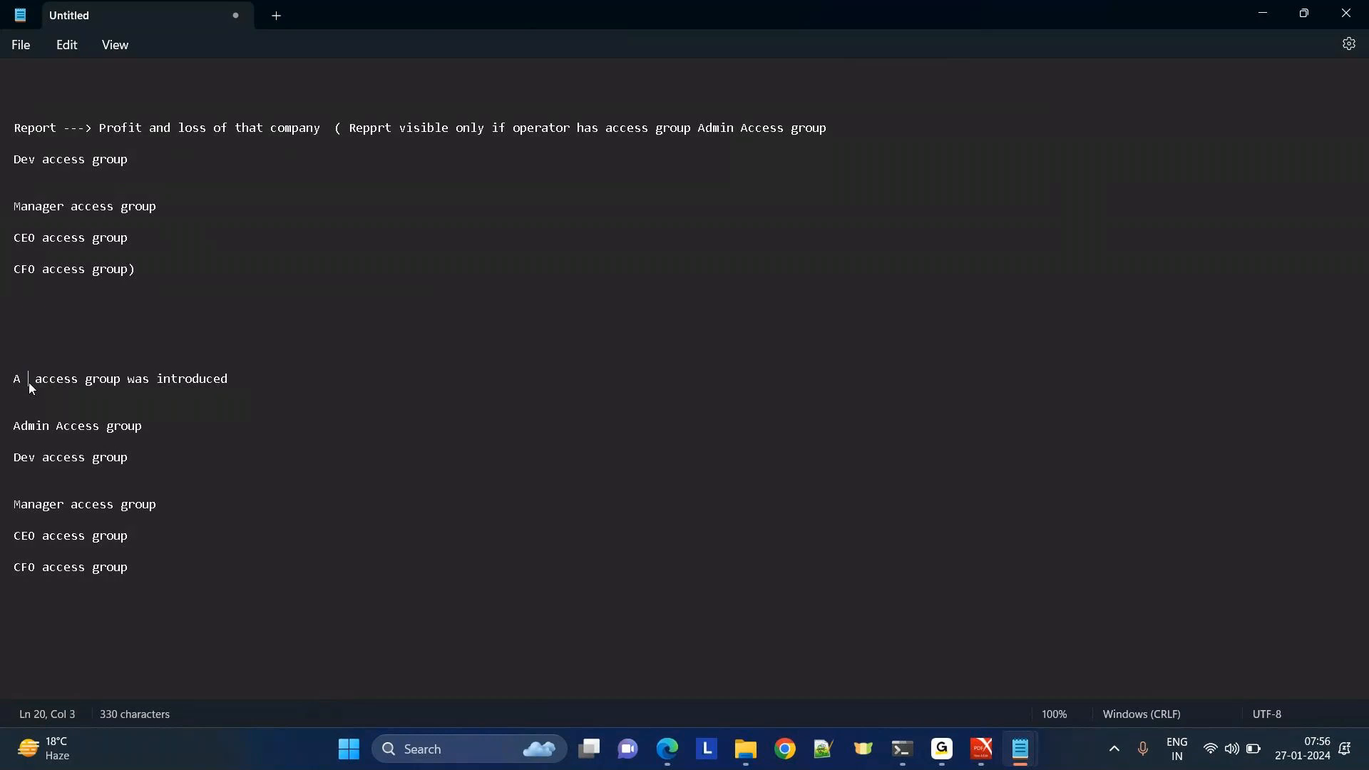
{"action": "type", "text": "5 new"}
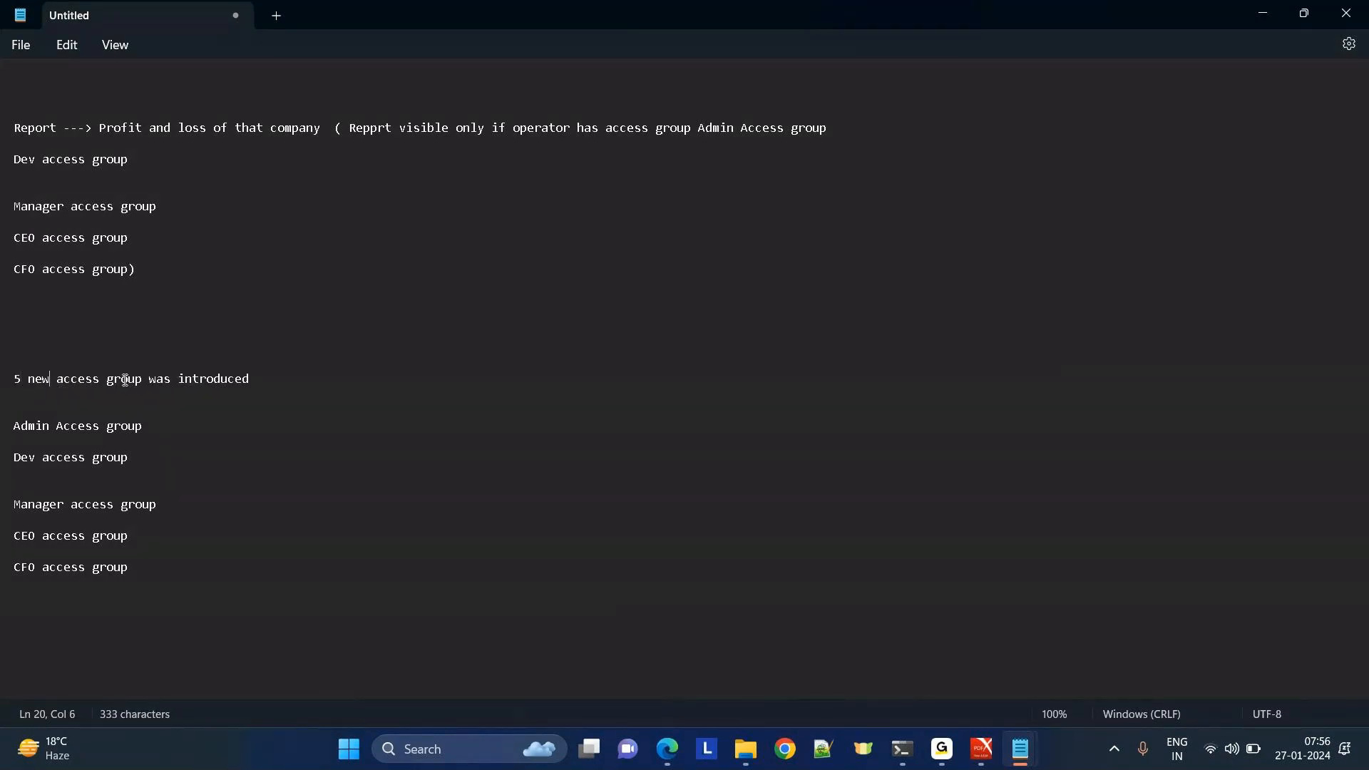
{"action": "left_click", "coordinate": [142, 383]}
{"action": "type", "text": "s"}
Insert the line 'Add 5 new access groups' before the closing parenthesis.
{"action": "left_click", "coordinate": [362, 130]}
{"action": "left_click_drag", "start_coordinate": [363, 130], "coordinate": [711, 345]}
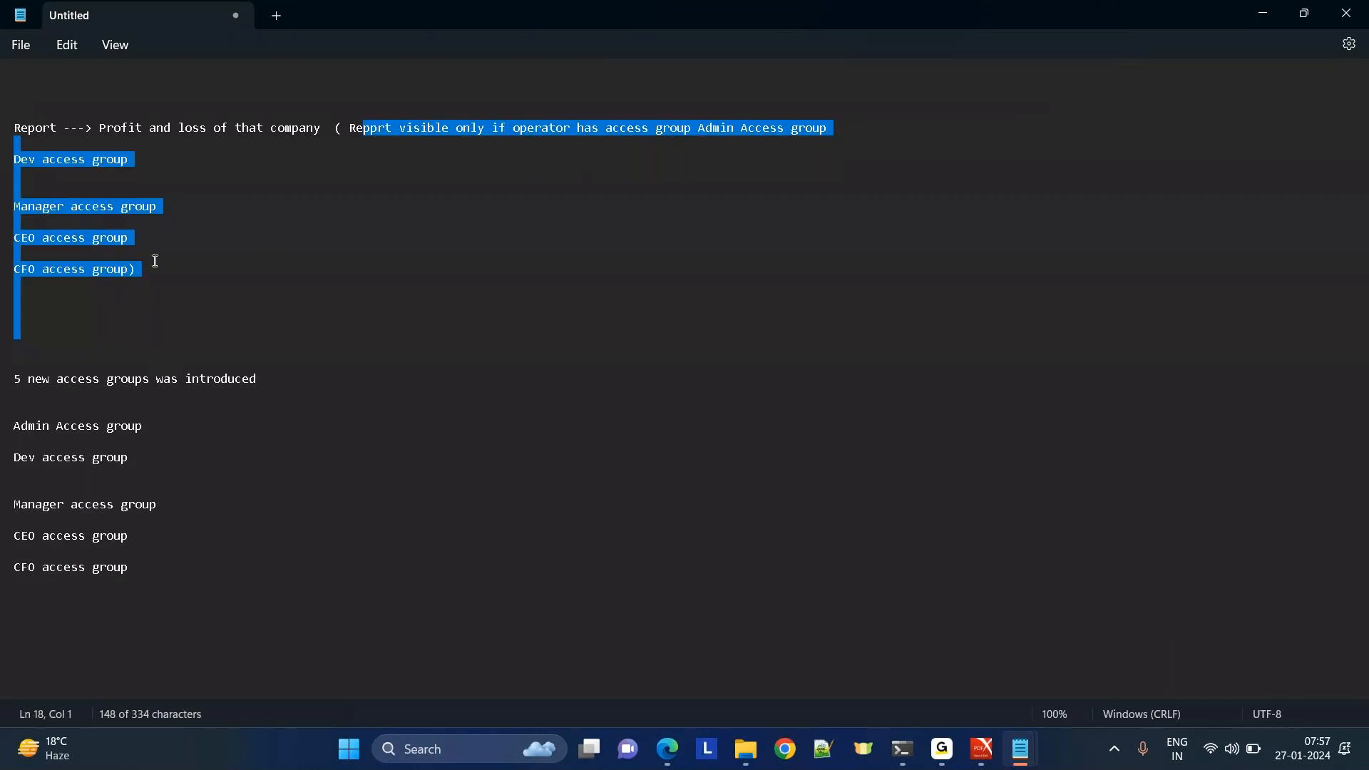
{"action": "left_click", "coordinate": [131, 270]}
{"action": "key", "text": "Return"}
{"action": "key", "text": "Return"}
{"action": "key", "text": "Return"}
{"action": "key", "text": "Return"}
{"action": "key", "text": "Return"}
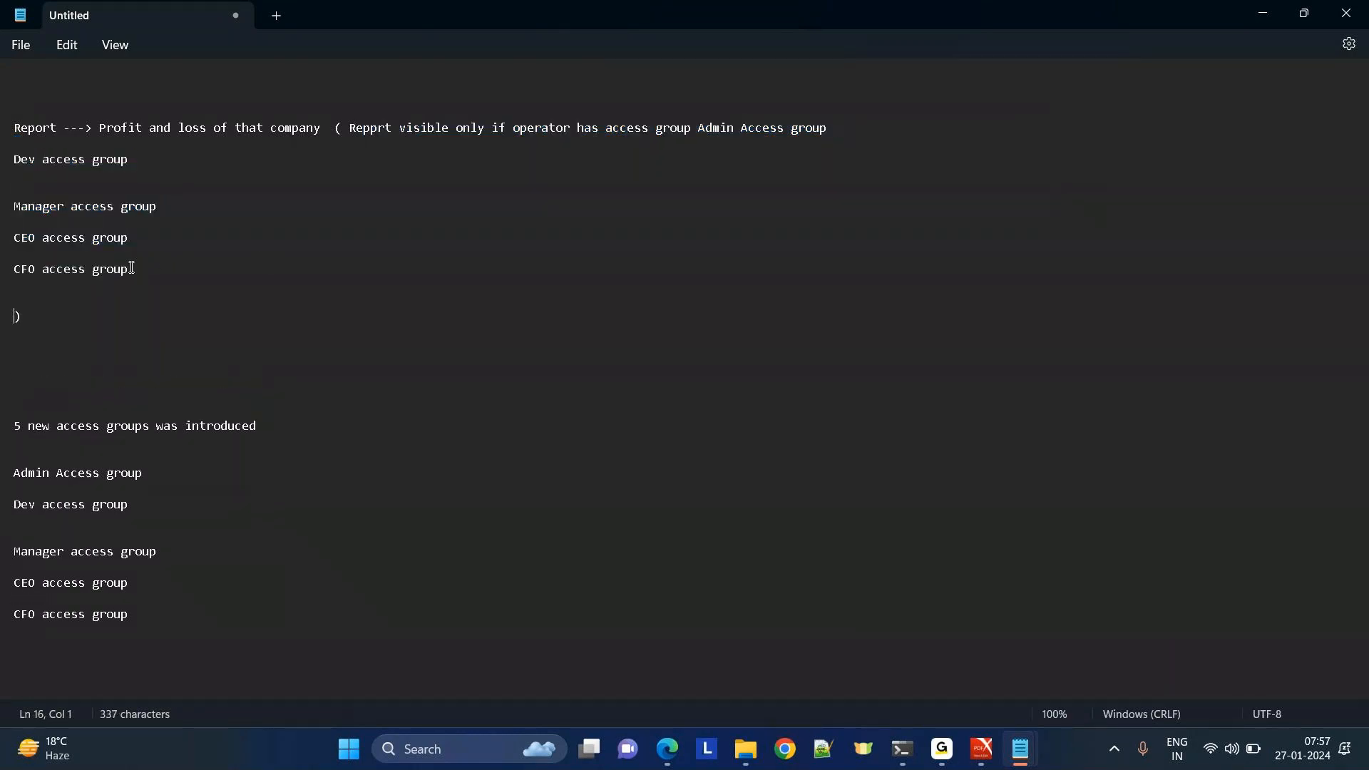
{"action": "key", "text": "Up"}
{"action": "type", "text": "Add 5 new access groups"}
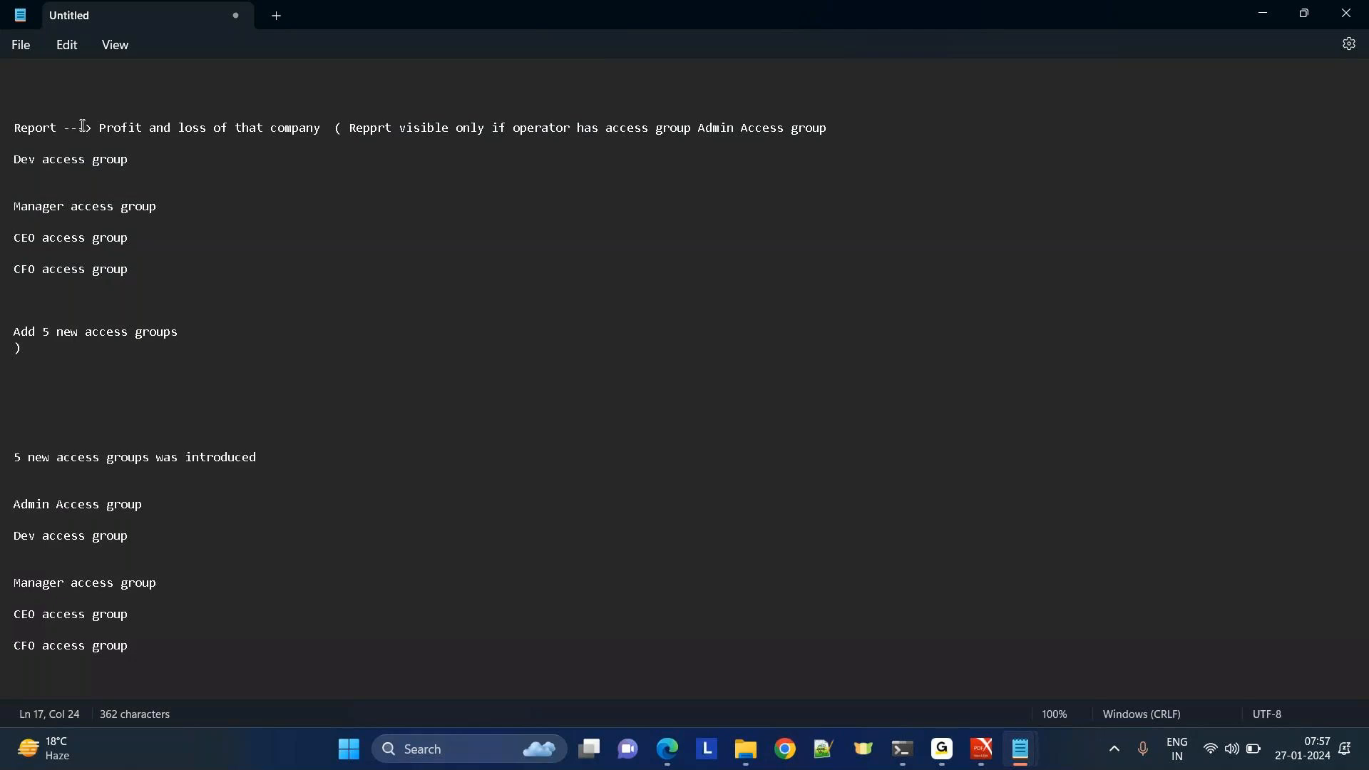
Highlight the report condition, the Add line and the access-group list while explaining them.
{"action": "double_click", "coordinate": [28, 128]}
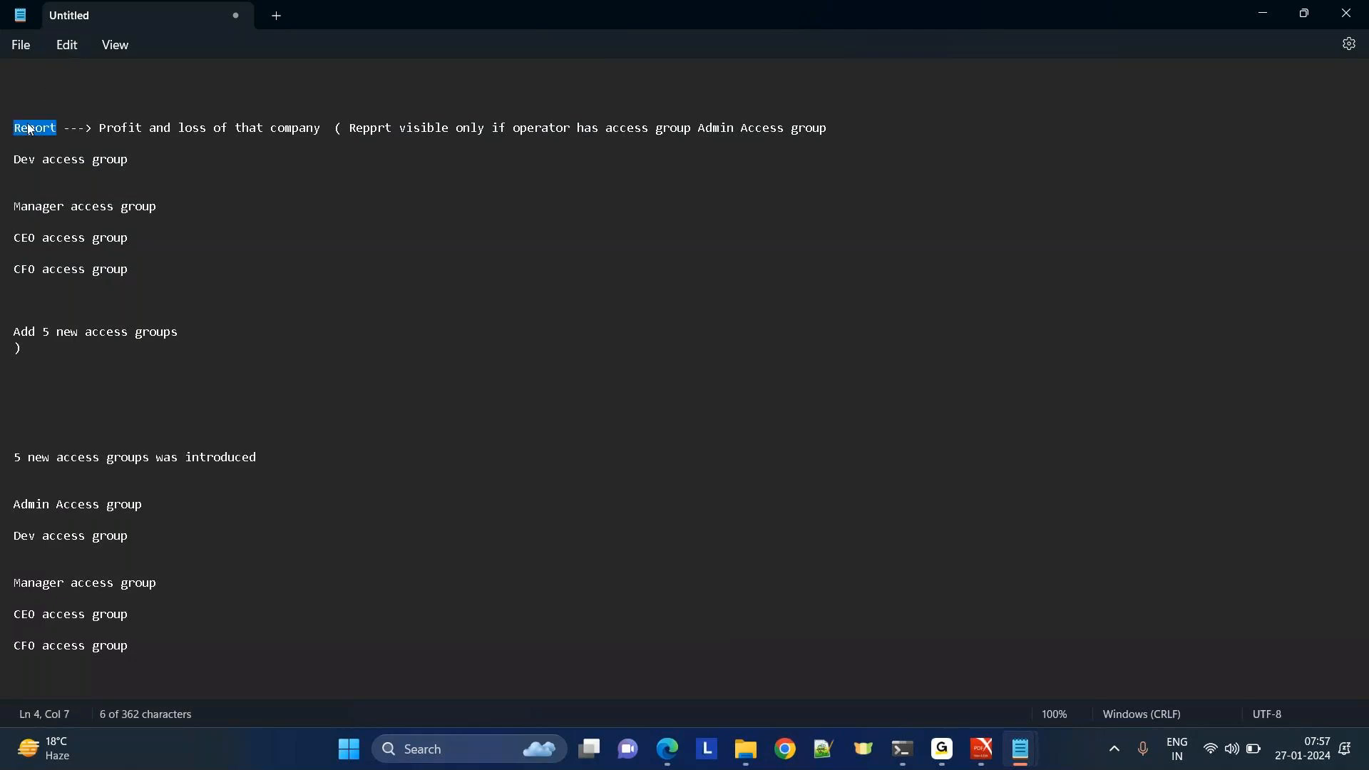
{"action": "left_click", "coordinate": [126, 219]}
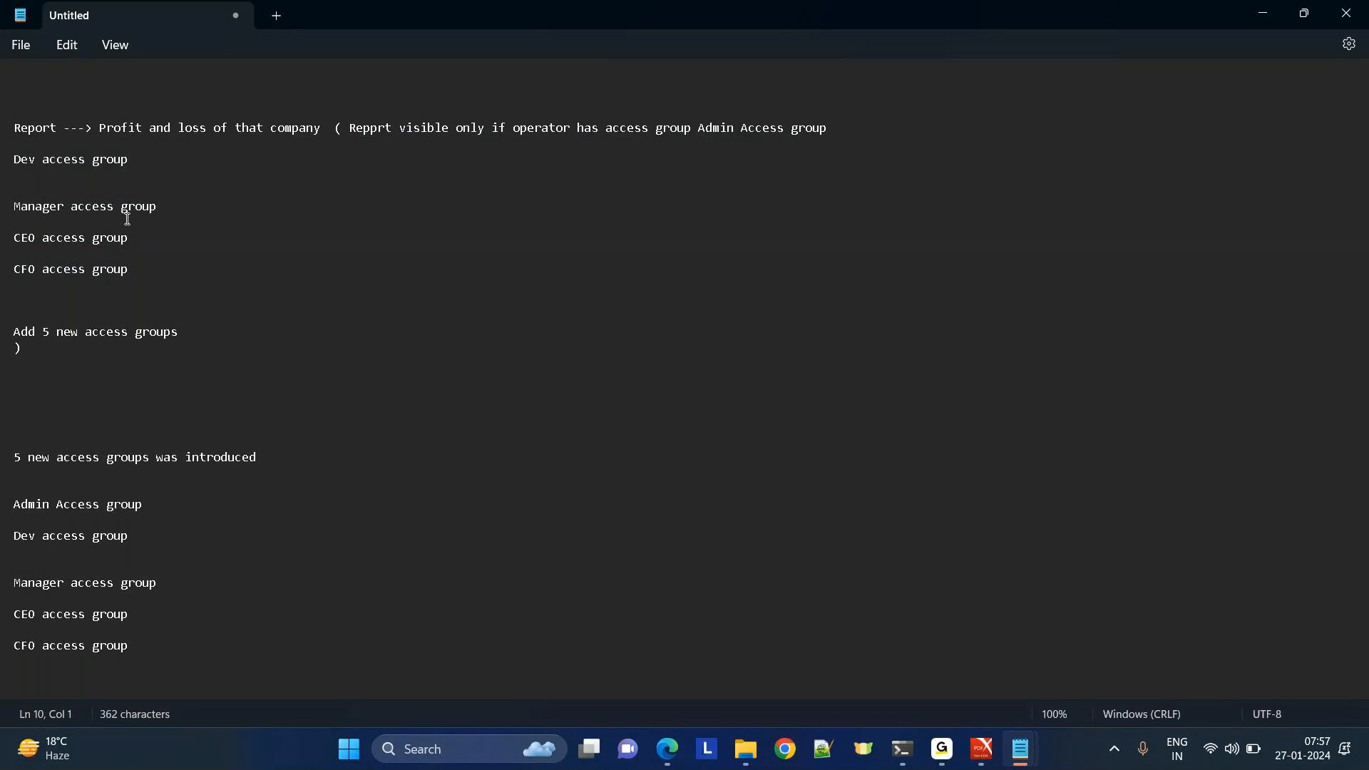
{"action": "left_click_drag", "start_coordinate": [207, 321], "coordinate": [43, 112]}
{"action": "left_click", "coordinate": [332, 260]}
{"action": "left_click_drag", "start_coordinate": [198, 332], "coordinate": [3, 323]}
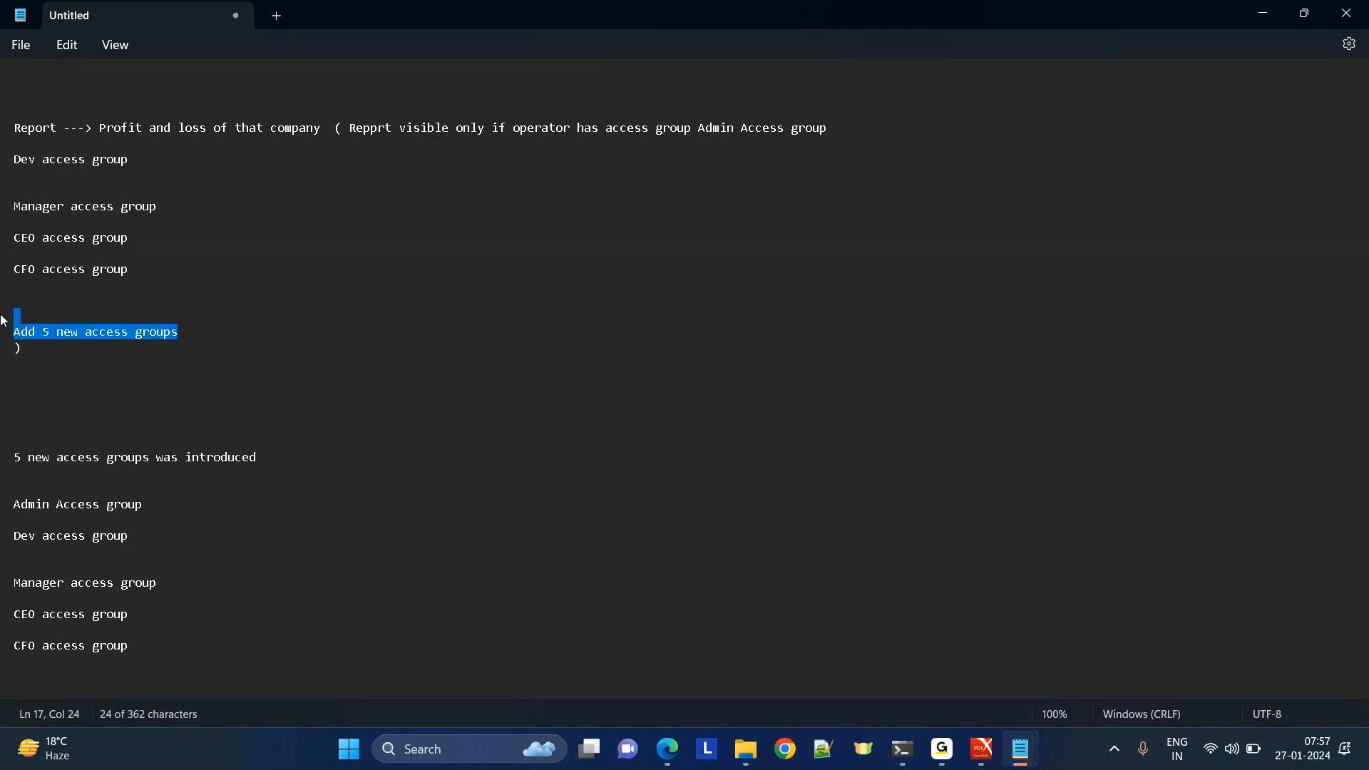
{"action": "left_click", "coordinate": [278, 360]}
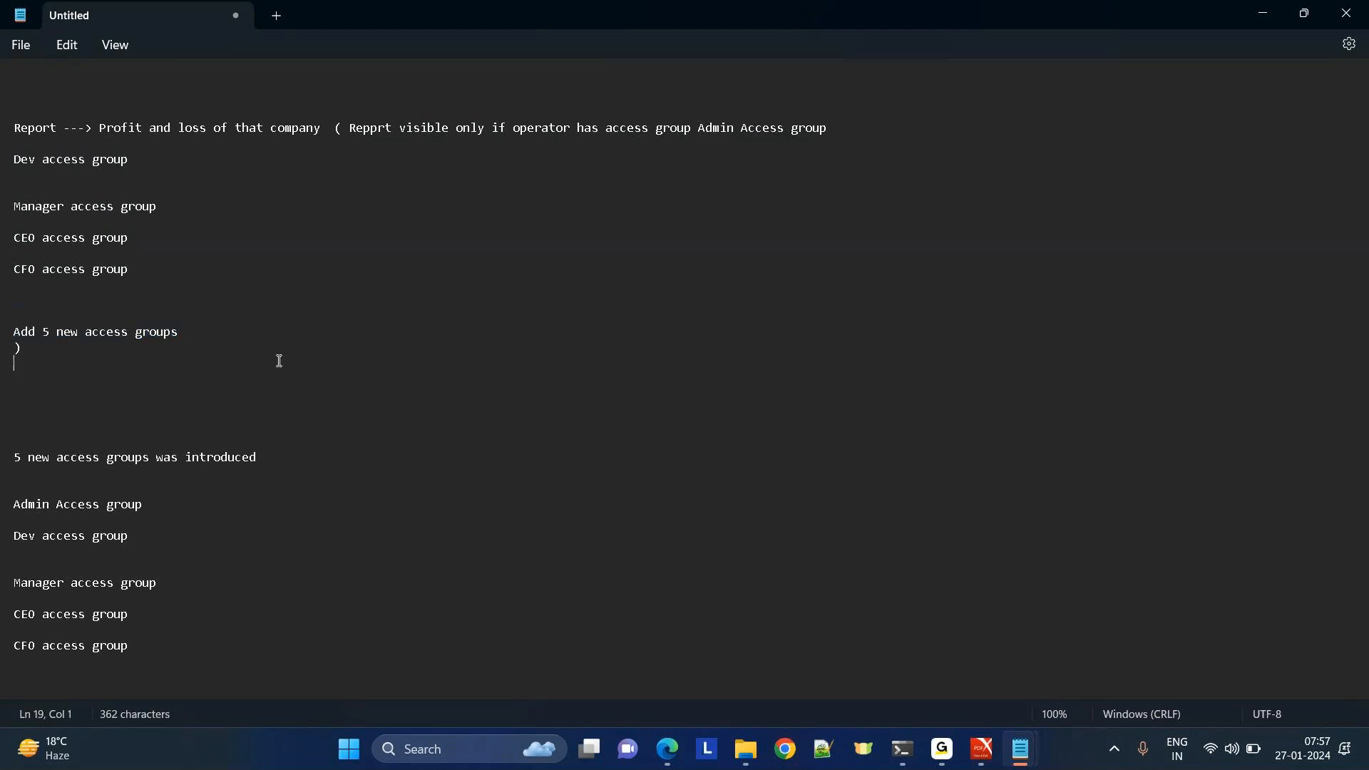
{"action": "left_click_drag", "start_coordinate": [147, 504], "coordinate": [184, 692]}
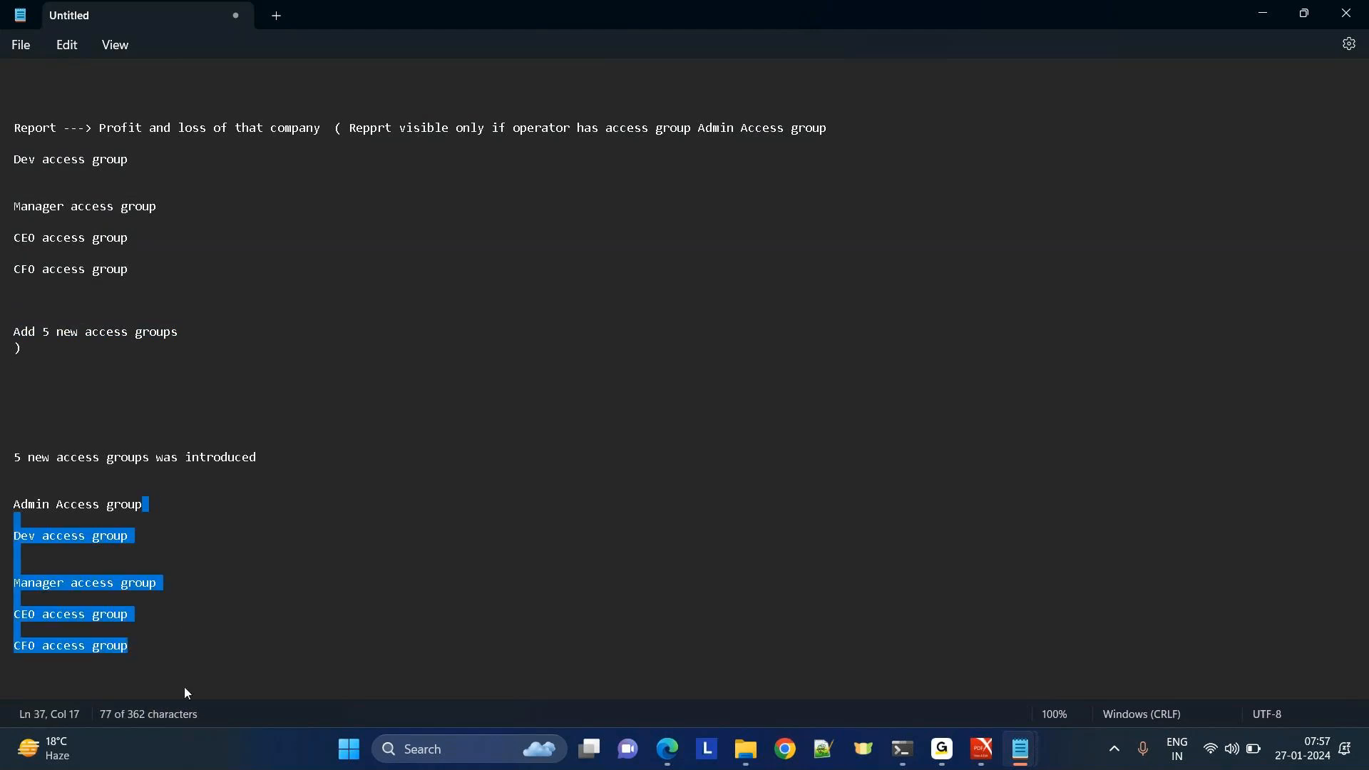
{"action": "left_click", "coordinate": [329, 580]}
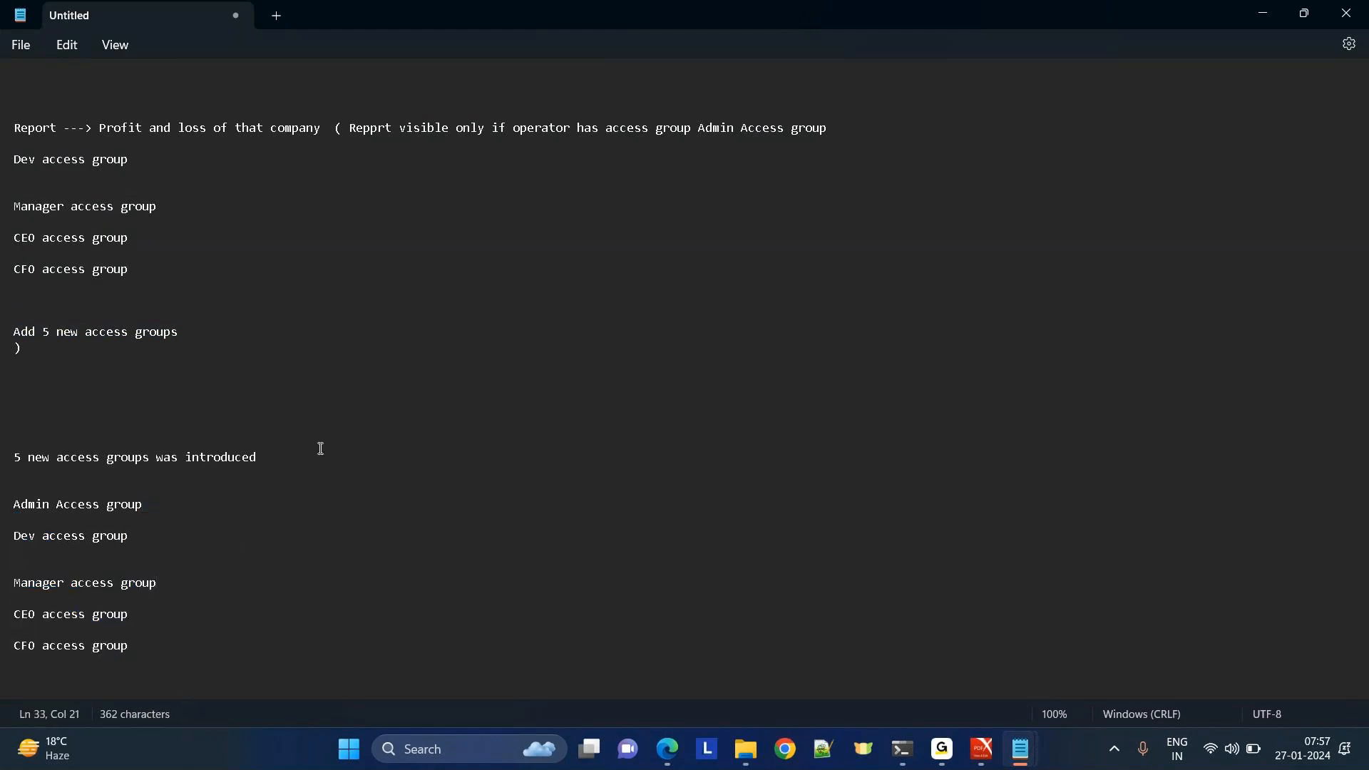
{"action": "left_click", "coordinate": [153, 646]}
Below CFO access group, note that all these groups maintain a common role used as the report visibility condition.
{"action": "key", "text": "Return"}
{"action": "key", "text": "Return"}
{"action": "key", "text": "Return"}
{"action": "type", "text": "I amm"}
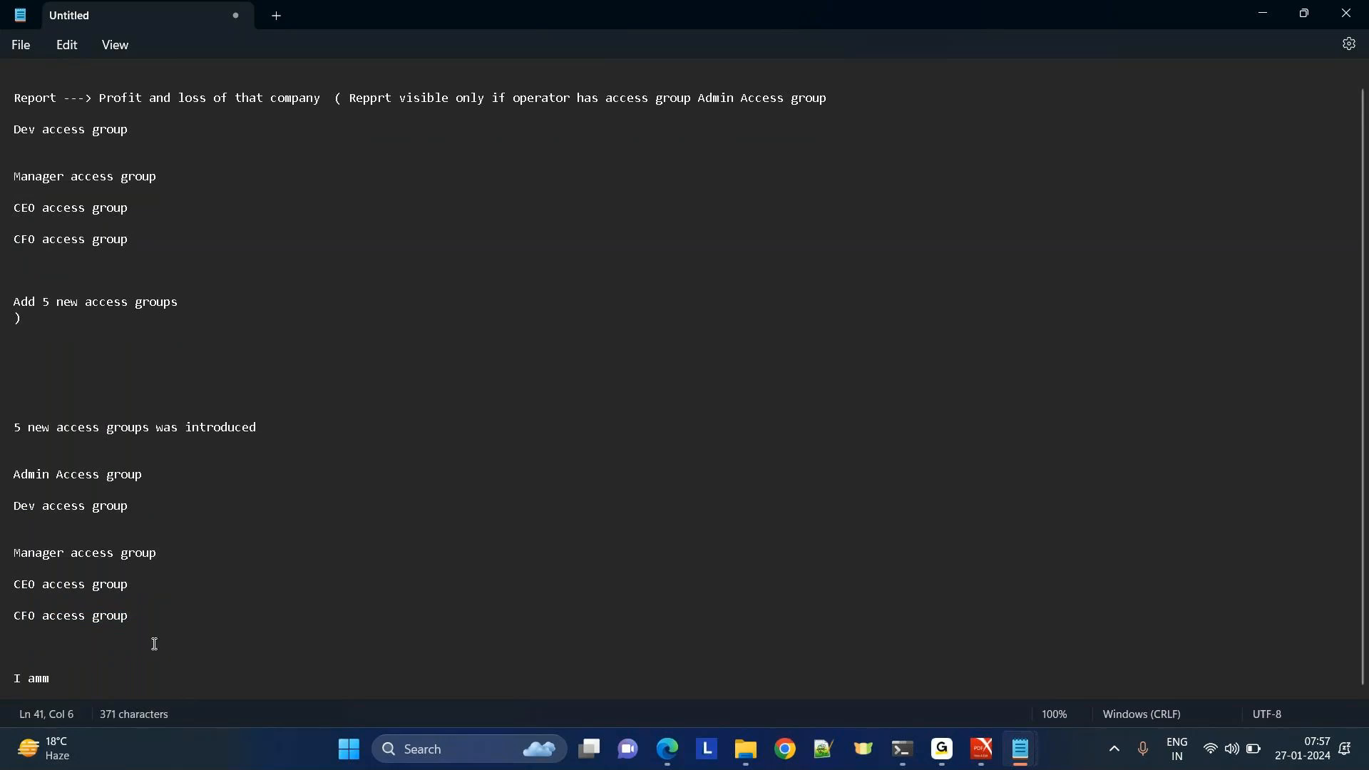
{"action": "key", "text": "Return"}
{"action": "key", "text": "Return"}
{"action": "key", "text": "Return"}
{"action": "key", "text": "Return"}
{"action": "key", "text": "Return"}
{"action": "key", "text": "Return"}
{"action": "key", "text": "Return"}
{"action": "key", "text": "Return"}
{"action": "key", "text": "Return"}
{"action": "key", "text": "Return"}
{"action": "key", "text": "Return"}
{"action": "key", "text": "Return"}
{"action": "key", "text": "Return"}
{"action": "key", "text": "Return"}
{"action": "key", "text": "Return"}
{"action": "key", "text": "Return"}
{"action": "key", "text": "Return"}
{"action": "key", "text": "Return"}
{"action": "key", "text": "Return"}
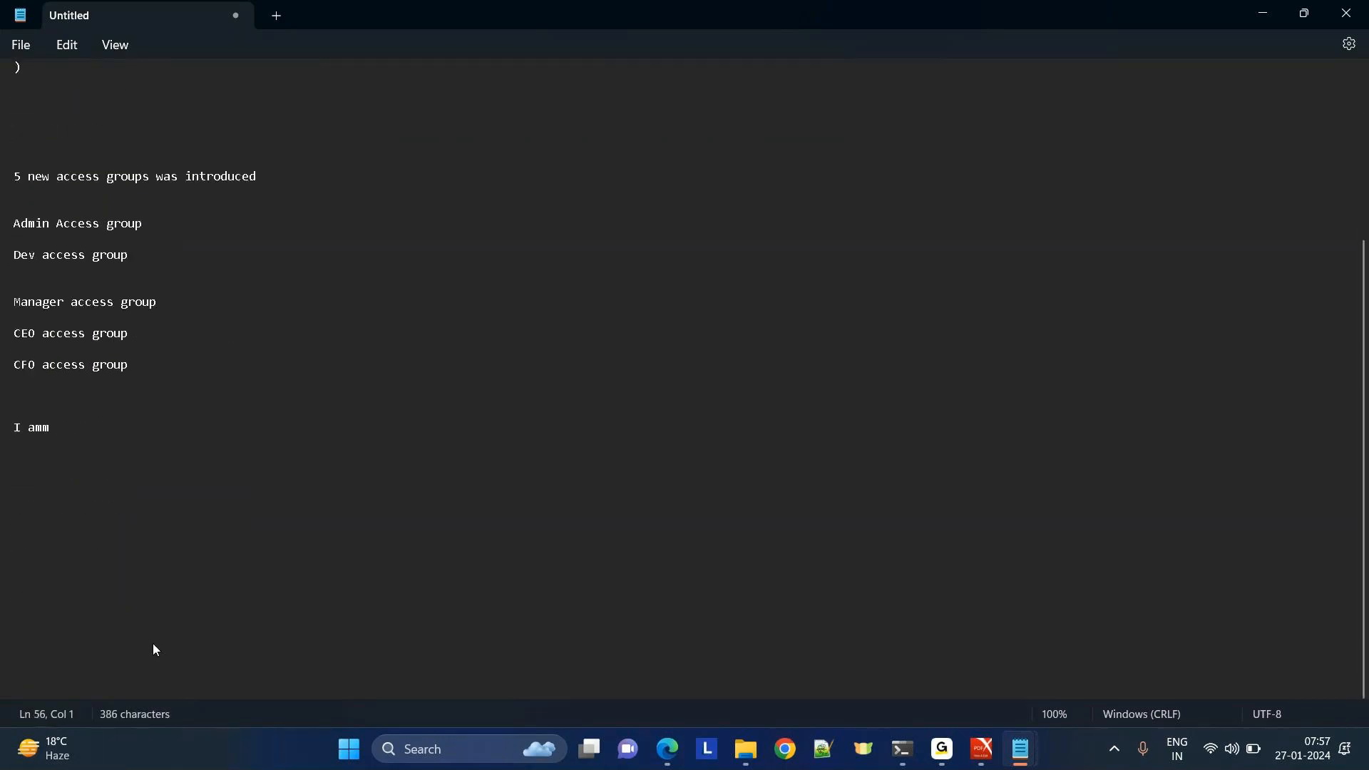
{"action": "left_click", "coordinate": [47, 378]}
{"action": "key", "text": "BackSpace"}
{"action": "key", "text": "BackSpace"}
{"action": "key", "text": "BackSpace"}
{"action": "type", "text": "us"}
{"action": "key", "text": "BackSpace"}
{"action": "key", "text": "BackSpace"}
{"action": "type", "text": "all these access grou"}
{"action": "type", "text": "ps whpj"}
{"action": "key", "text": "BackSpace"}
{"action": "key", "text": "BackSpace"}
{"action": "key", "text": "BackSpace"}
{"action": "key", "text": "BackSpace"}
{"action": "type", "text": "maintain a common role"}
{"action": "key", "text": "BackSpace"}
{"action": "key", "text": "BackSpace"}
{"action": "type", "text": "ole"}
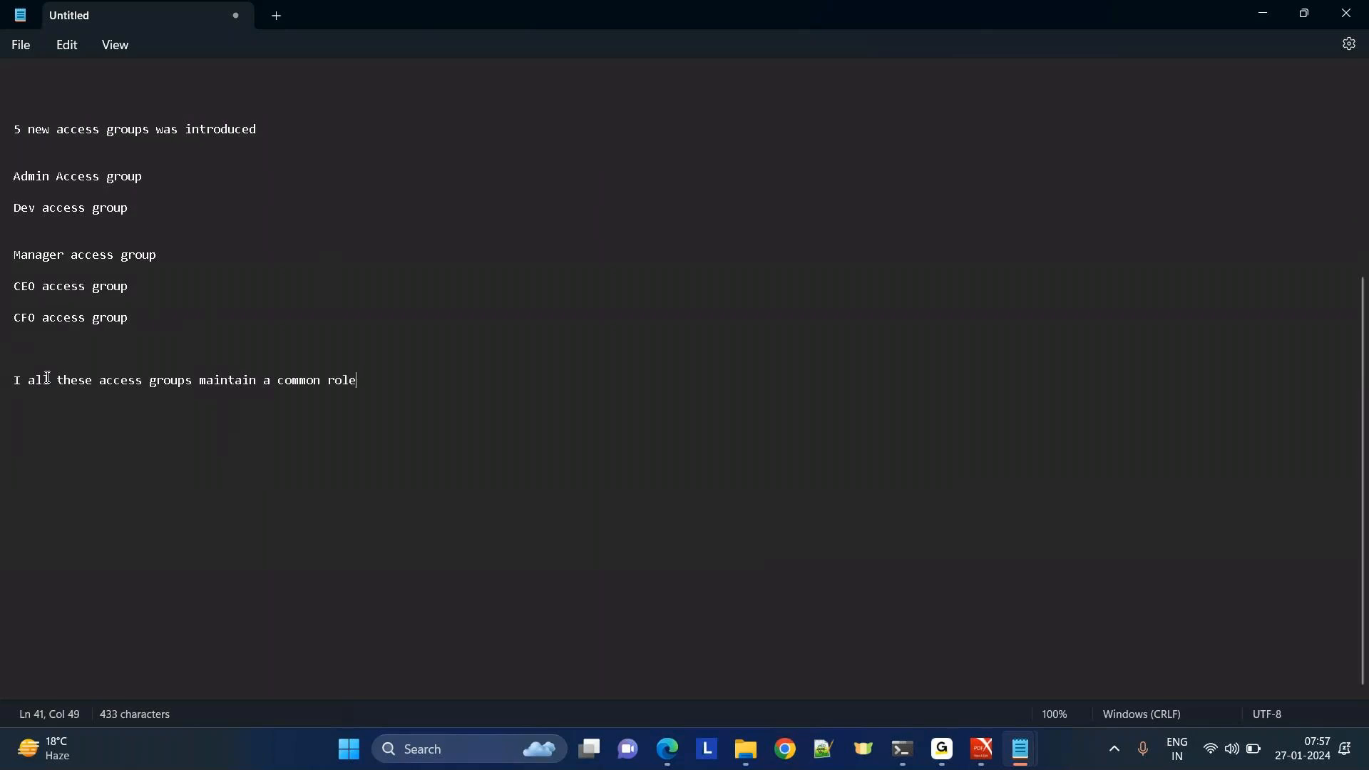
{"action": "type", "text": " , and use that role is ur re"}
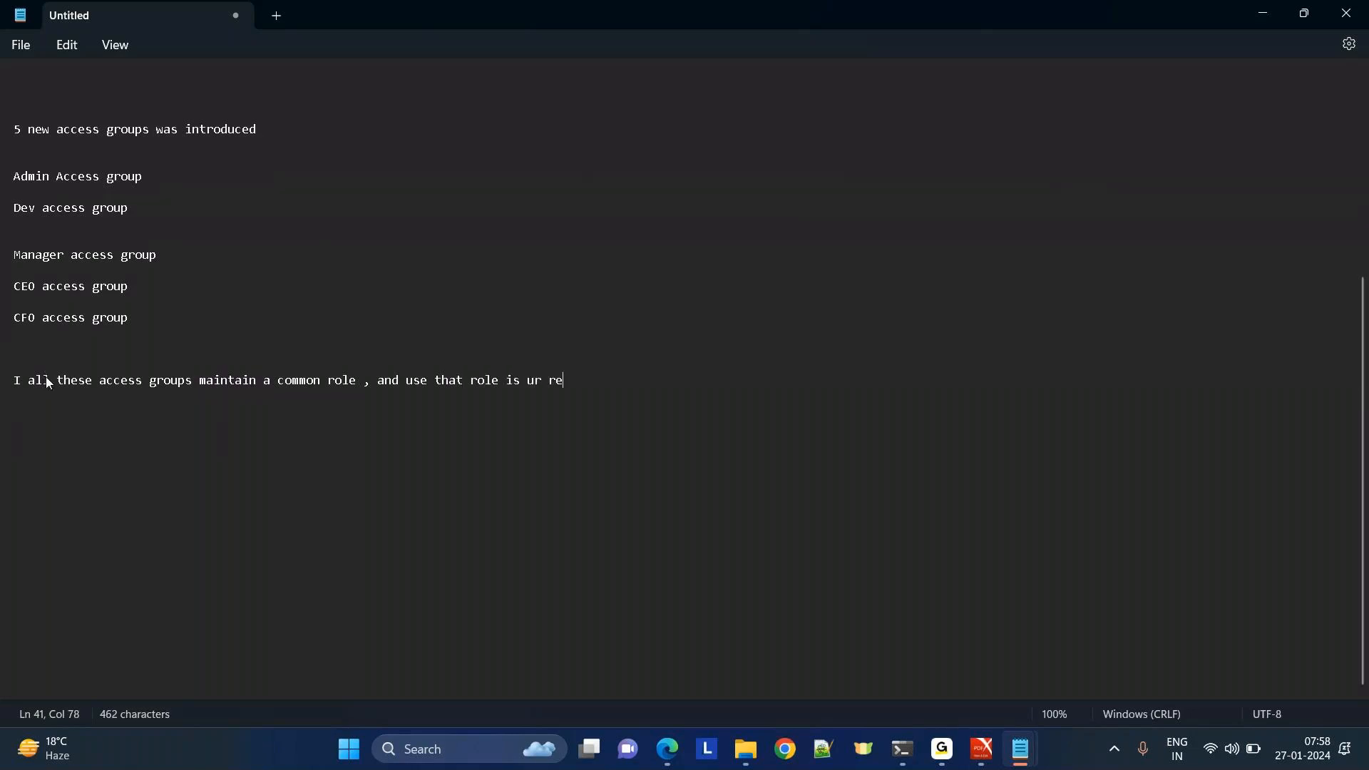
{"action": "type", "text": "port visibility conditiion"}
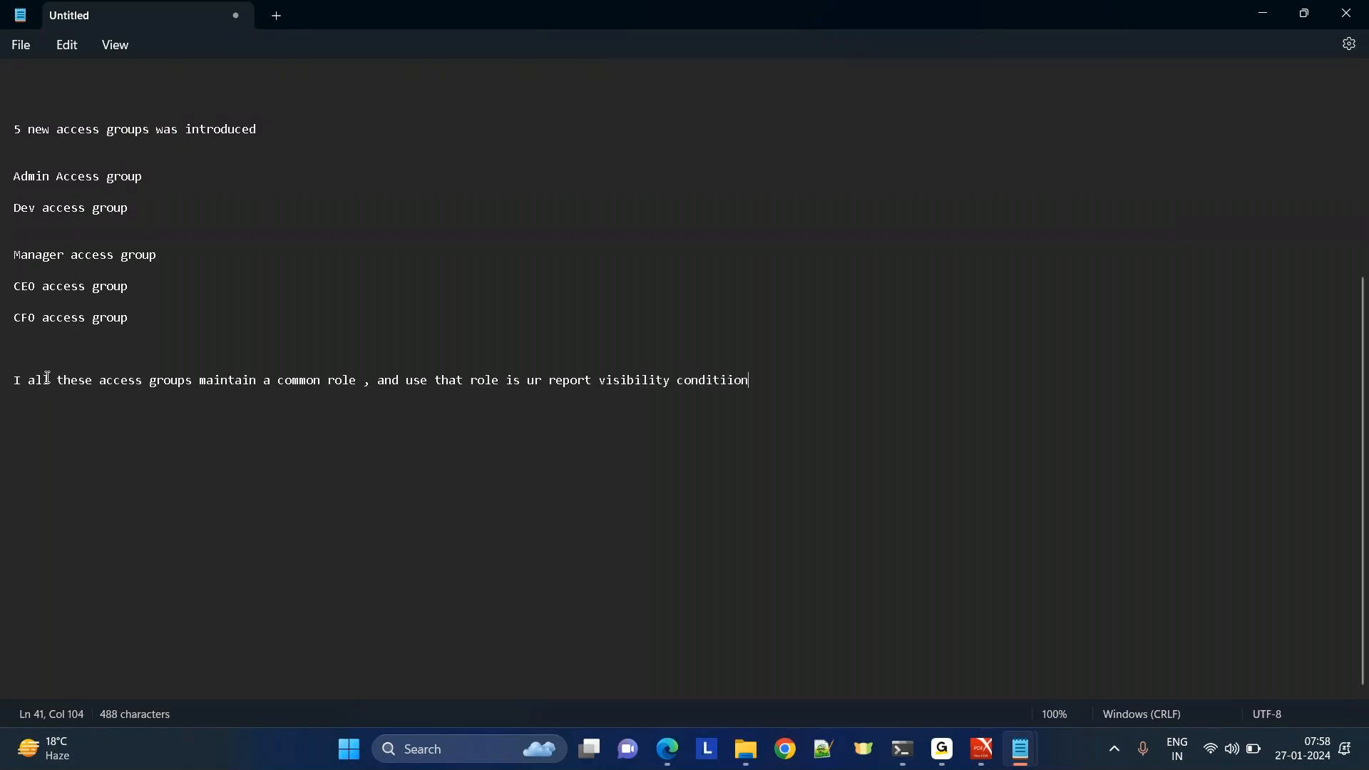
{"action": "key", "text": "Up"}
{"action": "key", "text": "Up"}
{"action": "key", "text": "Up"}
{"action": "key", "text": "Up"}
{"action": "key", "text": "Up"}
{"action": "key", "text": "Up"}
{"action": "key", "text": "Up"}
{"action": "key", "text": "Up"}
{"action": "key", "text": "Up"}
{"action": "key", "text": "Up"}
{"action": "key", "text": "Up"}
{"action": "key", "text": "Up"}
{"action": "key", "text": "Up"}
{"action": "key", "text": "Up"}
{"action": "key", "text": "Up"}
{"action": "key", "text": "Up"}
{"action": "key", "text": "Up"}
{"action": "key", "text": "Up"}
{"action": "key", "text": "Up"}
{"action": "key", "text": "Up"}
{"action": "key", "text": "Up"}
{"action": "key", "text": "Up"}
{"action": "key", "text": "Up"}
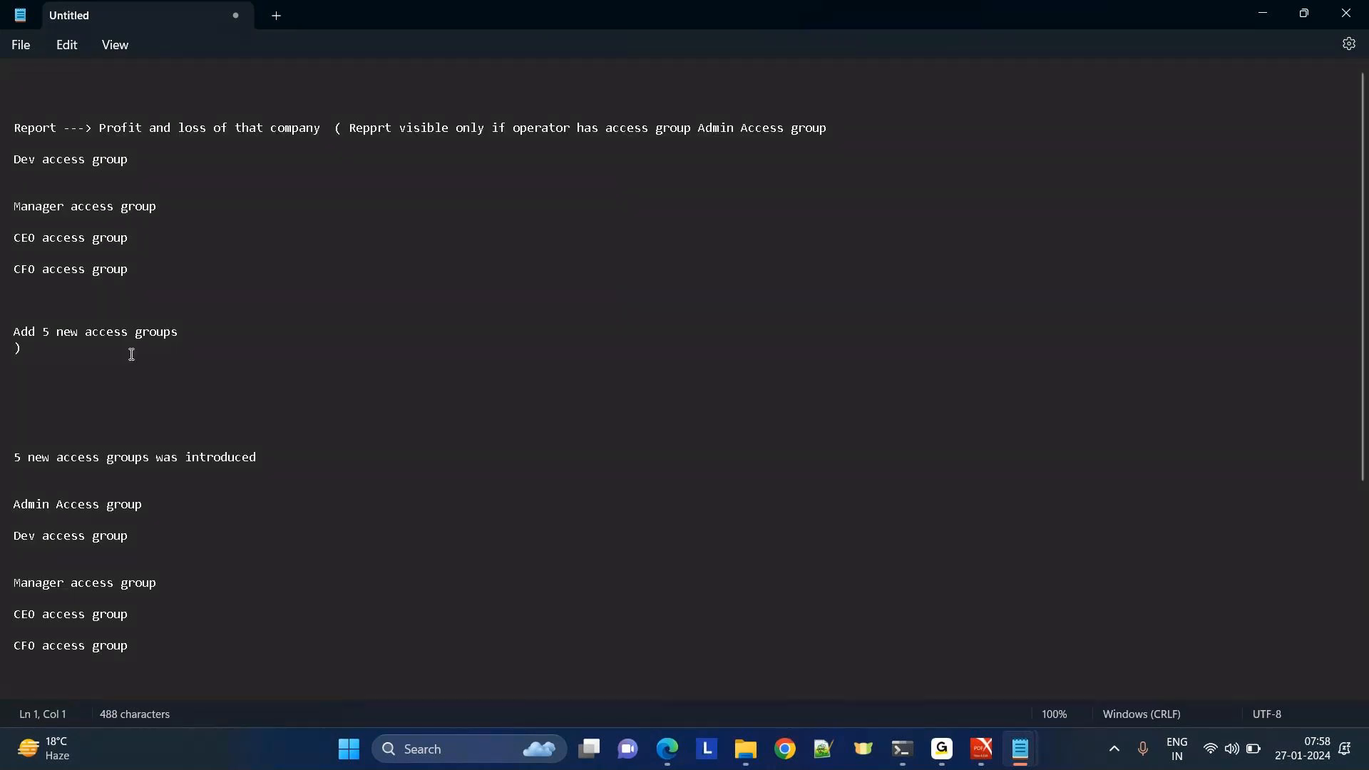
Replace the access-group list in the report condition with 'role ------XXXXXX)'.
{"action": "left_click_drag", "start_coordinate": [190, 329], "coordinate": [7, 161]}
{"action": "key", "text": "Delete"}
{"action": "key", "text": "Delete"}
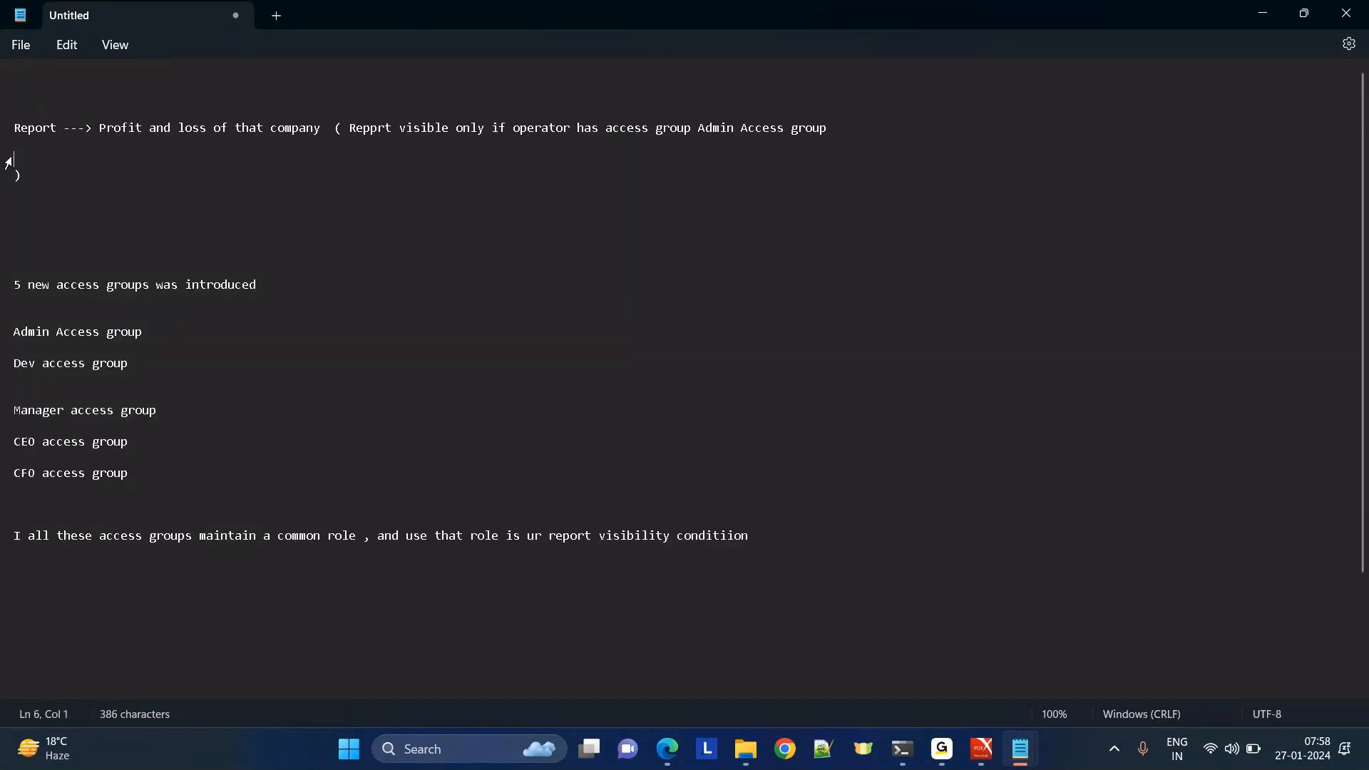
{"action": "left_click_drag", "start_coordinate": [873, 128], "coordinate": [608, 131]}
{"action": "key", "text": "Delete"}
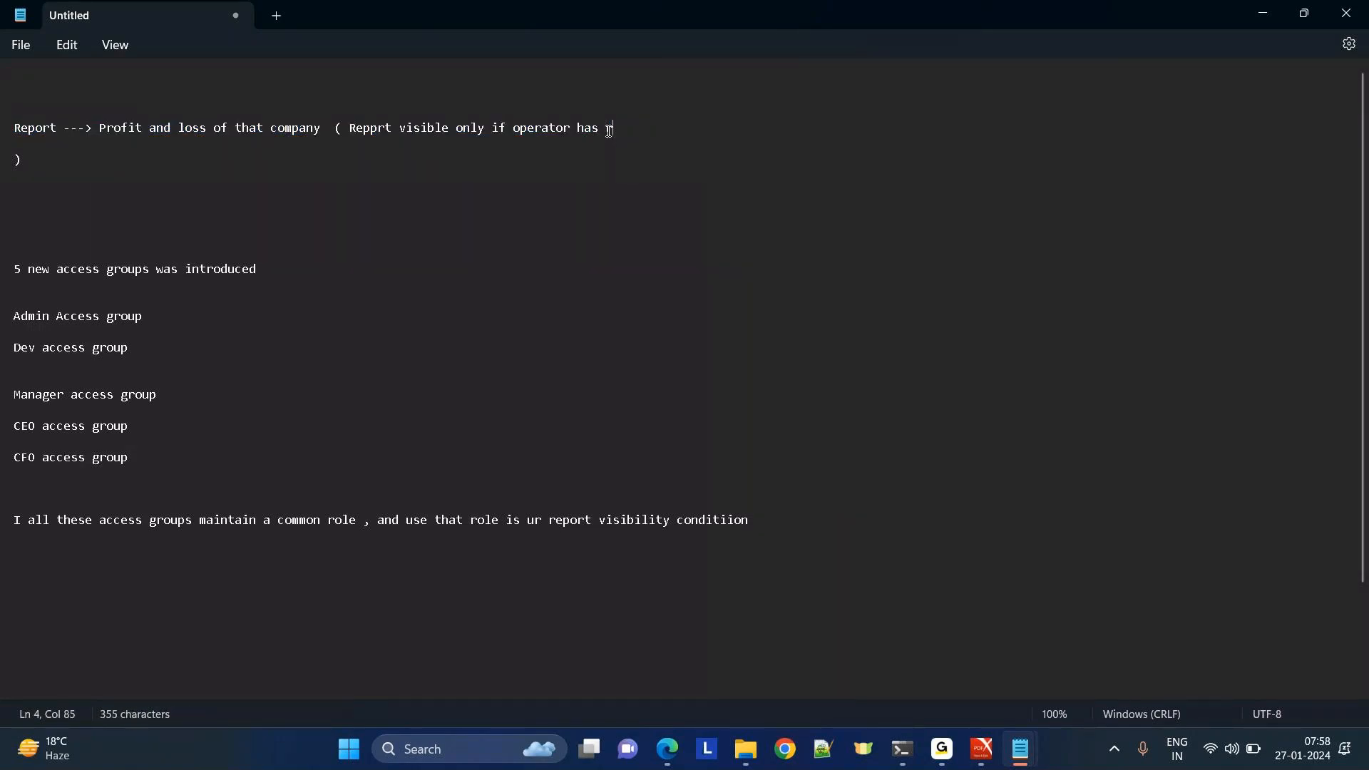
{"action": "type", "text": "ole ------XXXXXX)"}
Highlight the heading, condition and role placeholder while explaining, then correct 'Repprt' to 'Report'.
{"action": "left_click_drag", "start_coordinate": [309, 269], "coordinate": [2, 264]}
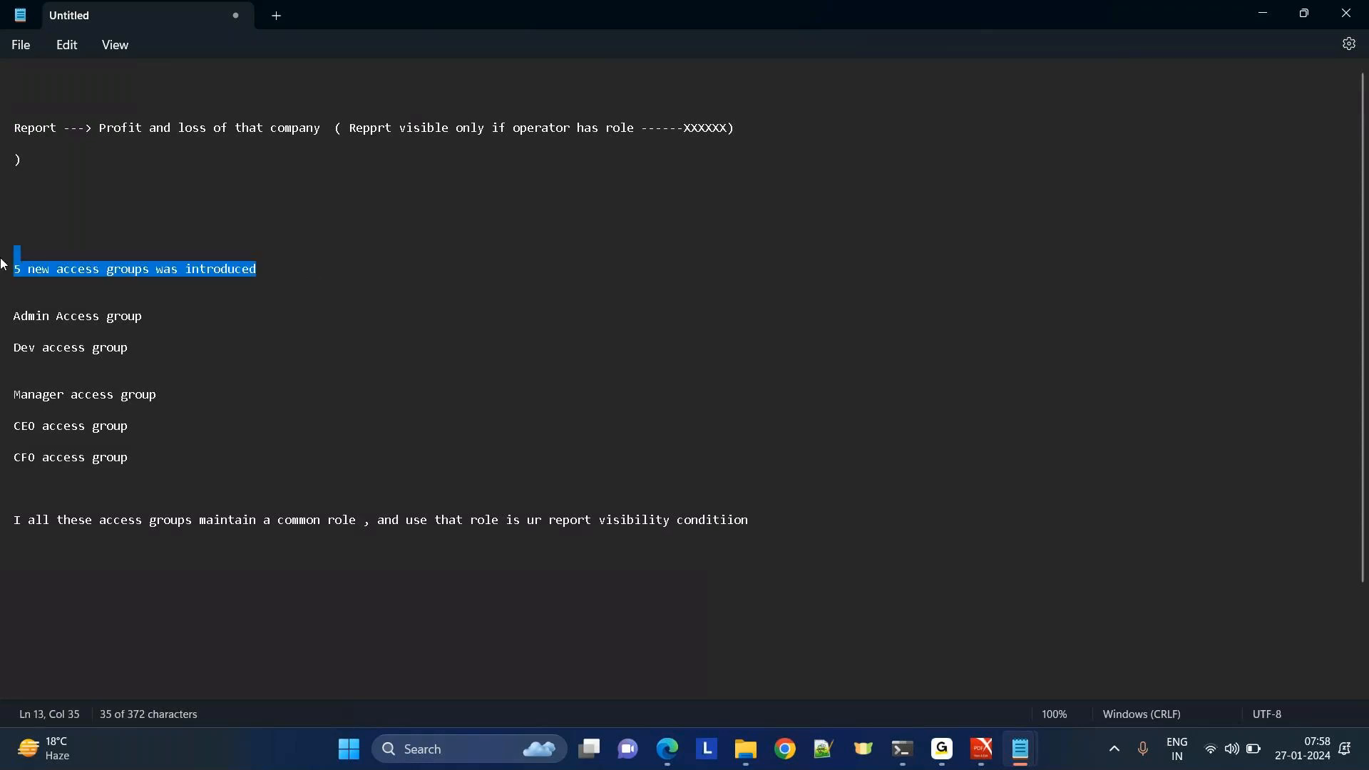
{"action": "left_click_drag", "start_coordinate": [351, 128], "coordinate": [850, 152]}
{"action": "left_click_drag", "start_coordinate": [18, 287], "coordinate": [282, 272]}
{"action": "double_click", "coordinate": [338, 521]}
{"action": "double_click", "coordinate": [700, 131]}
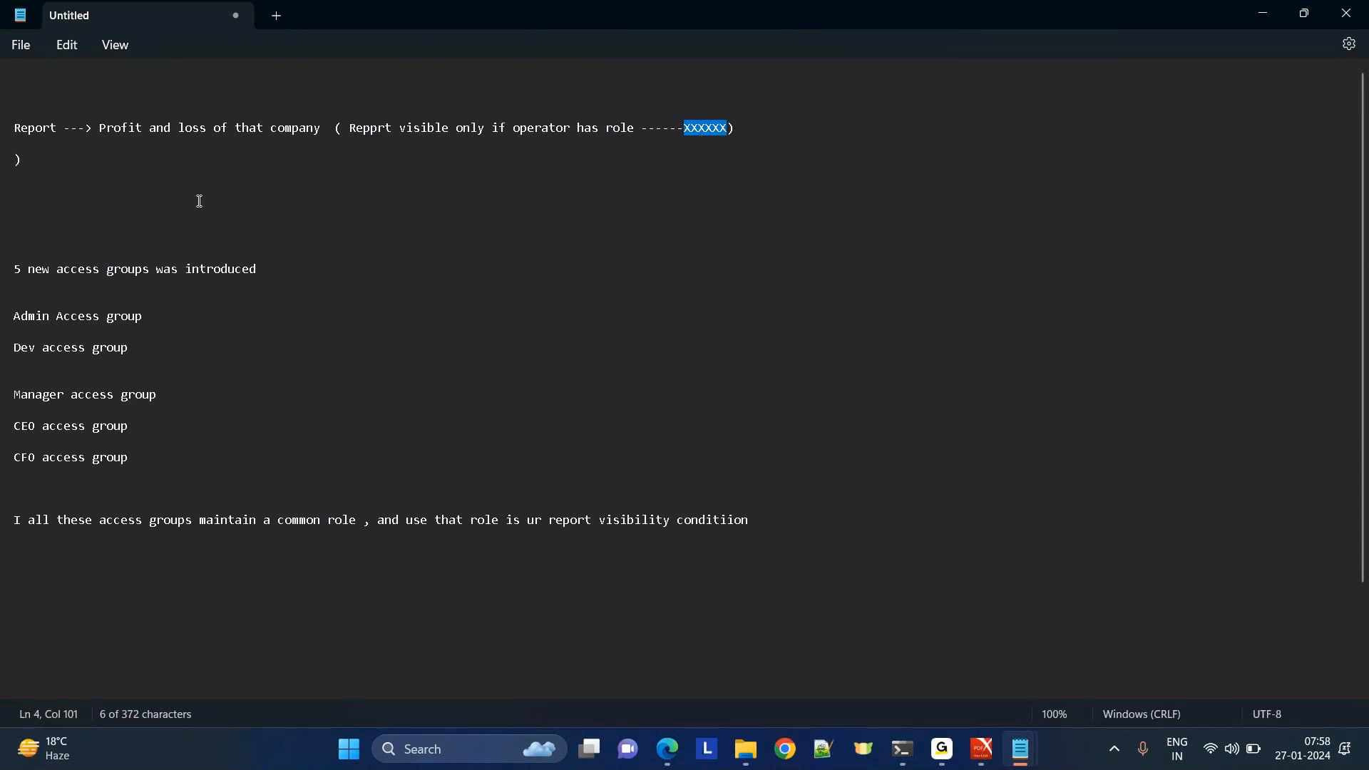
{"action": "left_click", "coordinate": [805, 156]}
{"action": "left_click", "coordinate": [377, 129]}
{"action": "key", "text": "BackSpace"}
{"action": "type", "text": "o"}
Leave Notepad and switch to the GoTo window.
{"action": "mouse_move", "coordinate": [942, 745]}
{"action": "left_click", "coordinate": [973, 646]}
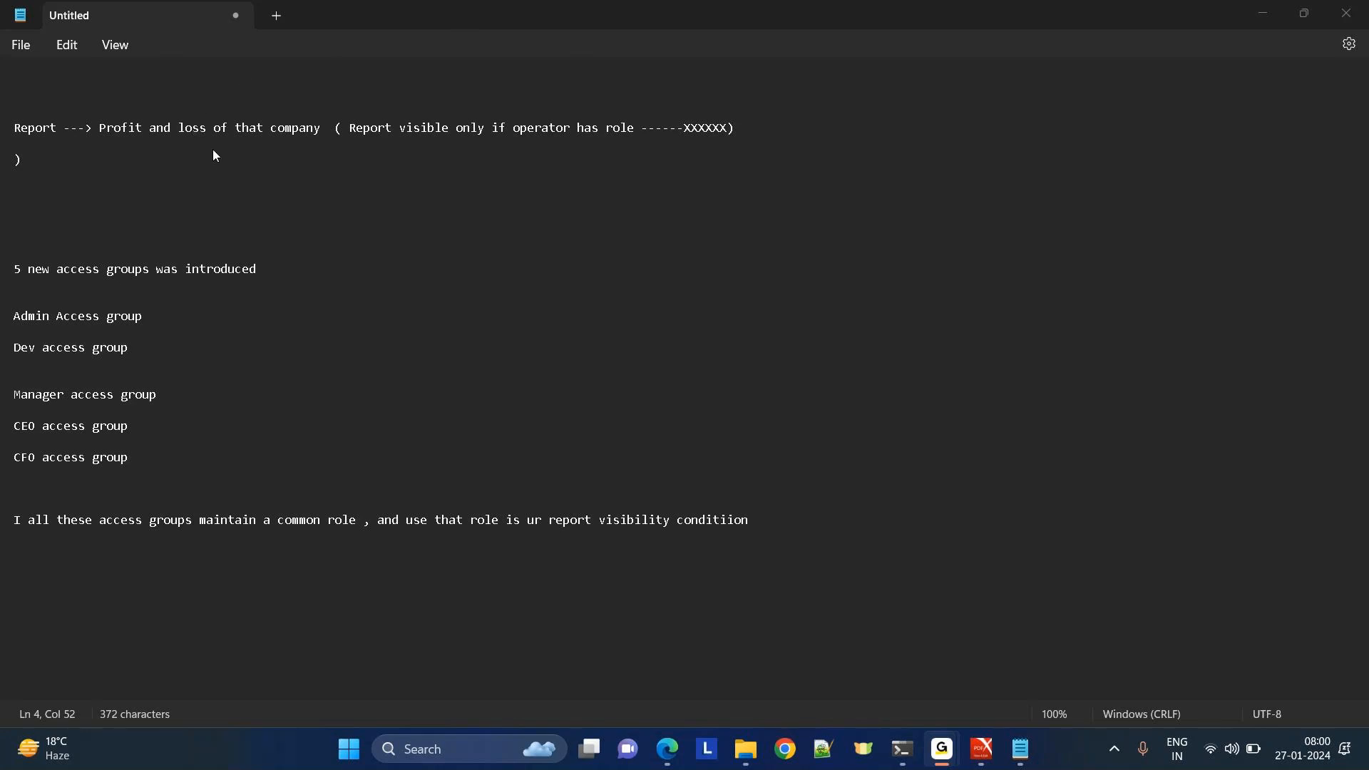
{"action": "left_click", "coordinate": [682, 83]}
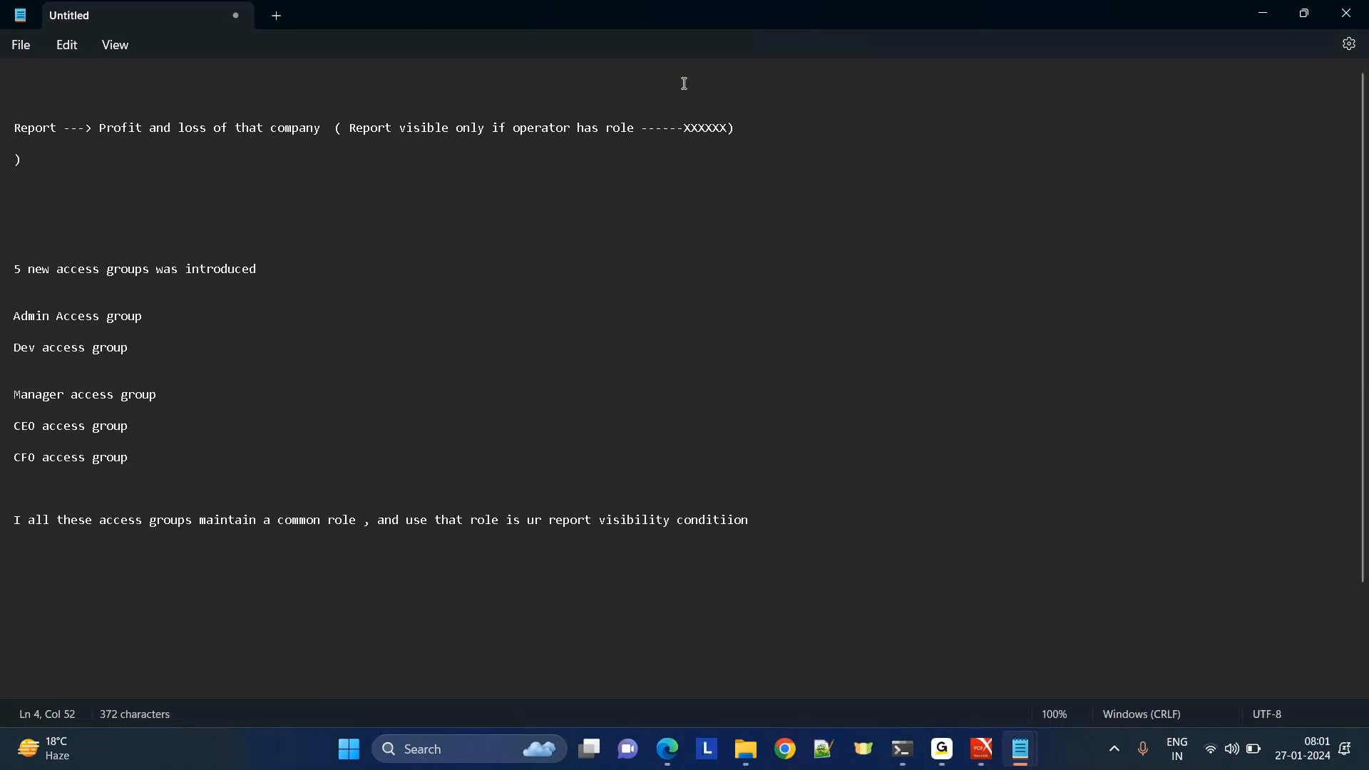
{"action": "mouse_move", "coordinate": [943, 749]}
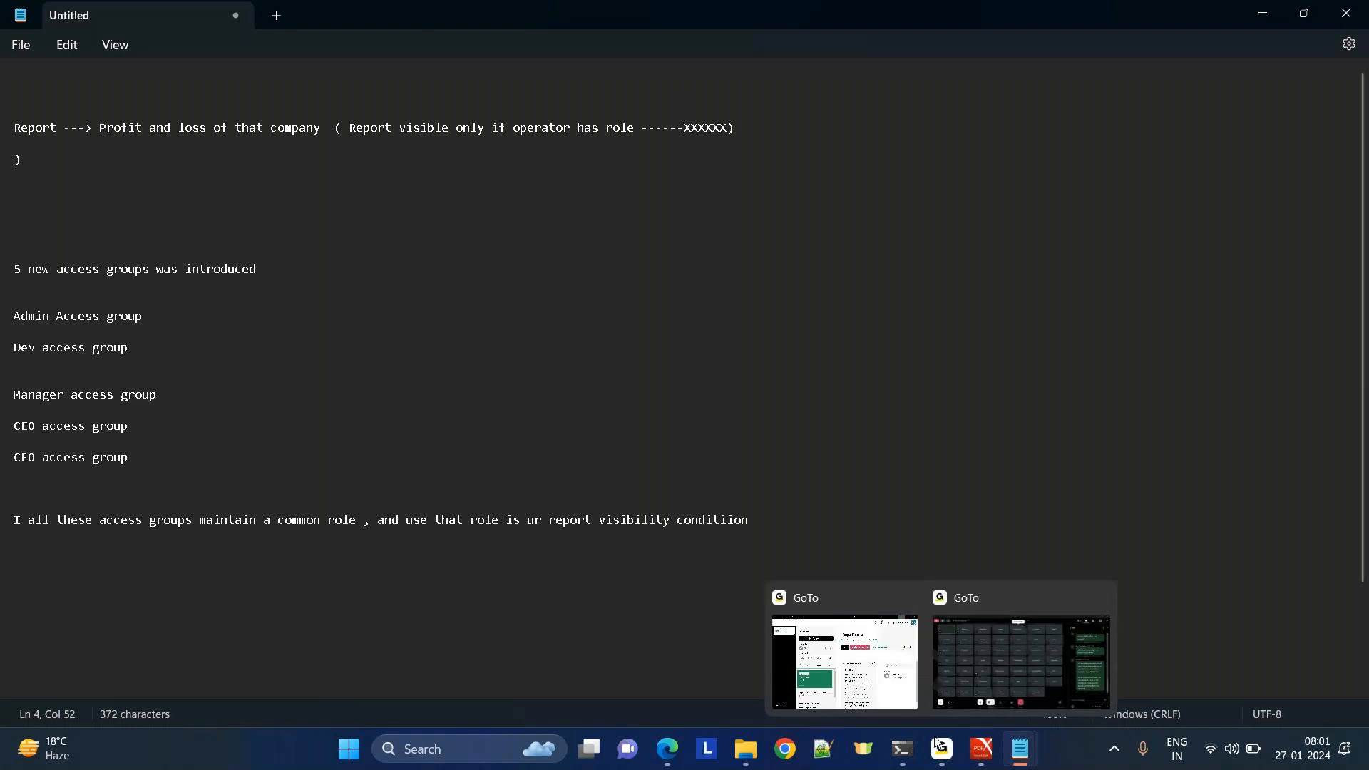
{"action": "left_click", "coordinate": [985, 649]}
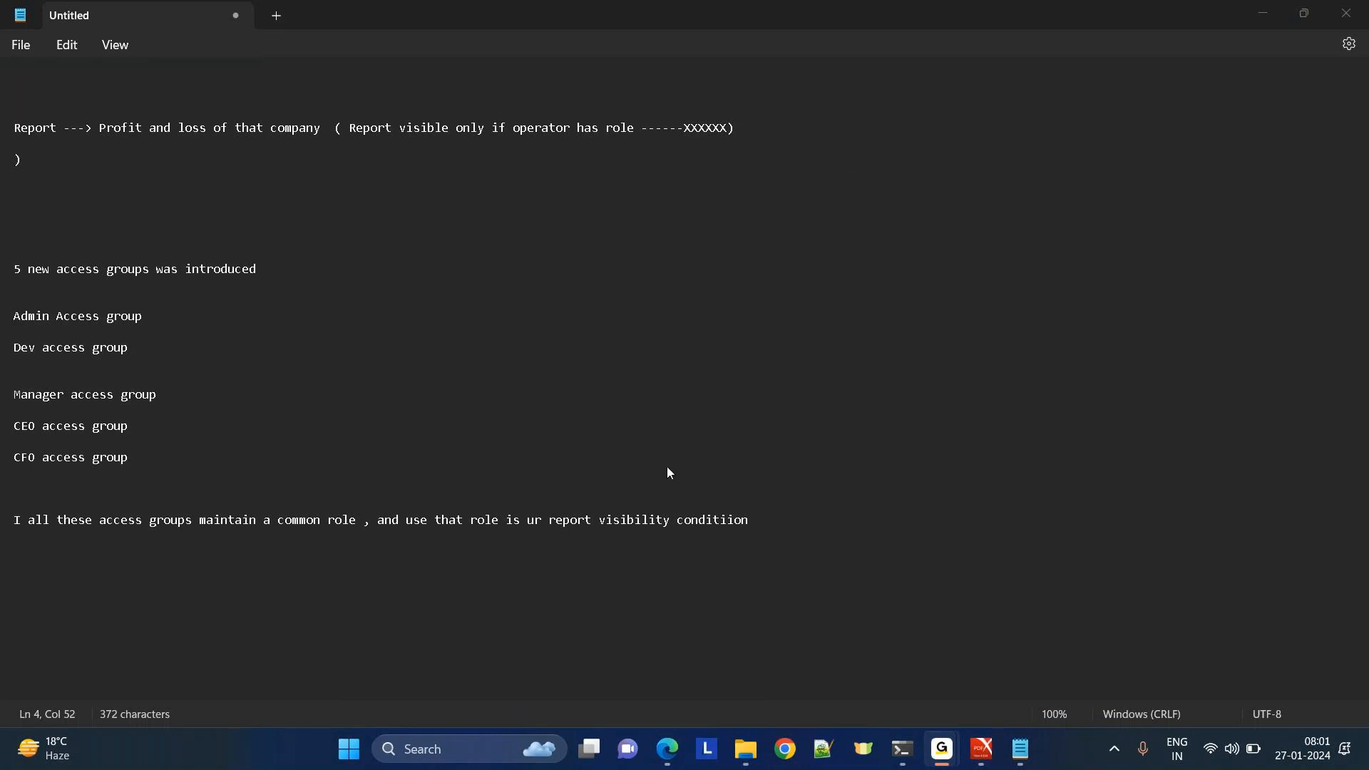
{"action": "mouse_move", "coordinate": [1021, 750]}
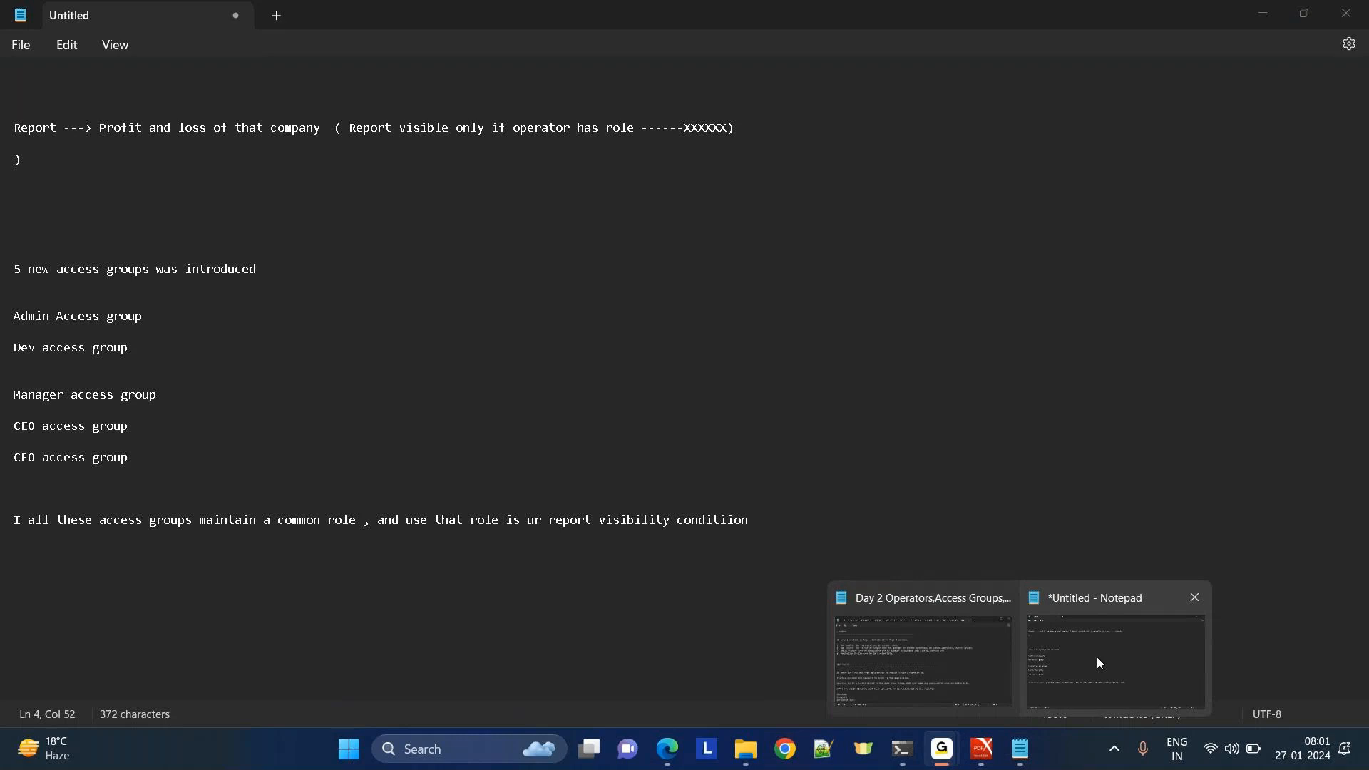
{"action": "left_click", "coordinate": [1097, 657]}
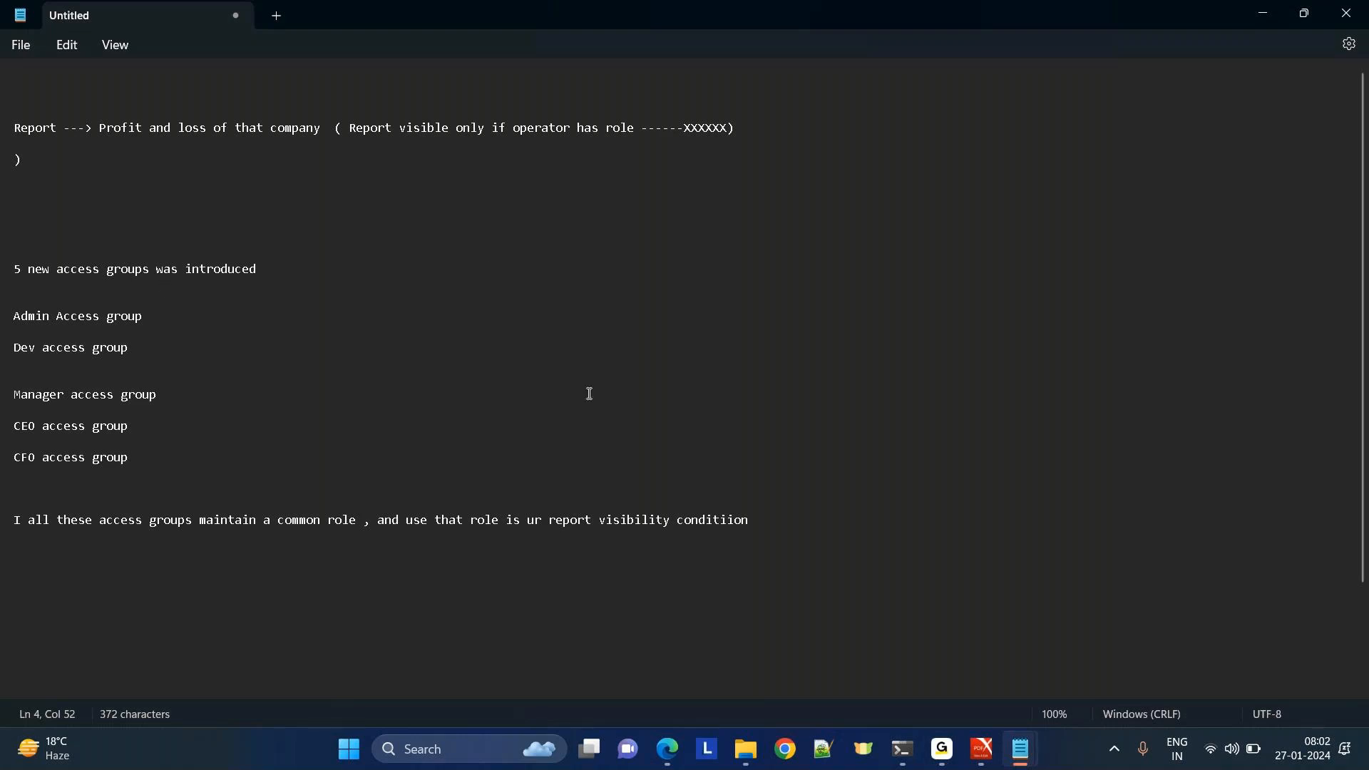
{"action": "left_click_drag", "start_coordinate": [520, 129], "coordinate": [760, 127]}
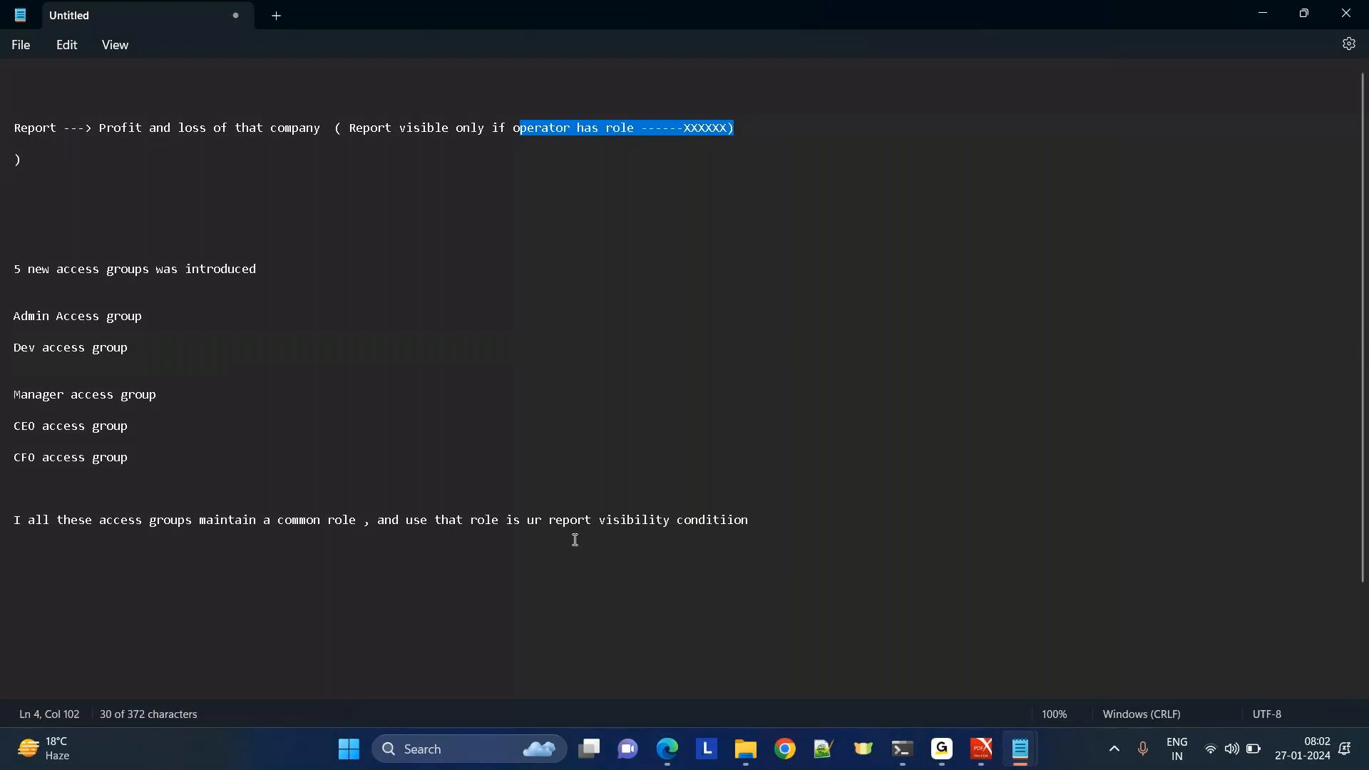
In Dev Studio, check the Cosmos authors access group's operators and definition, then close EC:UsersManaged.
{"action": "mouse_move", "coordinate": [667, 749]}
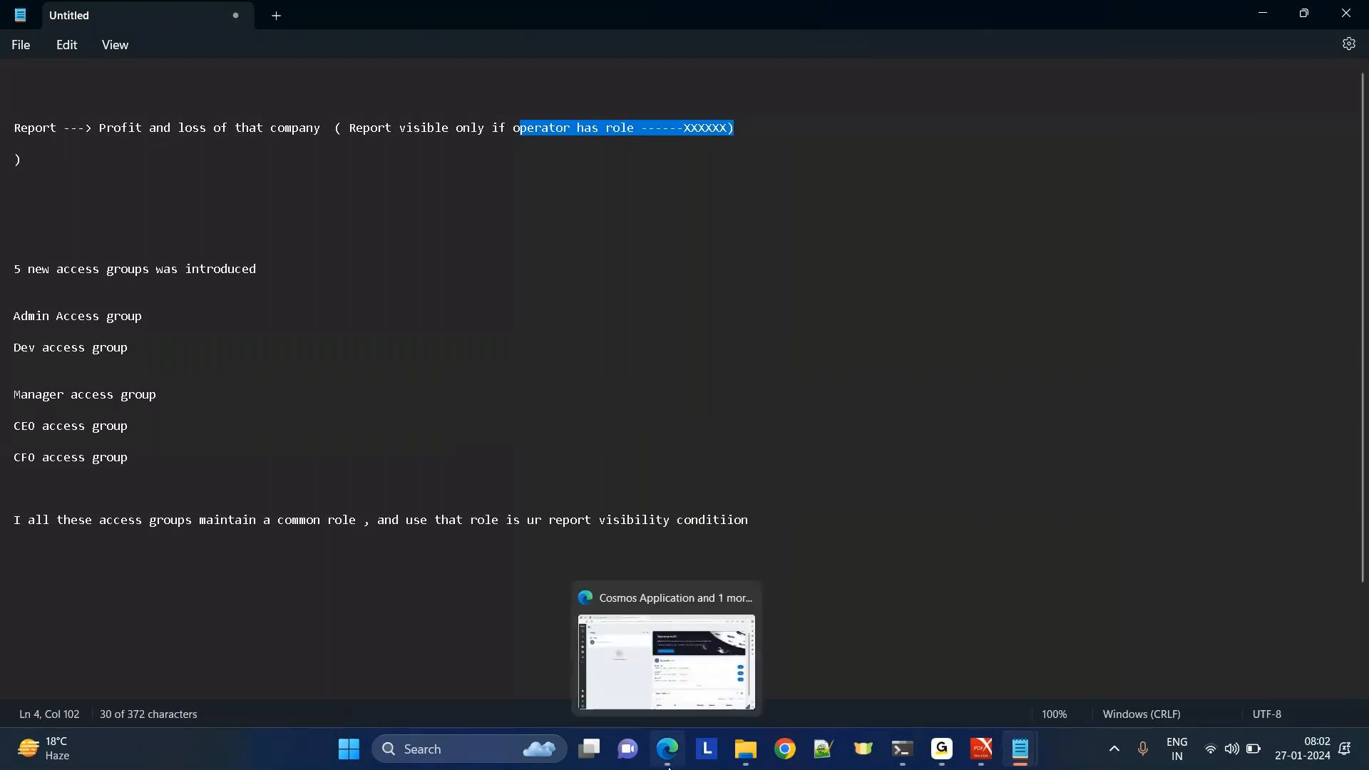
{"action": "left_click", "coordinate": [648, 675]}
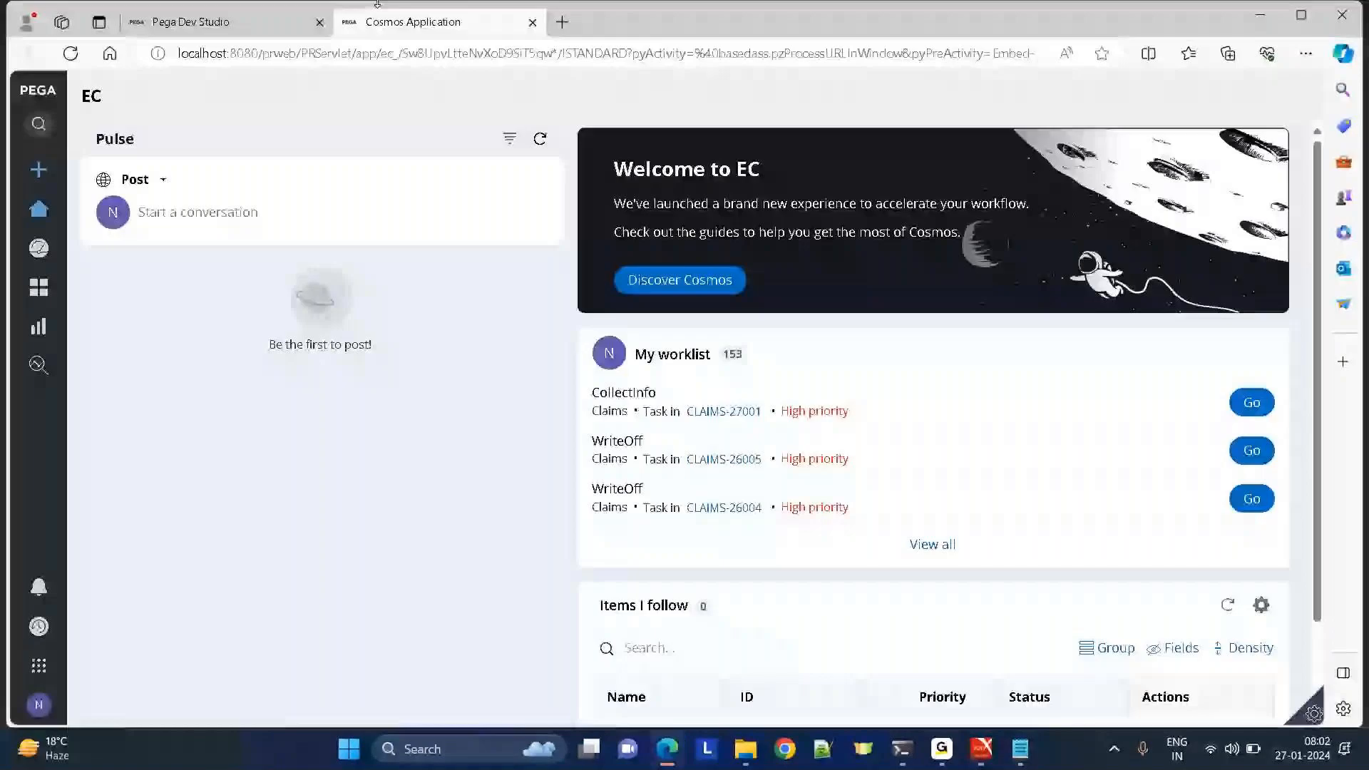
{"action": "left_click", "coordinate": [199, 24]}
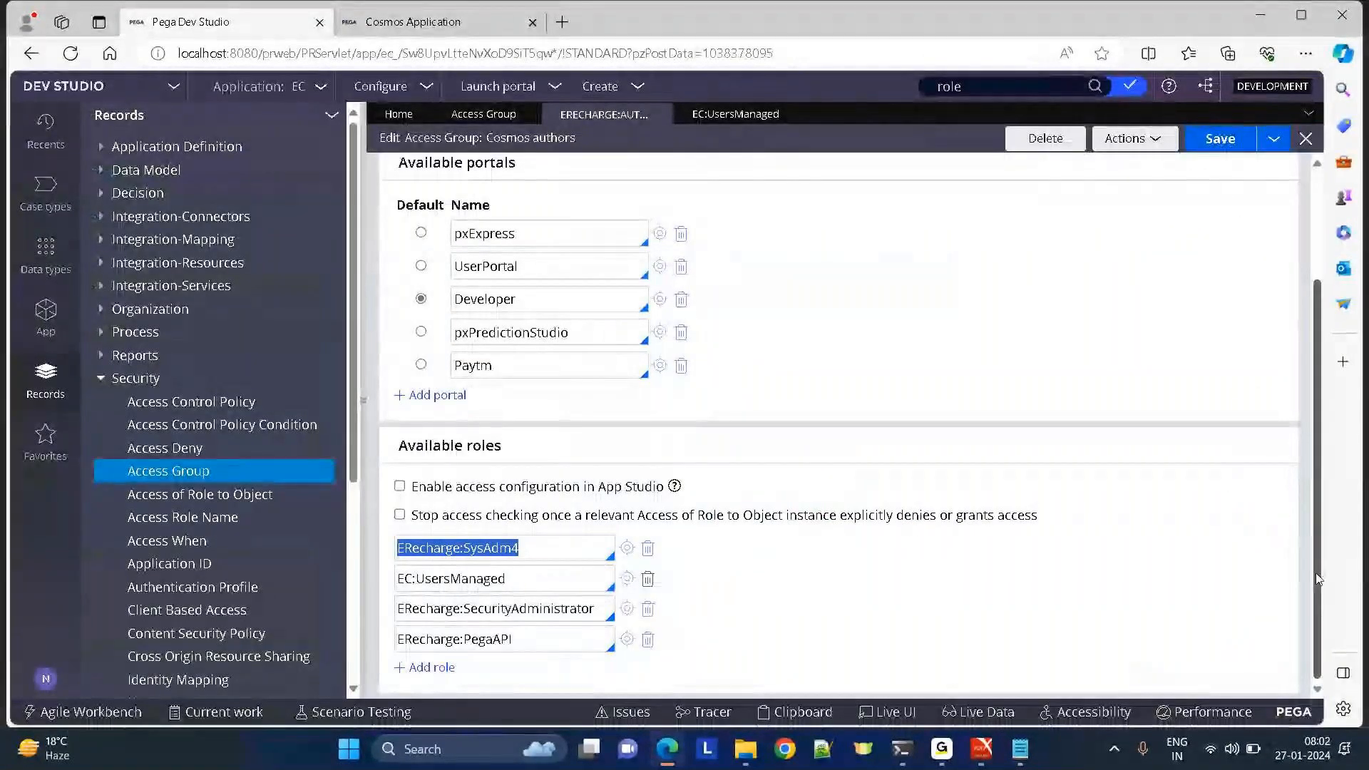
{"action": "left_click_drag", "start_coordinate": [1317, 579], "coordinate": [1318, 428]}
{"action": "left_click", "coordinate": [577, 187]}
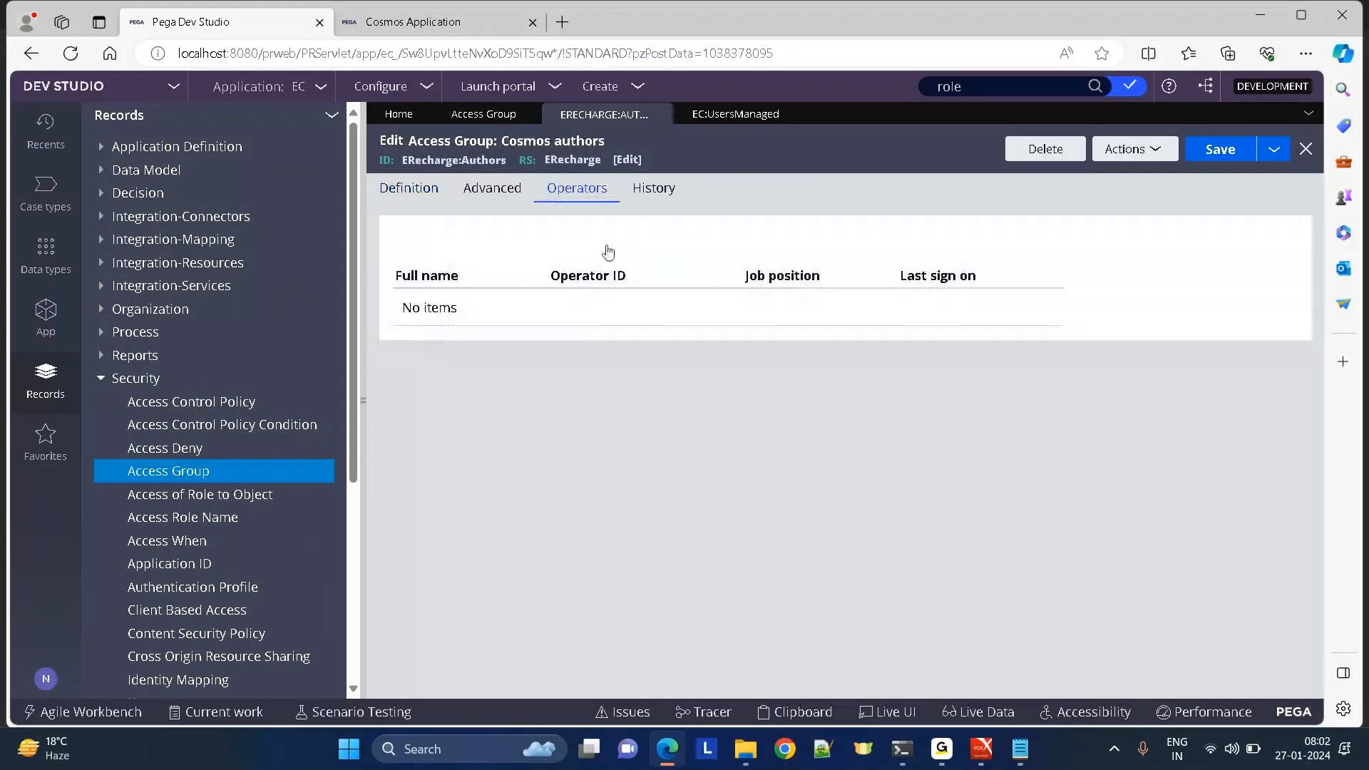
{"action": "left_click", "coordinate": [401, 191]}
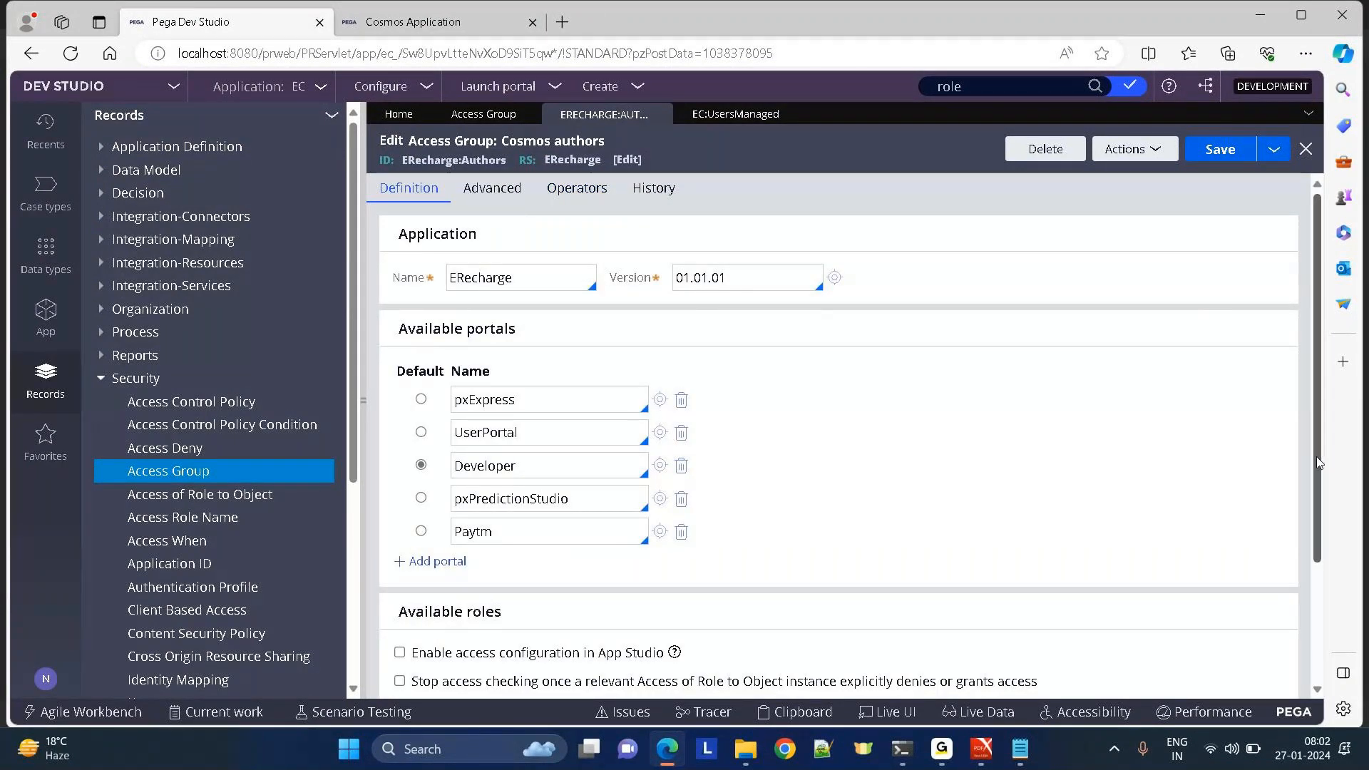
{"action": "scroll", "coordinate": [1317, 642], "scroll_direction": "down", "scroll_amount": 2}
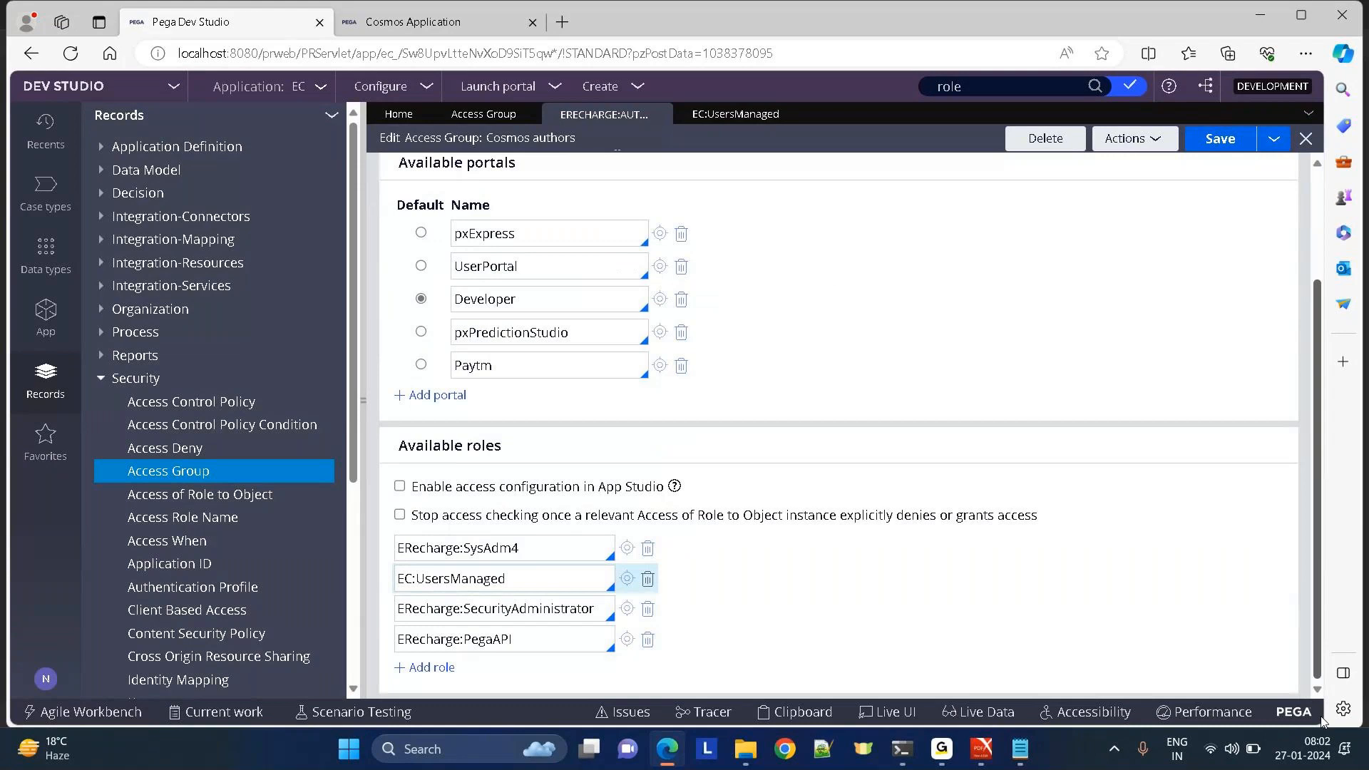
{"action": "left_click_drag", "start_coordinate": [1322, 722], "coordinate": [1275, 131]}
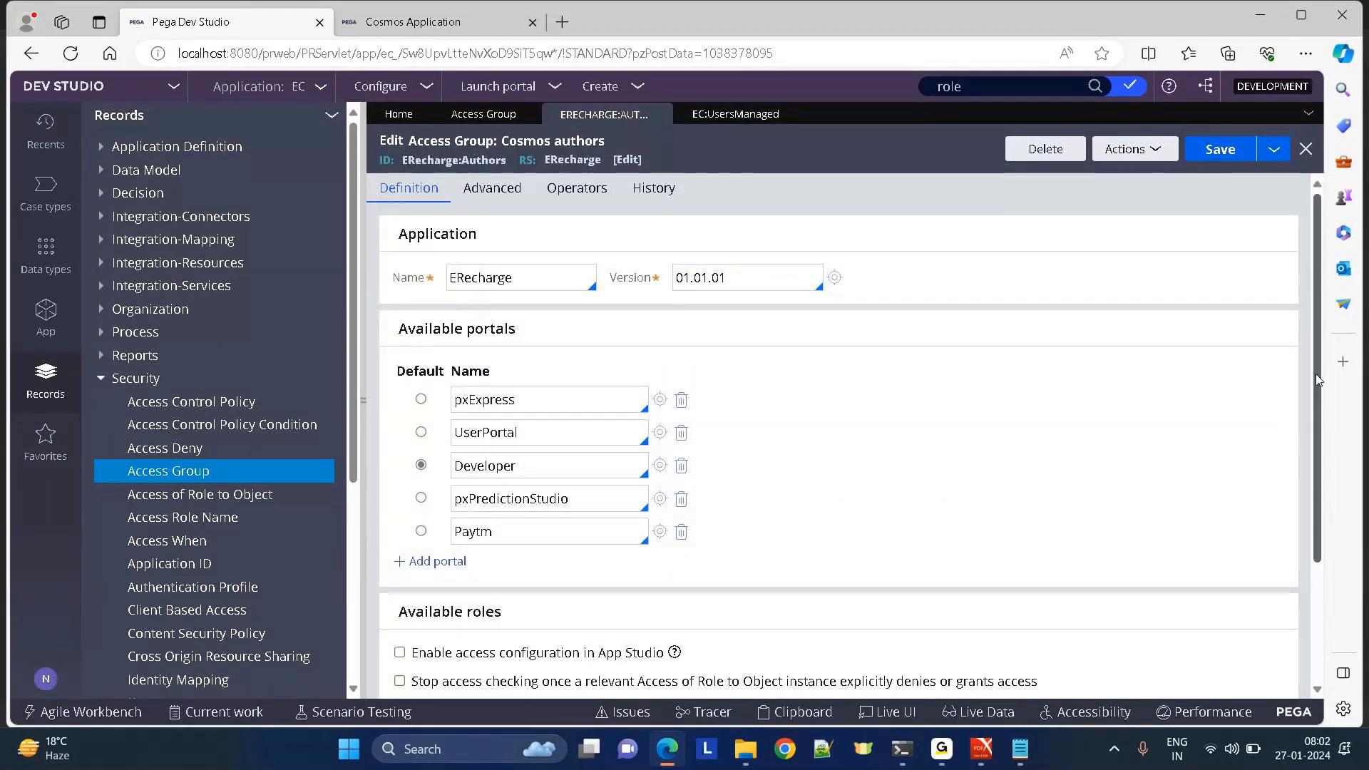
{"action": "left_click_drag", "start_coordinate": [1315, 373], "coordinate": [1312, 238]}
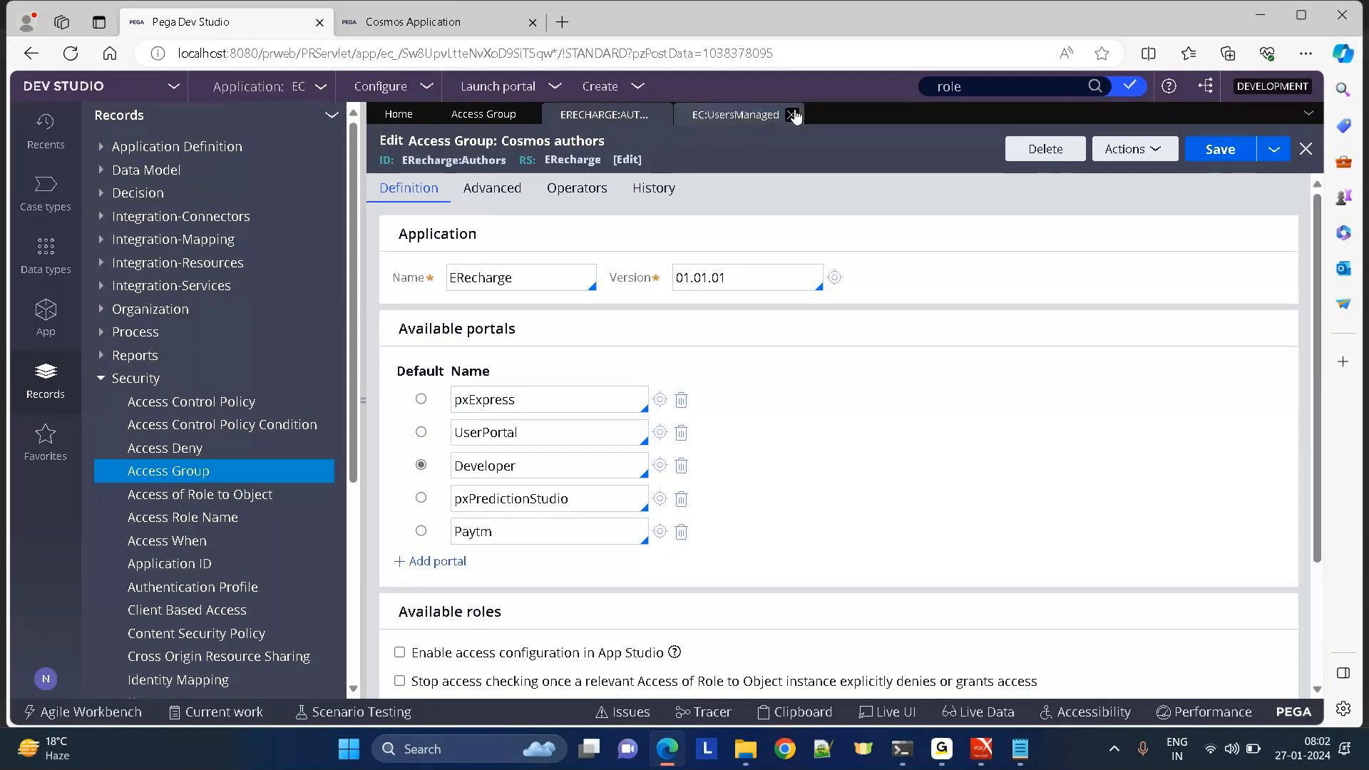
{"action": "left_click", "coordinate": [791, 115]}
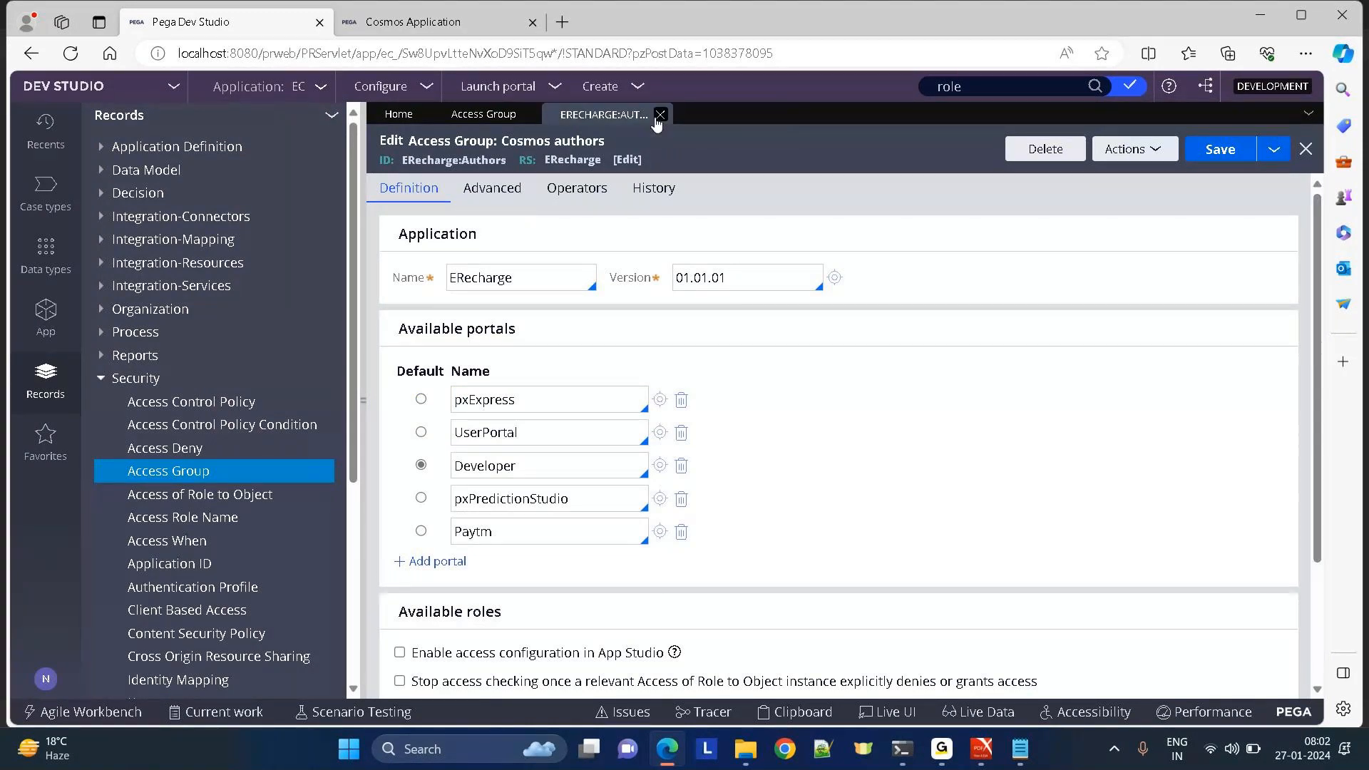
Close the Cosmos authors access group discarding unsaved changes, then close the access group list.
{"action": "left_click", "coordinate": [657, 118]}
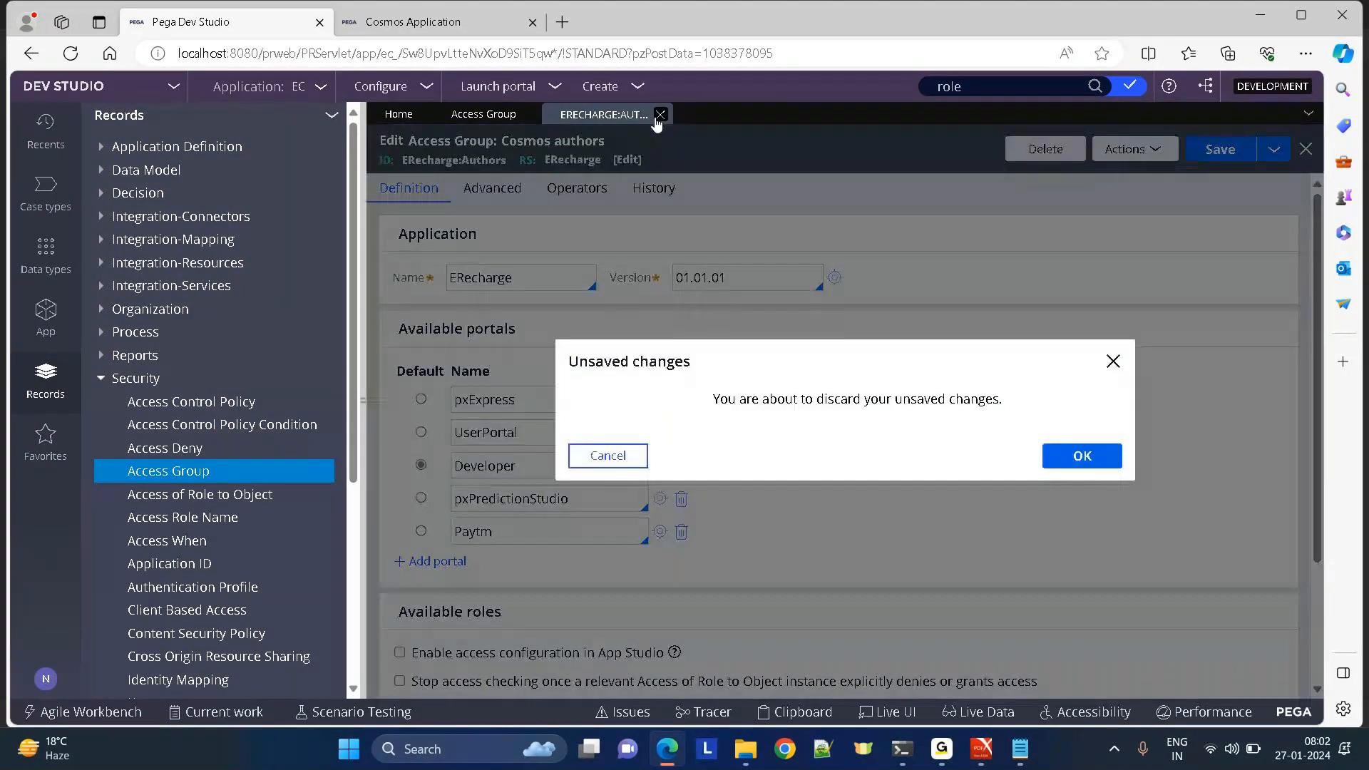
{"action": "left_click", "coordinate": [1080, 459]}
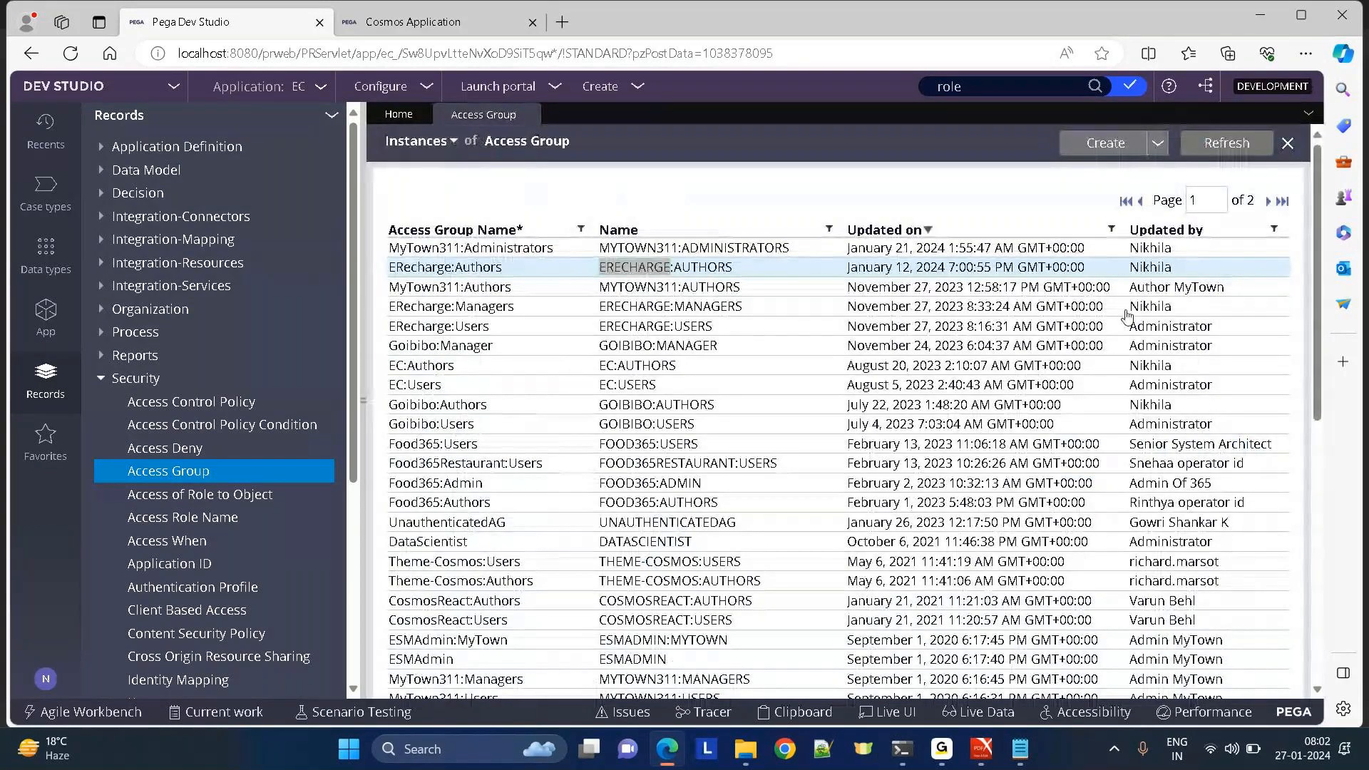
{"action": "left_click", "coordinate": [522, 116]}
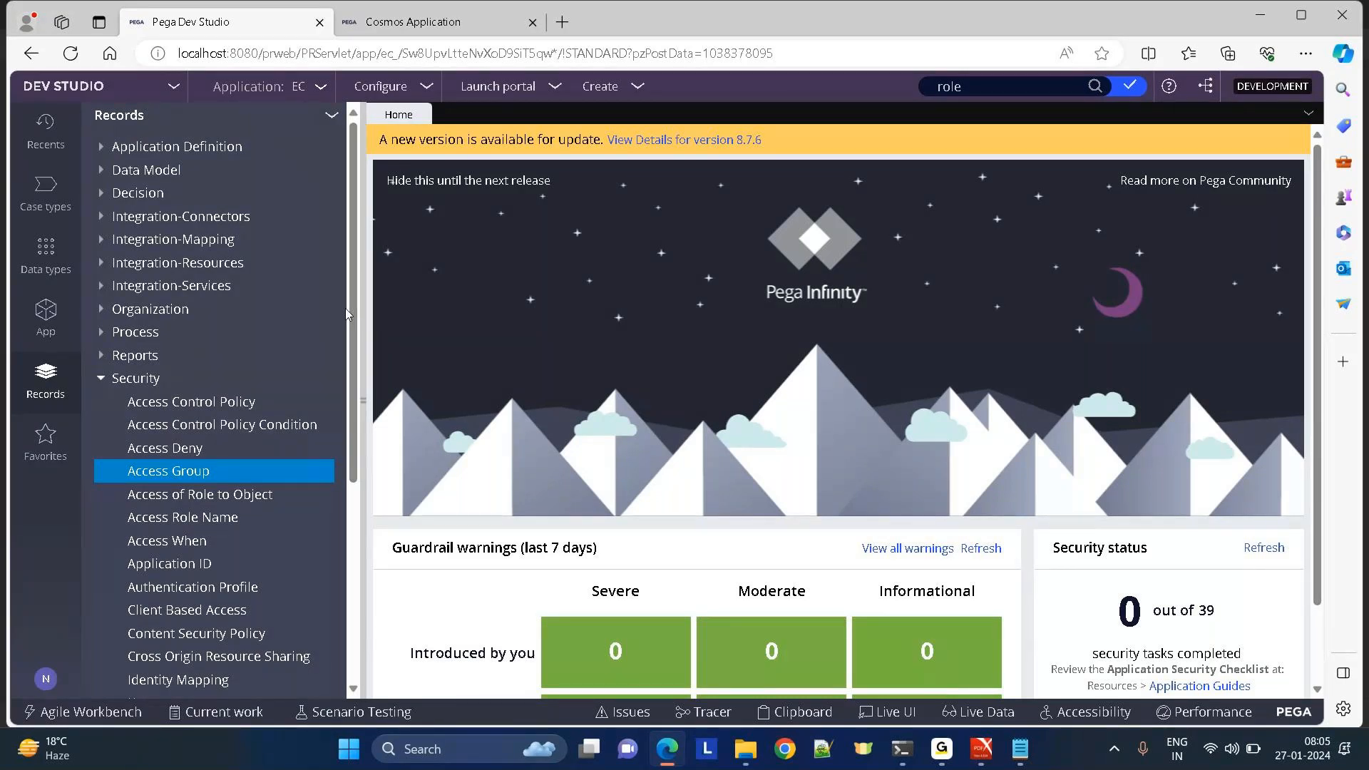
{"action": "left_click_drag", "start_coordinate": [350, 438], "coordinate": [350, 537]}
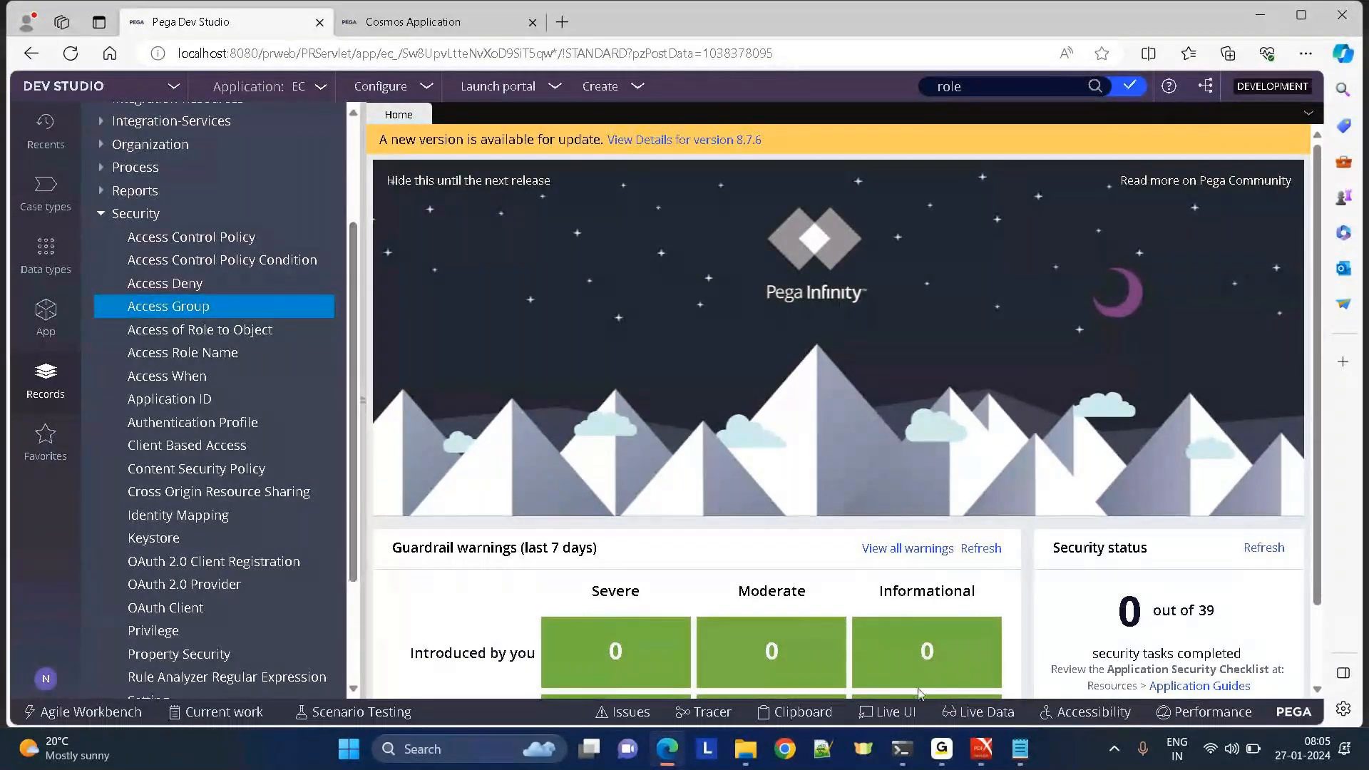
{"action": "mouse_move", "coordinate": [941, 749]}
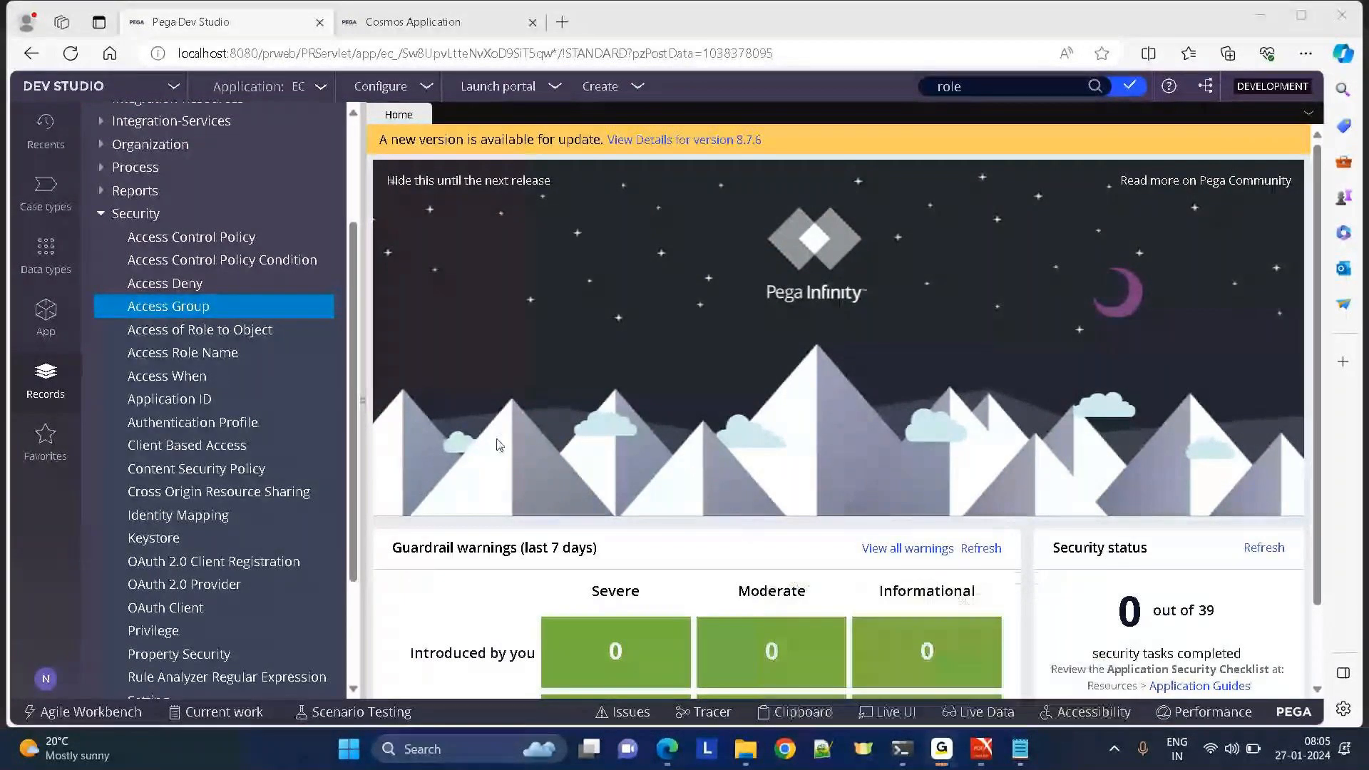
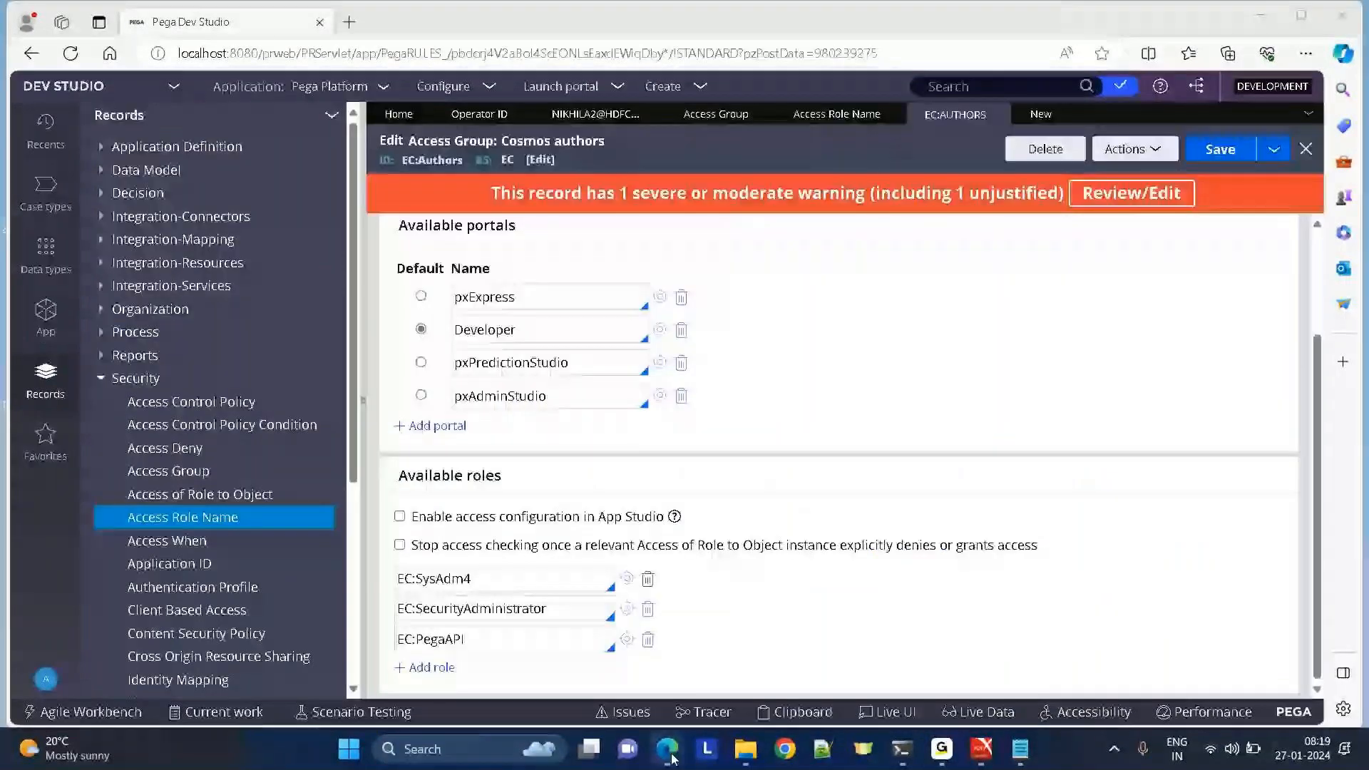
Back in Dev Studio, inspect the EC:AUTHORS roles EC:SecurityAdministrator and EC:PegaAPI, closing stray new-record tabs.
{"action": "mouse_move", "coordinate": [673, 760]}
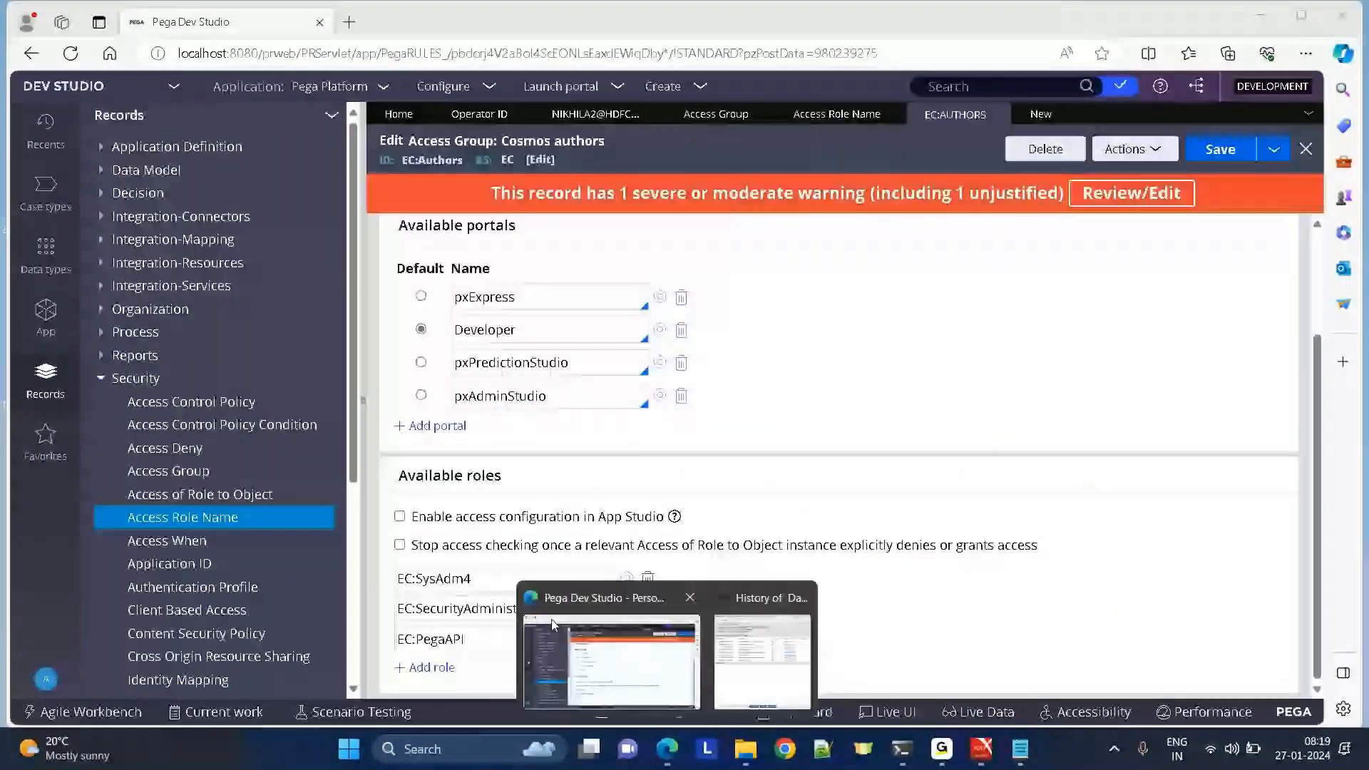
{"action": "left_click", "coordinate": [553, 625]}
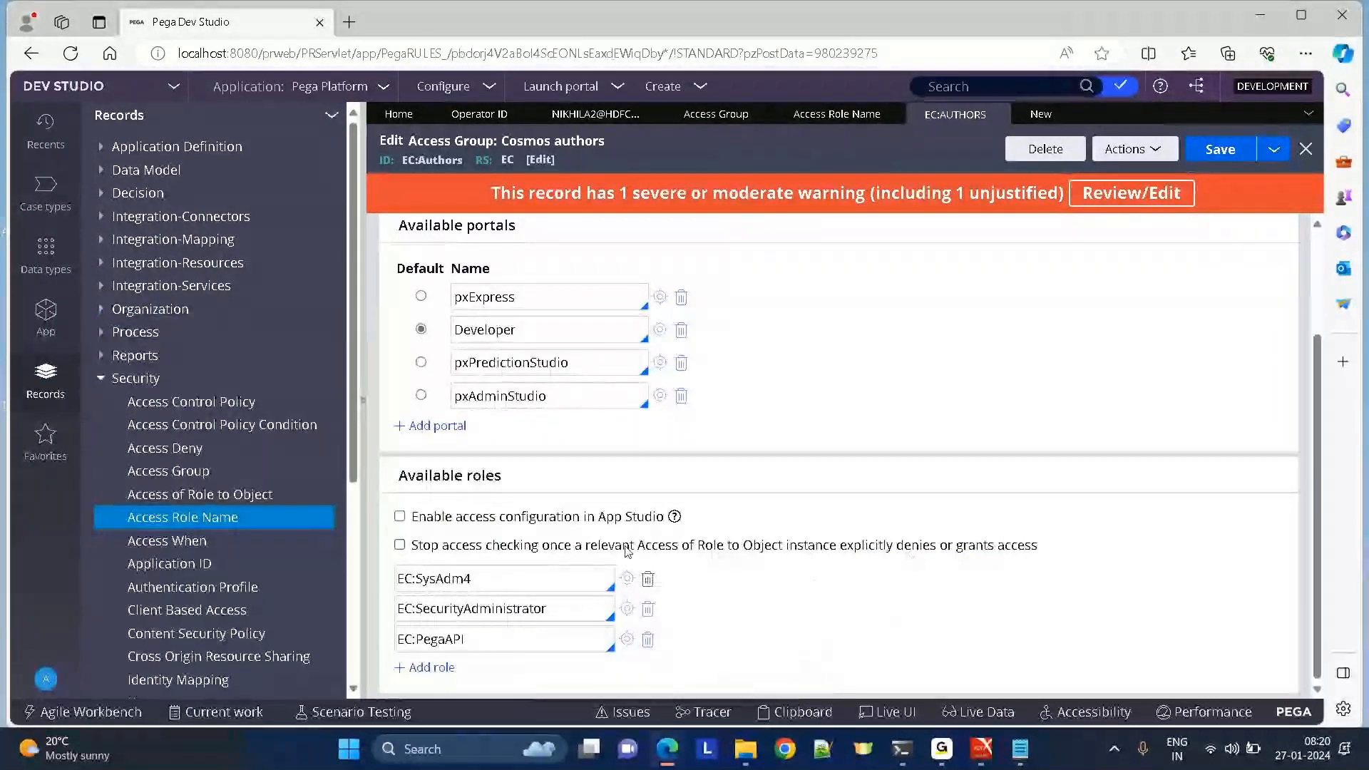
{"action": "triple_click", "coordinate": [403, 472]}
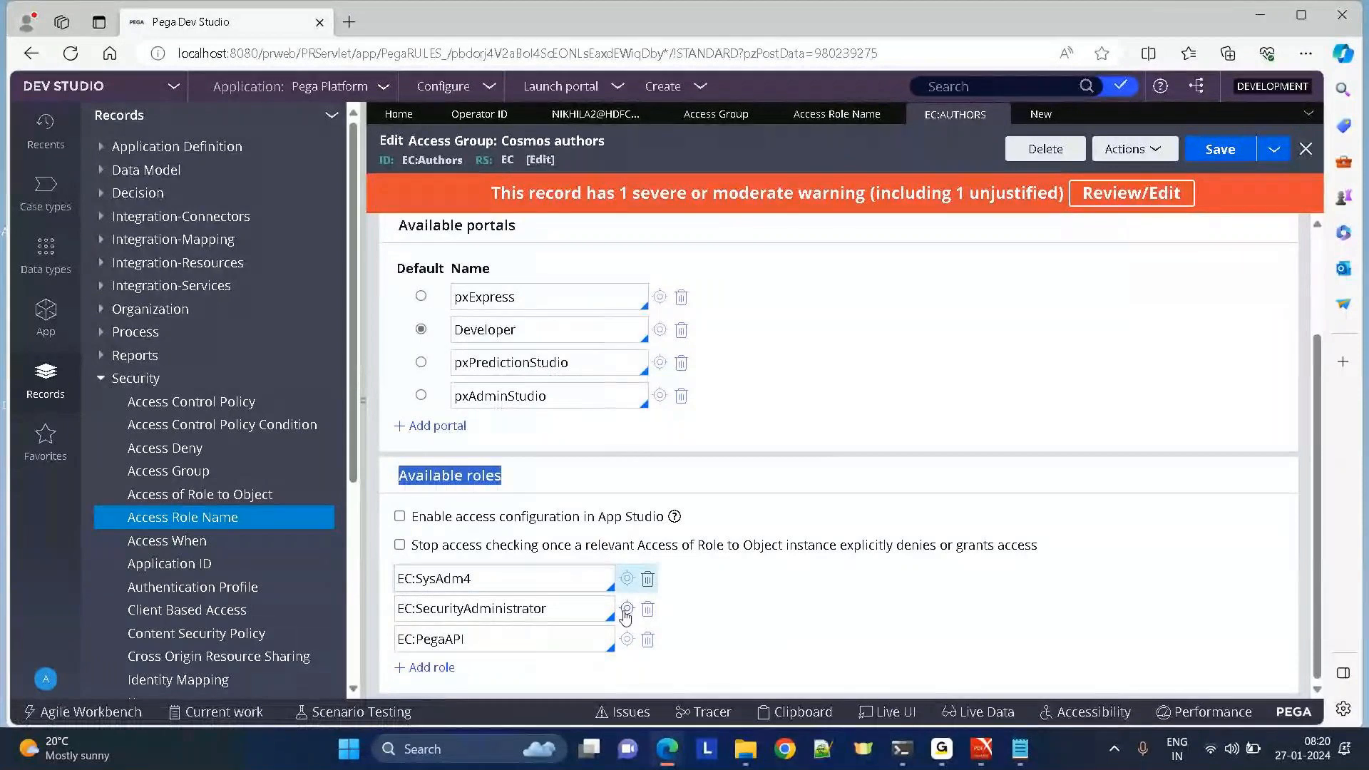
{"action": "left_click", "coordinate": [624, 609]}
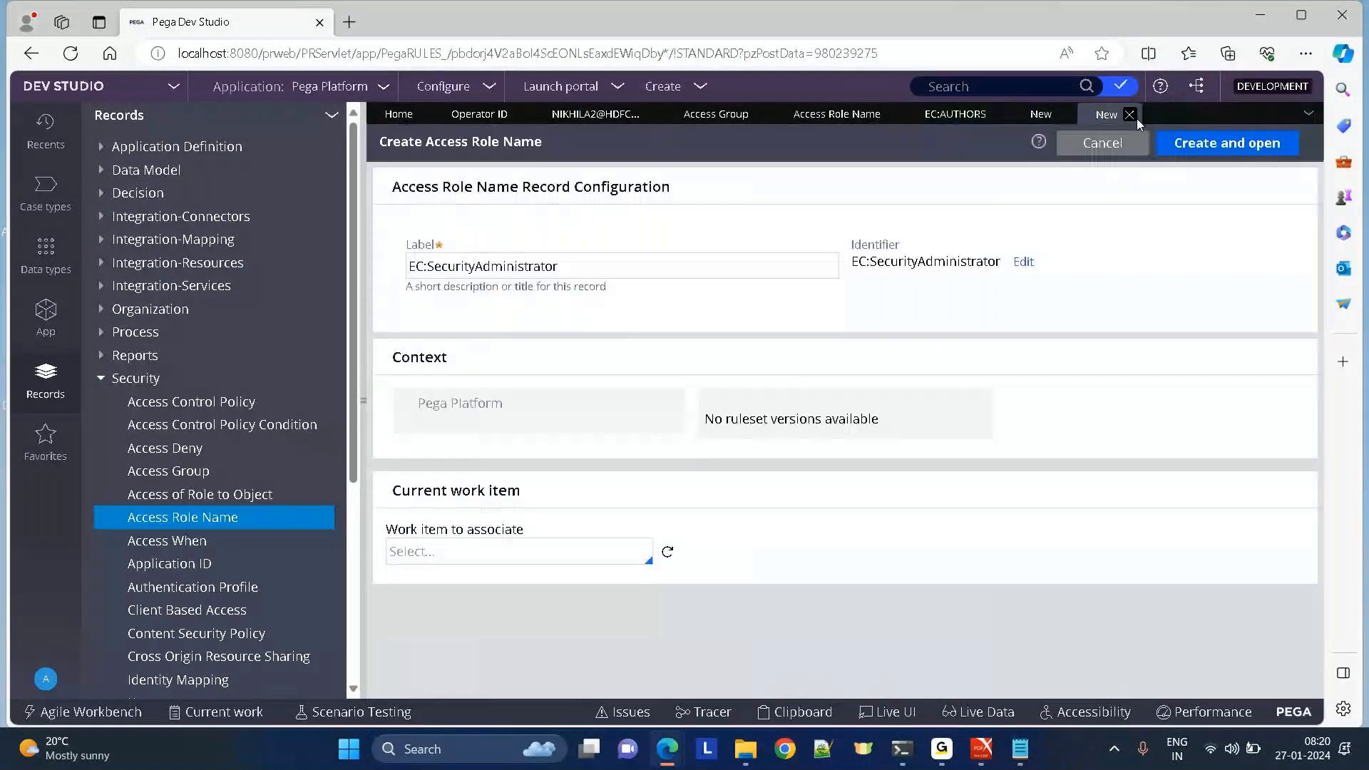
{"action": "left_click", "coordinate": [1135, 118]}
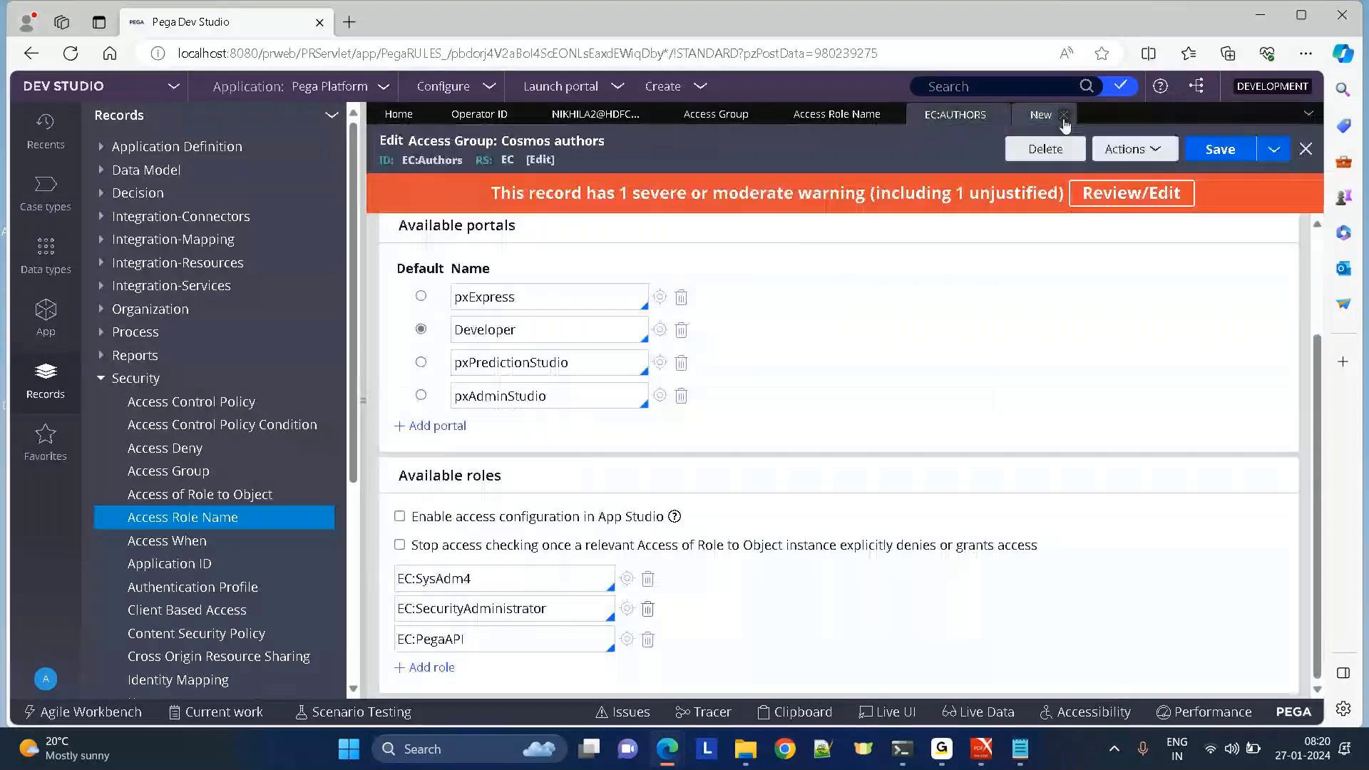
{"action": "left_click", "coordinate": [1063, 115]}
{"action": "left_click", "coordinate": [626, 640]}
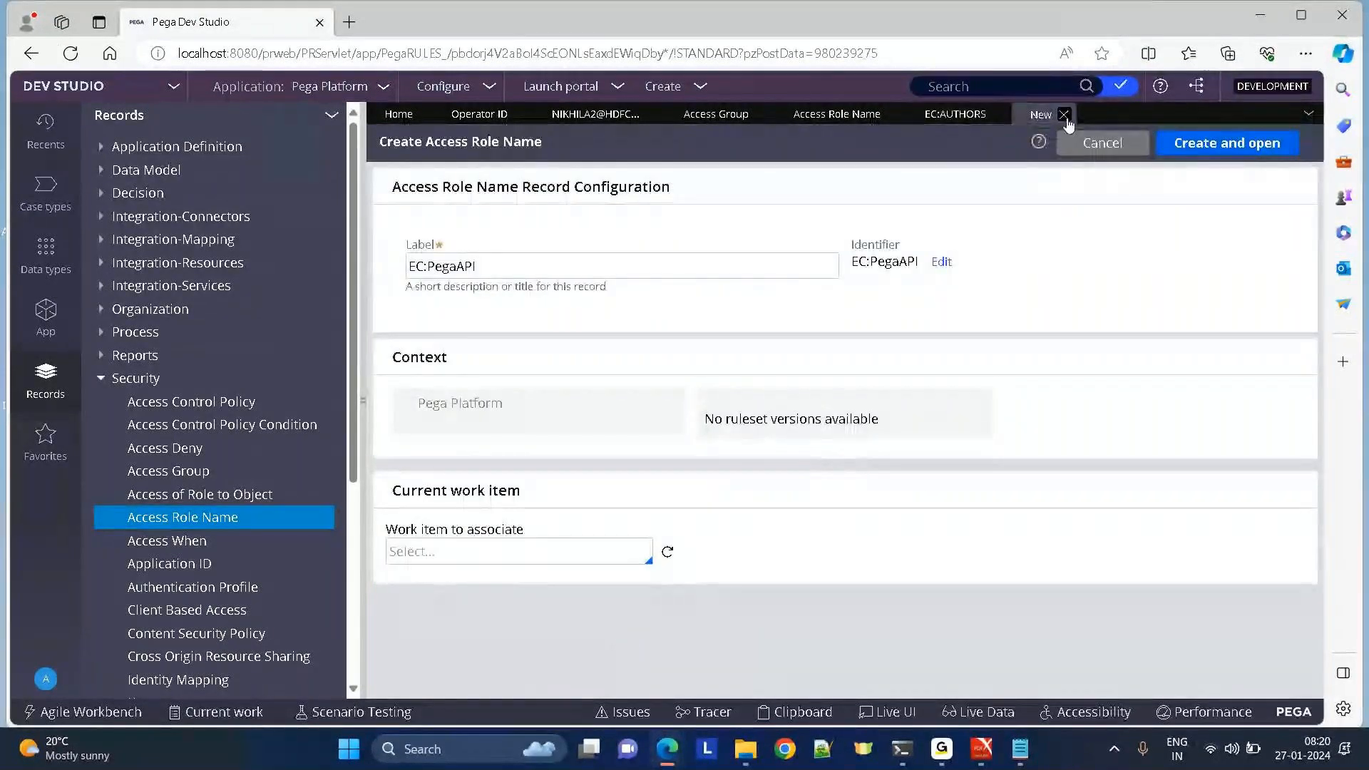
{"action": "left_click", "coordinate": [1064, 114]}
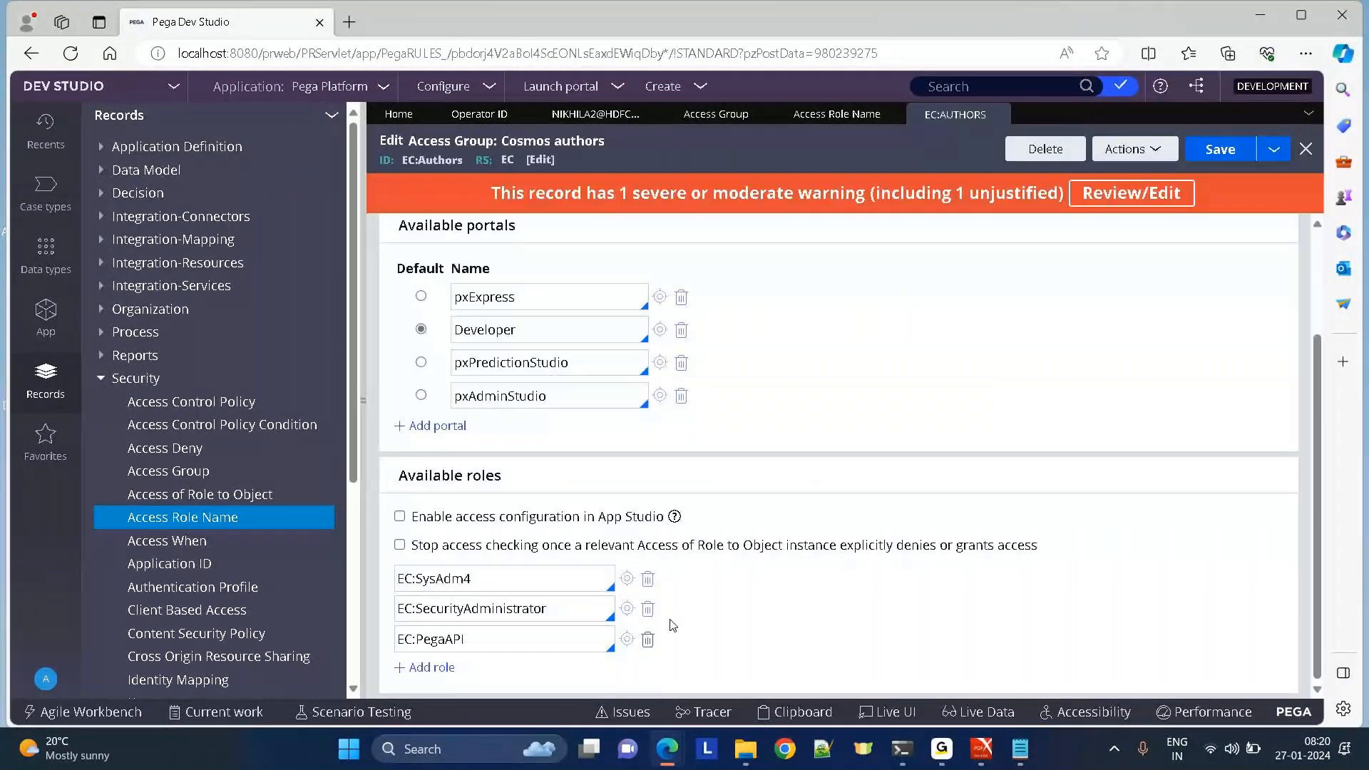
Add another role row to the access group, then log off the administrator session.
{"action": "left_click", "coordinate": [430, 668]}
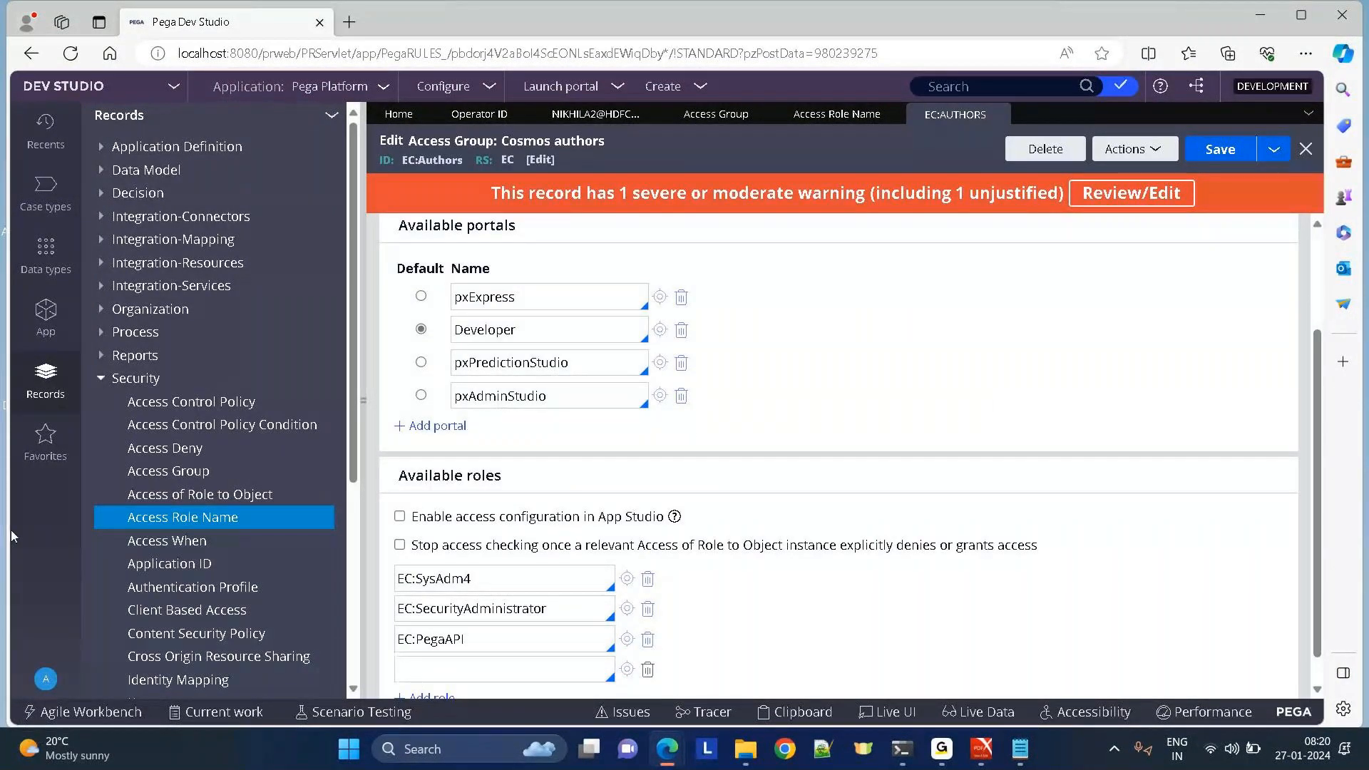
{"action": "left_click", "coordinate": [46, 678]}
{"action": "left_click", "coordinate": [70, 658]}
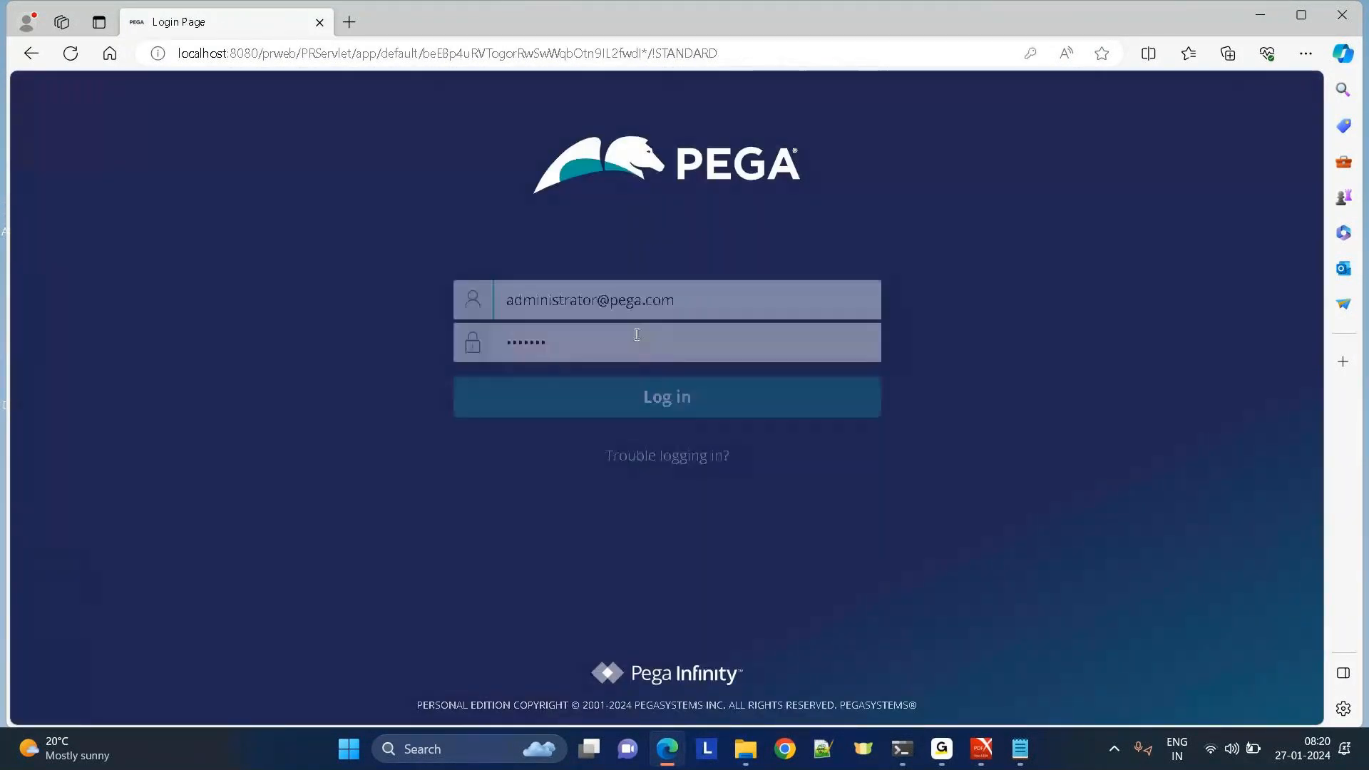
Sign in with the saved operator account from the username suggestions, then switch to the GoTo window.
{"action": "type", "text": "nik"}
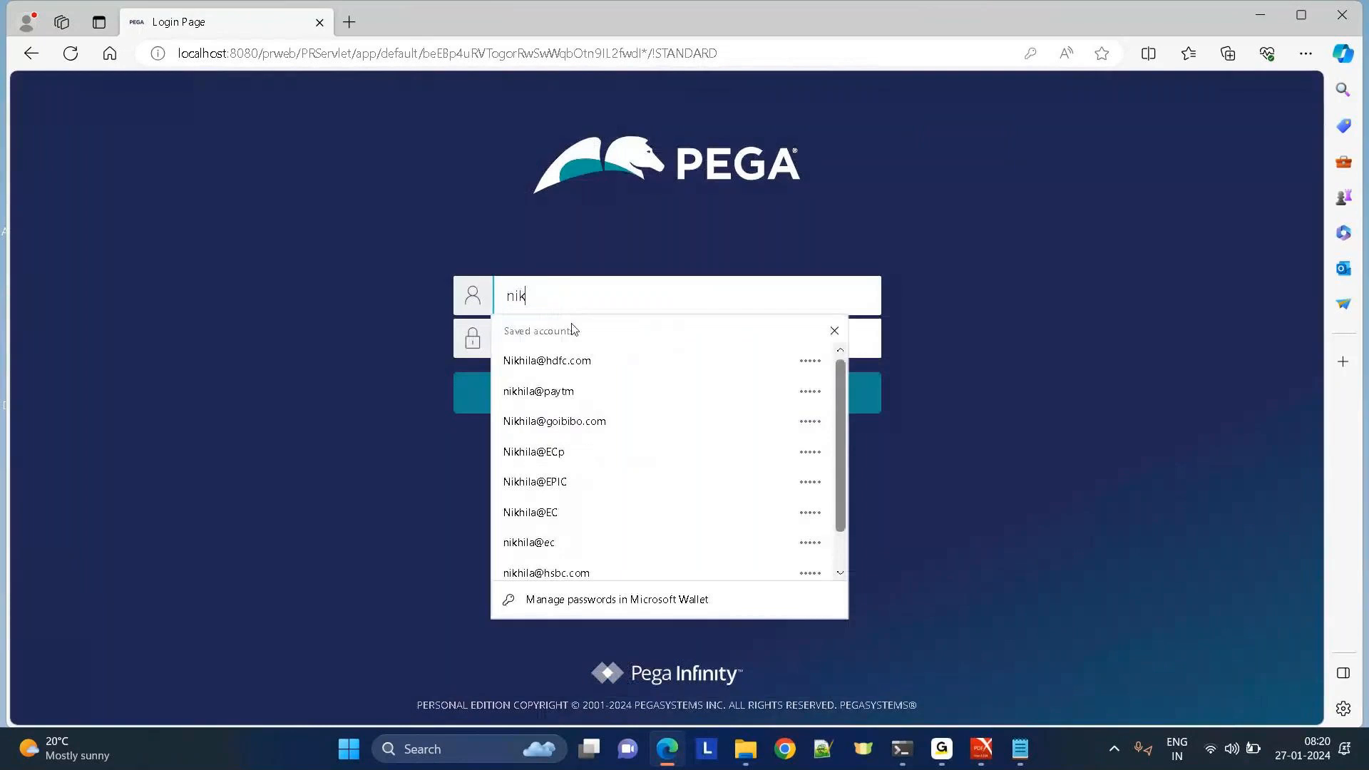
{"action": "left_click", "coordinate": [518, 367]}
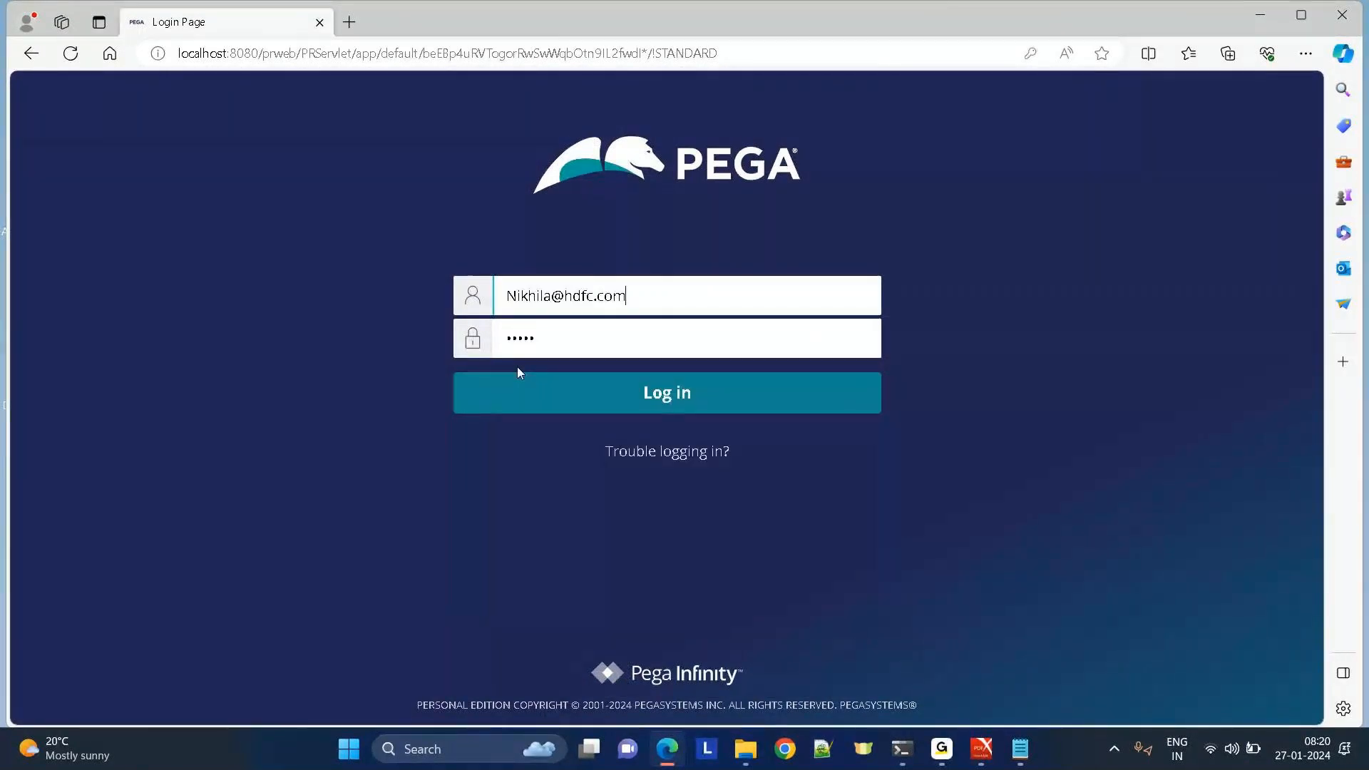
{"action": "left_click", "coordinate": [545, 411]}
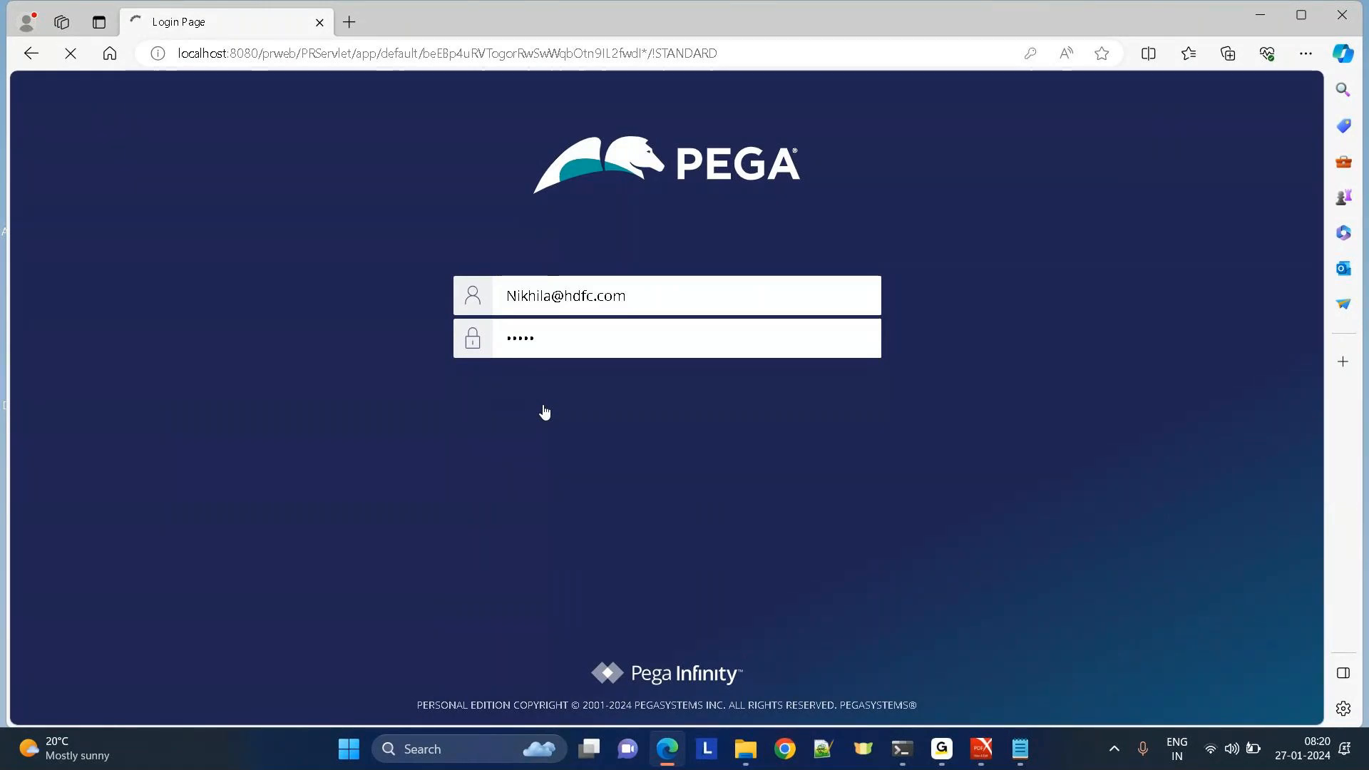
{"action": "mouse_move", "coordinate": [943, 751]}
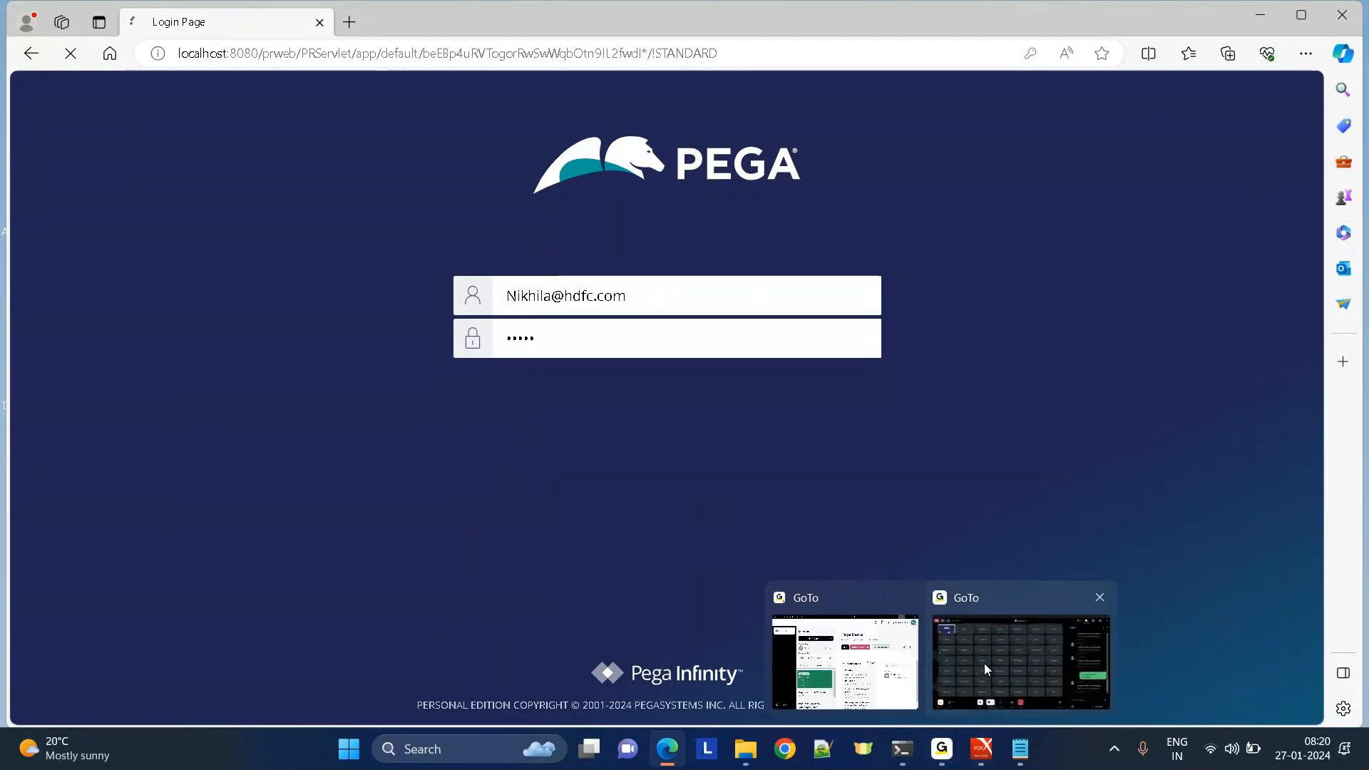
{"action": "left_click", "coordinate": [985, 666]}
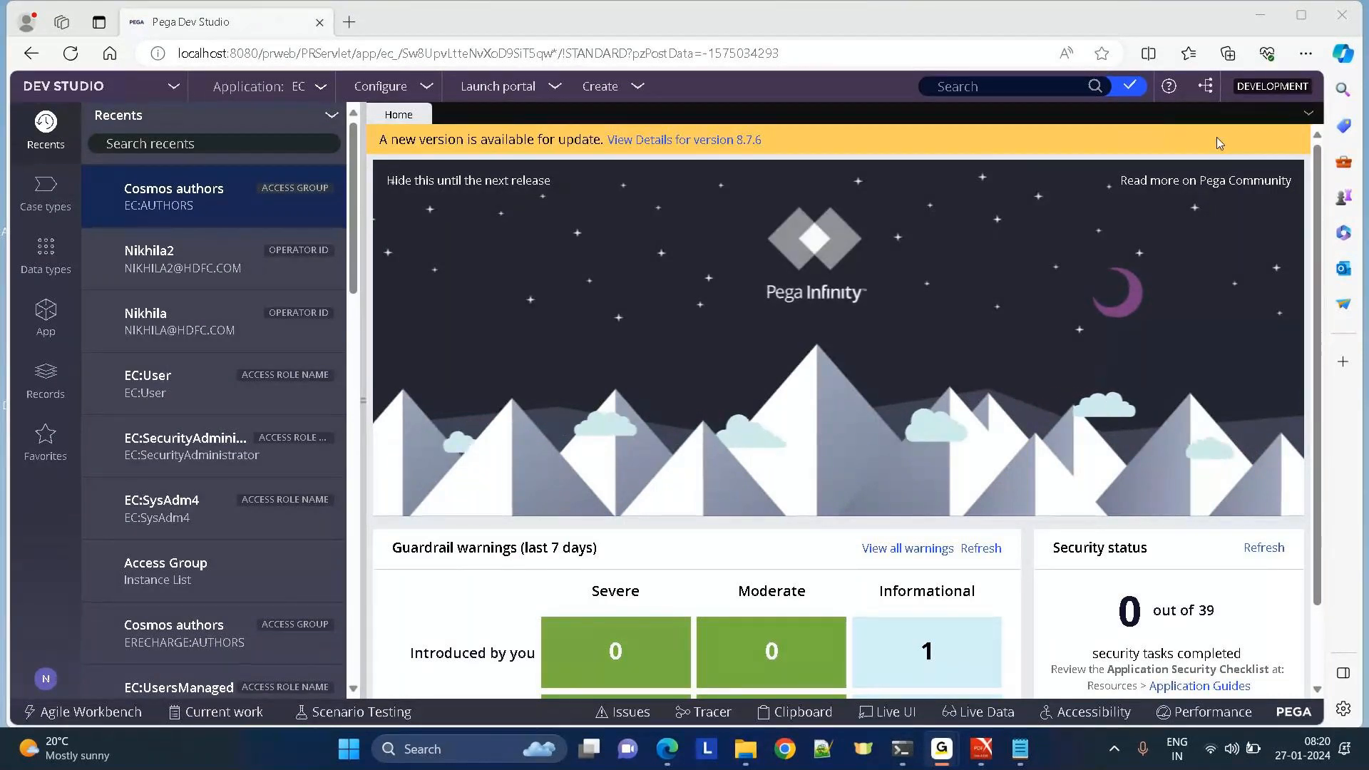
Back in the browser, view the recently used EC:SysAdm4 role, then close it.
{"action": "left_click", "coordinate": [817, 420]}
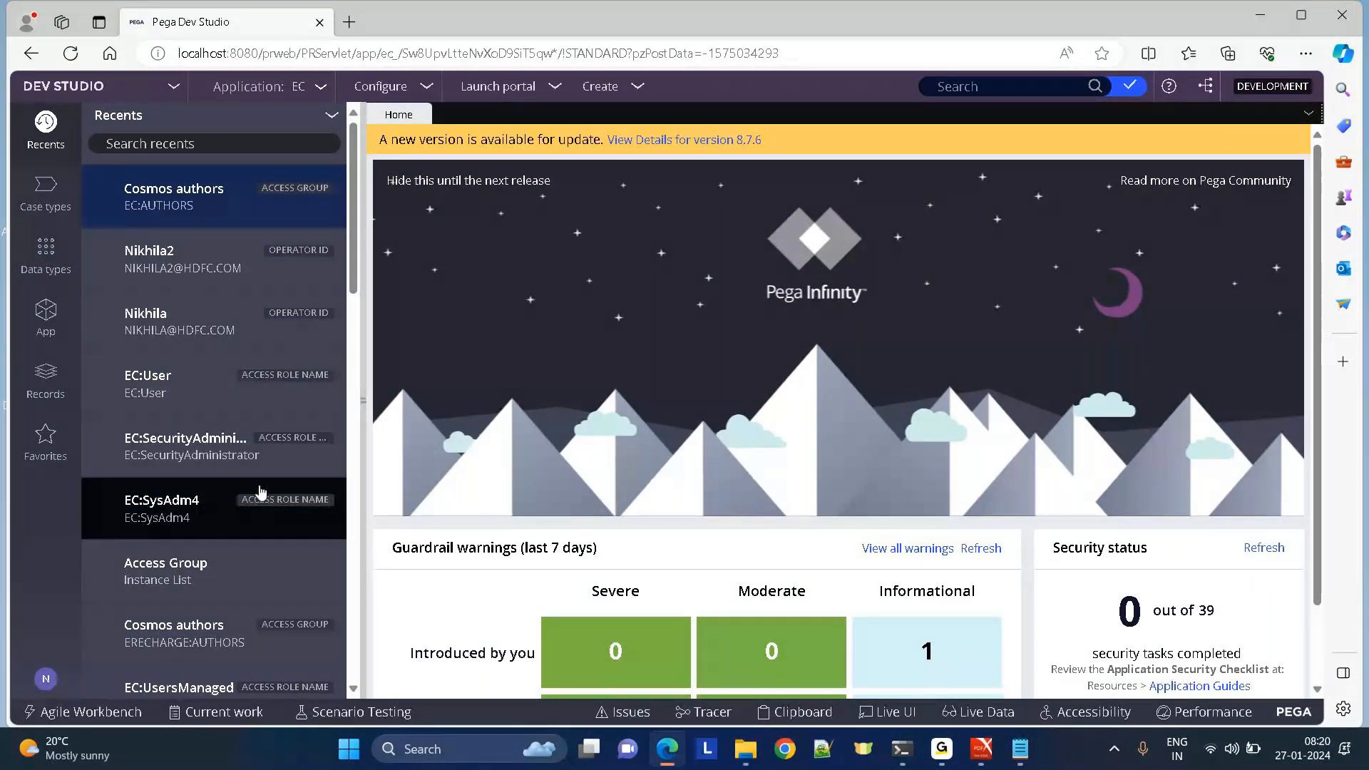
{"action": "left_click", "coordinate": [140, 509]}
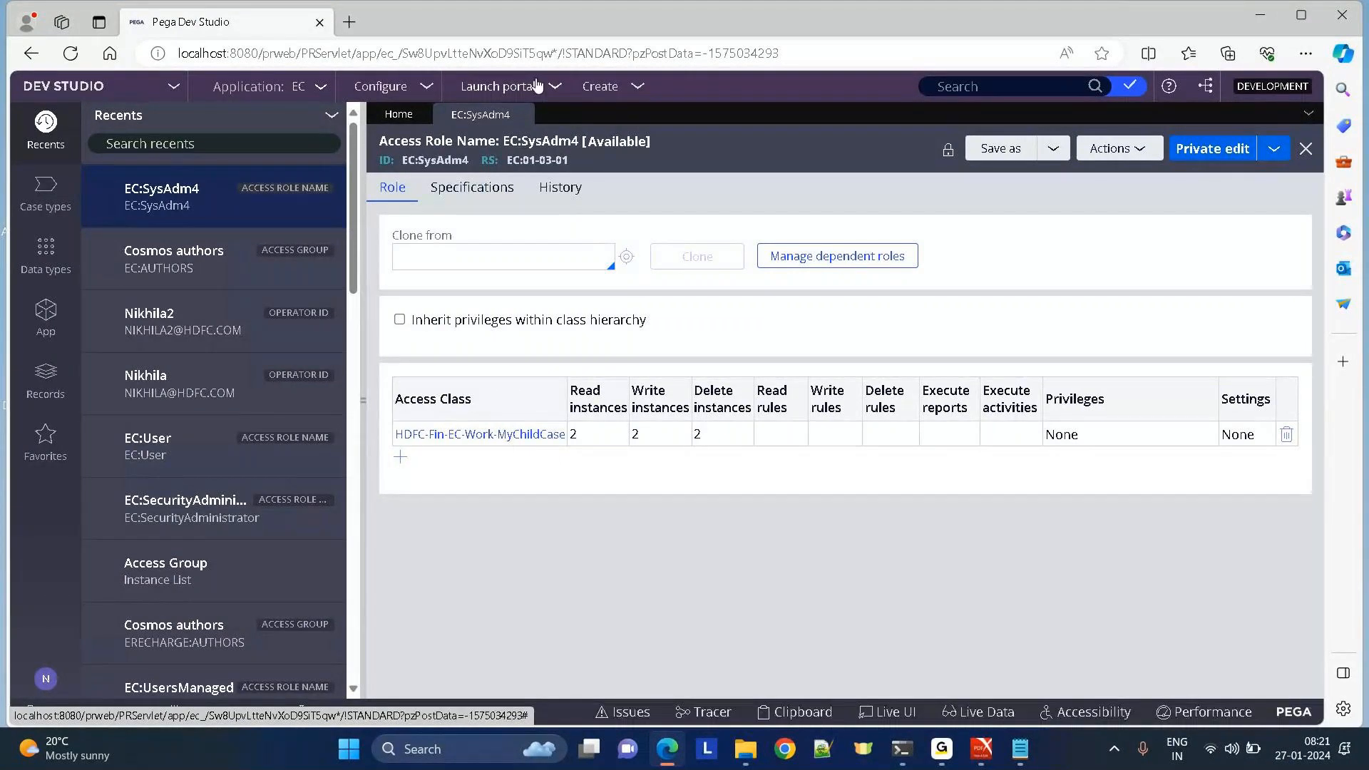
{"action": "left_click", "coordinate": [518, 113]}
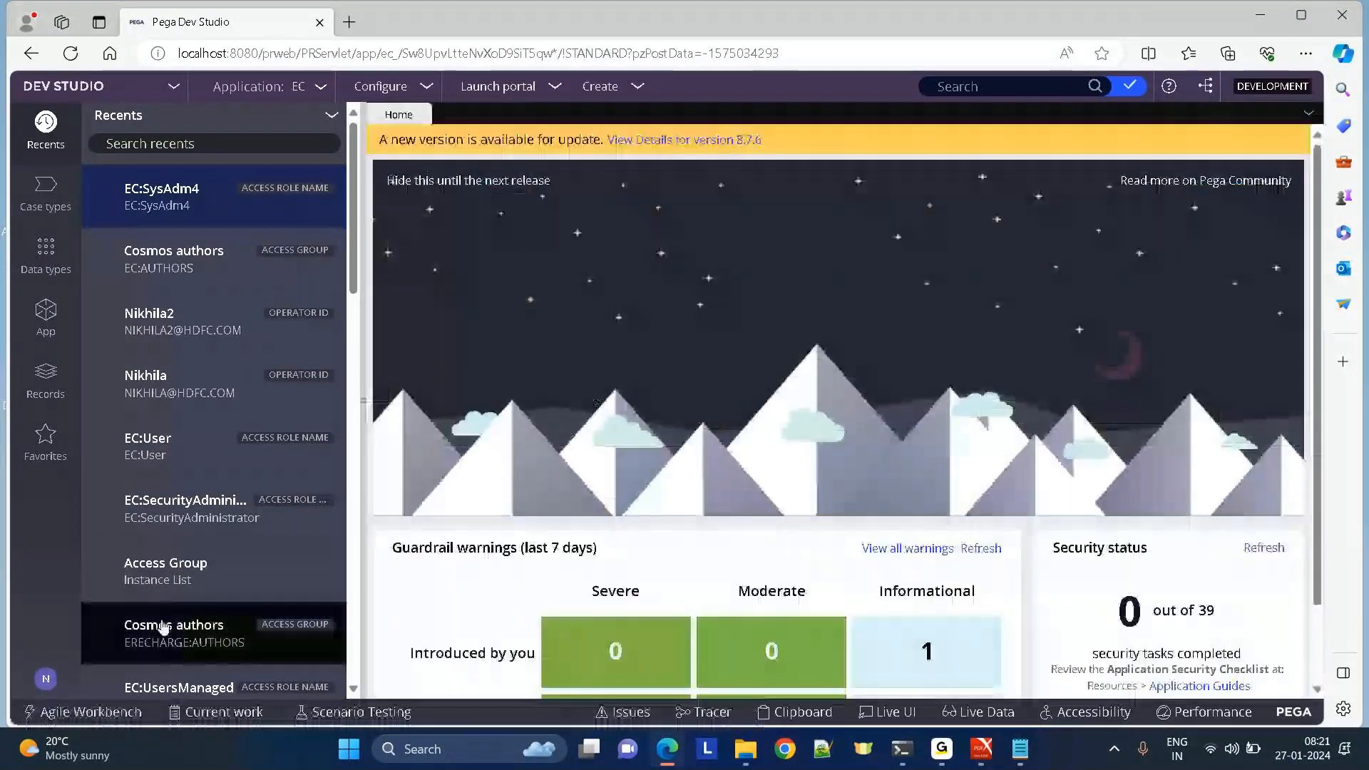
Reopen EC:SysAdm4 from the operator's own access group and review its access-class permissions without adding one.
{"action": "left_click", "coordinate": [47, 680]}
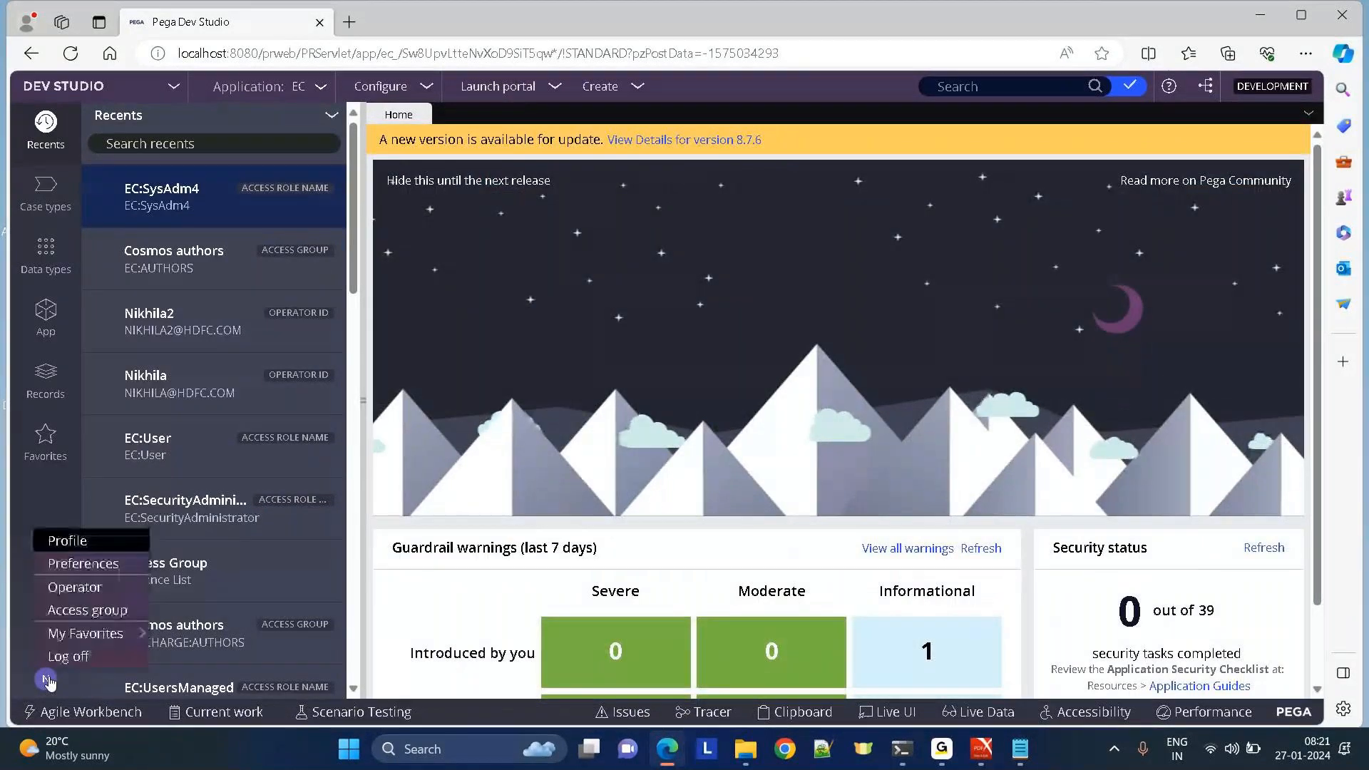
{"action": "left_click", "coordinate": [71, 611]}
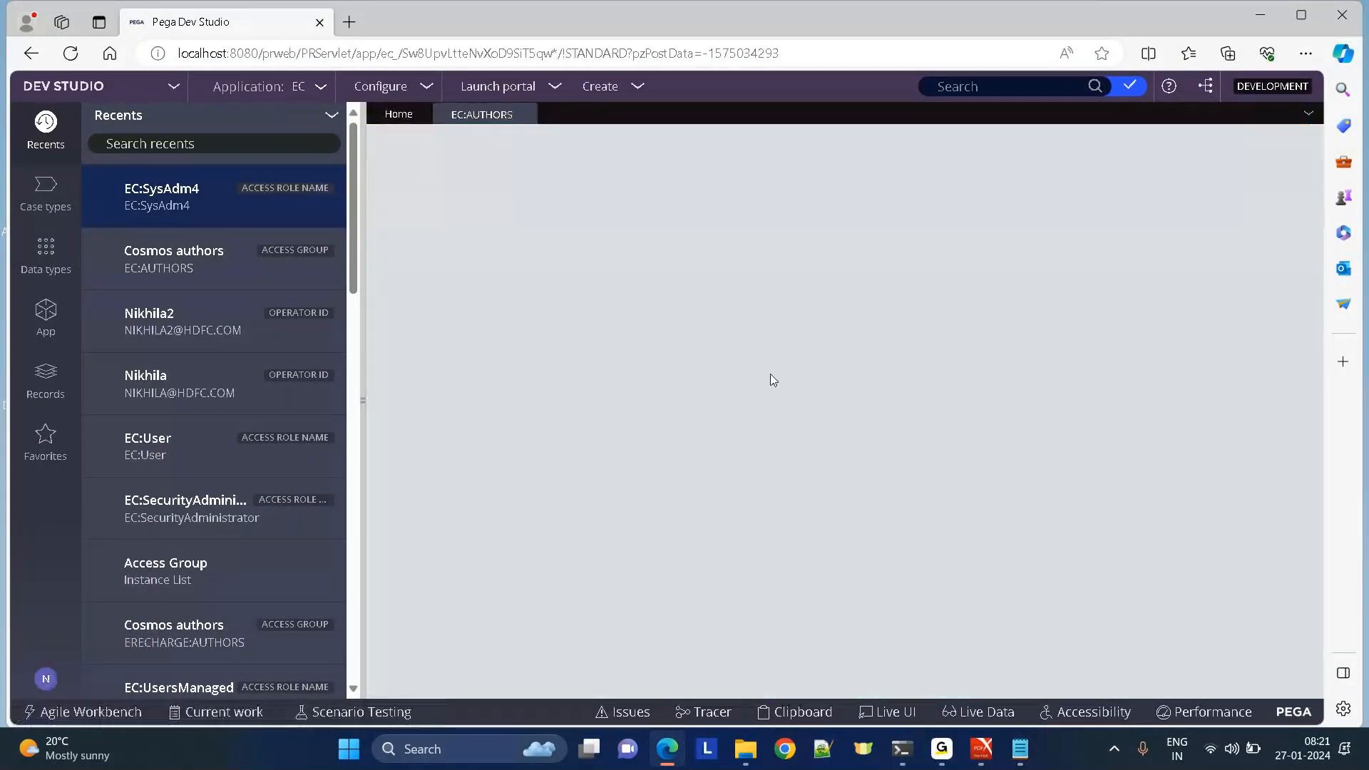
{"action": "scroll", "coordinate": [1309, 609], "scroll_direction": "down", "scroll_amount": 3}
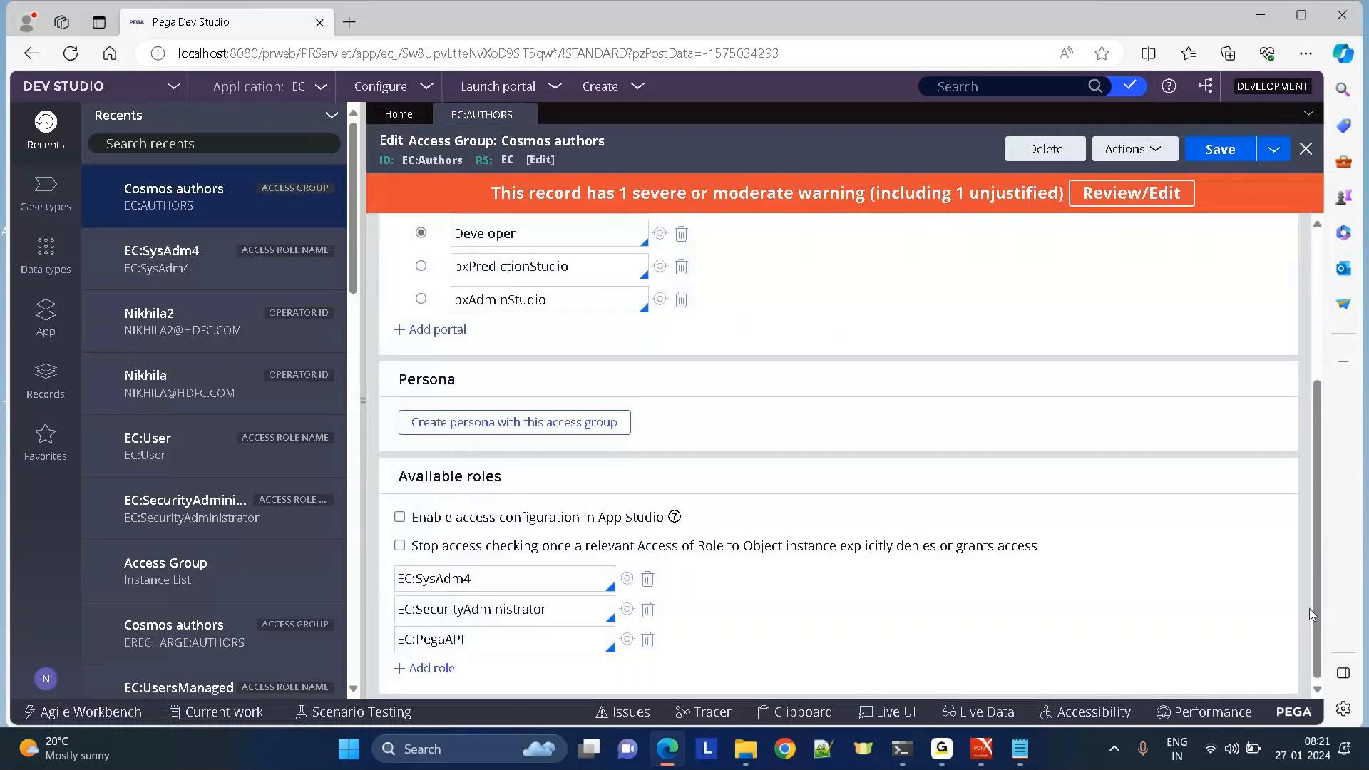
{"action": "left_click", "coordinate": [626, 579]}
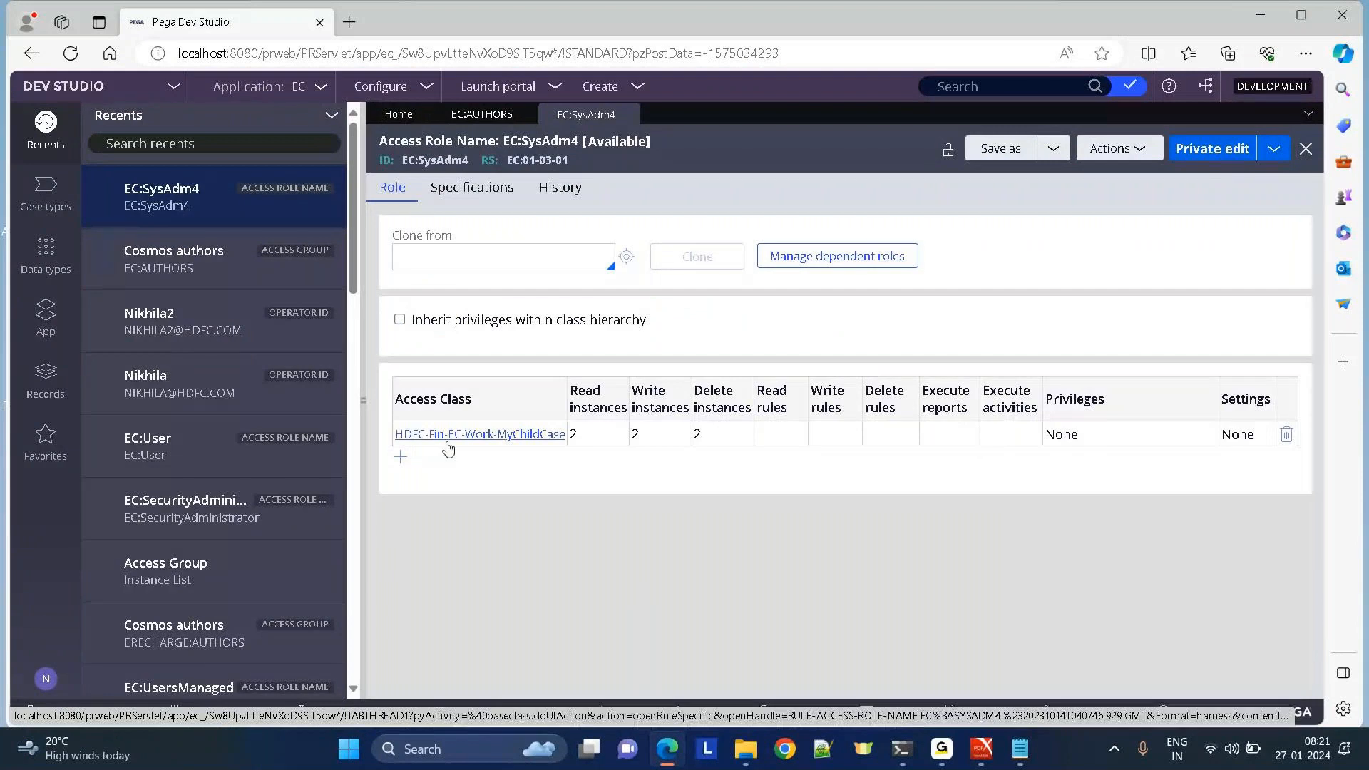
{"action": "left_click", "coordinate": [402, 458]}
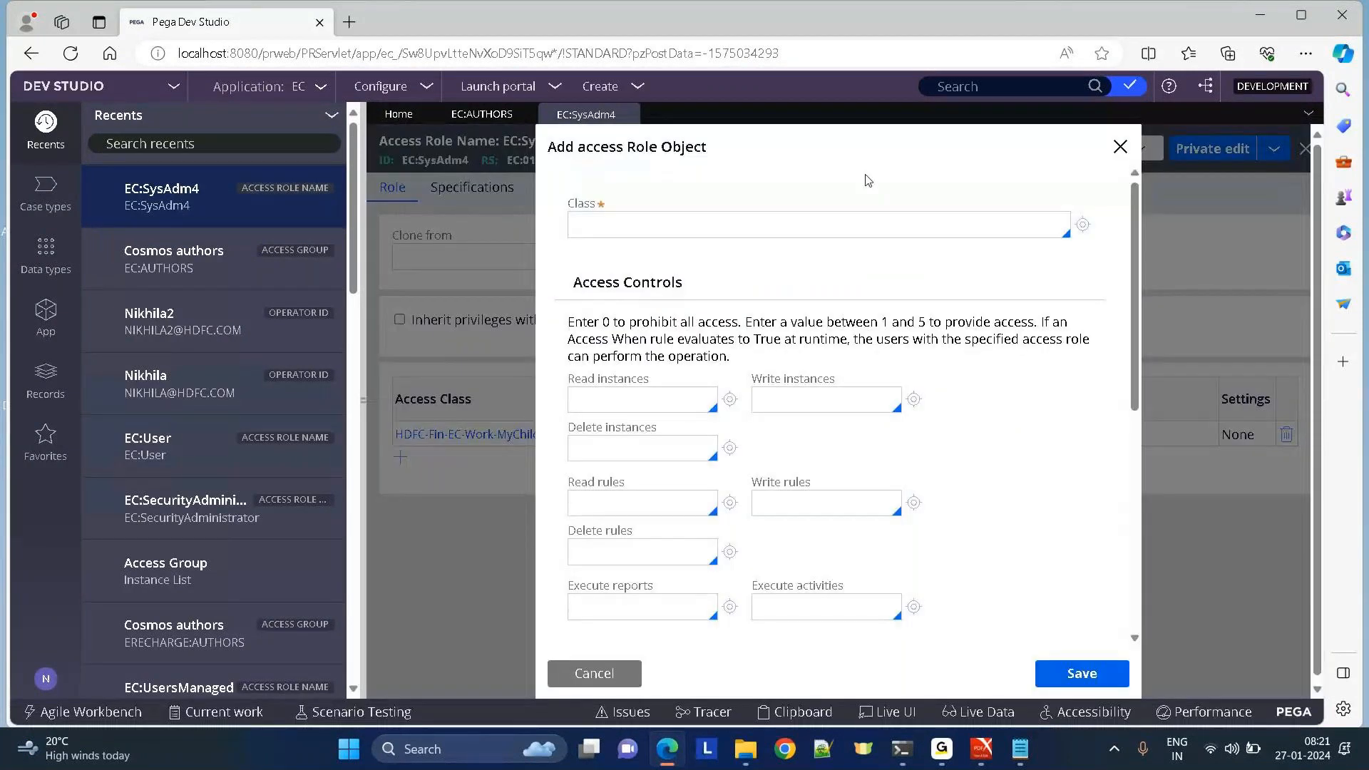
{"action": "left_click_drag", "start_coordinate": [578, 147], "coordinate": [852, 151]}
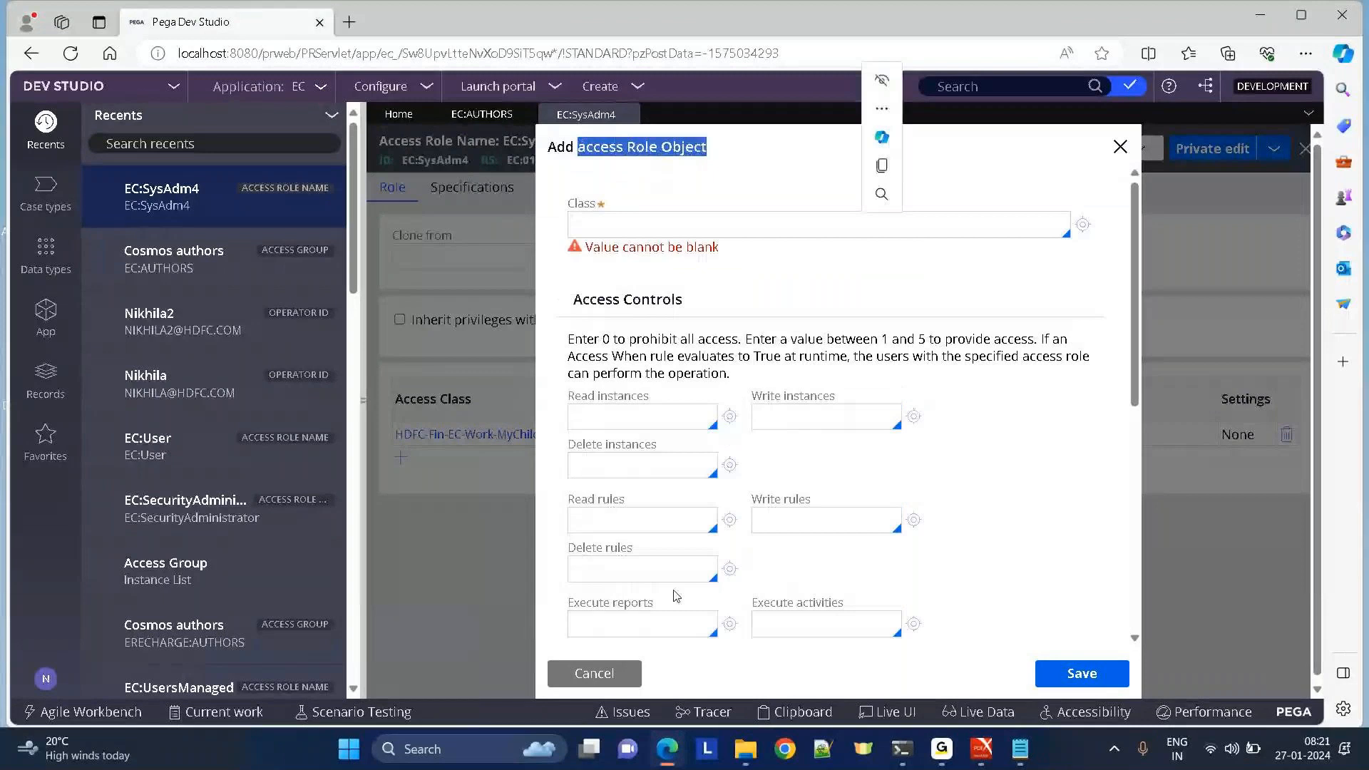
{"action": "left_click", "coordinate": [588, 679]}
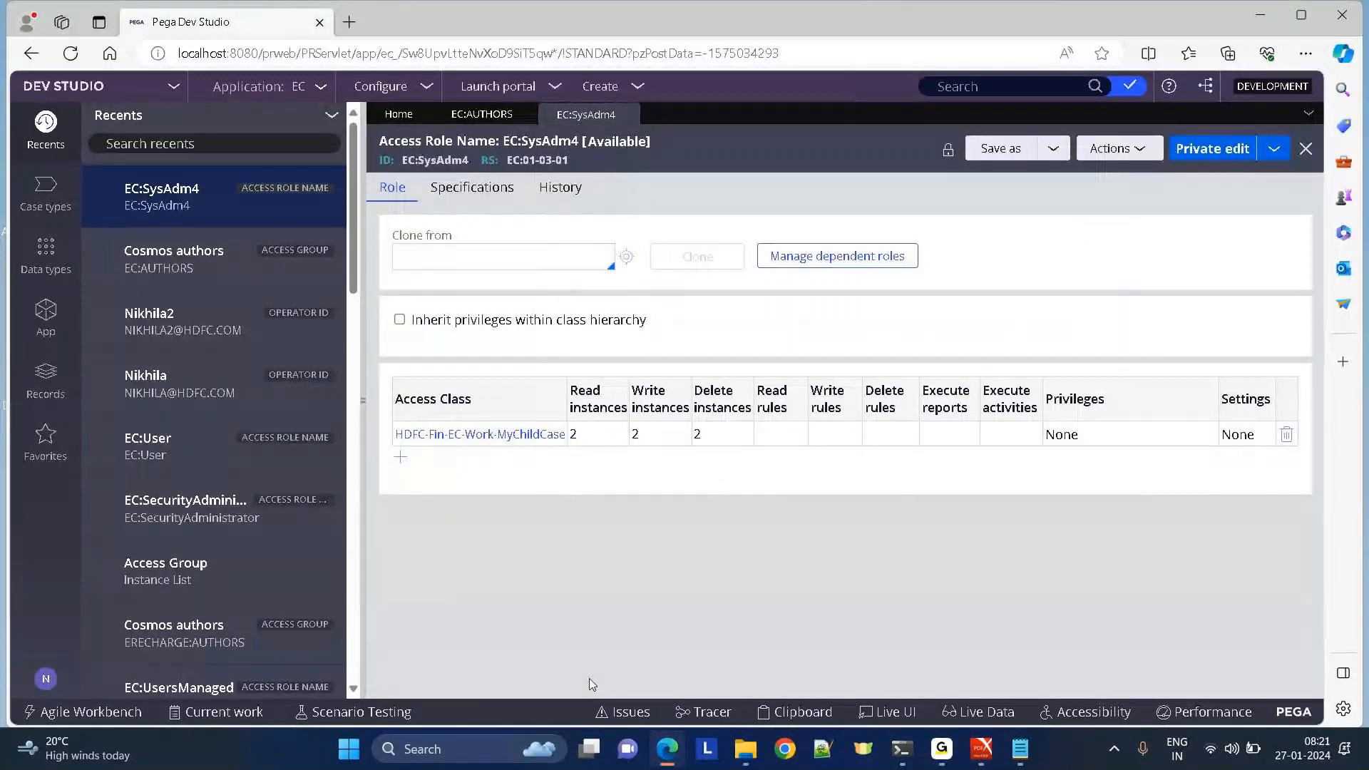
{"action": "left_click", "coordinate": [56, 395]}
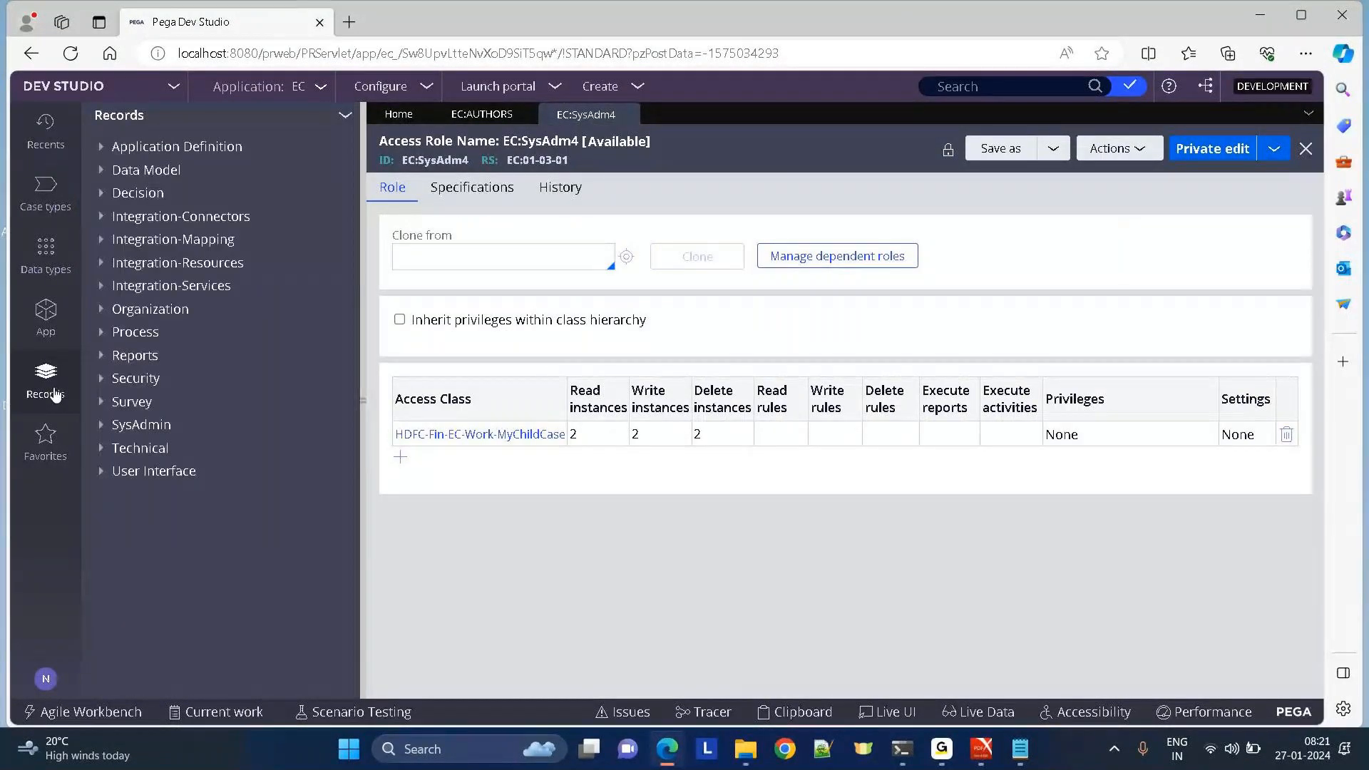
Under Security records, list the Access Group, Access Role Name and Access of Role to Object instances.
{"action": "left_click", "coordinate": [100, 382]}
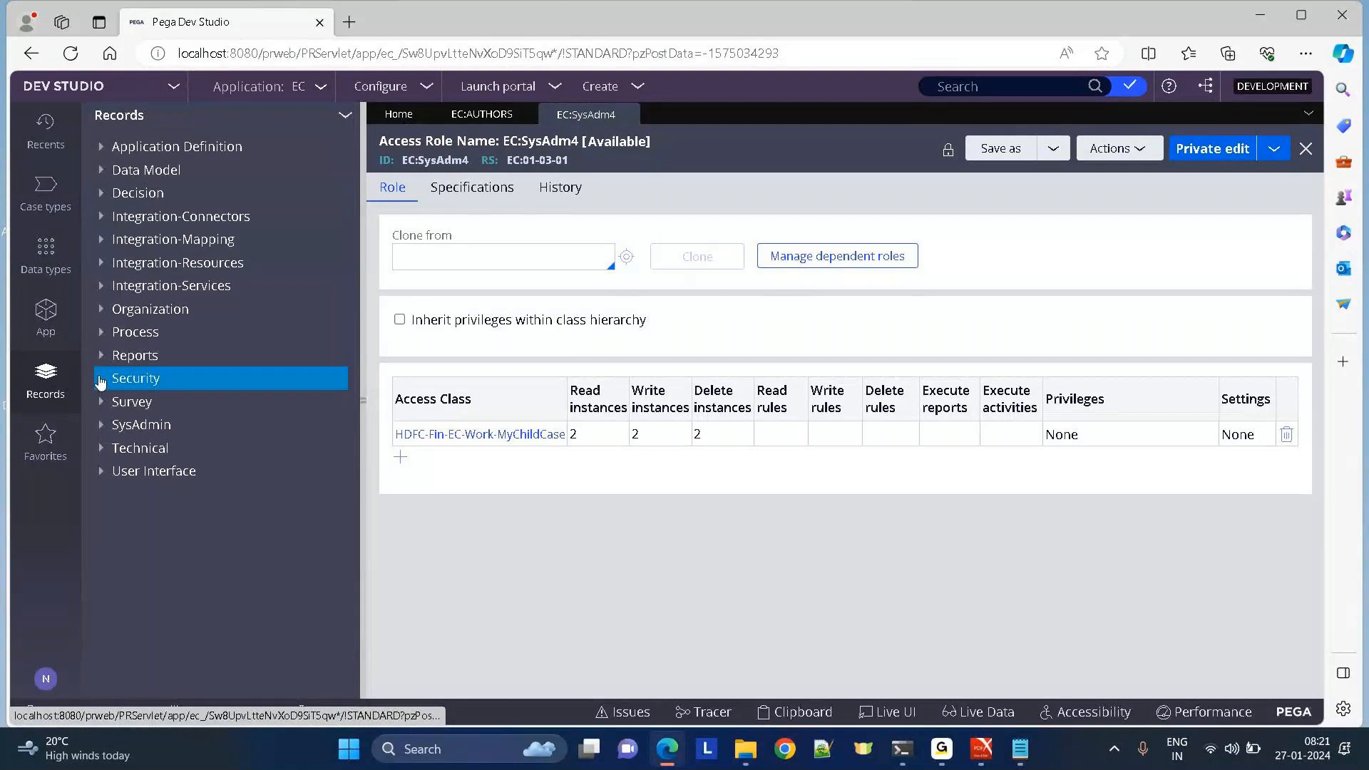
{"action": "left_click", "coordinate": [158, 472]}
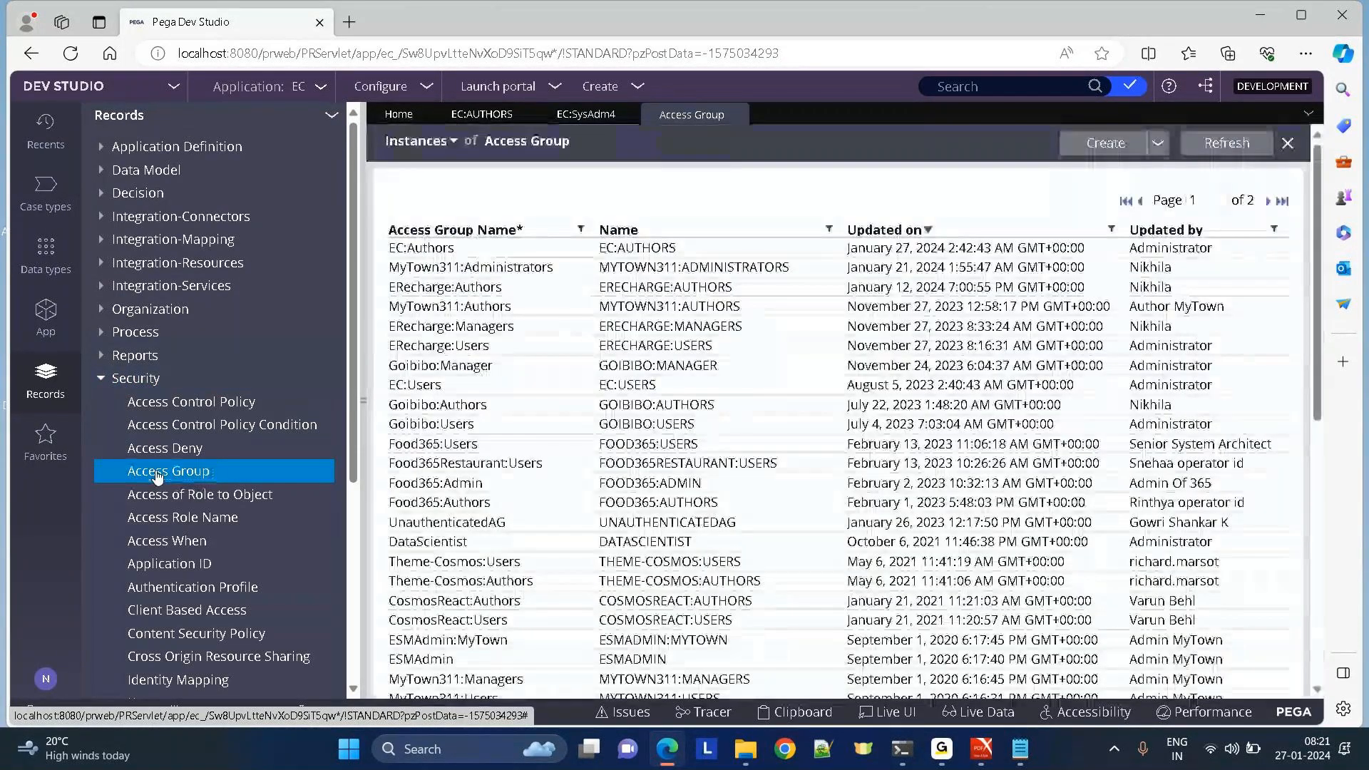
{"action": "left_click", "coordinate": [208, 519]}
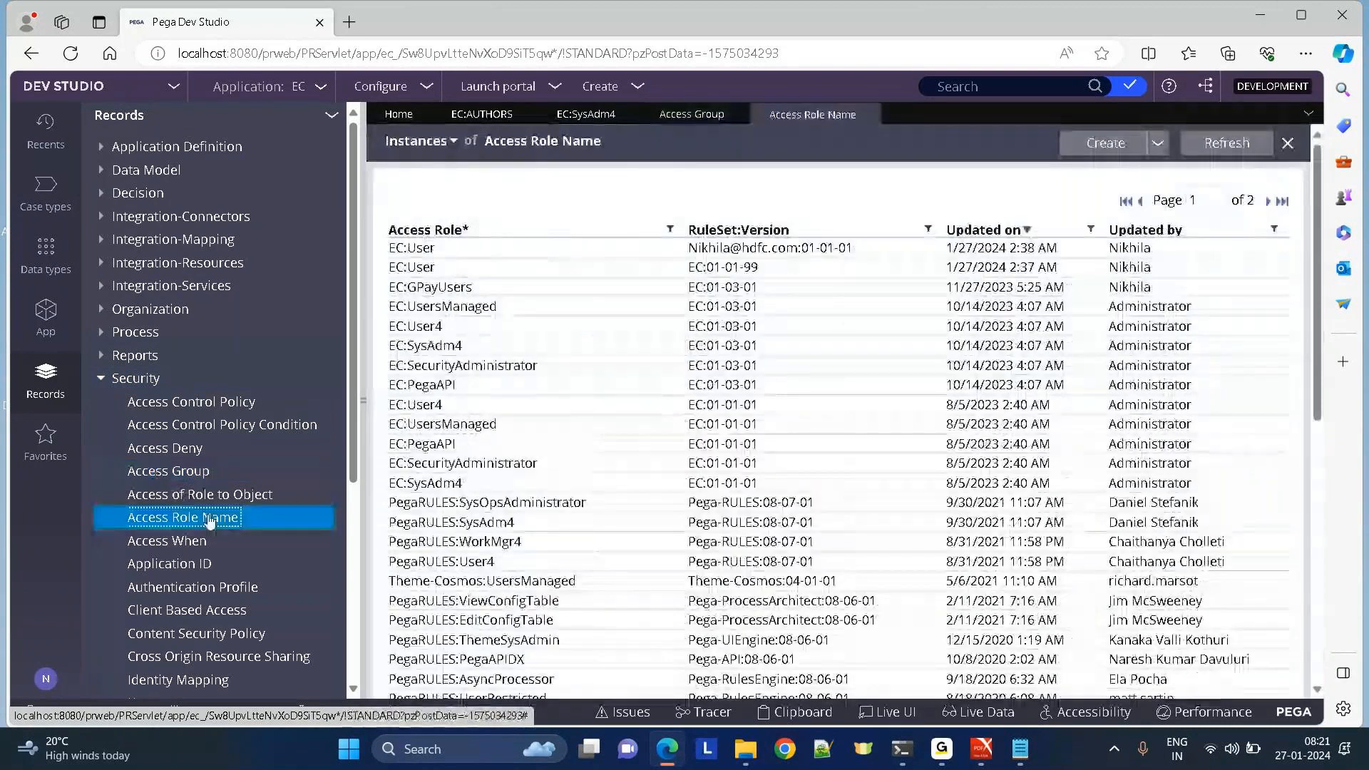
{"action": "left_click", "coordinate": [179, 498]}
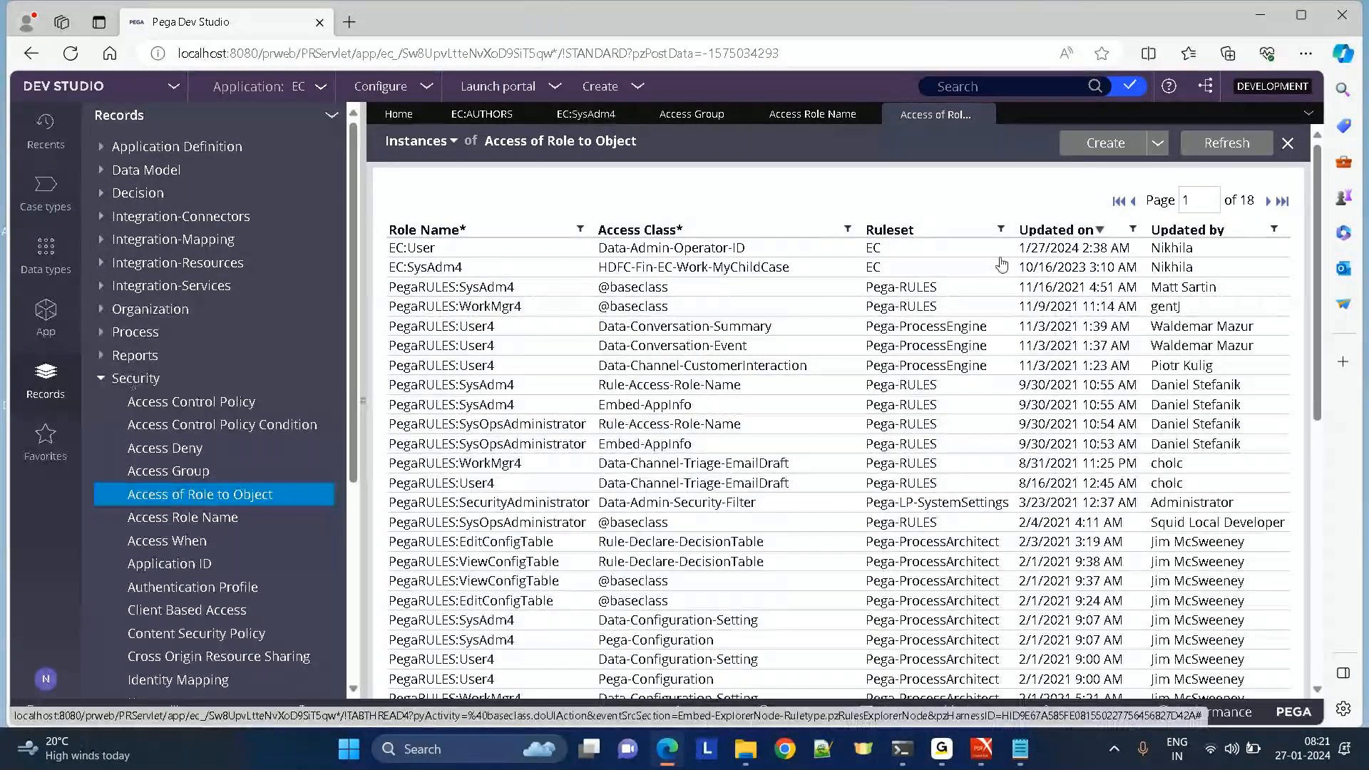
Browse the record types to create, then close the two unsaved new-record tabs.
{"action": "left_click", "coordinate": [1125, 146]}
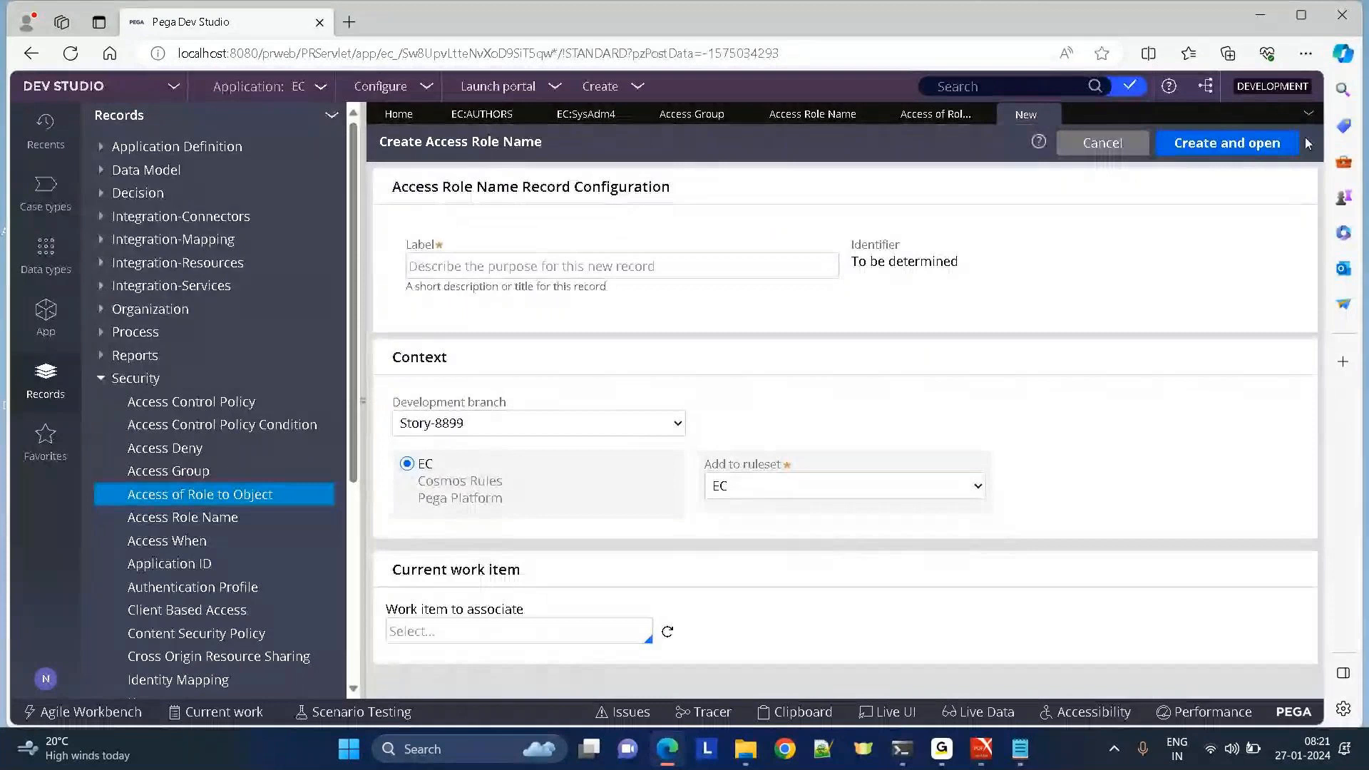
{"action": "left_click", "coordinate": [903, 117]}
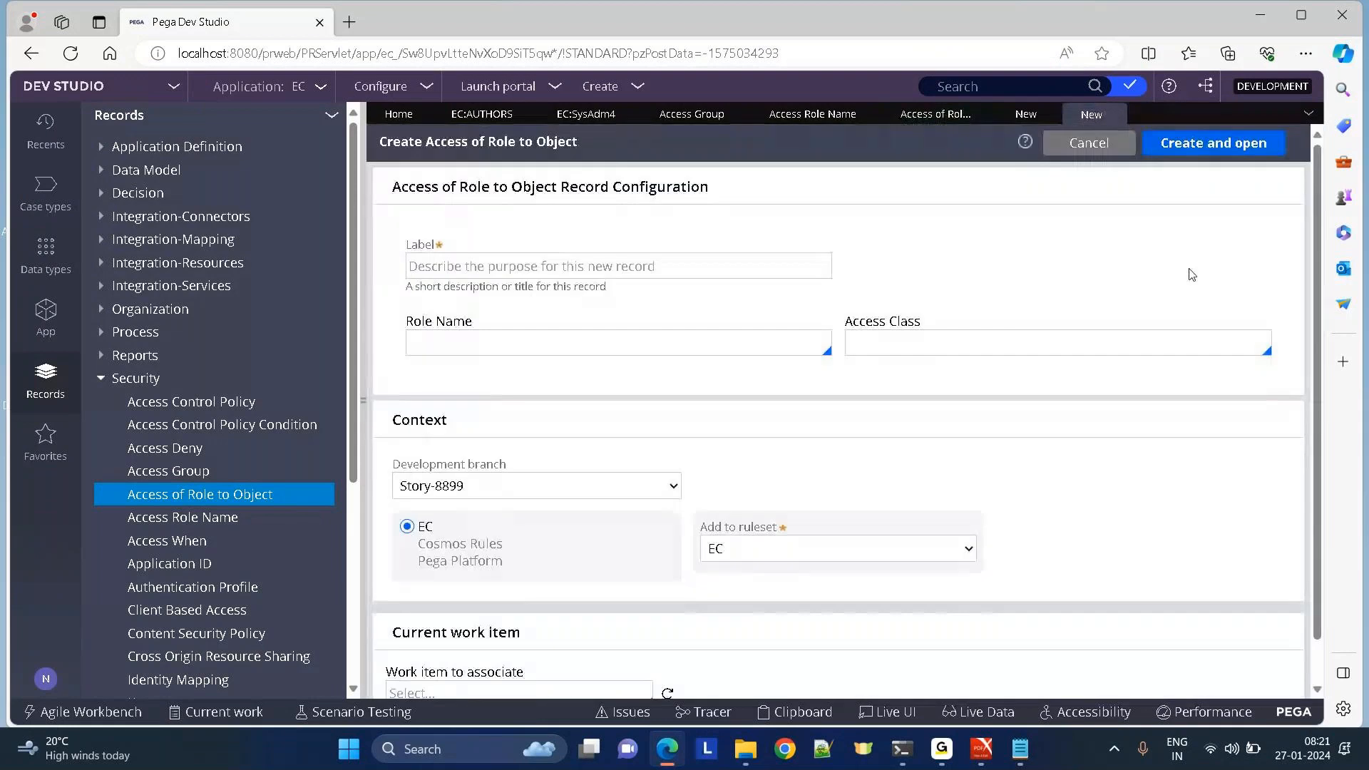
{"action": "left_click", "coordinate": [601, 86]}
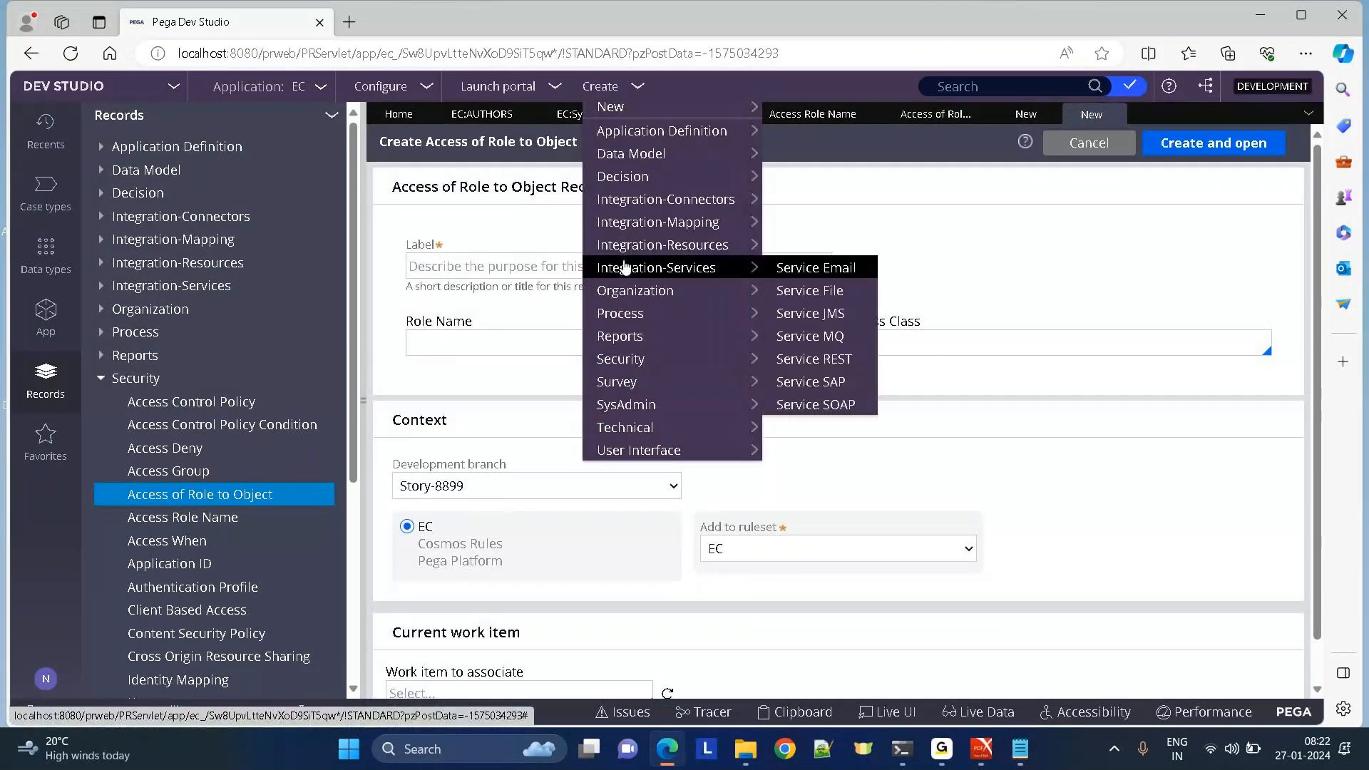
{"action": "mouse_move", "coordinate": [626, 303]}
{"action": "mouse_move", "coordinate": [646, 359]}
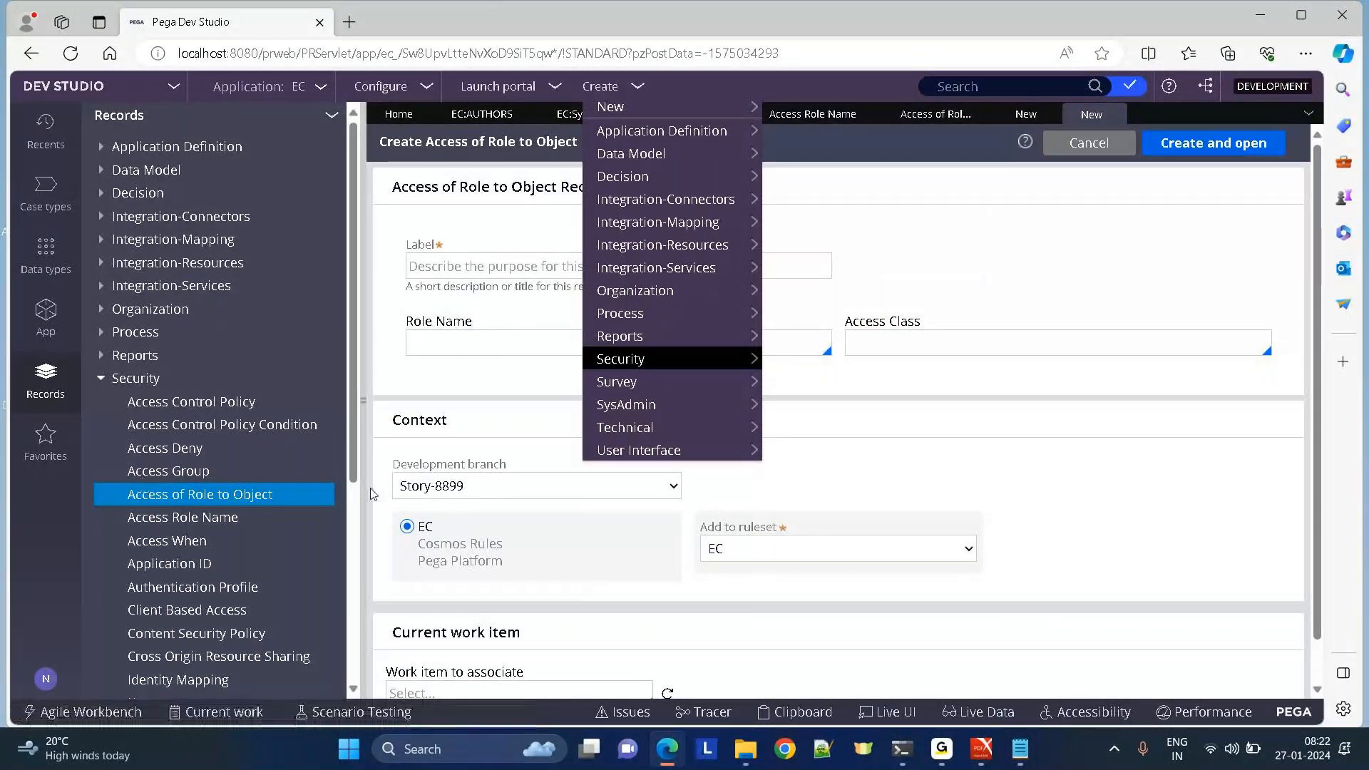
{"action": "left_click", "coordinate": [1049, 115]}
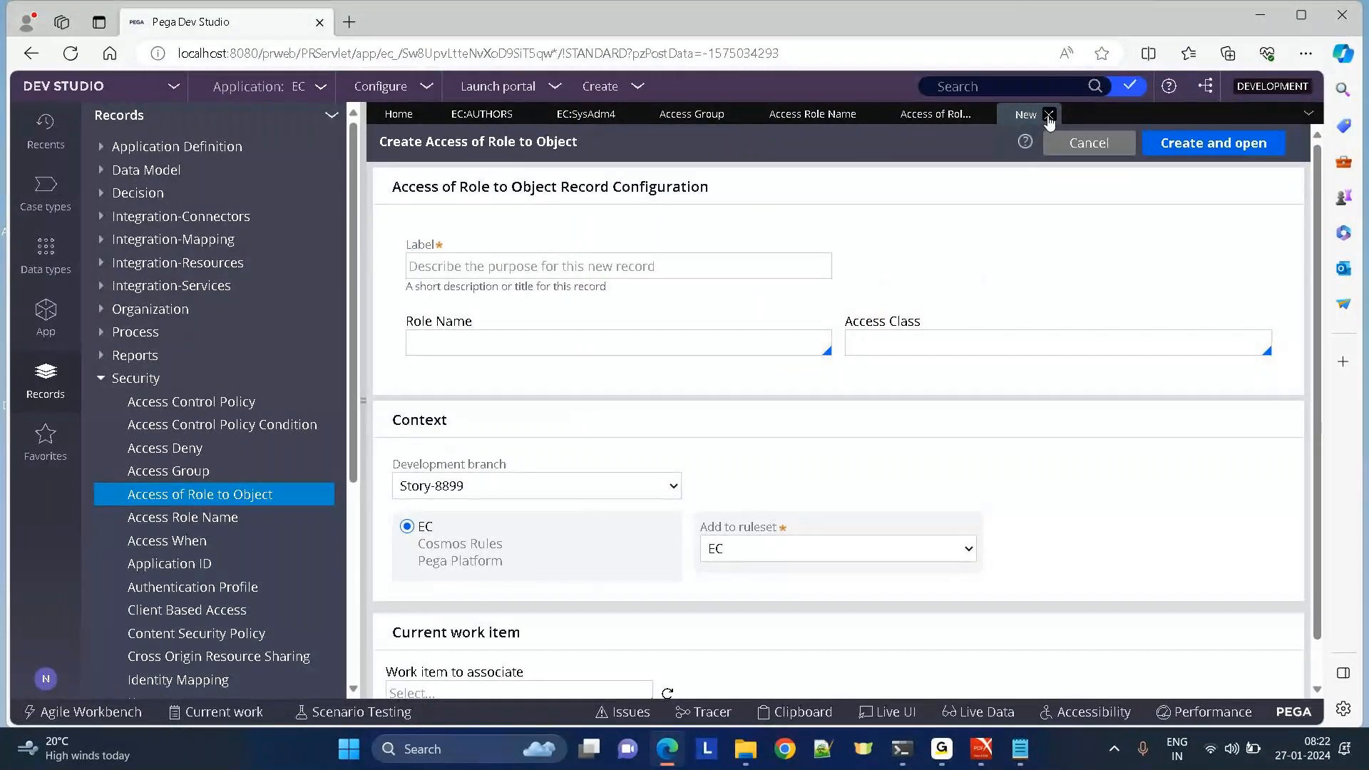
{"action": "left_click", "coordinate": [1049, 116]}
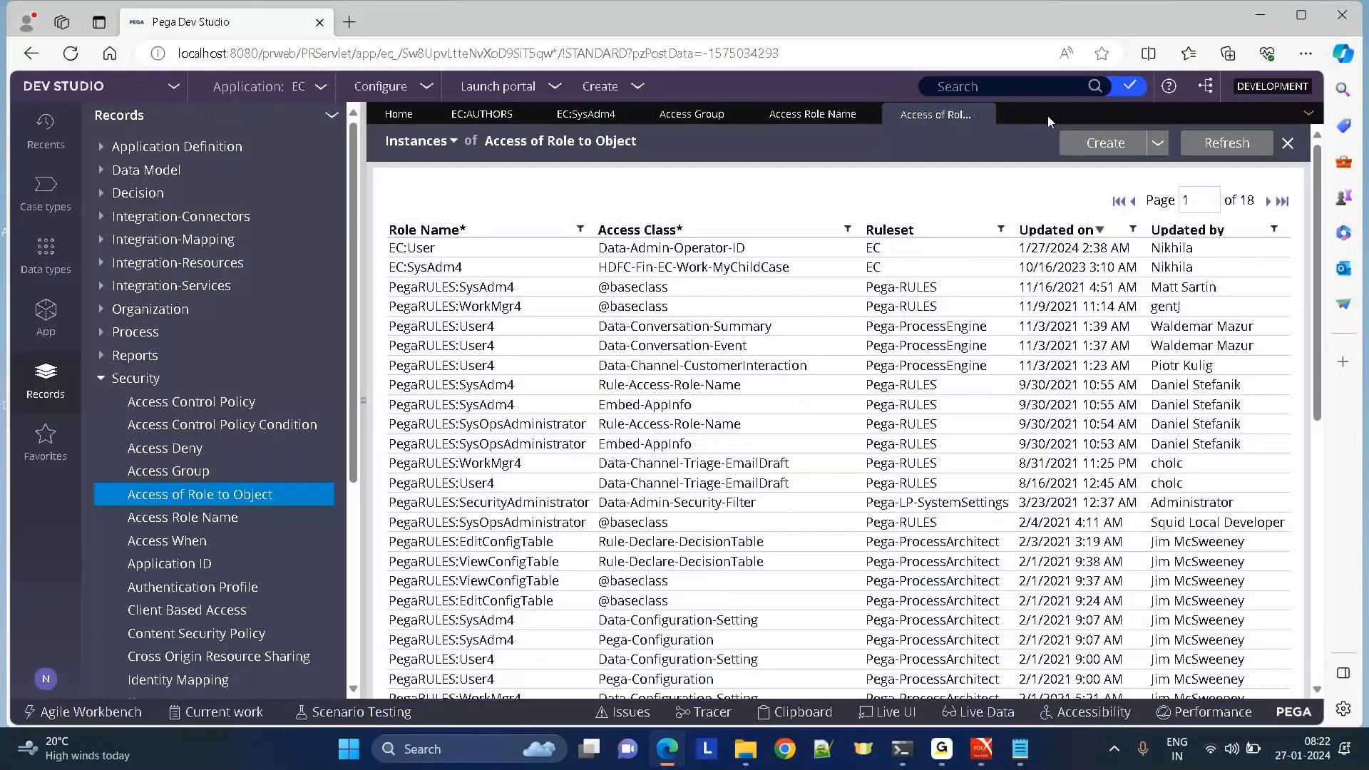
Create a new Access of Role to Object record labelled EC:Users, then view EC:SysAdm4 for reference.
{"action": "left_click", "coordinate": [1097, 138]}
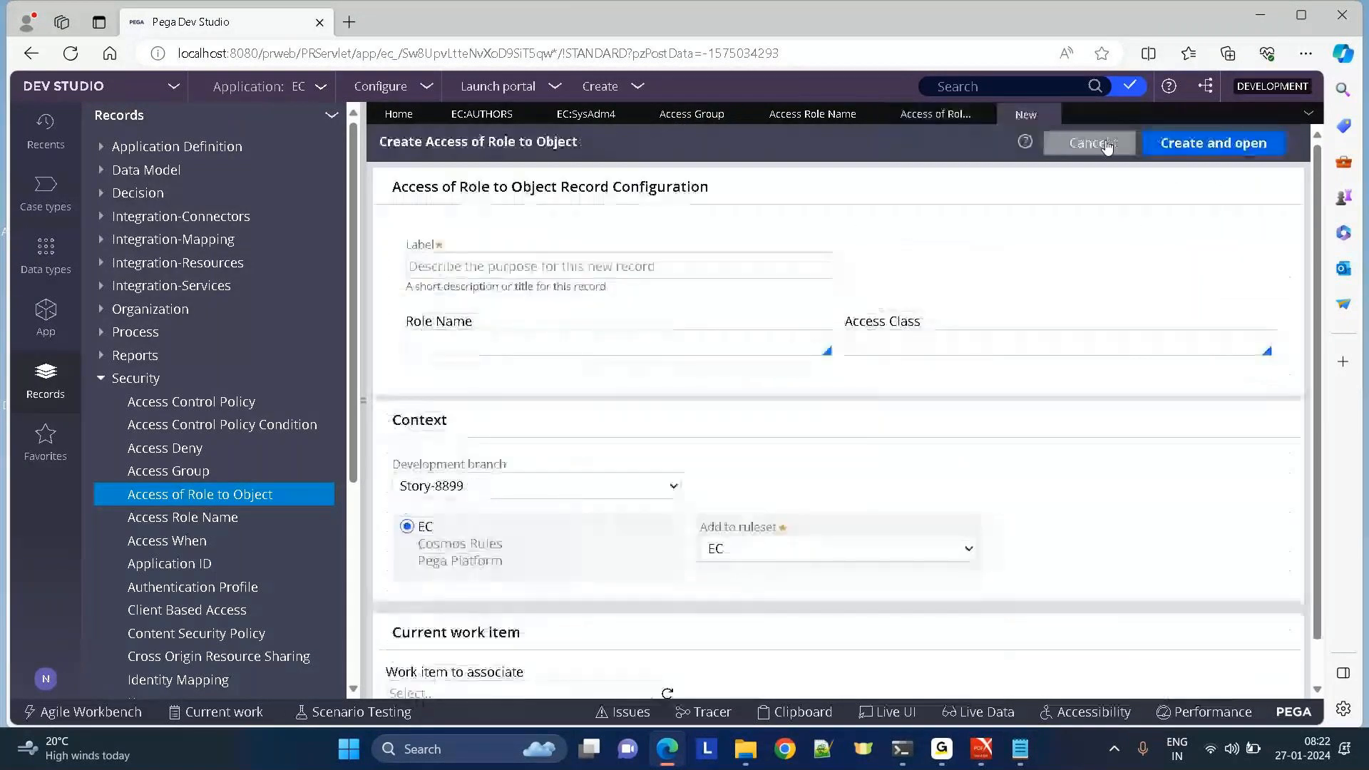
{"action": "left_click", "coordinate": [442, 263]}
{"action": "type", "text": "EC"}
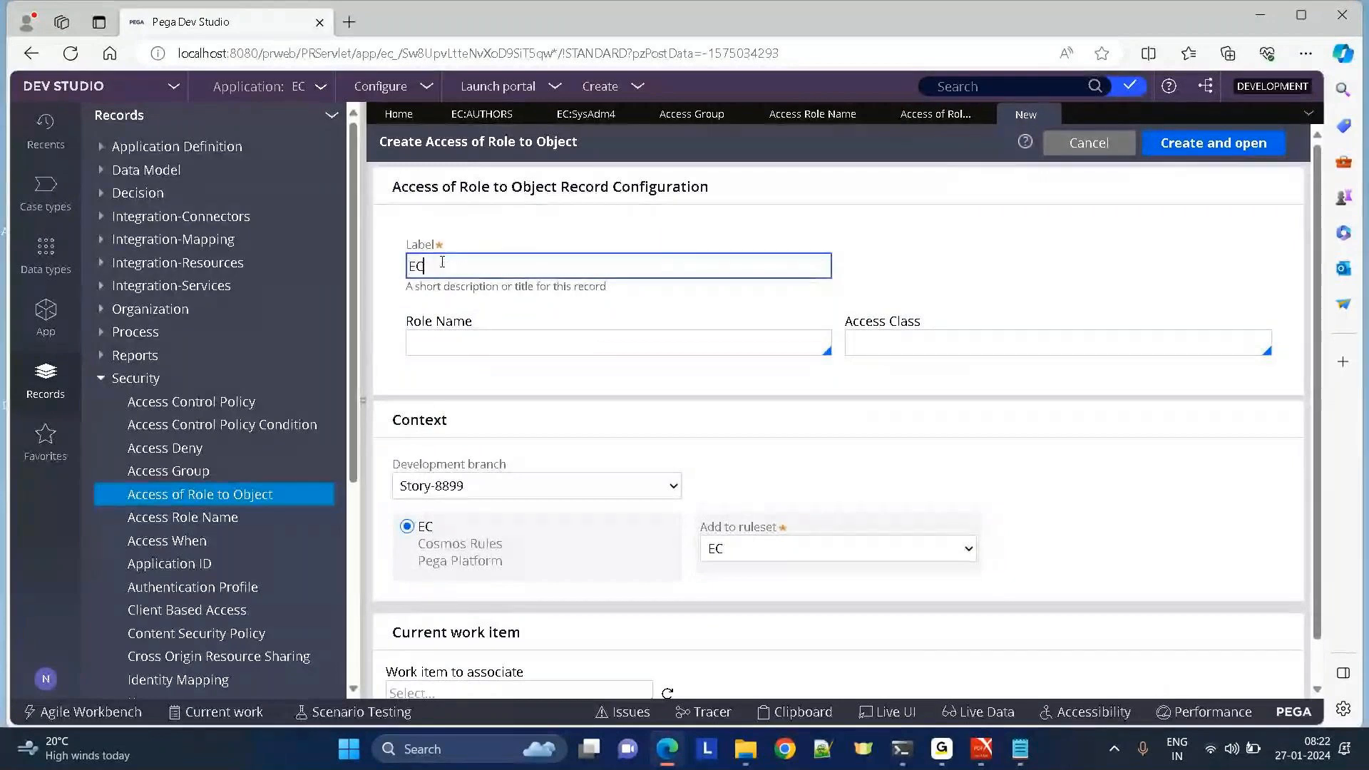
{"action": "type", "text": ":Users"}
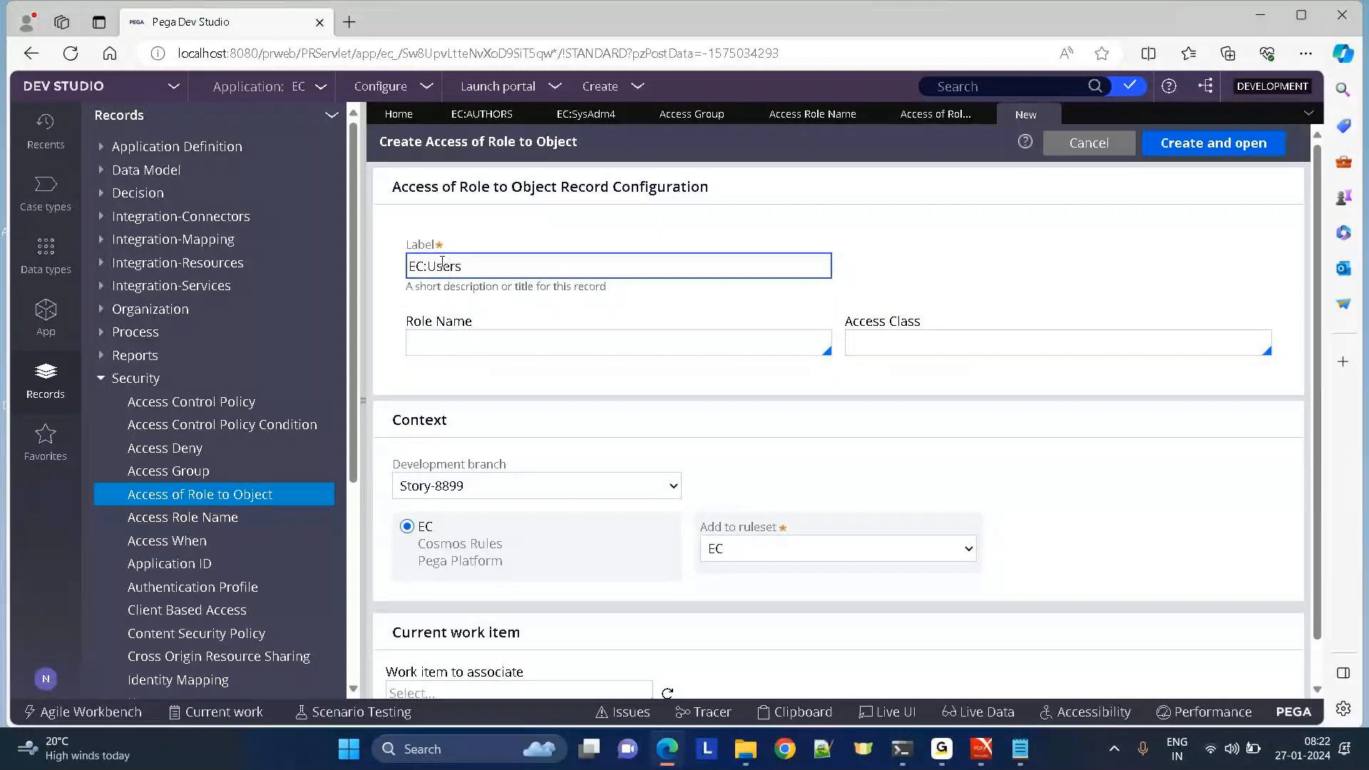
{"action": "left_click", "coordinate": [405, 325]}
{"action": "left_click_drag", "start_coordinate": [405, 324], "coordinate": [472, 322]}
{"action": "triple_click", "coordinate": [482, 143]}
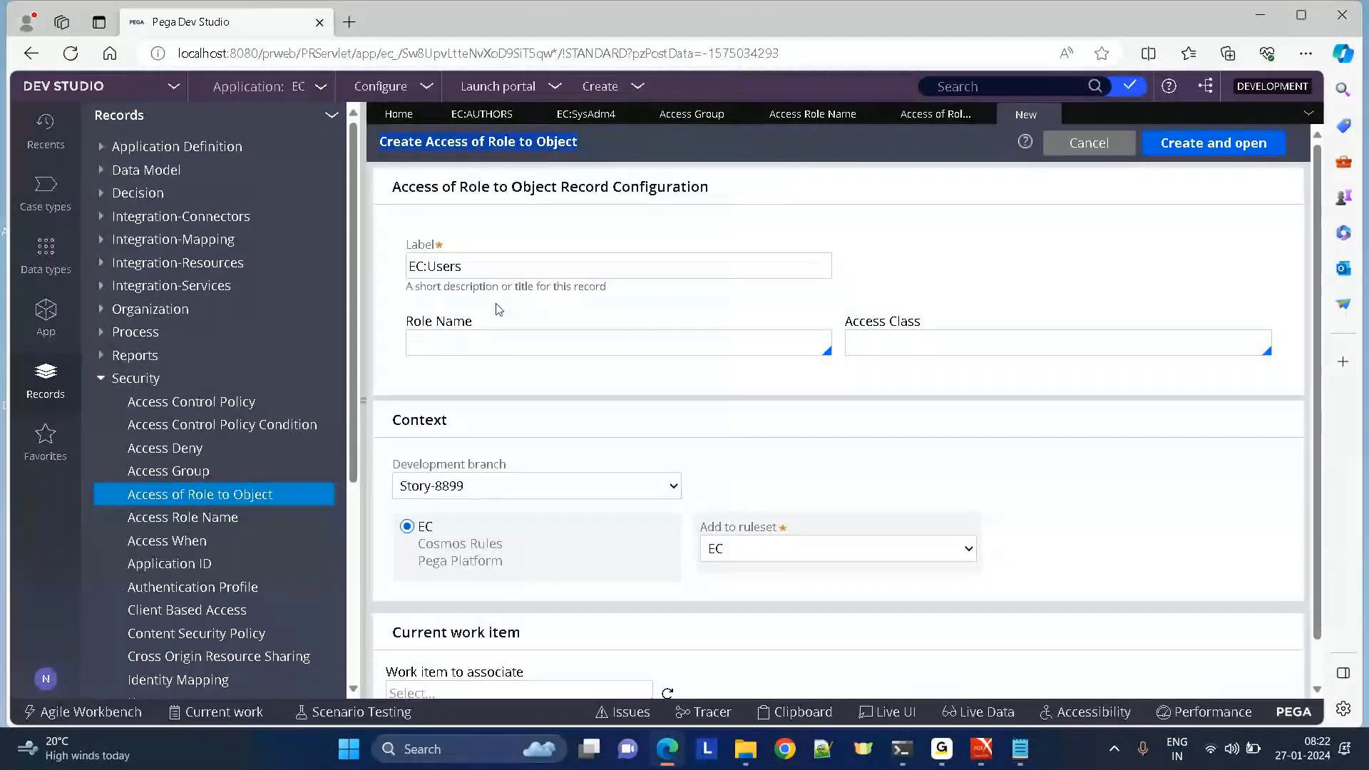
{"action": "triple_click", "coordinate": [435, 320]}
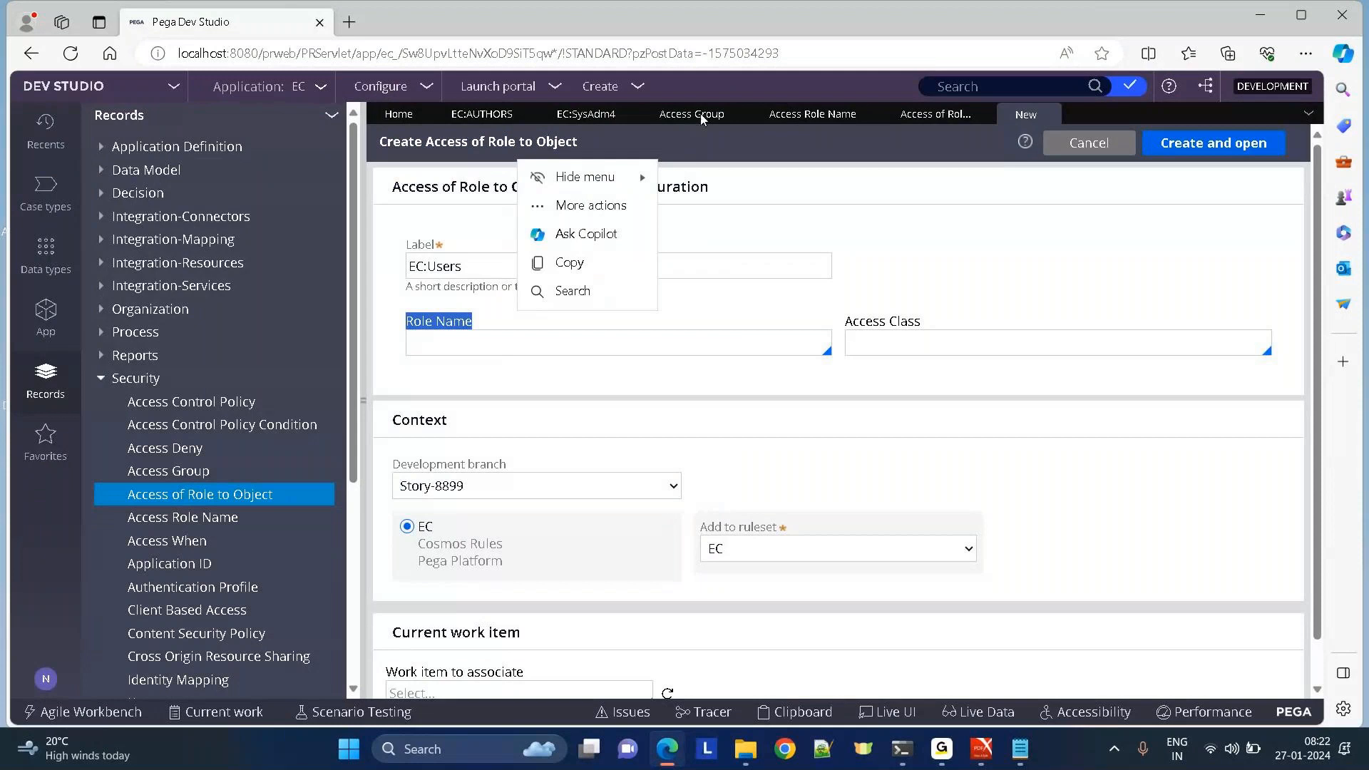
{"action": "left_click", "coordinate": [578, 121]}
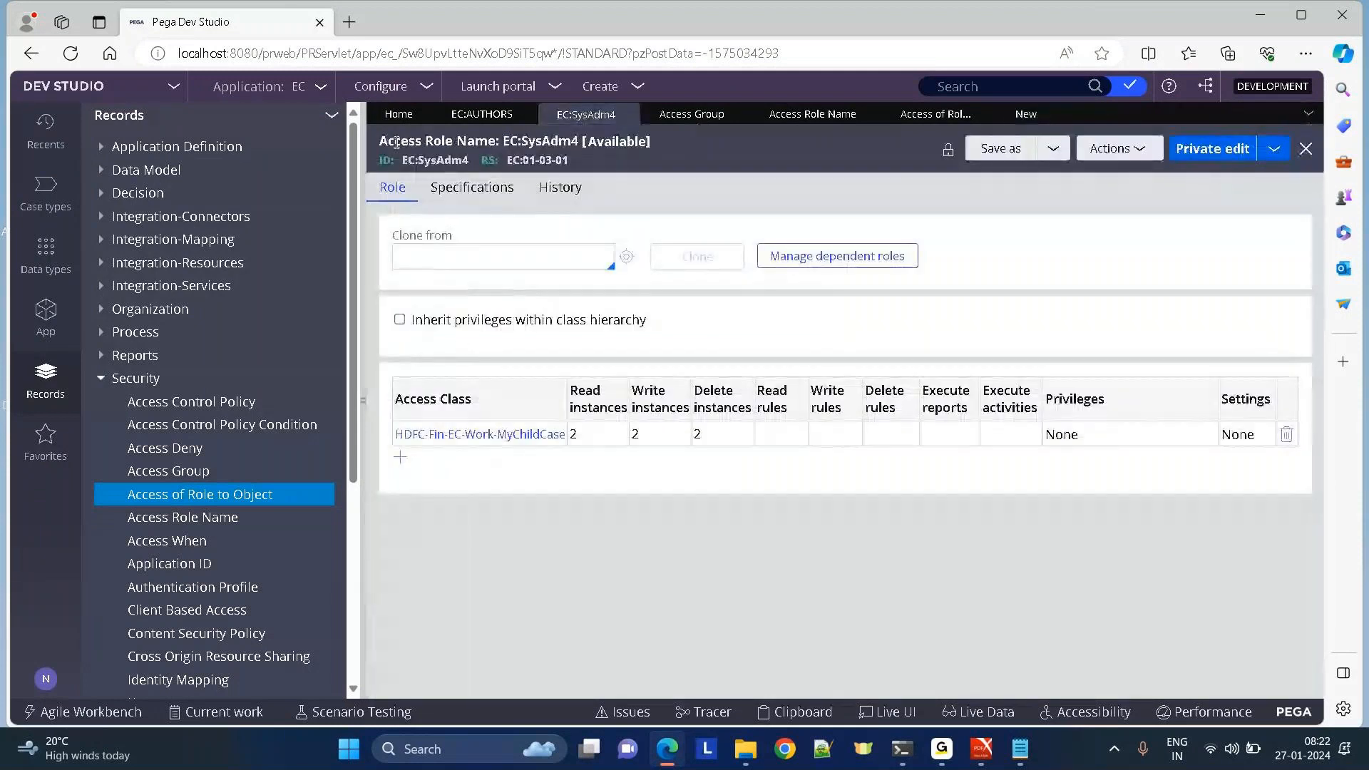
Compare the EC:AUTHORS available roles with the Role Name suggestions on the EC:Users form.
{"action": "left_click", "coordinate": [484, 116]}
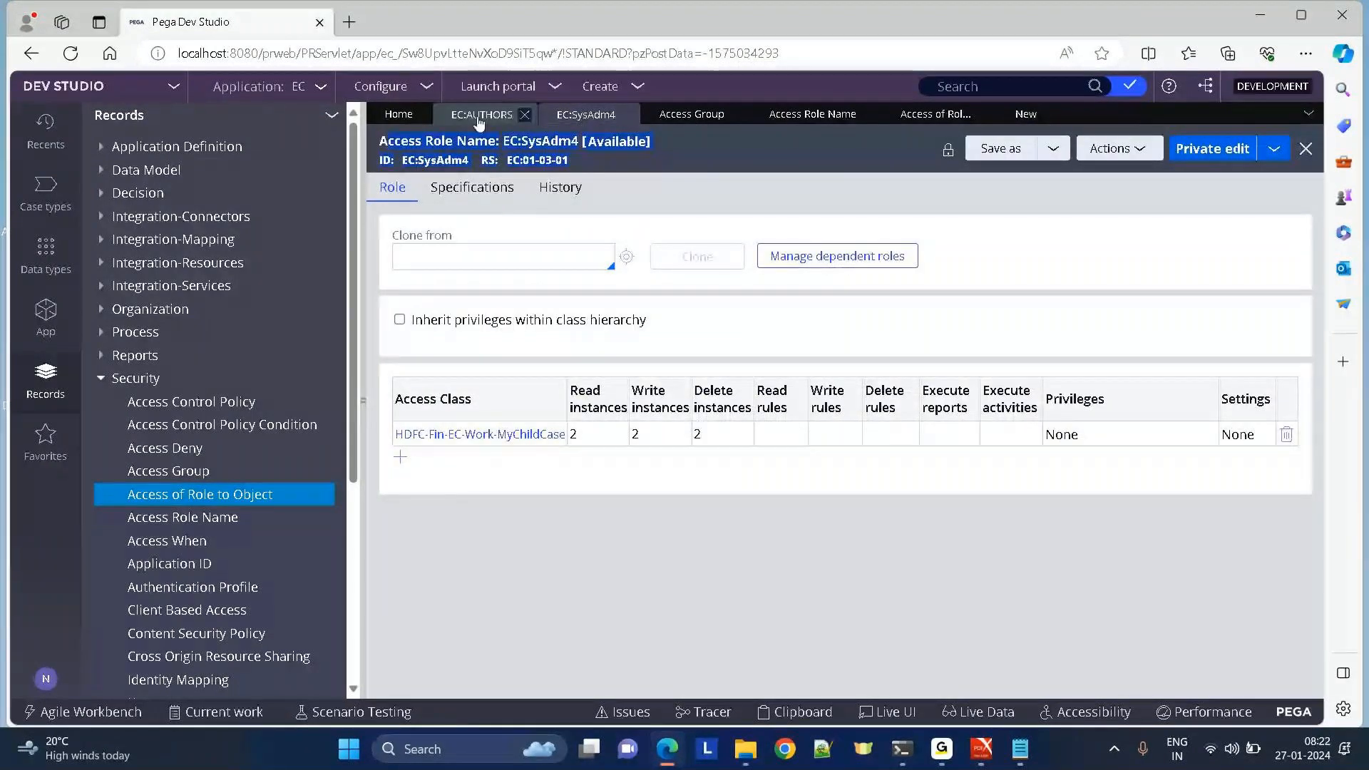
{"action": "left_click", "coordinate": [1025, 116]}
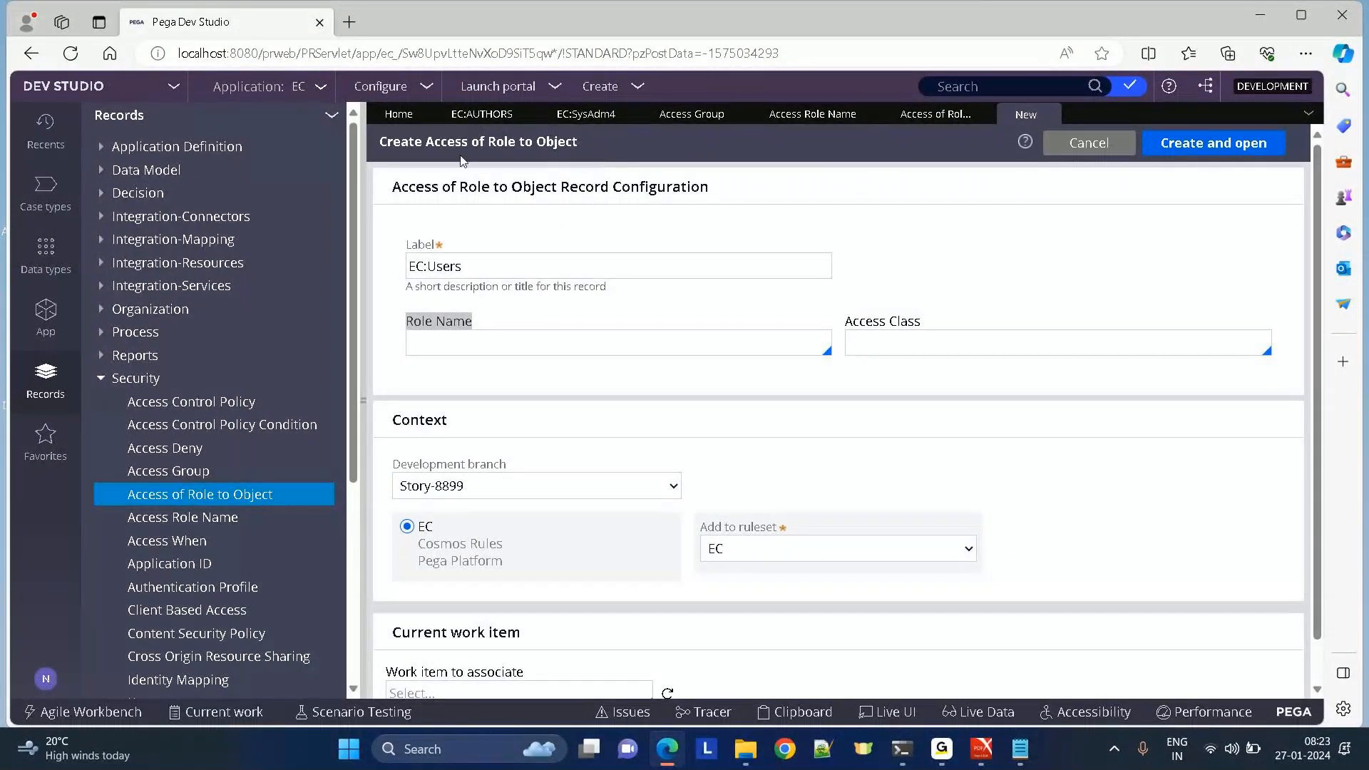
{"action": "left_click_drag", "start_coordinate": [426, 145], "coordinate": [767, 178]}
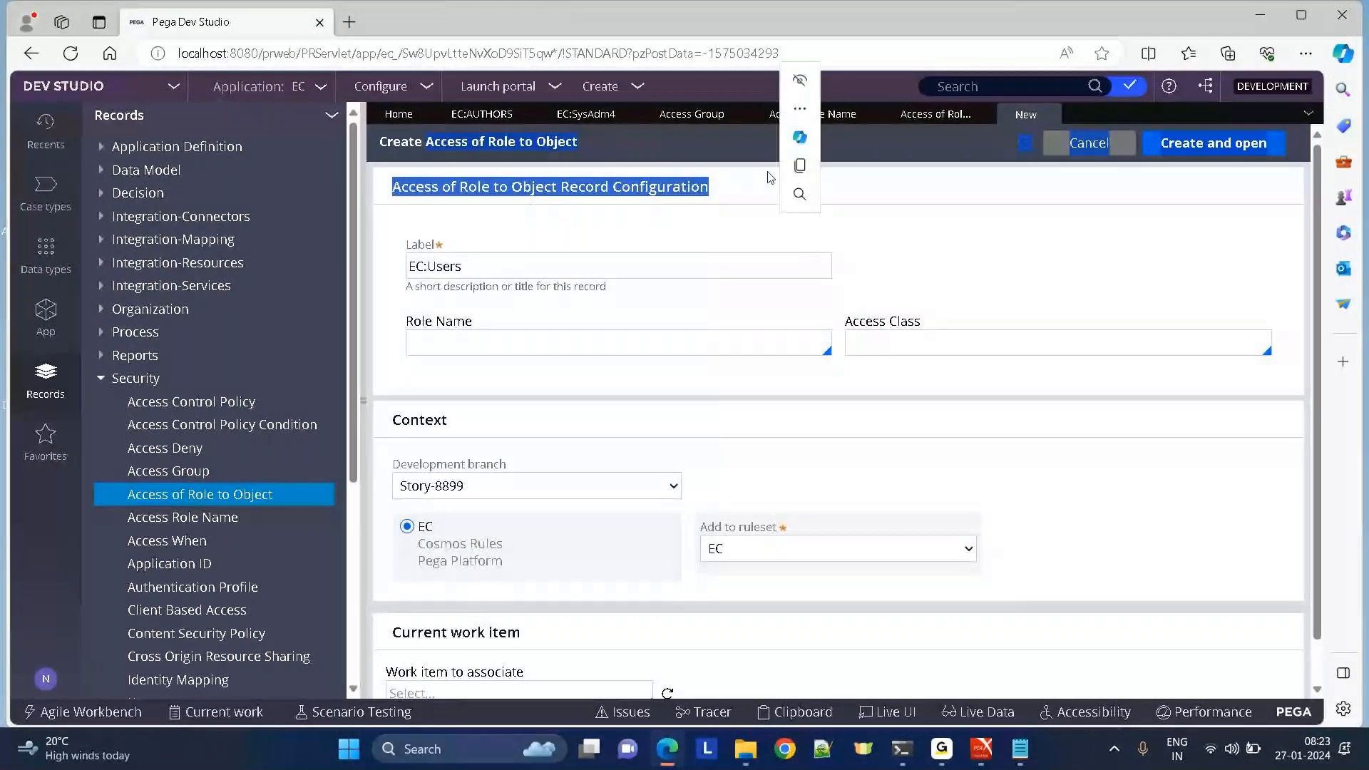
{"action": "left_click", "coordinate": [419, 345]}
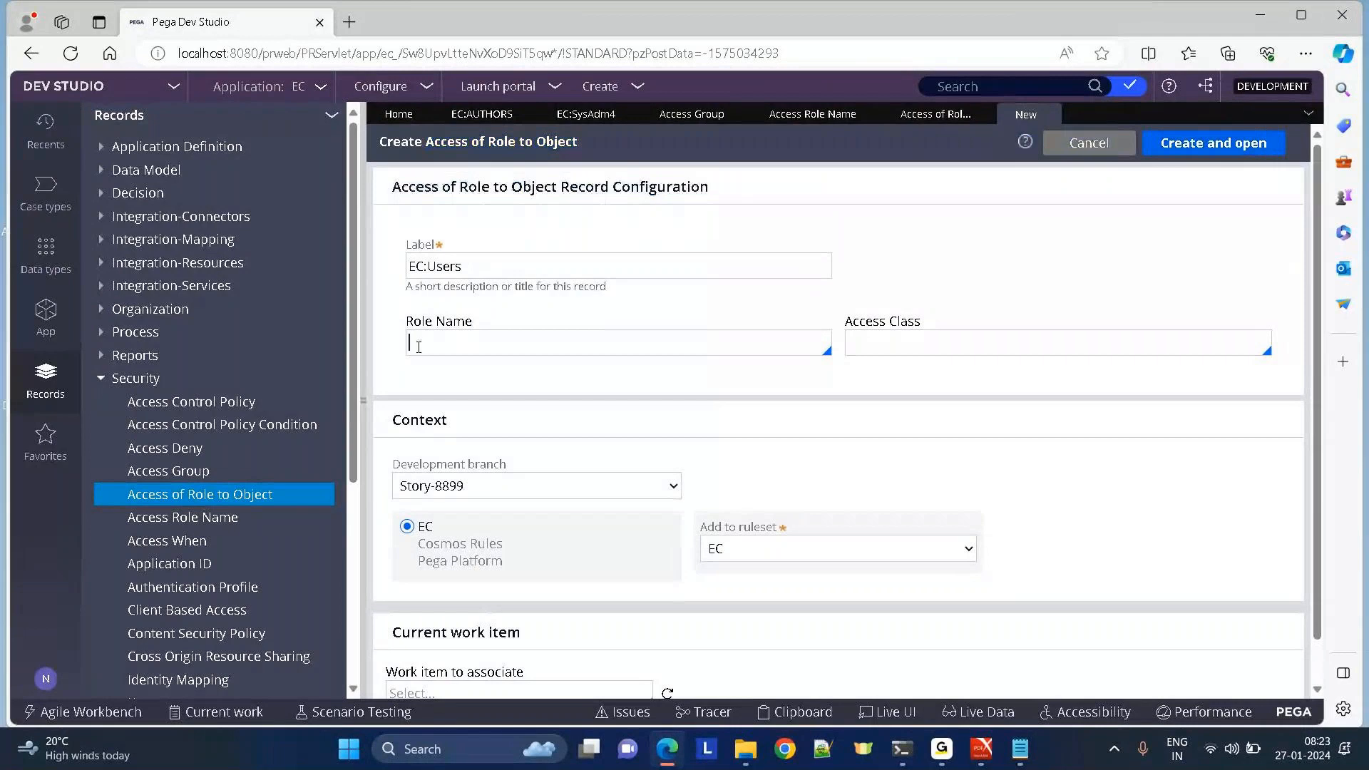
{"action": "left_click", "coordinate": [480, 116]}
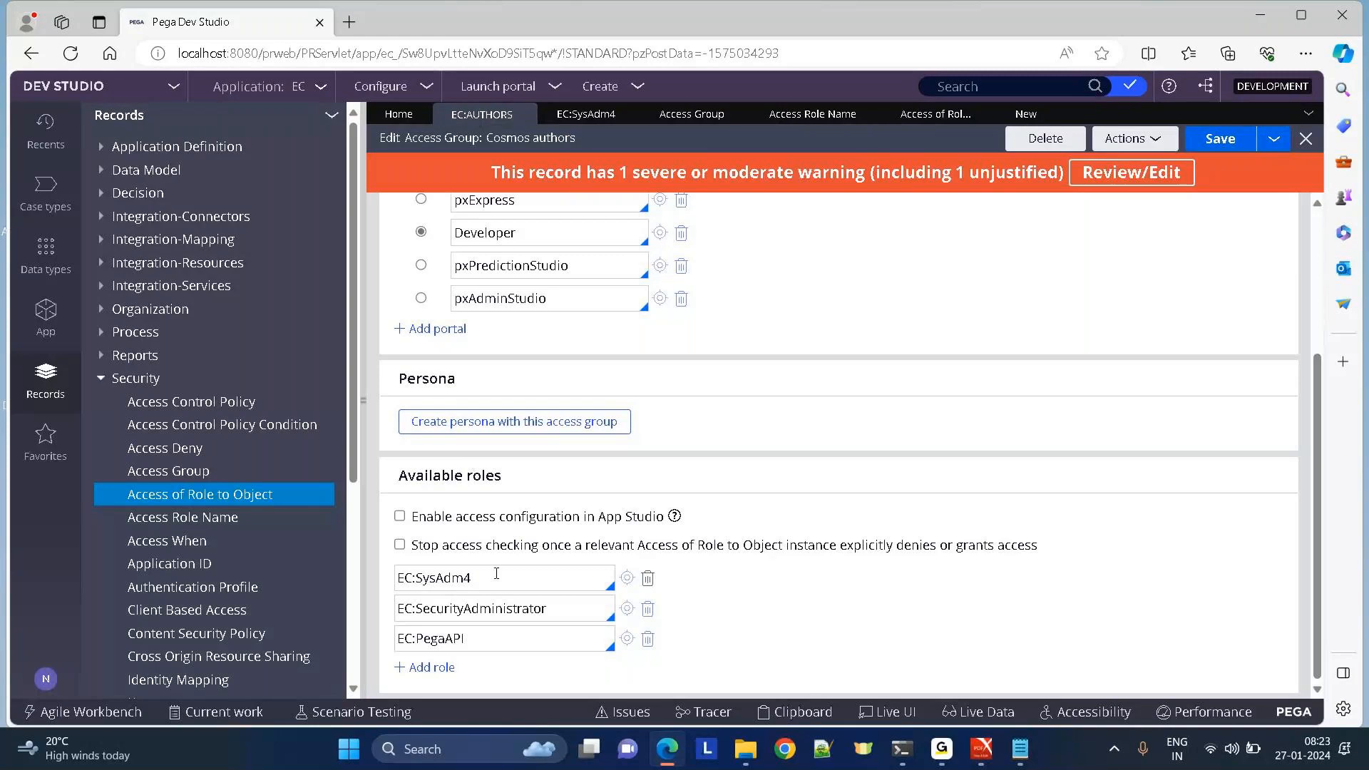
{"action": "left_click_drag", "start_coordinate": [497, 575], "coordinate": [382, 579]}
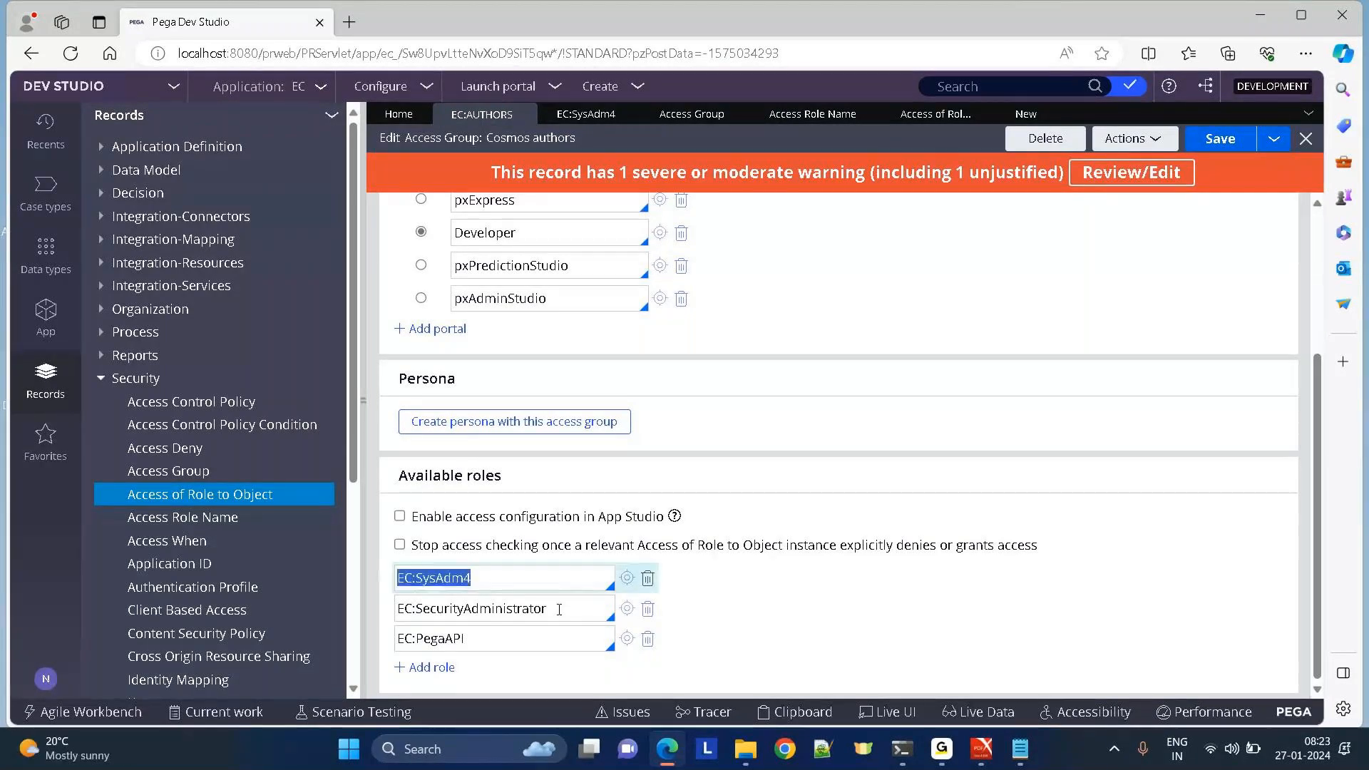
{"action": "left_click_drag", "start_coordinate": [559, 609], "coordinate": [362, 616]}
{"action": "left_click_drag", "start_coordinate": [492, 639], "coordinate": [320, 650]}
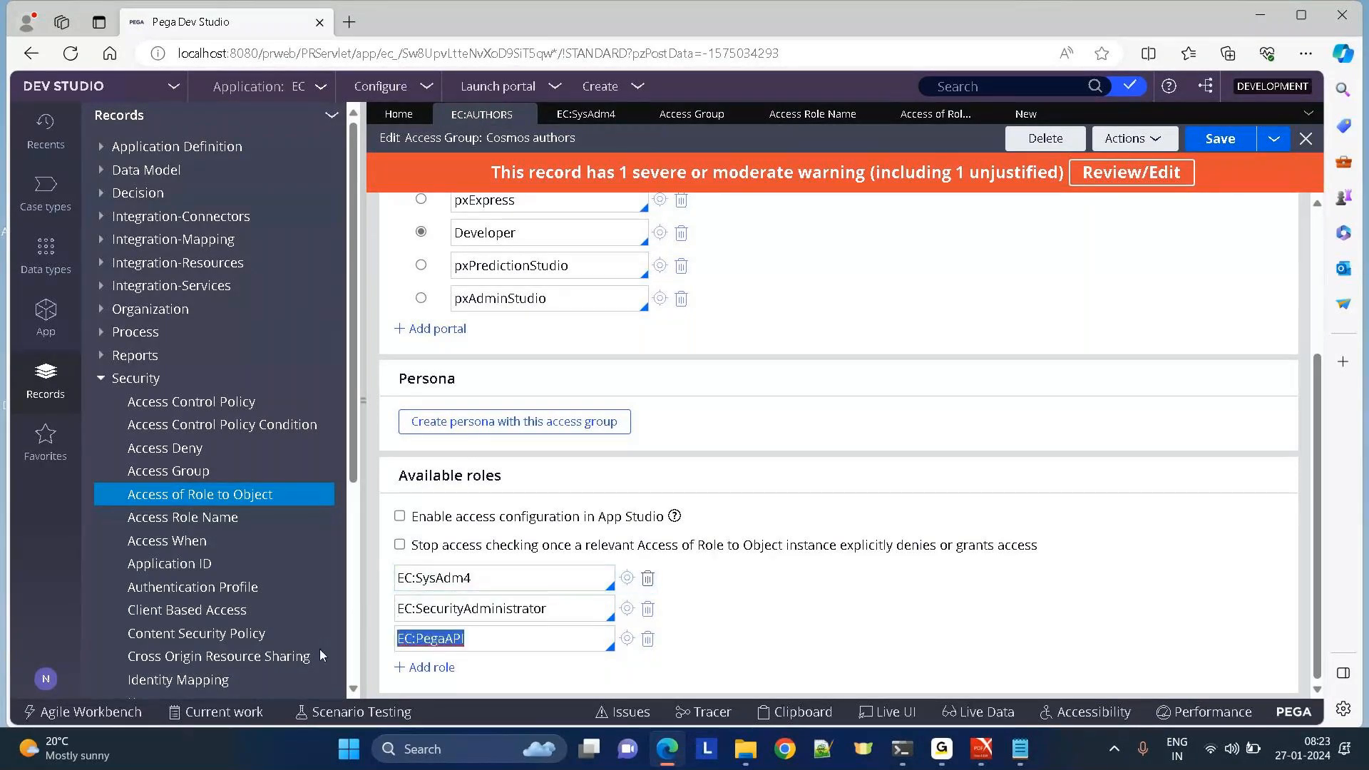
{"action": "key", "text": "Down"}
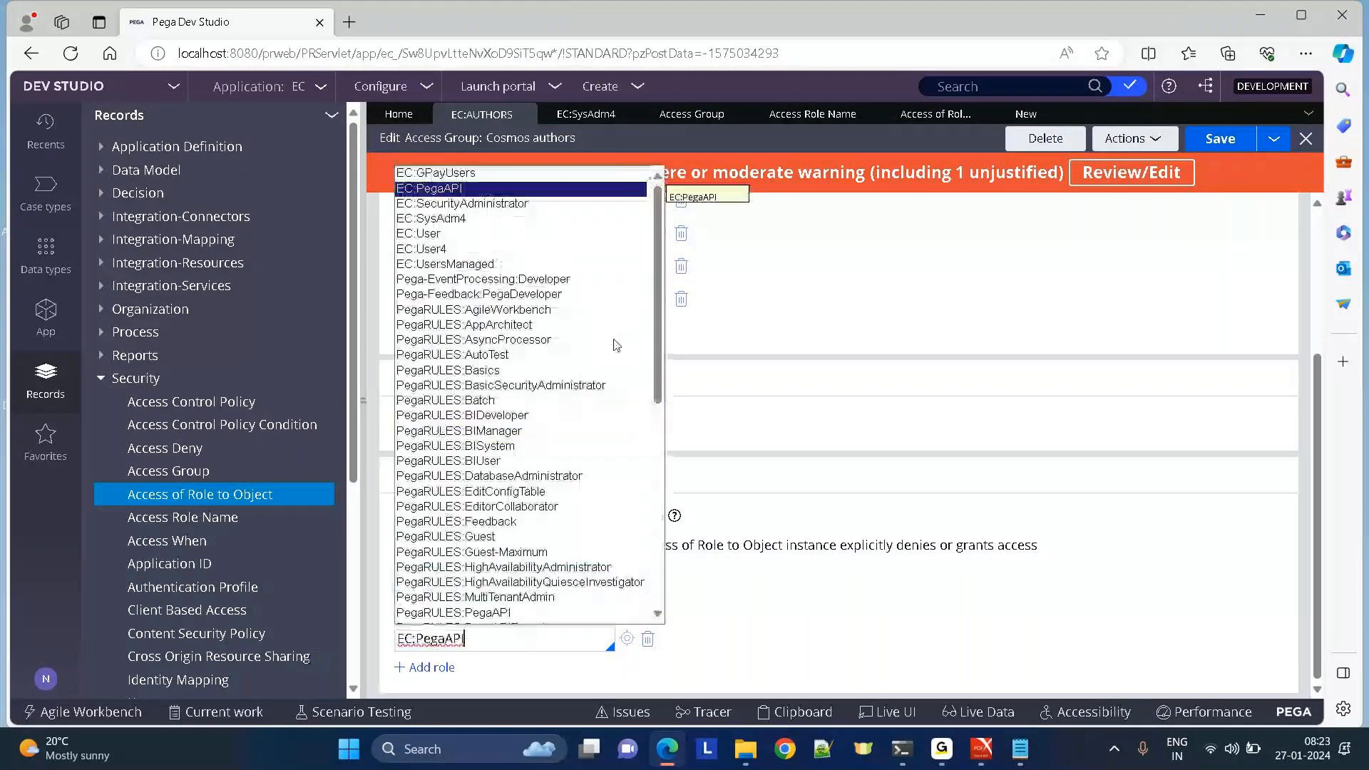
{"action": "left_click", "coordinate": [860, 340]}
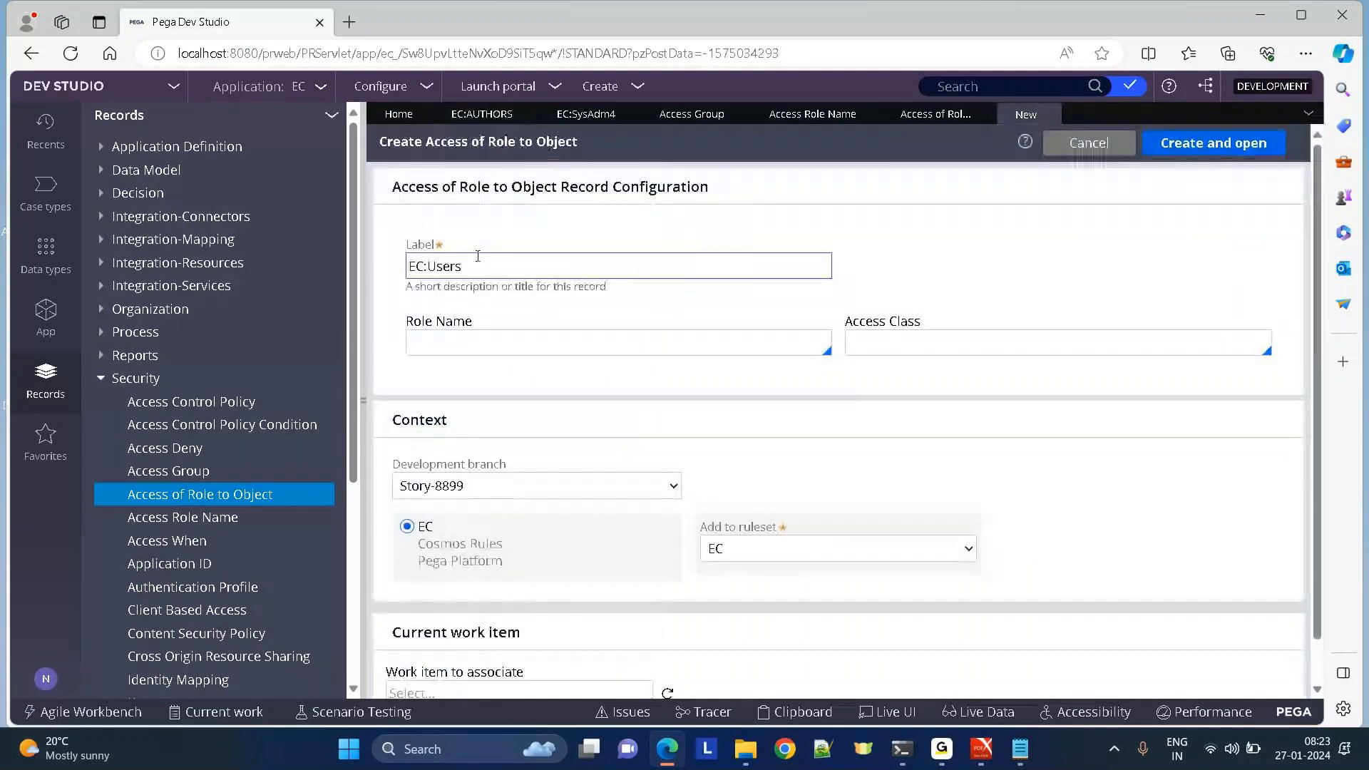
Choose EC:User as the role name, then focus the Access Class field and open the class explorer.
{"action": "left_click", "coordinate": [454, 340]}
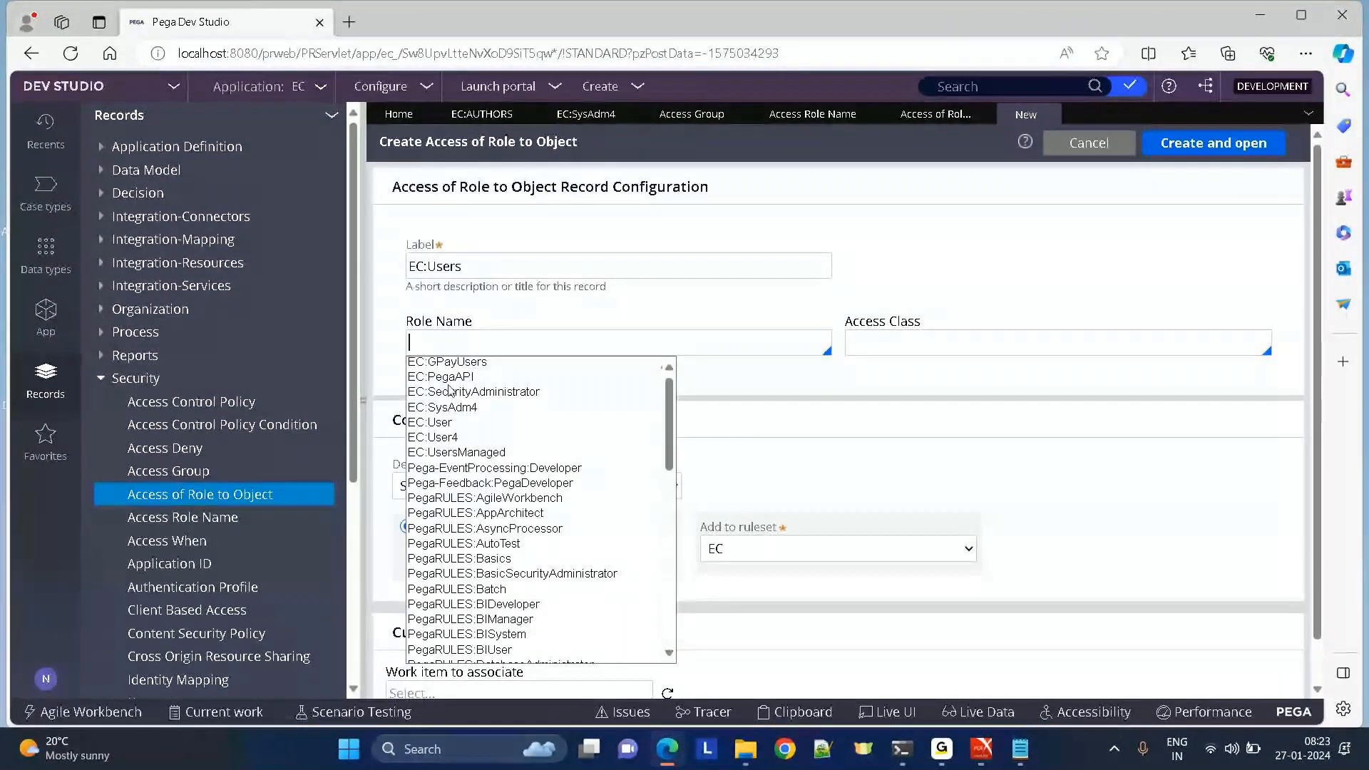
{"action": "left_click", "coordinate": [437, 424]}
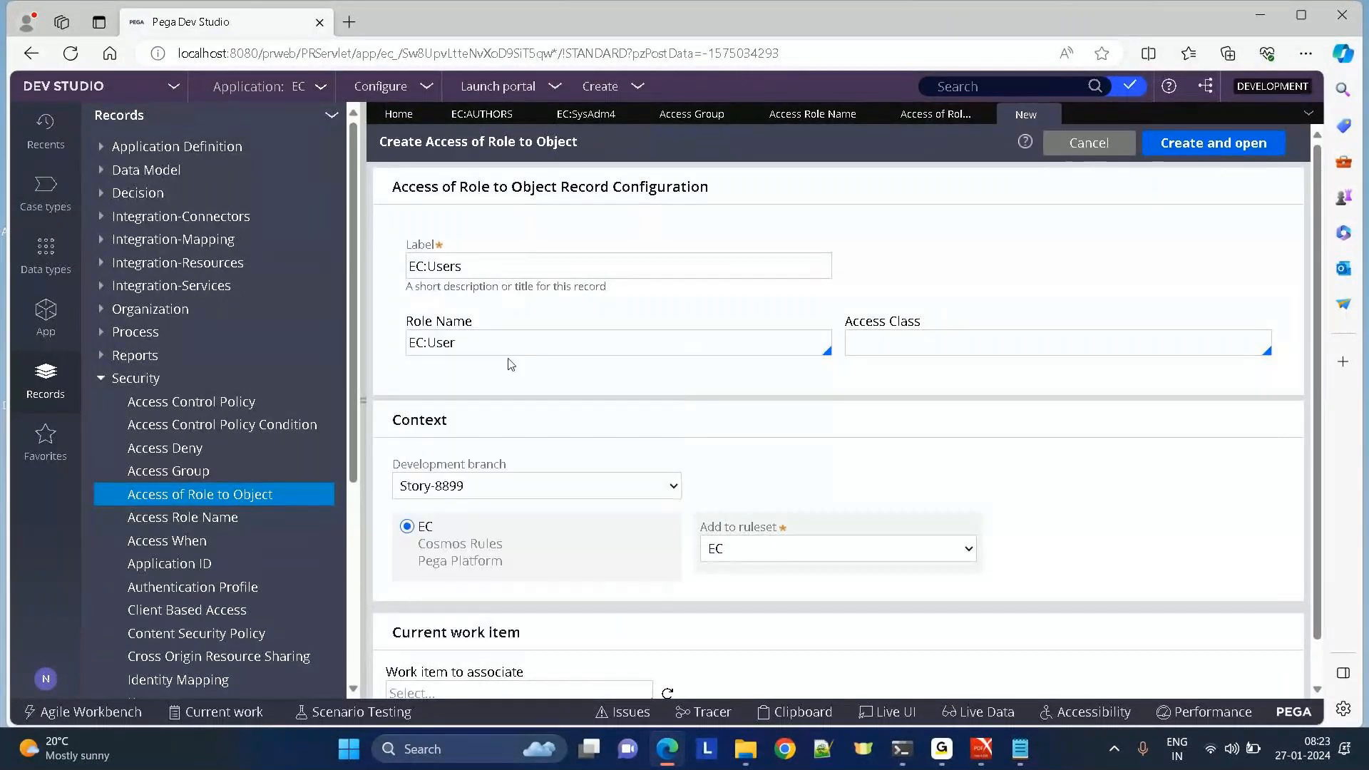
{"action": "left_click", "coordinate": [886, 348]}
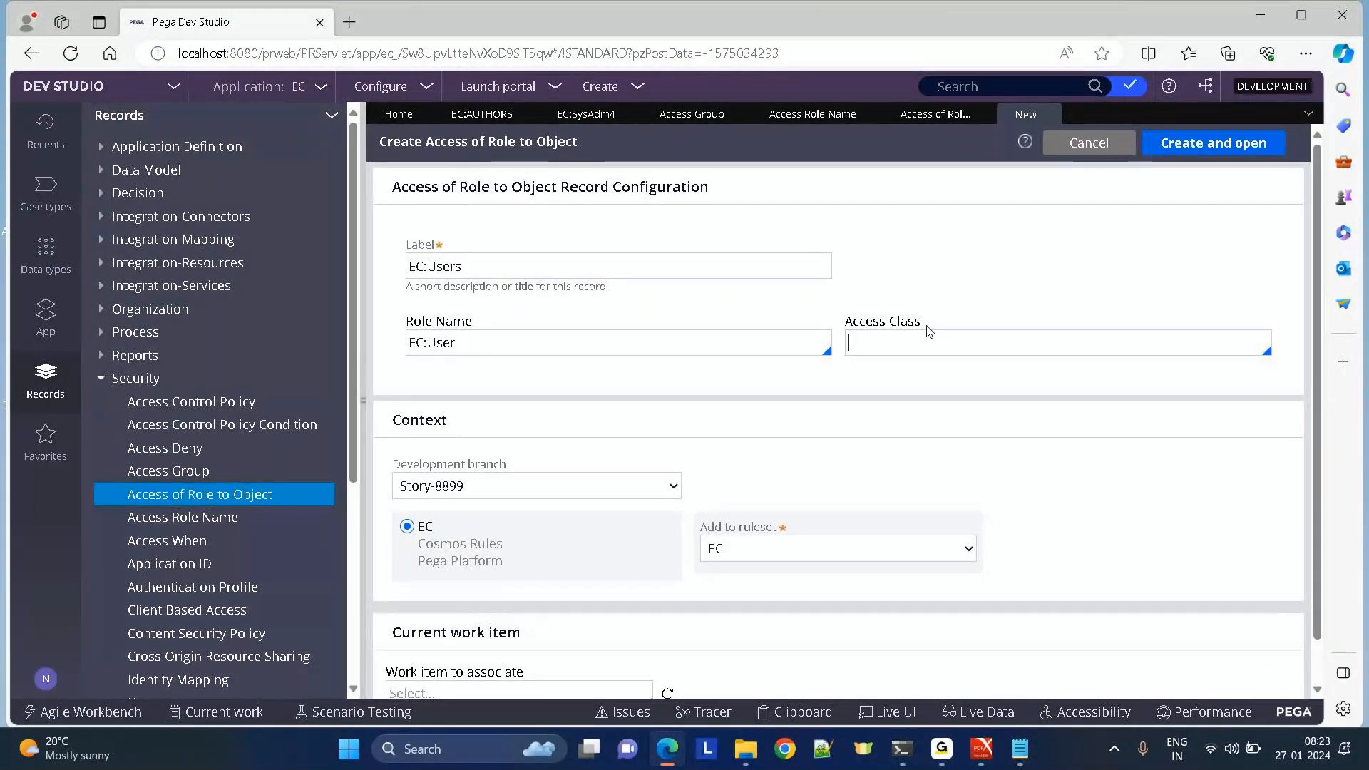
{"action": "left_click", "coordinate": [43, 331]}
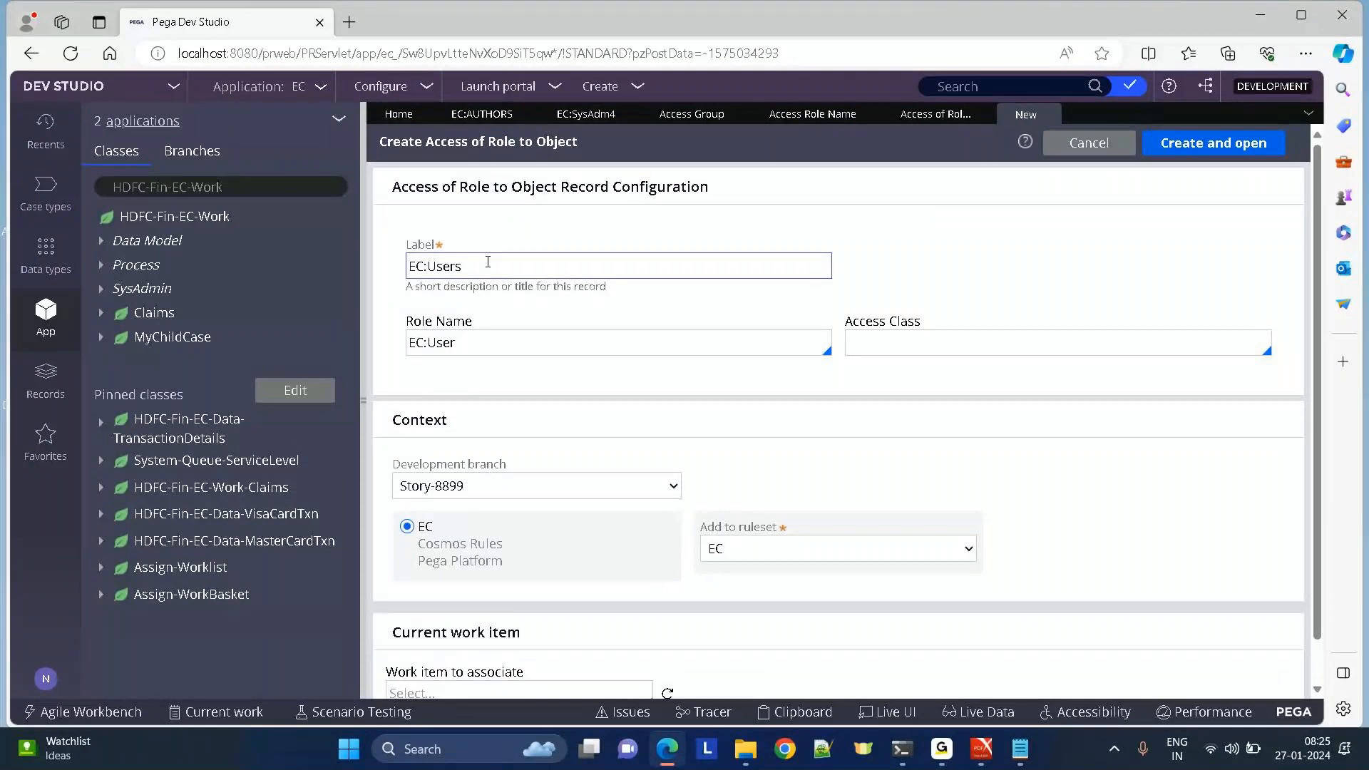
{"action": "left_click_drag", "start_coordinate": [432, 187], "coordinate": [770, 179]}
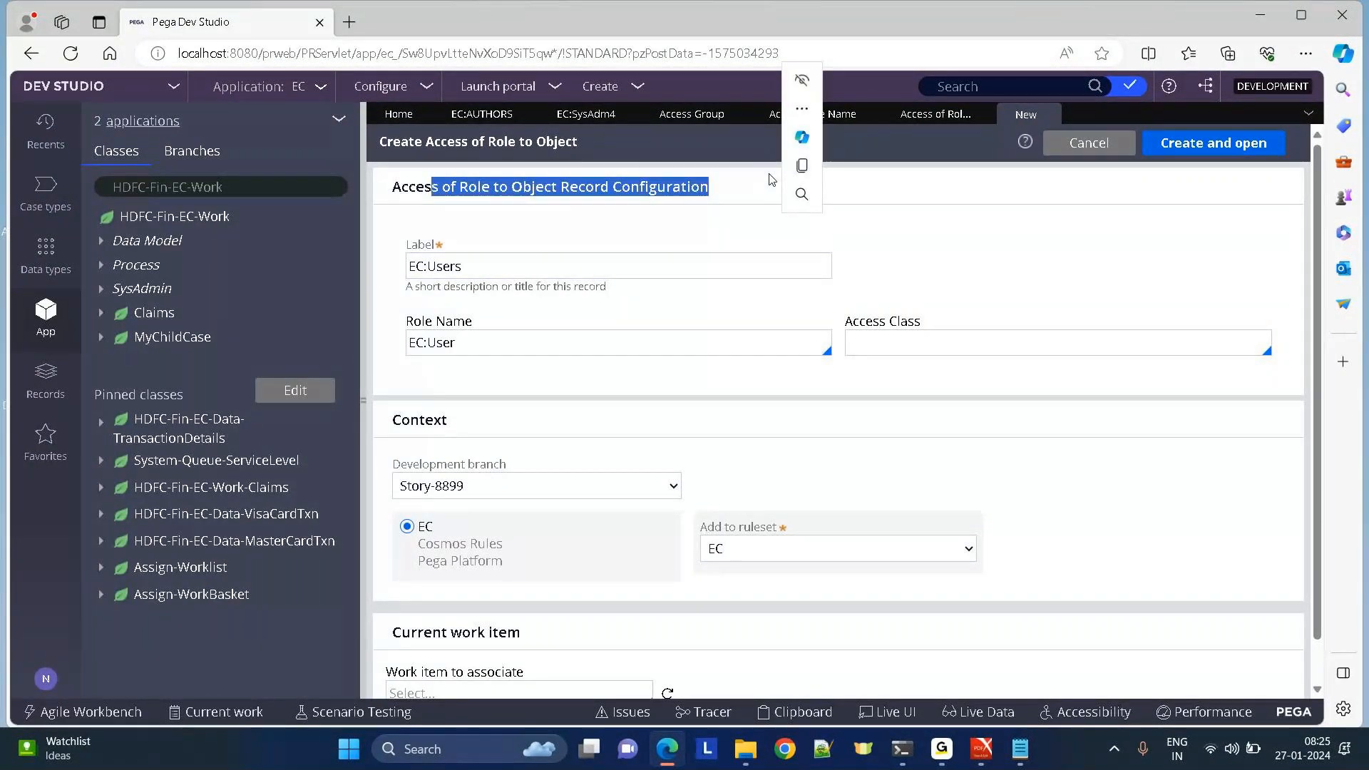
{"action": "left_click", "coordinate": [715, 177]}
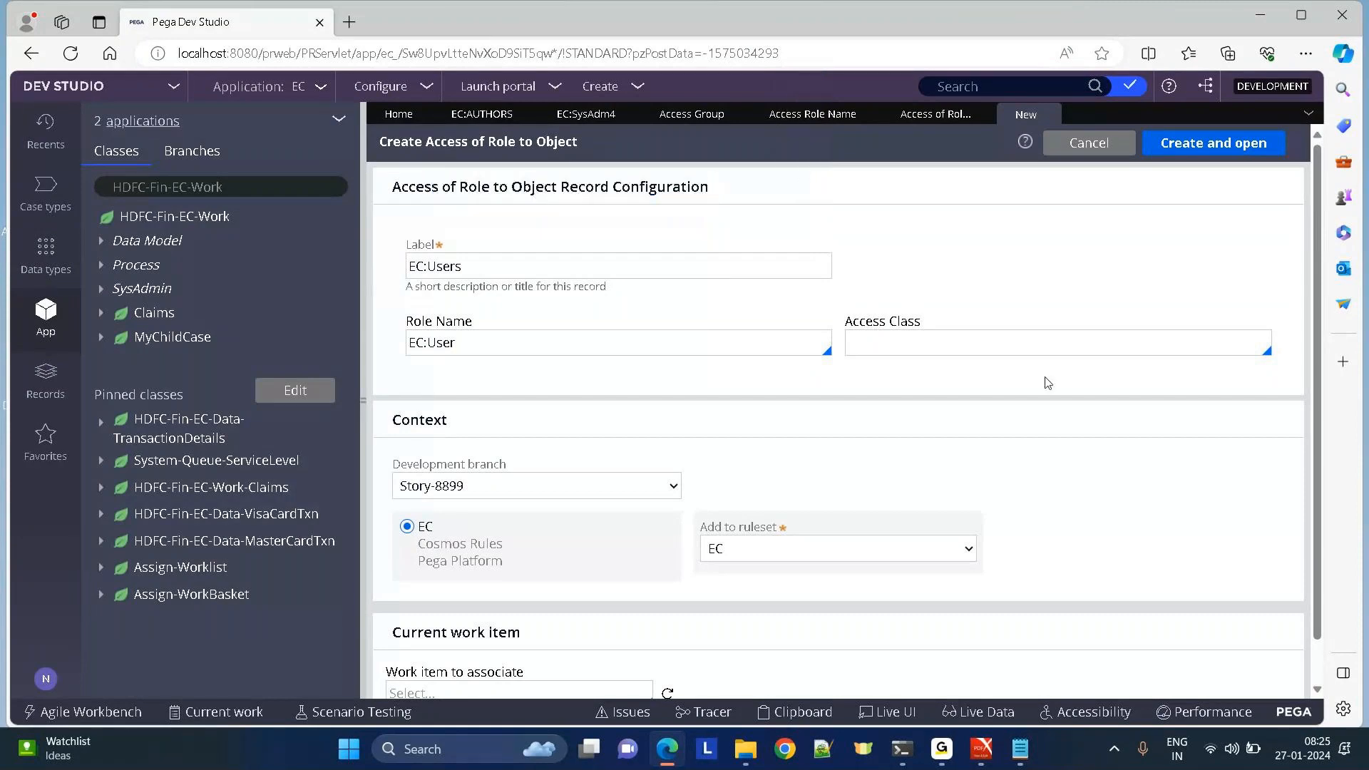
{"action": "left_click", "coordinate": [917, 344]}
{"action": "type", "text": "data"}
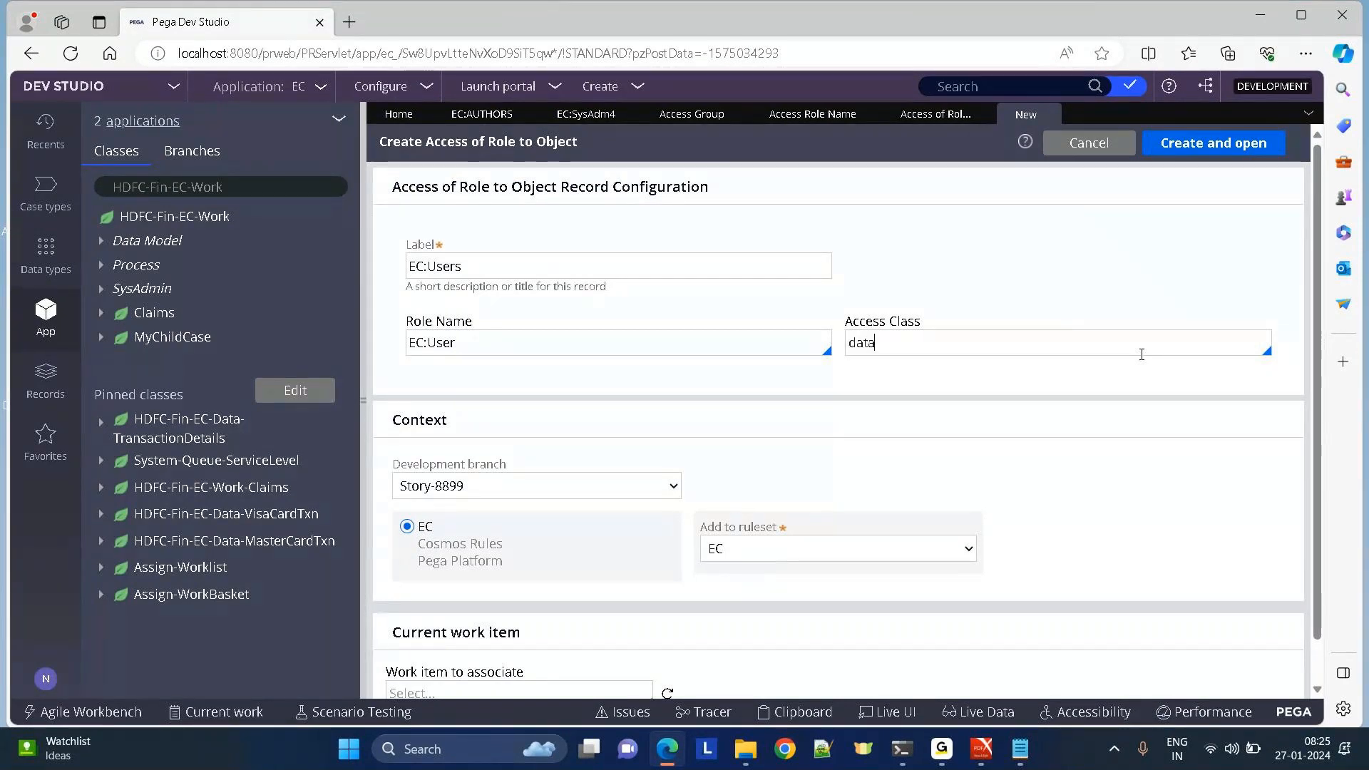
{"action": "type", "text": "-admin"}
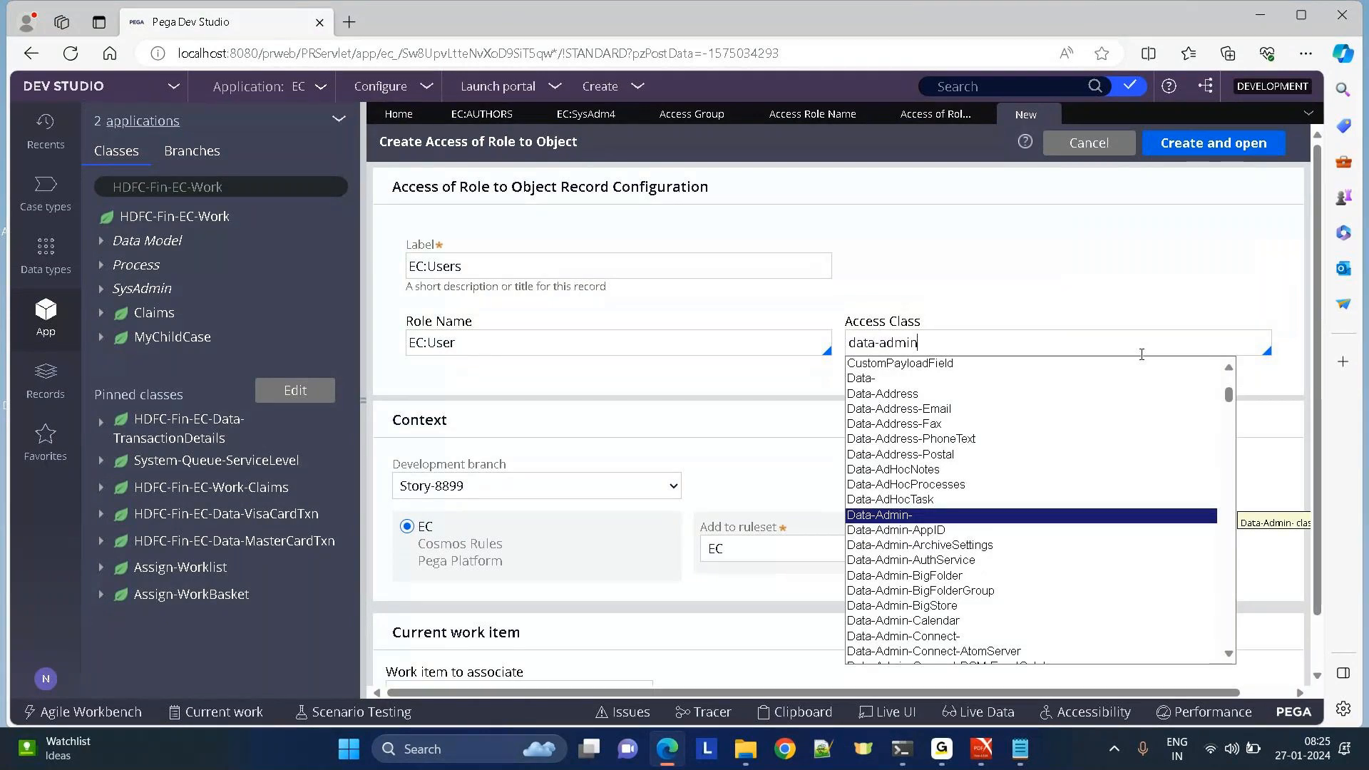
{"action": "type", "text": "-ope"}
{"action": "key", "text": "Down"}
{"action": "key", "text": "Down"}
{"action": "key", "text": "Return"}
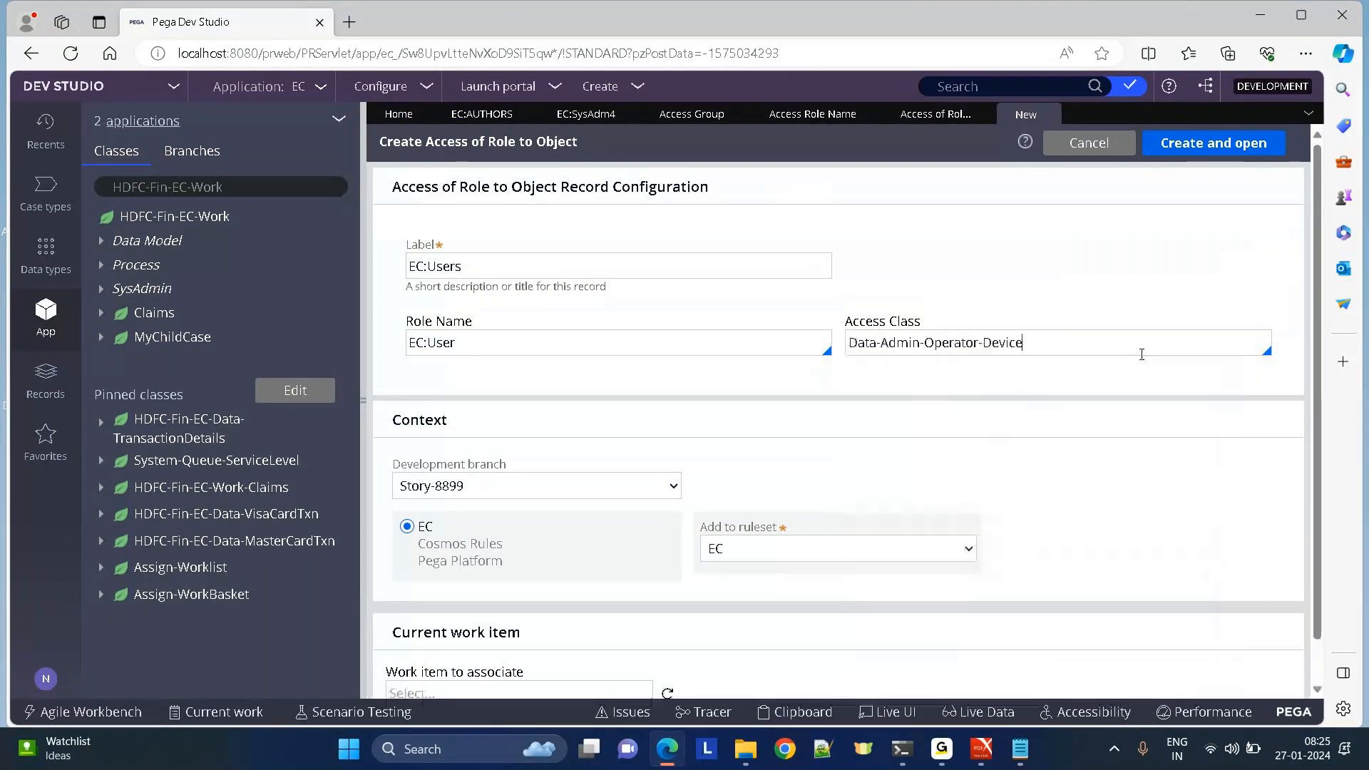
{"action": "key", "text": "BackSpace"}
{"action": "key", "text": "BackSpace"}
{"action": "key", "text": "BackSpace"}
{"action": "key", "text": "BackSpace"}
{"action": "key", "text": "BackSpace"}
{"action": "key", "text": "BackSpace"}
{"action": "type", "text": "id"}
{"action": "key", "text": "Return"}
{"action": "left_click_drag", "start_coordinate": [457, 141], "coordinate": [601, 139]}
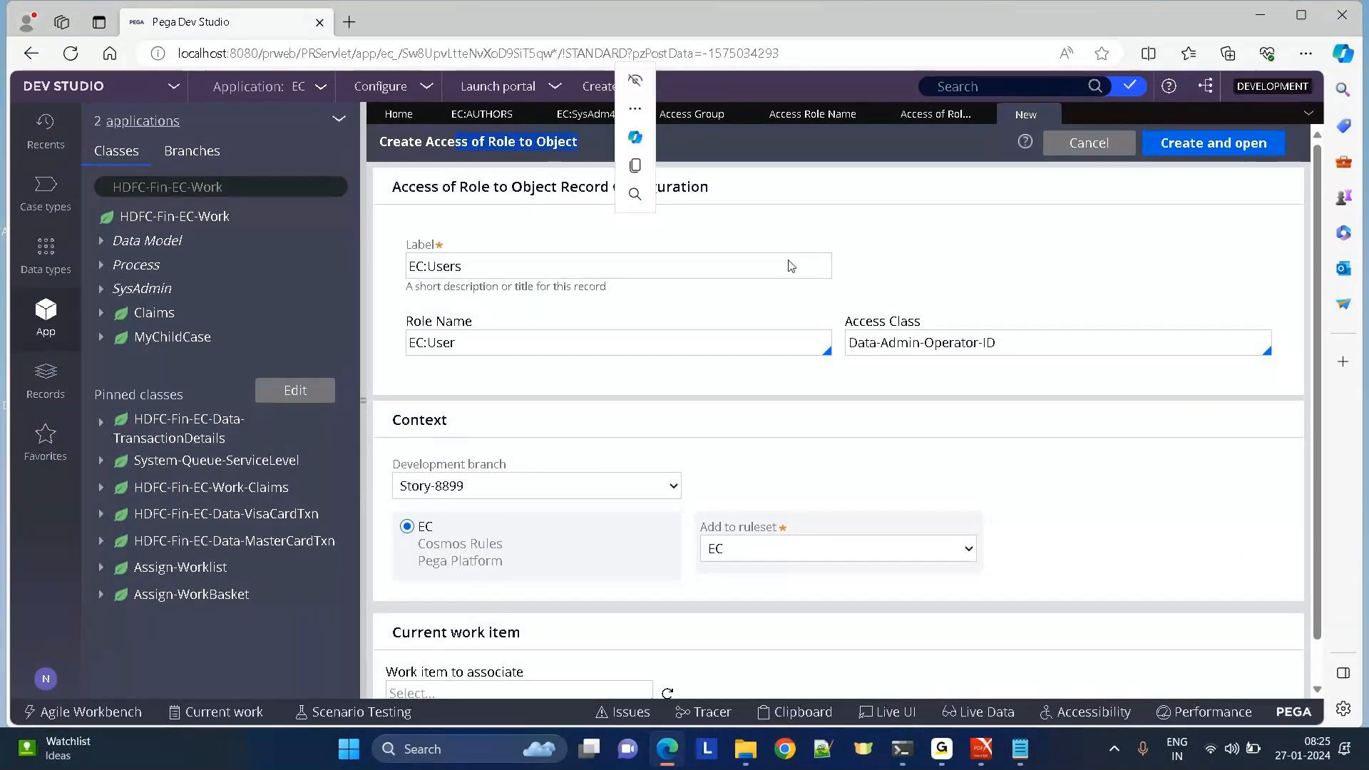
{"action": "left_click_drag", "start_coordinate": [1017, 342], "coordinate": [800, 345]}
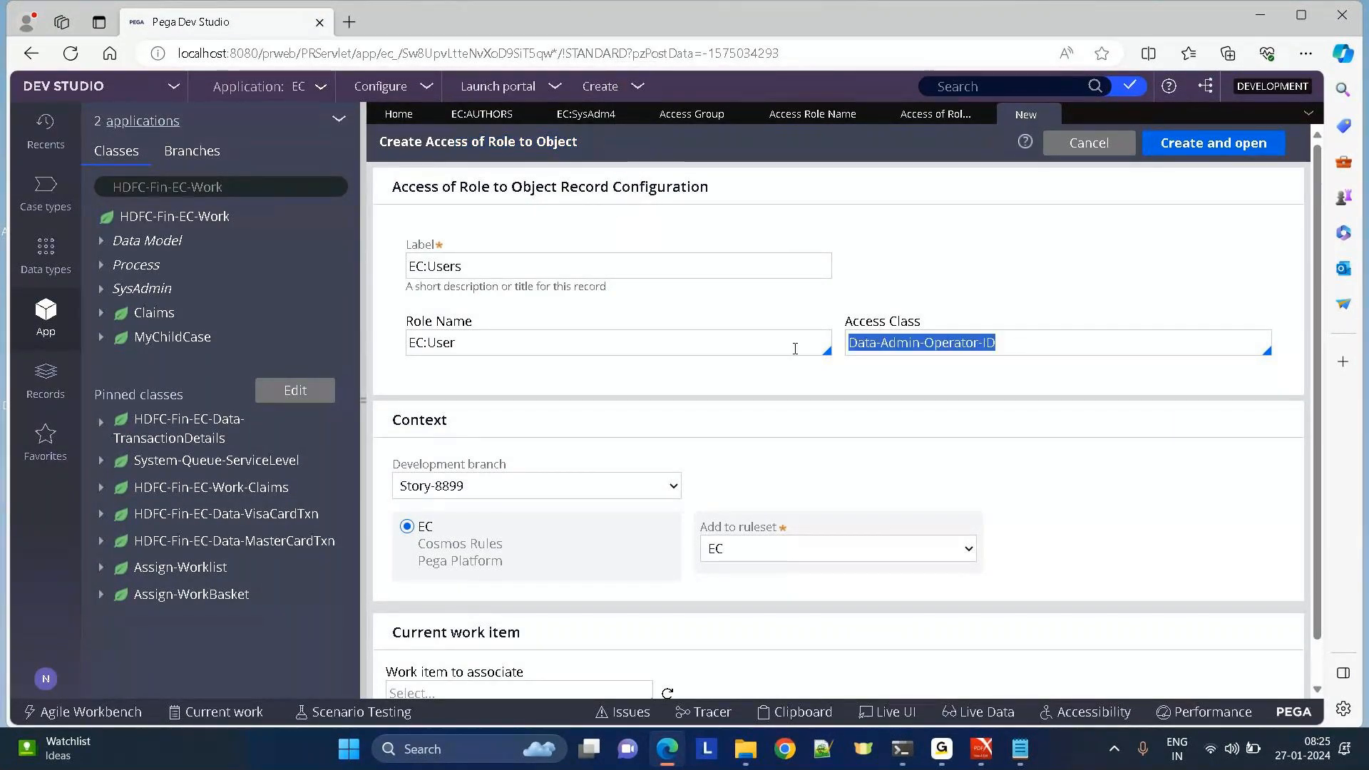
{"action": "left_click_drag", "start_coordinate": [425, 141], "coordinate": [630, 143]}
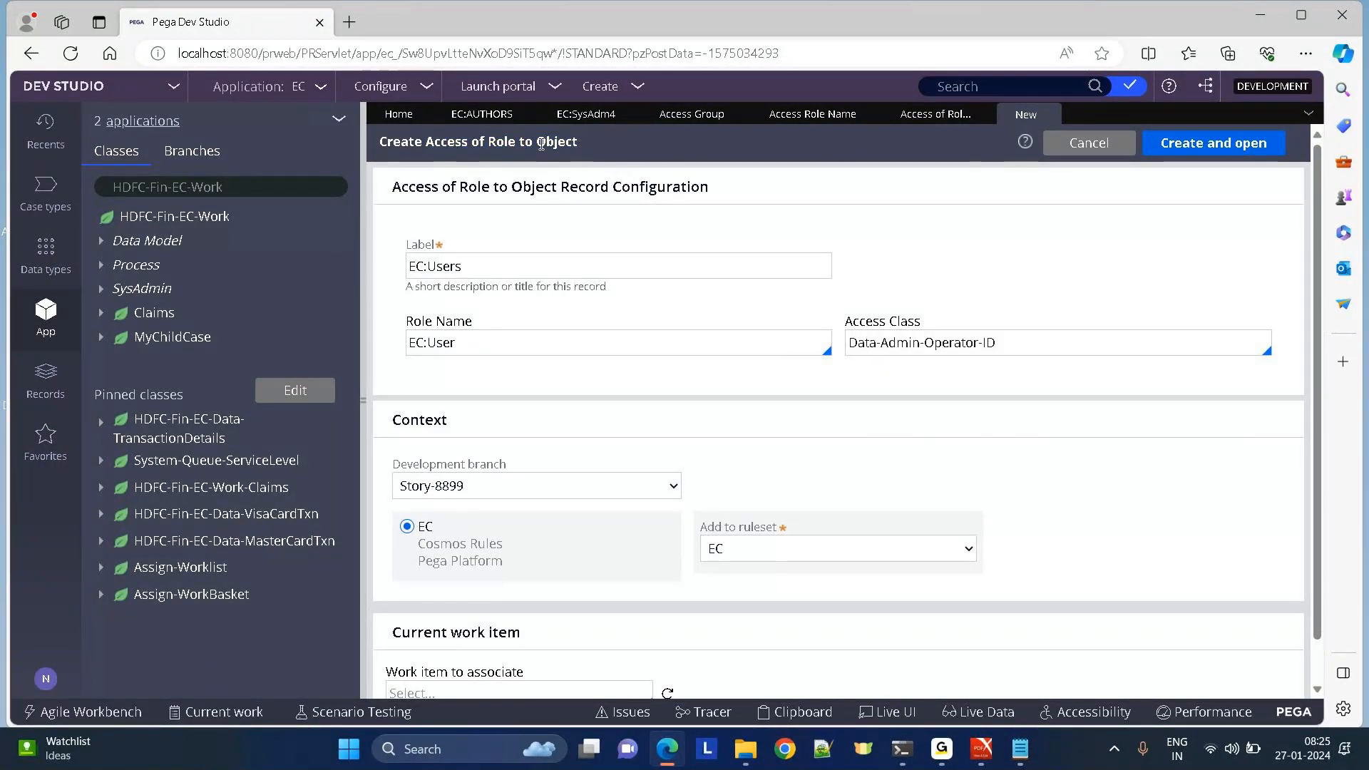
{"action": "double_click", "coordinate": [502, 337]}
{"action": "double_click", "coordinate": [548, 143]}
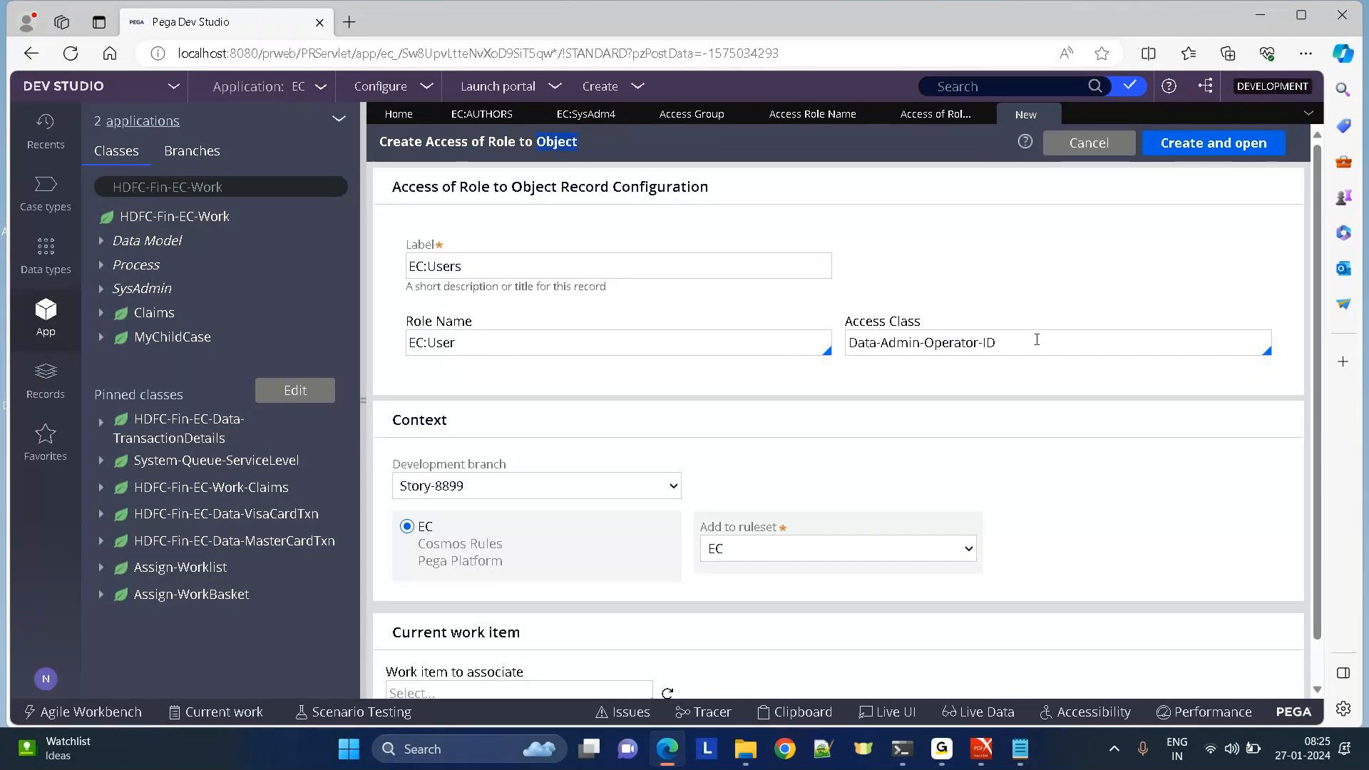
{"action": "left_click_drag", "start_coordinate": [1045, 339], "coordinate": [803, 363]}
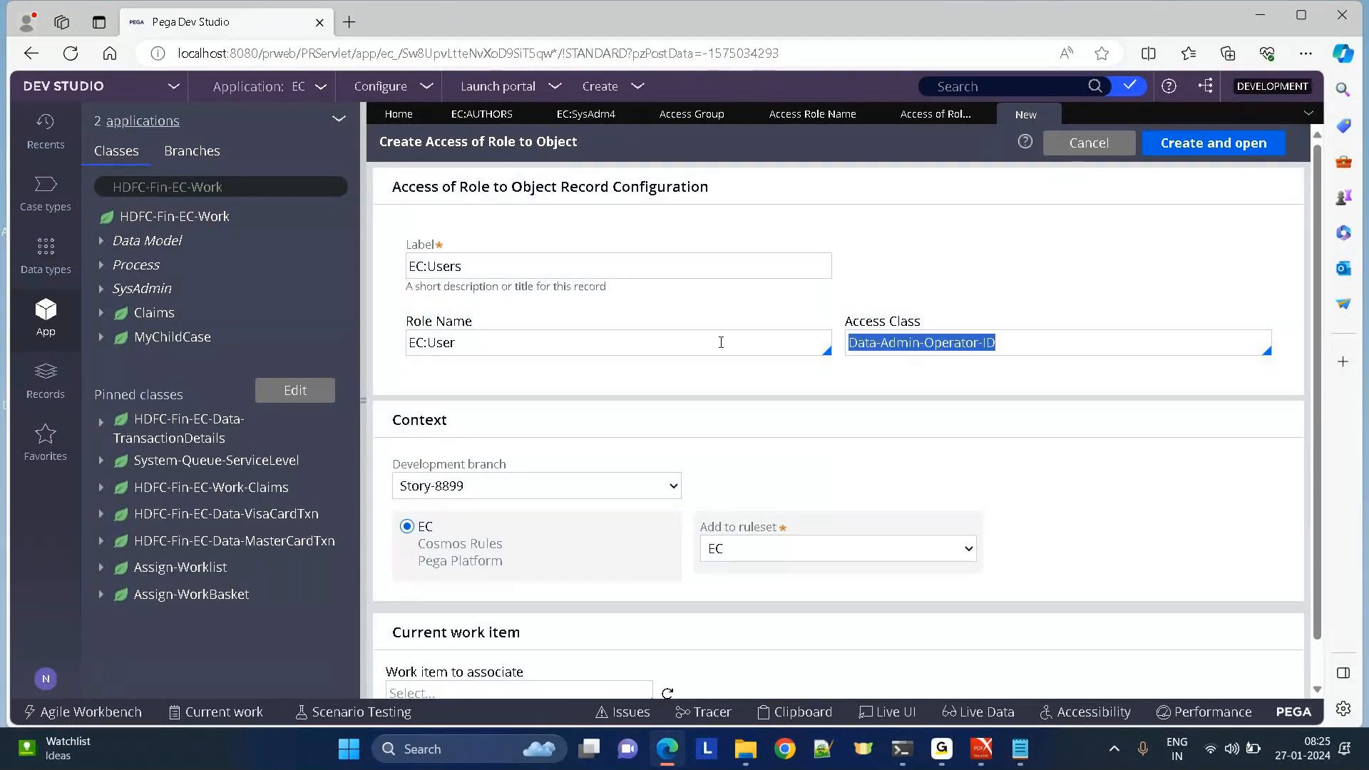
{"action": "left_click_drag", "start_coordinate": [458, 346], "coordinate": [388, 347]}
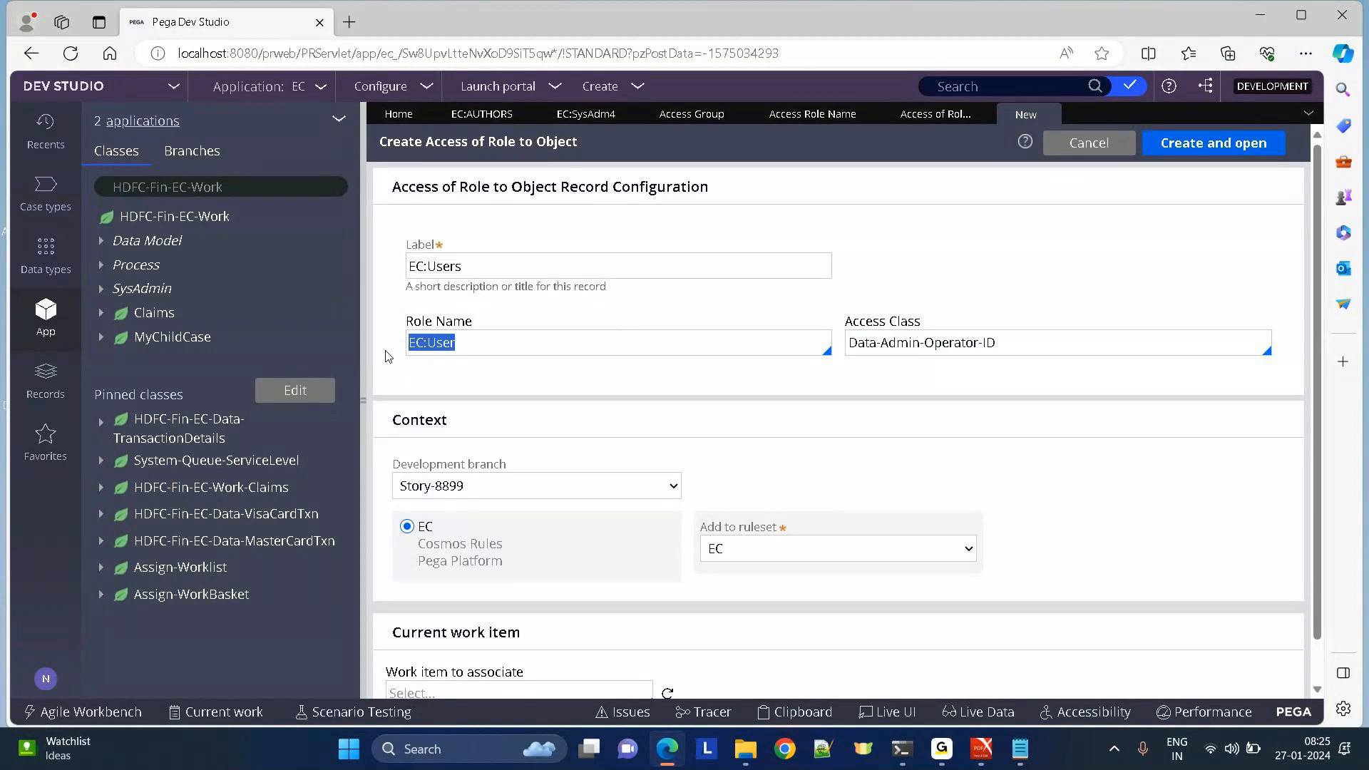
{"action": "left_click_drag", "start_coordinate": [1063, 341], "coordinate": [786, 330]}
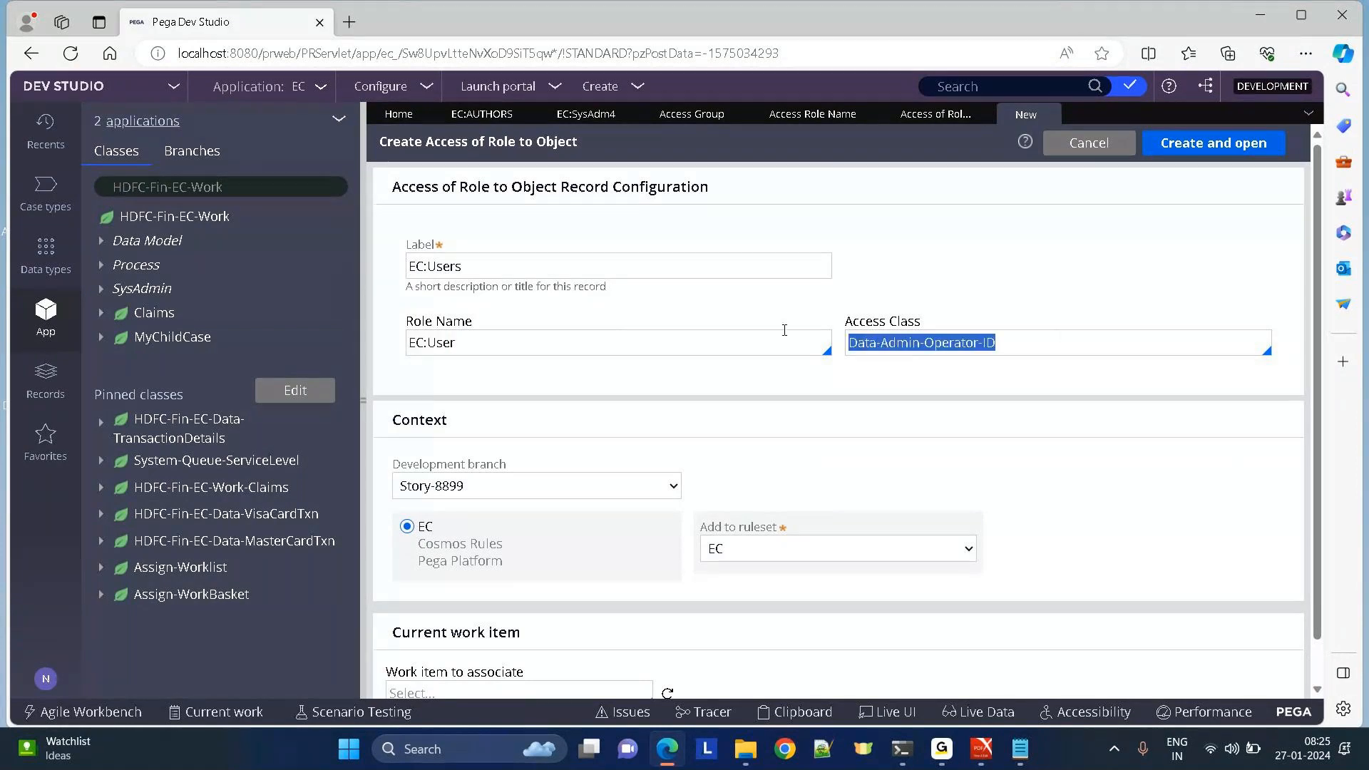
{"action": "left_click", "coordinate": [1024, 332]}
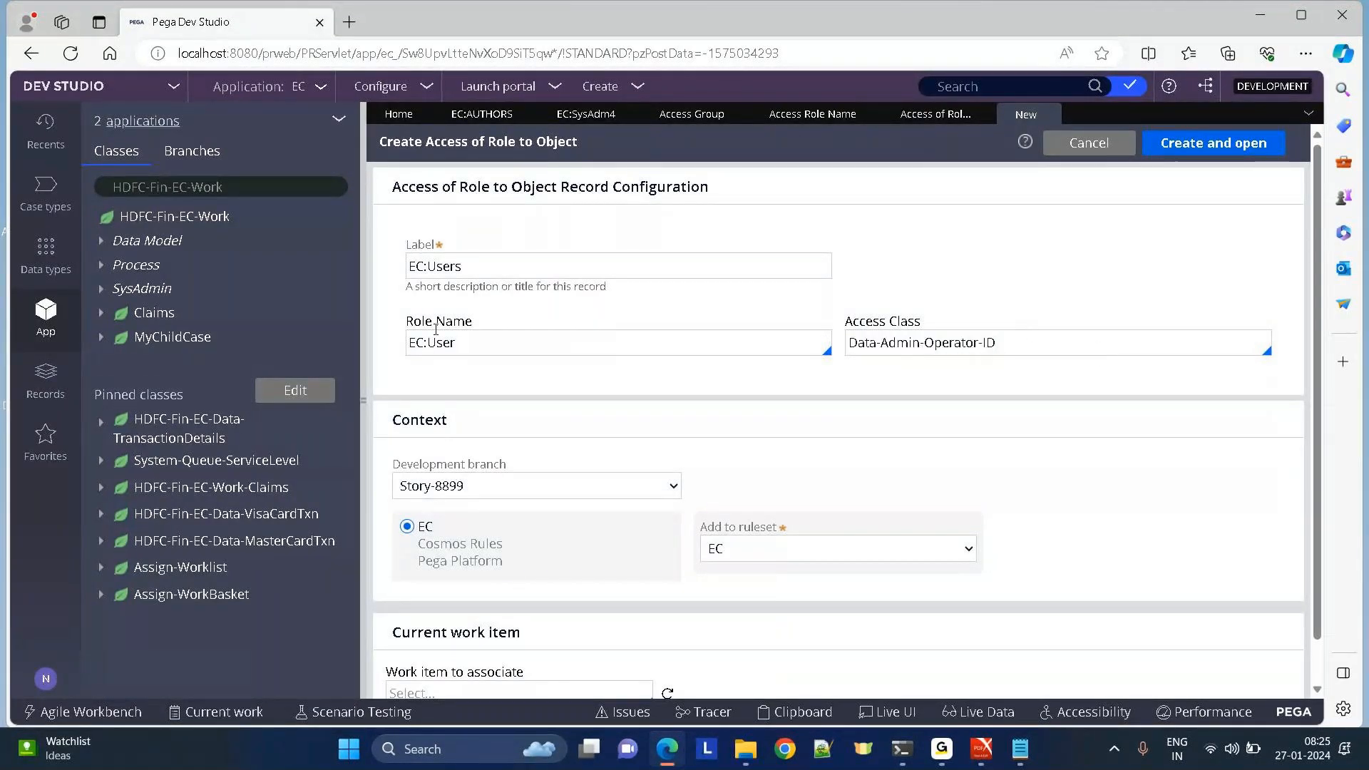
{"action": "left_click_drag", "start_coordinate": [464, 342], "coordinate": [345, 340]}
{"action": "left_click_drag", "start_coordinate": [1042, 345], "coordinate": [841, 355]}
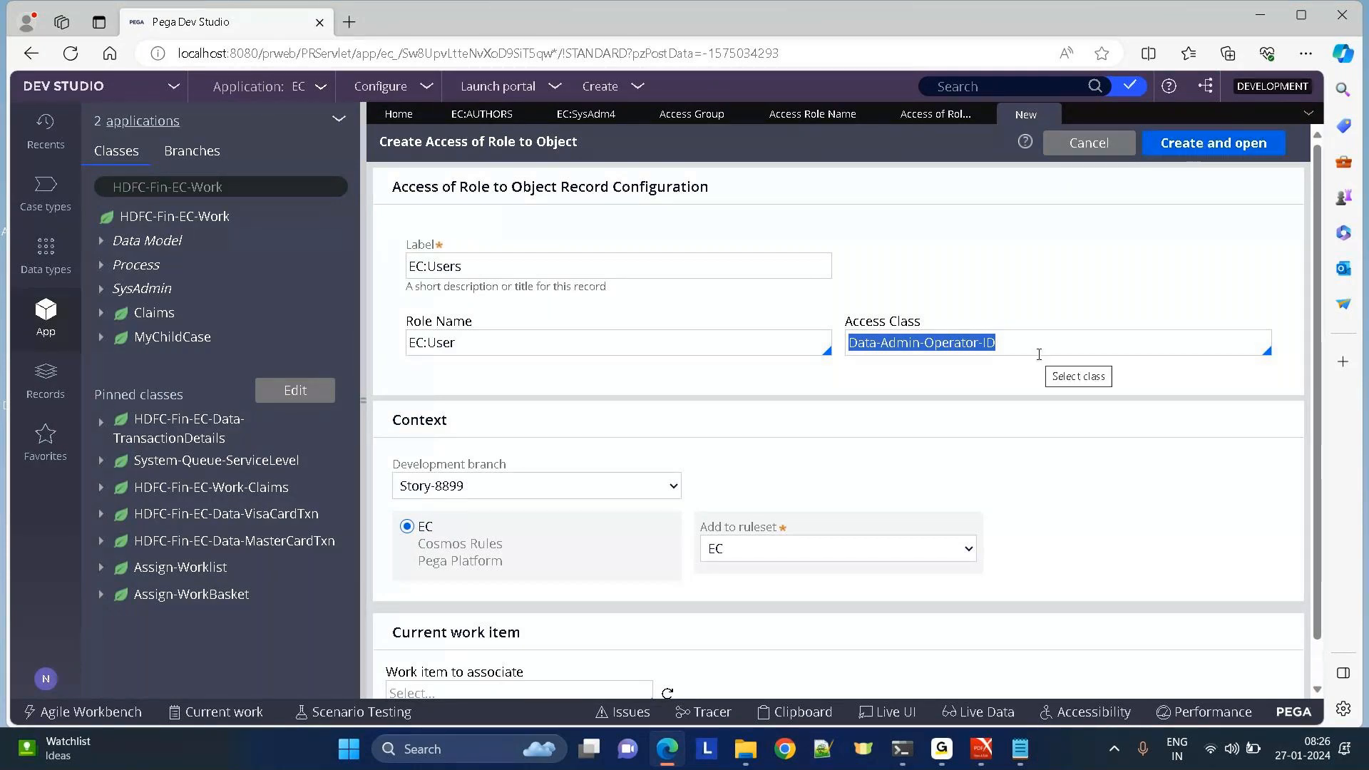
{"action": "left_click_drag", "start_coordinate": [484, 350], "coordinate": [348, 350]}
{"action": "left_click_drag", "start_coordinate": [1012, 349], "coordinate": [872, 363]}
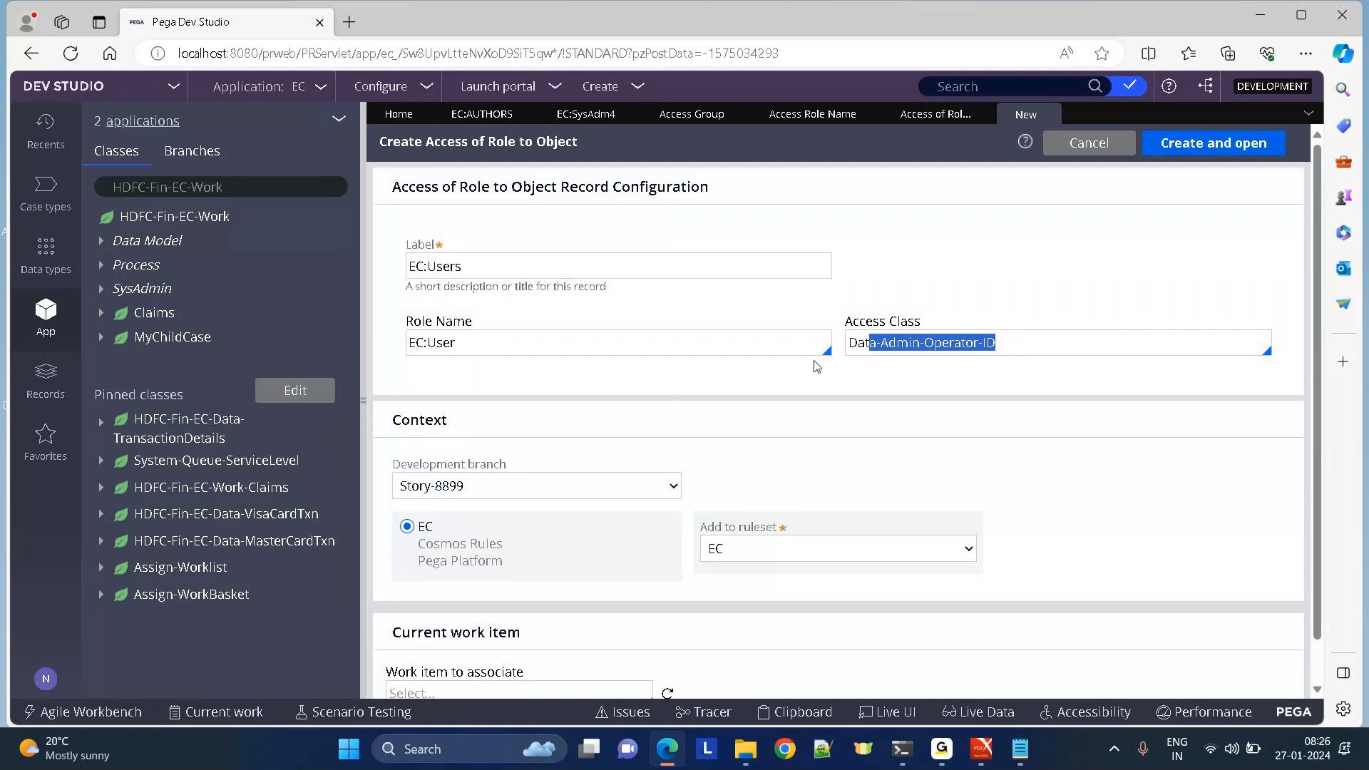
{"action": "left_click", "coordinate": [1021, 333]}
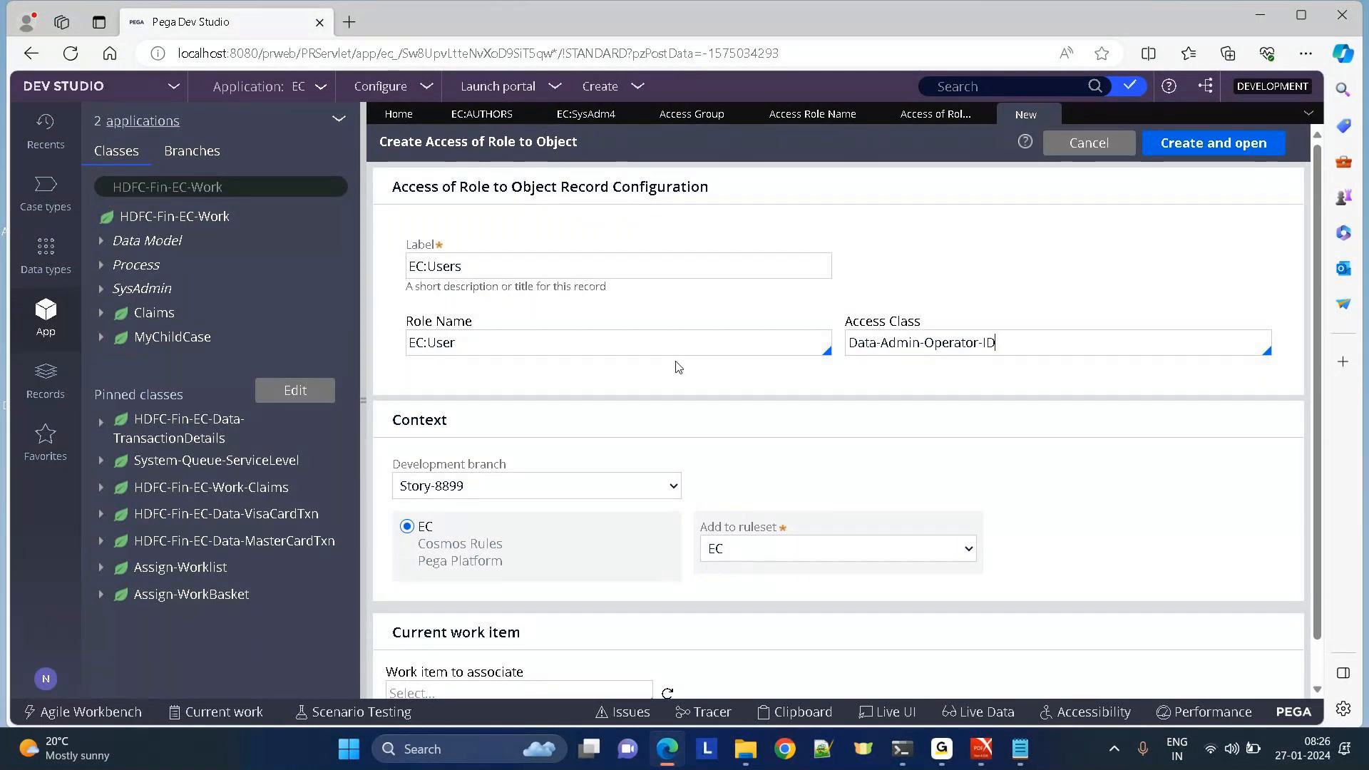
{"action": "left_click_drag", "start_coordinate": [999, 343], "coordinate": [839, 349]}
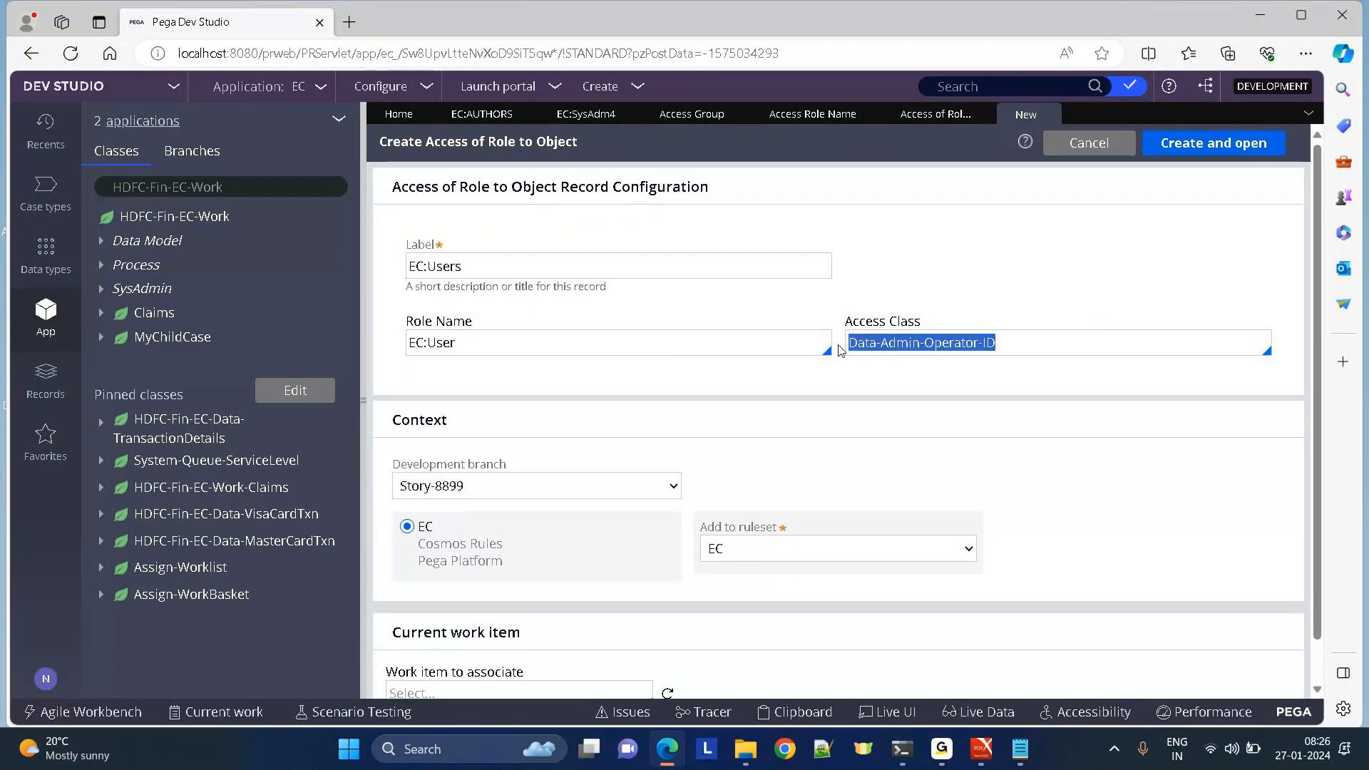
{"action": "left_click_drag", "start_coordinate": [966, 258], "coordinate": [1029, 310]}
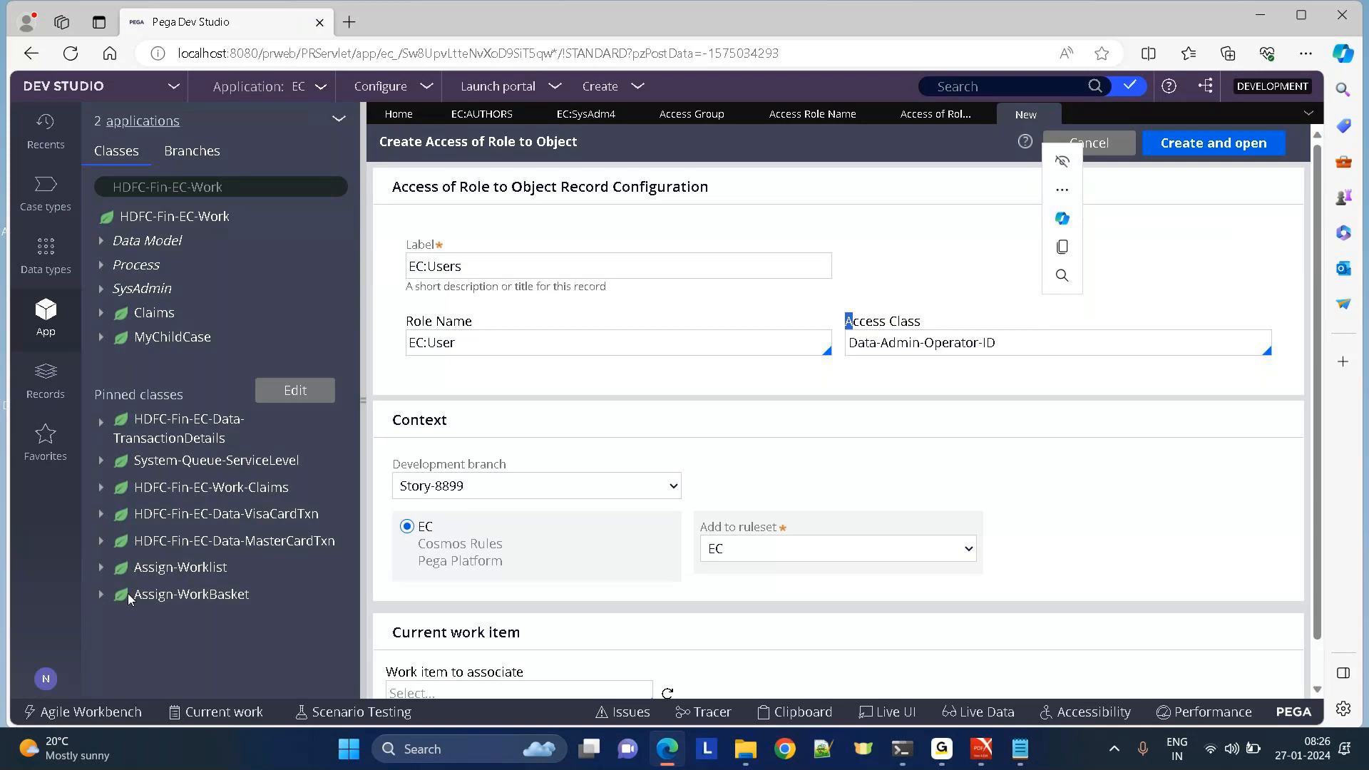
Open the logged-in operator's record with the EC:Authors access group, widen the form, and open Actions.
{"action": "left_click", "coordinate": [47, 677]}
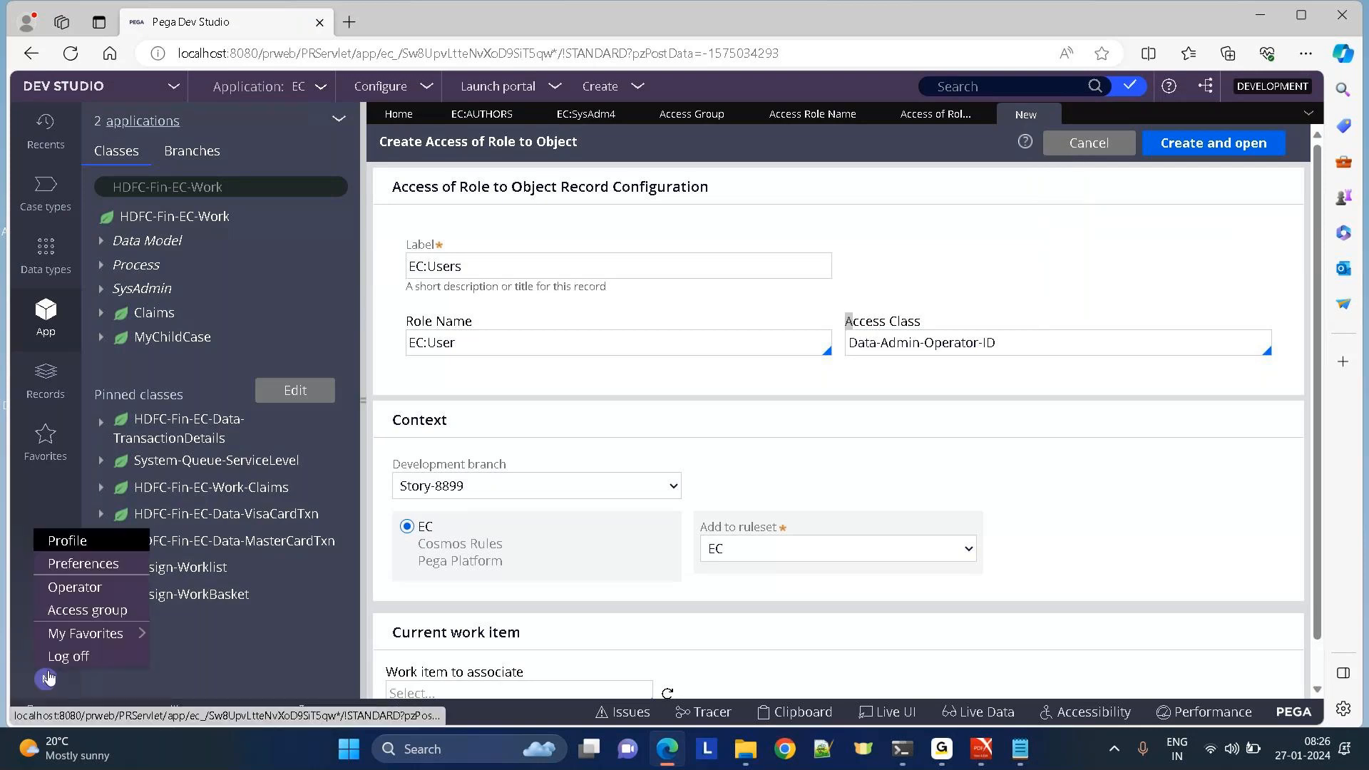
{"action": "left_click", "coordinate": [66, 591]}
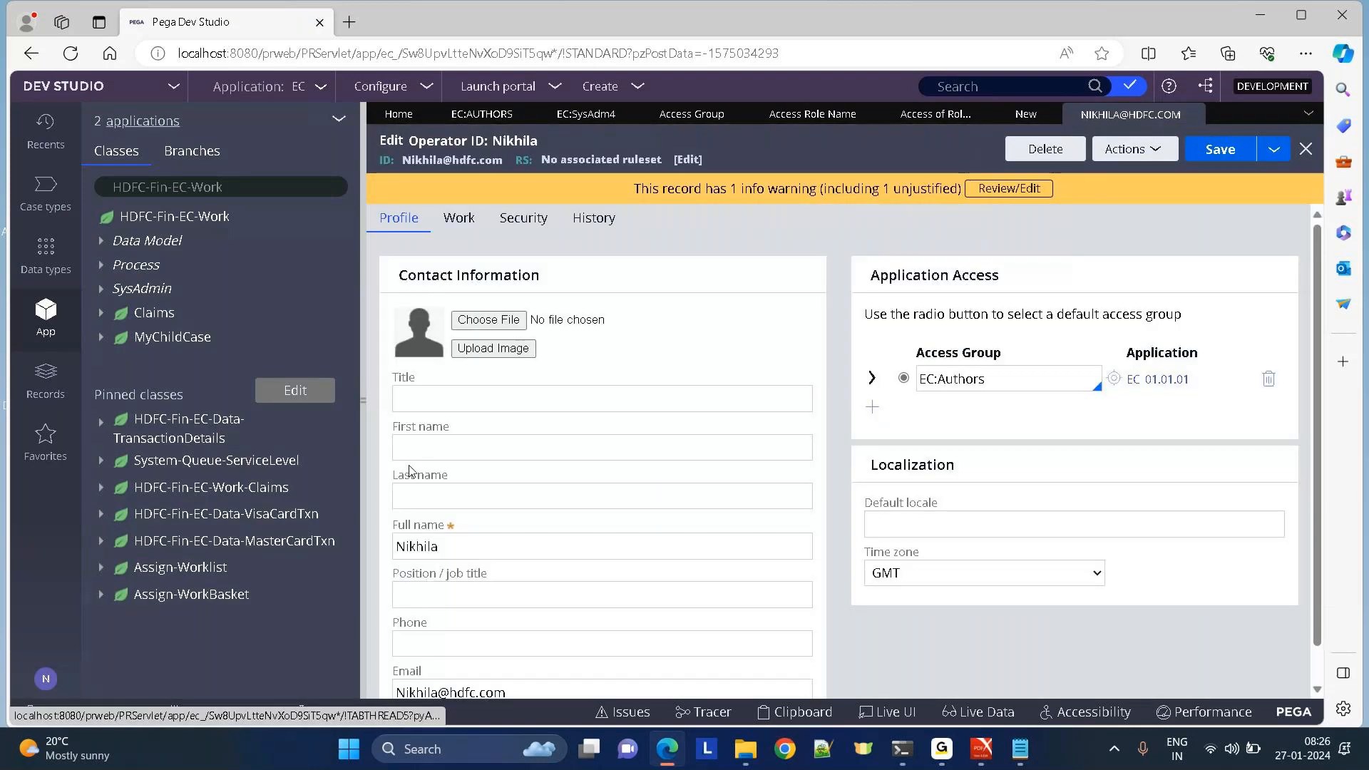
{"action": "left_click", "coordinate": [363, 402]}
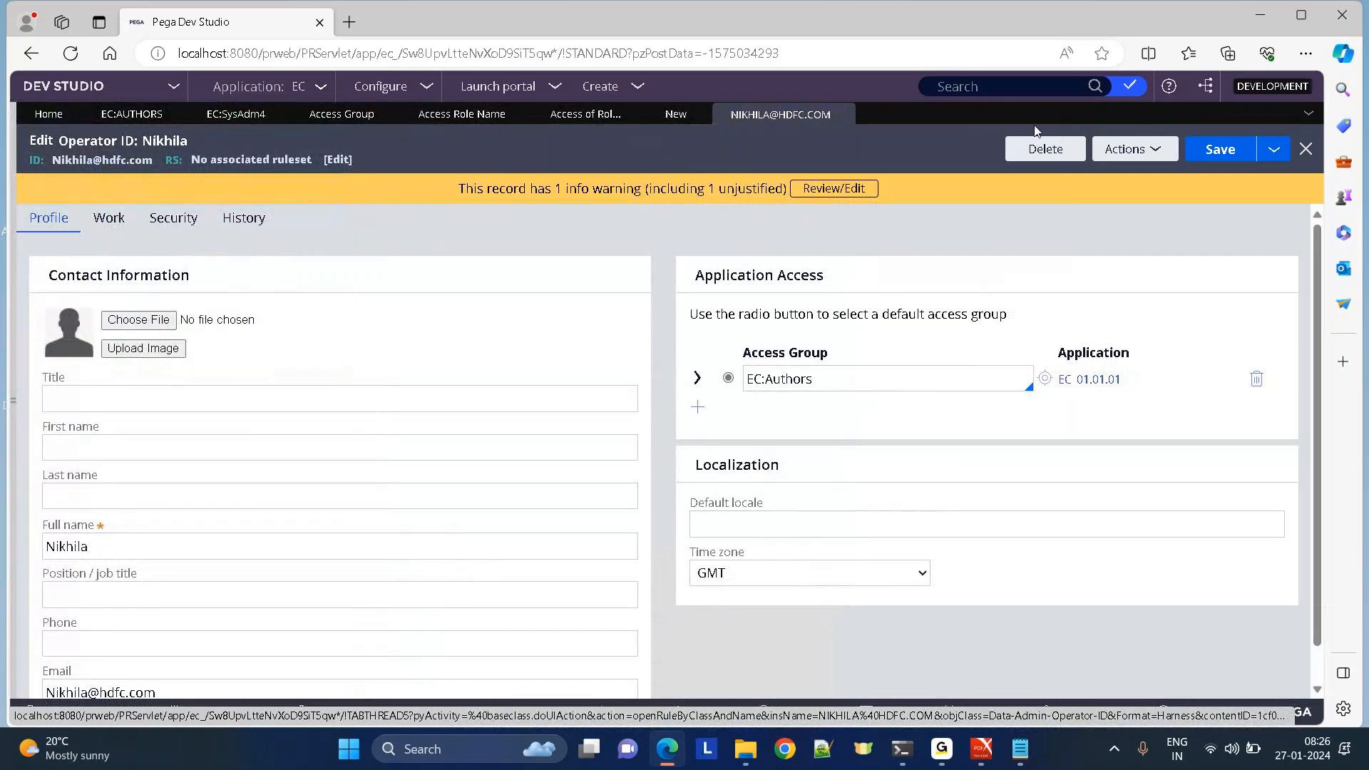
{"action": "left_click", "coordinate": [1117, 154]}
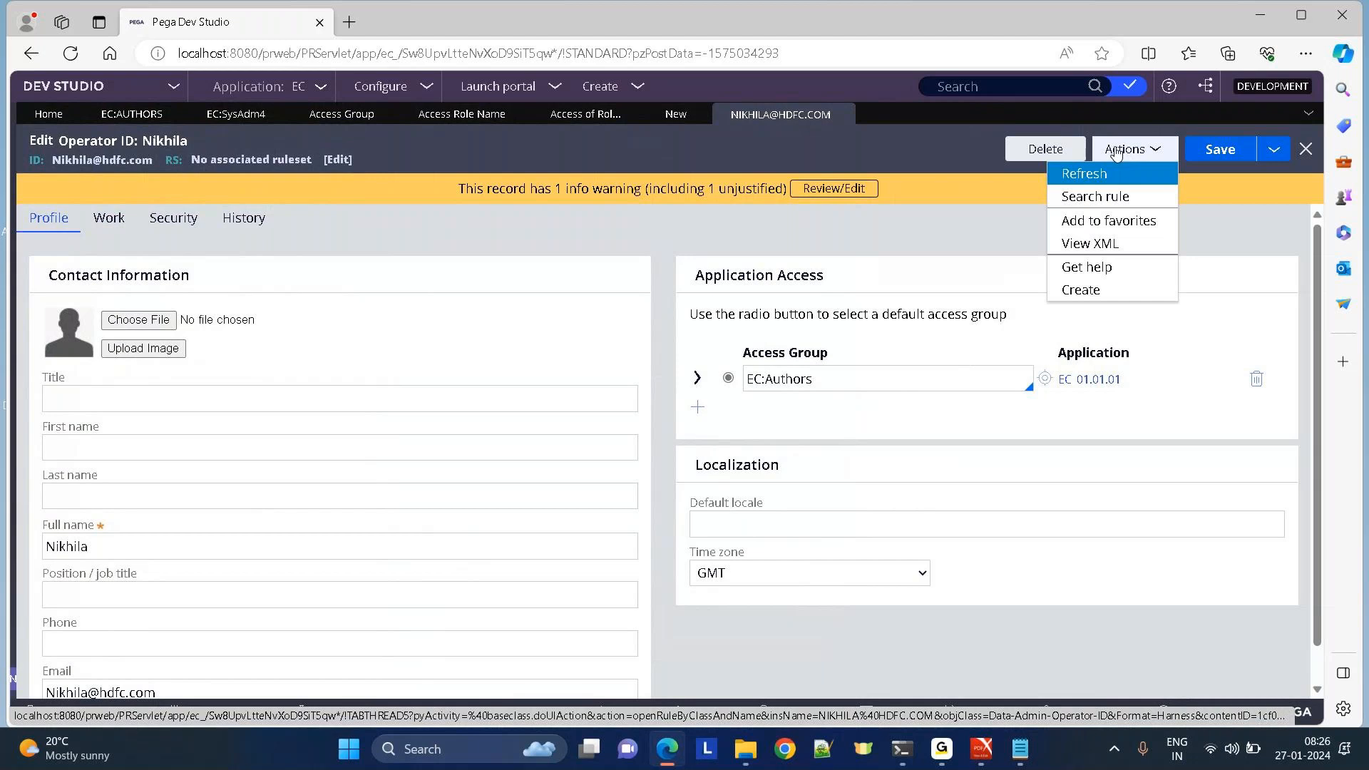
{"action": "left_click", "coordinate": [1086, 245]}
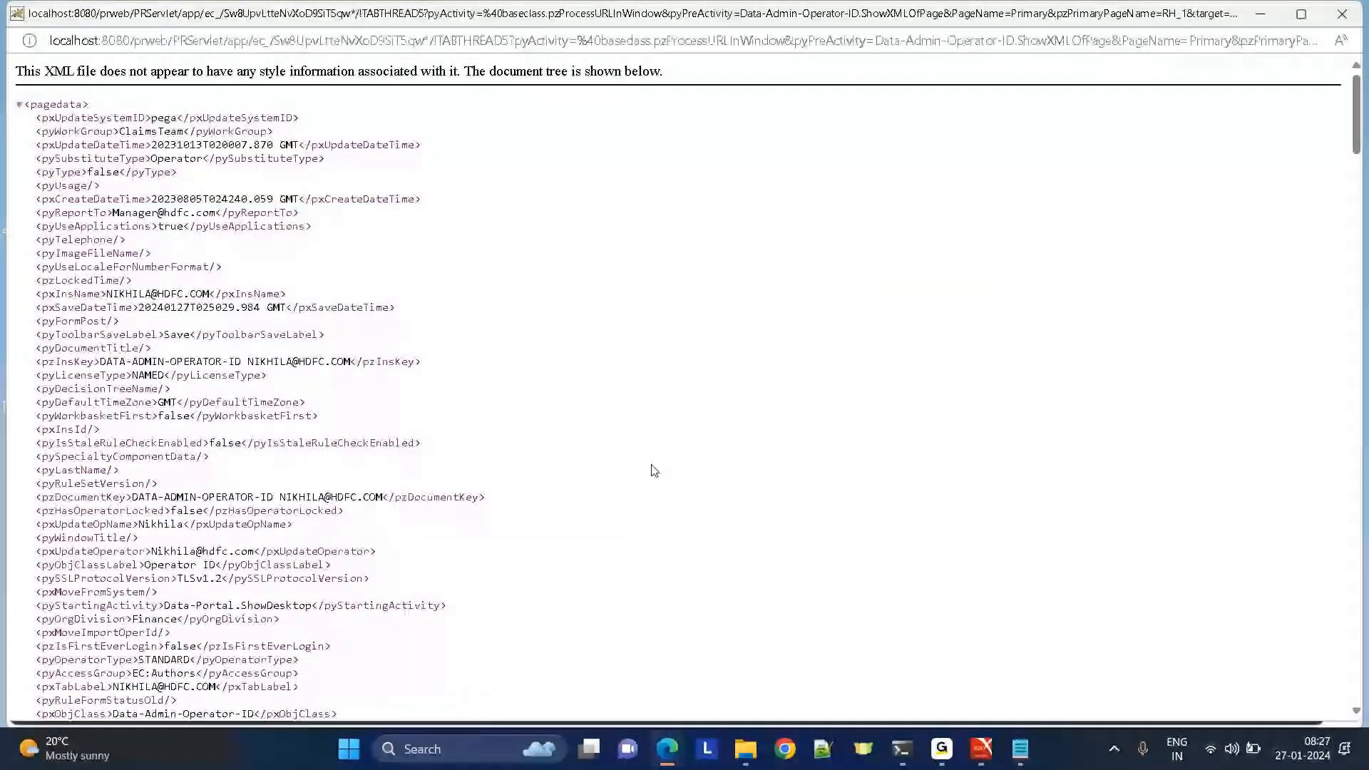
{"action": "key", "text": "ctrl+f"}
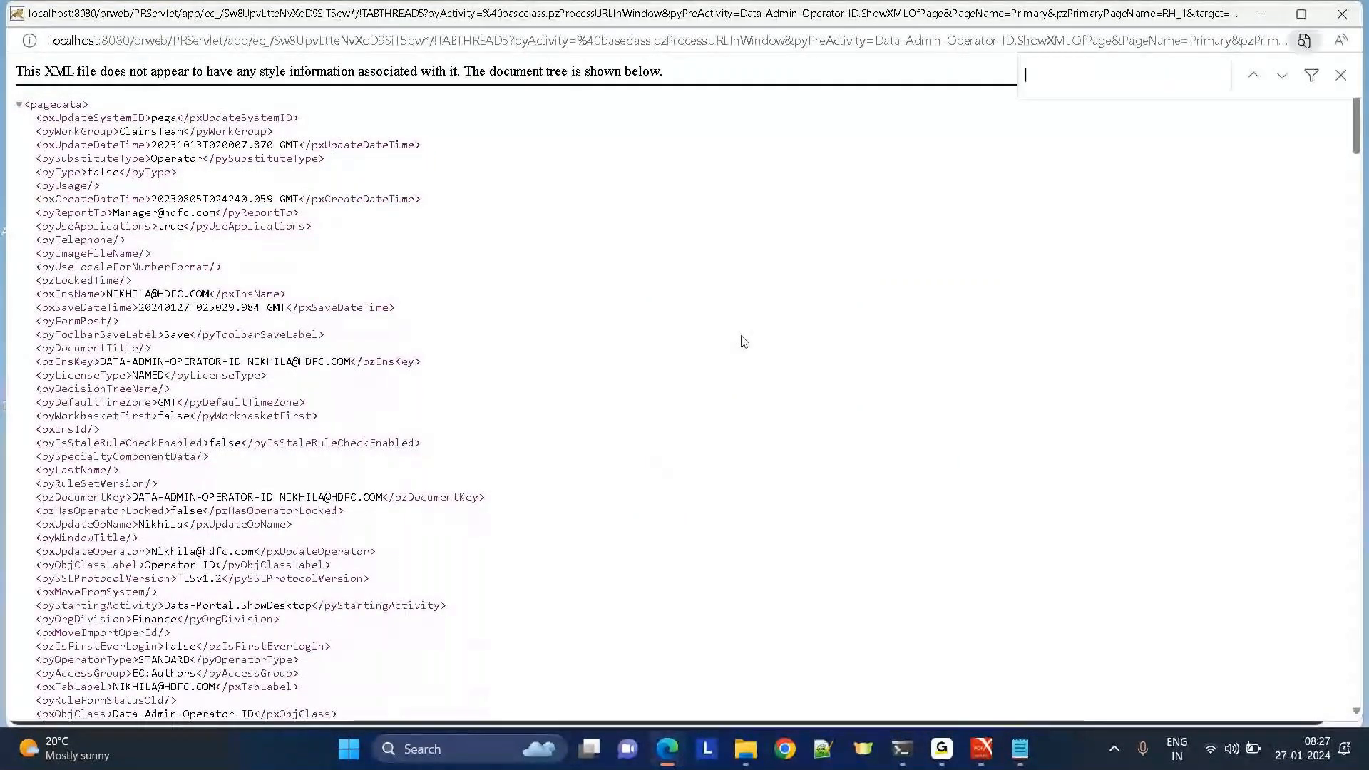
{"action": "type", "text": "pzinskey"}
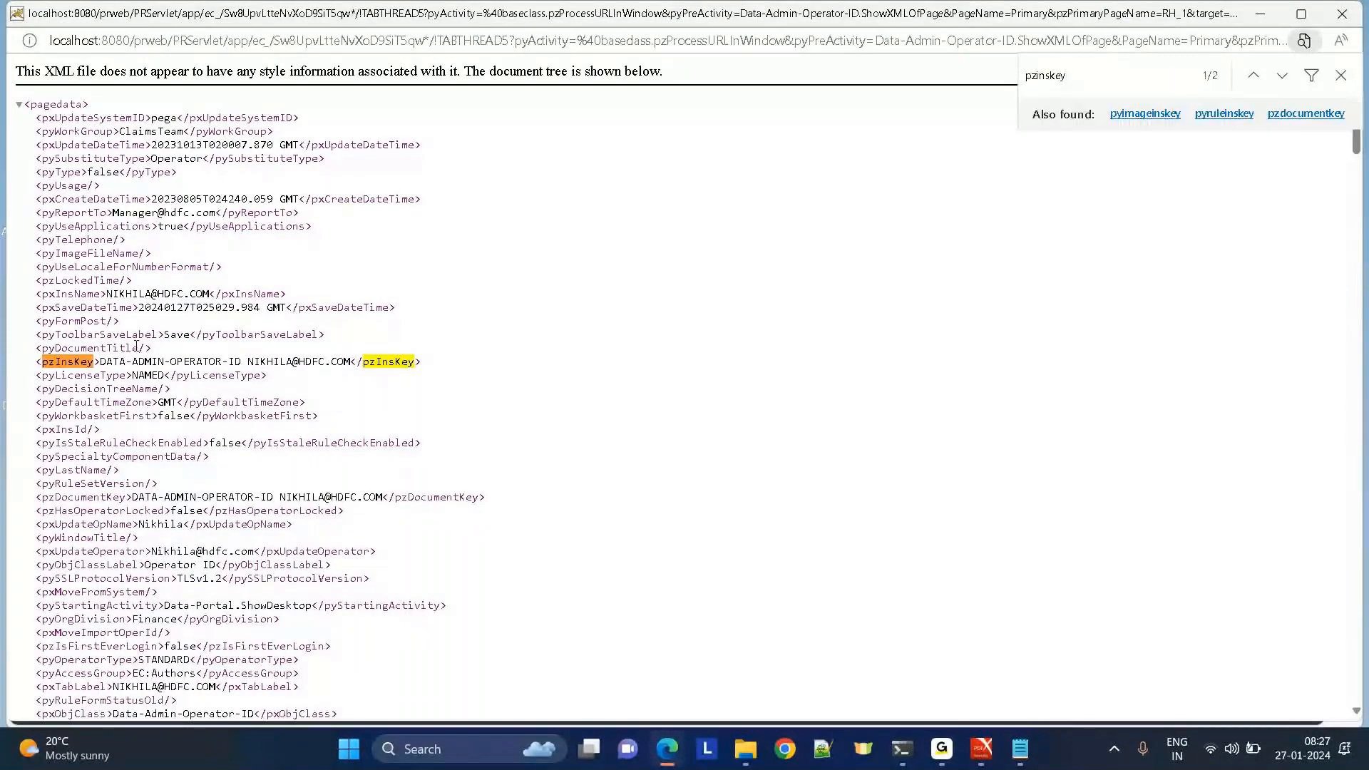
{"action": "left_click_drag", "start_coordinate": [100, 361], "coordinate": [242, 363]}
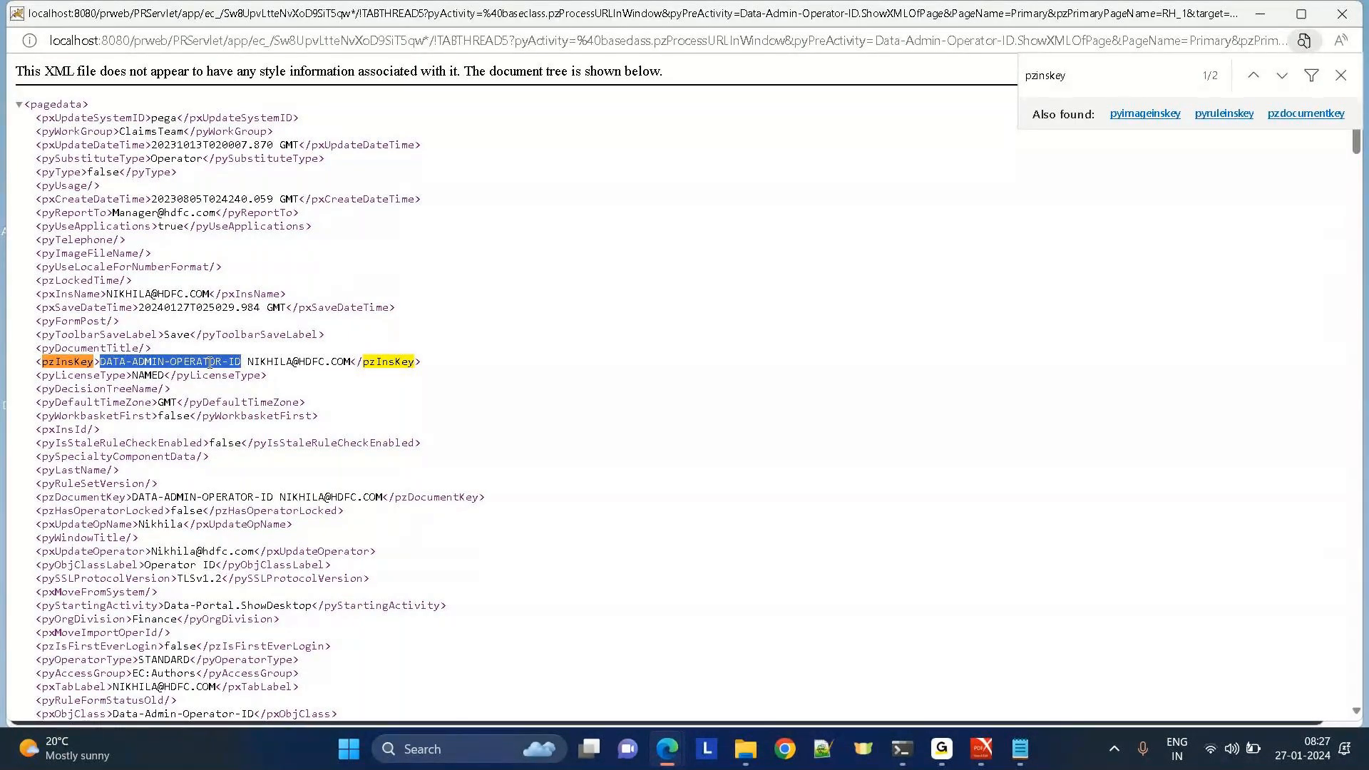
{"action": "key", "text": "alt+Tab"}
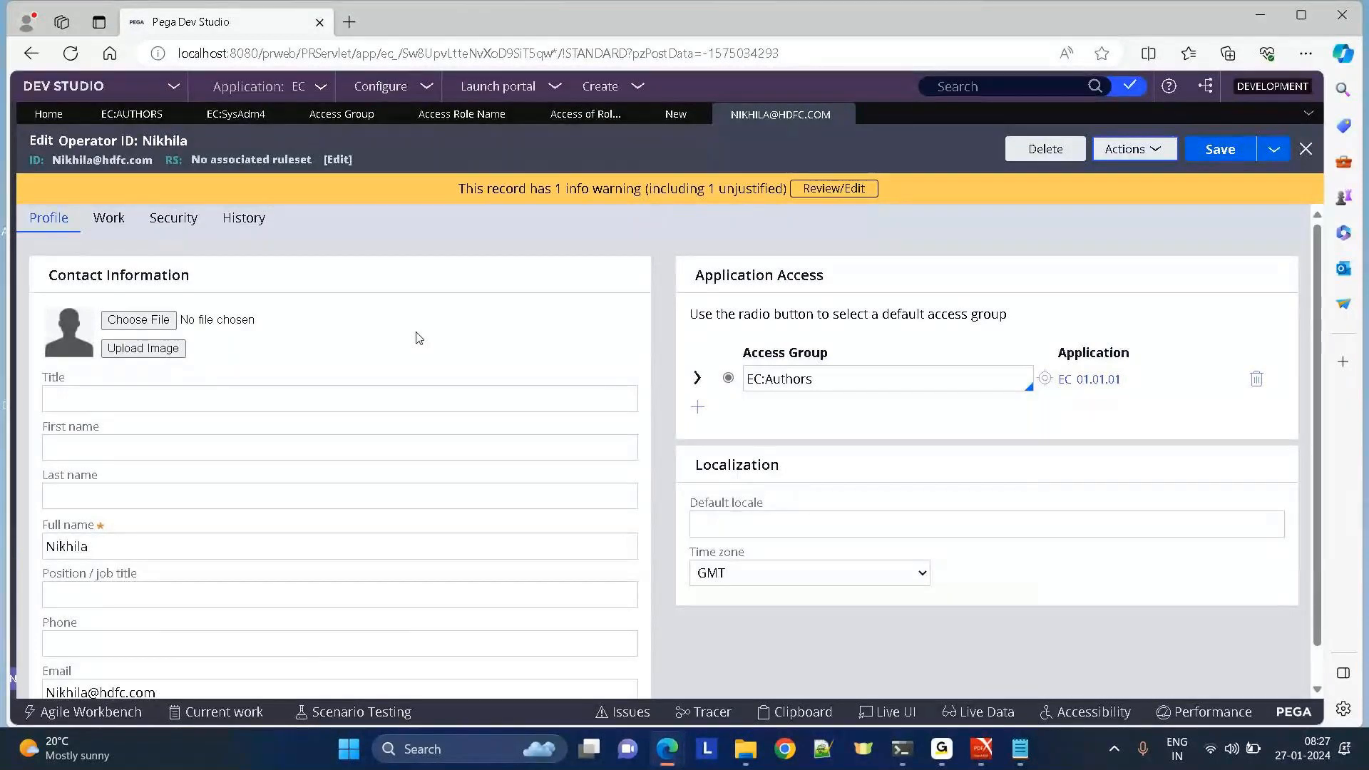
{"action": "key", "text": "ctrl+alt+z"}
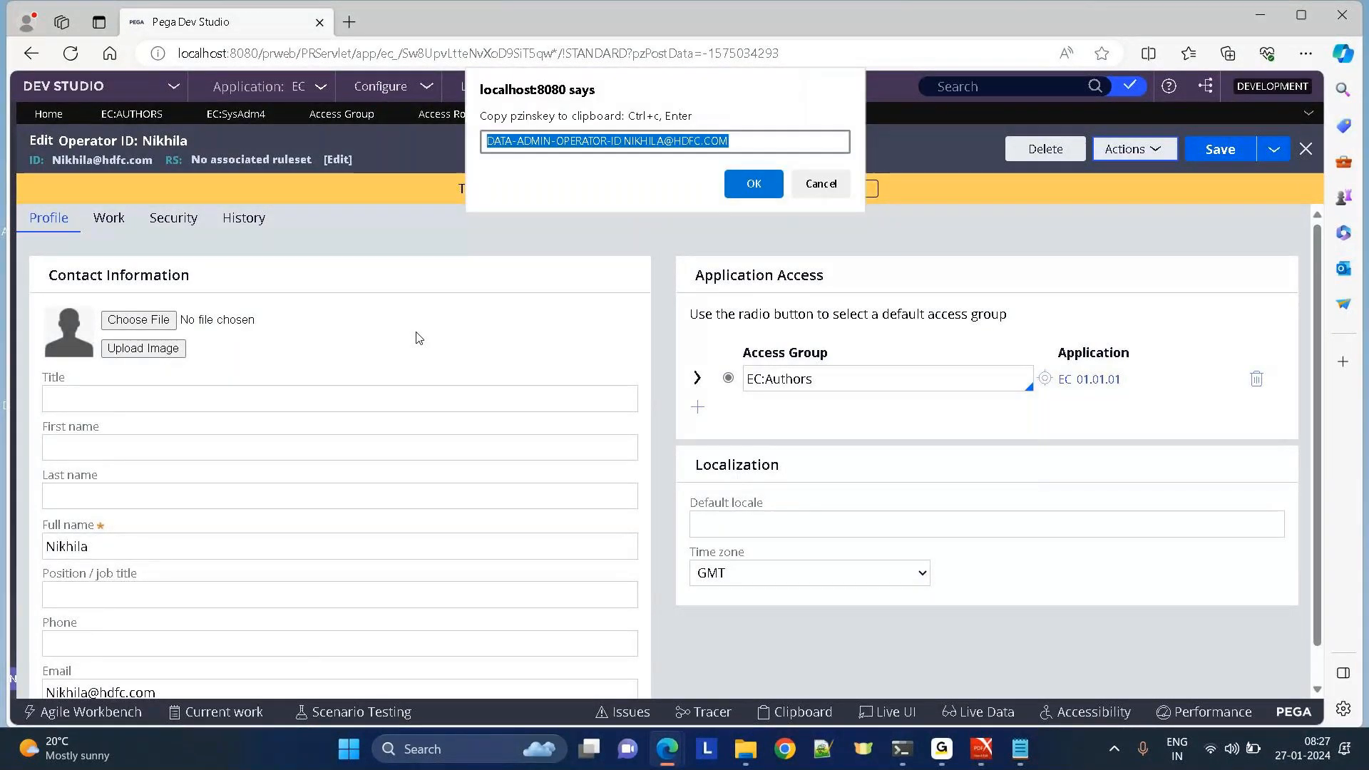
{"action": "left_click", "coordinate": [752, 148]}
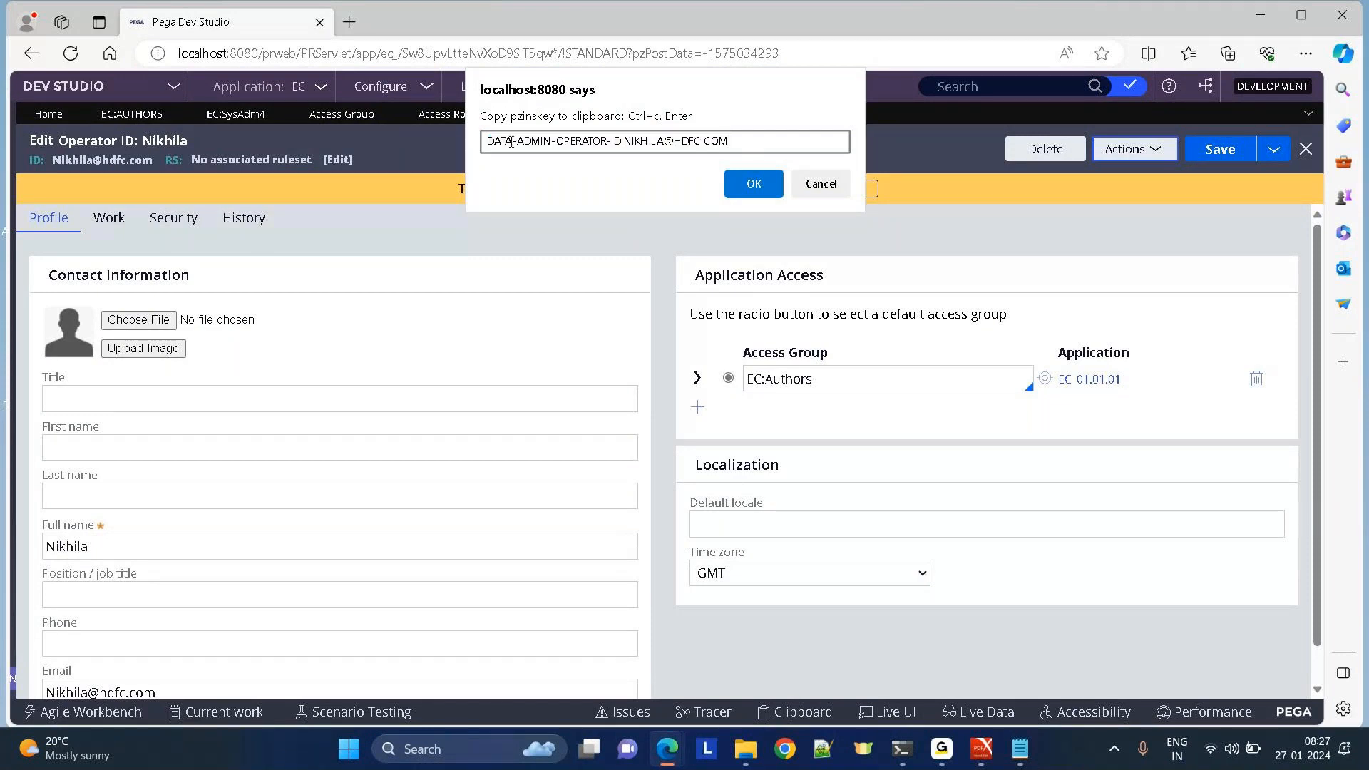
{"action": "left_click", "coordinate": [487, 140]}
{"action": "left_click_drag", "start_coordinate": [487, 141], "coordinate": [625, 143]}
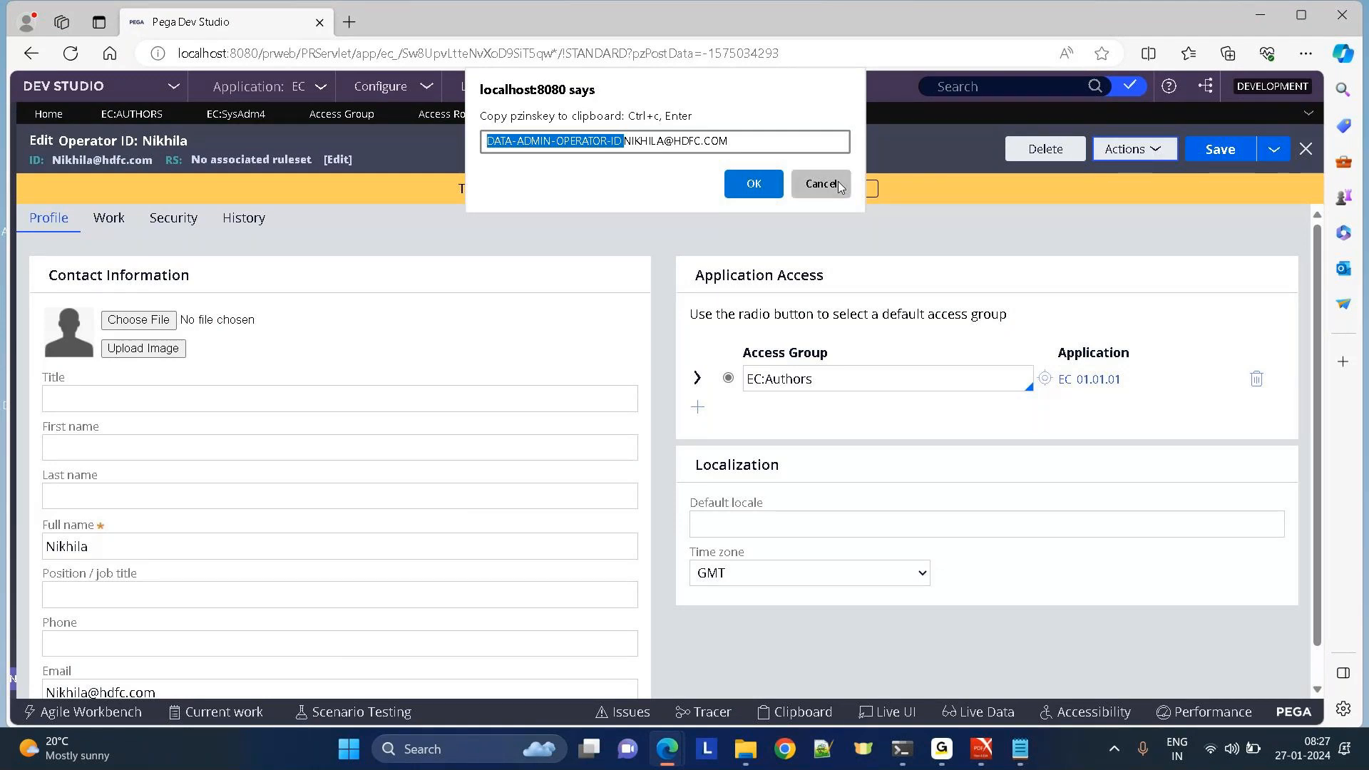
{"action": "left_click", "coordinate": [820, 184]}
Set role name and label to EC:User with no development branch, then Create and open the record.
{"action": "left_click", "coordinate": [680, 116]}
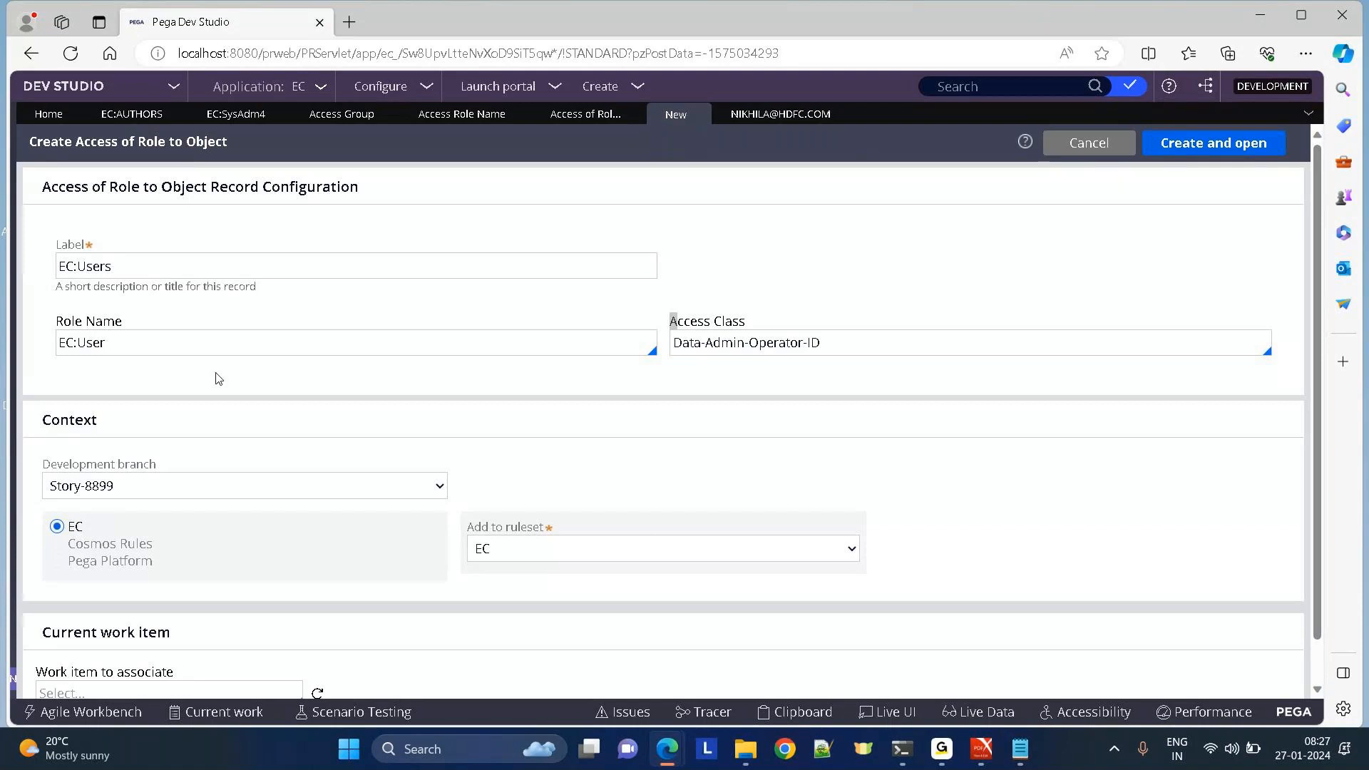
{"action": "left_click", "coordinate": [160, 350]}
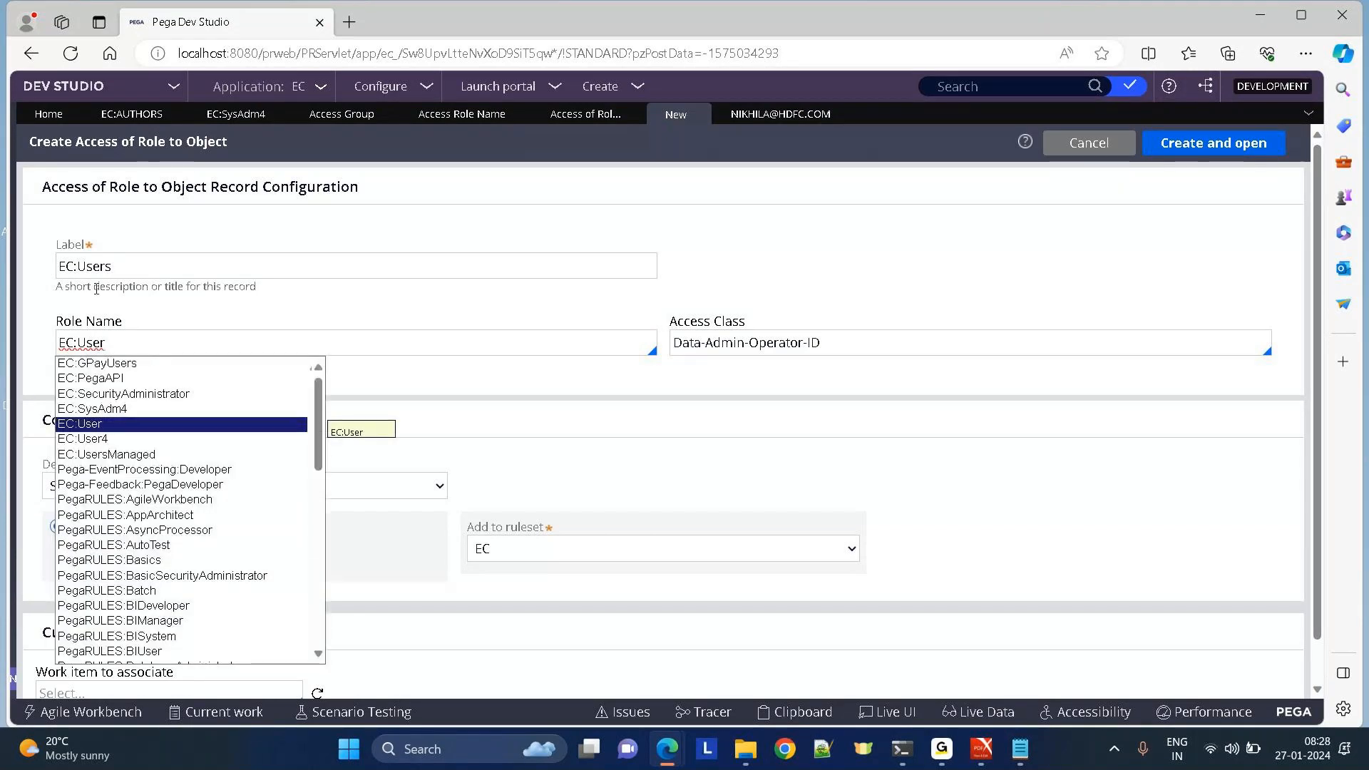
{"action": "key", "text": "Return"}
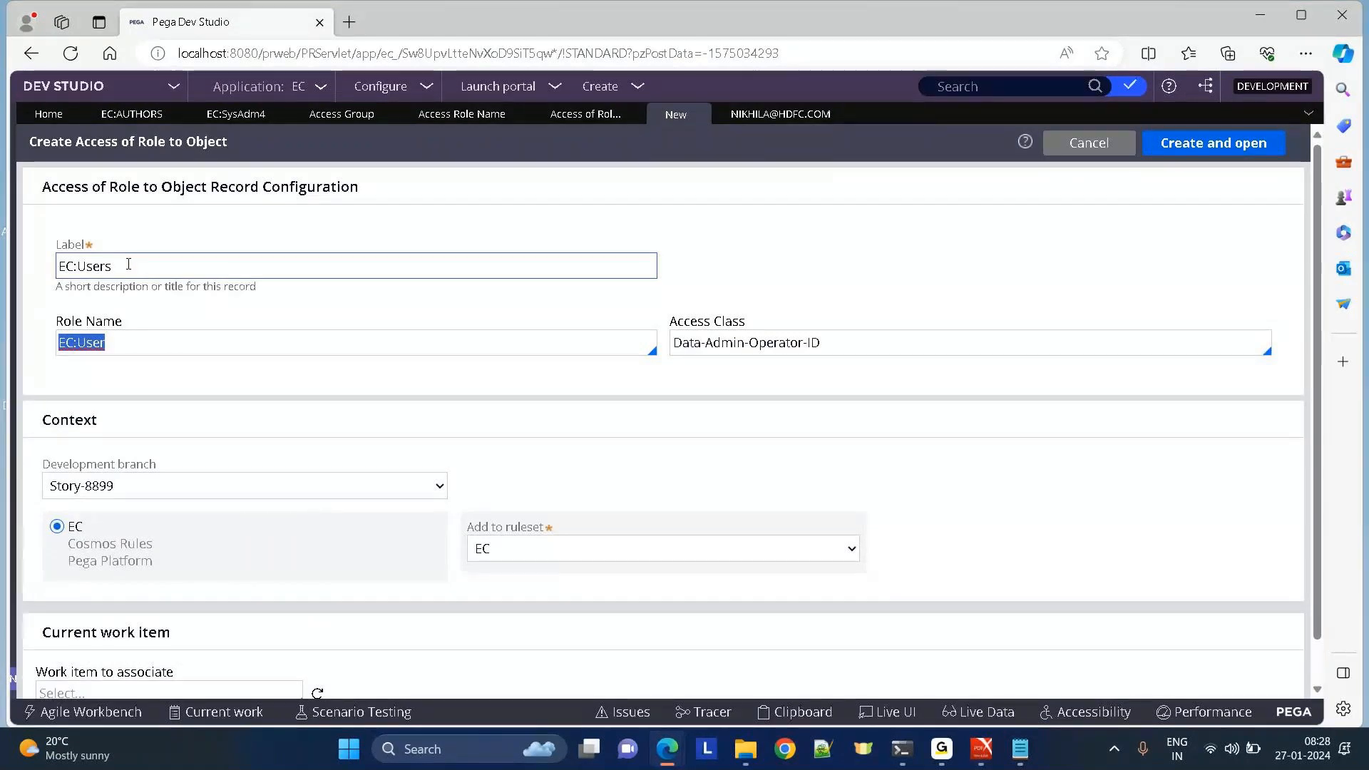
{"action": "left_click", "coordinate": [117, 256]}
{"action": "key", "text": "BackSpace"}
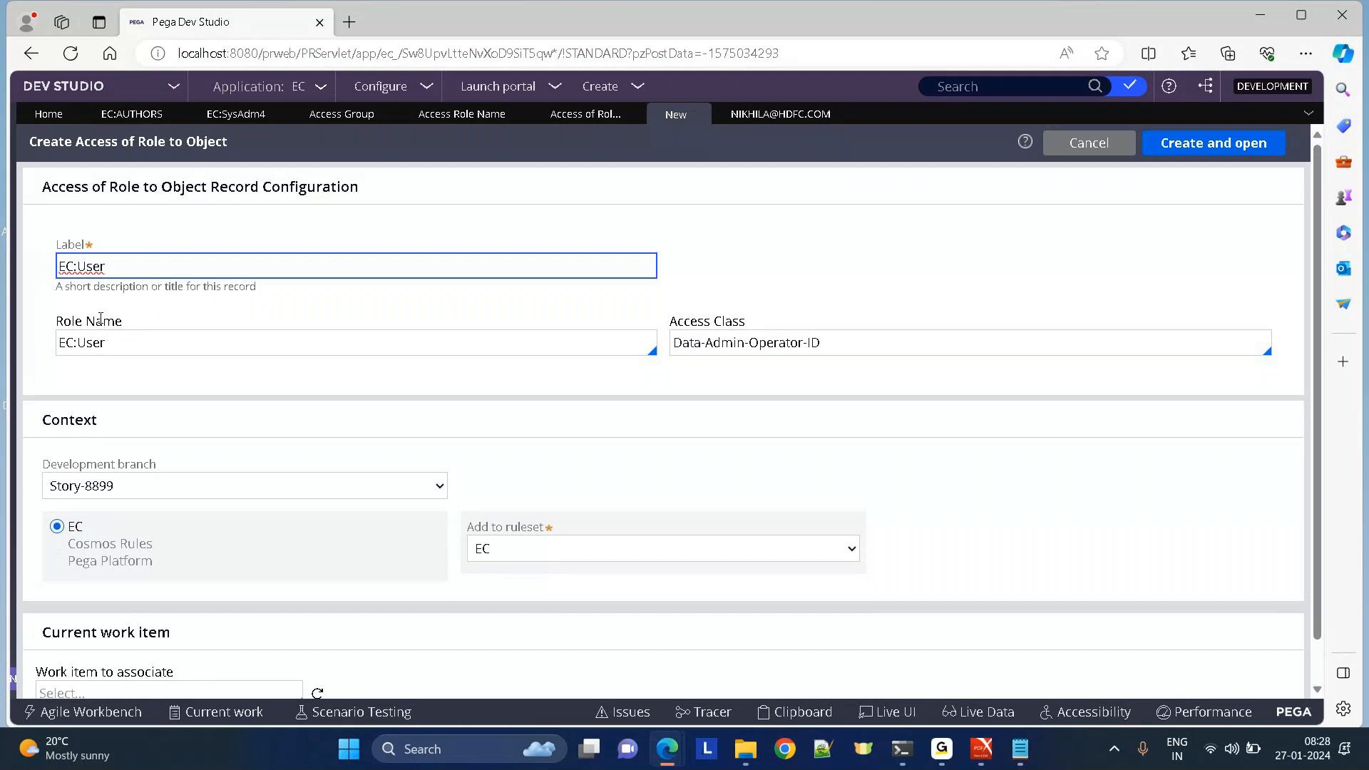
{"action": "left_click", "coordinate": [872, 342]}
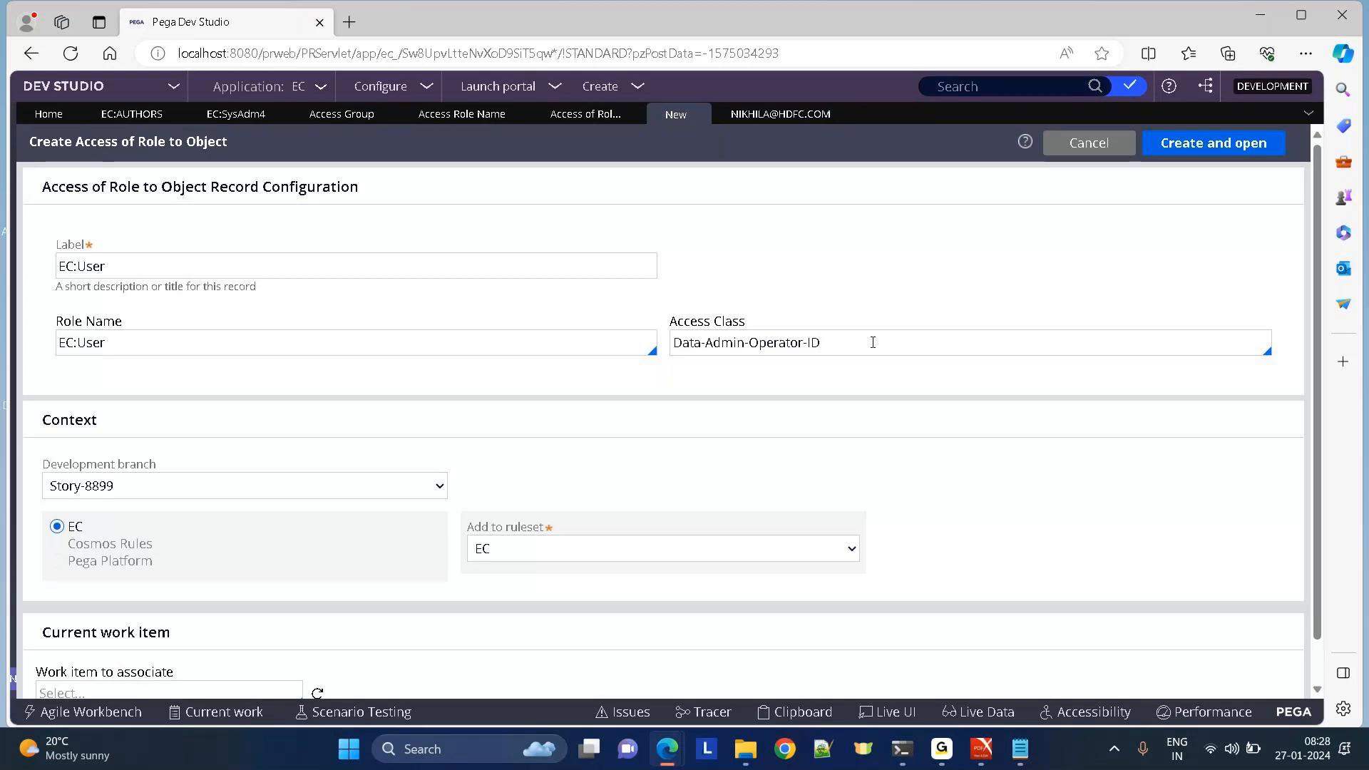
{"action": "left_click", "coordinate": [223, 485]}
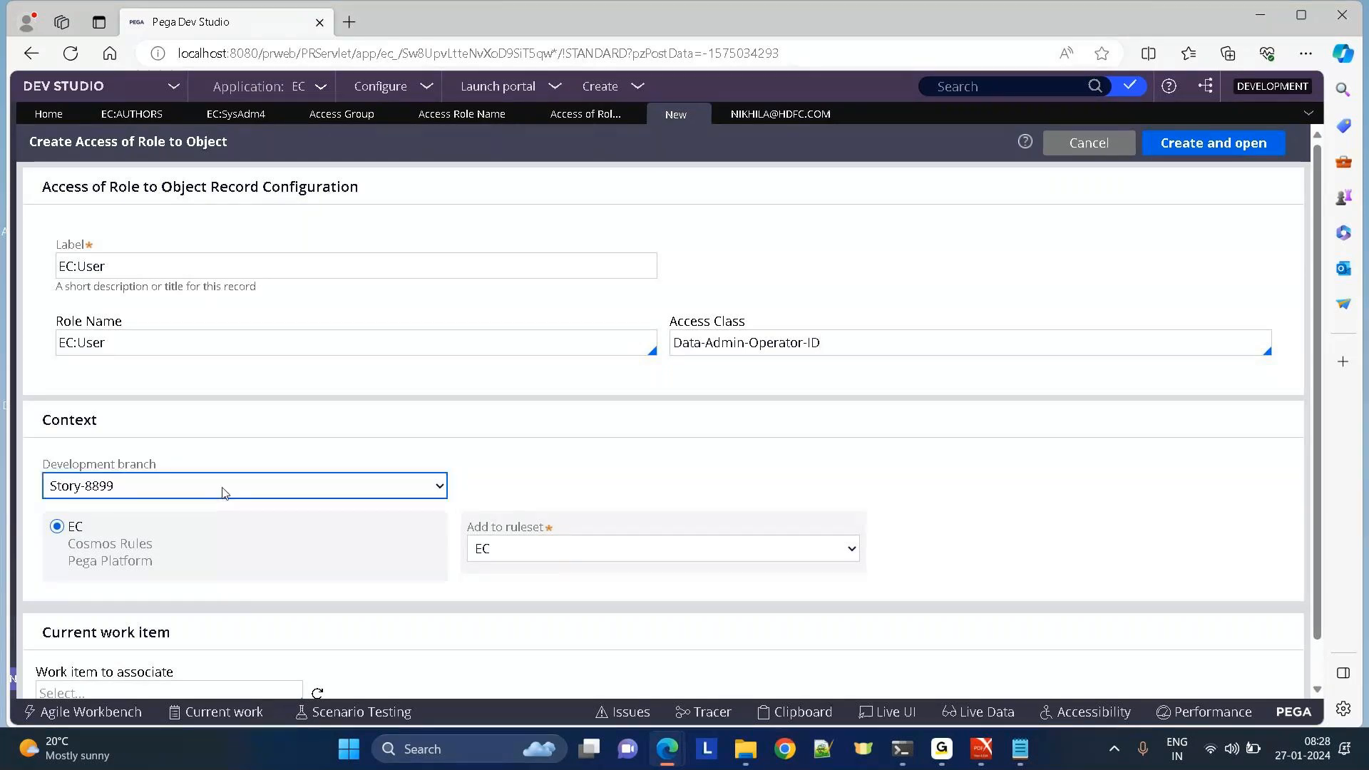
{"action": "left_click", "coordinate": [85, 529]}
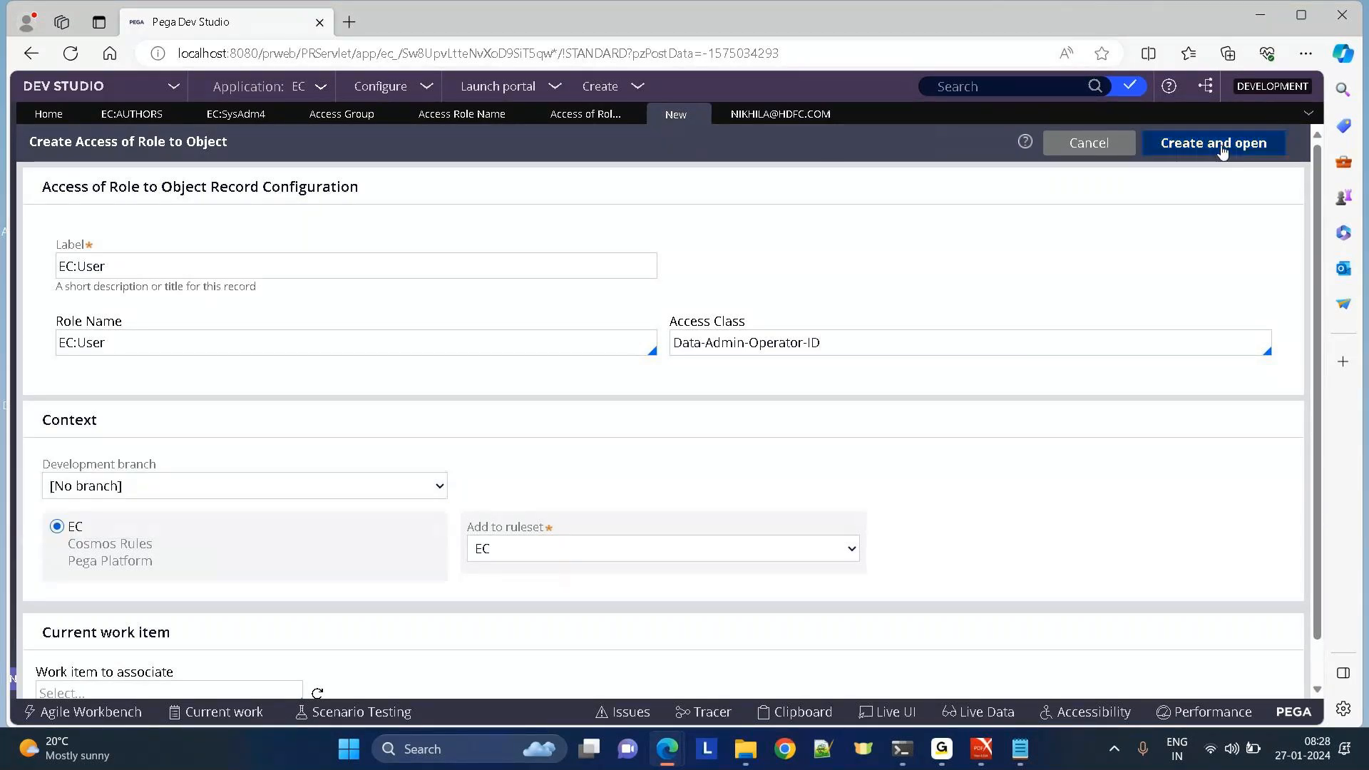
{"action": "left_click", "coordinate": [1222, 146]}
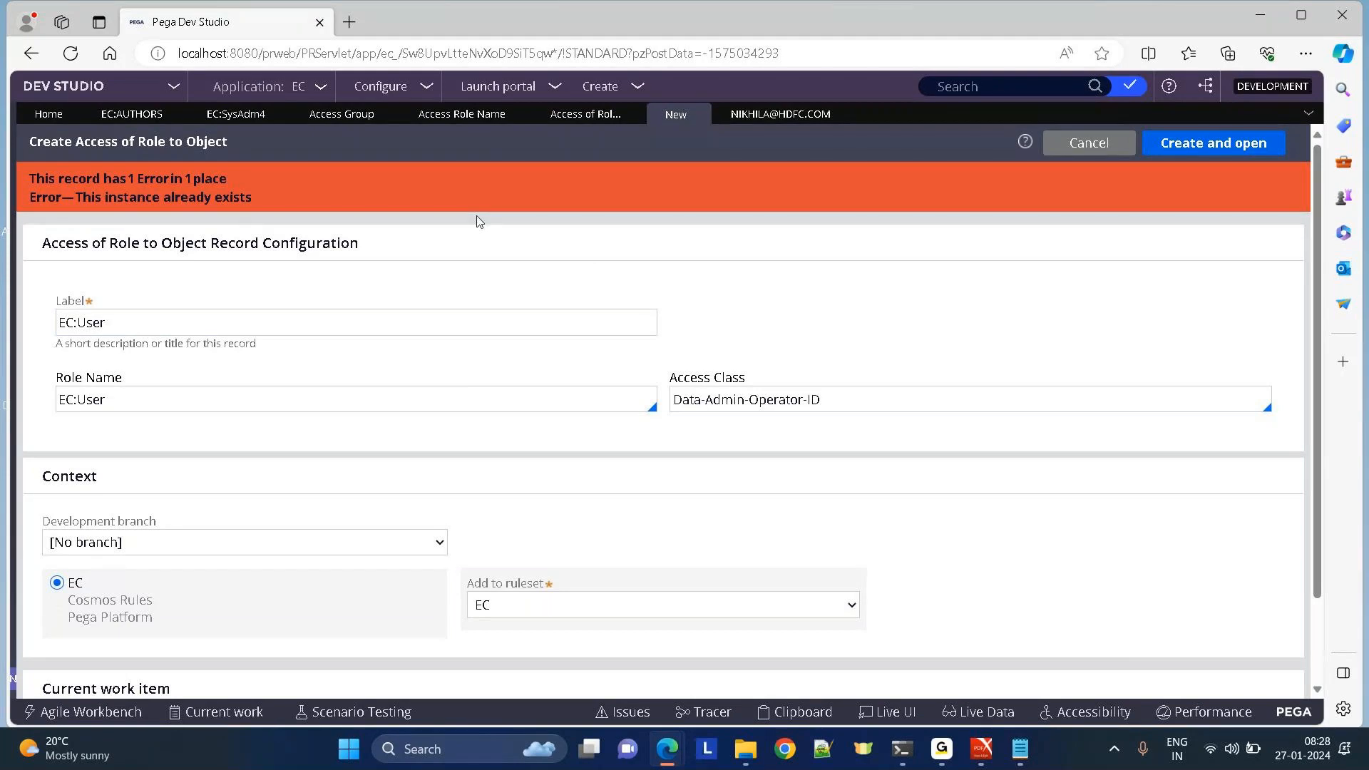
Search Dev Studio for EC:User across All Content, then close the results.
{"action": "left_click", "coordinate": [119, 407]}
{"action": "double_click", "coordinate": [86, 400]}
{"action": "key", "text": "ctrl+c"}
{"action": "left_click", "coordinate": [963, 86]}
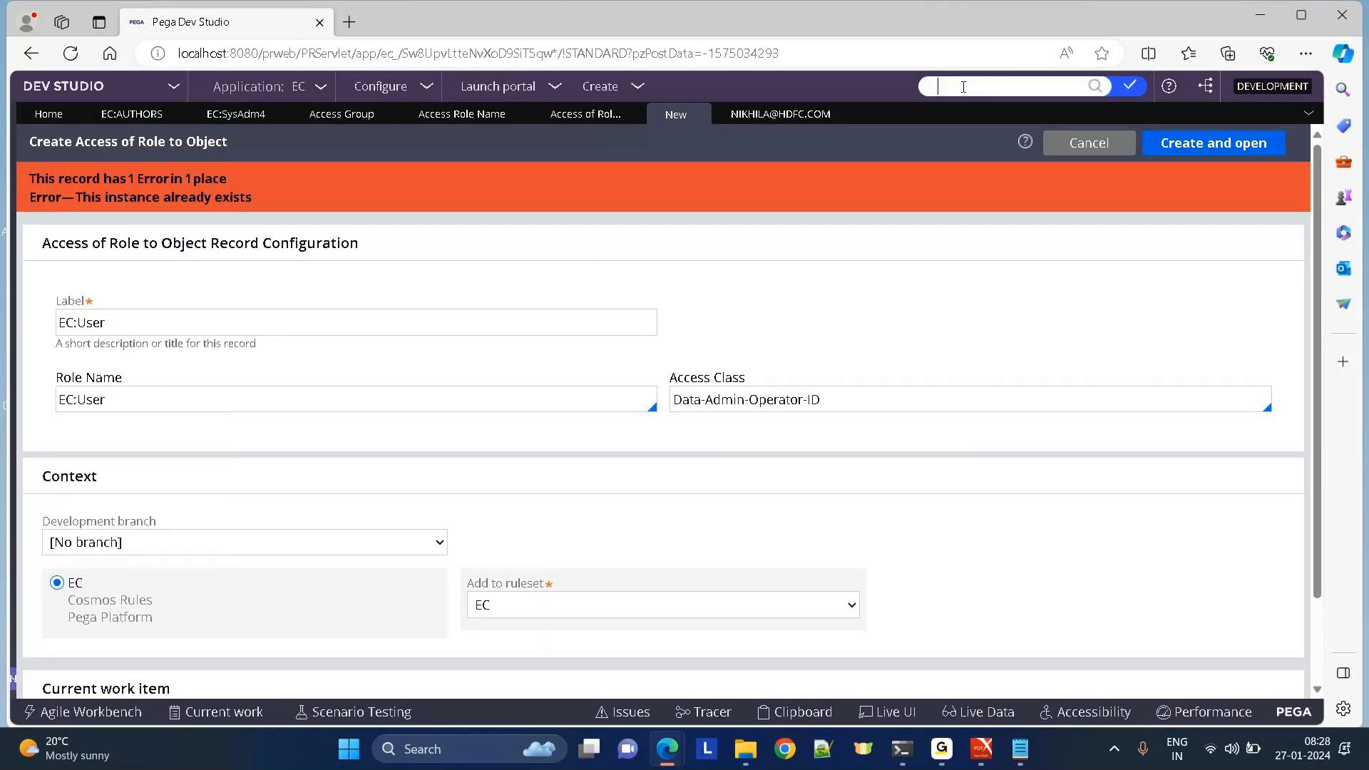
{"action": "key", "text": "ctrl+v"}
{"action": "key", "text": "Return"}
{"action": "left_click", "coordinate": [784, 117]}
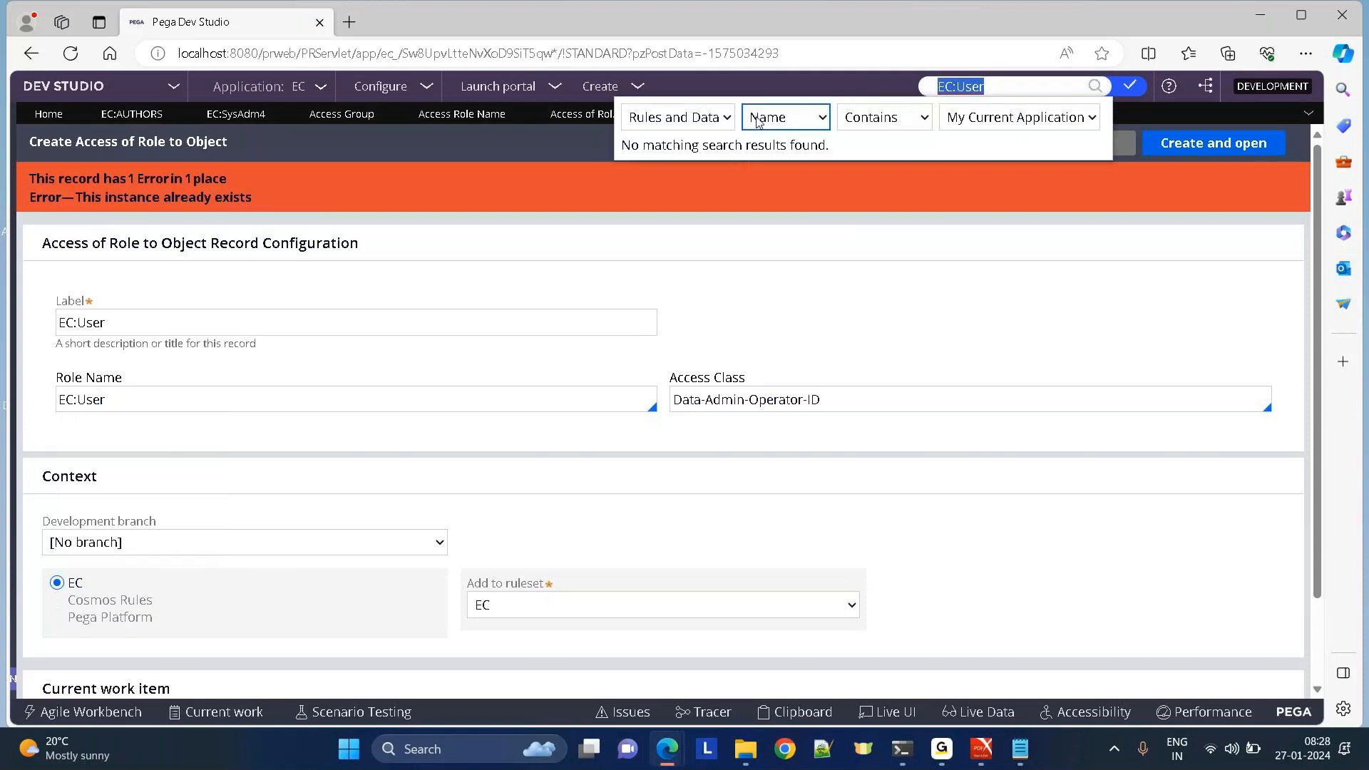
{"action": "left_click", "coordinate": [777, 162]}
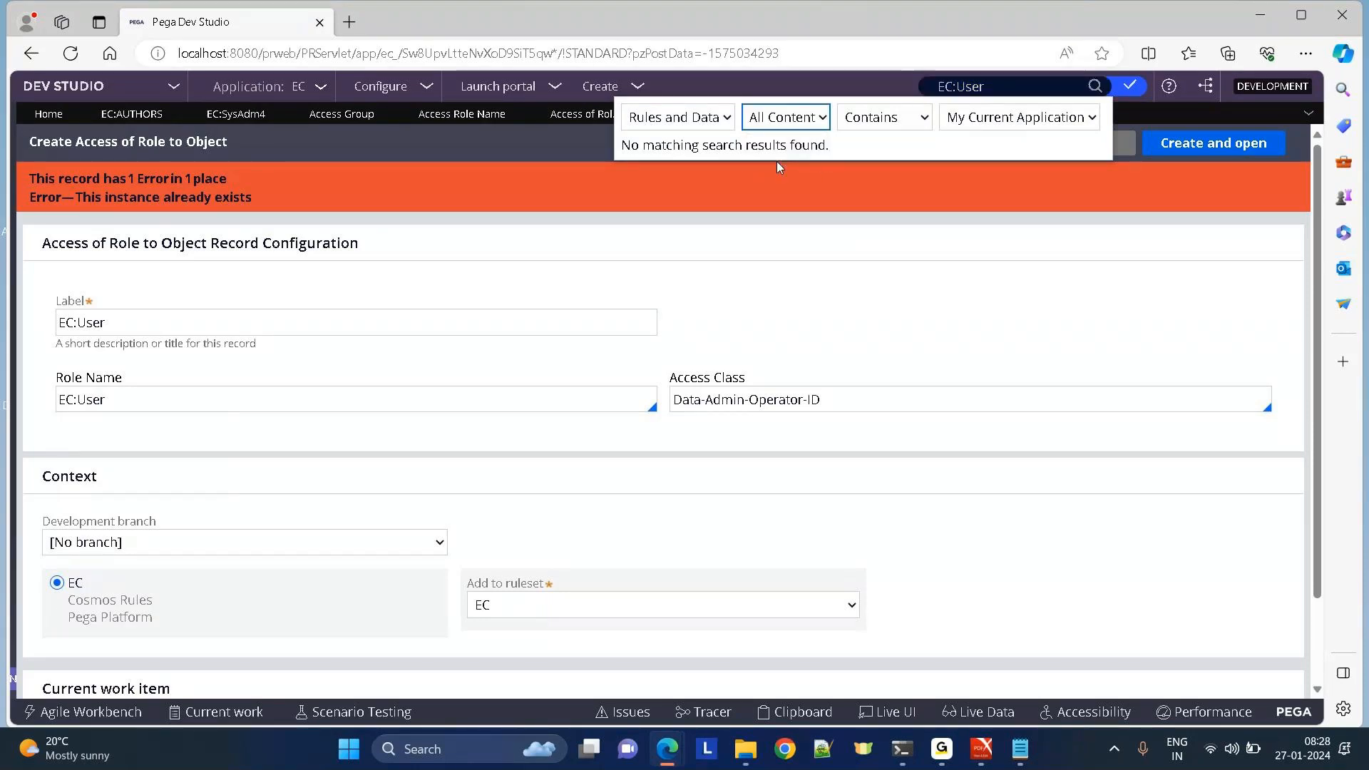
{"action": "left_click", "coordinate": [798, 80]}
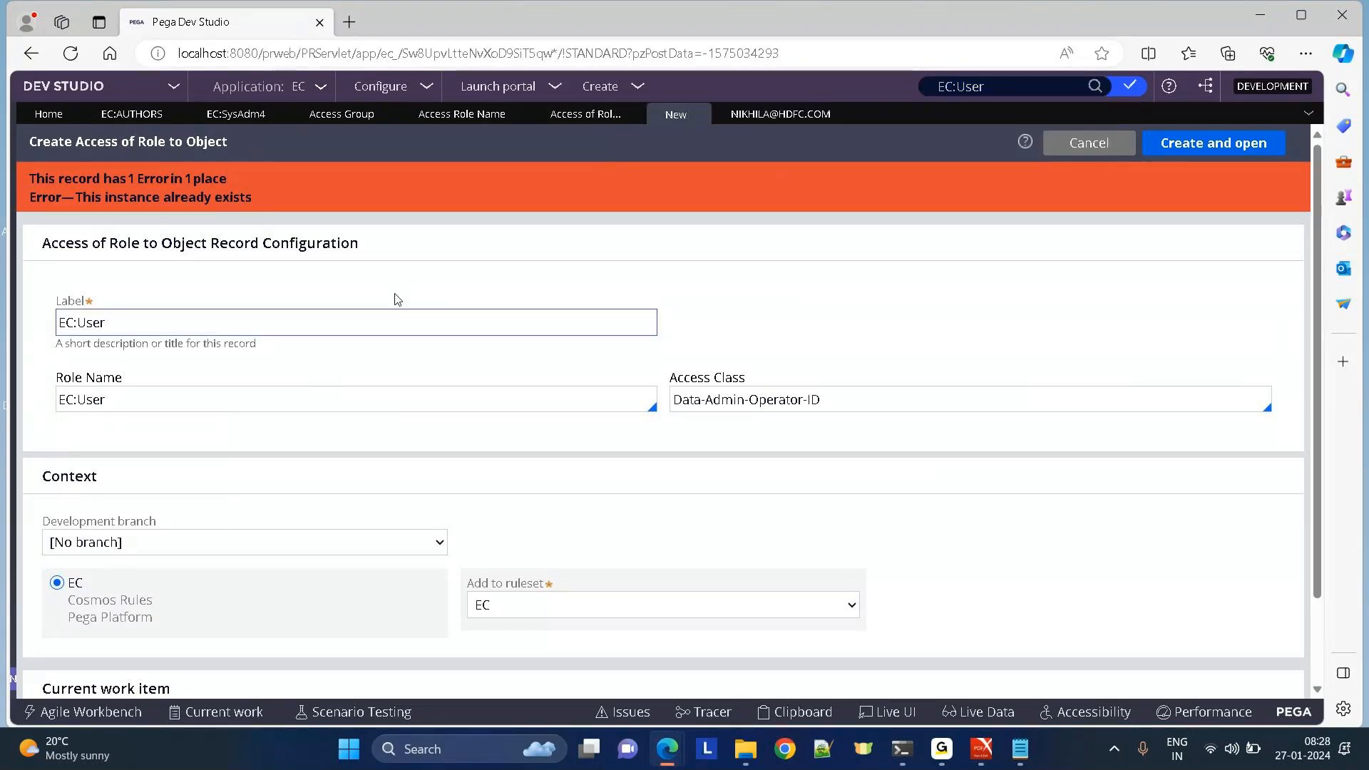
Change the label to EC:User2 and view the Access of Role to Object instances.
{"action": "left_click", "coordinate": [137, 326]}
{"action": "type", "text": "2"}
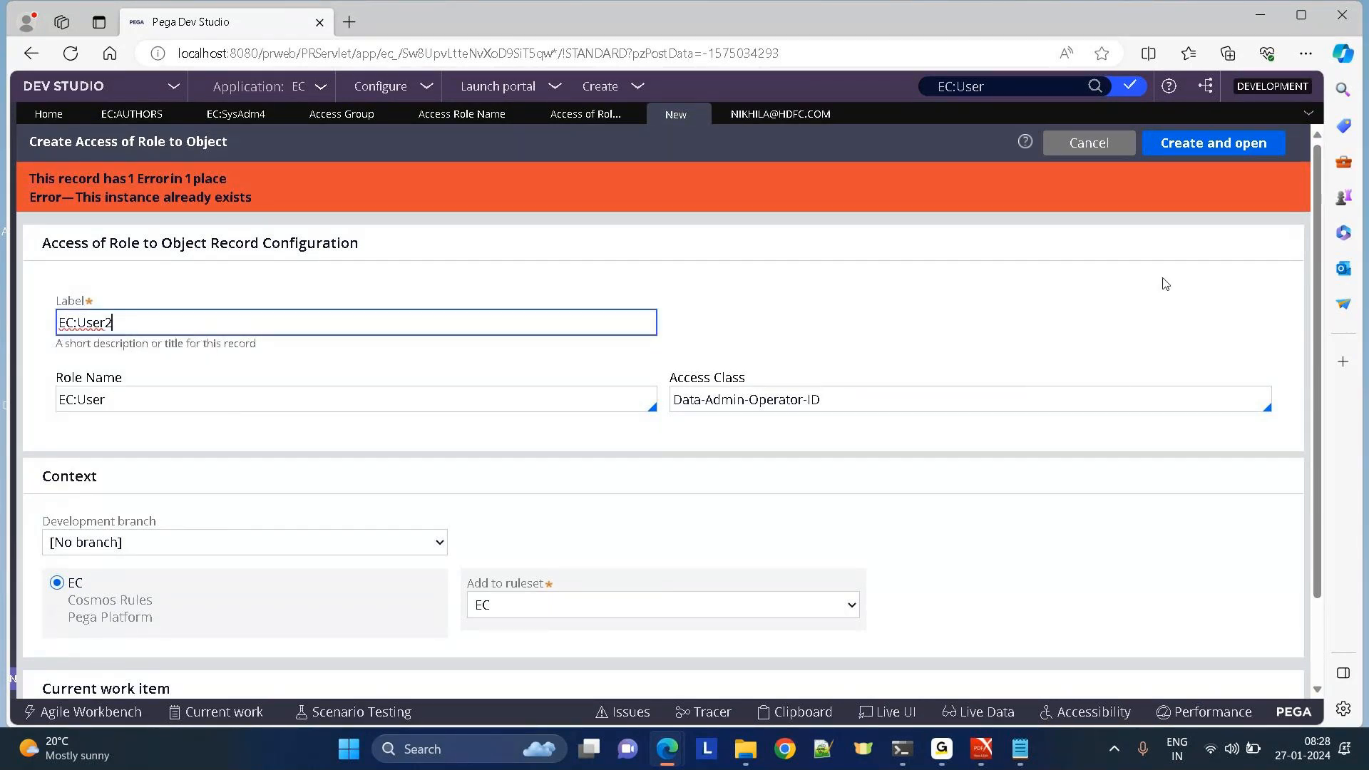
{"action": "left_click", "coordinate": [570, 120]}
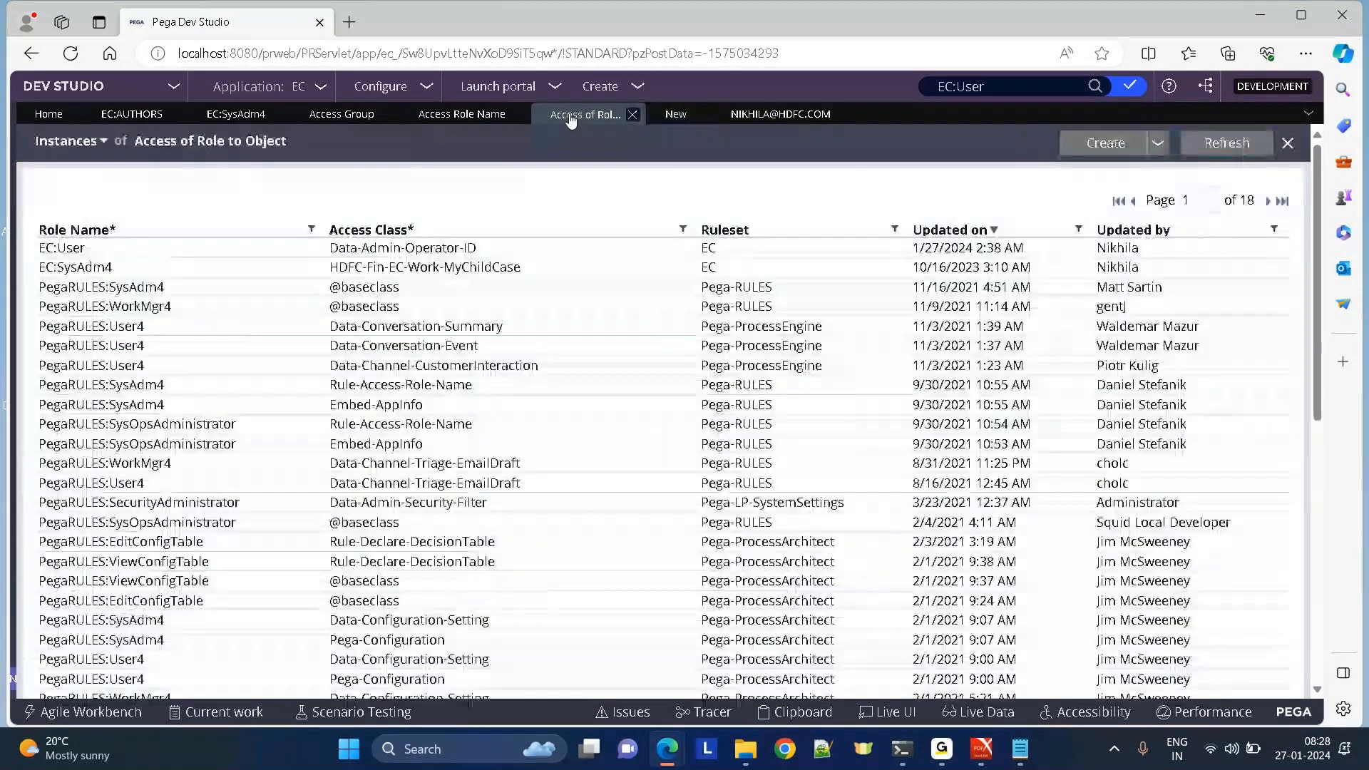
Open the existing EC:User record for Data-Admin-Operator-ID, comparing it with the unsaved new form.
{"action": "left_click", "coordinate": [259, 247]}
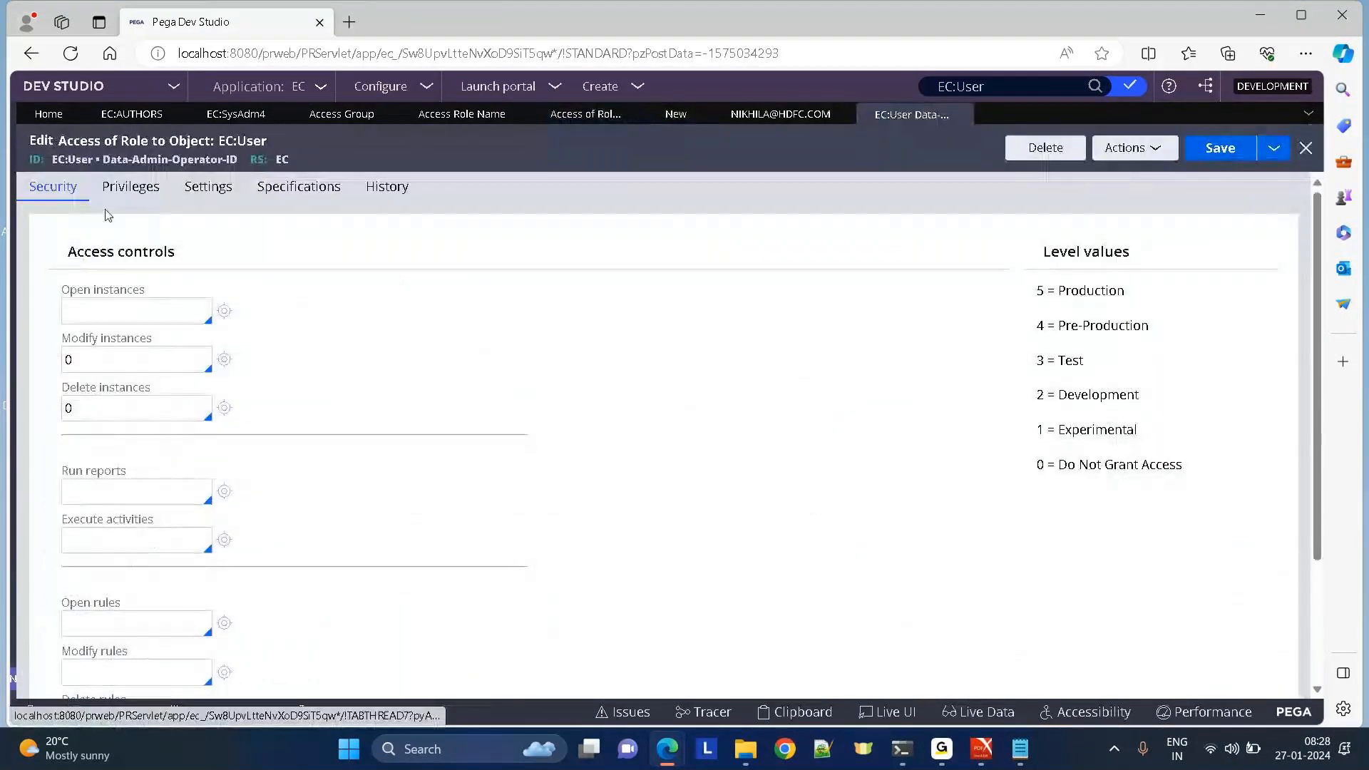
{"action": "left_click", "coordinate": [656, 116]}
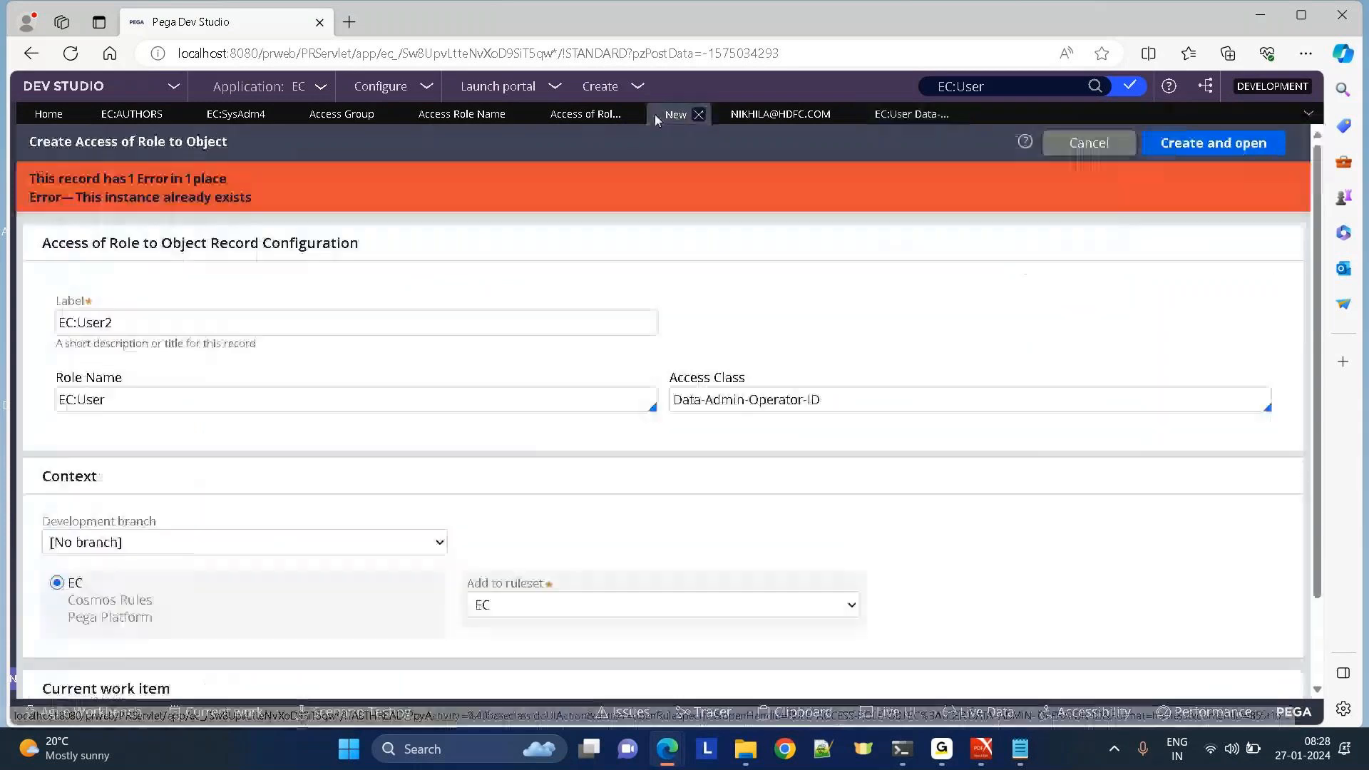
{"action": "left_click", "coordinate": [896, 116]}
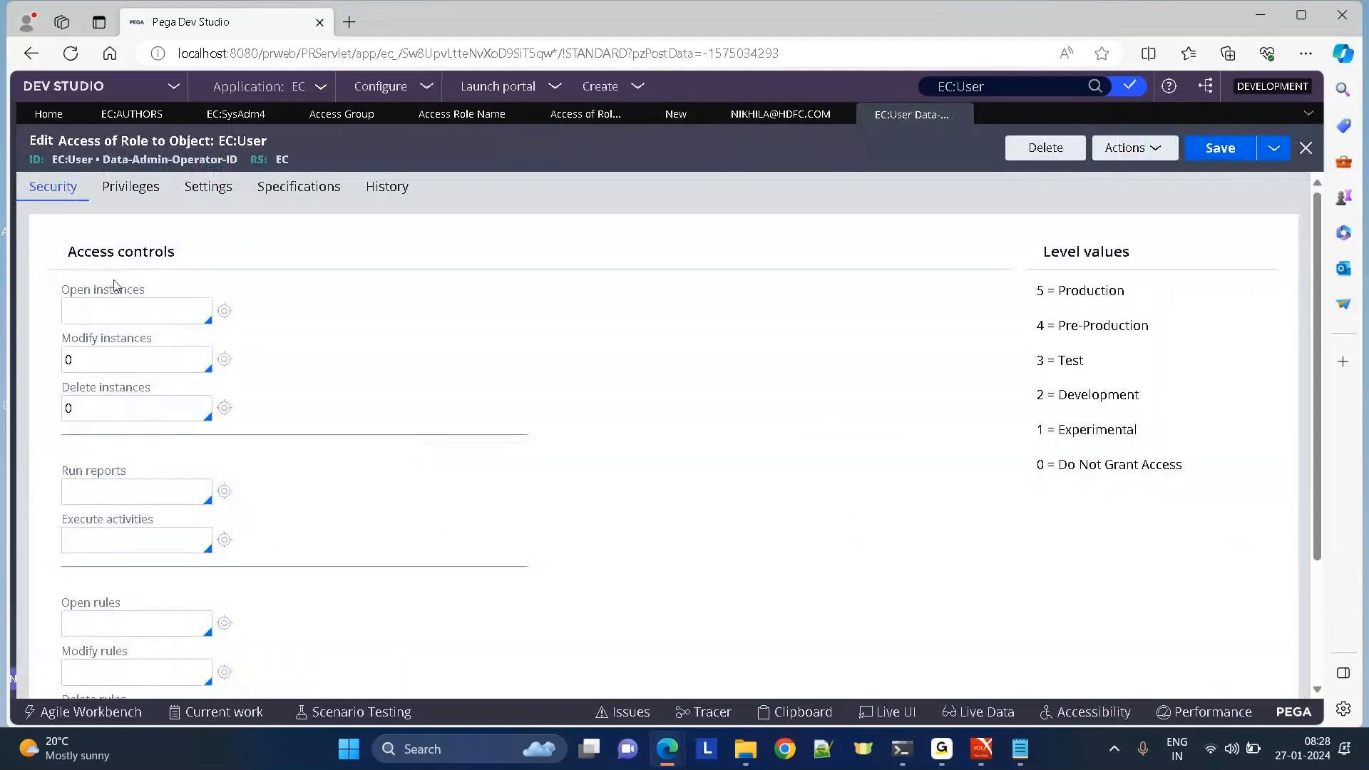
Point out the Open instances, Modify instances, Run reports, Execute activities, Open rules and Modify rules settings.
{"action": "left_click_drag", "start_coordinate": [62, 290], "coordinate": [146, 290]}
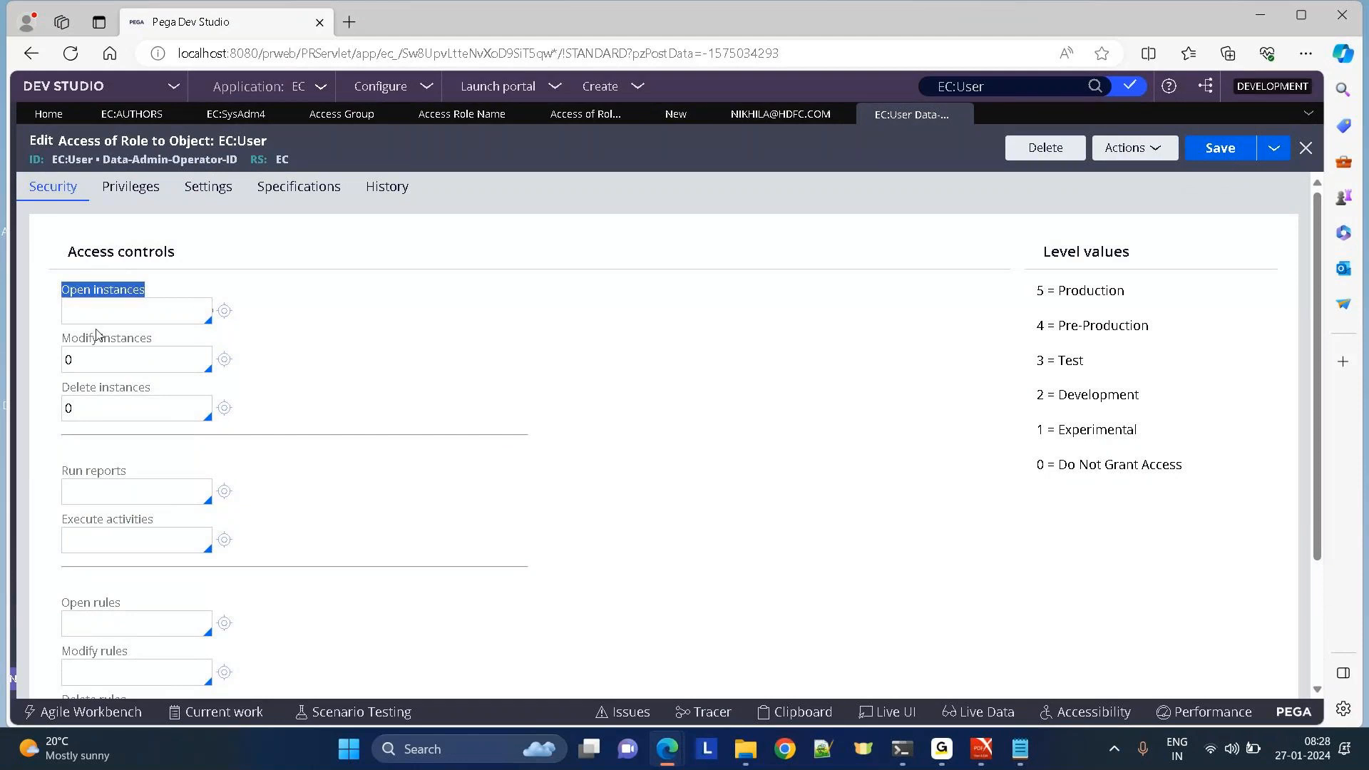
{"action": "left_click_drag", "start_coordinate": [62, 338], "coordinate": [357, 409]}
{"action": "left_click", "coordinate": [62, 389]}
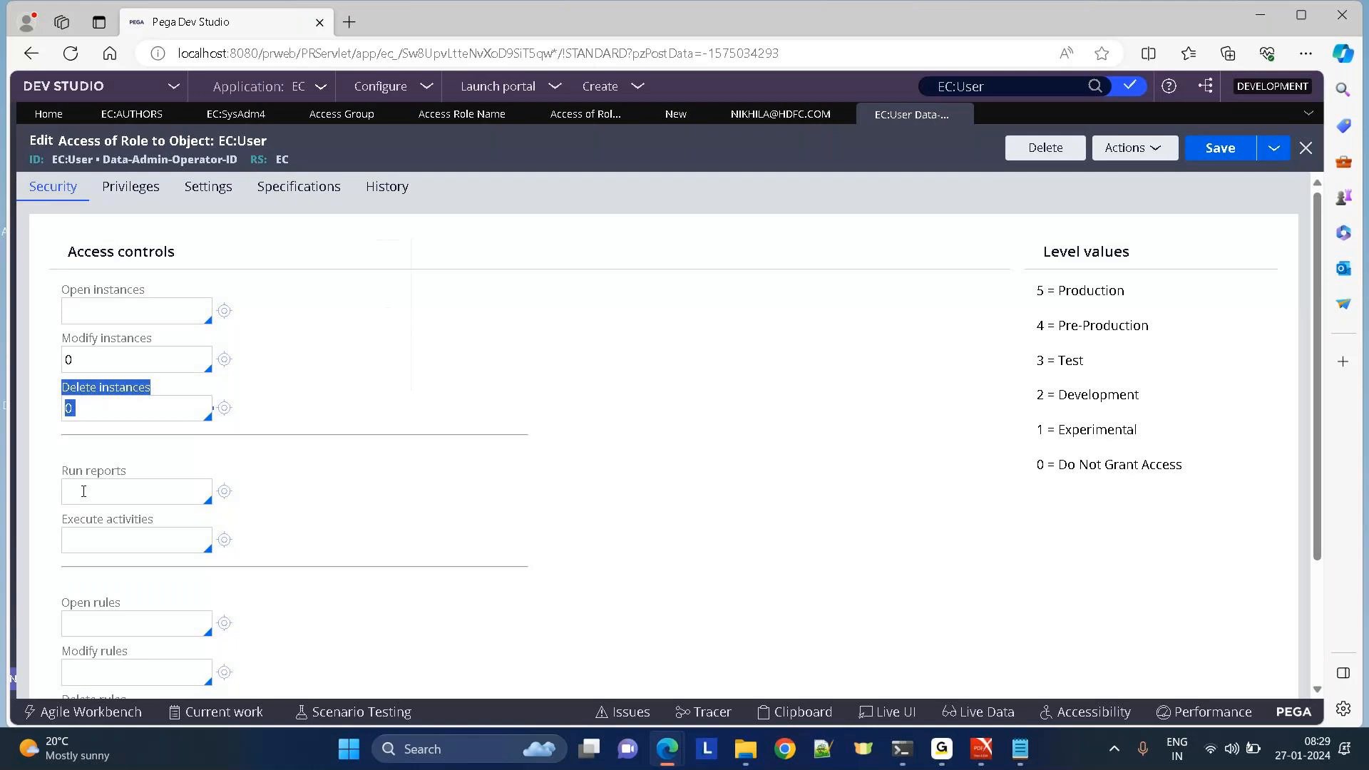
{"action": "left_click_drag", "start_coordinate": [61, 471], "coordinate": [238, 477]}
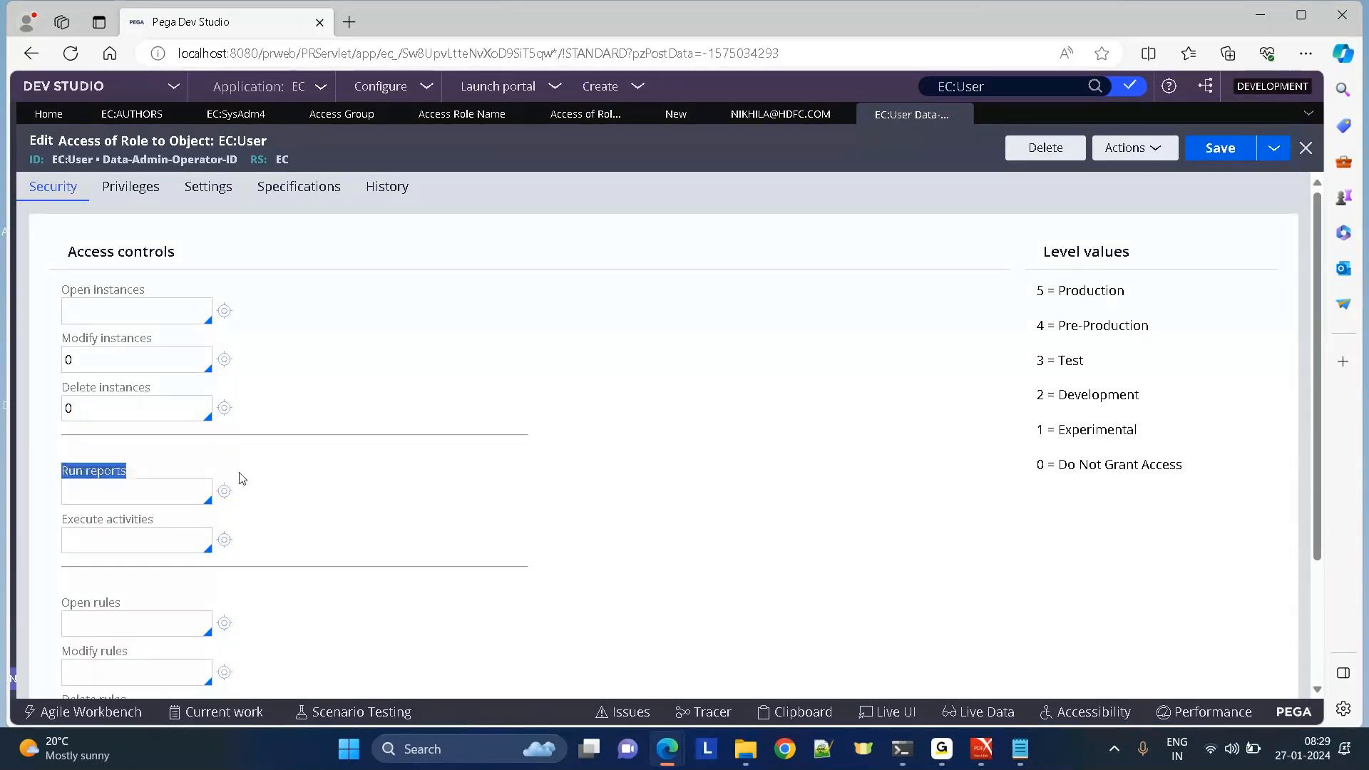
{"action": "left_click_drag", "start_coordinate": [52, 518], "coordinate": [327, 526]}
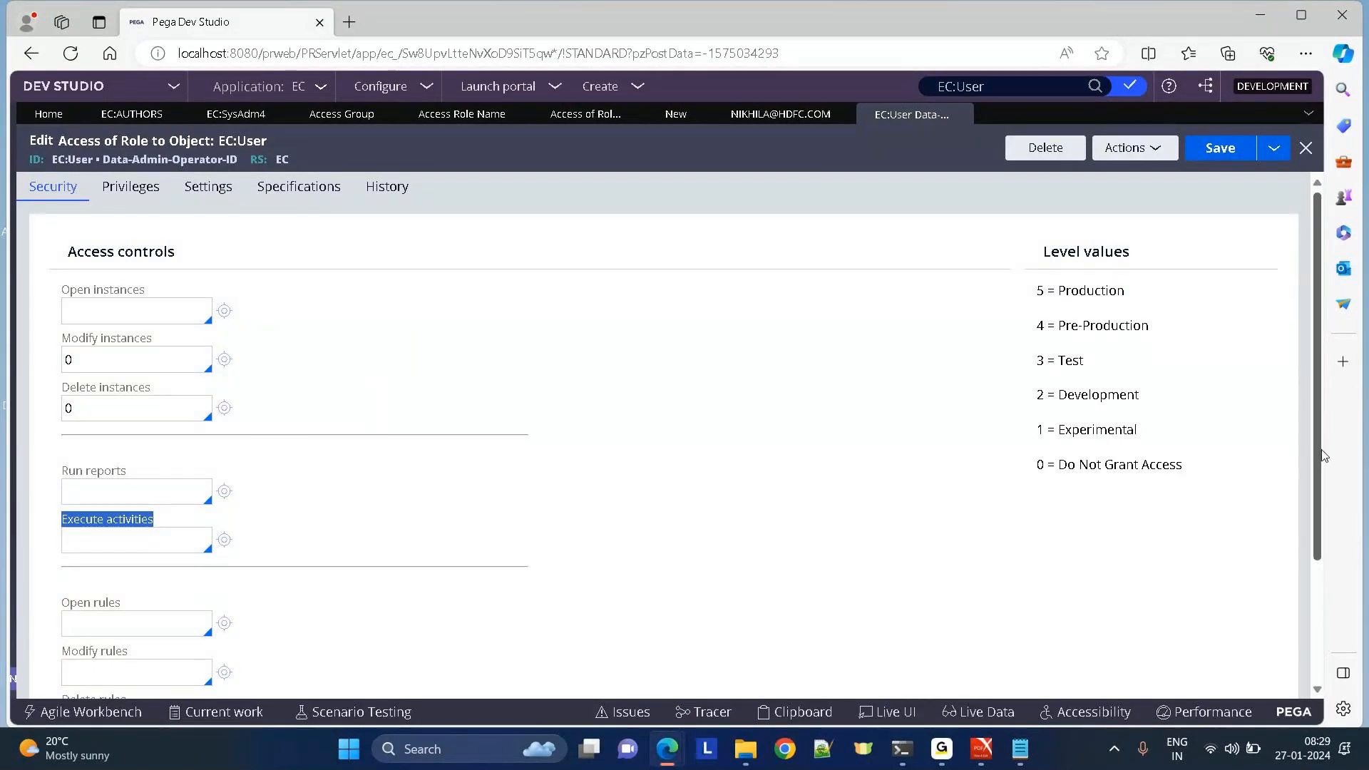
{"action": "scroll", "coordinate": [53, 440], "scroll_direction": "down", "scroll_amount": 2}
{"action": "left_click_drag", "start_coordinate": [52, 441], "coordinate": [129, 482]}
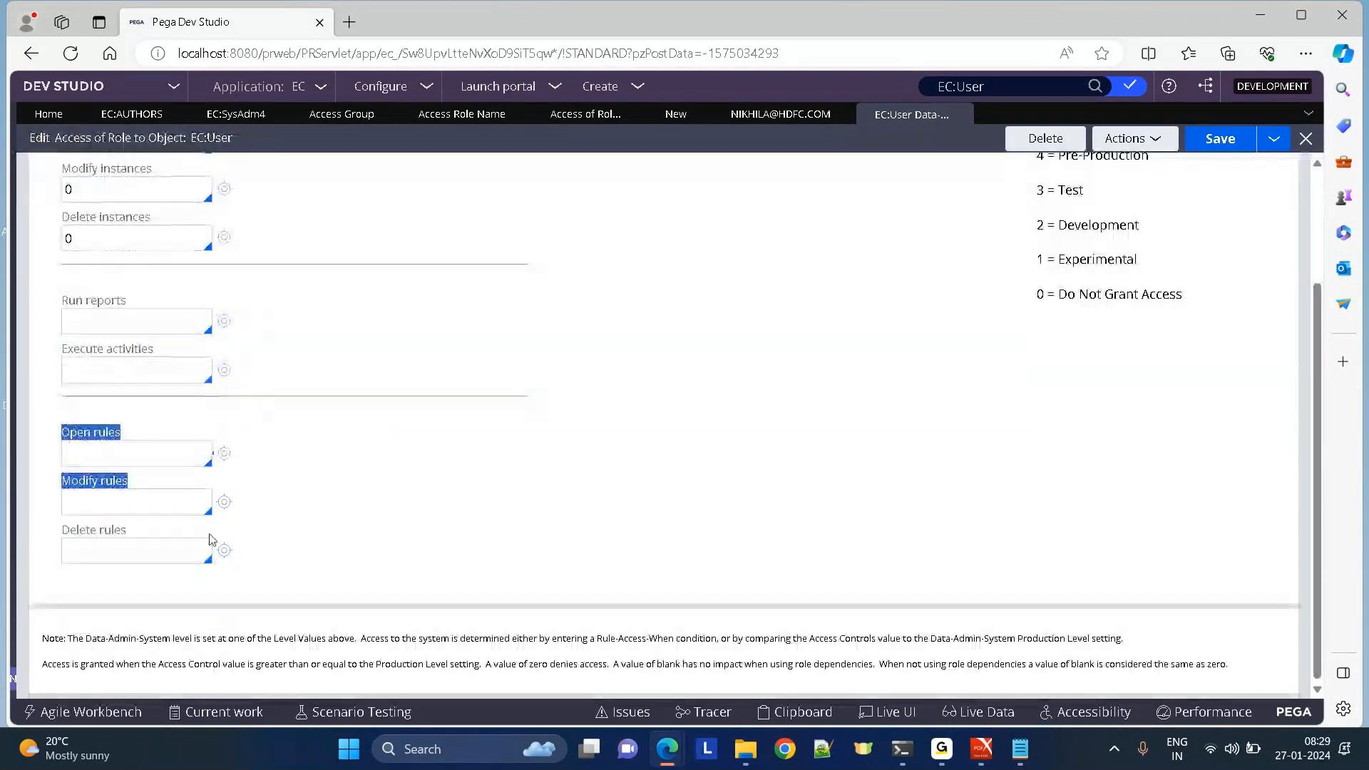
{"action": "left_click", "coordinate": [730, 462]}
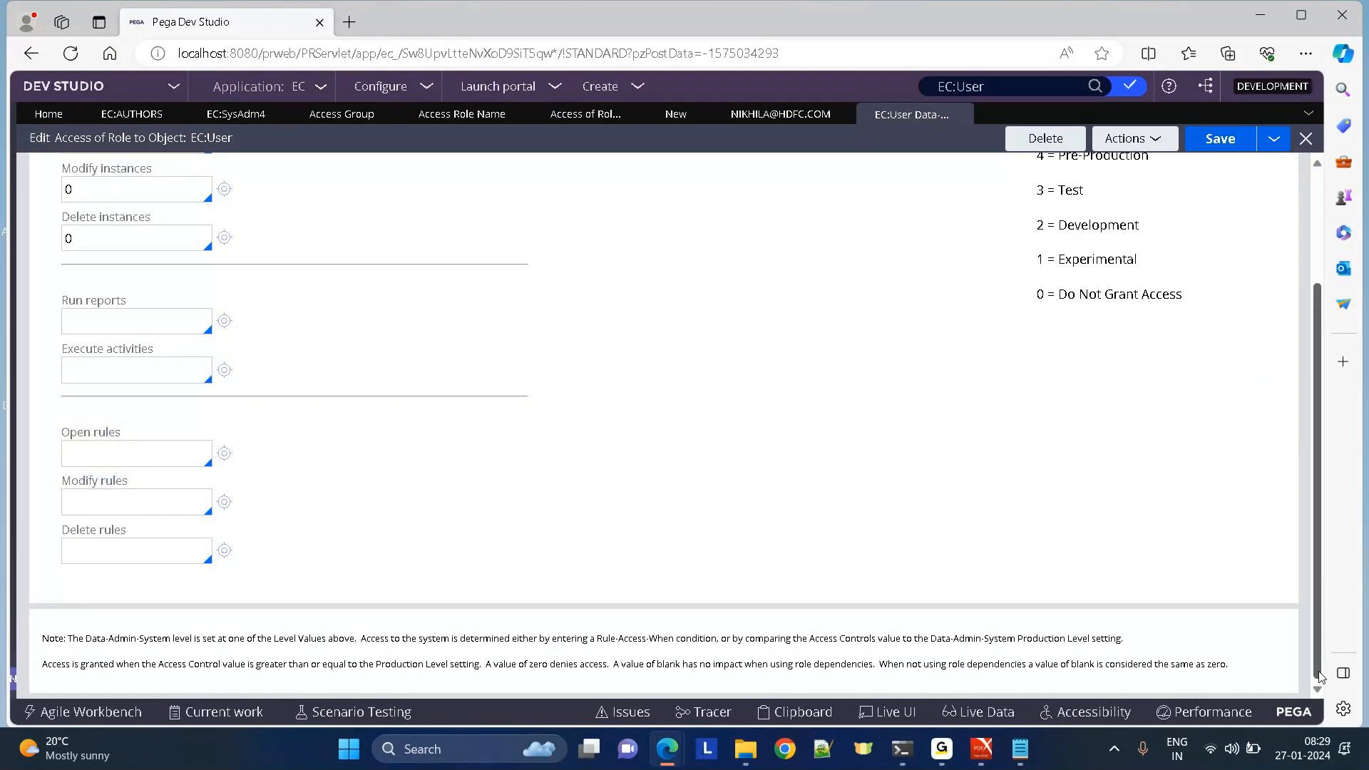
{"action": "scroll", "coordinate": [1322, 358], "scroll_direction": "up", "scroll_amount": 3}
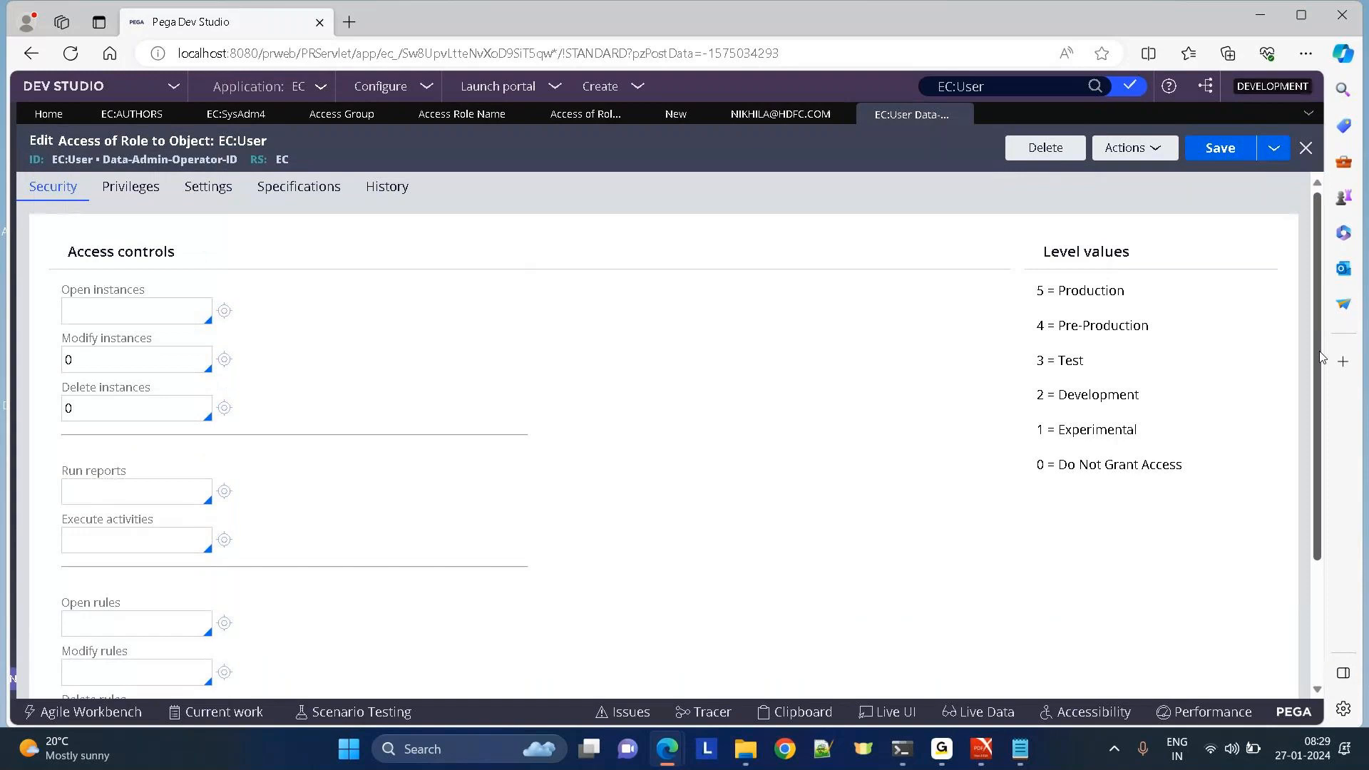
Save as a new record with label and role name EC:User, then show the Access Group list.
{"action": "left_click", "coordinate": [1139, 158]}
{"action": "left_click", "coordinate": [1089, 321]}
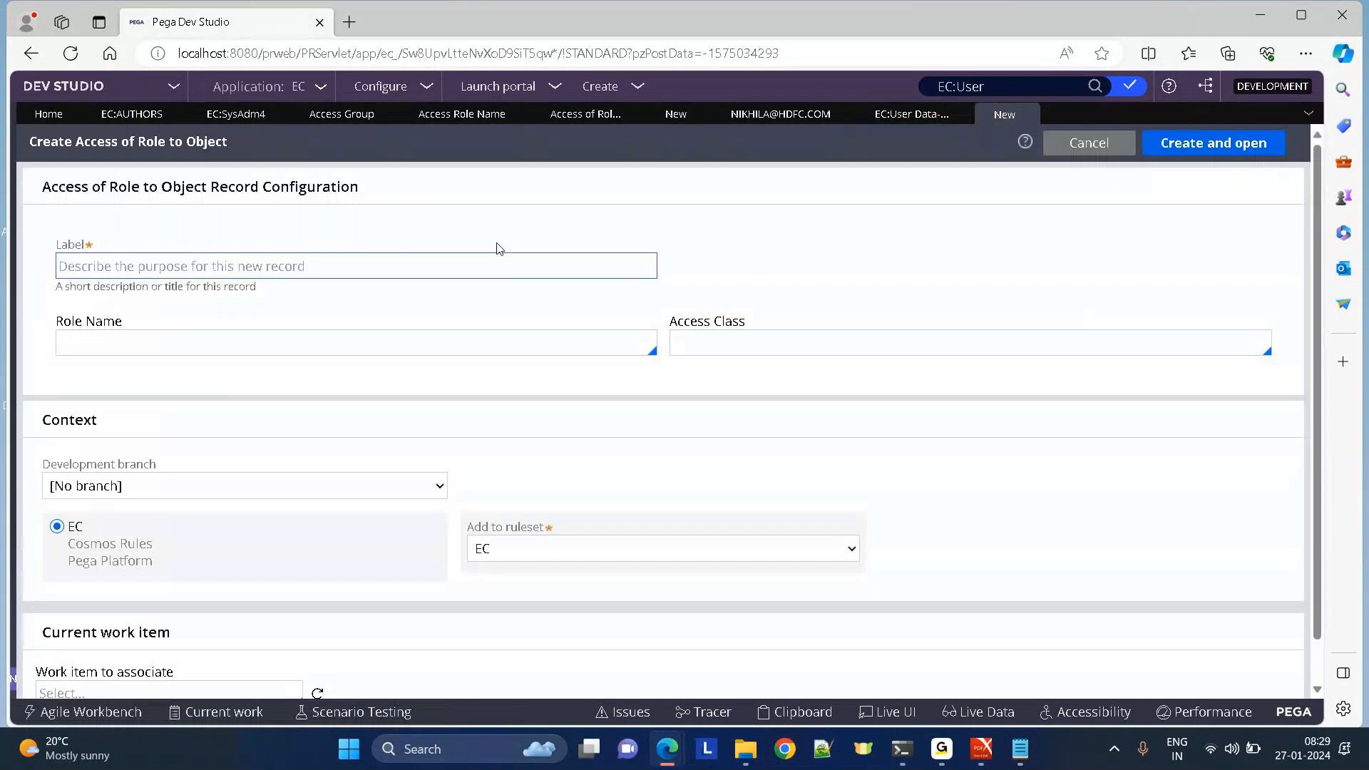
{"action": "left_click", "coordinate": [152, 267]}
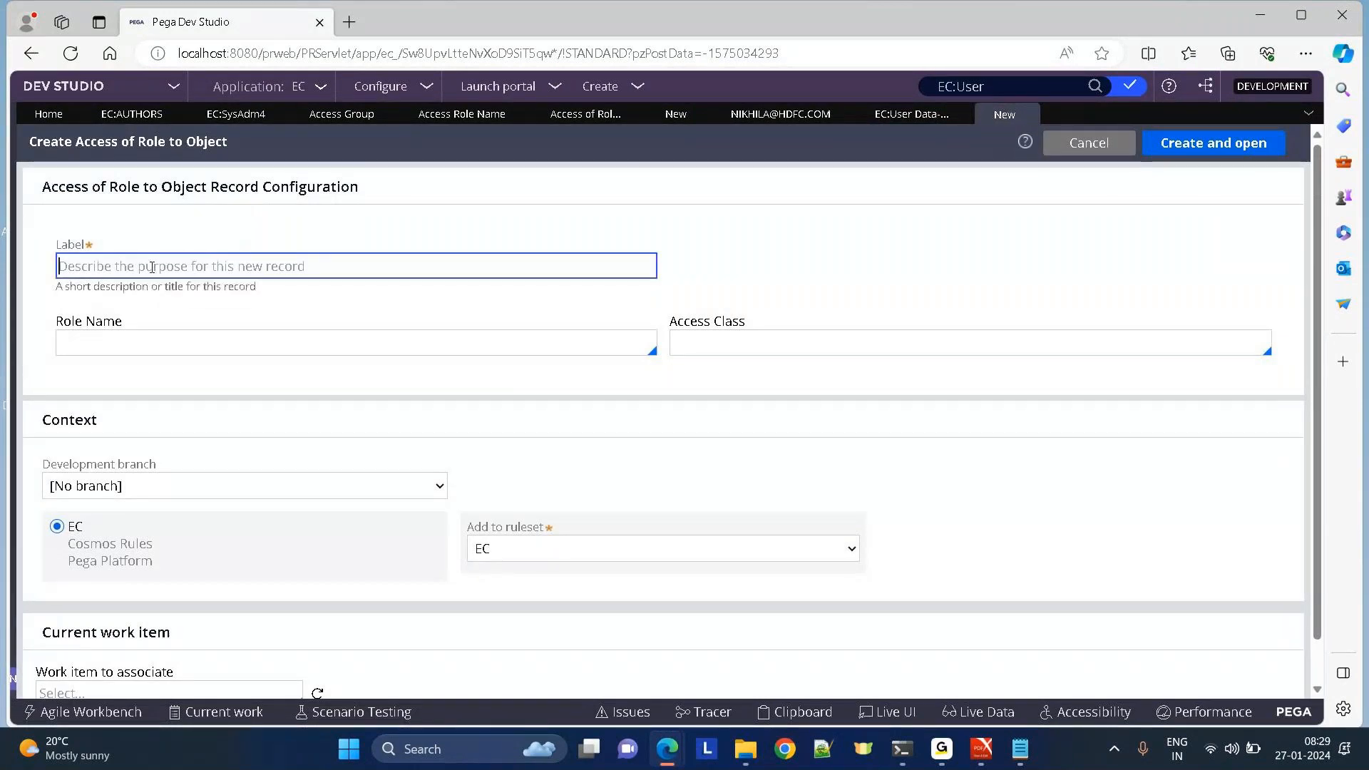
{"action": "type", "text": "EC:User"}
{"action": "left_click", "coordinate": [100, 342]}
{"action": "type", "text": "EC:User"}
{"action": "left_click", "coordinate": [711, 340]}
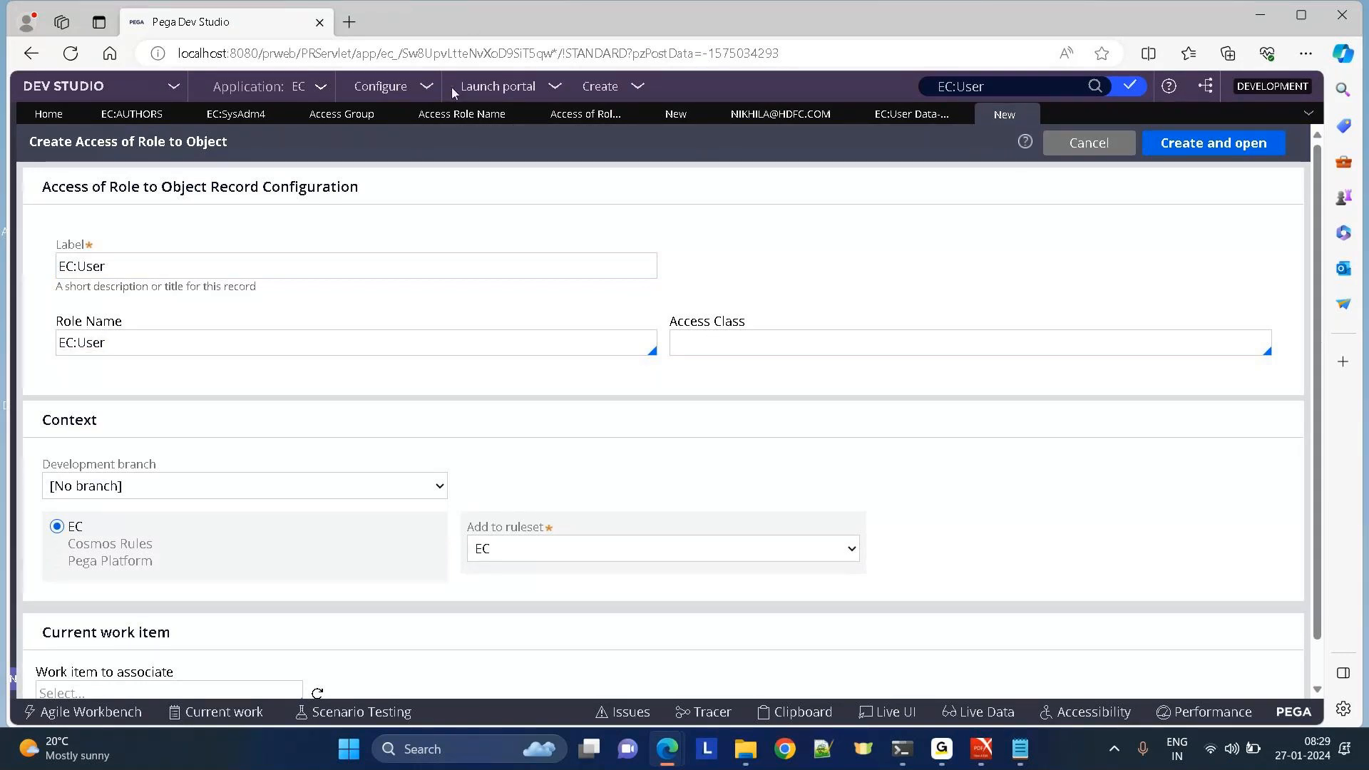
{"action": "left_click", "coordinate": [348, 116]}
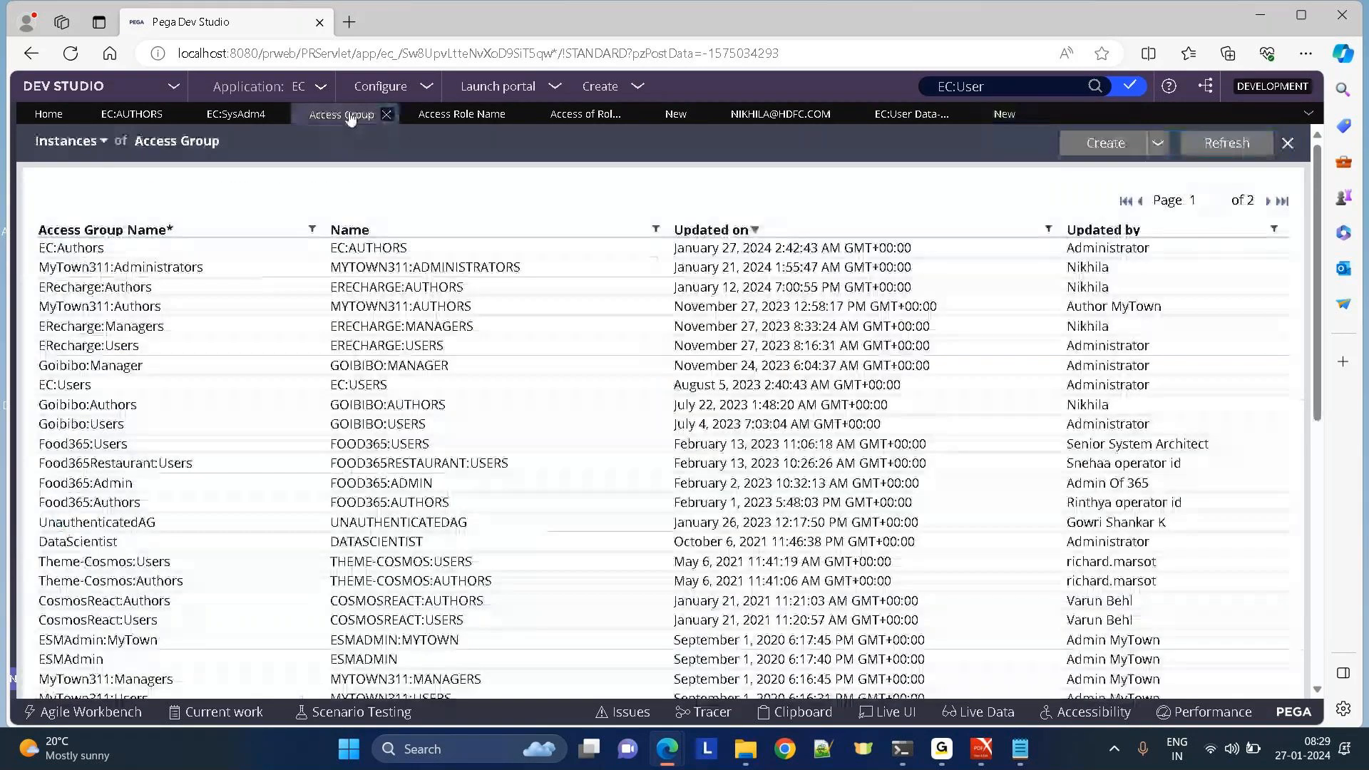
Copy the class DATA-ADMIN-OPERATOR-ACCESSGROUP from the EC:AUTHORS access group's key.
{"action": "left_click", "coordinate": [385, 248]}
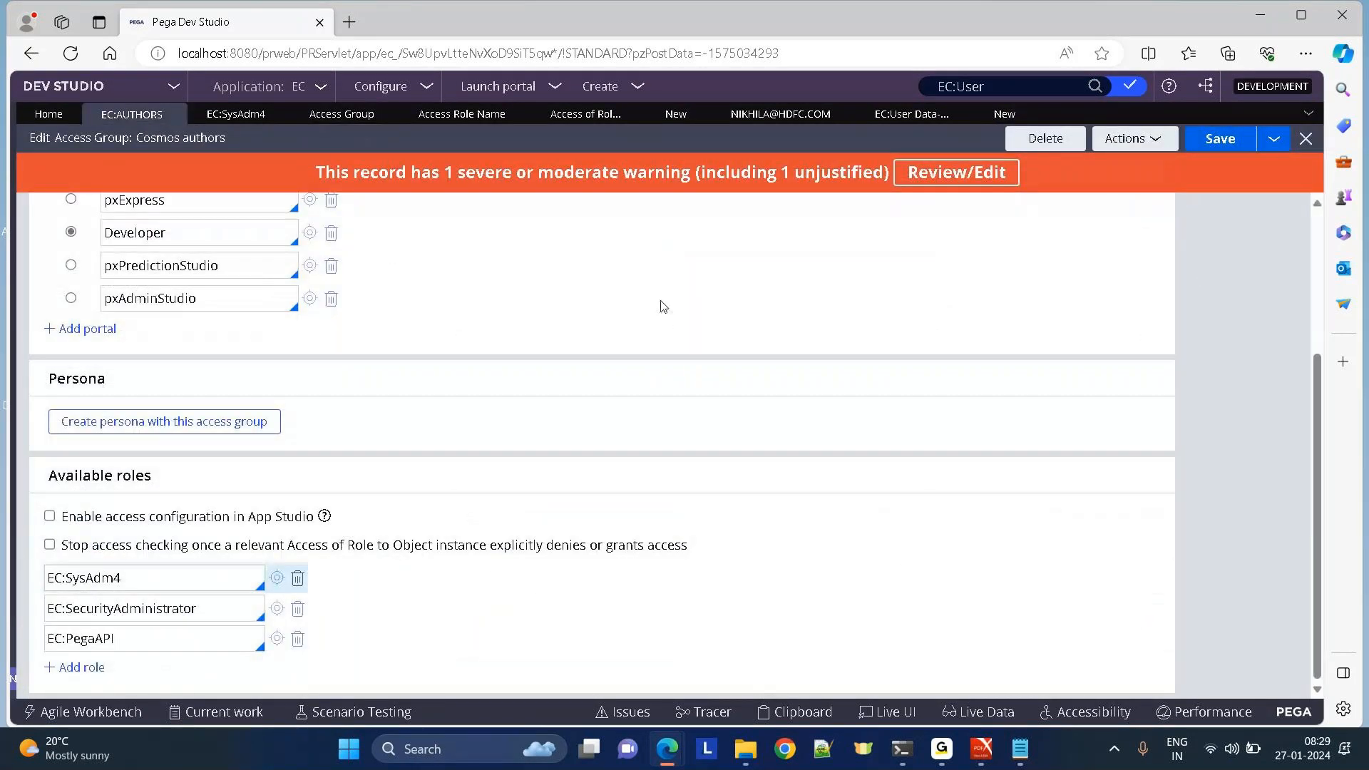
{"action": "key", "text": "ctrl+i"}
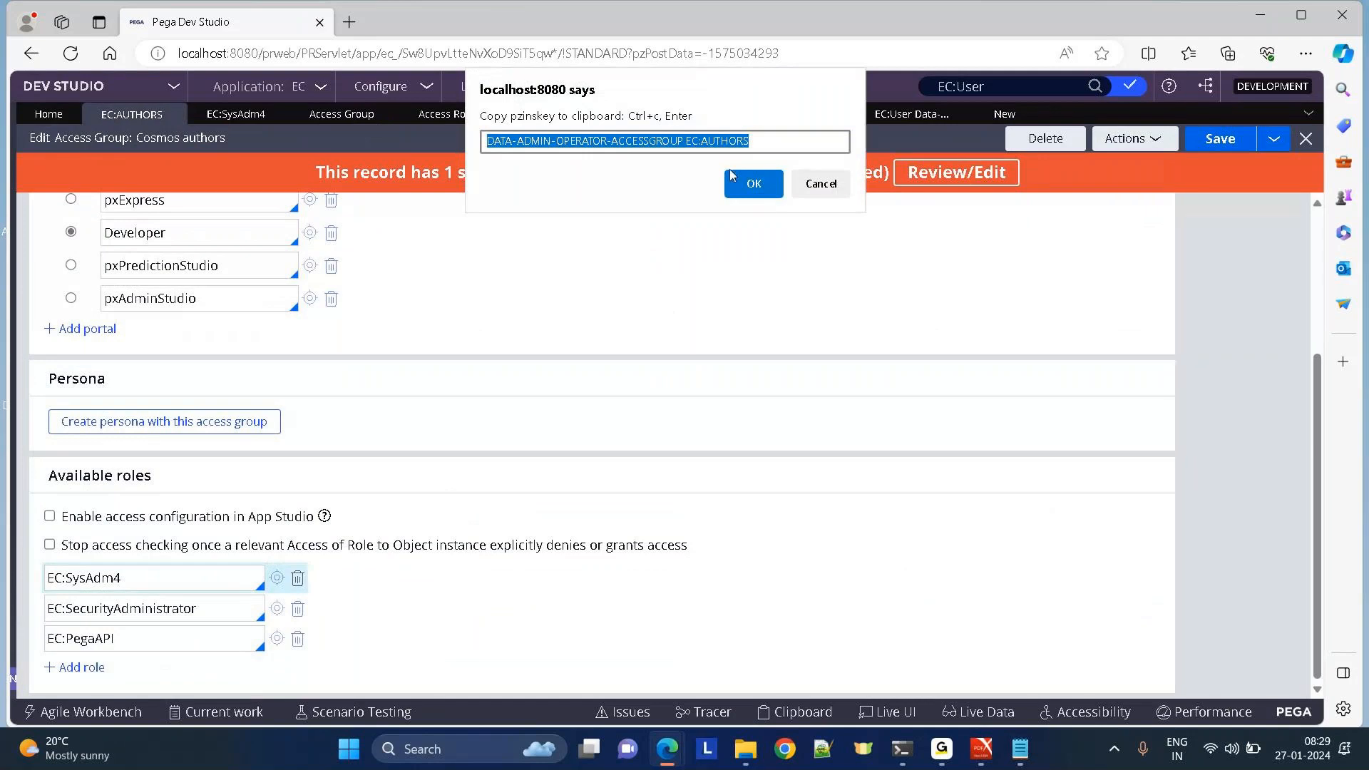
{"action": "left_click", "coordinate": [642, 146]}
{"action": "left_click_drag", "start_coordinate": [677, 141], "coordinate": [484, 140]}
{"action": "key", "text": "shift+Right"}
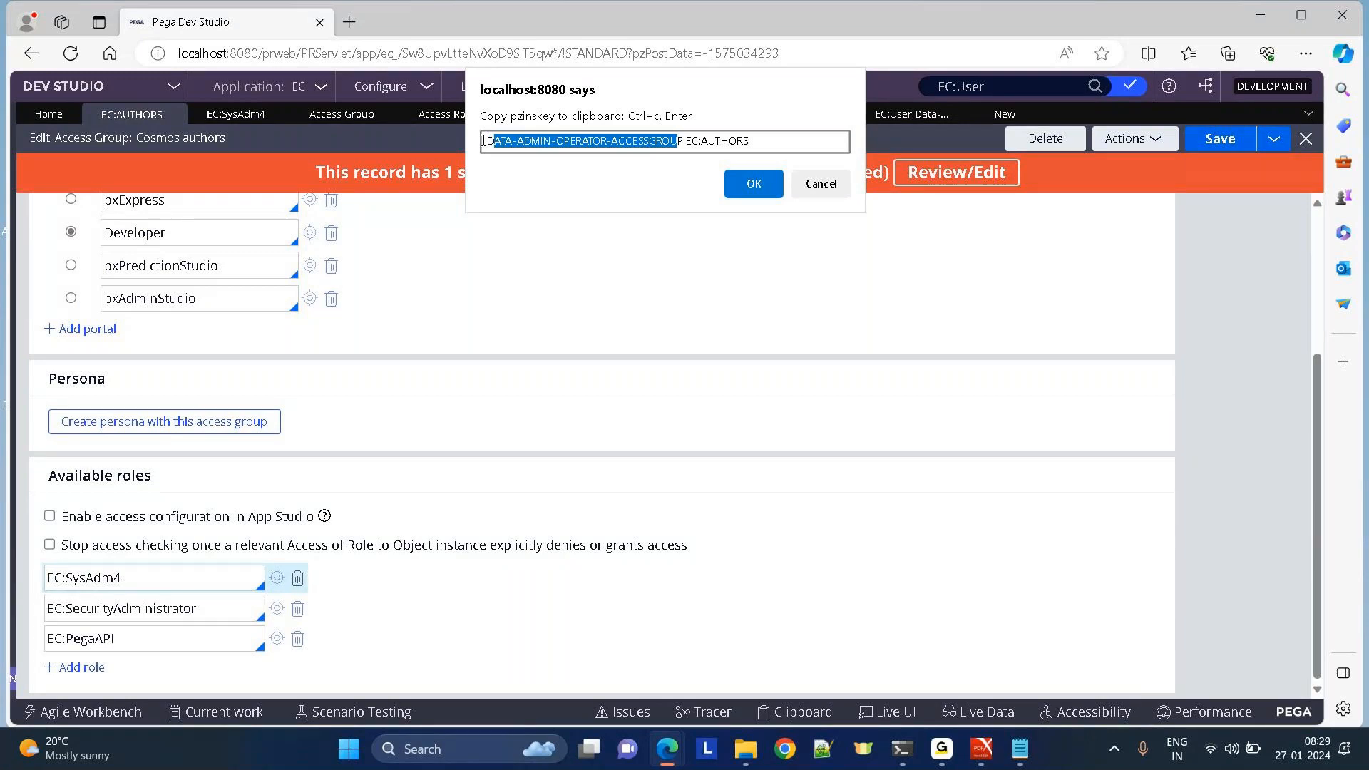
{"action": "left_click", "coordinate": [649, 142]}
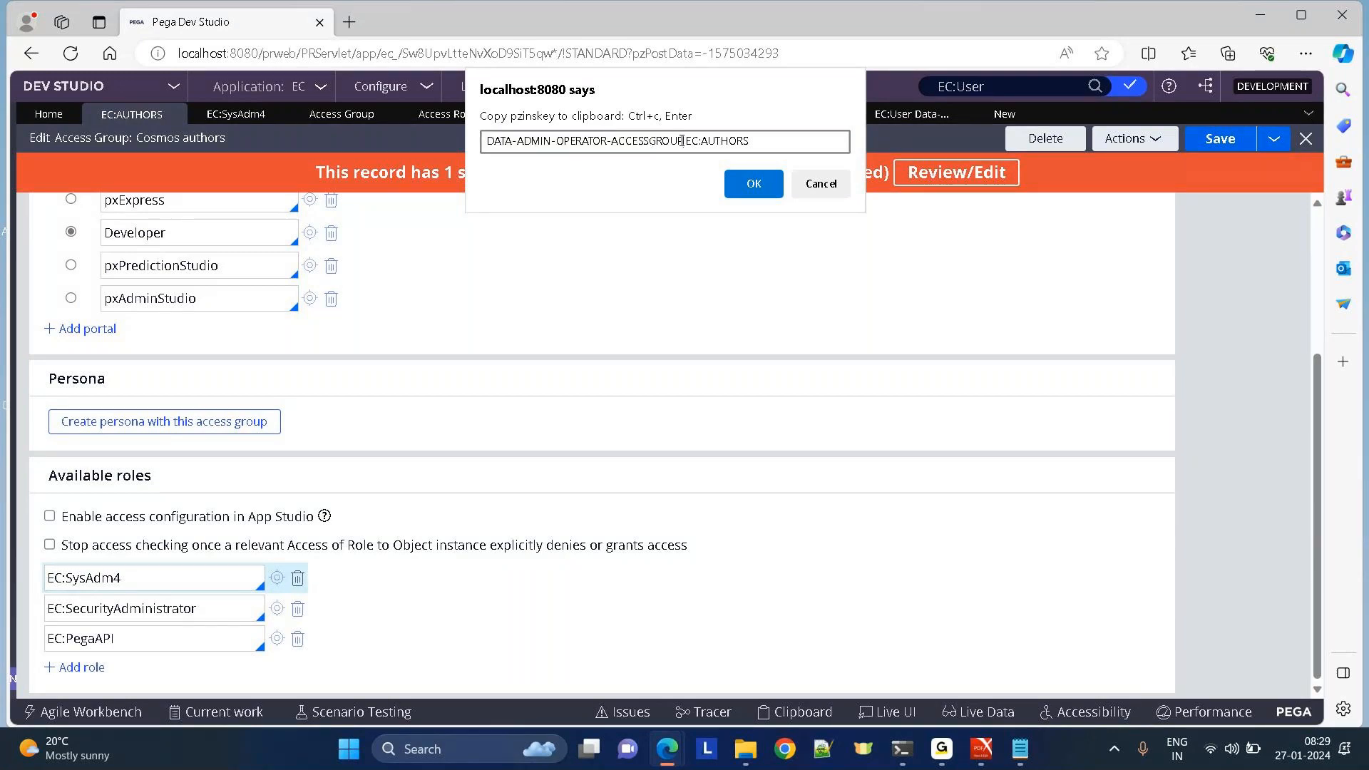
{"action": "left_click_drag", "start_coordinate": [683, 141], "coordinate": [490, 141]}
{"action": "key", "text": "ctrl+c"}
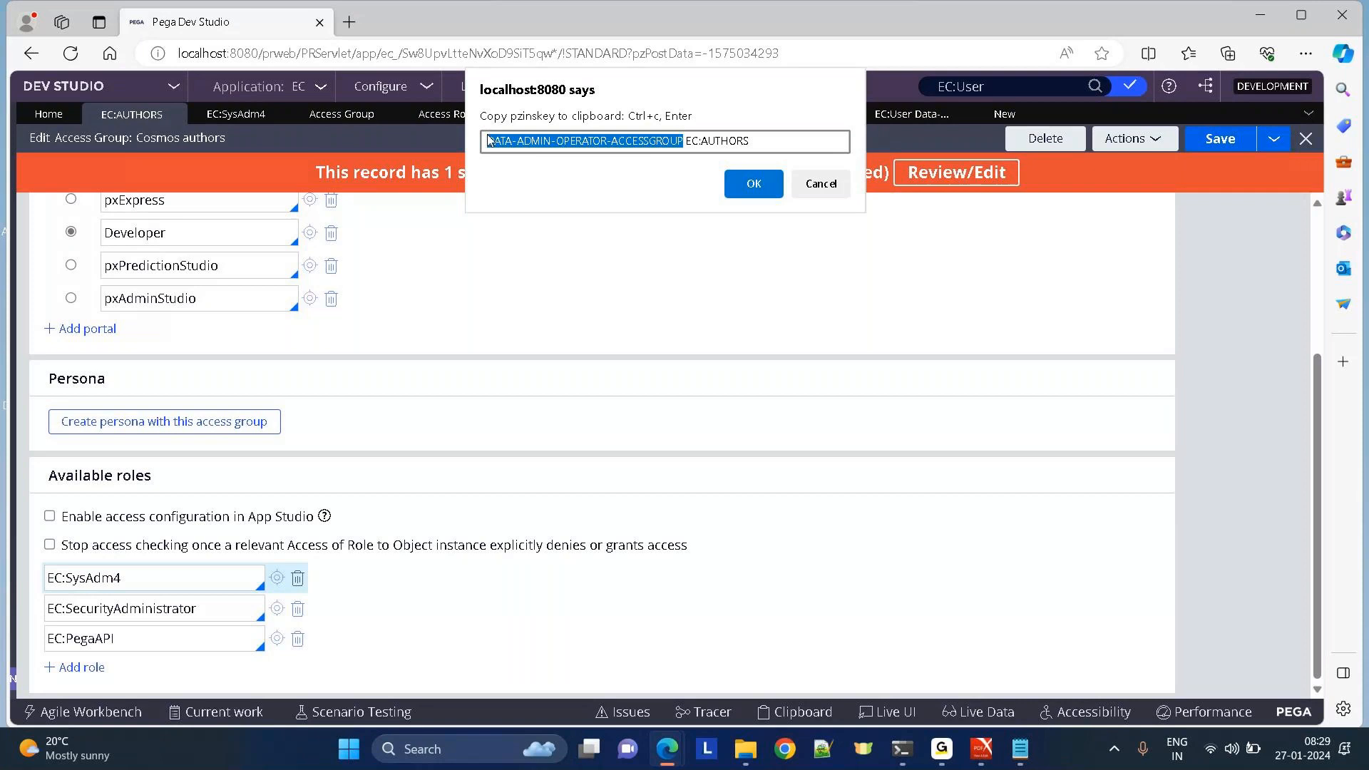
{"action": "left_click", "coordinate": [821, 183]}
Paste DATA-ADMIN-OPERATOR-ACCESSGROUP as the Access Class on the new form and create the record.
{"action": "left_click", "coordinate": [1005, 114]}
{"action": "left_click", "coordinate": [727, 342]}
{"action": "key", "text": "ctrl+v"}
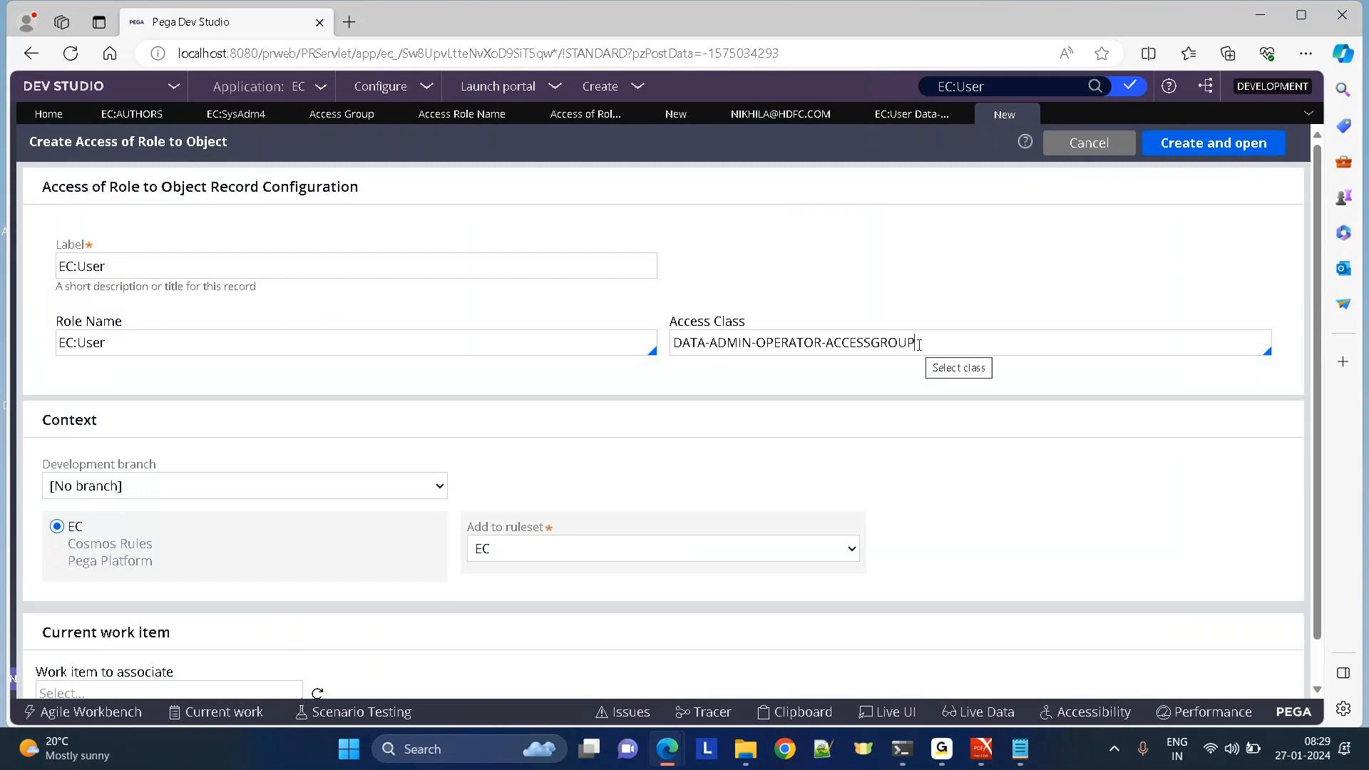
{"action": "left_click", "coordinate": [1206, 157]}
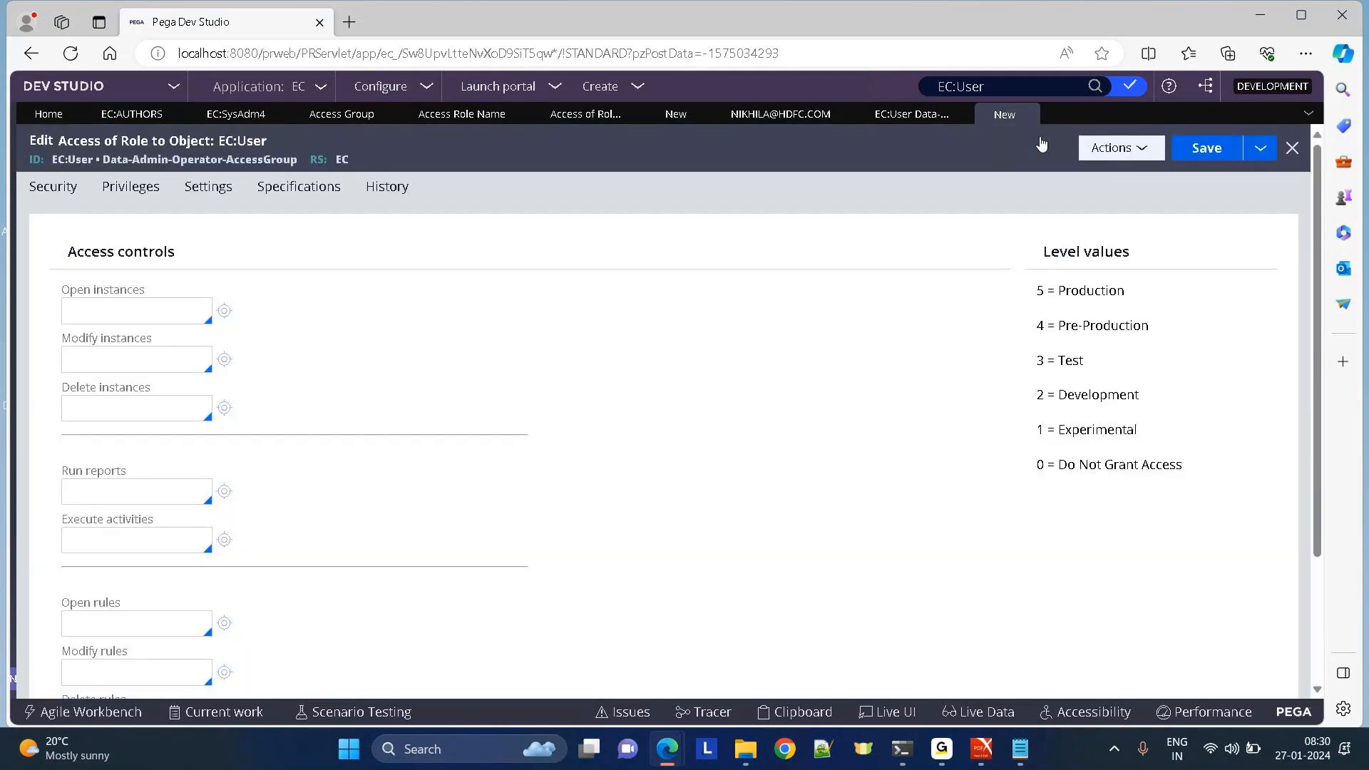
Compare the new record's empty access levels with the Data-Admin-Operator-ID record's Level values.
{"action": "left_click", "coordinate": [911, 120]}
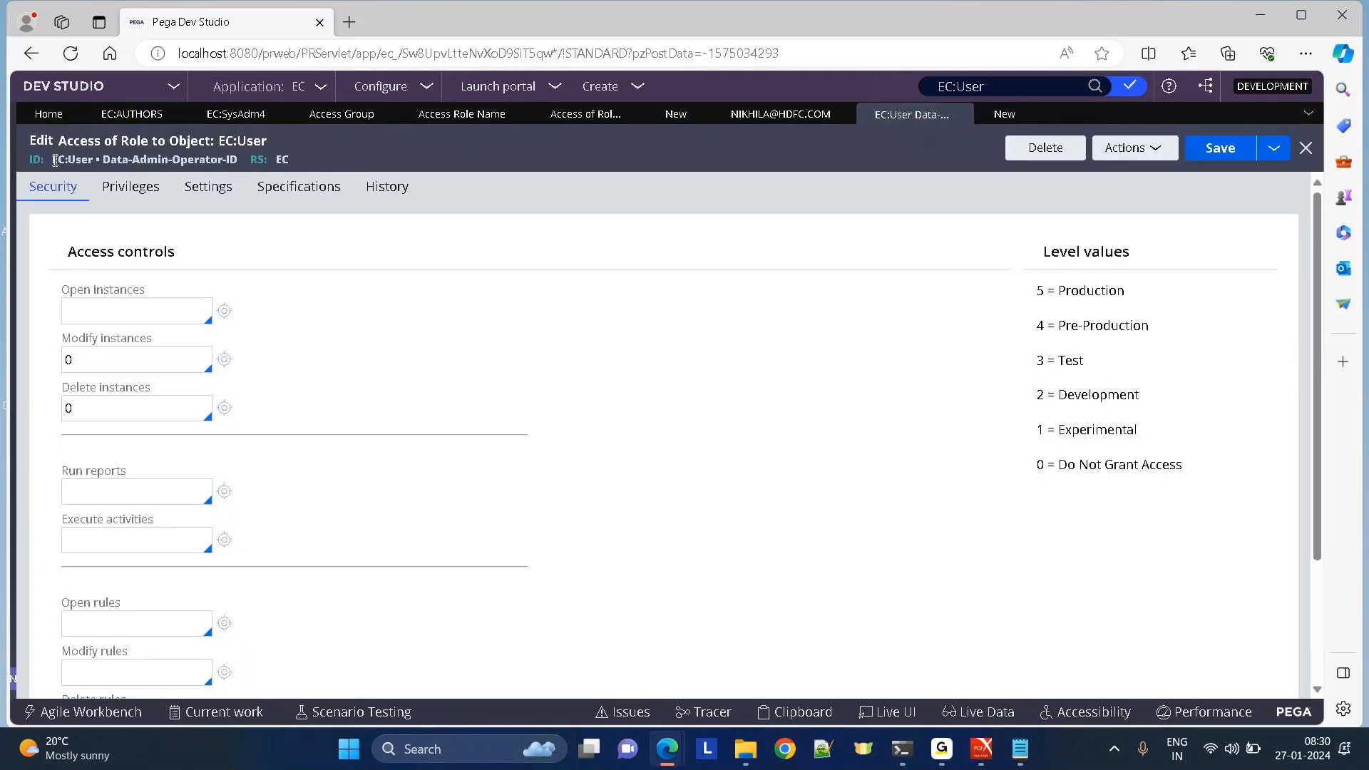
{"action": "left_click", "coordinate": [1000, 118]}
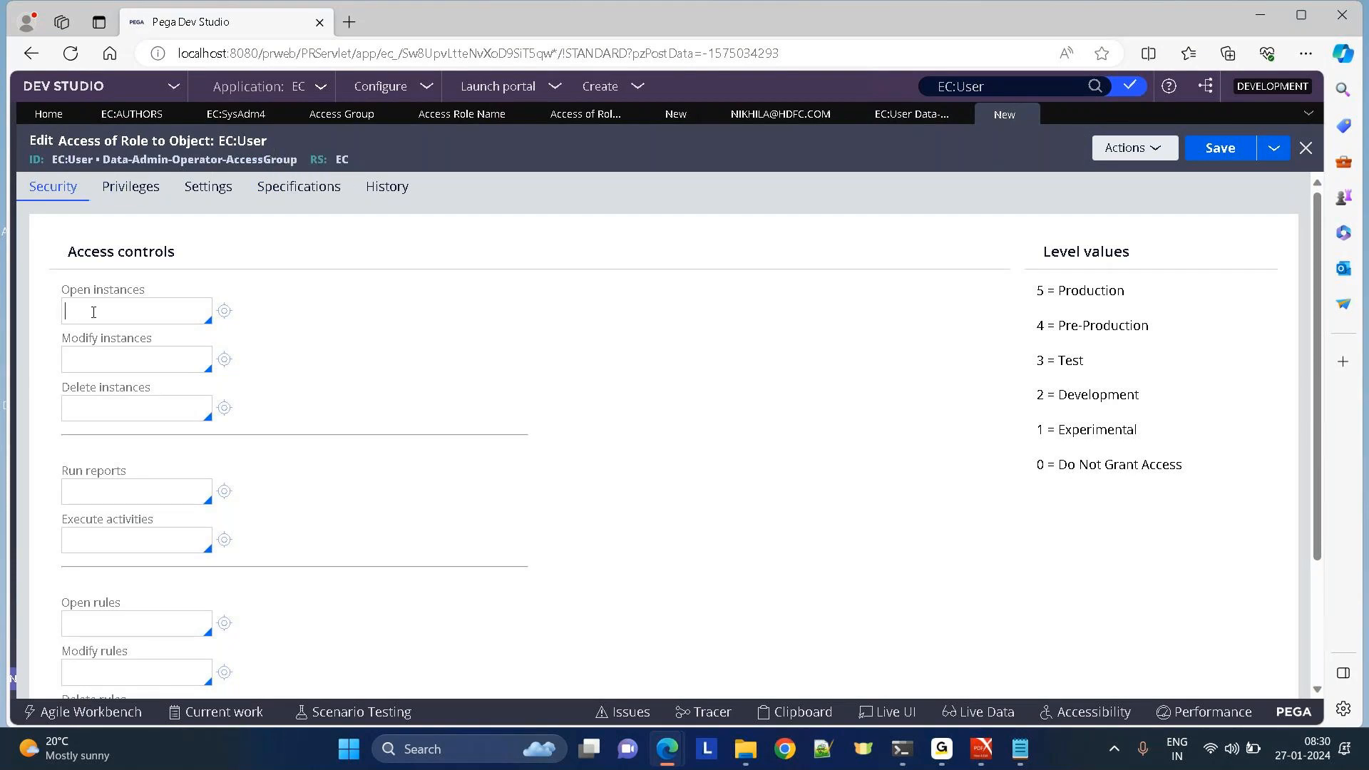
{"action": "left_click", "coordinate": [102, 355]}
{"action": "left_click", "coordinate": [909, 113]}
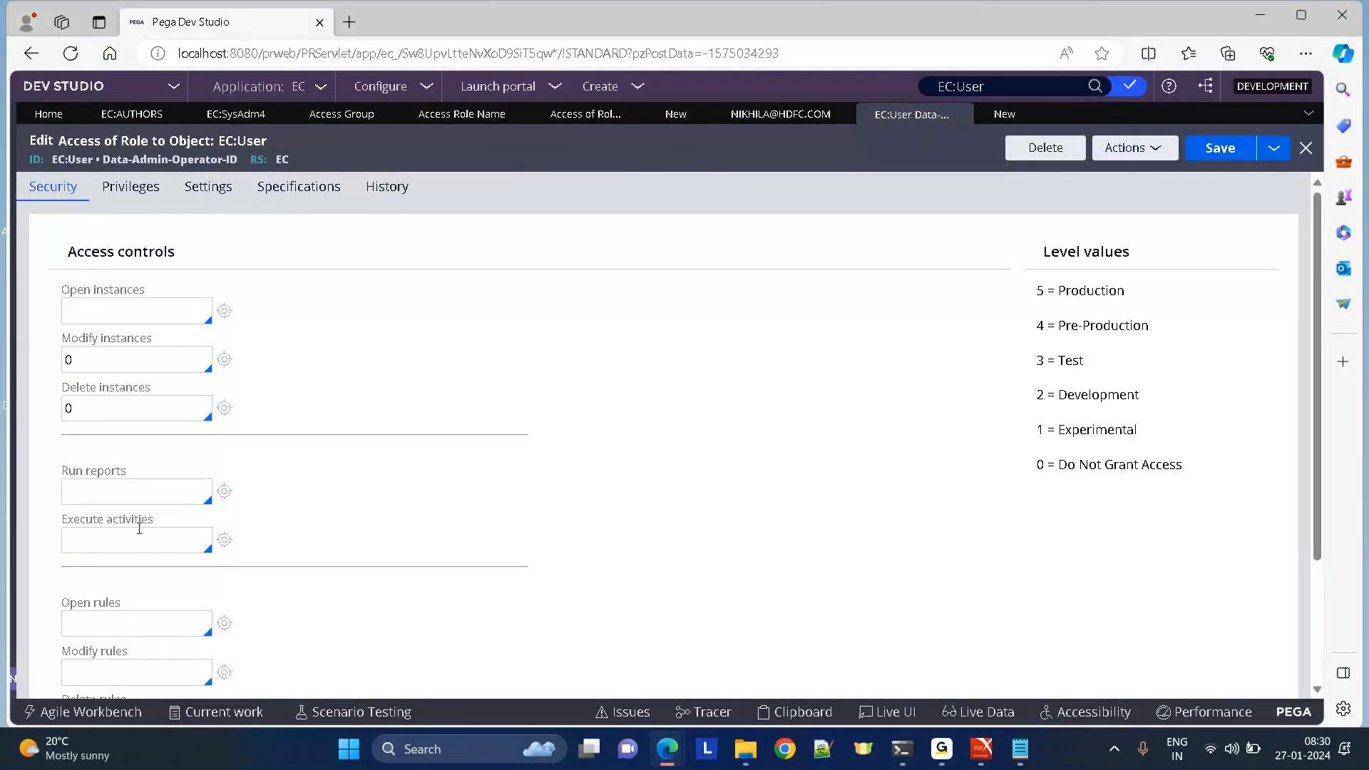
{"action": "left_click_drag", "start_coordinate": [1043, 262], "coordinate": [1127, 479]}
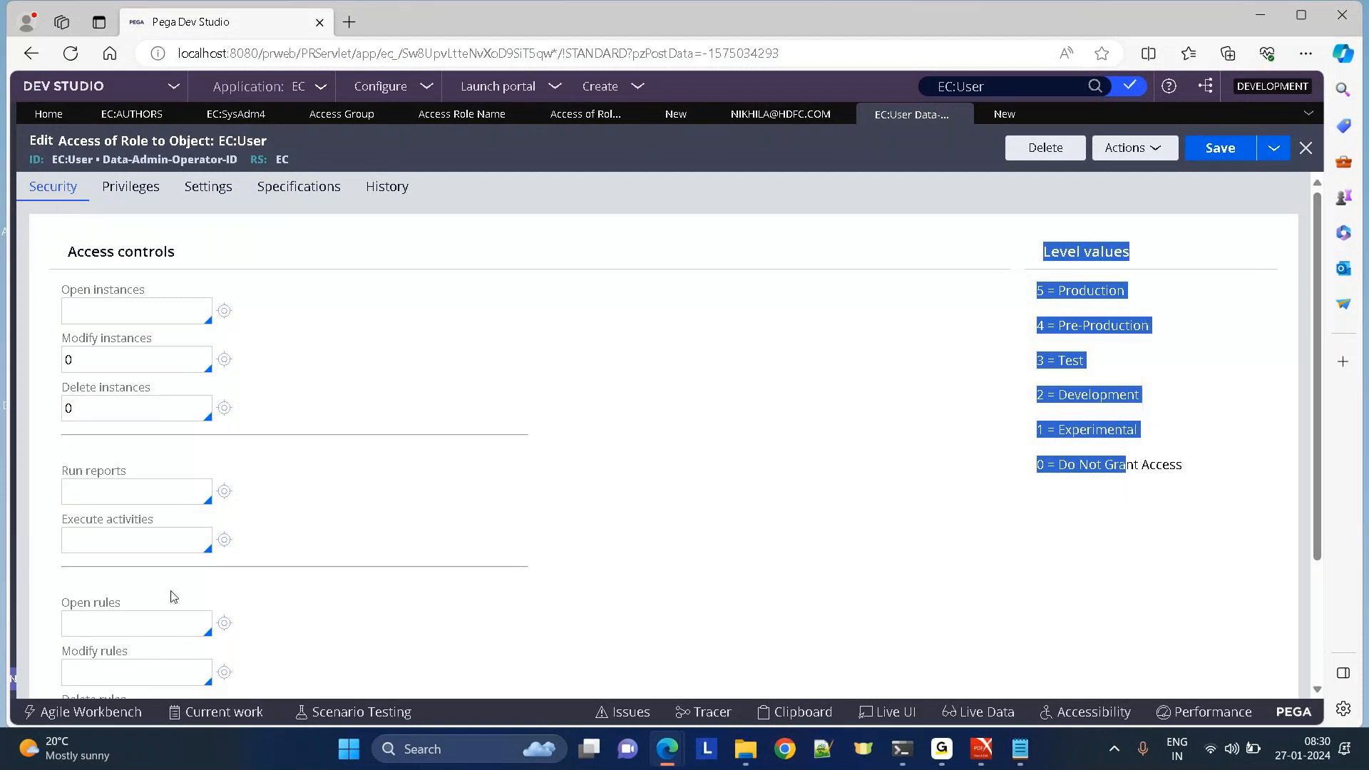
{"action": "left_click", "coordinate": [640, 447]}
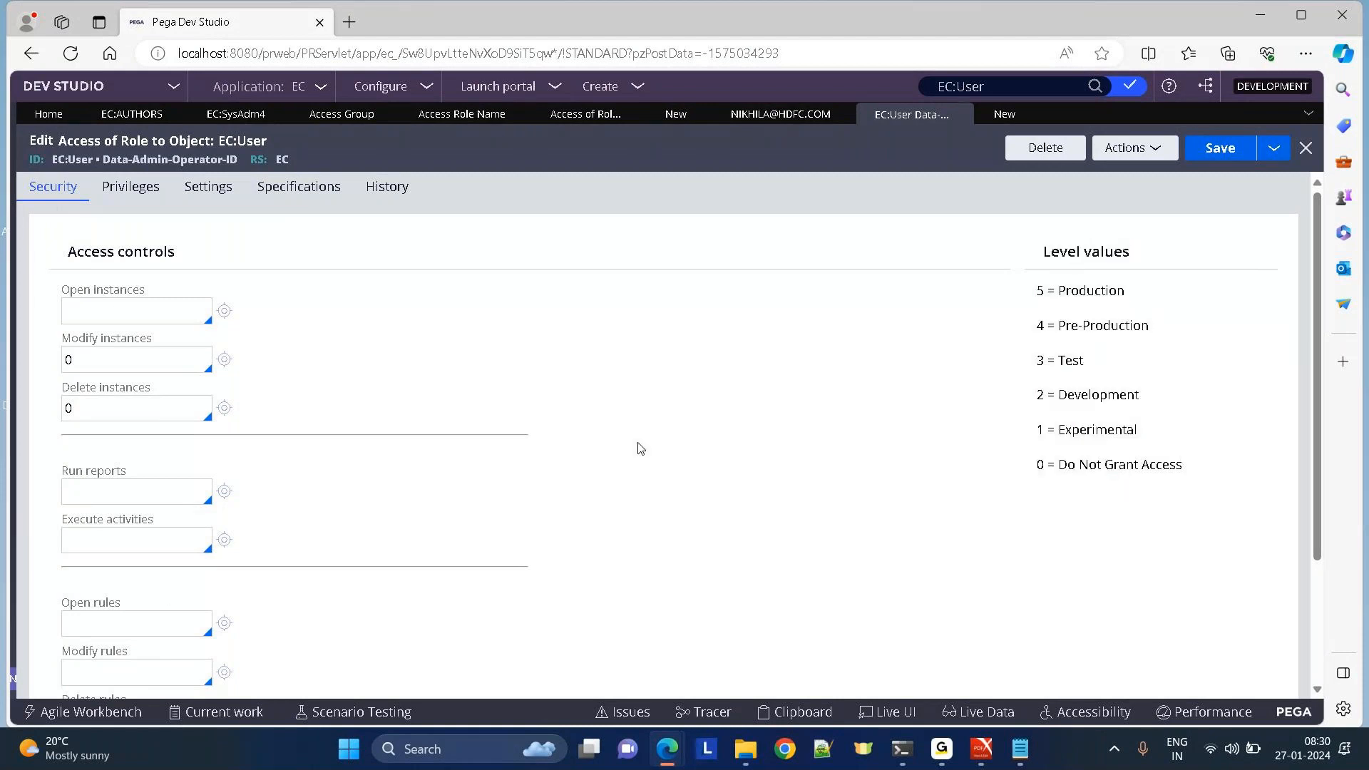
{"action": "left_click_drag", "start_coordinate": [1037, 471], "coordinate": [1232, 474]}
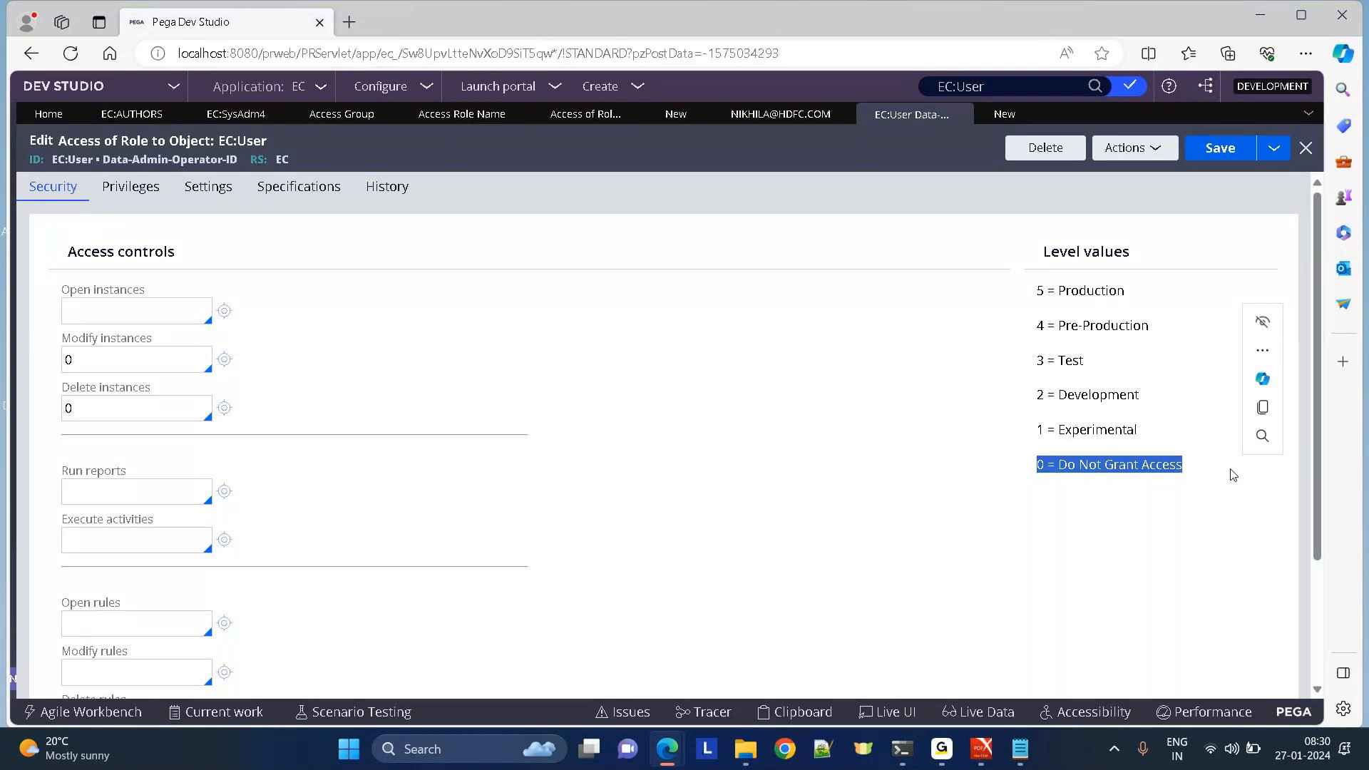
{"action": "left_click", "coordinate": [1034, 434]}
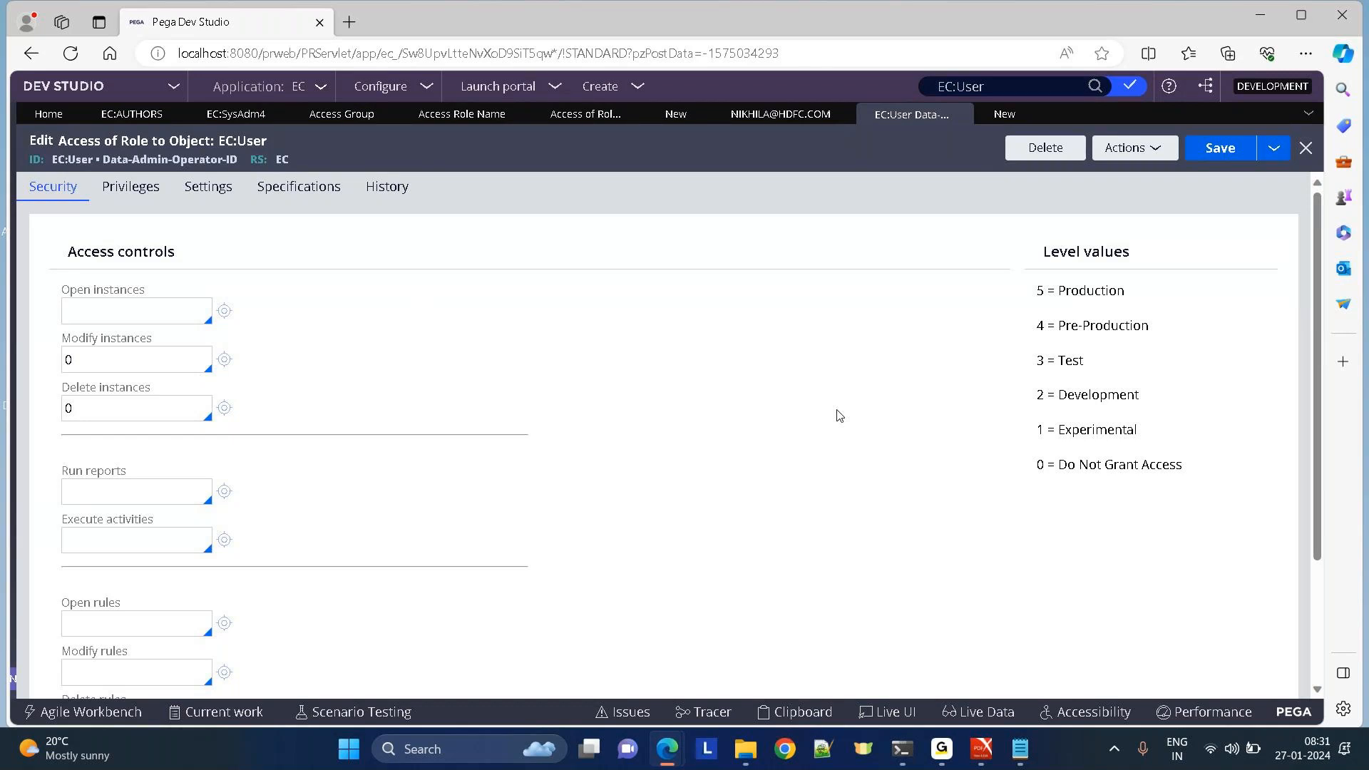
Set Open instances to 5 (Production) on the Security tab and save.
{"action": "left_click", "coordinate": [138, 188]}
{"action": "left_click", "coordinate": [109, 312]}
{"action": "type", "text": "5"}
{"action": "left_click_drag", "start_coordinate": [1058, 295], "coordinate": [1240, 290]}
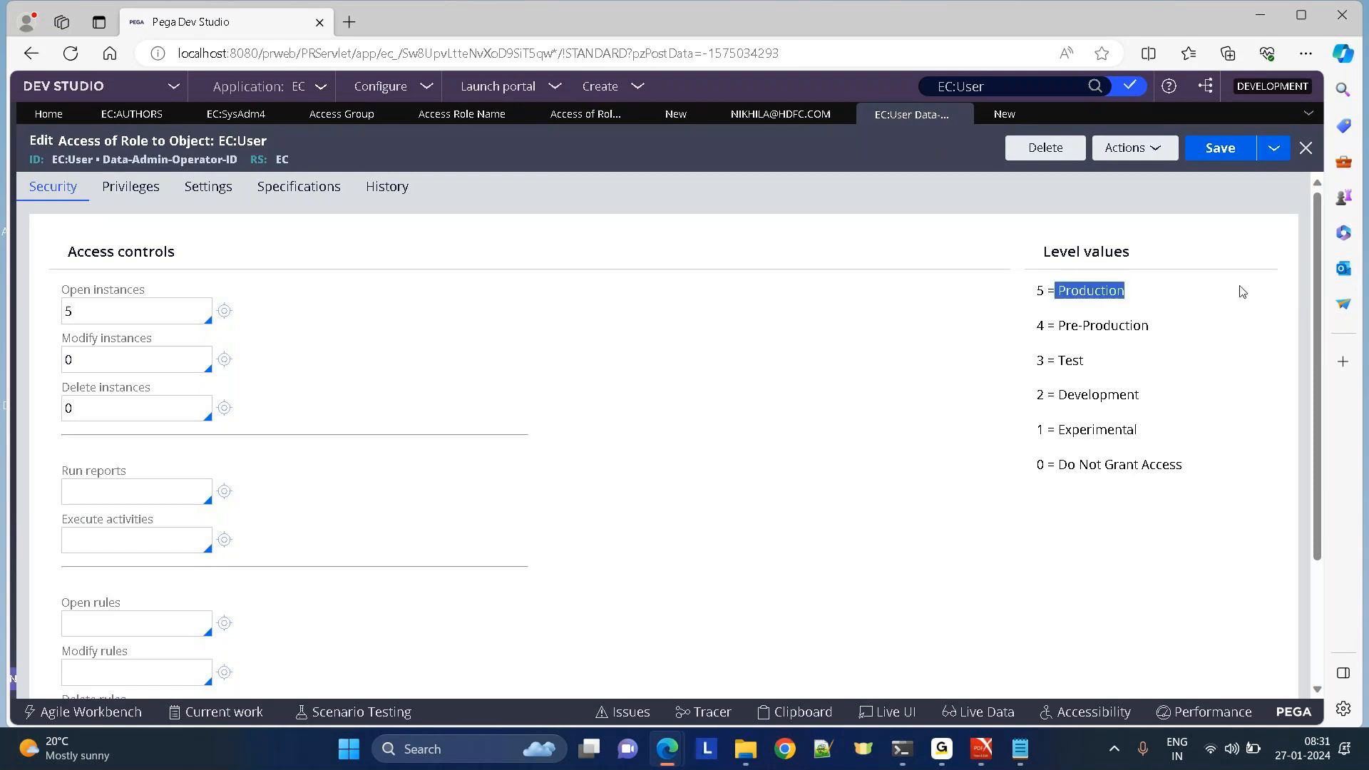
{"action": "left_click_drag", "start_coordinate": [57, 295], "coordinate": [175, 296]}
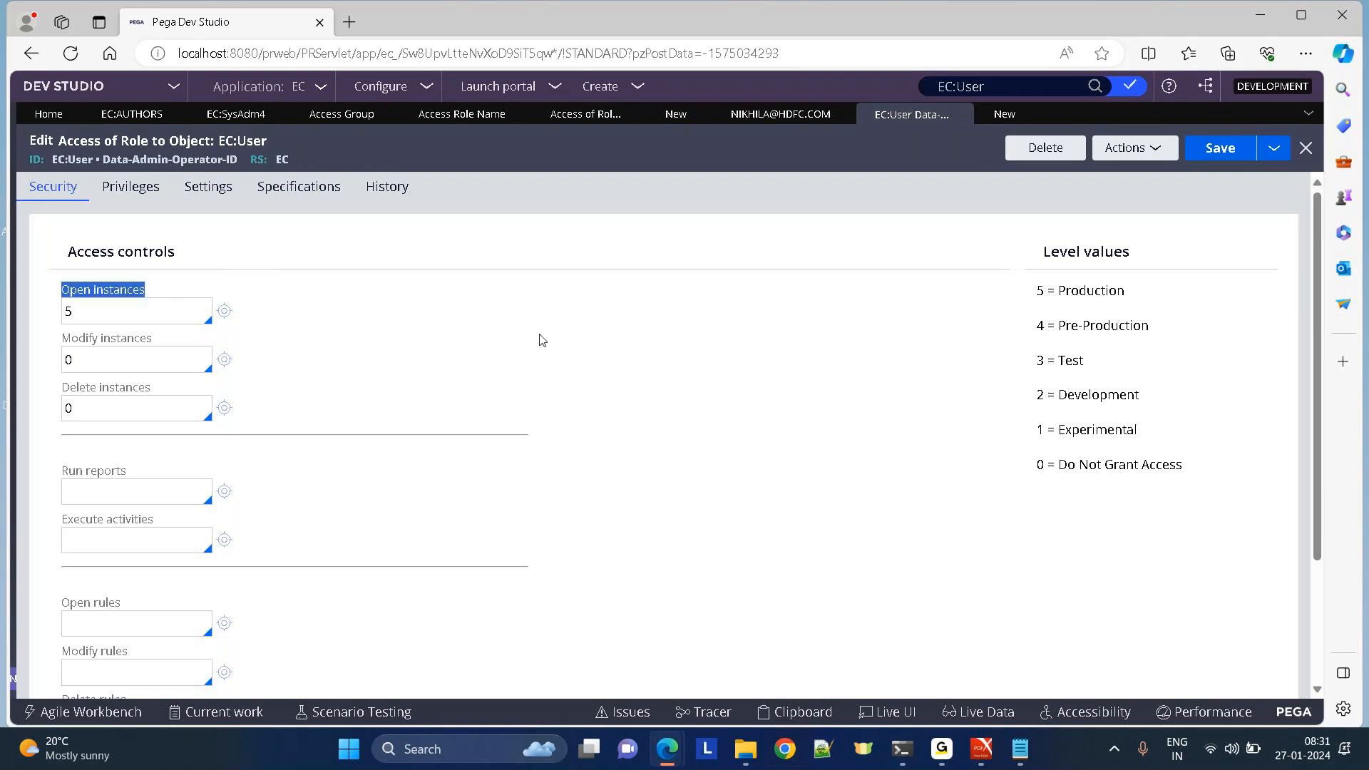
{"action": "left_click", "coordinate": [122, 318]}
{"action": "key", "text": "BackSpace"}
{"action": "type", "text": "4"}
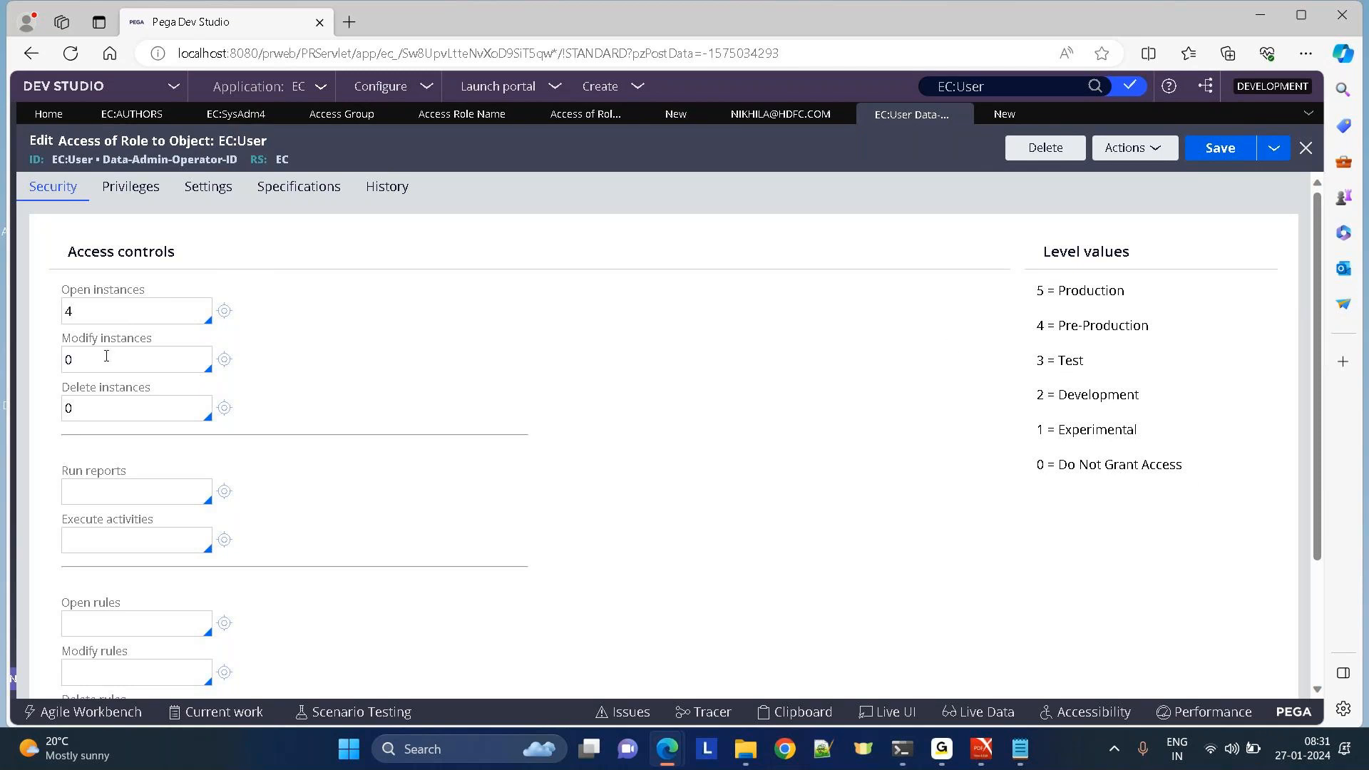
{"action": "key", "text": "BackSpace"}
{"action": "type", "text": "5"}
{"action": "key", "text": "BackSpace"}
{"action": "type", "text": "3"}
{"action": "key", "text": "BackSpace"}
{"action": "type", "text": "5"}
{"action": "left_click", "coordinate": [103, 358]}
{"action": "left_click_drag", "start_coordinate": [1319, 478], "coordinate": [1334, 599]}
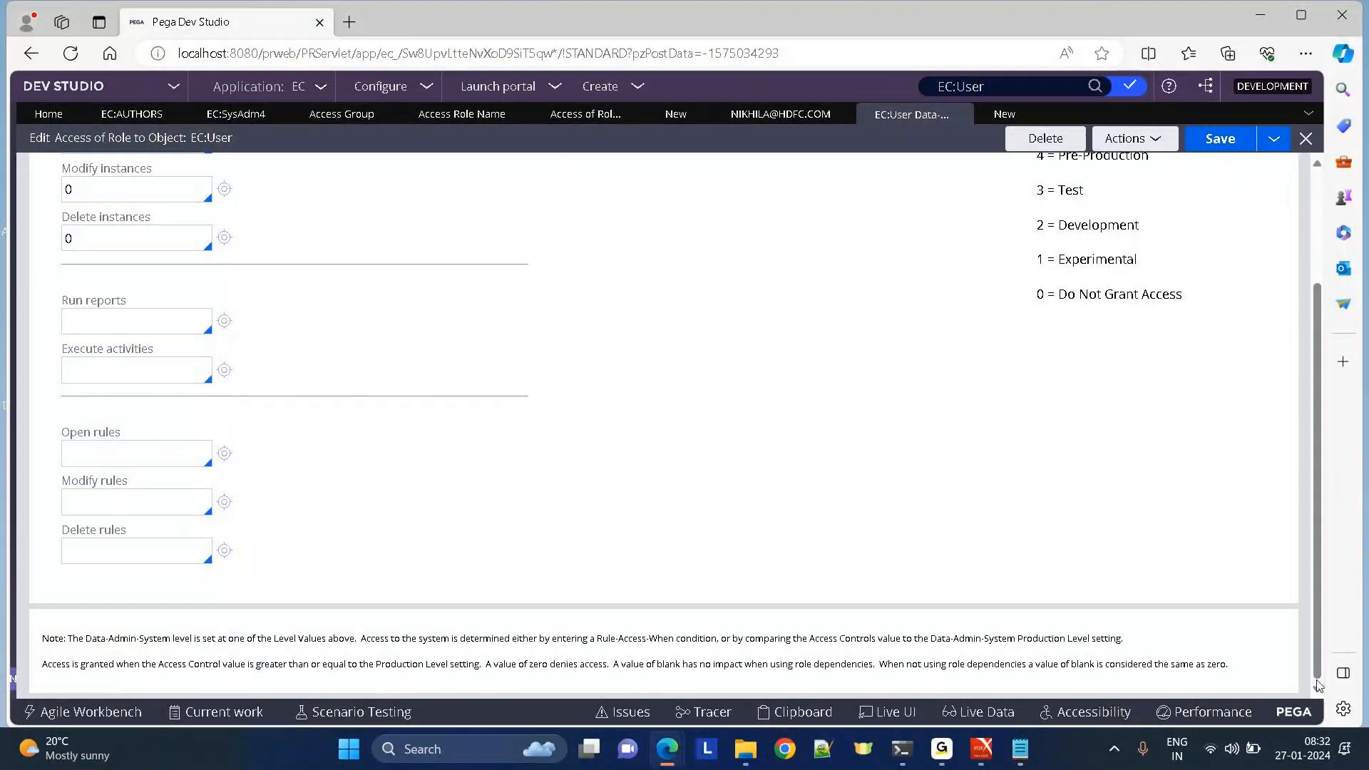
{"action": "left_click_drag", "start_coordinate": [1318, 674], "coordinate": [1318, 542]}
{"action": "left_click", "coordinate": [1239, 149]}
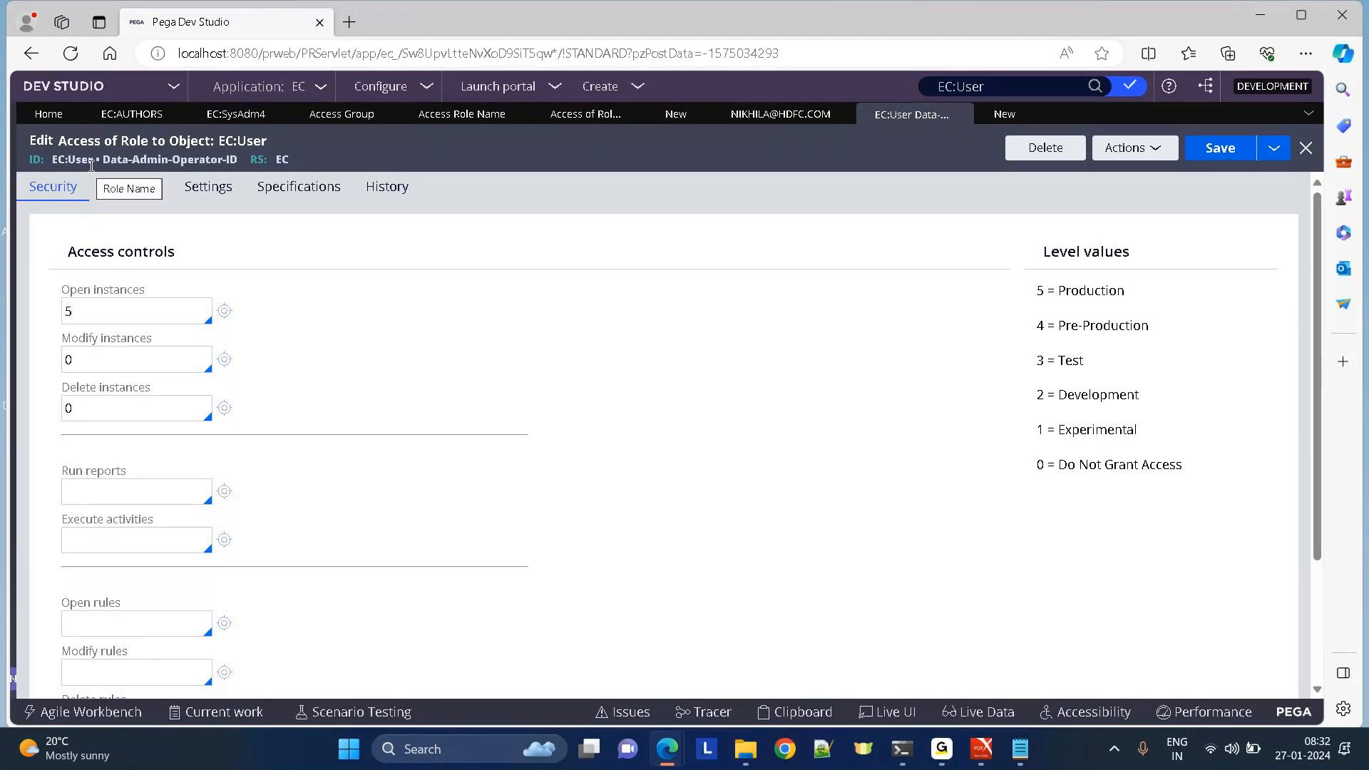
Try level 4 for Modify and Delete instances, then restore both to 0 and save.
{"action": "left_click_drag", "start_coordinate": [99, 312], "coordinate": [17, 317]}
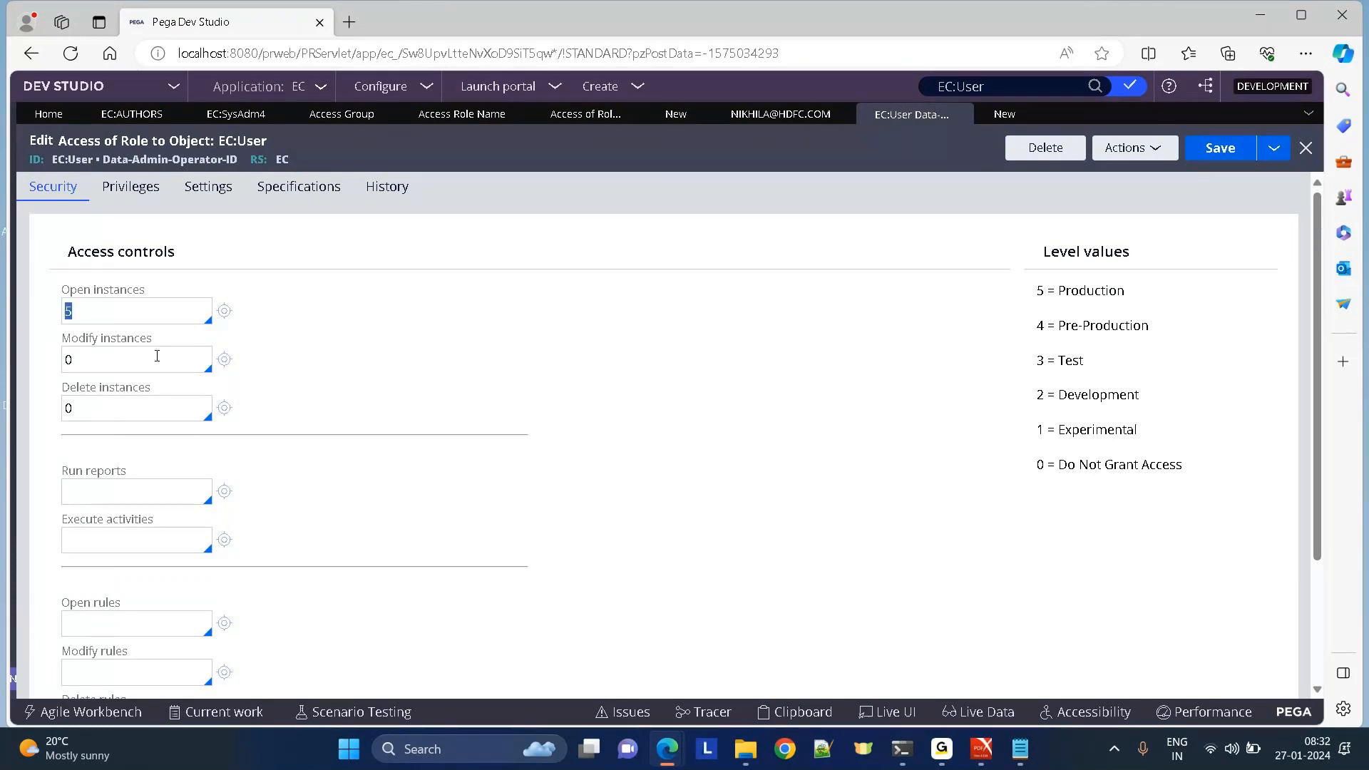
{"action": "key", "text": "Tab"}
{"action": "key", "text": "Tab"}
{"action": "left_click", "coordinate": [99, 362]}
{"action": "key", "text": "BackSpace"}
{"action": "type", "text": "4"}
{"action": "left_click", "coordinate": [88, 403]}
{"action": "key", "text": "BackSpace"}
{"action": "type", "text": "4"}
{"action": "key", "text": "BackSpace"}
{"action": "type", "text": "0"}
{"action": "left_click", "coordinate": [92, 362]}
{"action": "key", "text": "BackSpace"}
{"action": "type", "text": "0"}
{"action": "left_click", "coordinate": [1236, 149]}
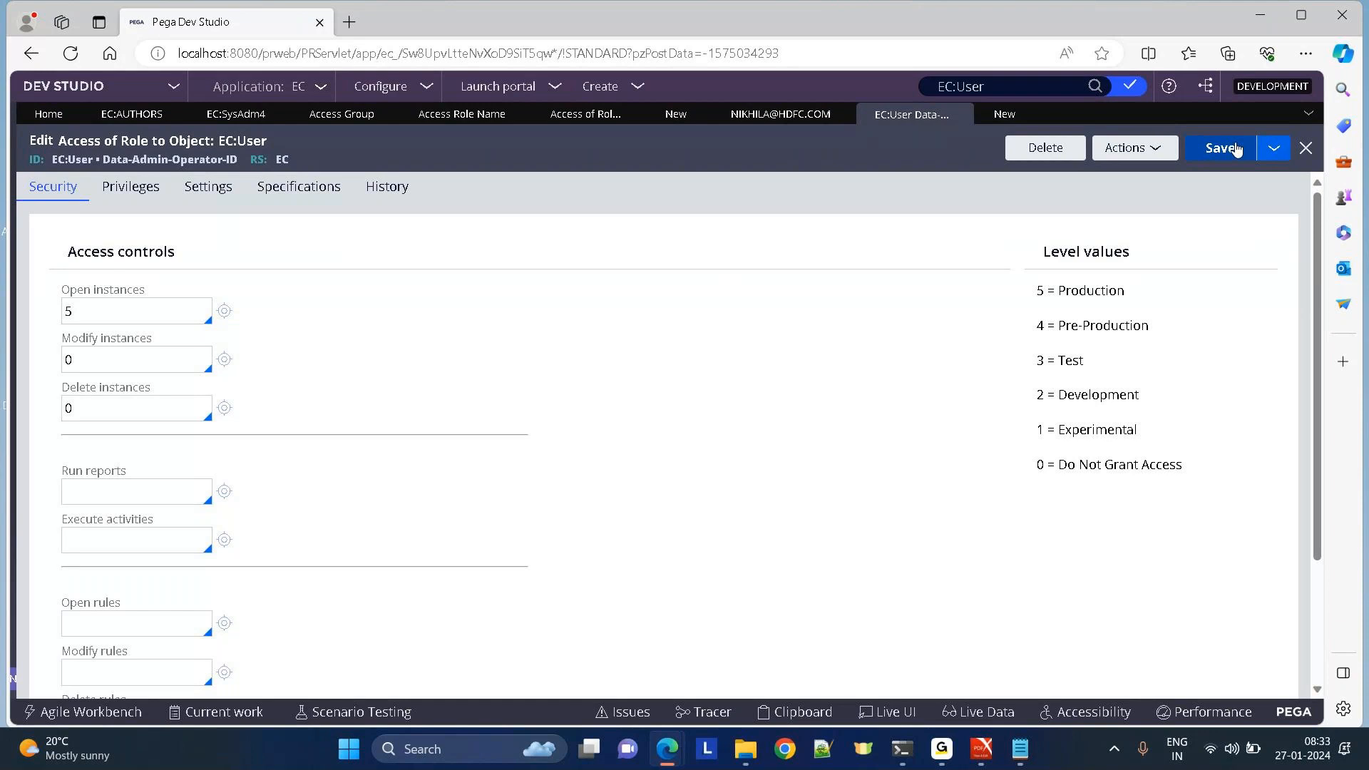
Check the EC:AUTHORS access group's operator list and open the first operator's record.
{"action": "left_click", "coordinate": [112, 116]}
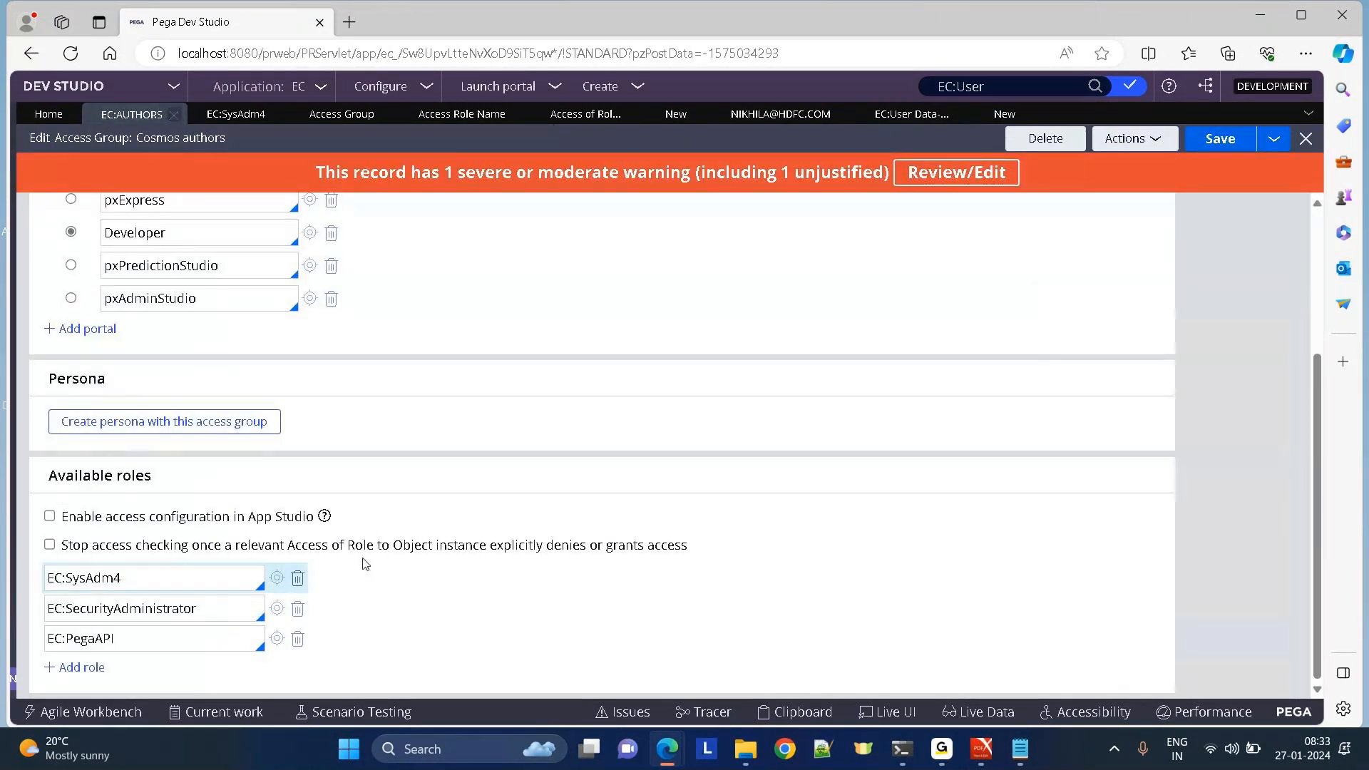
{"action": "scroll", "coordinate": [1325, 607], "scroll_direction": "up", "scroll_amount": 3}
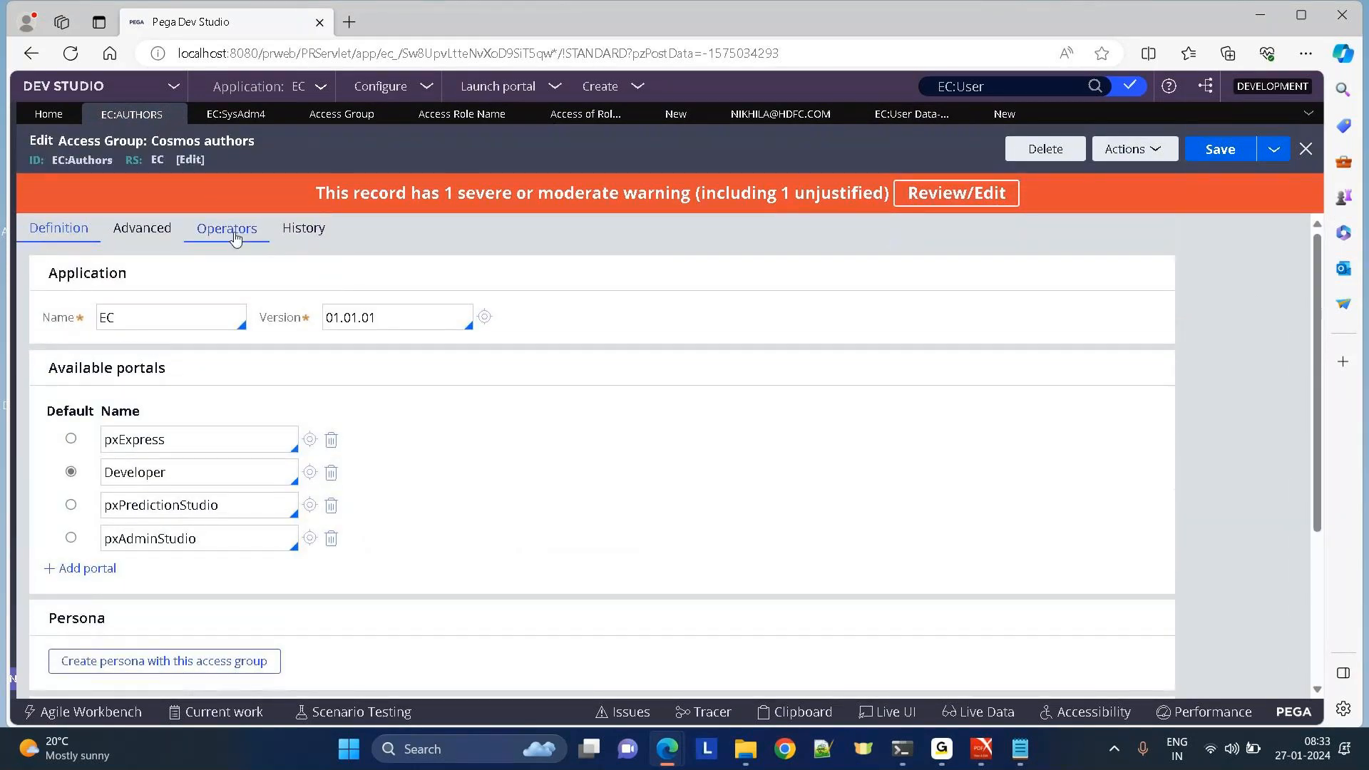
{"action": "left_click", "coordinate": [235, 238]}
{"action": "left_click", "coordinate": [280, 350]}
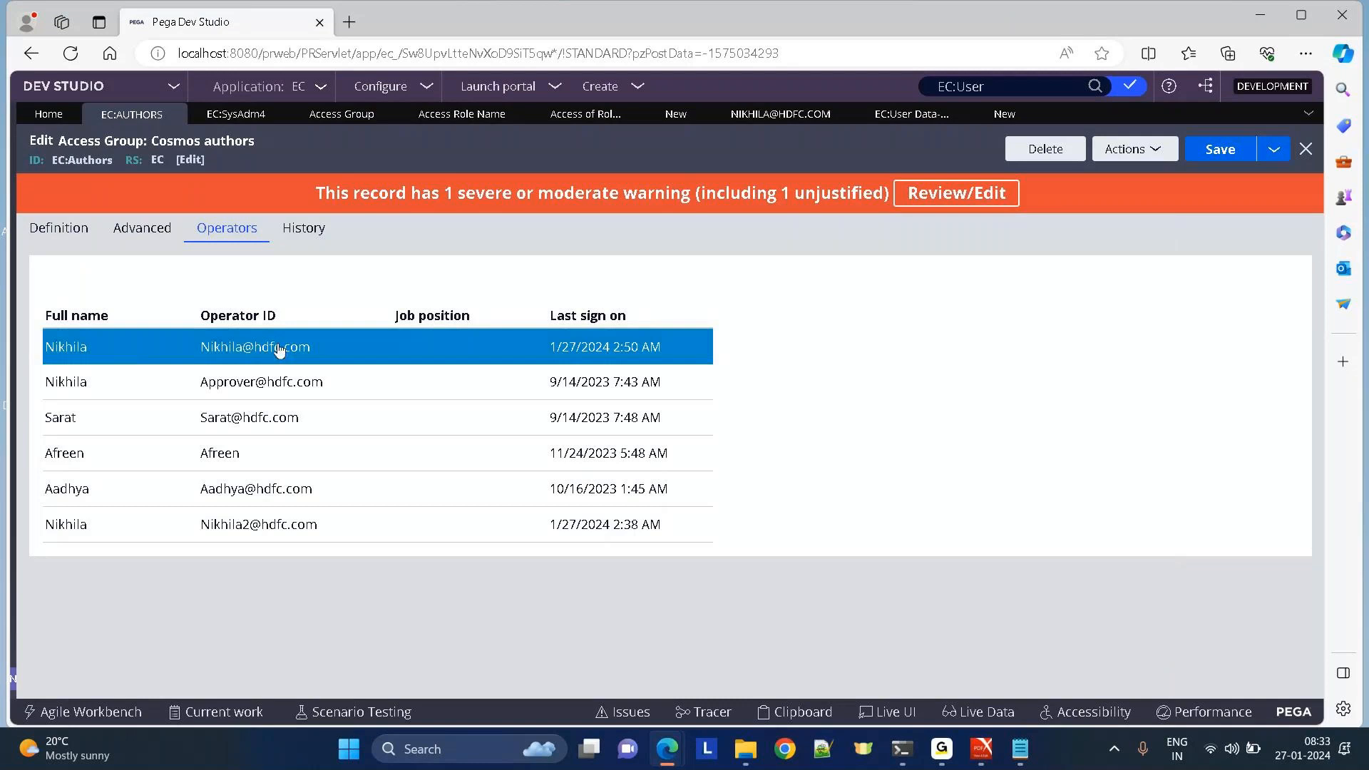
{"action": "double_click", "coordinate": [245, 351]}
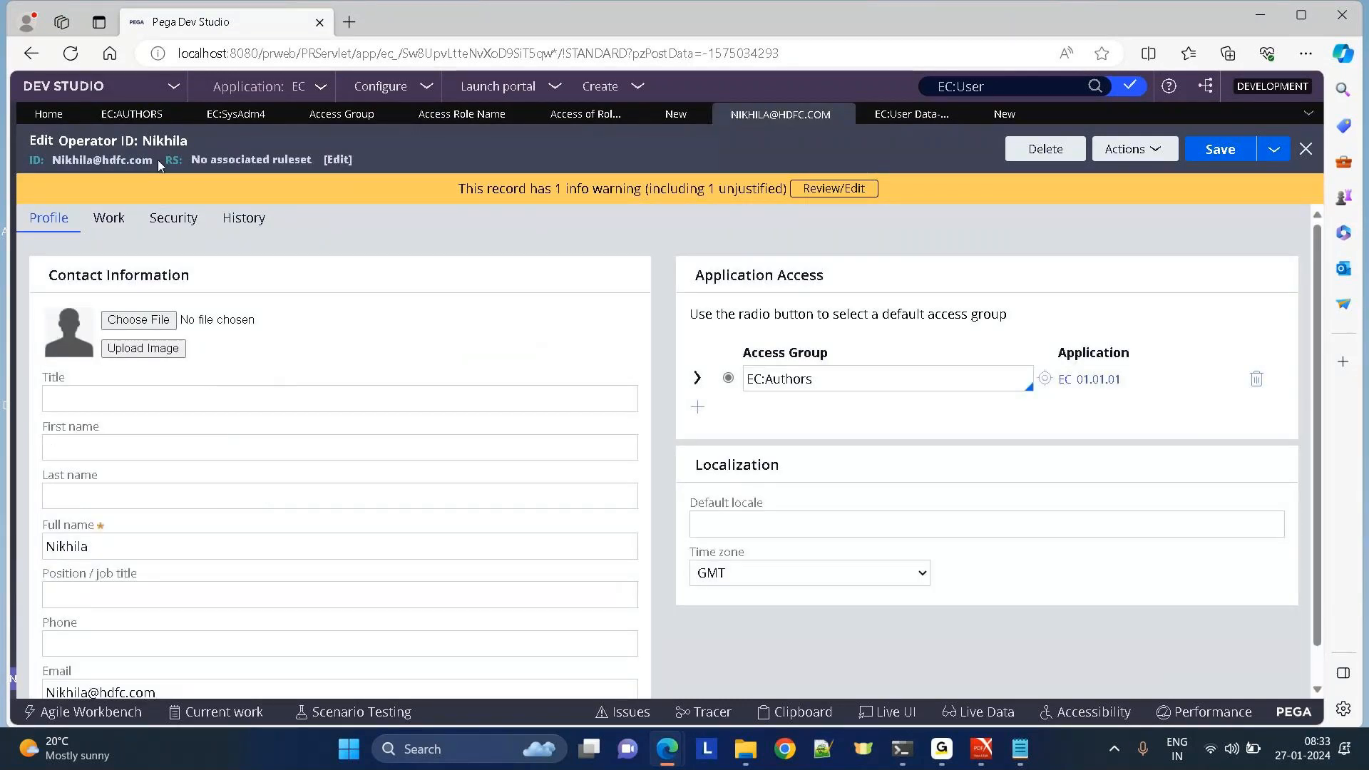
{"action": "left_click", "coordinate": [1045, 384]}
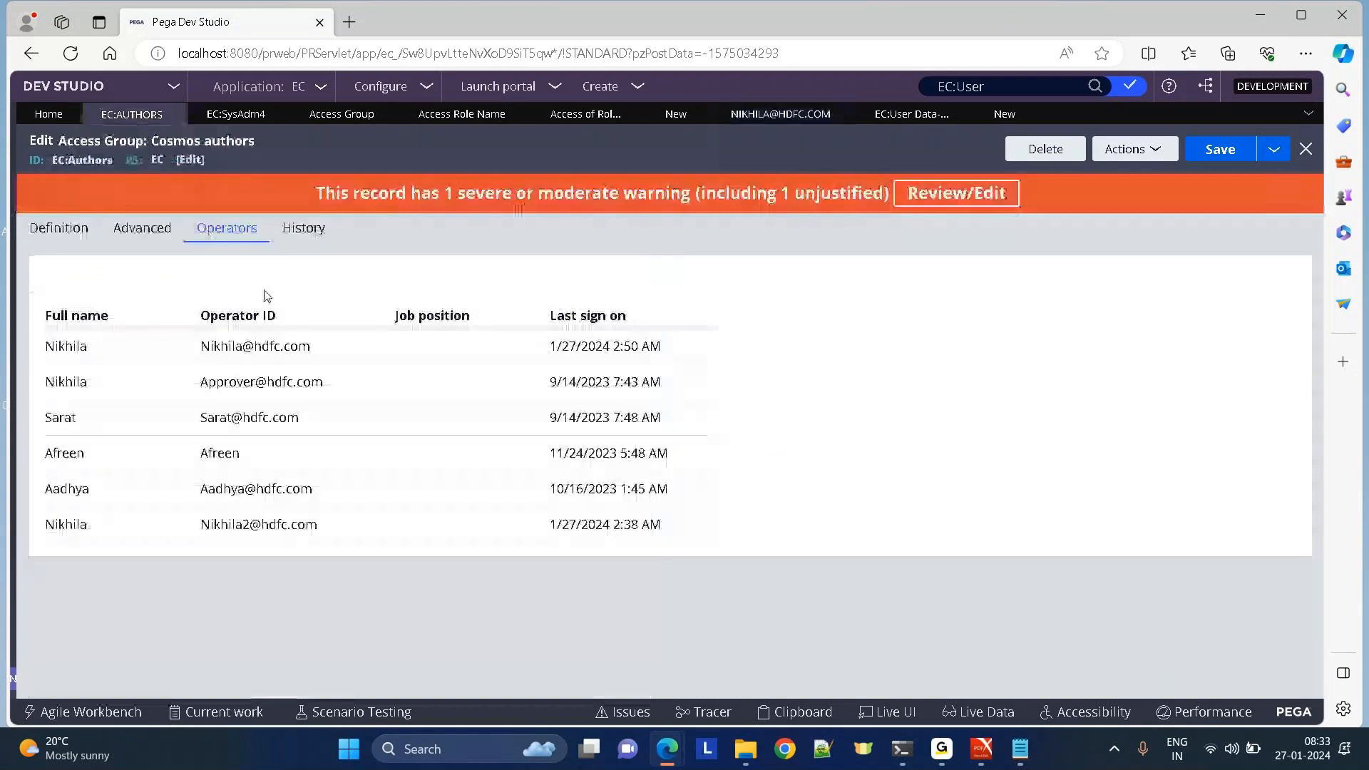
{"action": "left_click", "coordinate": [58, 230]}
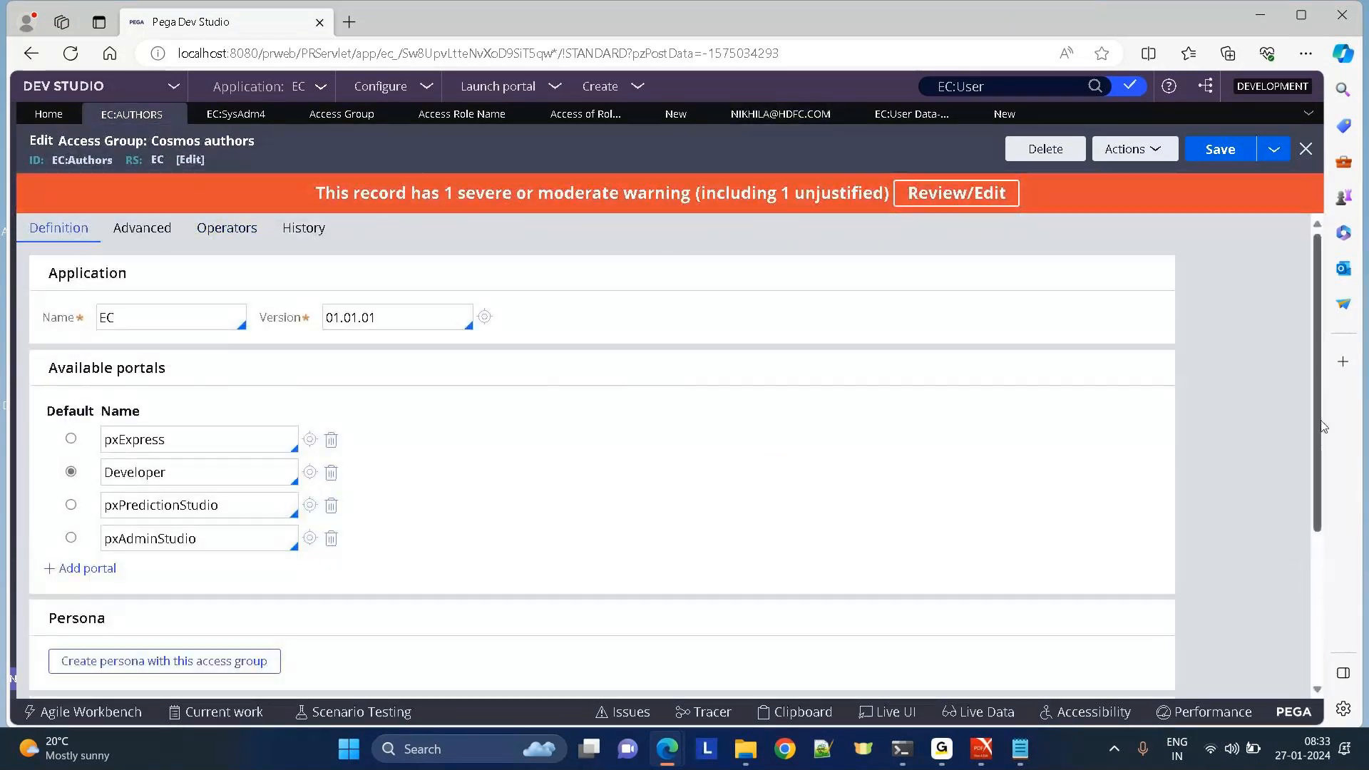
Add the EC:User role to the access group's roles and open its record.
{"action": "scroll", "coordinate": [256, 615], "scroll_direction": "down", "scroll_amount": 3}
{"action": "left_click", "coordinate": [86, 670]}
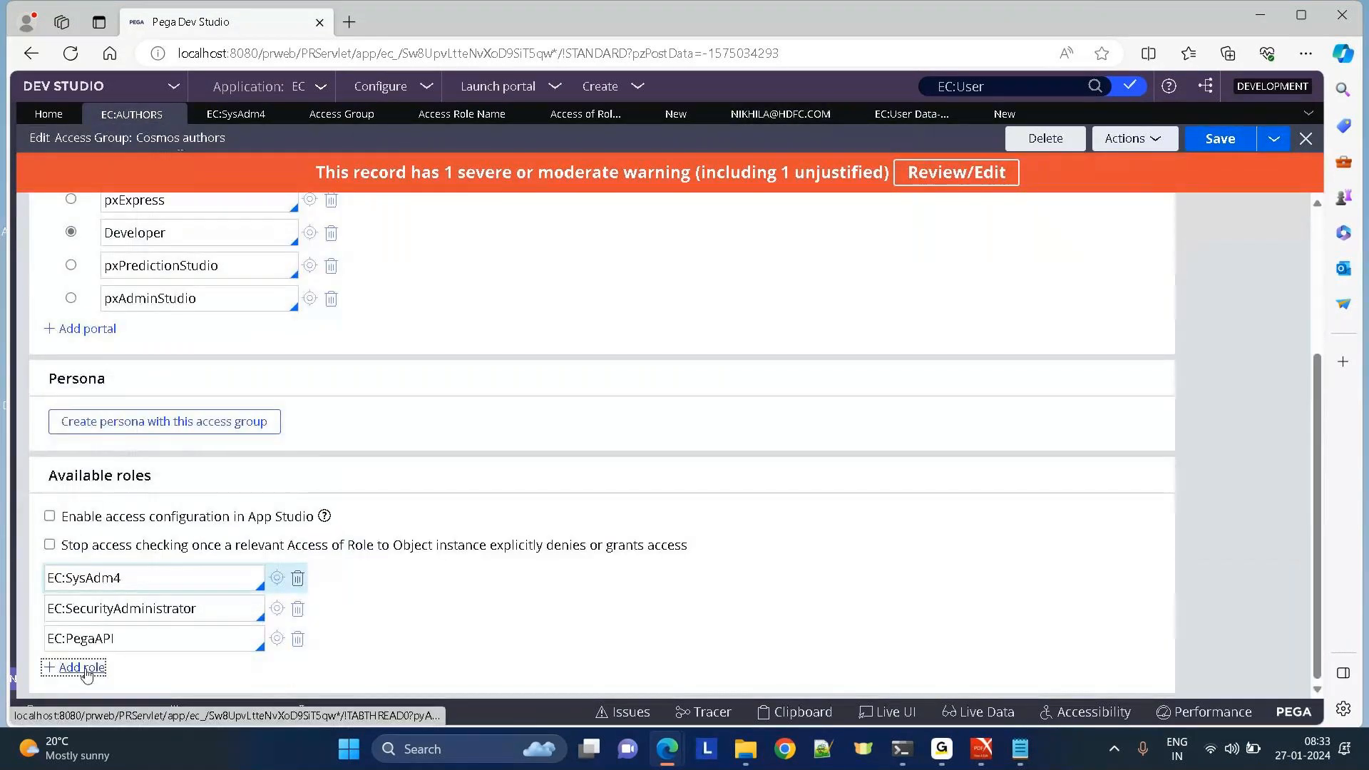
{"action": "type", "text": "EC:US"}
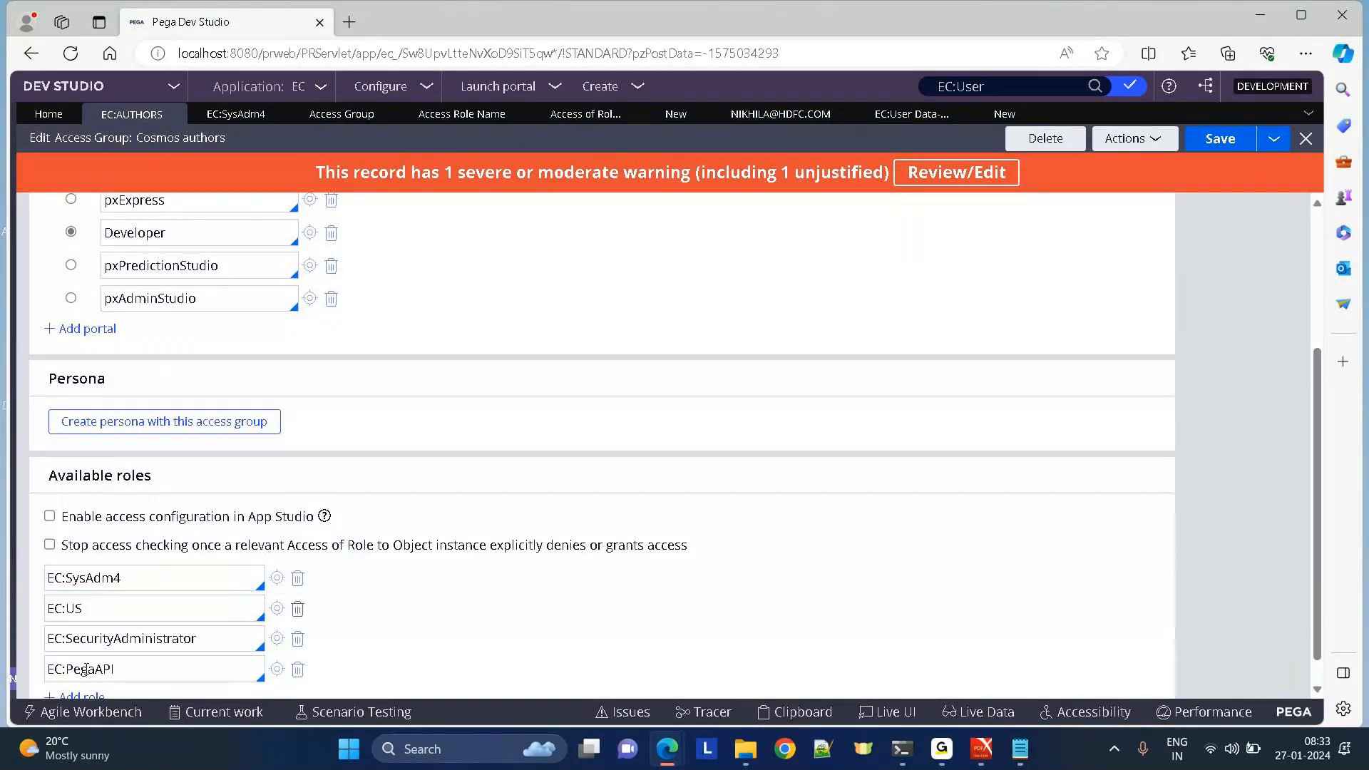
{"action": "key", "text": "Return"}
{"action": "left_click", "coordinate": [276, 607]}
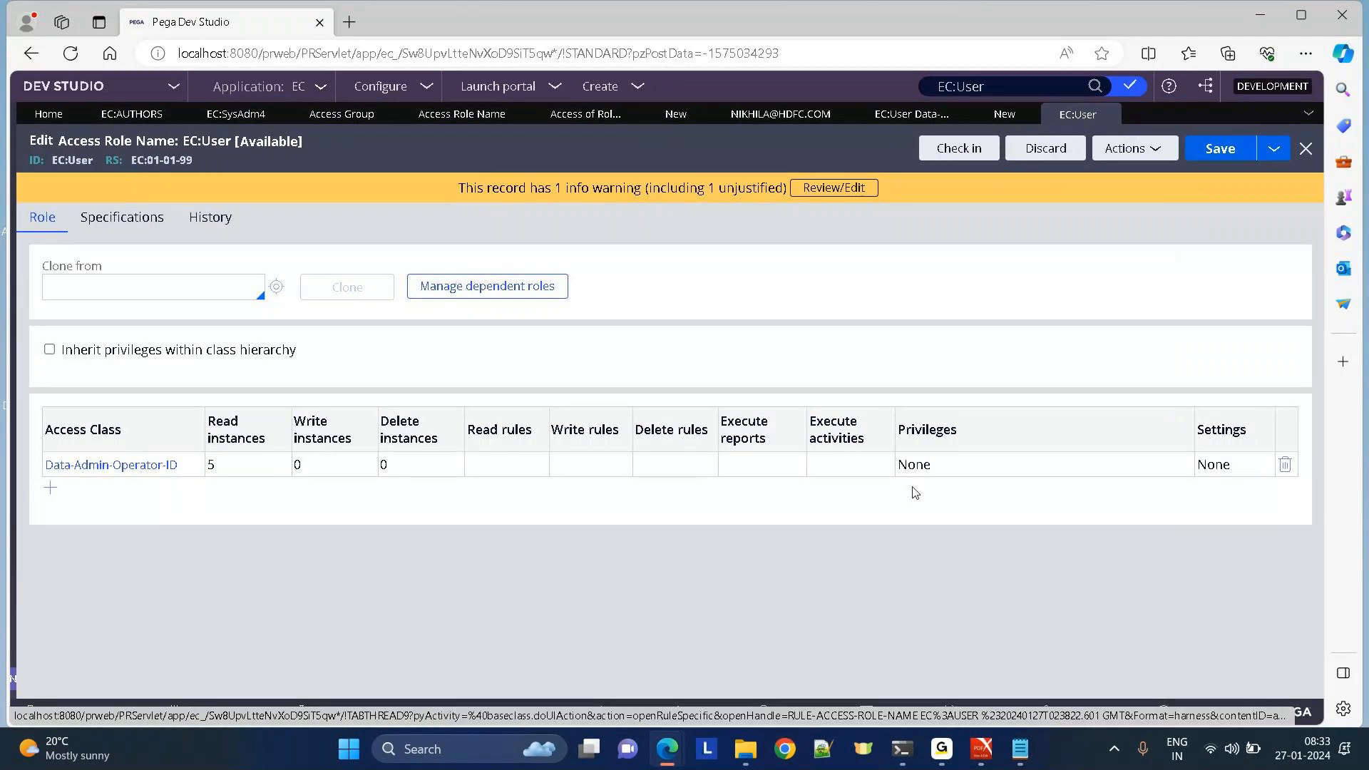
Inspect the Data-Admin-Operator-ID access entry without changes and reopen the EC:User role from EC:AUTHORS.
{"action": "left_click", "coordinate": [113, 465]}
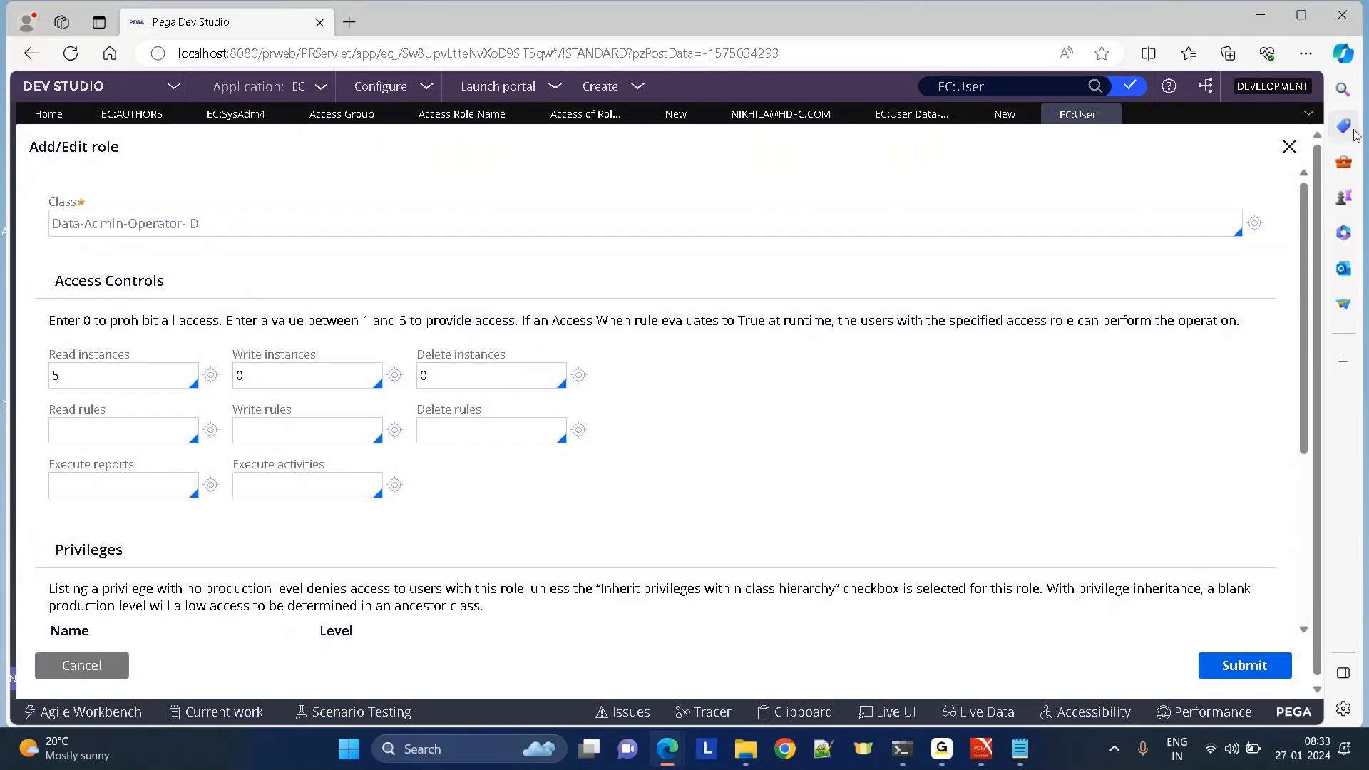
{"action": "left_click", "coordinate": [1289, 147]}
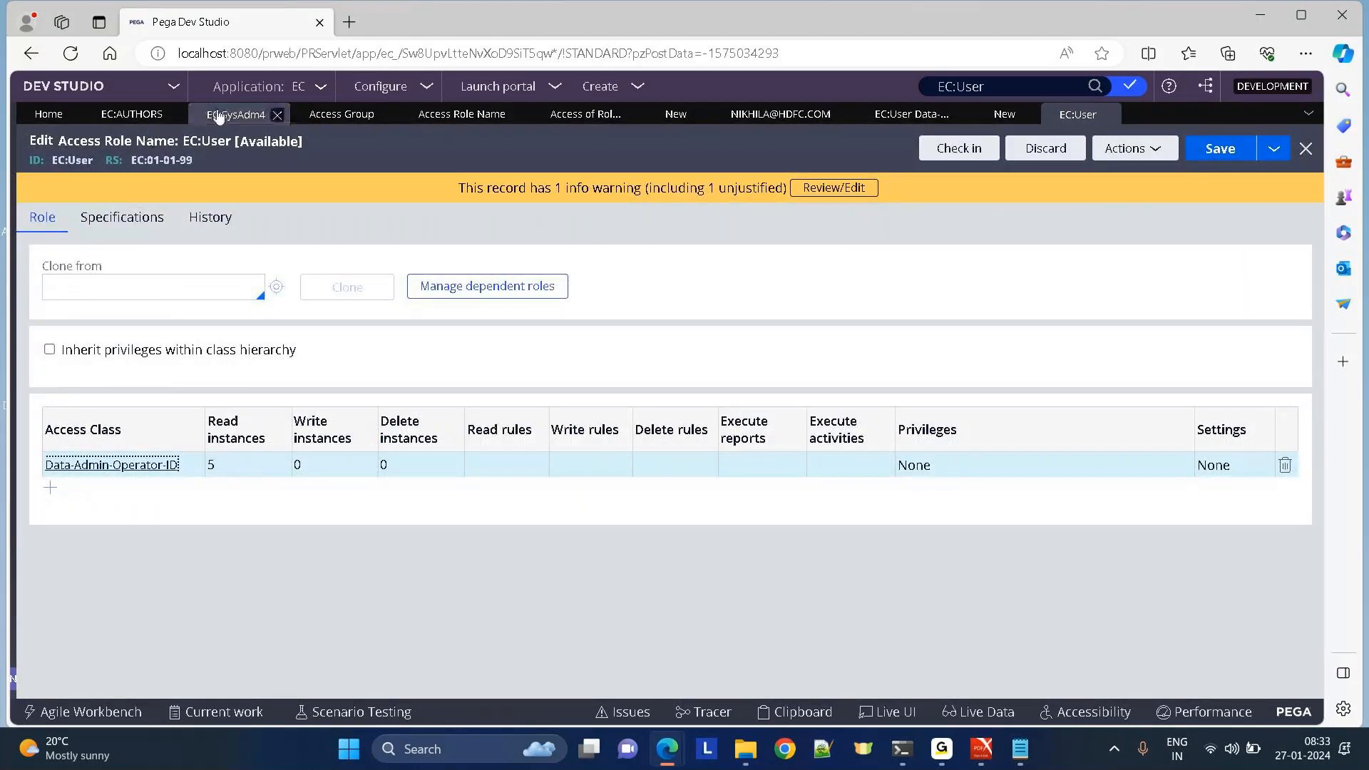
{"action": "left_click", "coordinate": [113, 113]}
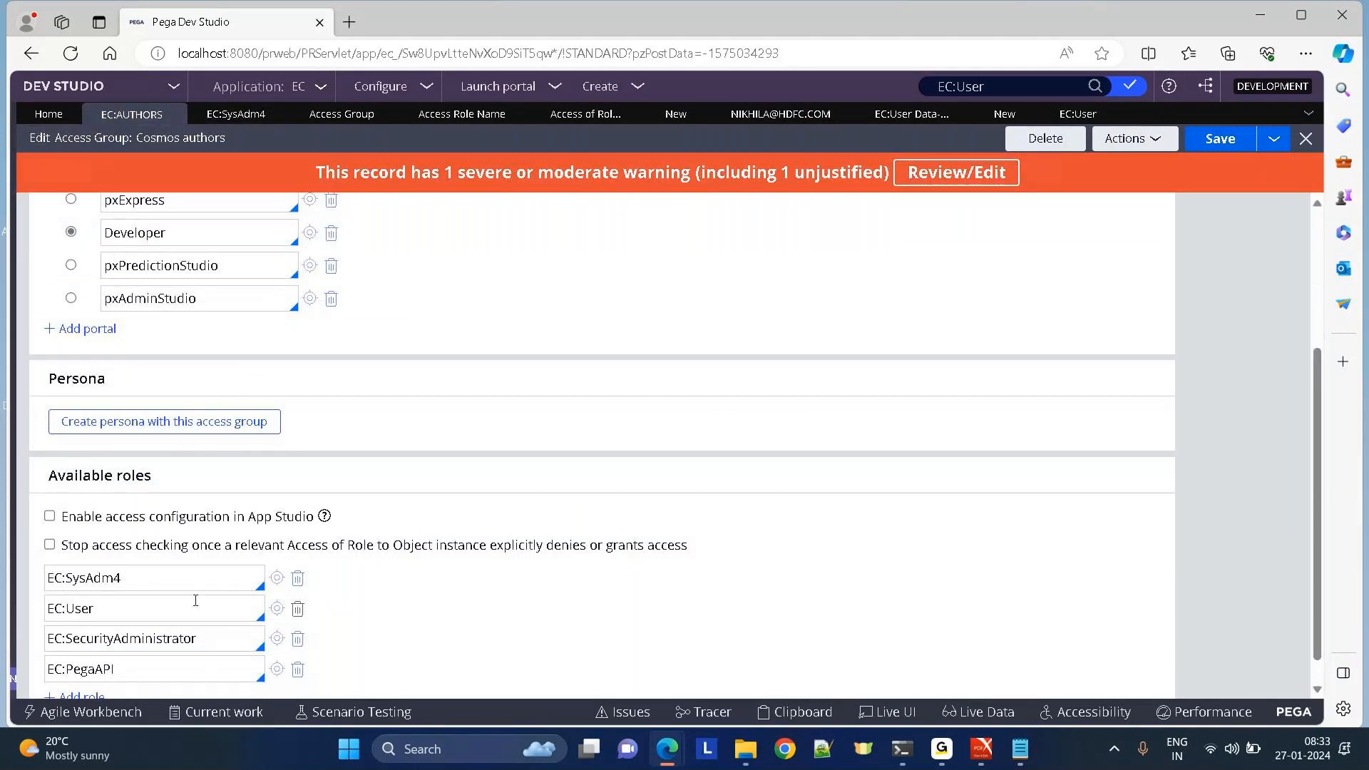
{"action": "left_click", "coordinate": [277, 609]}
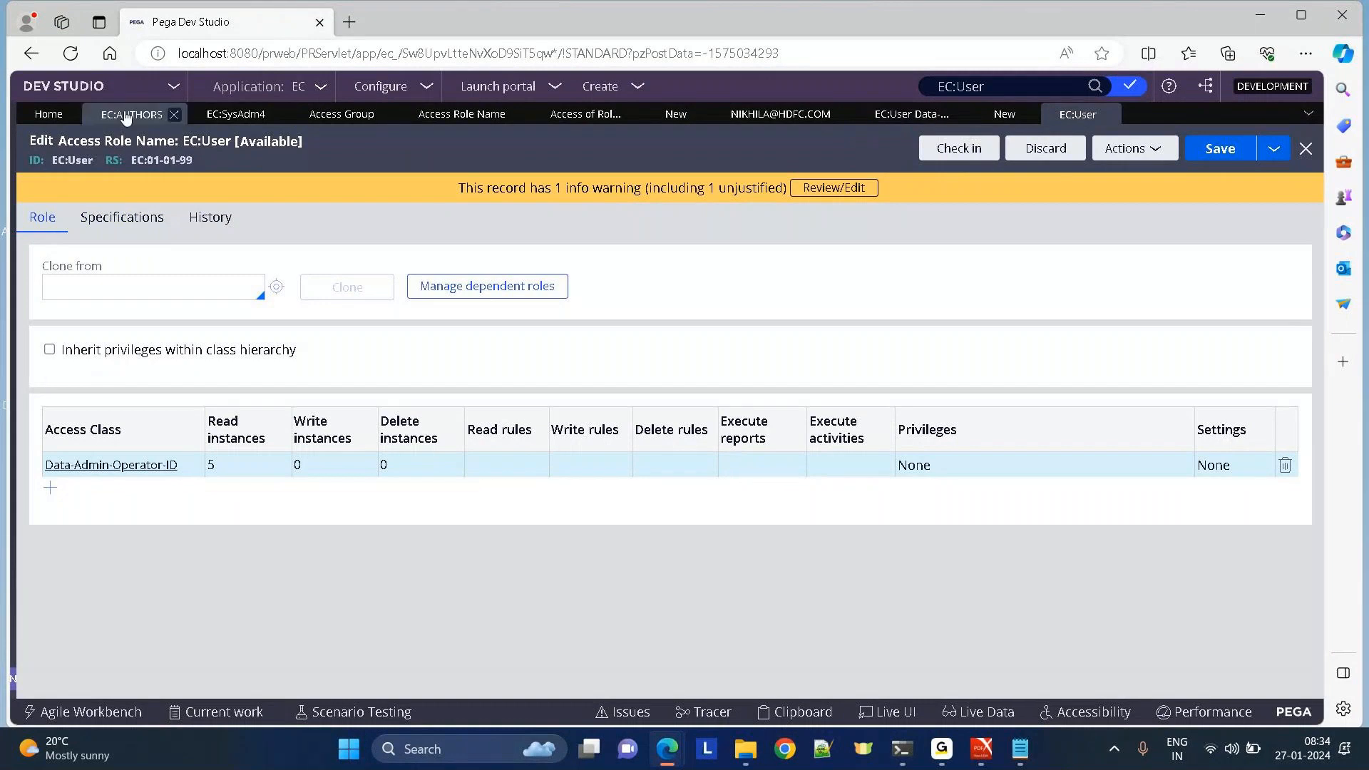
{"action": "left_click", "coordinate": [119, 118]}
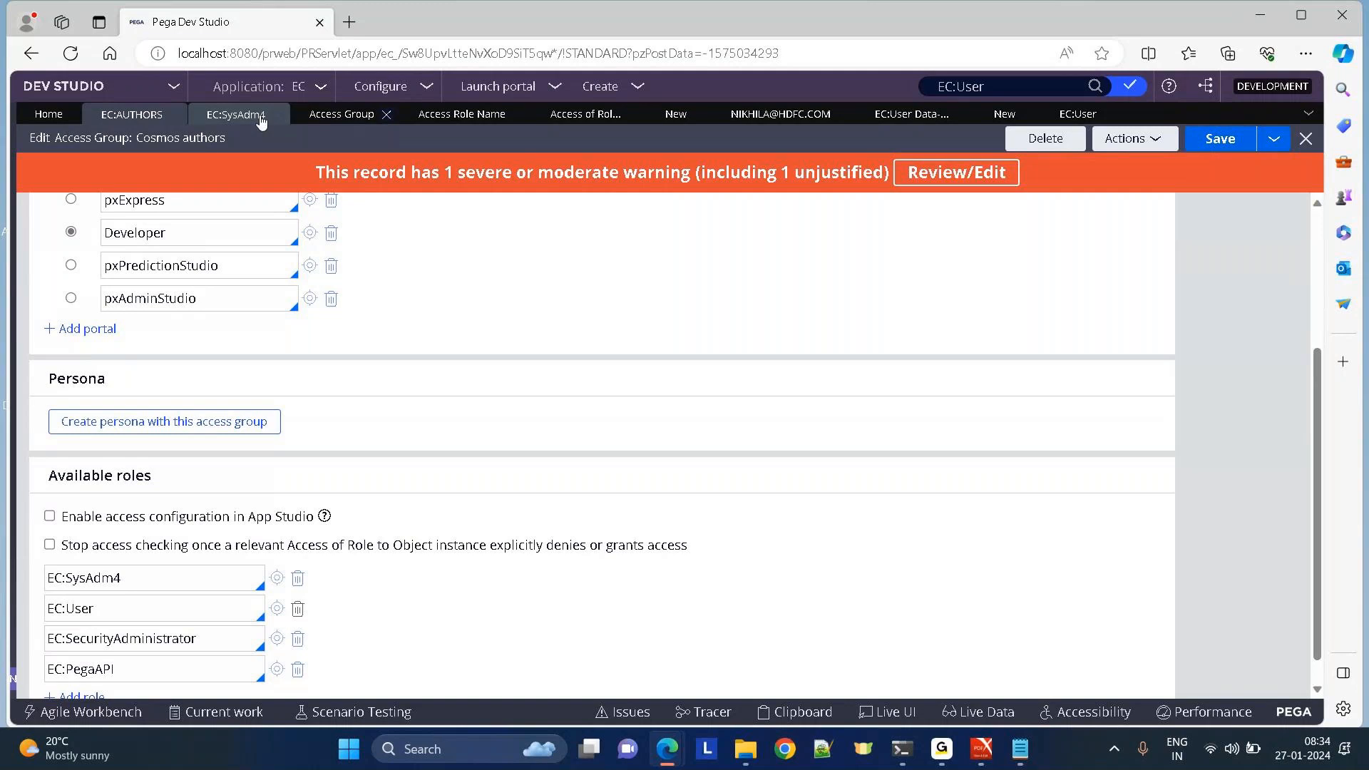
Close the EC:SysAdm4 role tab and the EC:User object-access tab.
{"action": "left_click", "coordinate": [227, 116]}
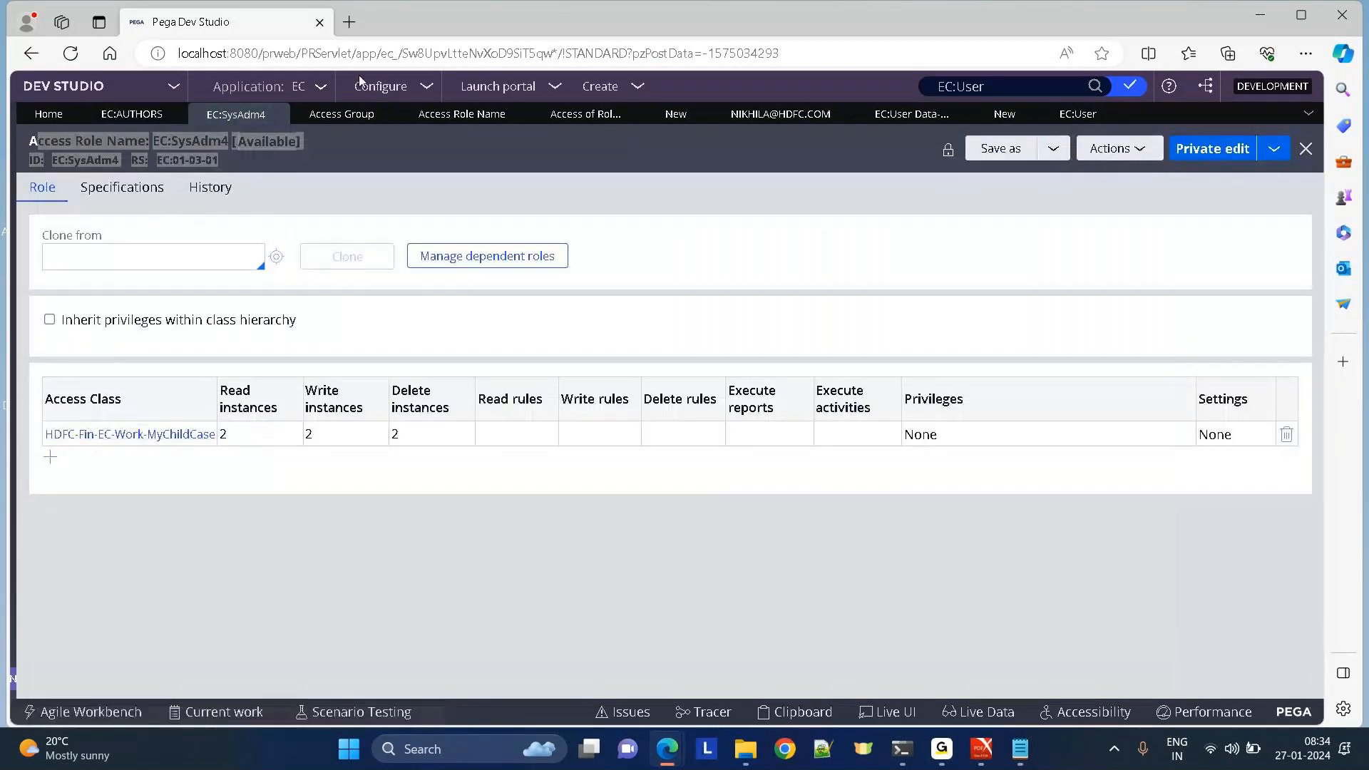
{"action": "left_click", "coordinate": [278, 115]}
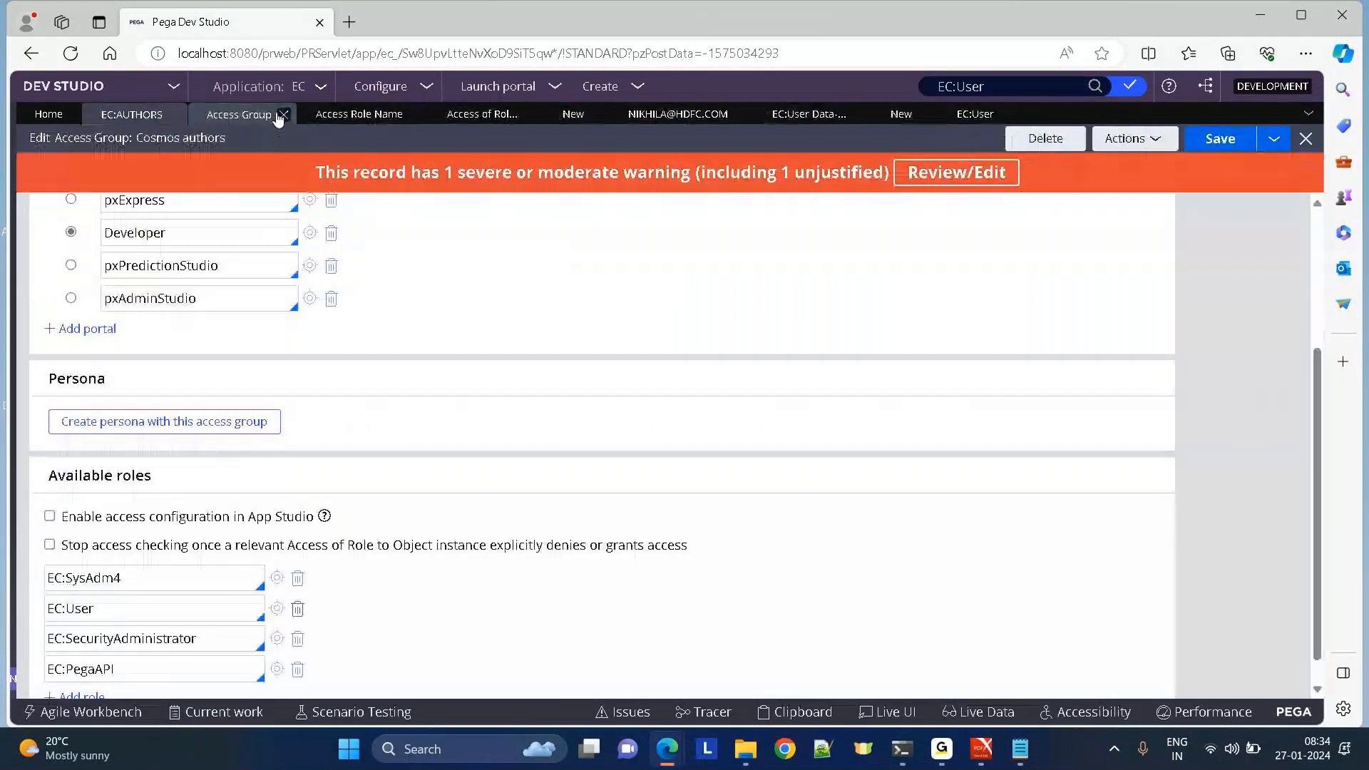
{"action": "left_click", "coordinate": [798, 115]}
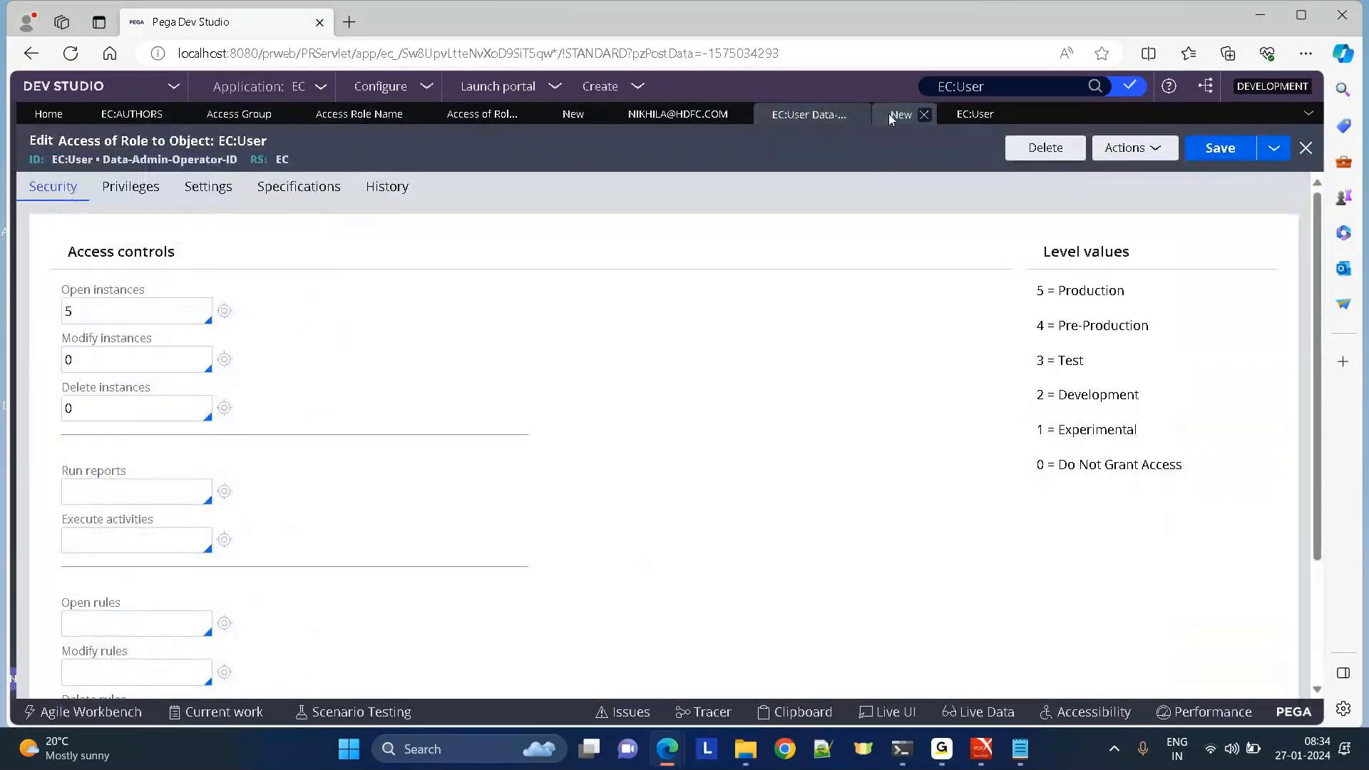
{"action": "left_click", "coordinate": [858, 115]}
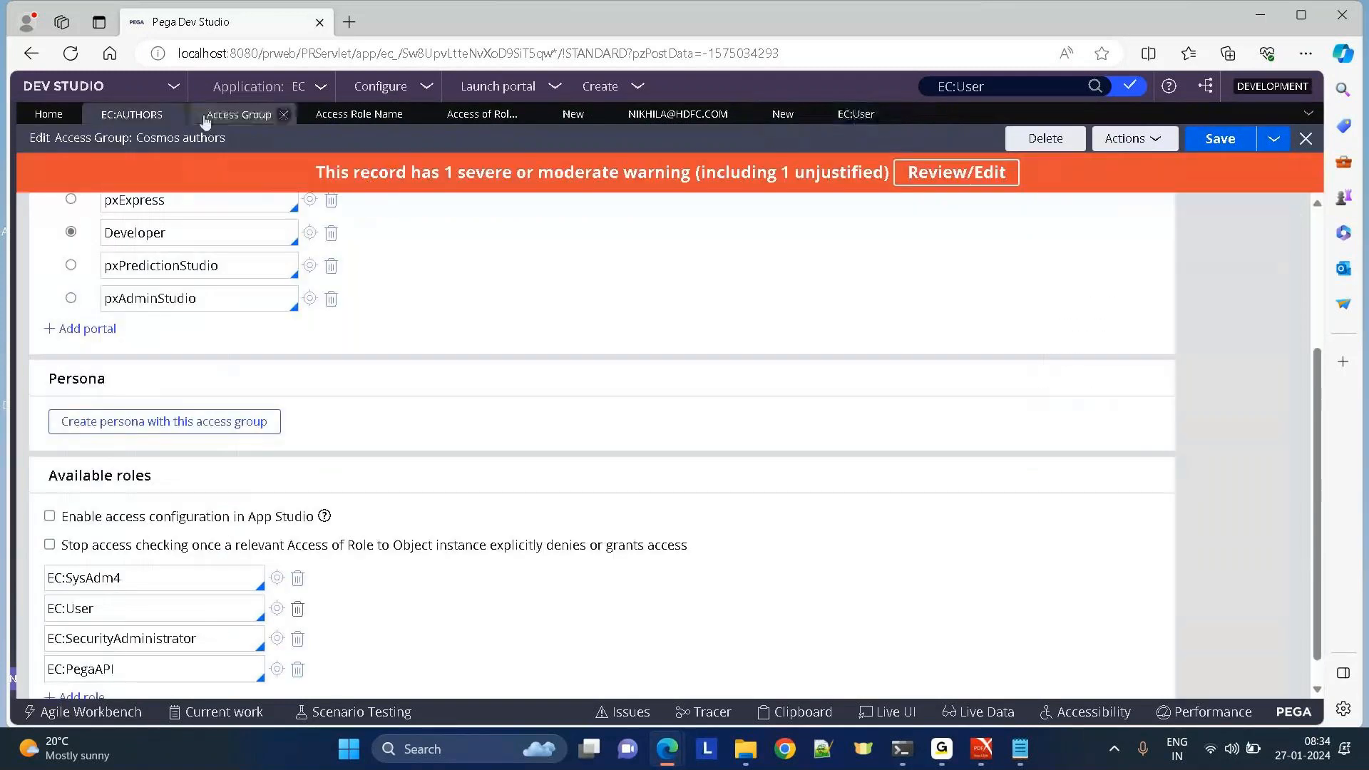
In the EC:User role, add class Data-Admin-Operator-AccessGroup via the DATA-ADMIN-OP autocomplete and save.
{"action": "left_click", "coordinate": [278, 610]}
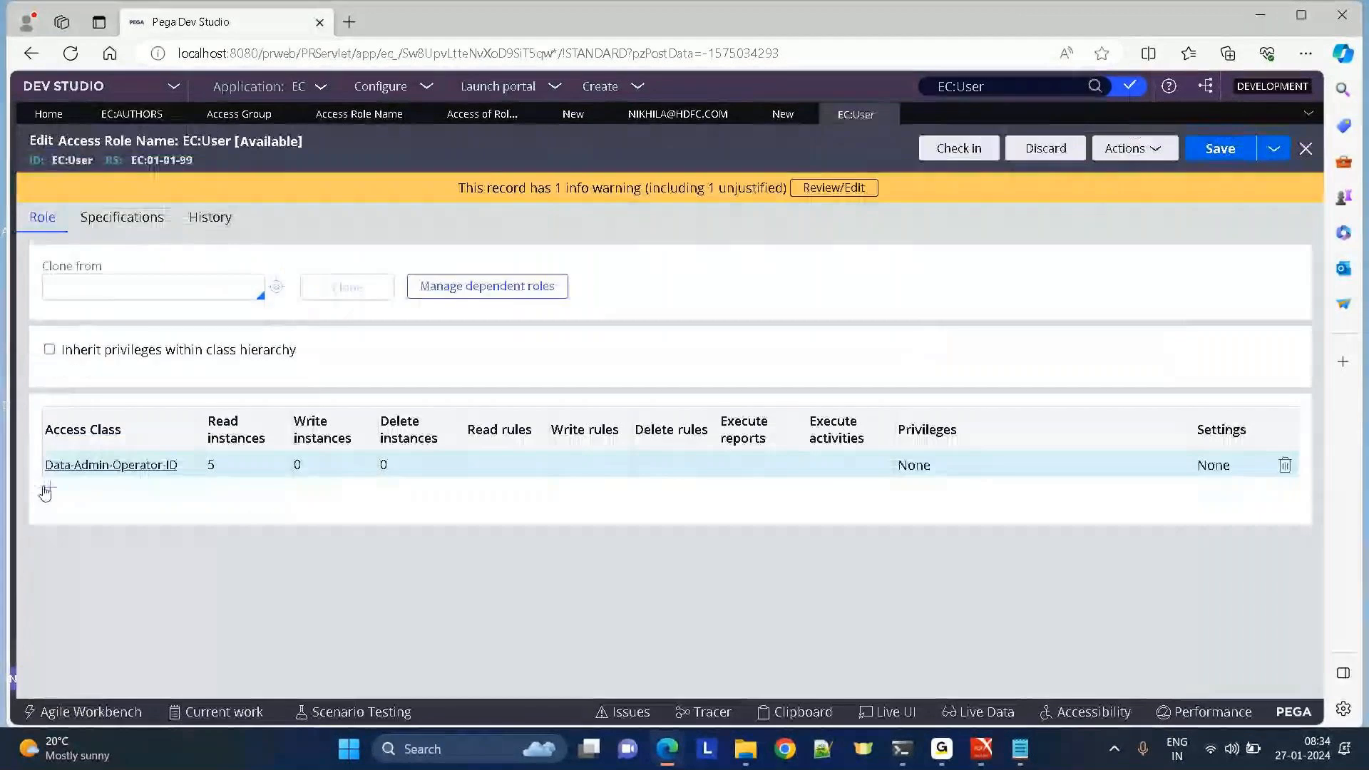
{"action": "left_click", "coordinate": [51, 485]}
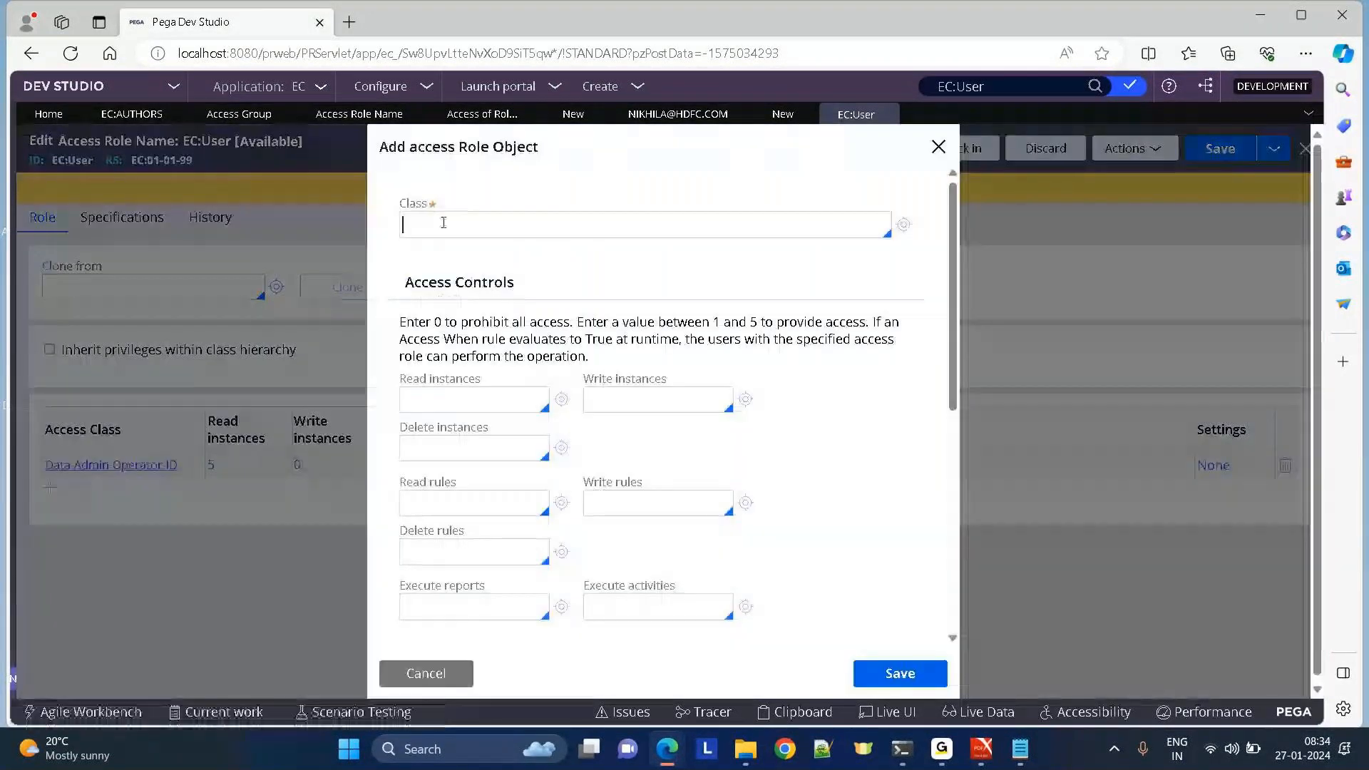
{"action": "type", "text": "DATA"}
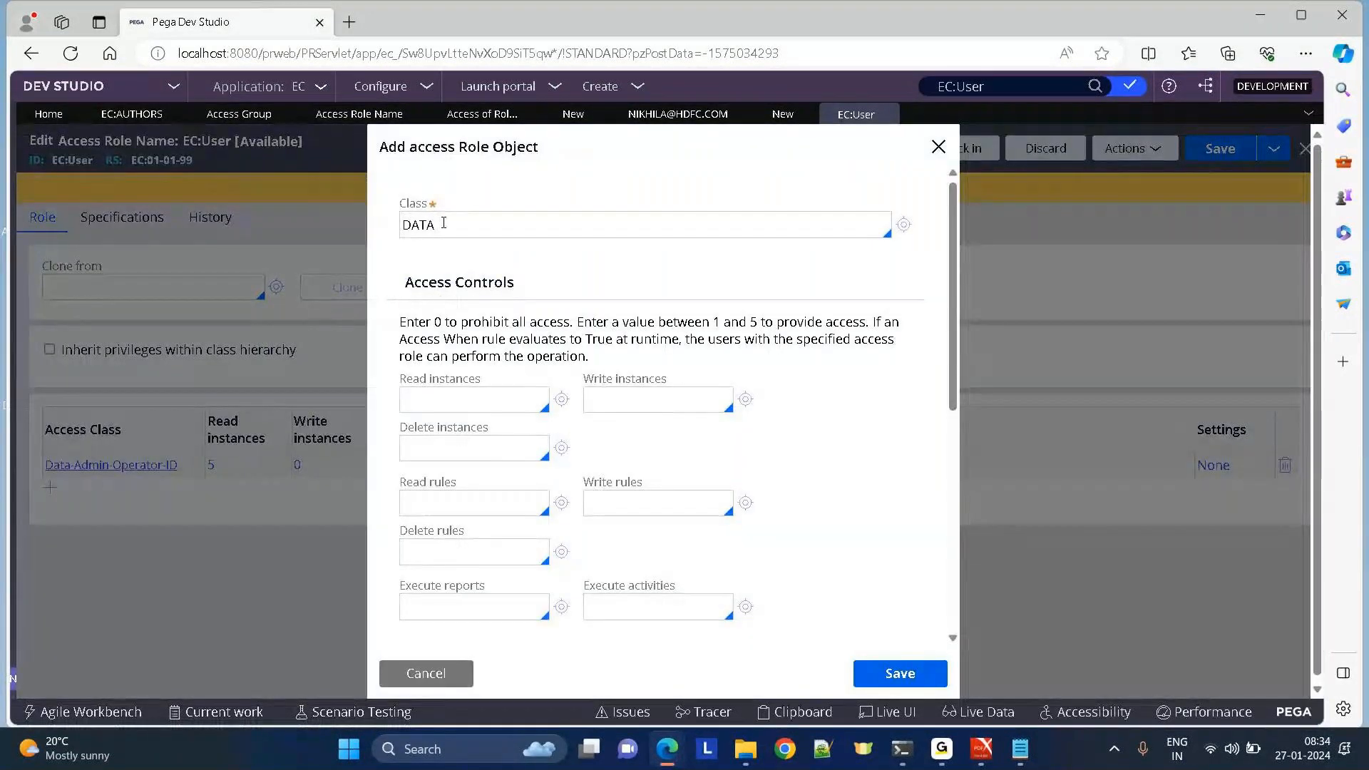
{"action": "type", "text": "-ADMIN"}
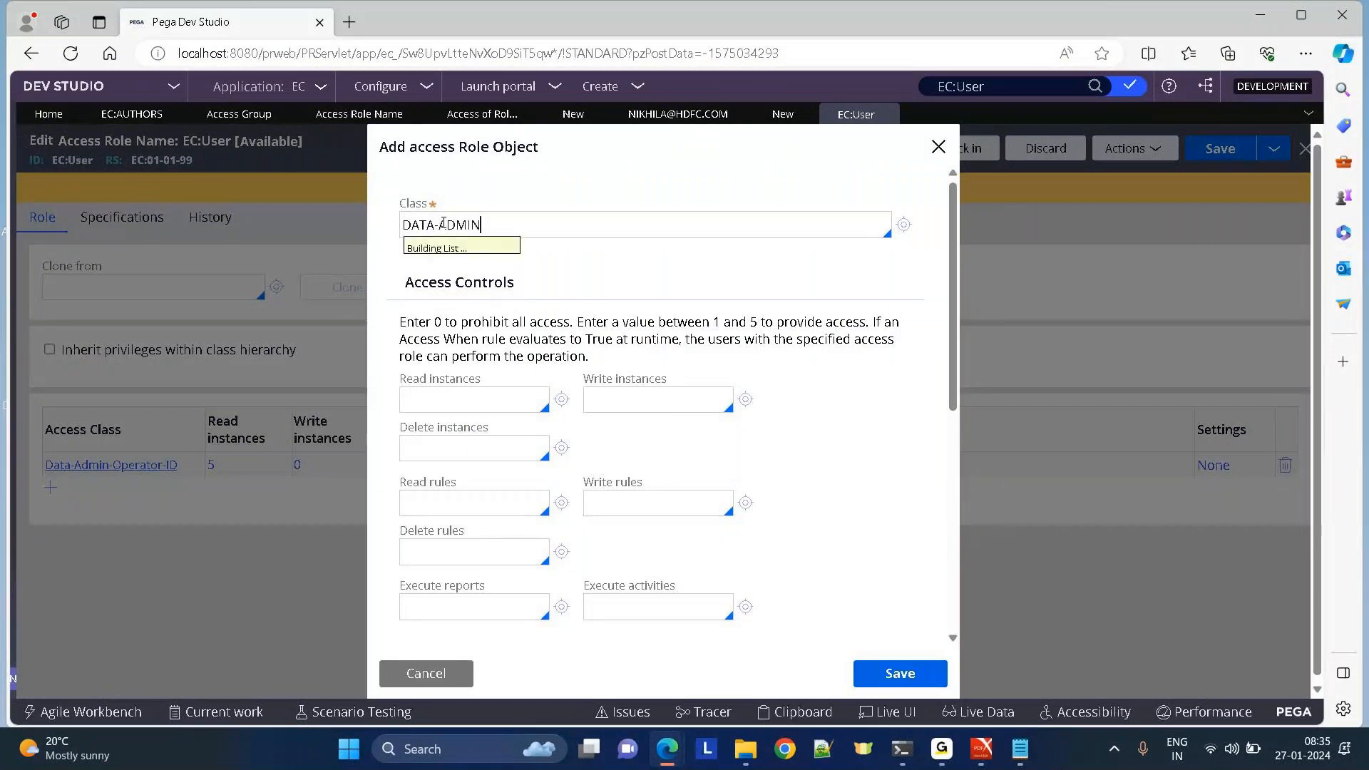
{"action": "key", "text": "Down"}
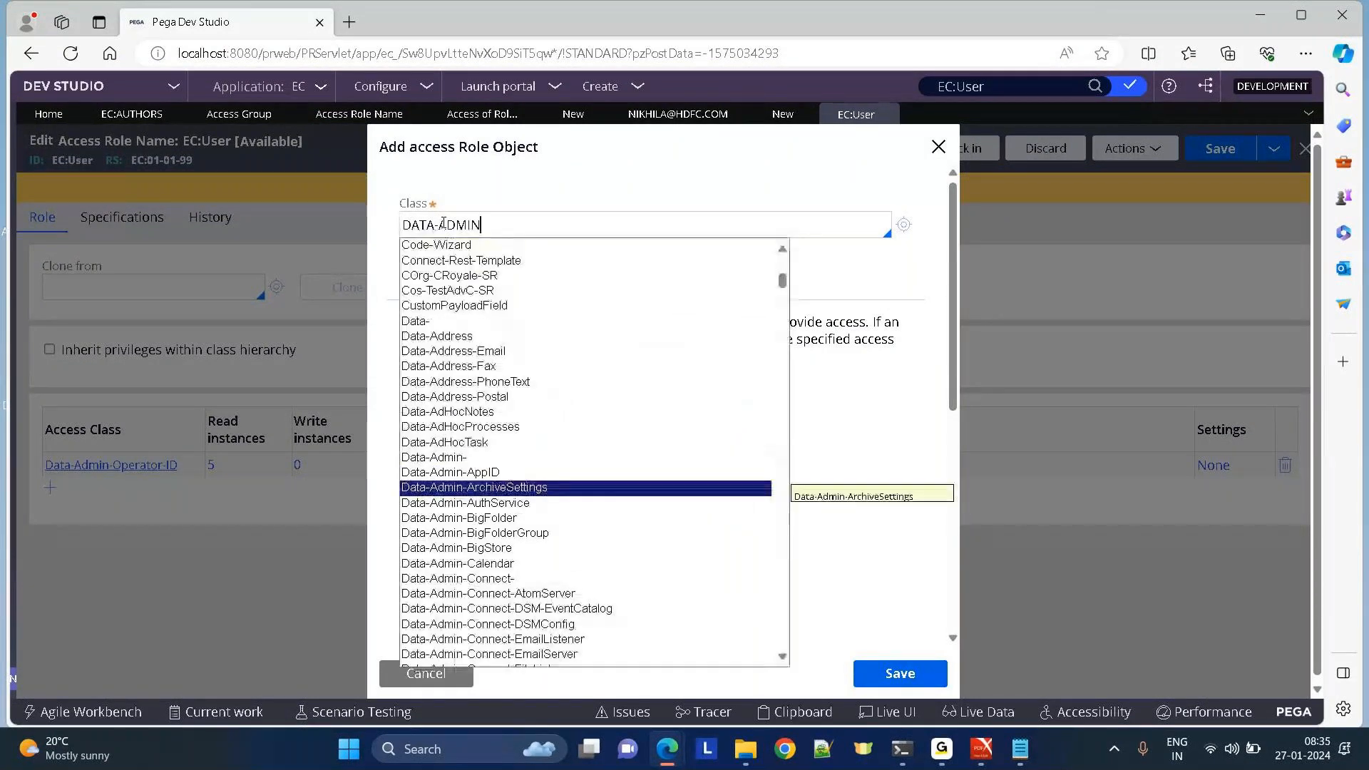
{"action": "type", "text": "-OPE"}
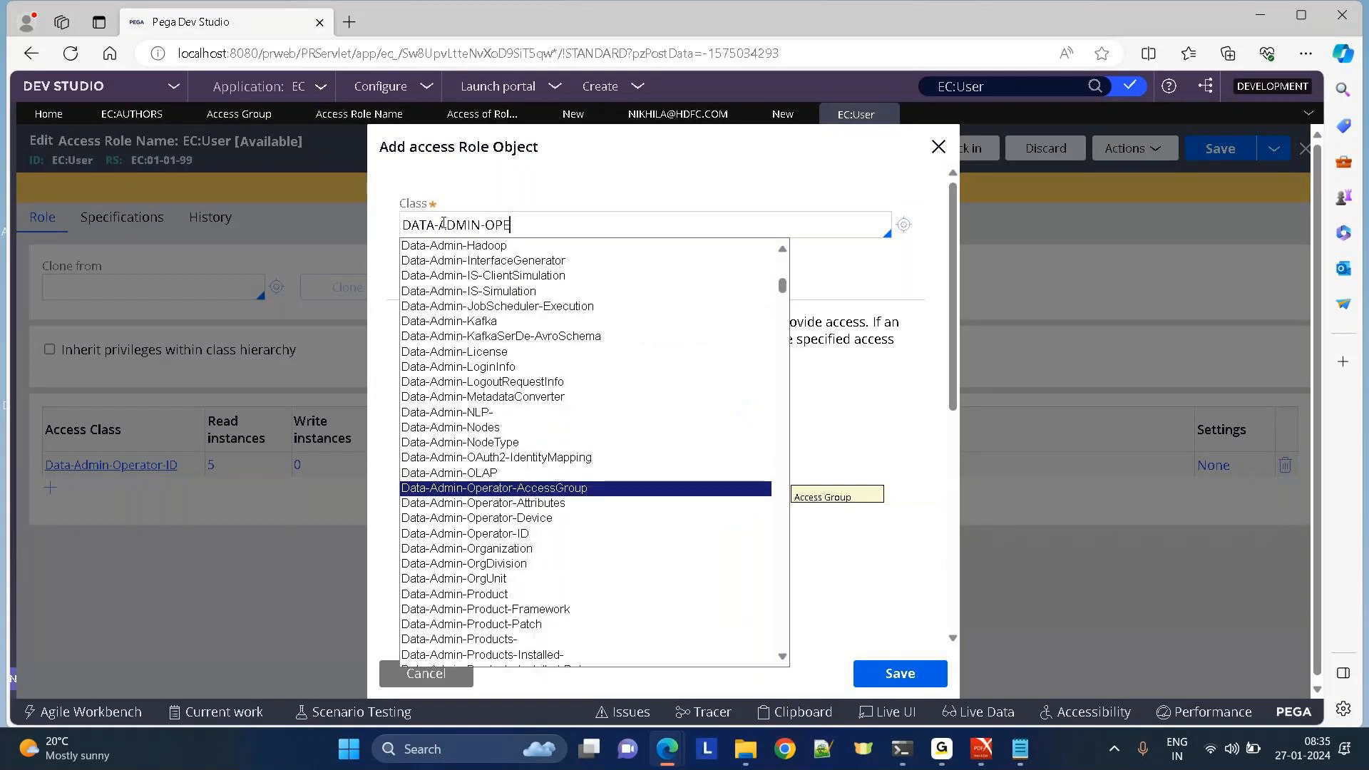
{"action": "key", "text": "Return"}
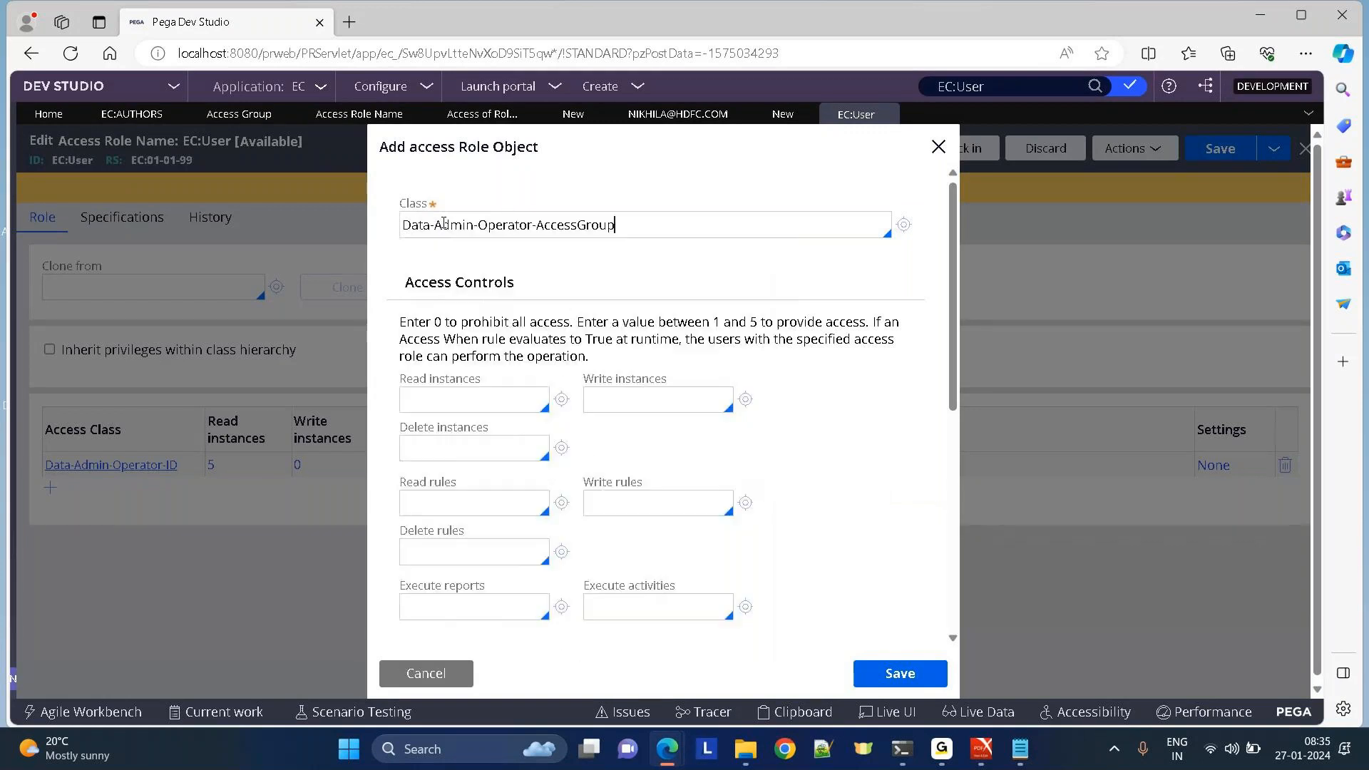
{"action": "left_click", "coordinate": [898, 674]}
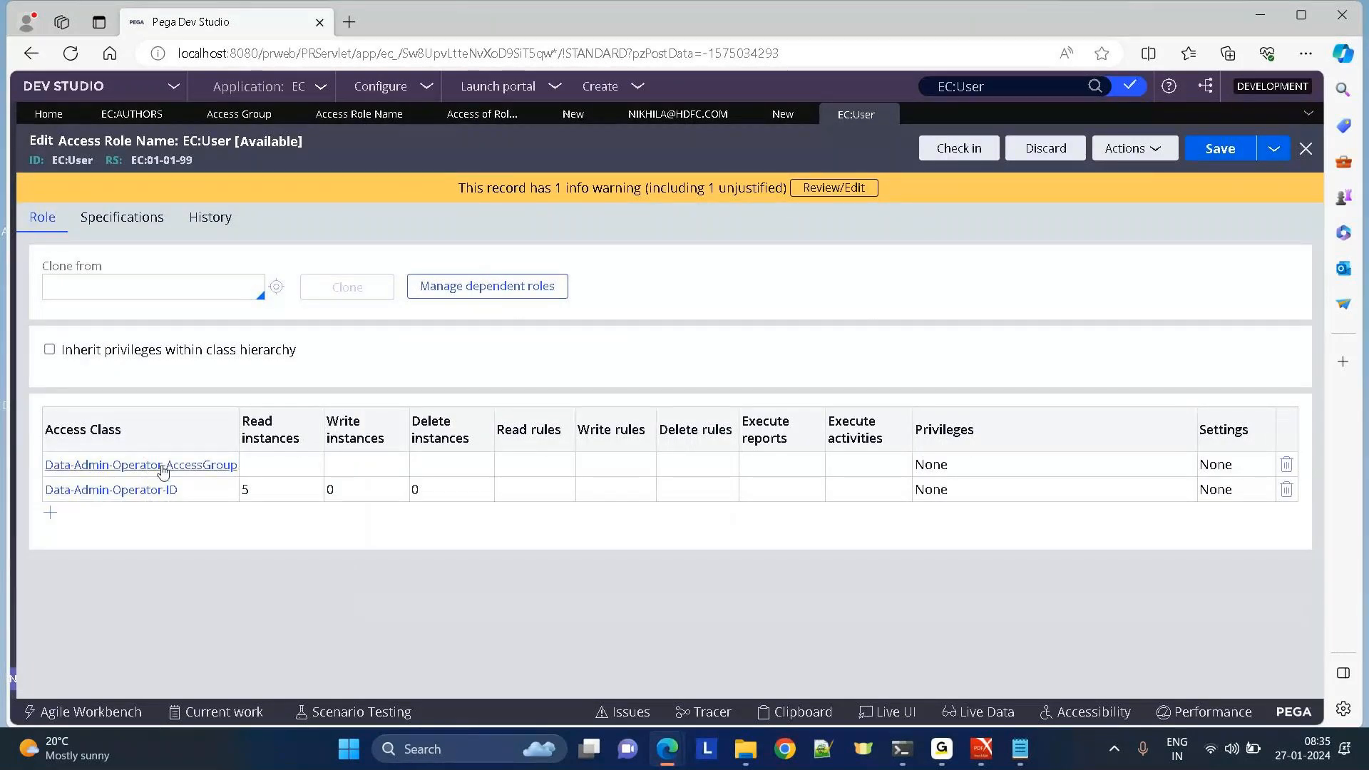
Start a new Access of Role to Object form from Create > Security, then close it and the EC:User tab.
{"action": "left_click", "coordinate": [600, 85]}
{"action": "mouse_move", "coordinate": [642, 359]}
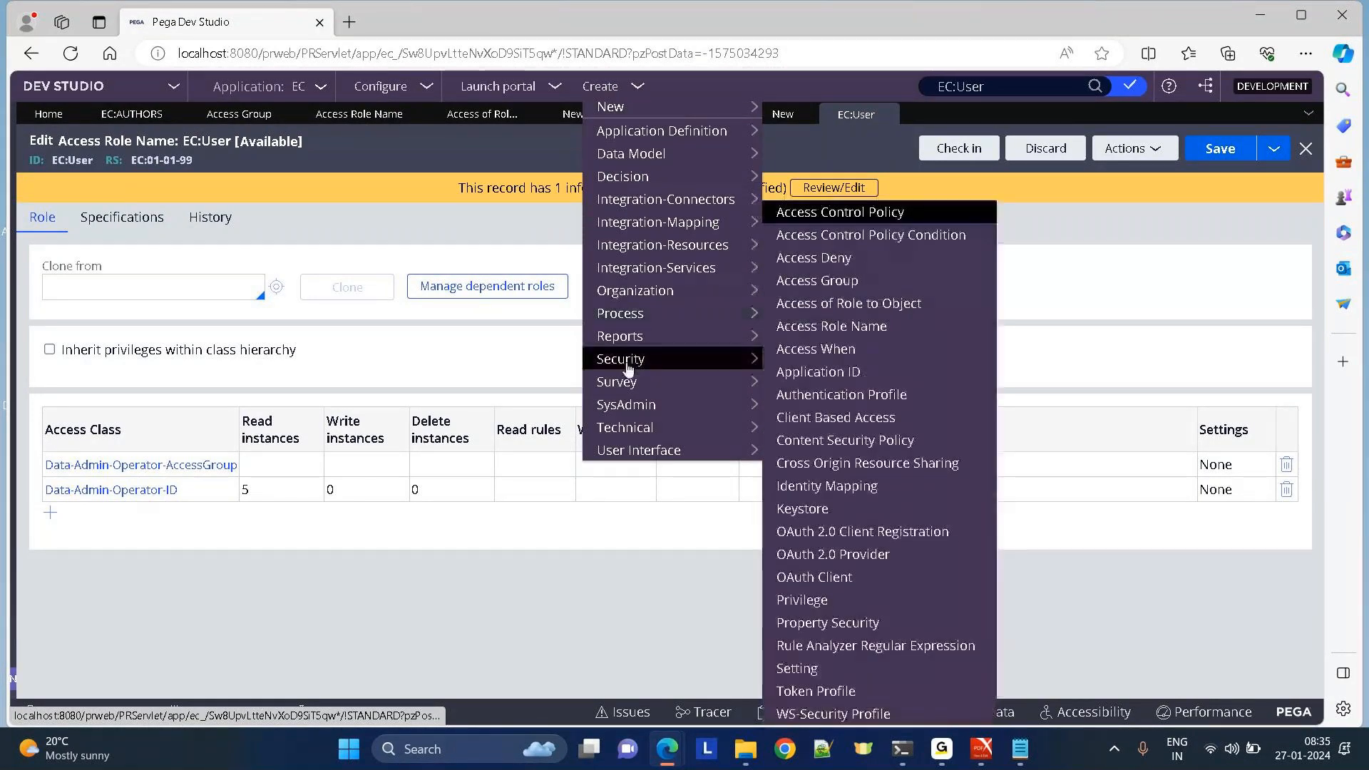
{"action": "left_click", "coordinate": [845, 304]}
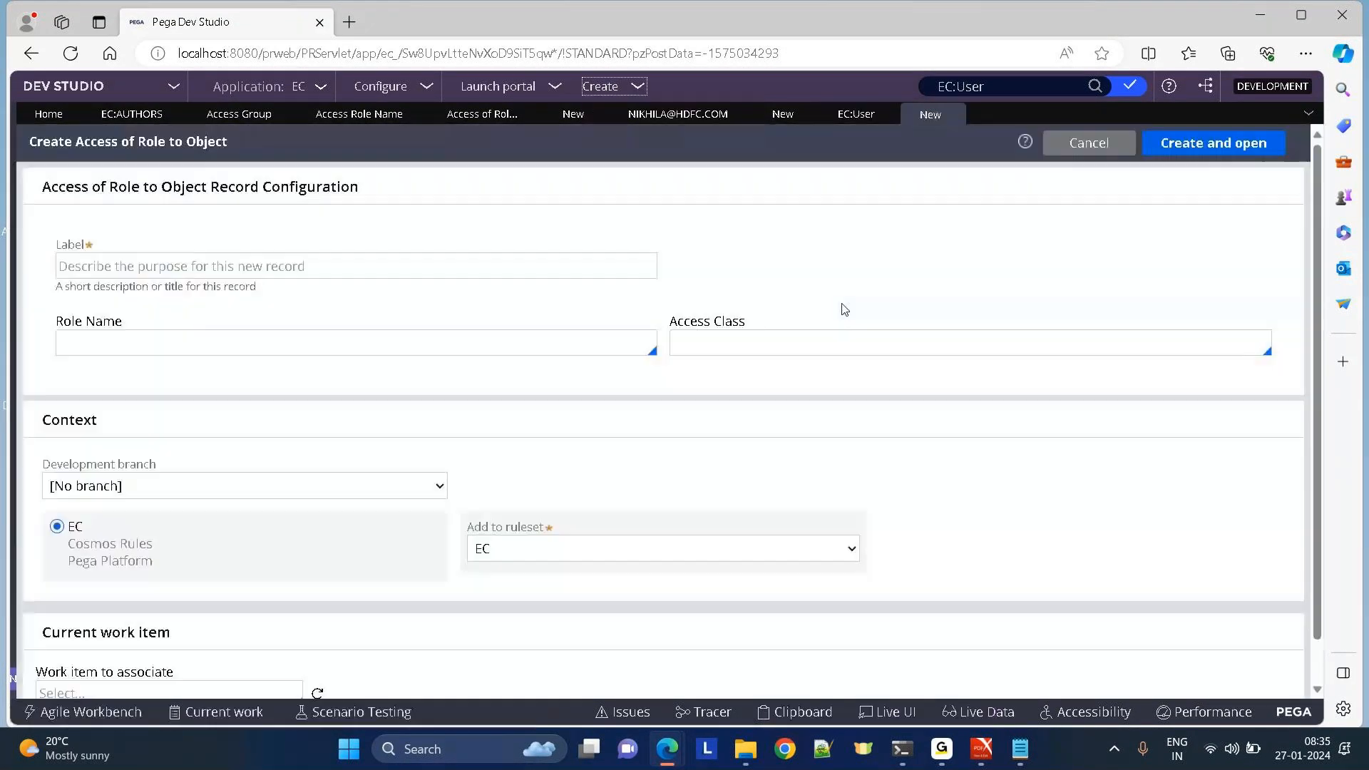
{"action": "left_click", "coordinate": [953, 115]}
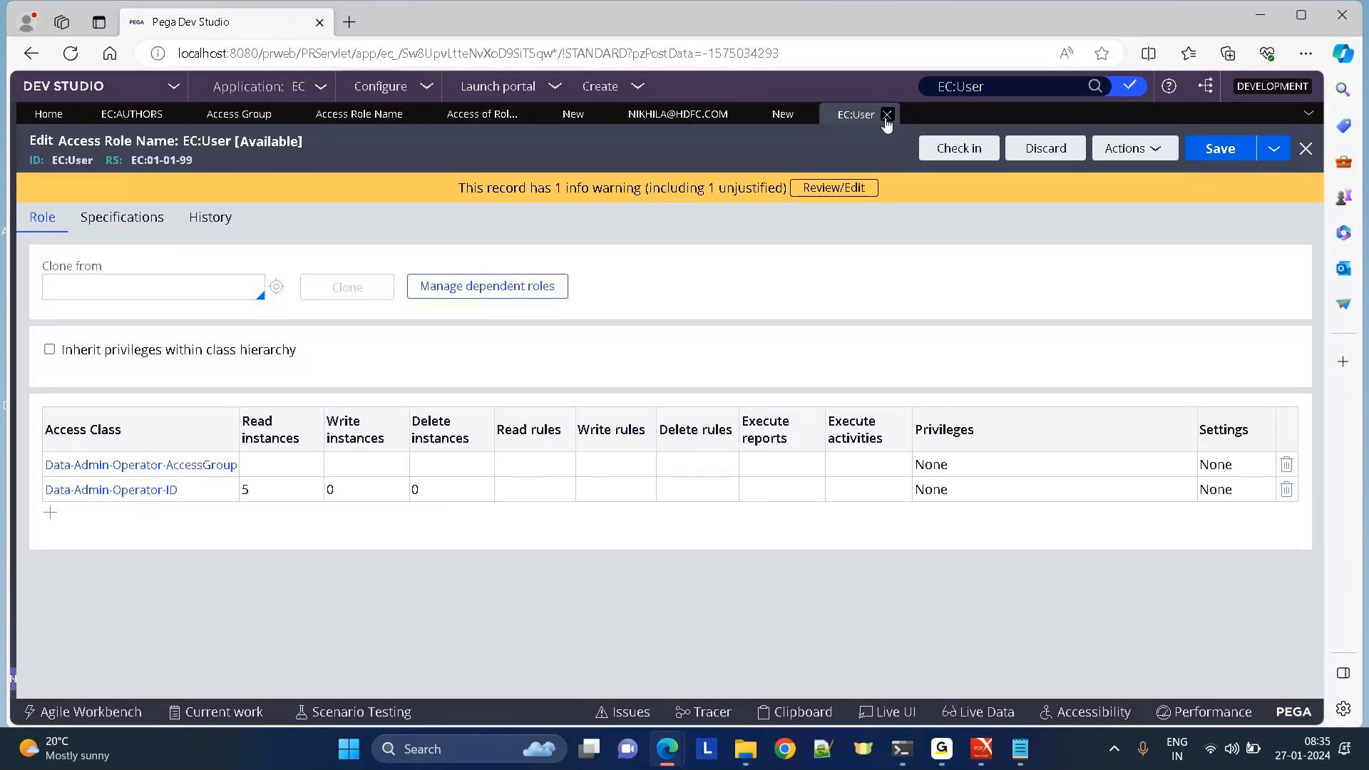
{"action": "left_click", "coordinate": [887, 115]}
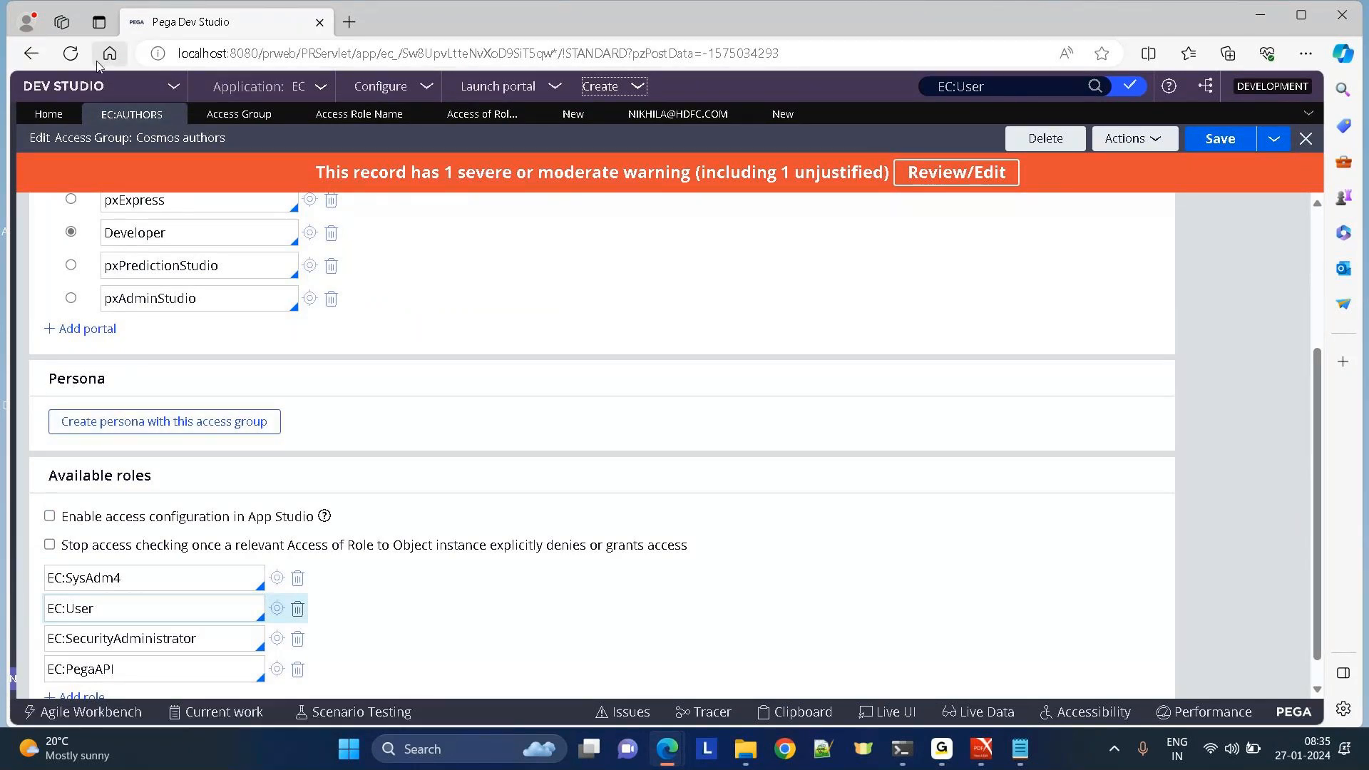
Reload and open the current operator's record, attempting a Save As copy that is rejected.
{"action": "left_click", "coordinate": [72, 61]}
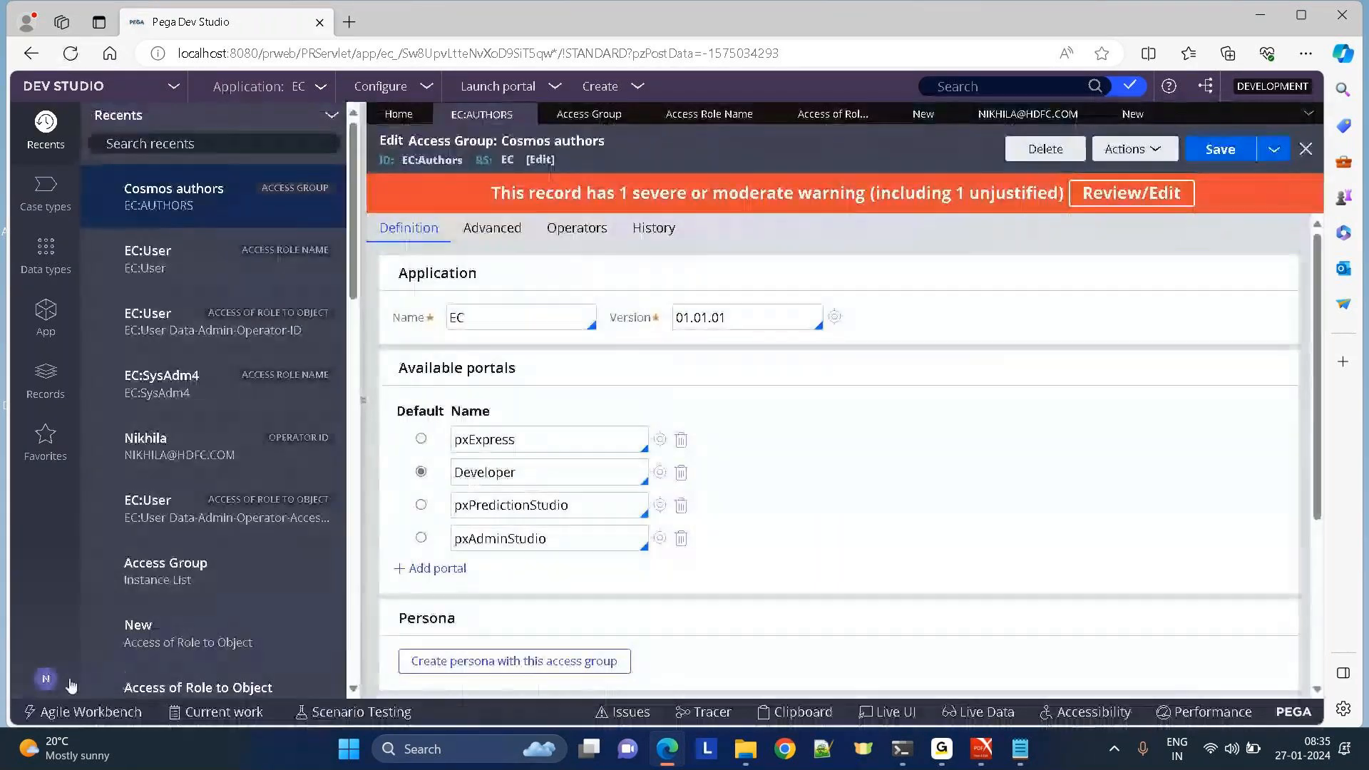
{"action": "left_click", "coordinate": [45, 685]}
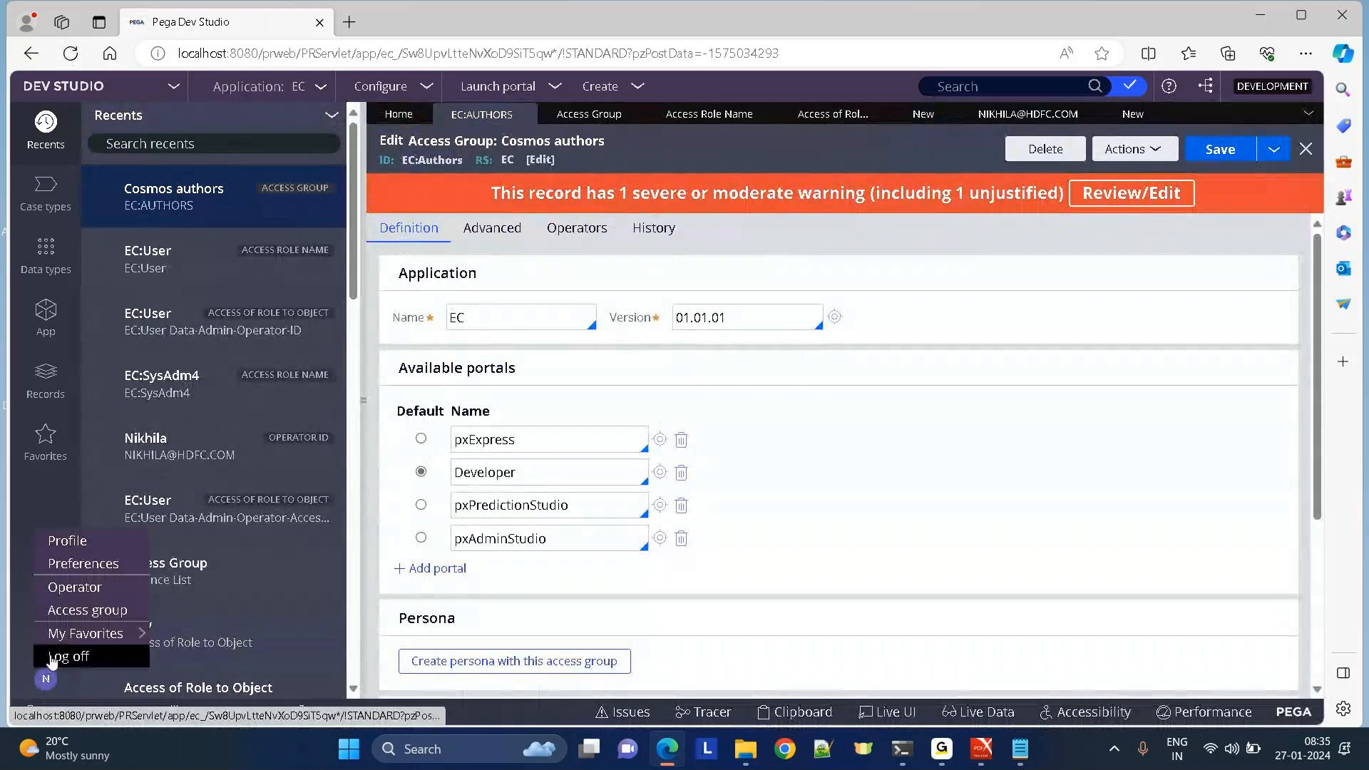
{"action": "left_click", "coordinate": [75, 586]}
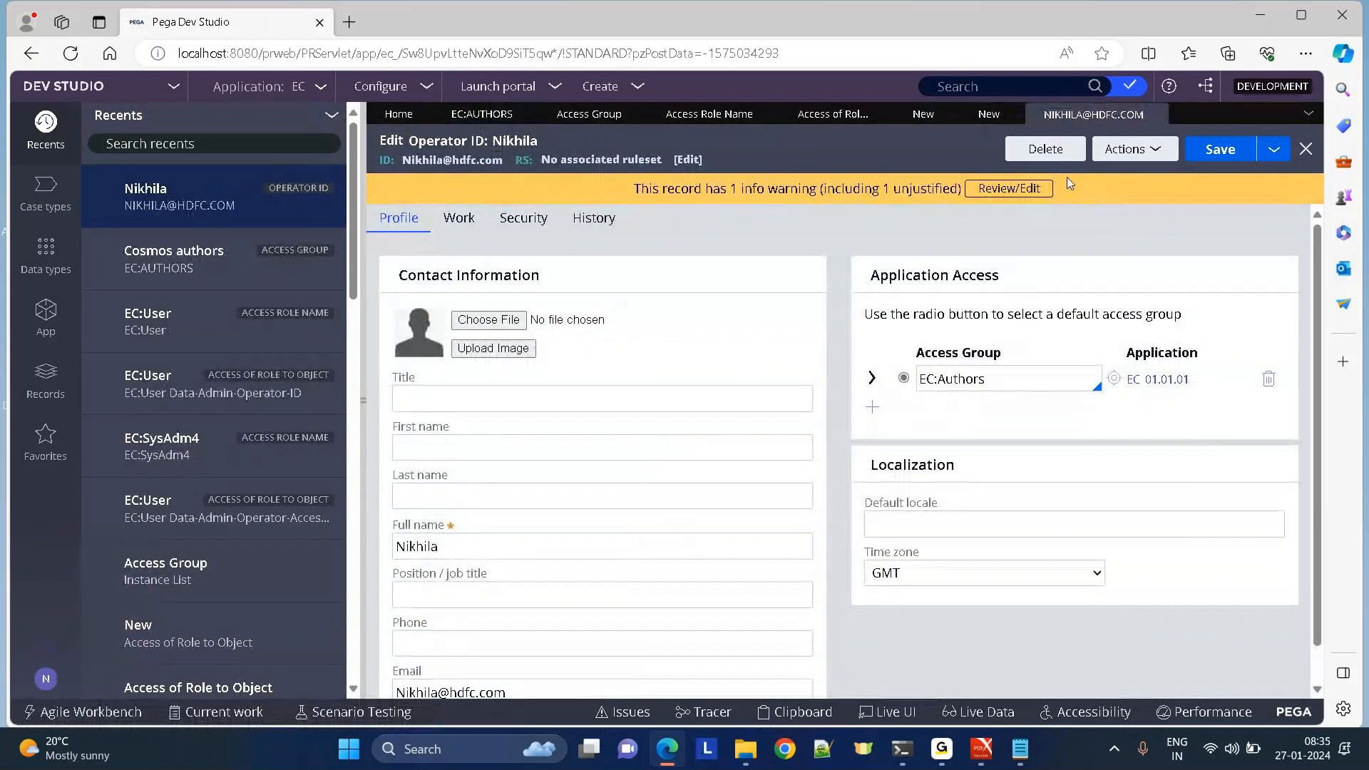
{"action": "left_click", "coordinate": [1274, 155]}
{"action": "left_click", "coordinate": [1240, 174]}
{"action": "left_click", "coordinate": [1198, 148]}
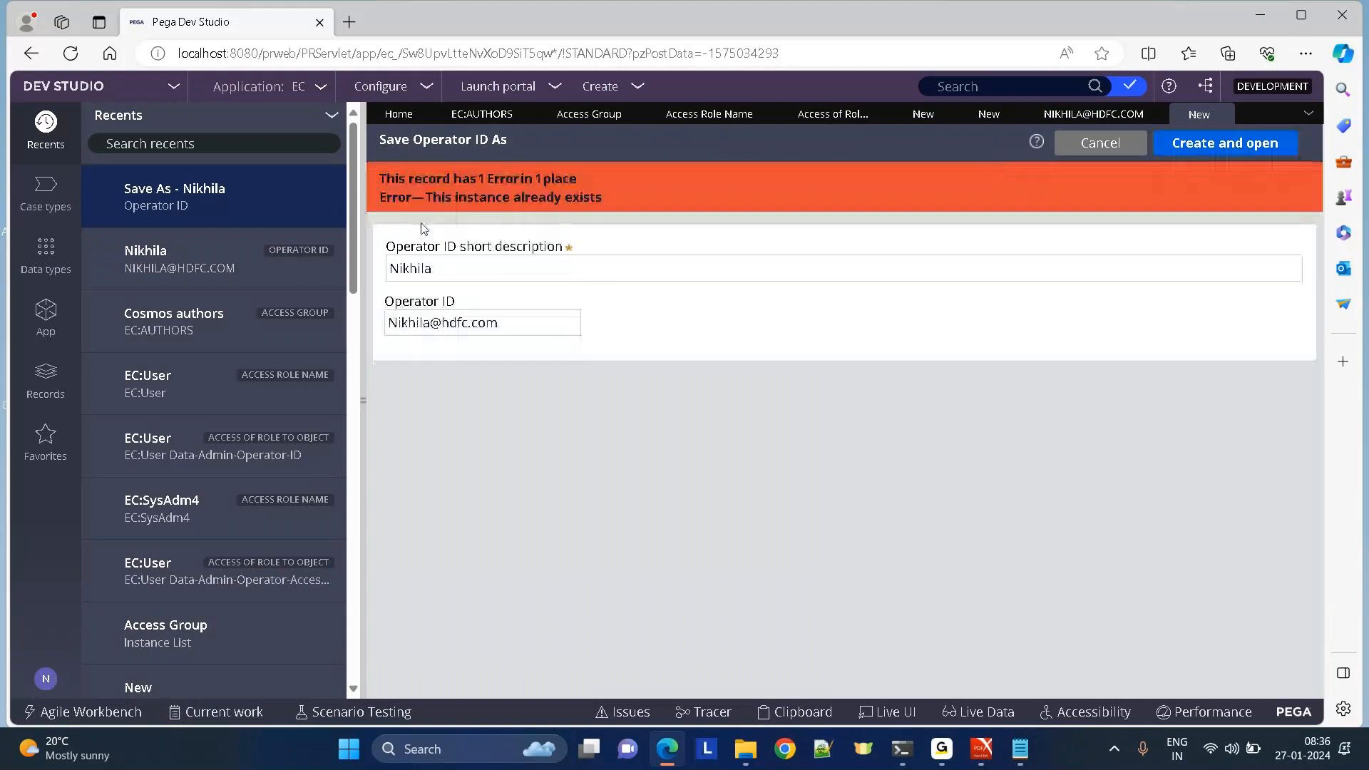
{"action": "left_click", "coordinate": [1062, 115]}
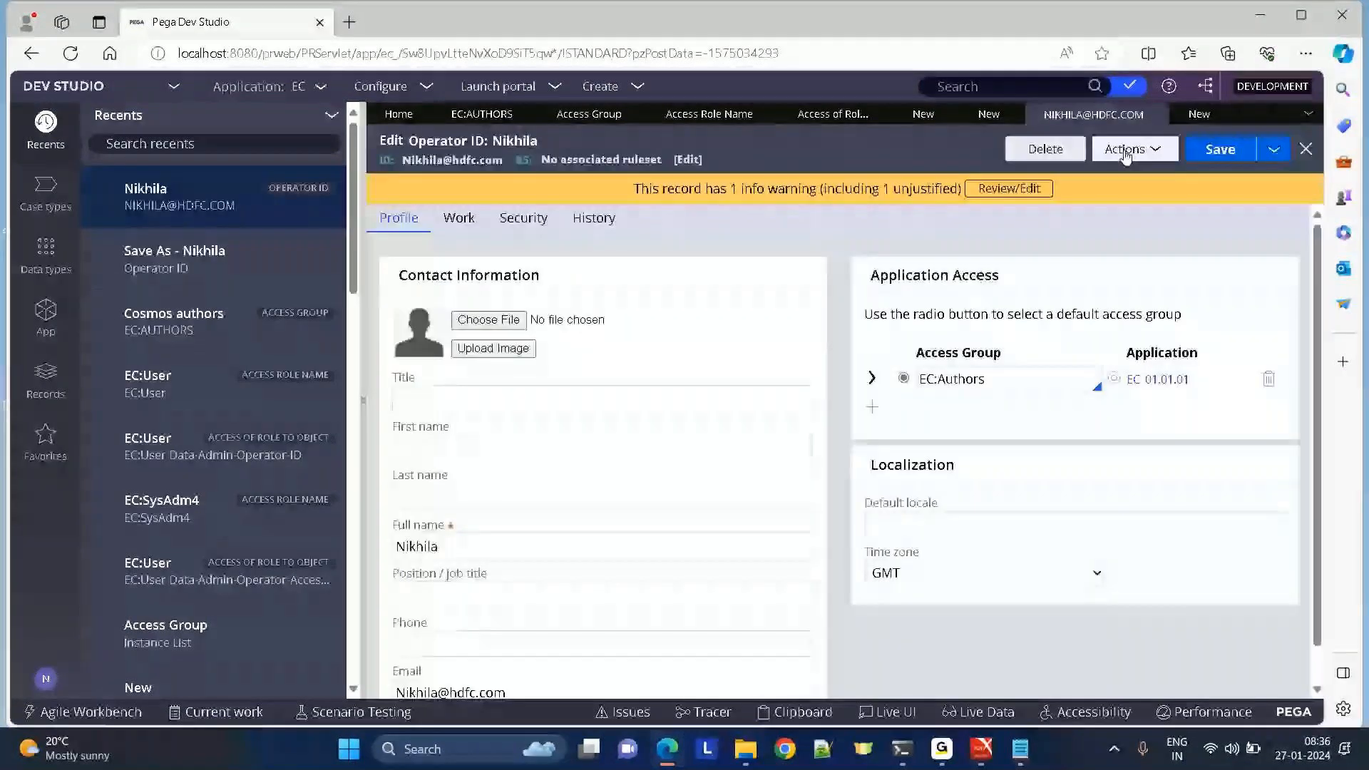
Start deleting the operator record, then cancel the deletion.
{"action": "left_click", "coordinate": [1028, 147]}
{"action": "left_click", "coordinate": [623, 388]}
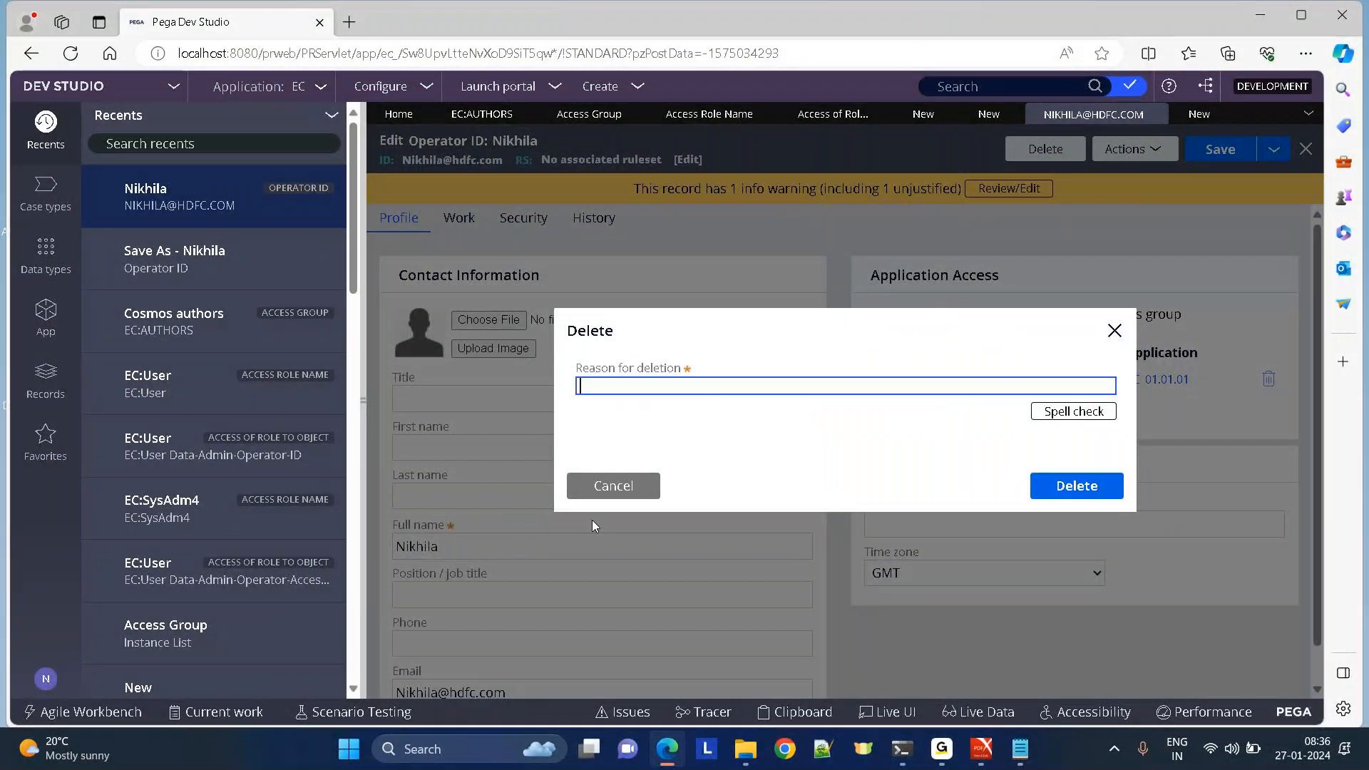
{"action": "left_click", "coordinate": [604, 488]}
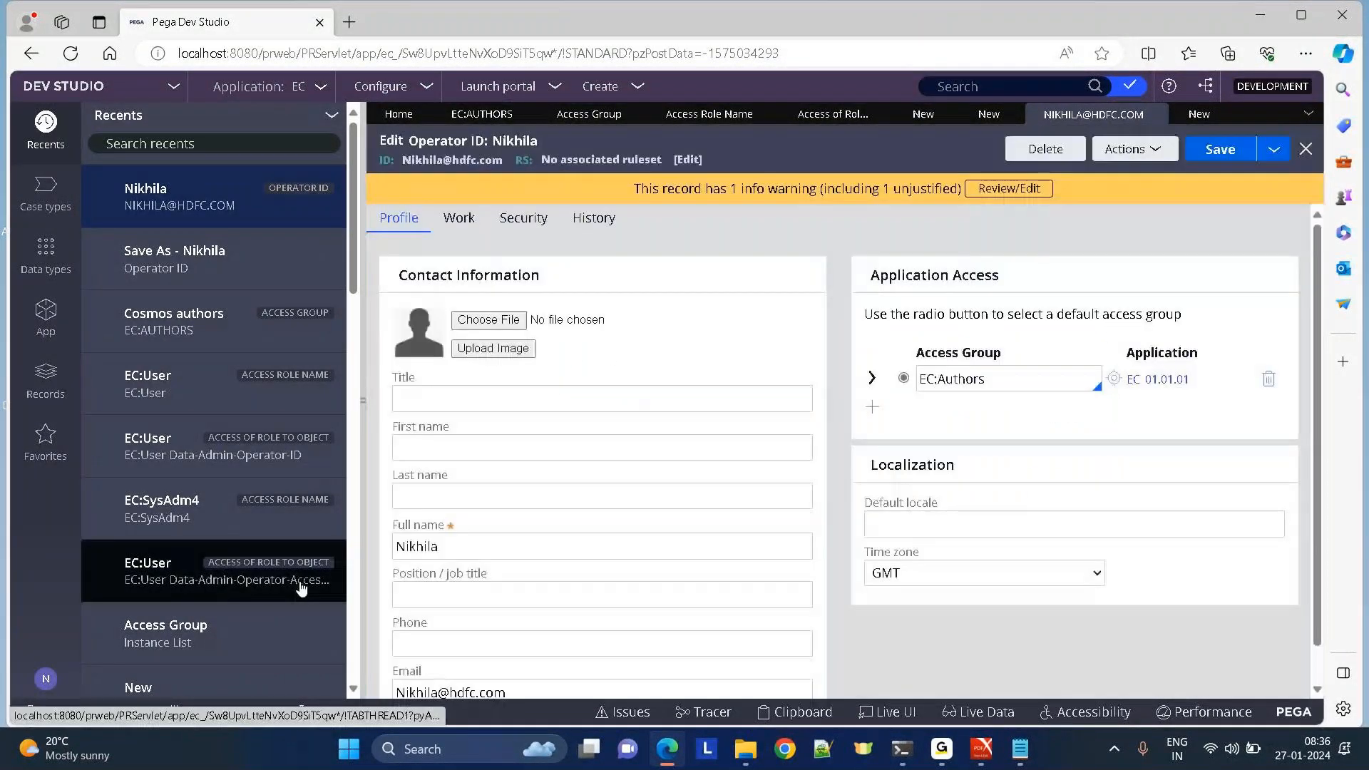
{"action": "left_click", "coordinate": [46, 678]}
Switch to the Cosmos authors access group and save it.
{"action": "left_click", "coordinate": [452, 117]}
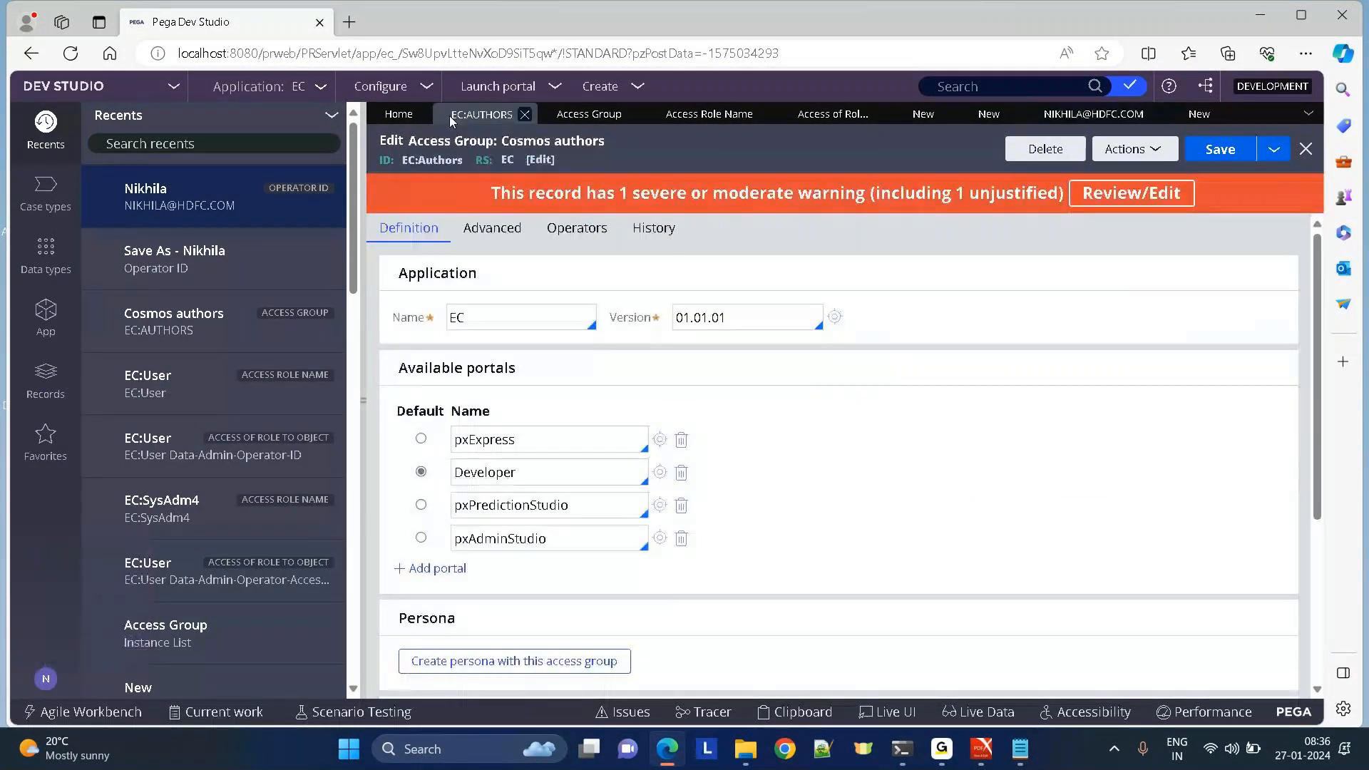
{"action": "scroll", "coordinate": [1315, 618], "scroll_direction": "down", "scroll_amount": 4}
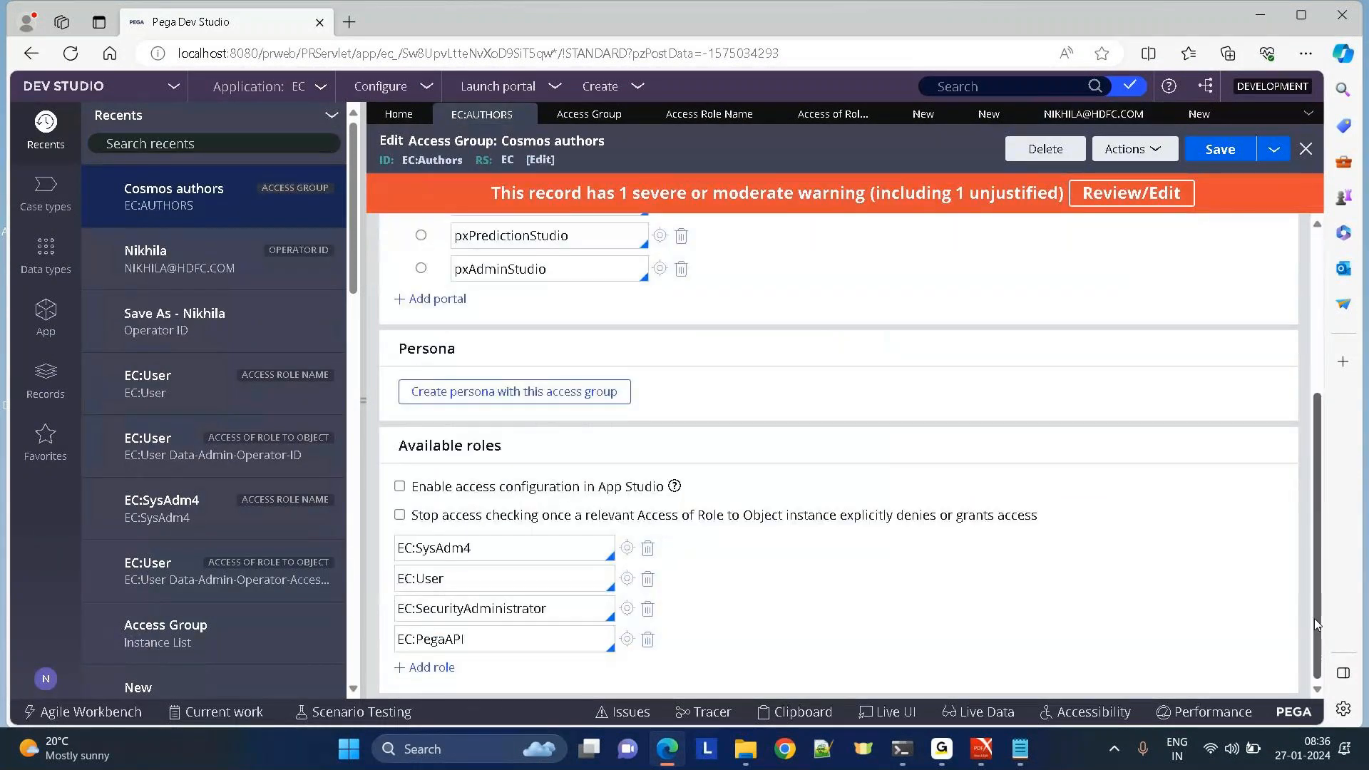
{"action": "scroll", "coordinate": [1314, 618], "scroll_direction": "up", "scroll_amount": 5}
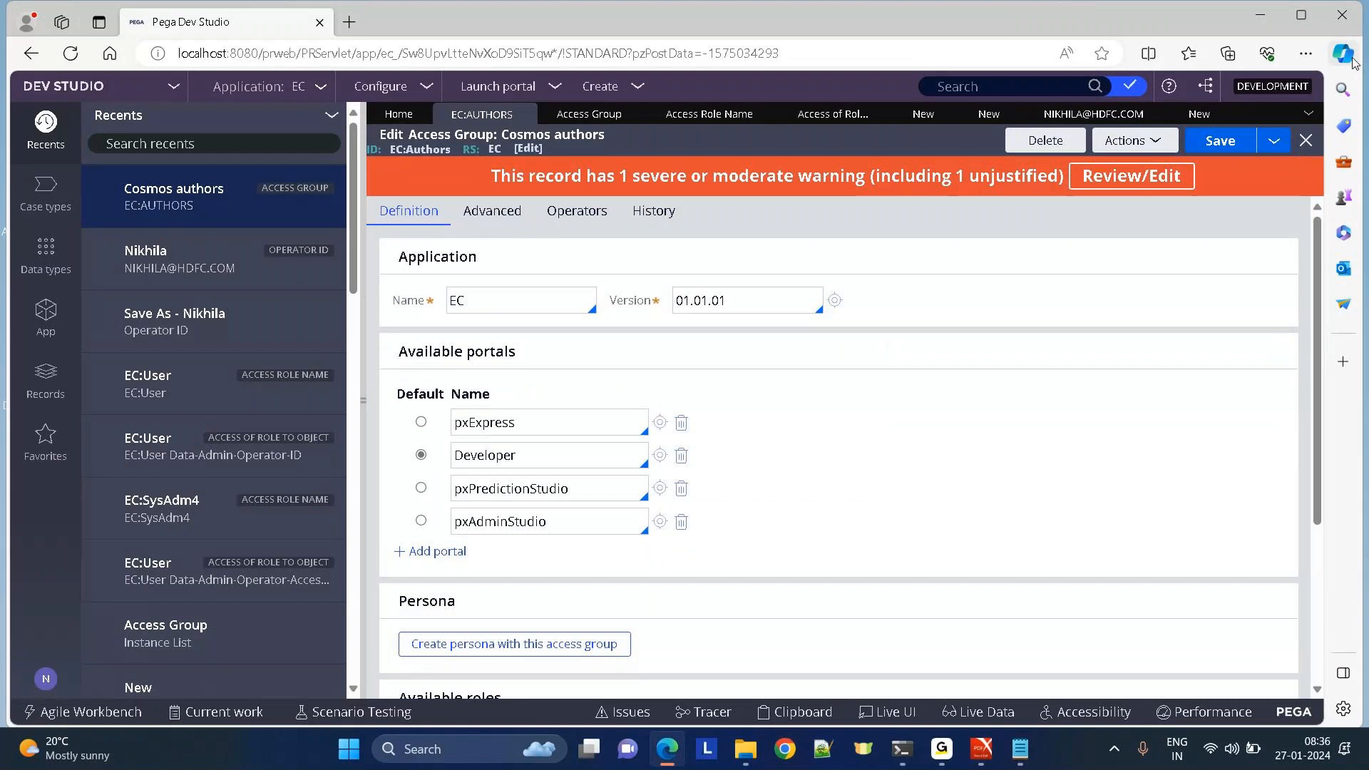
{"action": "left_click", "coordinate": [1228, 148]}
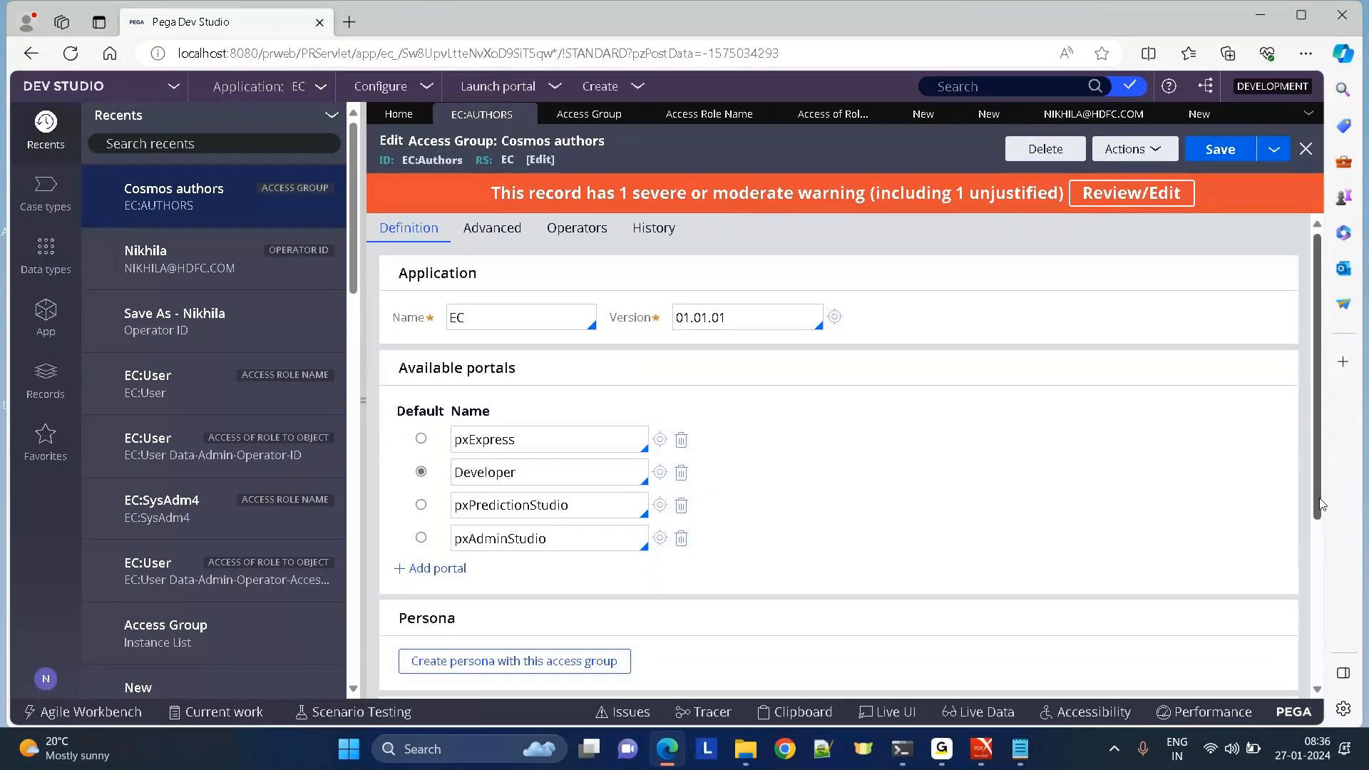
Reopen the EC:User access role and bring up the operator's account options.
{"action": "scroll", "coordinate": [576, 564], "scroll_direction": "down", "scroll_amount": 4}
{"action": "left_click", "coordinate": [625, 579]}
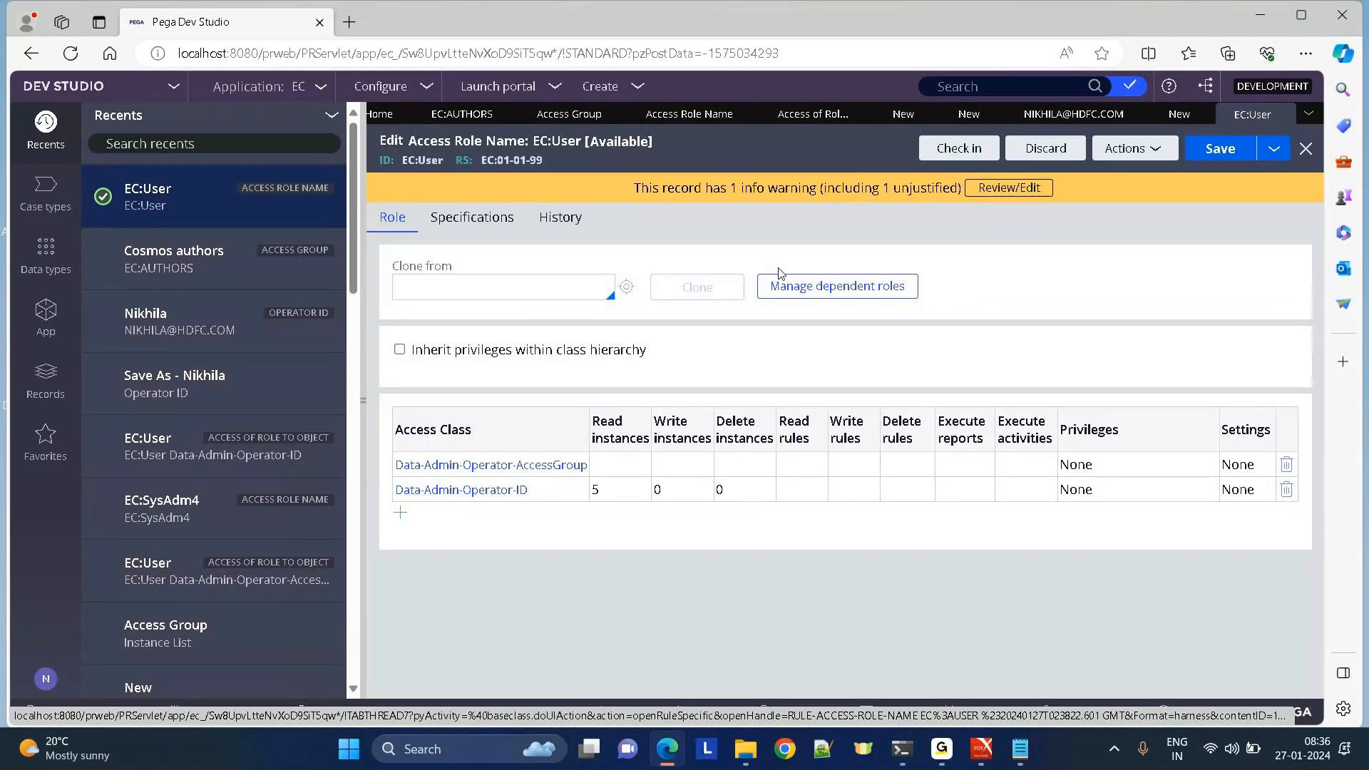
{"action": "left_click", "coordinate": [47, 681]}
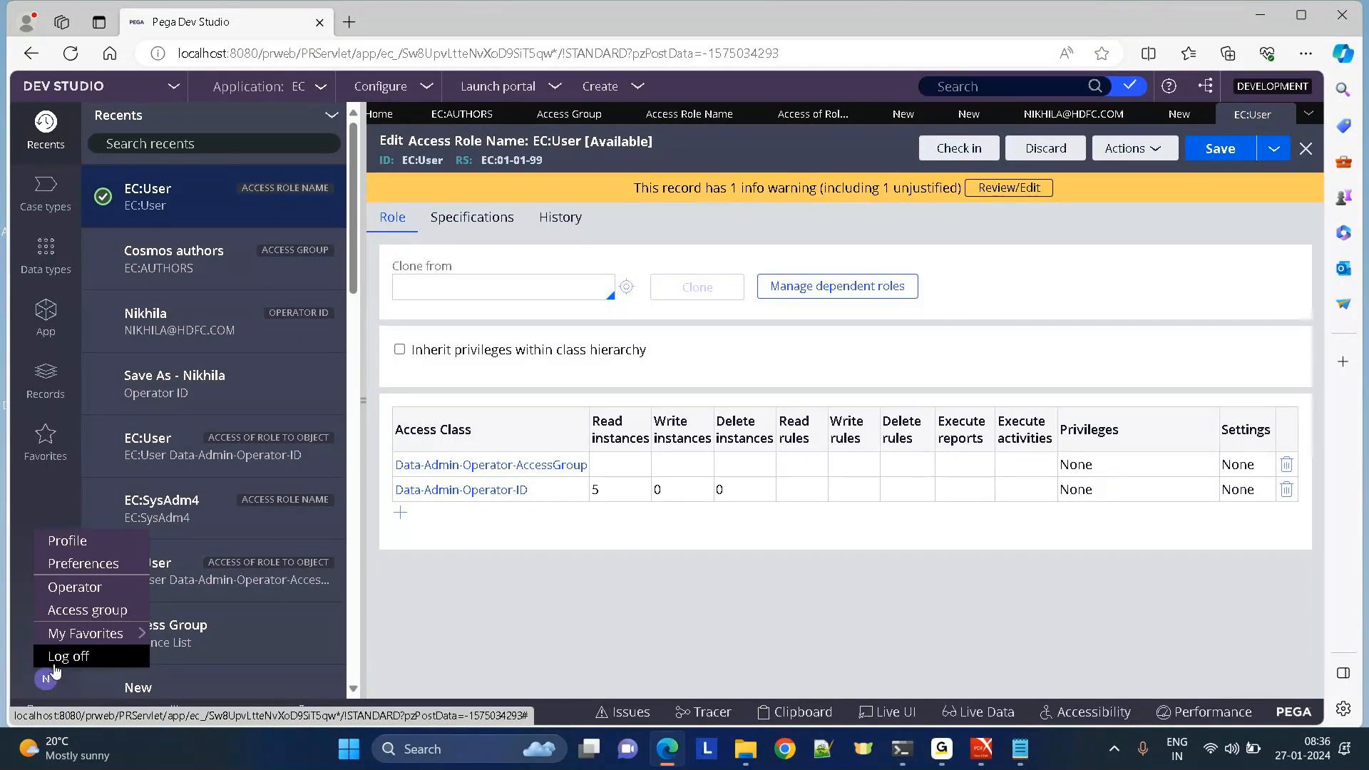
Log off, log back in as the operator, and open the current operator's record.
{"action": "left_click", "coordinate": [69, 667]}
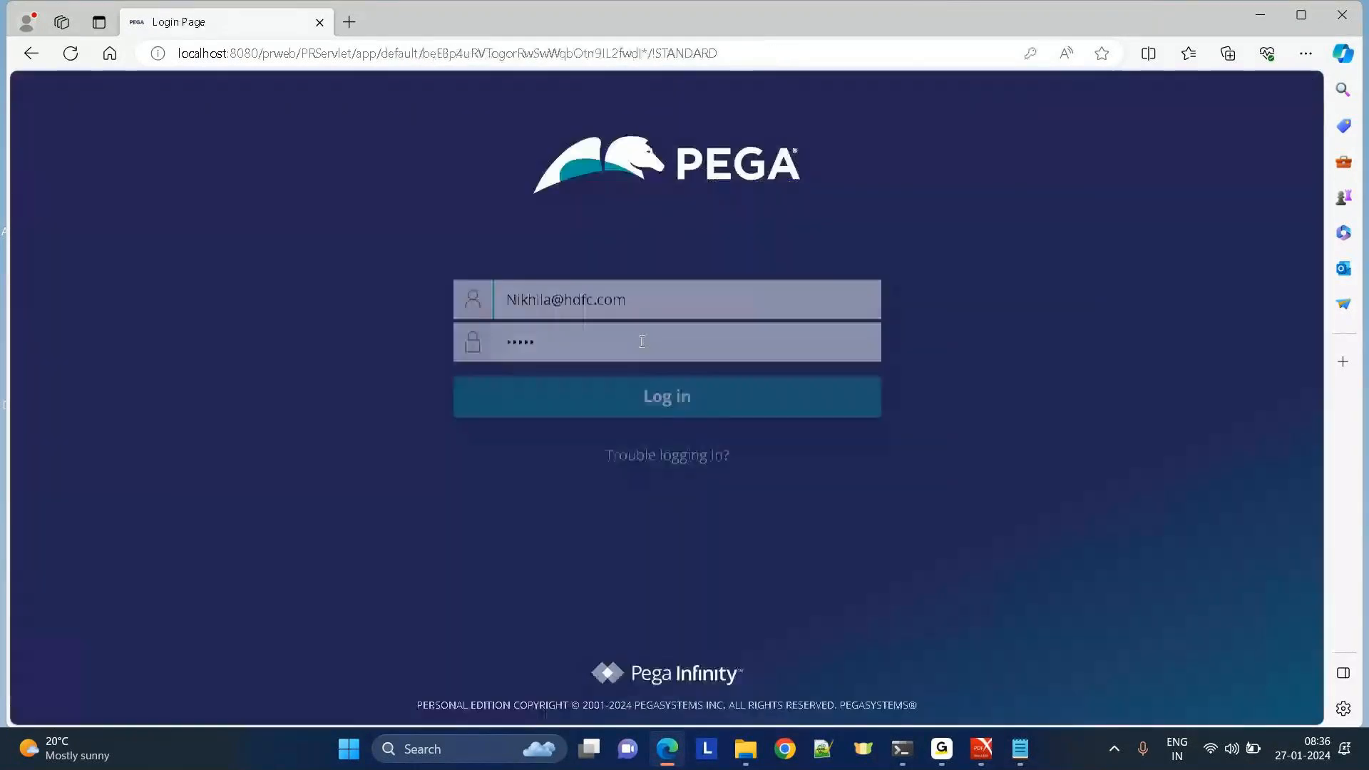
{"action": "left_click", "coordinate": [547, 390]}
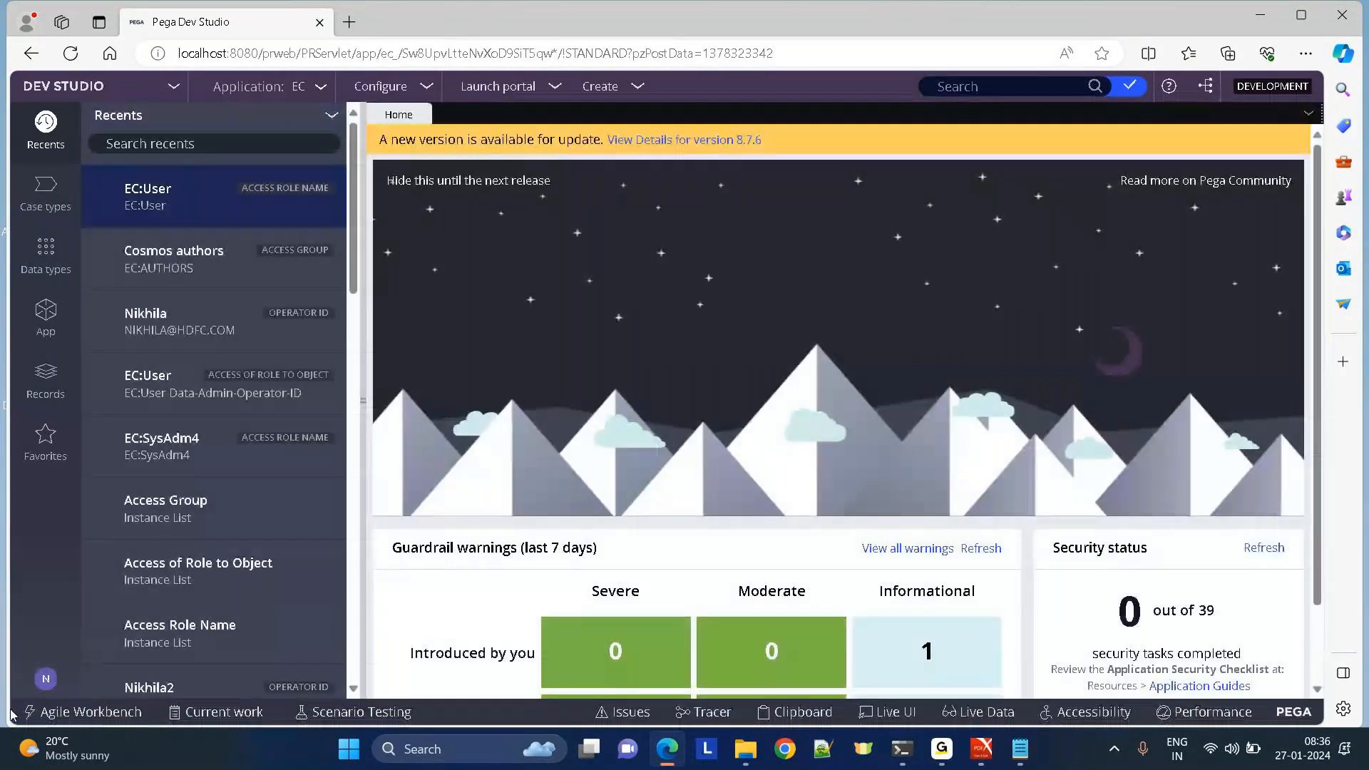
{"action": "left_click", "coordinate": [46, 681]}
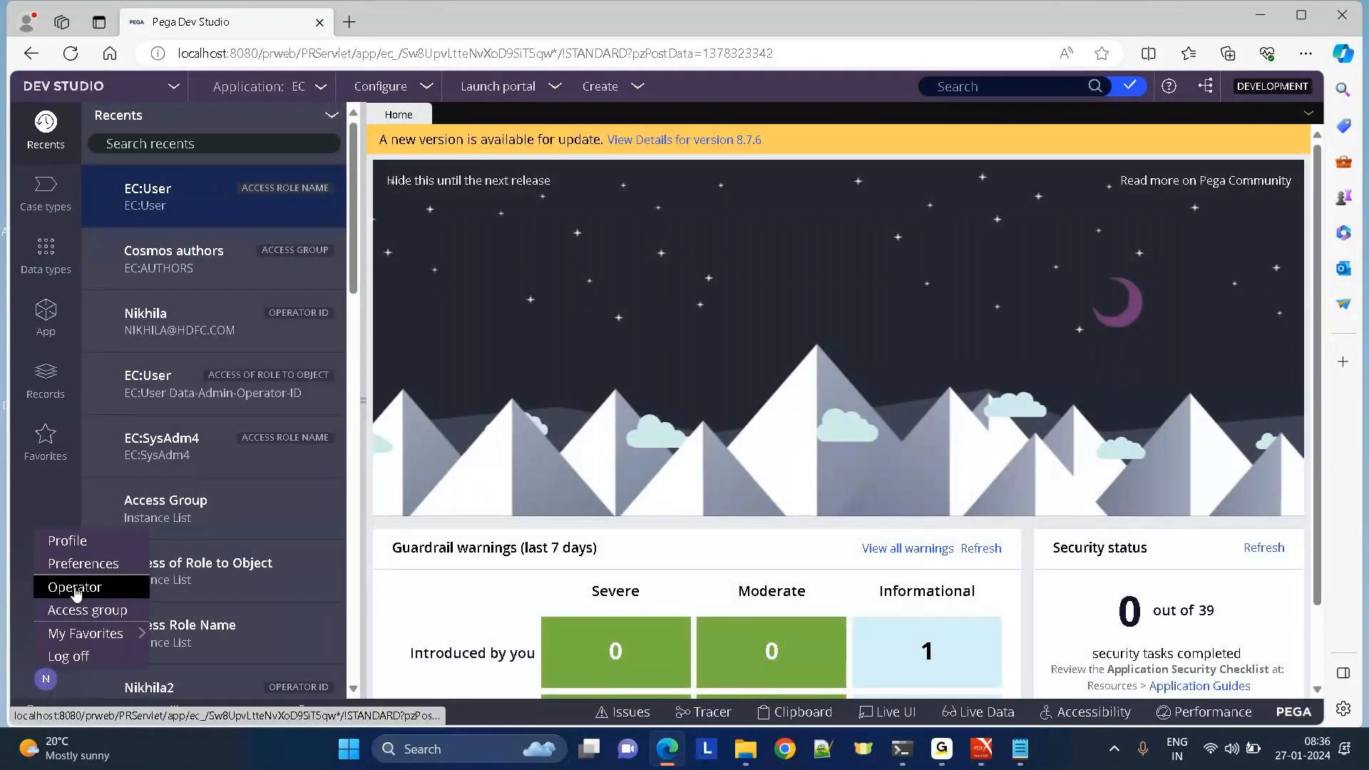
{"action": "left_click", "coordinate": [72, 585]}
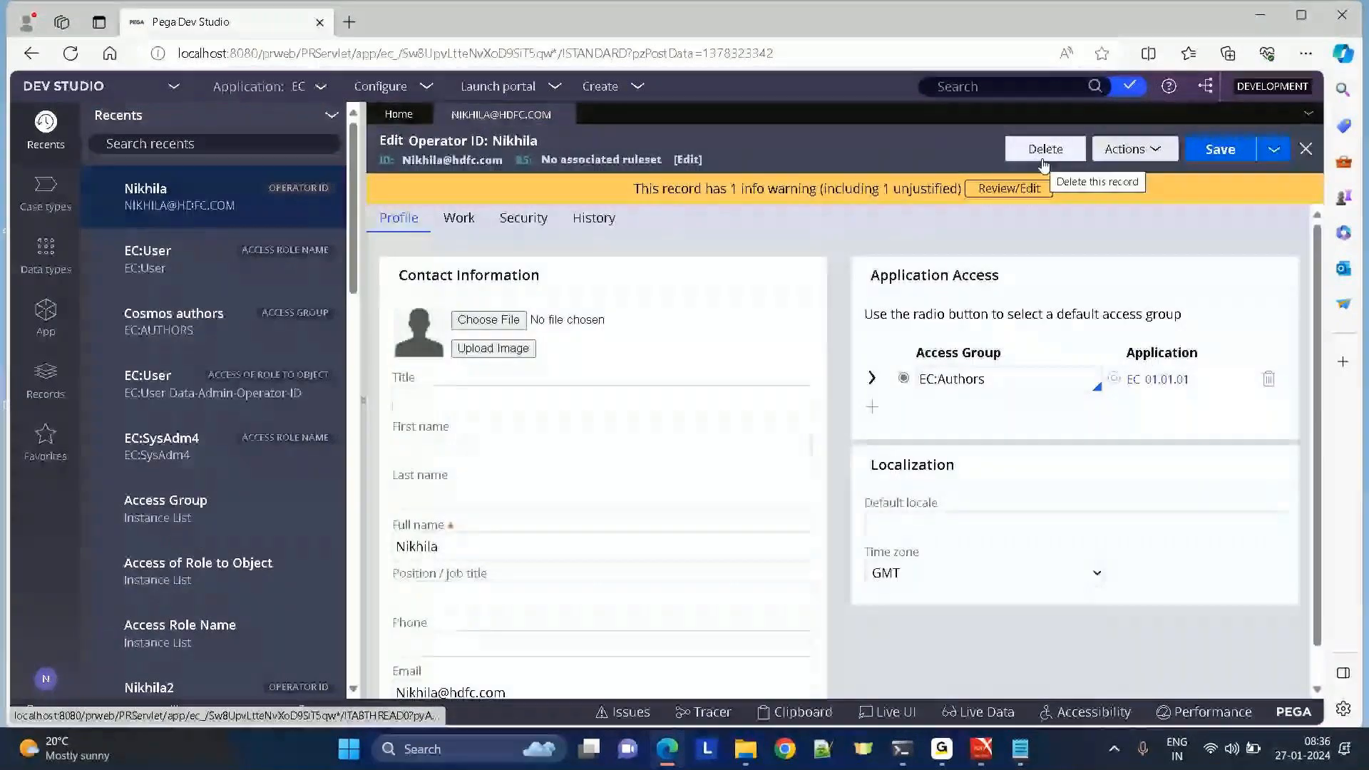
Start a Save As copy of the operator, appending 2 to the short description and Operator ID.
{"action": "left_click", "coordinate": [1274, 149]}
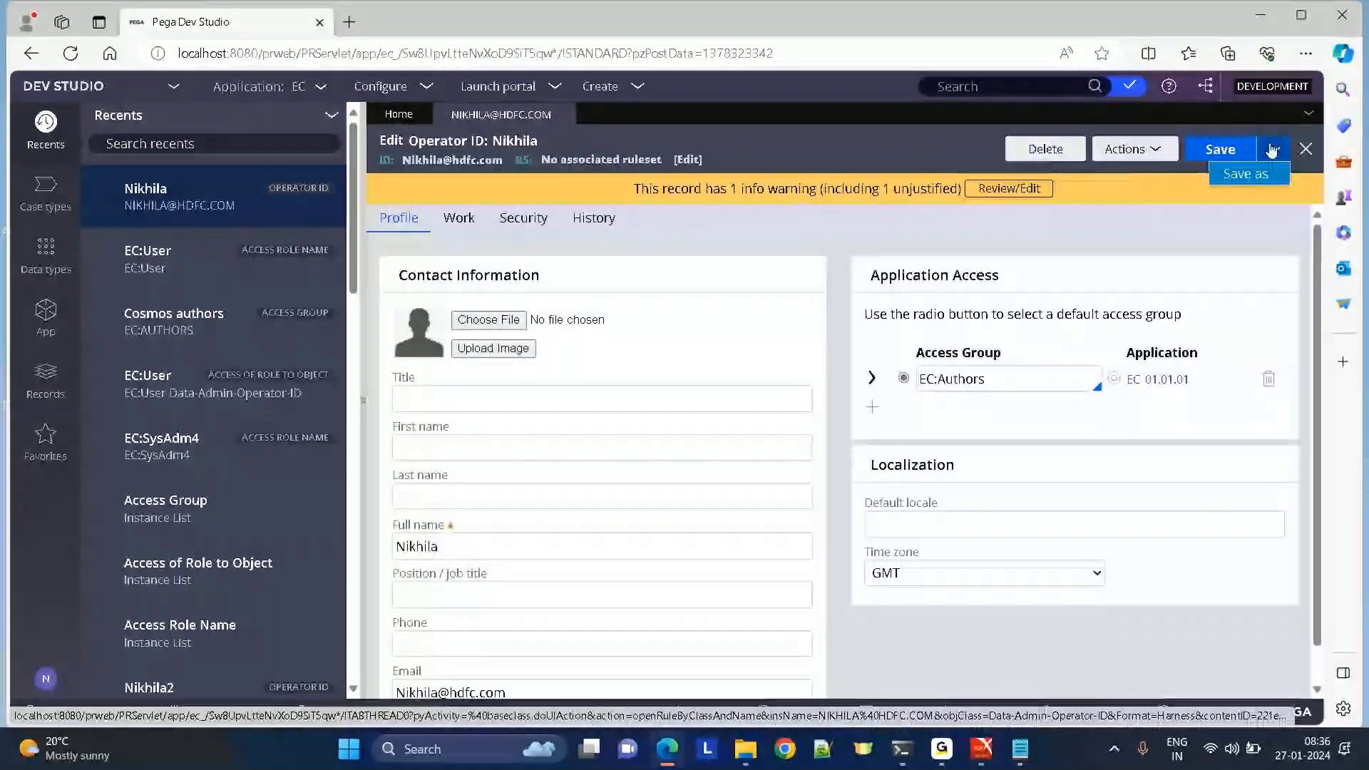
{"action": "left_click", "coordinate": [1247, 172]}
{"action": "left_click", "coordinate": [473, 211]}
{"action": "type", "text": "2"}
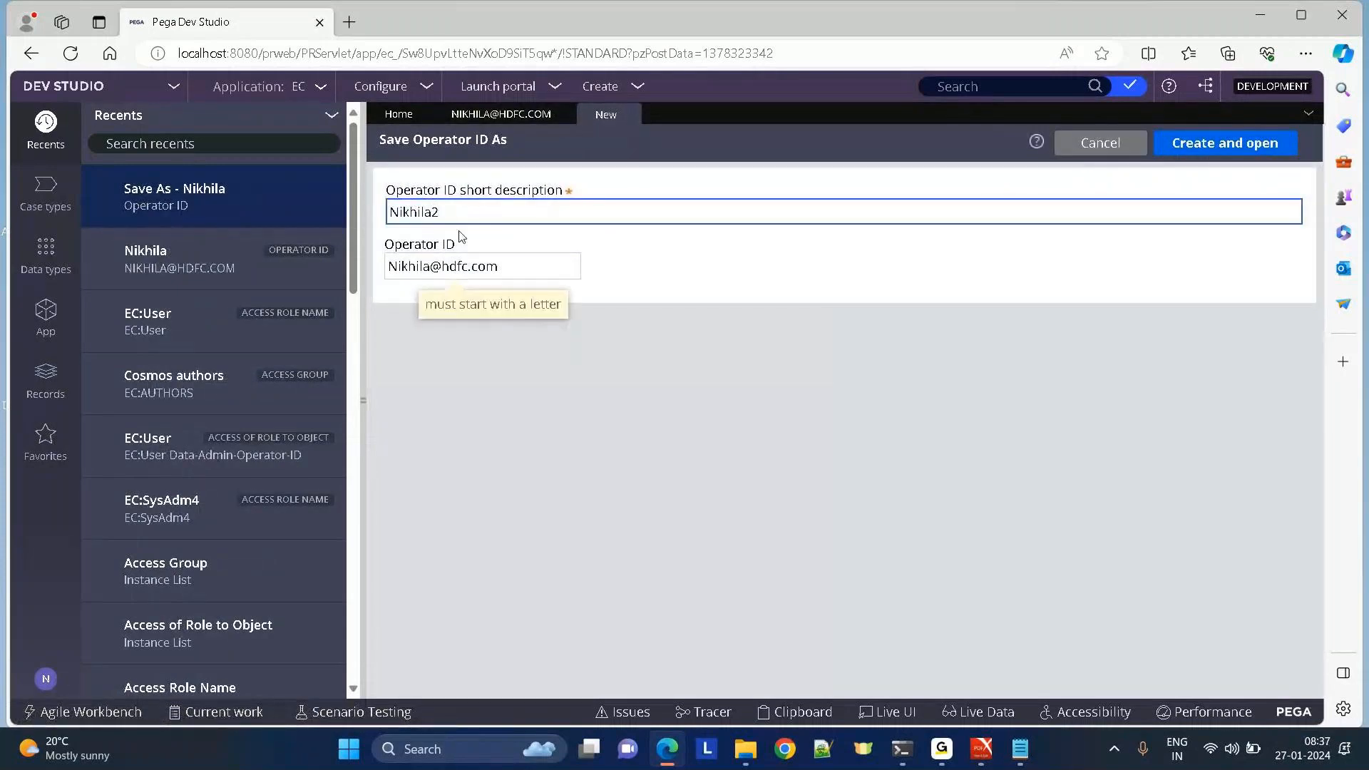
{"action": "left_click", "coordinate": [426, 266]}
{"action": "type", "text": "2"}
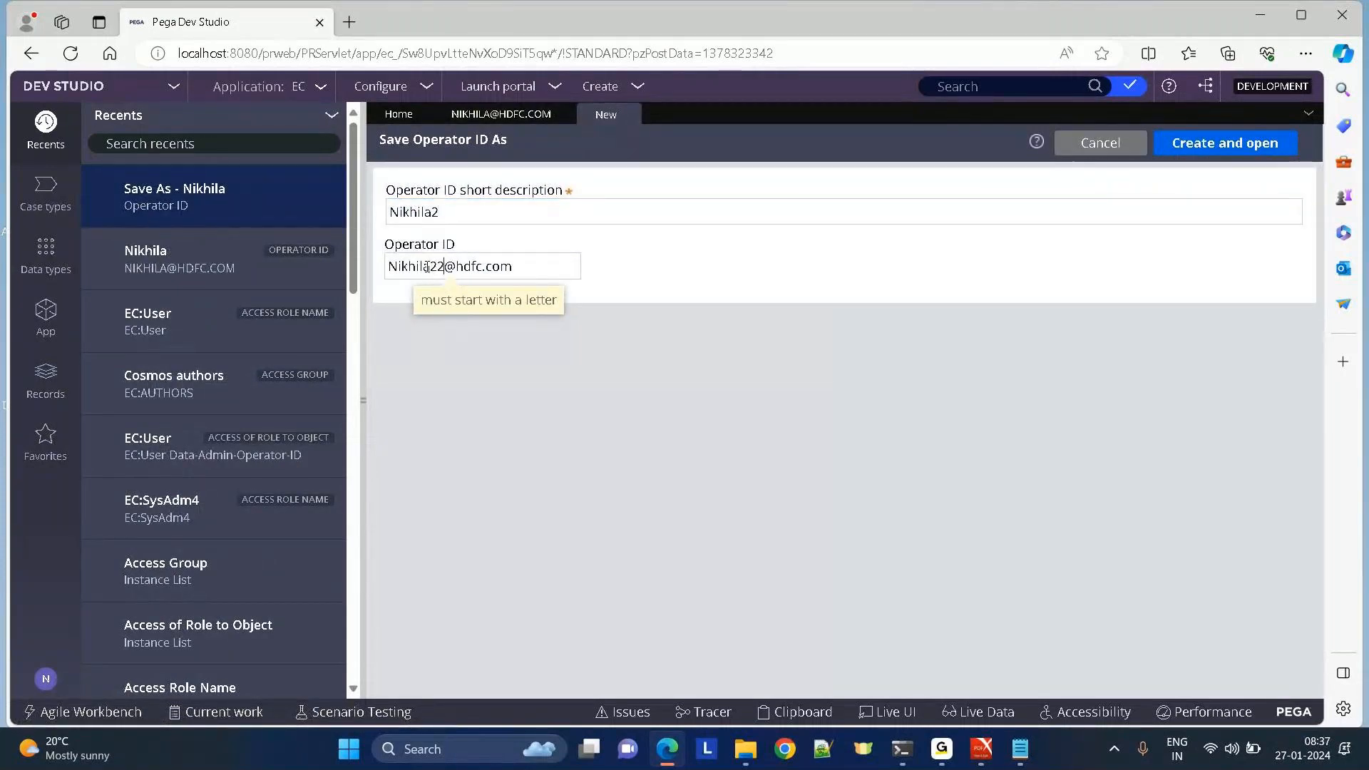
{"action": "left_click", "coordinate": [1249, 142]}
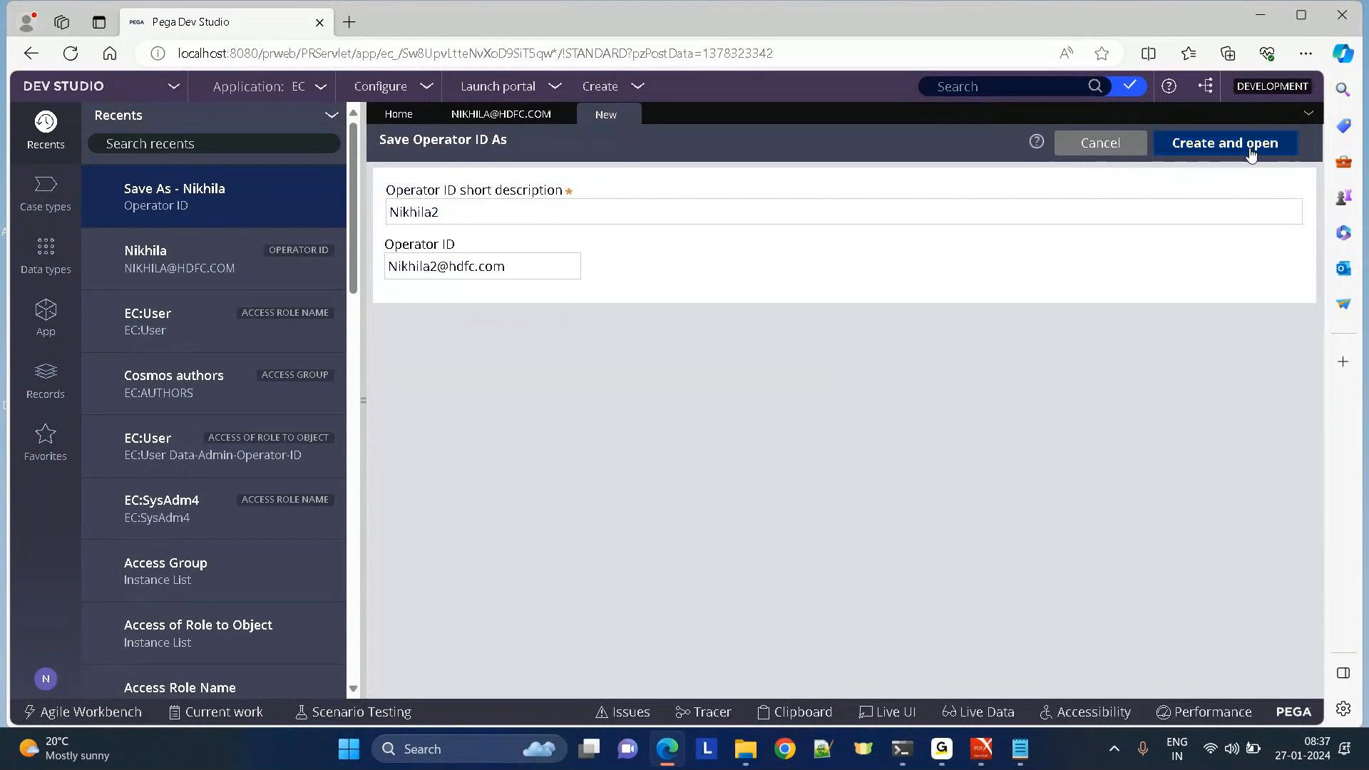
Change the copy's short description and Operator ID numbers to 3, then create and open it.
{"action": "left_click", "coordinate": [453, 271]}
{"action": "key", "text": "BackSpace"}
{"action": "type", "text": "3"}
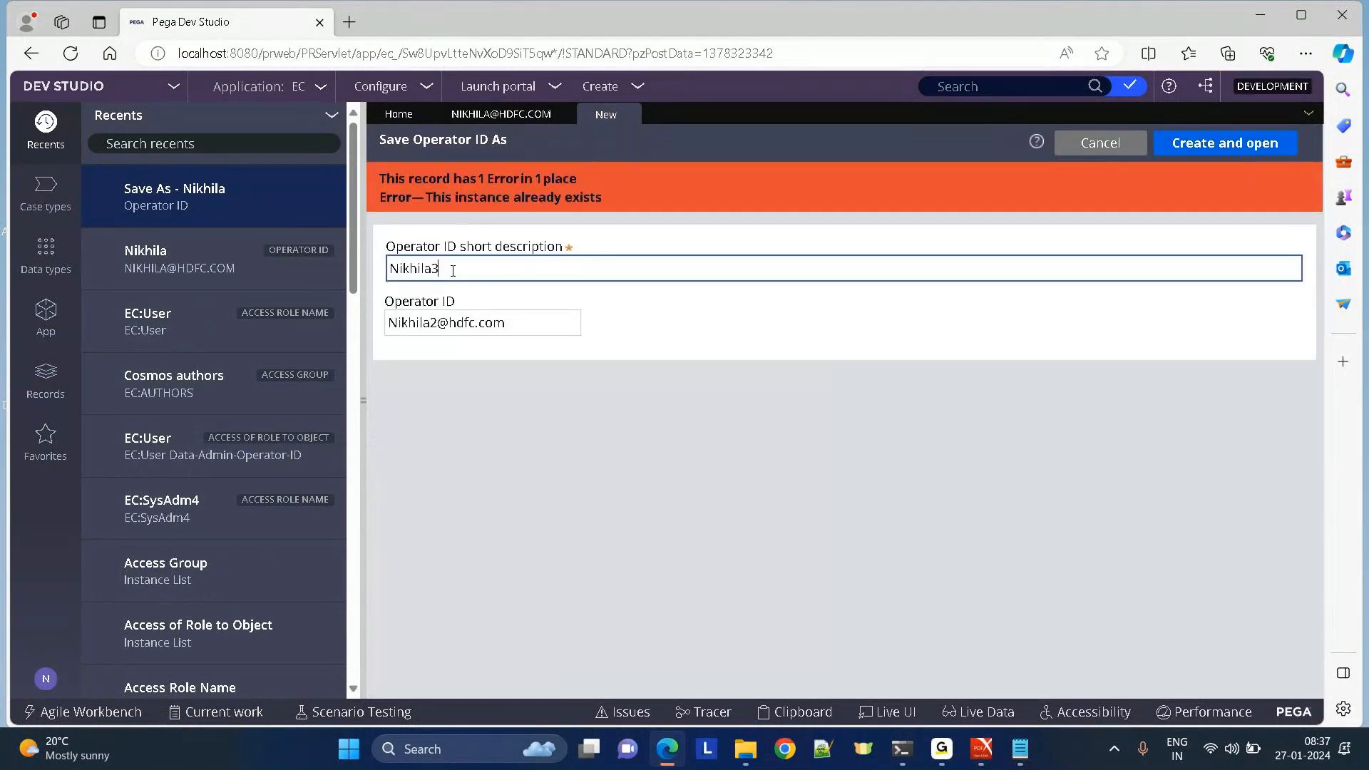
{"action": "left_click", "coordinate": [440, 326]}
{"action": "key", "text": "BackSpace"}
{"action": "type", "text": "3"}
{"action": "left_click", "coordinate": [1232, 142]}
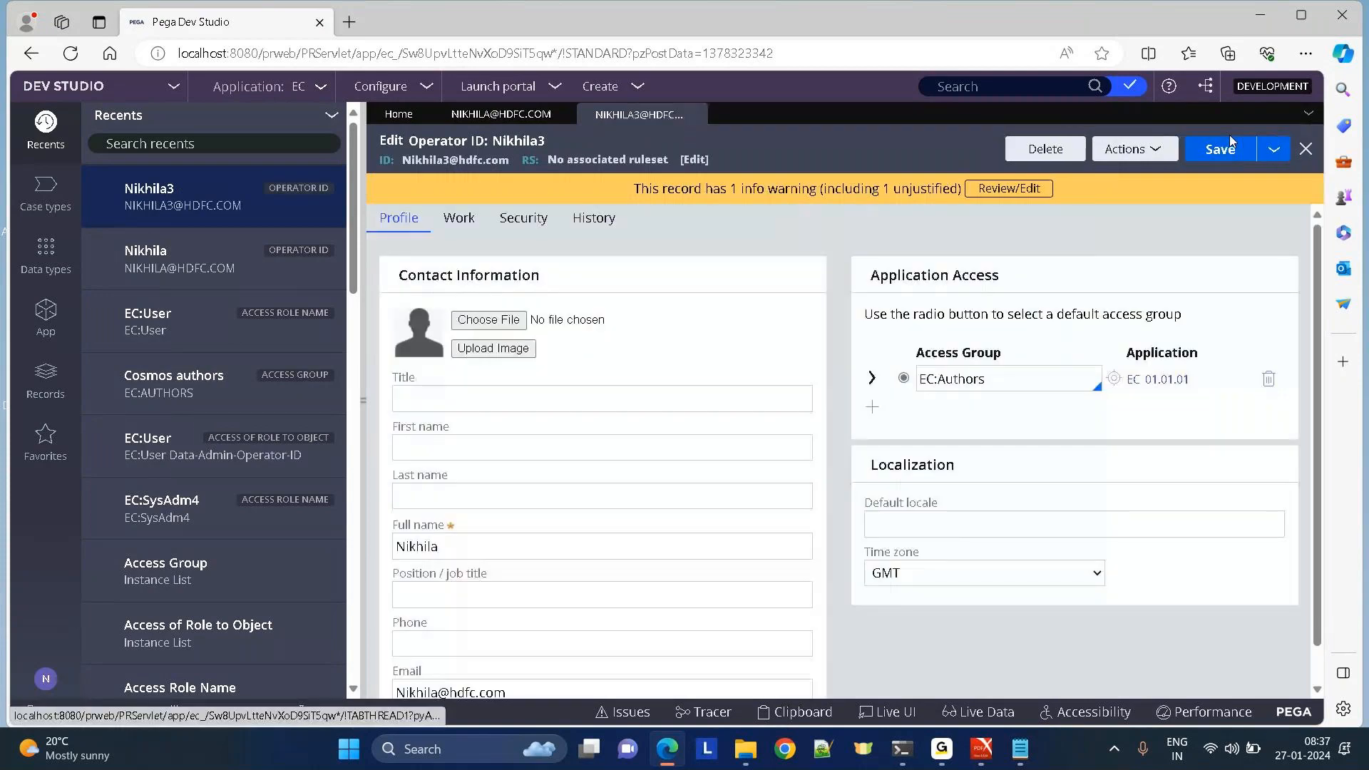
{"action": "left_click", "coordinate": [46, 679]}
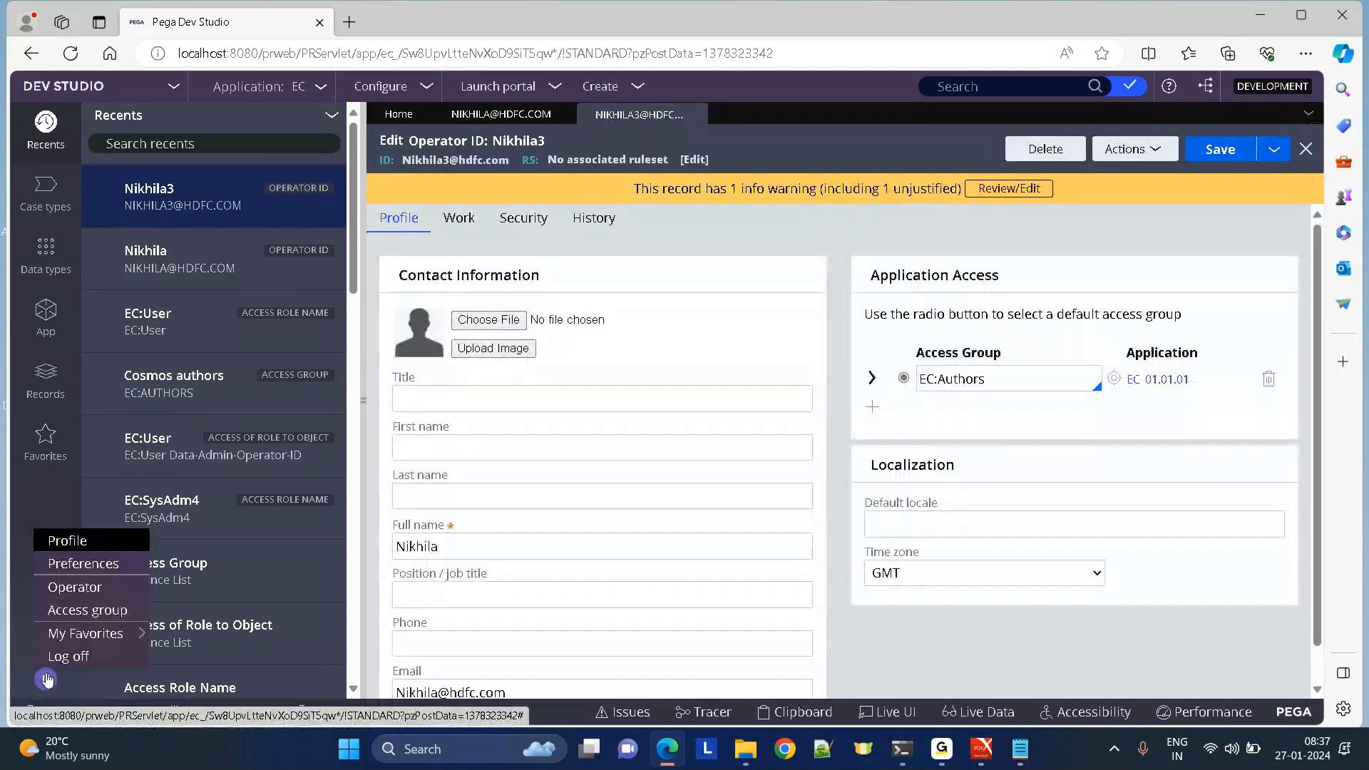
Open the new operator's EC:Authors access group and open the EC:User role from it.
{"action": "left_click", "coordinate": [134, 316]}
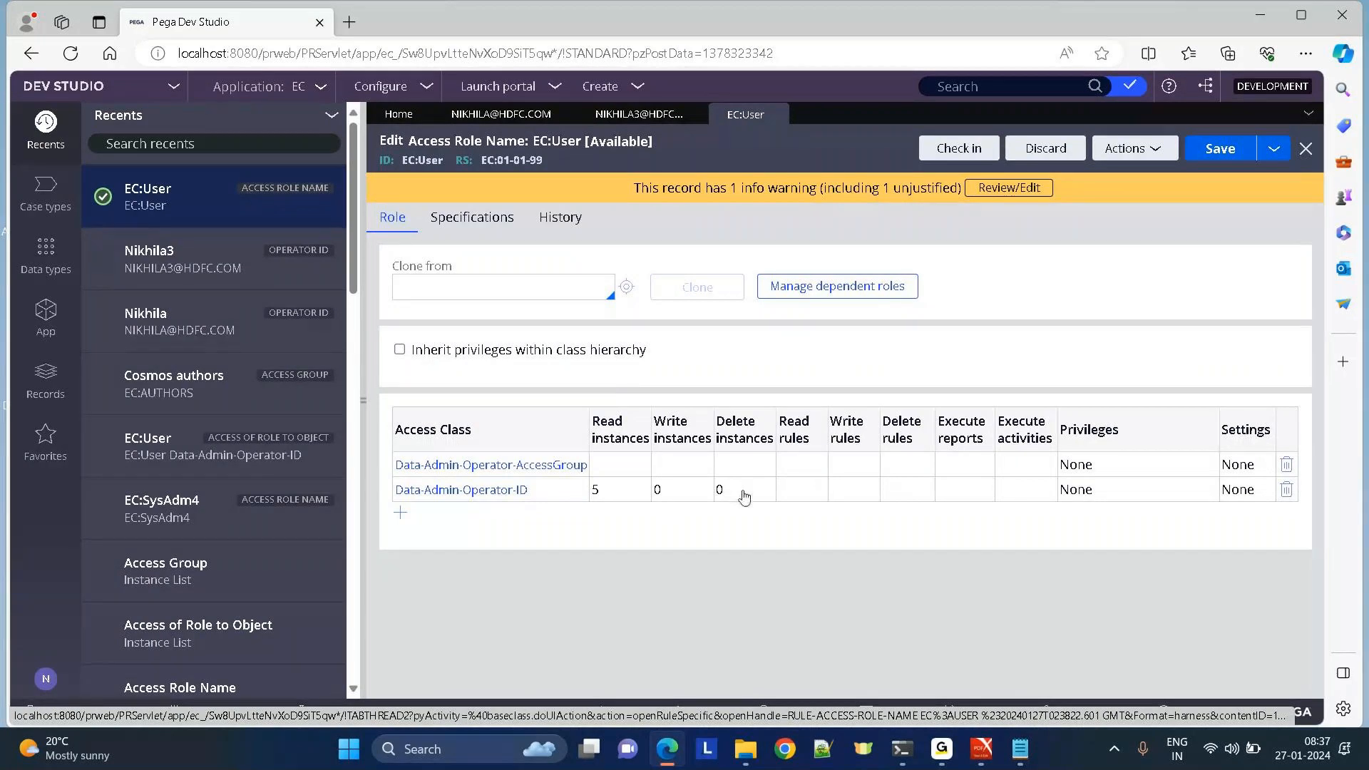
{"action": "left_click", "coordinate": [607, 116]}
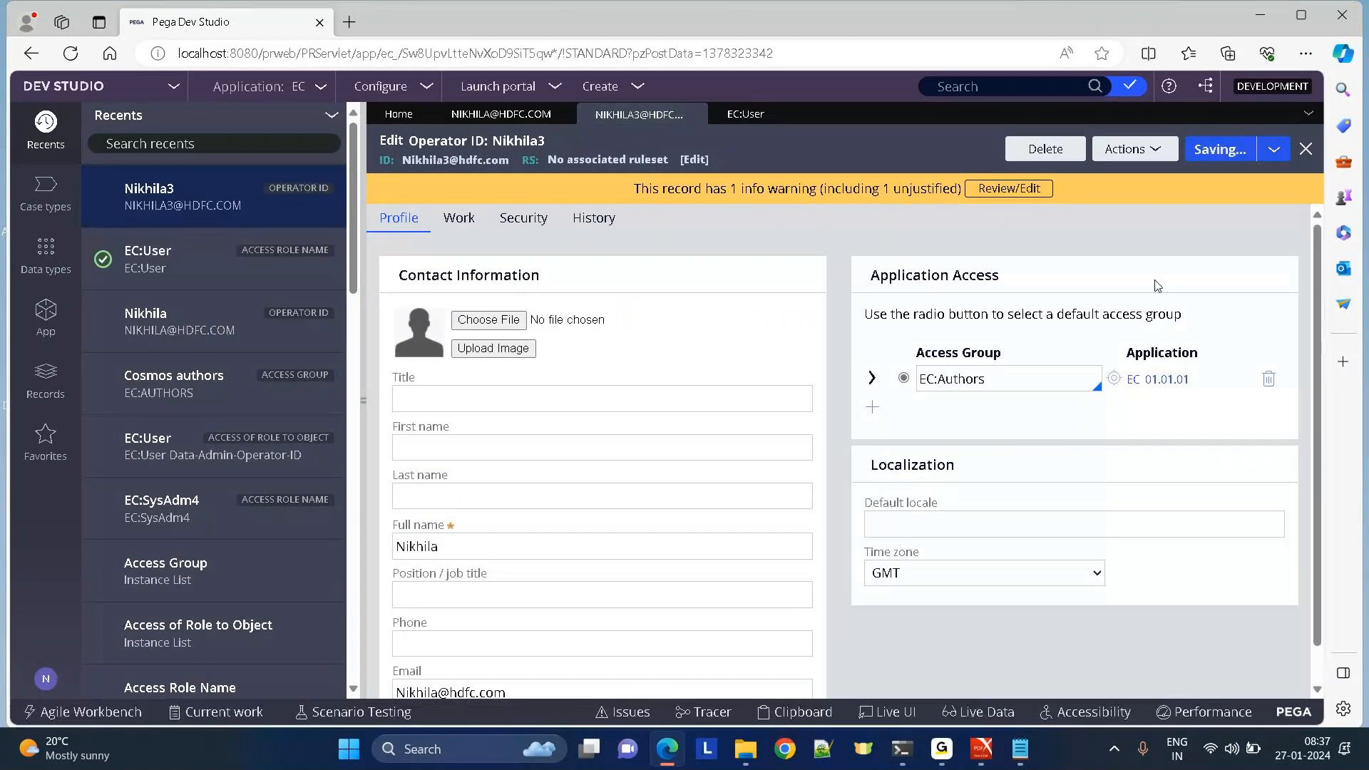
{"action": "left_click", "coordinate": [1114, 380]}
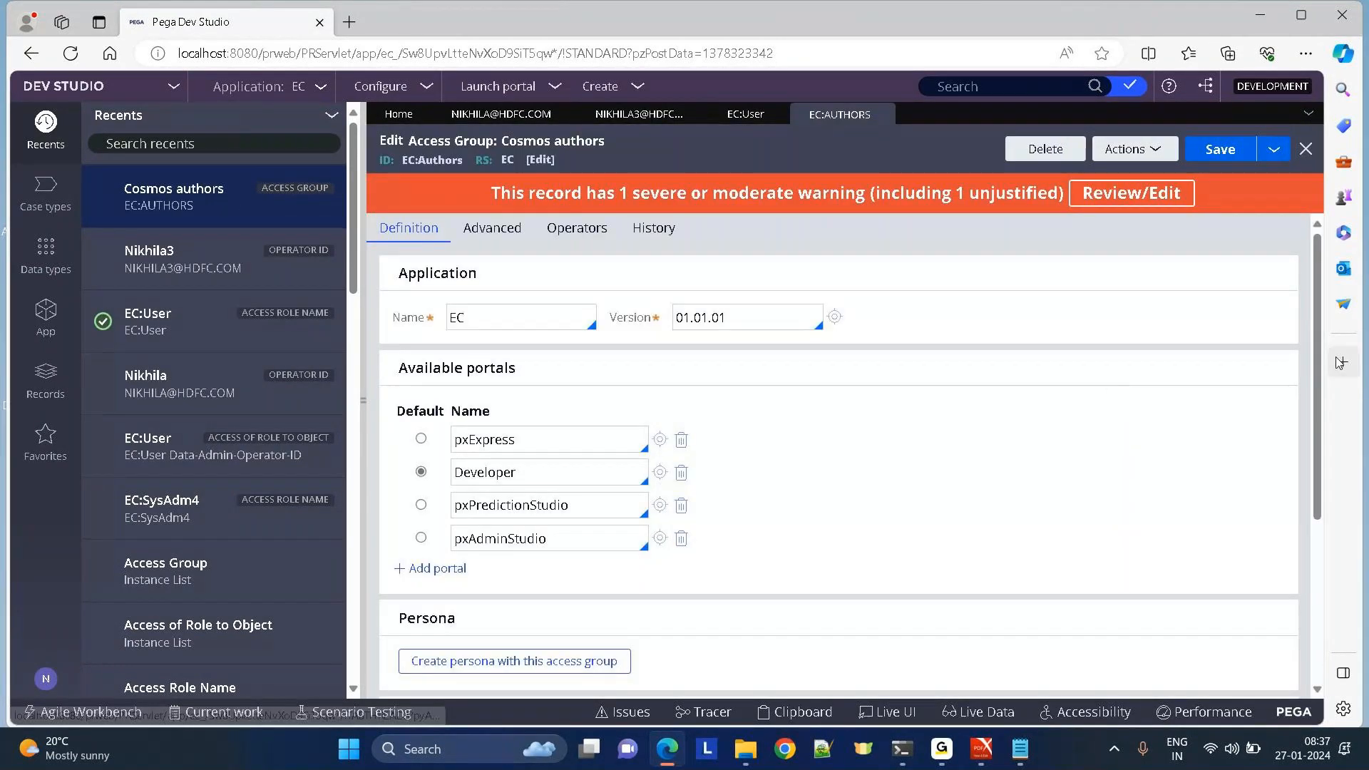
{"action": "scroll", "coordinate": [841, 463], "scroll_direction": "down", "scroll_amount": 3}
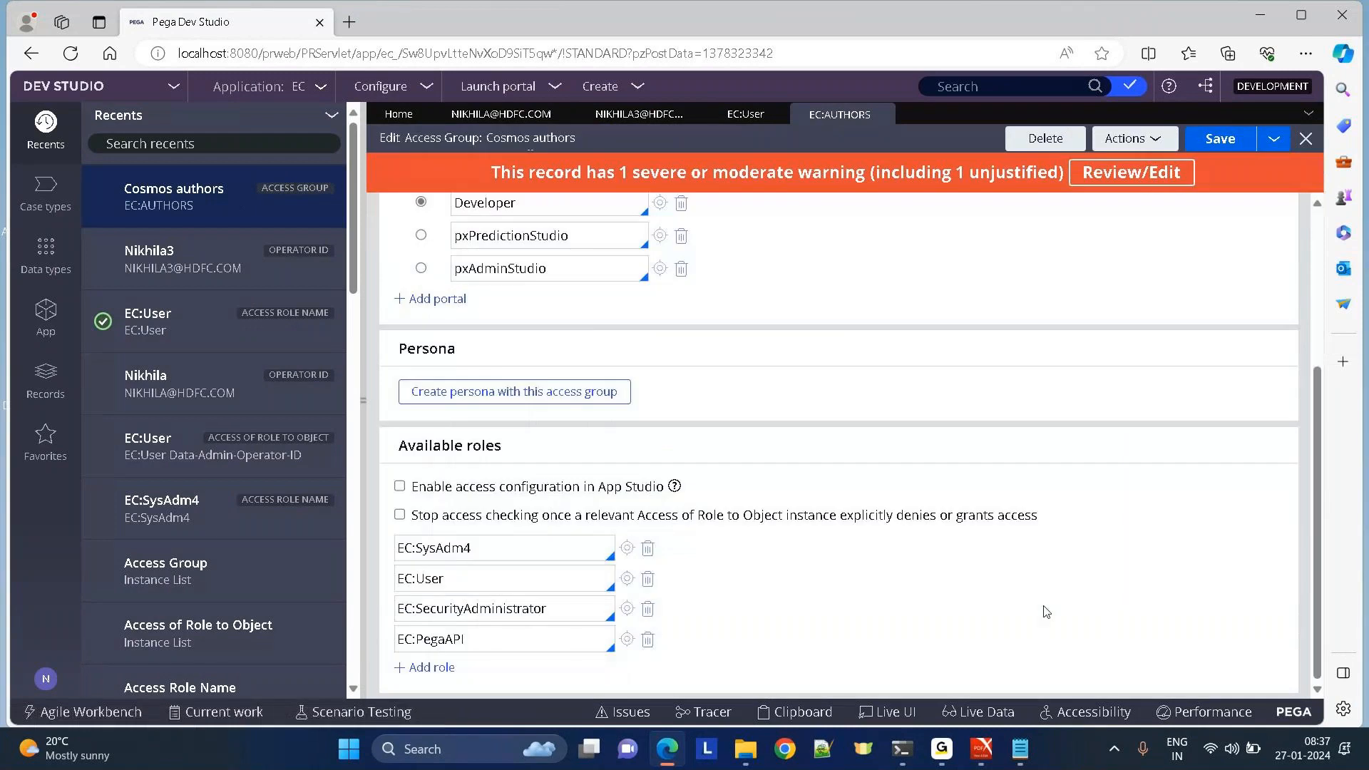
{"action": "right_click", "coordinate": [480, 579]}
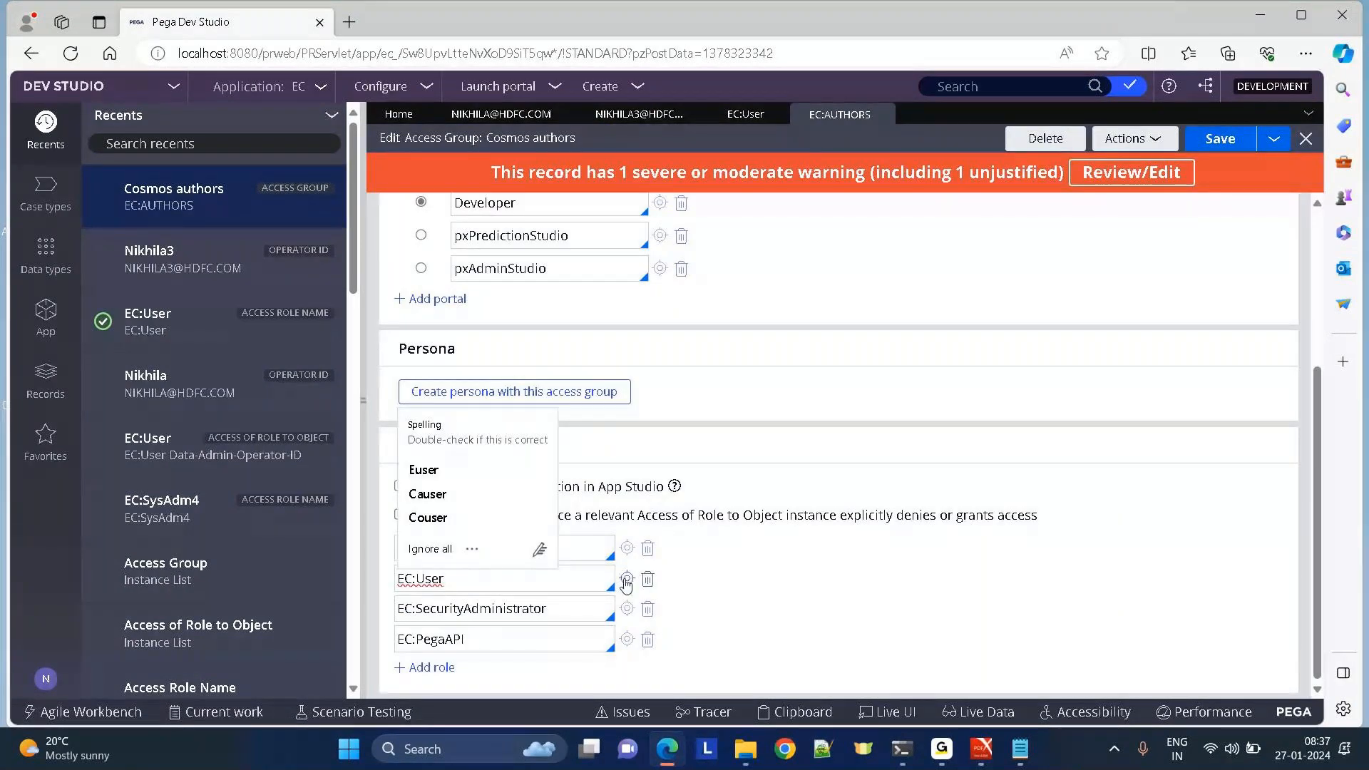
{"action": "left_click", "coordinate": [626, 580]}
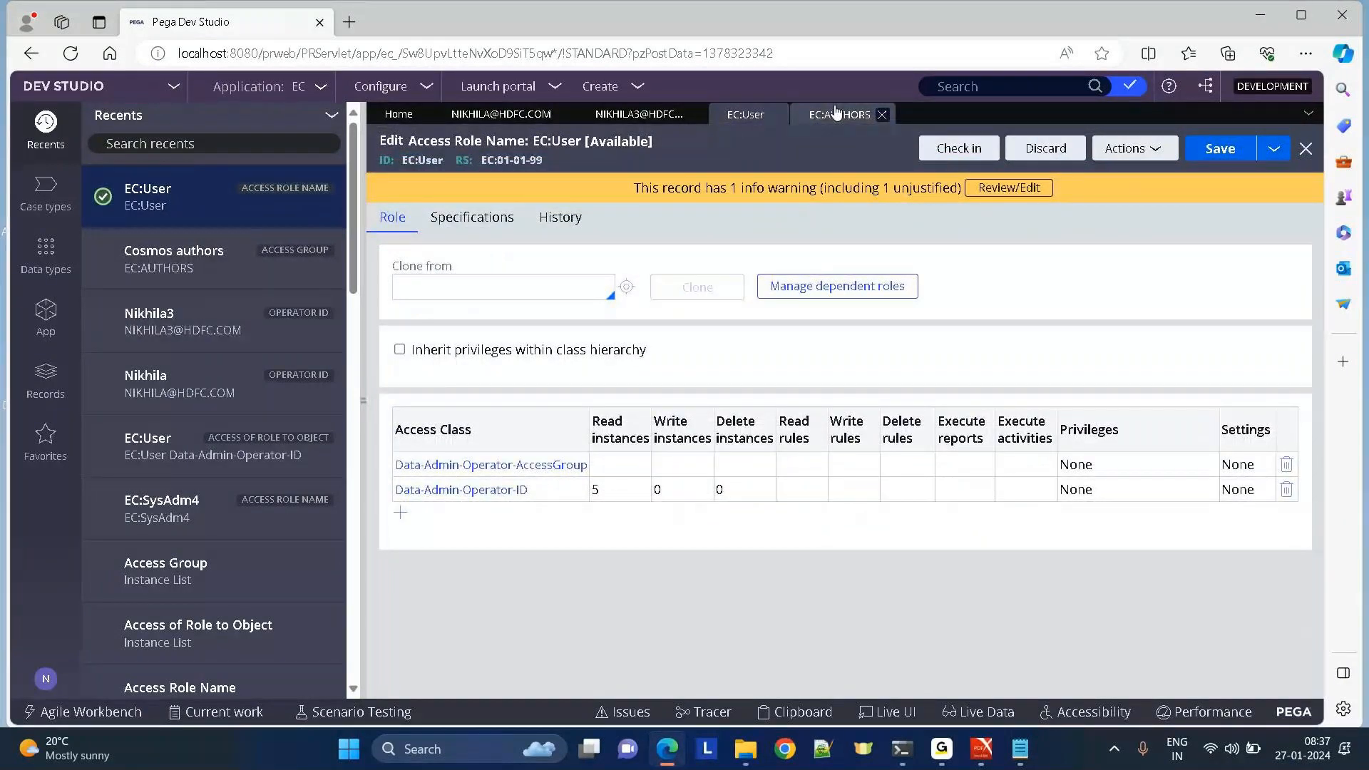
Inspect the EC:SecurityAdministrator and EC:PegaAPI roles from the access group, closing each afterwards.
{"action": "left_click", "coordinate": [837, 112]}
{"action": "left_click", "coordinate": [627, 609]}
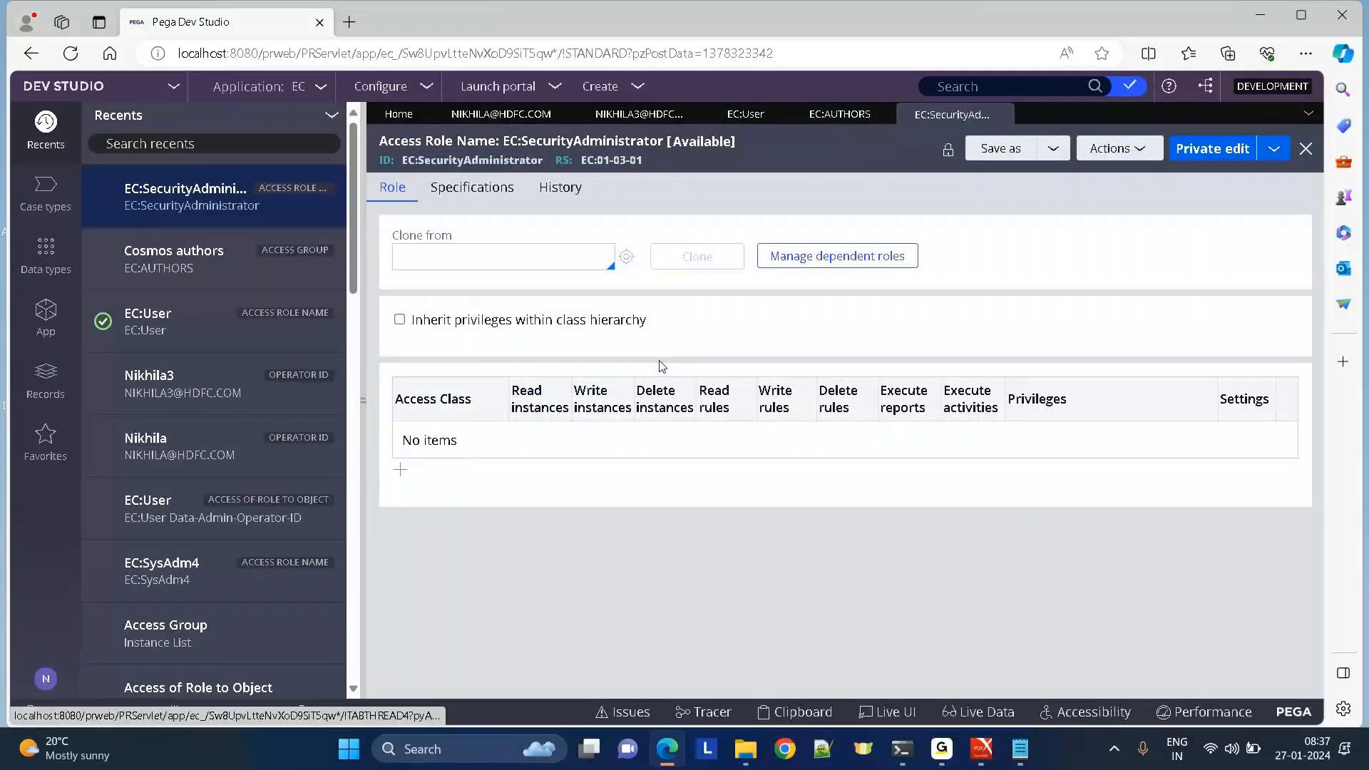
{"action": "left_click", "coordinate": [1001, 114]}
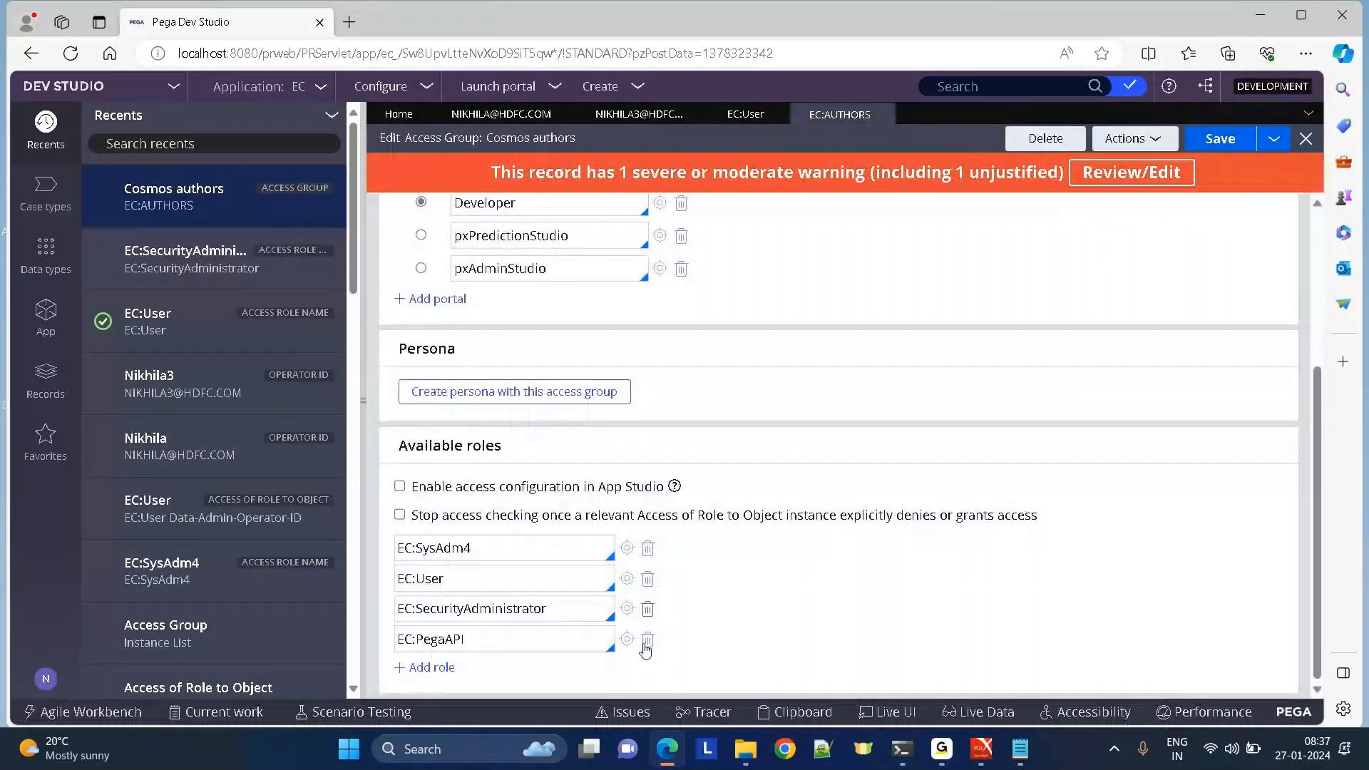
{"action": "left_click", "coordinate": [626, 639]}
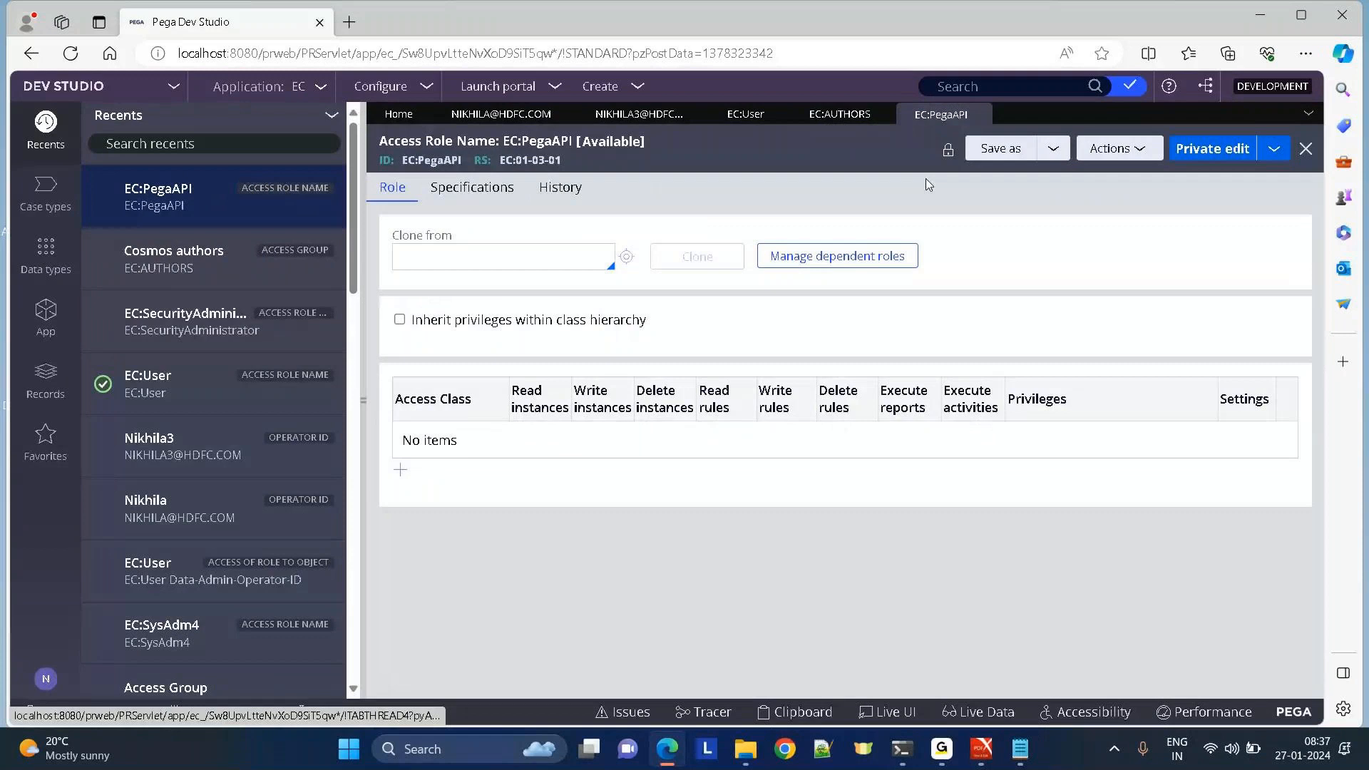
{"action": "left_click", "coordinate": [981, 115]}
{"action": "left_click", "coordinate": [458, 584]}
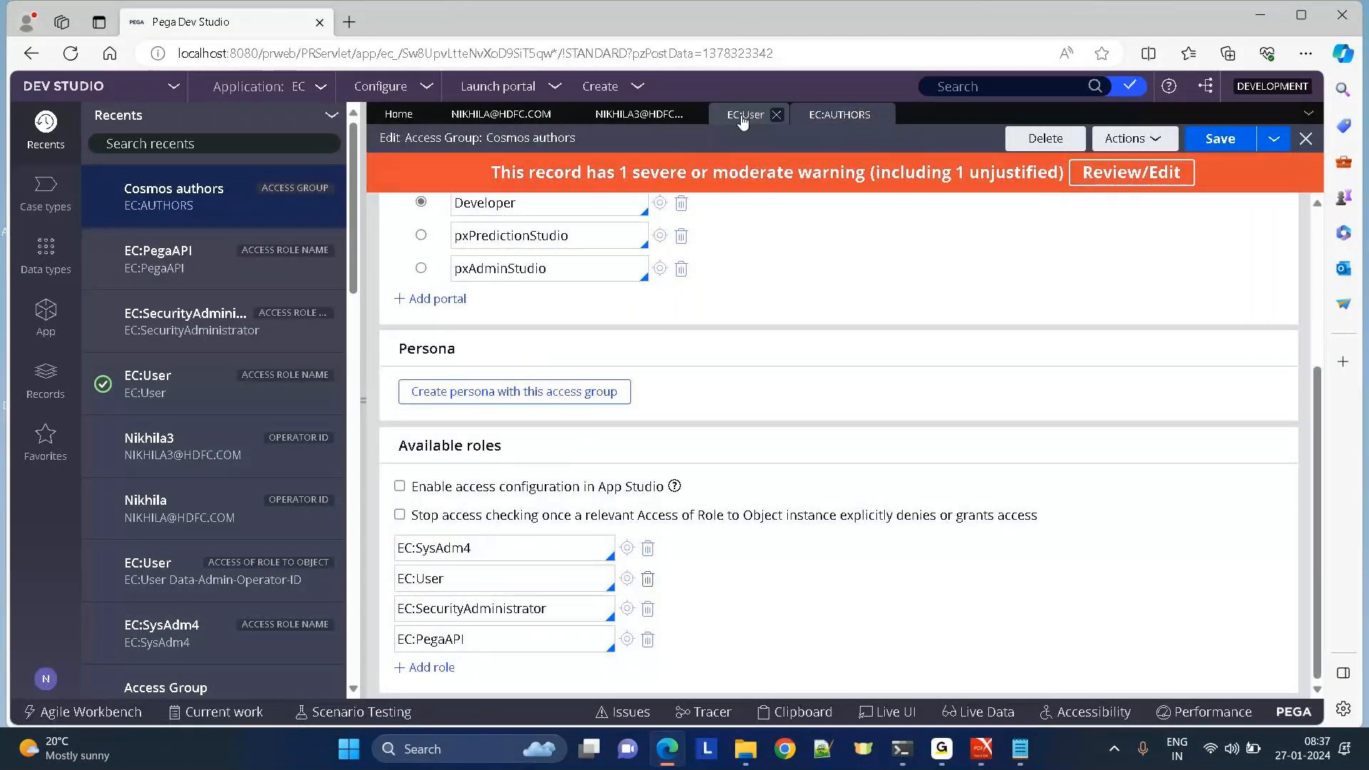
Compare the EC:User role with both operator records, then reopen EC:User from the access group.
{"action": "left_click", "coordinate": [742, 122]}
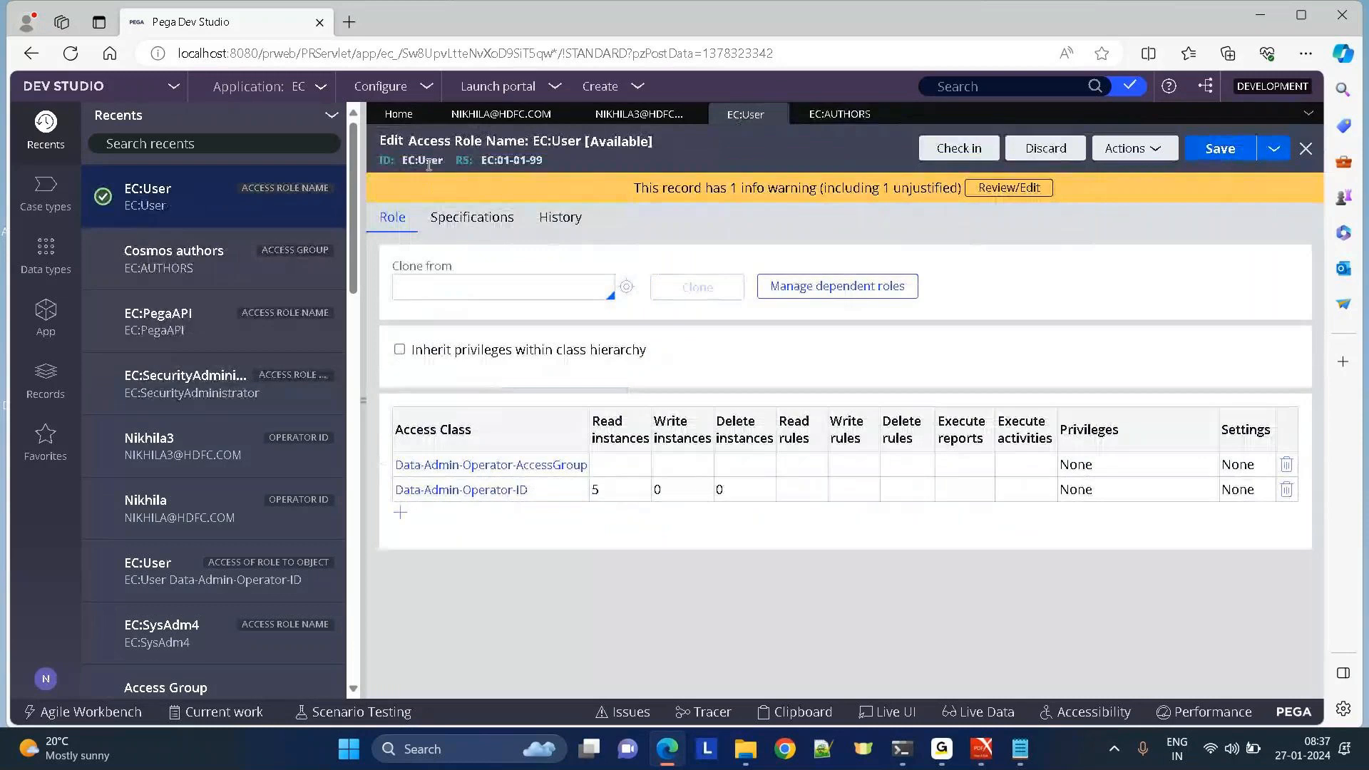
{"action": "left_click", "coordinate": [510, 120]}
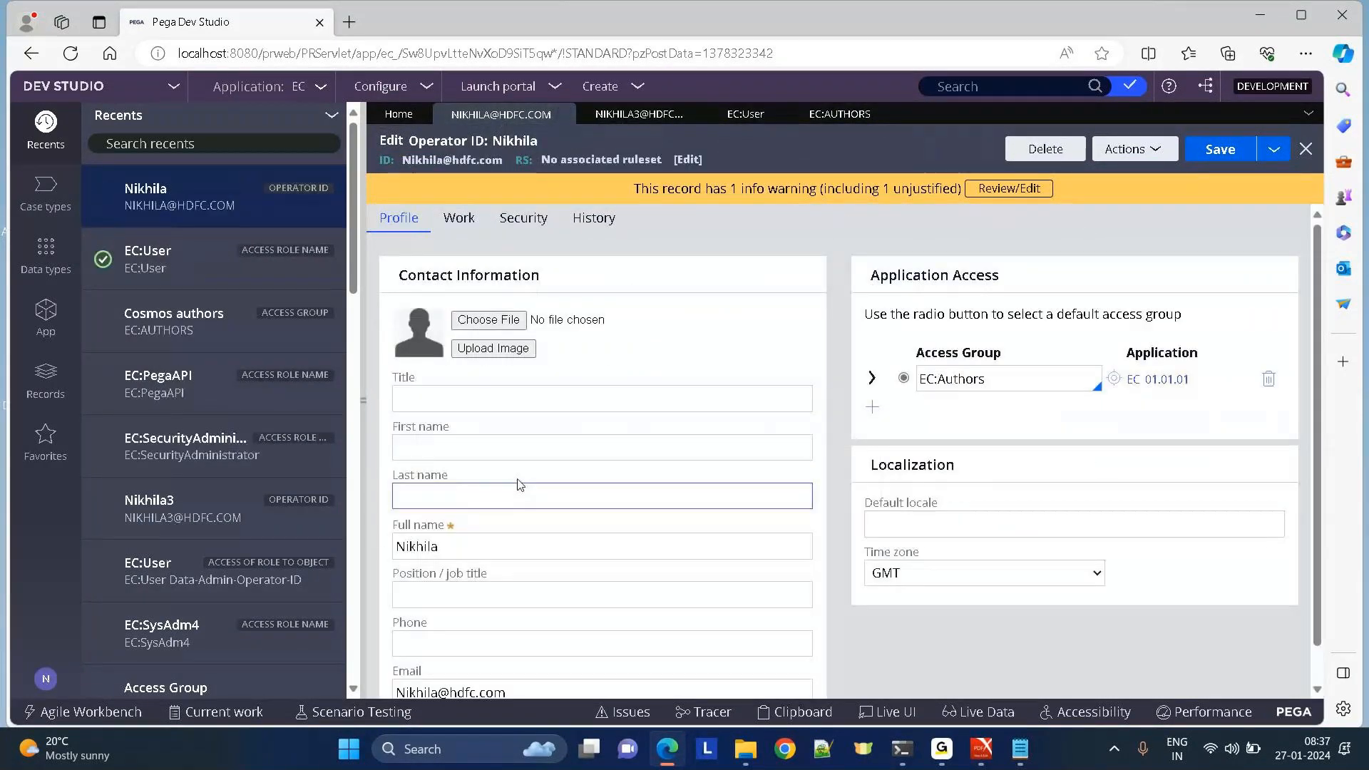
{"action": "left_click", "coordinate": [745, 114]}
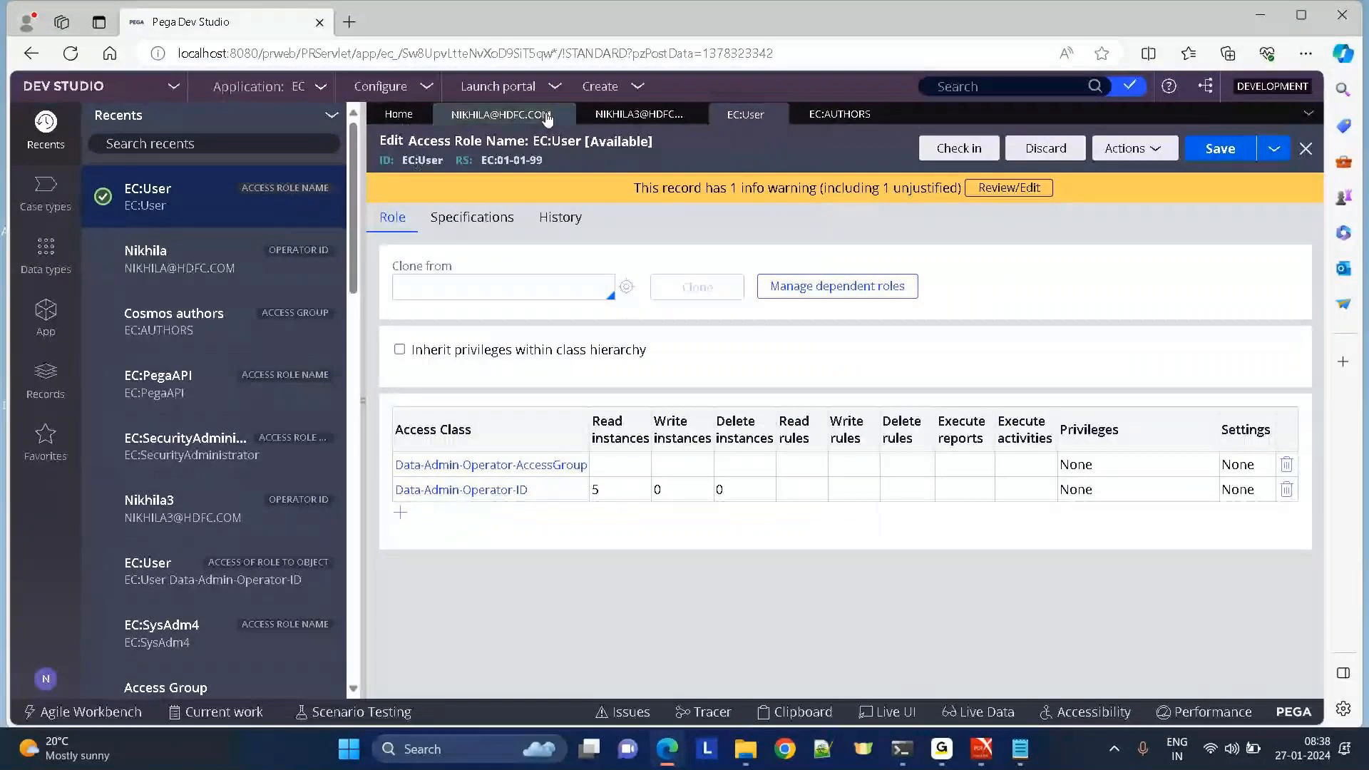
{"action": "left_click", "coordinate": [639, 114]}
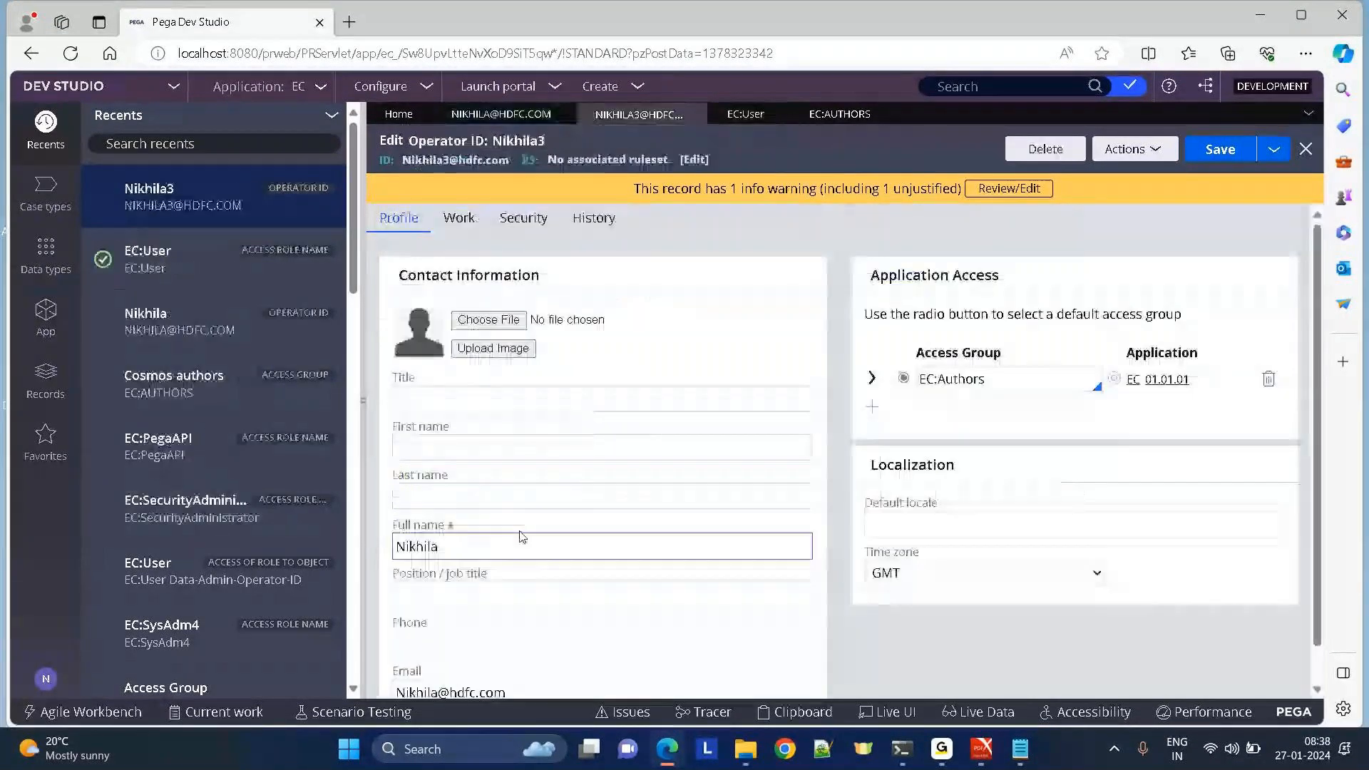
{"action": "left_click", "coordinate": [501, 114]}
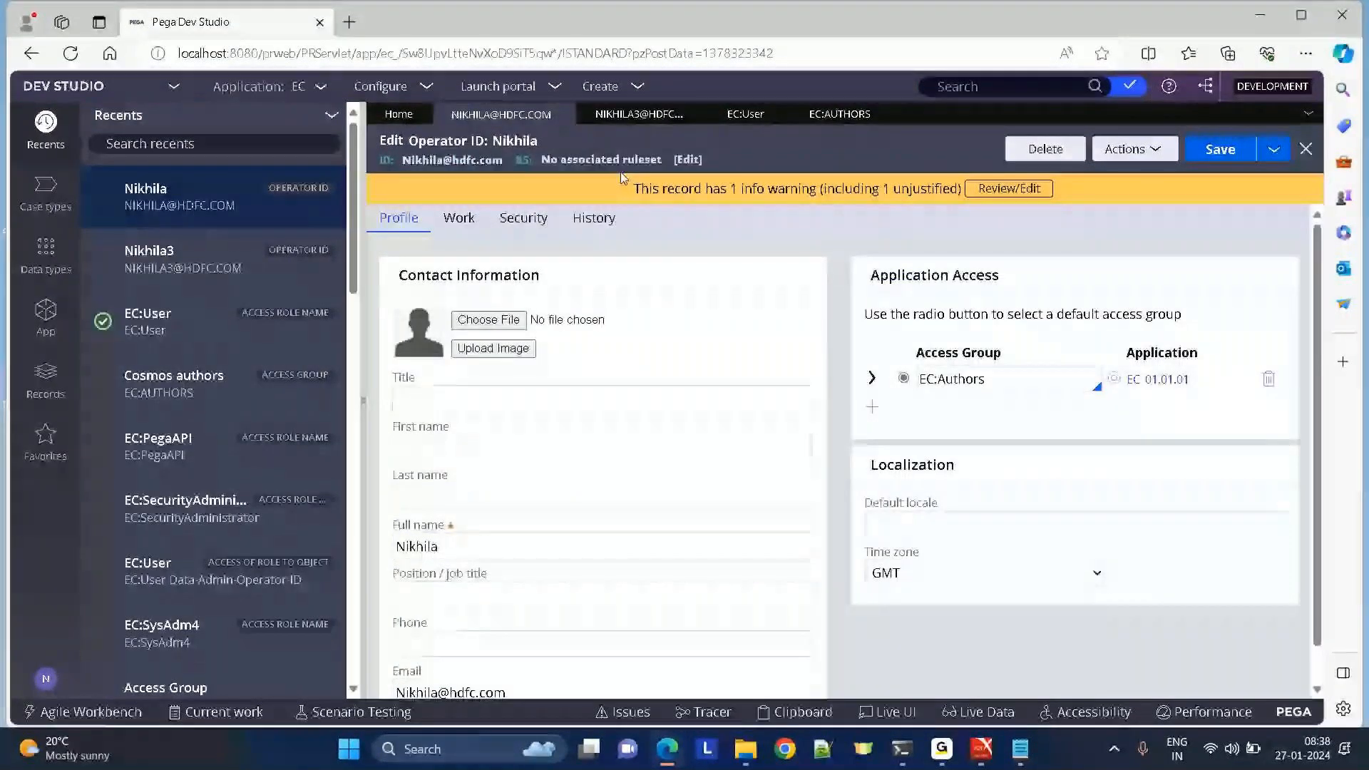
{"action": "left_click", "coordinate": [1115, 380]}
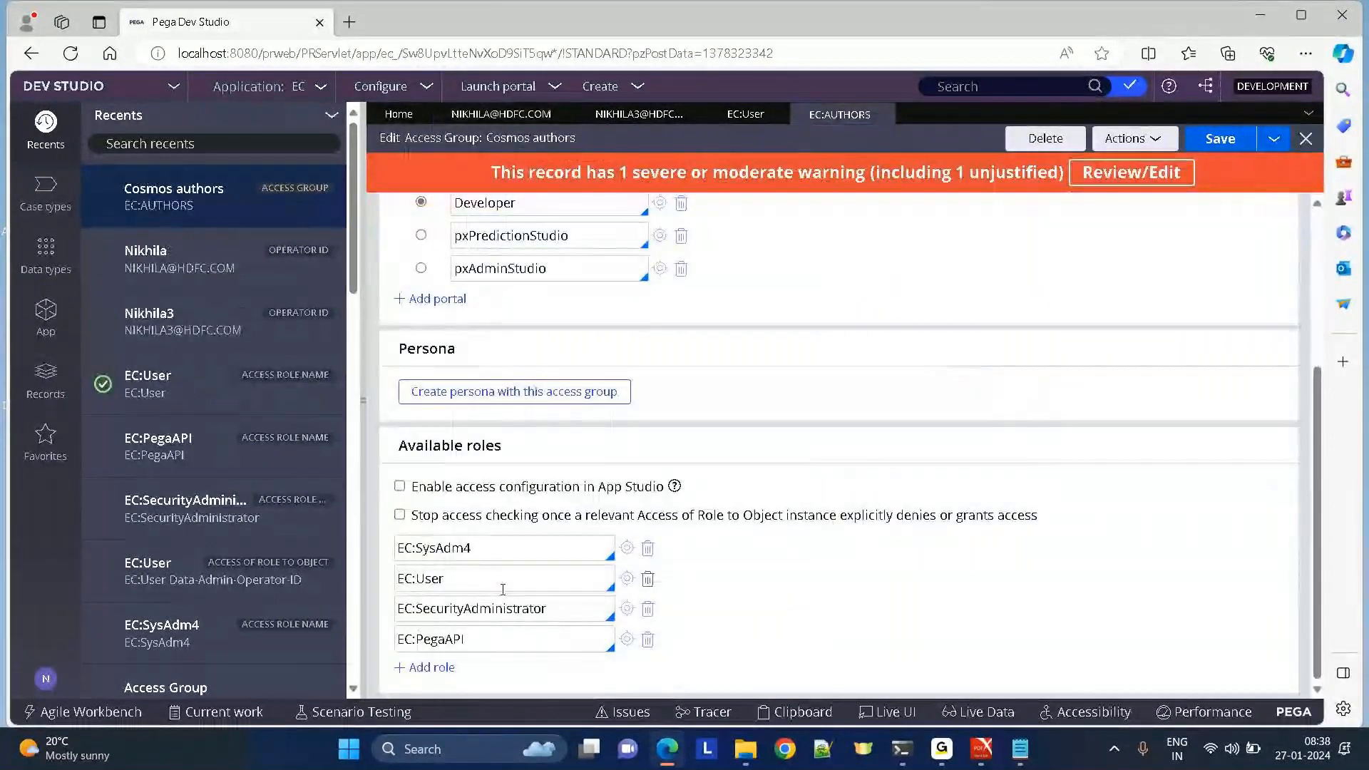
{"action": "left_click", "coordinate": [467, 576]}
{"action": "left_click", "coordinate": [627, 578]}
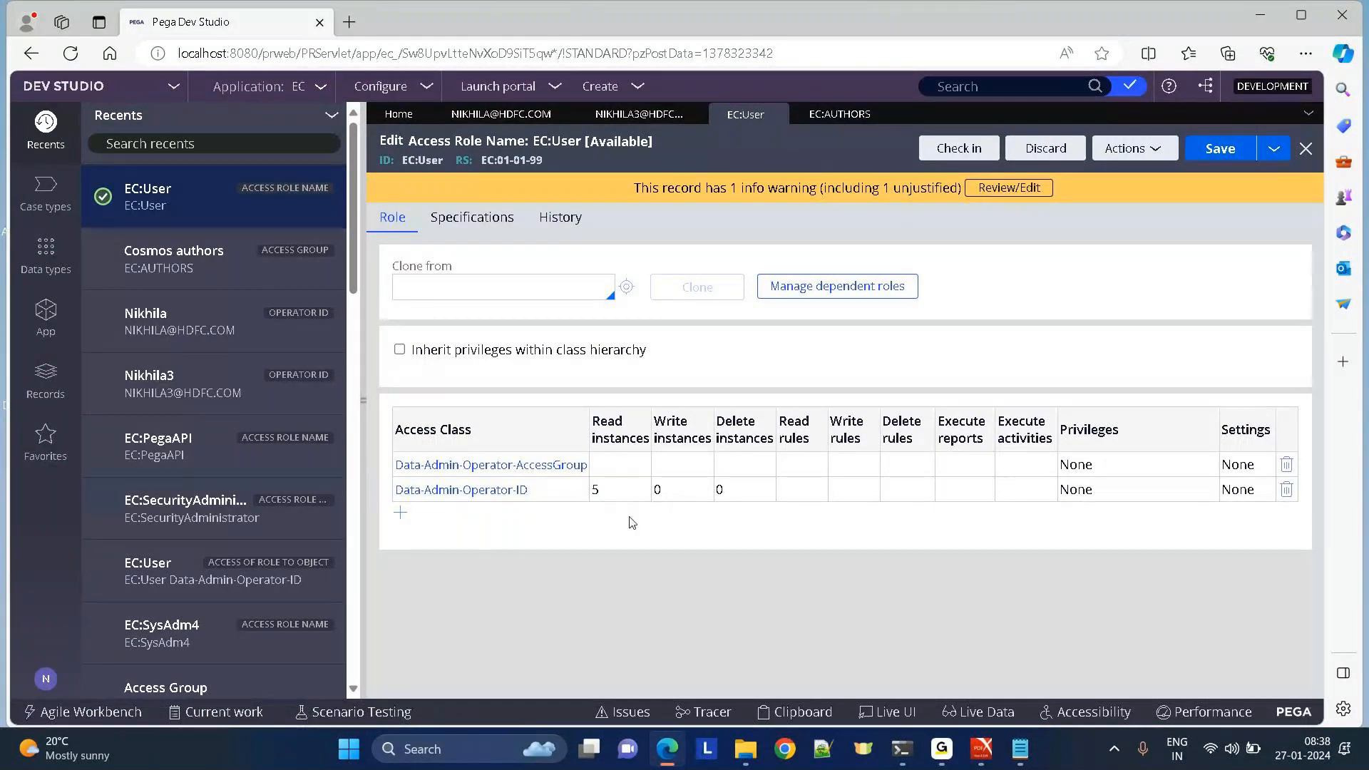
Inspect the EC:SysAdm4 role, then reopen EC:User from the original operator's EC:Authors access group.
{"action": "left_click", "coordinate": [501, 119]}
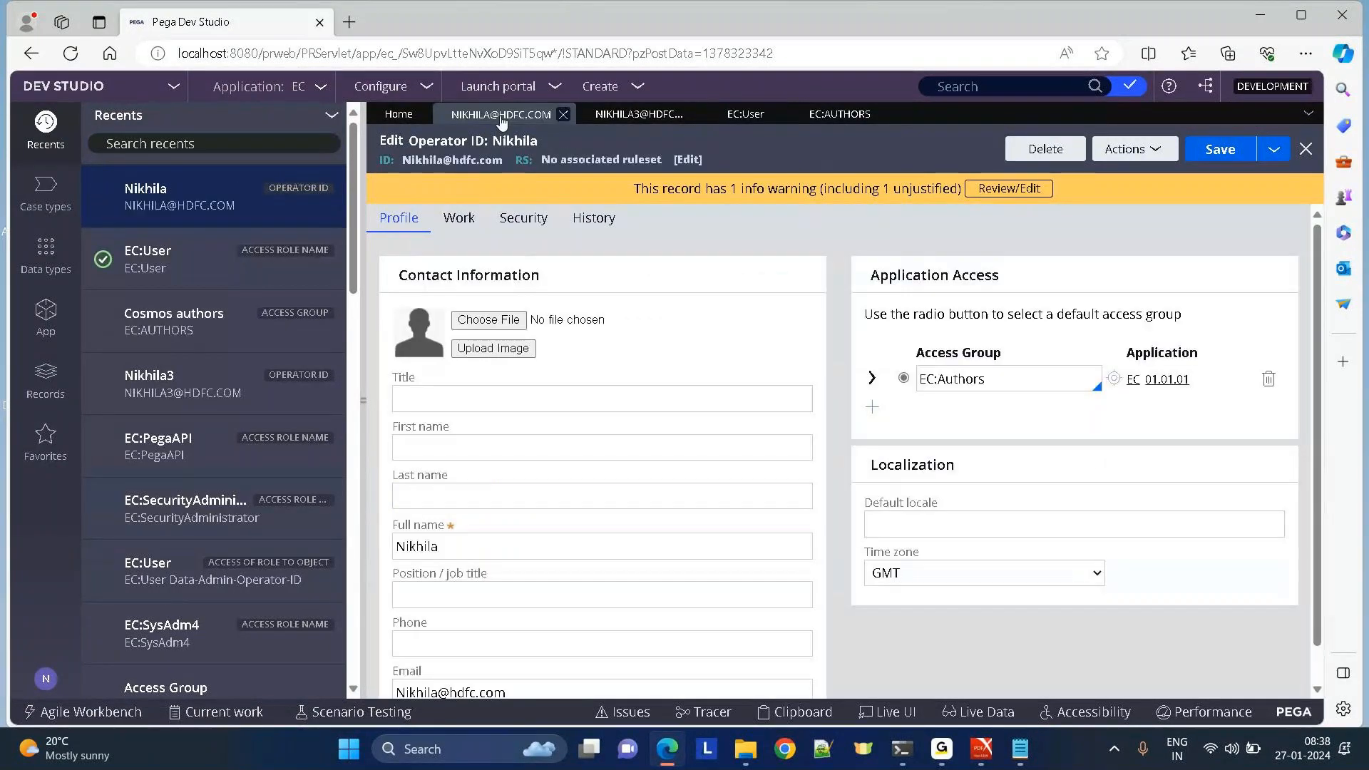
{"action": "left_click", "coordinate": [608, 118]}
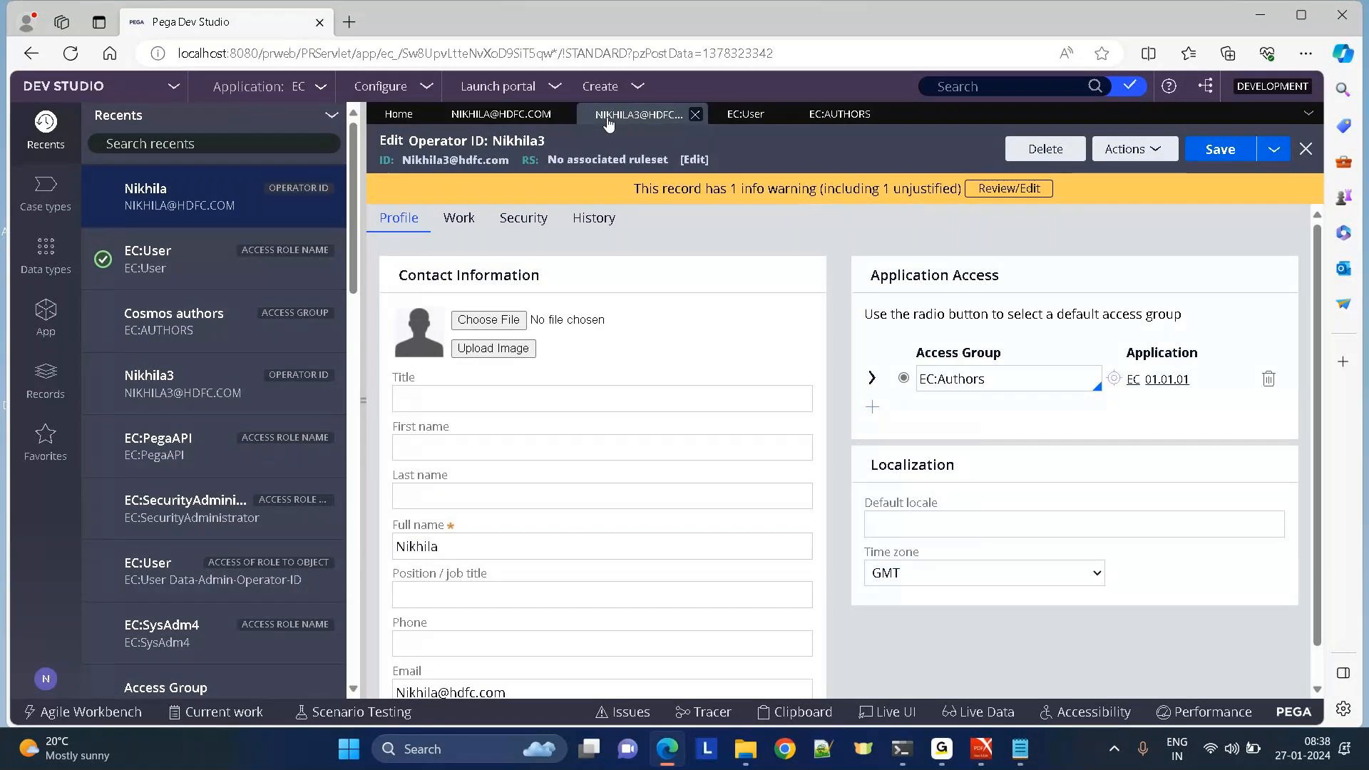
{"action": "left_click", "coordinate": [745, 114]}
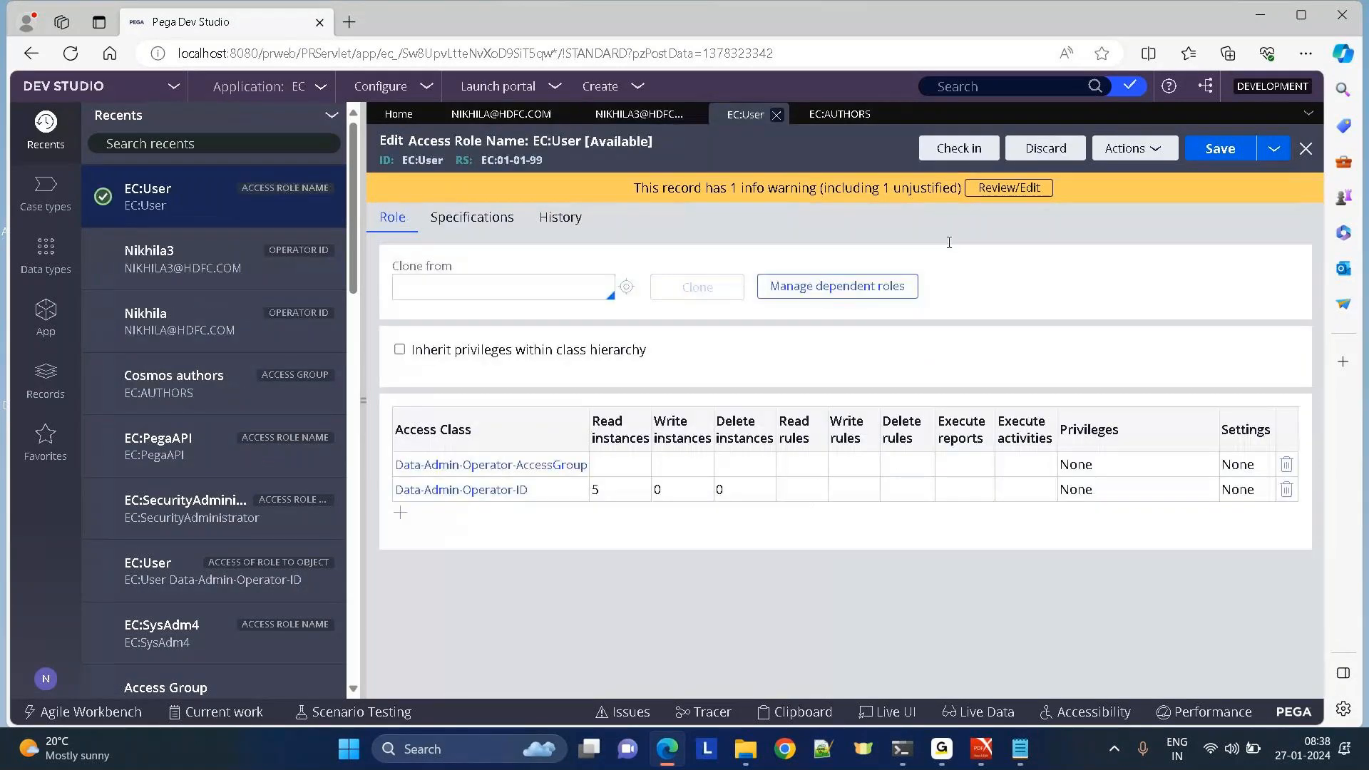
{"action": "left_click", "coordinate": [830, 118]}
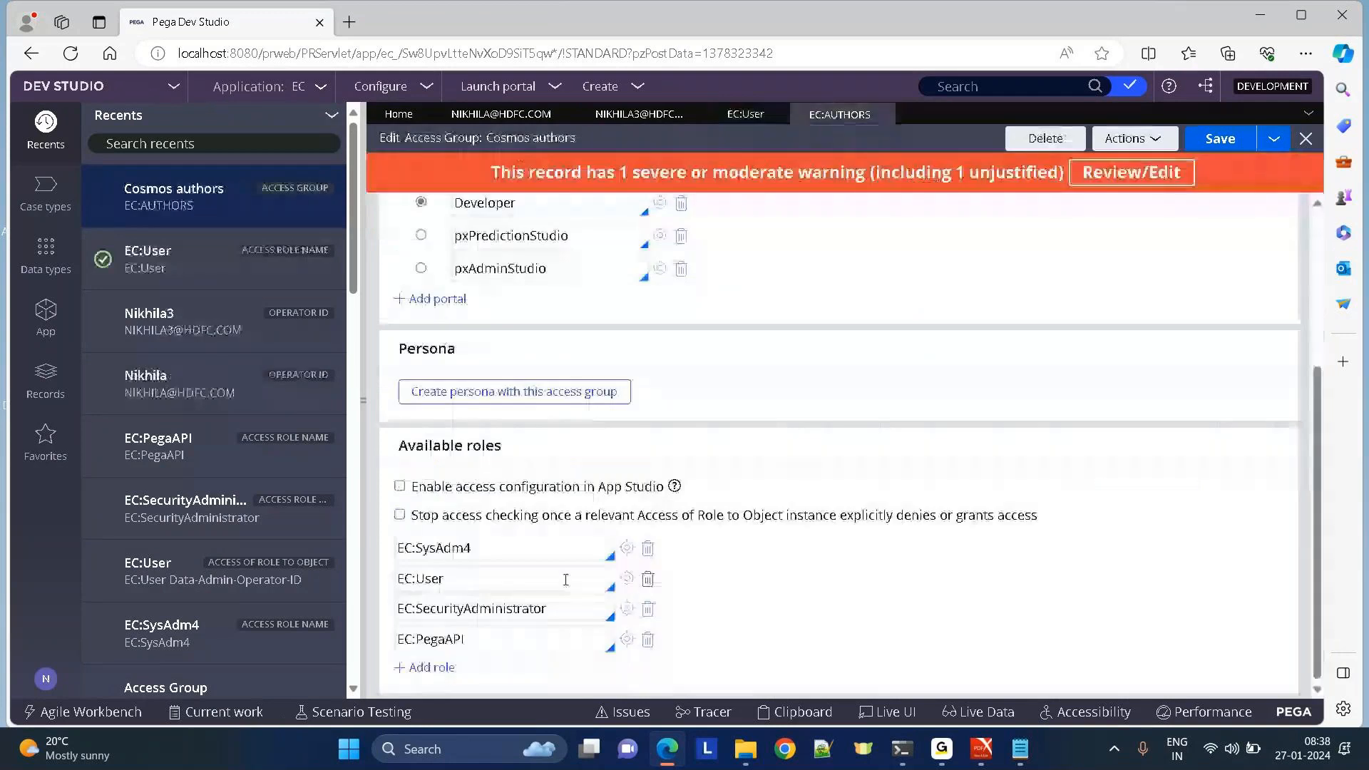
{"action": "left_click", "coordinate": [627, 548]}
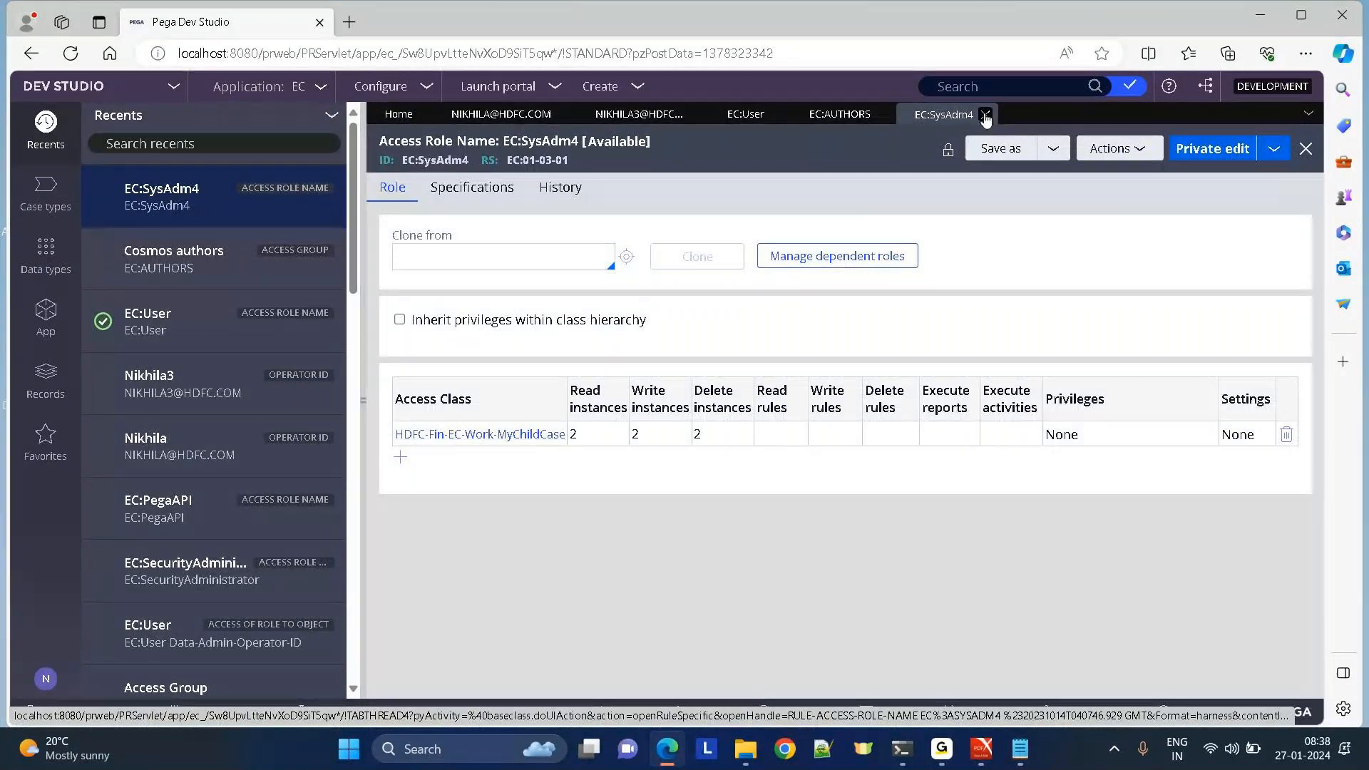
{"action": "left_click", "coordinate": [985, 115]}
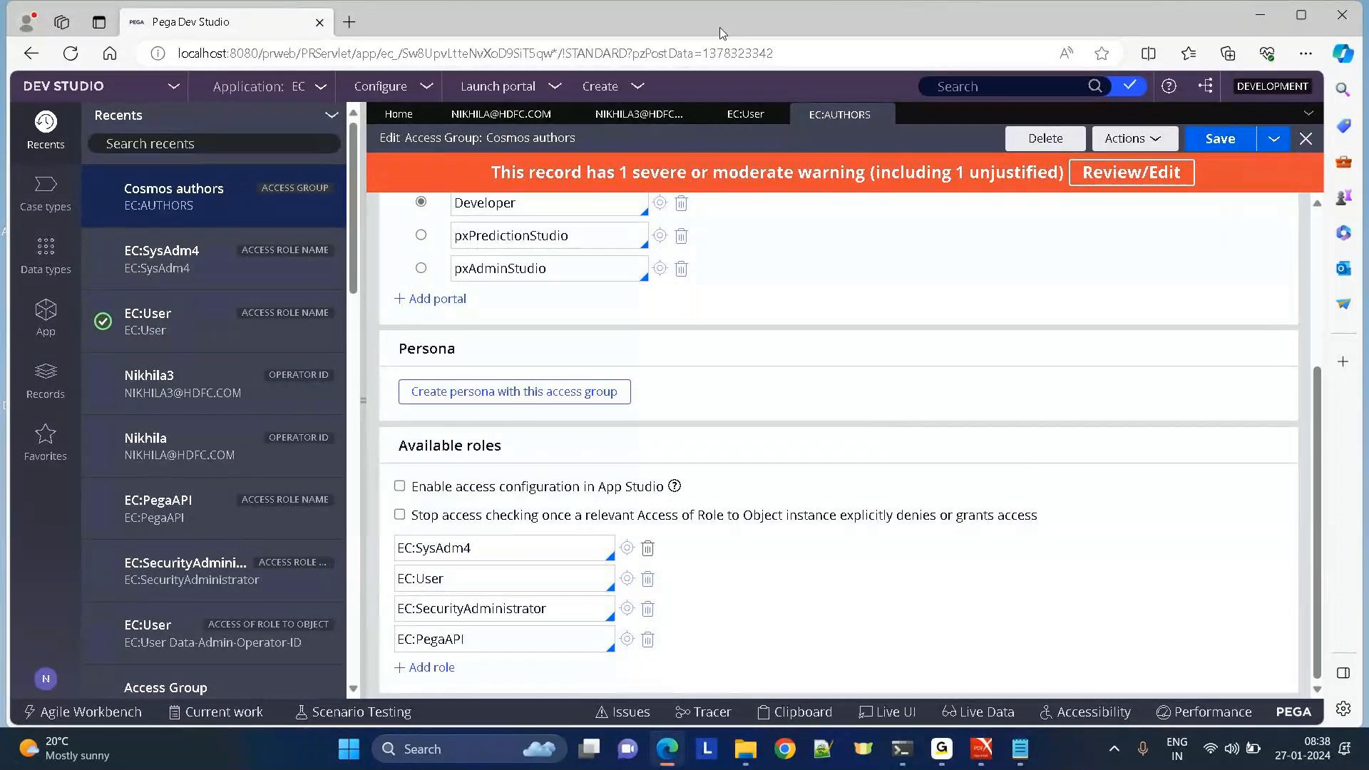
{"action": "left_click", "coordinate": [547, 121]}
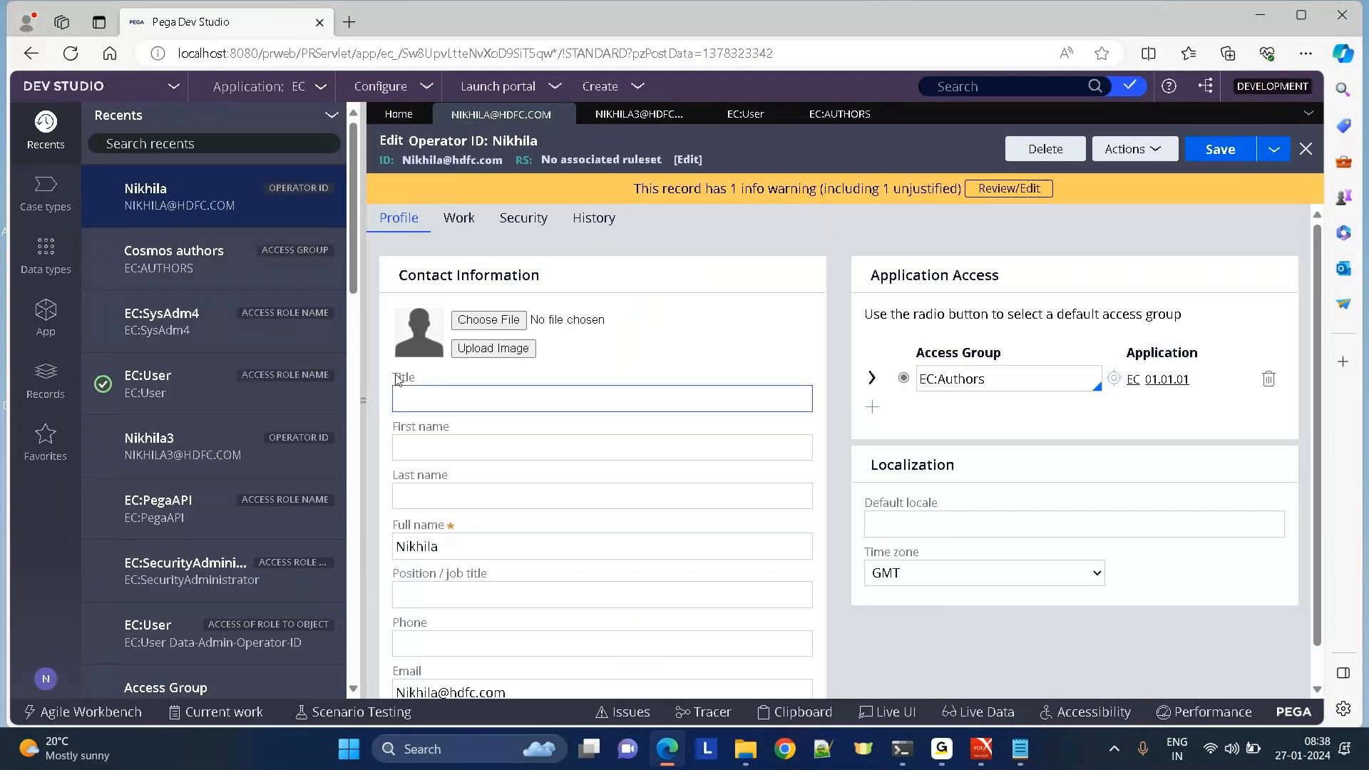
{"action": "left_click", "coordinate": [1112, 380]}
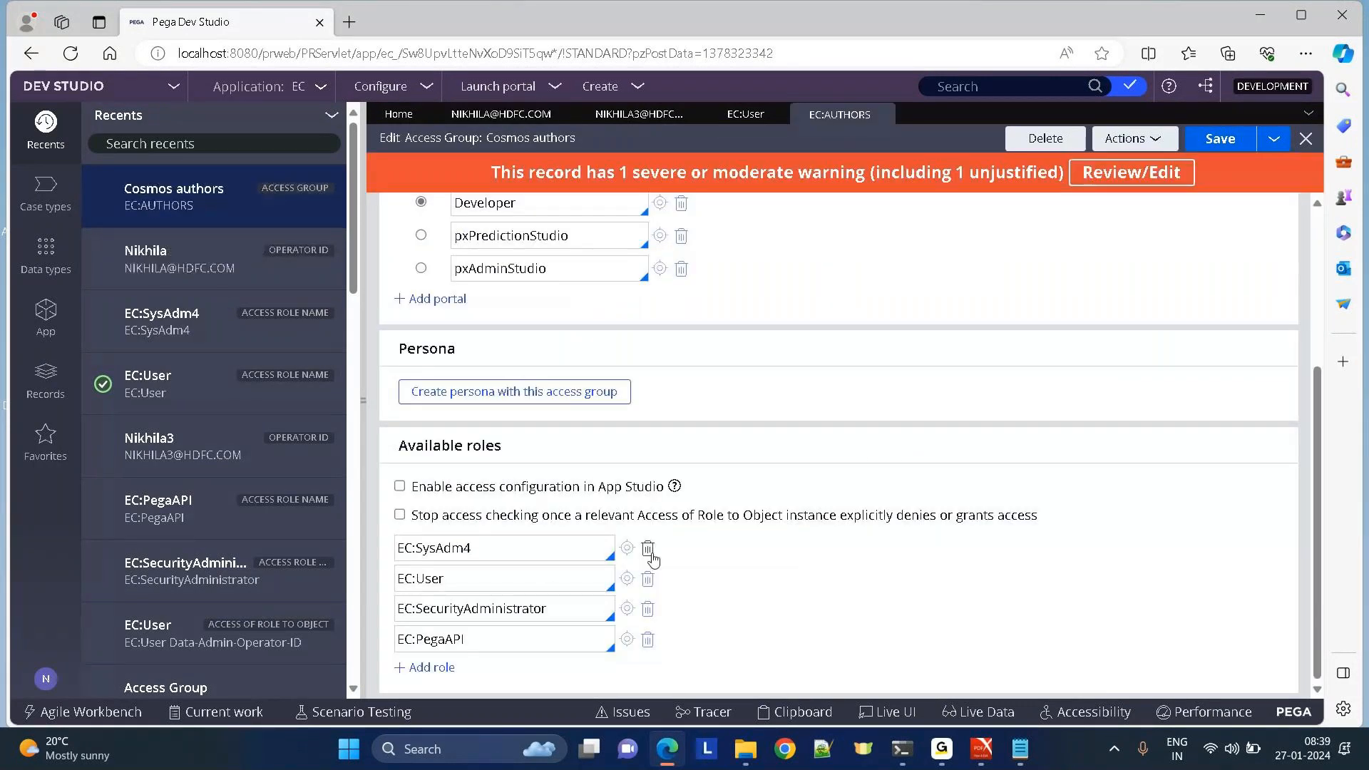
{"action": "left_click", "coordinate": [627, 579]}
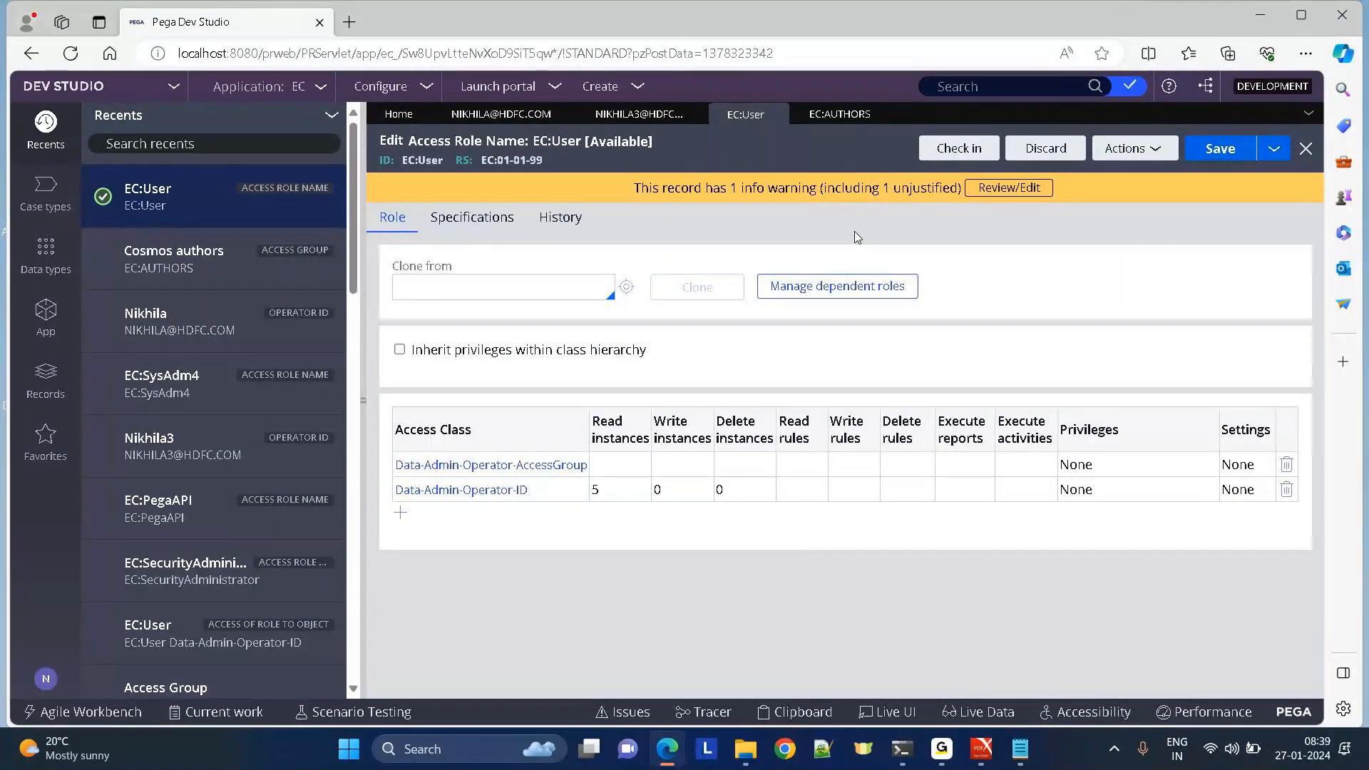
Check in the EC:User access role with the comment 'done..'.
{"action": "left_click", "coordinate": [958, 151]}
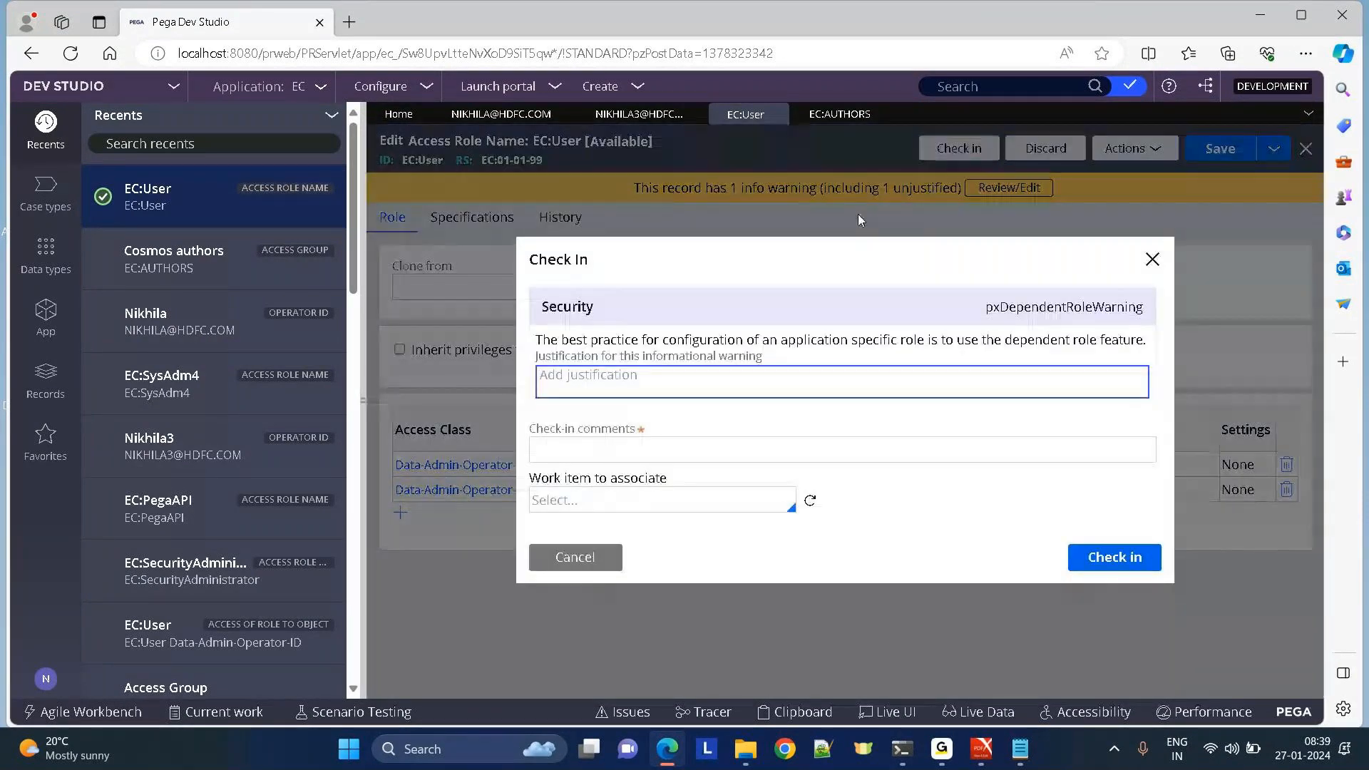
{"action": "left_click", "coordinate": [572, 396]}
{"action": "left_click", "coordinate": [577, 449]}
{"action": "type", "text": "done.."}
{"action": "key", "text": "Return"}
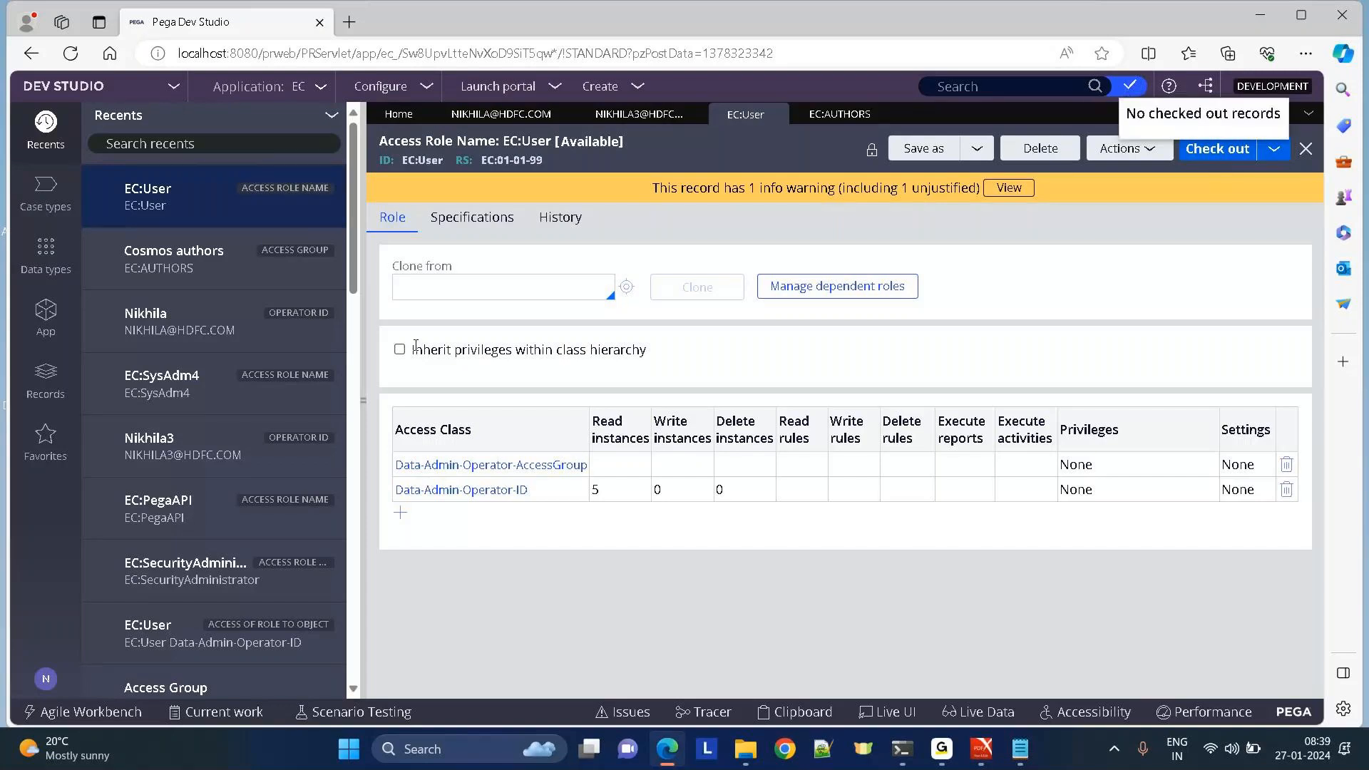
Log off and sign back in with the saved operator credentials.
{"action": "left_click", "coordinate": [43, 683]}
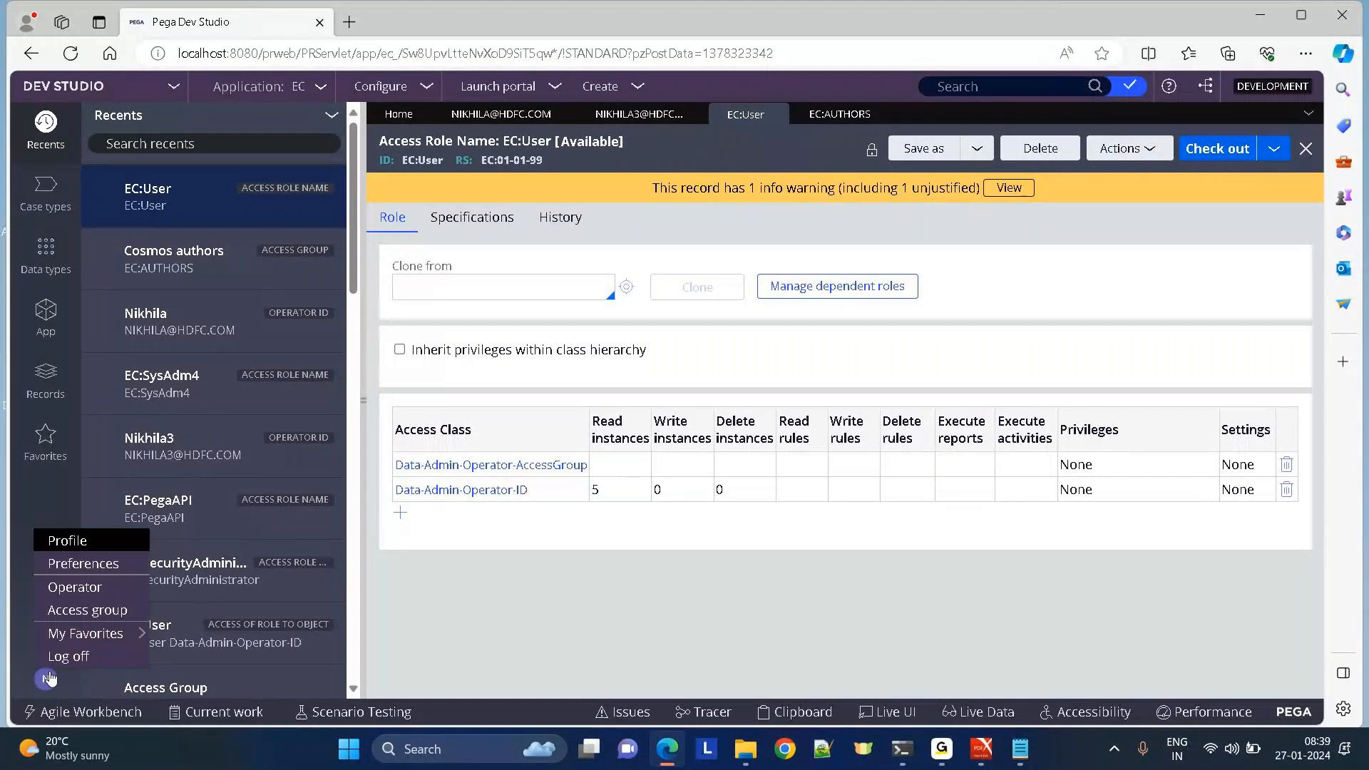
{"action": "left_click", "coordinate": [61, 651]}
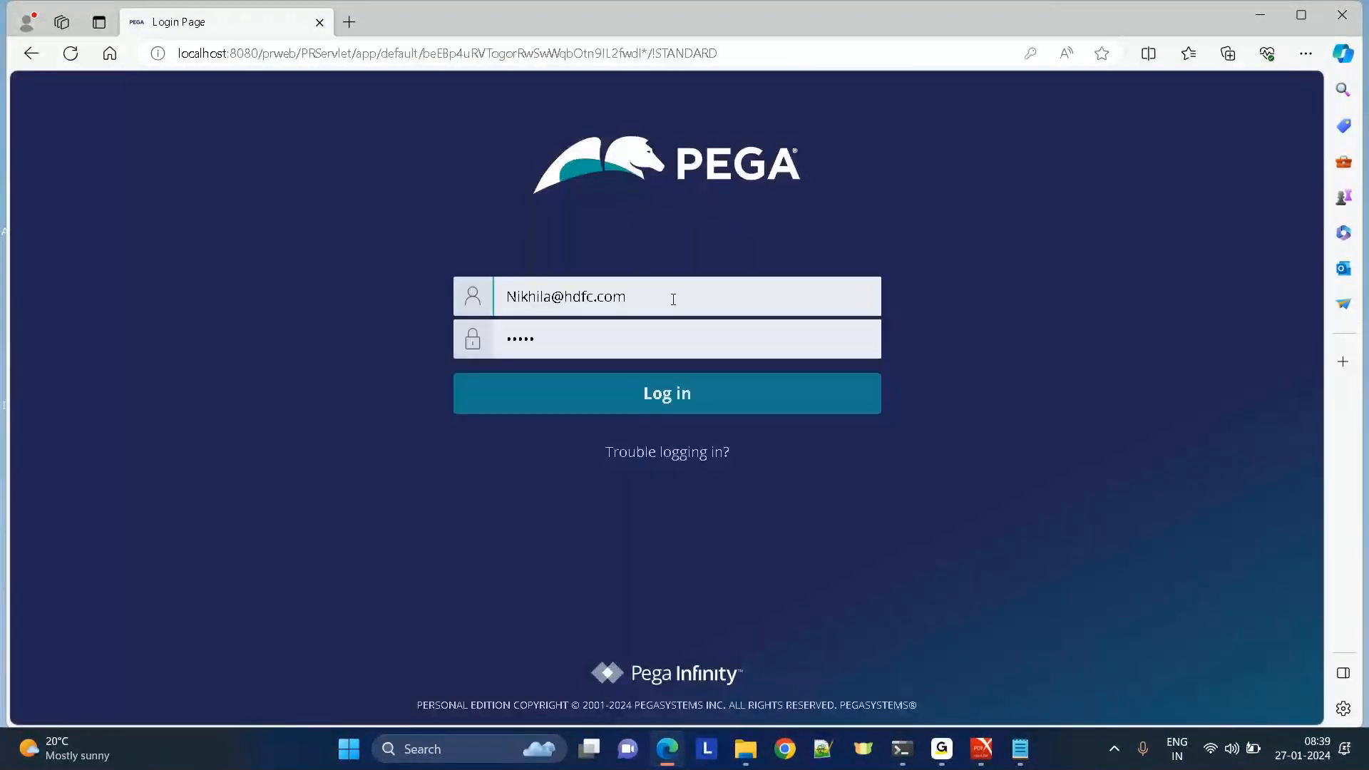
{"action": "left_click", "coordinate": [588, 395]}
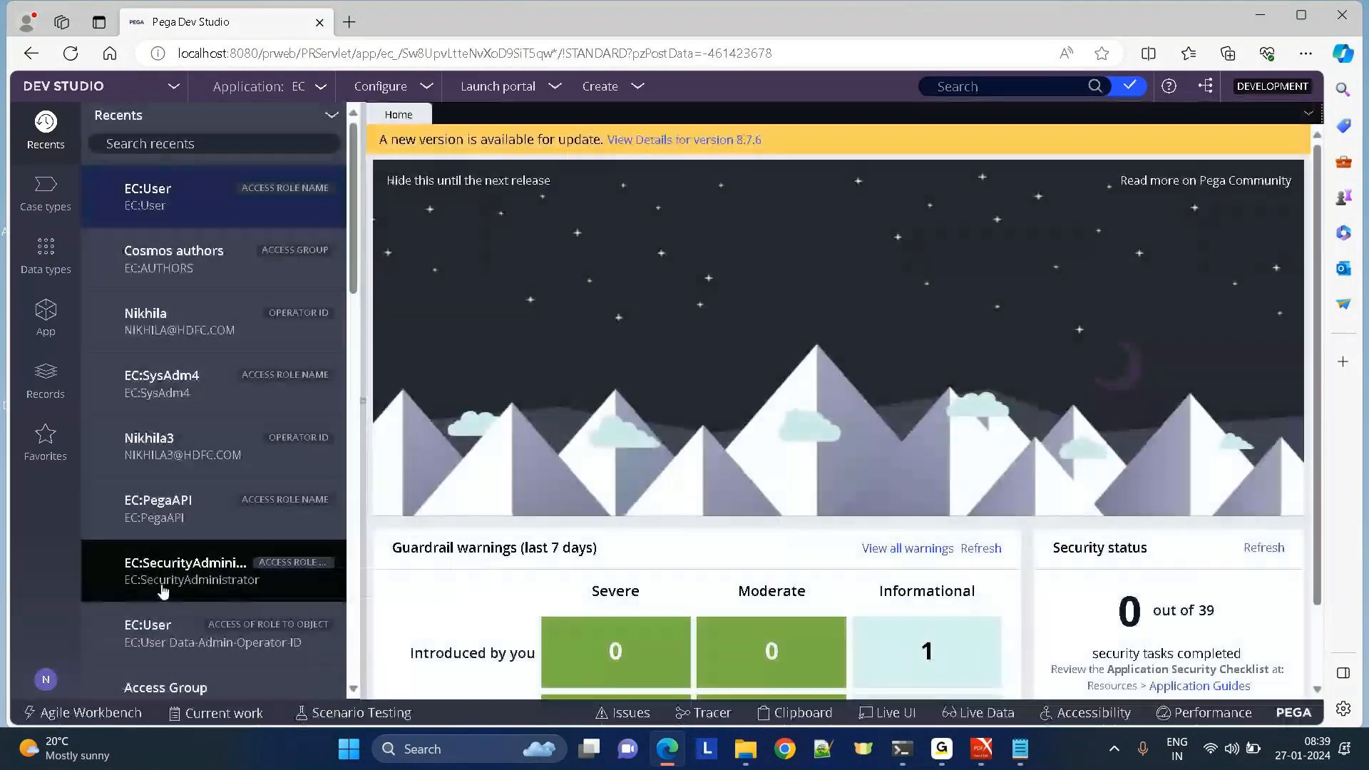
Create a throwaway test operator with a test short description and operator ID.
{"action": "left_click", "coordinate": [46, 683]}
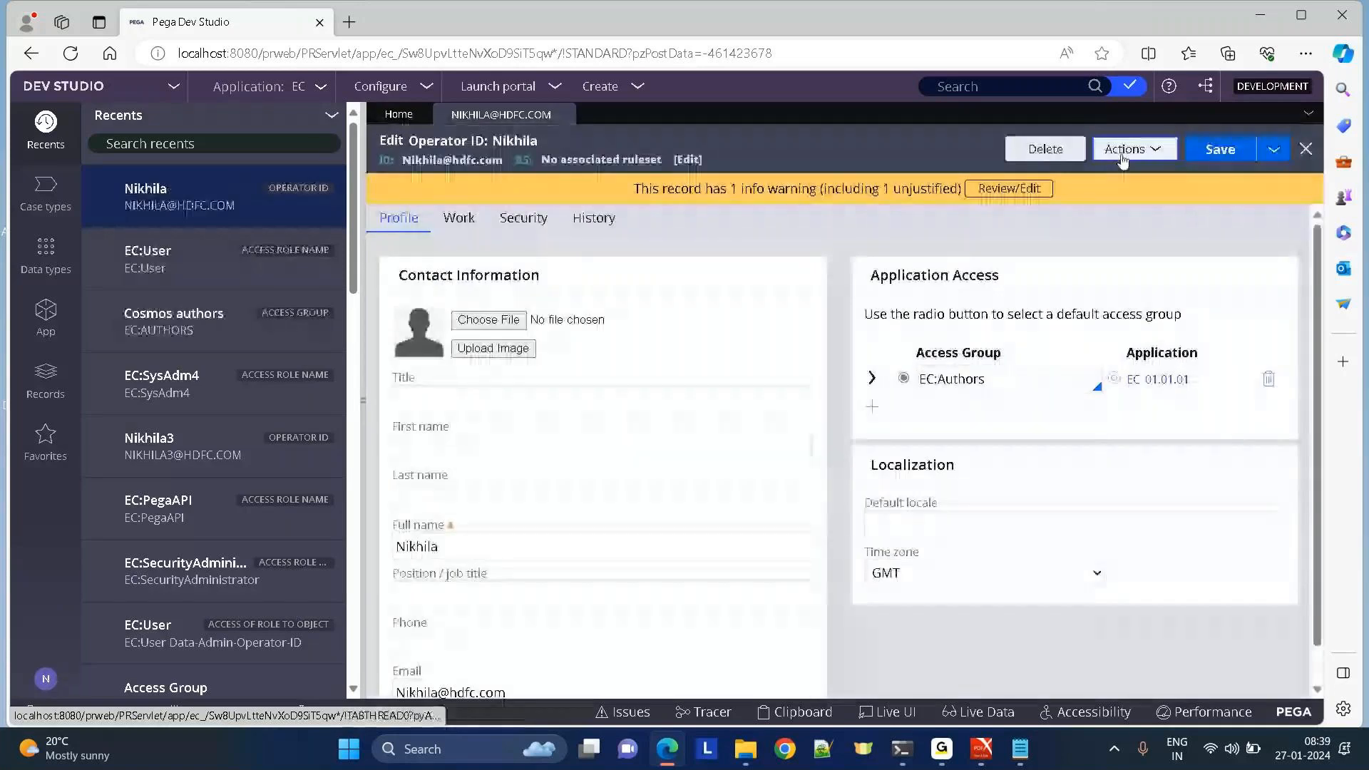
{"action": "left_click", "coordinate": [1123, 150]}
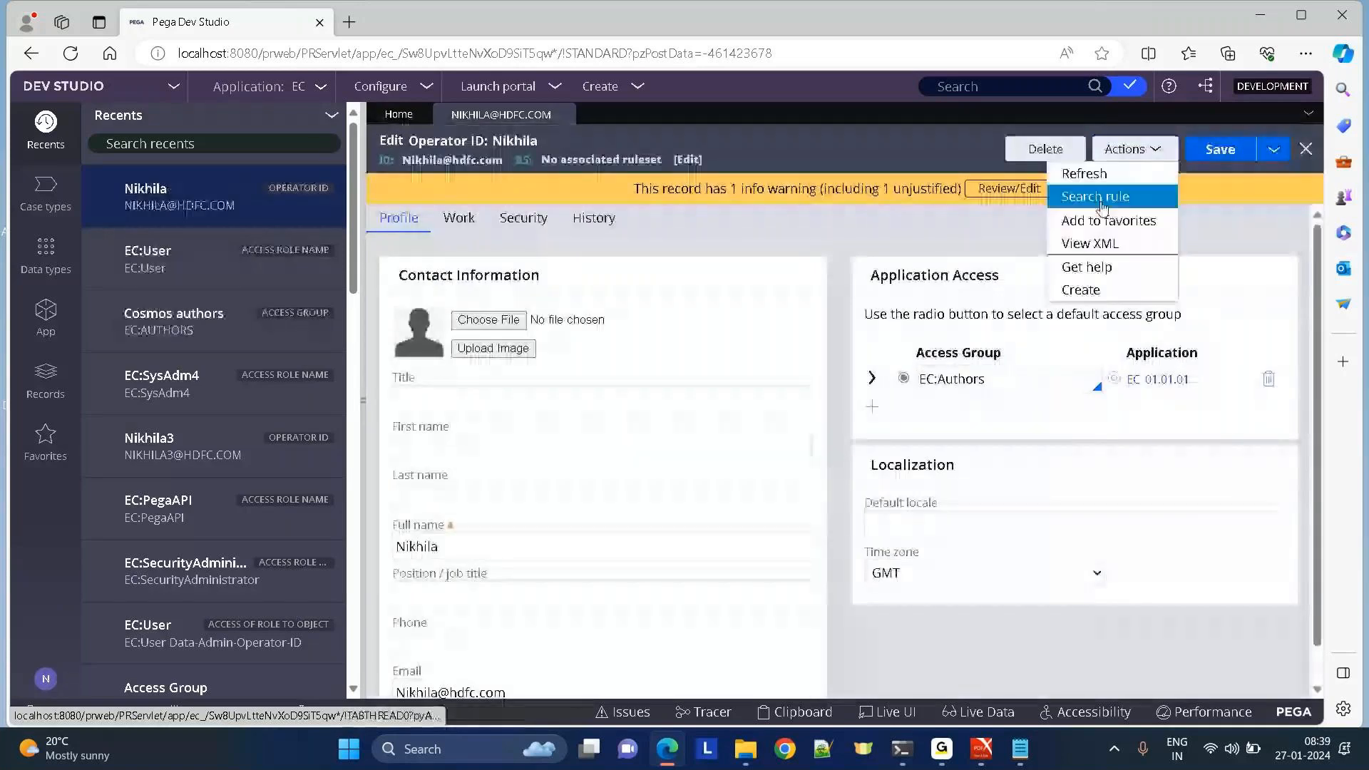
{"action": "left_click", "coordinate": [1076, 291]}
{"action": "type", "text": "wf"}
{"action": "key", "text": "Tab"}
{"action": "type", "text": "wsdewtfer"}
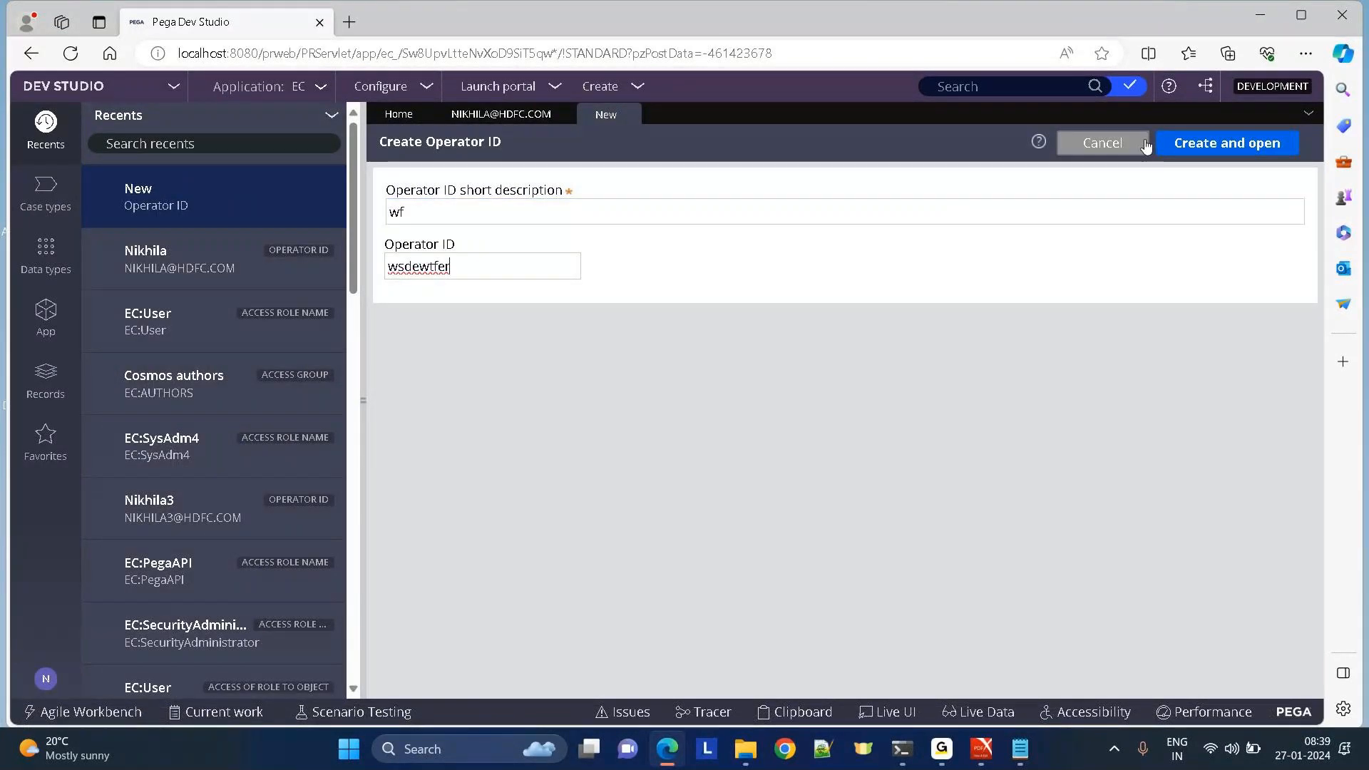
{"action": "left_click", "coordinate": [1180, 143]}
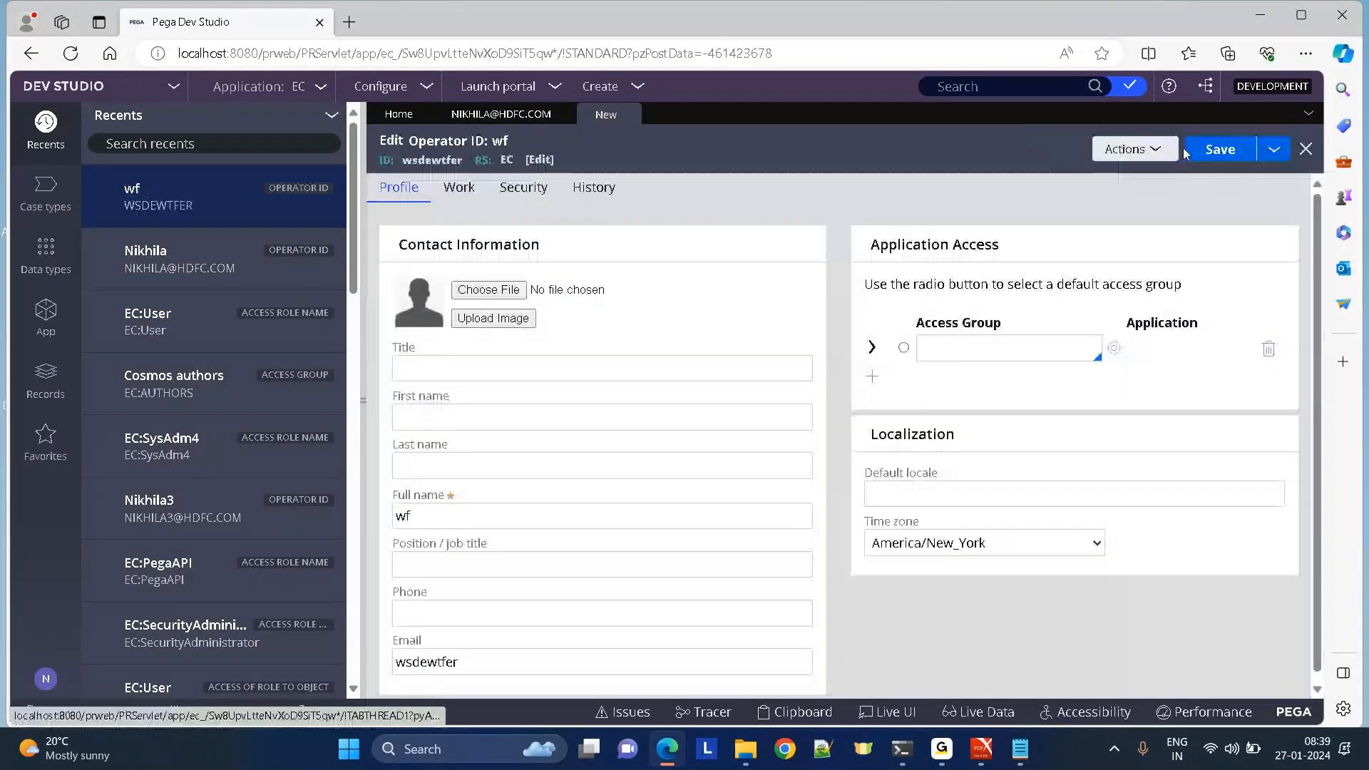
Give the test operator CosmosReact:Authors as default access group, then close and discard it.
{"action": "left_click", "coordinate": [964, 346]}
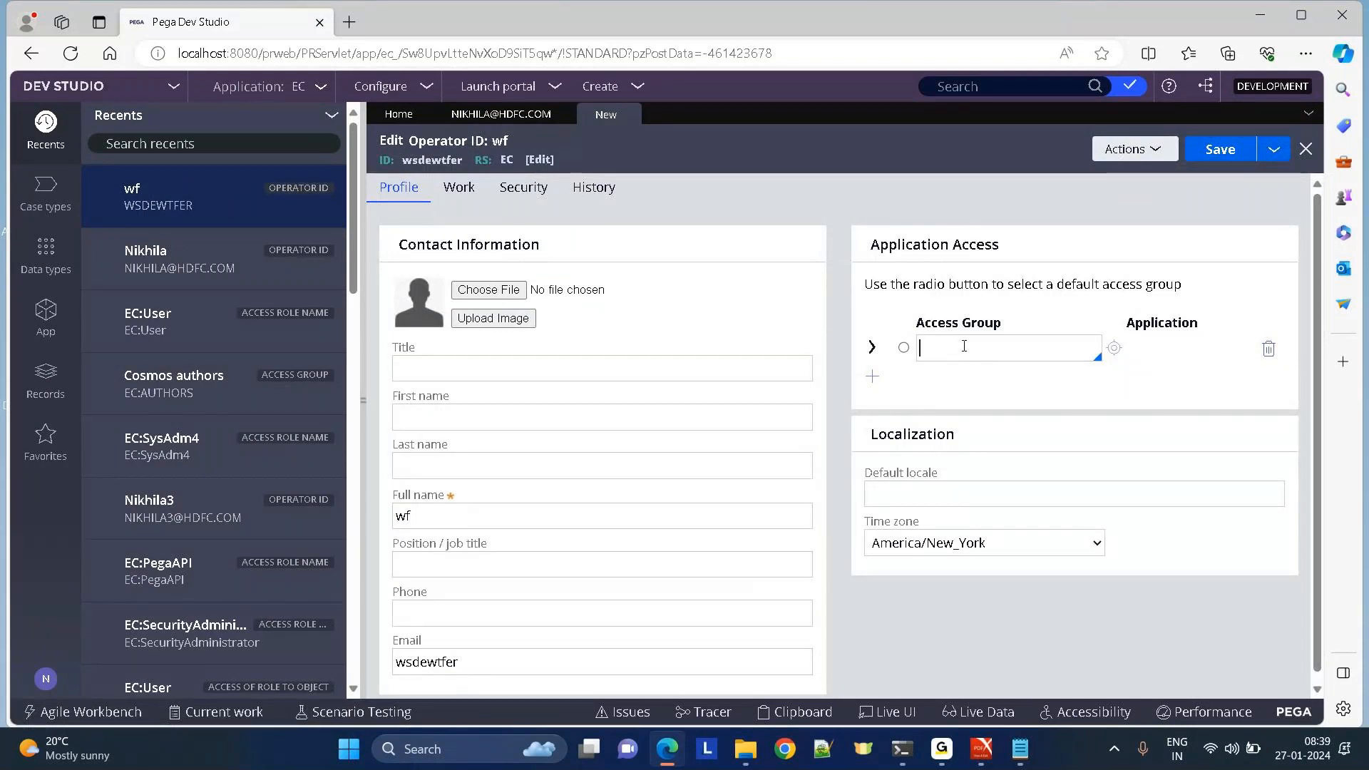
{"action": "key", "text": "Down"}
{"action": "left_click", "coordinate": [903, 348]}
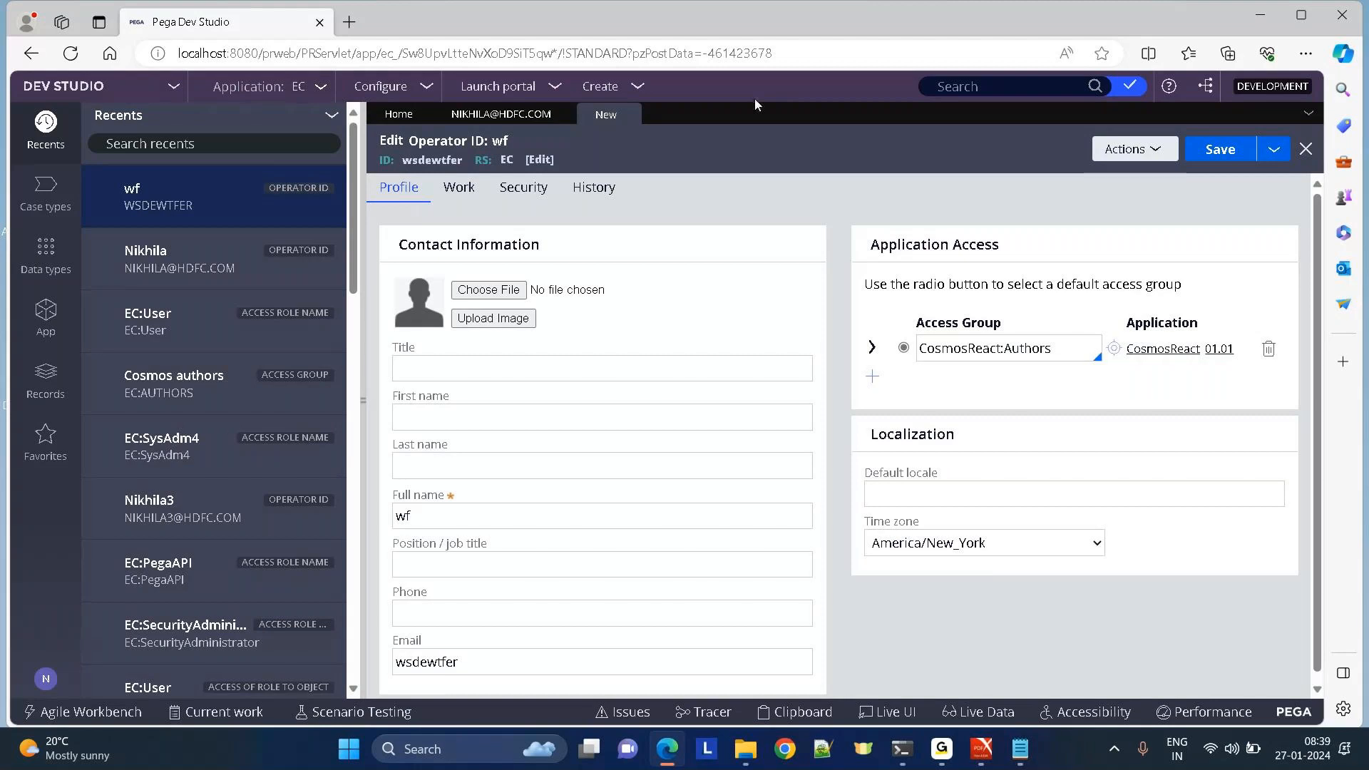
{"action": "left_click", "coordinate": [1305, 149]}
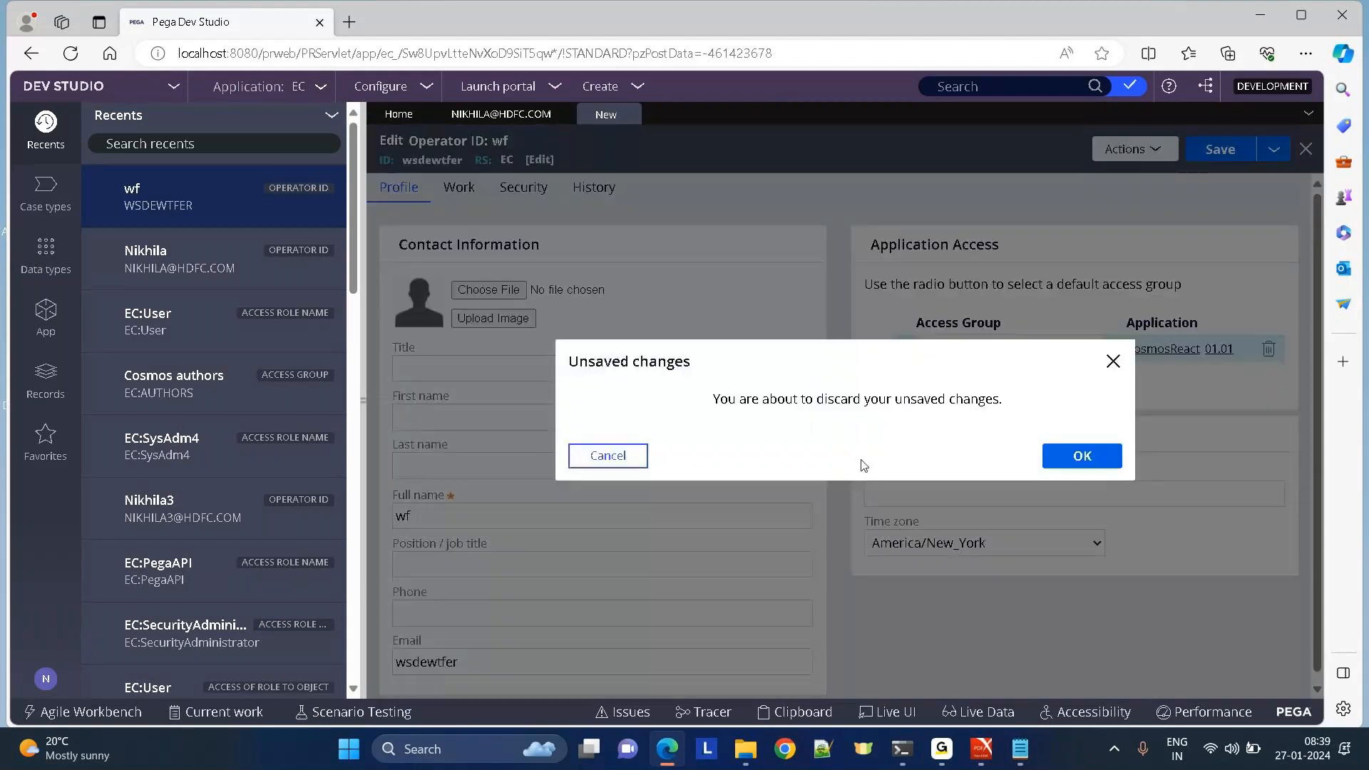
{"action": "left_click", "coordinate": [1105, 460]}
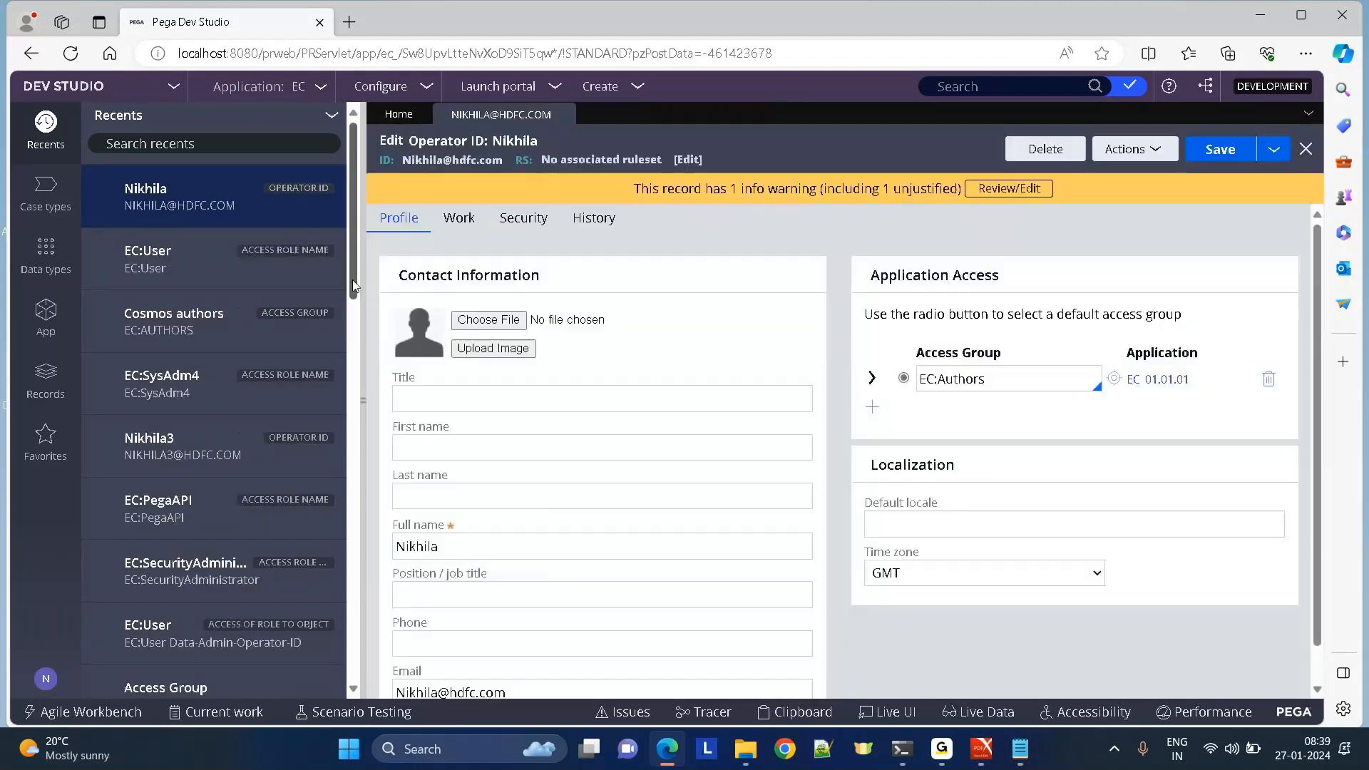
{"action": "left_click", "coordinate": [180, 465]}
Delete the second operator record, then open EC:User from the Cosmos authors access group's Available roles.
{"action": "left_click", "coordinate": [1027, 150]}
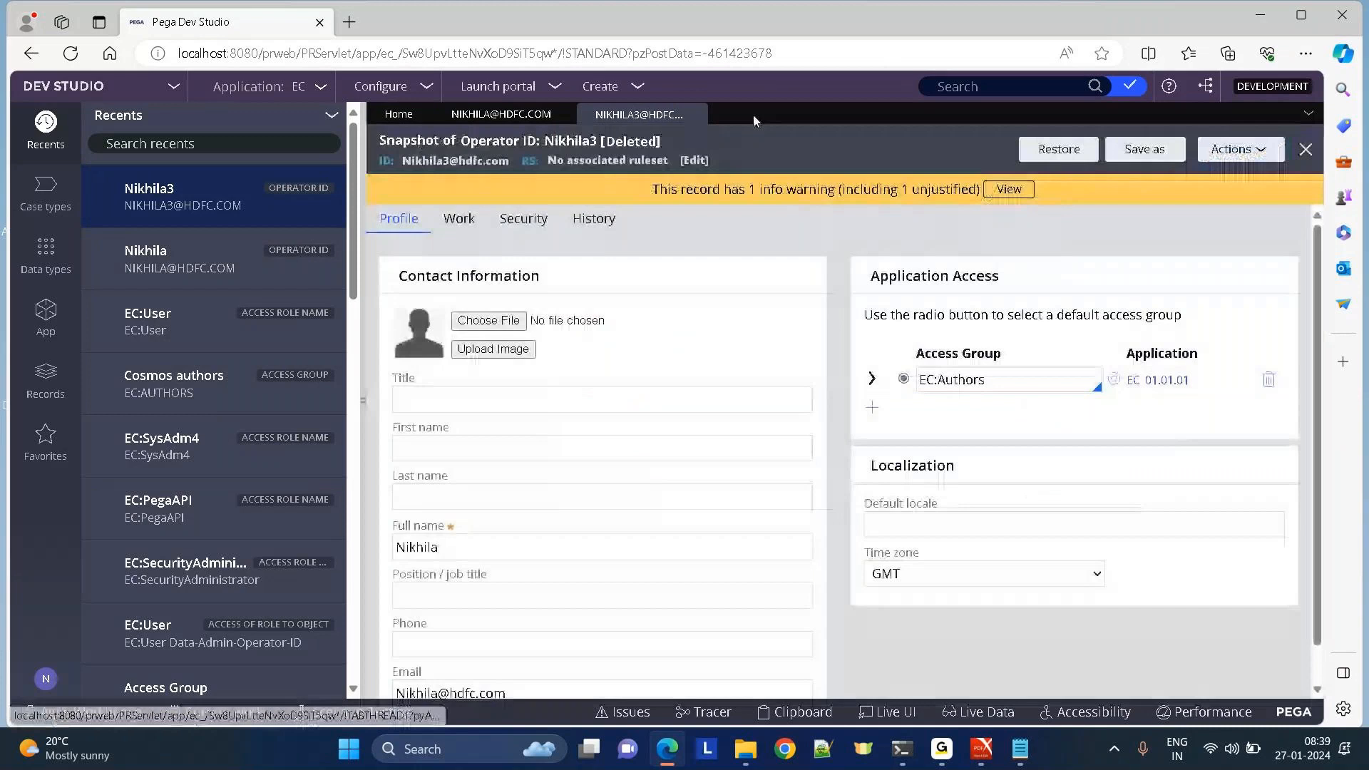
{"action": "left_click", "coordinate": [696, 114]}
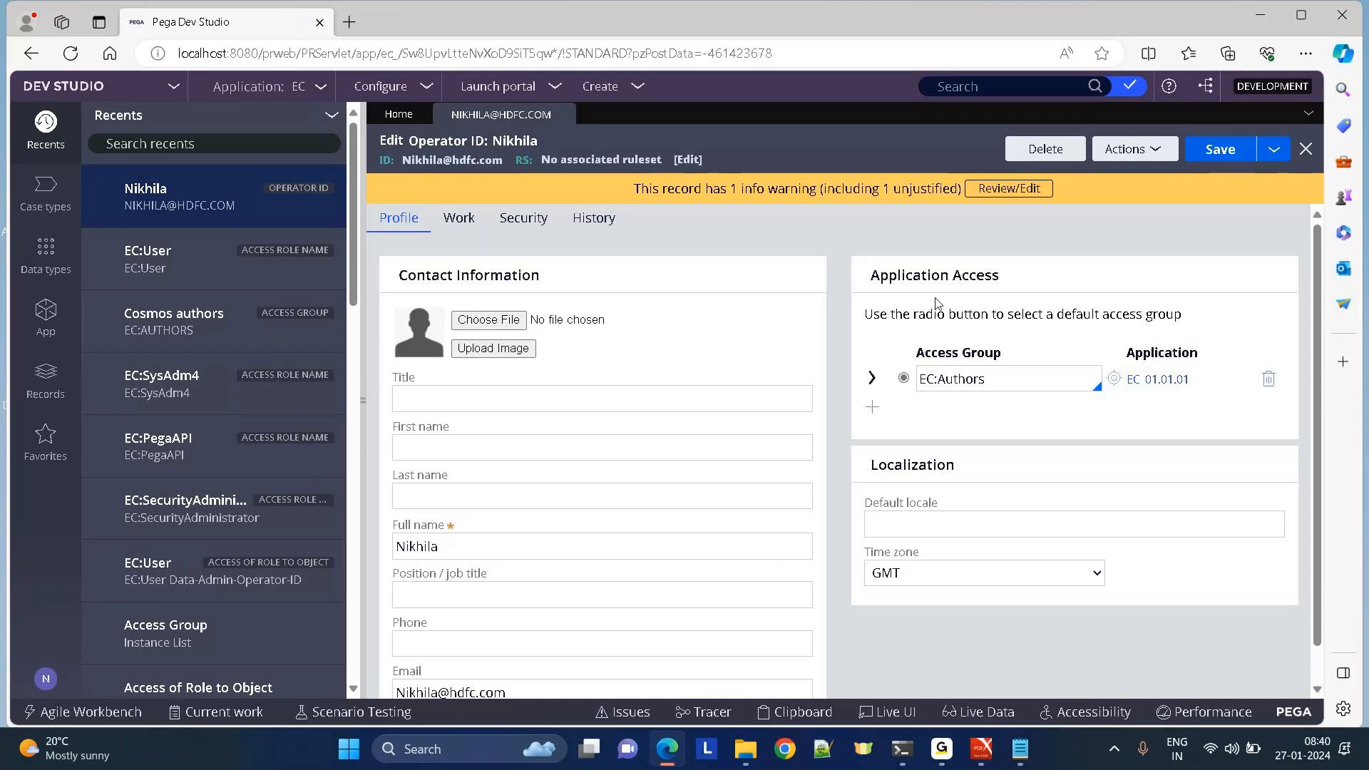
{"action": "left_click", "coordinate": [1113, 378]}
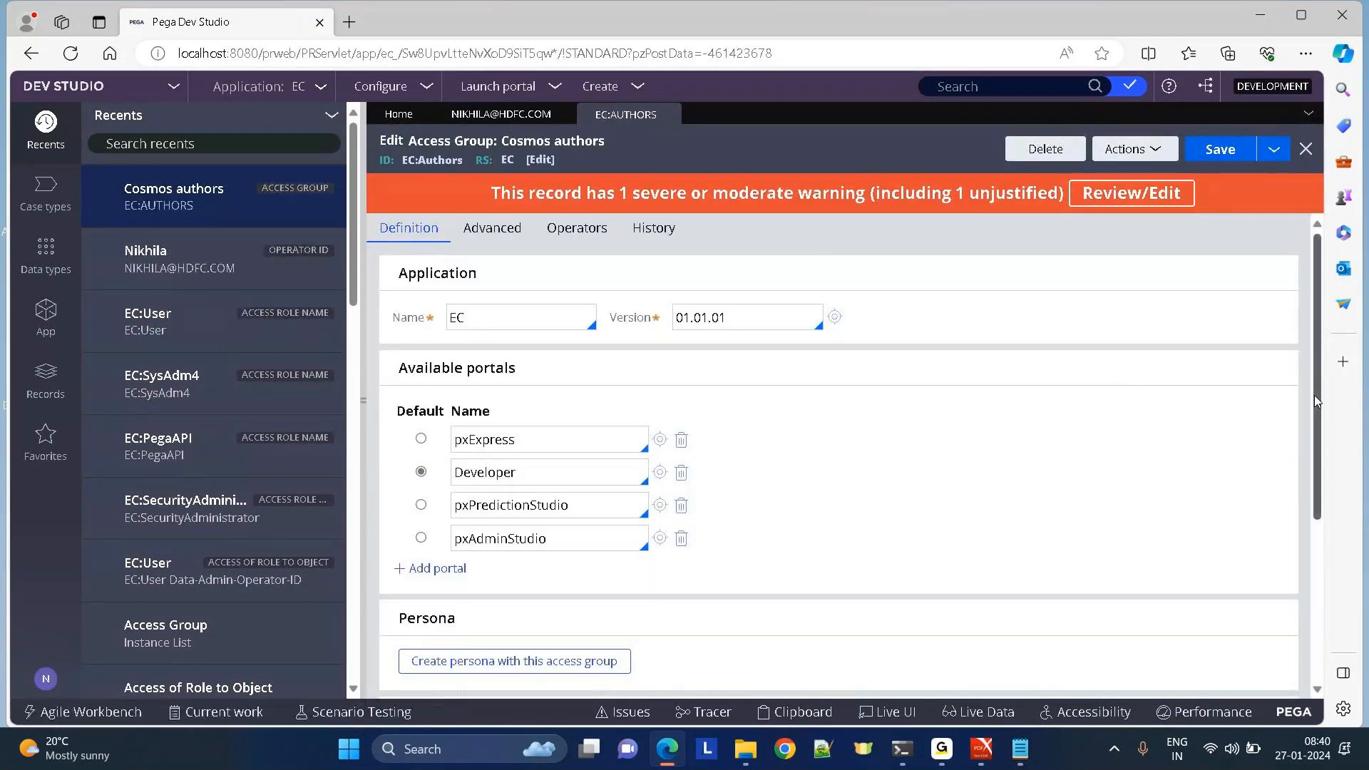
{"action": "left_click_drag", "start_coordinate": [1315, 396], "coordinate": [1332, 242]}
{"action": "left_click", "coordinate": [502, 114]}
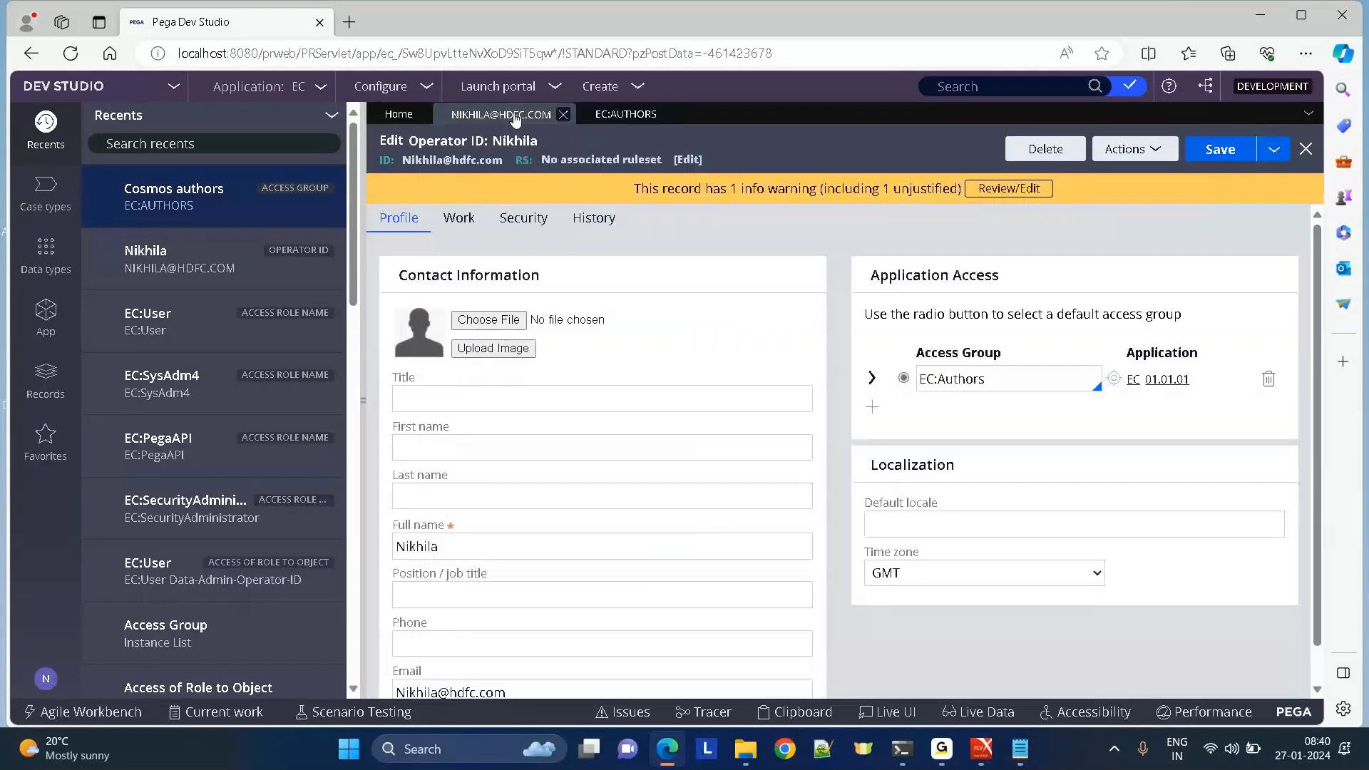
{"action": "left_click", "coordinate": [626, 116]}
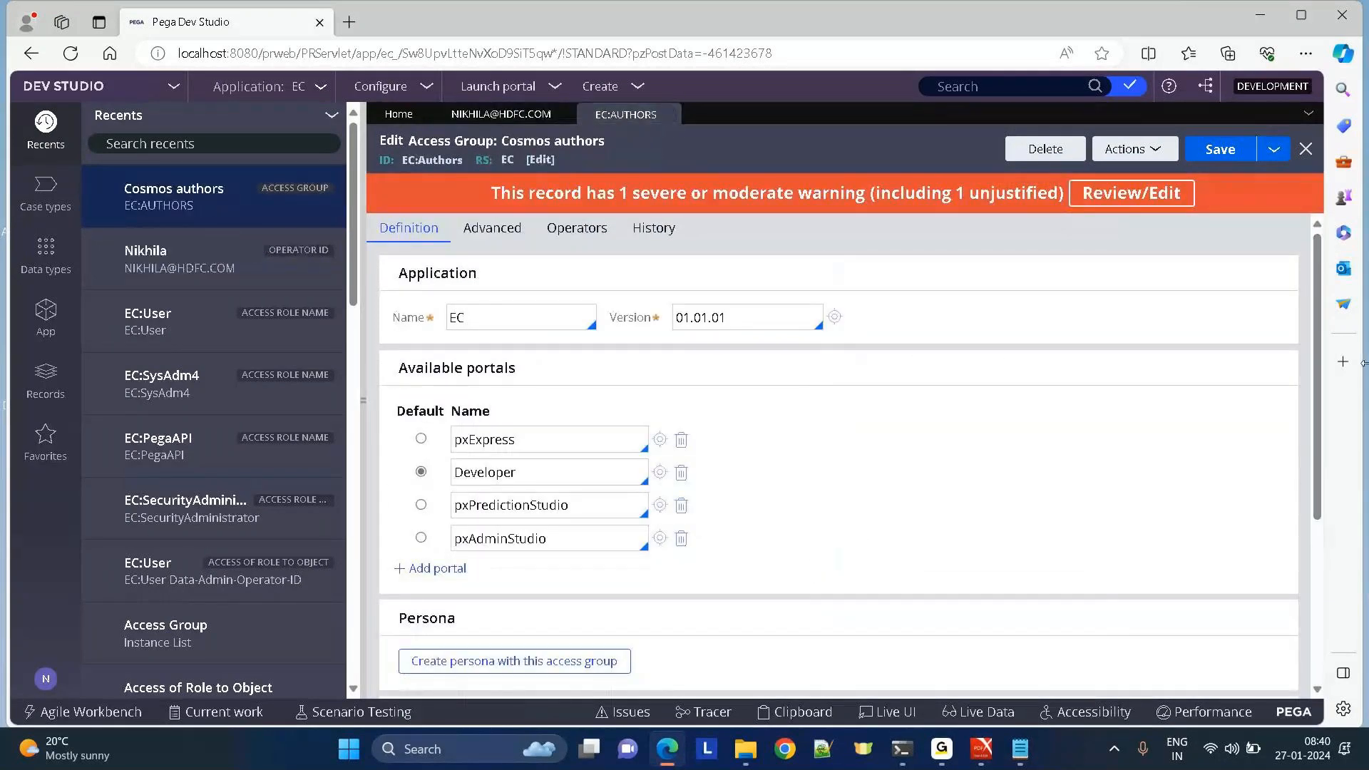
{"action": "scroll", "coordinate": [627, 542], "scroll_direction": "down", "scroll_amount": 4}
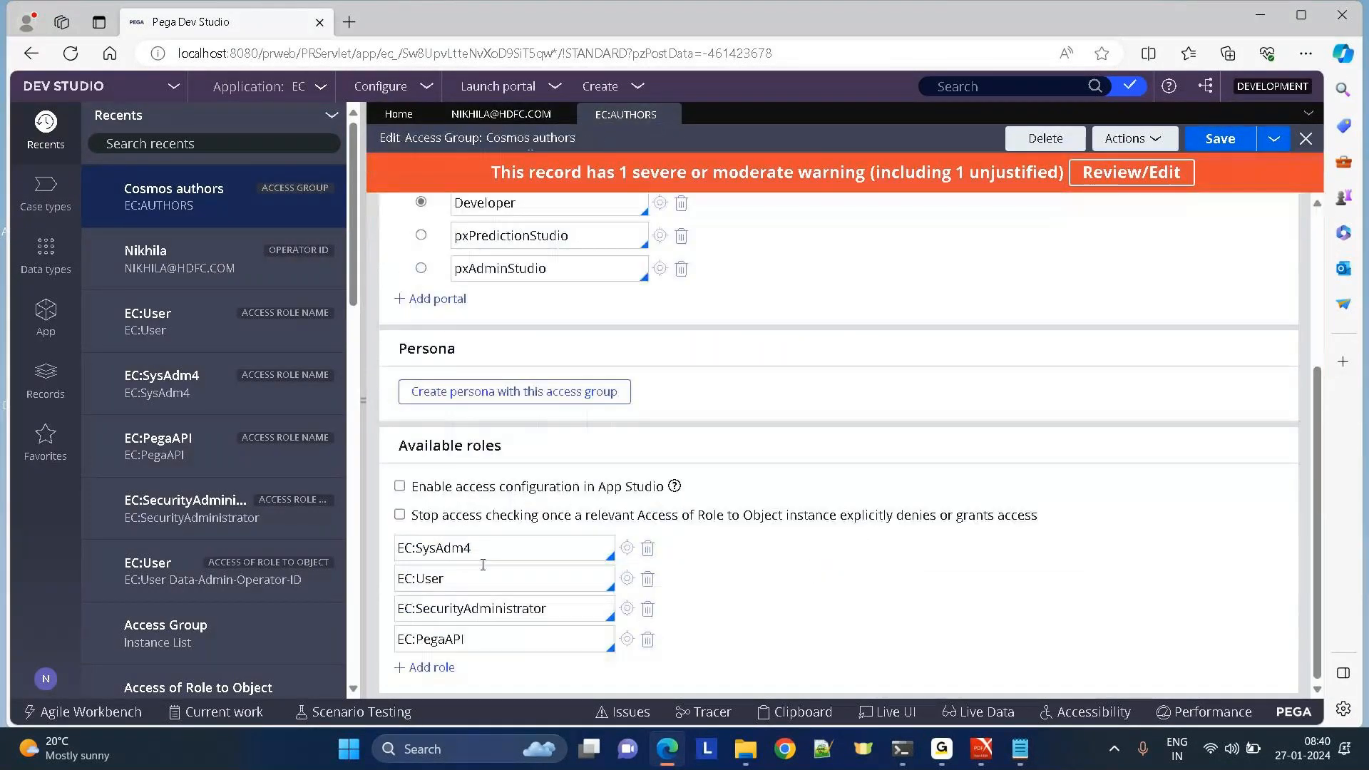
{"action": "left_click", "coordinate": [627, 581]}
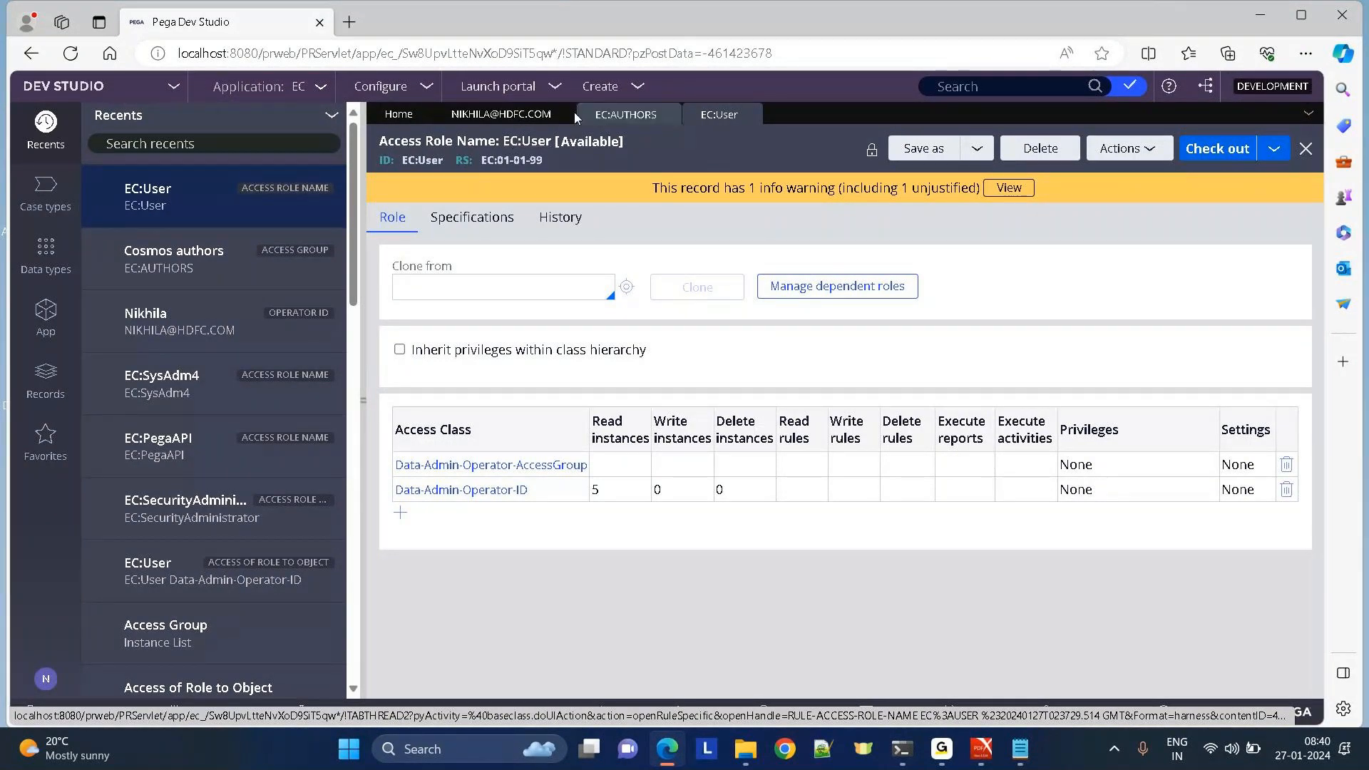
{"action": "left_click", "coordinate": [618, 116]}
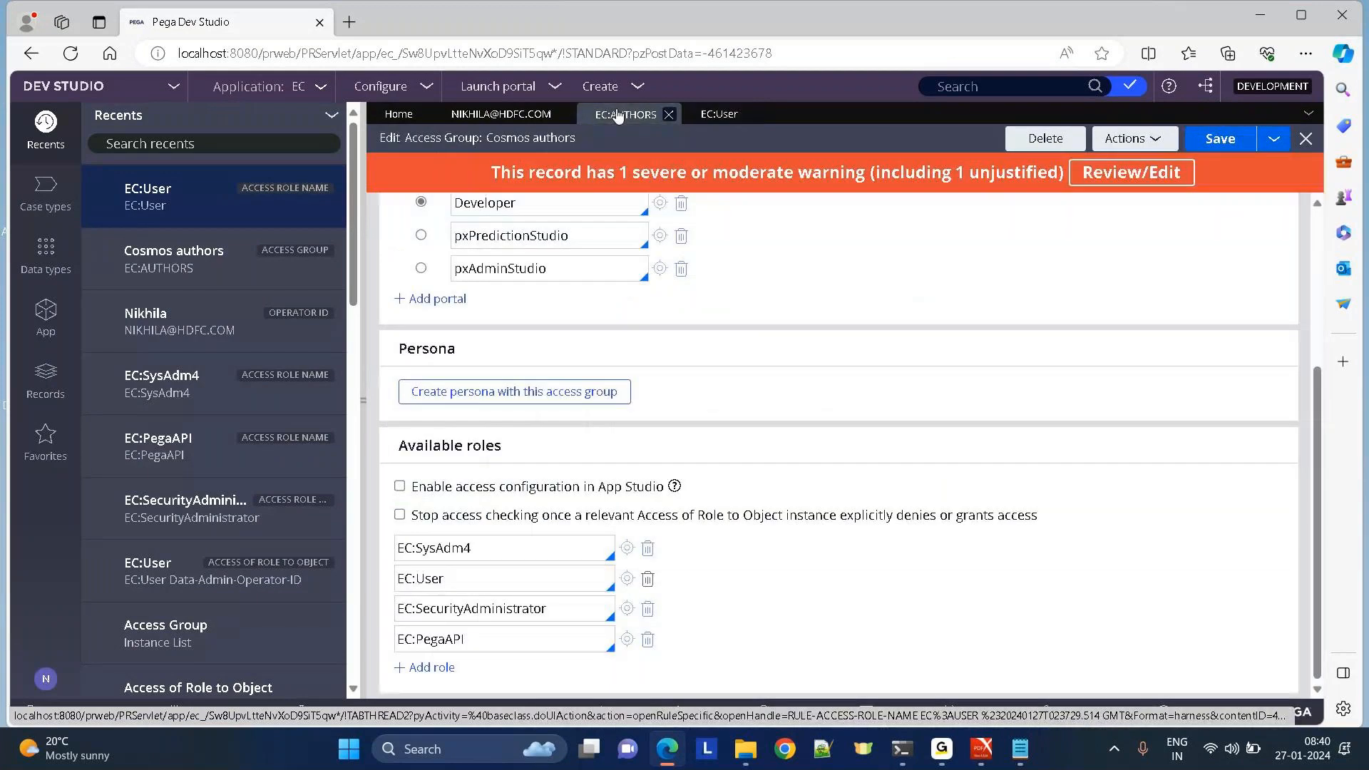
Inspect EC:User's Data-Admin-Operator-ID entry (read 5, write 0, delete 0) and its class, closing without changes.
{"action": "left_click", "coordinate": [712, 111]}
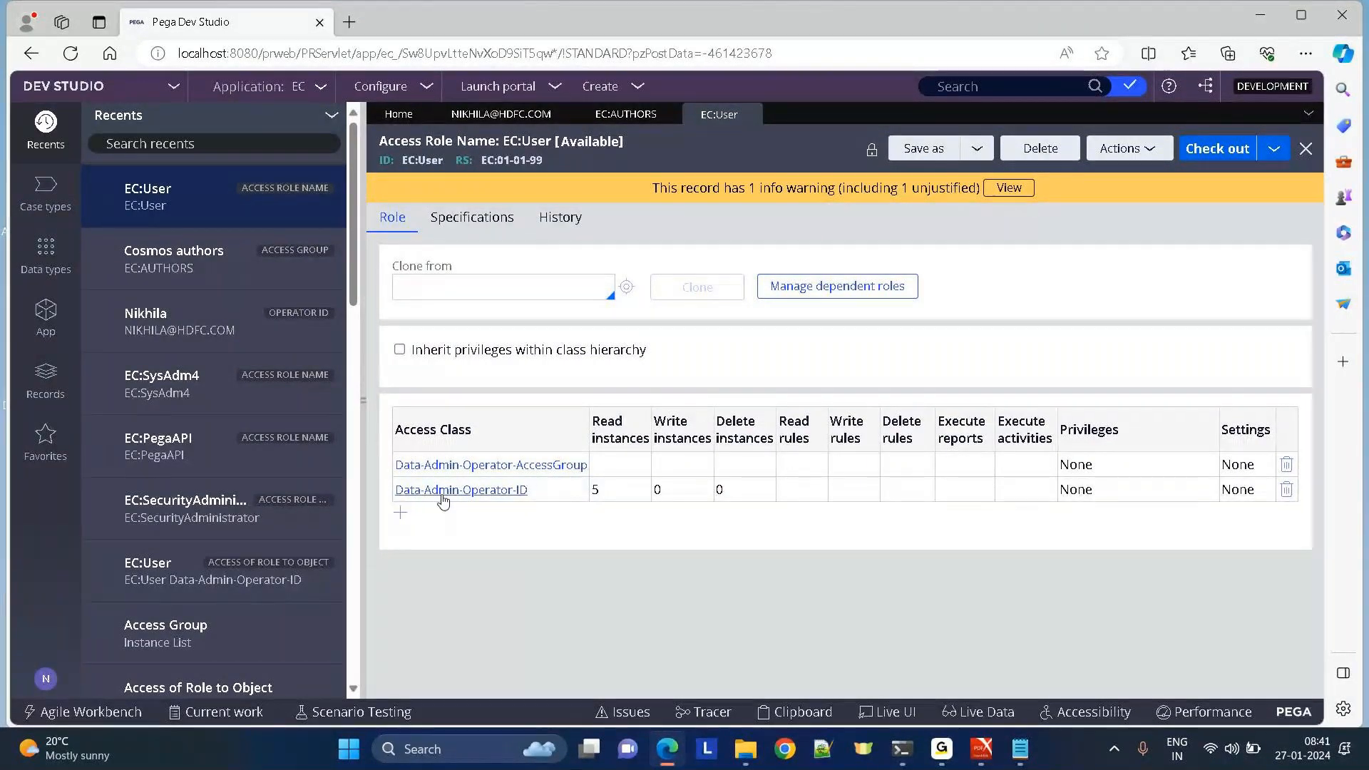
{"action": "left_click", "coordinate": [413, 490]}
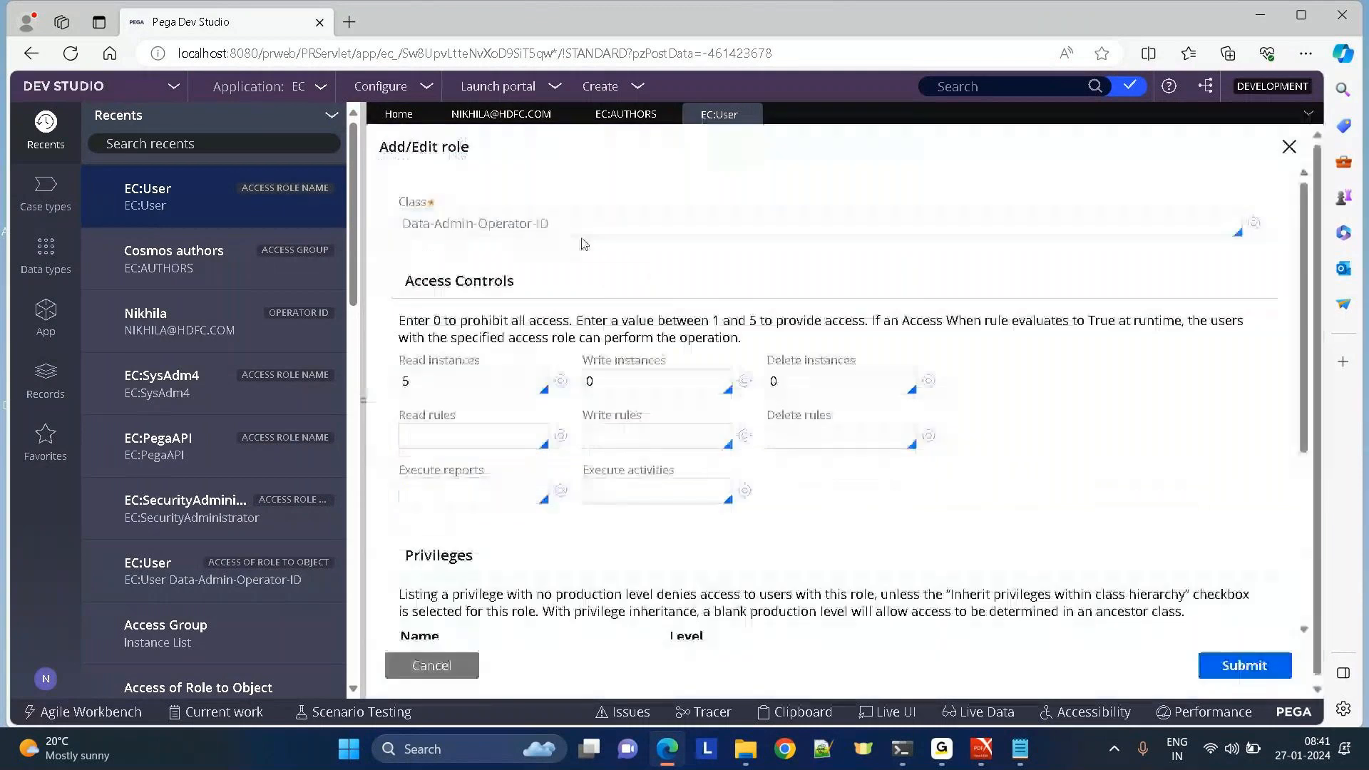
{"action": "left_click", "coordinate": [1256, 222]}
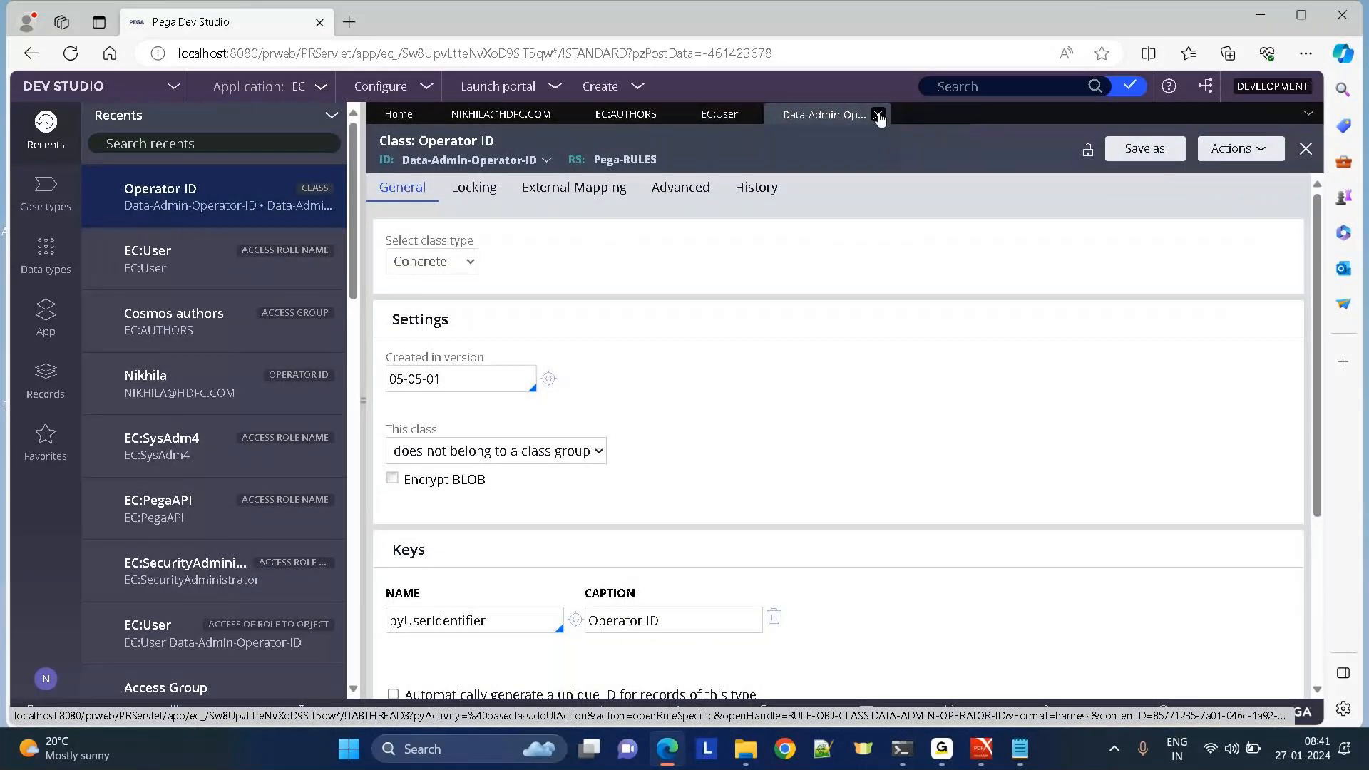
{"action": "left_click", "coordinate": [879, 116]}
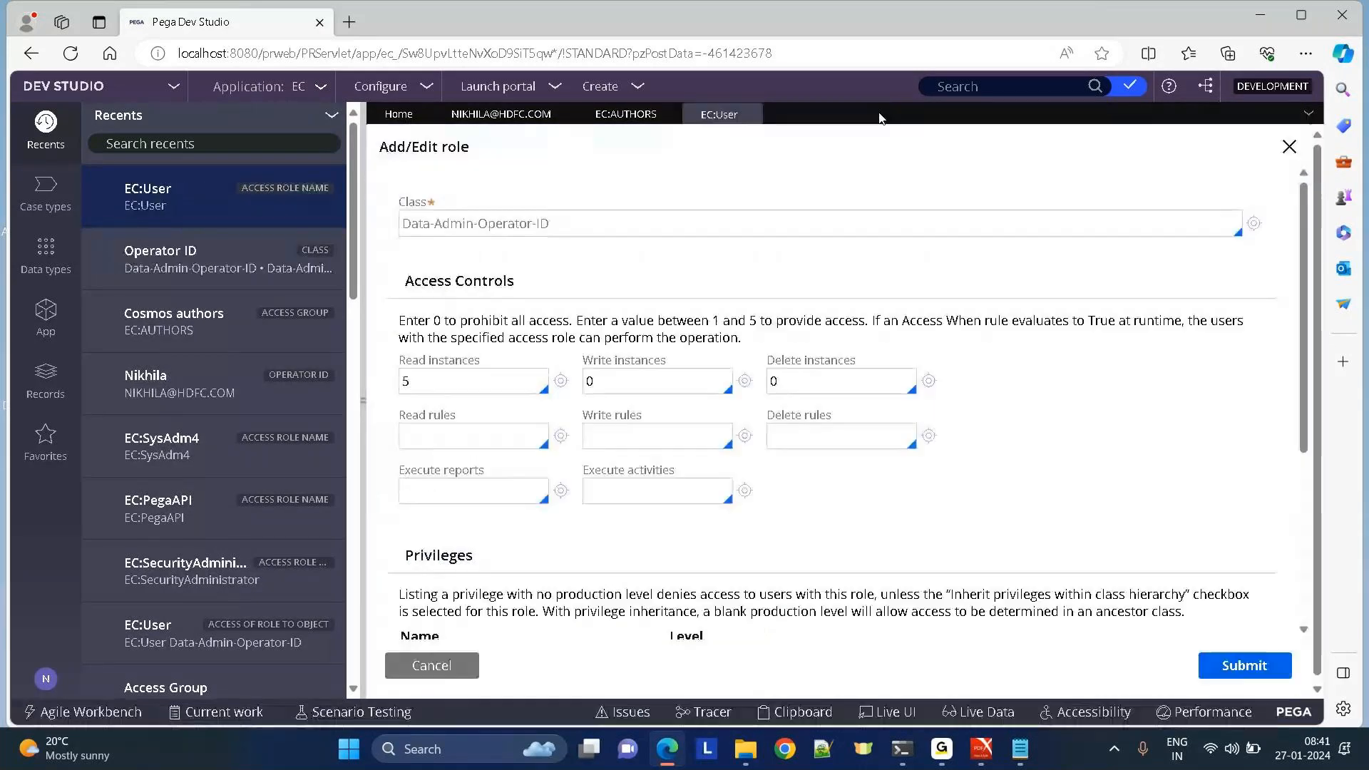
{"action": "left_click", "coordinate": [426, 653]}
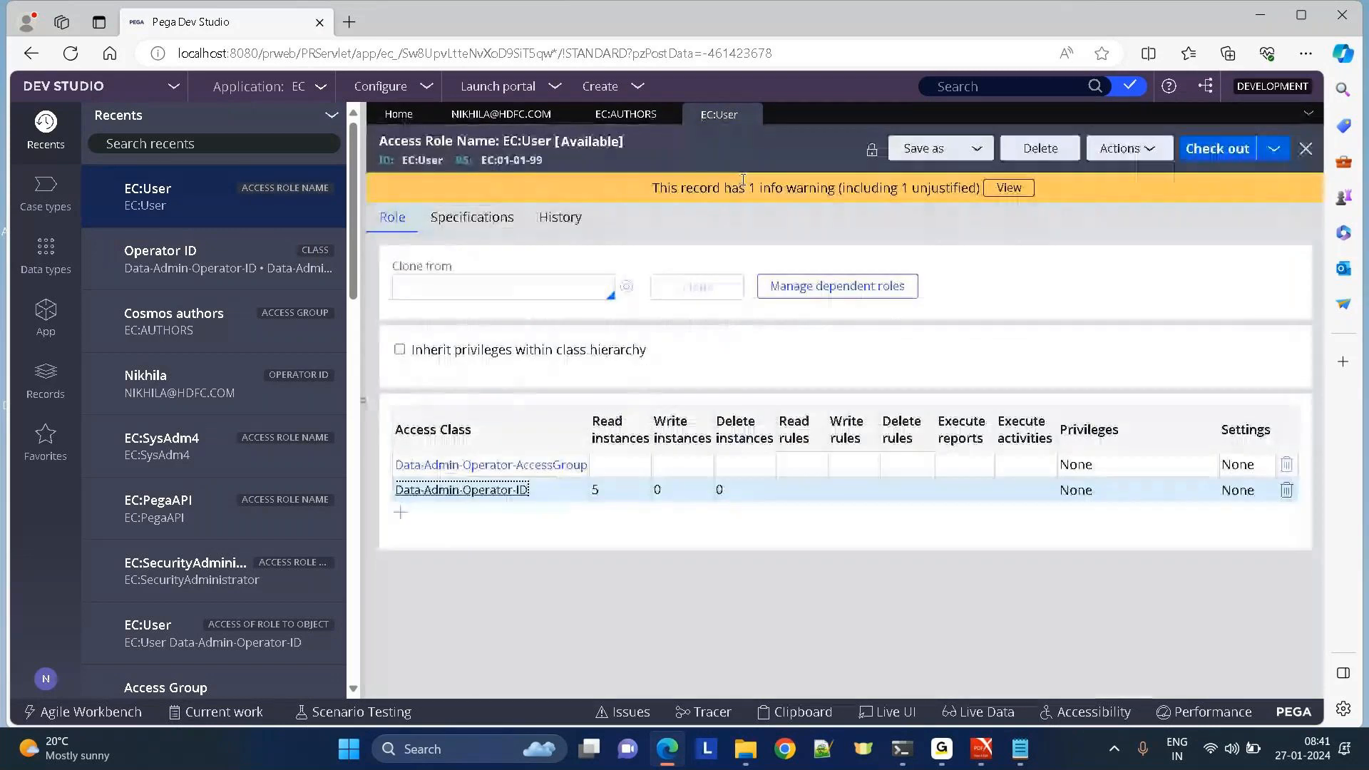
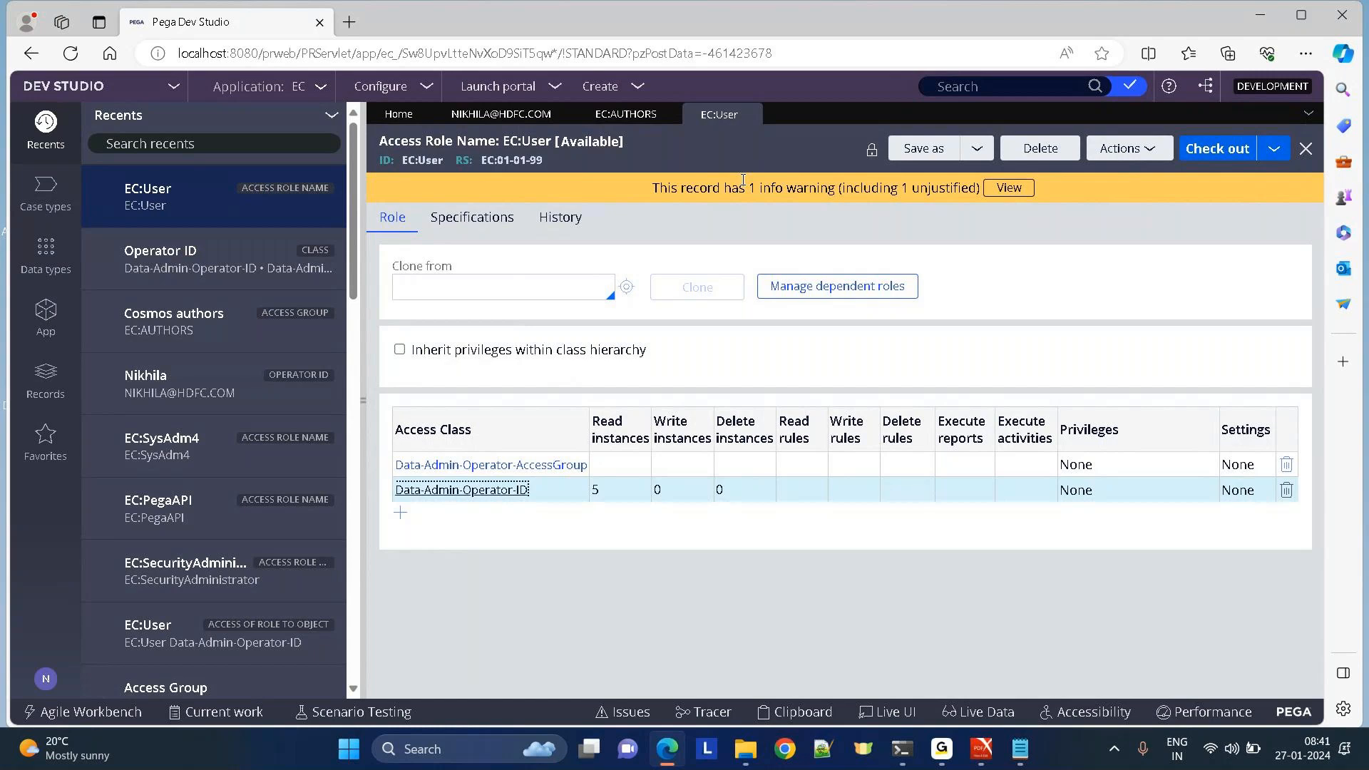
Recheck EC:User's Data-Admin-Operator-ID levels (read 5, write 0, delete 0), then expand Security record types.
{"action": "left_click", "coordinate": [750, 114]}
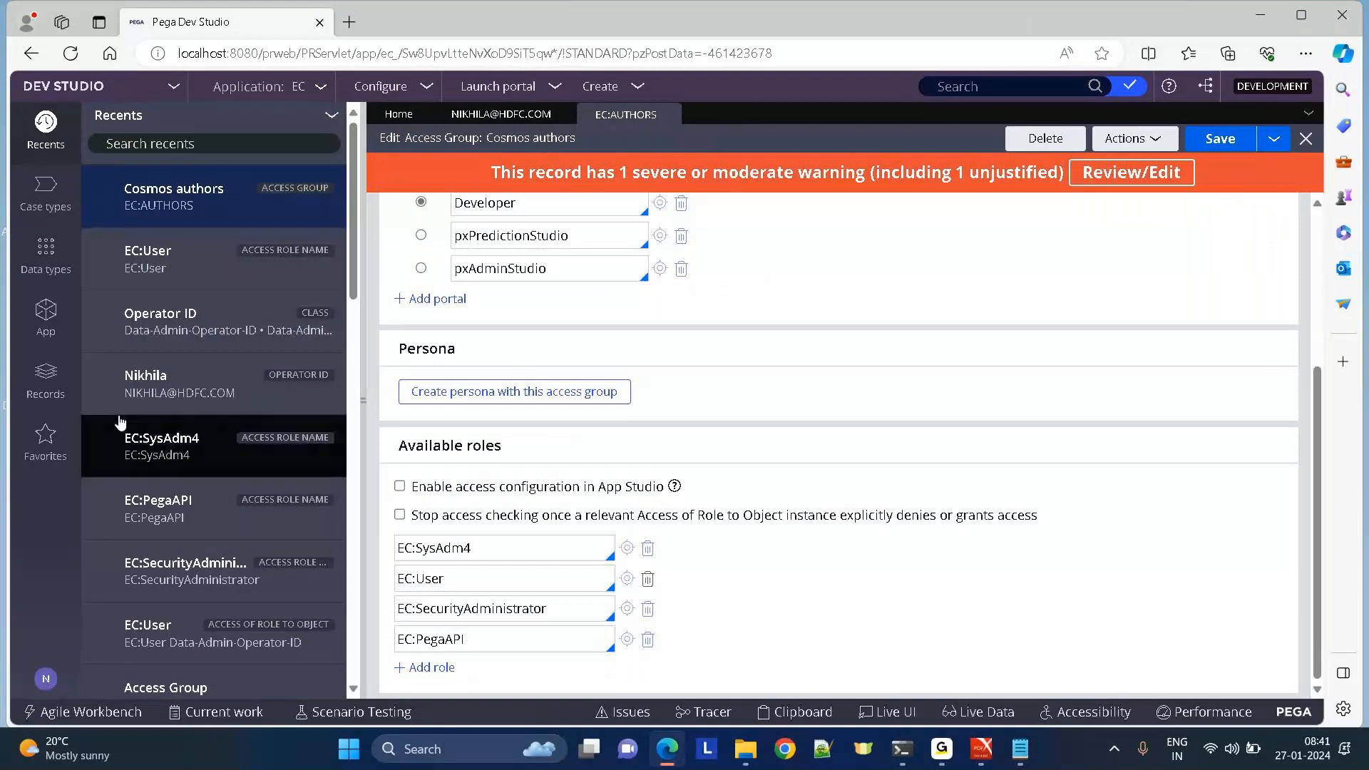
{"action": "left_click", "coordinate": [39, 384]}
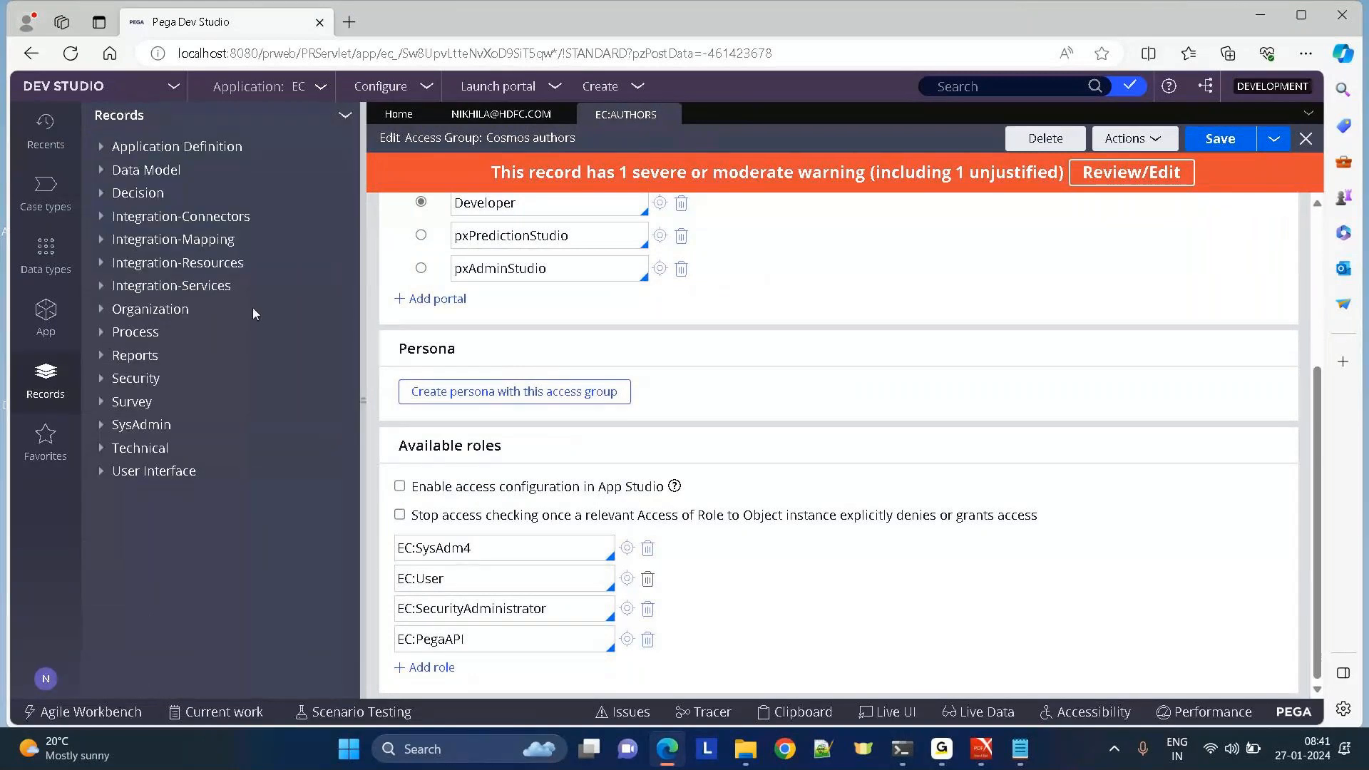
{"action": "left_click", "coordinate": [621, 578]}
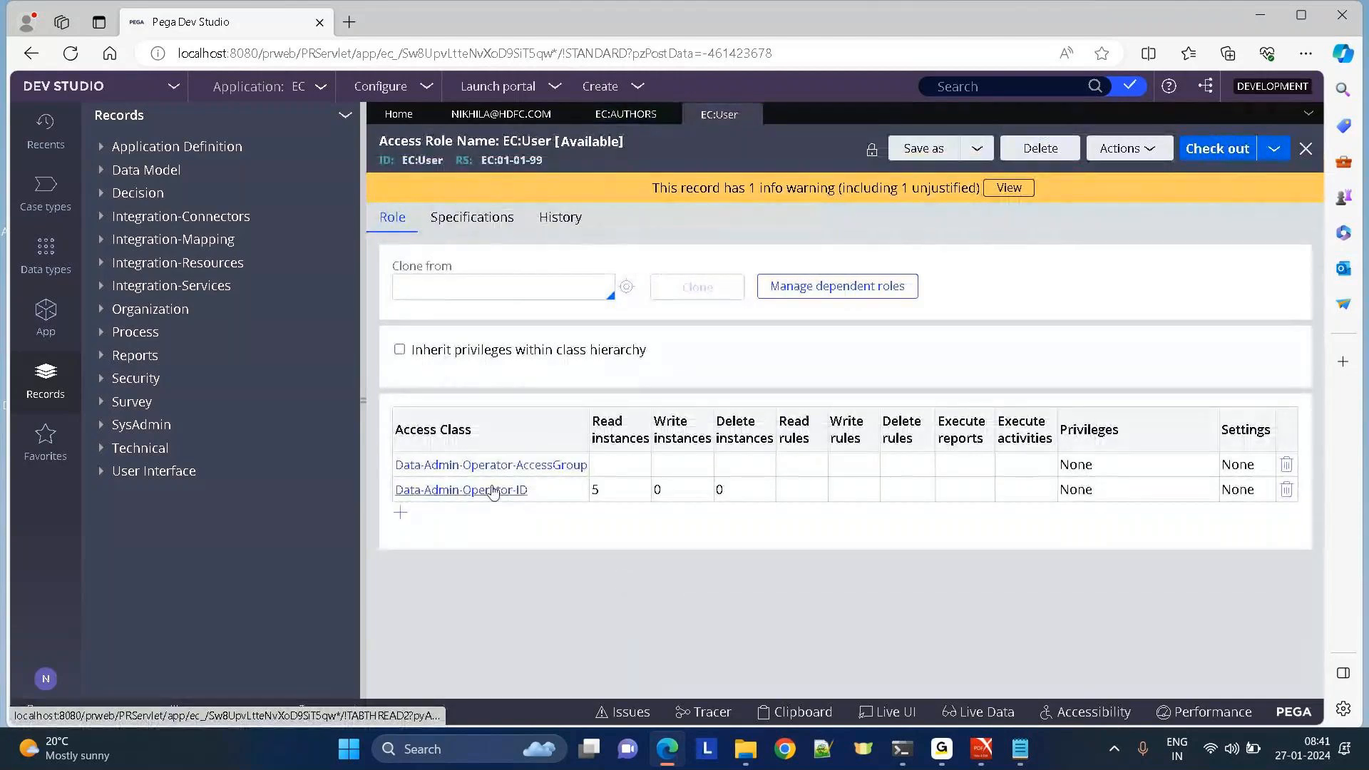
{"action": "left_click", "coordinate": [479, 491]}
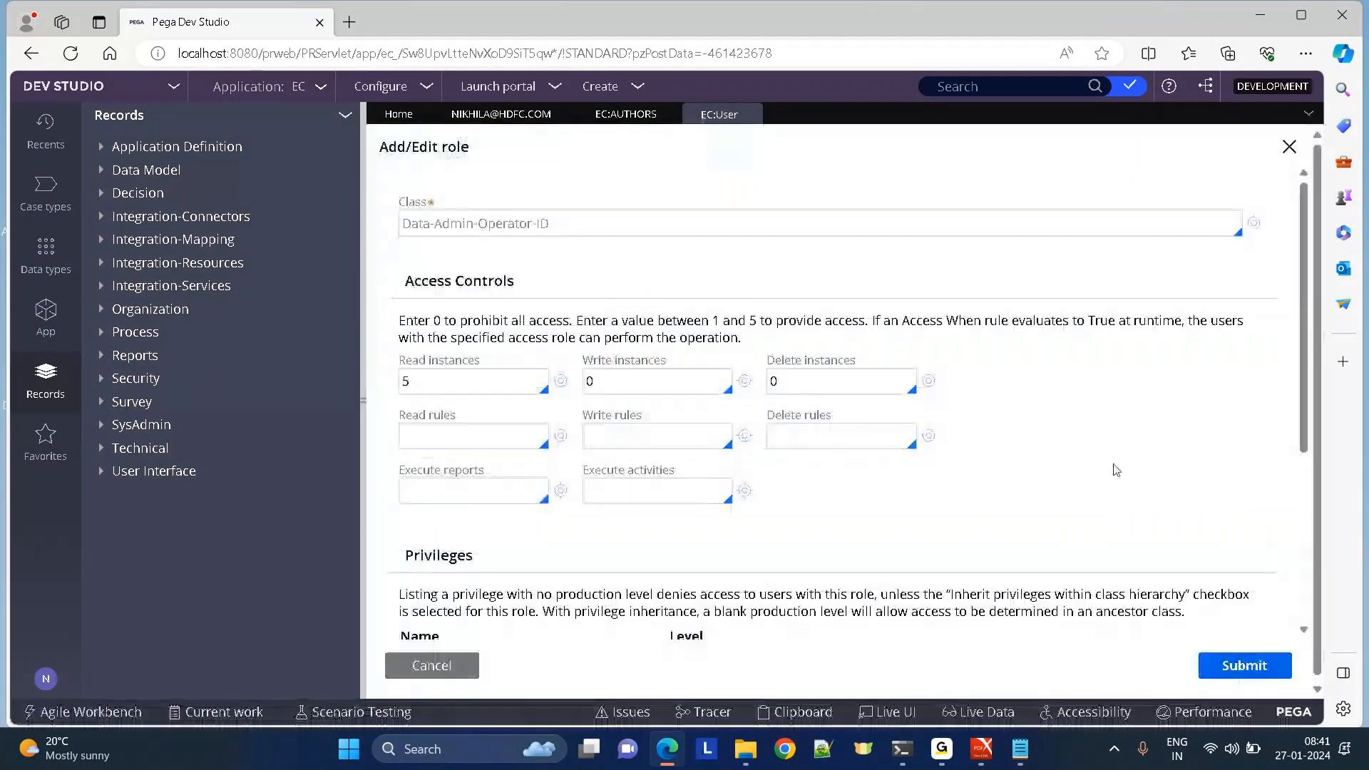
{"action": "left_click_drag", "start_coordinate": [1304, 378], "coordinate": [1325, 238]}
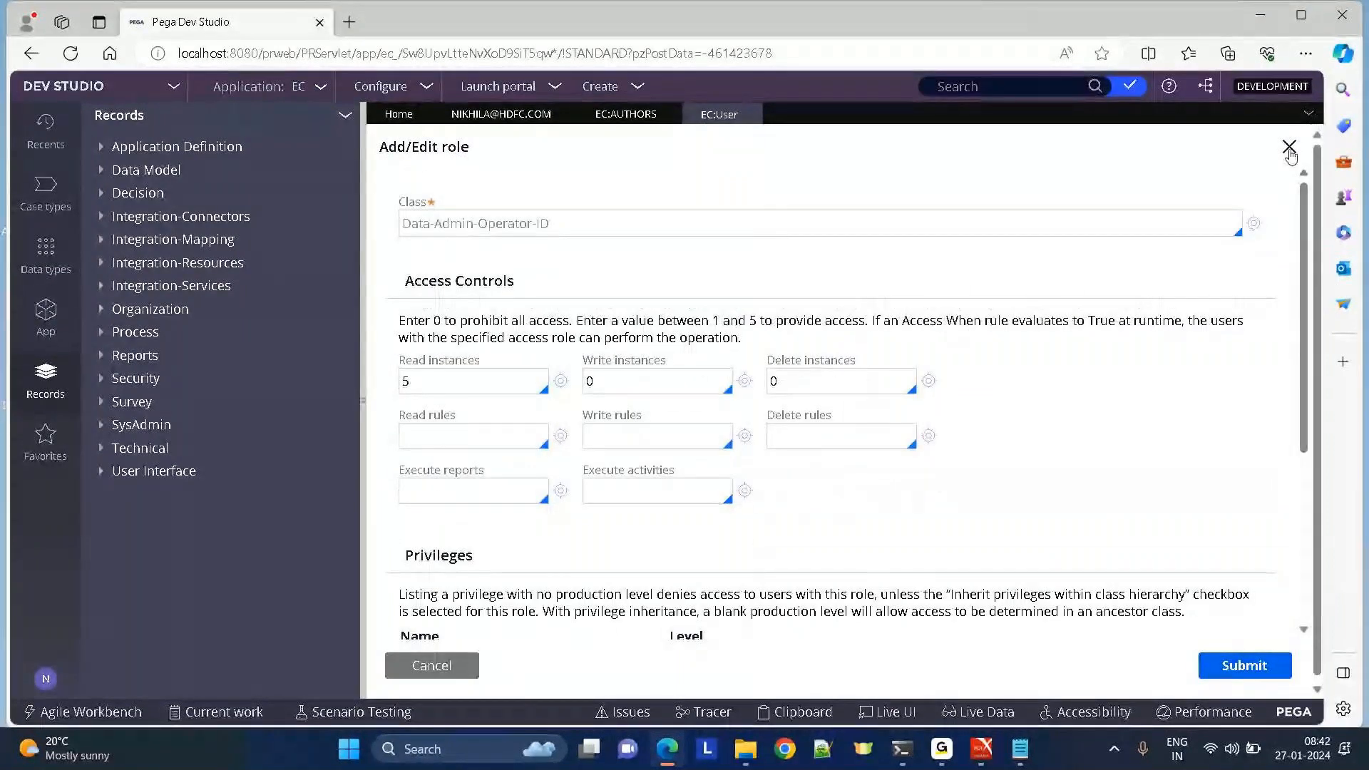
{"action": "left_click", "coordinate": [1290, 148]}
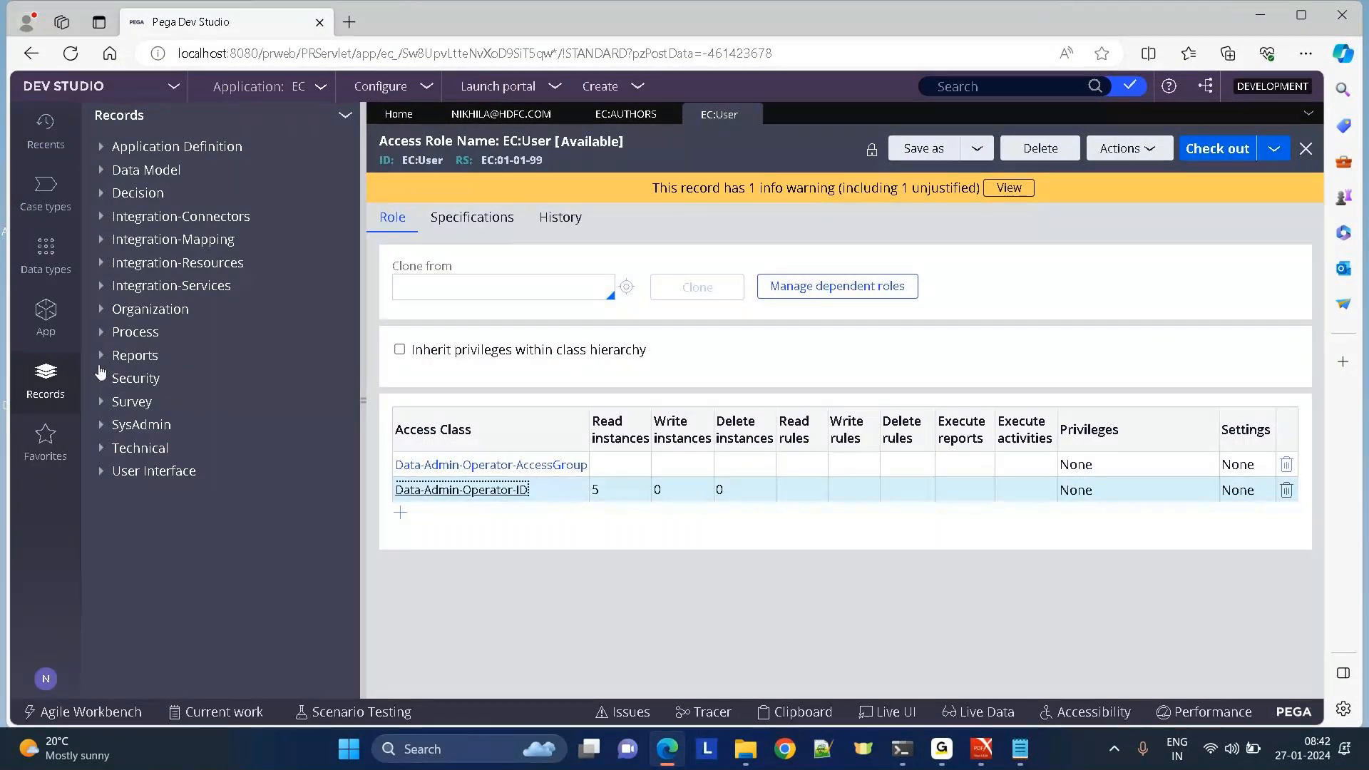
{"action": "left_click", "coordinate": [100, 377]}
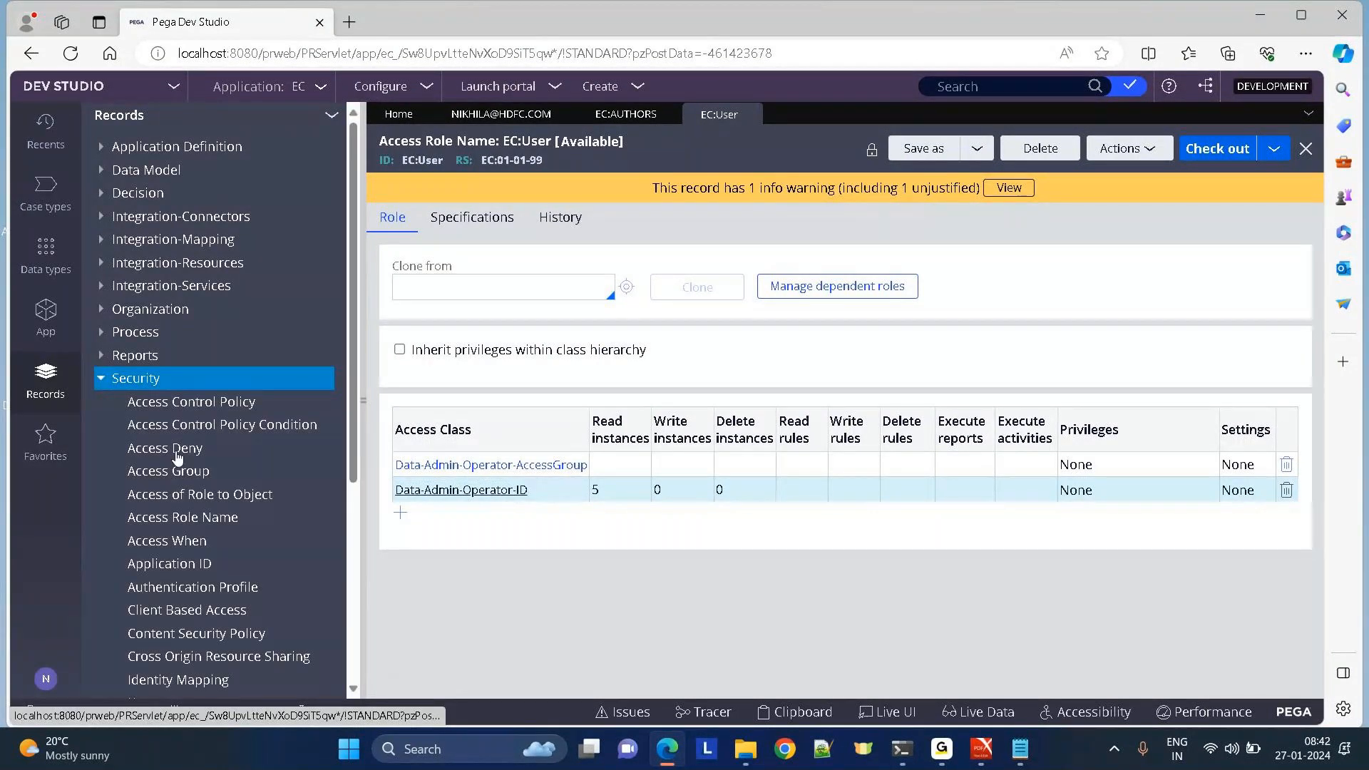
Open EC:User's Data-Admin-Operator-ID Access of Role to Object entry, point out its levels, and view its empty Privileges list.
{"action": "left_click", "coordinate": [214, 494]}
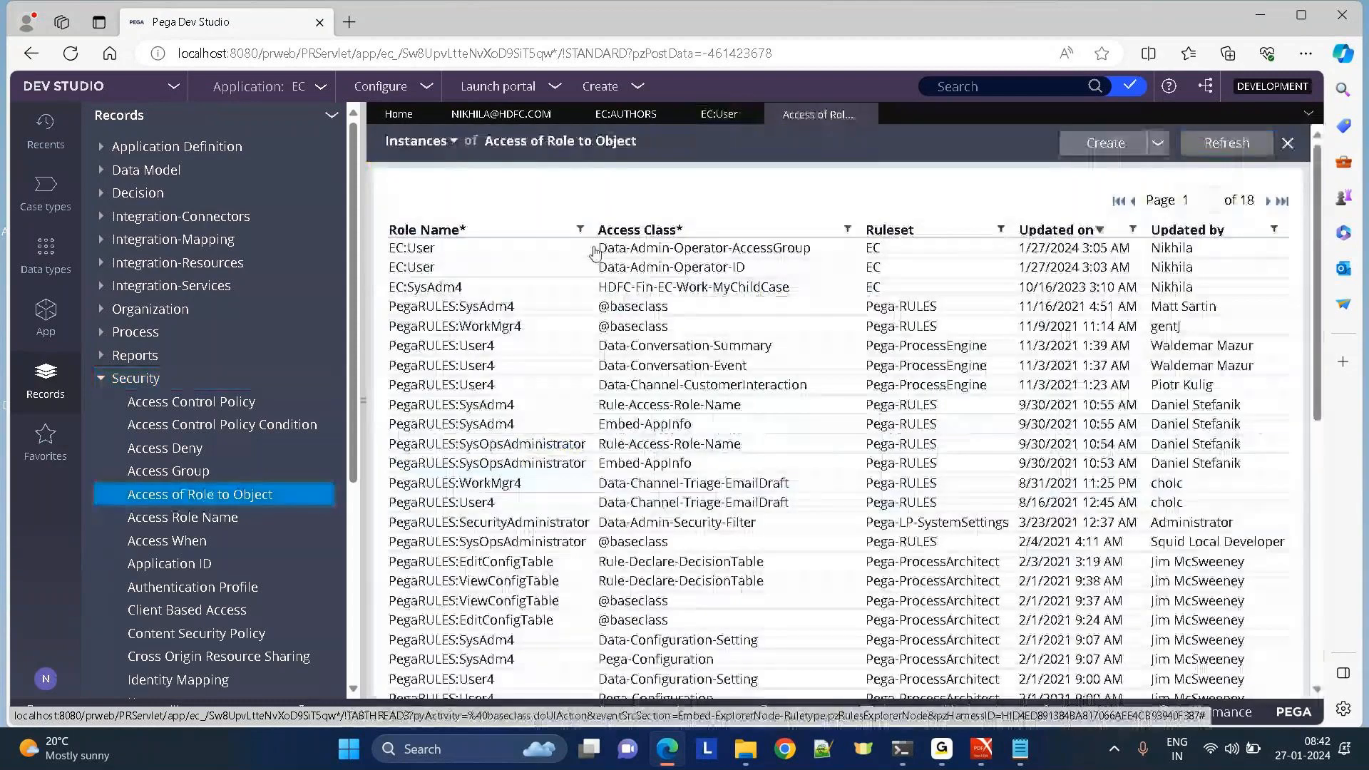
{"action": "left_click", "coordinate": [499, 267]}
{"action": "left_click_drag", "start_coordinate": [1040, 465], "coordinate": [1092, 465]}
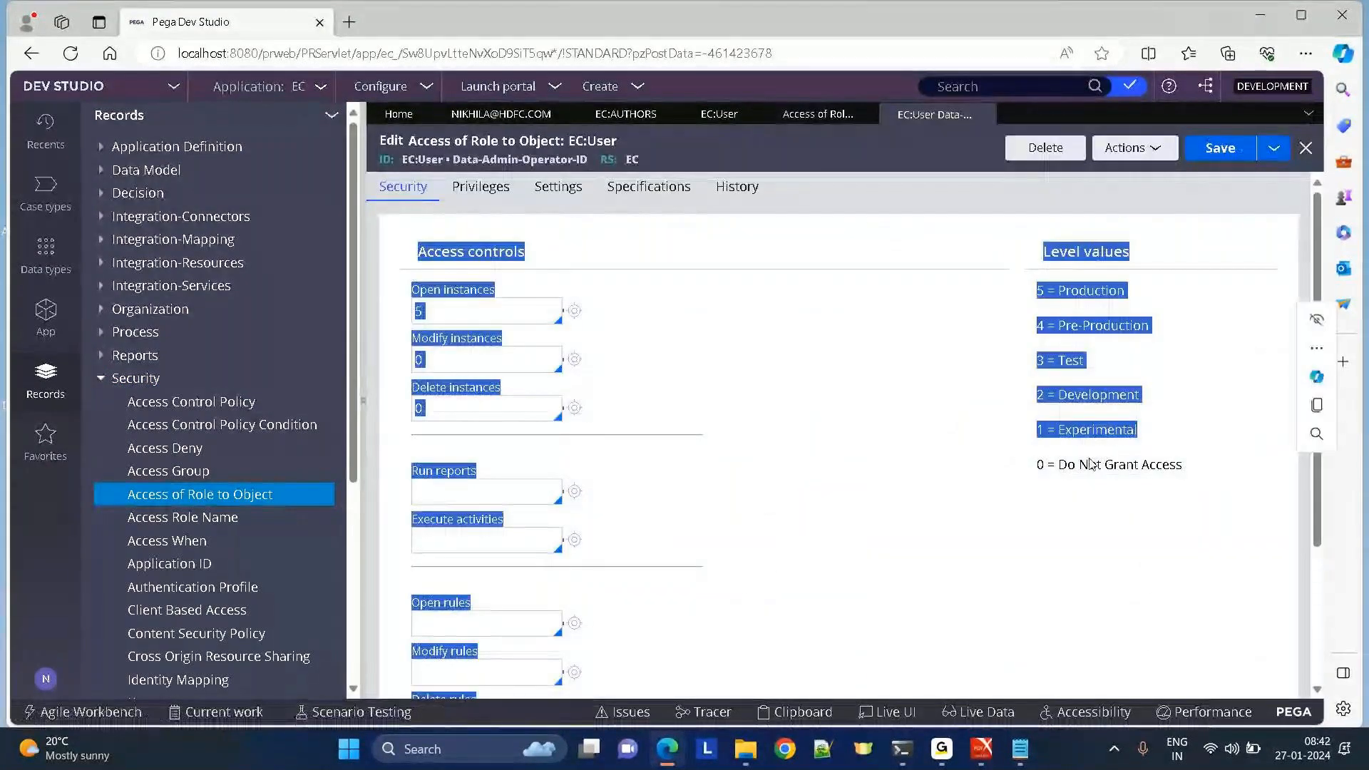
{"action": "left_click", "coordinate": [442, 491]}
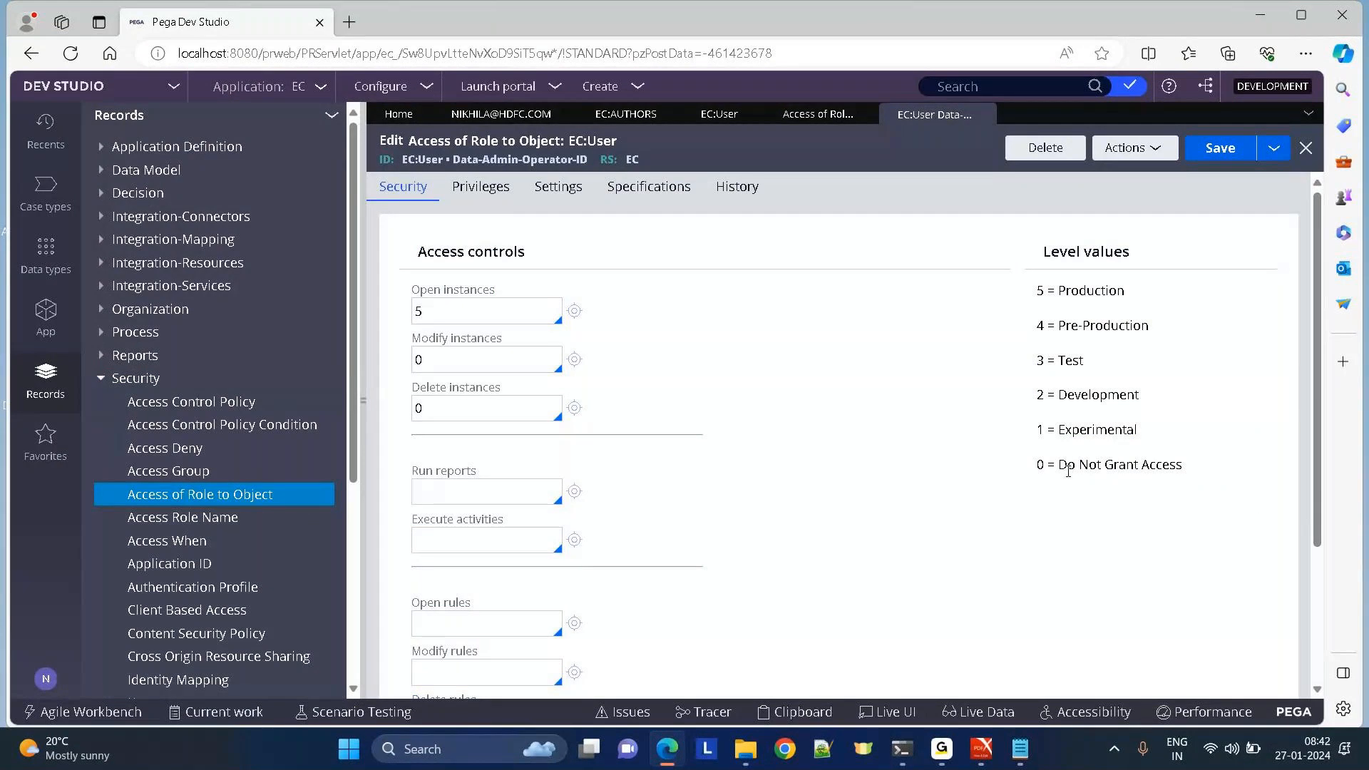
{"action": "left_click_drag", "start_coordinate": [1068, 464], "coordinate": [1298, 476]}
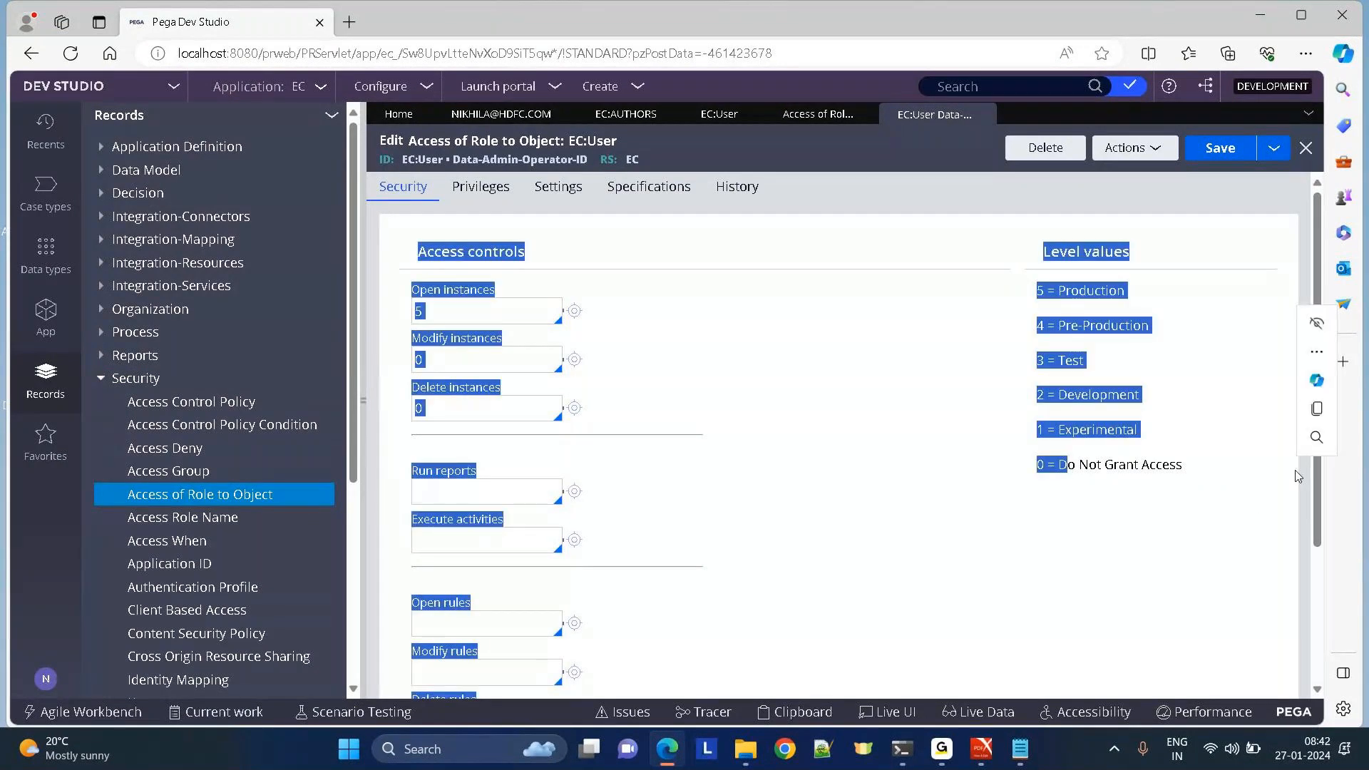
{"action": "left_click", "coordinate": [855, 553]}
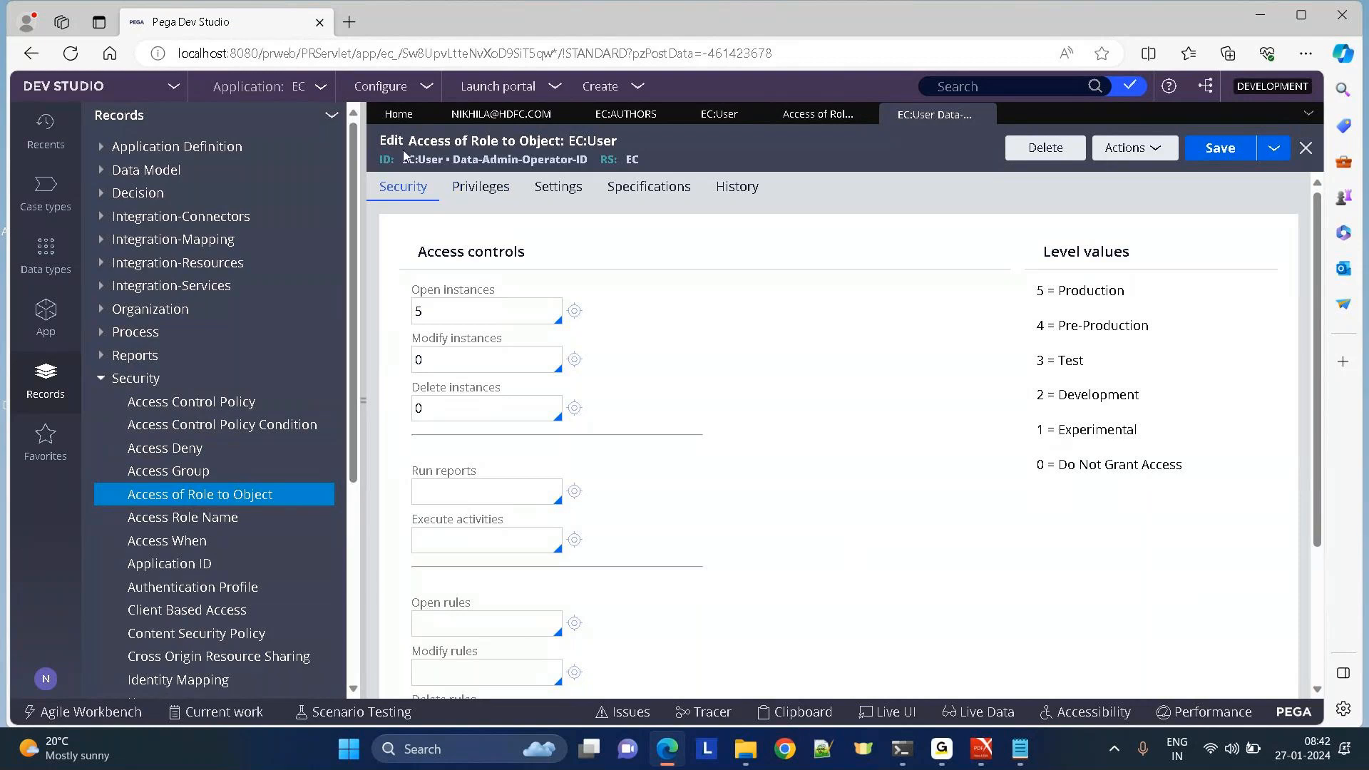
{"action": "left_click", "coordinate": [471, 189]}
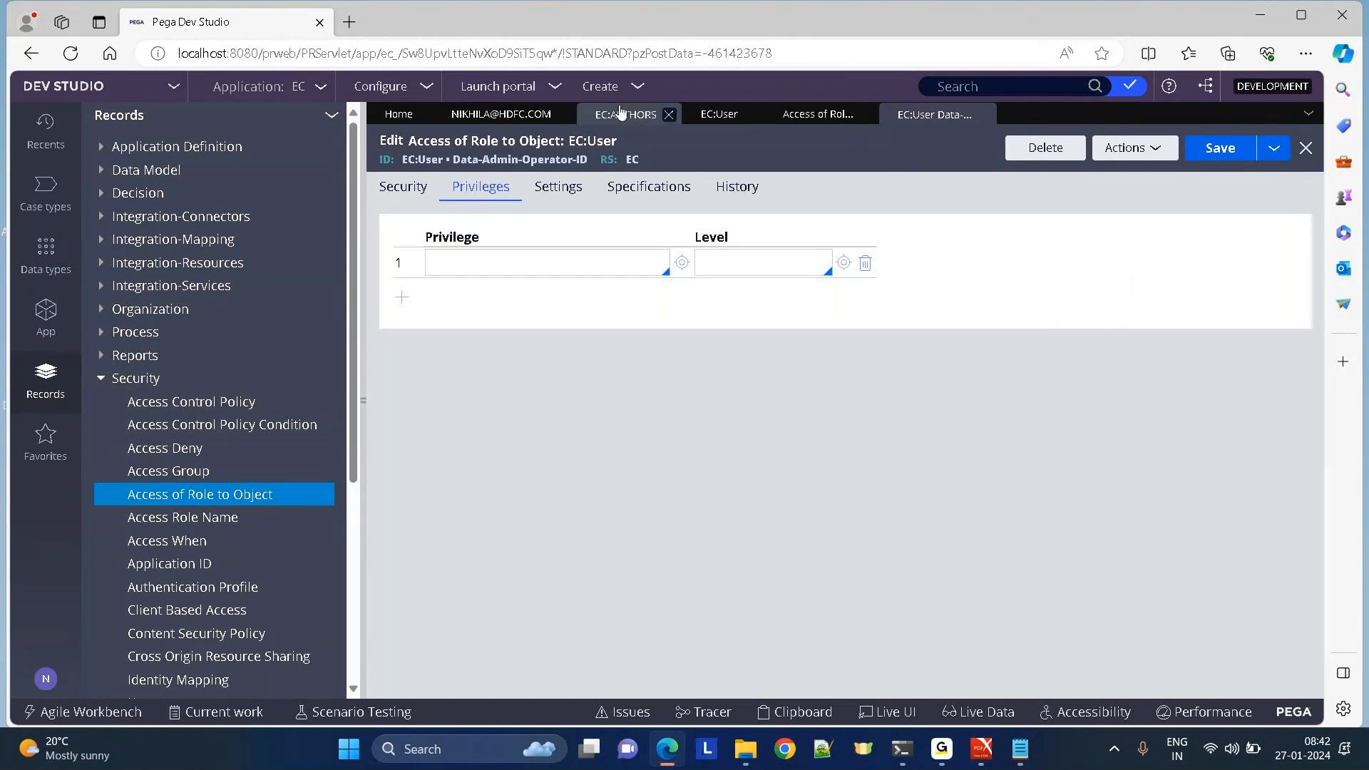
Review the Cosmos authors access group's Available roles, then return to the Access of Role to Object list.
{"action": "left_click", "coordinate": [500, 114]}
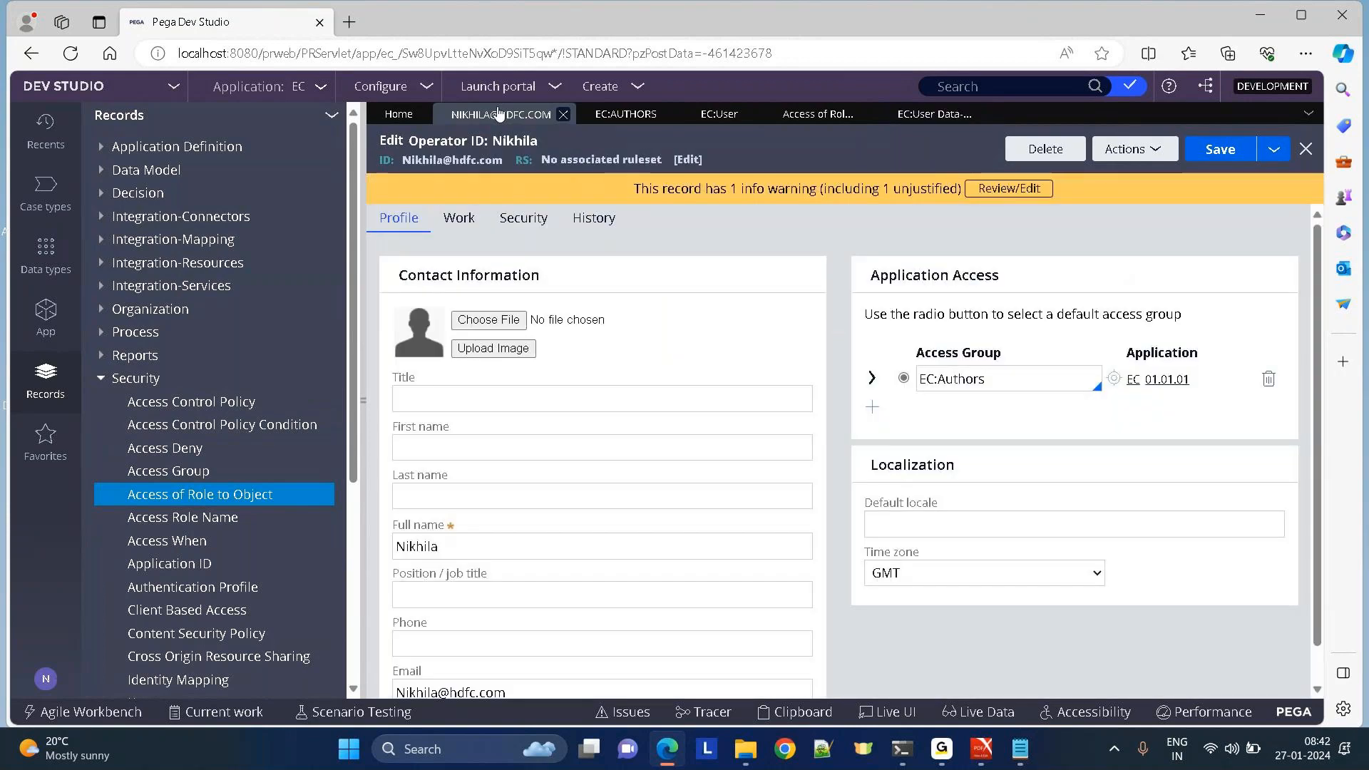
{"action": "left_click", "coordinate": [626, 118]}
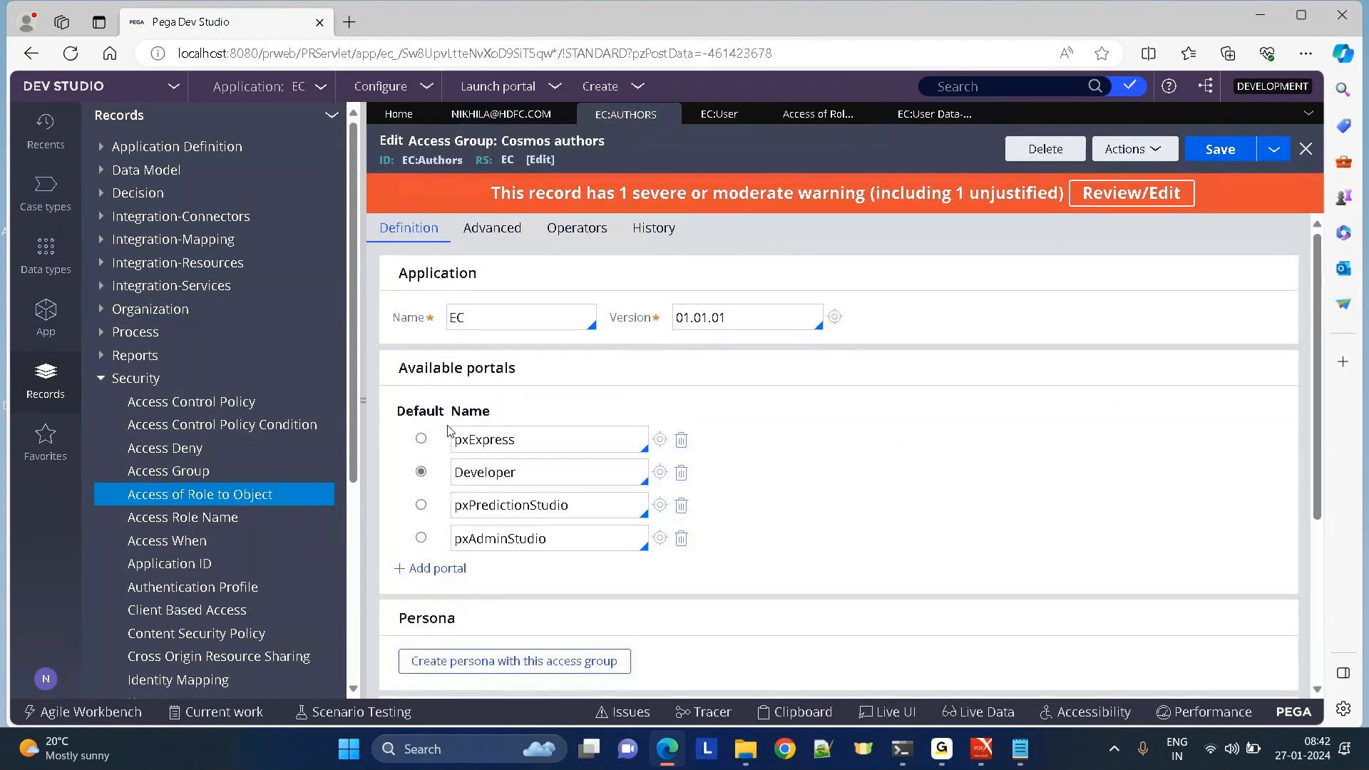
{"action": "left_click_drag", "start_coordinate": [1318, 399], "coordinate": [1347, 667]}
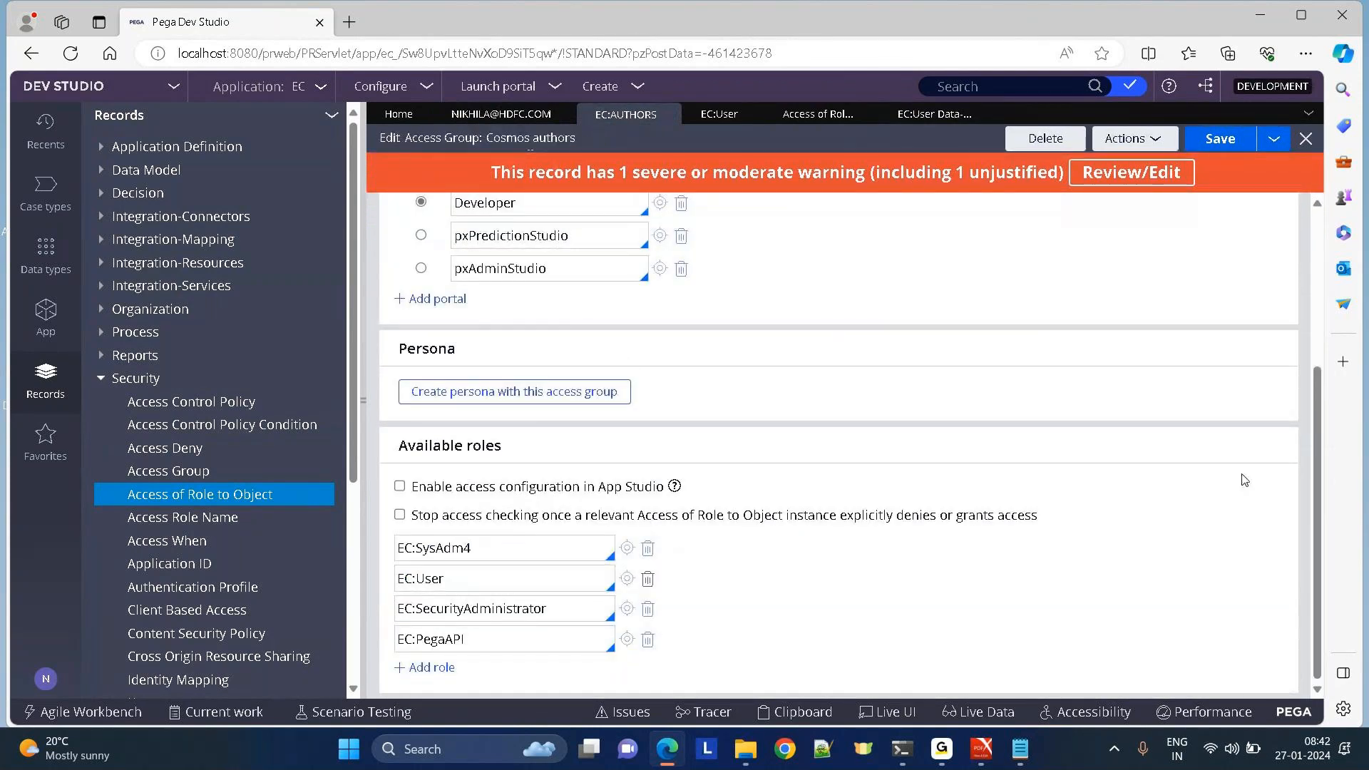
{"action": "triple_click", "coordinate": [438, 456]}
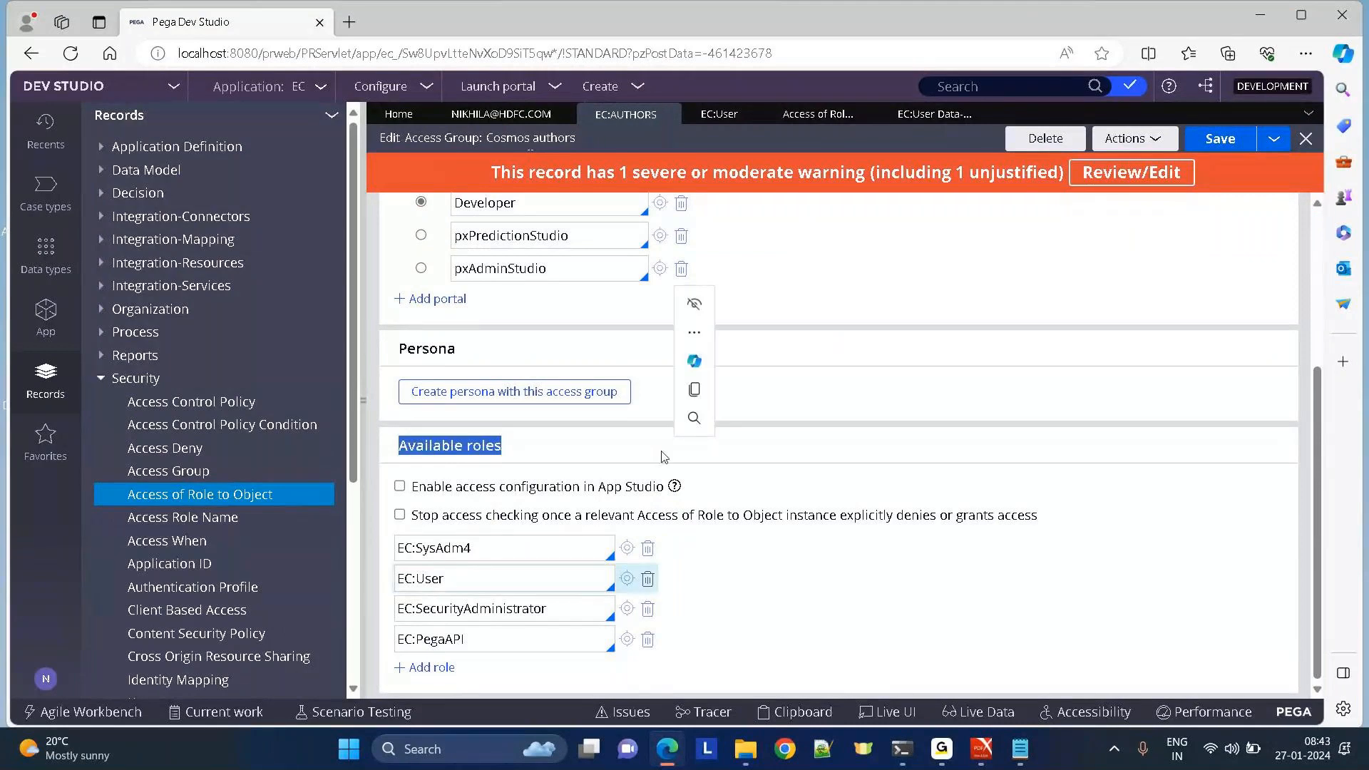
{"action": "left_click", "coordinate": [811, 116]}
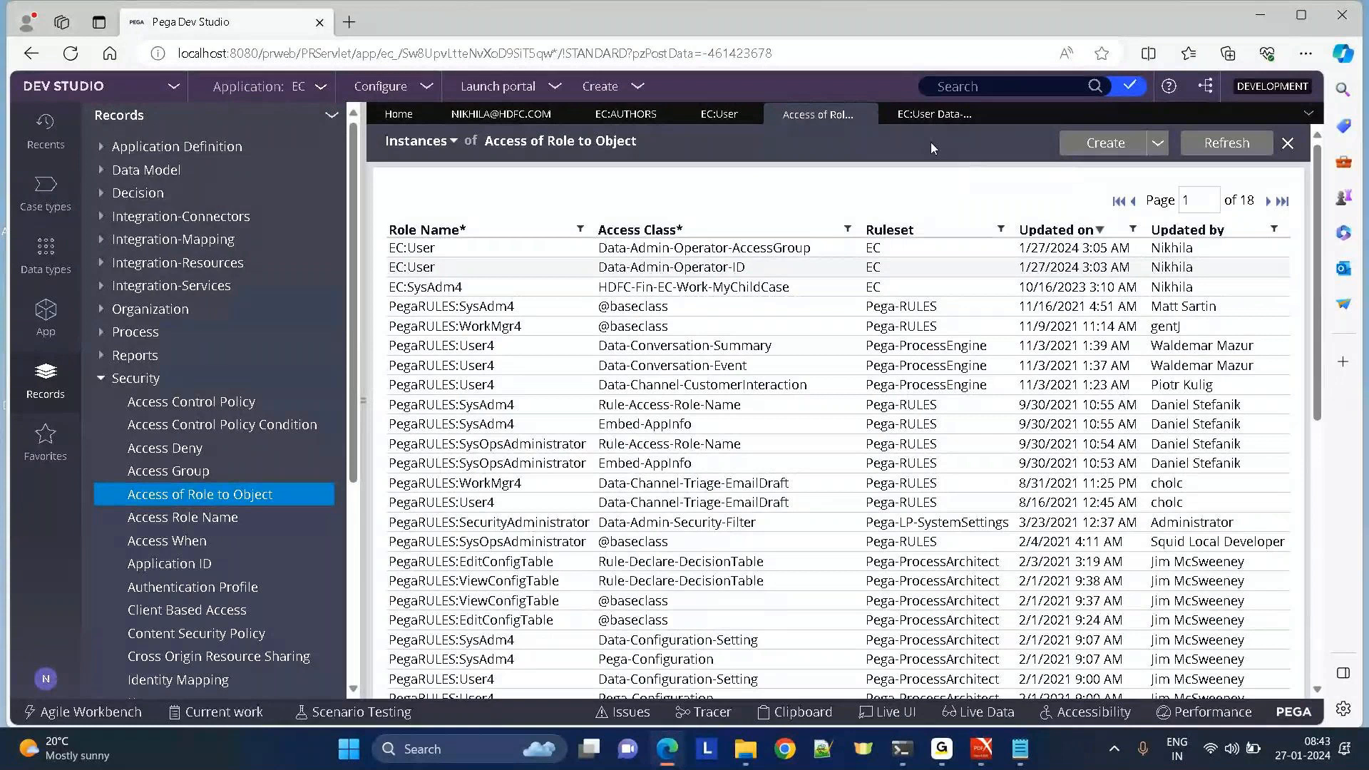
Reopen the EC:User Data-Admin-Operator-ID record and select its empty first privilege row.
{"action": "left_click", "coordinate": [913, 126]}
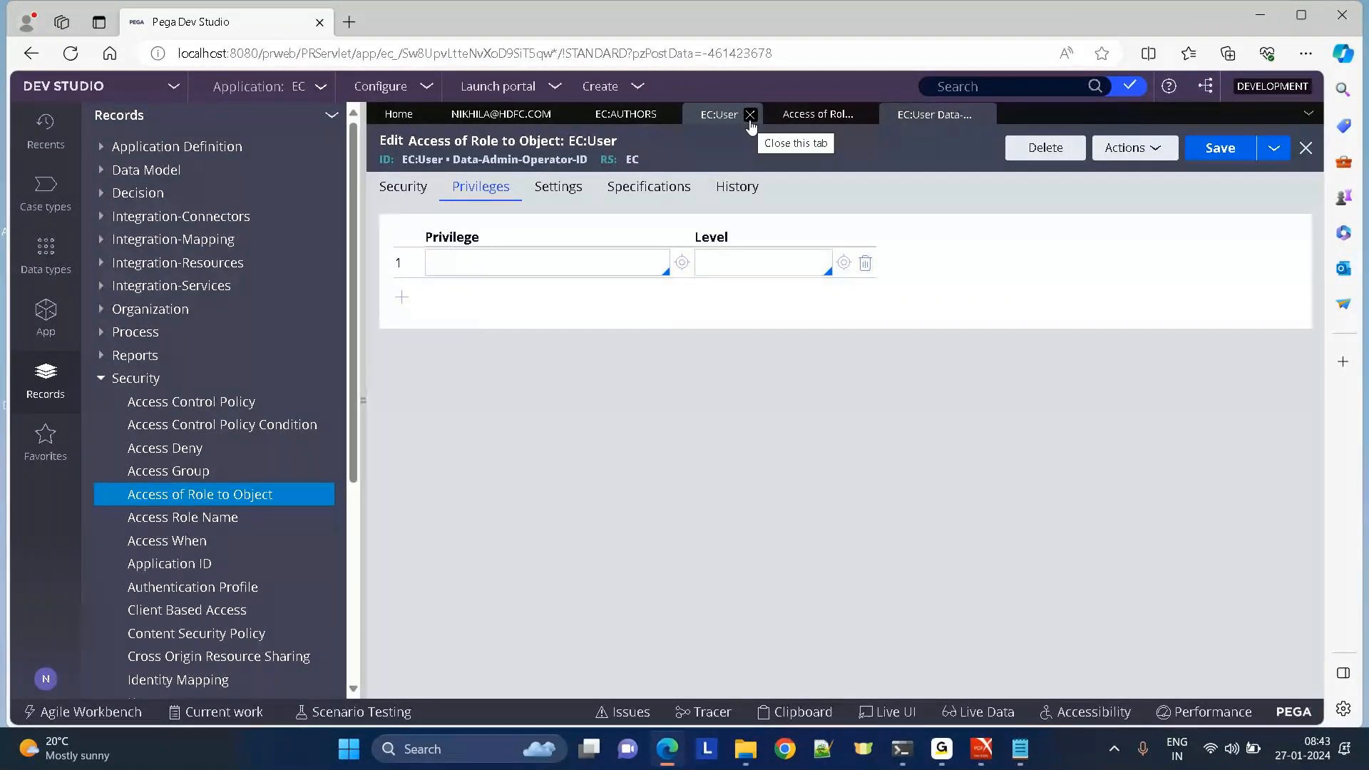
{"action": "left_click", "coordinate": [403, 187]}
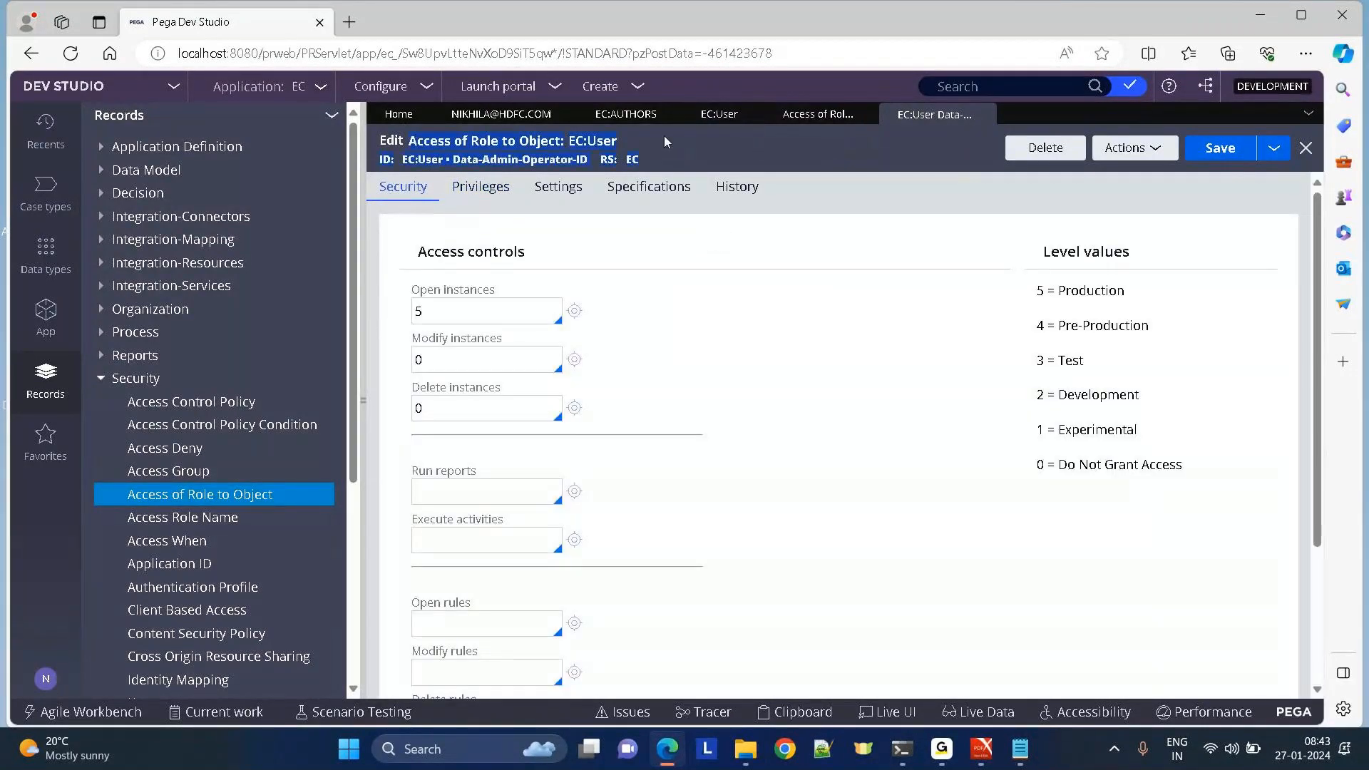
{"action": "left_click", "coordinate": [477, 191]}
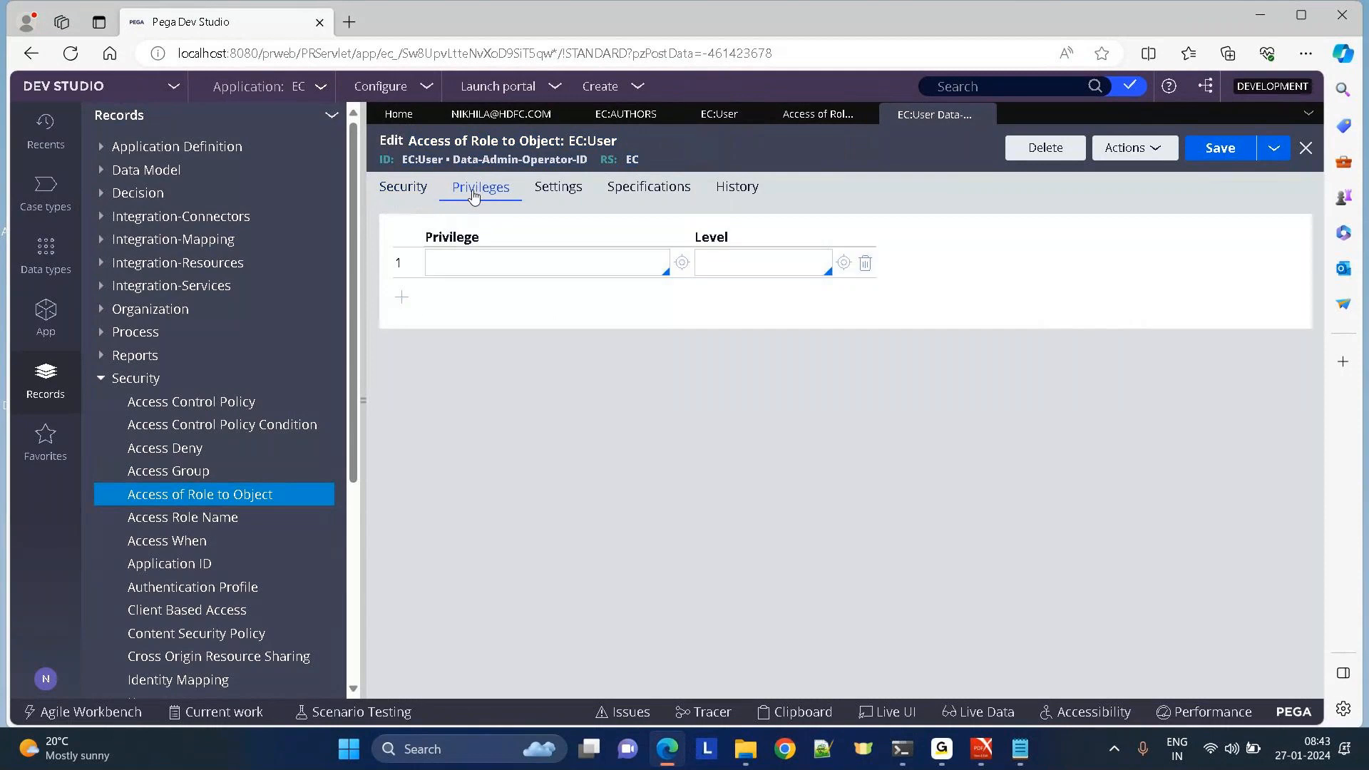
{"action": "left_click", "coordinate": [478, 265]}
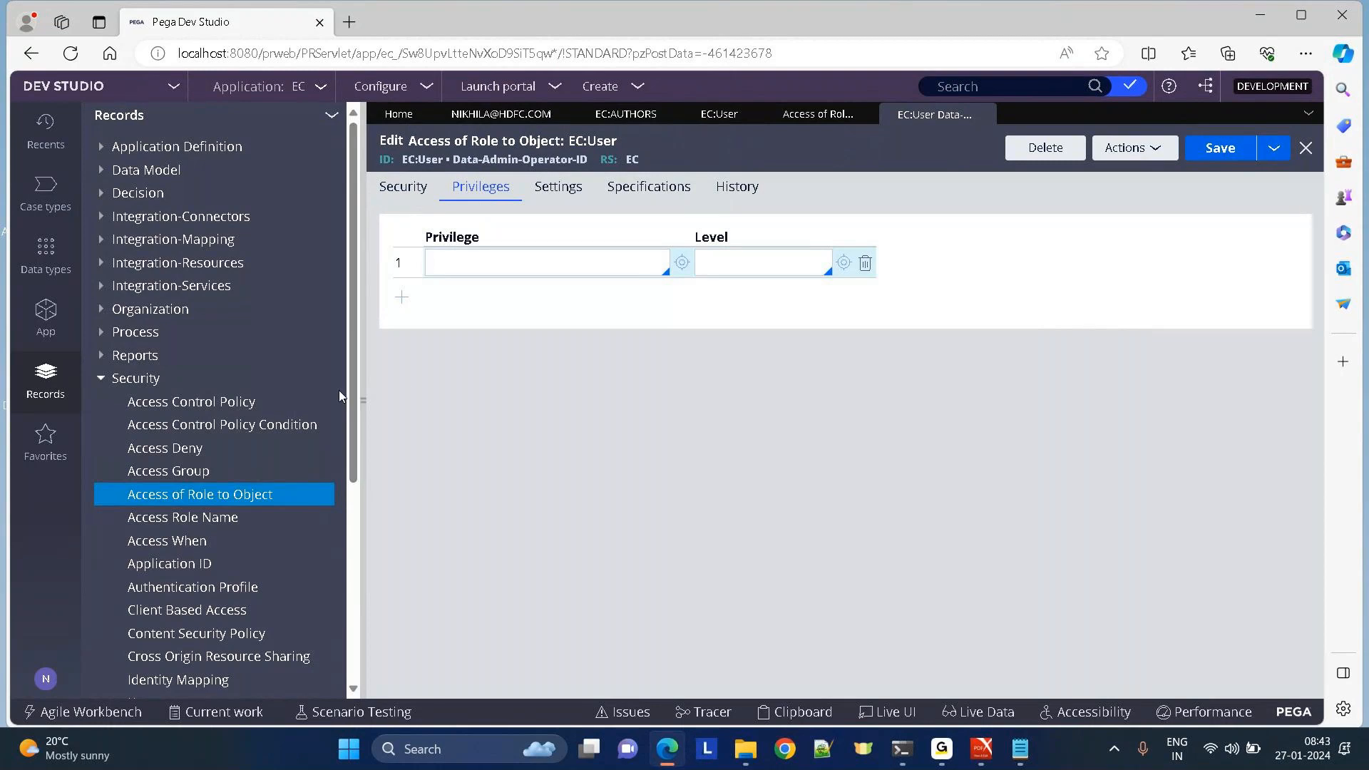
{"action": "left_click_drag", "start_coordinate": [352, 404], "coordinate": [354, 598]}
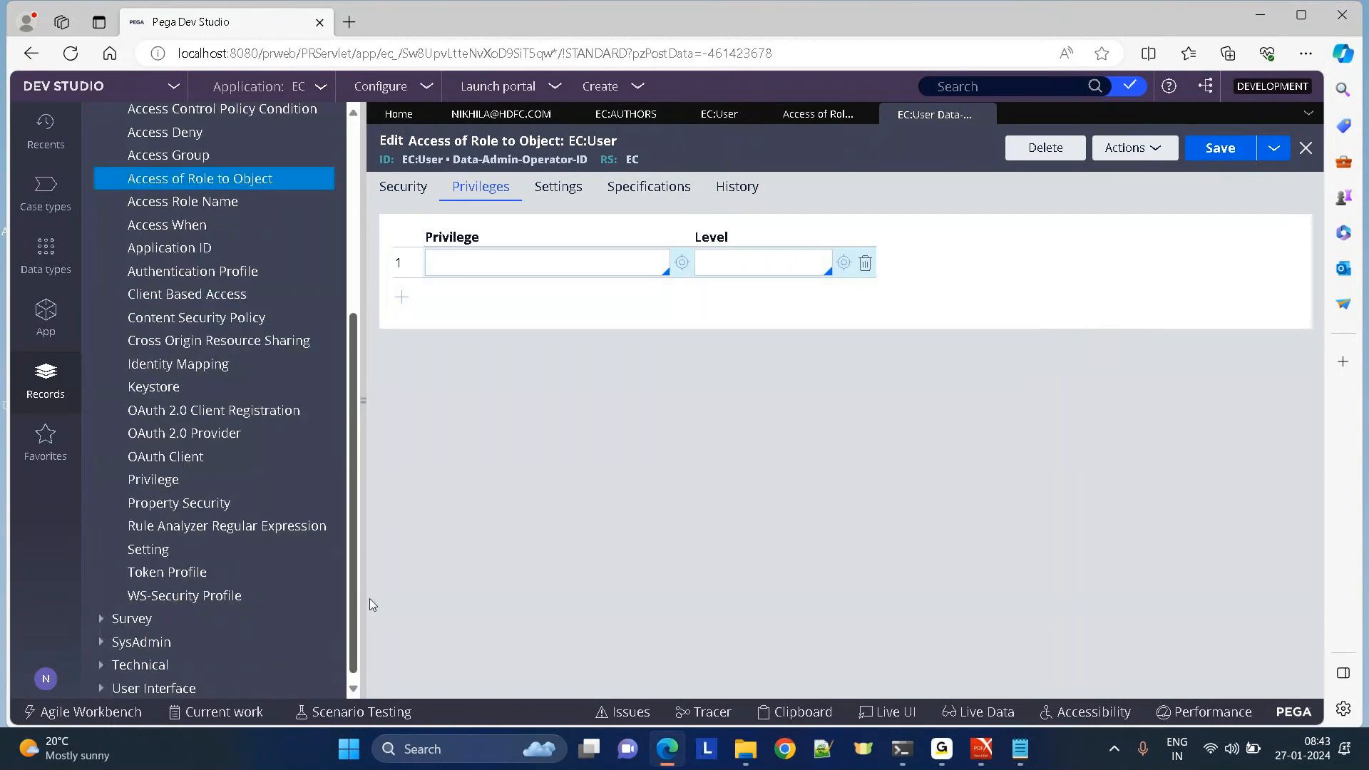
Create and save privilege TestDev with [No branch] in ruleset EC:01-01-99.
{"action": "left_click", "coordinate": [139, 474]}
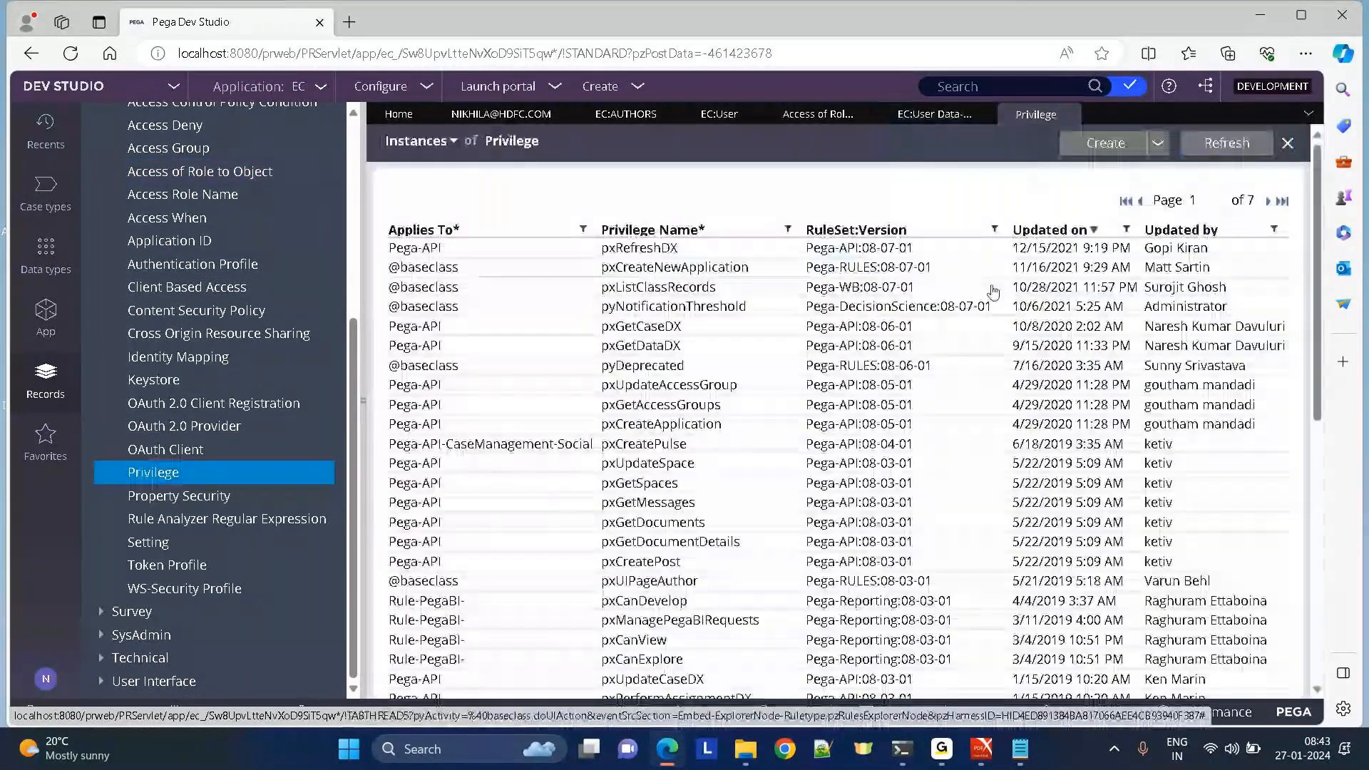
{"action": "left_click", "coordinate": [1105, 143]}
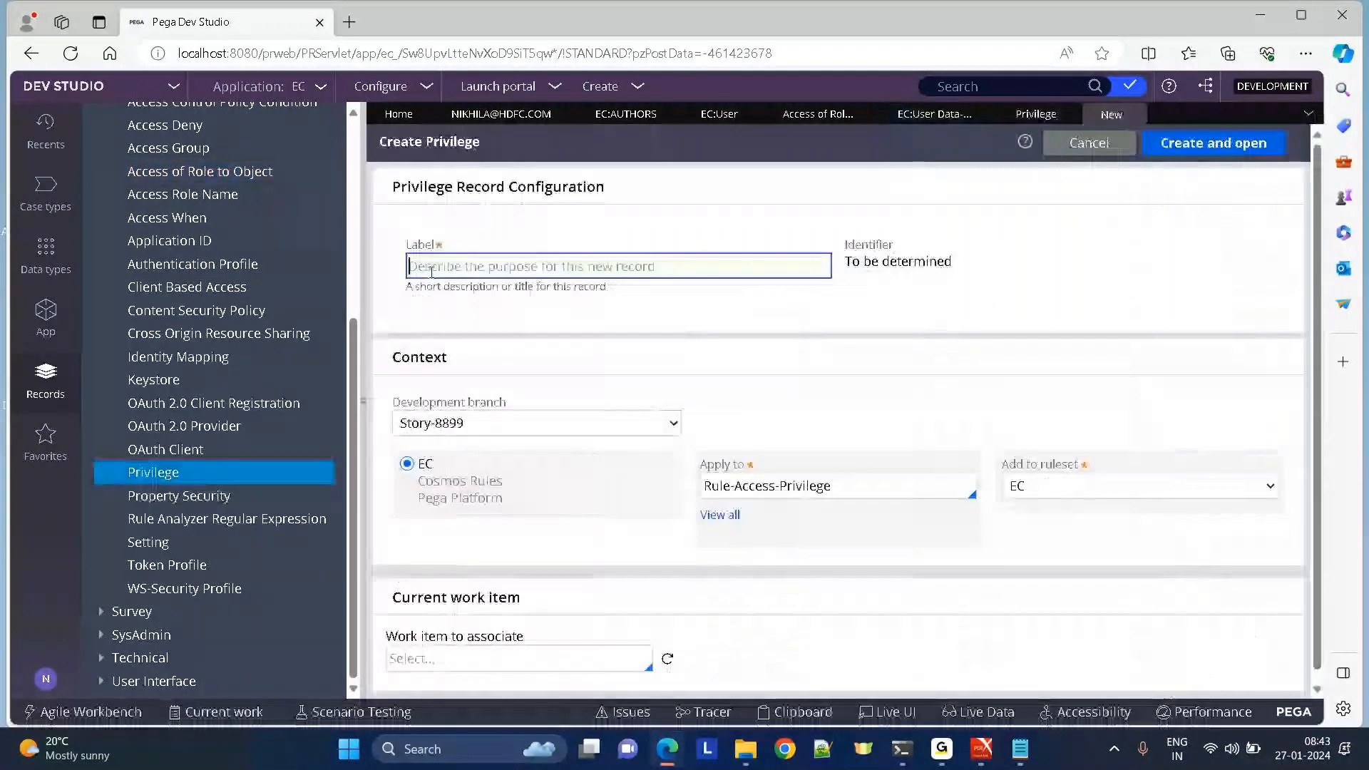
{"action": "type", "text": "TestDev"}
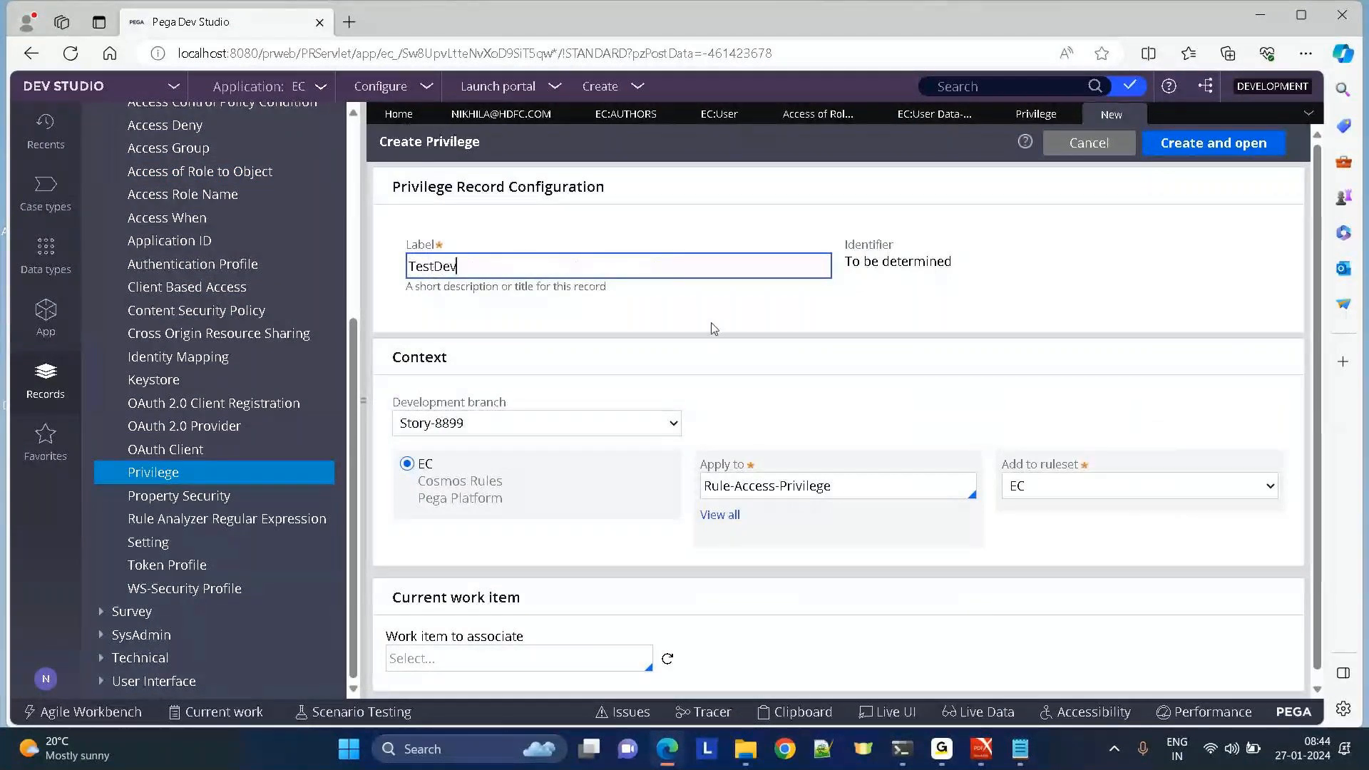
{"action": "left_click", "coordinate": [421, 423]}
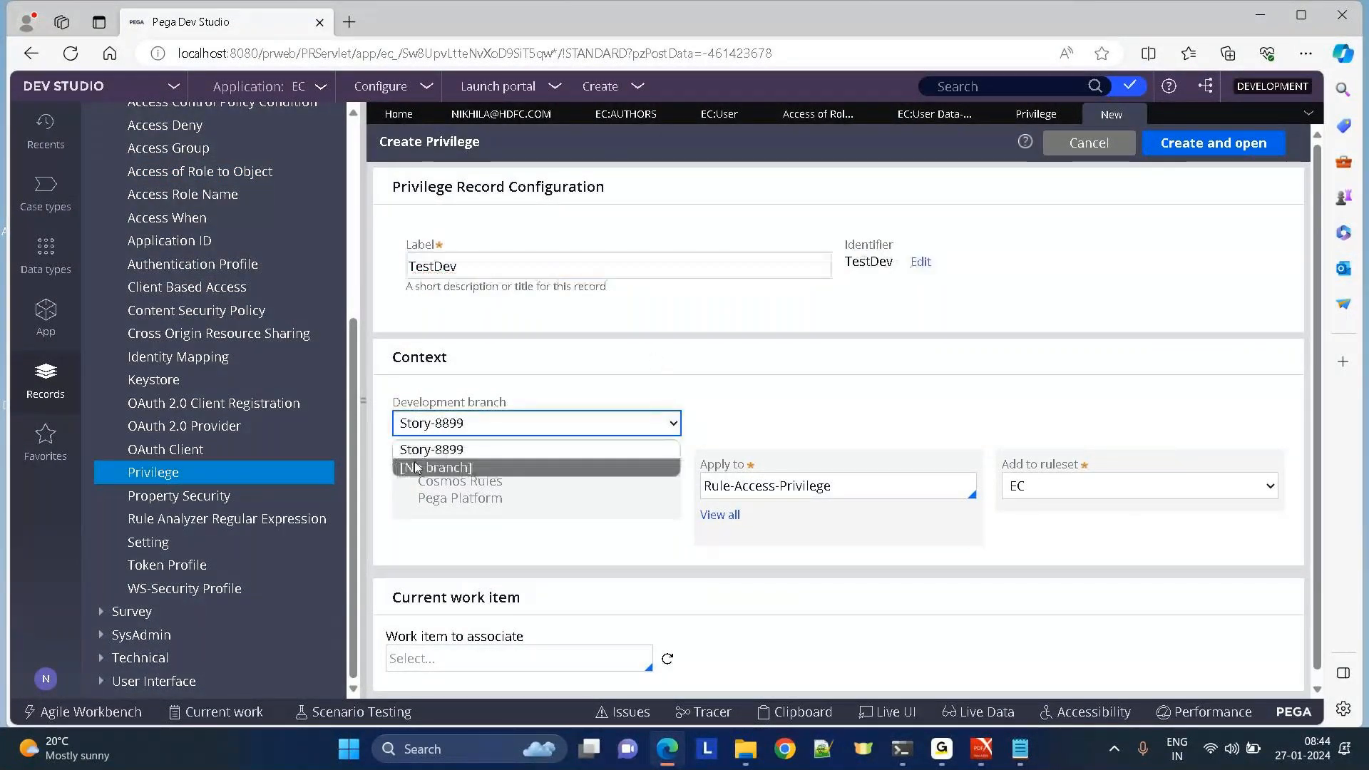
{"action": "left_click", "coordinate": [417, 467]}
{"action": "left_click", "coordinate": [1205, 146]}
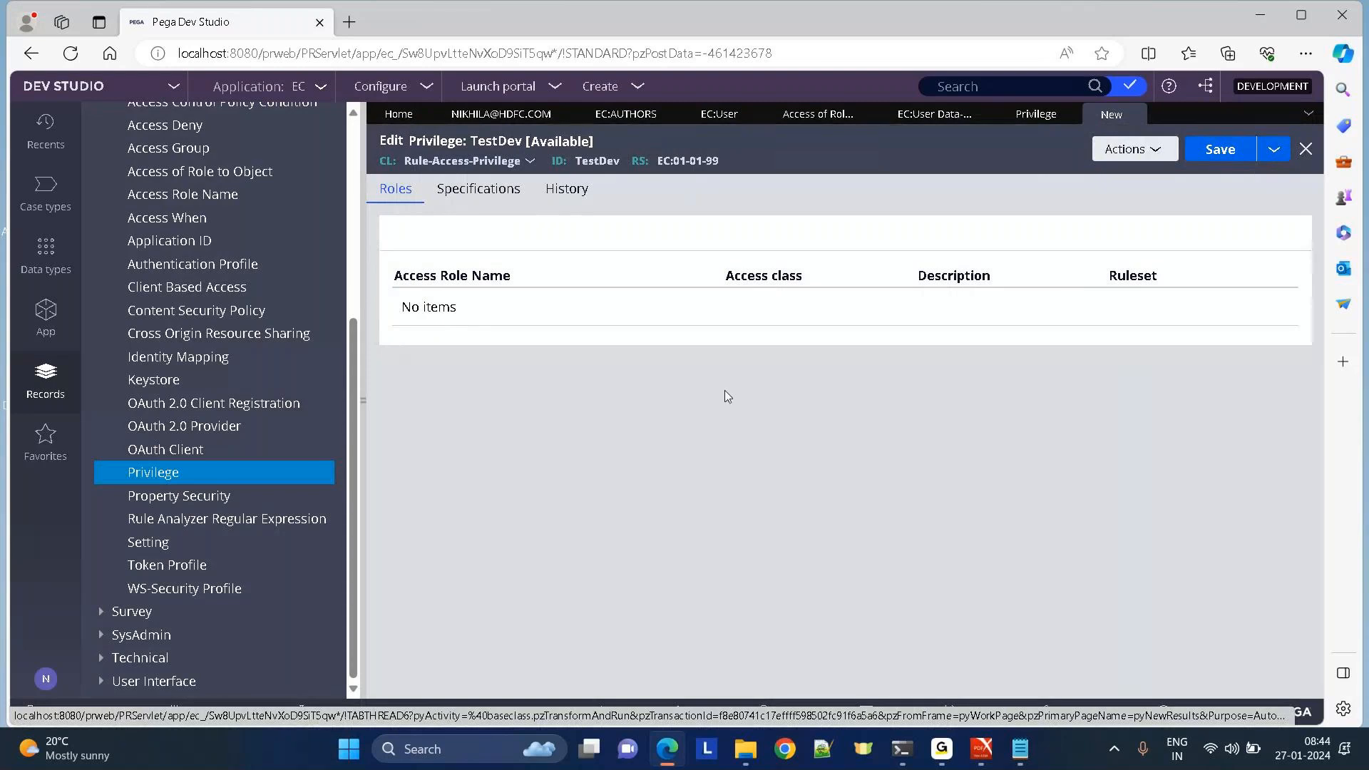
{"action": "left_click", "coordinate": [1220, 149]}
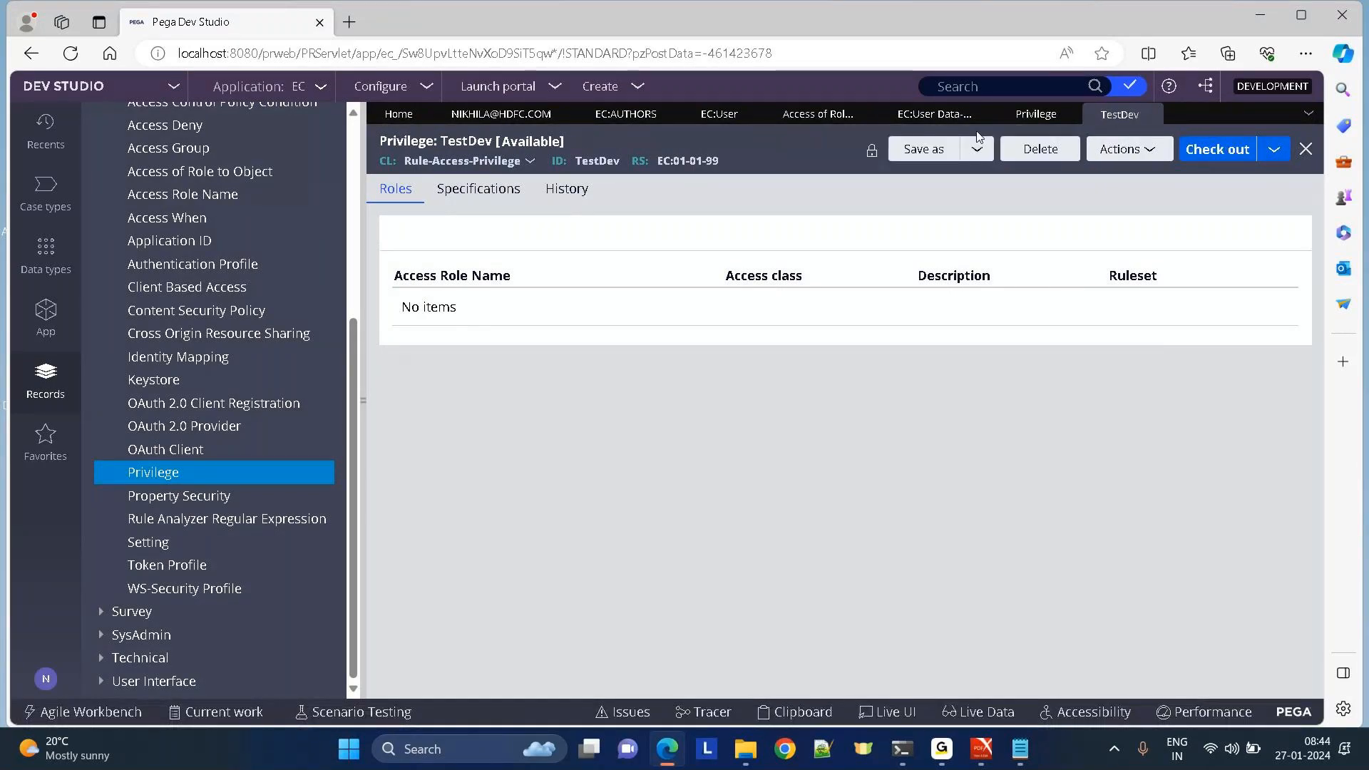
Enter 'testde' in the EC:User rule's first Privilege row, close the suggestions, and return to TestDev.
{"action": "left_click", "coordinate": [937, 115]}
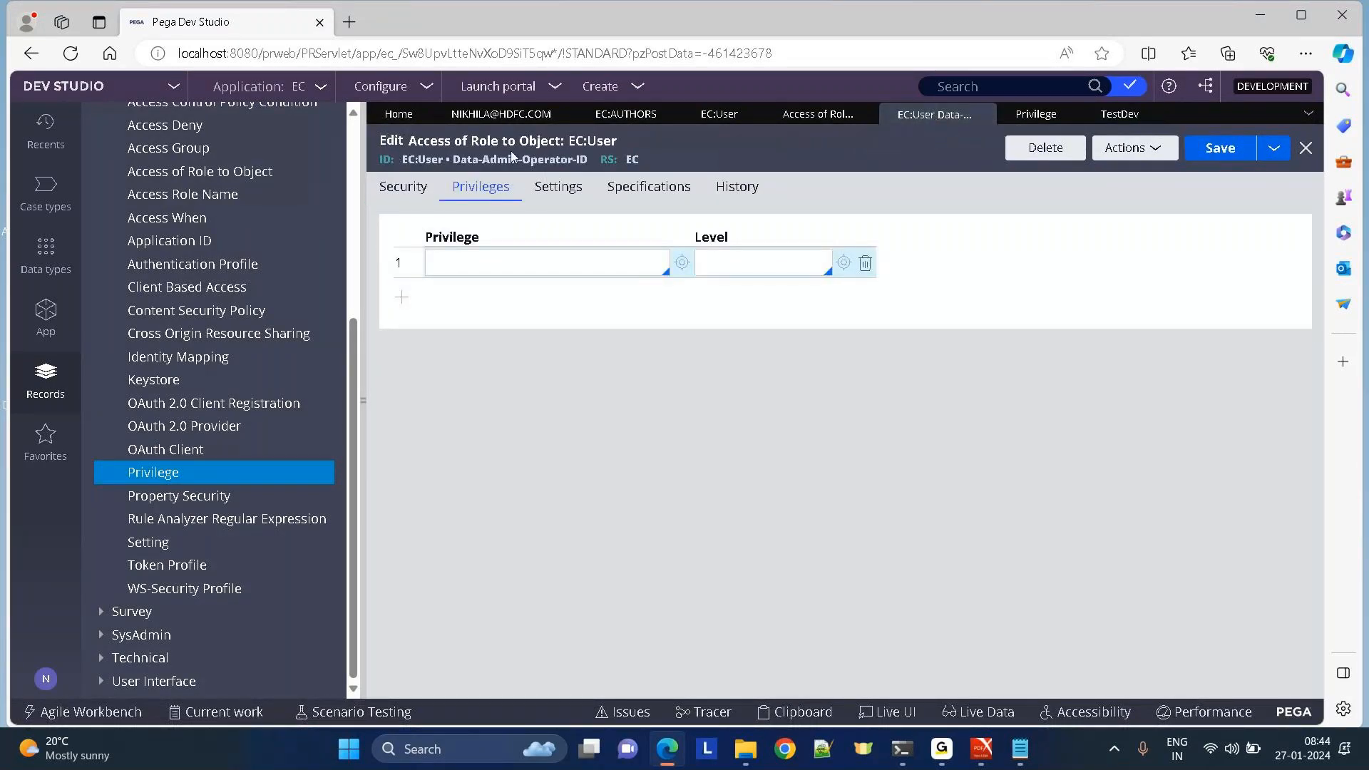
{"action": "left_click", "coordinate": [400, 189]}
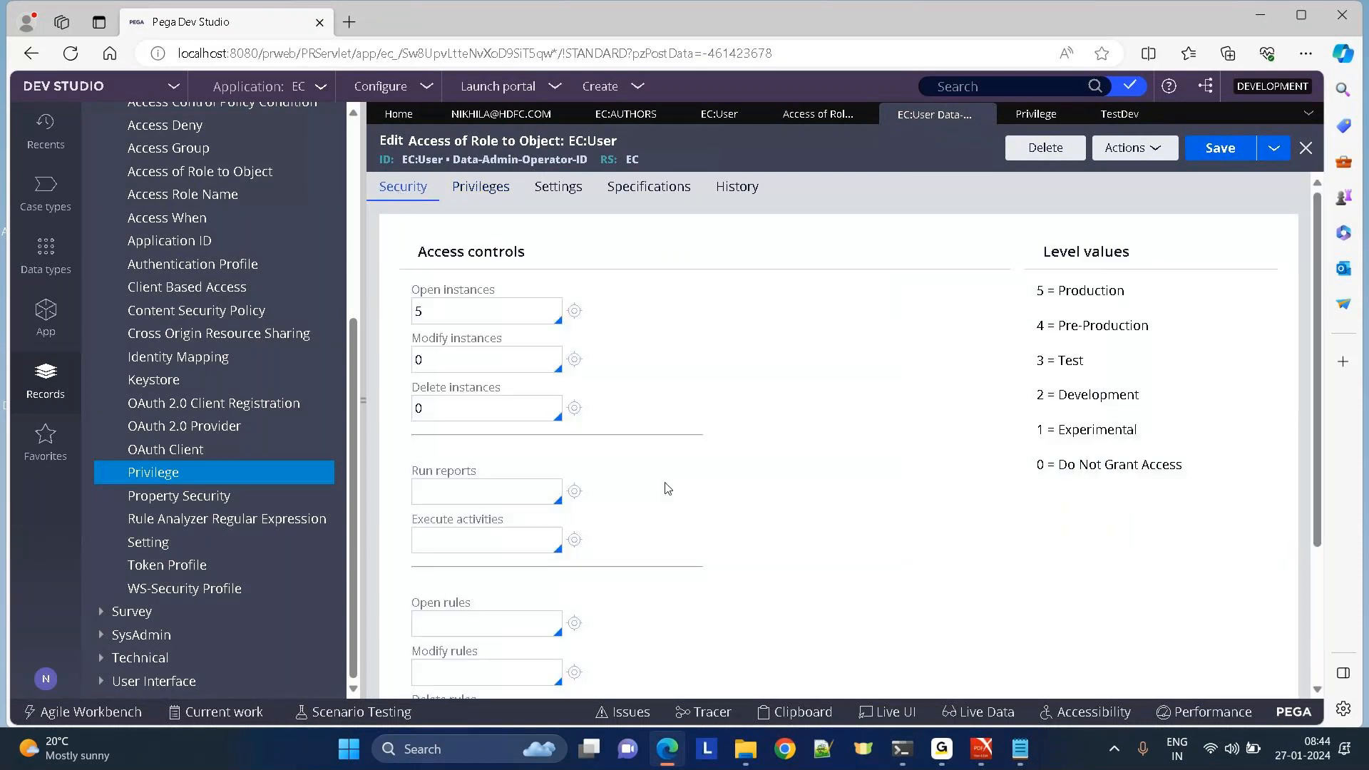
{"action": "left_click", "coordinate": [479, 184]}
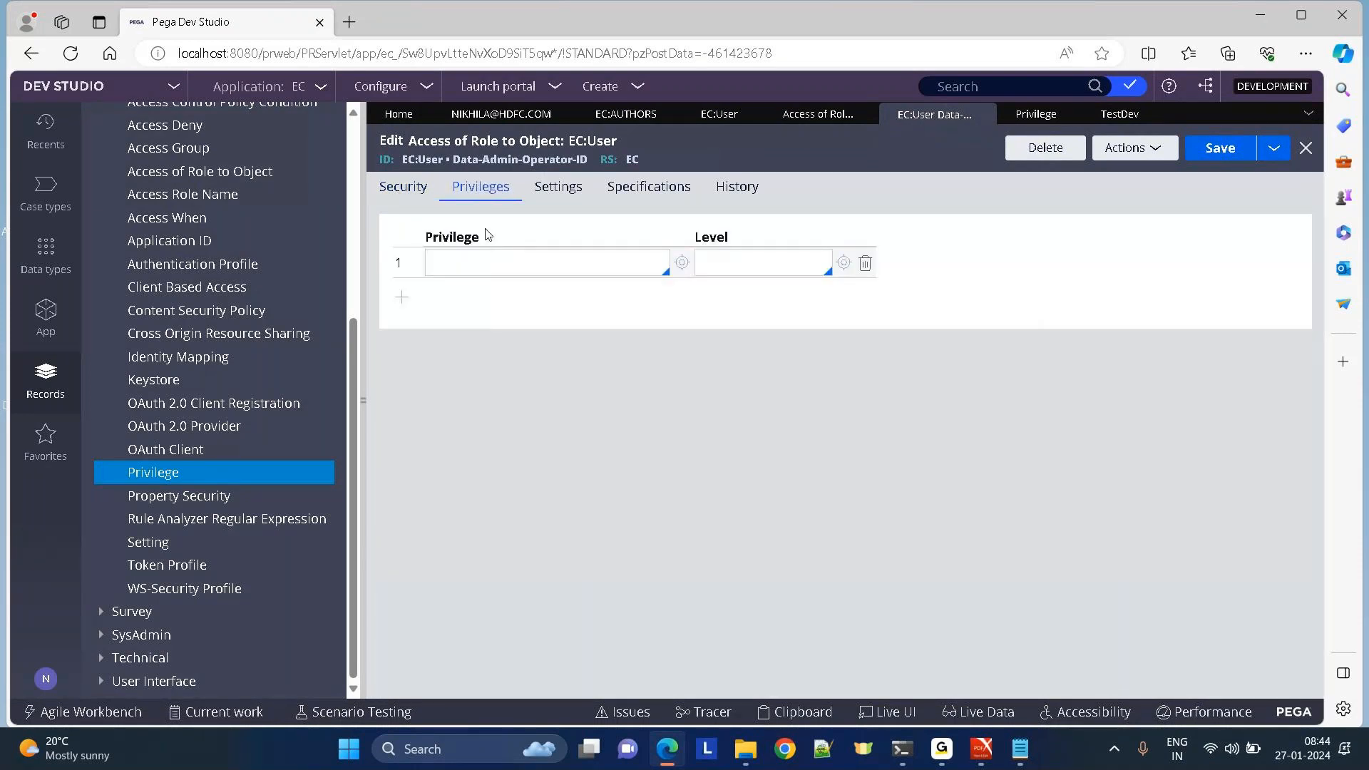
{"action": "type", "text": "test"}
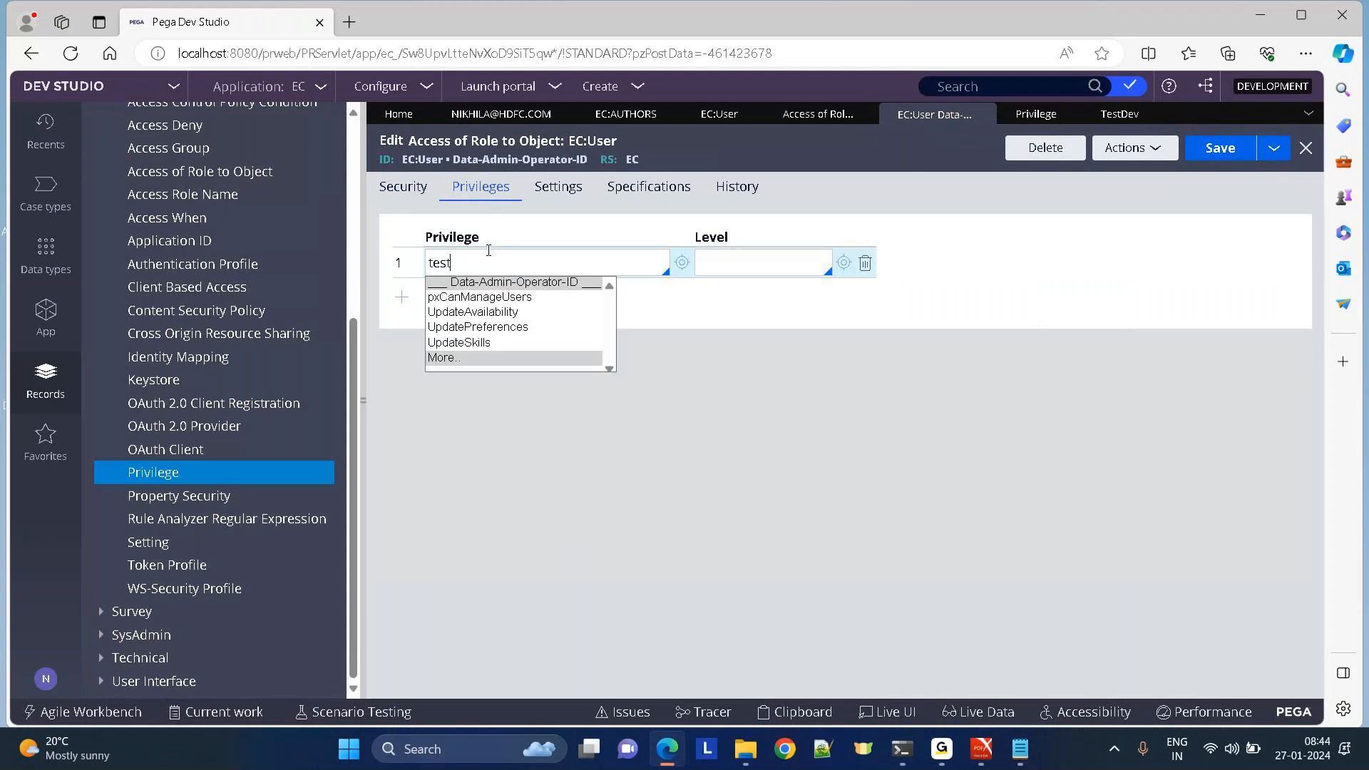
{"action": "key", "text": "Up"}
{"action": "key", "text": "Return"}
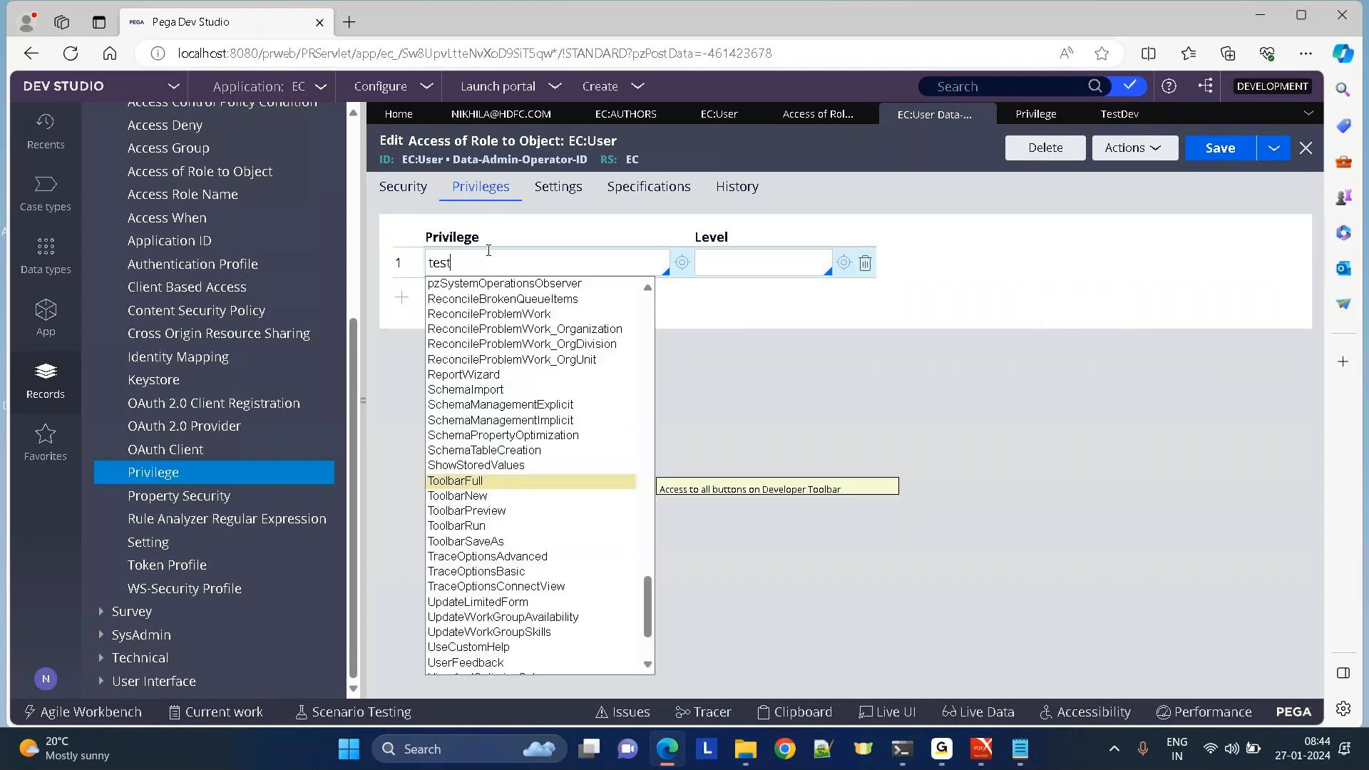
{"action": "type", "text": "de"}
{"action": "left_click", "coordinate": [639, 170]}
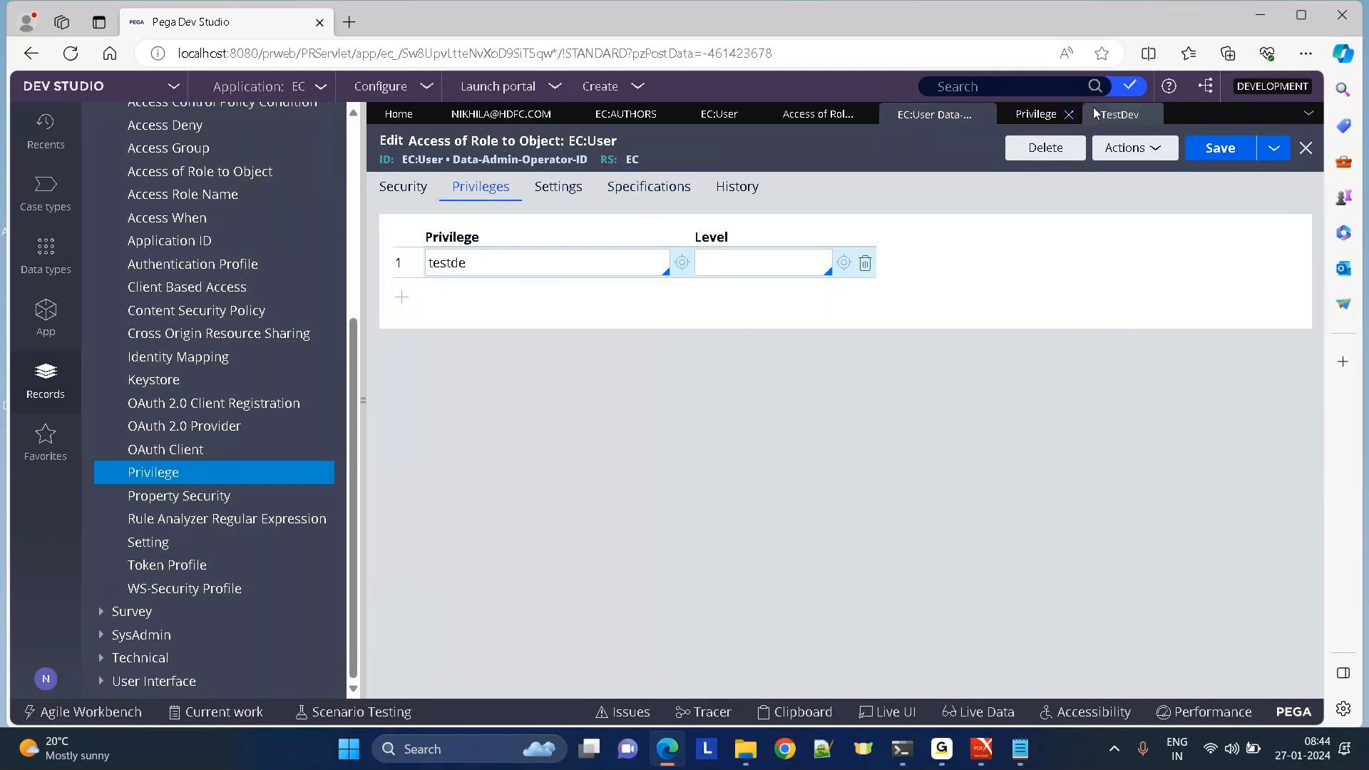
{"action": "left_click", "coordinate": [1117, 120]}
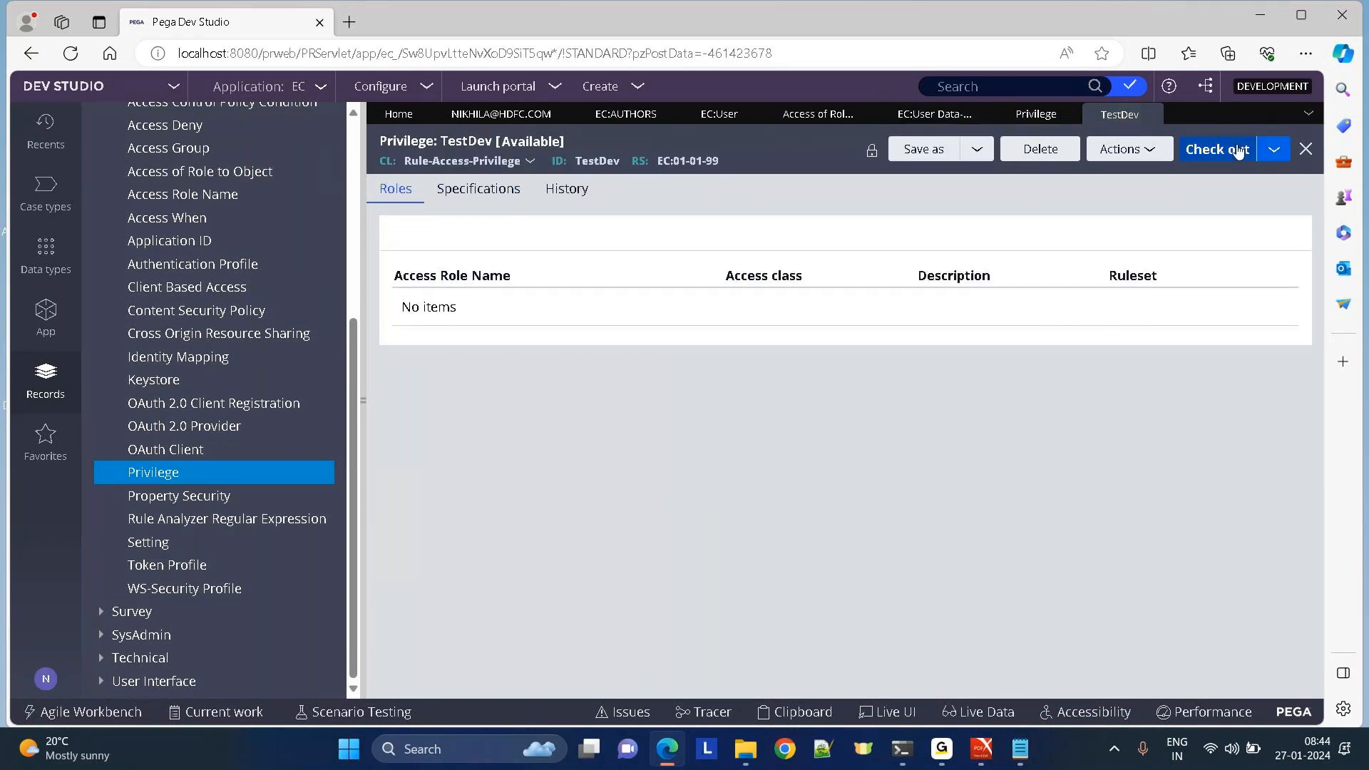
Save TestDev as a copy applying to Data-Admin-Operator-ID, correcting the class name error first.
{"action": "left_click", "coordinate": [976, 150]}
{"action": "left_click", "coordinate": [1003, 175]}
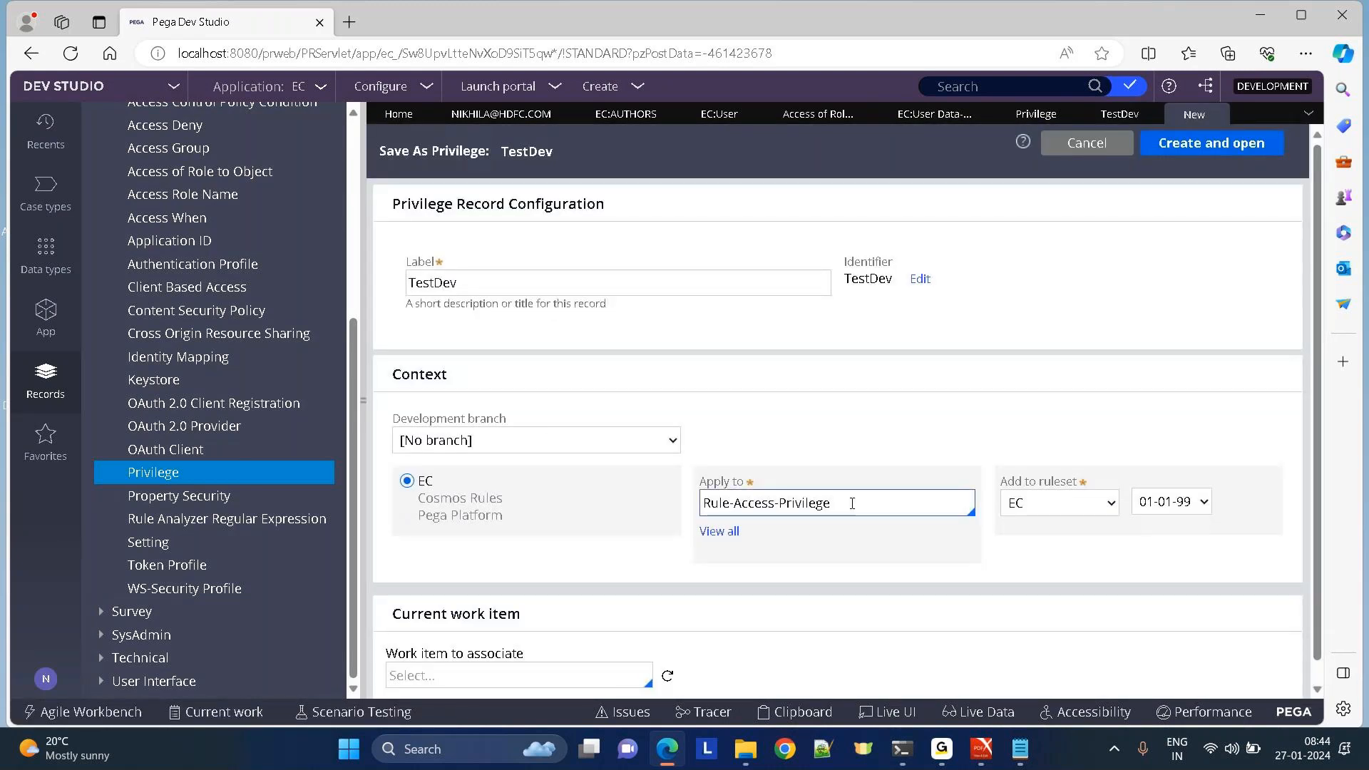
{"action": "left_click", "coordinate": [852, 503]}
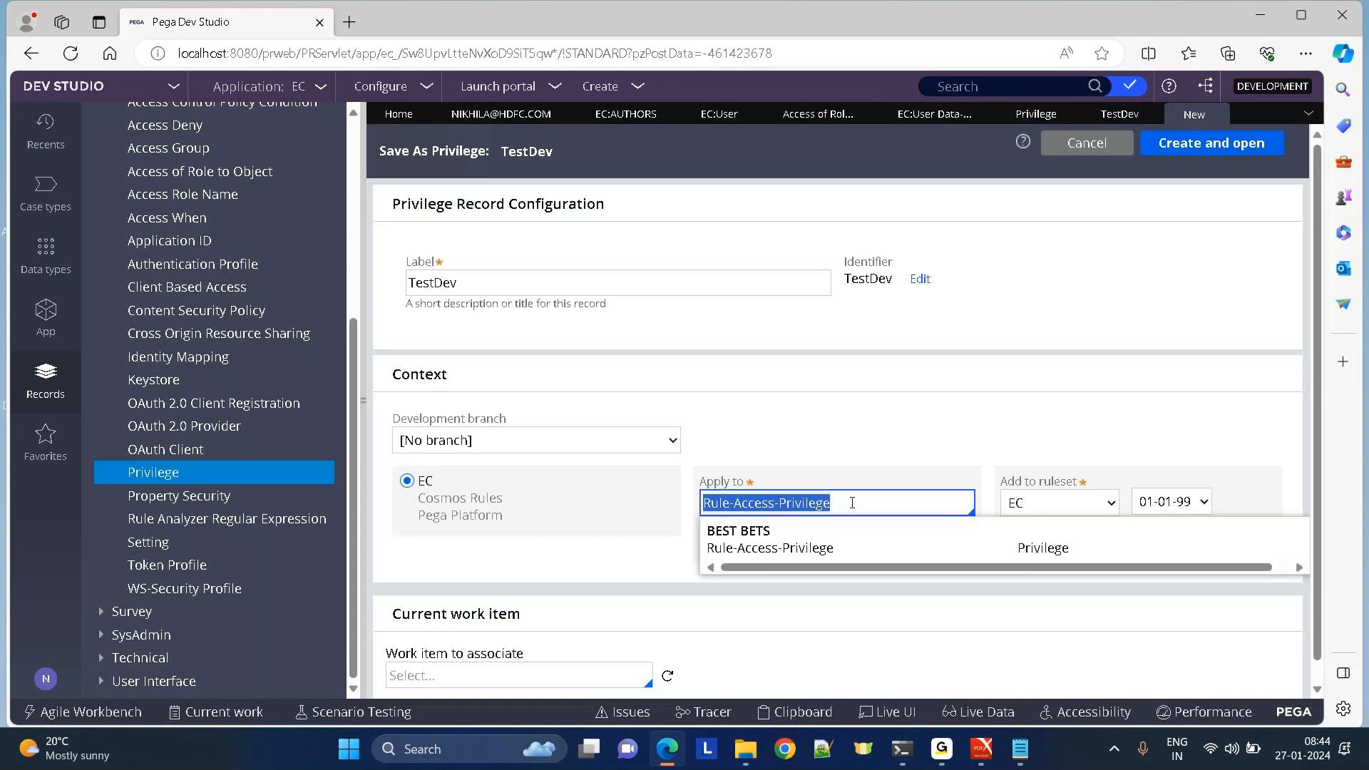
{"action": "type", "text": "data"}
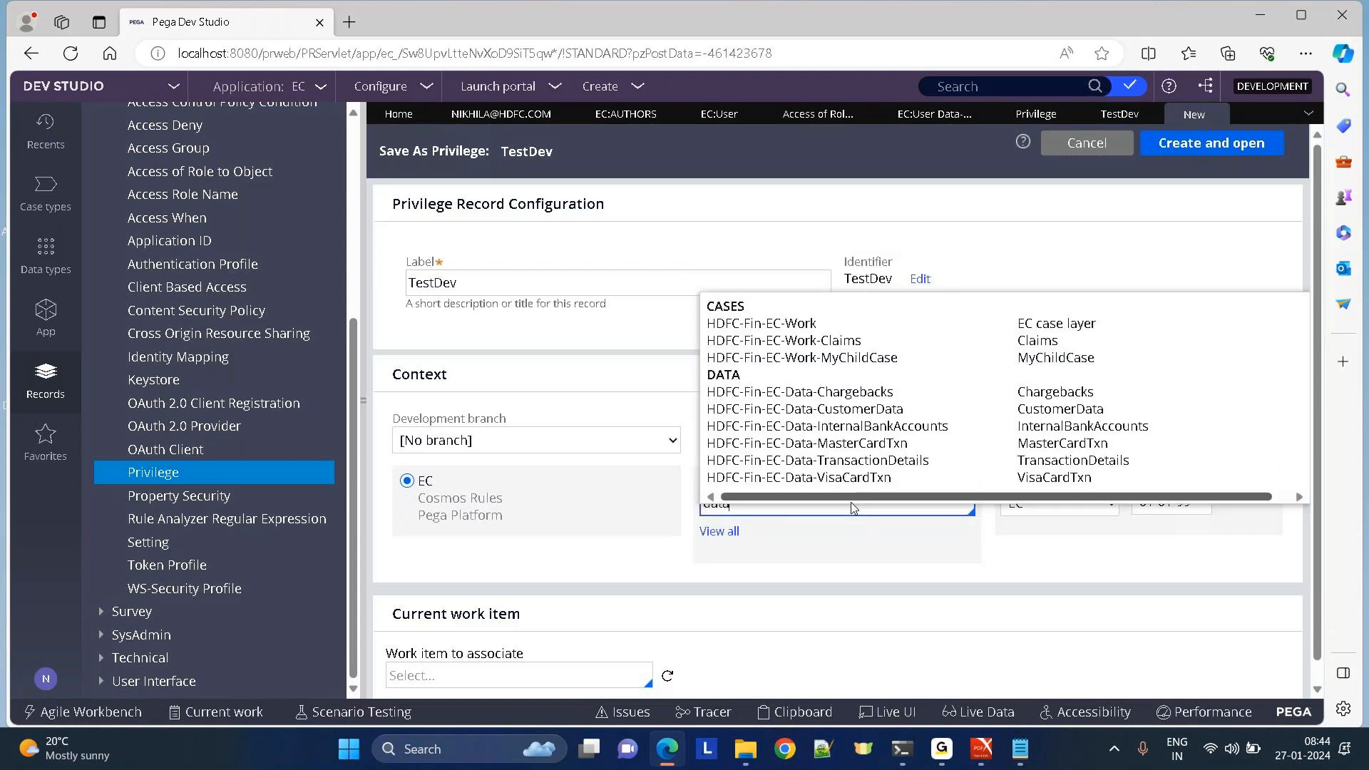
{"action": "type", "text": "-adminOperatorId"}
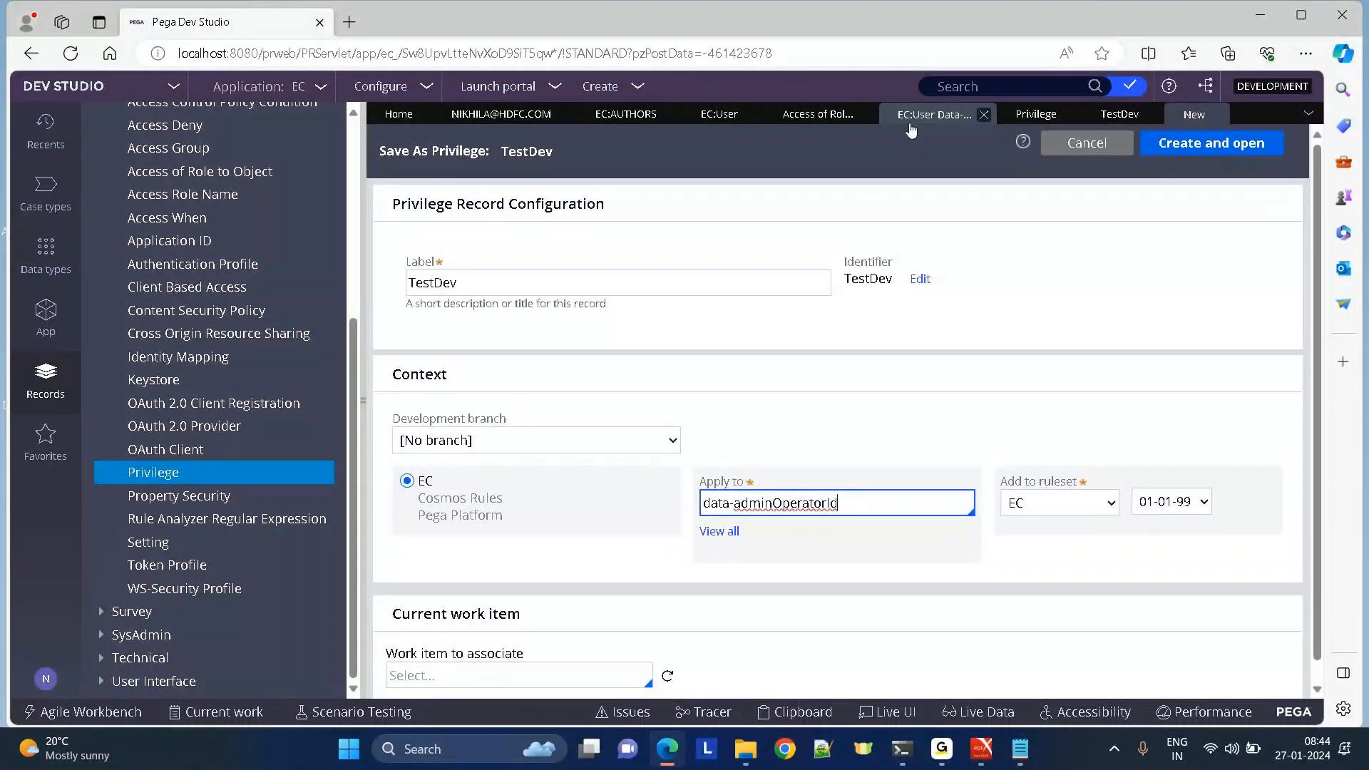
{"action": "left_click", "coordinate": [910, 127]}
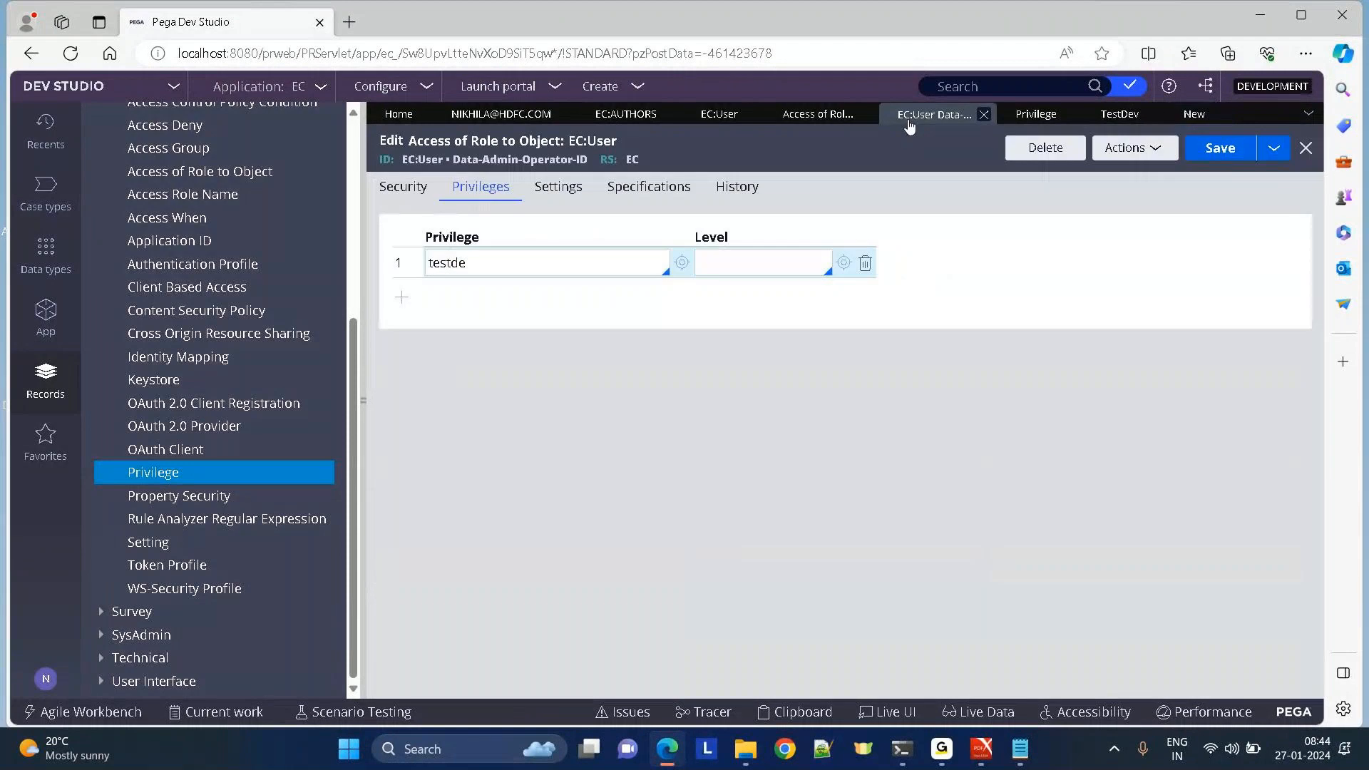
{"action": "left_click", "coordinate": [1191, 114]}
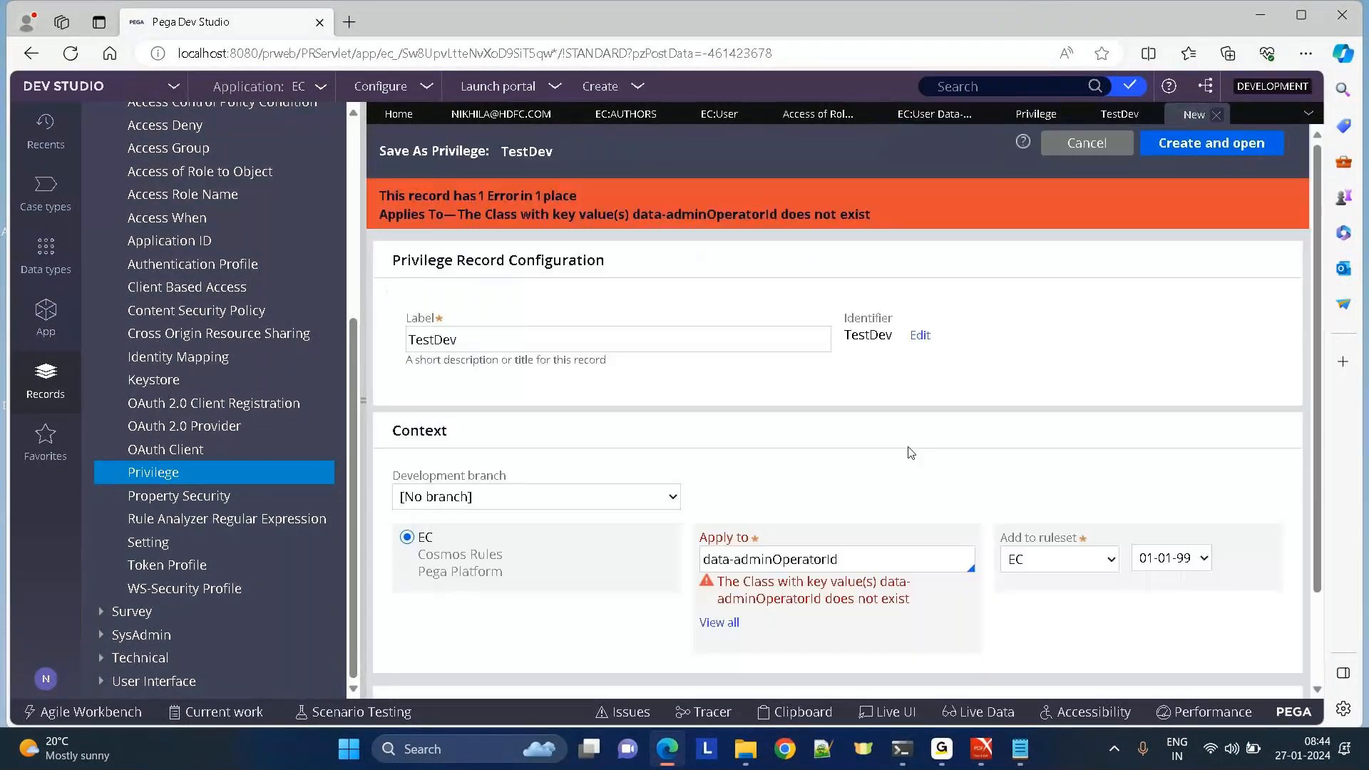
{"action": "left_click", "coordinate": [827, 560]}
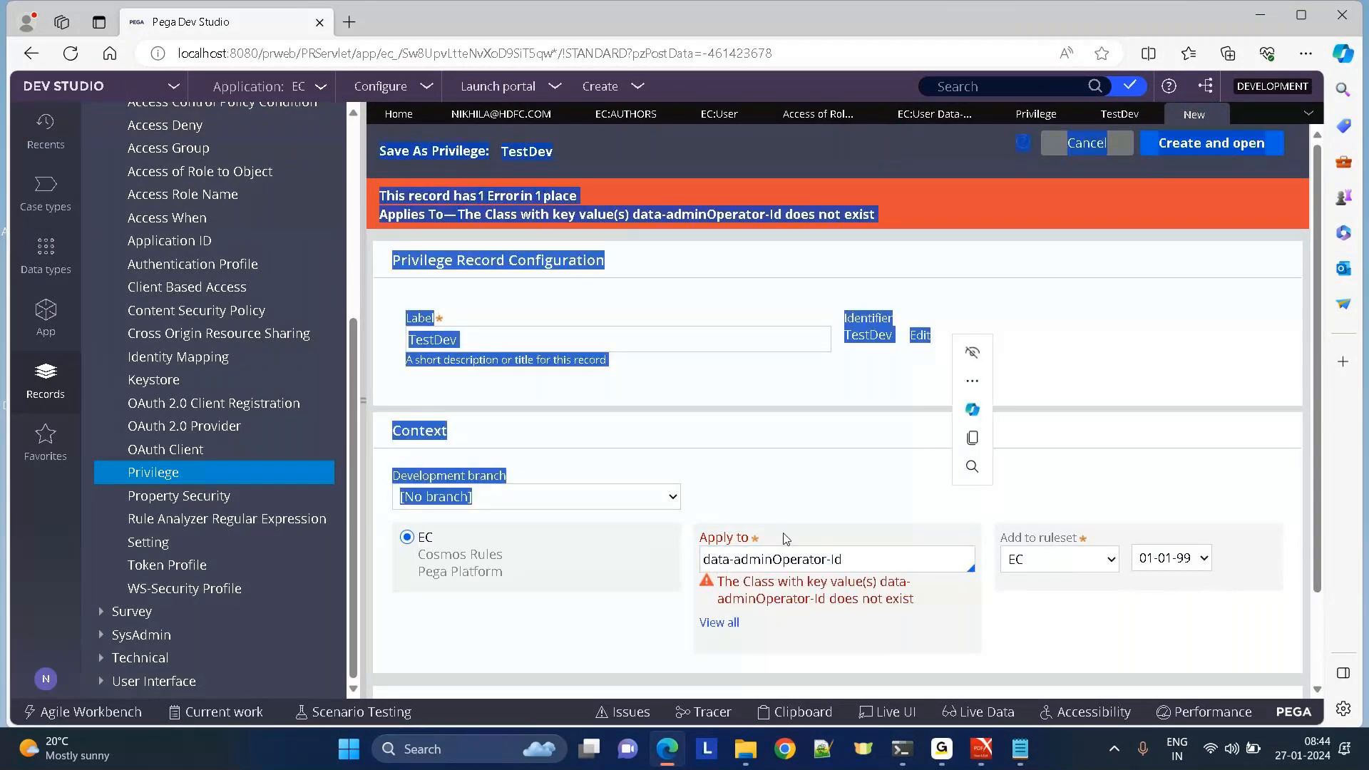
{"action": "left_click", "coordinate": [773, 560]}
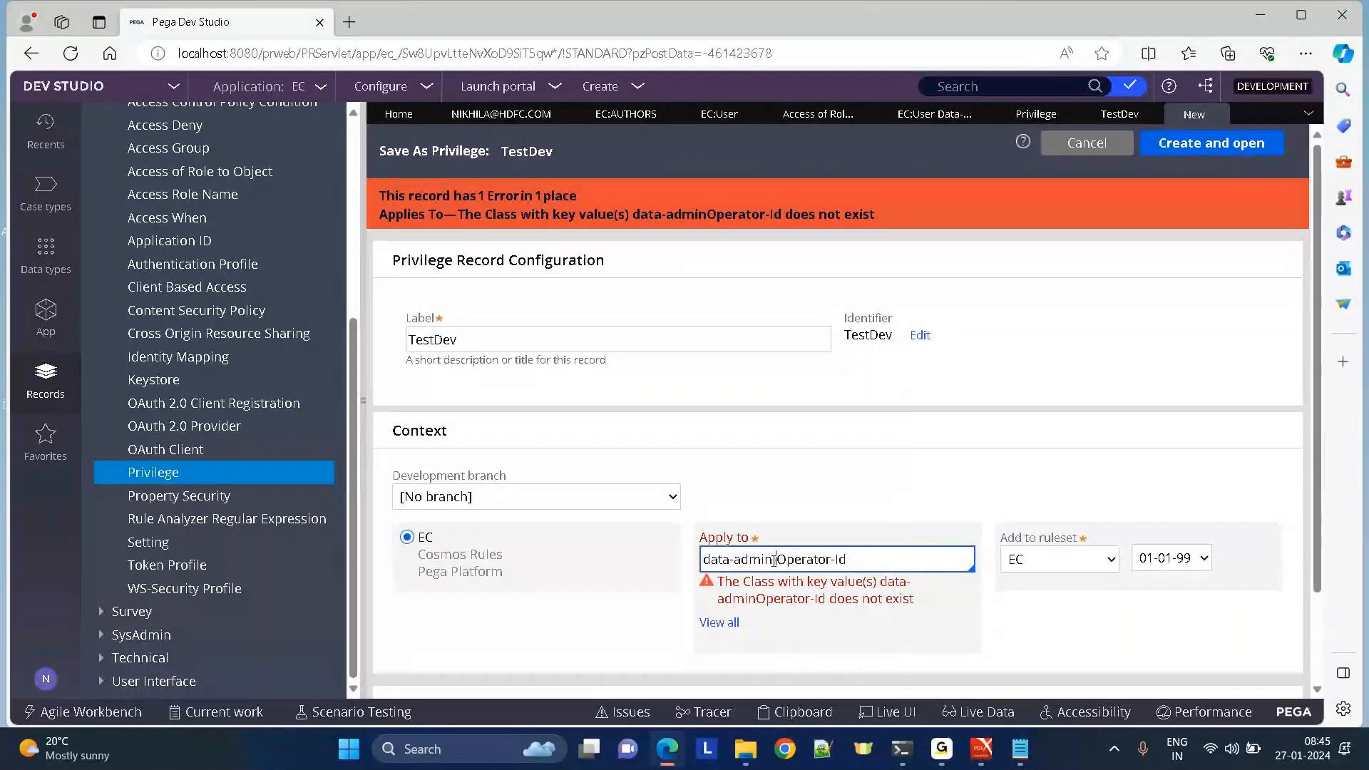
{"action": "left_click", "coordinate": [1232, 145]}
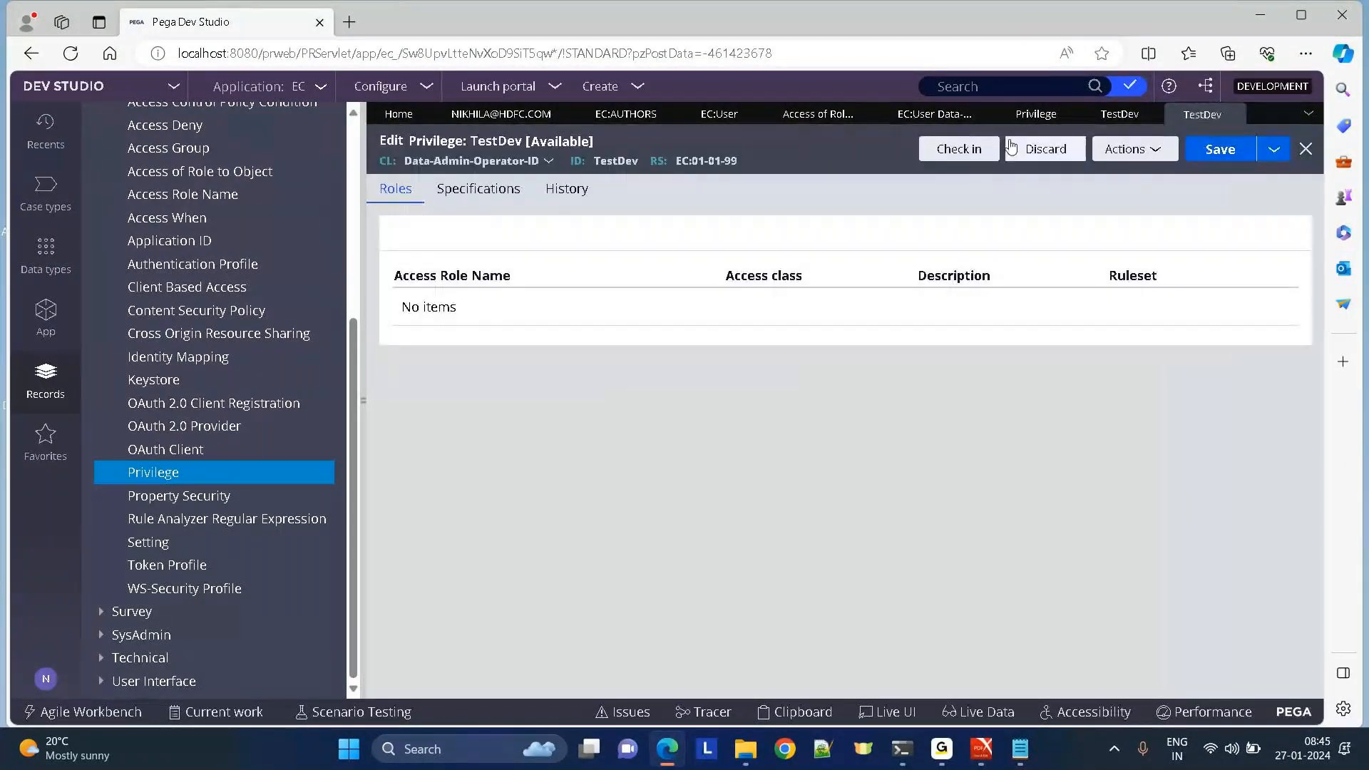
Check in the new TestDev privilege with the comment 'done'.
{"action": "left_click", "coordinate": [931, 148]}
{"action": "type", "text": "done"}
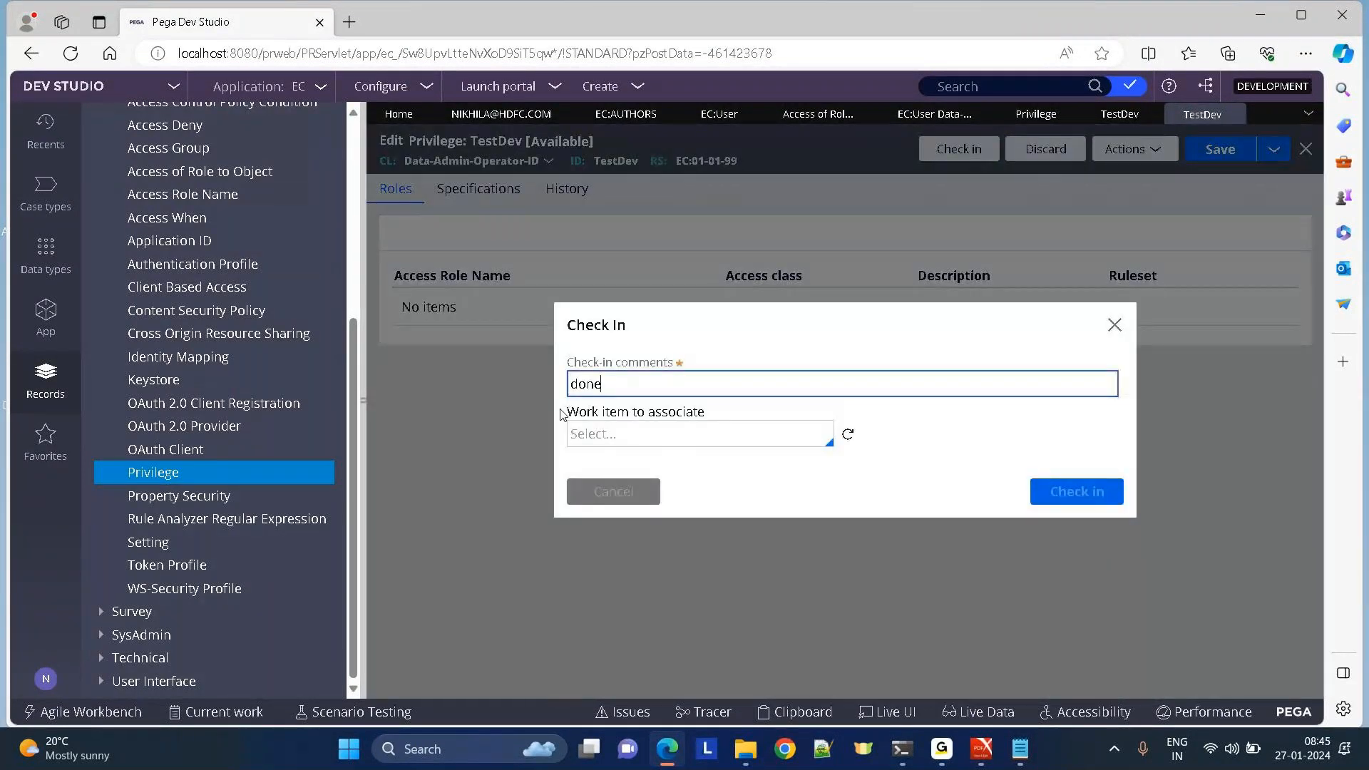
{"action": "left_click", "coordinate": [1077, 492]}
Grant TestDev at level 4 in the EC:User role's first privilege row.
{"action": "left_click", "coordinate": [940, 116]}
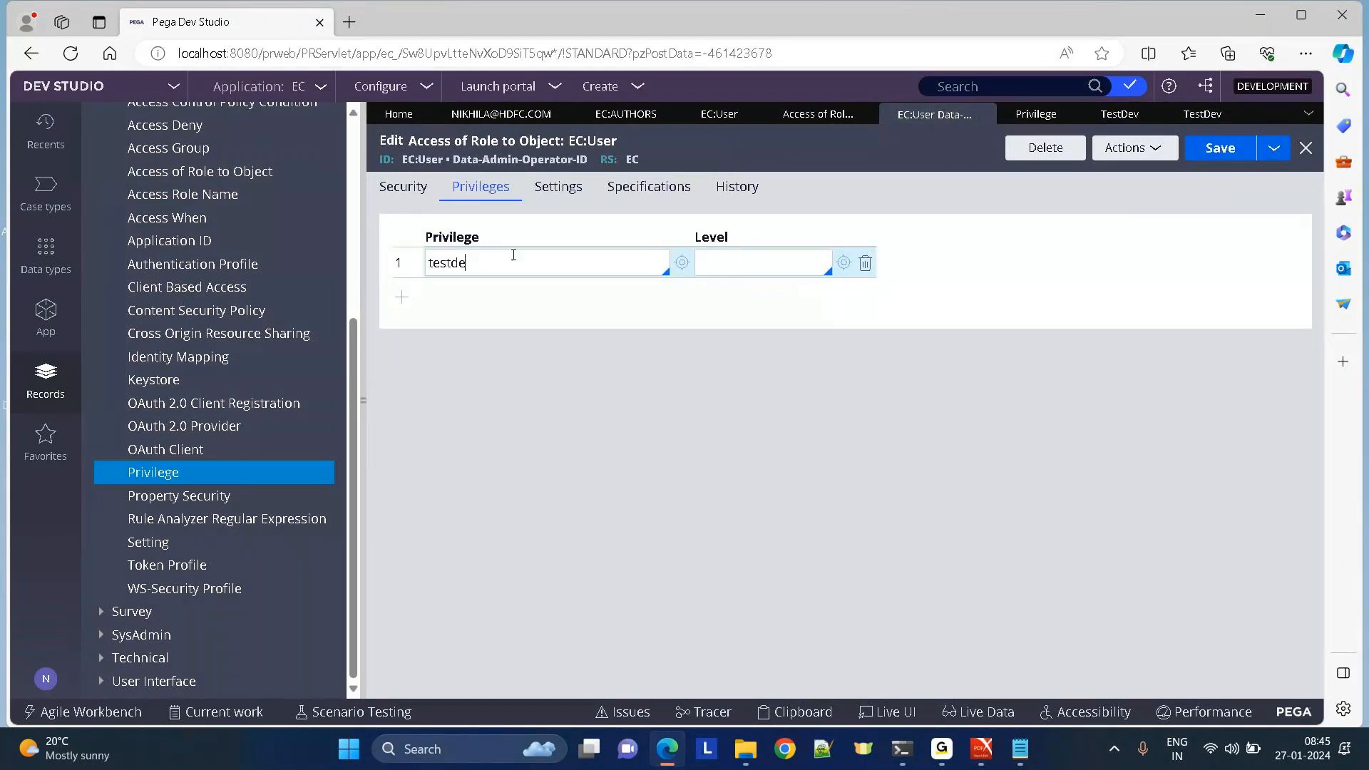
{"action": "key", "text": "Return"}
{"action": "type", "text": "4"}
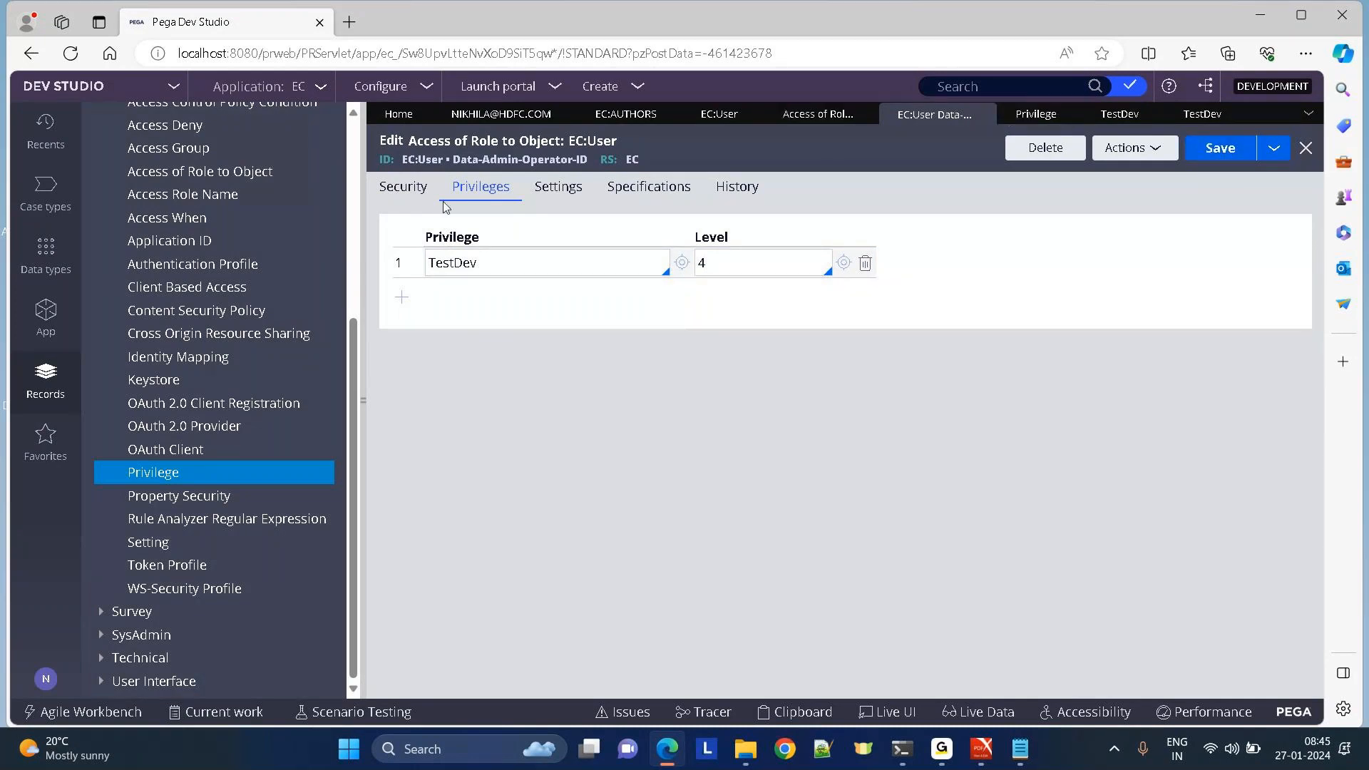
{"action": "scroll", "coordinate": [335, 257], "scroll_direction": "up", "scroll_amount": 1}
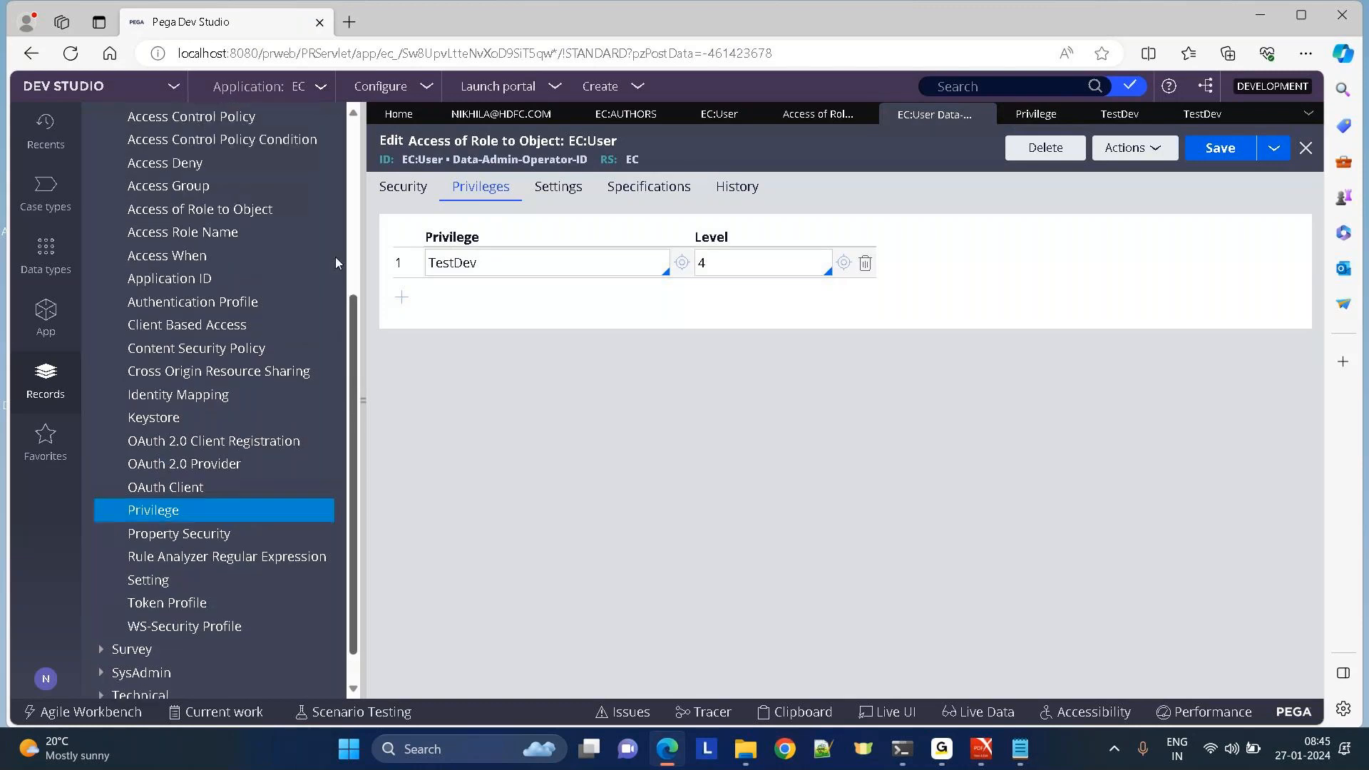
{"action": "scroll", "coordinate": [335, 257], "scroll_direction": "up", "scroll_amount": 8}
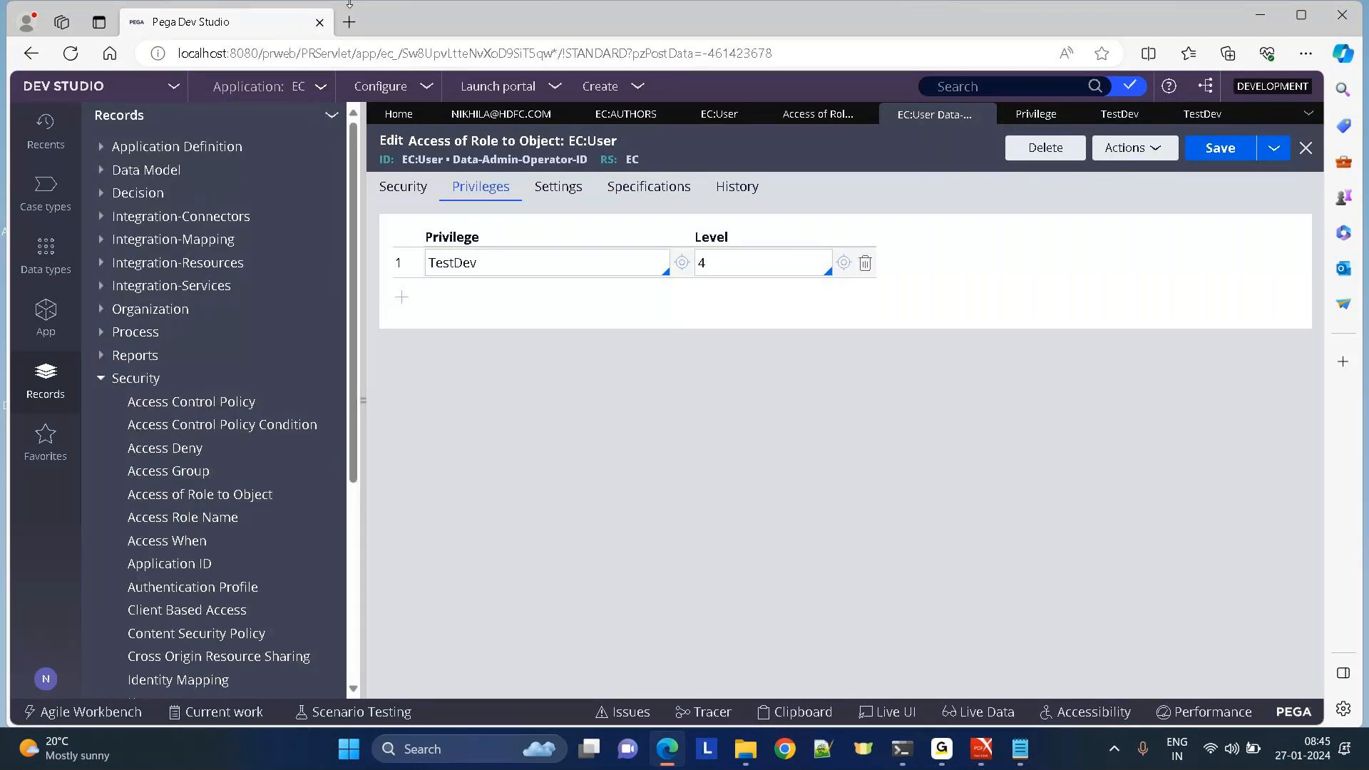
{"action": "left_click", "coordinate": [44, 319]}
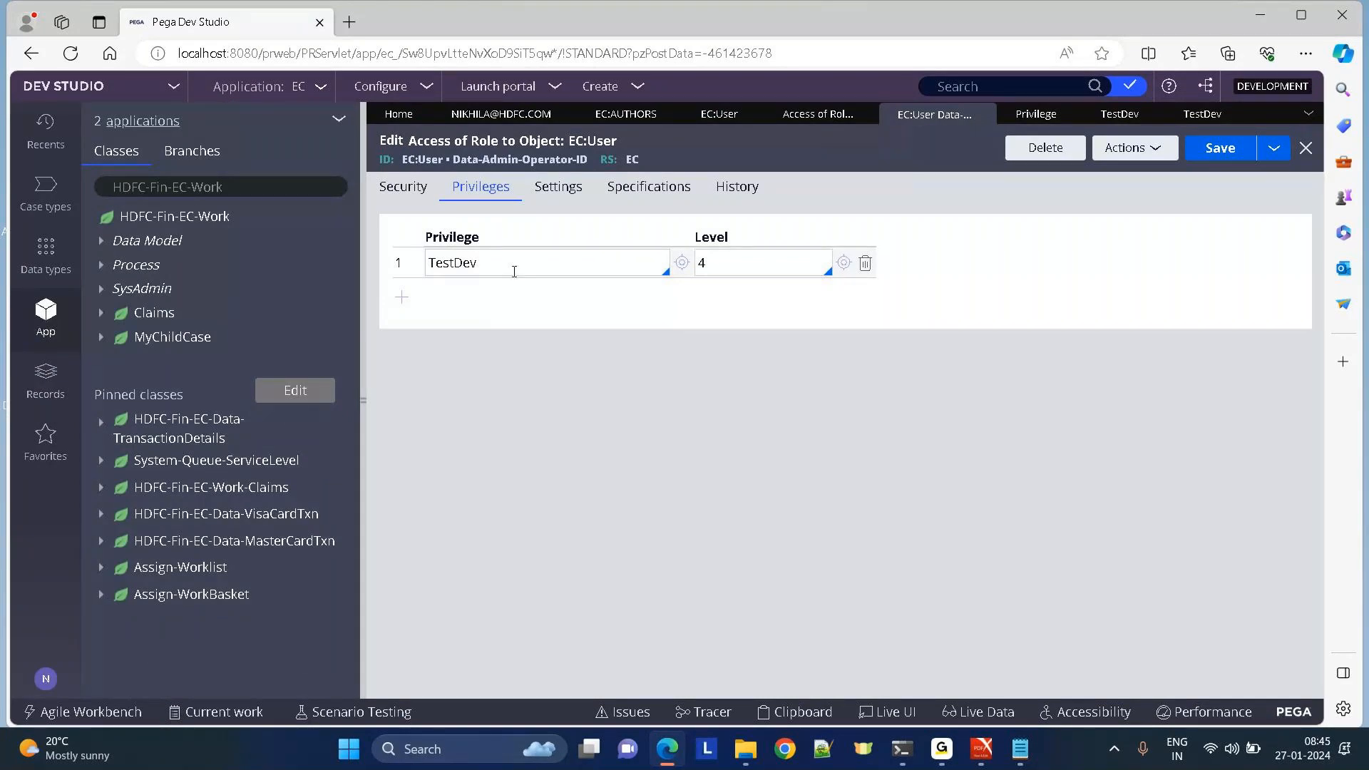
Load the Data-Admin-Operator-ID class tree in the App explorer.
{"action": "left_click", "coordinate": [393, 186]}
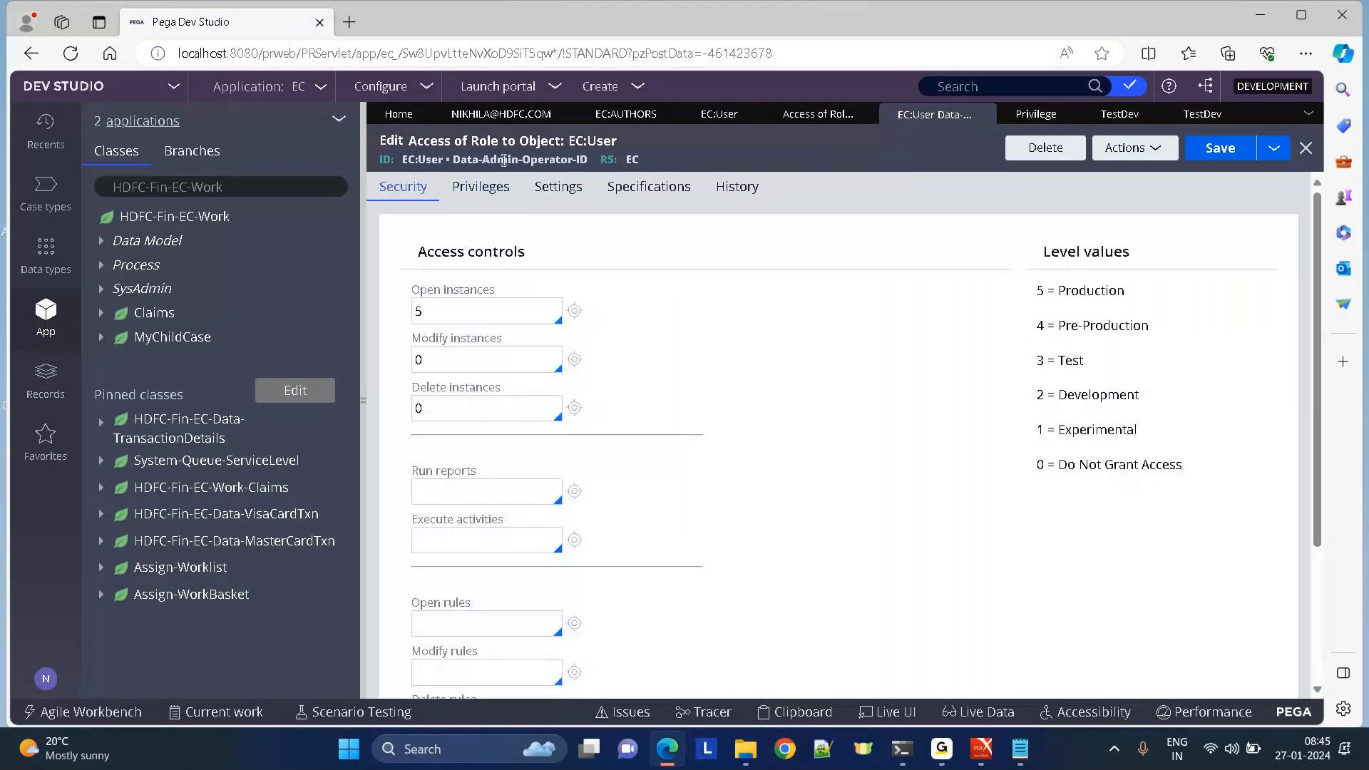
{"action": "left_click_drag", "start_coordinate": [456, 161], "coordinate": [589, 161]}
{"action": "left_click", "coordinate": [36, 321]}
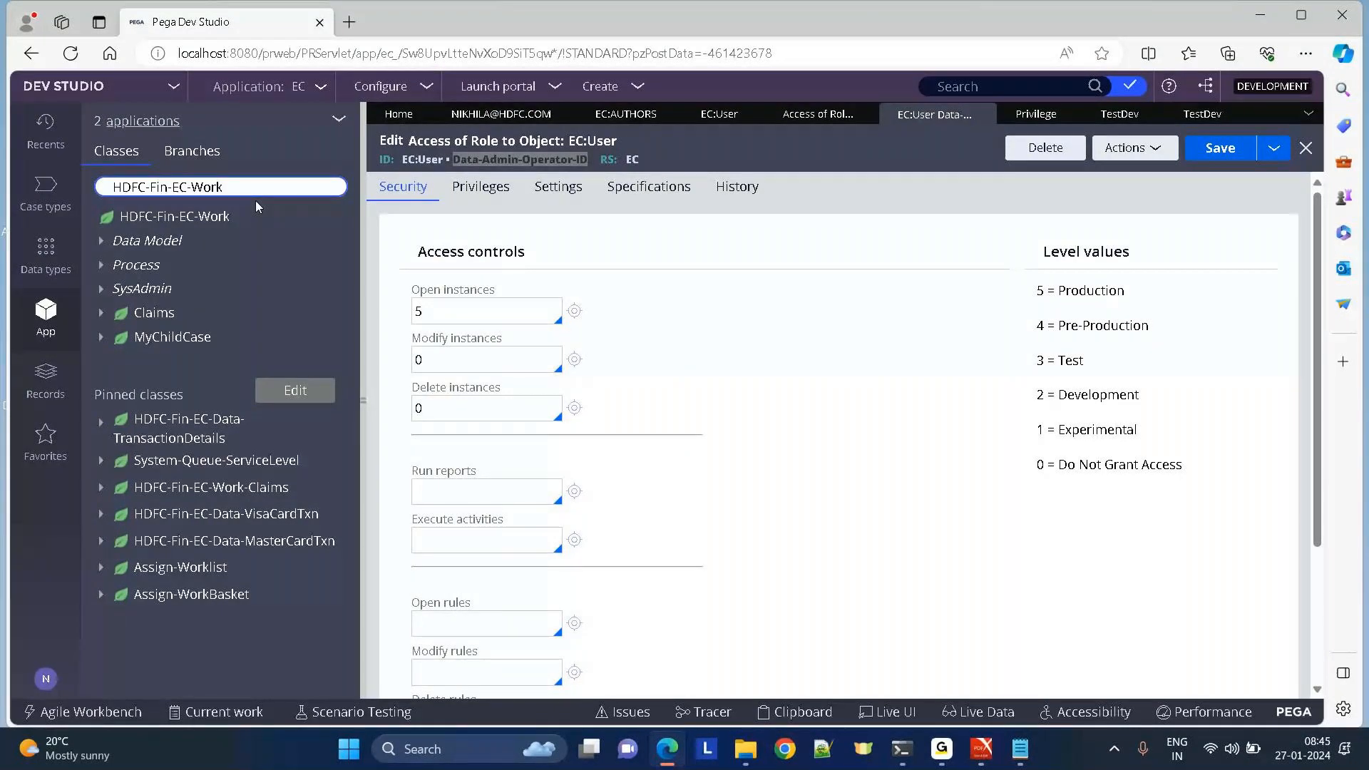
{"action": "key", "text": "ctrl+a"}
{"action": "key", "text": "BackSpace"}
{"action": "type", "text": "data-admin"}
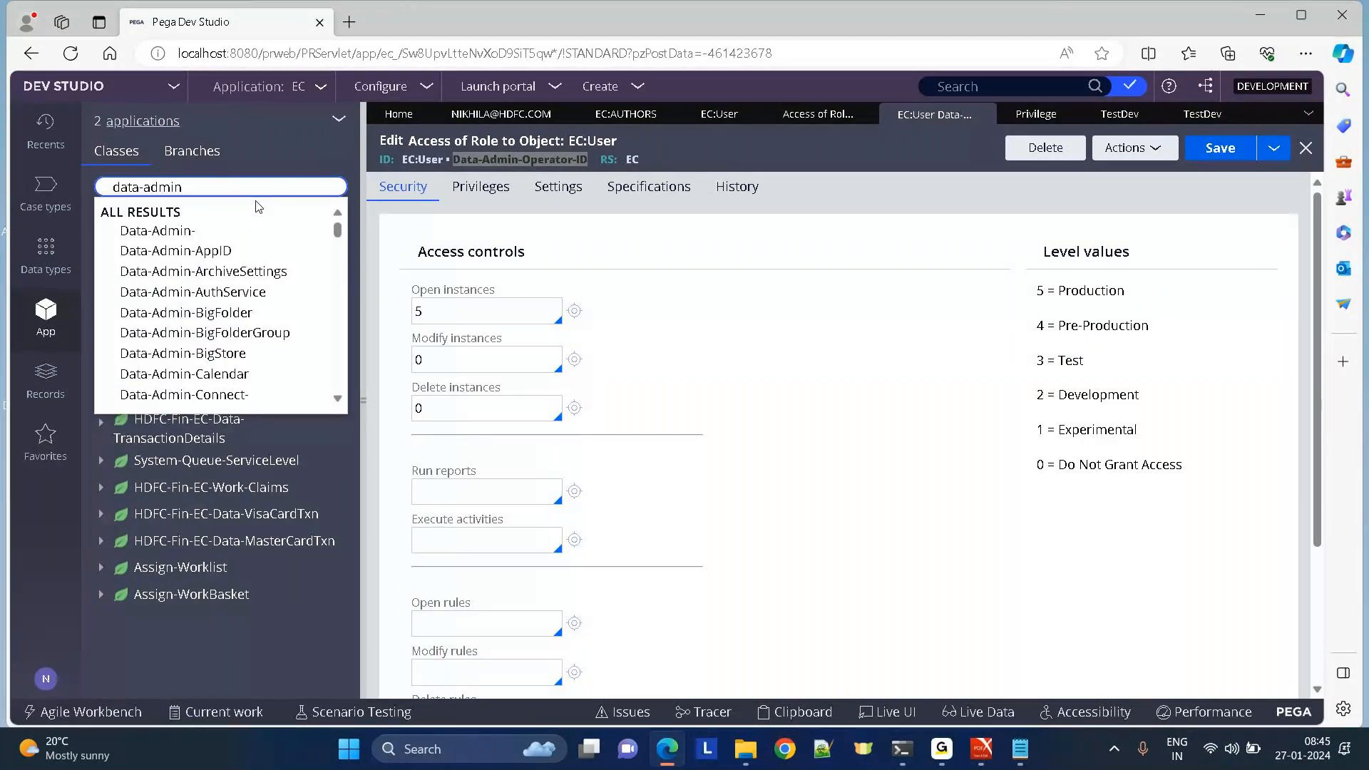
{"action": "type", "text": "-ope"}
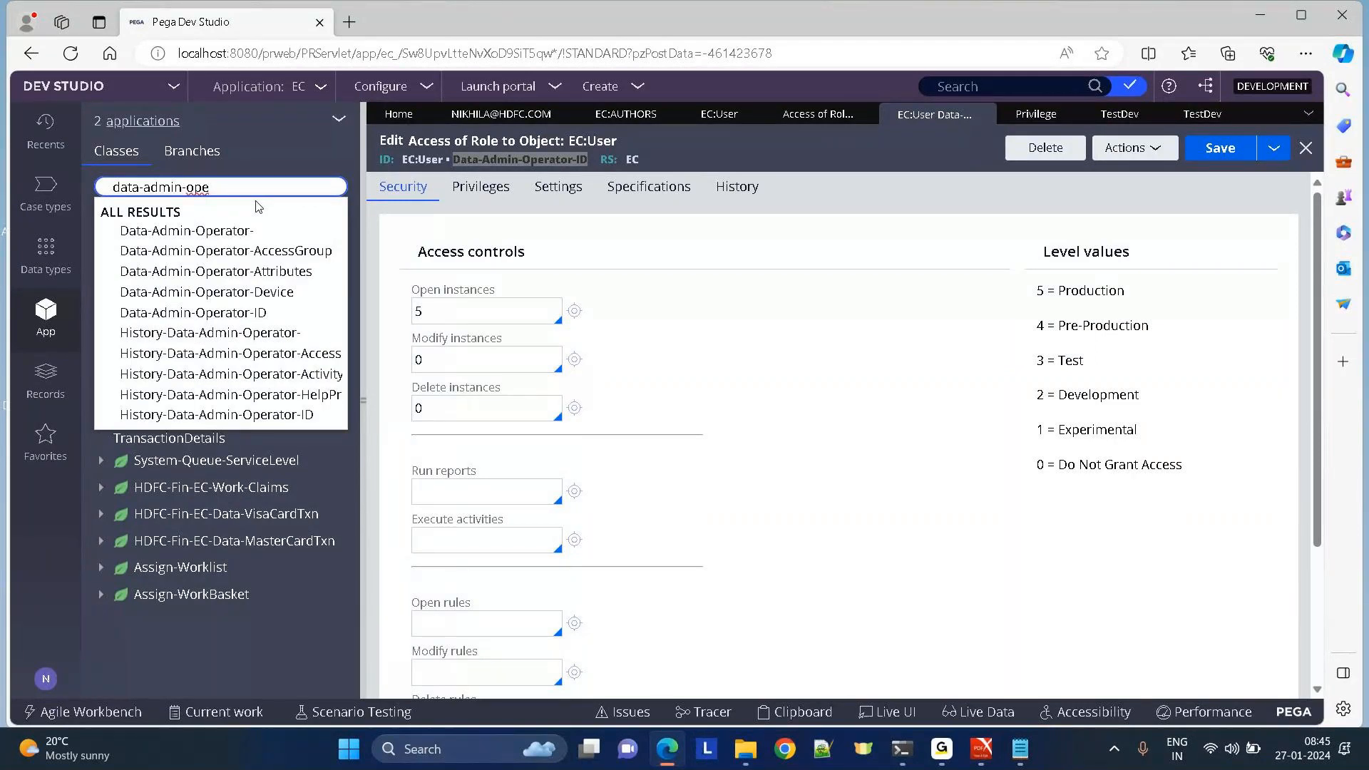
{"action": "key", "text": "Down"}
{"action": "key", "text": "Return"}
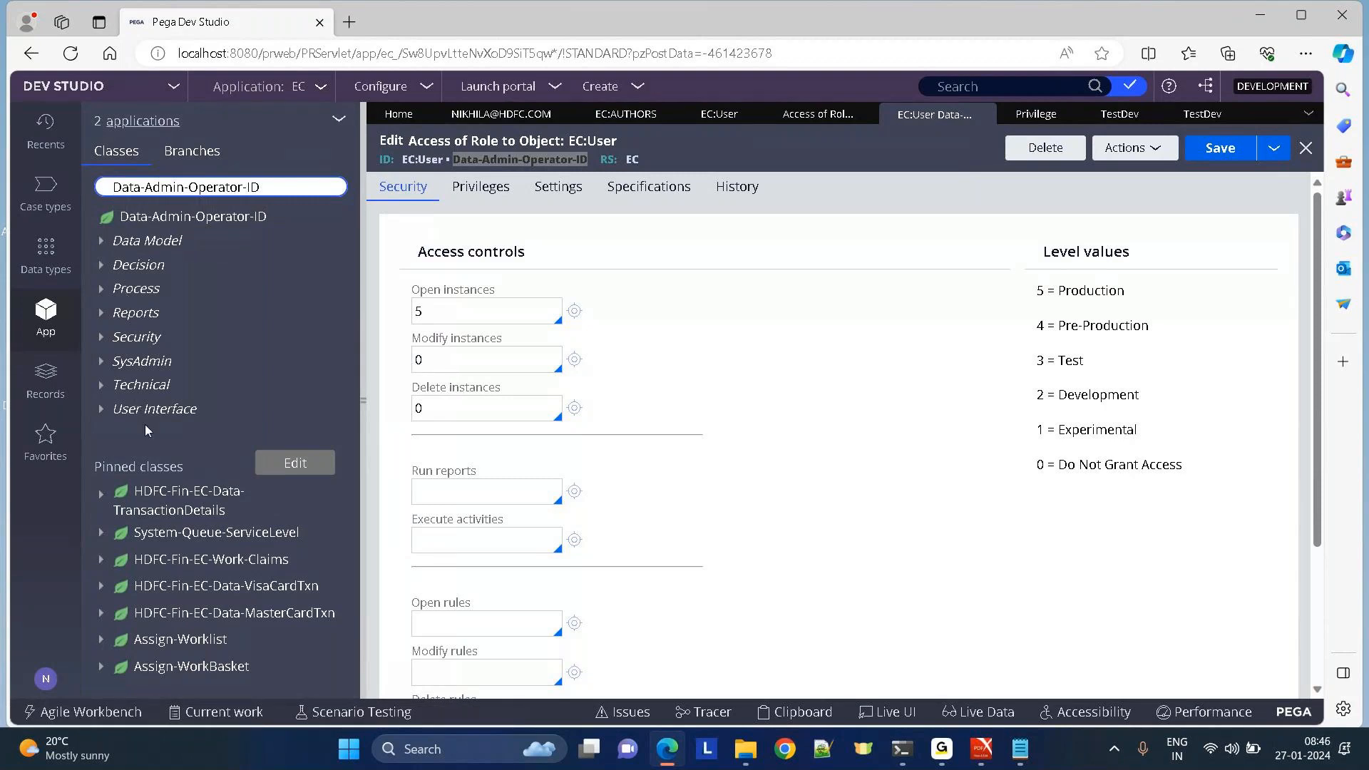
Open the AddNewOperatorRecord activity under Technical > Activity.
{"action": "left_click", "coordinate": [100, 418]}
{"action": "left_click", "coordinate": [101, 411]}
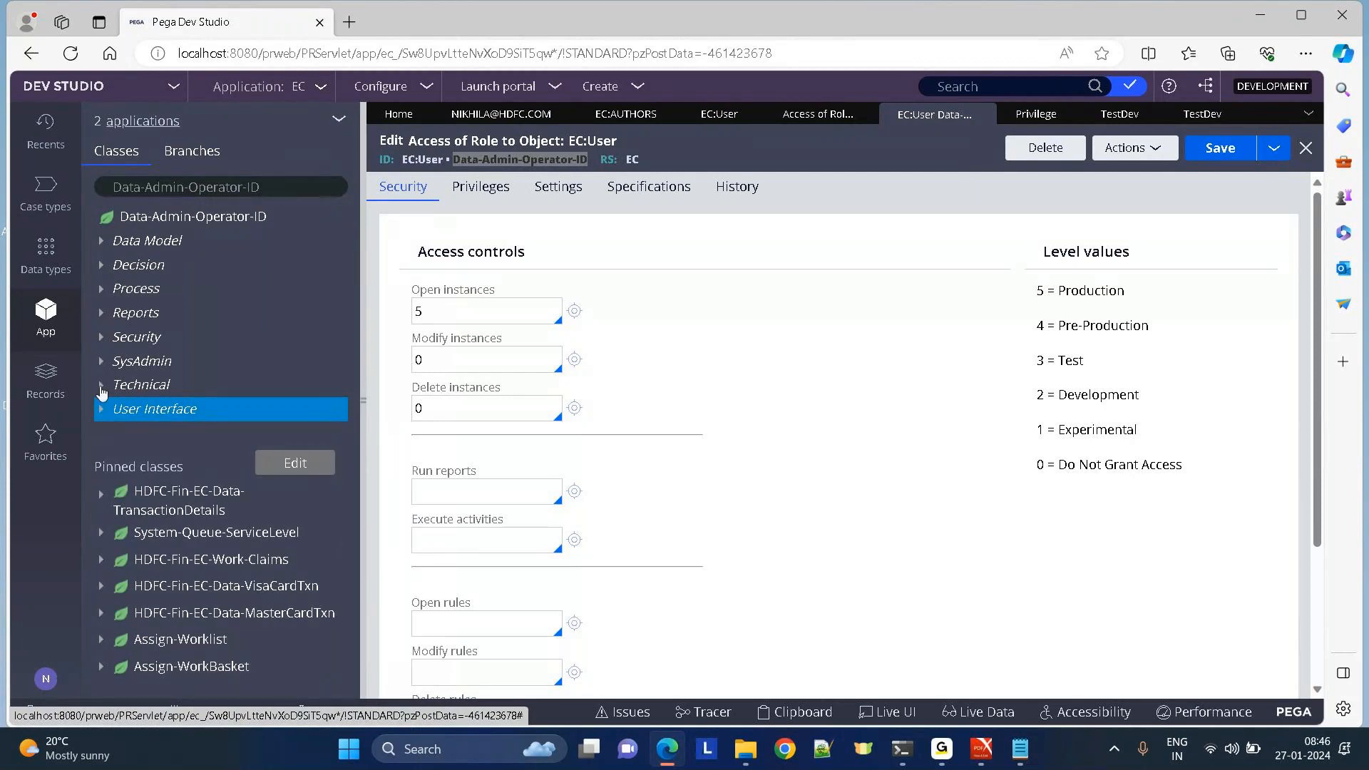
{"action": "left_click", "coordinate": [101, 387]}
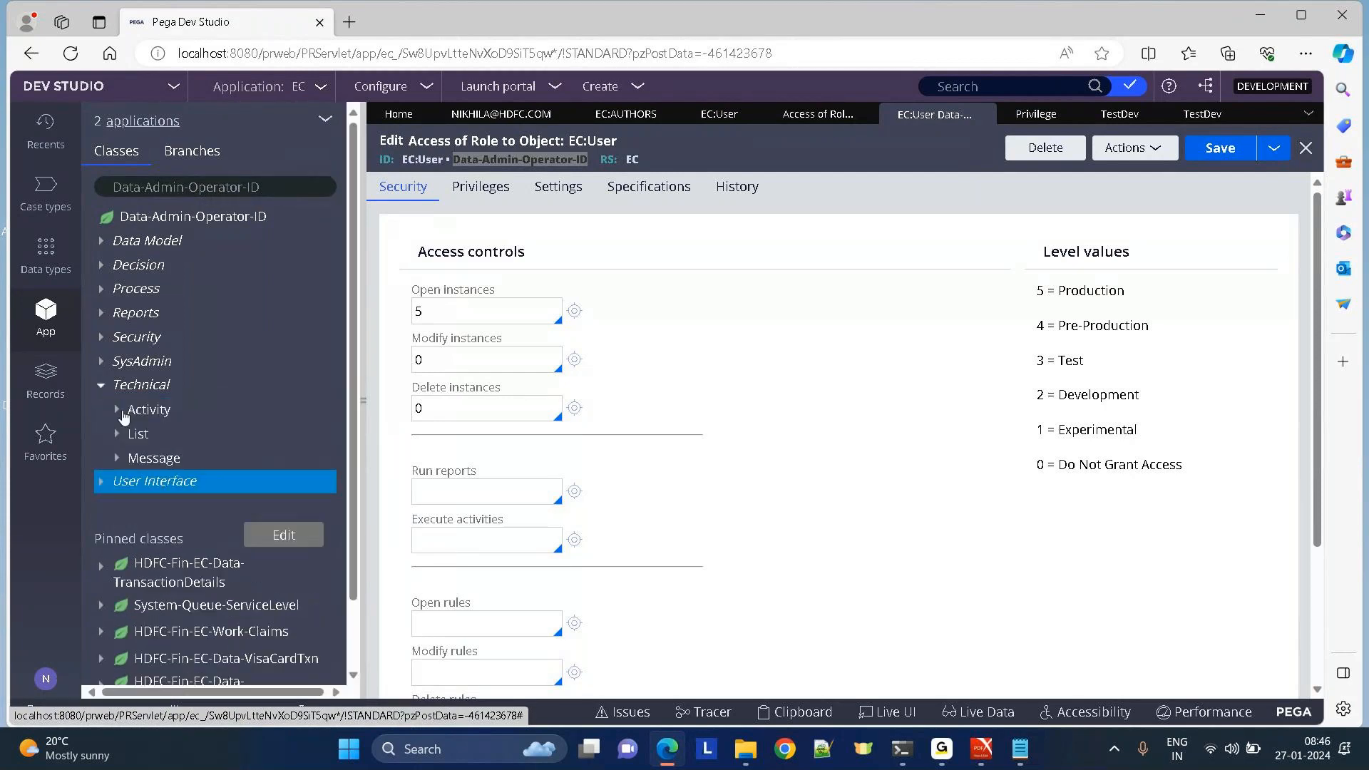
{"action": "left_click", "coordinate": [119, 411]}
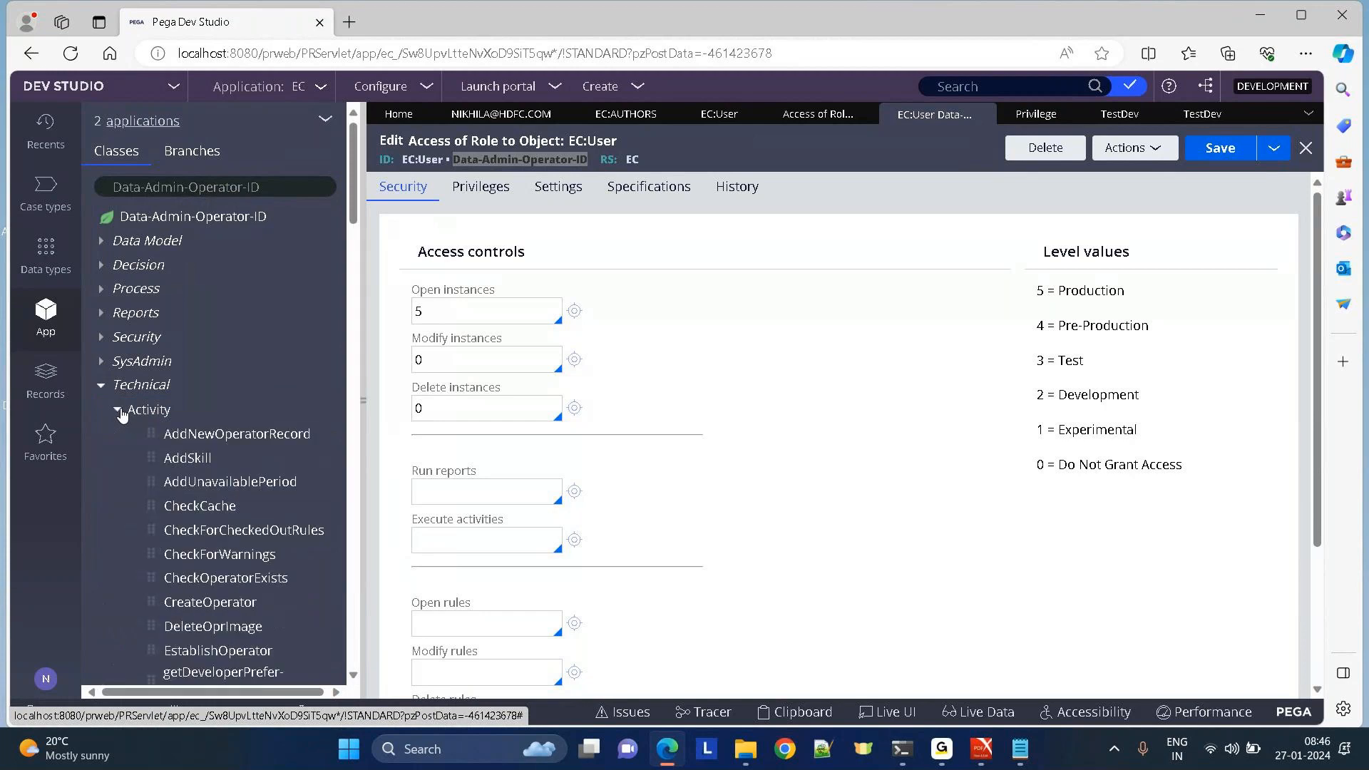
{"action": "left_click", "coordinate": [273, 435]}
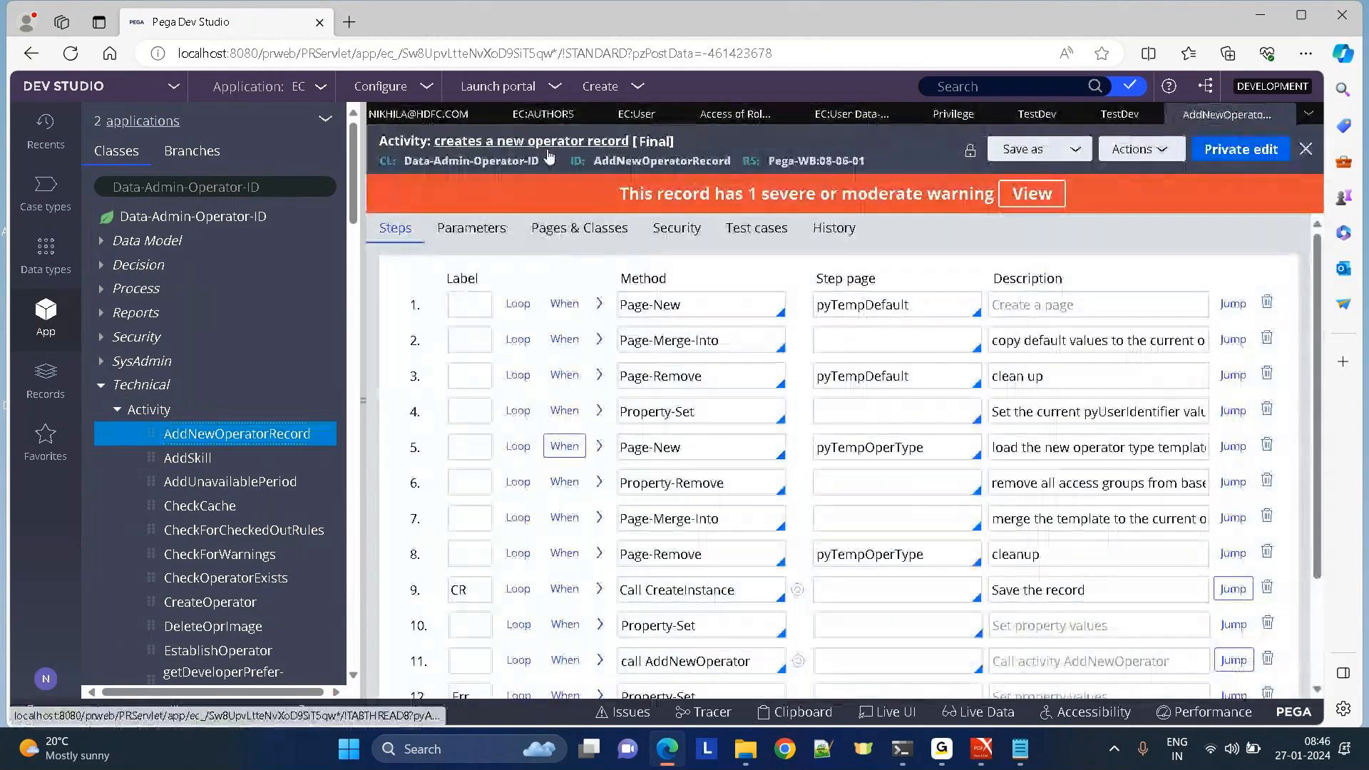
Add a second required privilege row, TestDev, on the activity's Security tab.
{"action": "left_click", "coordinate": [677, 229]}
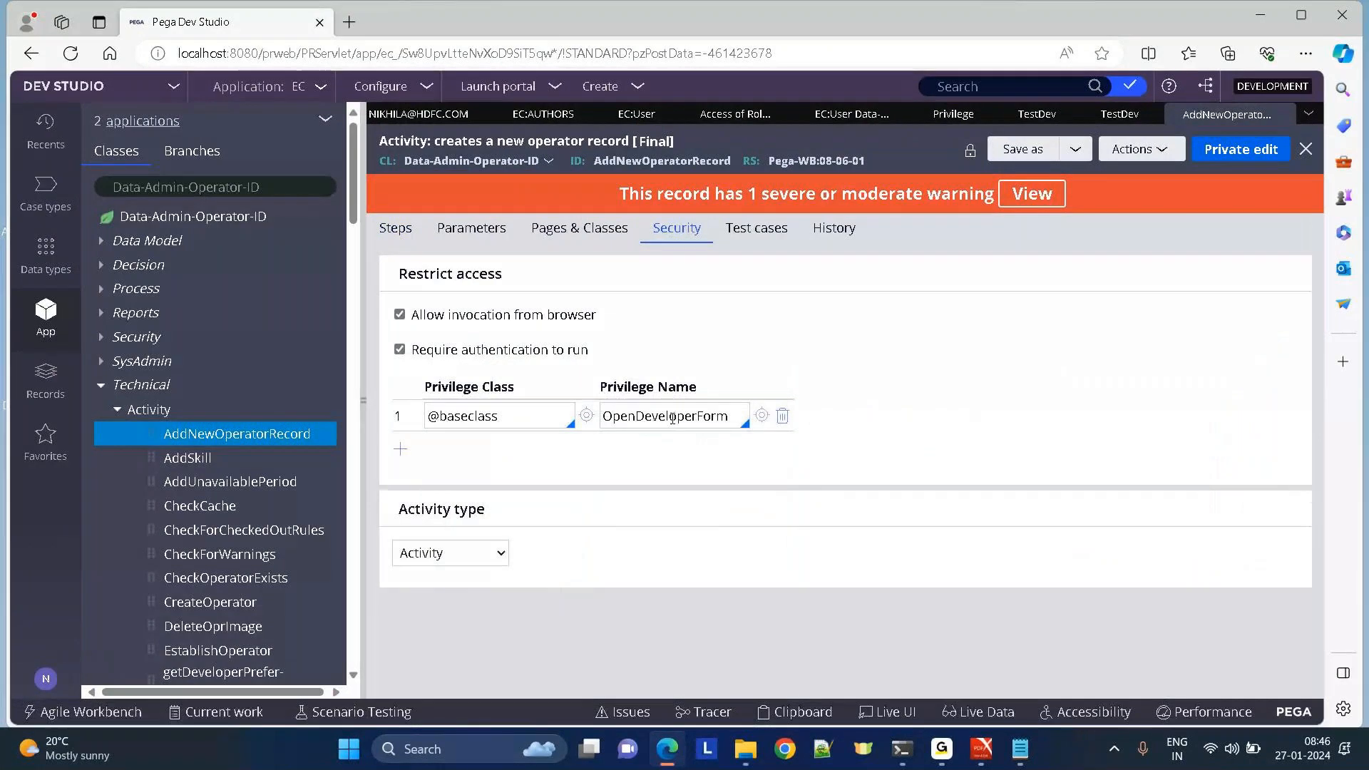
{"action": "left_click", "coordinate": [400, 452]}
{"action": "left_click", "coordinate": [646, 448]}
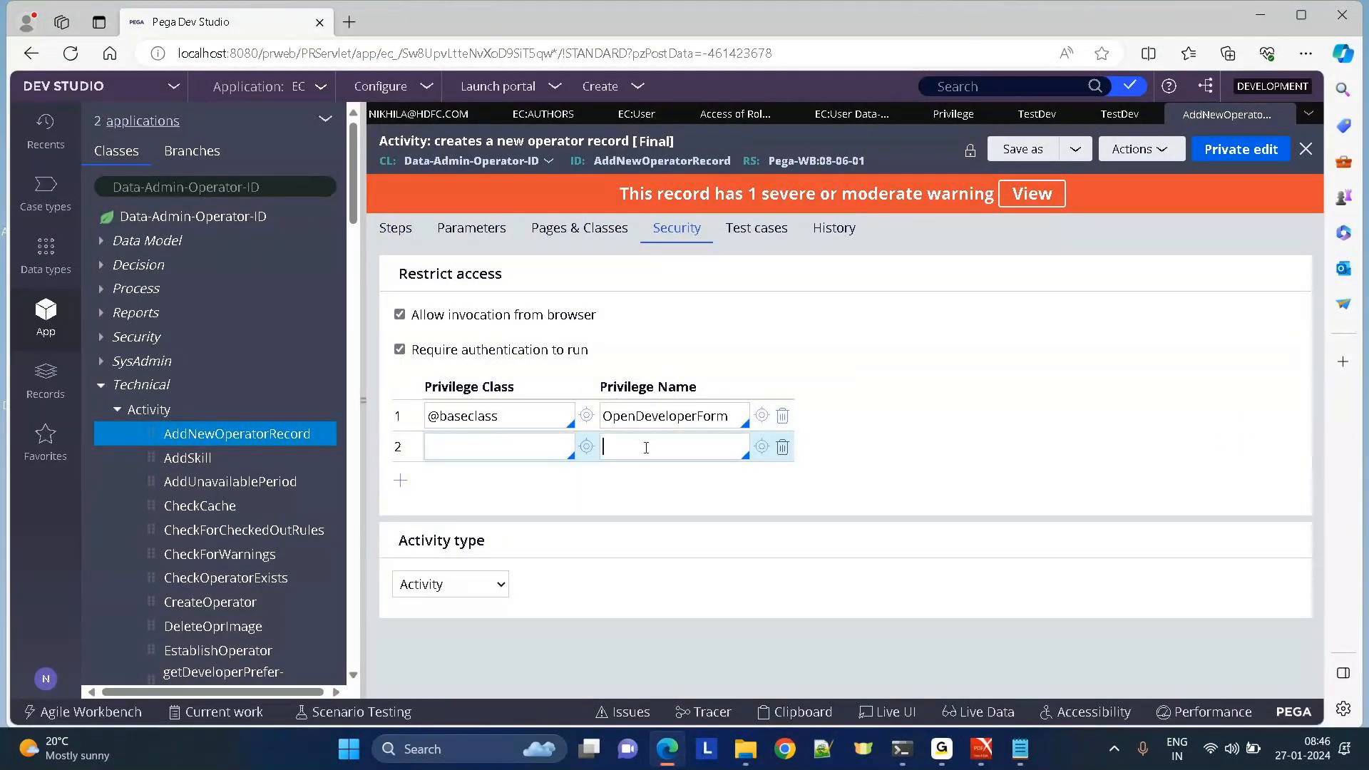
{"action": "type", "text": "test"}
{"action": "key", "text": "Down"}
{"action": "key", "text": "Return"}
Finish the TestDev row after OpenDeveloperForm and list Process > Flow Action rules.
{"action": "left_click_drag", "start_coordinate": [675, 440], "coordinate": [583, 443]}
{"action": "left_click", "coordinate": [583, 442]}
{"action": "double_click", "coordinate": [694, 454]}
{"action": "left_click", "coordinate": [1137, 151]}
{"action": "left_click", "coordinate": [950, 434]}
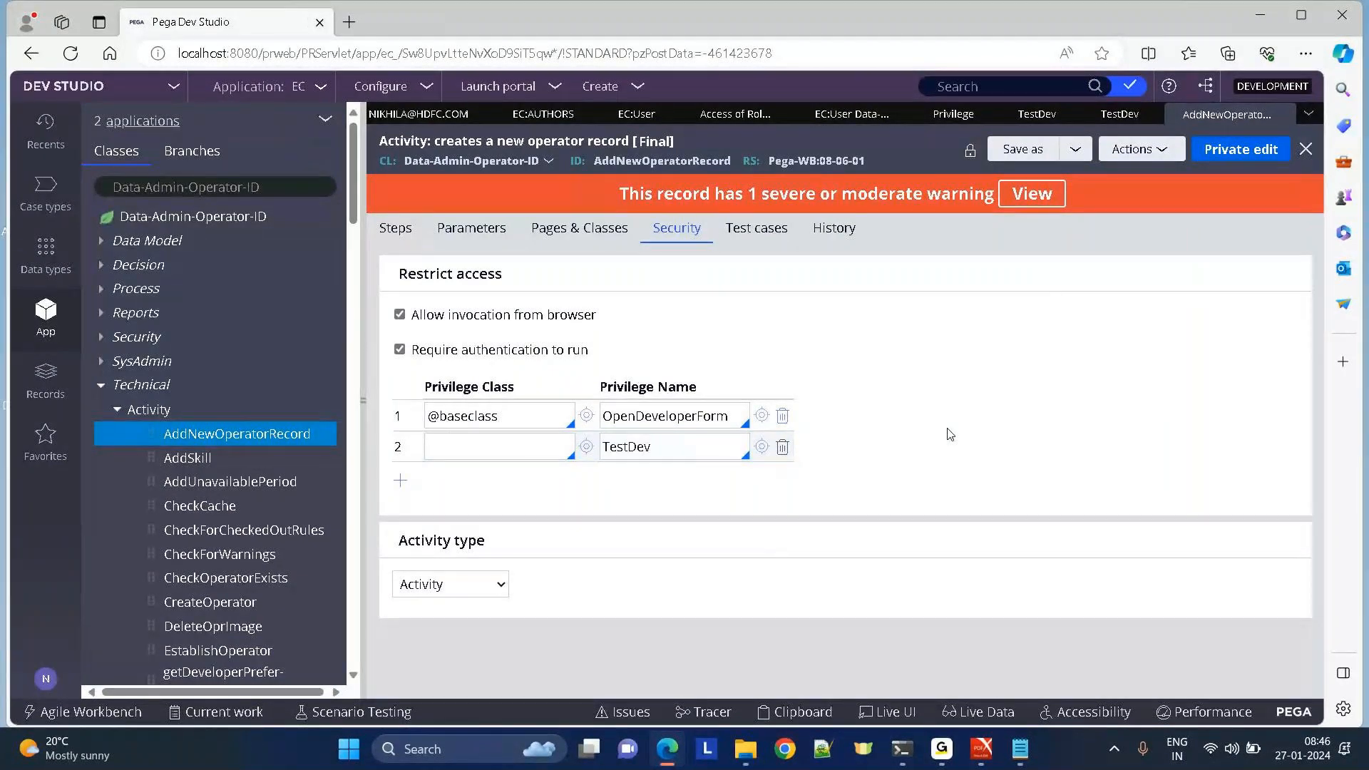
{"action": "left_click", "coordinate": [105, 292]}
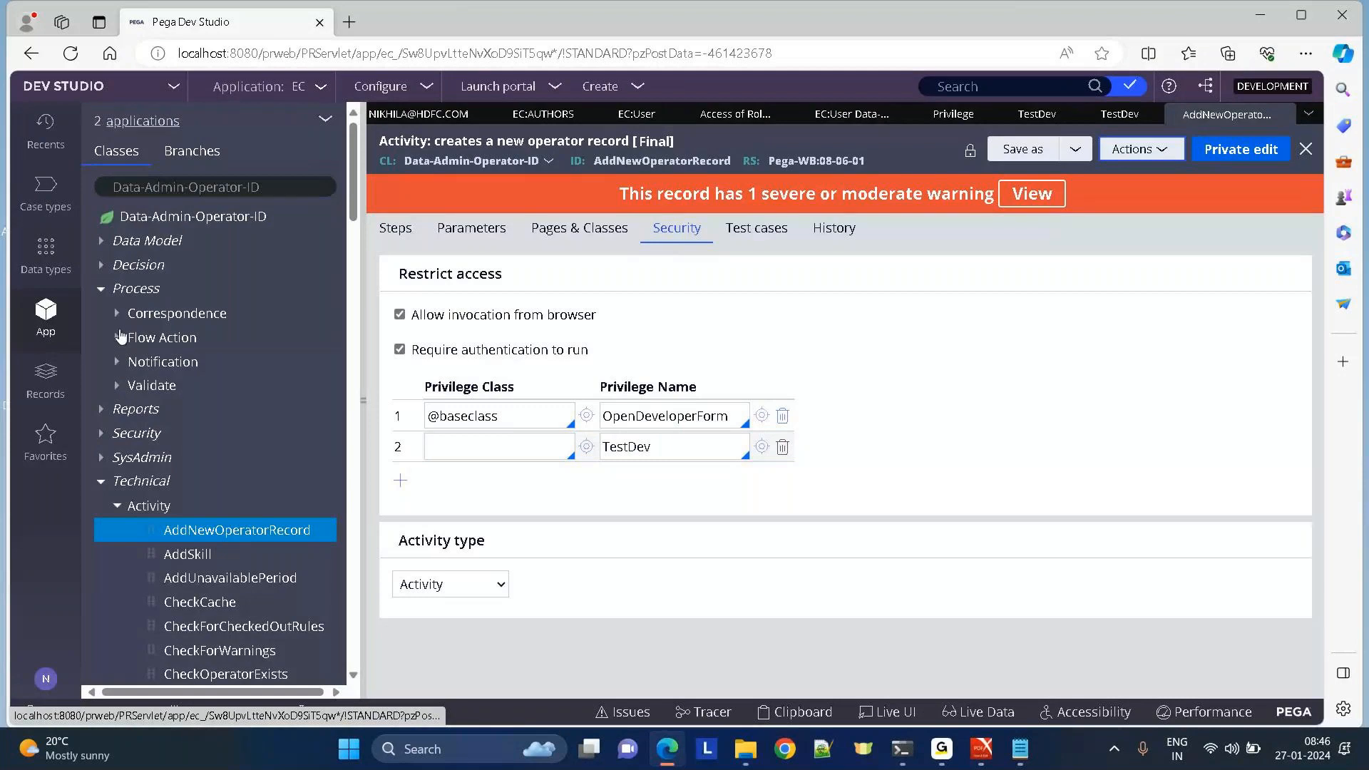
{"action": "left_click", "coordinate": [118, 339]}
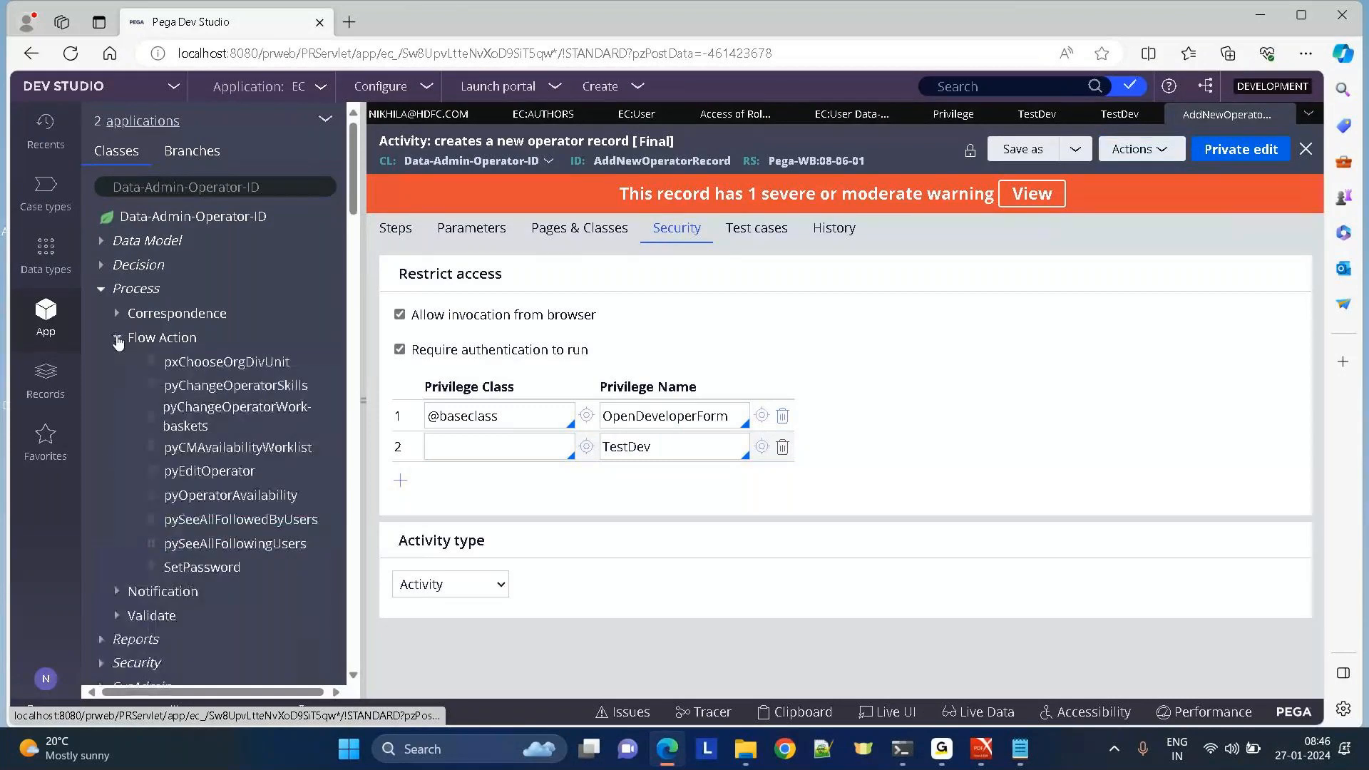
Set ToolbarPreview as the required privilege on pxChooseOrgDivUnit's Security tab.
{"action": "left_click", "coordinate": [227, 362]}
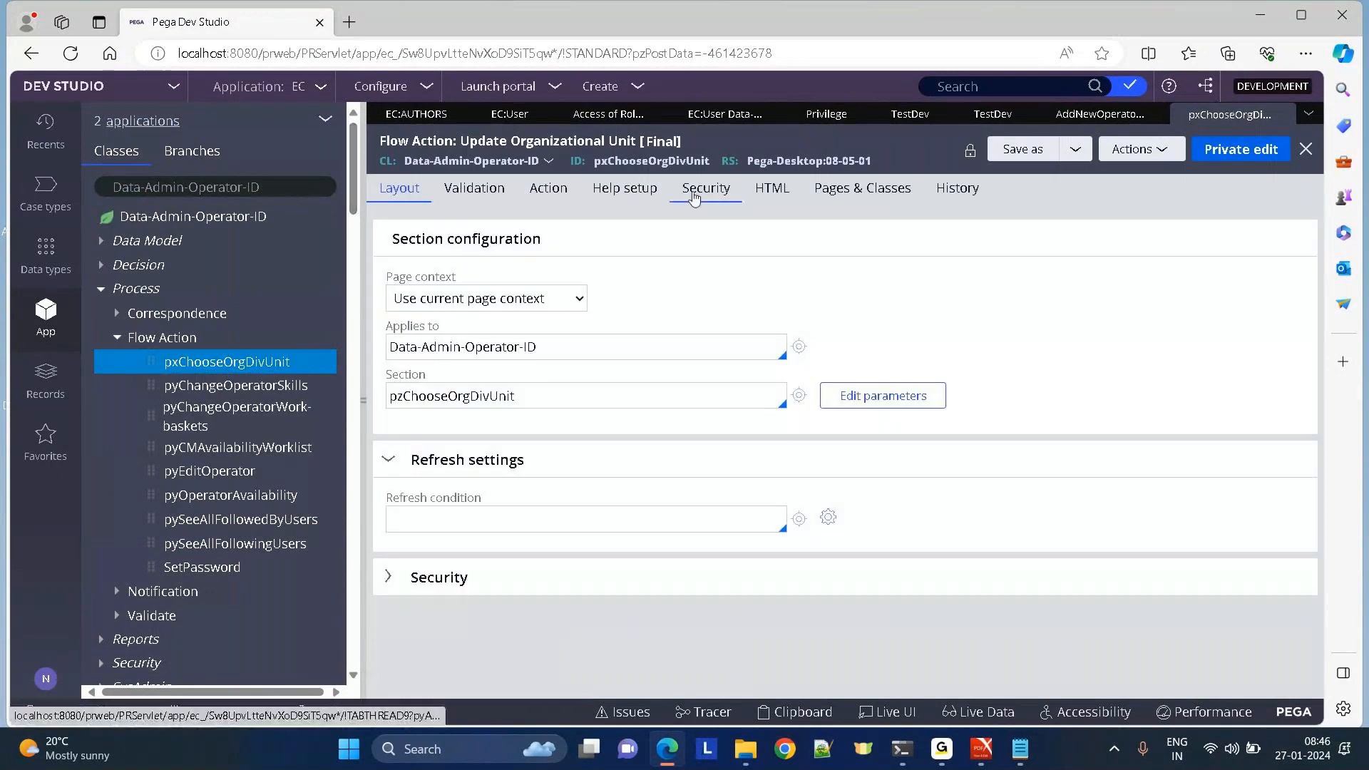
{"action": "left_click", "coordinate": [695, 198]}
{"action": "left_click", "coordinate": [762, 303]}
{"action": "type", "text": "testr"}
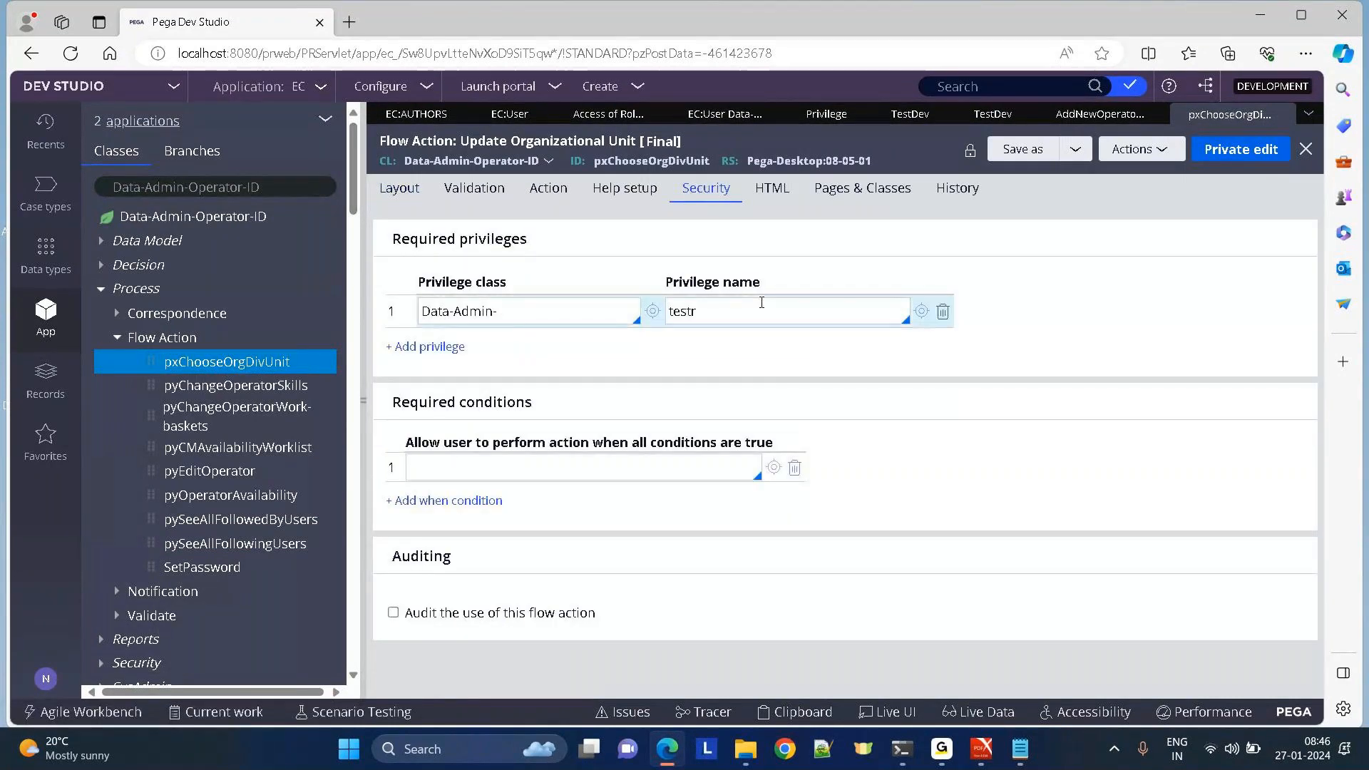
{"action": "key", "text": "BackSpace"}
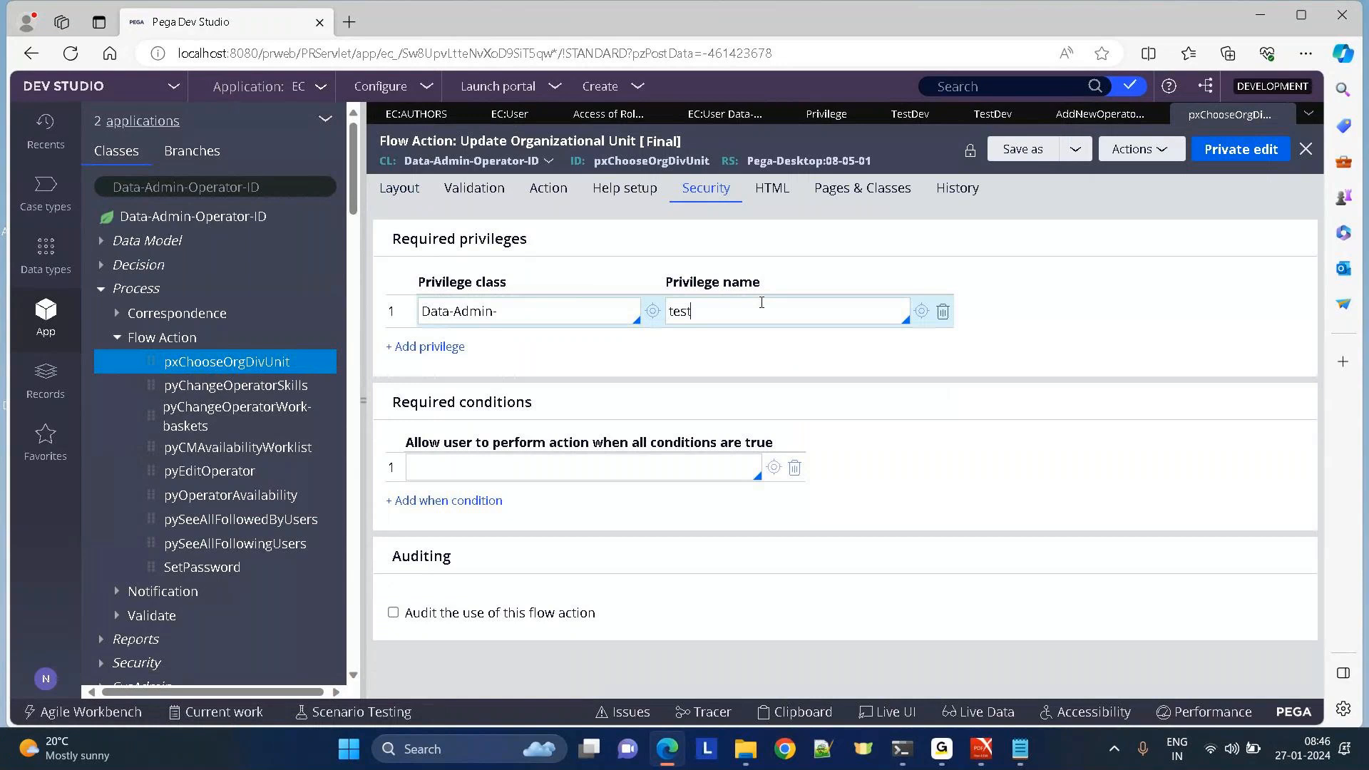
{"action": "key", "text": "Return"}
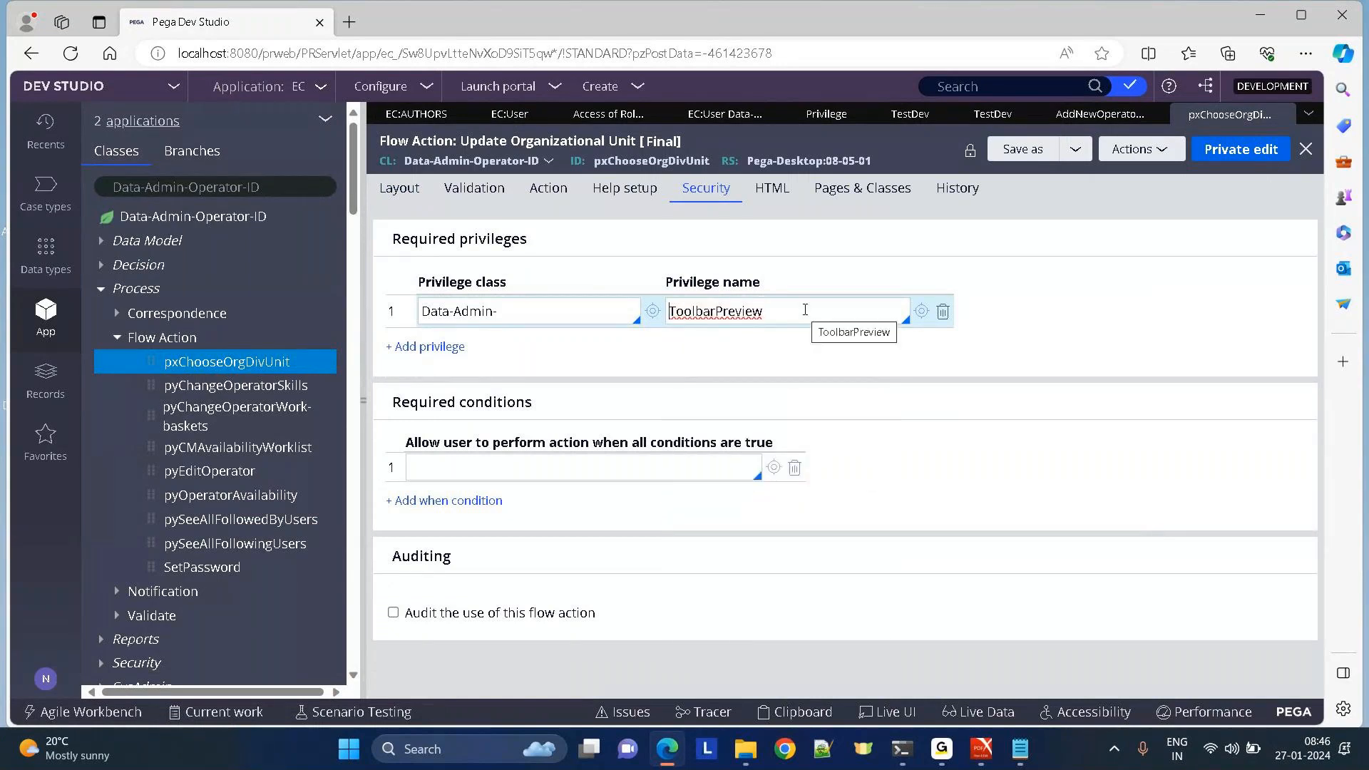
{"action": "left_click", "coordinate": [1195, 171]}
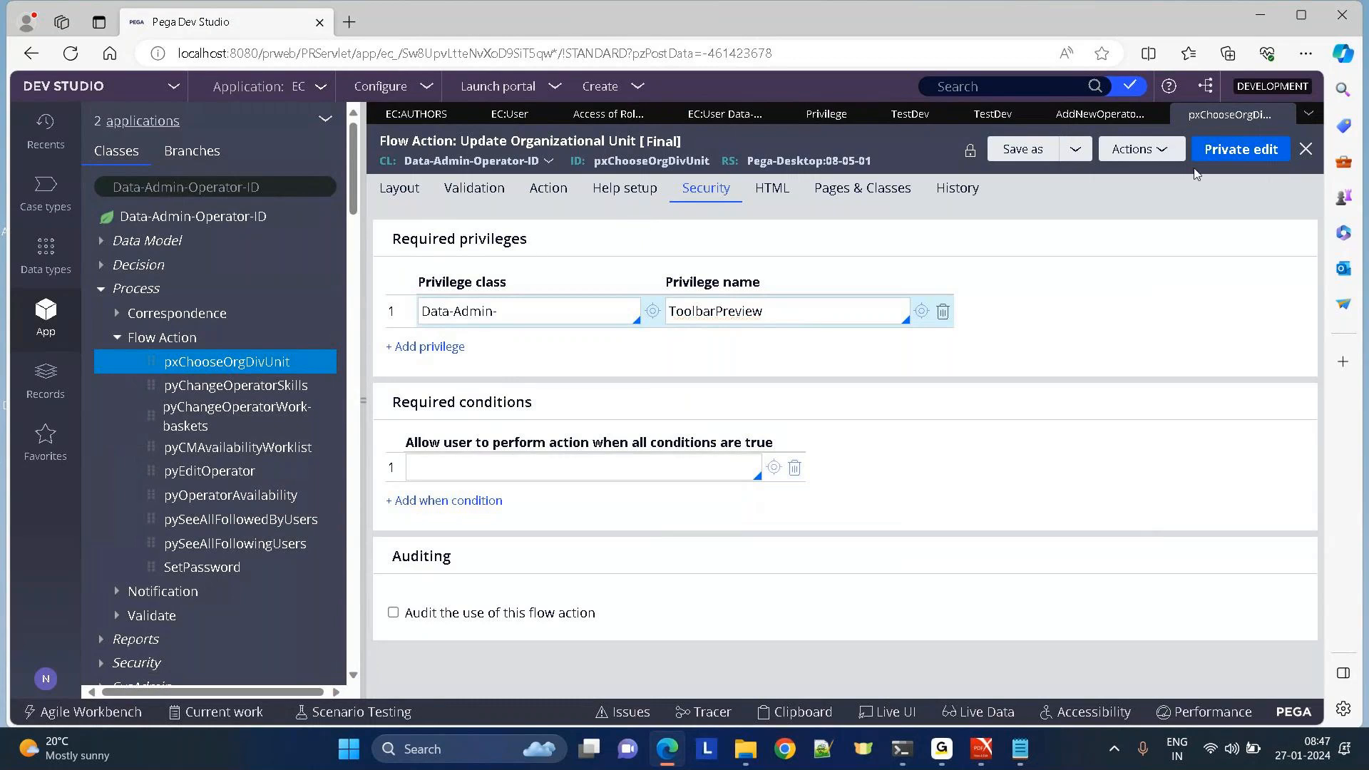
{"action": "left_click", "coordinate": [1128, 153]}
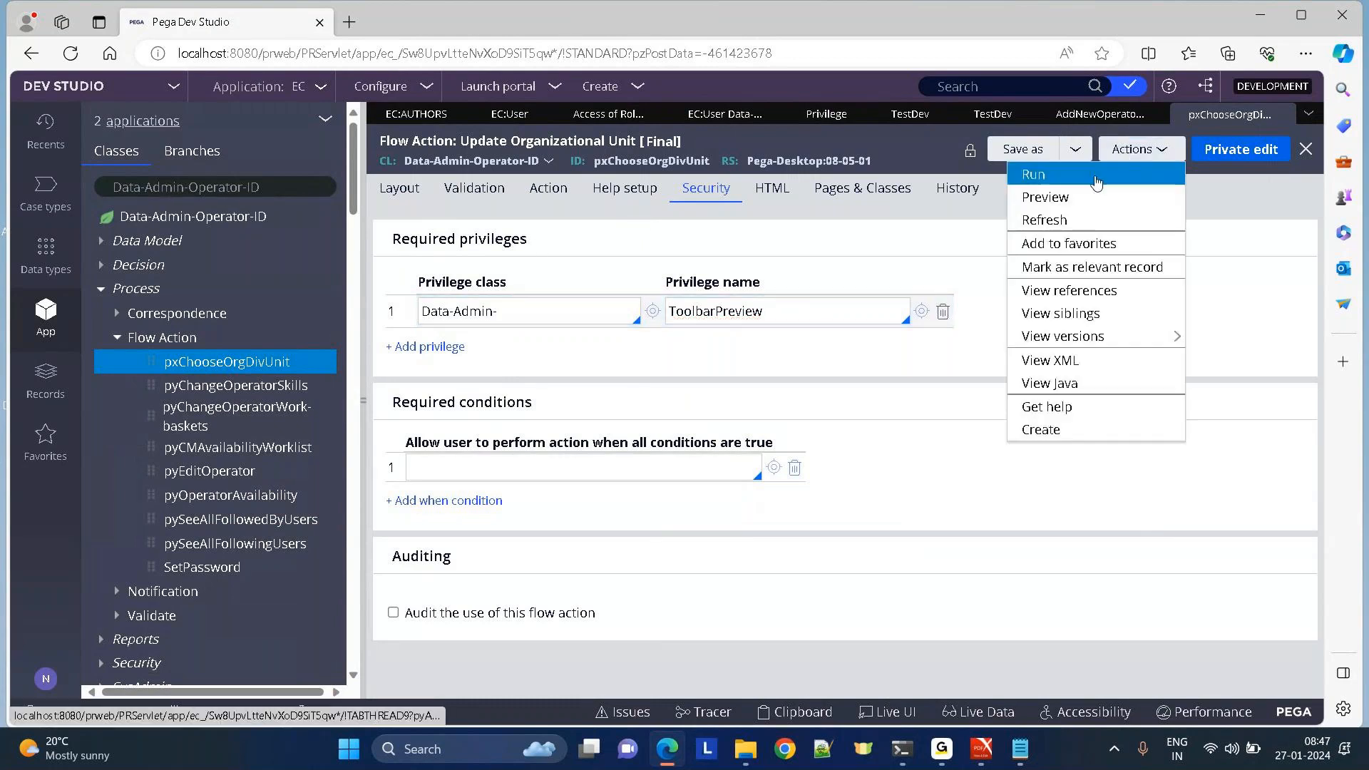
{"action": "left_click", "coordinate": [934, 234]}
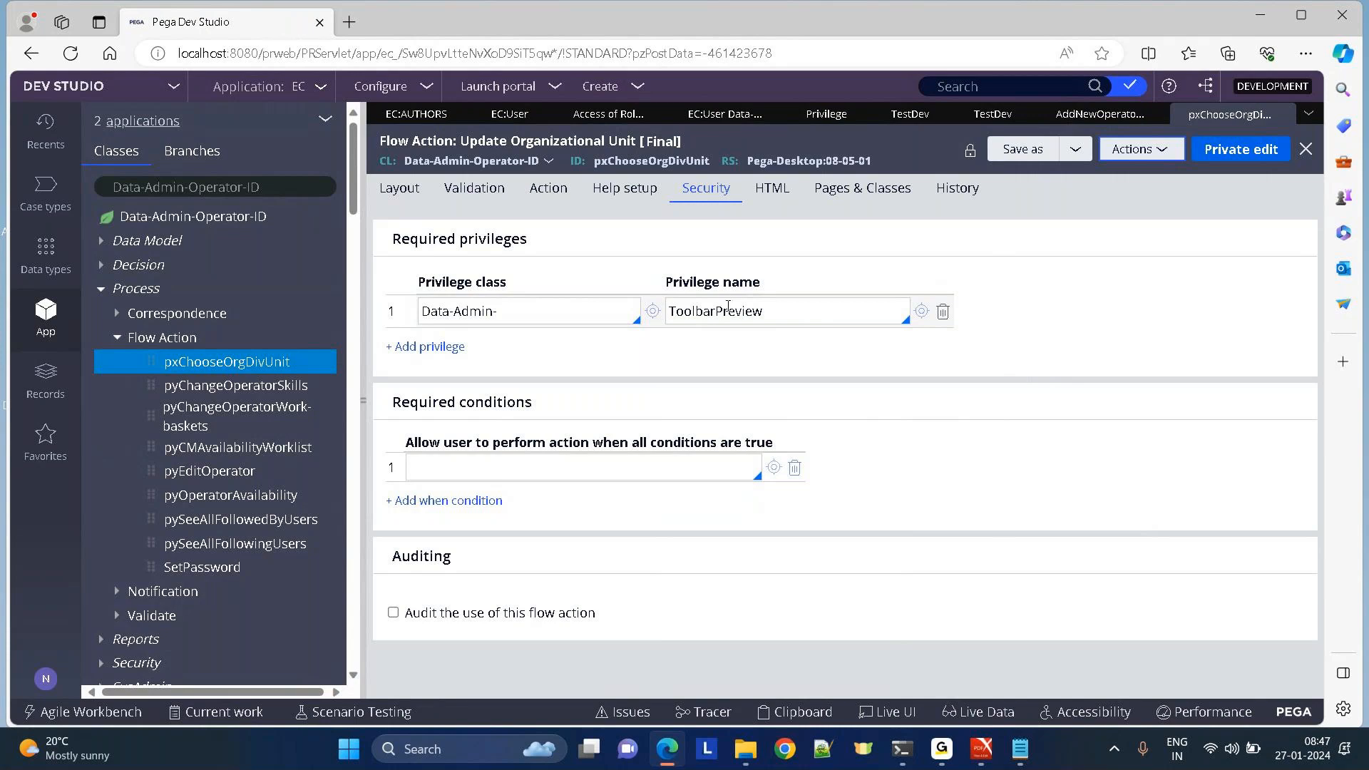
Bring the Day 2 notes forward full-screen and read the Access groups section.
{"action": "mouse_move", "coordinate": [1022, 754]}
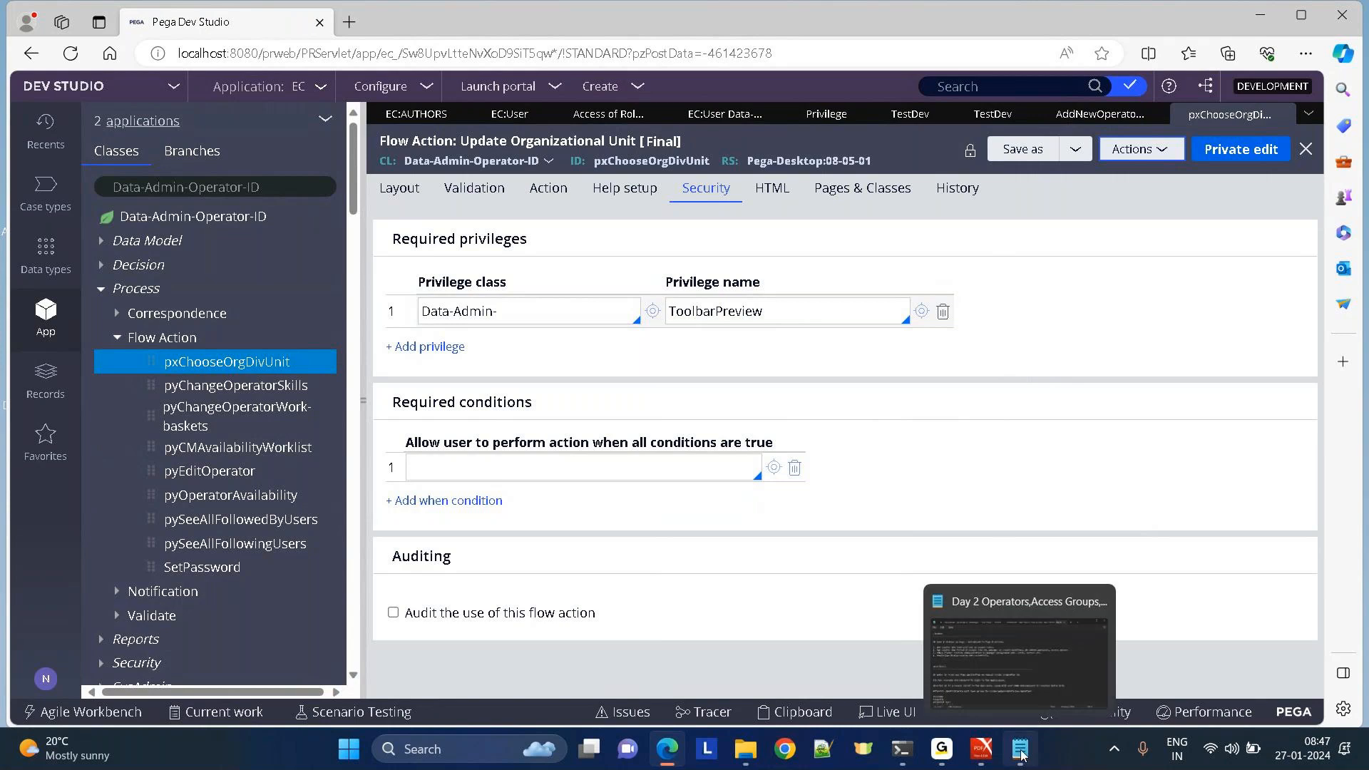
{"action": "left_click", "coordinate": [1021, 682]}
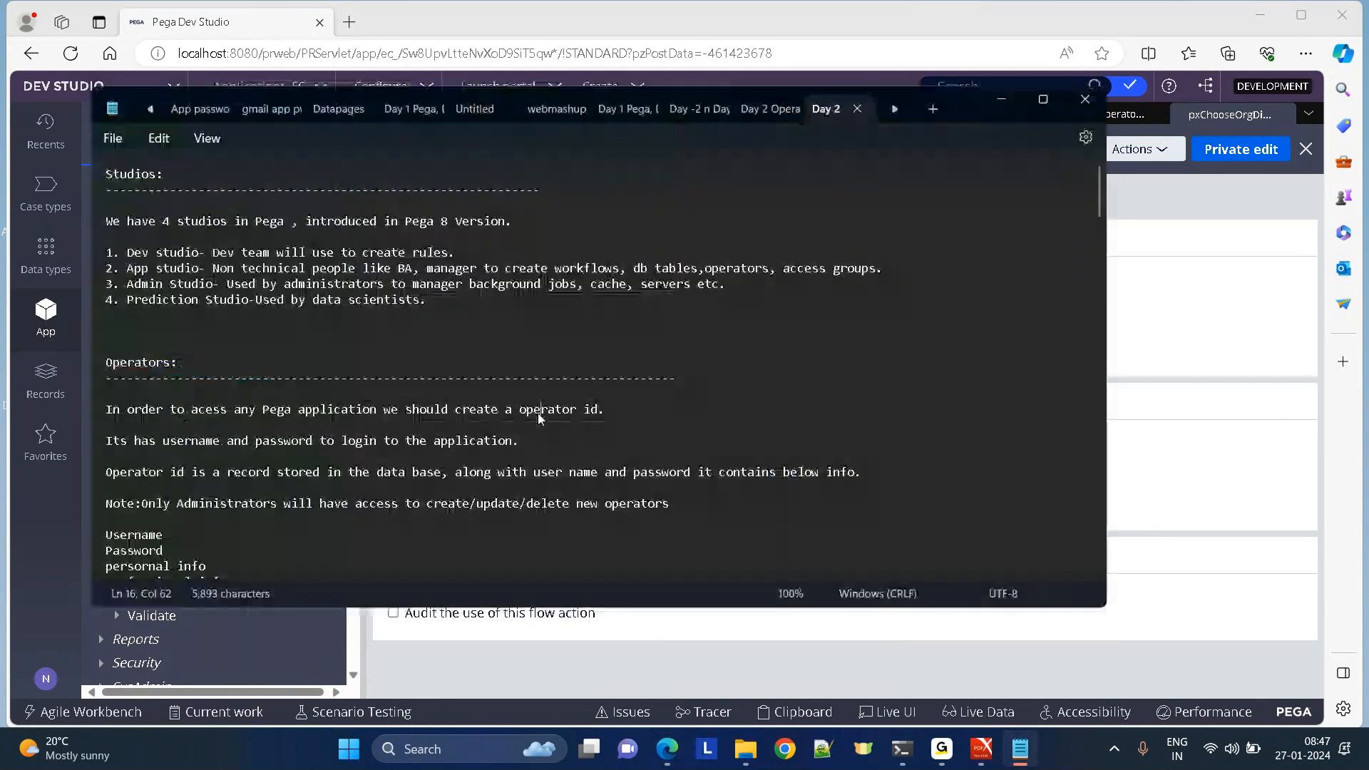
{"action": "left_click", "coordinate": [1042, 99]}
{"action": "left_click", "coordinate": [821, 399]}
{"action": "key", "text": "Down"}
{"action": "key", "text": "Down"}
{"action": "key", "text": "Down"}
{"action": "key", "text": "Down"}
{"action": "key", "text": "Down"}
{"action": "key", "text": "Down"}
{"action": "key", "text": "Down"}
{"action": "key", "text": "Down"}
{"action": "key", "text": "Down"}
{"action": "key", "text": "Down"}
{"action": "key", "text": "Down"}
{"action": "key", "text": "Down"}
{"action": "key", "text": "Down"}
{"action": "key", "text": "Down"}
{"action": "key", "text": "Down"}
{"action": "key", "text": "Down"}
{"action": "key", "text": "Down"}
{"action": "key", "text": "Down"}
{"action": "key", "text": "Down"}
{"action": "key", "text": "Down"}
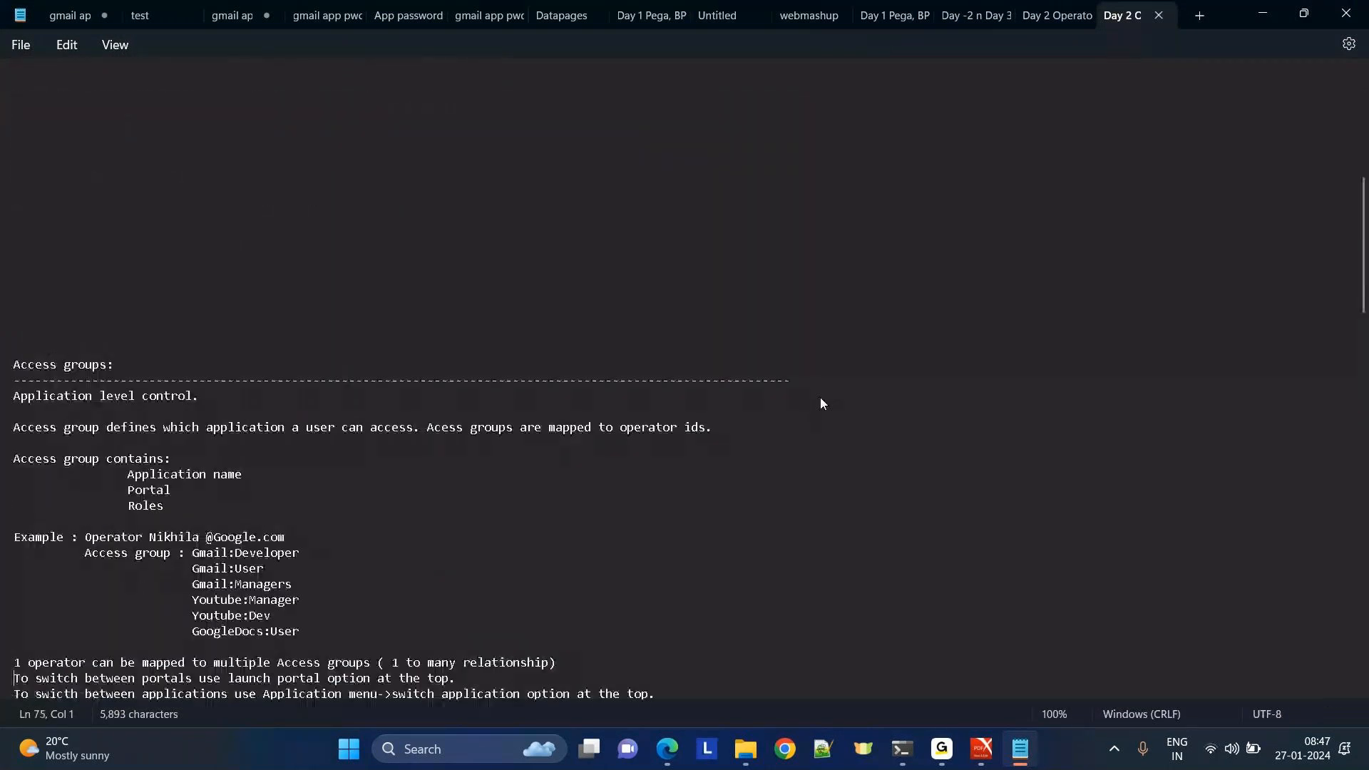
{"action": "key", "text": "Down"}
{"action": "key", "text": "Down"}
{"action": "key", "text": "Down"}
{"action": "key", "text": "Down"}
{"action": "key", "text": "Down"}
{"action": "key", "text": "Down"}
{"action": "key", "text": "Down"}
{"action": "key", "text": "Down"}
{"action": "key", "text": "Down"}
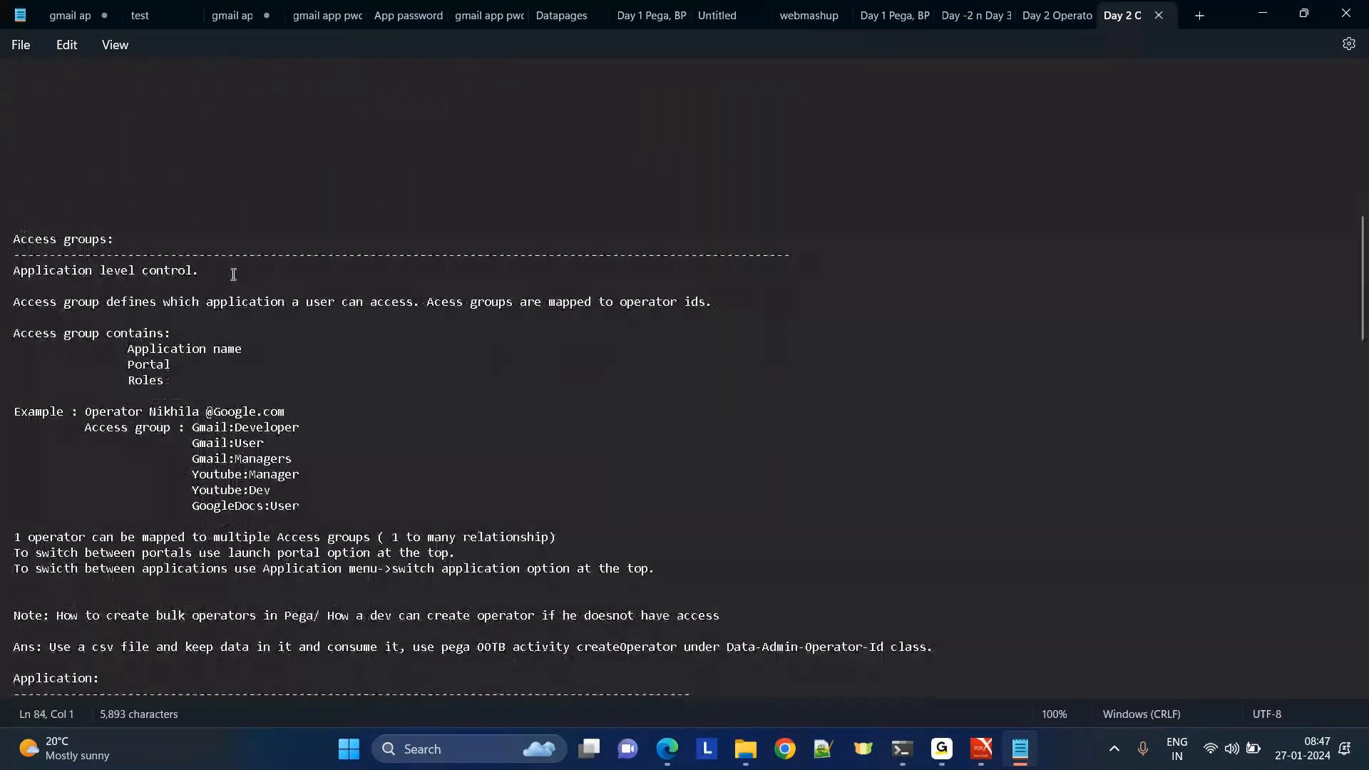
{"action": "left_click_drag", "start_coordinate": [234, 275], "coordinate": [7, 270]}
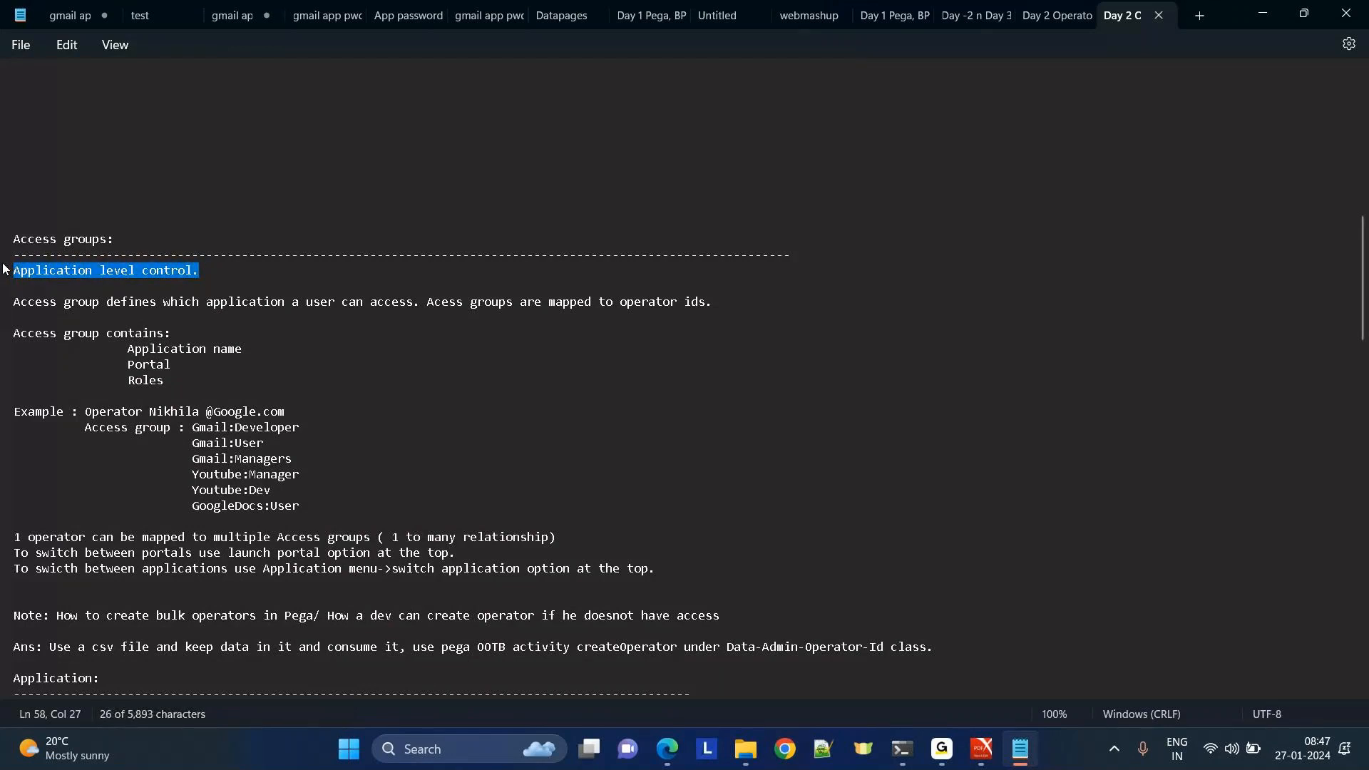
{"action": "left_click", "coordinate": [297, 346]}
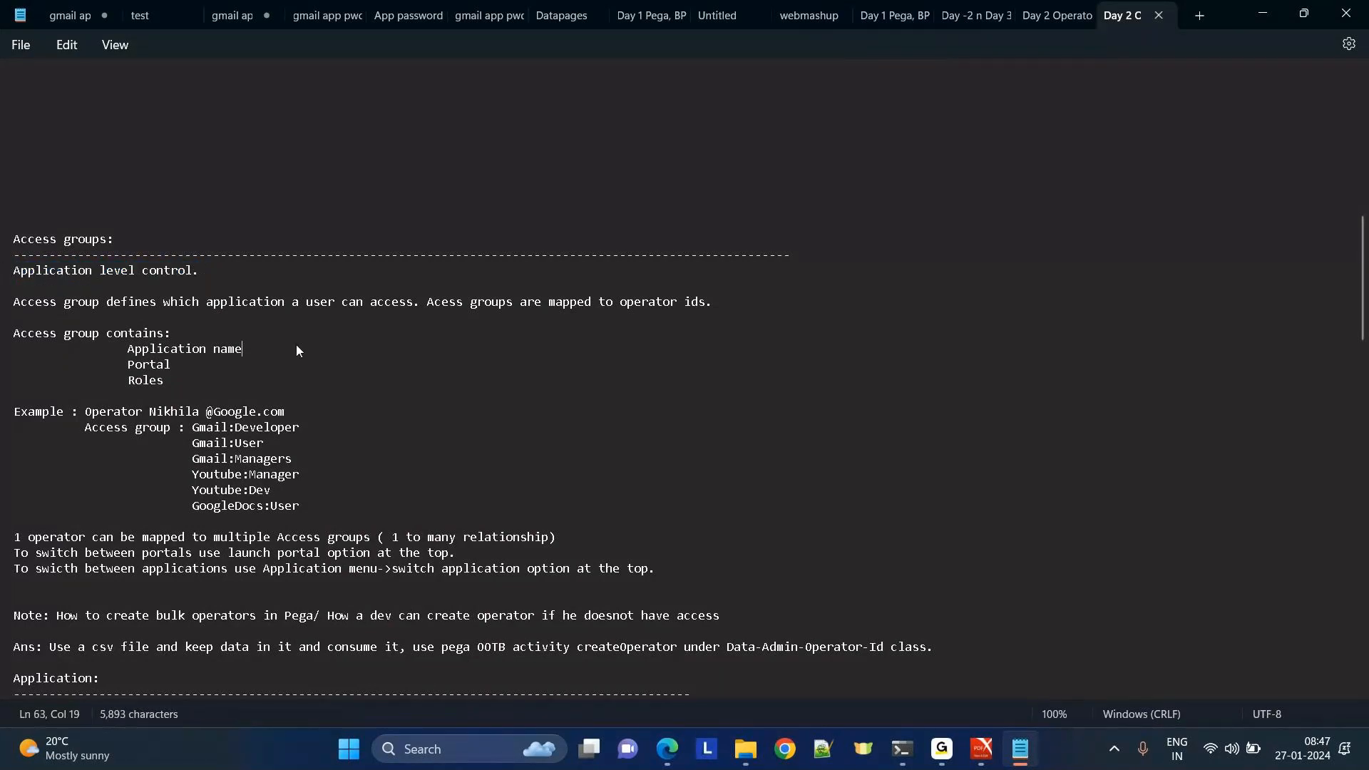
Read on through the Roles and Role to object notes down to Privileges.
{"action": "key", "text": "Down"}
{"action": "key", "text": "Down"}
{"action": "key", "text": "Down"}
{"action": "key", "text": "Down"}
{"action": "key", "text": "Down"}
{"action": "key", "text": "Down"}
{"action": "key", "text": "Down"}
{"action": "key", "text": "Down"}
{"action": "key", "text": "Down"}
{"action": "key", "text": "Down"}
{"action": "key", "text": "Down"}
{"action": "key", "text": "Down"}
{"action": "key", "text": "Down"}
{"action": "key", "text": "Down"}
{"action": "key", "text": "Down"}
{"action": "key", "text": "Down"}
{"action": "key", "text": "Down"}
{"action": "key", "text": "Down"}
{"action": "key", "text": "Down"}
{"action": "key", "text": "Down"}
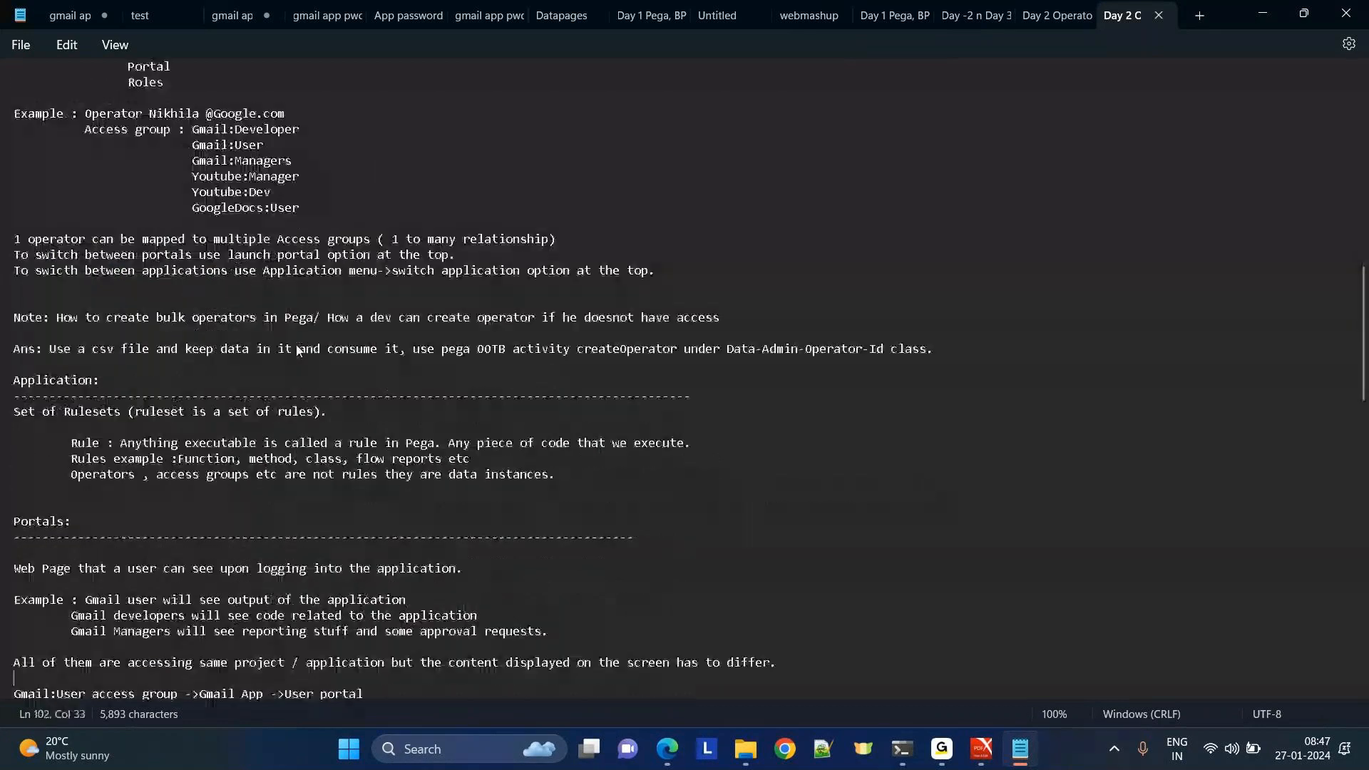
{"action": "key", "text": "Down"}
{"action": "key", "text": "Down"}
{"action": "key", "text": "Down"}
{"action": "key", "text": "Down"}
{"action": "key", "text": "Down"}
{"action": "key", "text": "Down"}
{"action": "key", "text": "Down"}
{"action": "key", "text": "Down"}
{"action": "key", "text": "Down"}
{"action": "key", "text": "Down"}
{"action": "key", "text": "Down"}
{"action": "key", "text": "Down"}
{"action": "key", "text": "Down"}
{"action": "key", "text": "Down"}
{"action": "key", "text": "Down"}
{"action": "key", "text": "Down"}
{"action": "key", "text": "Down"}
{"action": "key", "text": "Down"}
{"action": "key", "text": "Down"}
{"action": "key", "text": "Down"}
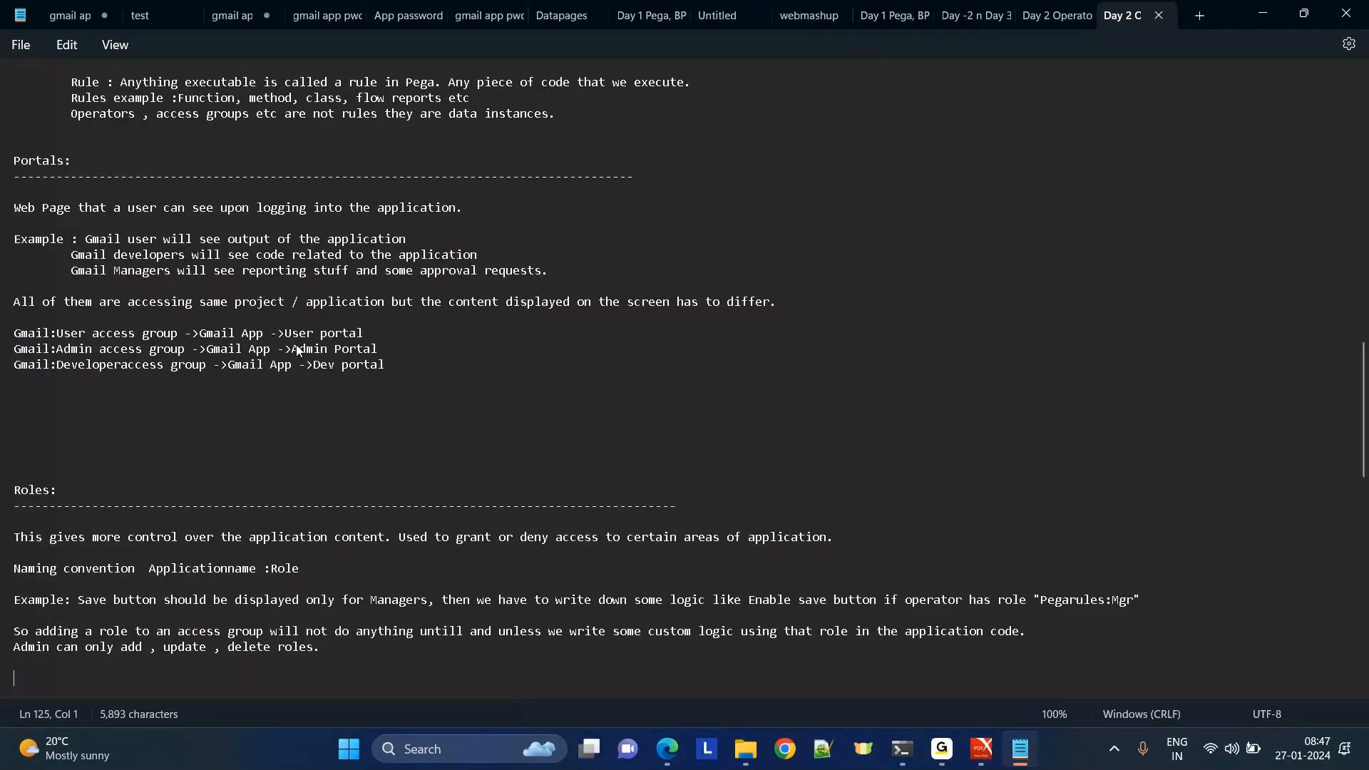
{"action": "key", "text": "Down"}
{"action": "key", "text": "Down"}
{"action": "key", "text": "Down"}
{"action": "key", "text": "Down"}
{"action": "key", "text": "Down"}
{"action": "key", "text": "Down"}
{"action": "key", "text": "Down"}
{"action": "key", "text": "Down"}
{"action": "key", "text": "Down"}
{"action": "key", "text": "Down"}
{"action": "key", "text": "Down"}
{"action": "key", "text": "Down"}
{"action": "key", "text": "Down"}
{"action": "key", "text": "Down"}
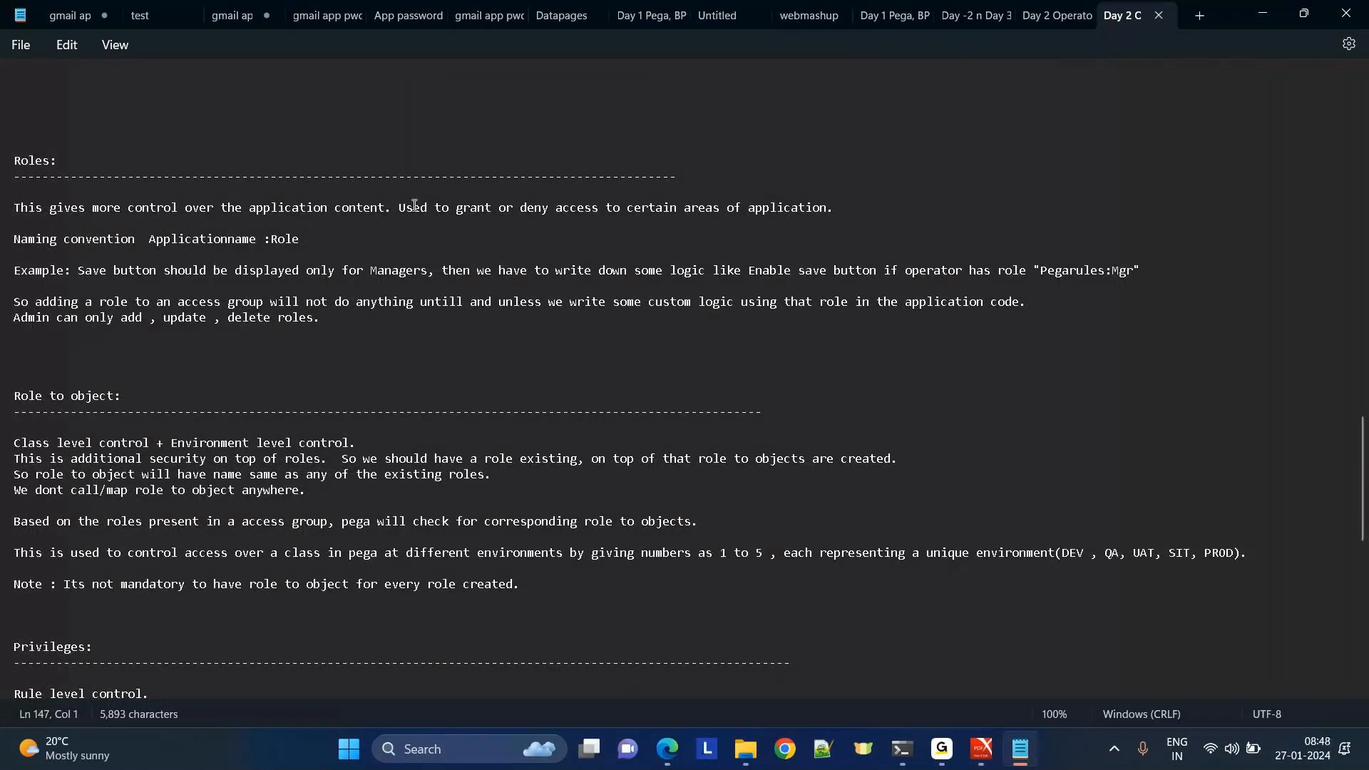
{"action": "left_click_drag", "start_coordinate": [405, 209], "coordinate": [14, 208]}
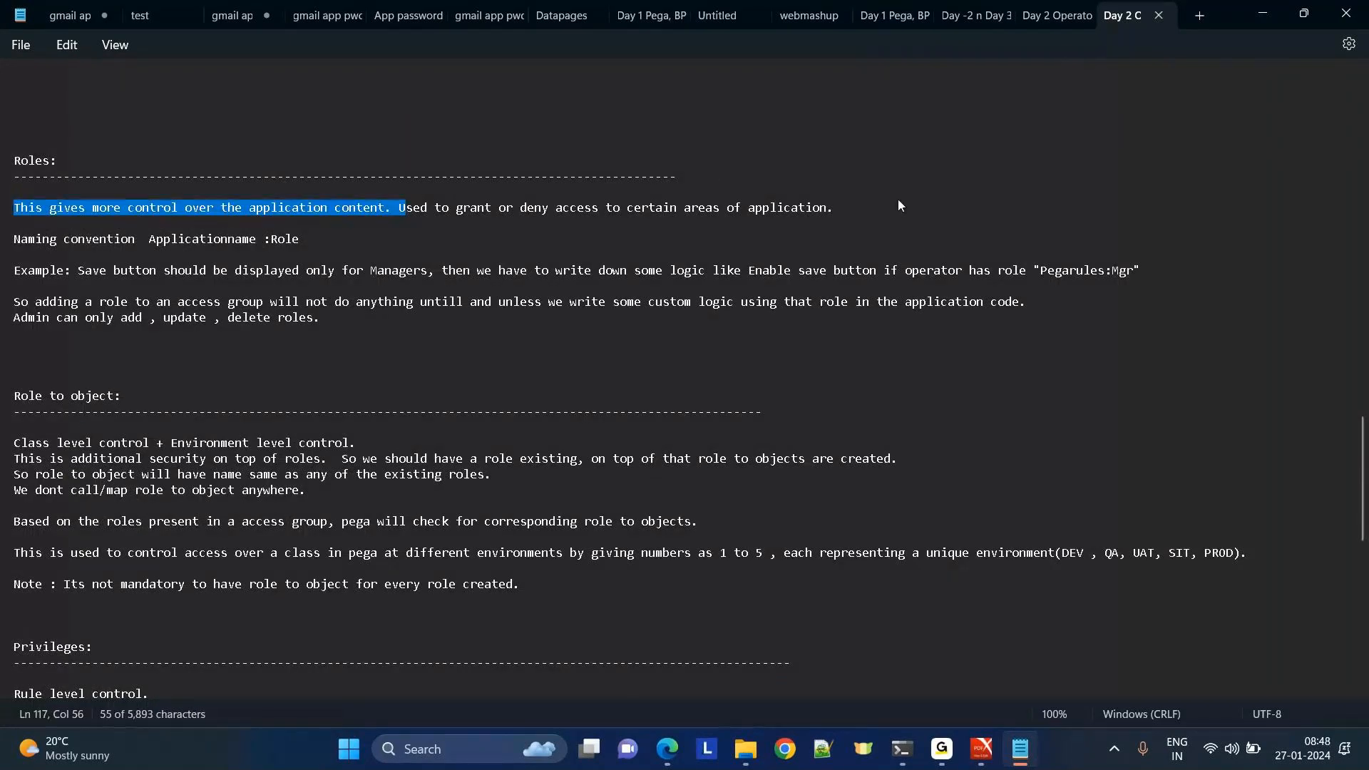
{"action": "left_click", "coordinate": [897, 208], "text": "shift"}
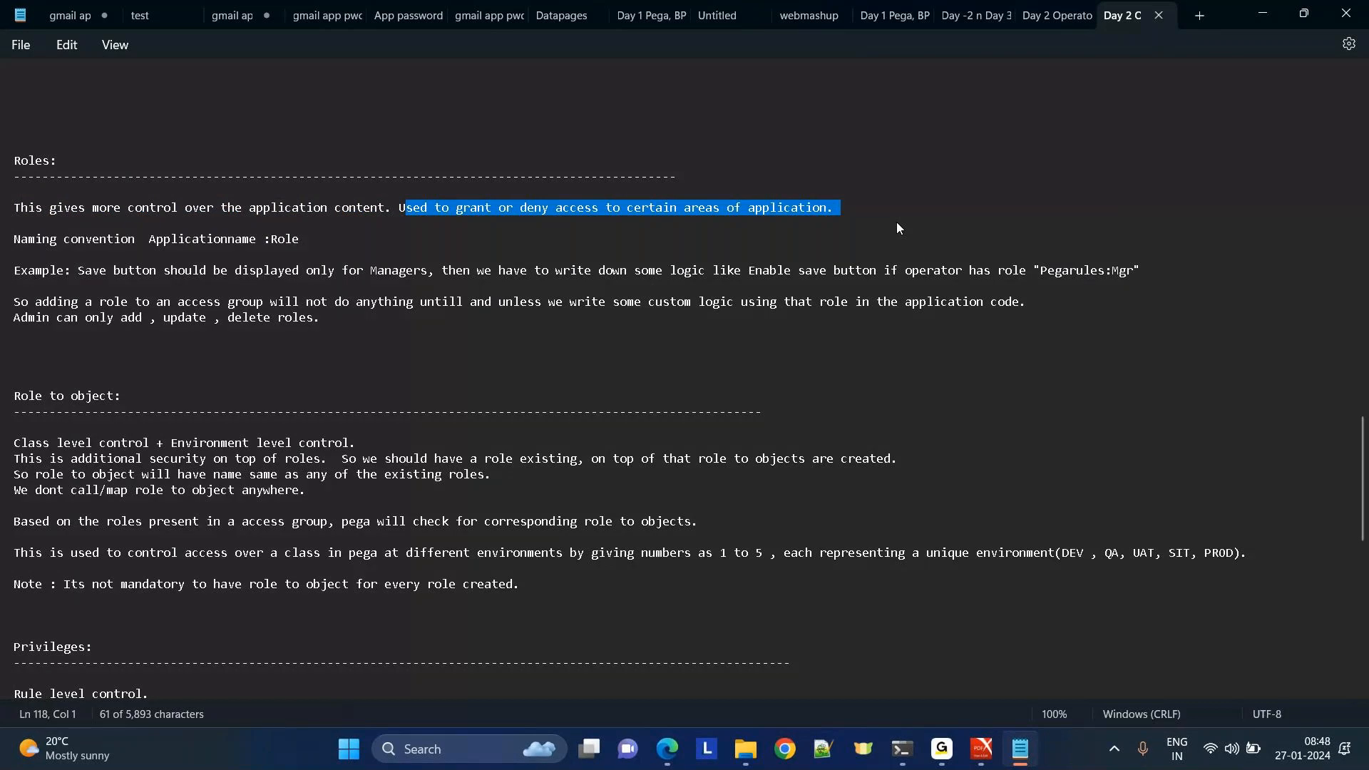
{"action": "left_click", "coordinate": [376, 351]}
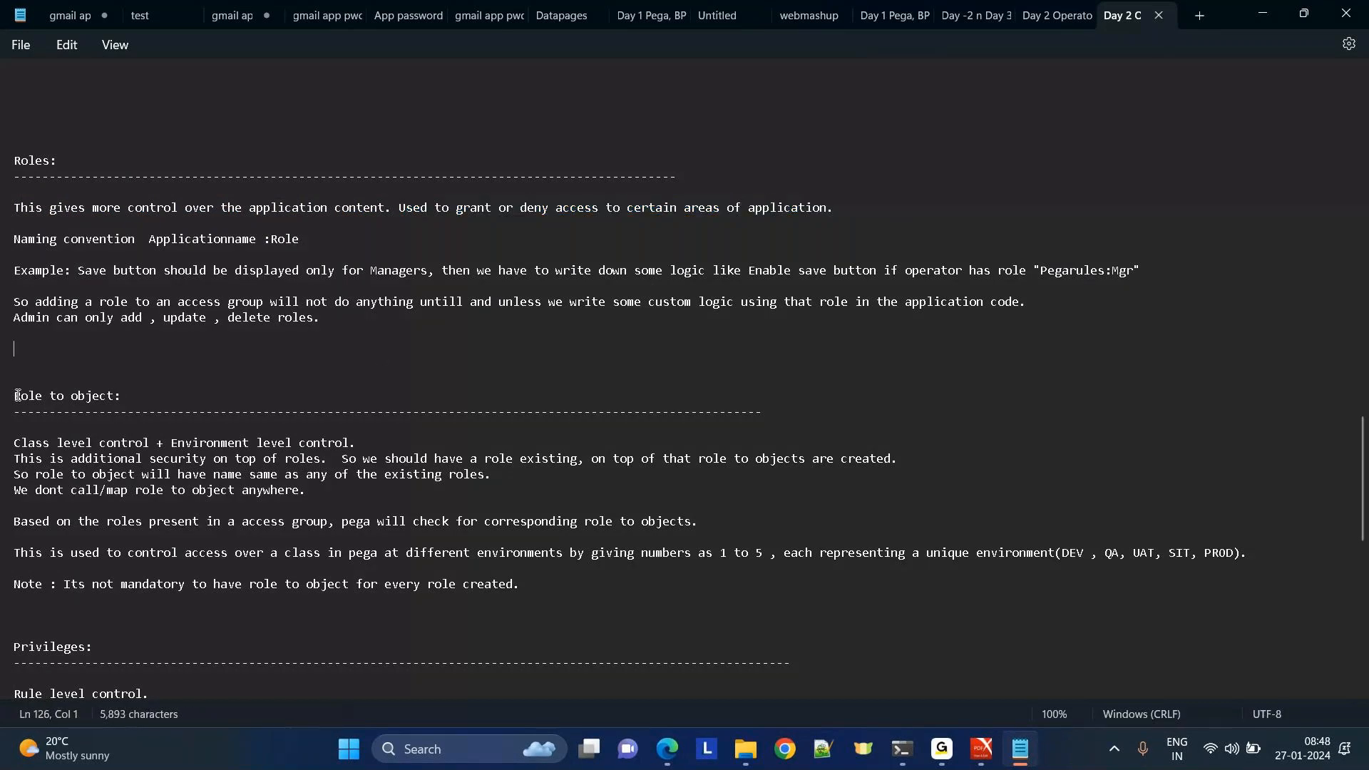
{"action": "left_click_drag", "start_coordinate": [14, 442], "coordinate": [391, 438]}
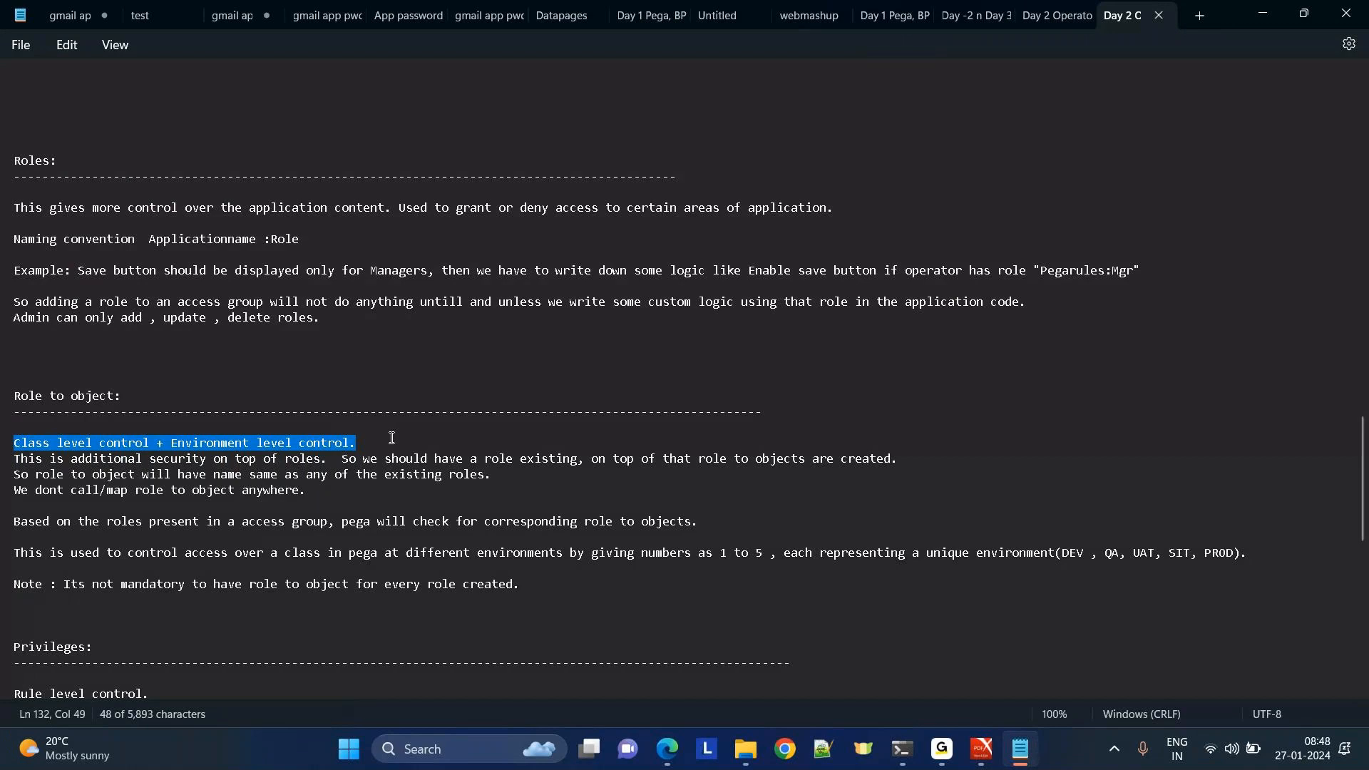
{"action": "left_click", "coordinate": [89, 635]}
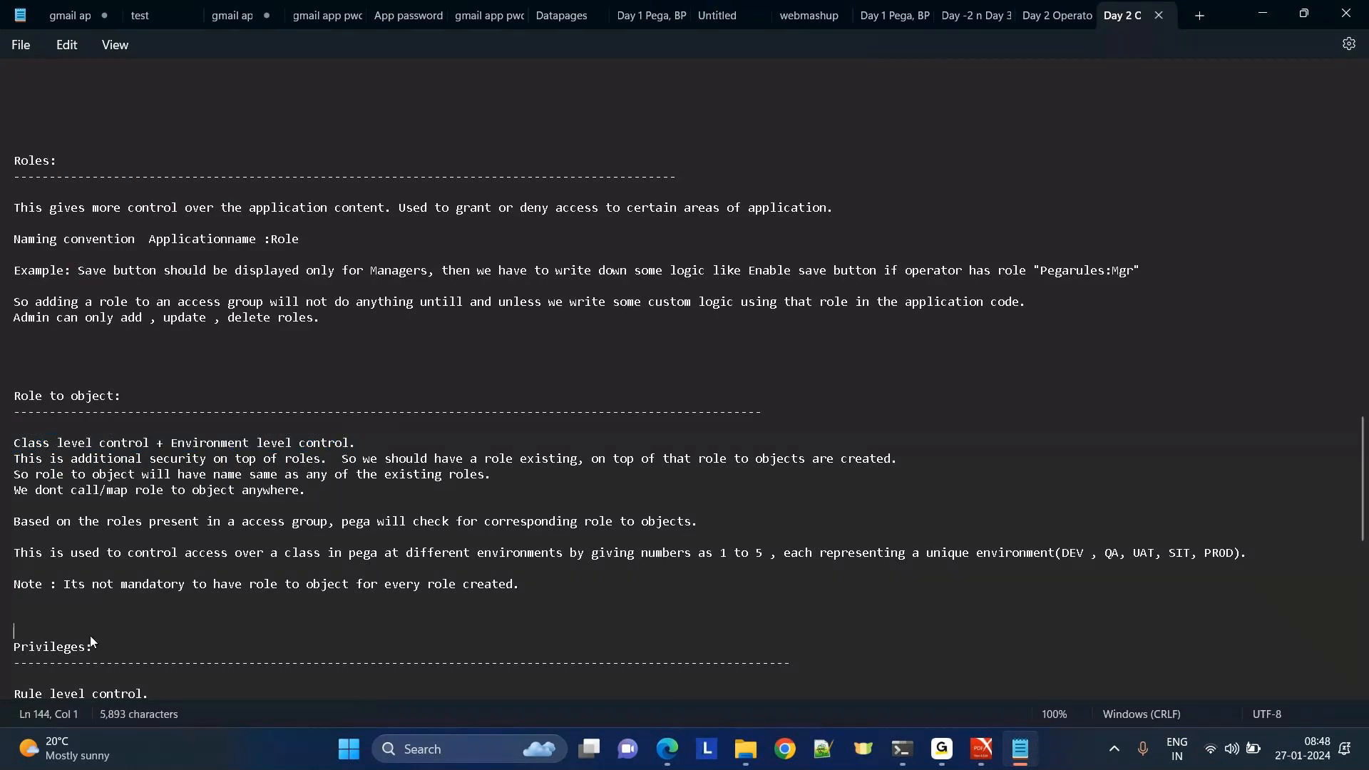
{"action": "key", "text": "Down"}
{"action": "key", "text": "Down"}
{"action": "key", "text": "Down"}
{"action": "key", "text": "Down"}
{"action": "key", "text": "Down"}
{"action": "key", "text": "Down"}
{"action": "key", "text": "Down"}
{"action": "key", "text": "Down"}
{"action": "key", "text": "Down"}
{"action": "key", "text": "Down"}
{"action": "key", "text": "Down"}
{"action": "key", "text": "Down"}
{"action": "key", "text": "Down"}
{"action": "key", "text": "Down"}
{"action": "key", "text": "Down"}
{"action": "key", "text": "Down"}
{"action": "key", "text": "Down"}
{"action": "key", "text": "Down"}
{"action": "key", "text": "Down"}
{"action": "key", "text": "Down"}
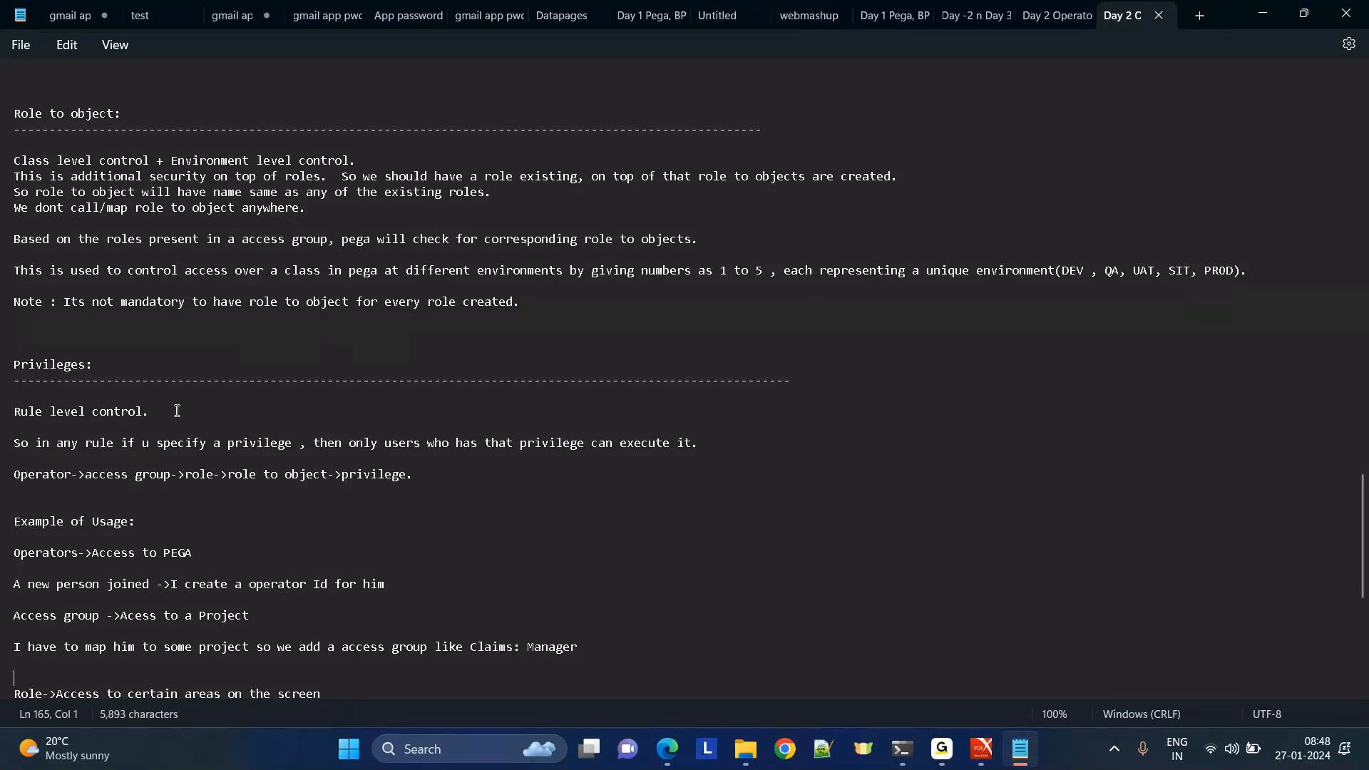
Highlight the Privileges heading, then scroll down to the Example of Usage section.
{"action": "left_click", "coordinate": [162, 409]}
{"action": "left_click_drag", "start_coordinate": [161, 404], "coordinate": [4, 355]}
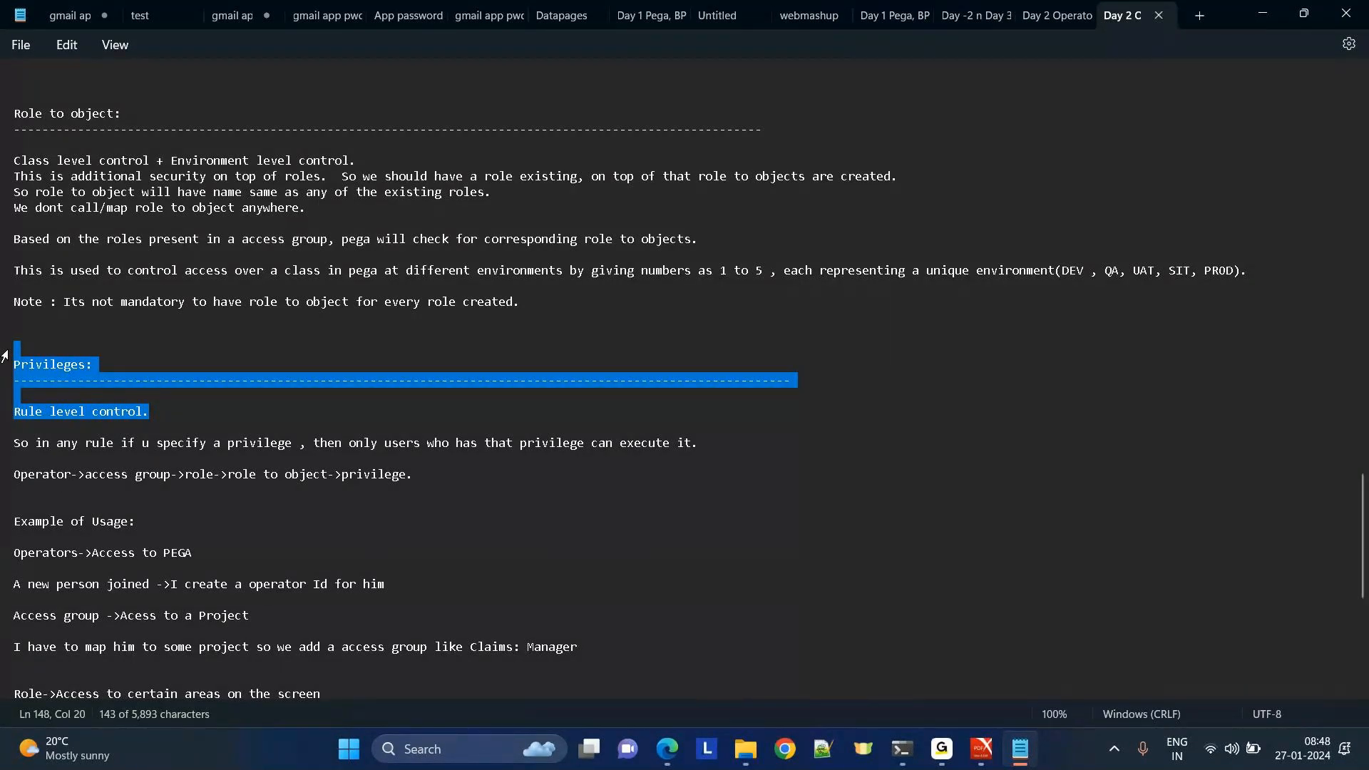
{"action": "left_click", "coordinate": [202, 411]}
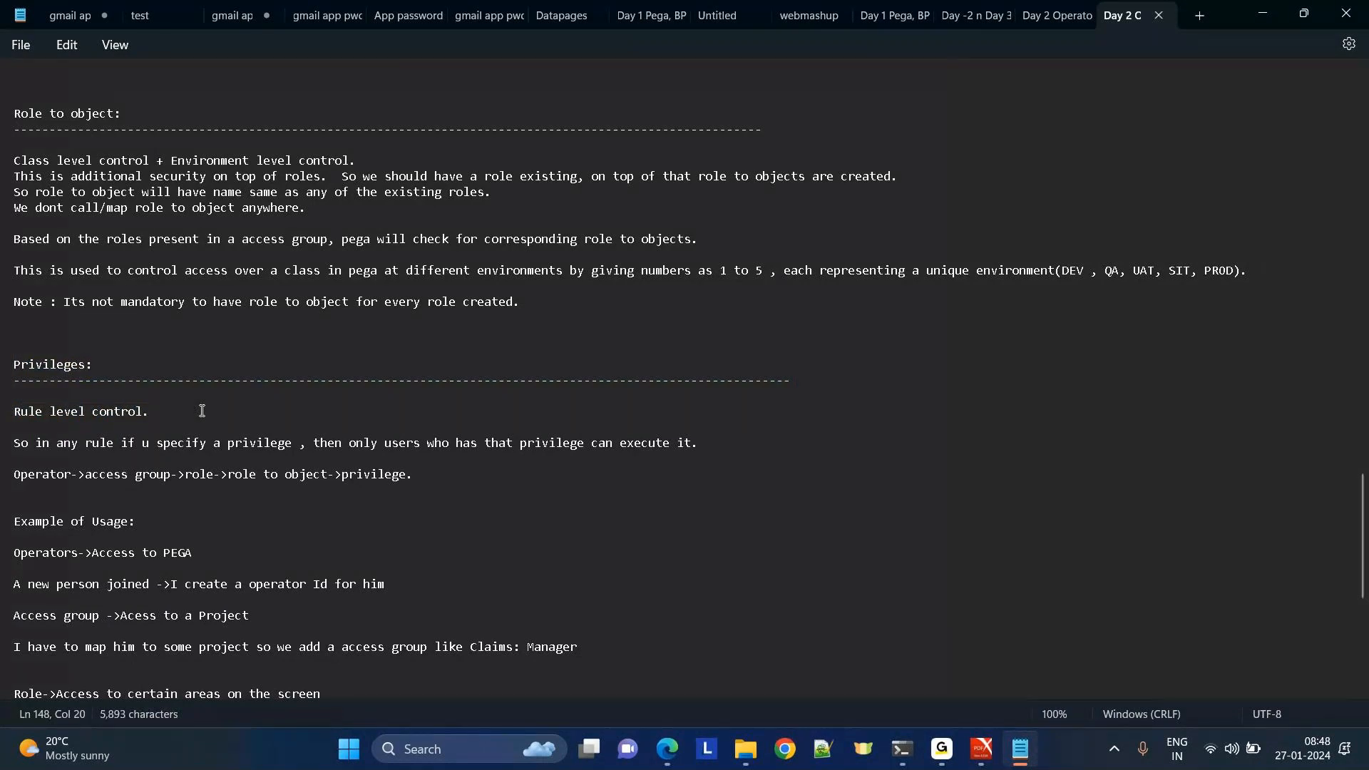
{"action": "key", "text": "Down"}
{"action": "key", "text": "Down"}
{"action": "key", "text": "Down"}
{"action": "key", "text": "Down"}
{"action": "key", "text": "Down"}
{"action": "key", "text": "Down"}
{"action": "key", "text": "Down"}
{"action": "key", "text": "Down"}
{"action": "key", "text": "Down"}
{"action": "key", "text": "Down"}
{"action": "key", "text": "Down"}
{"action": "key", "text": "Down"}
{"action": "key", "text": "Down"}
{"action": "key", "text": "Down"}
{"action": "key", "text": "Down"}
{"action": "key", "text": "Down"}
{"action": "key", "text": "Down"}
{"action": "key", "text": "Down"}
{"action": "key", "text": "Down"}
{"action": "key", "text": "Down"}
{"action": "key", "text": "Down"}
{"action": "key", "text": "Down"}
{"action": "key", "text": "Down"}
{"action": "key", "text": "Down"}
{"action": "key", "text": "Down"}
{"action": "key", "text": "Down"}
{"action": "key", "text": "Down"}
{"action": "key", "text": "Down"}
{"action": "key", "text": "Down"}
{"action": "key", "text": "Down"}
{"action": "key", "text": "Down"}
{"action": "key", "text": "Down"}
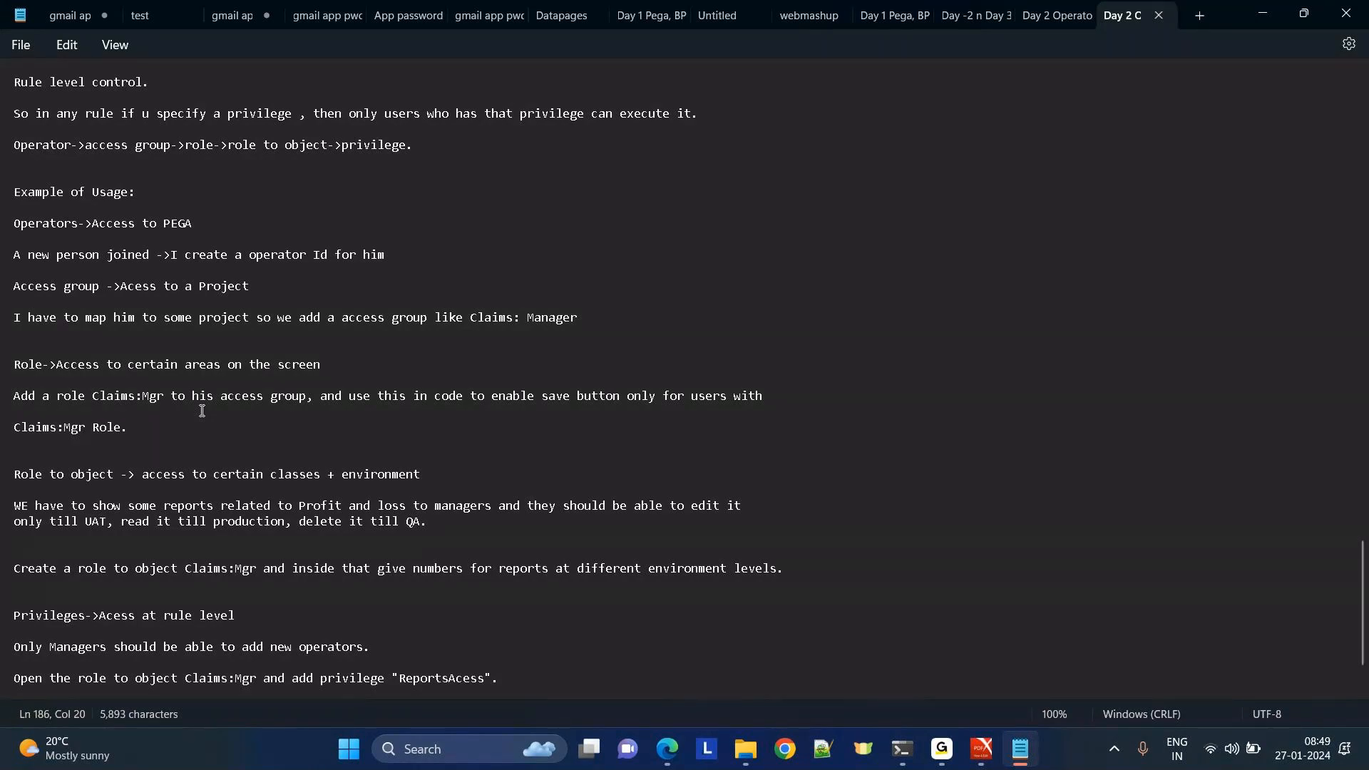
{"action": "mouse_move", "coordinate": [668, 748]}
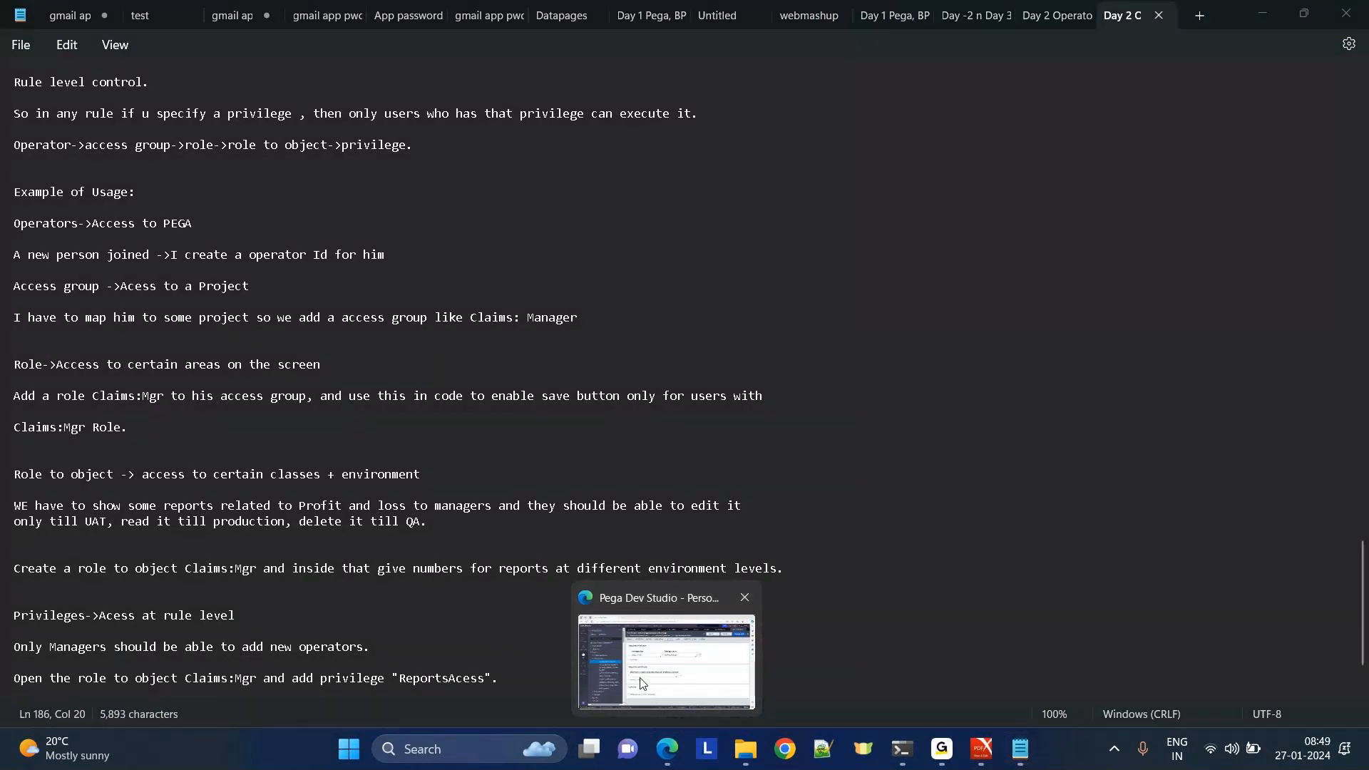
Open EC:User's Data-Admin-Operator-ID access settings and scroll to its empty privileges row.
{"action": "left_click", "coordinate": [640, 683]}
{"action": "left_click", "coordinate": [412, 117]}
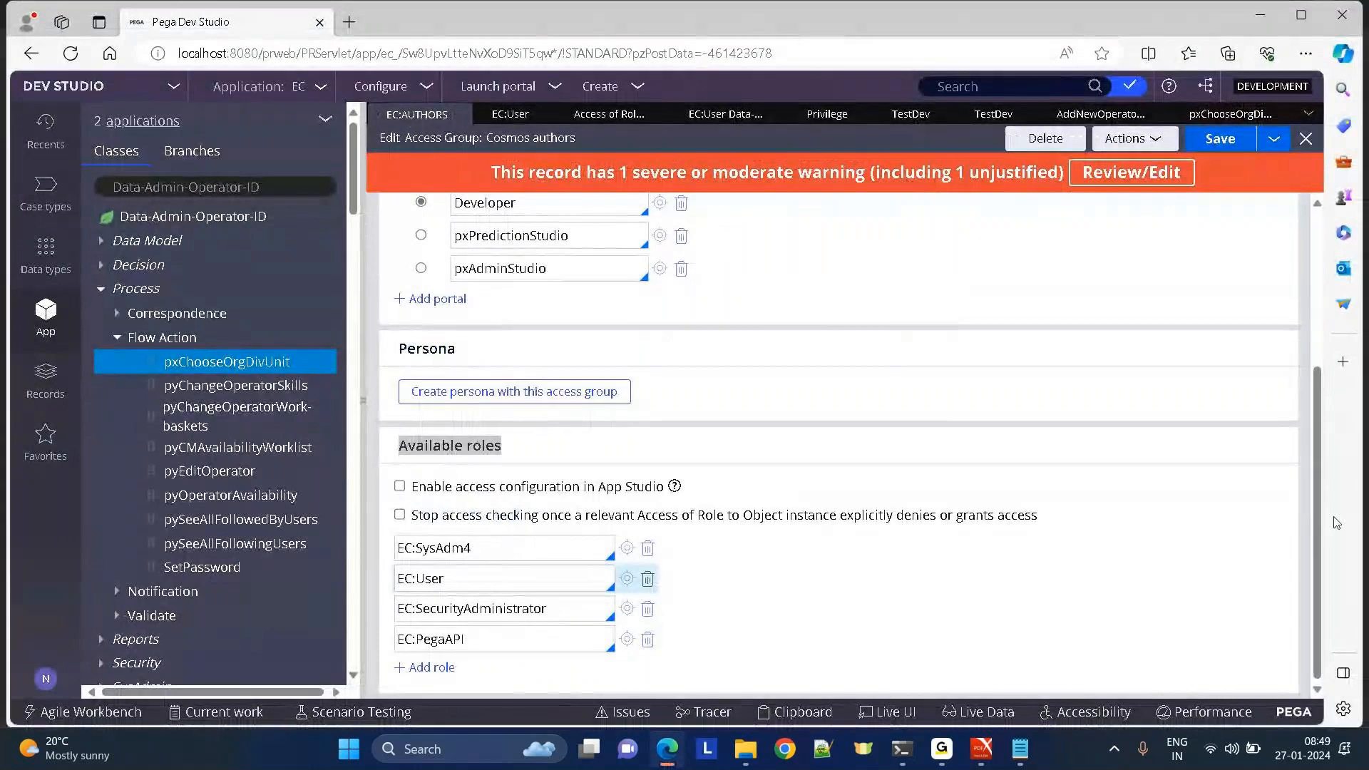
{"action": "scroll", "coordinate": [1299, 215], "scroll_direction": "up", "scroll_amount": 4}
{"action": "scroll", "coordinate": [1329, 612], "scroll_direction": "down", "scroll_amount": 4}
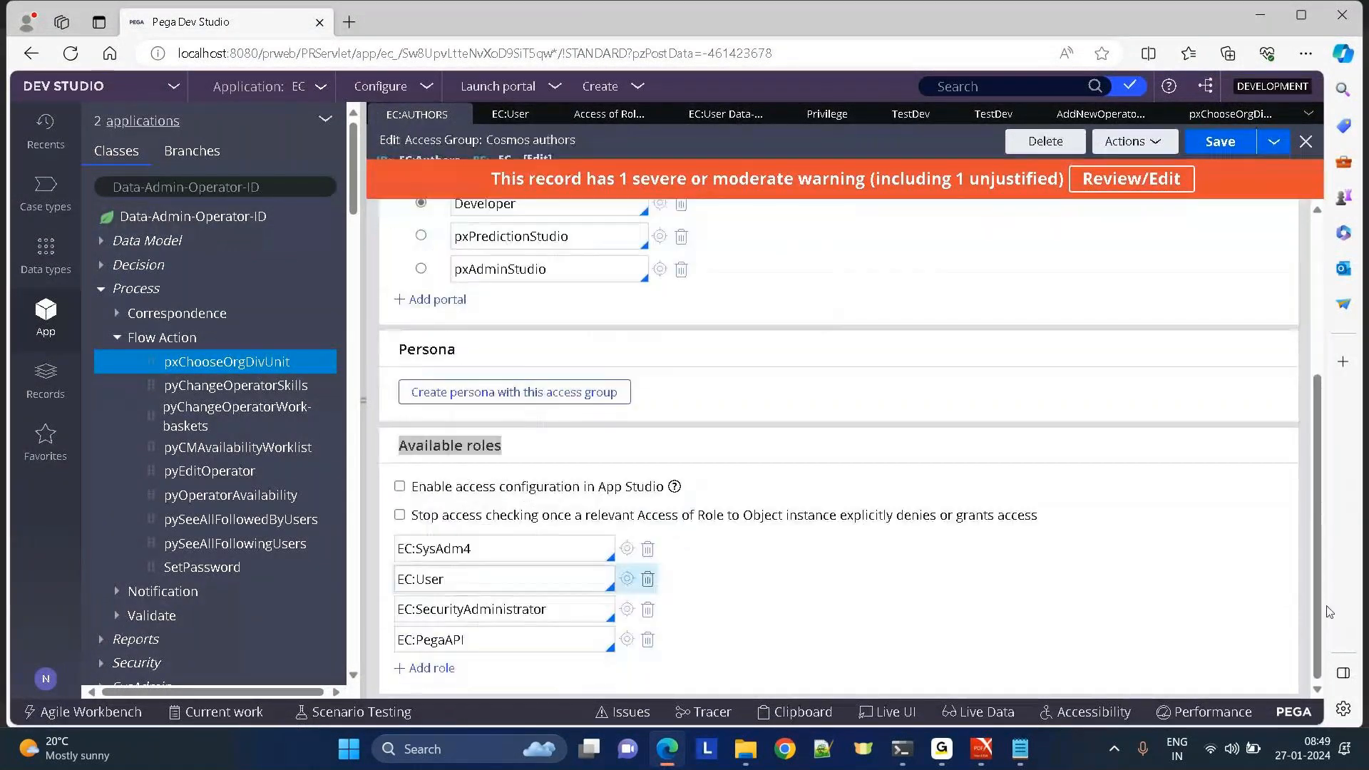
{"action": "left_click", "coordinate": [627, 579]}
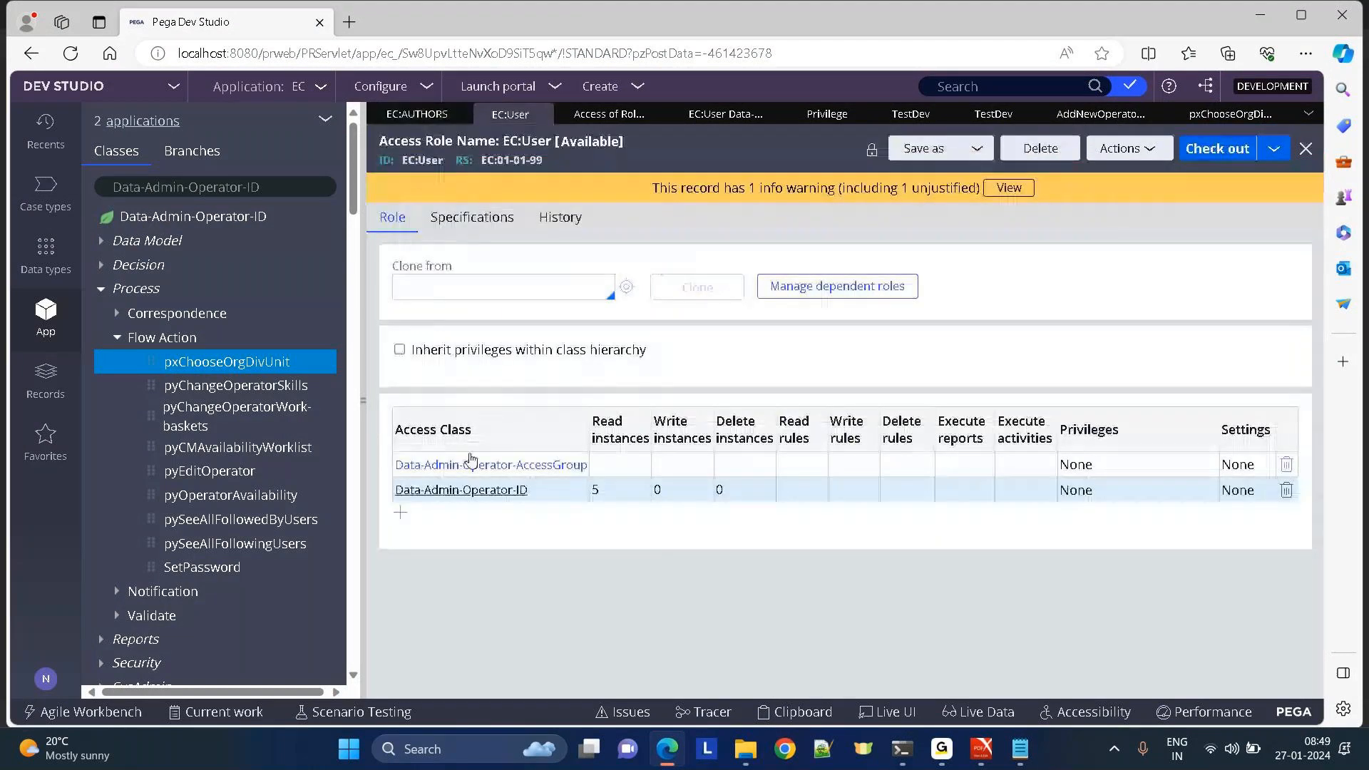
{"action": "left_click", "coordinate": [464, 490]}
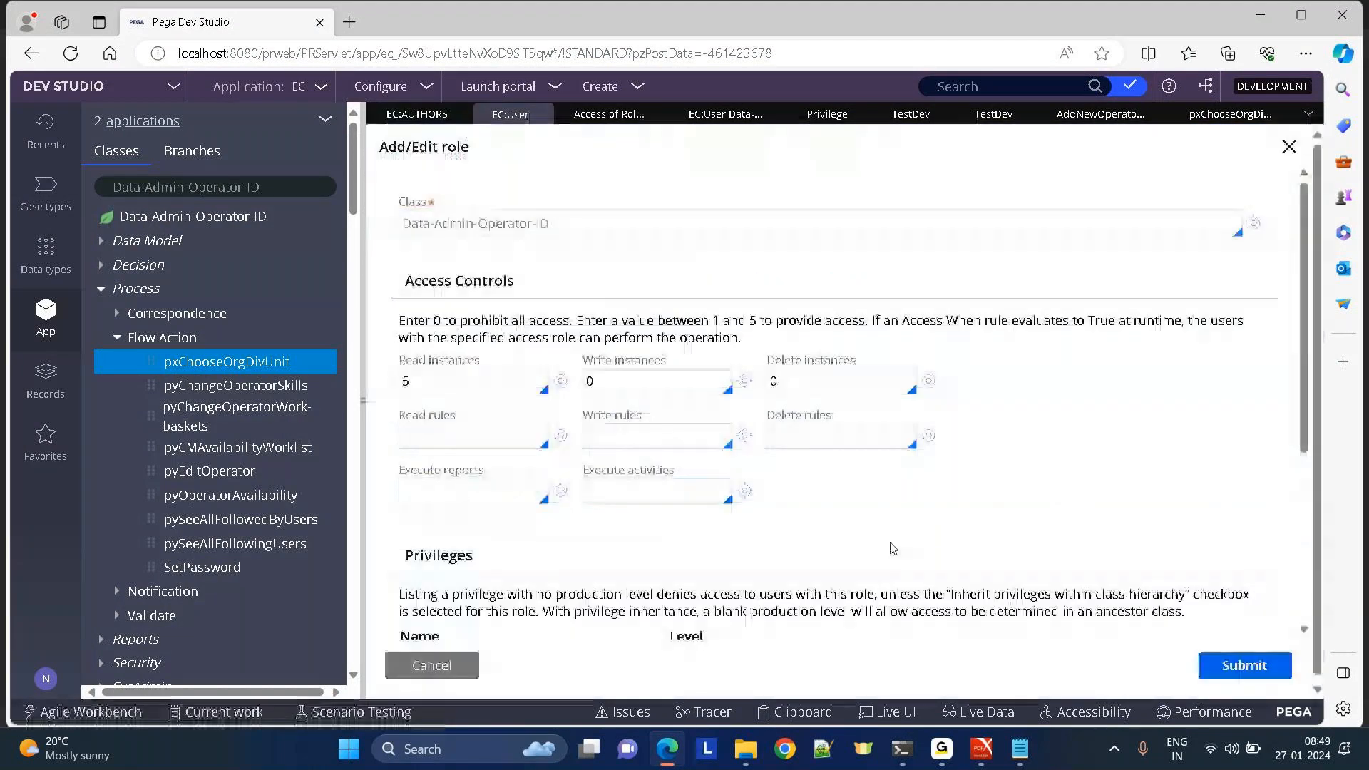
{"action": "left_click_drag", "start_coordinate": [1306, 332], "coordinate": [1306, 498]}
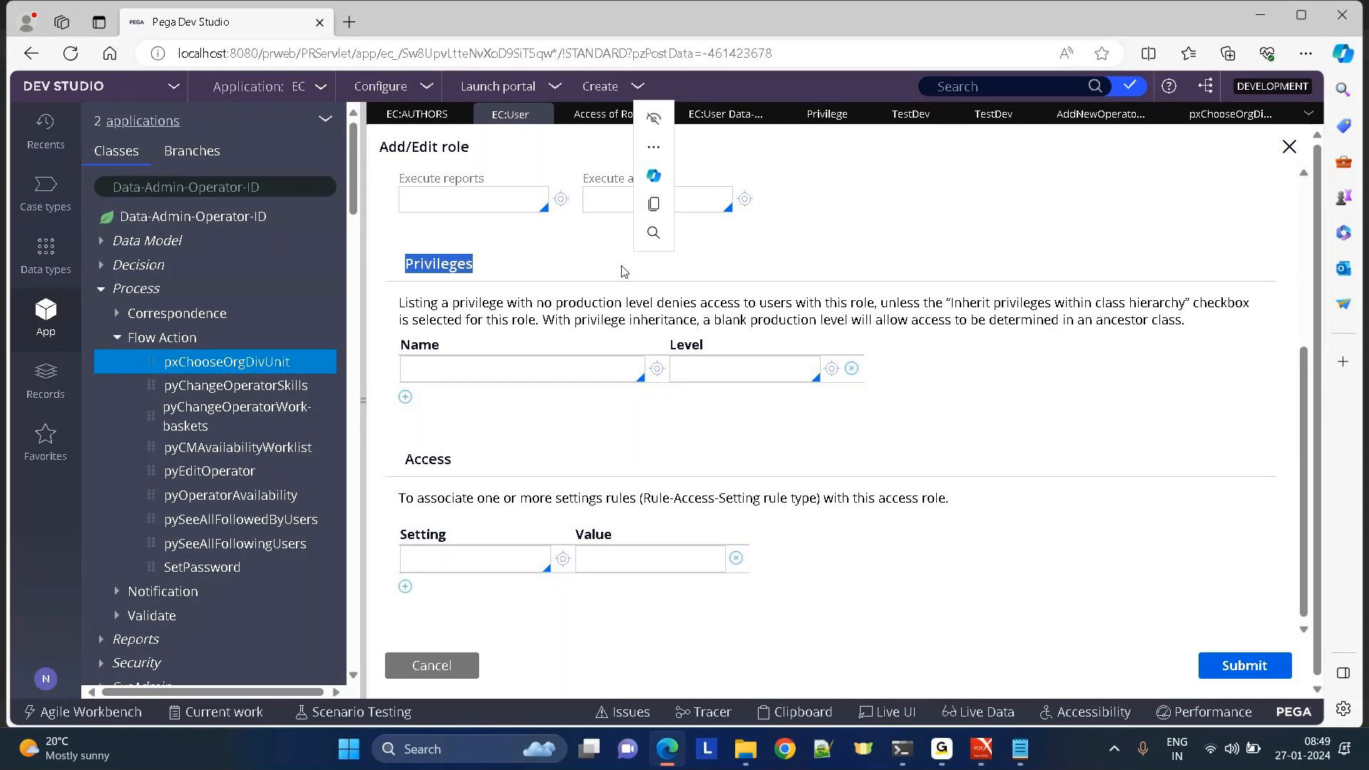
Close all rule tabs, discarding unsaved changes to pxChooseOrgDivUnit and AddNewOperatorRecord.
{"action": "left_click", "coordinate": [799, 87]}
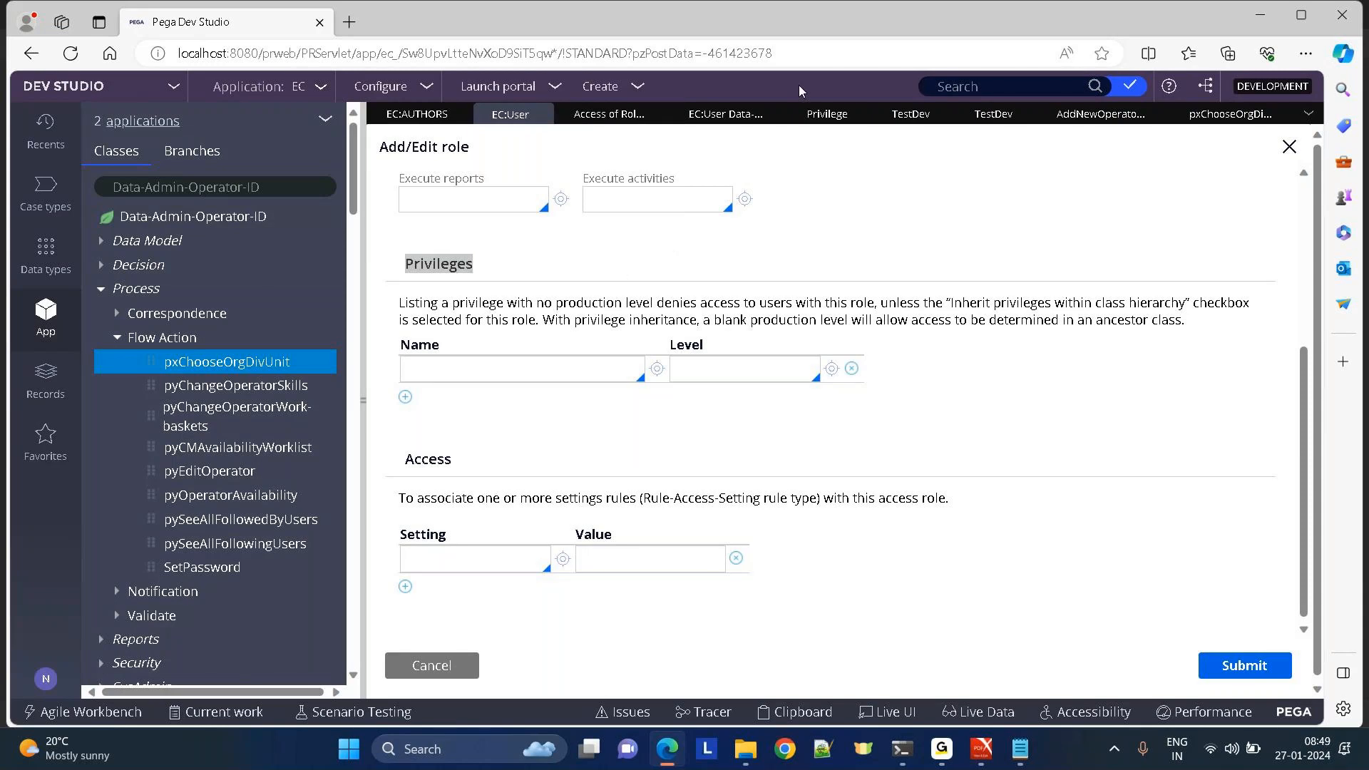
{"action": "left_click", "coordinate": [1309, 116]}
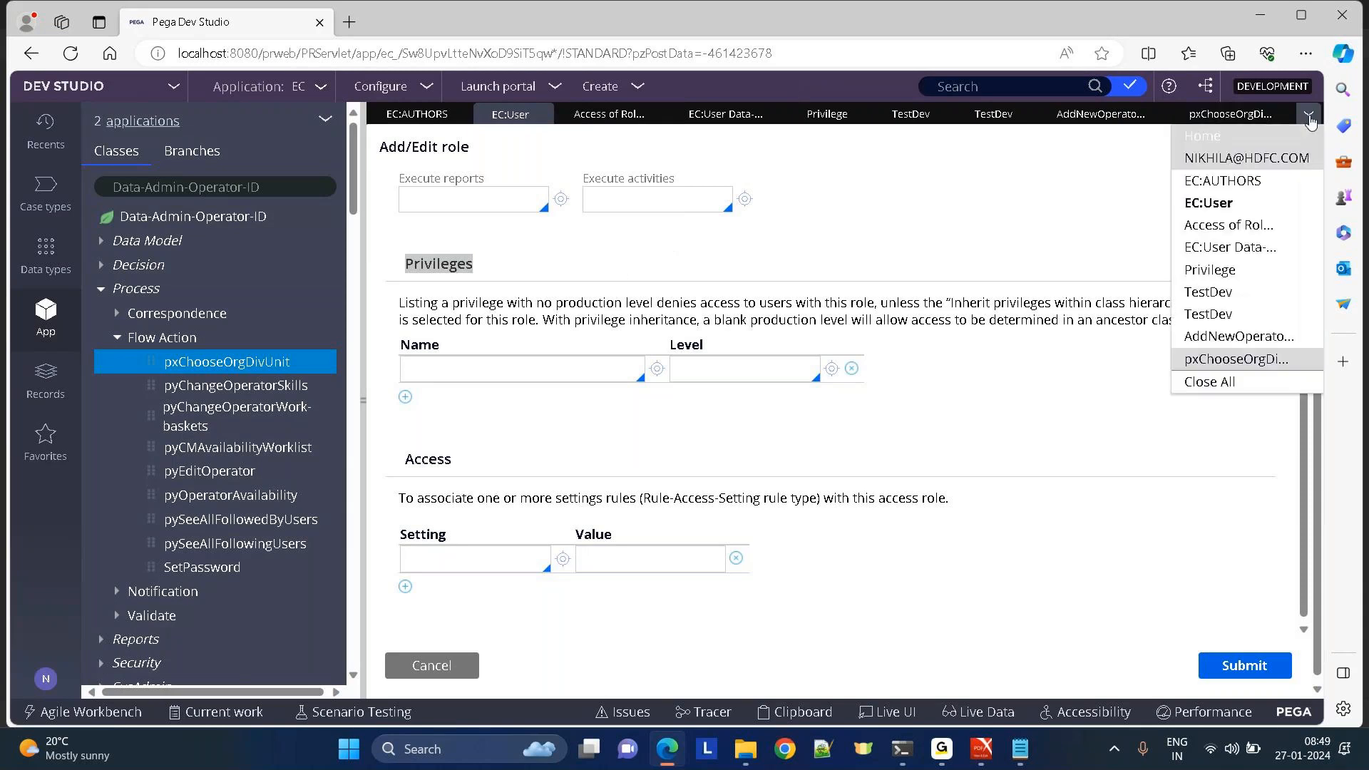
{"action": "left_click", "coordinate": [1219, 383]}
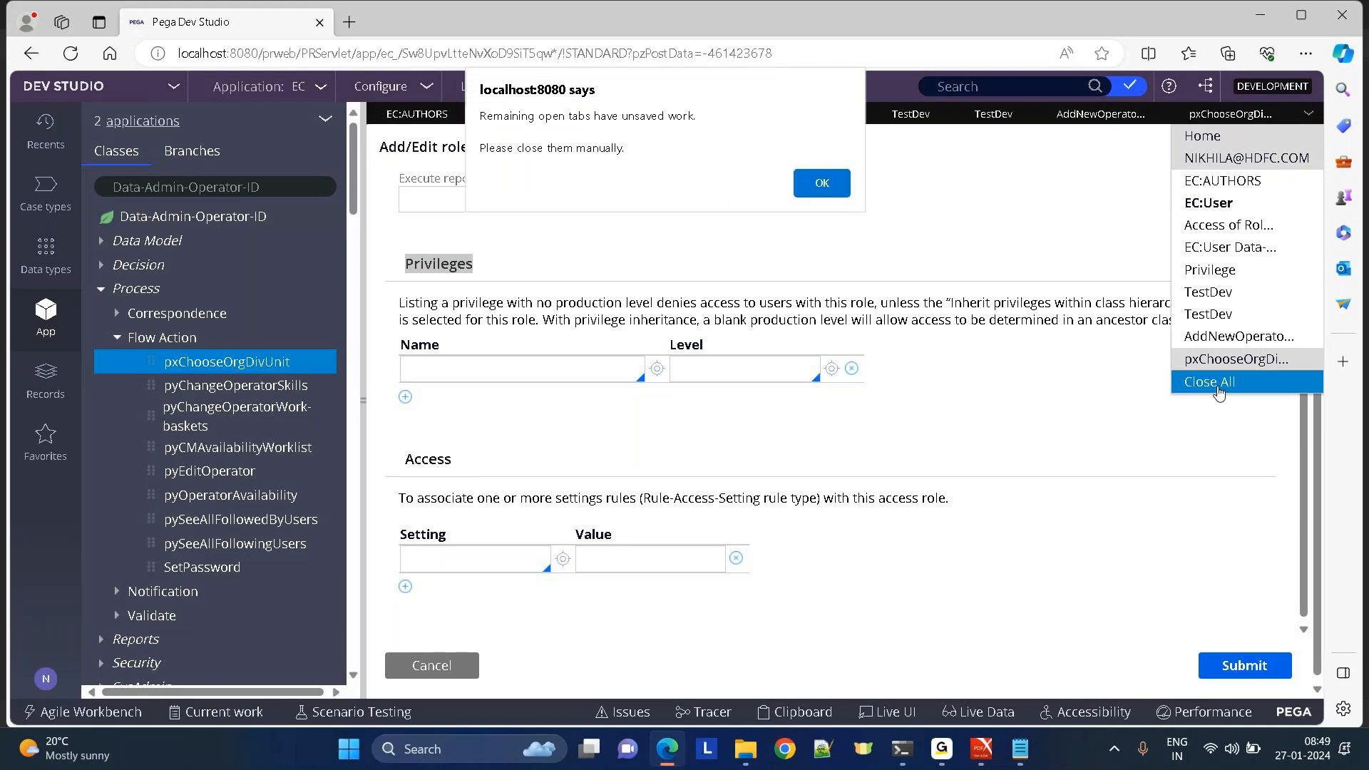
{"action": "left_click", "coordinate": [821, 185]}
{"action": "left_click", "coordinate": [678, 114]}
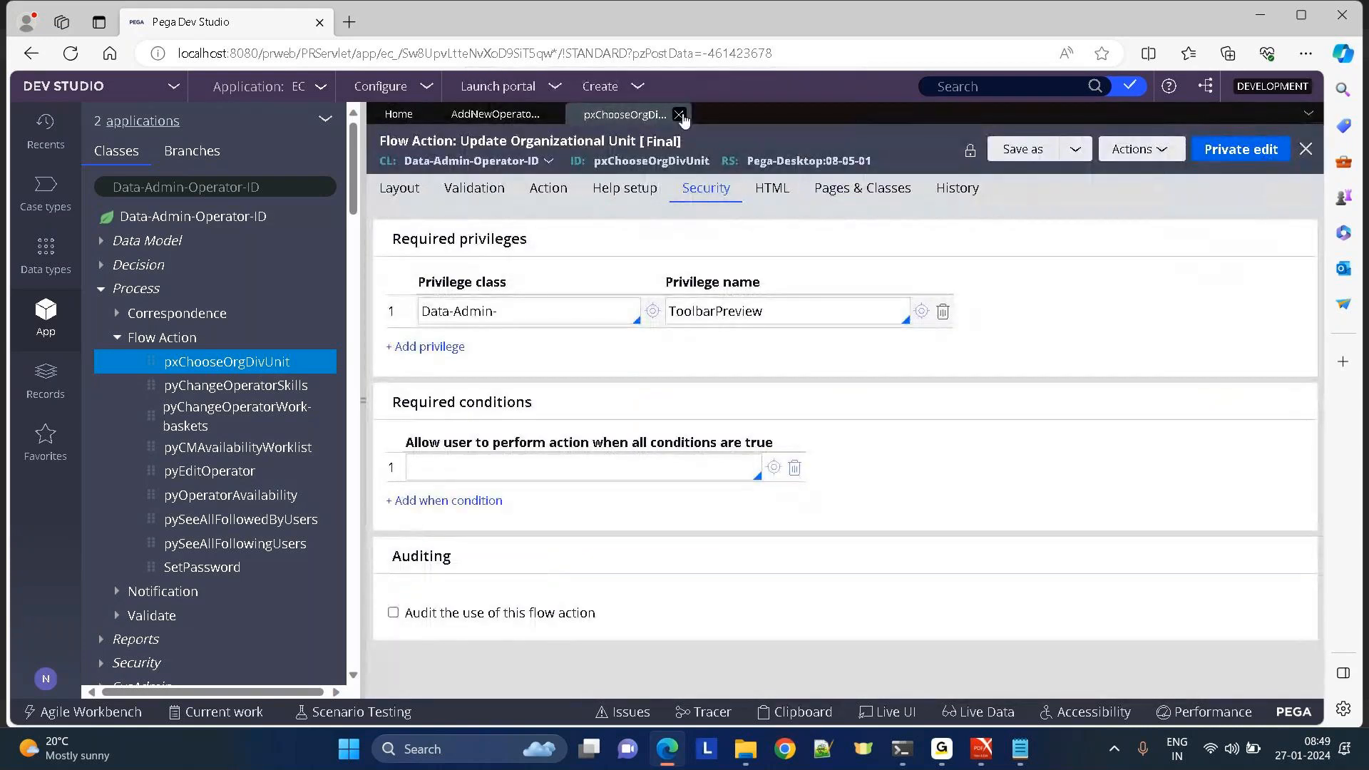
{"action": "left_click", "coordinate": [1078, 457]}
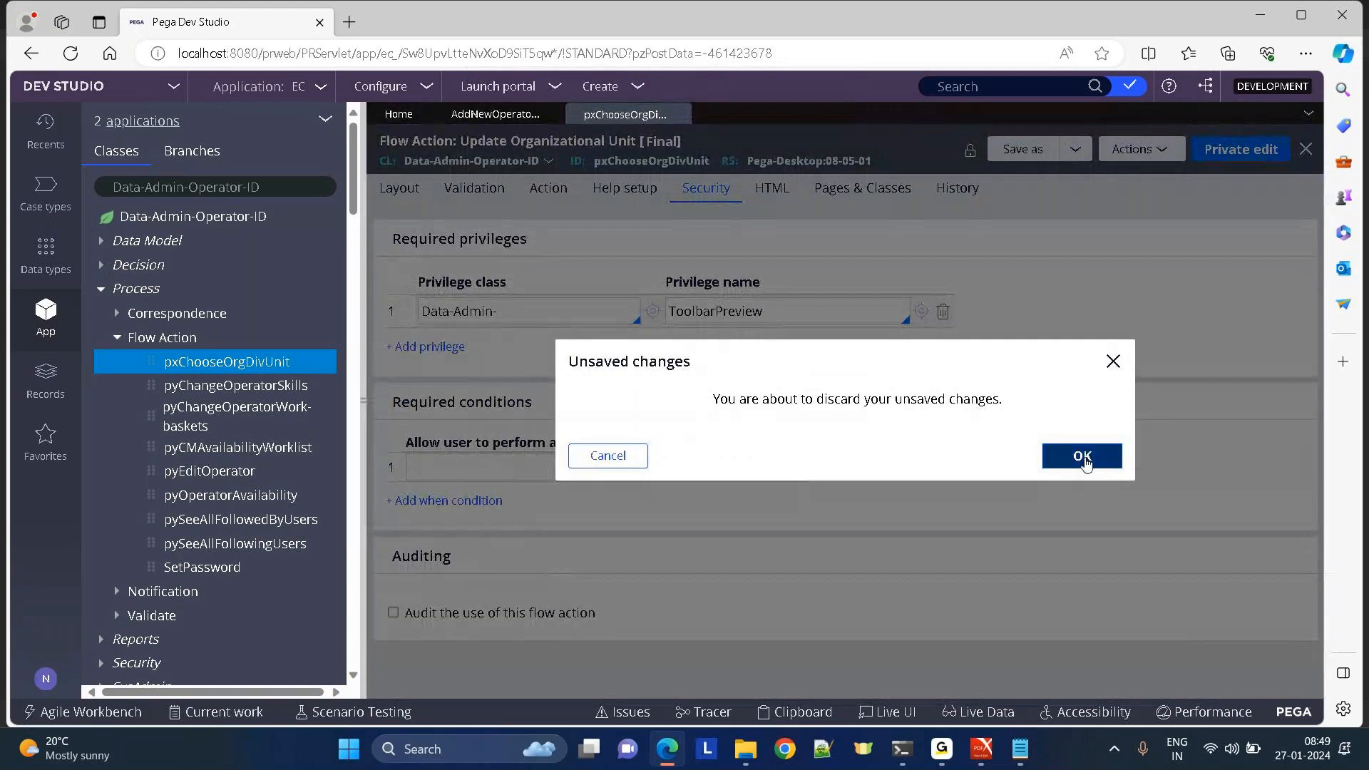
{"action": "left_click", "coordinate": [552, 115]}
{"action": "left_click", "coordinate": [1080, 456]}
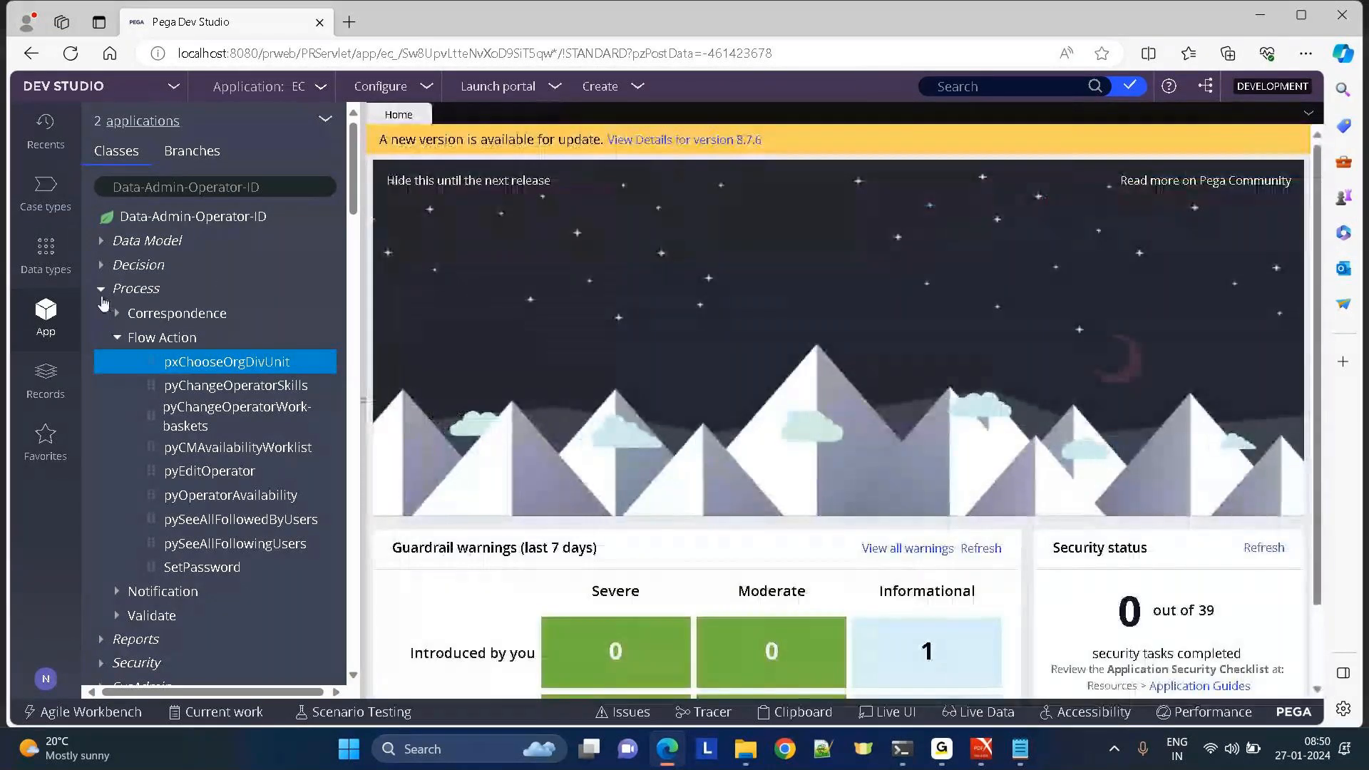
Collapse the Process branch and show the Recents list.
{"action": "left_click", "coordinate": [101, 288]}
{"action": "left_click", "coordinate": [45, 378]}
{"action": "left_click", "coordinate": [41, 126]}
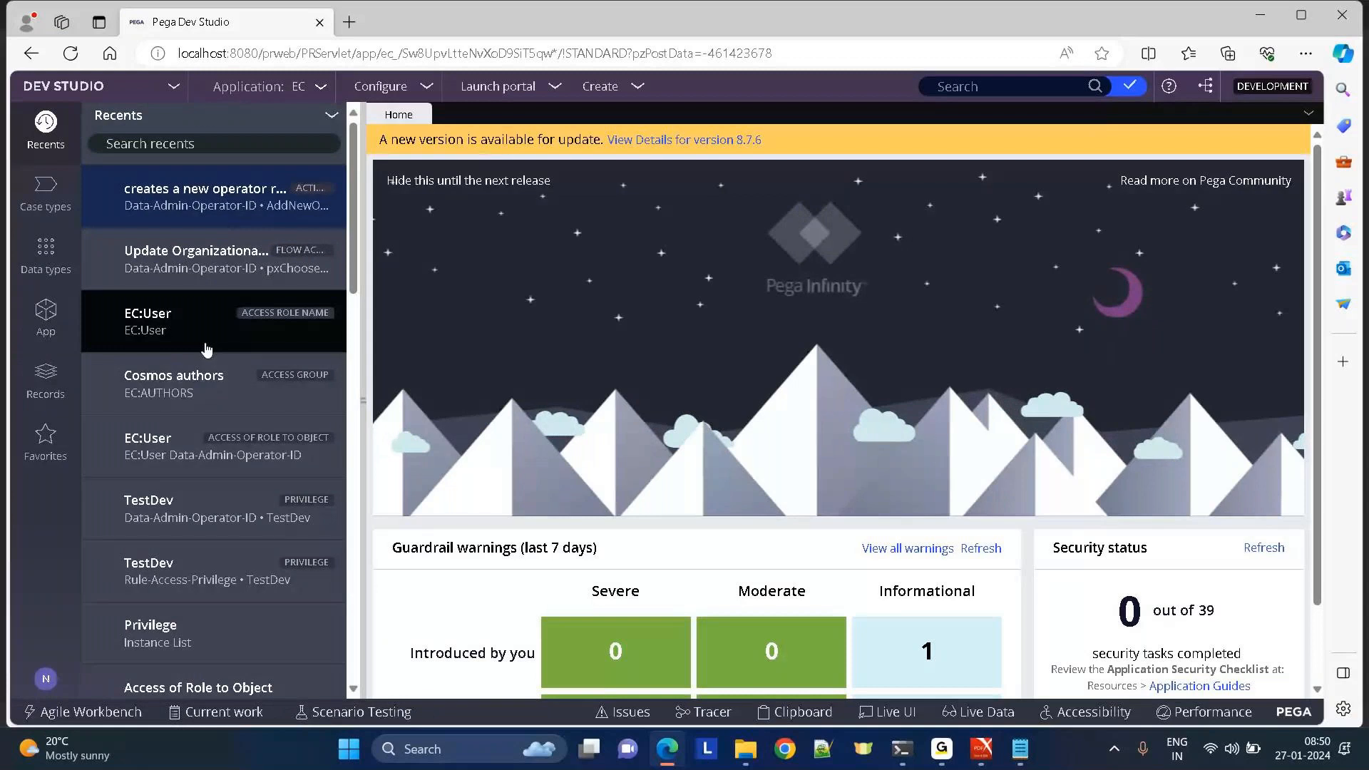
Reopen Cosmos authors from Recents and inspect its EC:SysAdm4 and EC:User role entries.
{"action": "left_click", "coordinate": [207, 378]}
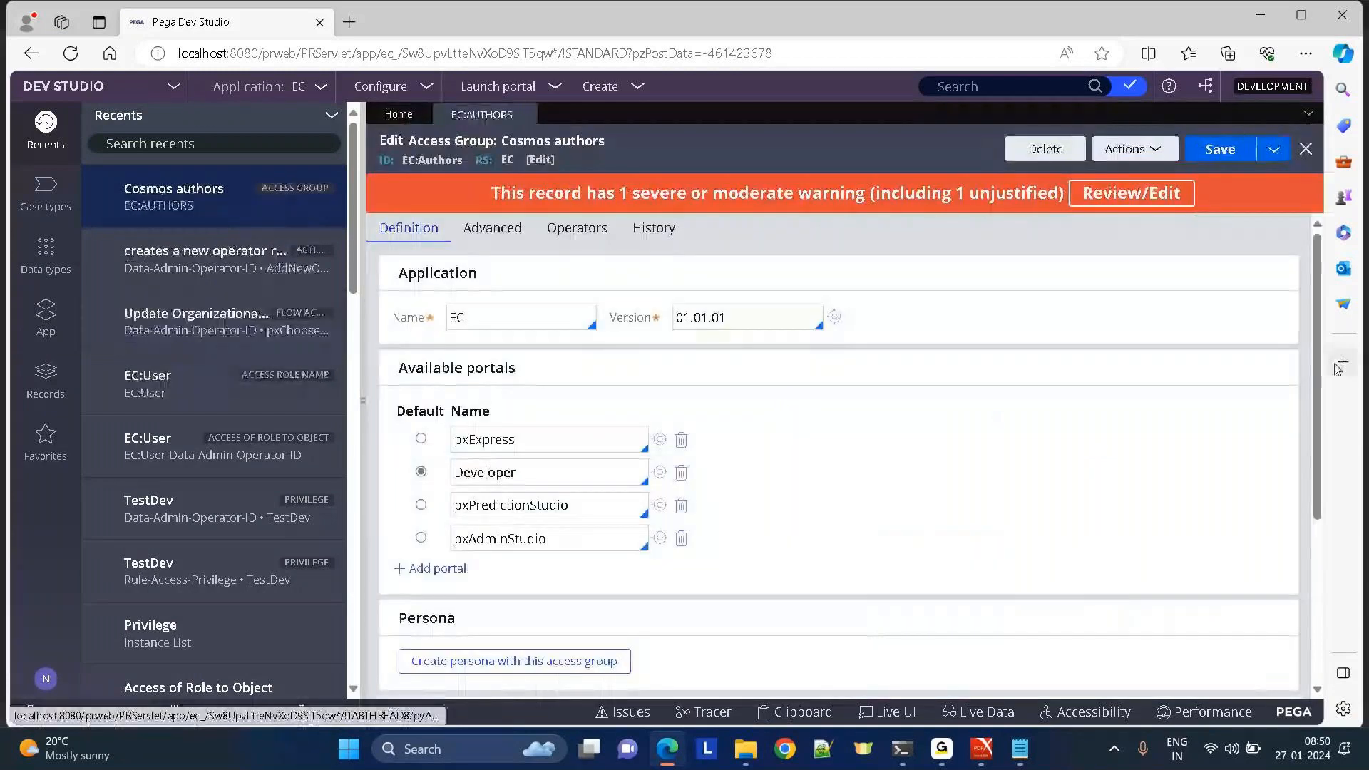
{"action": "left_click_drag", "start_coordinate": [391, 401], "coordinate": [569, 665]}
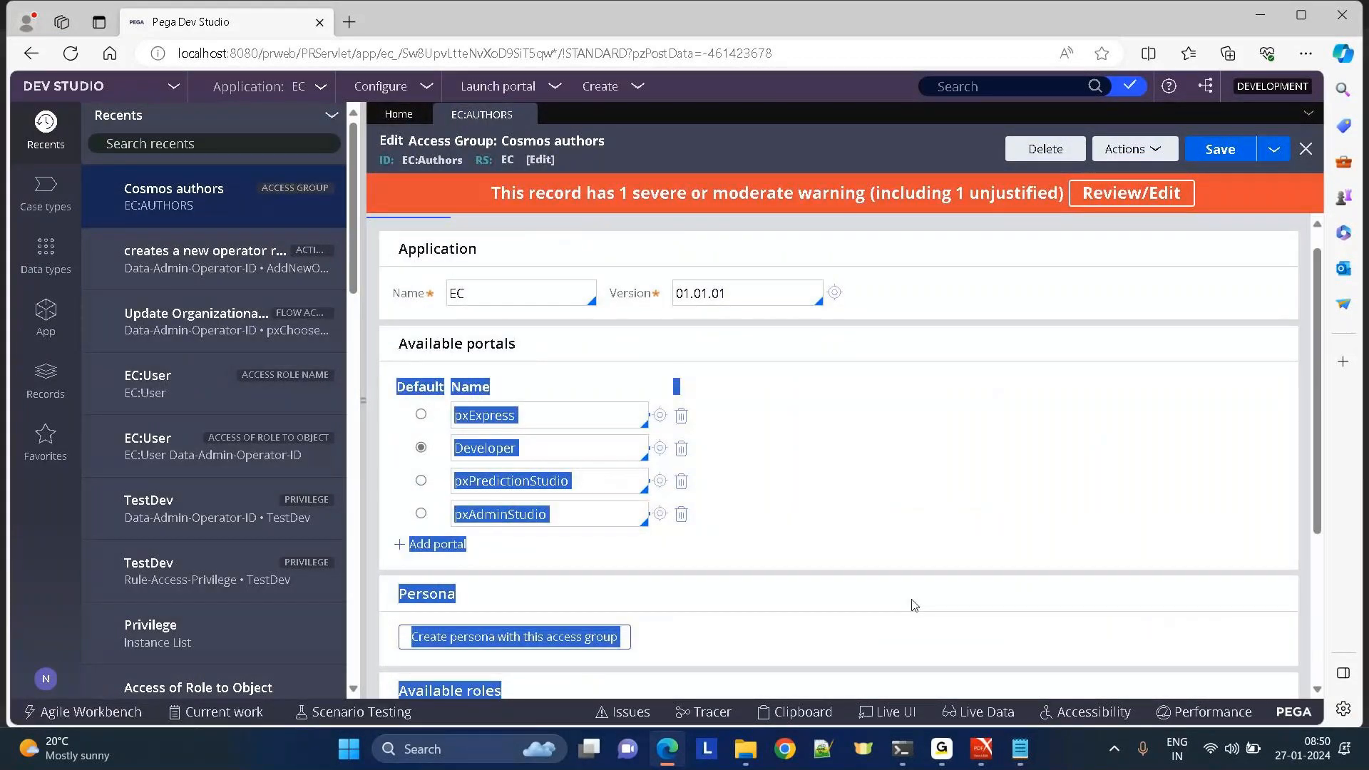
{"action": "scroll", "coordinate": [915, 605], "scroll_direction": "down", "scroll_amount": 3}
{"action": "left_click", "coordinate": [515, 553]}
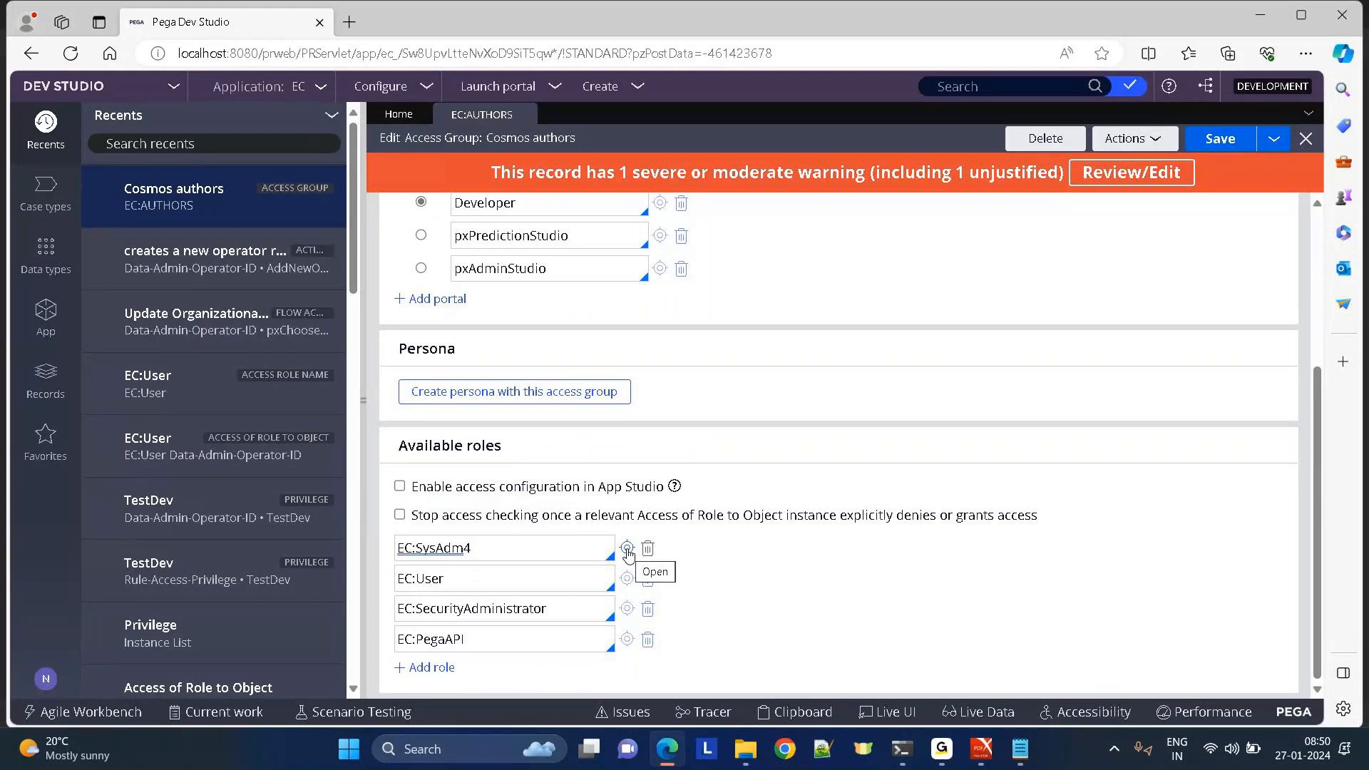
{"action": "left_click", "coordinate": [493, 578]}
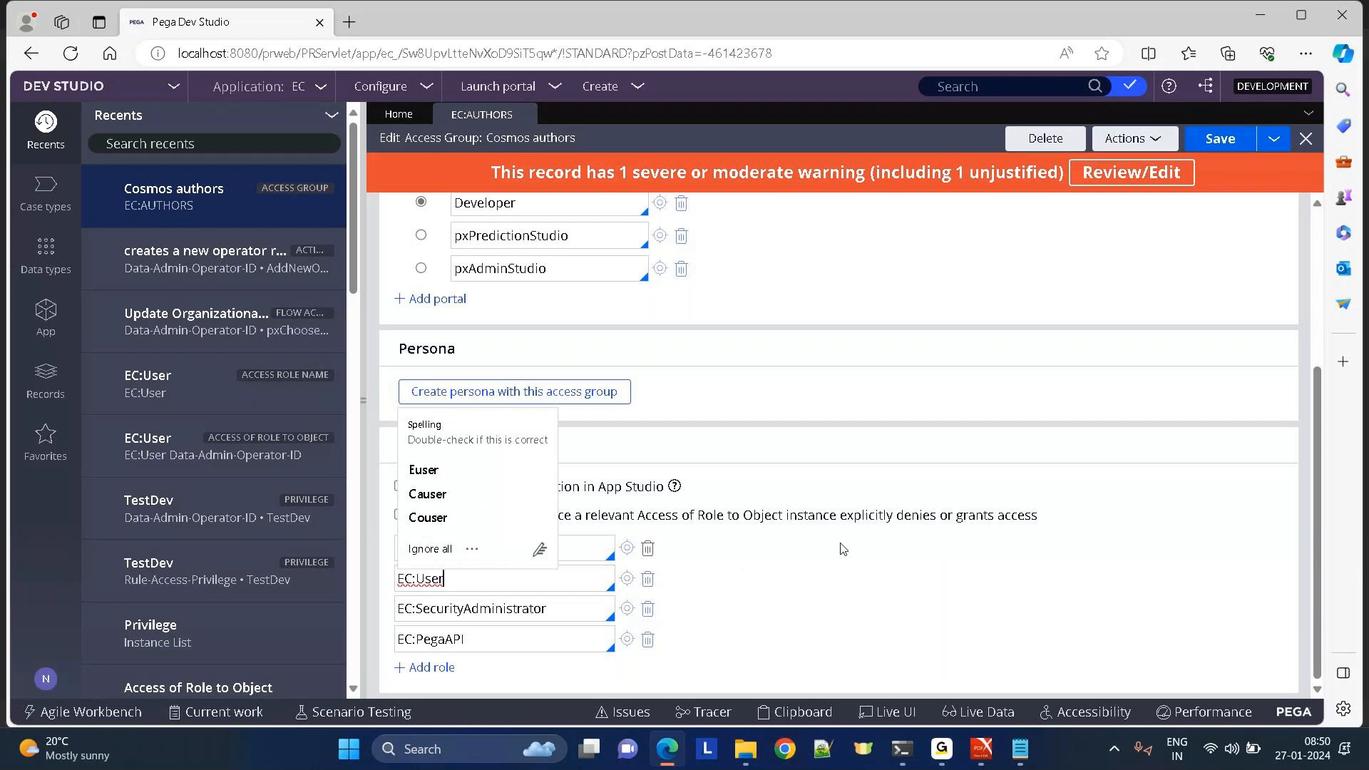
{"action": "left_click", "coordinate": [559, 542]}
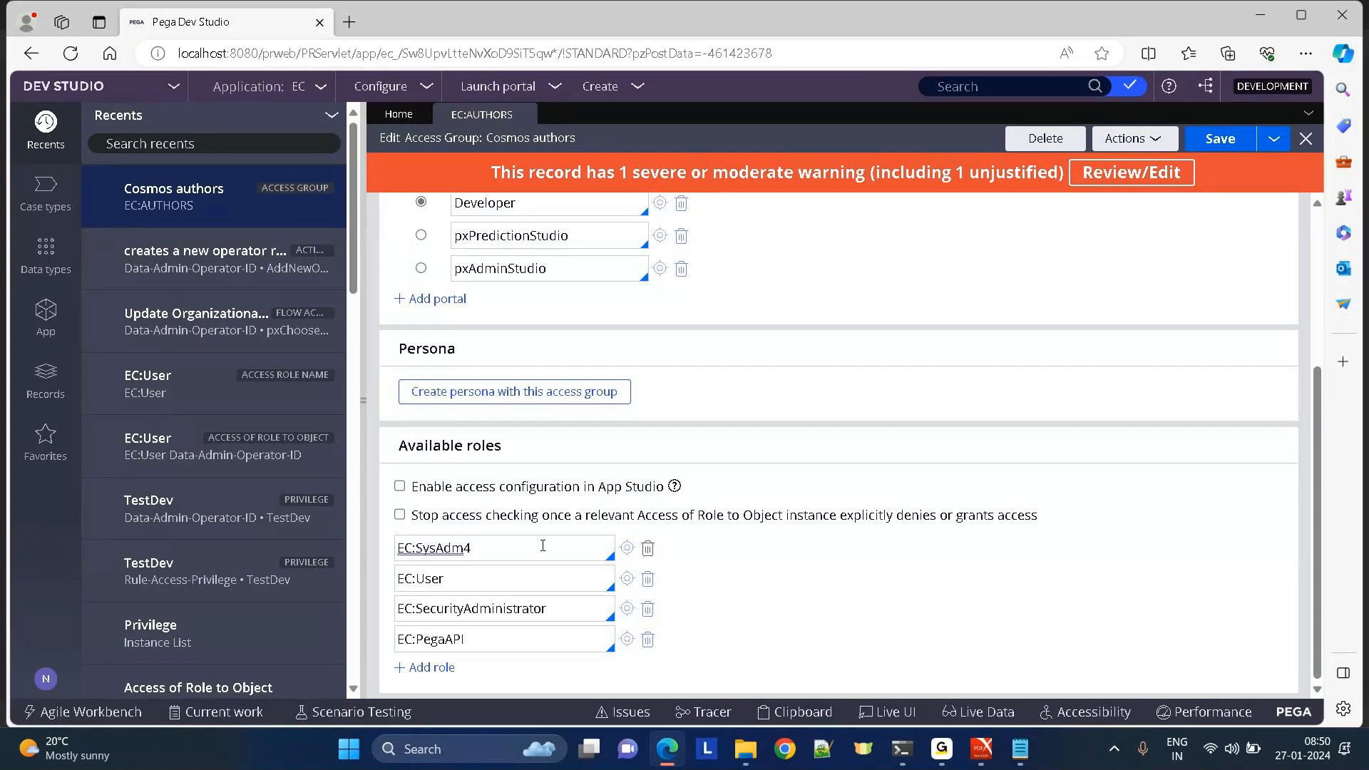
{"action": "left_click", "coordinate": [441, 578]}
{"action": "left_click", "coordinate": [467, 563]}
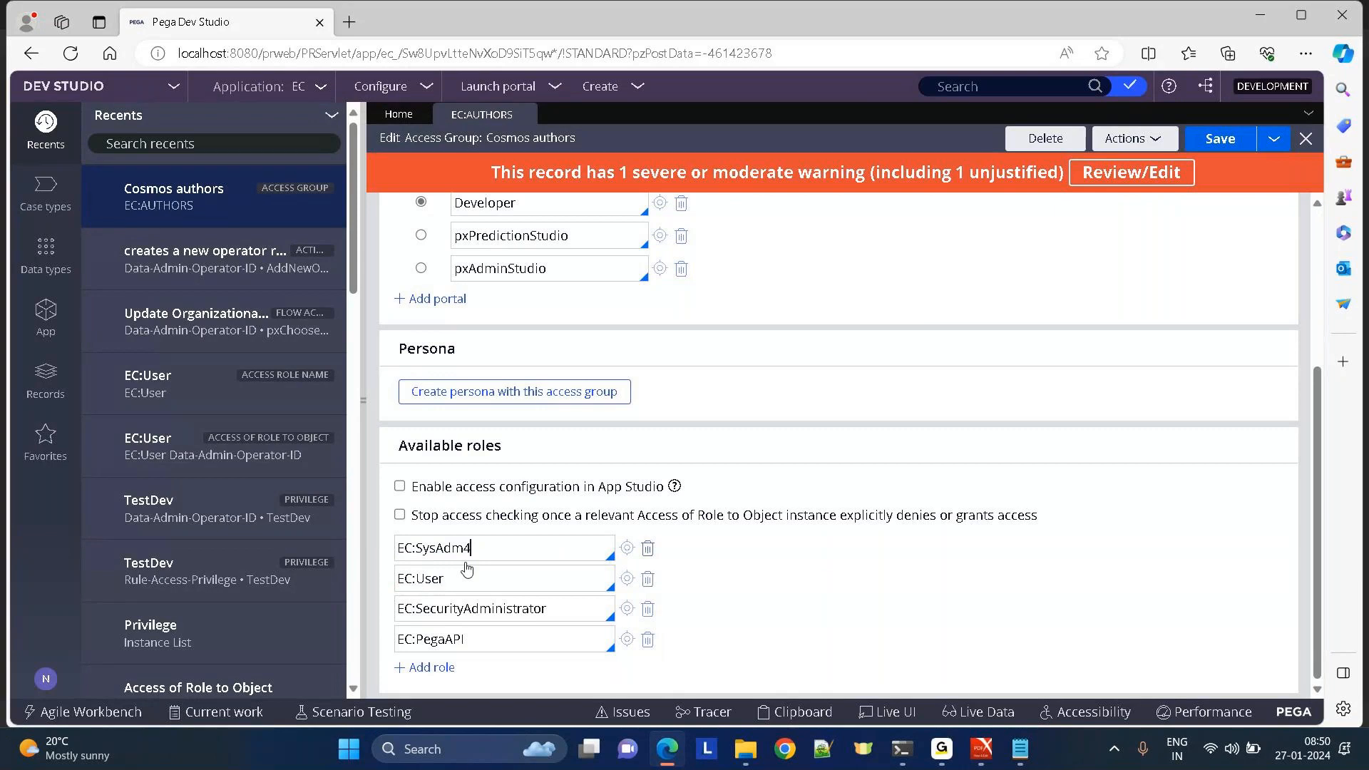
{"action": "left_click", "coordinate": [420, 581]}
{"action": "left_click", "coordinate": [47, 313]}
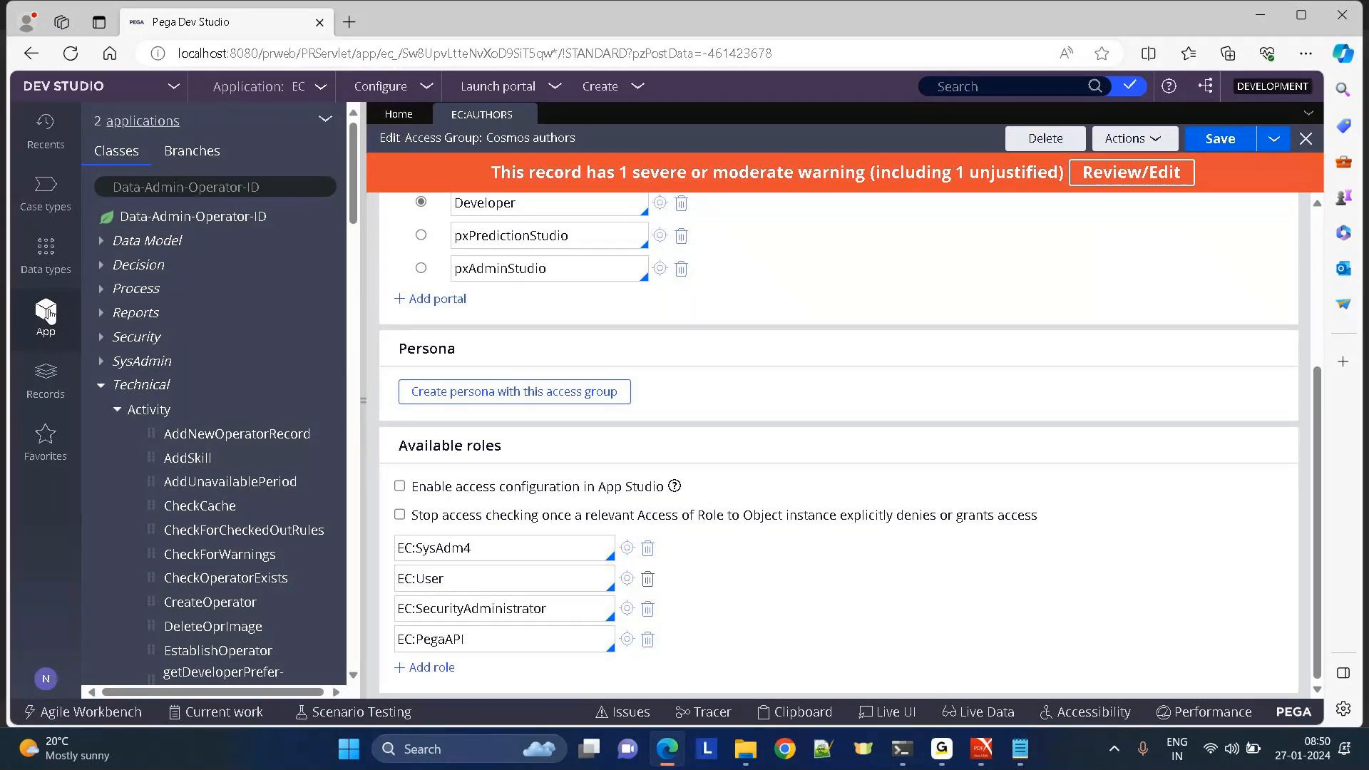
List Access Deny instances, compare with Cosmos authors' roles, then open PegaRULES:Guest-Maximum.
{"action": "left_click", "coordinate": [56, 378]}
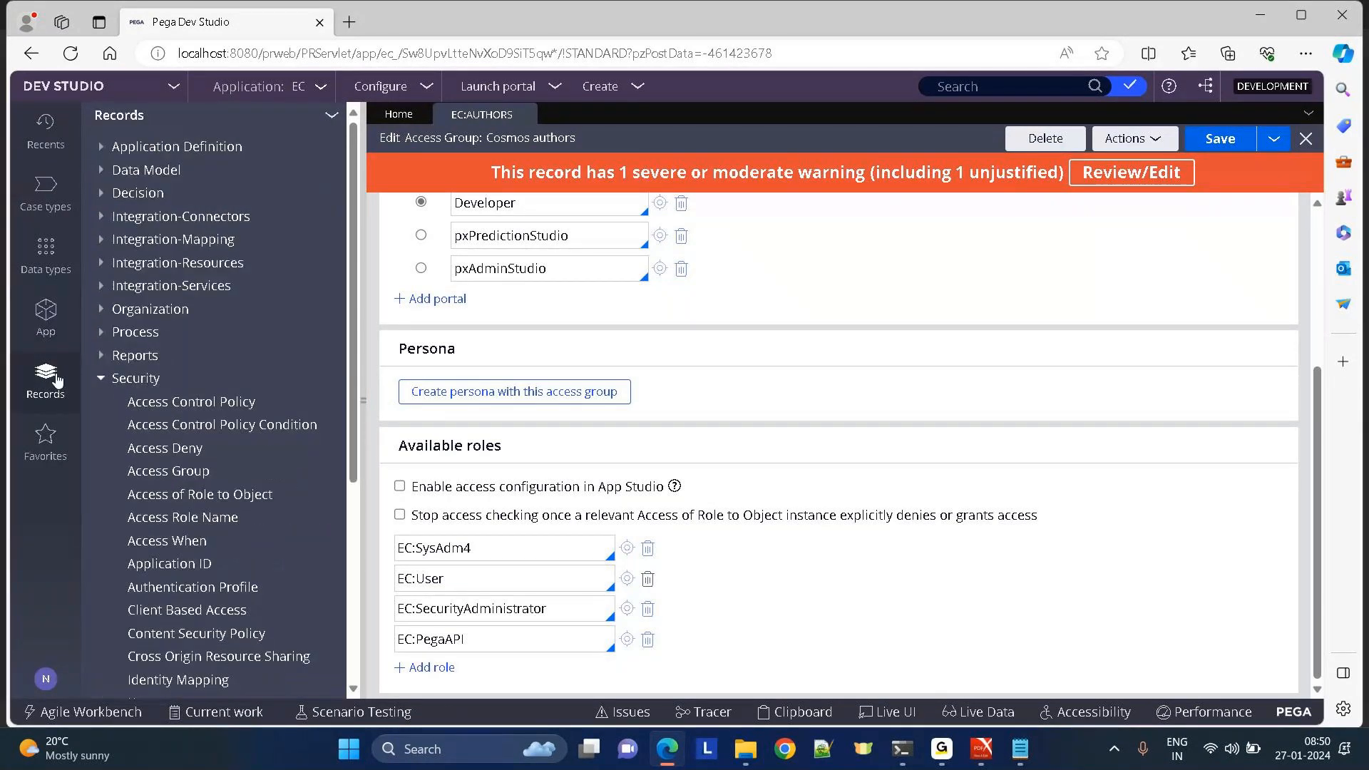
{"action": "left_click", "coordinate": [149, 449]}
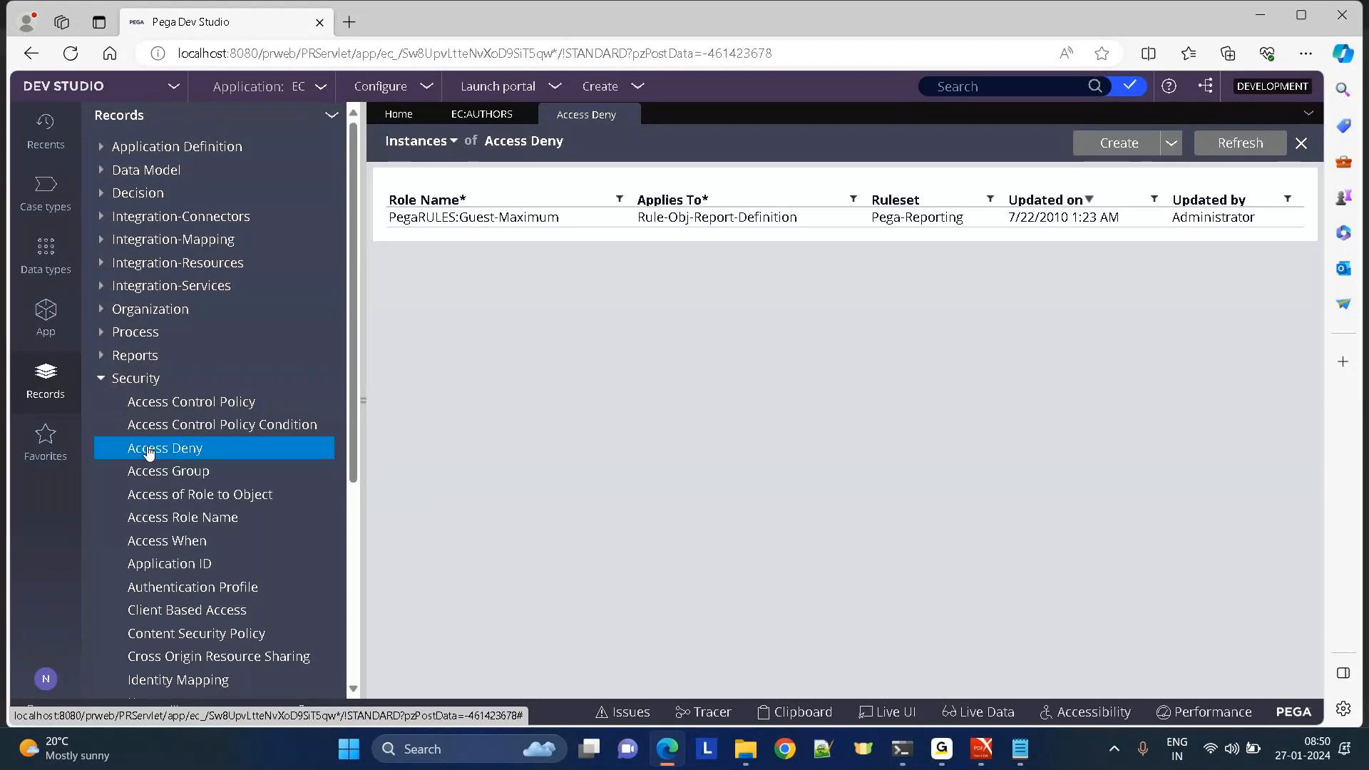
{"action": "left_click", "coordinate": [485, 115]}
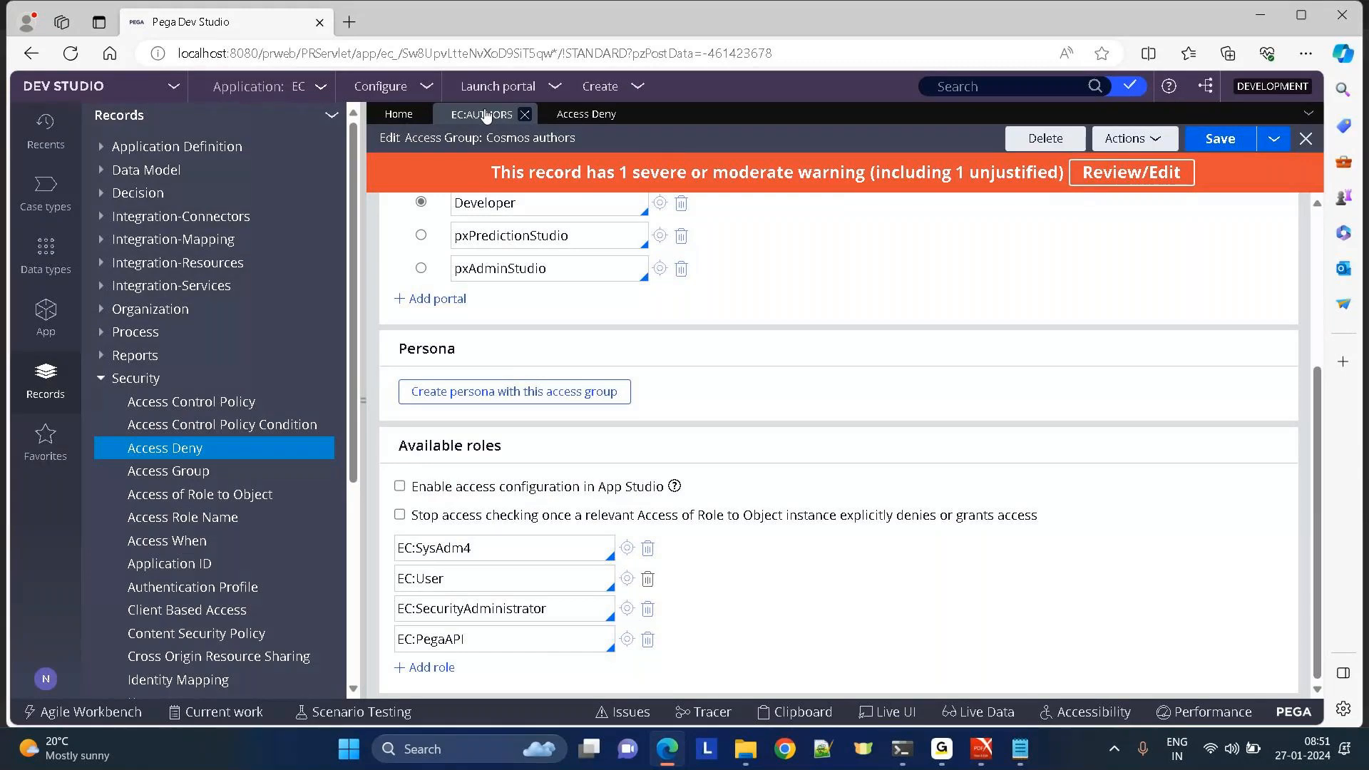
{"action": "left_click", "coordinate": [493, 549]}
{"action": "left_click", "coordinate": [458, 578]}
{"action": "left_click", "coordinate": [584, 122]}
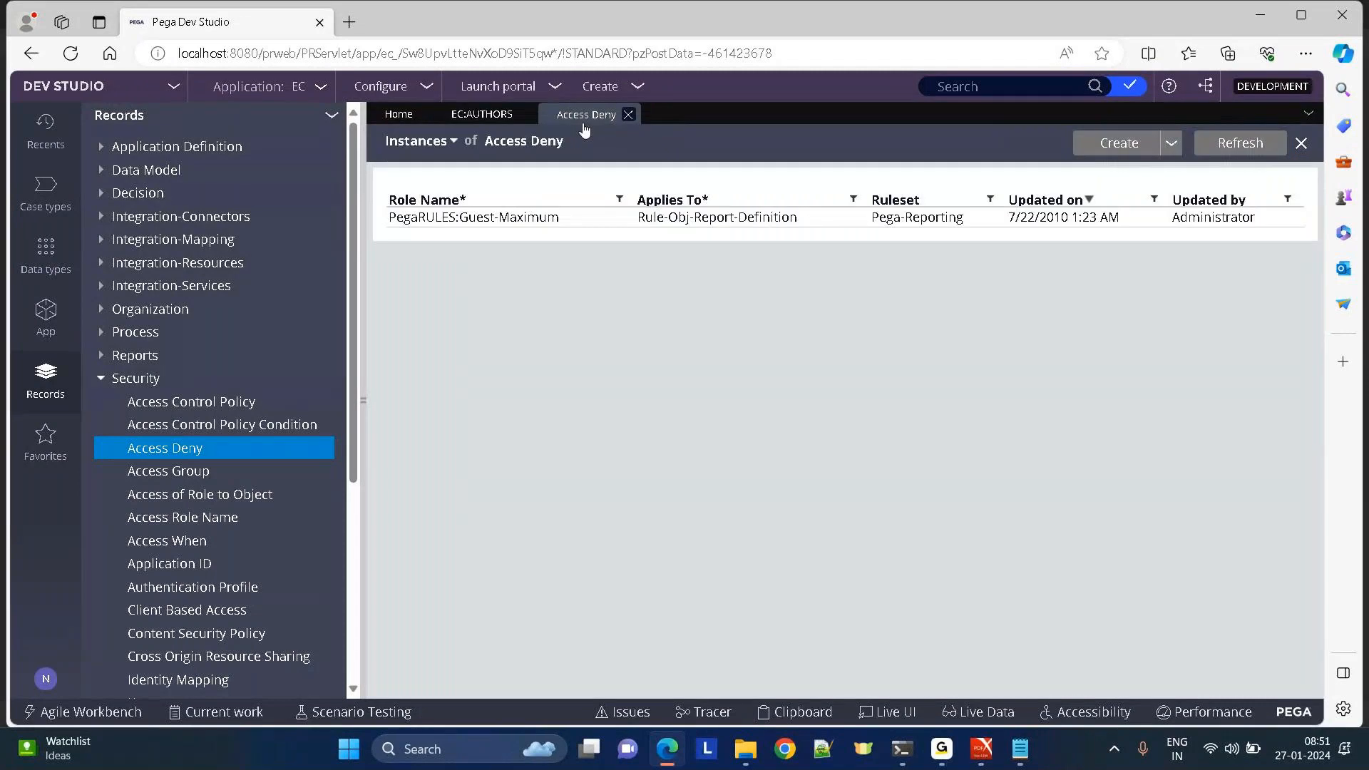
{"action": "left_click", "coordinate": [483, 119]}
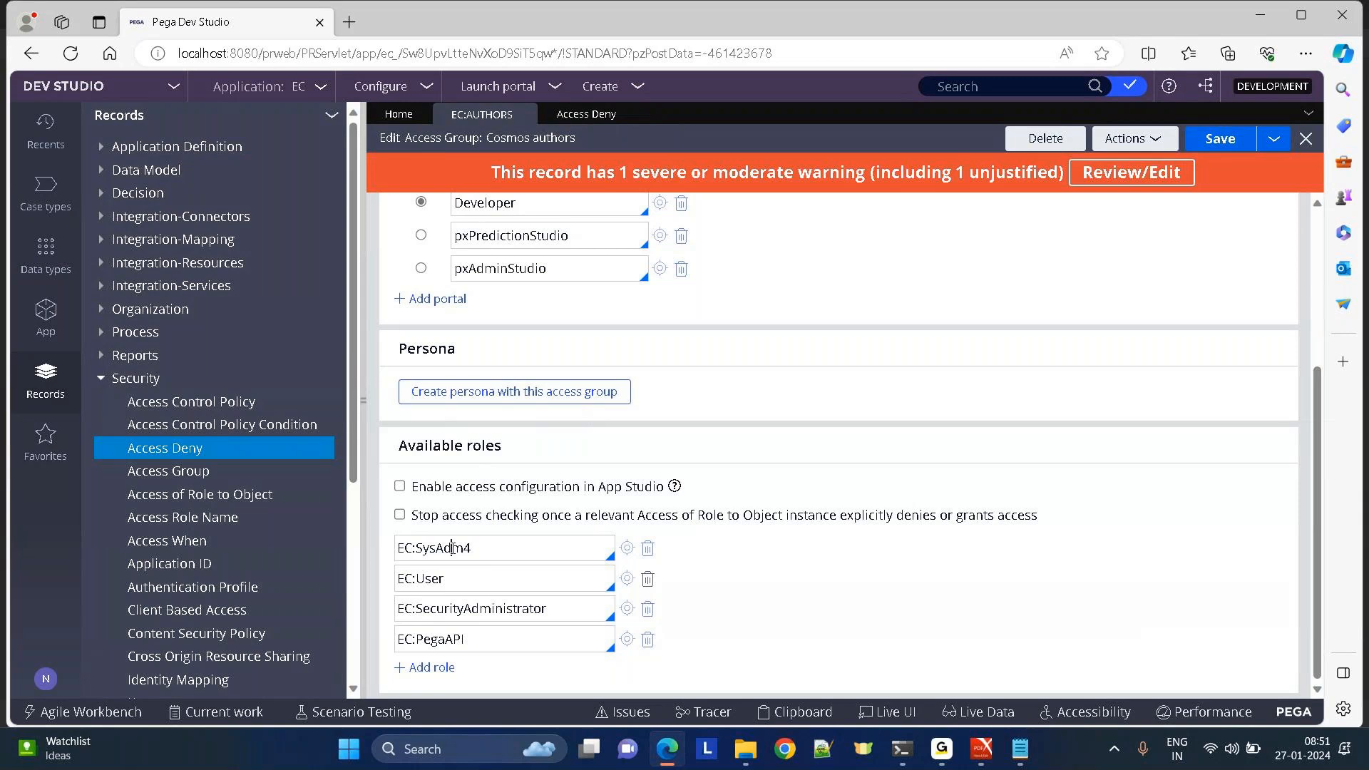
{"action": "left_click", "coordinate": [434, 584]}
{"action": "left_click", "coordinate": [574, 115]}
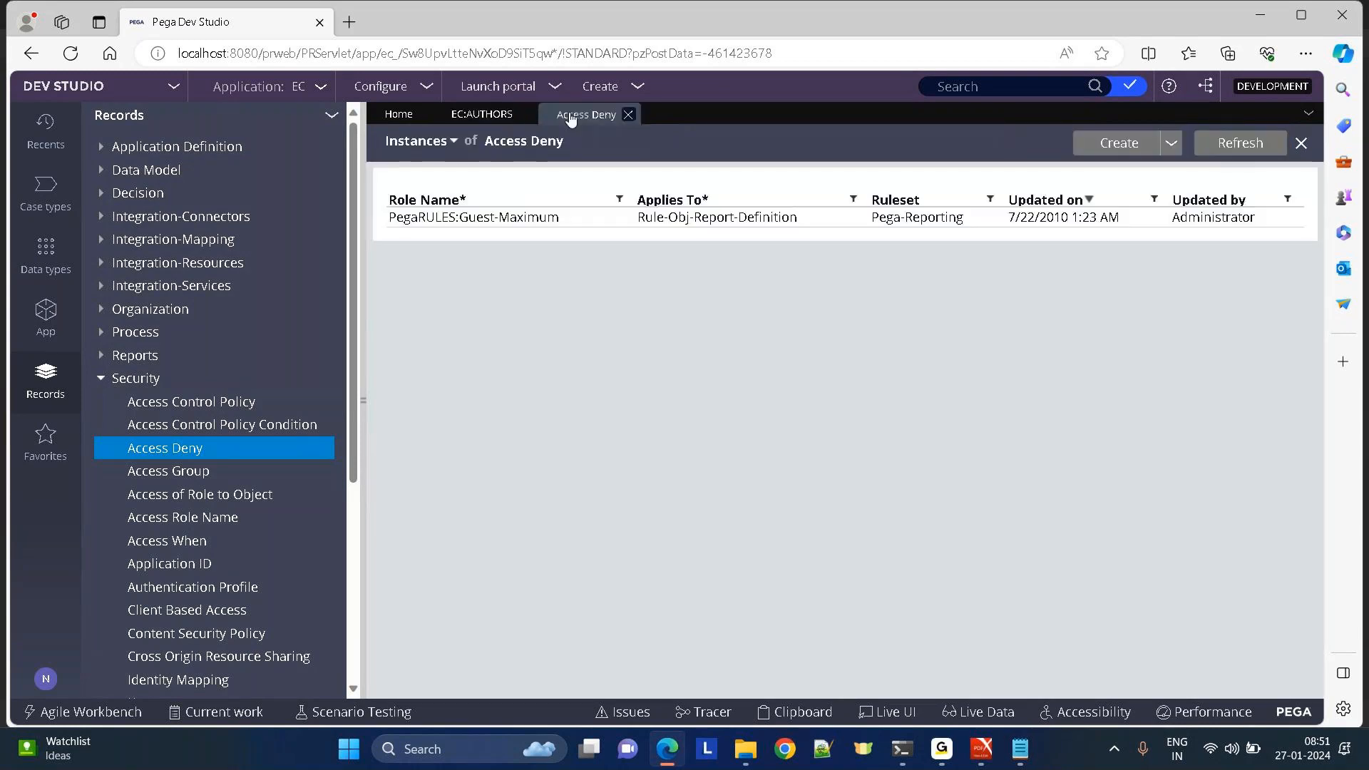
{"action": "left_click", "coordinate": [647, 217]}
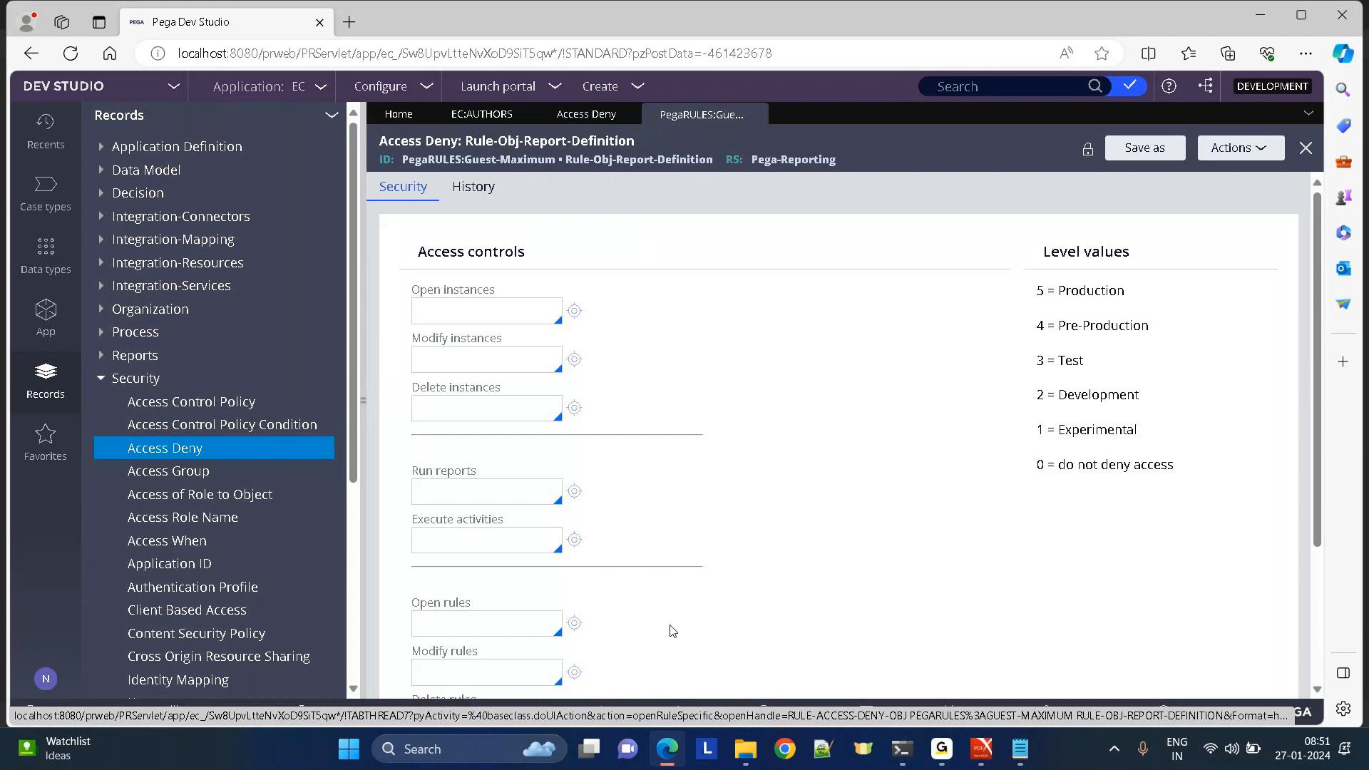
Switch between the Guest-Maximum deny rule and Cosmos authors, ending on the access group.
{"action": "left_click", "coordinate": [478, 115]}
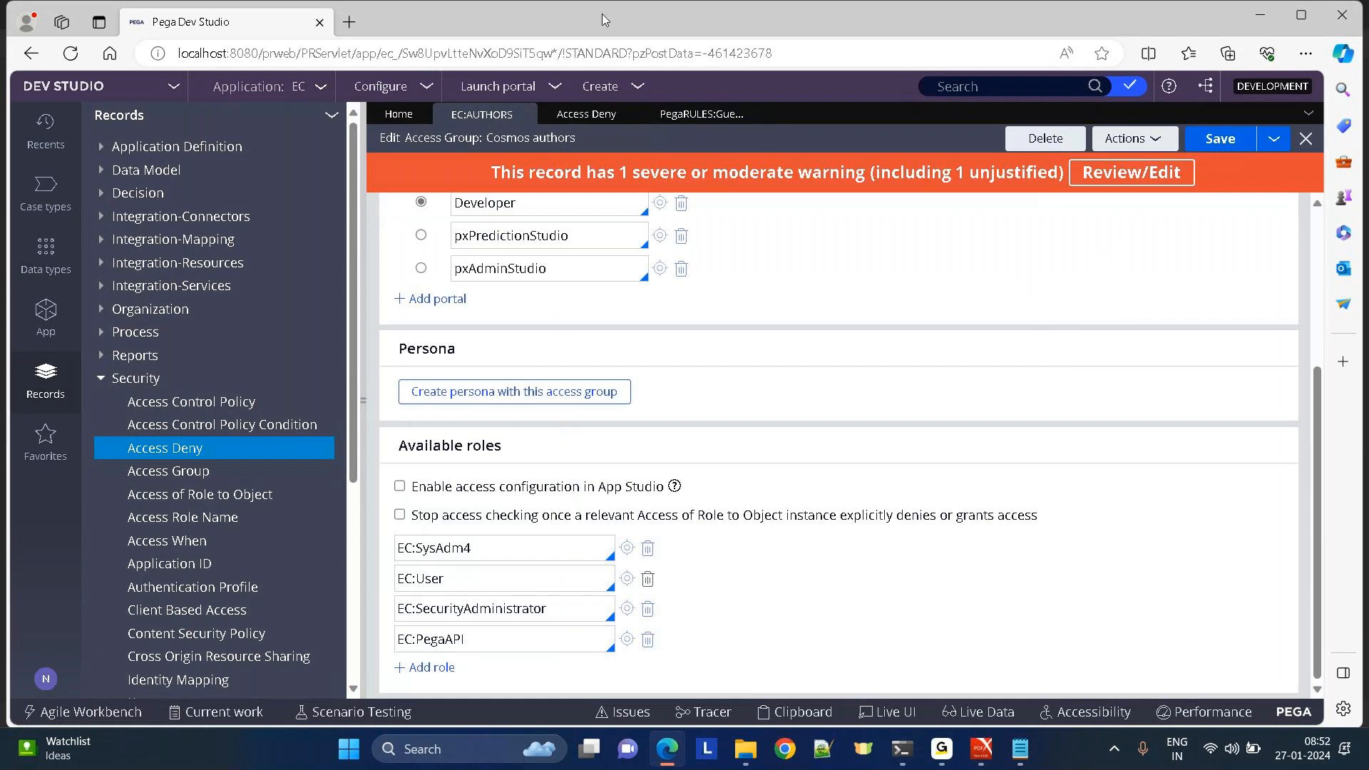
{"action": "left_click", "coordinate": [695, 121]}
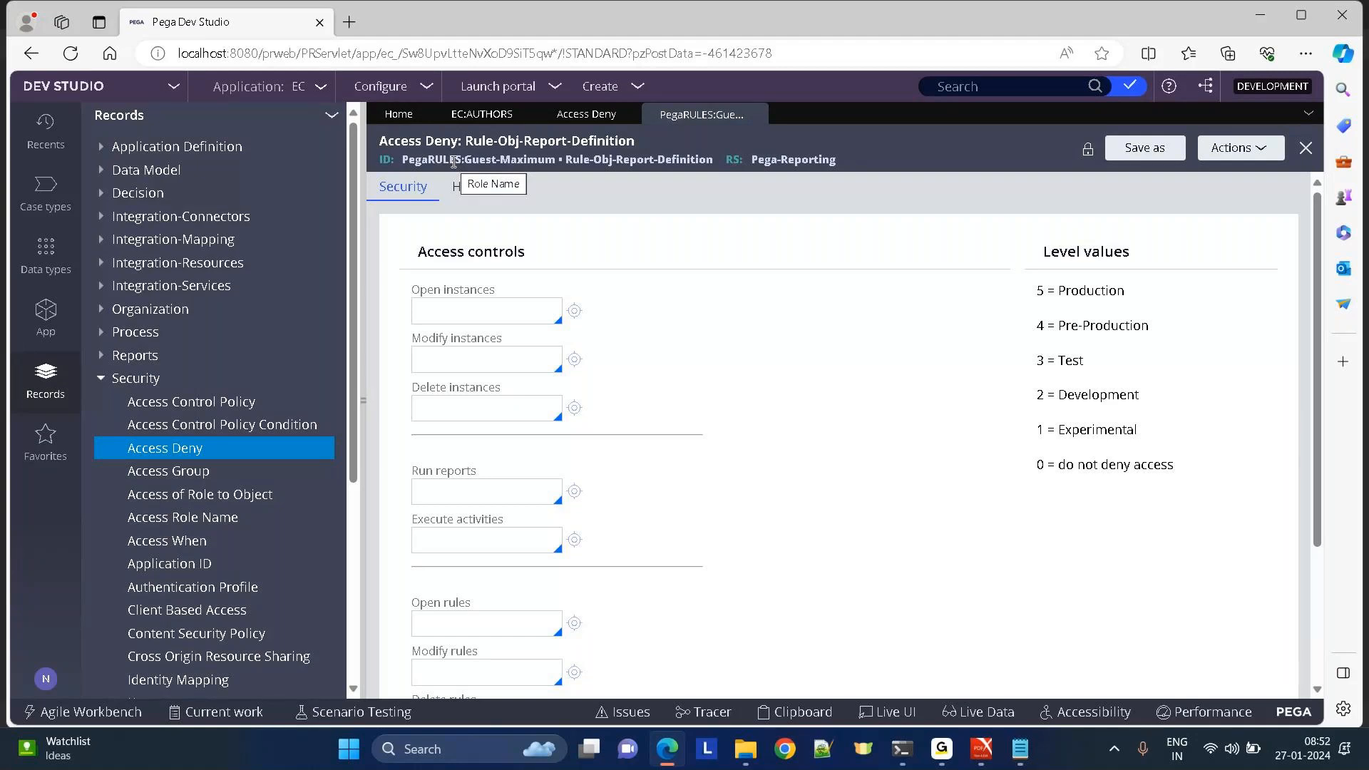
{"action": "left_click", "coordinate": [458, 117]}
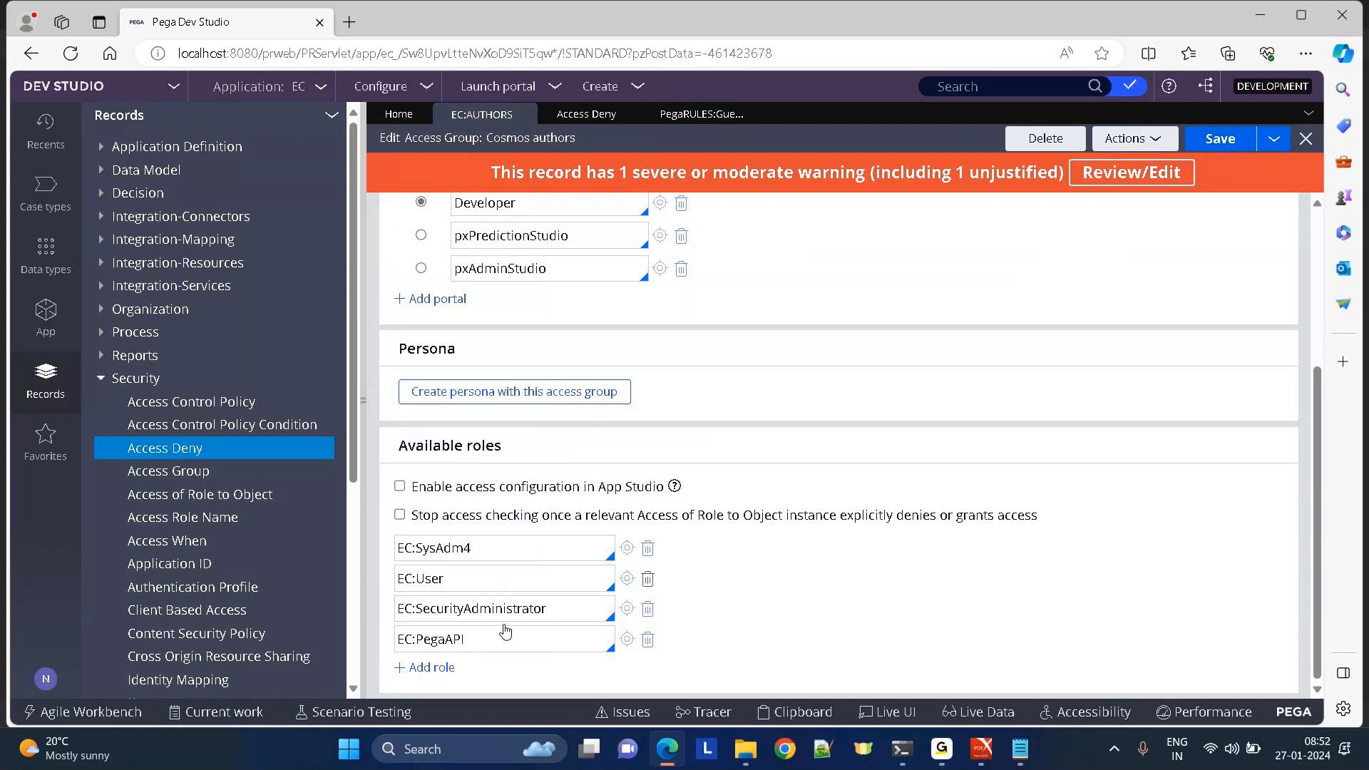
Create a new Access Deny draft with label EC:User and role name EC:User.
{"action": "left_click", "coordinate": [564, 120]}
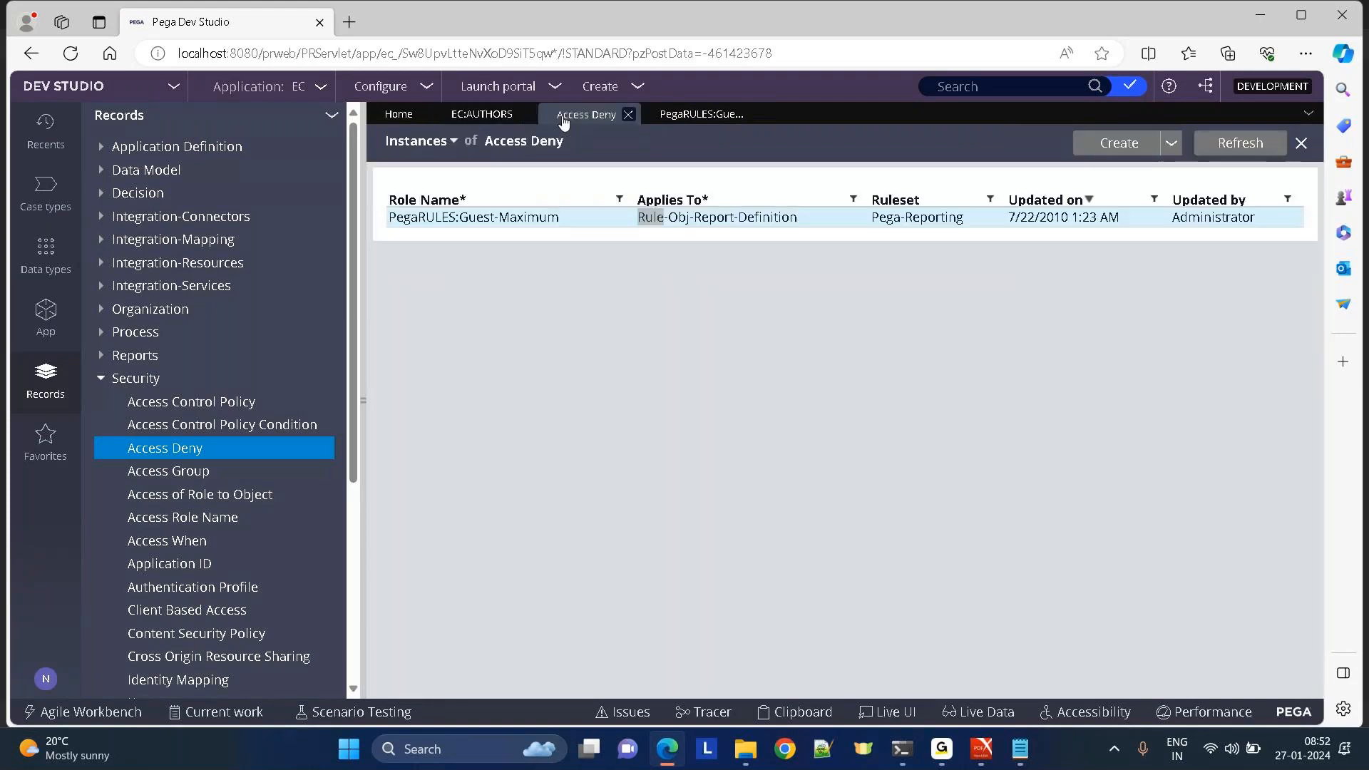
{"action": "left_click", "coordinate": [677, 117]}
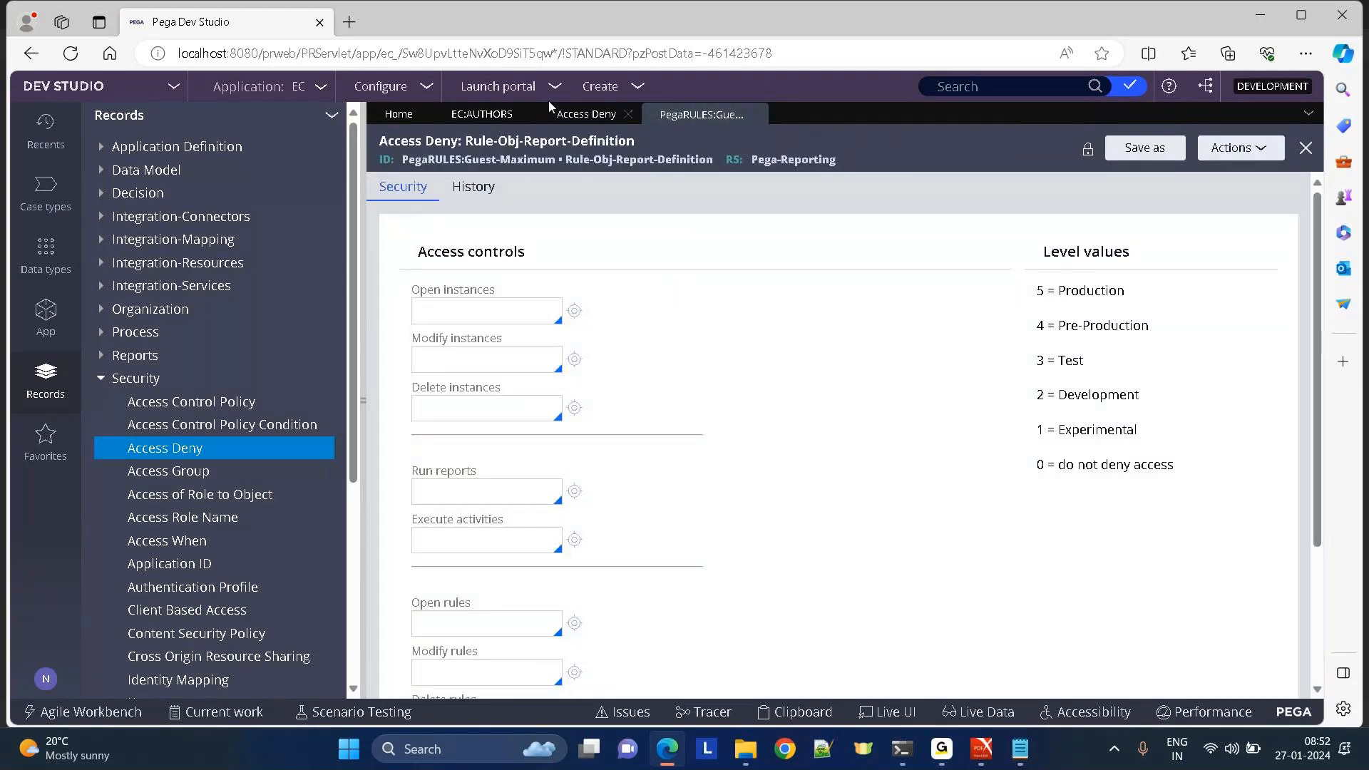
{"action": "left_click", "coordinate": [585, 115]}
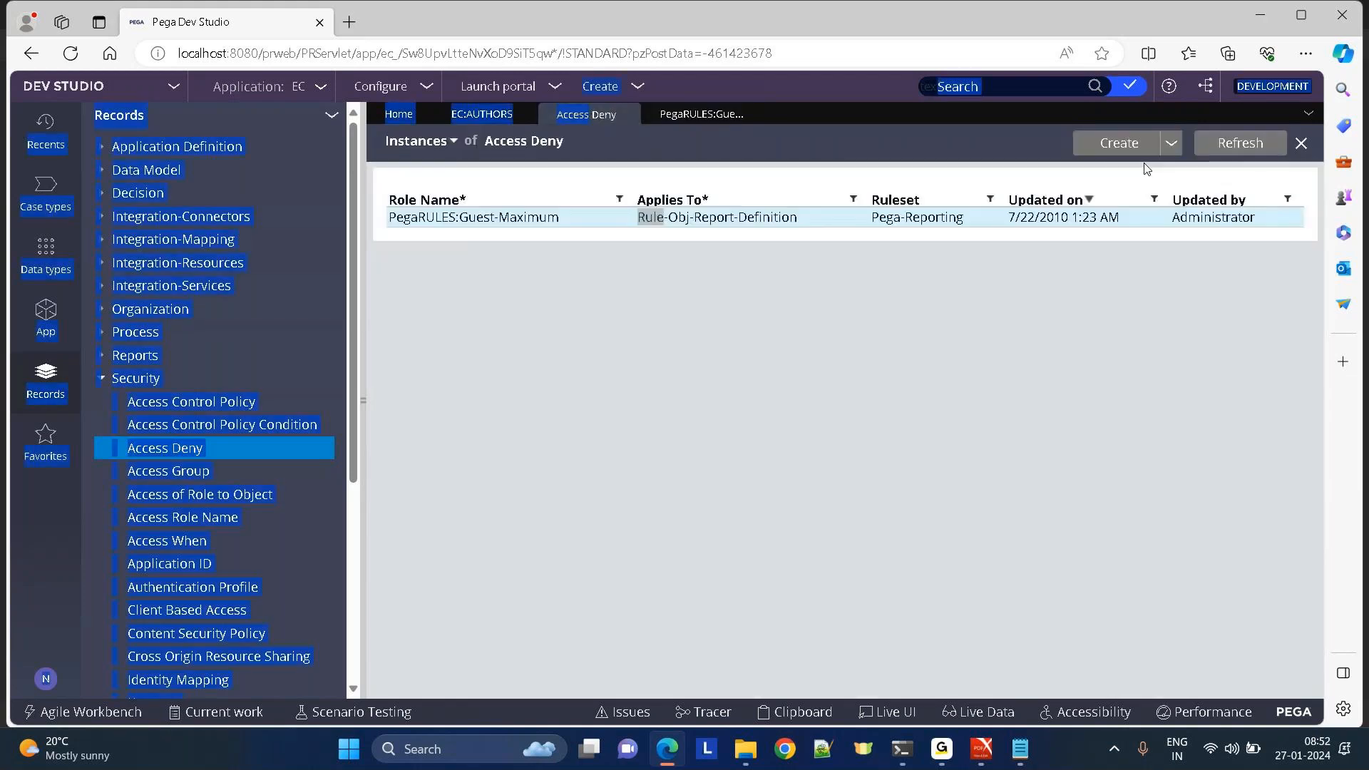
{"action": "left_click", "coordinate": [1118, 142]}
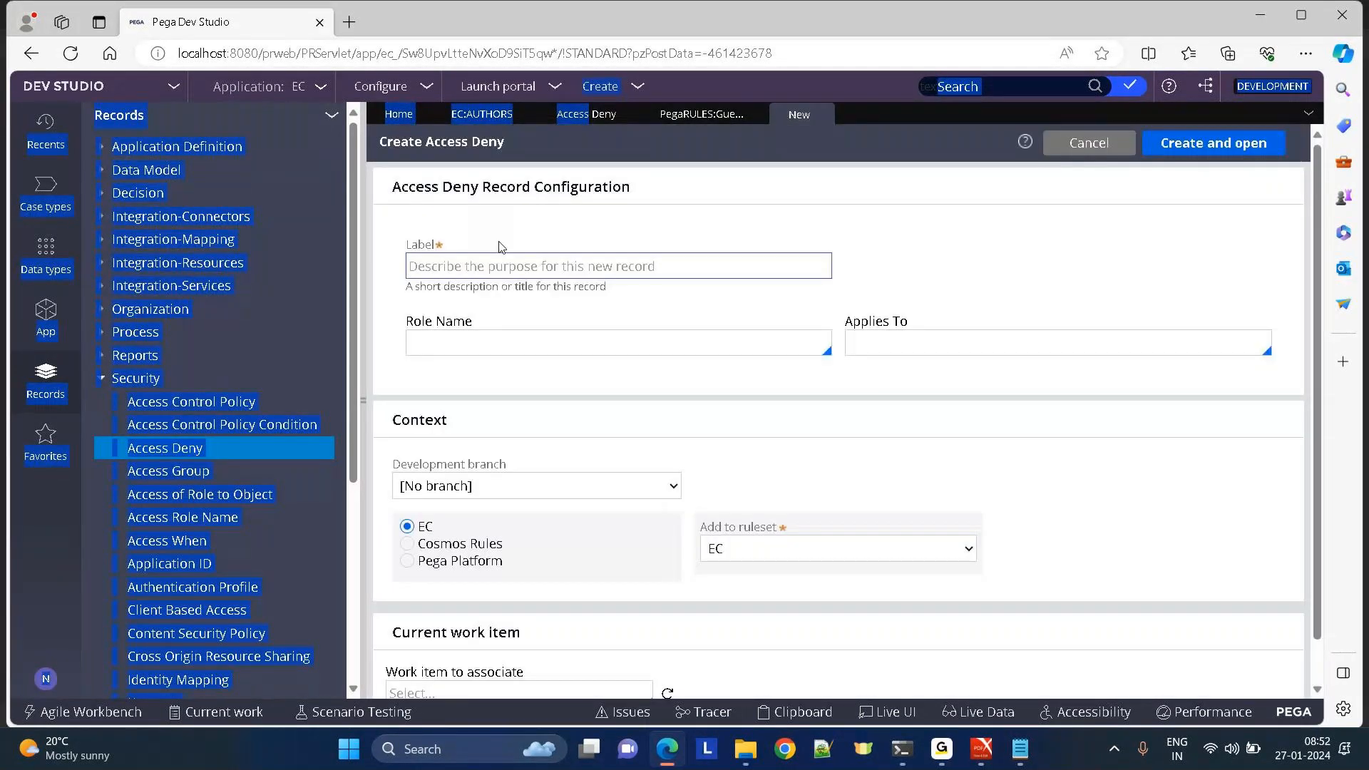
{"action": "left_click", "coordinate": [463, 267]}
{"action": "type", "text": "EC:User"}
{"action": "left_click", "coordinate": [413, 342]}
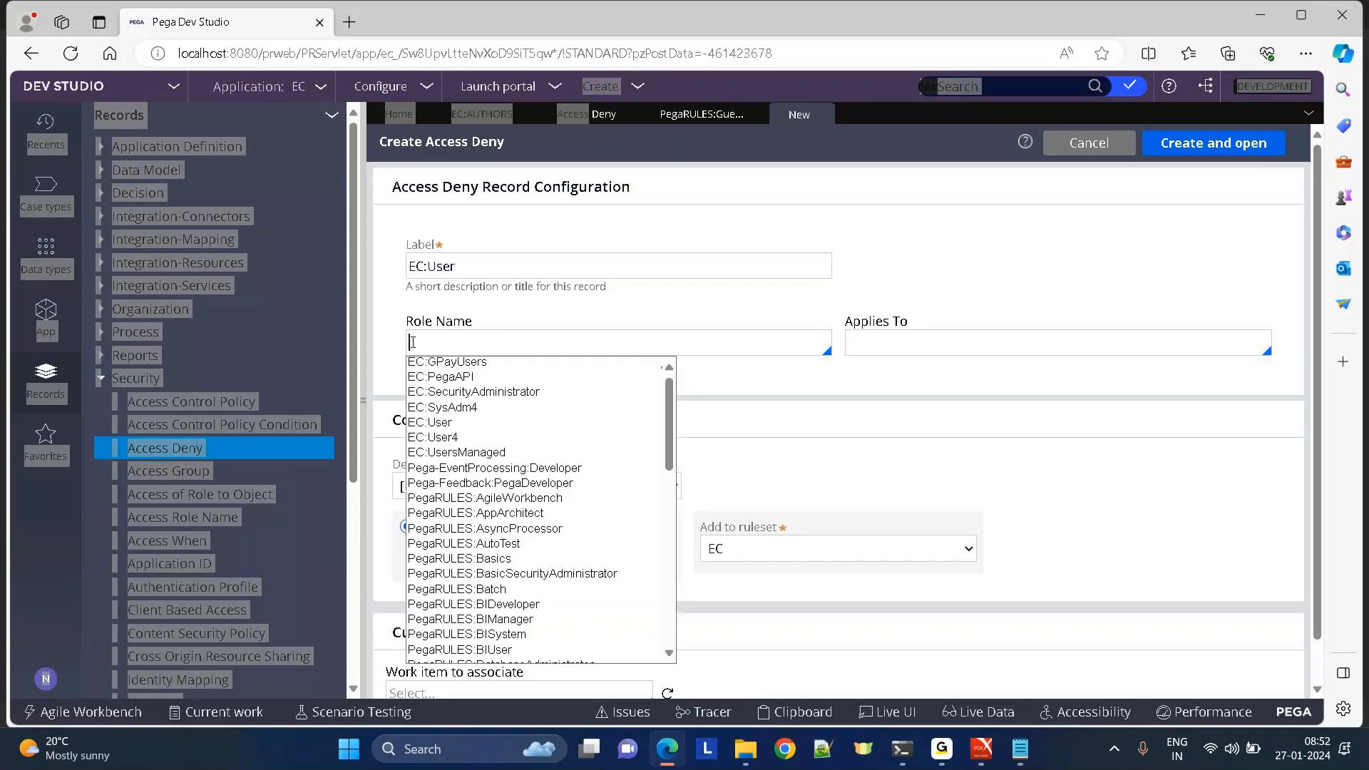
{"action": "type", "text": "ec"}
{"action": "key", "text": "Down"}
{"action": "key", "text": "Down"}
{"action": "key", "text": "Down"}
{"action": "key", "text": "Down"}
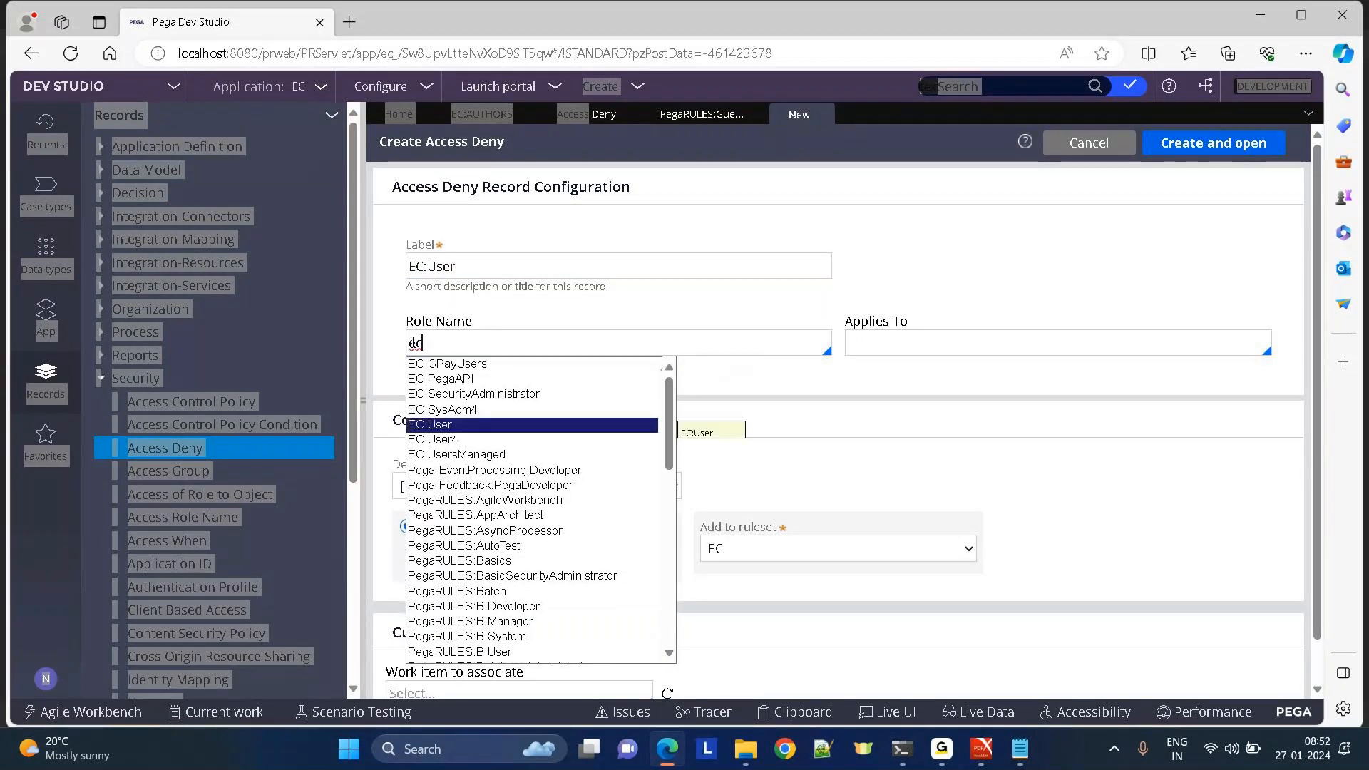
{"action": "key", "text": "Return"}
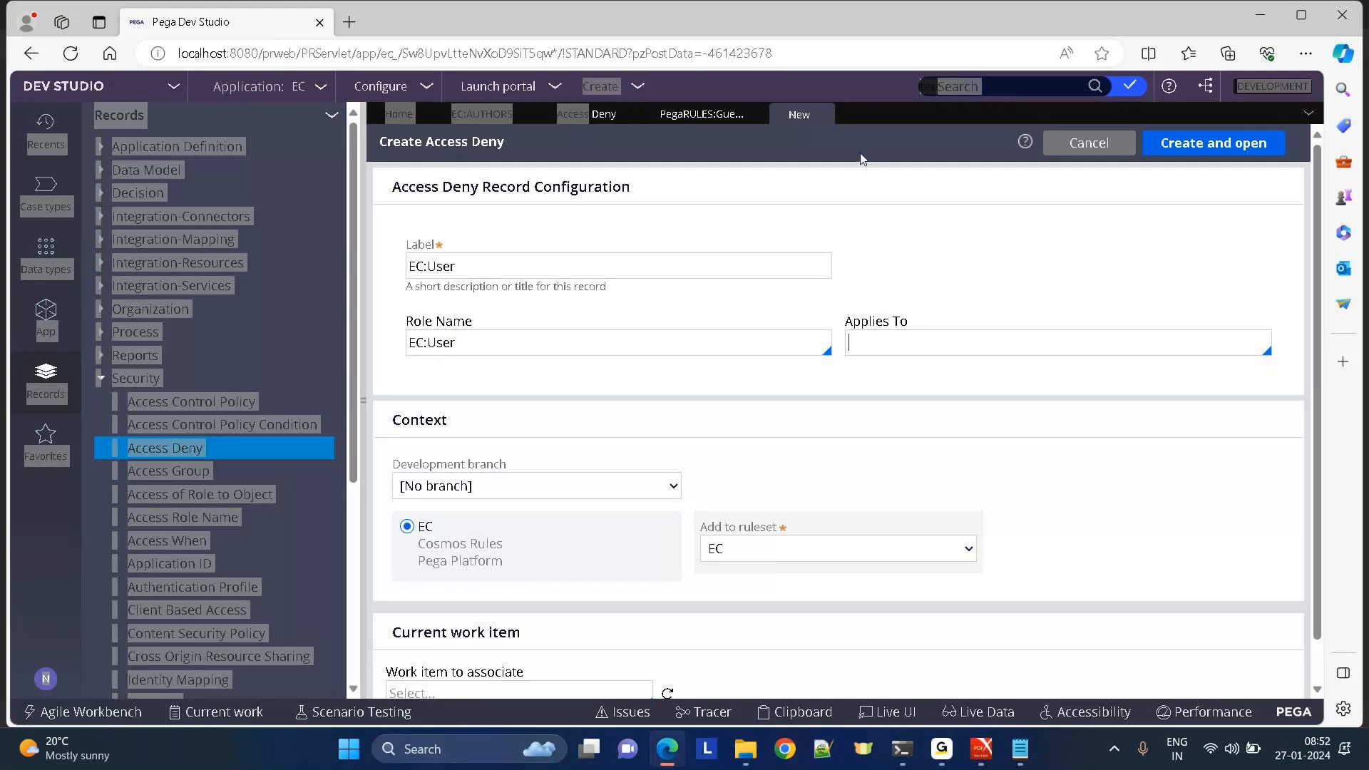
{"action": "left_click", "coordinate": [736, 123]}
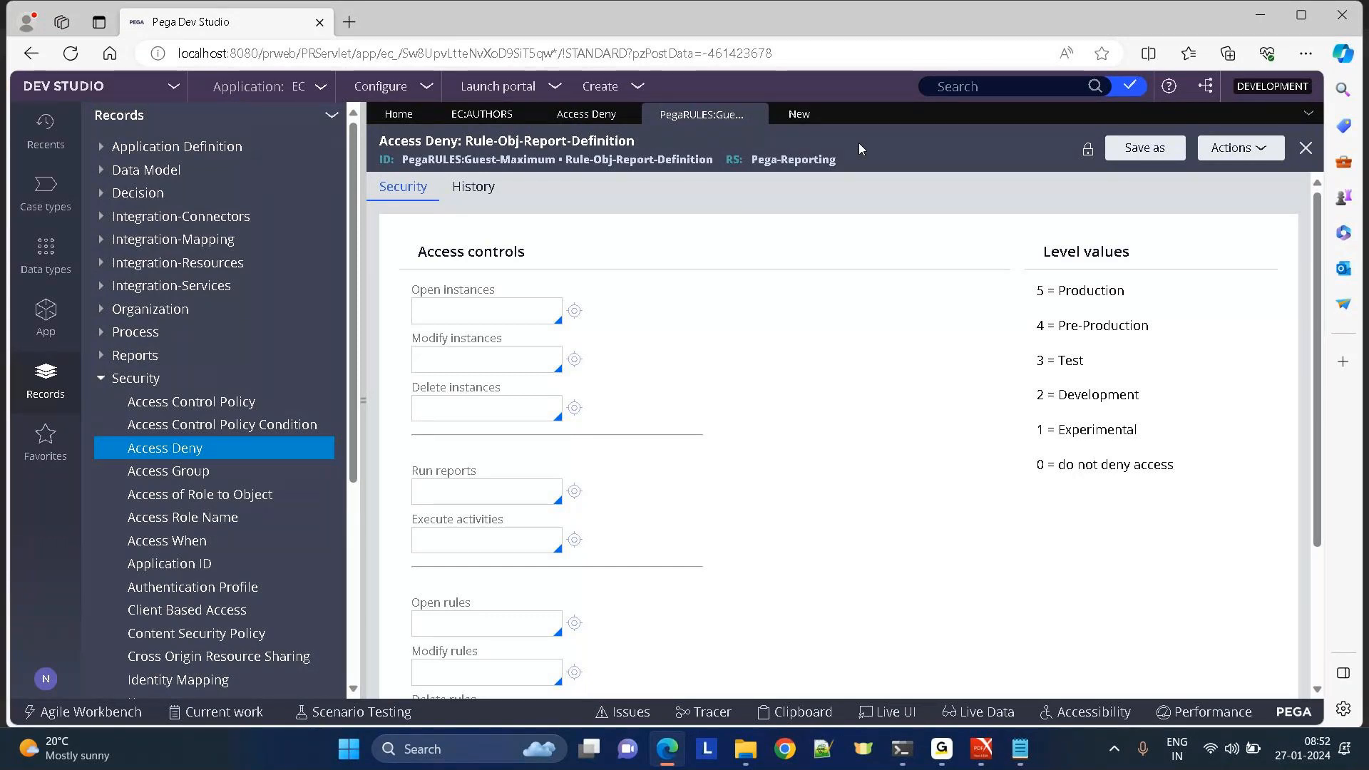
Return to the EC:AUTHORS tab showing roles EC:SysAdm4, EC:User, EC:SecurityAdministrator and EC:PegaAPI.
{"action": "left_click", "coordinate": [476, 117]}
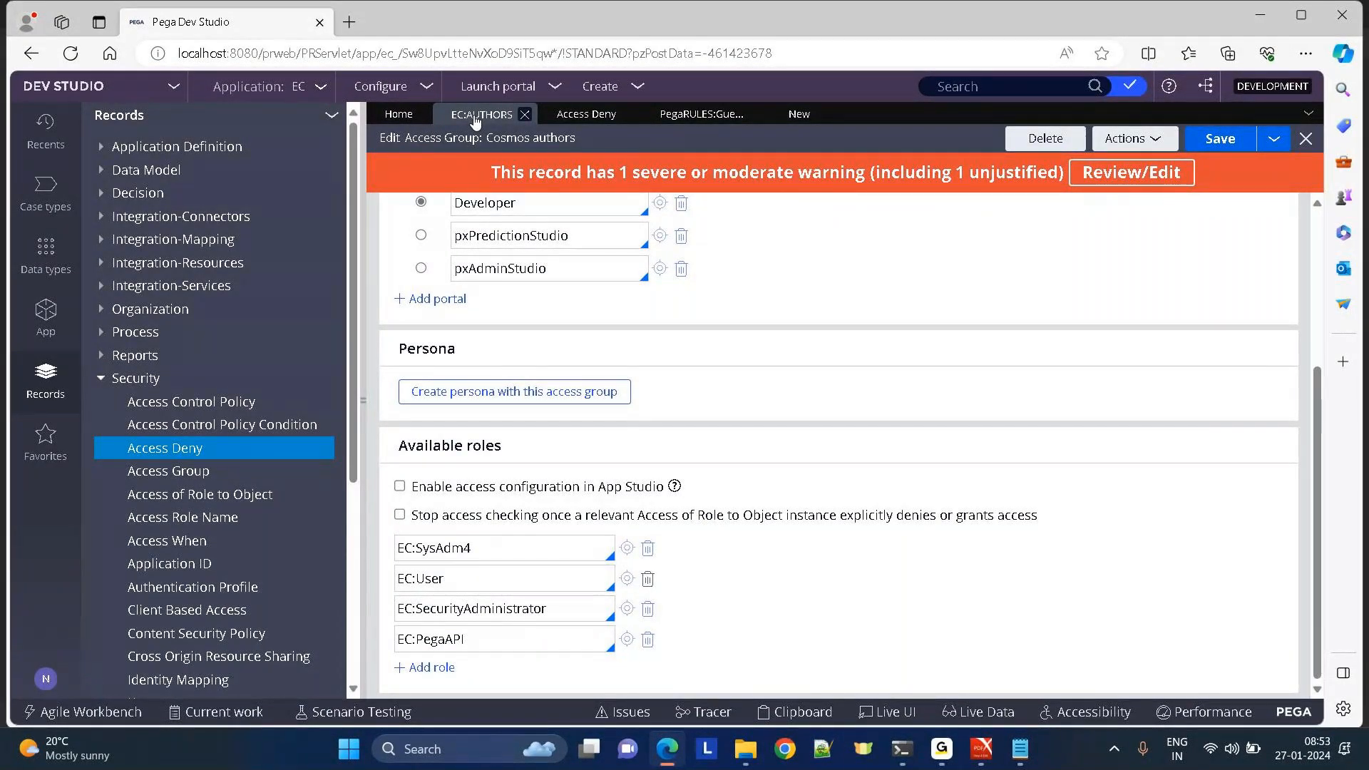
Close the unfinished EC:User Access Deny draft and confirm discarding its unsaved changes.
{"action": "left_click", "coordinate": [799, 116]}
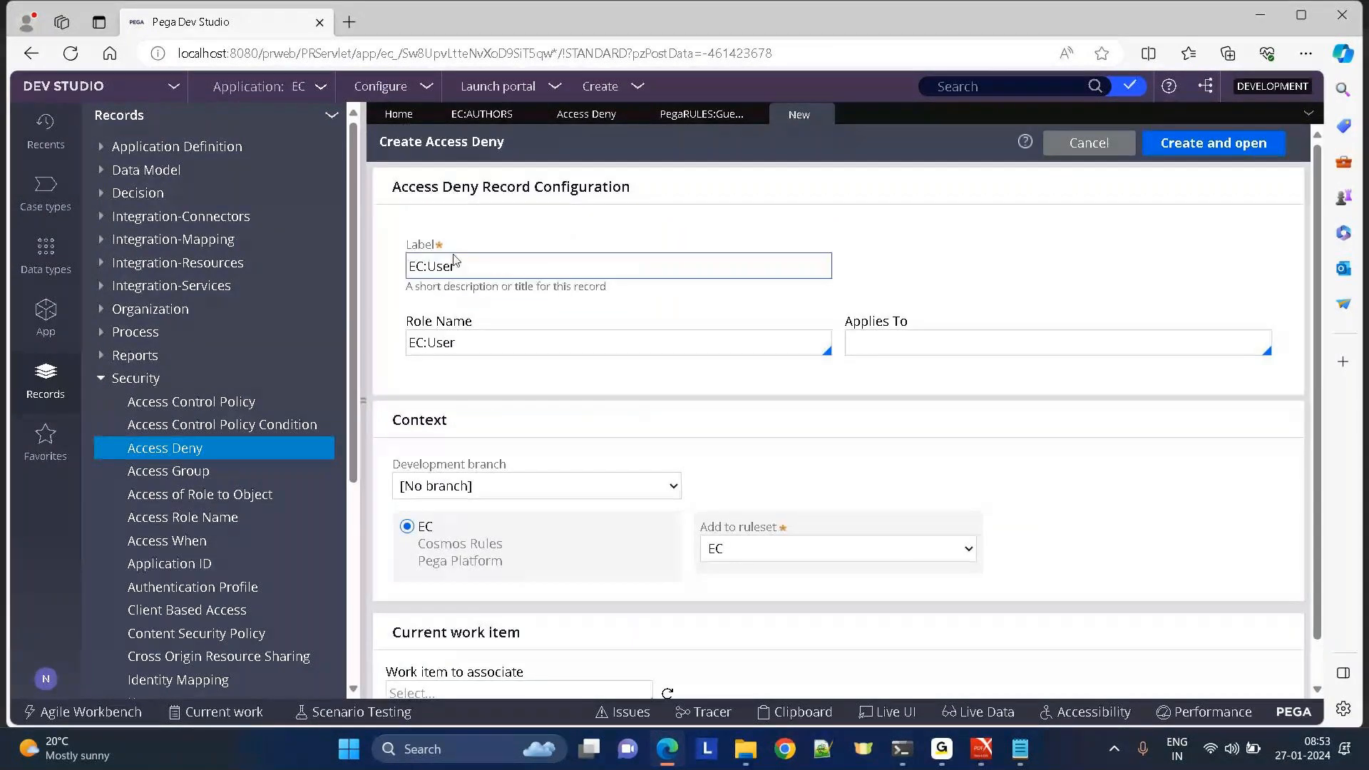
{"action": "left_click", "coordinate": [951, 334]}
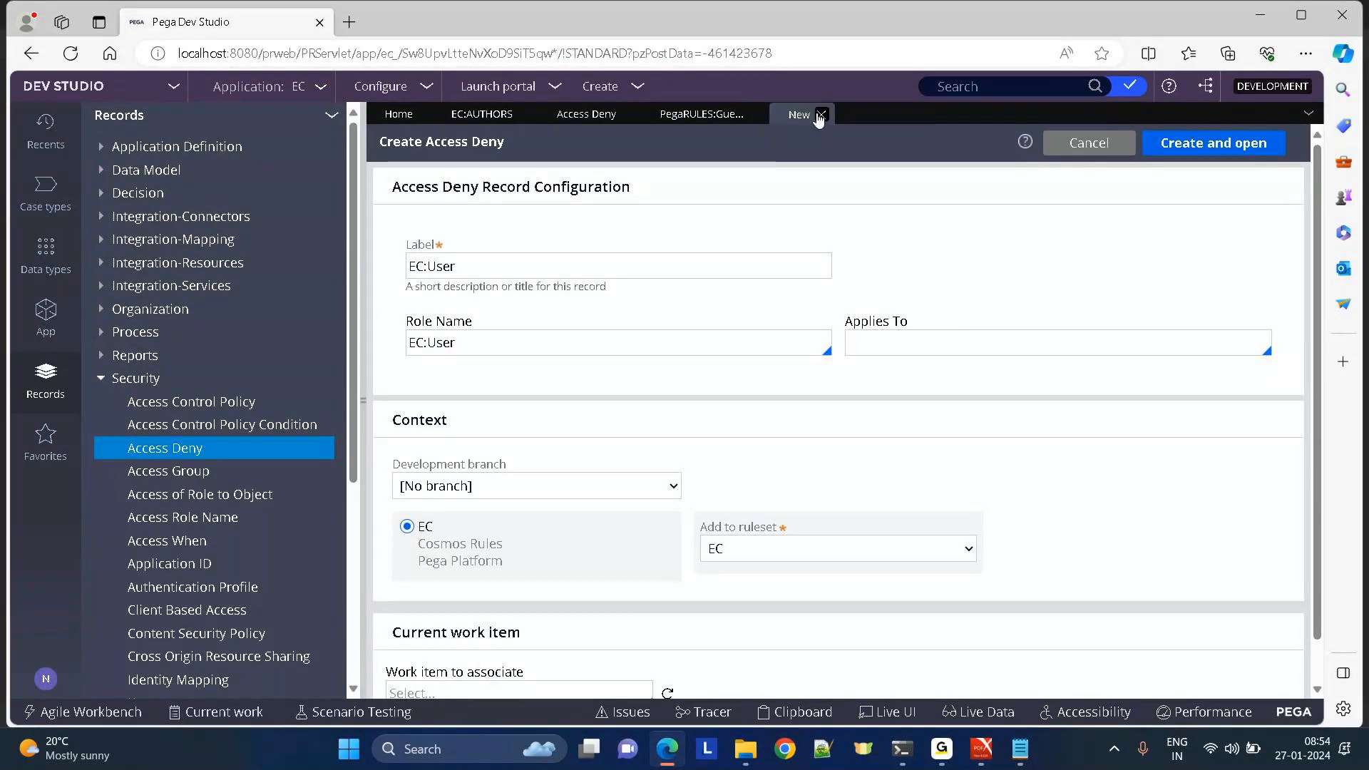
{"action": "left_click", "coordinate": [822, 115]}
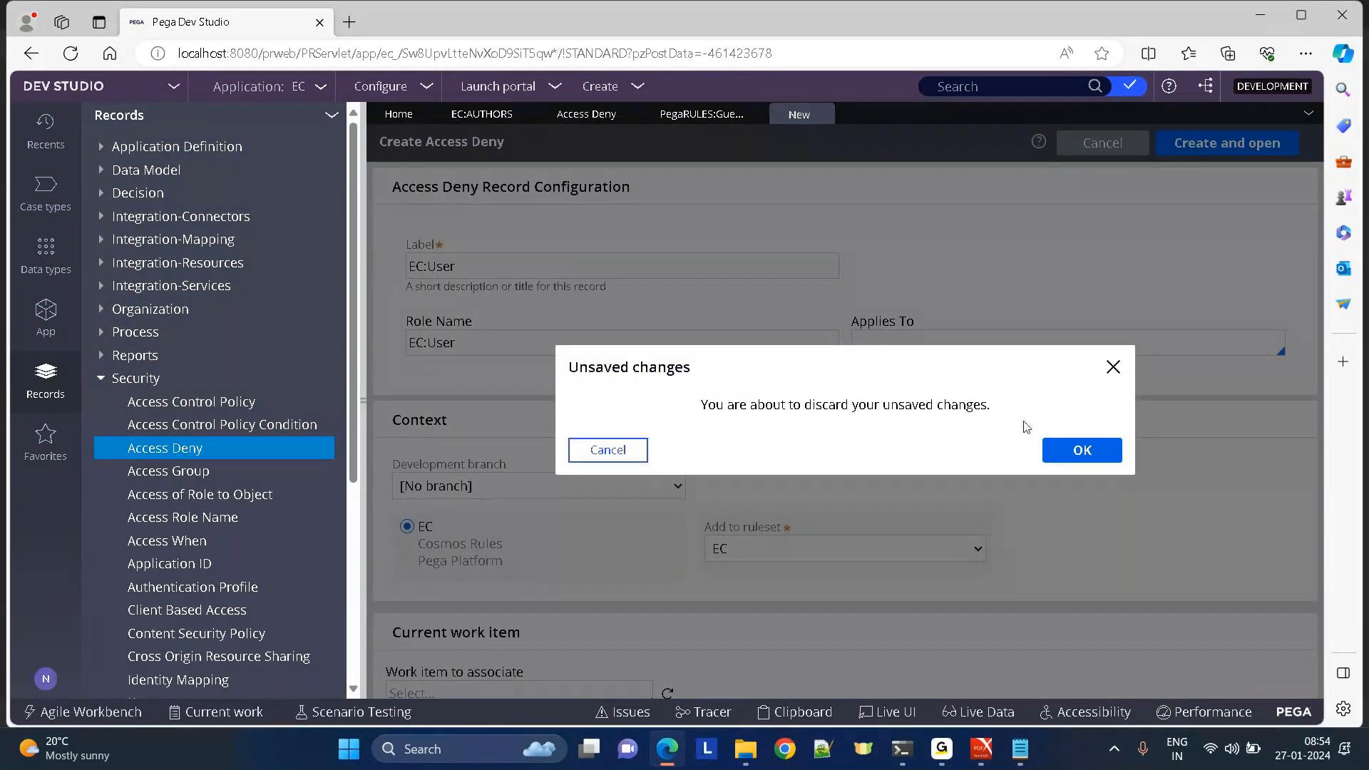
{"action": "left_click", "coordinate": [1081, 451]}
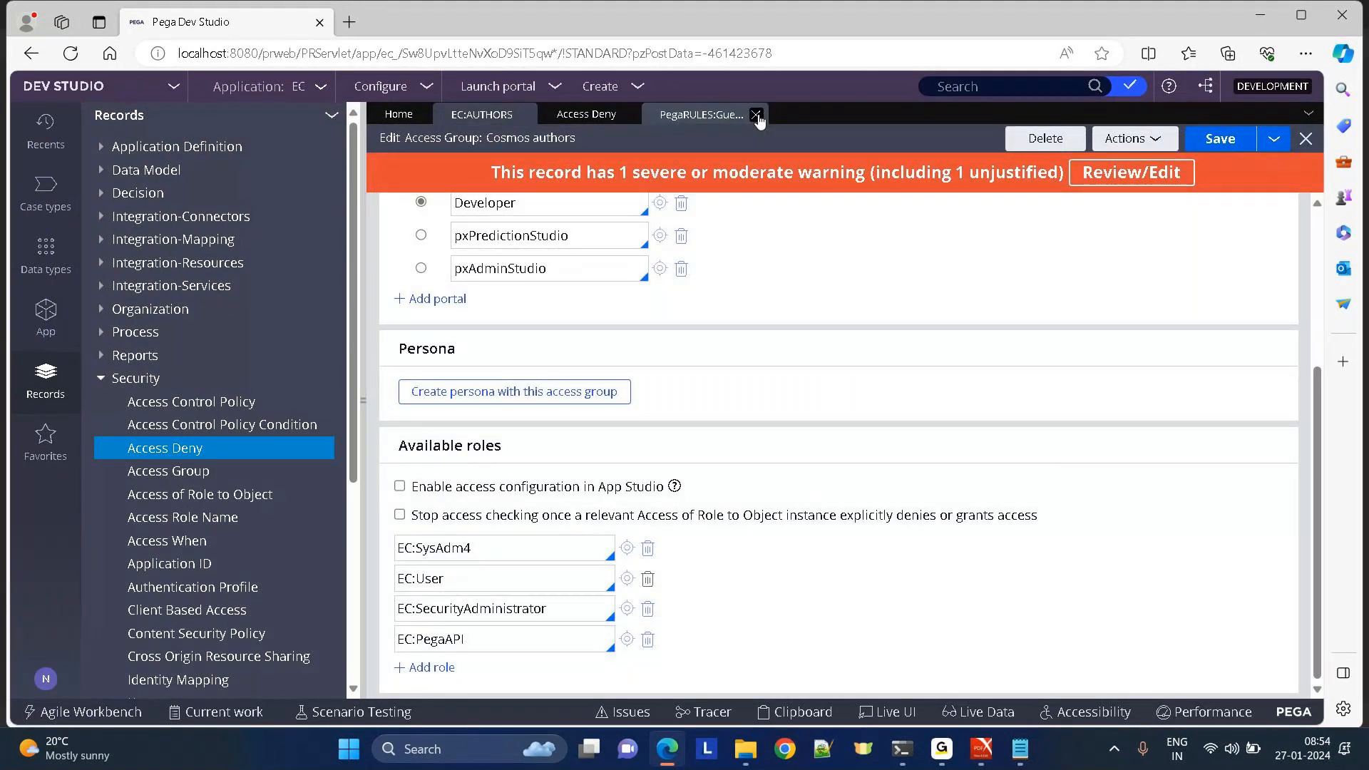
Close the Guest-Maximum Access Deny rule and Access Deny list, then review the role entries.
{"action": "left_click", "coordinate": [756, 115]}
{"action": "left_click", "coordinate": [628, 115]}
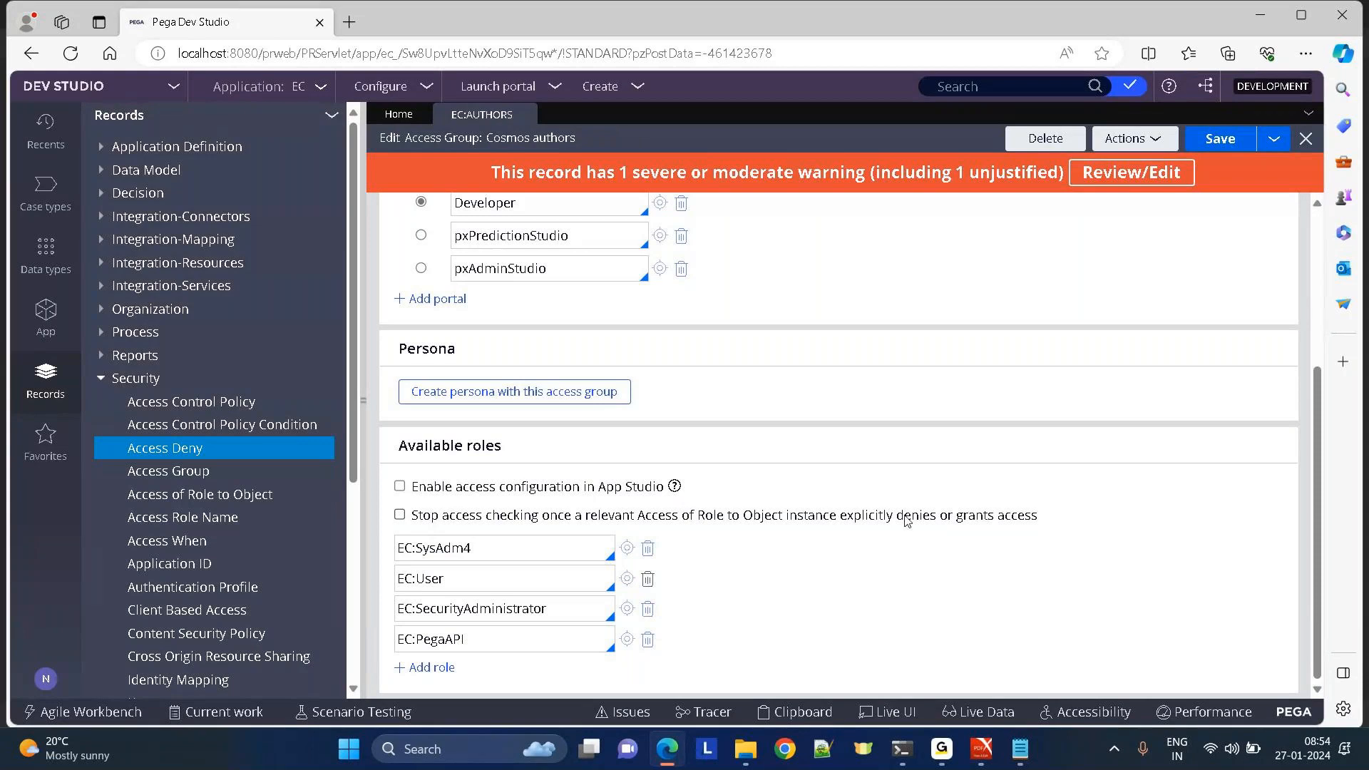
{"action": "left_click_drag", "start_coordinate": [1038, 516], "coordinate": [418, 516]}
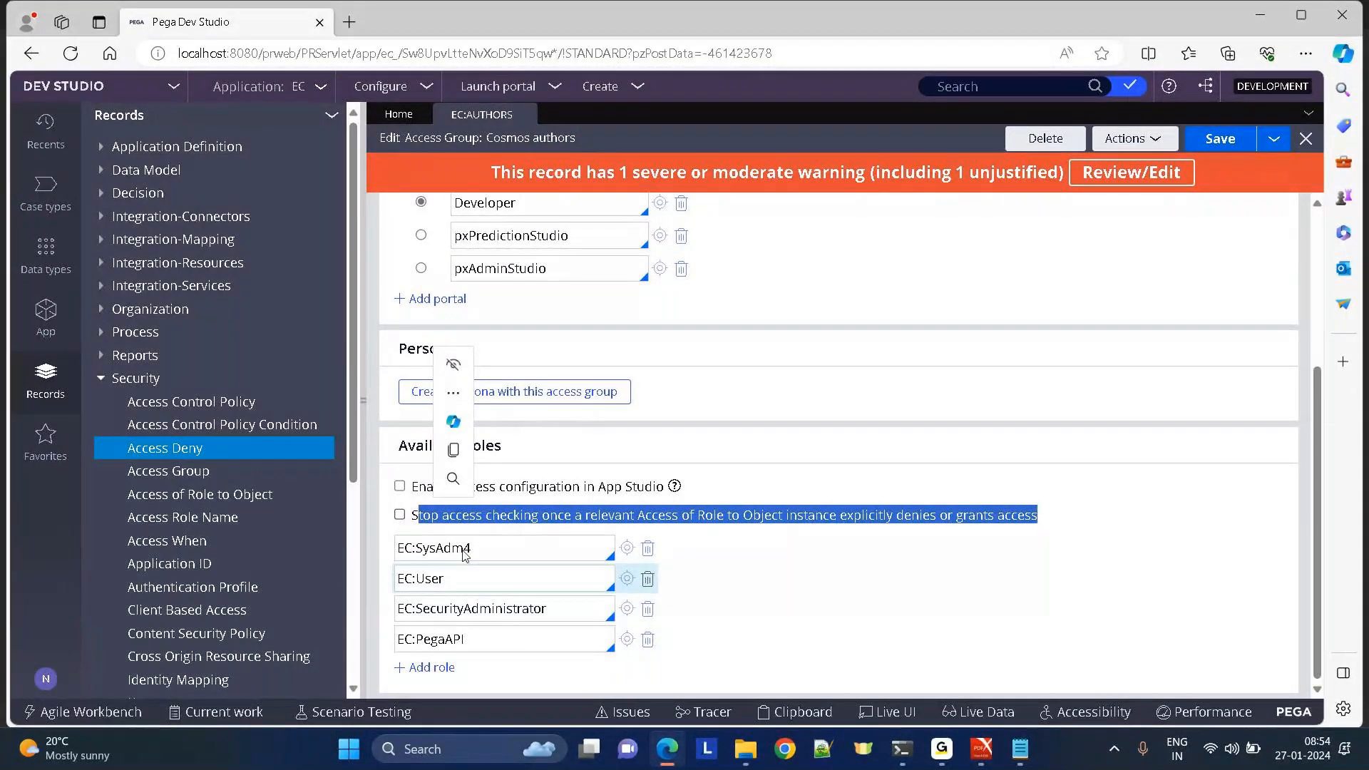
{"action": "left_click", "coordinate": [477, 639]}
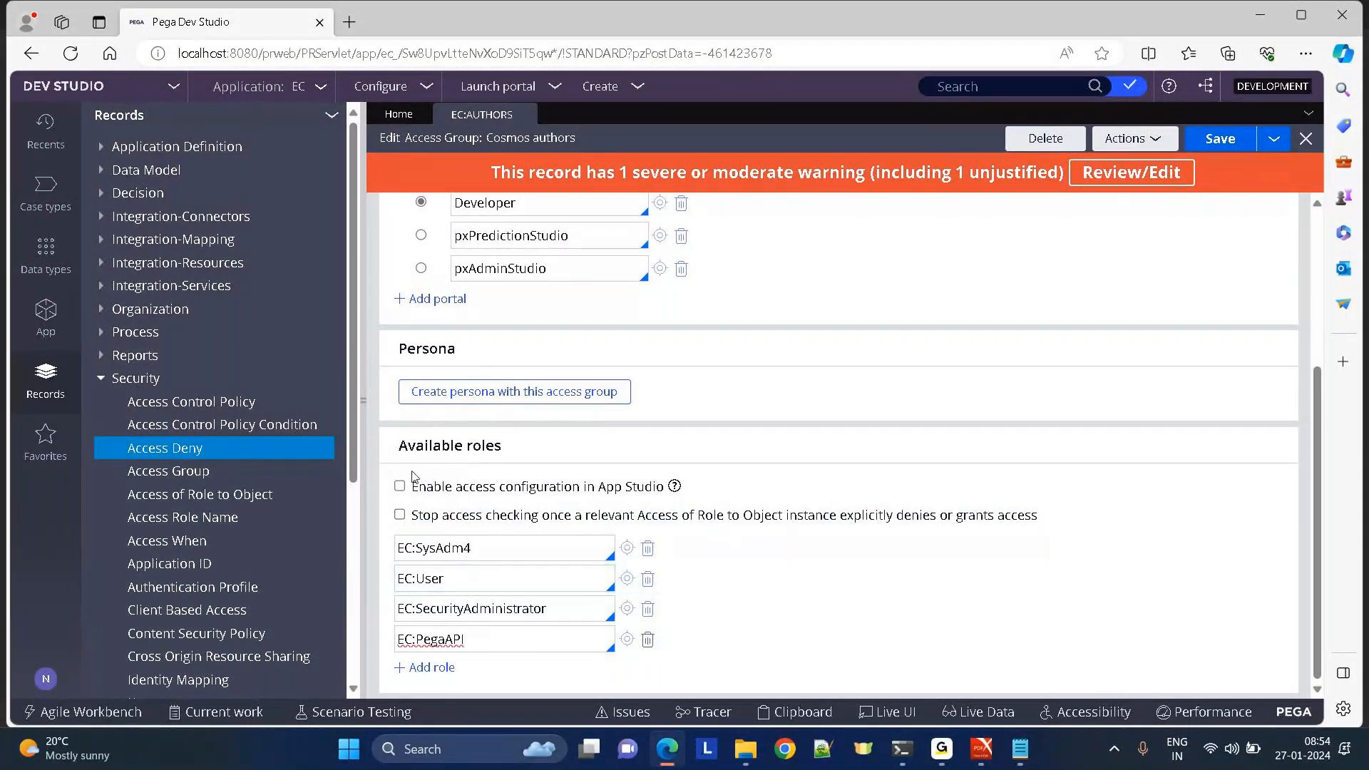
{"action": "left_click", "coordinate": [477, 553]}
{"action": "left_click", "coordinate": [477, 554]}
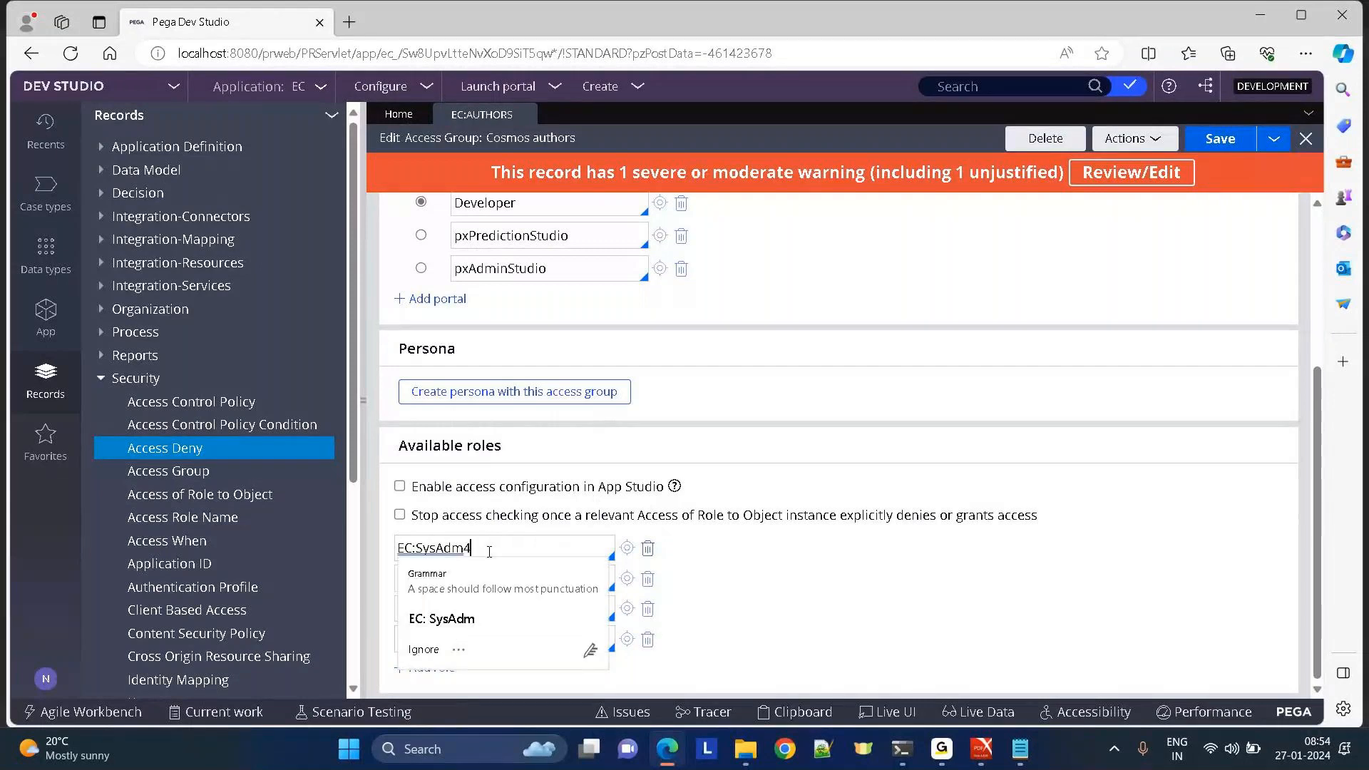
{"action": "left_click", "coordinate": [873, 562]}
{"action": "left_click", "coordinate": [488, 577]}
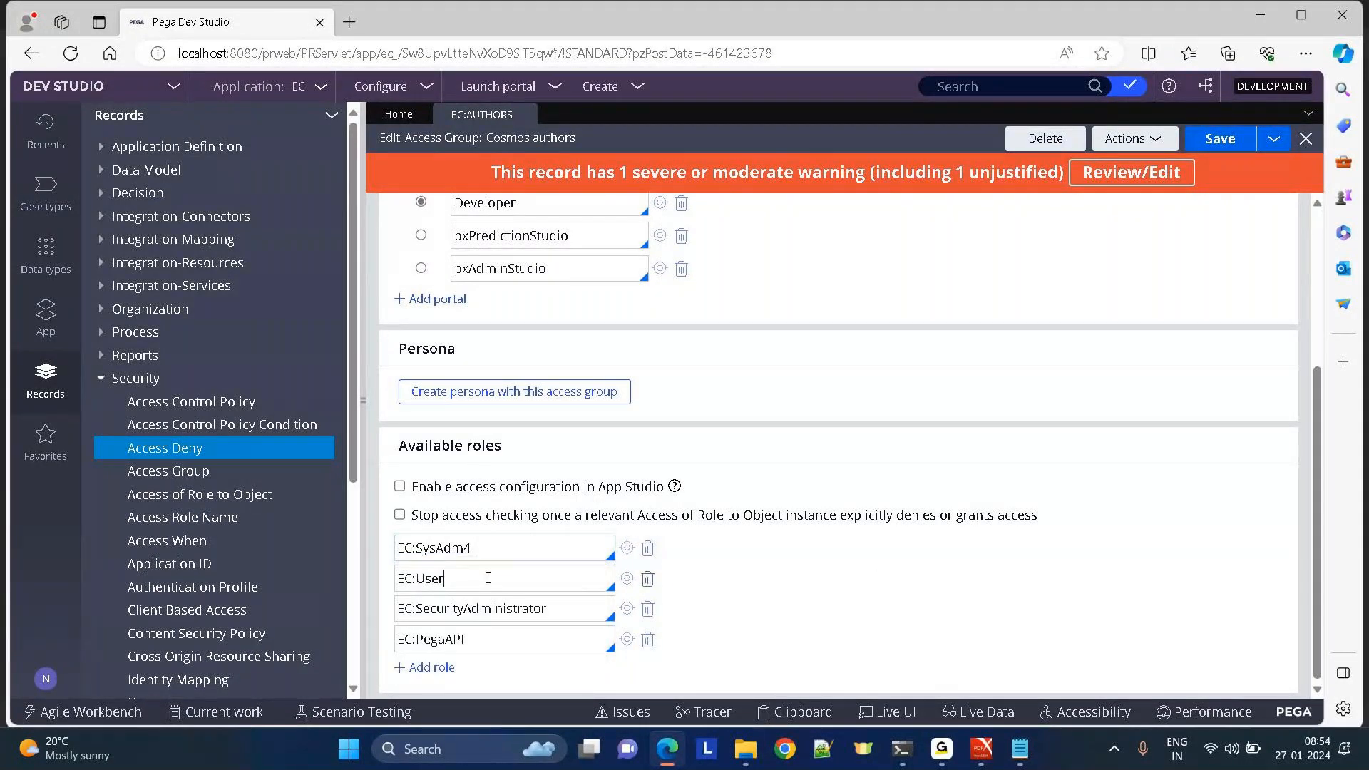
Toggle 'Stop access checking once…' on and off while reviewing the roles, ending with EC:User selected.
{"action": "left_click", "coordinate": [400, 514]}
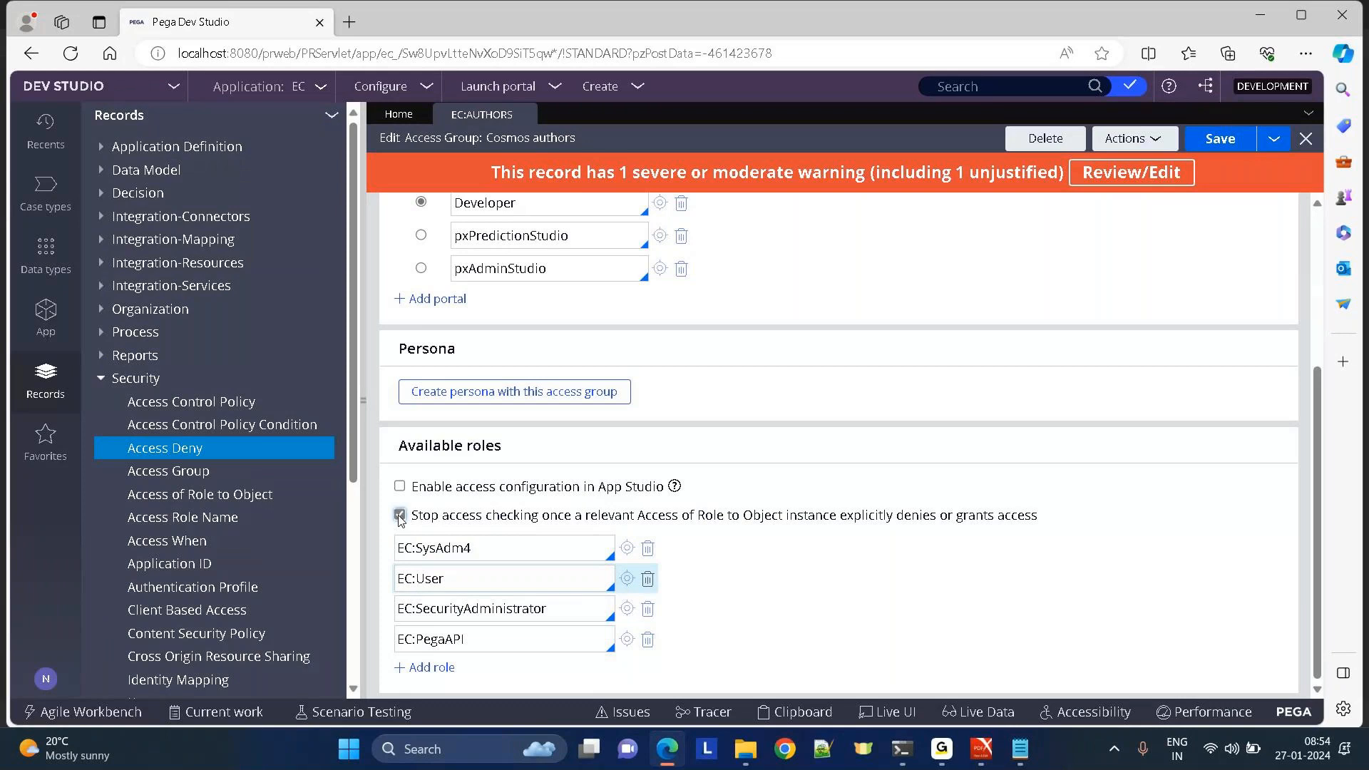
{"action": "left_click", "coordinate": [400, 515]}
{"action": "left_click_drag", "start_coordinate": [558, 515], "coordinate": [1038, 519]}
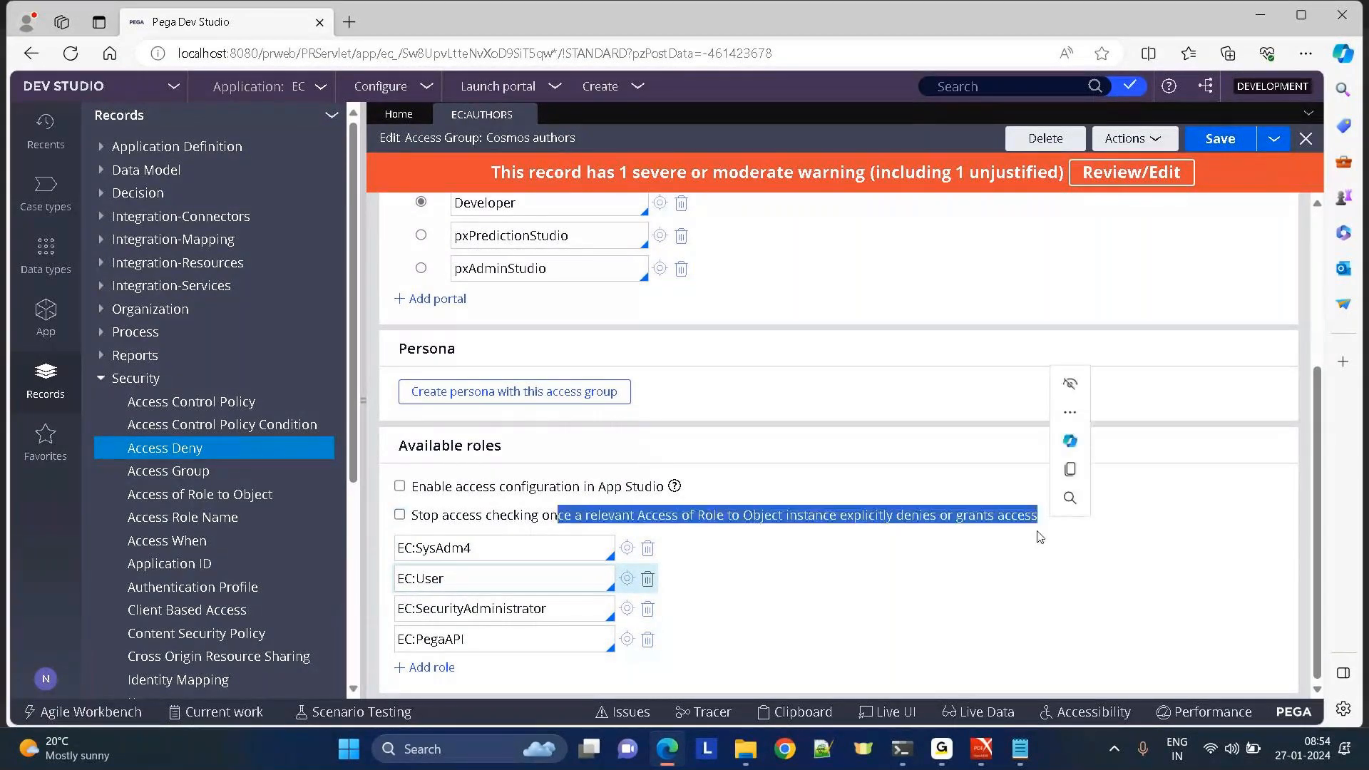
{"action": "left_click", "coordinate": [904, 566]}
{"action": "left_click", "coordinate": [520, 550]}
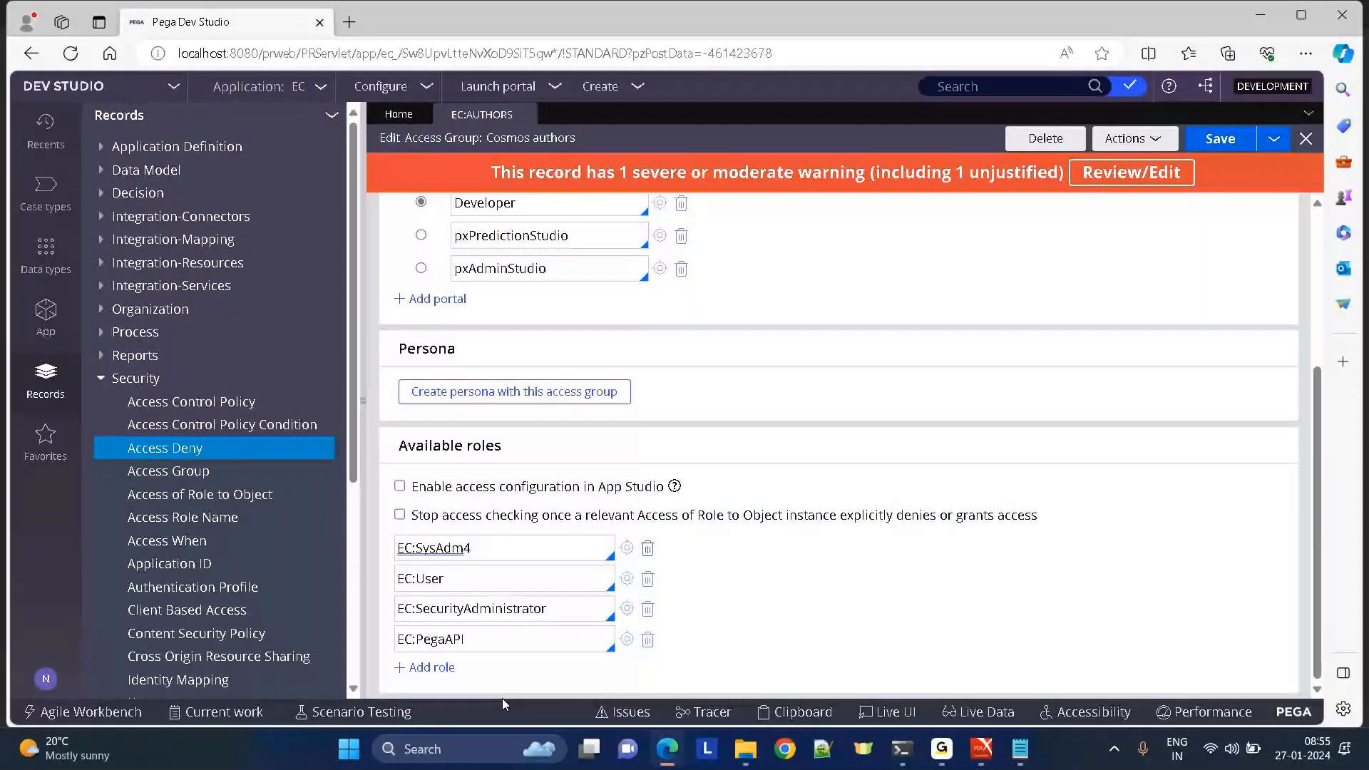
{"action": "left_click_drag", "start_coordinate": [415, 518], "coordinate": [1153, 513]}
{"action": "left_click", "coordinate": [987, 574]}
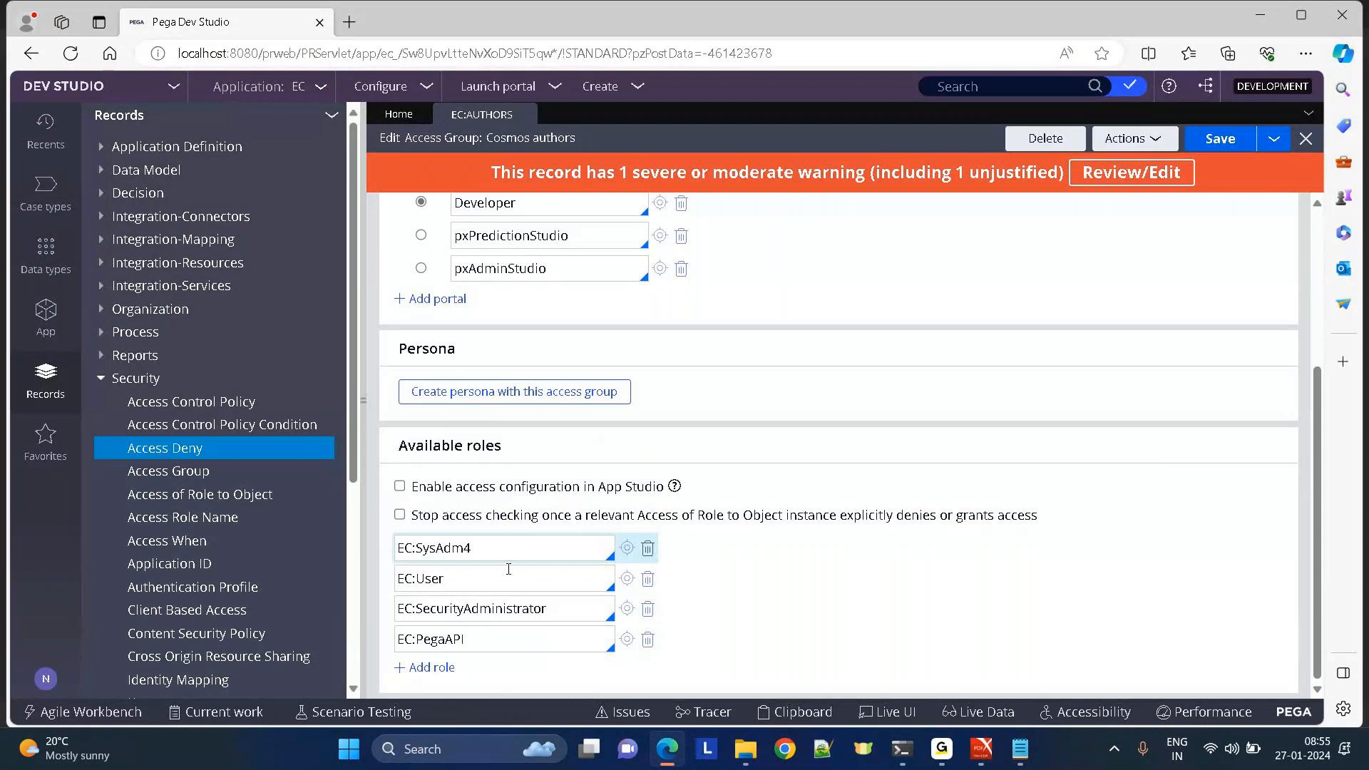
{"action": "left_click", "coordinate": [532, 644]}
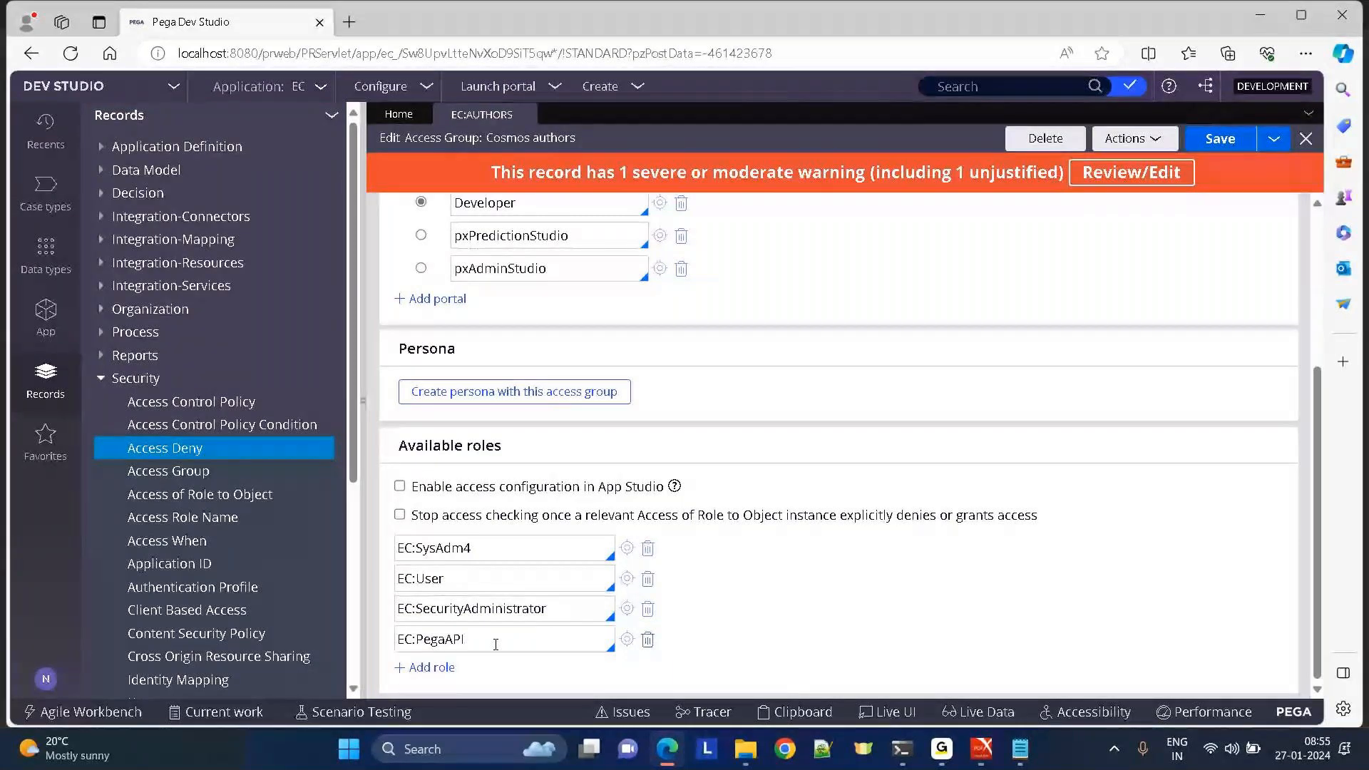
{"action": "left_click", "coordinate": [400, 516]}
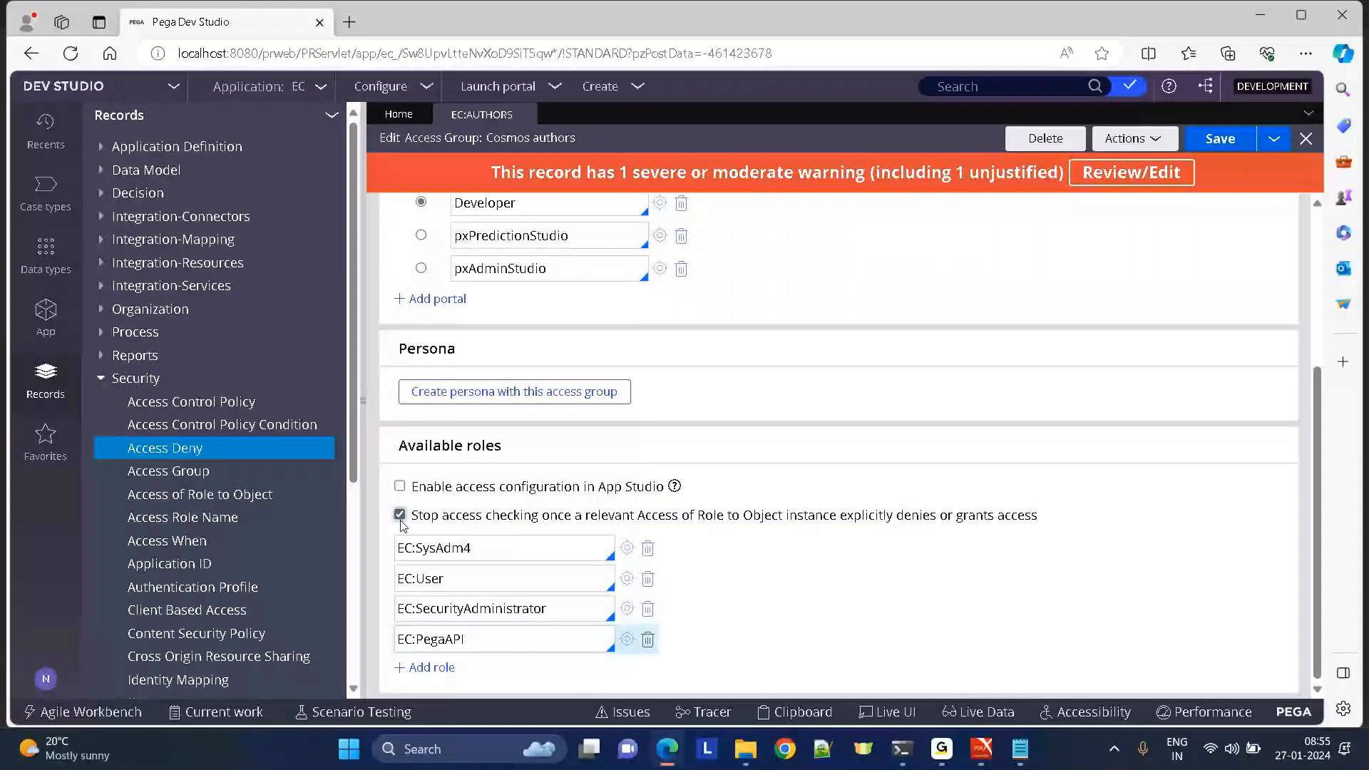
{"action": "left_click", "coordinate": [399, 516]}
{"action": "left_click", "coordinate": [460, 577]}
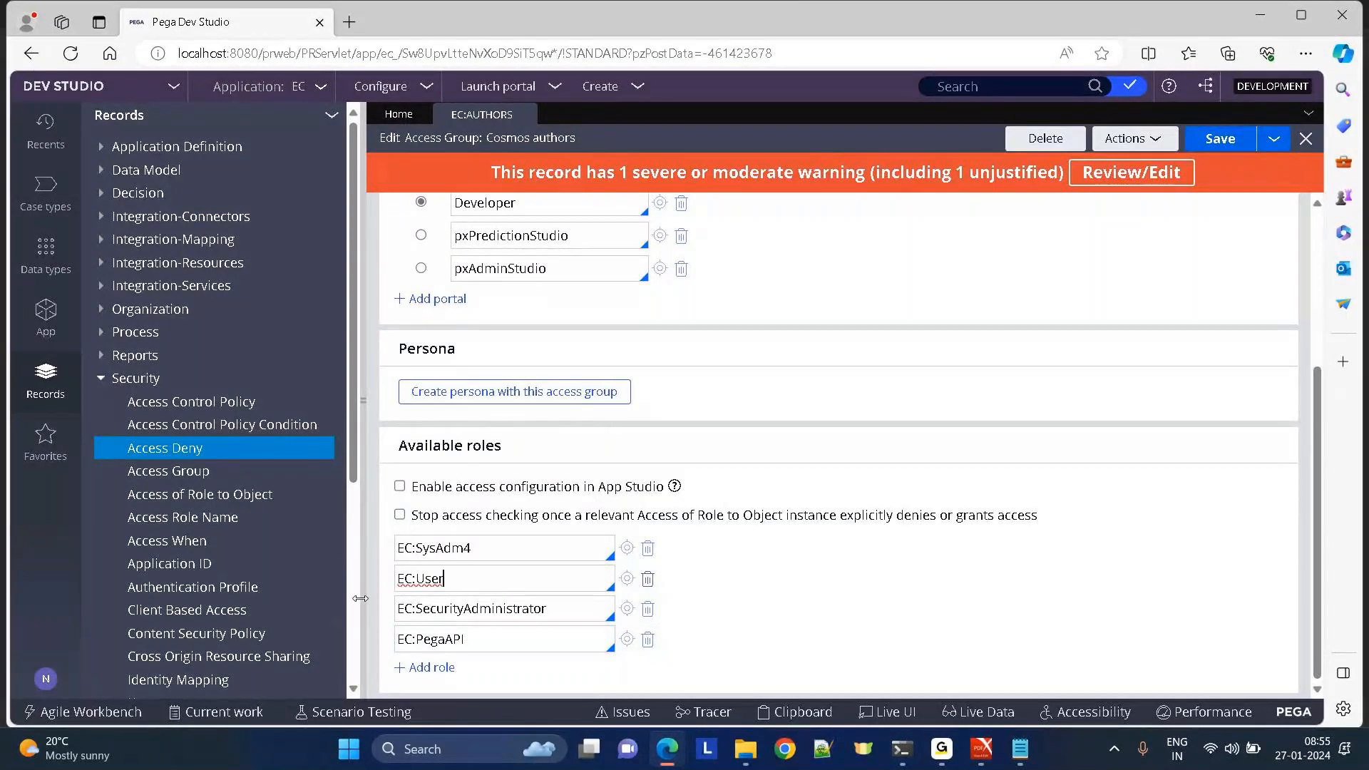
{"action": "left_click_drag", "start_coordinate": [445, 578], "coordinate": [362, 577]}
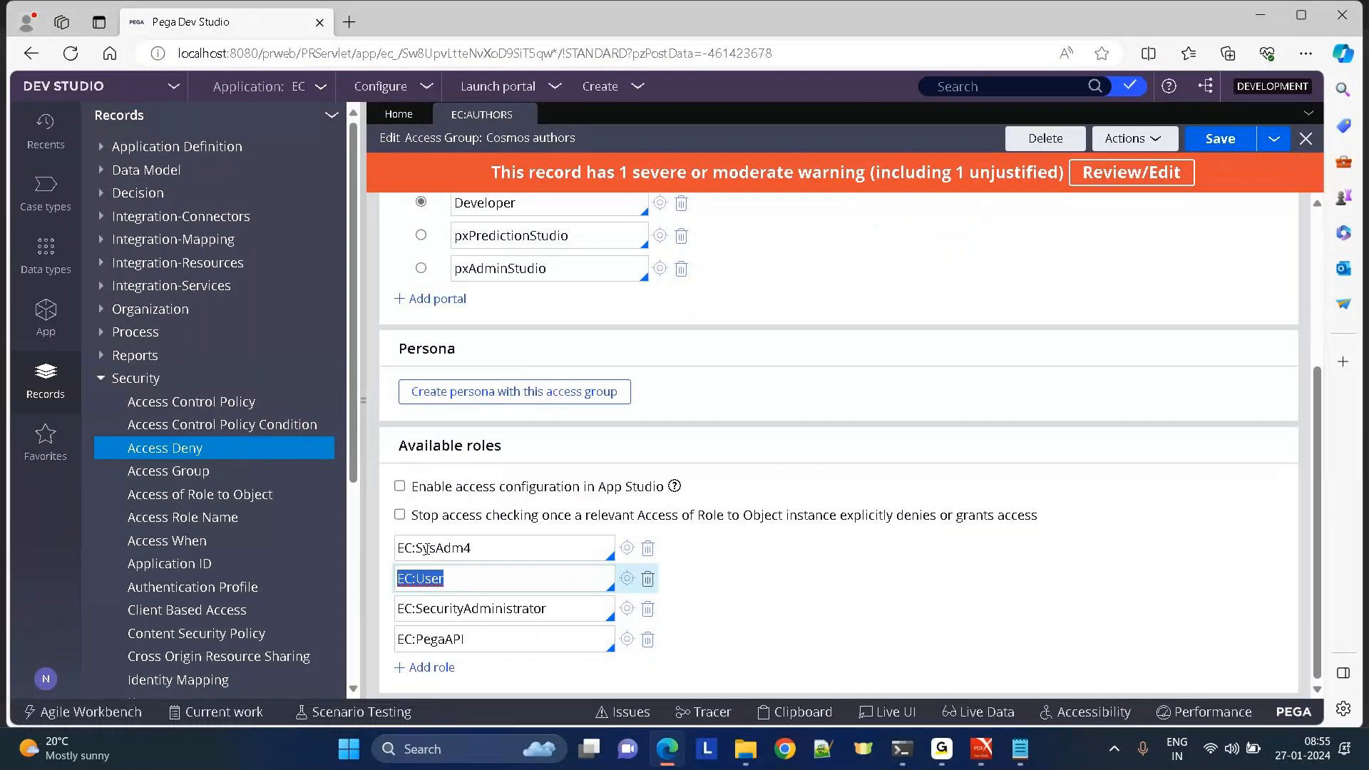
Put EC:SysAdm4 in the second role field and start typing 'ec' in the emptied first field.
{"action": "triple_click", "coordinate": [487, 554]}
{"action": "key", "text": "ctrl+c"}
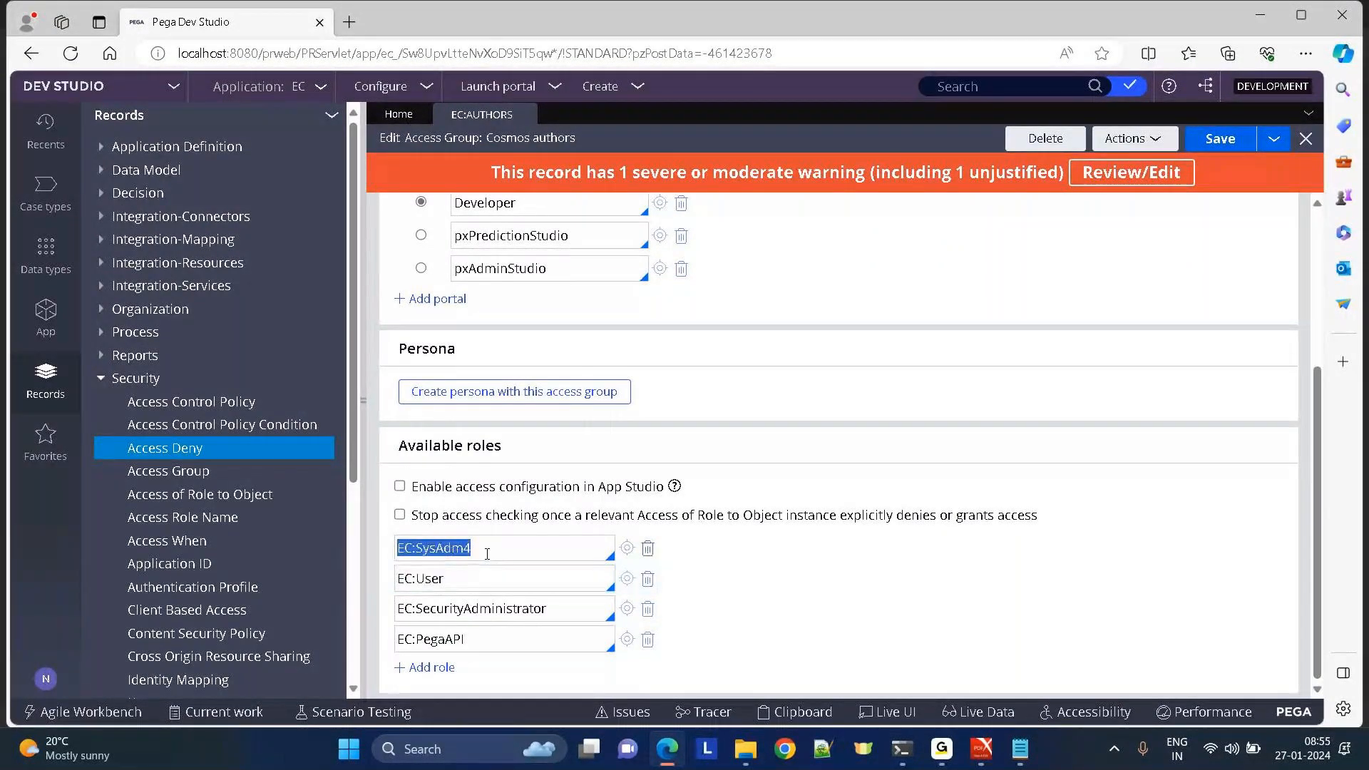
{"action": "key", "text": "BackSpace"}
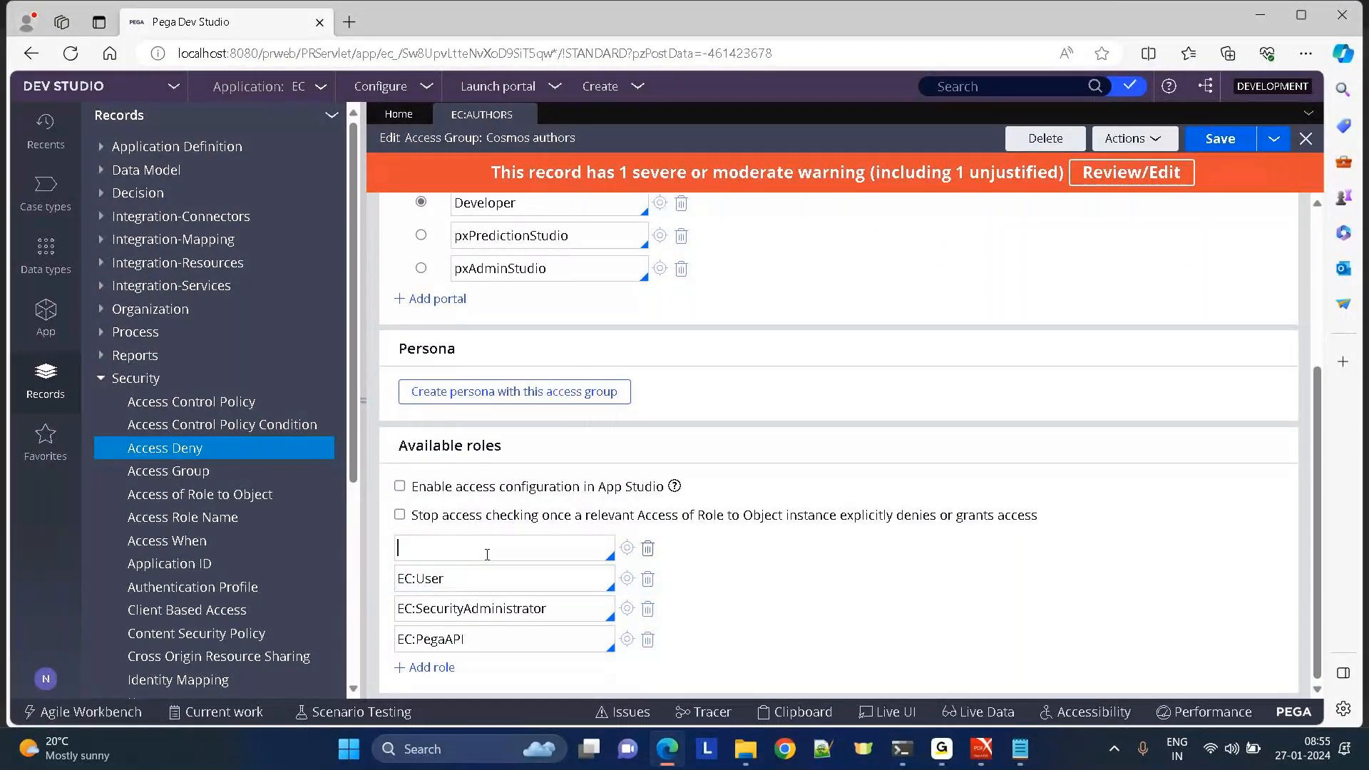
{"action": "triple_click", "coordinate": [468, 577]}
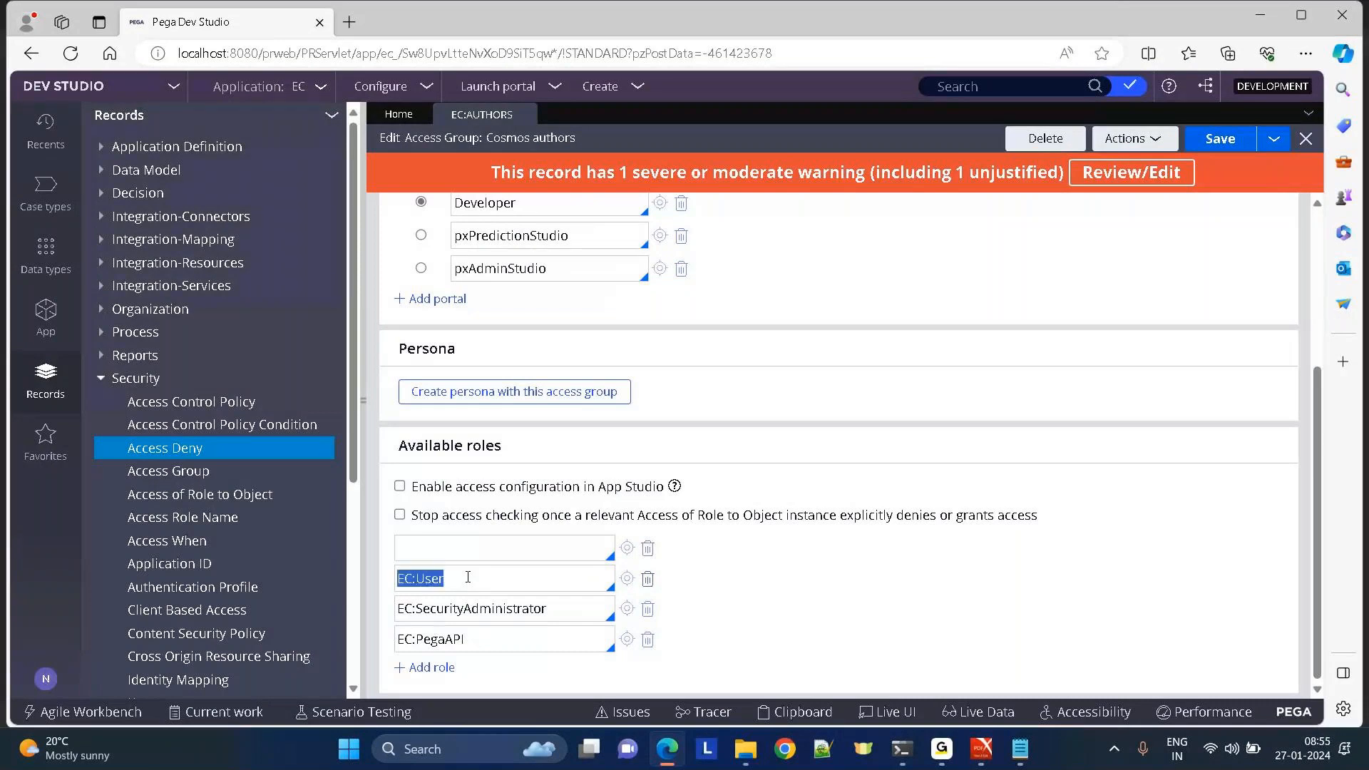
{"action": "key", "text": "ctrl+v"}
{"action": "left_click", "coordinate": [427, 554]}
{"action": "type", "text": "ec"}
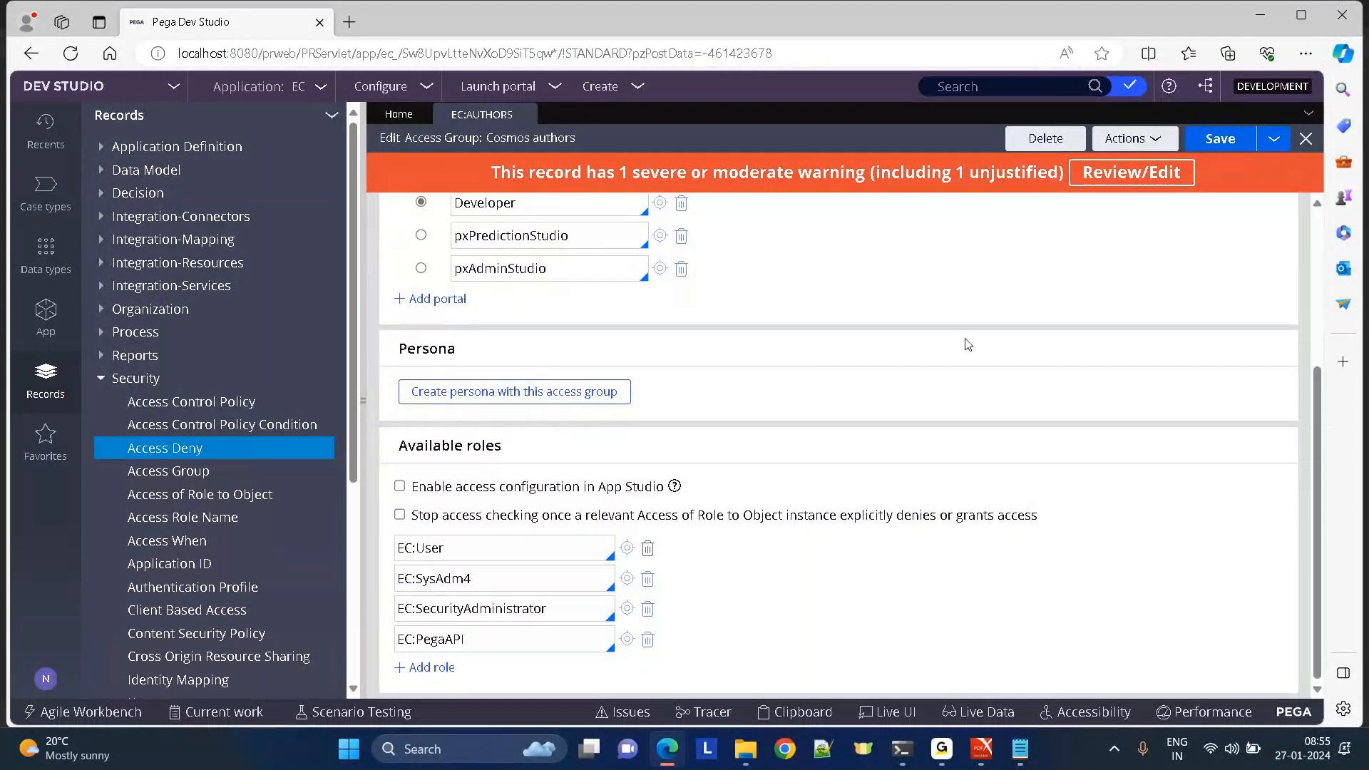
Enable stopping access checks after an explicit deny or grant, and save the access group.
{"action": "left_click", "coordinate": [400, 517]}
{"action": "left_click_drag", "start_coordinate": [577, 527], "coordinate": [1045, 526]}
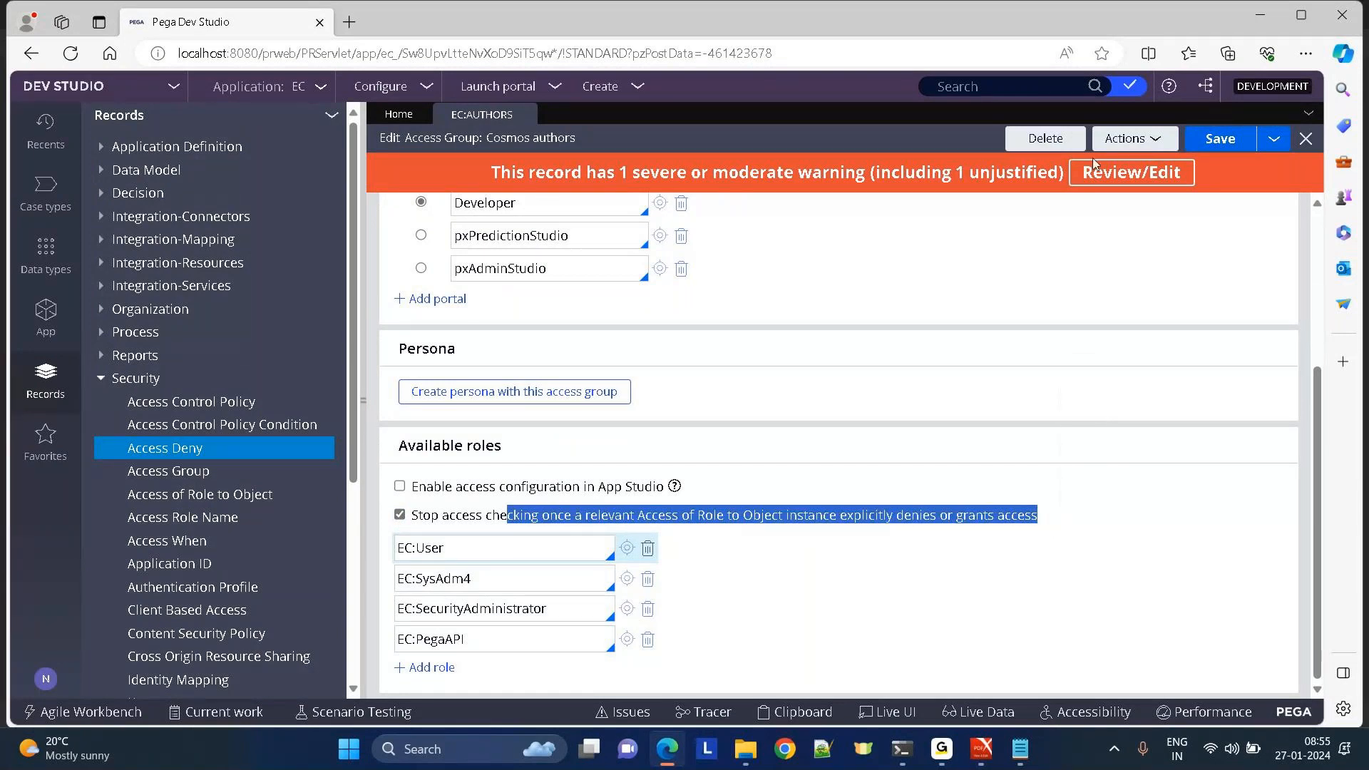
{"action": "left_click", "coordinate": [1205, 143]}
Log off, log back in, and try saving the operator record, which fails as not authorized.
{"action": "left_click", "coordinate": [45, 683]}
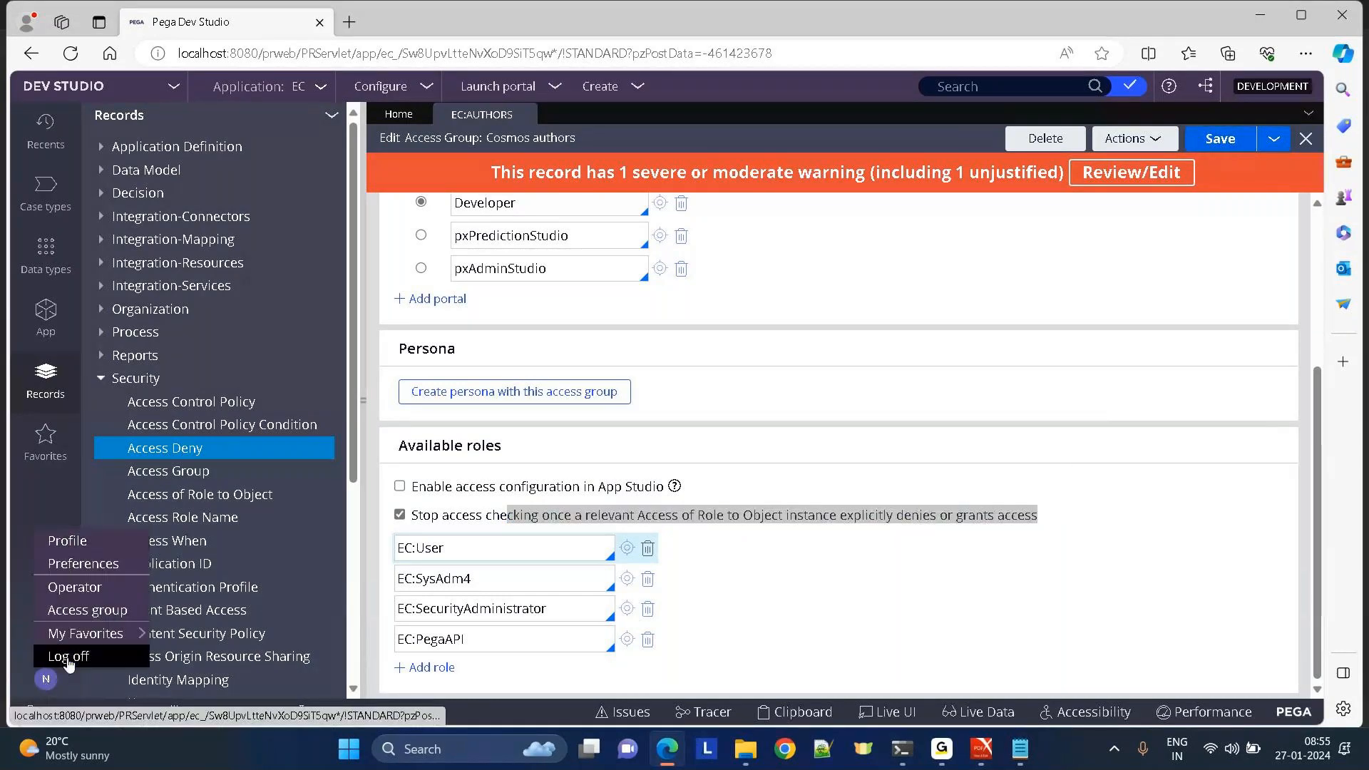
{"action": "left_click", "coordinate": [69, 657]}
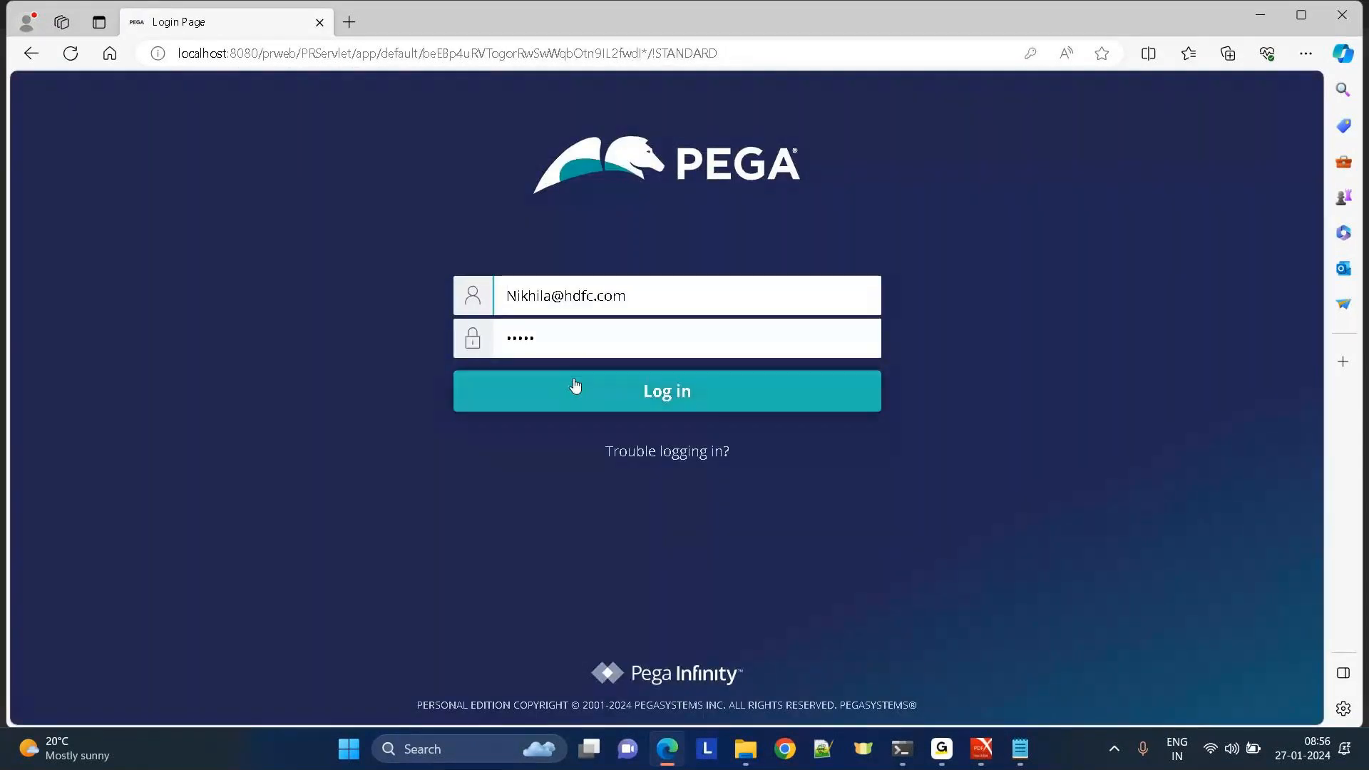
{"action": "left_click", "coordinate": [575, 386]}
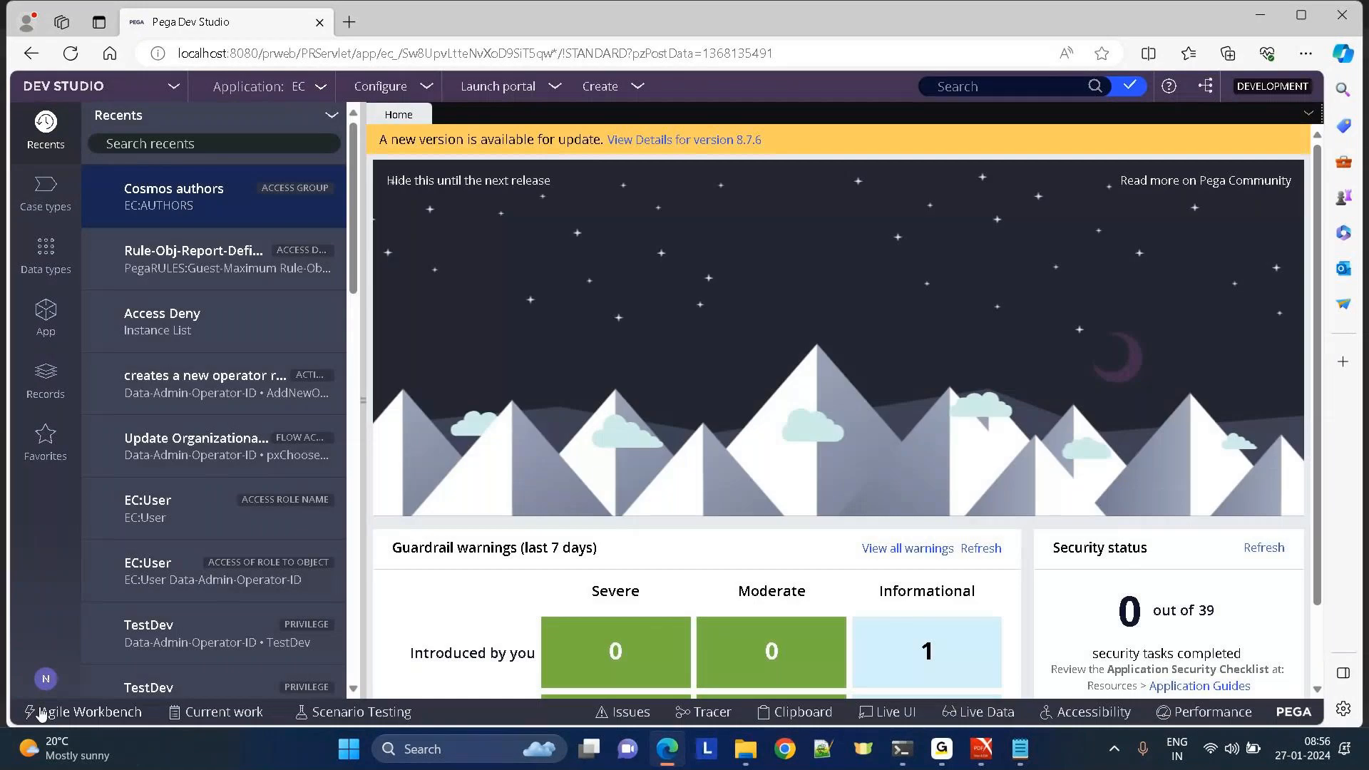
{"action": "left_click", "coordinate": [45, 688]}
{"action": "left_click", "coordinate": [60, 589]}
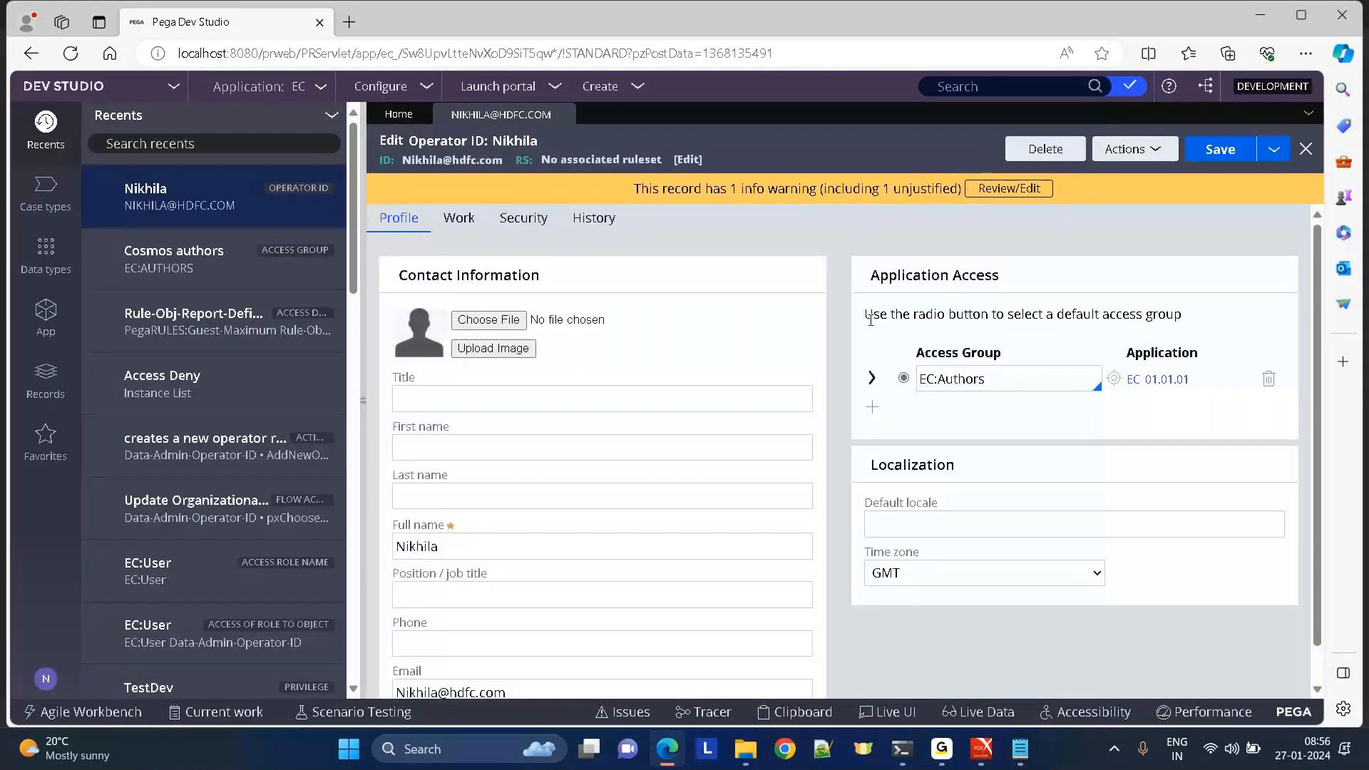
{"action": "left_click", "coordinate": [1236, 150]}
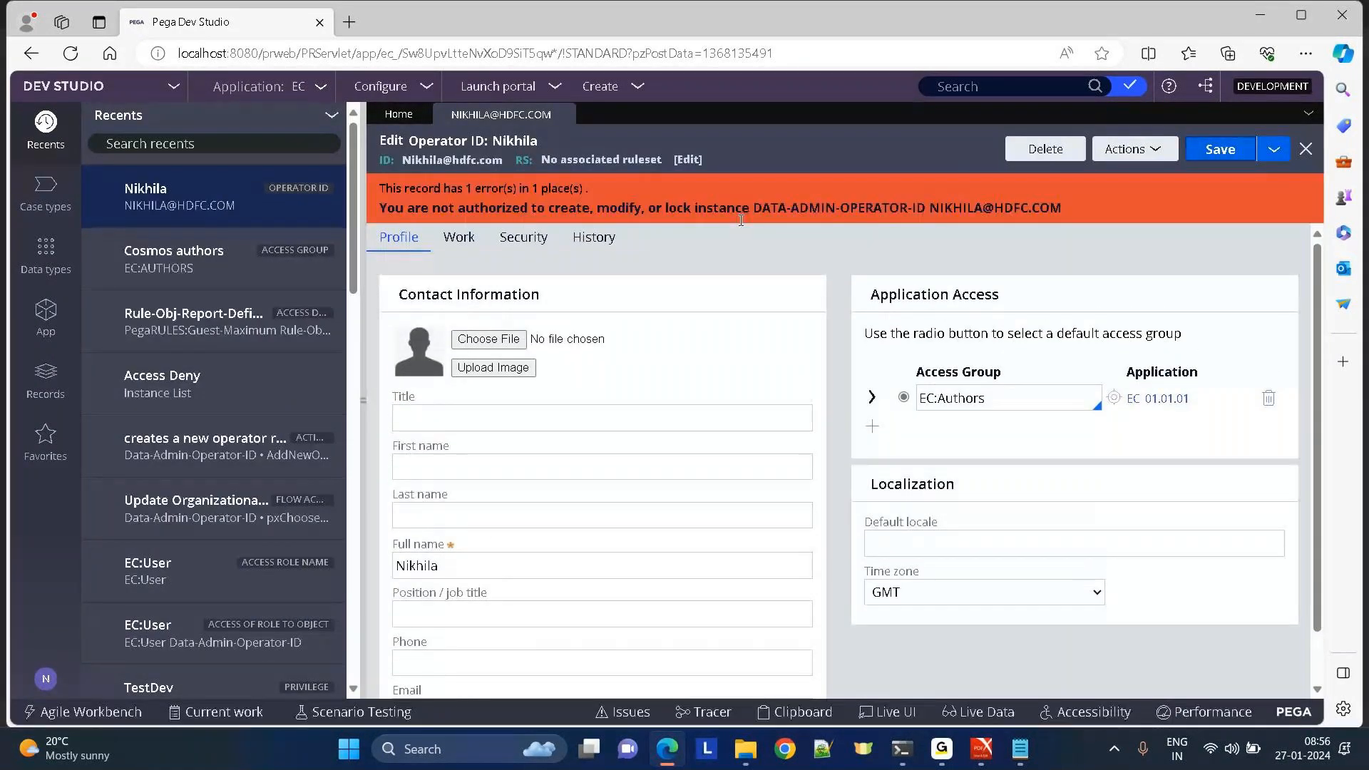
{"action": "left_click_drag", "start_coordinate": [415, 208], "coordinate": [1049, 211]}
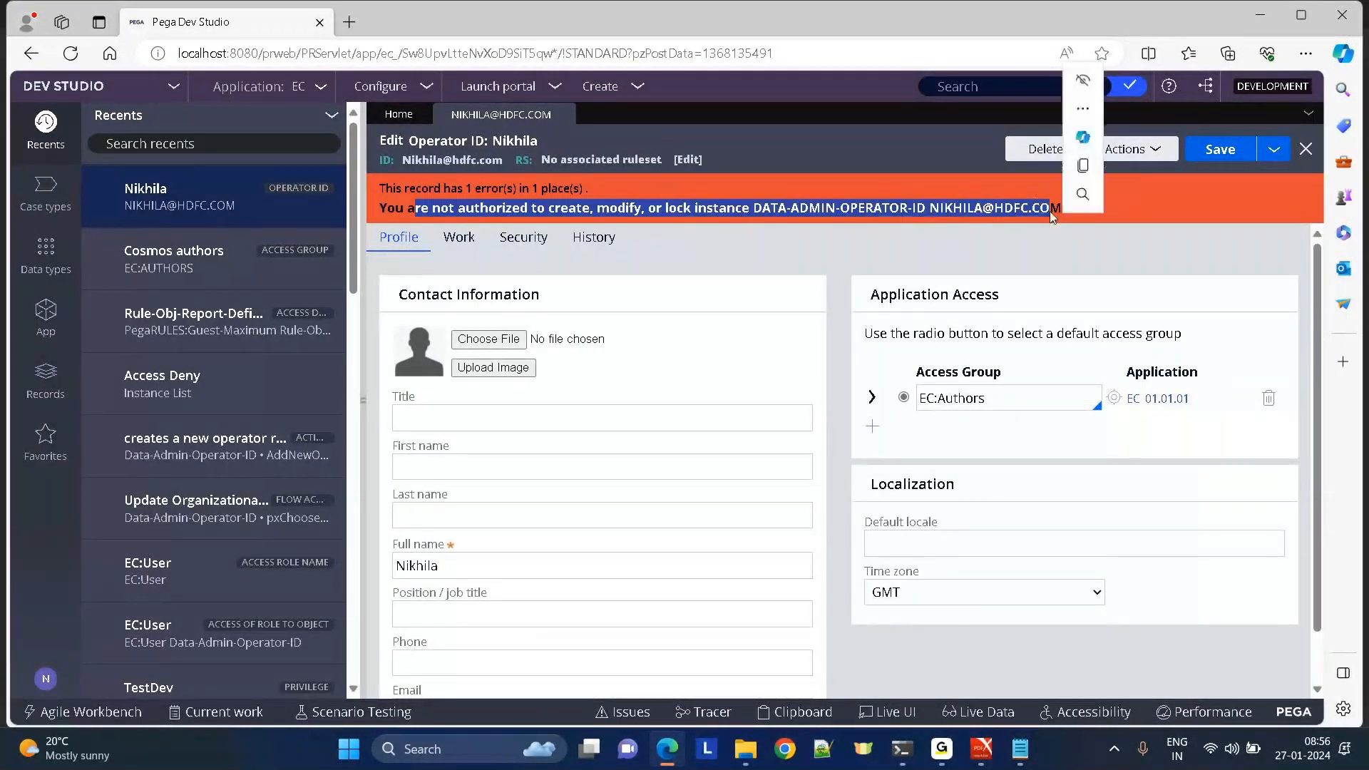
{"action": "left_click", "coordinate": [794, 159]}
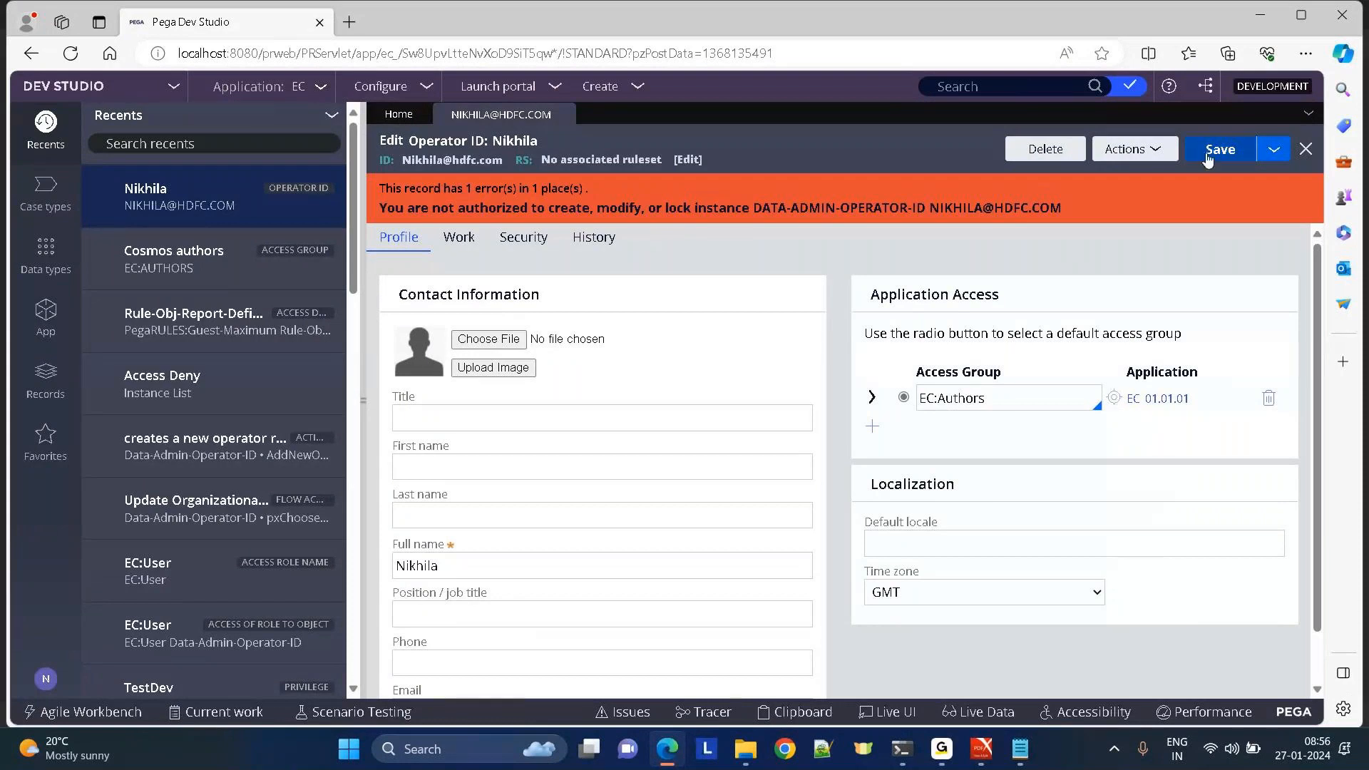
Try saving an operator copy with '4' added to description and ID; it's refused for insufficient privileges.
{"action": "left_click", "coordinate": [1262, 159]}
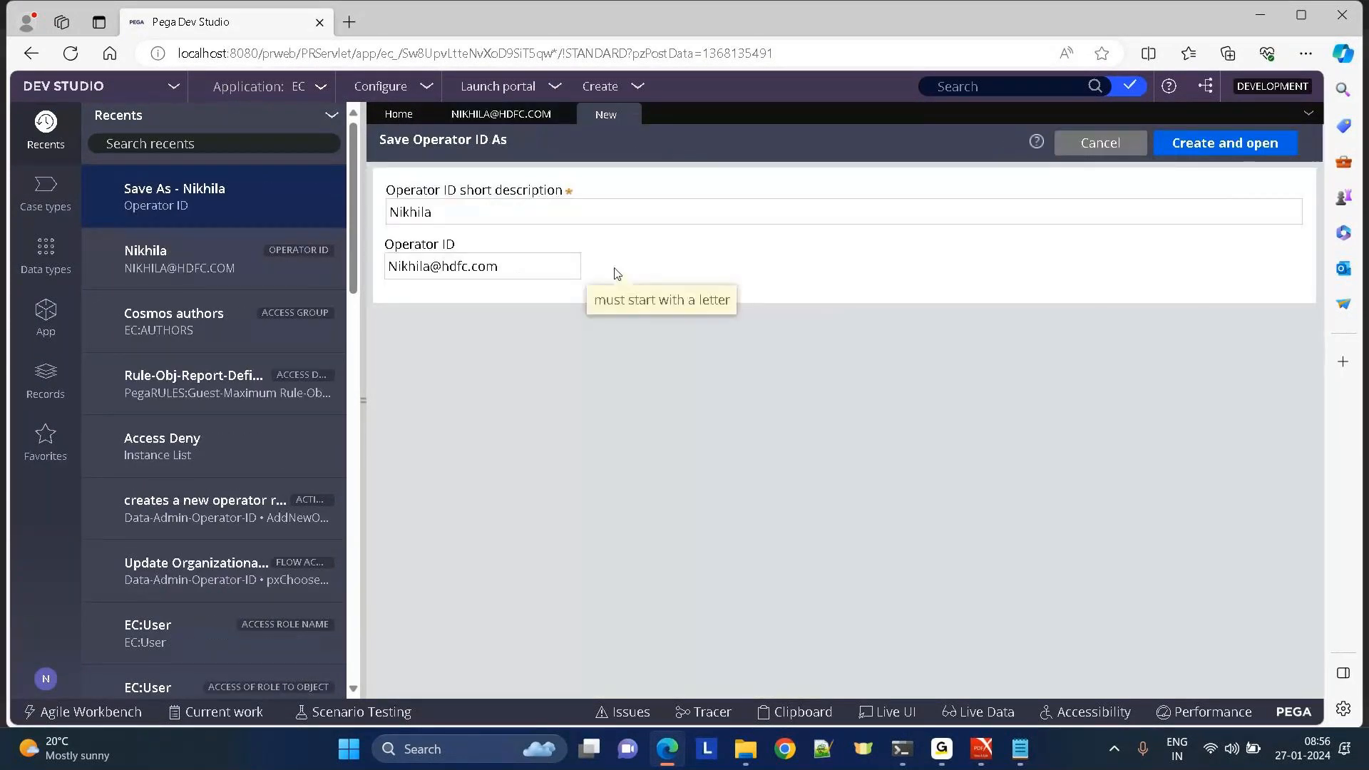
{"action": "left_click", "coordinate": [442, 216]}
{"action": "type", "text": "4"}
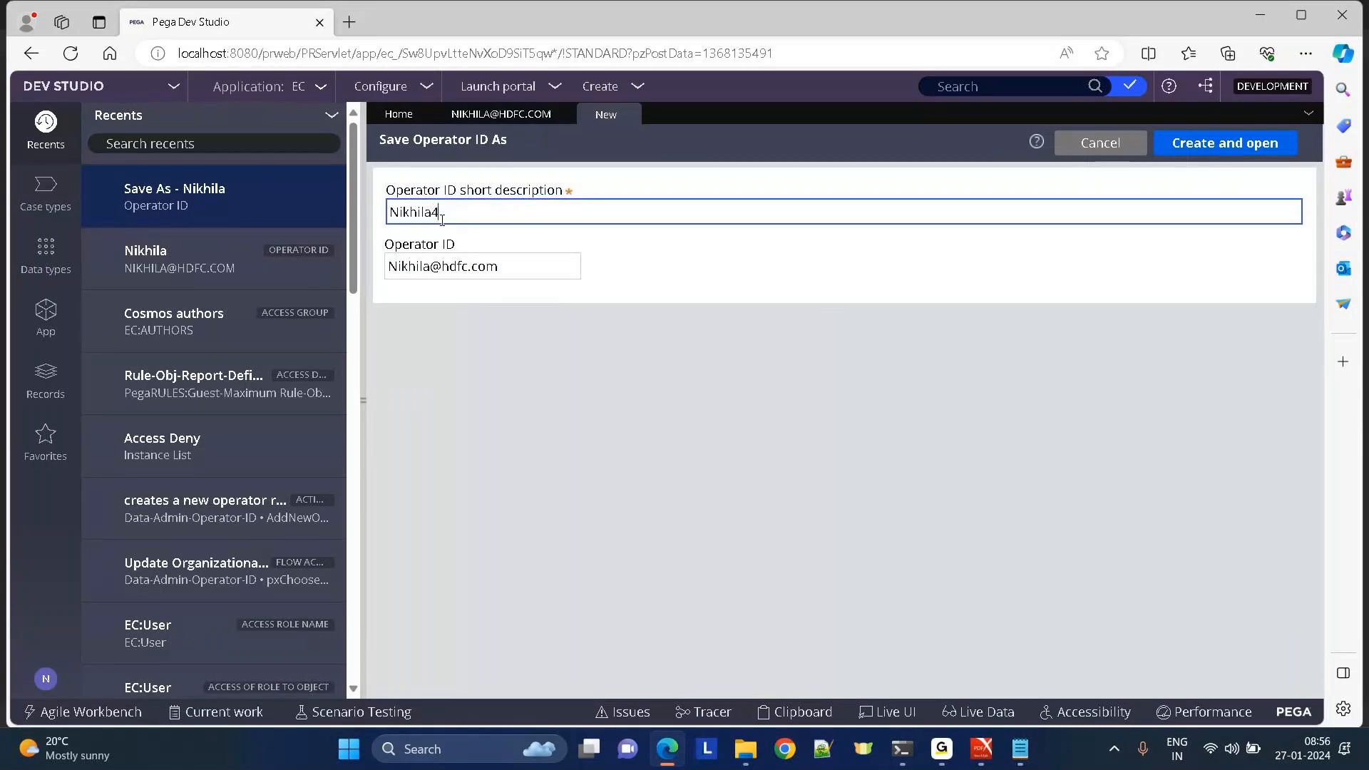
{"action": "left_click", "coordinate": [429, 267]}
{"action": "type", "text": "4"}
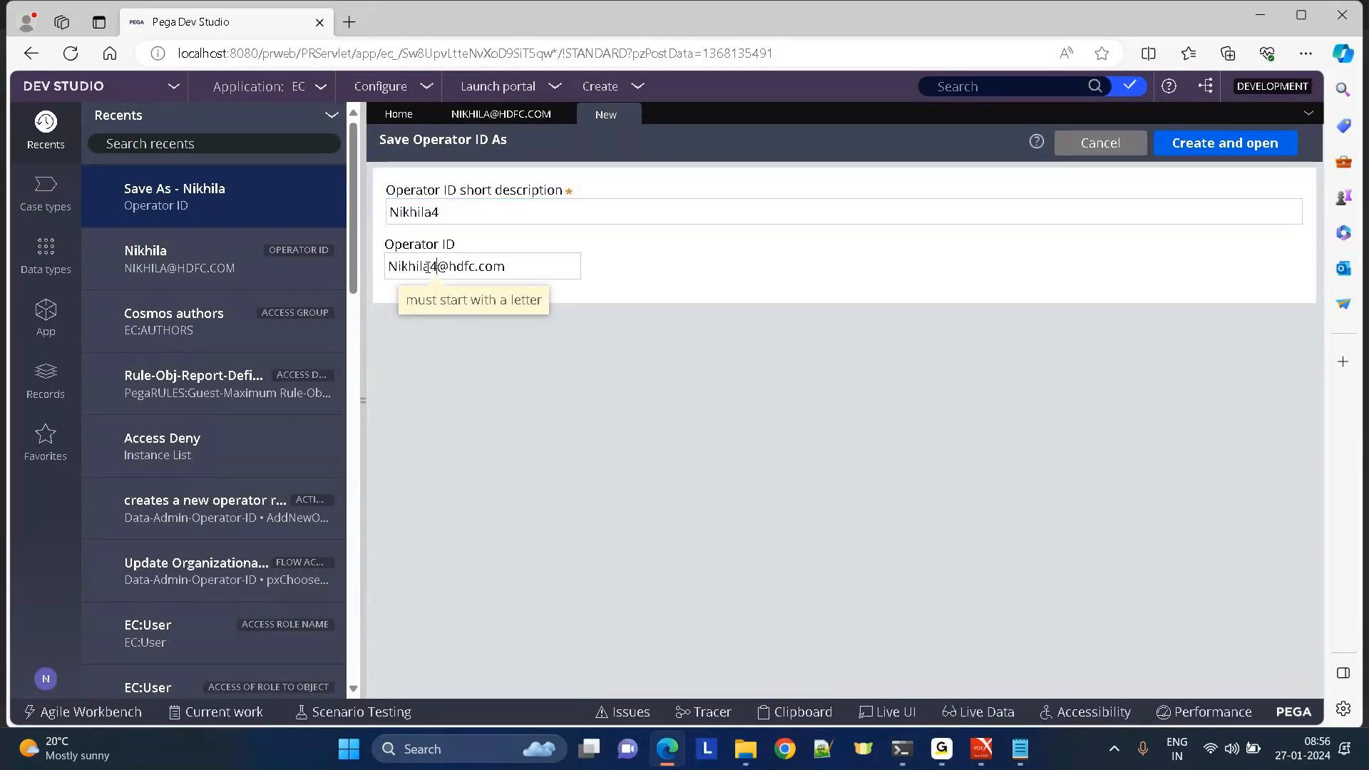
{"action": "left_click", "coordinate": [1242, 141]}
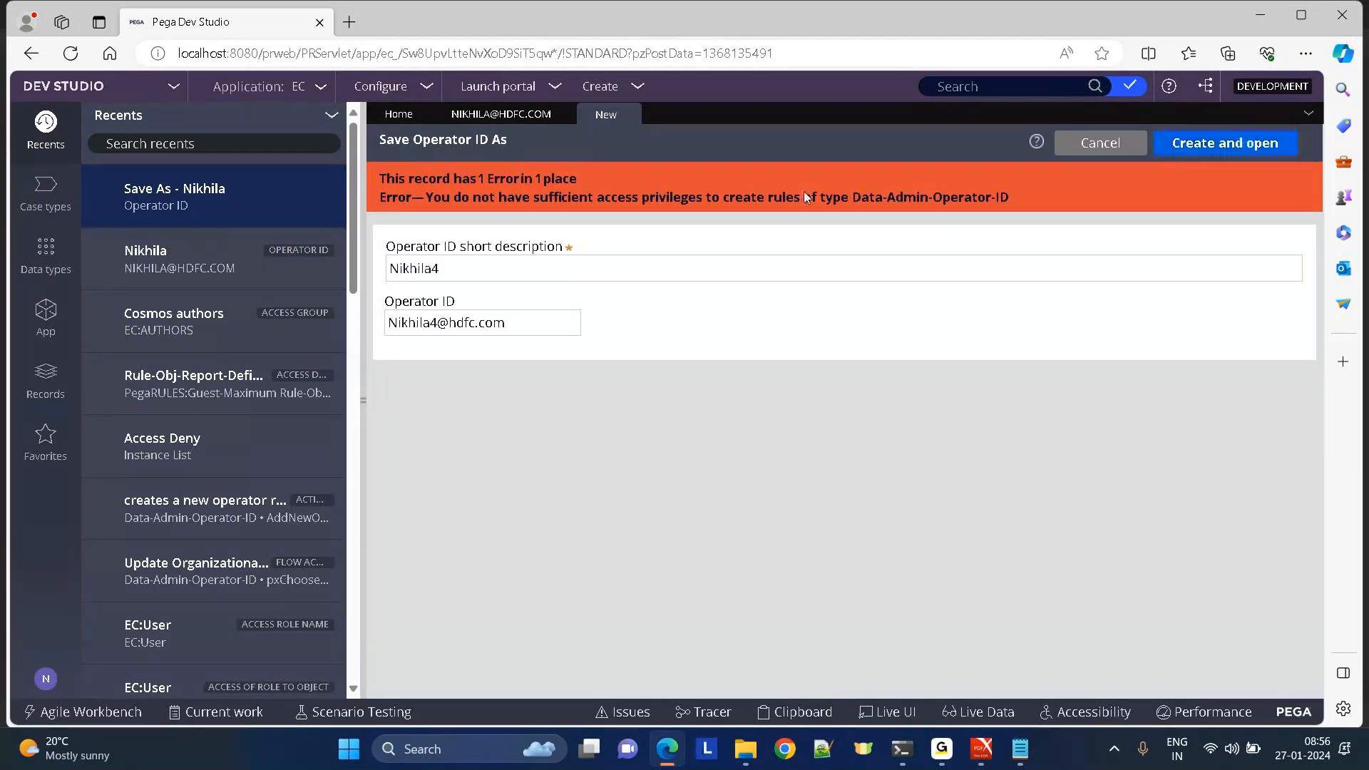
{"action": "left_click_drag", "start_coordinate": [453, 198], "coordinate": [1043, 199]}
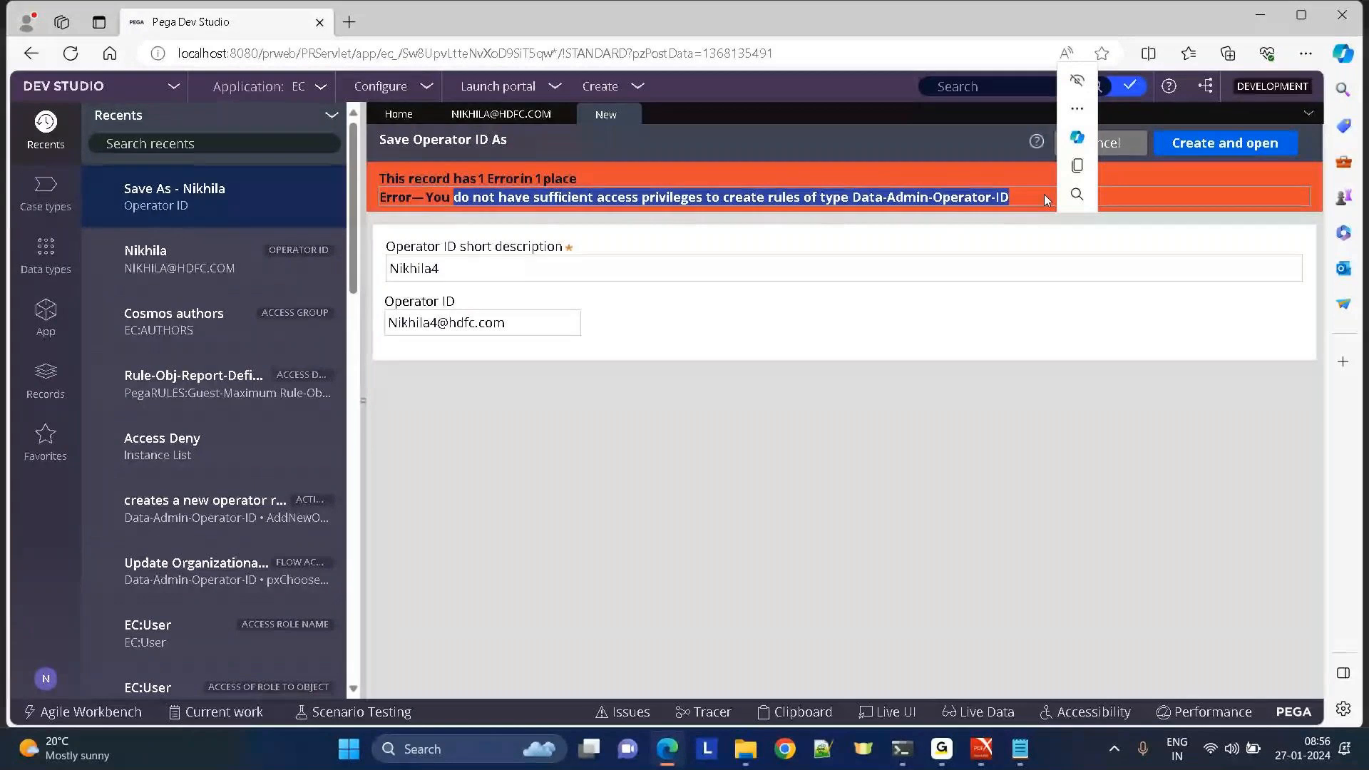
{"action": "left_click", "coordinate": [458, 117]}
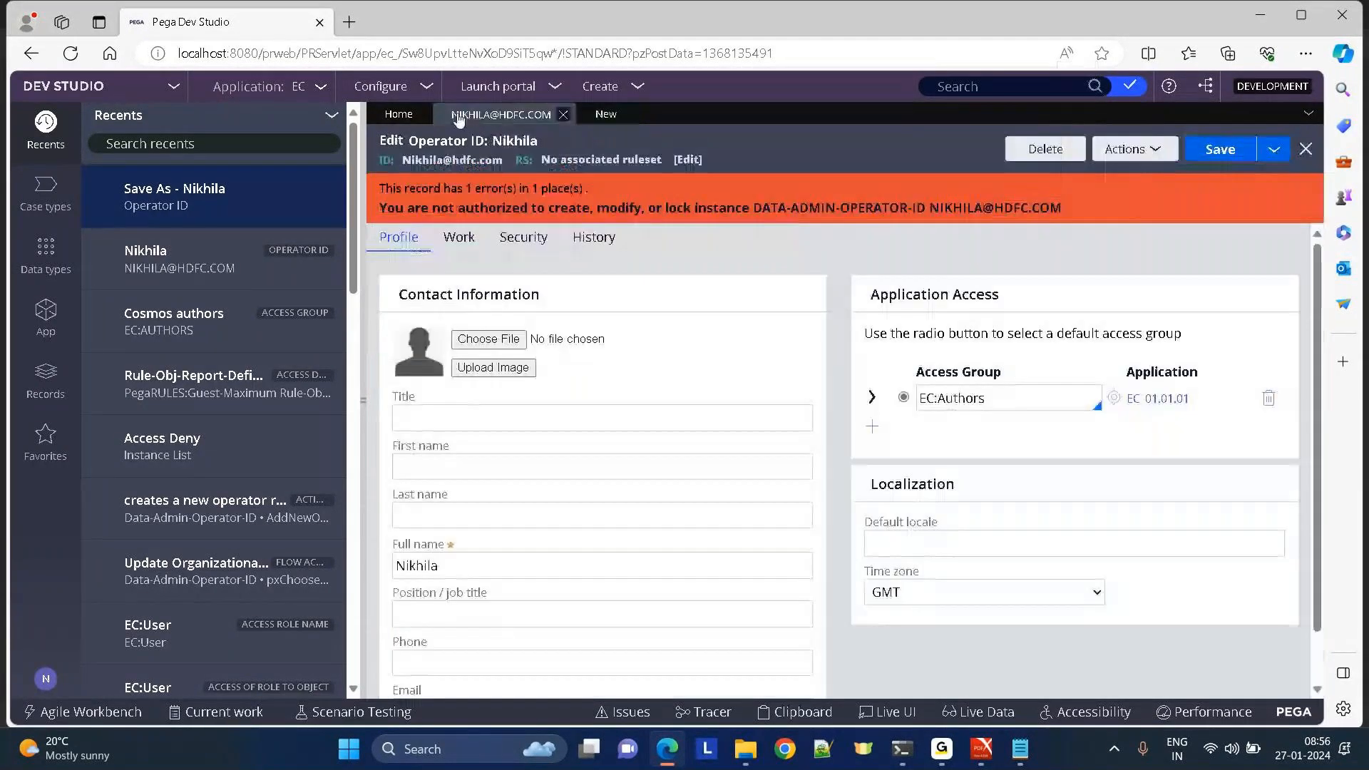
Open the operator's EC:Authors access group and review its Available roles.
{"action": "left_click", "coordinate": [1114, 398]}
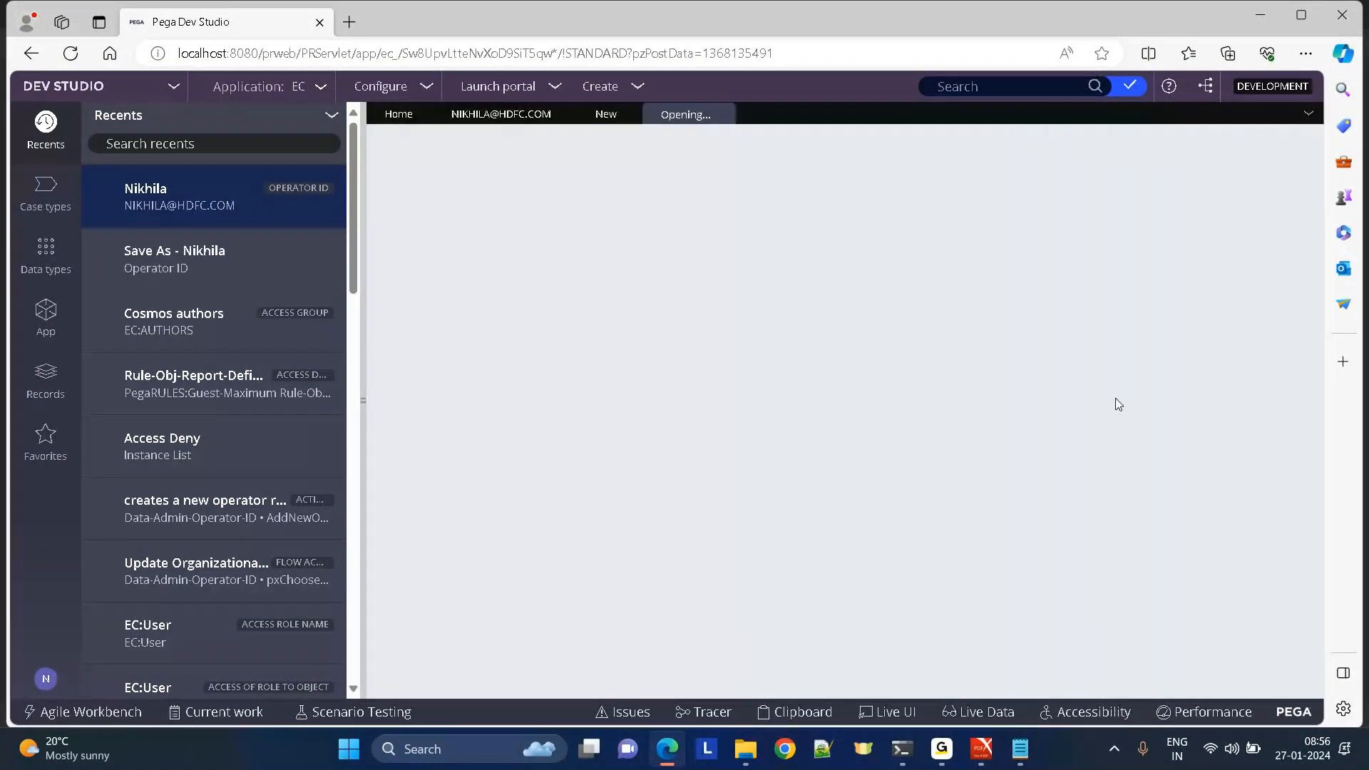
{"action": "scroll", "coordinate": [1117, 404], "scroll_direction": "down", "scroll_amount": 4}
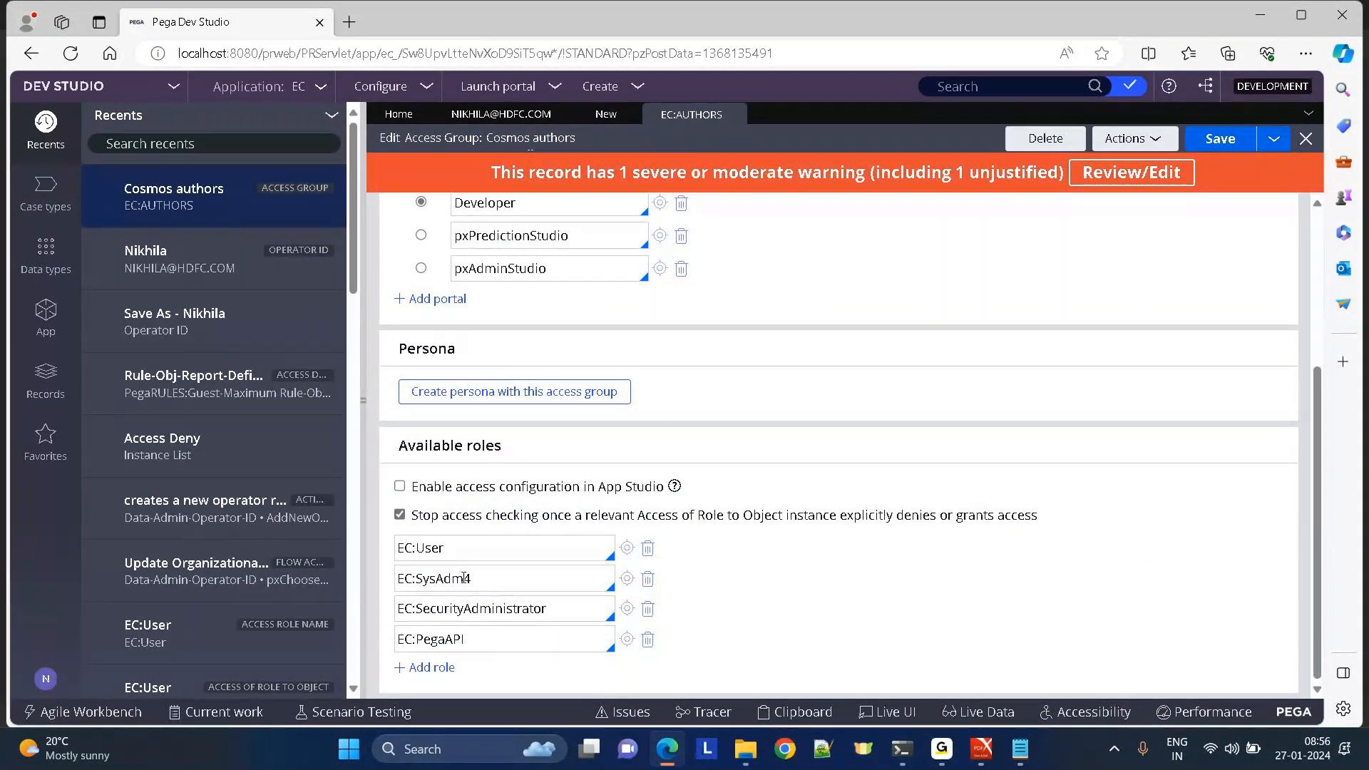
{"action": "left_click_drag", "start_coordinate": [448, 548], "coordinate": [358, 557]}
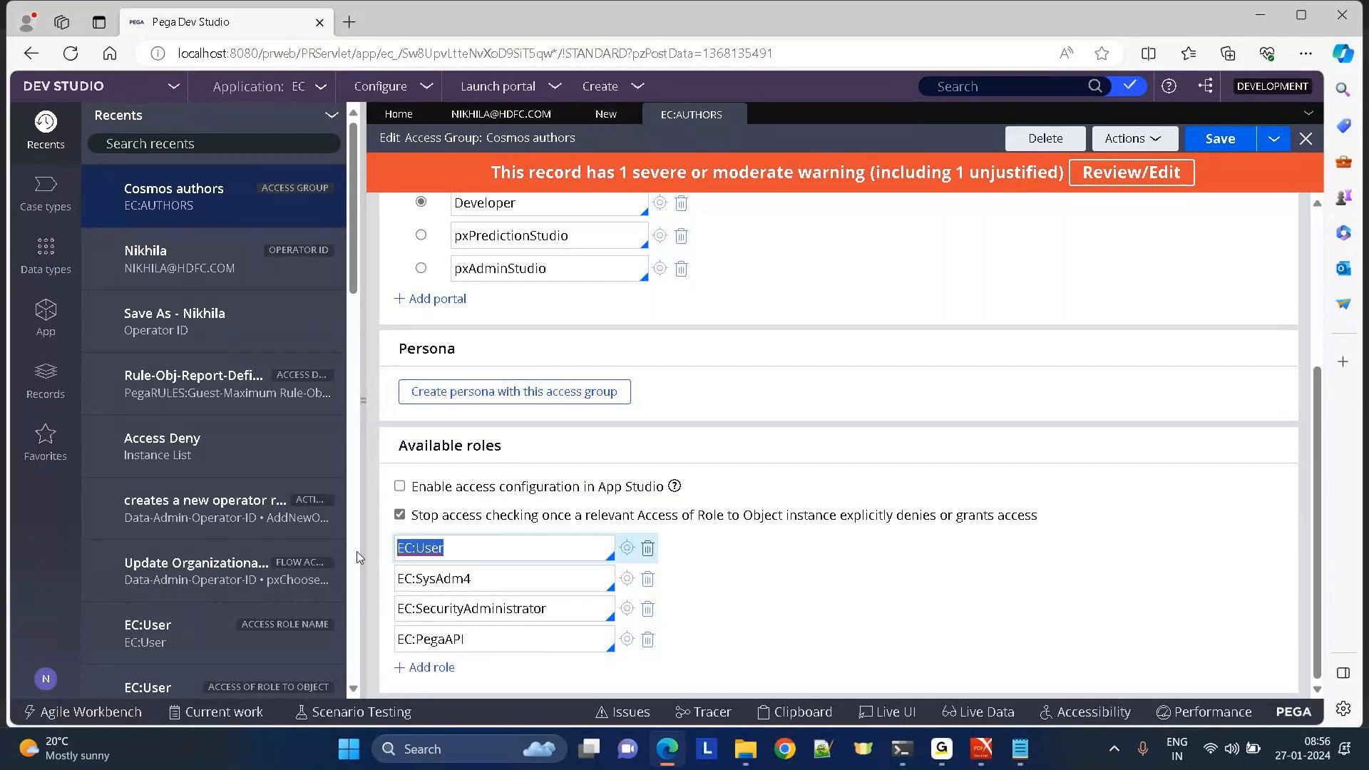
{"action": "left_click", "coordinate": [836, 393]}
{"action": "left_click_drag", "start_coordinate": [744, 515], "coordinate": [1115, 529]}
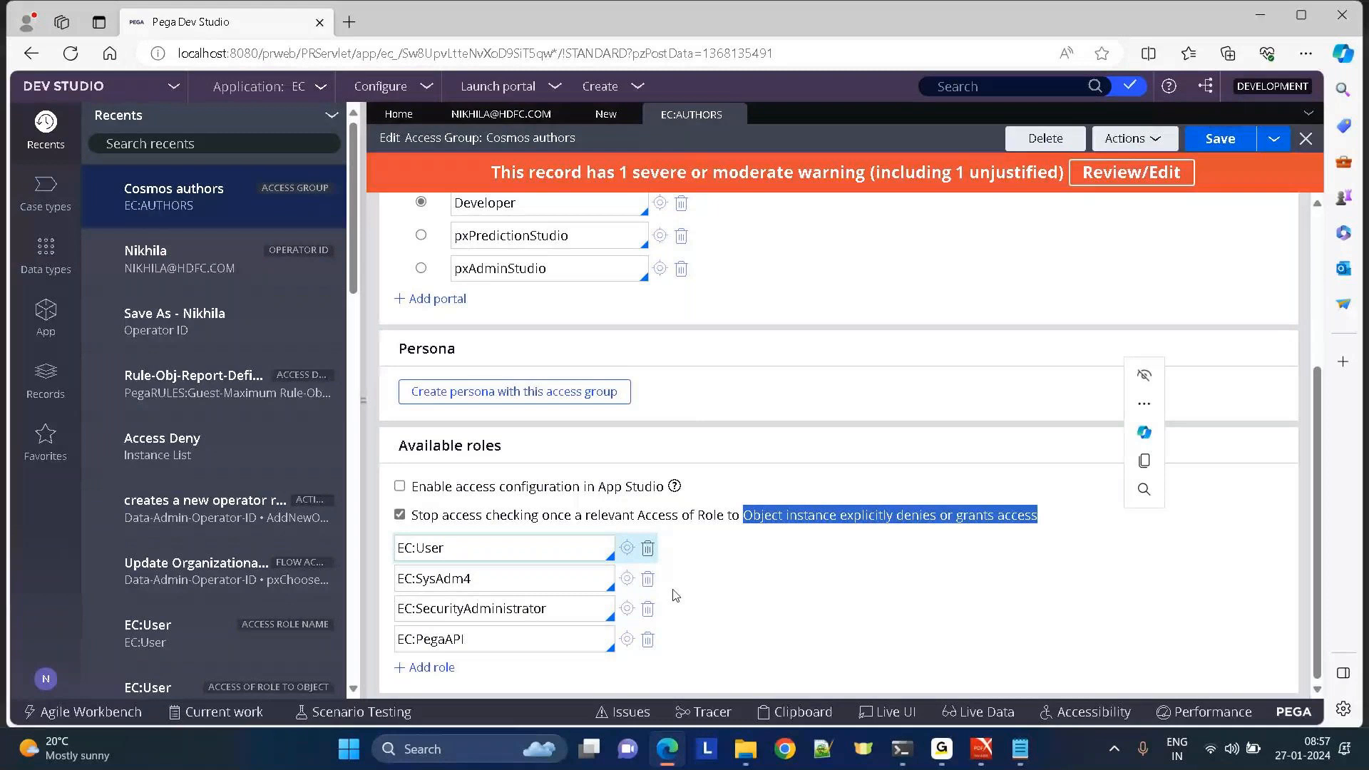
{"action": "key", "text": "Tab"}
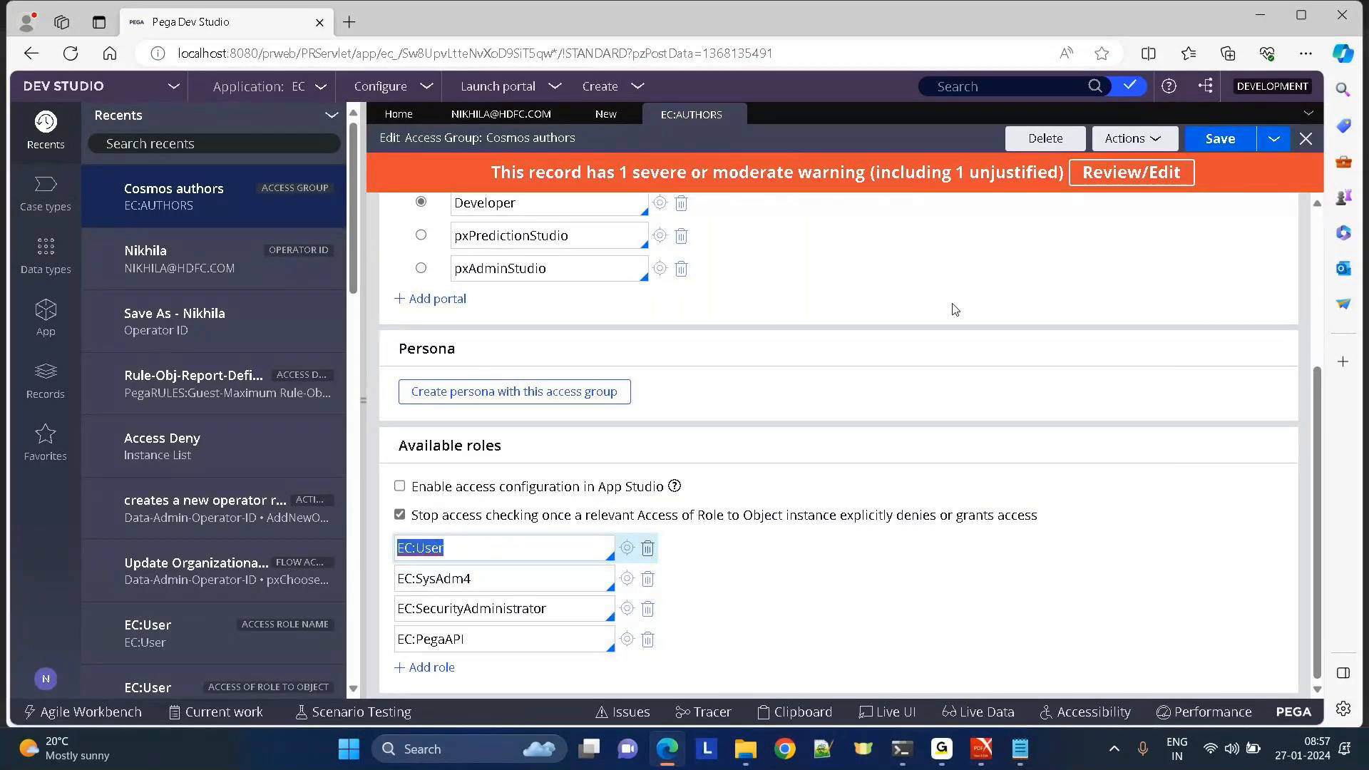
Clear EC:SysAdm4 from the second role field and replace the first role with EC:SysAdm4.
{"action": "double_click", "coordinate": [480, 579]}
{"action": "key", "text": "ctrl+c"}
{"action": "key", "text": "Delete"}
{"action": "left_click", "coordinate": [465, 544]}
{"action": "key", "text": "ctrl+a"}
{"action": "type", "text": "v"}
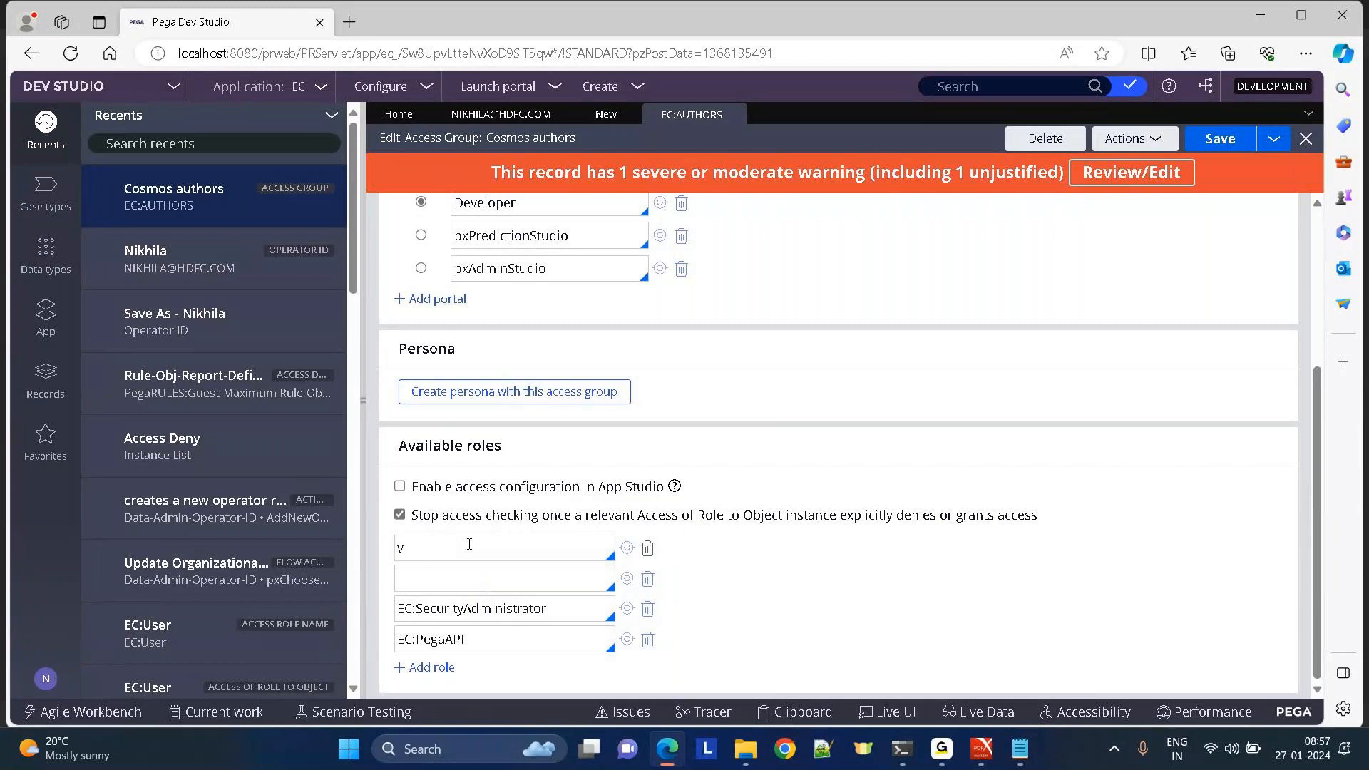
{"action": "key", "text": "BackSpace"}
{"action": "key", "text": "ctrl+v"}
Set the second role field to EC:User from the autocomplete suggestions.
{"action": "left_click", "coordinate": [422, 580]}
{"action": "type", "text": "ec:"}
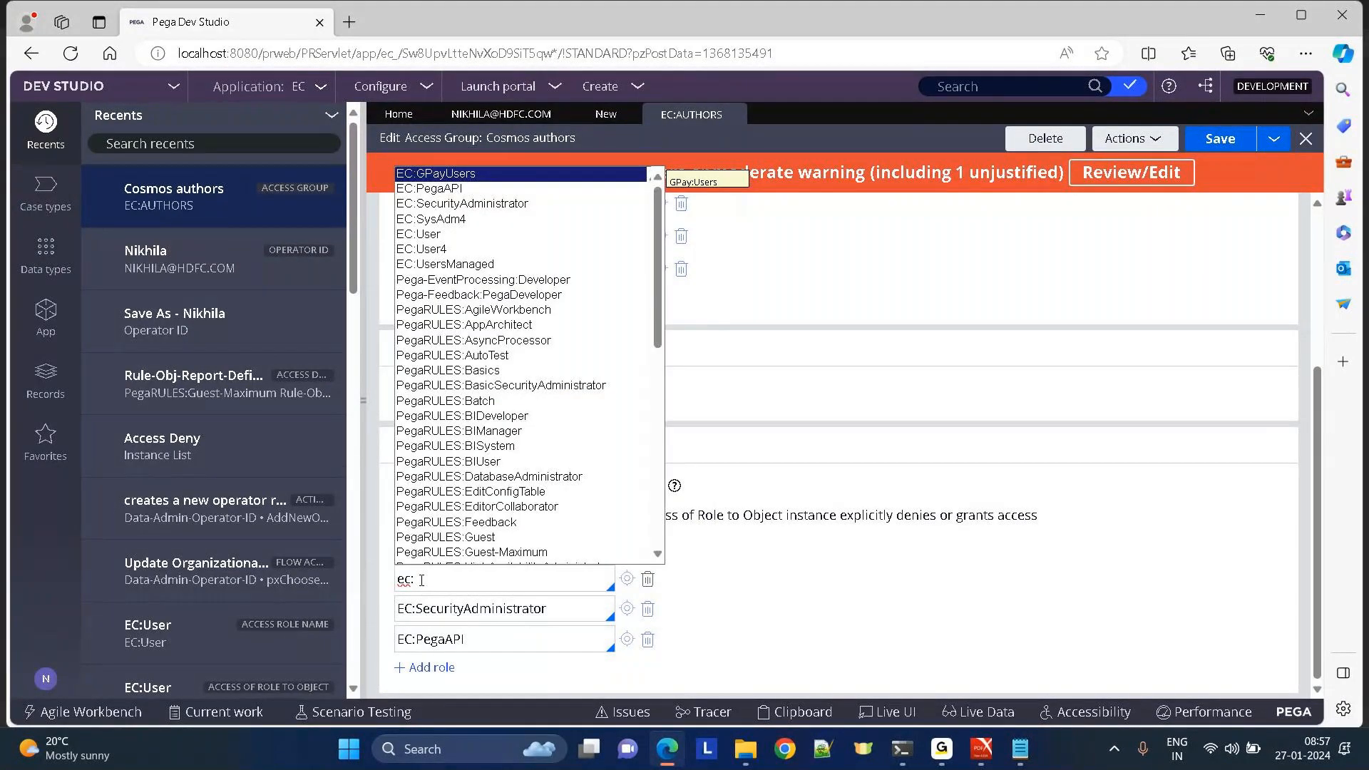
{"action": "key", "text": "Down"}
{"action": "key", "text": "Down"}
{"action": "key", "text": "Down"}
{"action": "key", "text": "Down"}
{"action": "key", "text": "Return"}
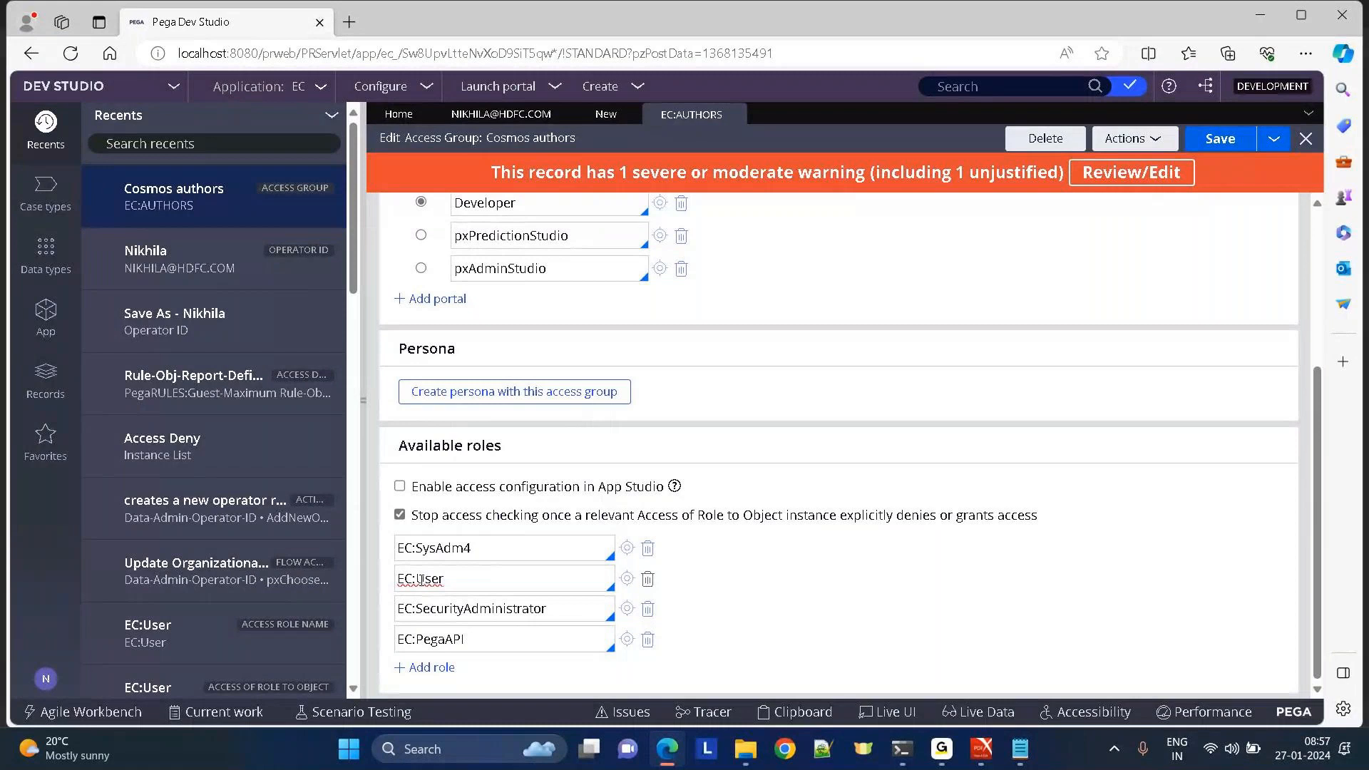
{"action": "left_click", "coordinate": [757, 39]}
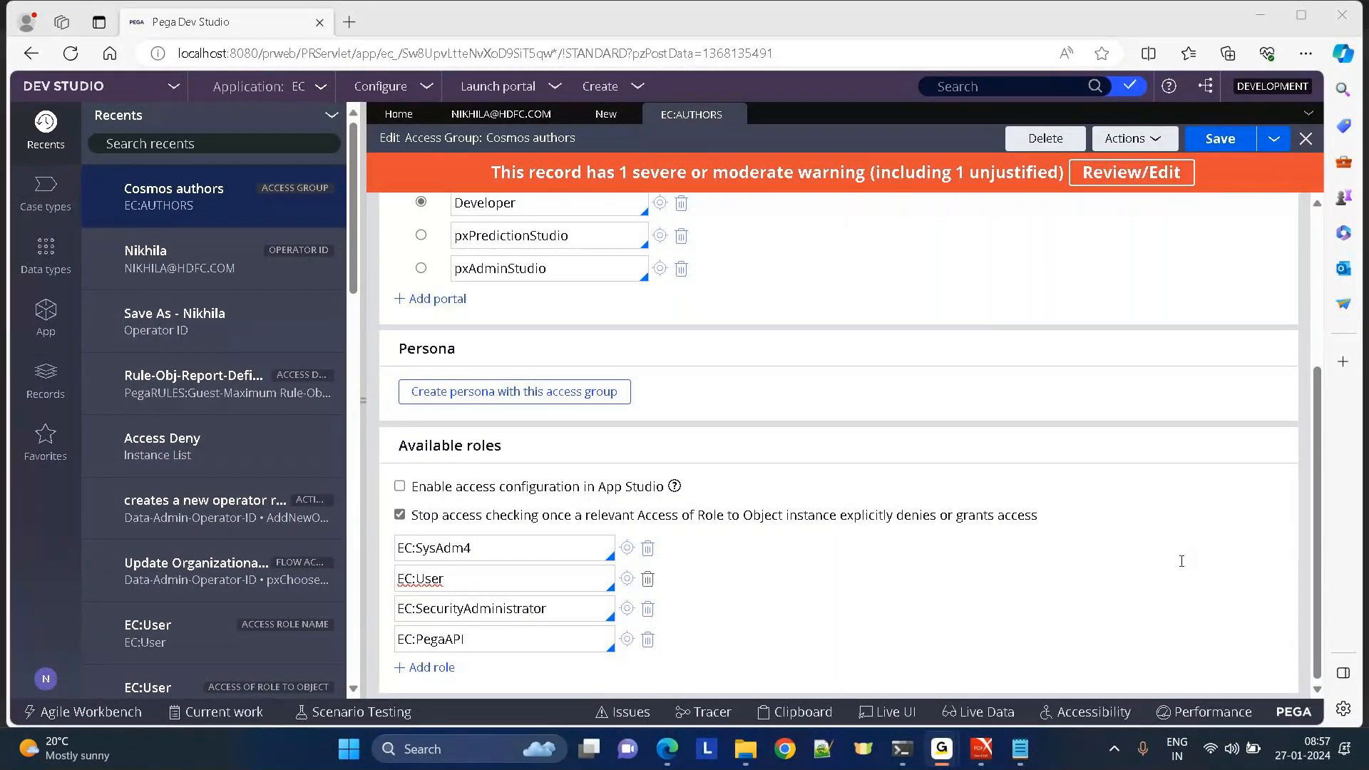
{"action": "left_click", "coordinate": [1249, 423]}
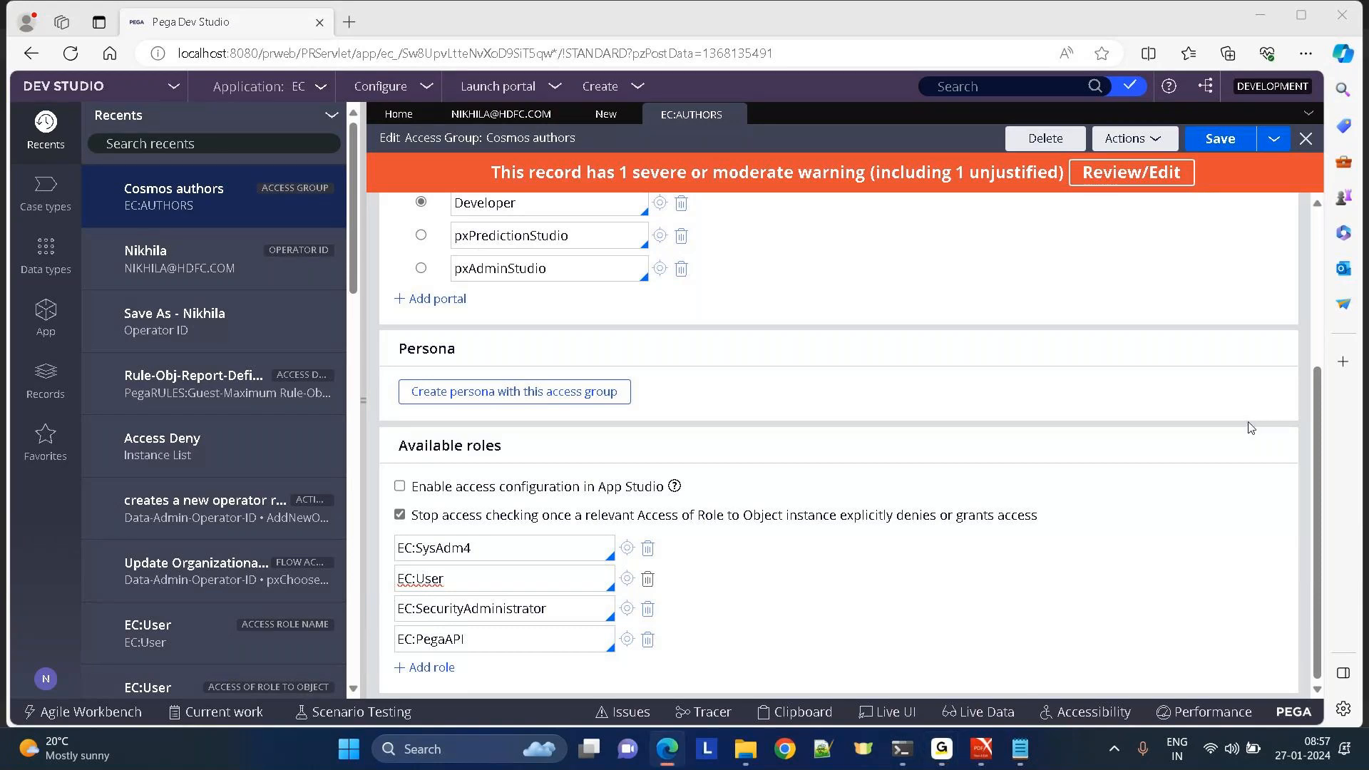
{"action": "left_click_drag", "start_coordinate": [398, 446], "coordinate": [502, 444]}
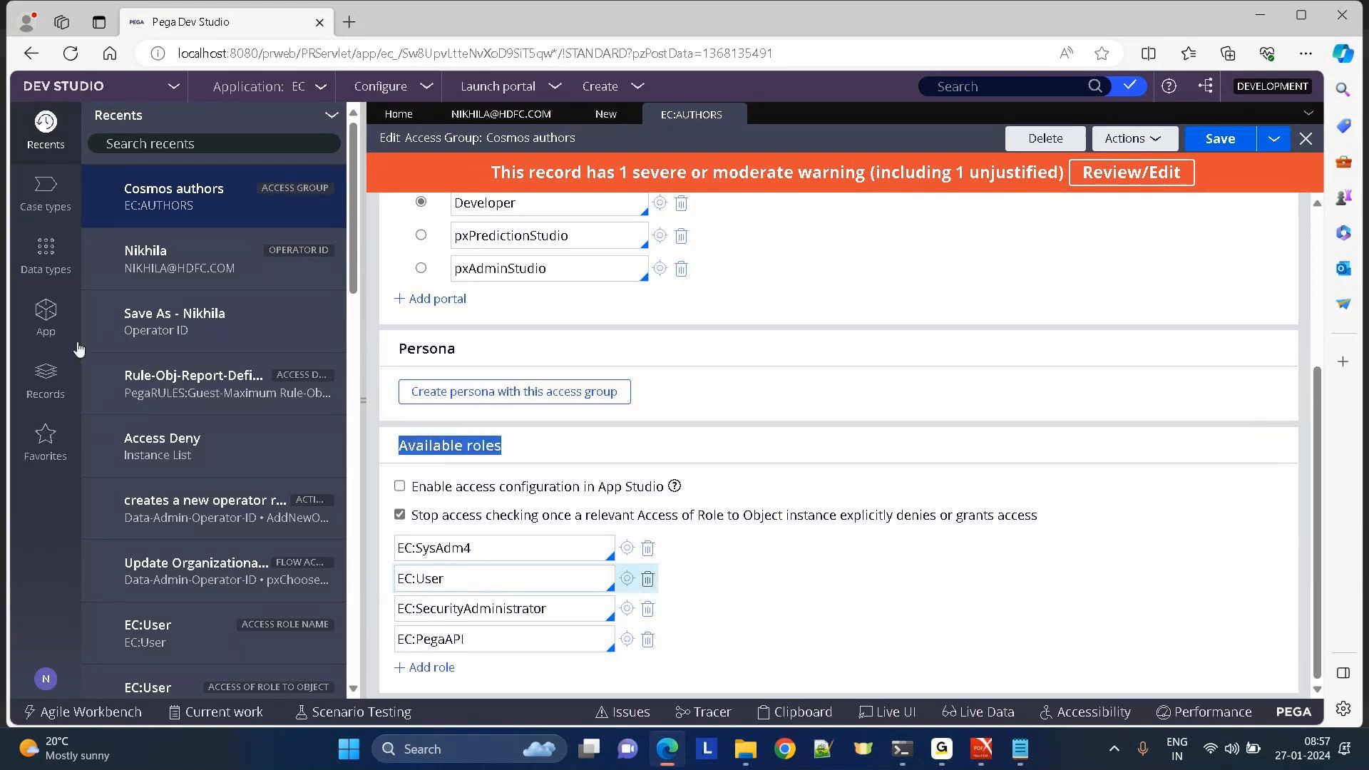
Open the EC:User access role, close Data-Admin-Operator-ID settings unchanged, and collapse the side navigation.
{"action": "left_click", "coordinate": [41, 378]}
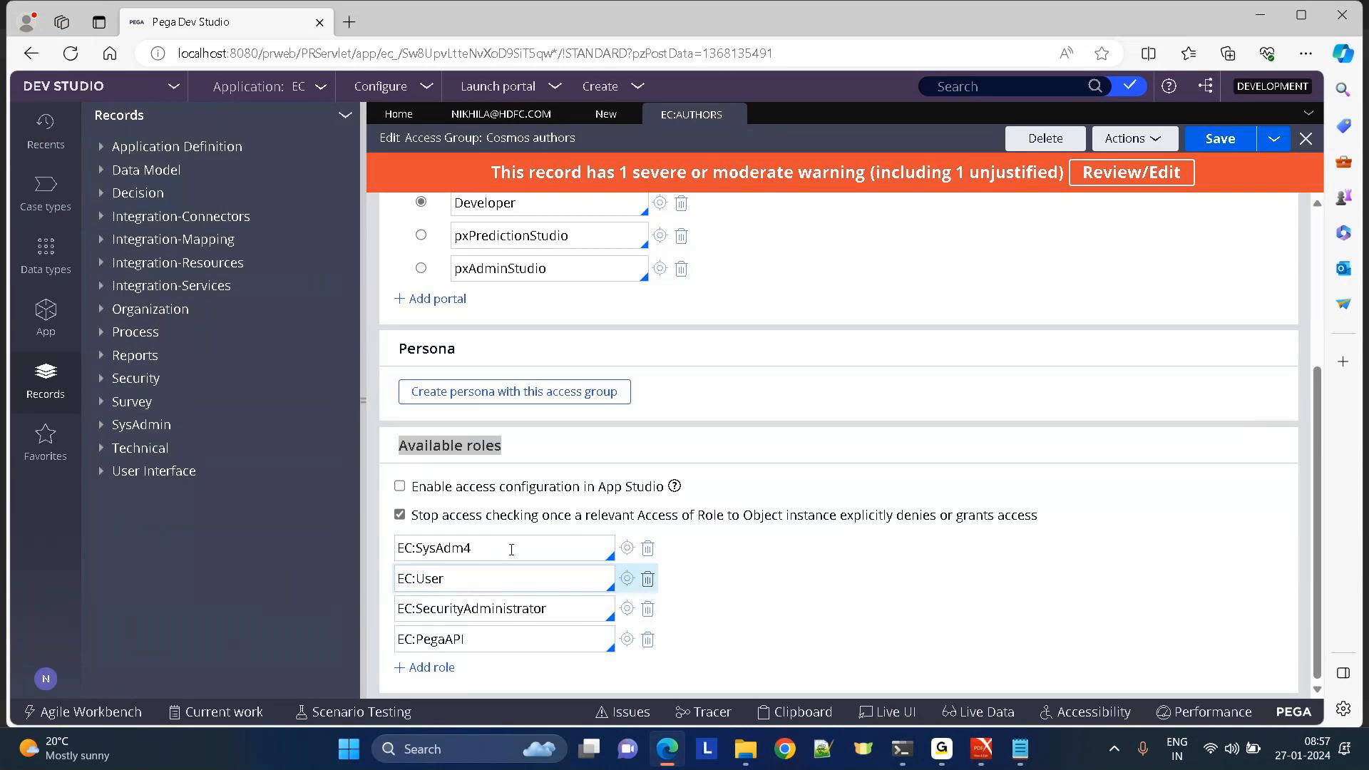
{"action": "left_click", "coordinate": [628, 579]}
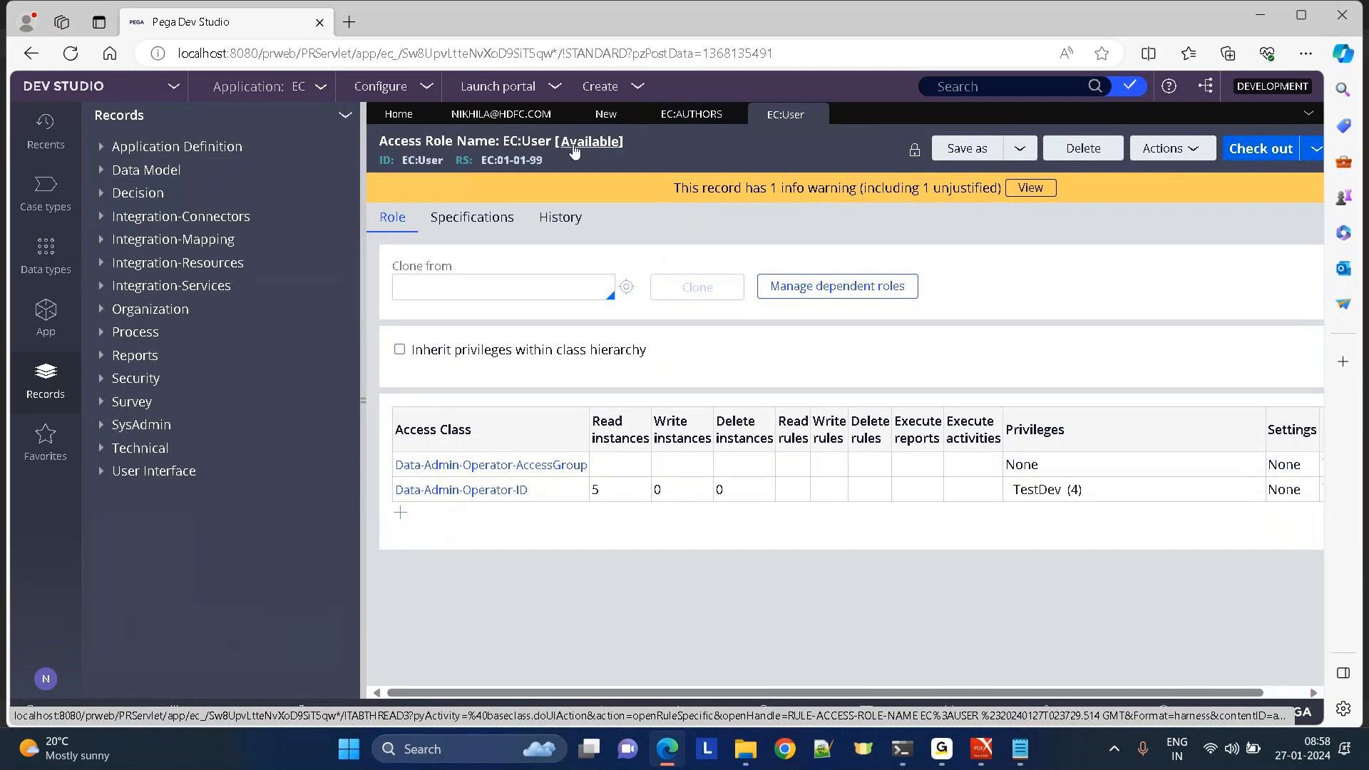
{"action": "left_click", "coordinate": [436, 492]}
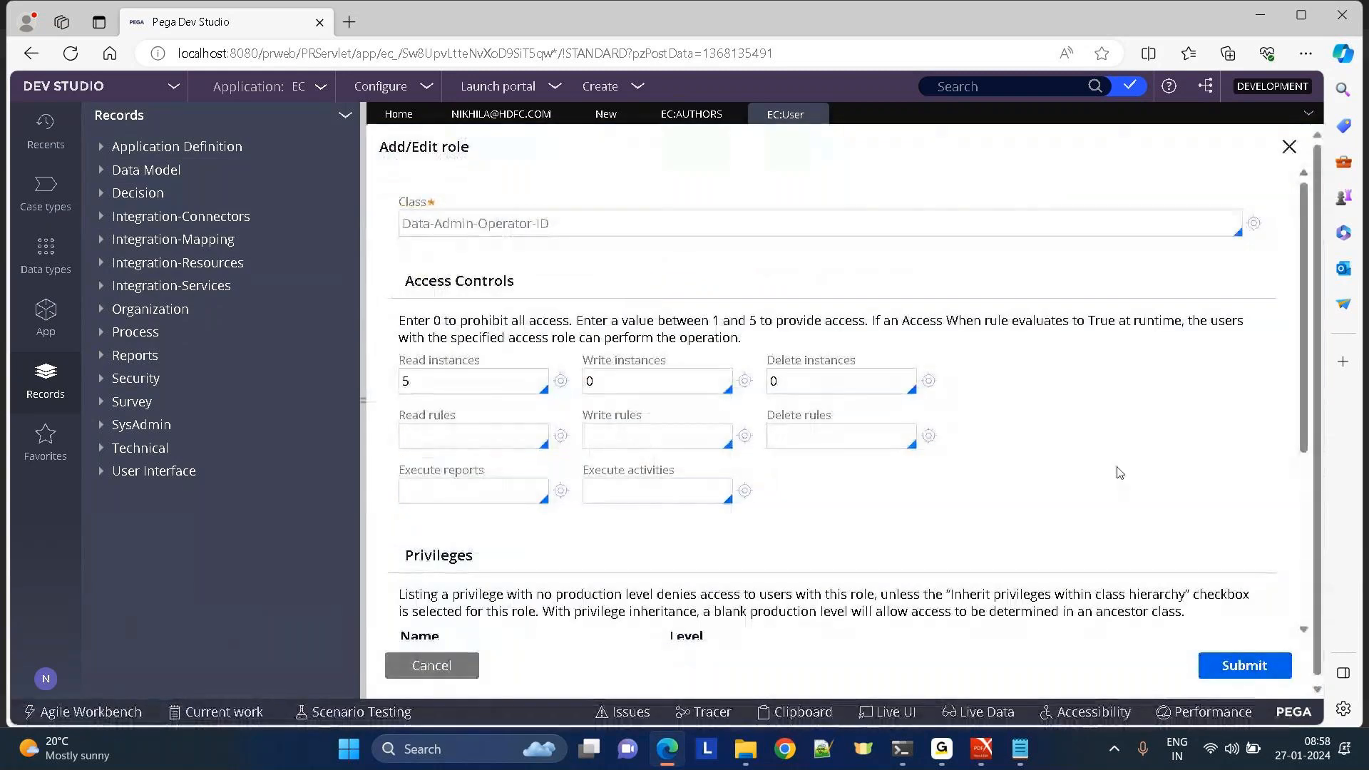
{"action": "left_click_drag", "start_coordinate": [1305, 452], "coordinate": [1304, 487]}
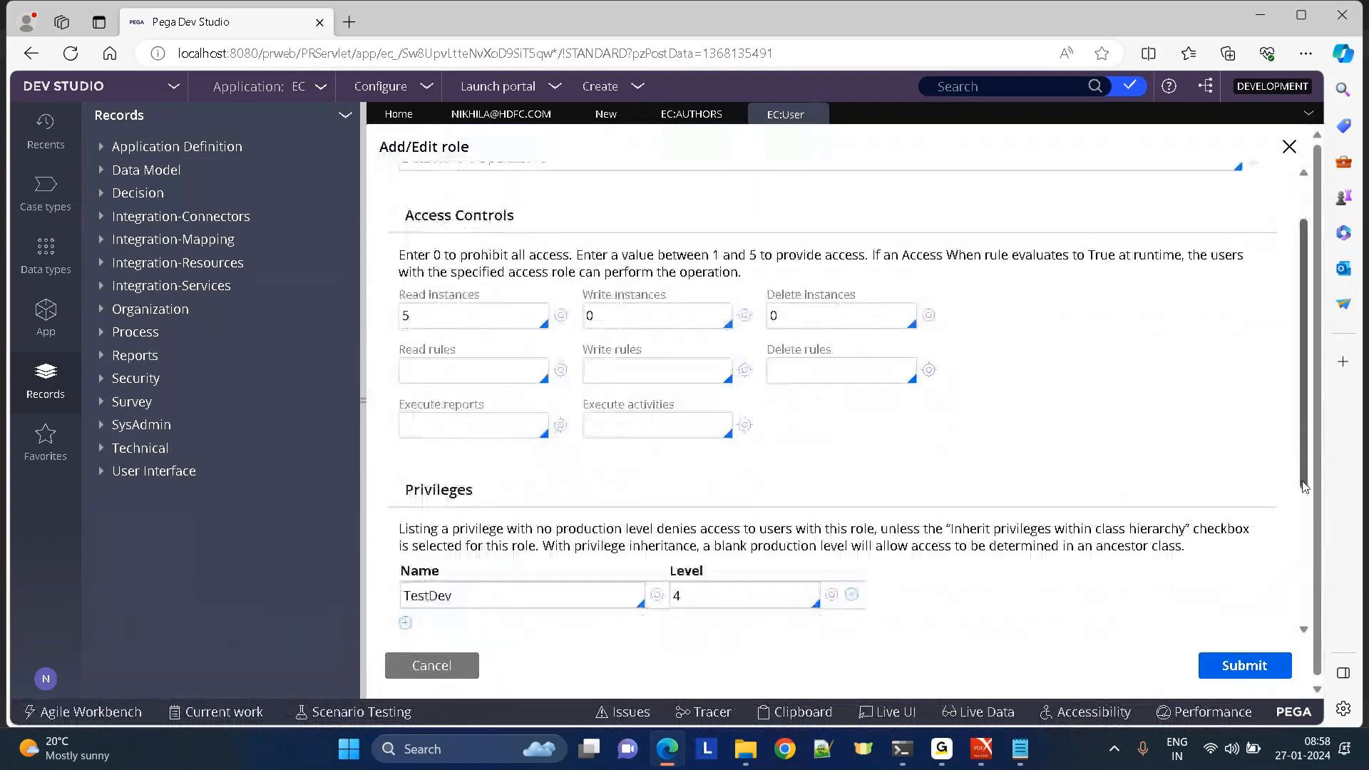
{"action": "left_click", "coordinate": [1289, 146]}
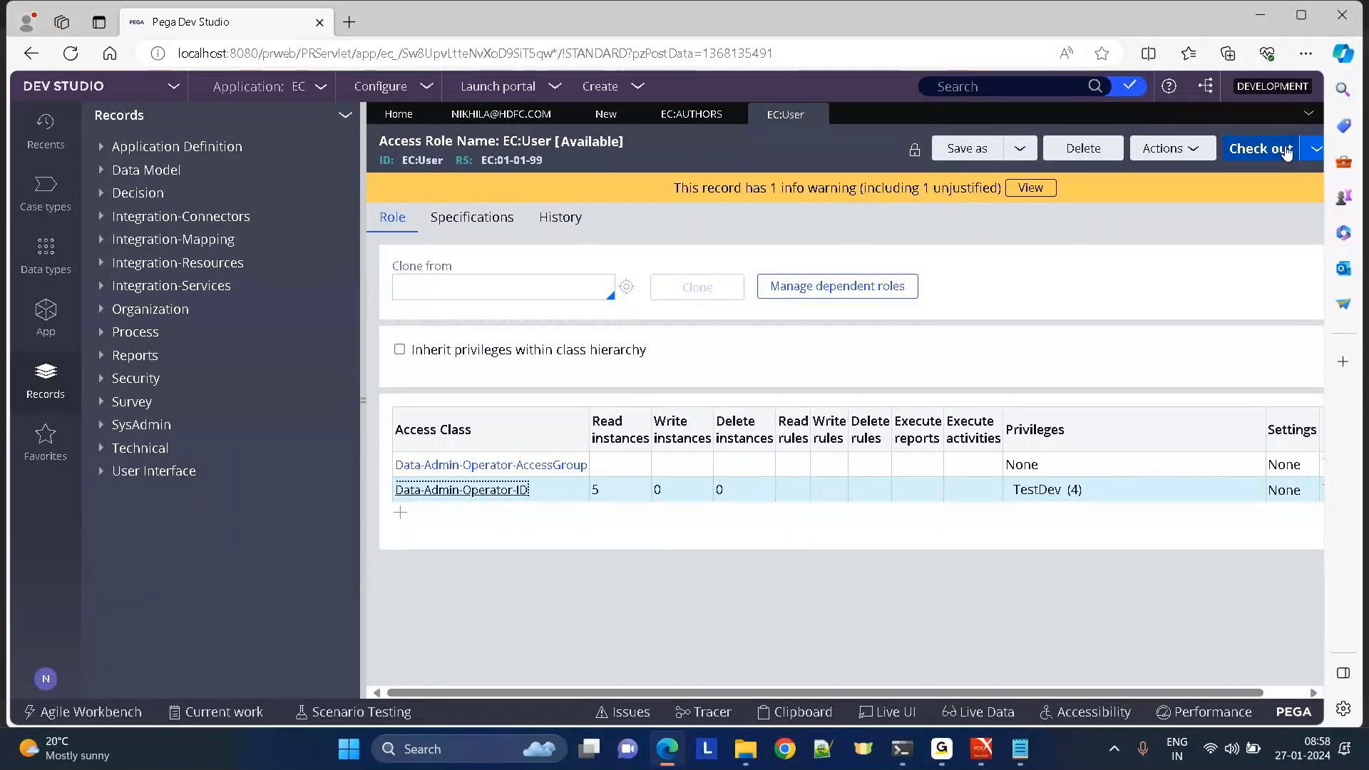
{"action": "left_click_drag", "start_coordinate": [433, 141], "coordinate": [491, 148]}
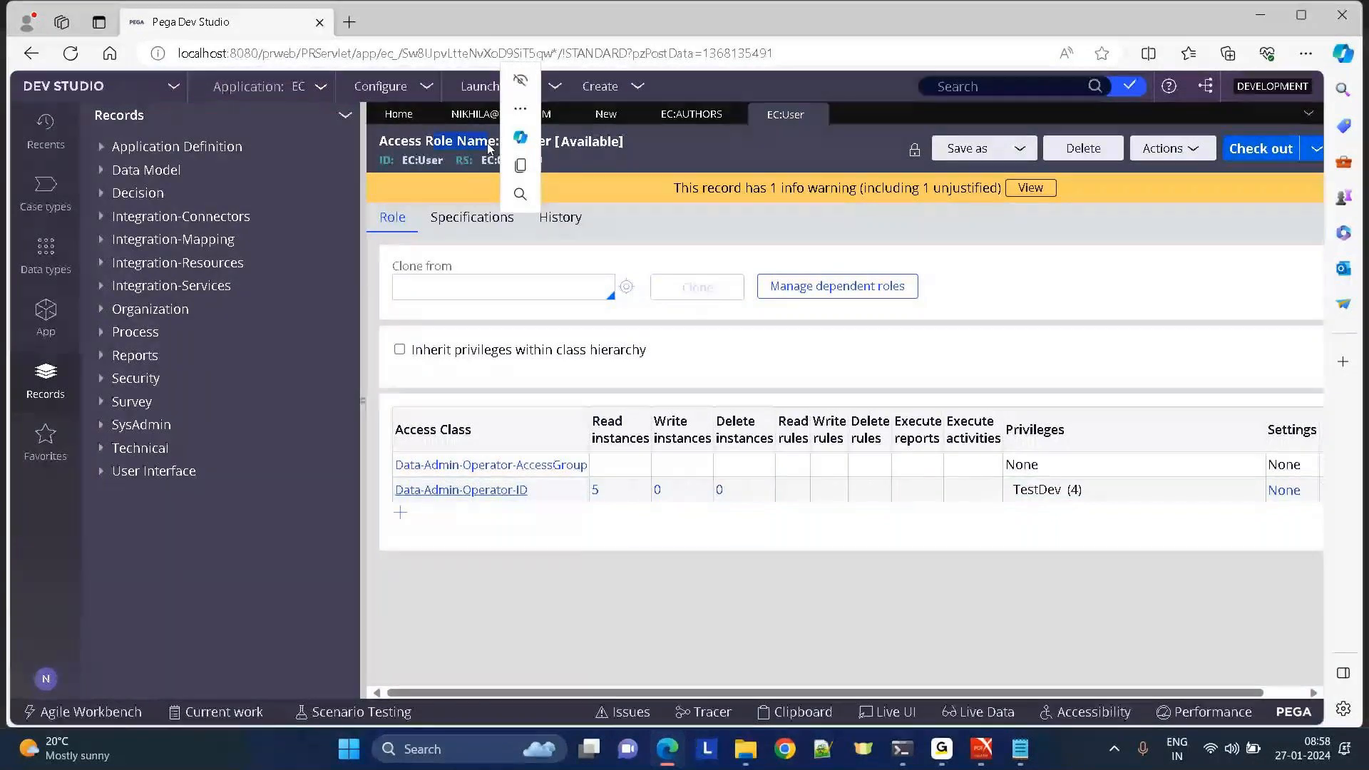
{"action": "left_click", "coordinate": [701, 137]}
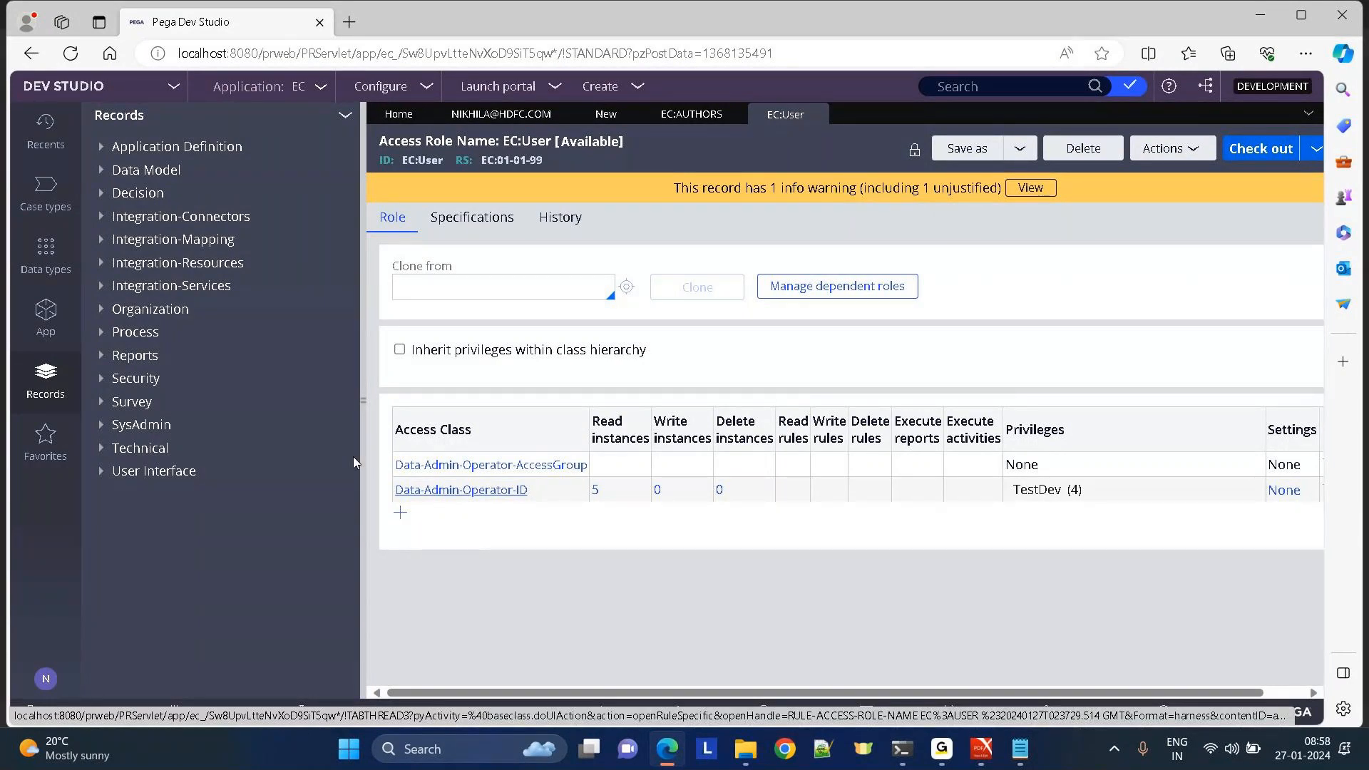
{"action": "left_click", "coordinate": [361, 416]}
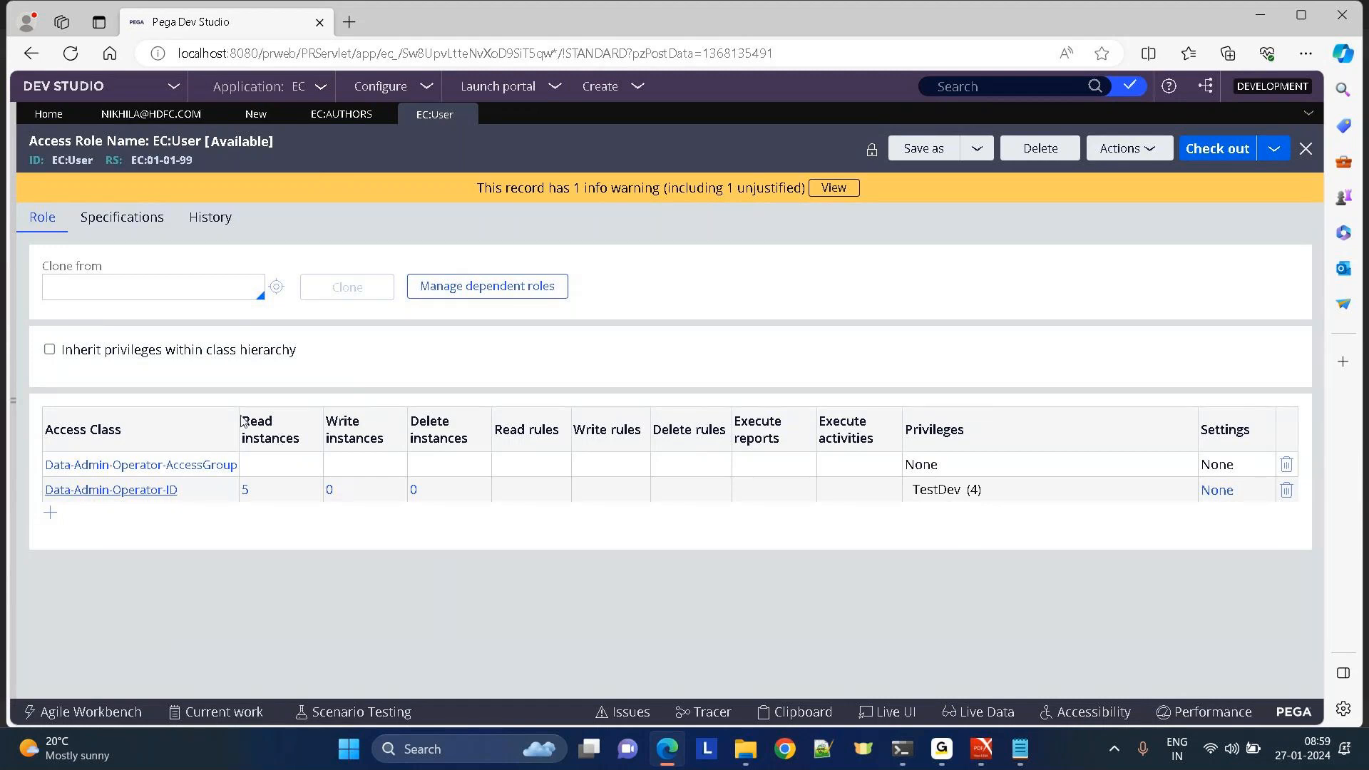
Set Delete instances to 5 for Data-Admin-Operator-AccessGroup in the EC:User role.
{"action": "left_click_drag", "start_coordinate": [245, 421], "coordinate": [322, 451]}
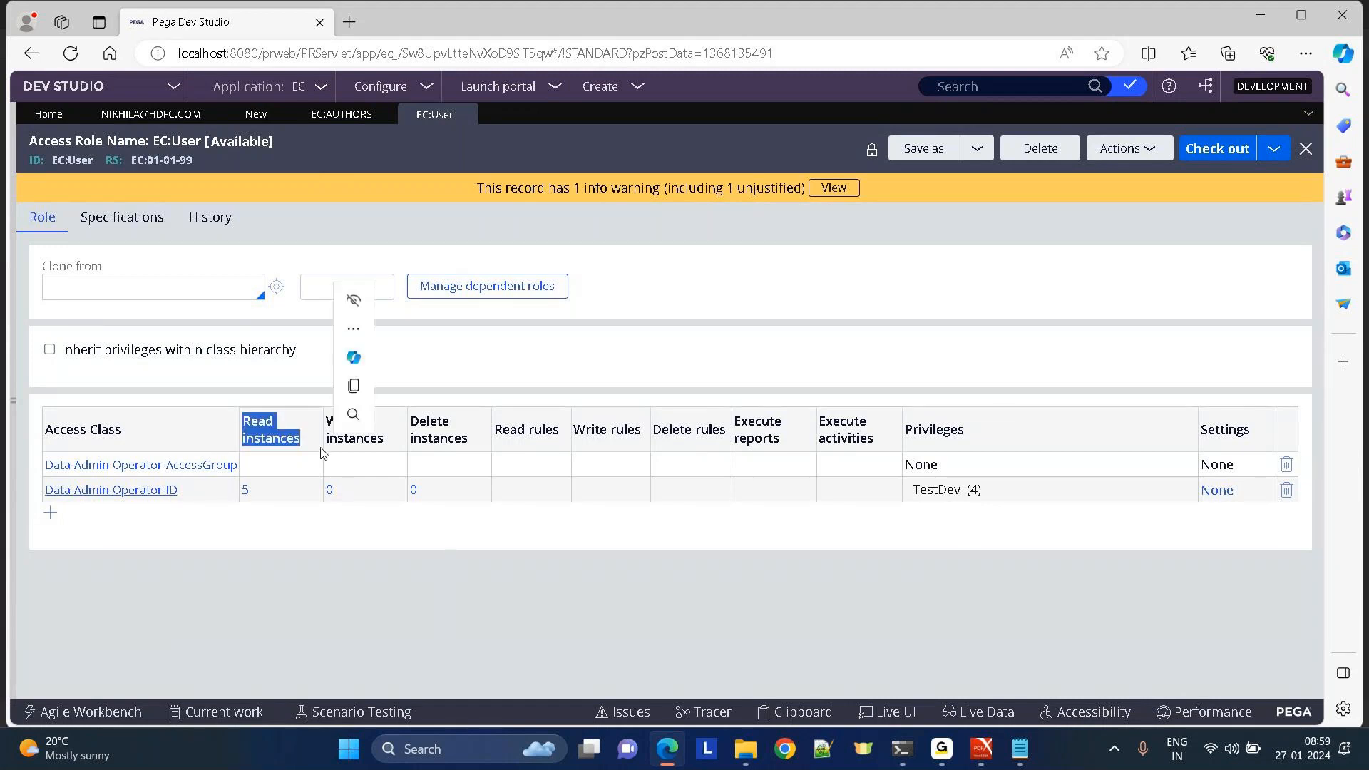
{"action": "left_click", "coordinate": [13, 404]}
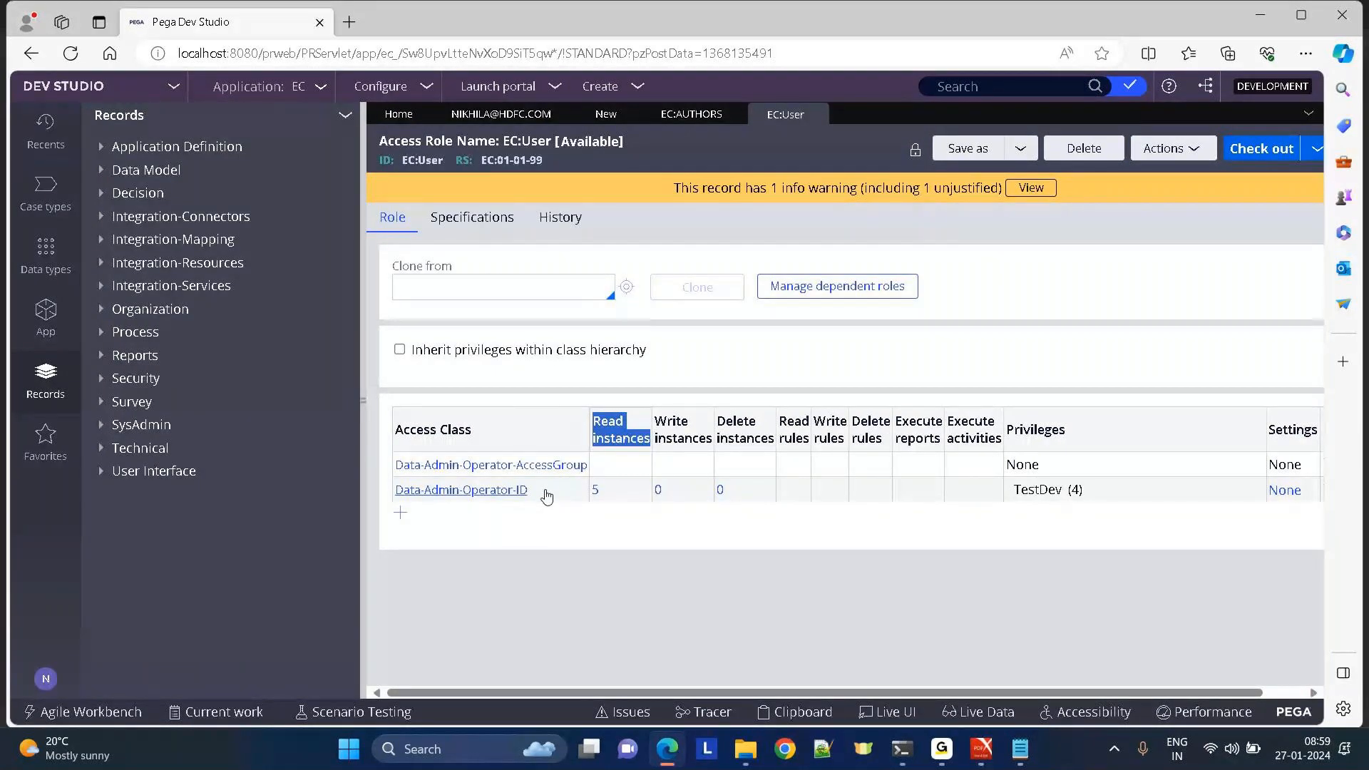
{"action": "left_click", "coordinate": [524, 471]}
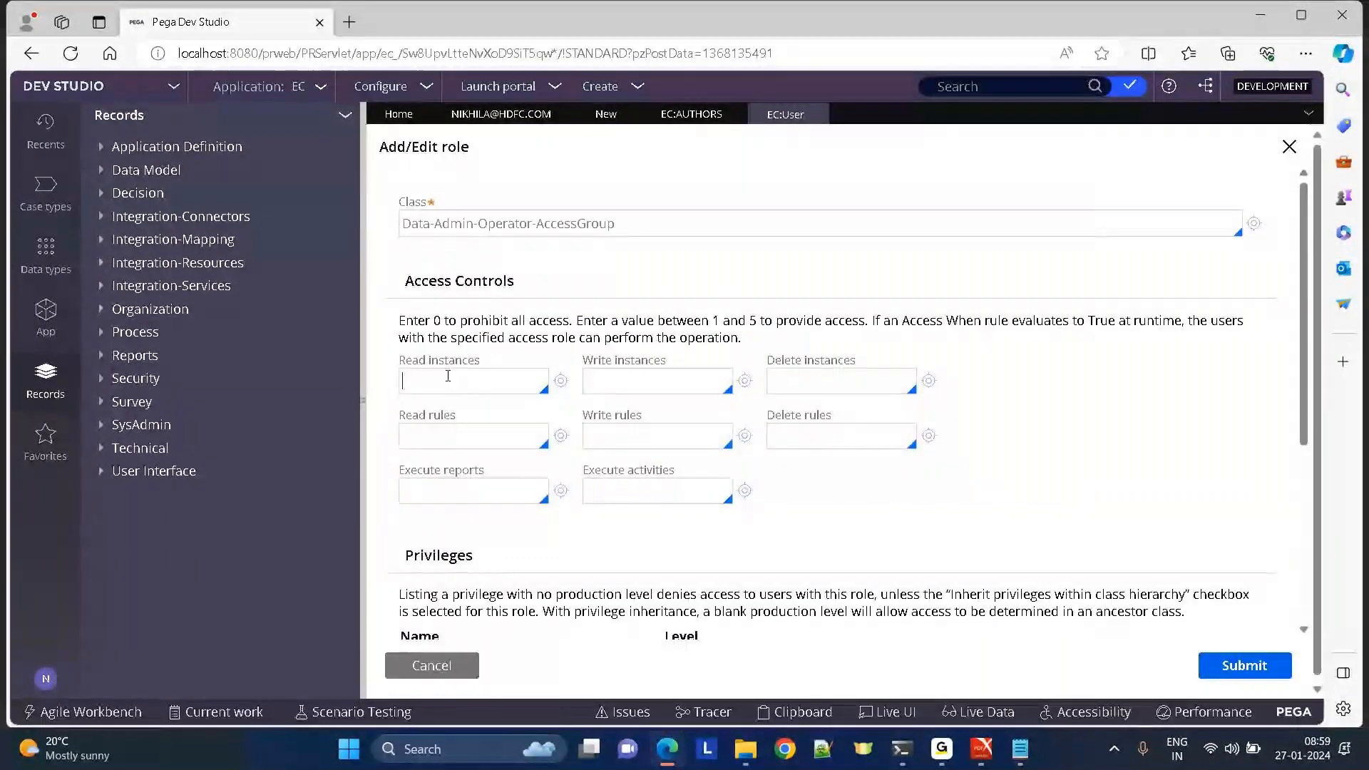
{"action": "left_click", "coordinate": [447, 375]}
{"action": "type", "text": "5"}
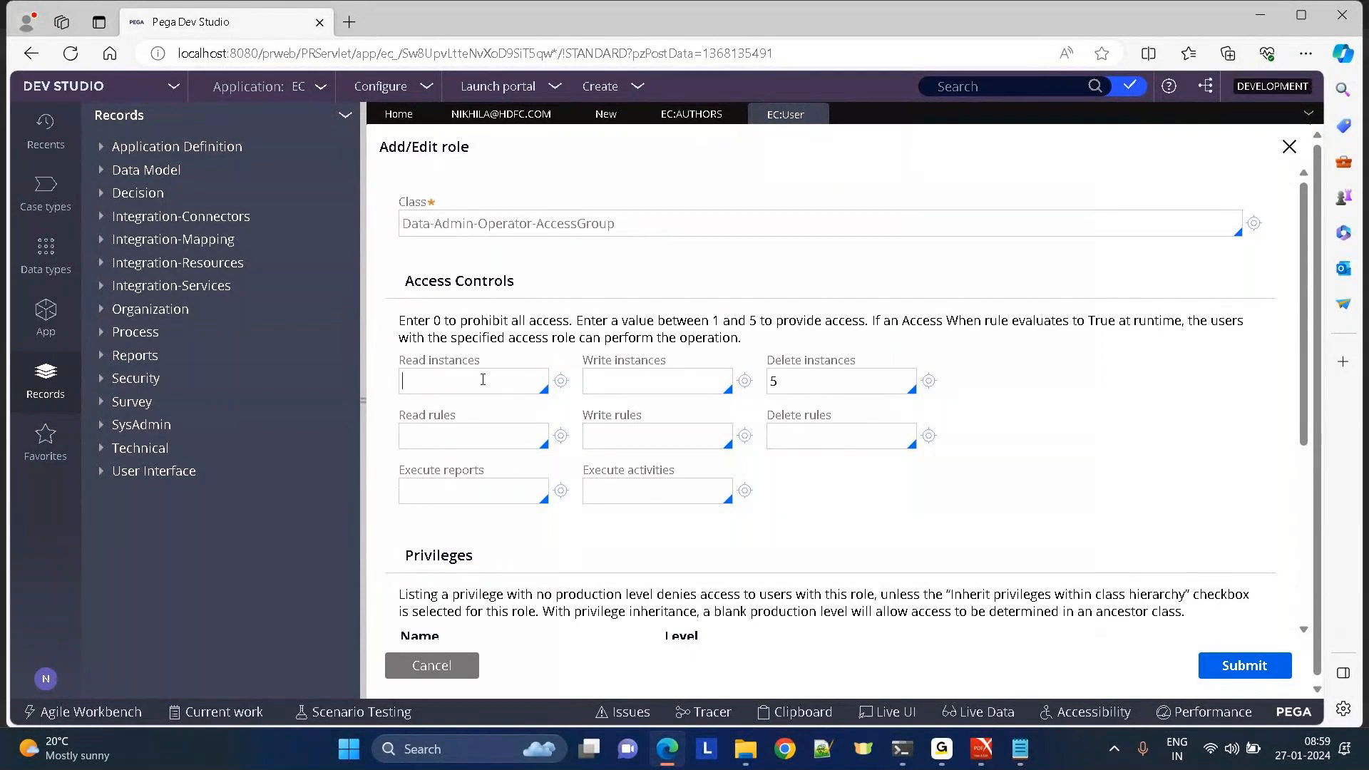
{"action": "left_click", "coordinate": [1240, 662]}
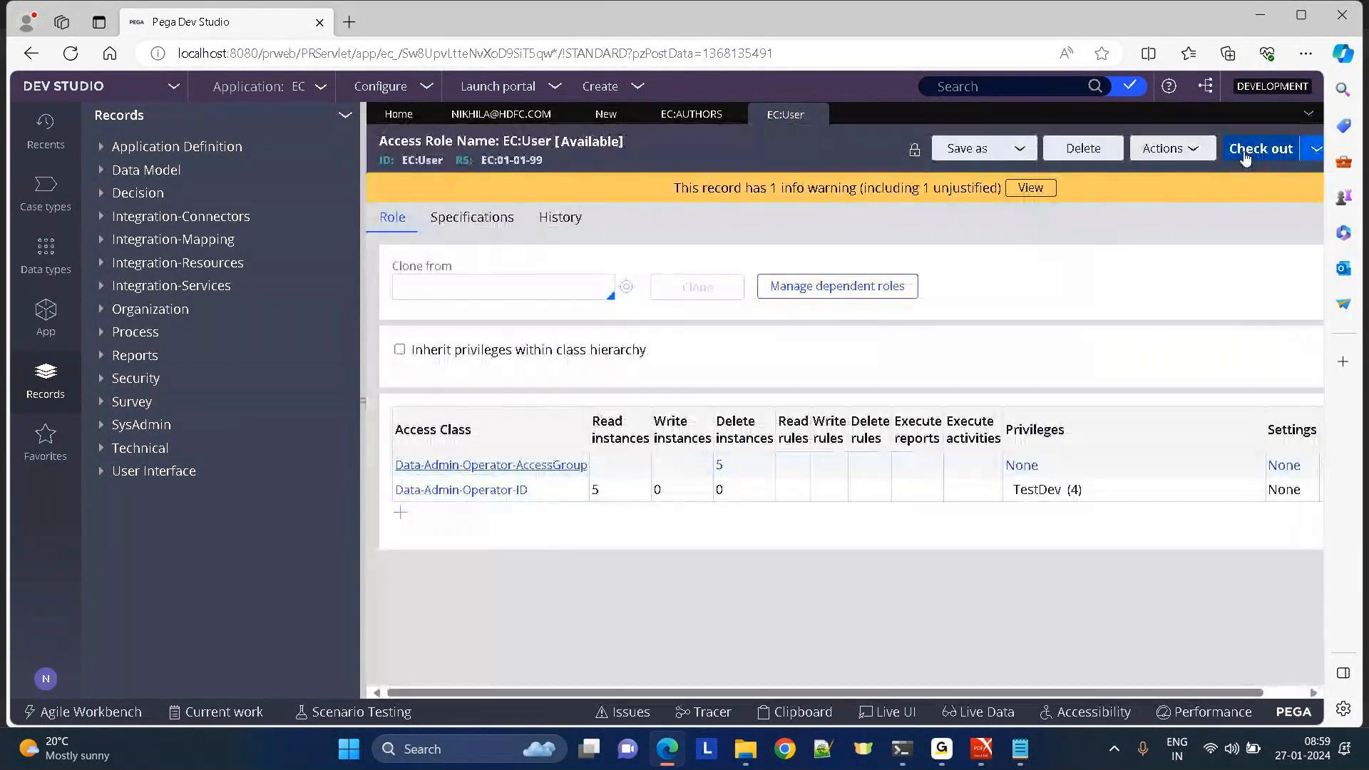
Check out the EC:User role and check it back in with the comment 'mmm'.
{"action": "left_click", "coordinate": [1260, 148]}
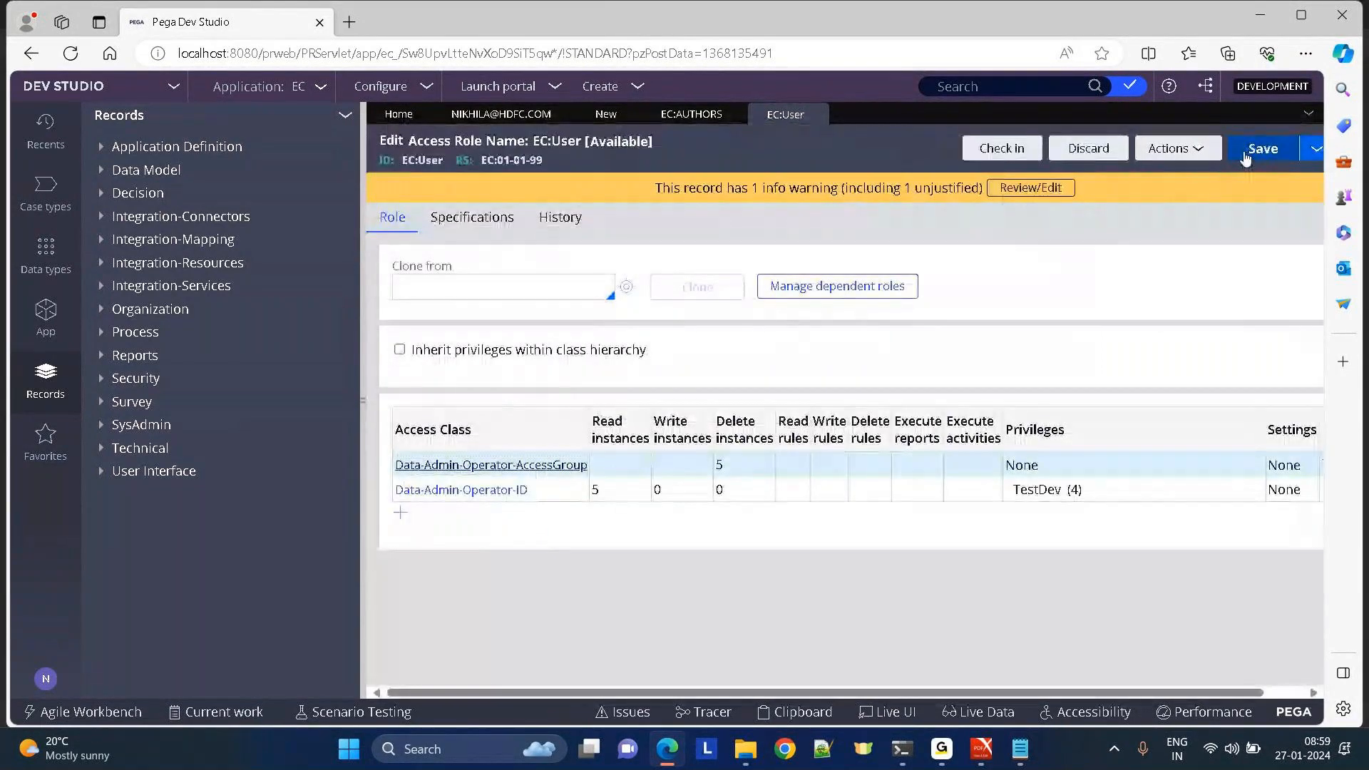
{"action": "left_click", "coordinate": [1008, 148]}
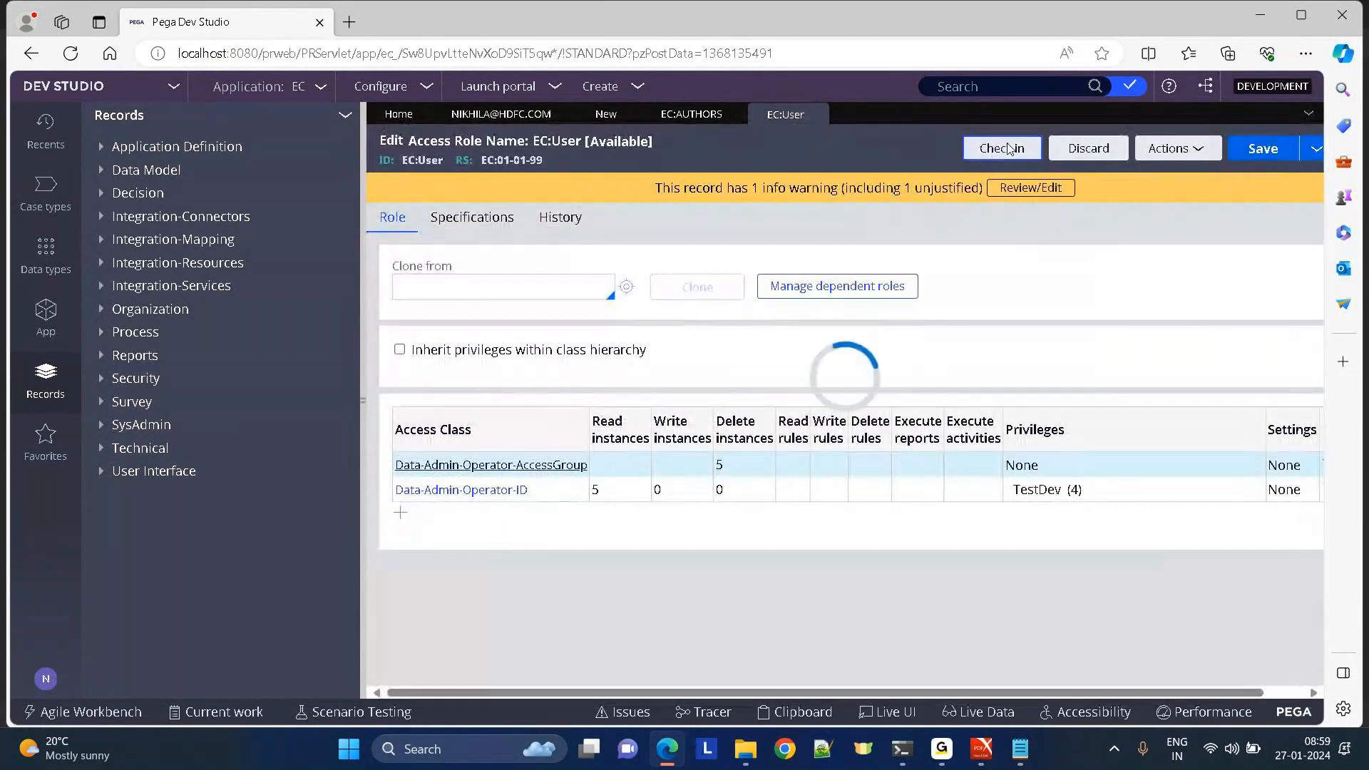
{"action": "key", "text": "Tab"}
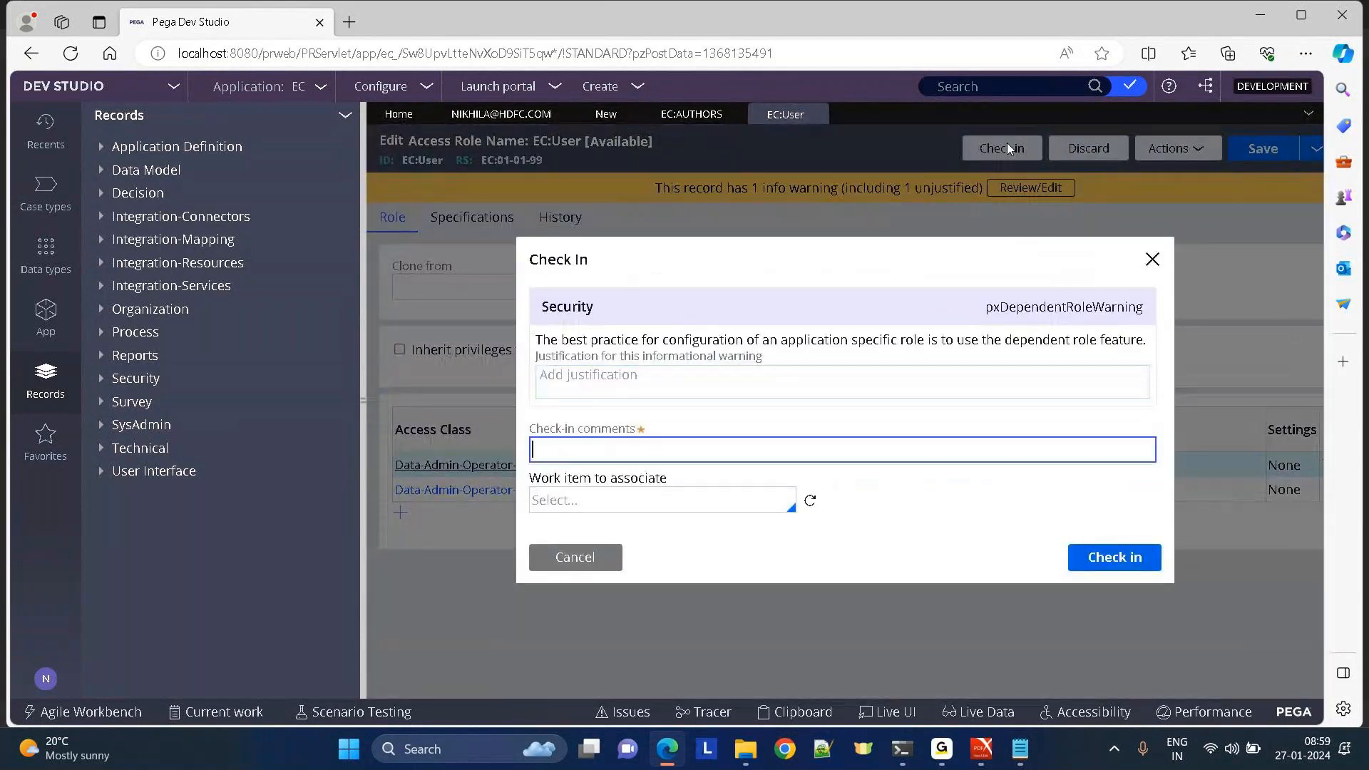
{"action": "type", "text": "mmm"}
{"action": "key", "text": "Return"}
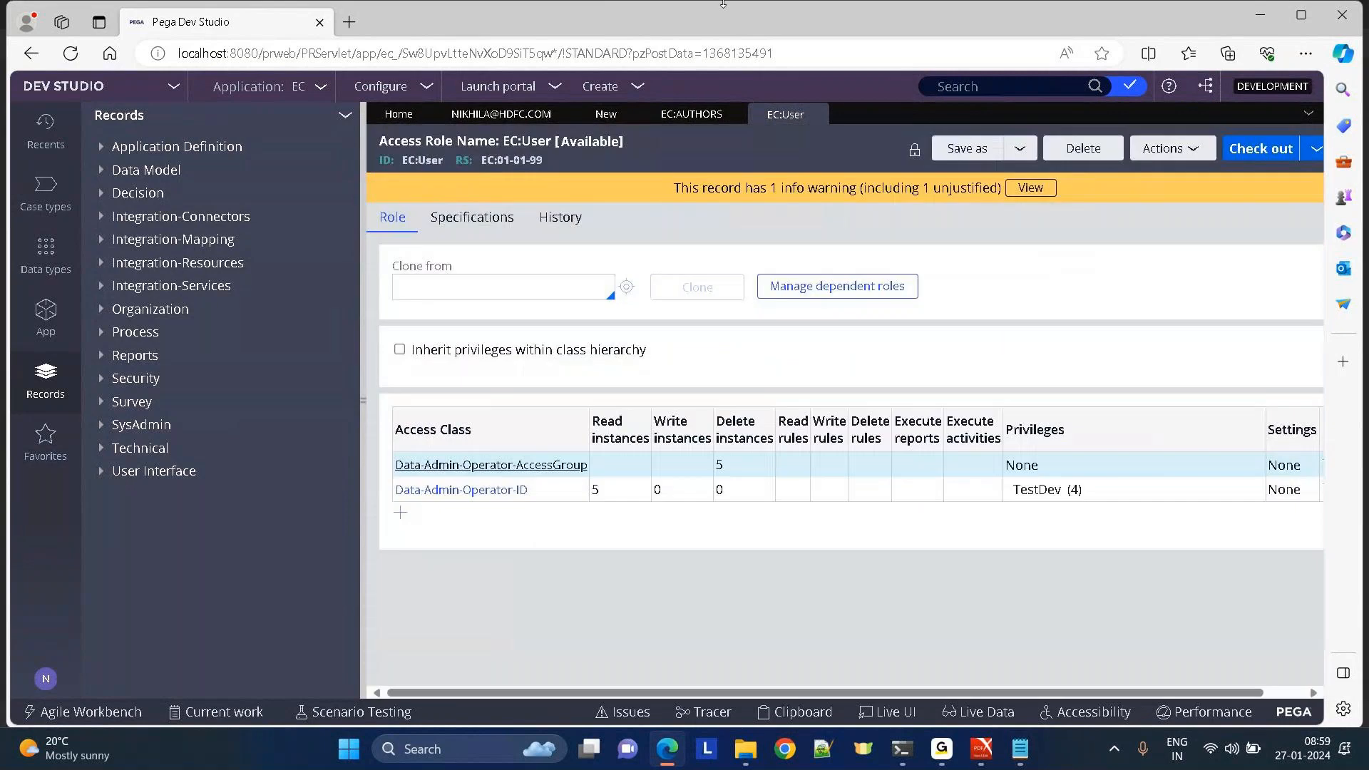
Log off Dev Studio and log back in with the saved credentials.
{"action": "left_click", "coordinate": [47, 681]}
{"action": "left_click", "coordinate": [59, 654]}
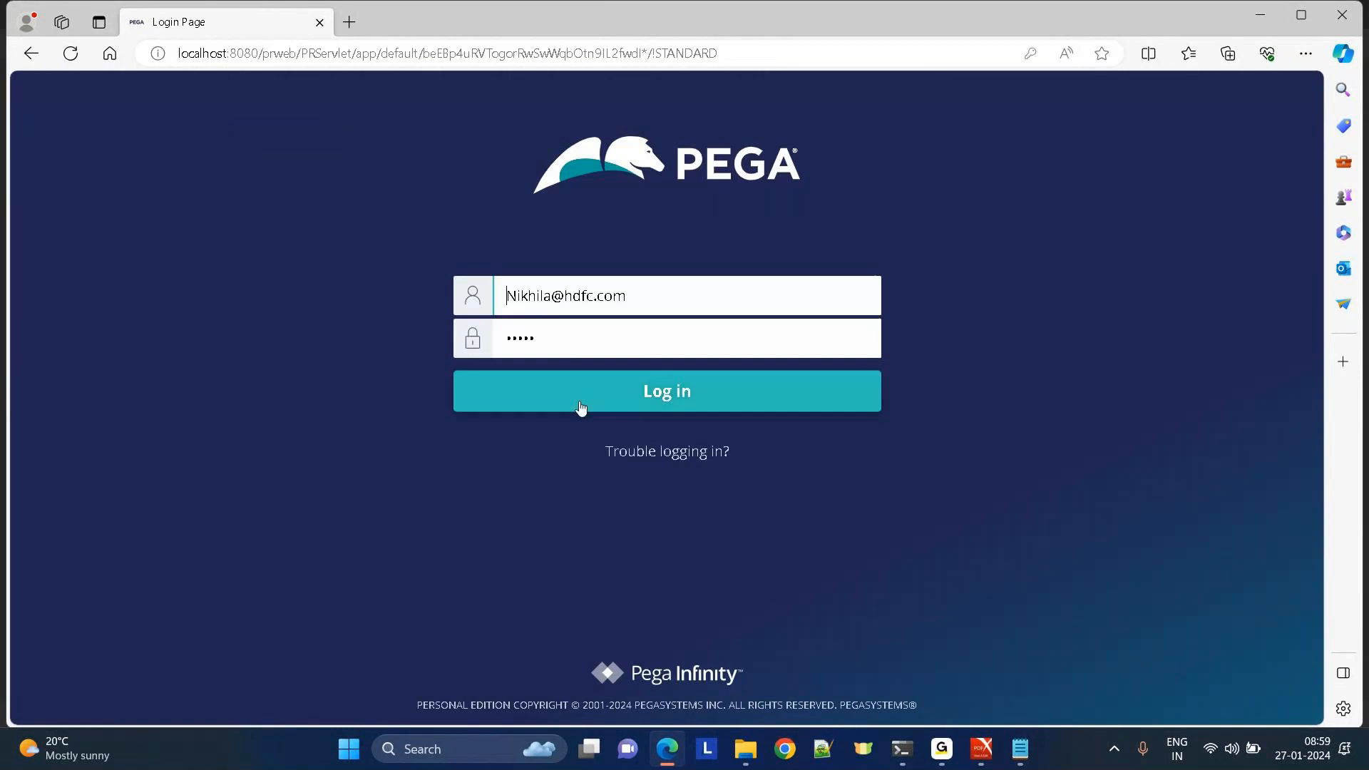
{"action": "left_click", "coordinate": [581, 407]}
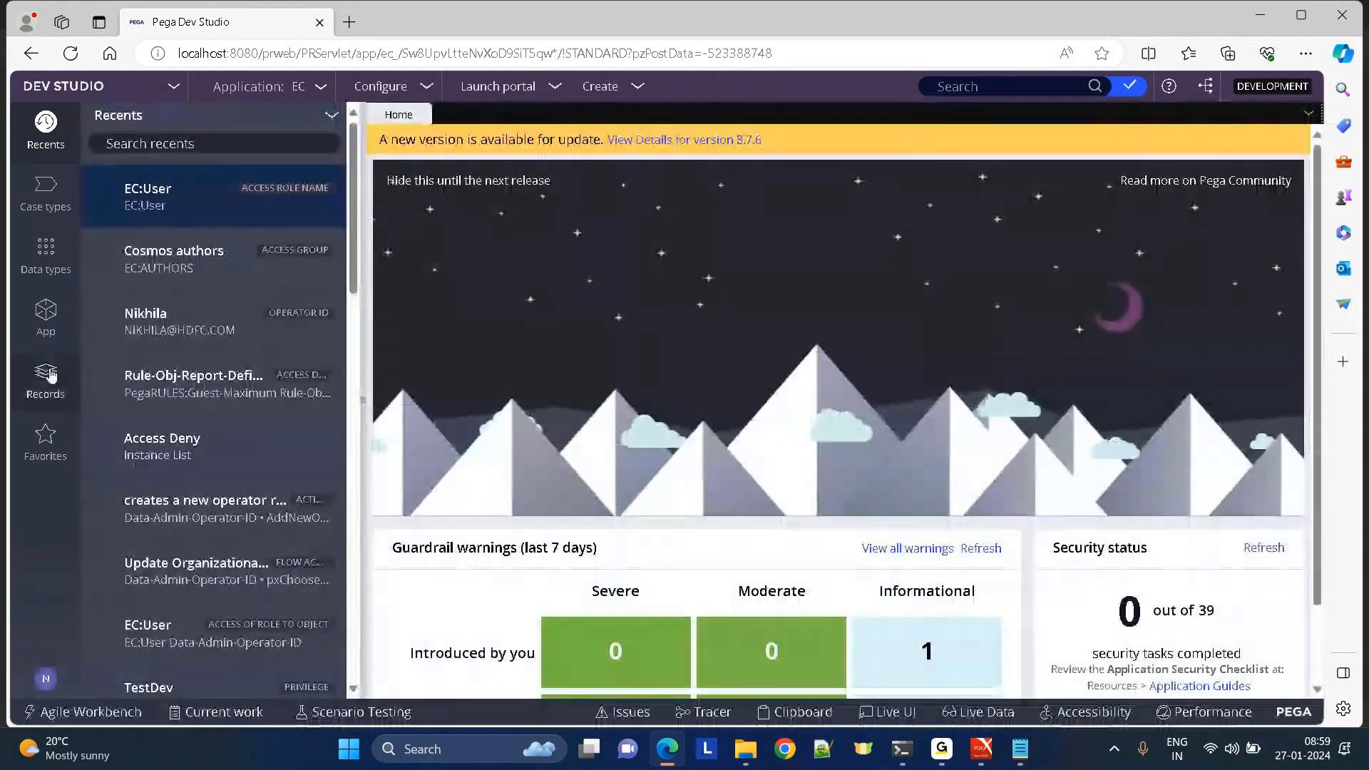
Open EC:Authors from Records > Security > Access Group, restore it after deletion, and view its roles.
{"action": "left_click", "coordinate": [47, 374]}
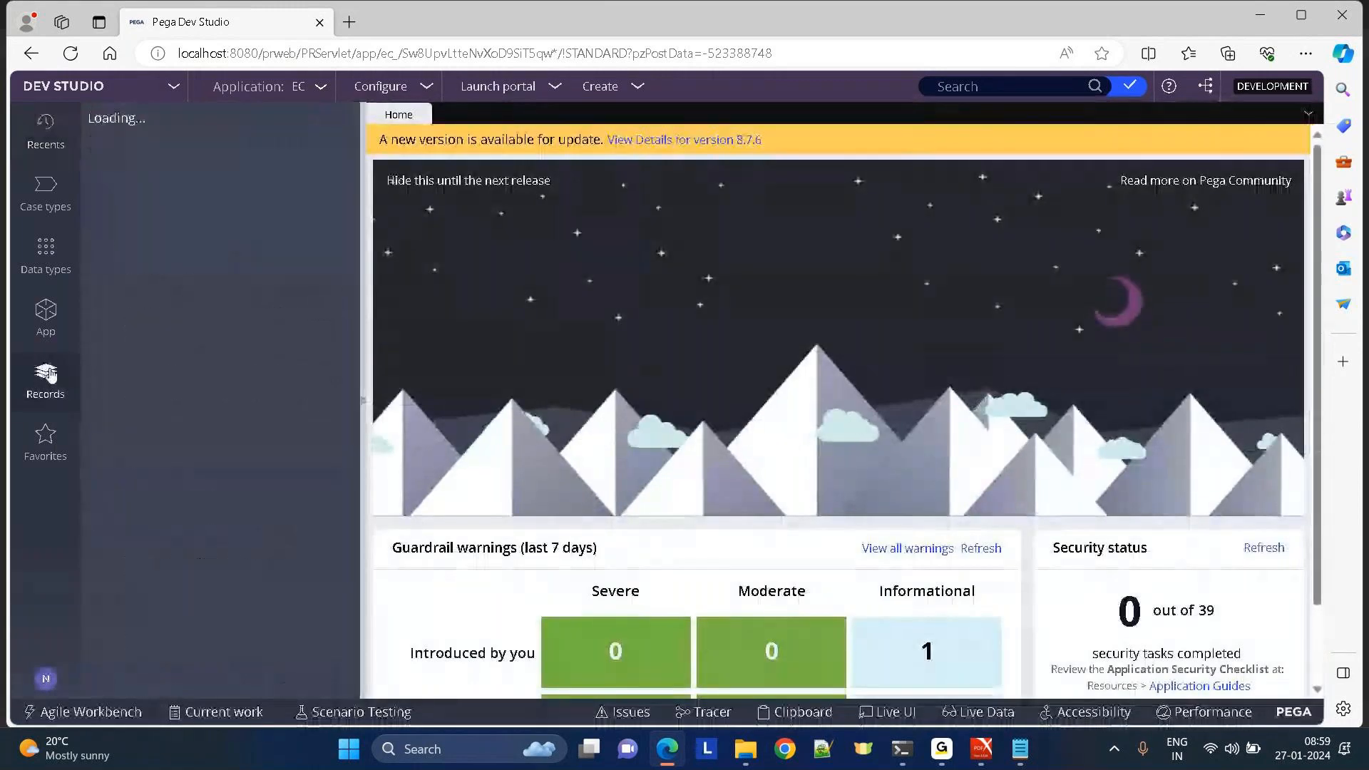
{"action": "left_click", "coordinate": [100, 382]}
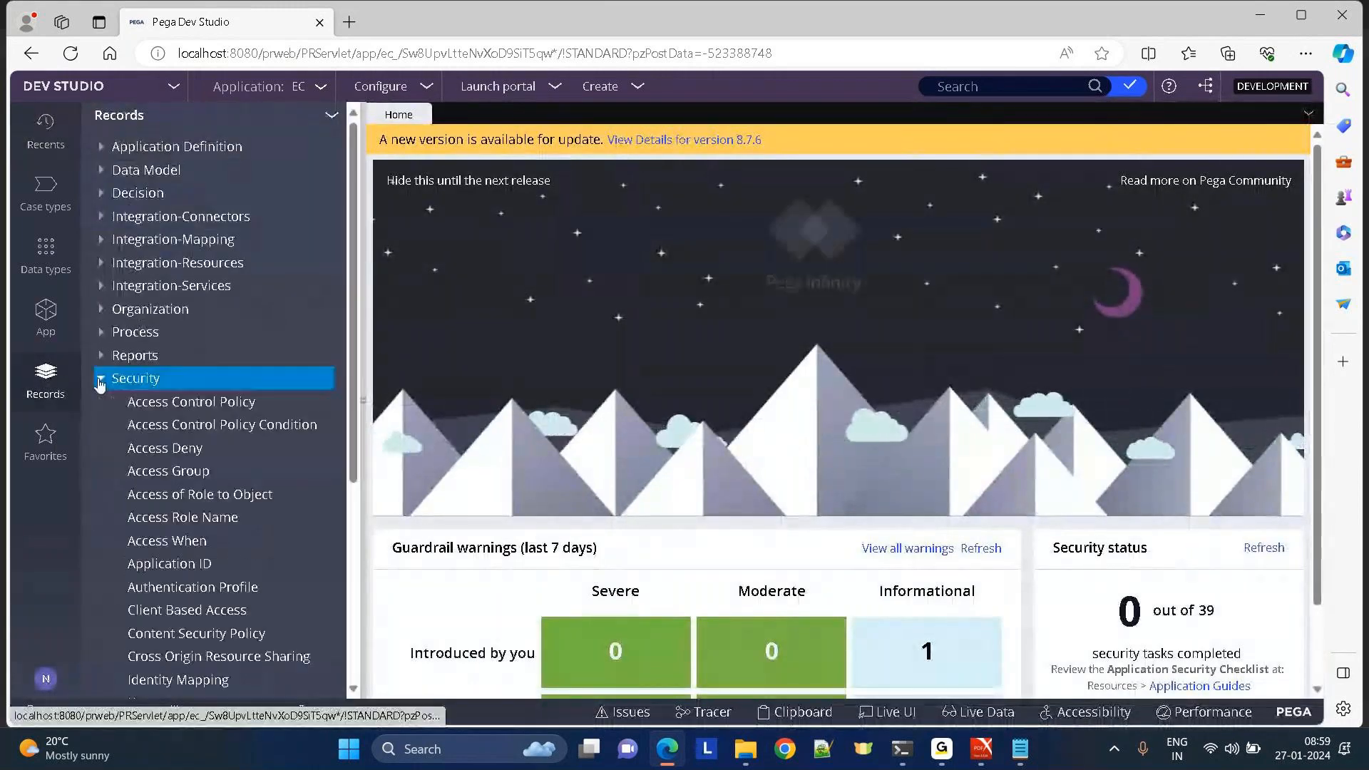
{"action": "left_click", "coordinate": [178, 476]}
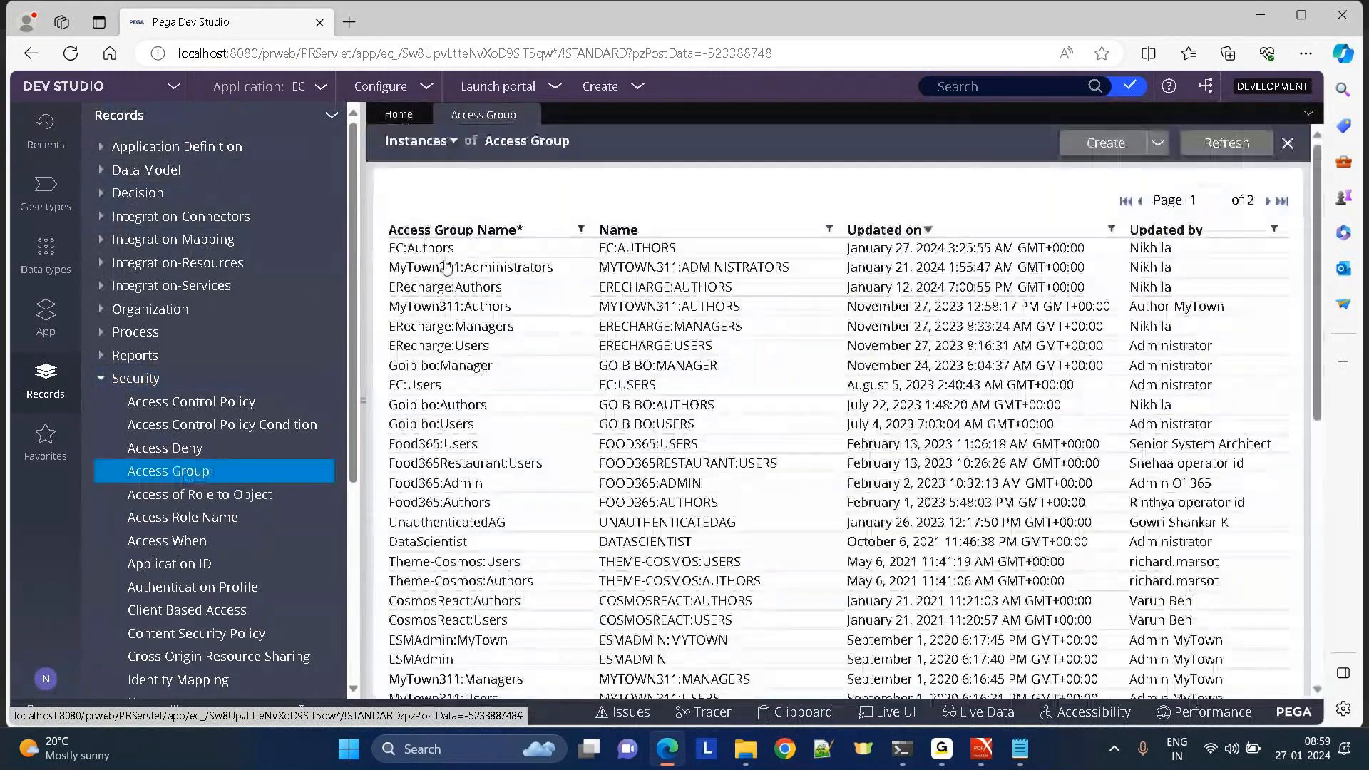
{"action": "left_click", "coordinate": [413, 256]}
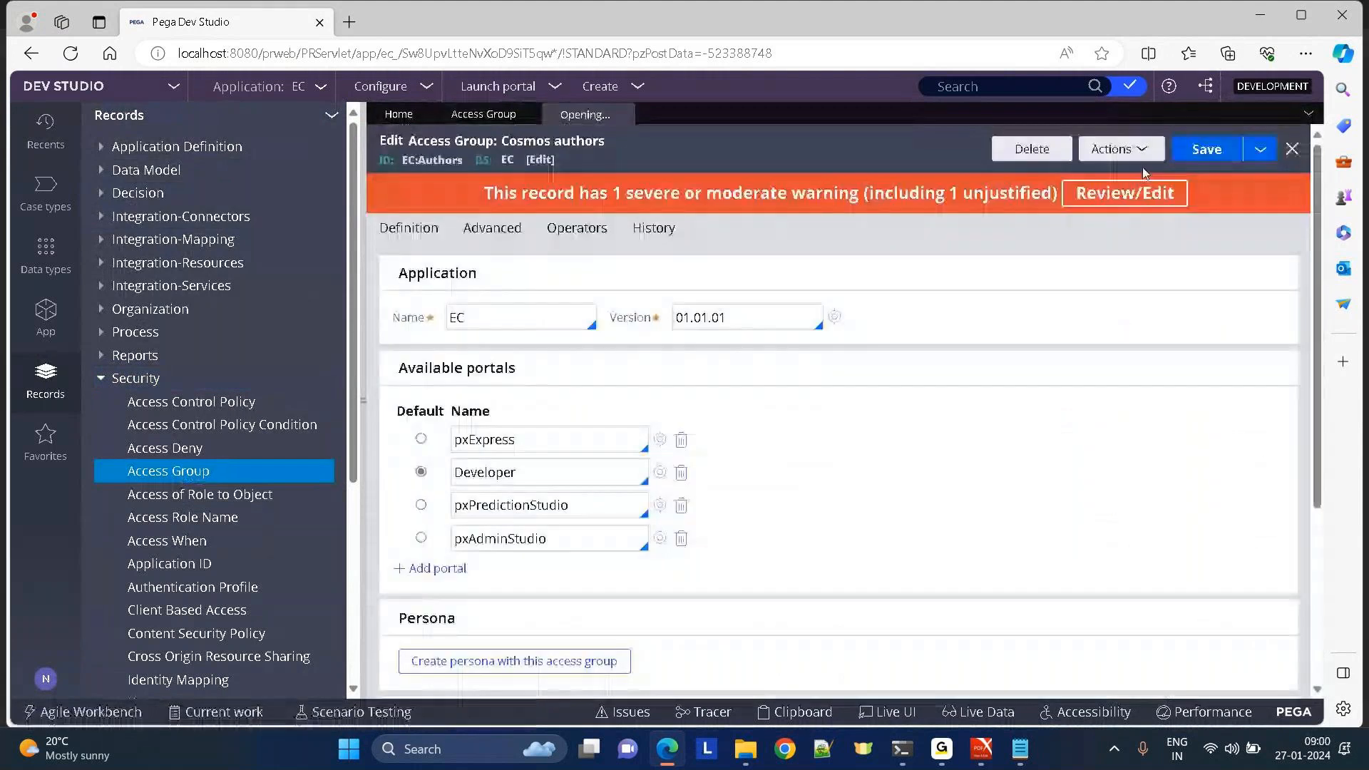
{"action": "left_click", "coordinate": [1041, 149]}
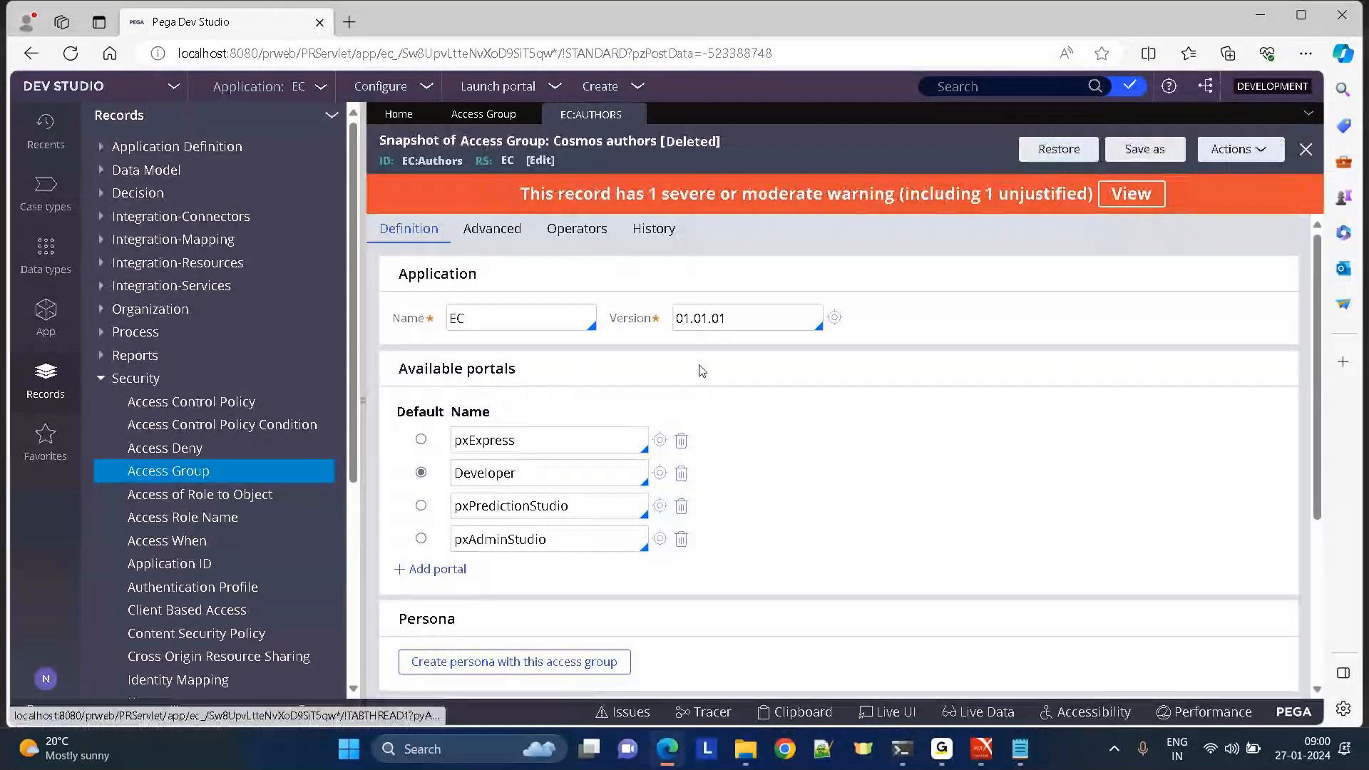
{"action": "left_click", "coordinate": [1081, 150]}
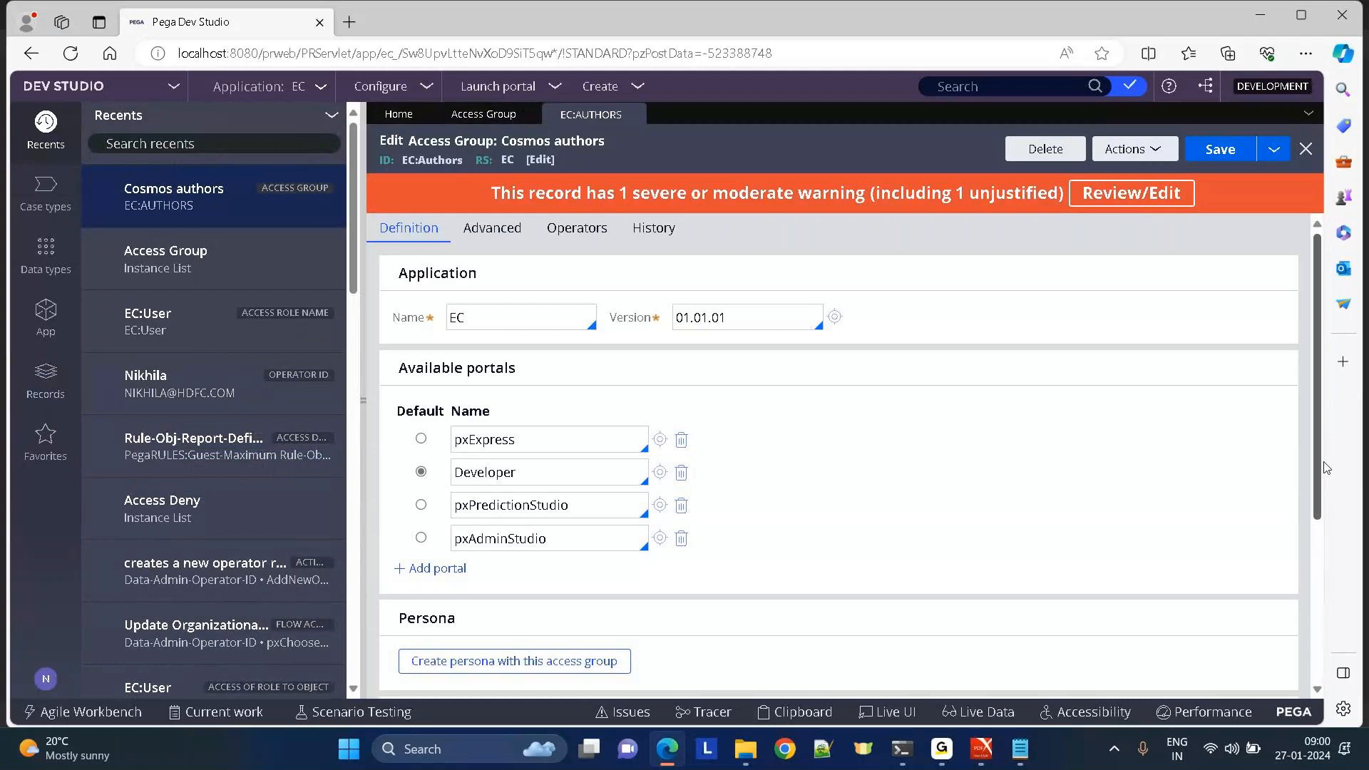
{"action": "scroll", "coordinate": [1318, 474], "scroll_direction": "down", "scroll_amount": 4}
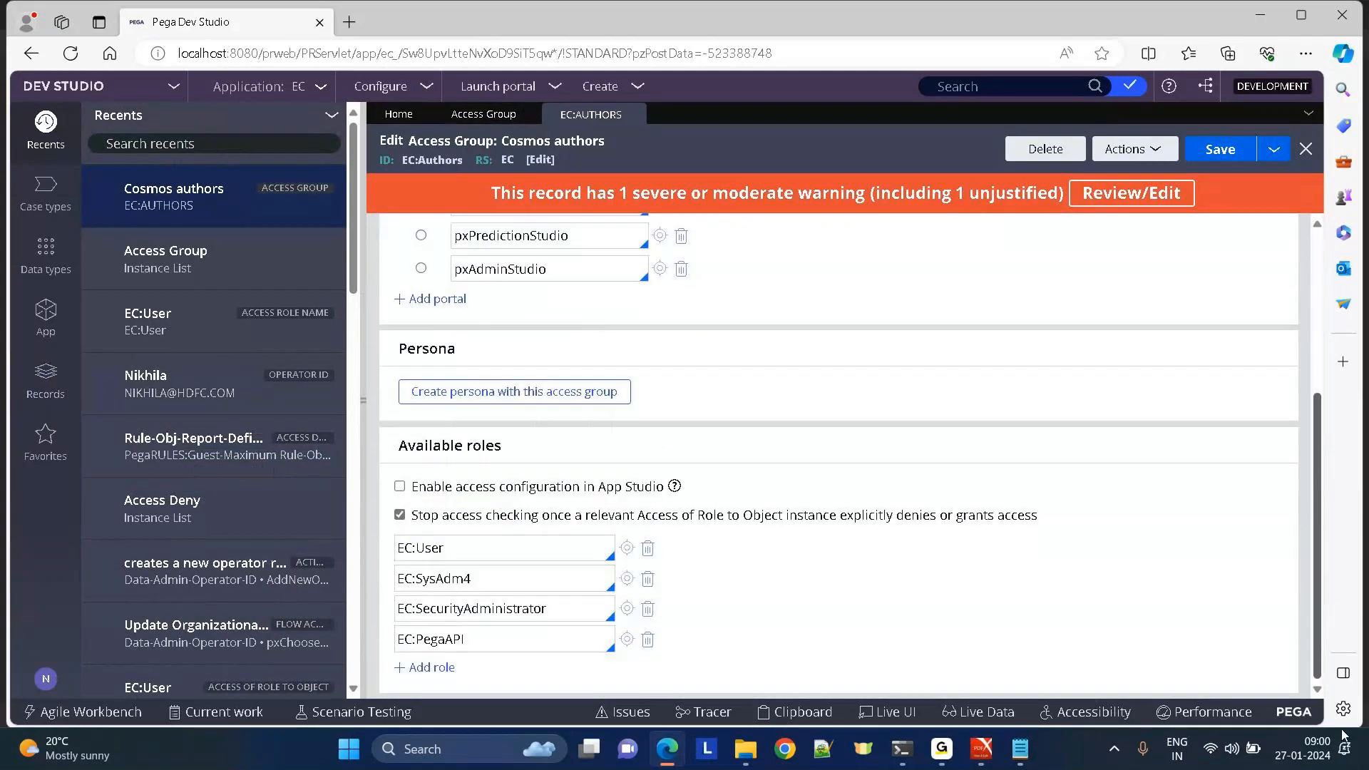
In the EC:User role, set Delete instances to 0 for Data-Admin-Operator-AccessGroup.
{"action": "left_click", "coordinate": [627, 548]}
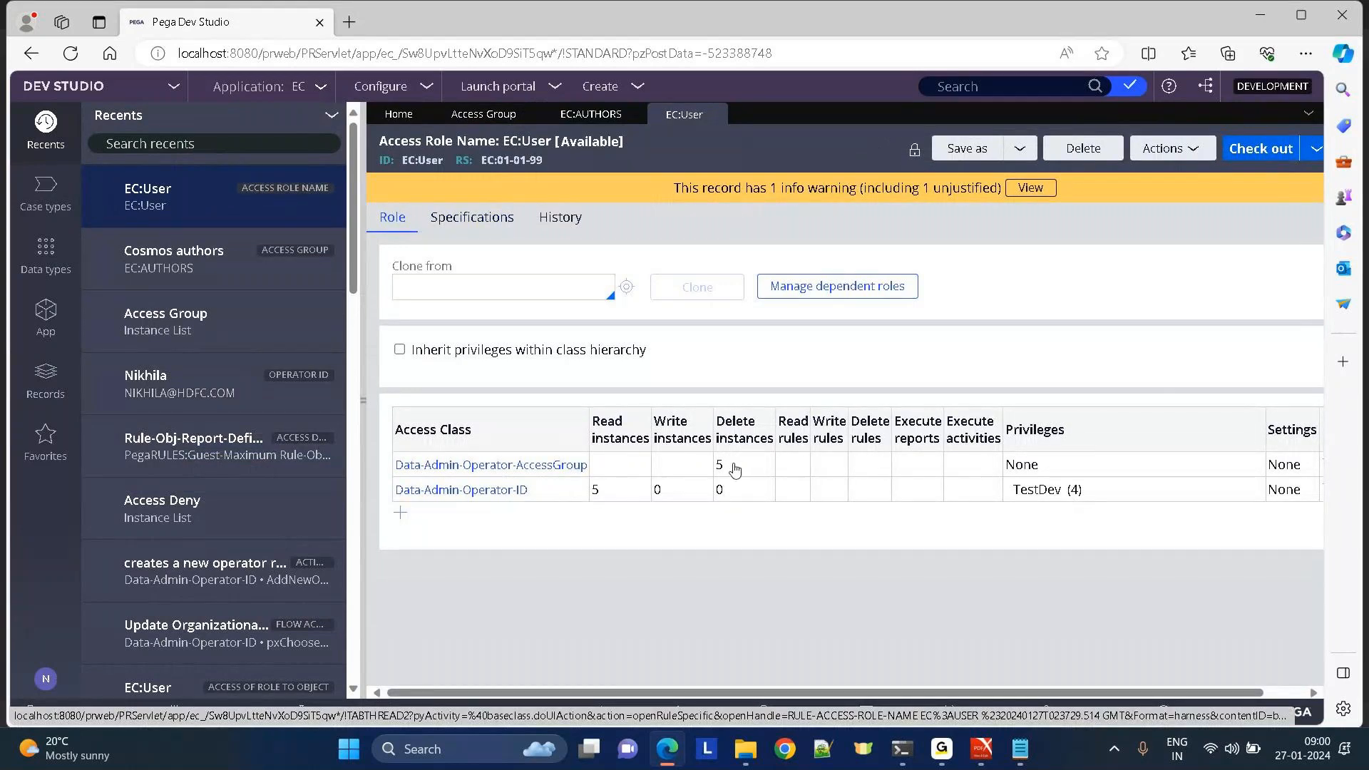
{"action": "left_click", "coordinate": [524, 468]}
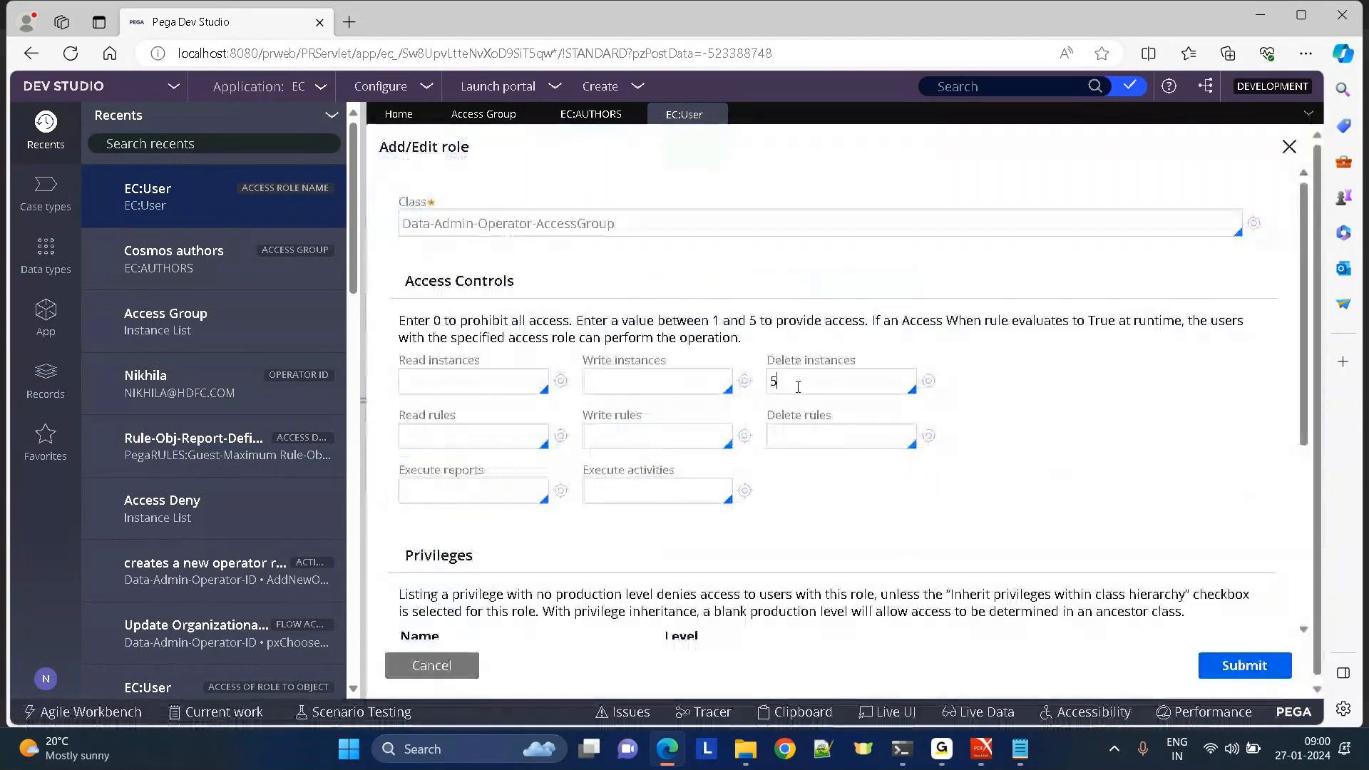
{"action": "left_click", "coordinate": [798, 387]}
{"action": "type", "text": "0"}
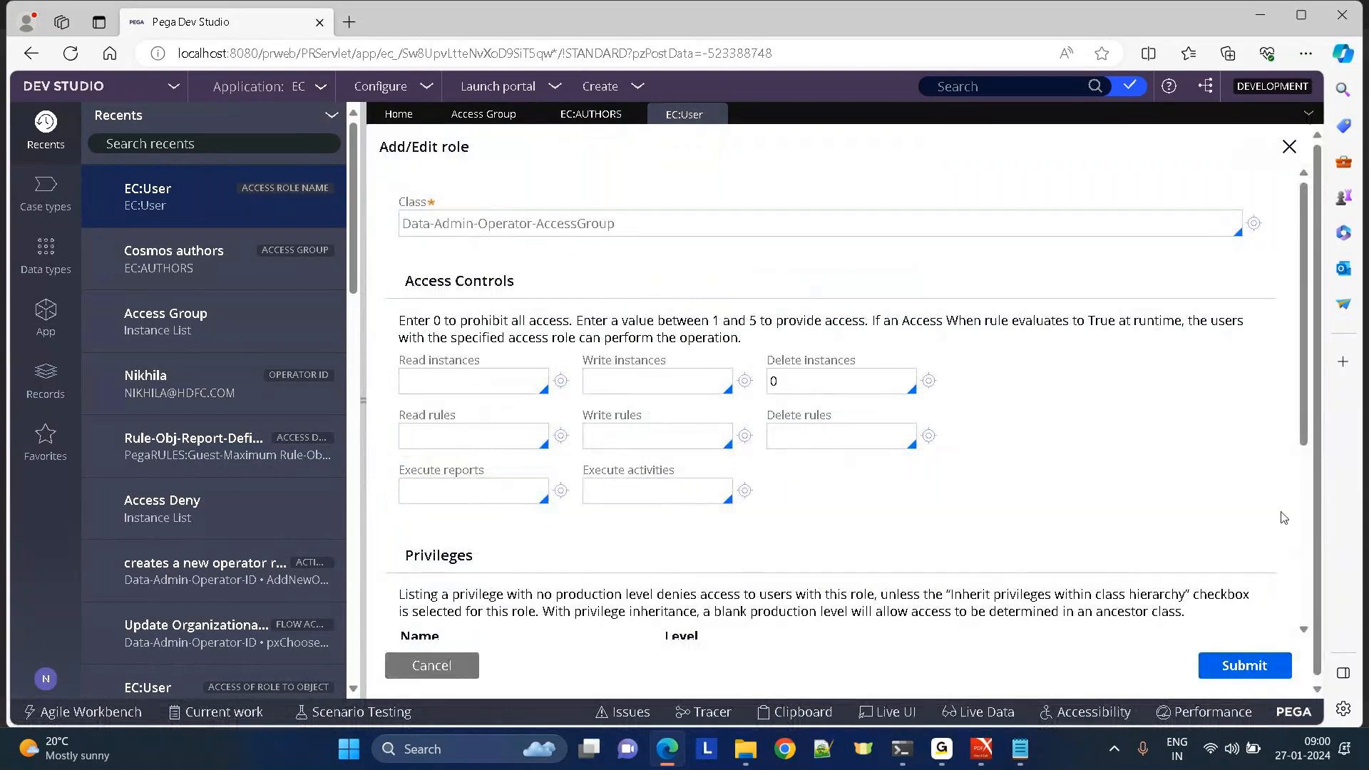
{"action": "left_click", "coordinate": [1229, 675]}
Check out the EC:User role and check it back in with a short comment.
{"action": "left_click", "coordinate": [1253, 150]}
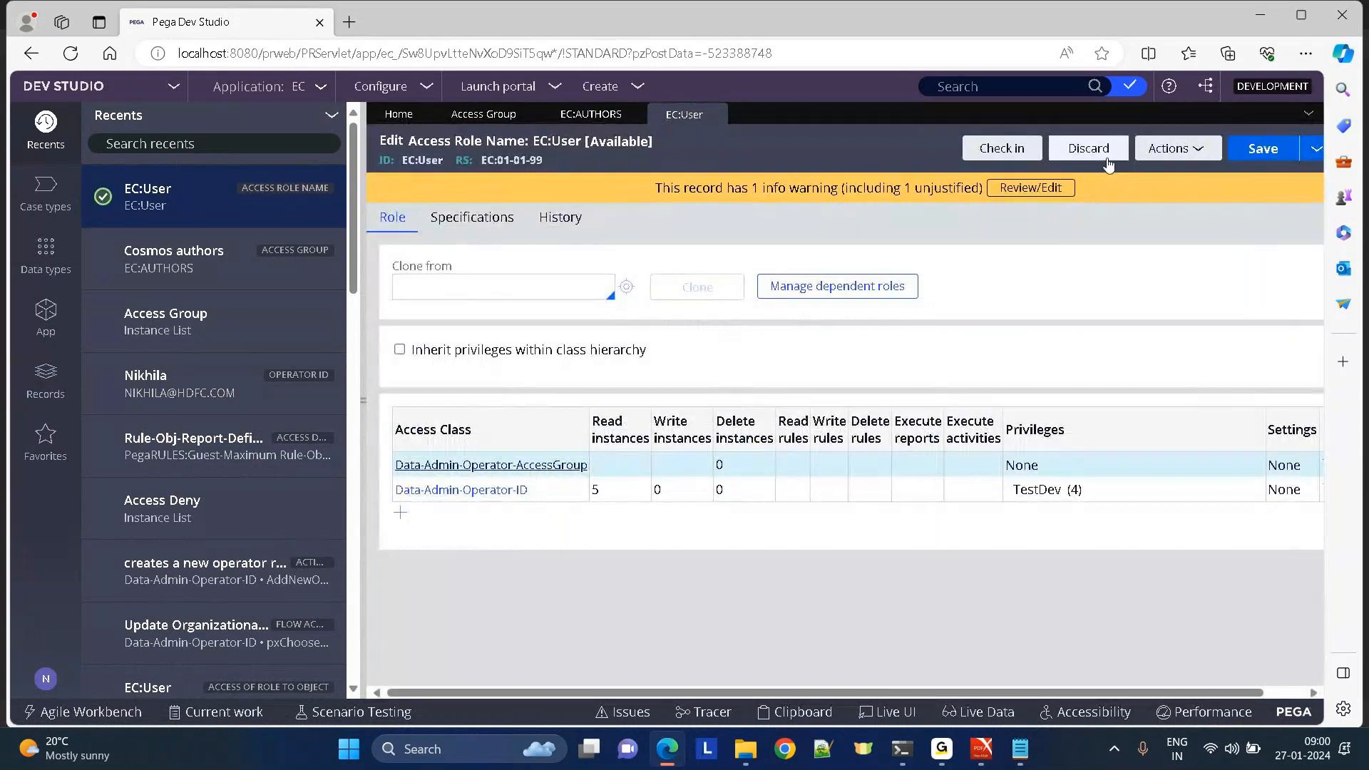
{"action": "left_click", "coordinate": [982, 153]}
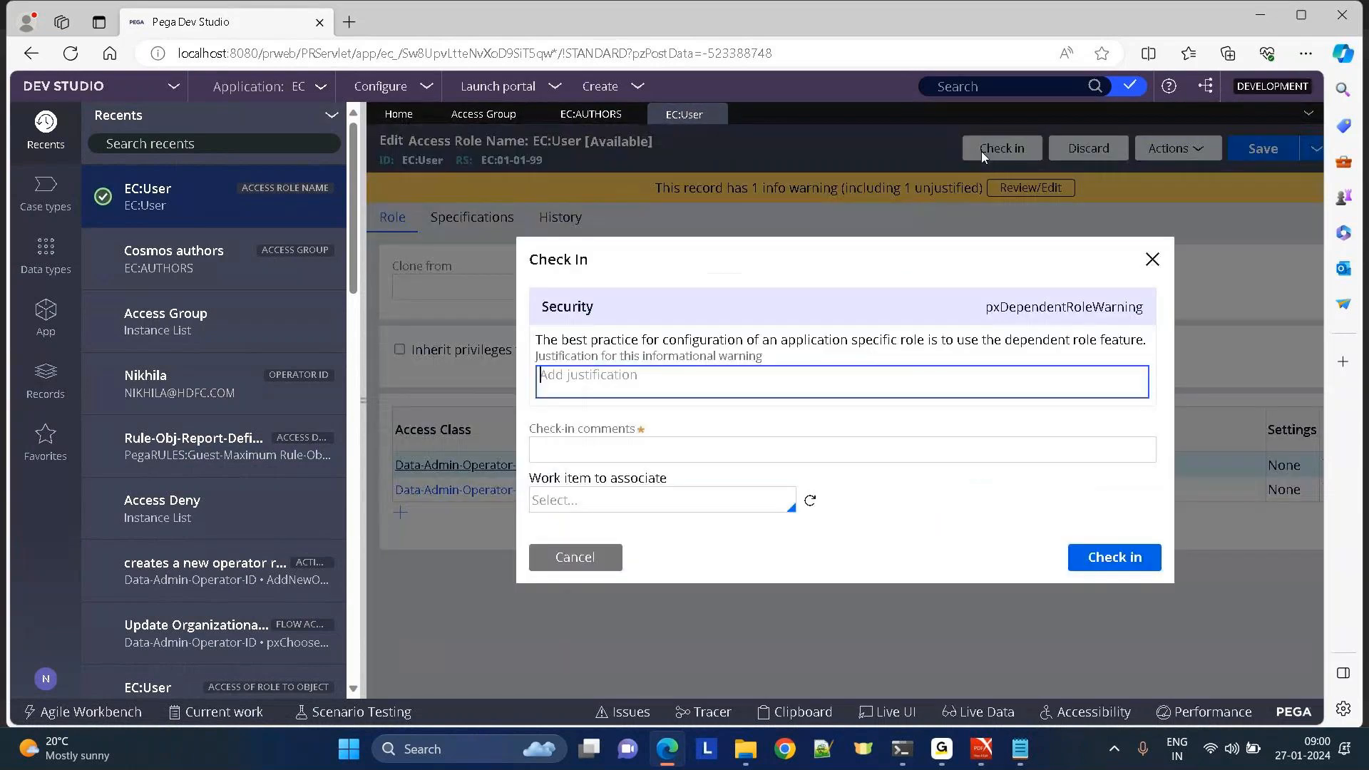
{"action": "left_click", "coordinate": [607, 455]}
{"action": "type", "text": "dopm"}
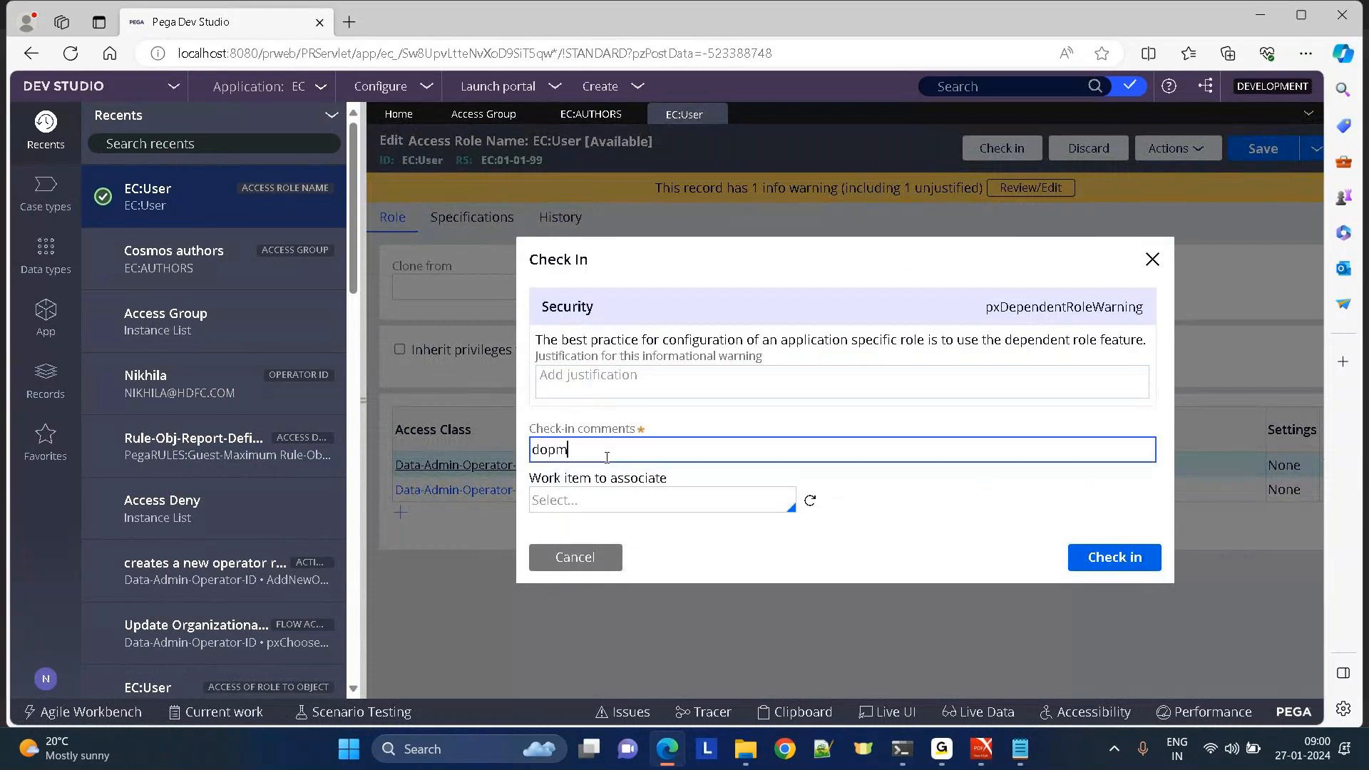
{"action": "key", "text": "BackSpace"}
{"action": "key", "text": "BackSpace"}
{"action": "type", "text": "ne"}
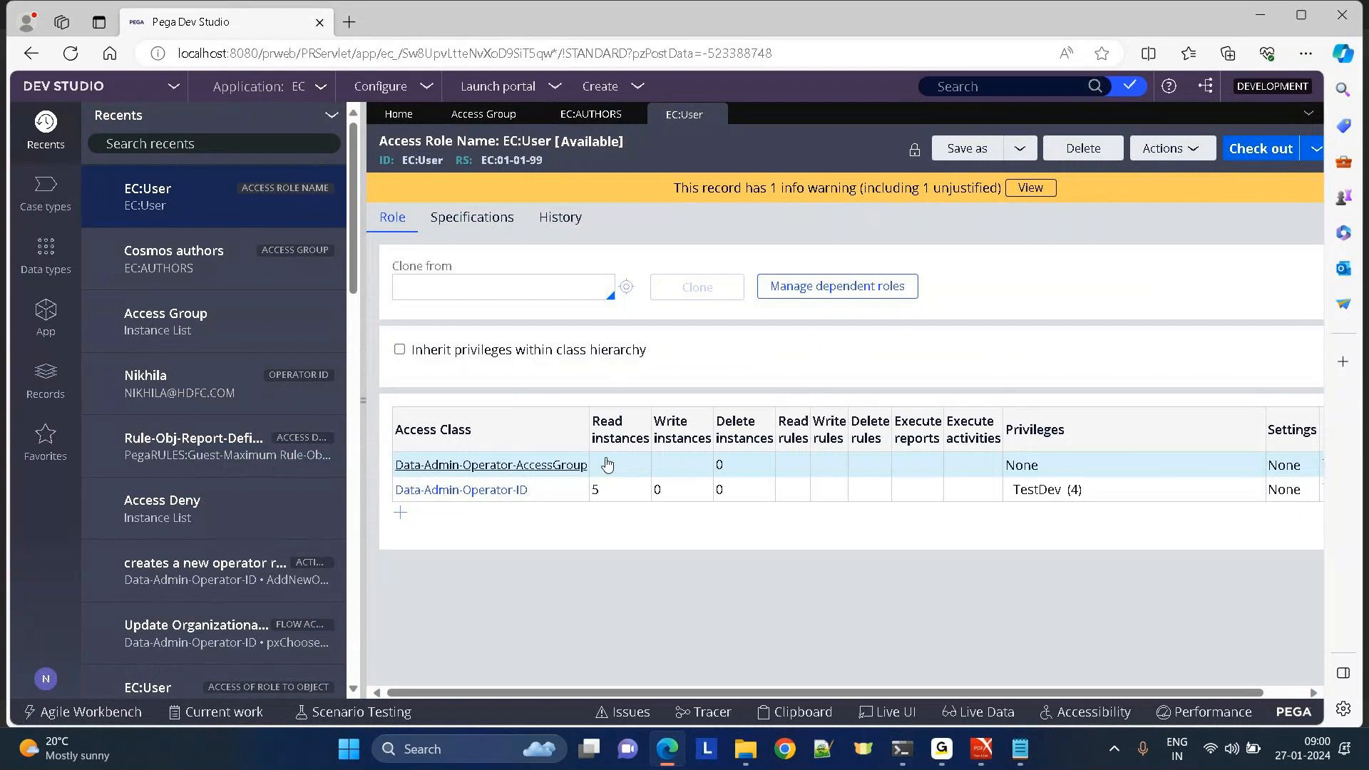
Log off from the operator menu and sign back in with the autofilled credentials.
{"action": "left_click", "coordinate": [47, 679]}
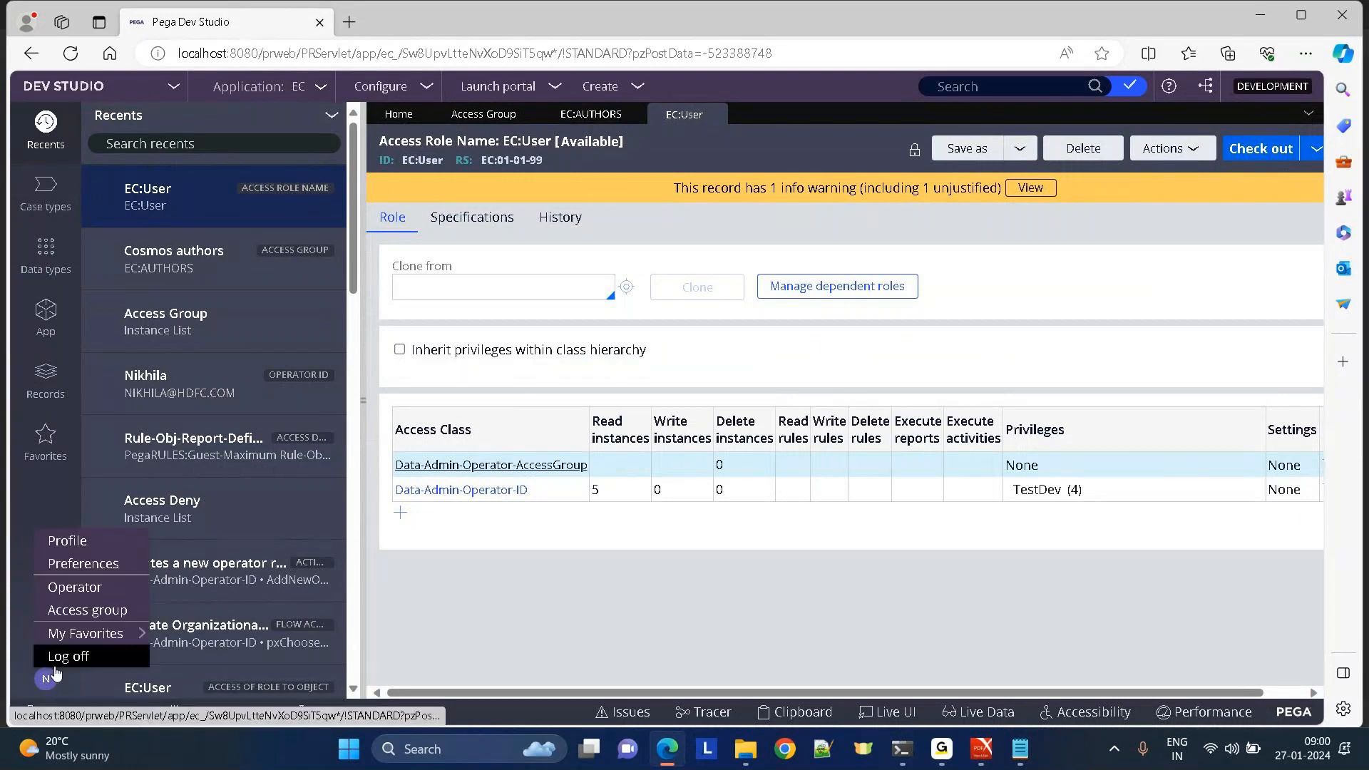
{"action": "left_click", "coordinate": [56, 667]}
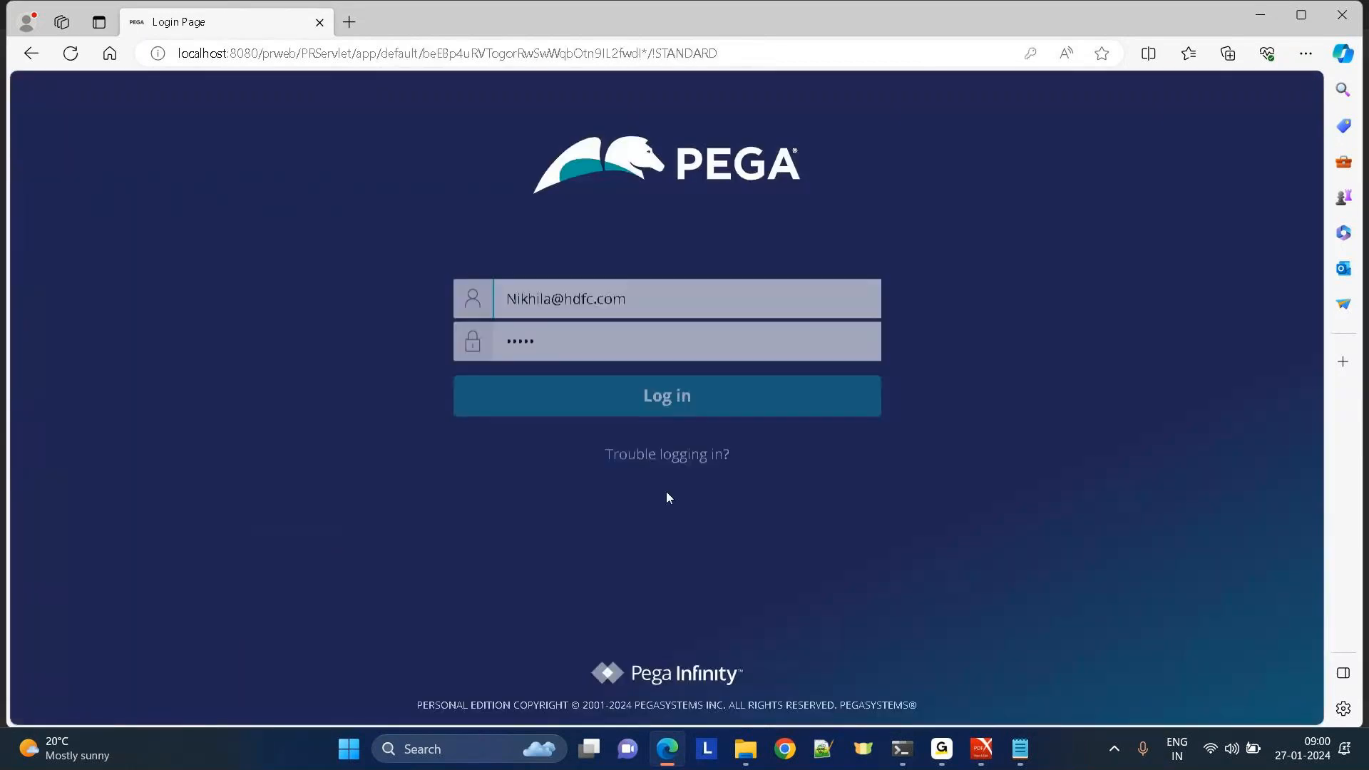
{"action": "left_click", "coordinate": [547, 404]}
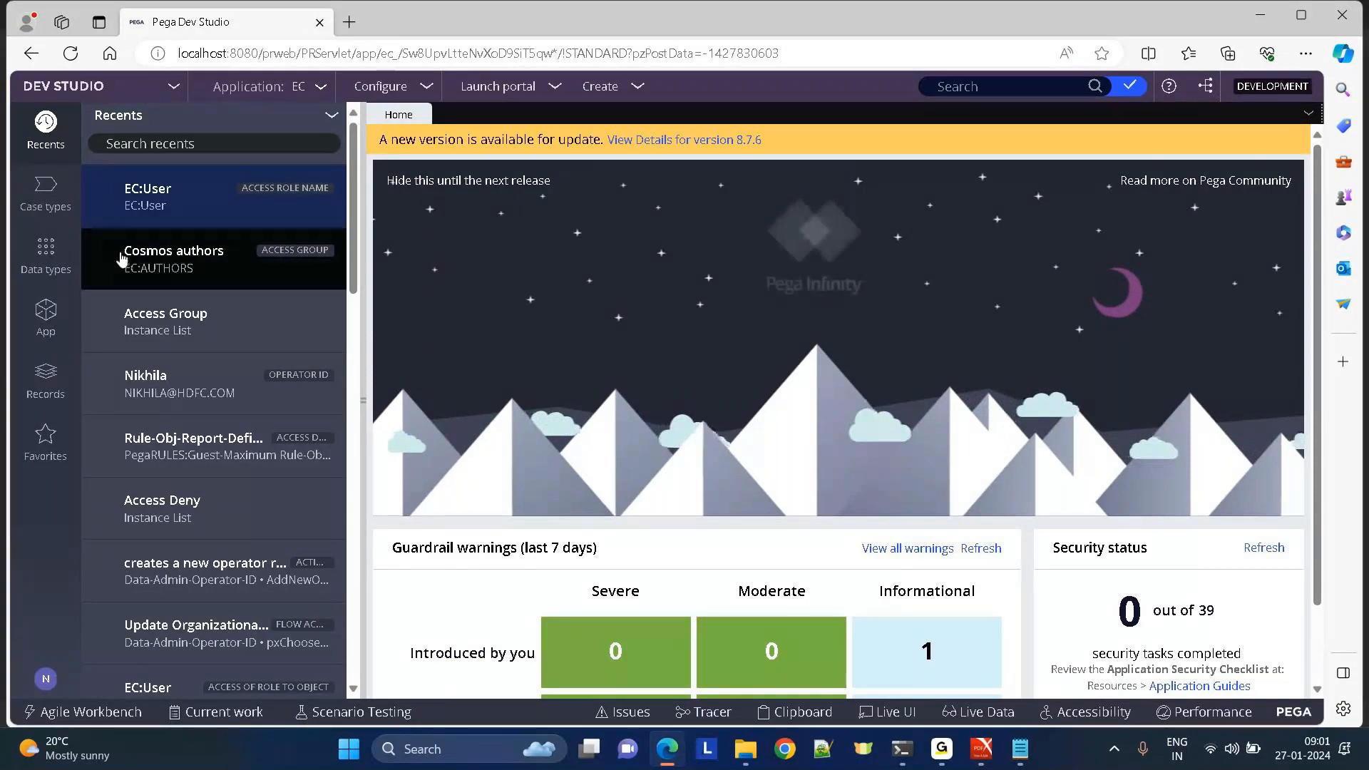
Reopen Cosmos authors, confirm deleting it is refused, and open EC:SysAdm4 from its roles.
{"action": "left_click", "coordinate": [122, 259]}
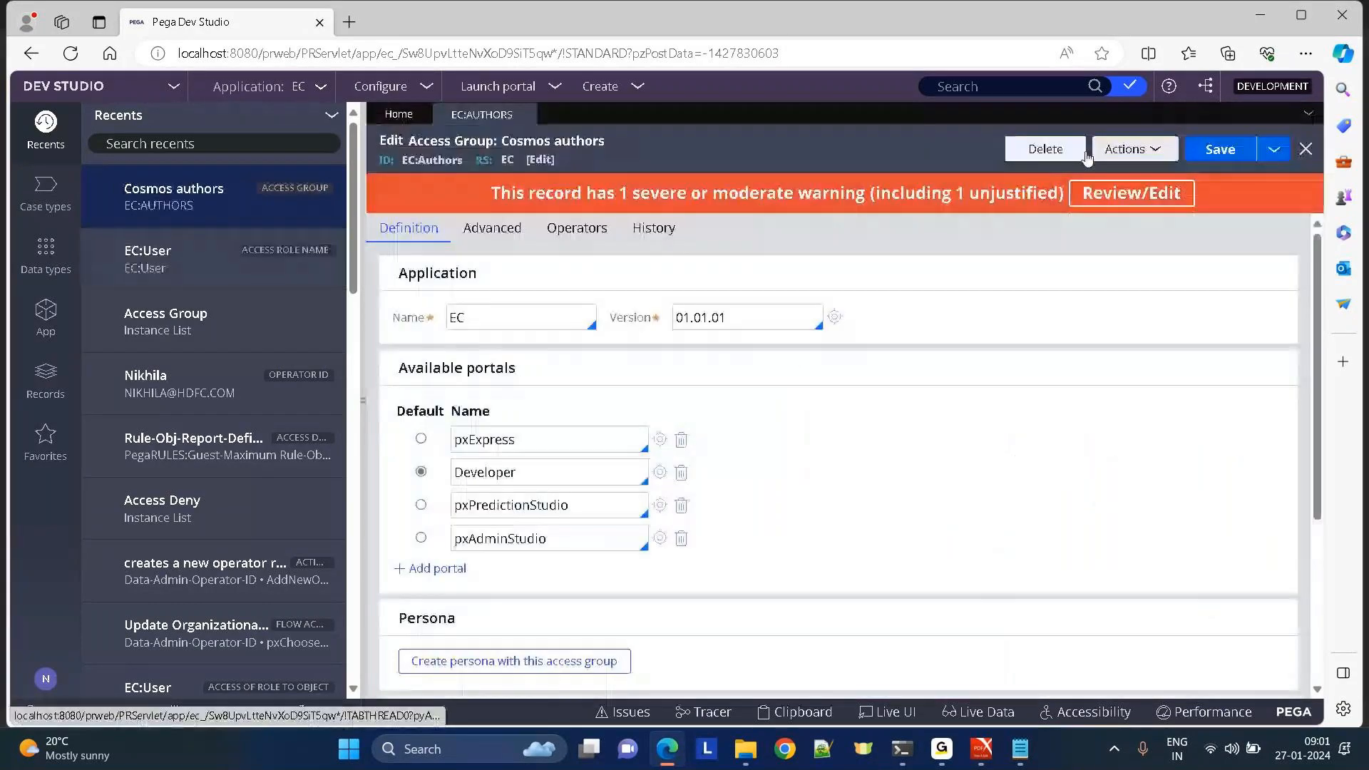
{"action": "left_click", "coordinate": [1046, 156]}
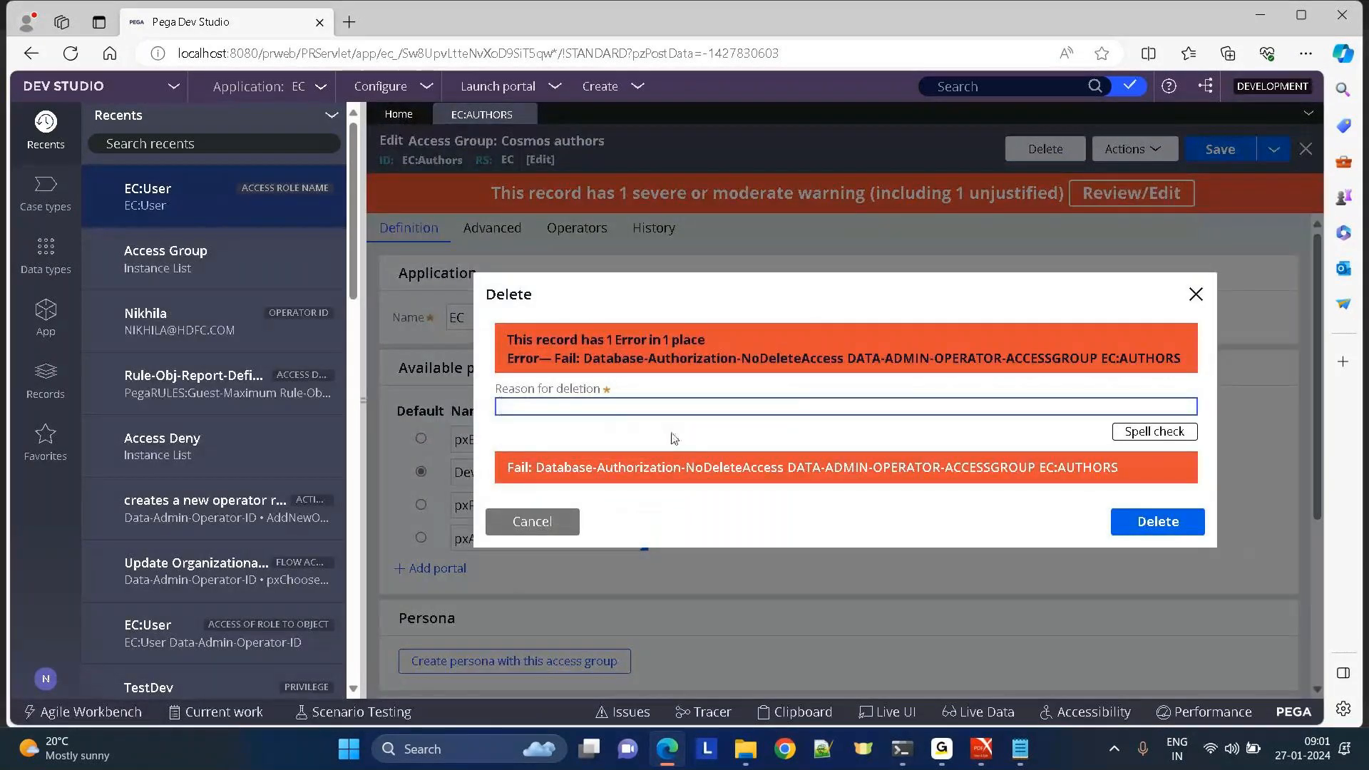
{"action": "left_click", "coordinate": [535, 529]}
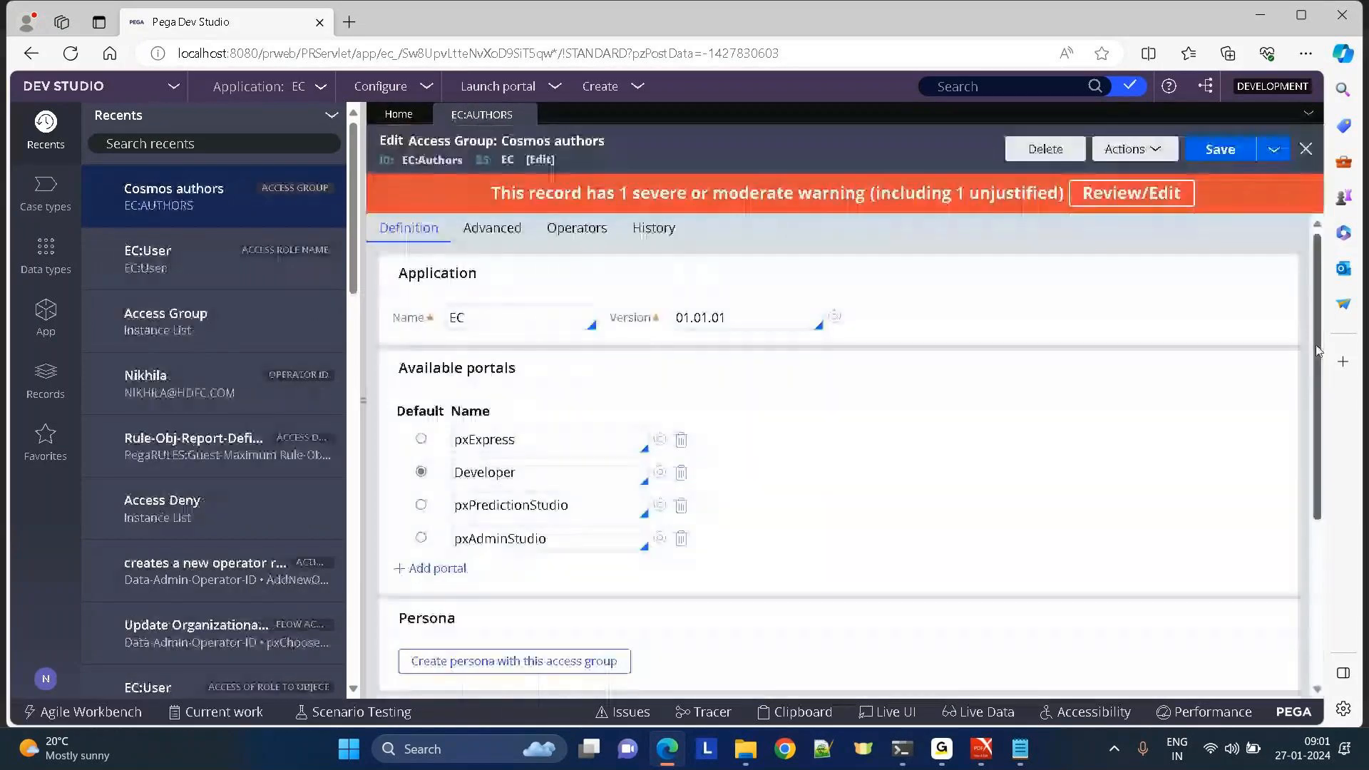
{"action": "scroll", "coordinate": [702, 667], "scroll_direction": "down", "scroll_amount": 4}
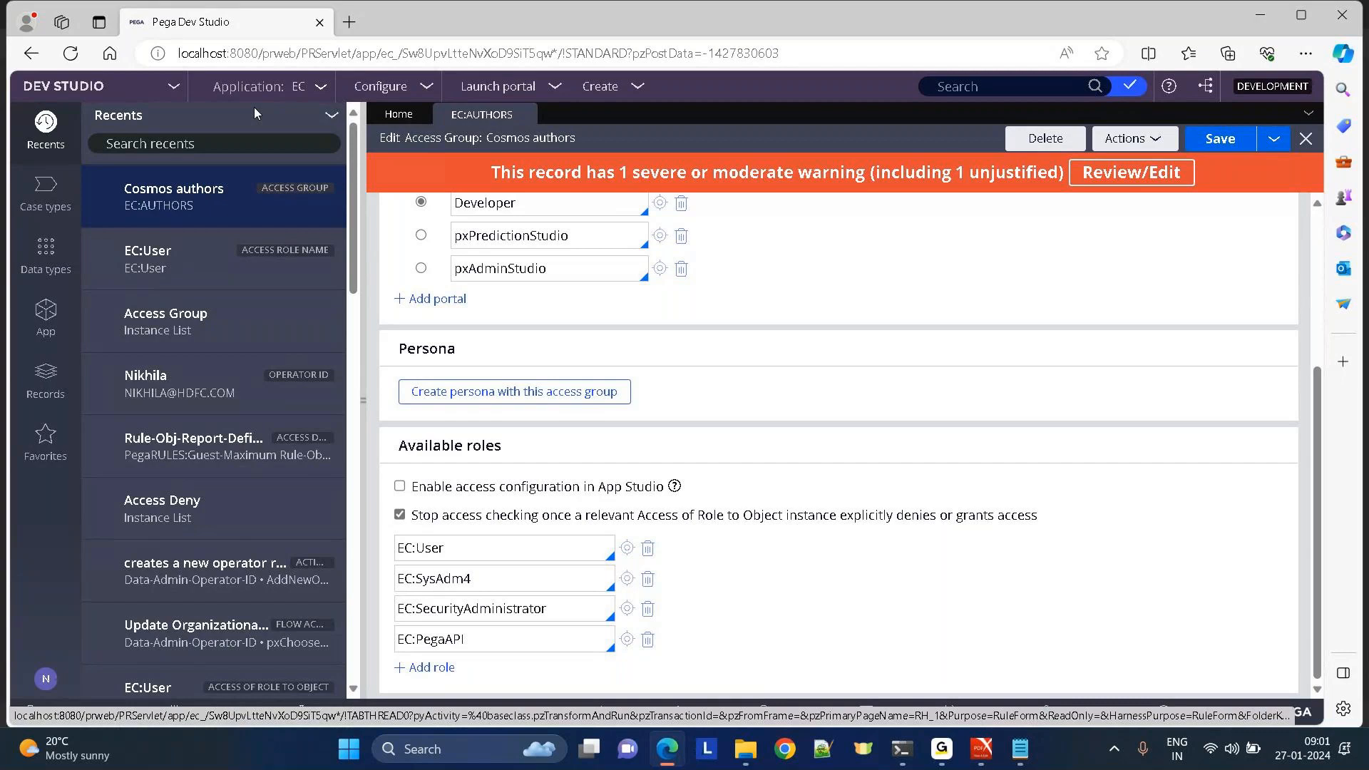
{"action": "left_click", "coordinate": [626, 579]}
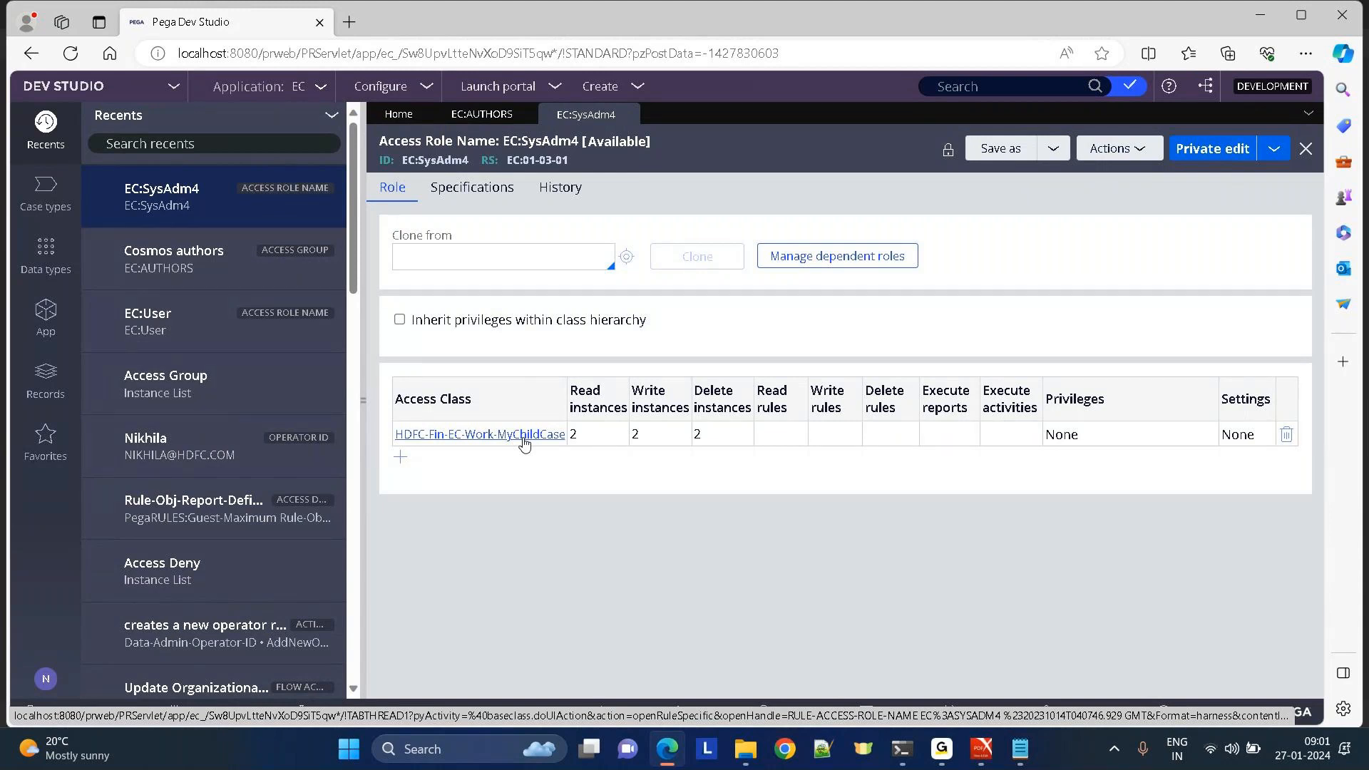
View the EC:SysAdm4 role granting level 2 read, write and delete on HDFC-Fin-EC-Work-MyChildCase.
{"action": "mouse_move", "coordinate": [941, 748]}
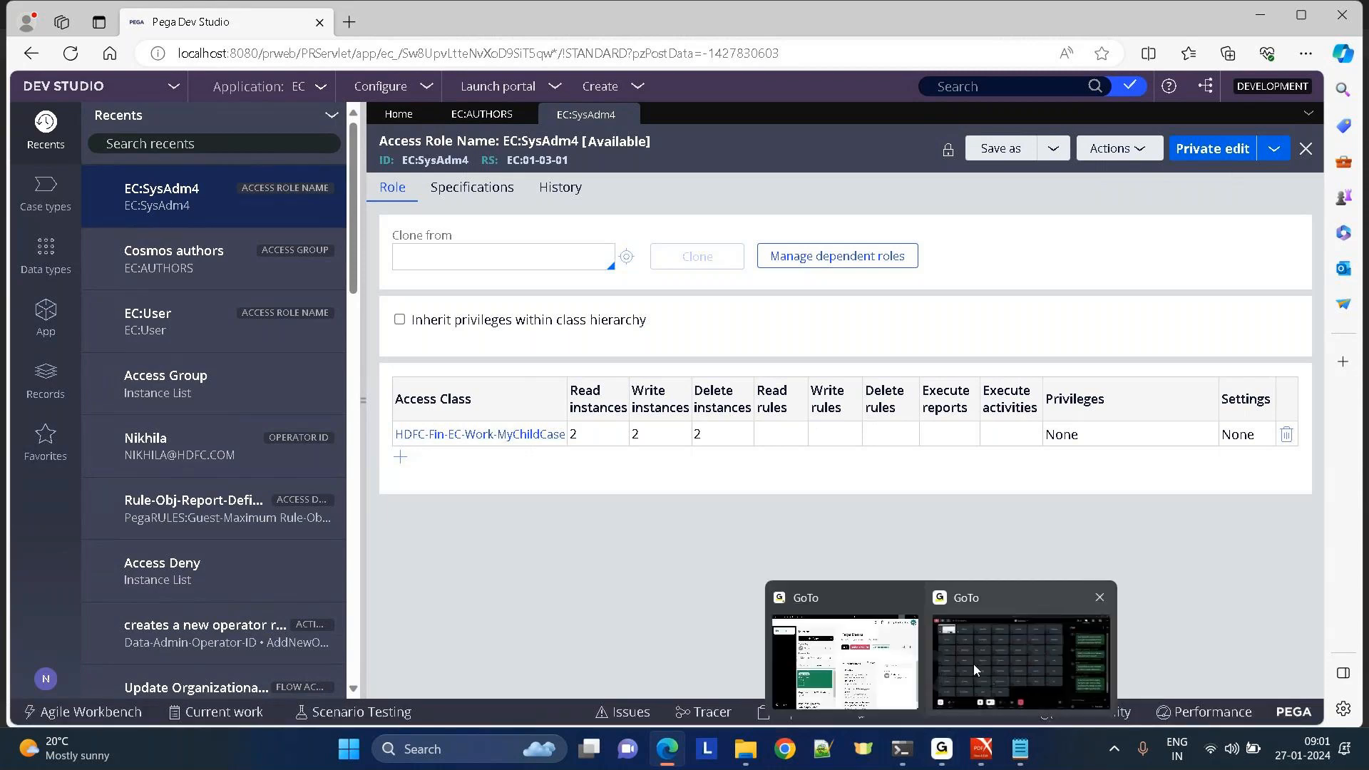
{"action": "left_click", "coordinate": [975, 669]}
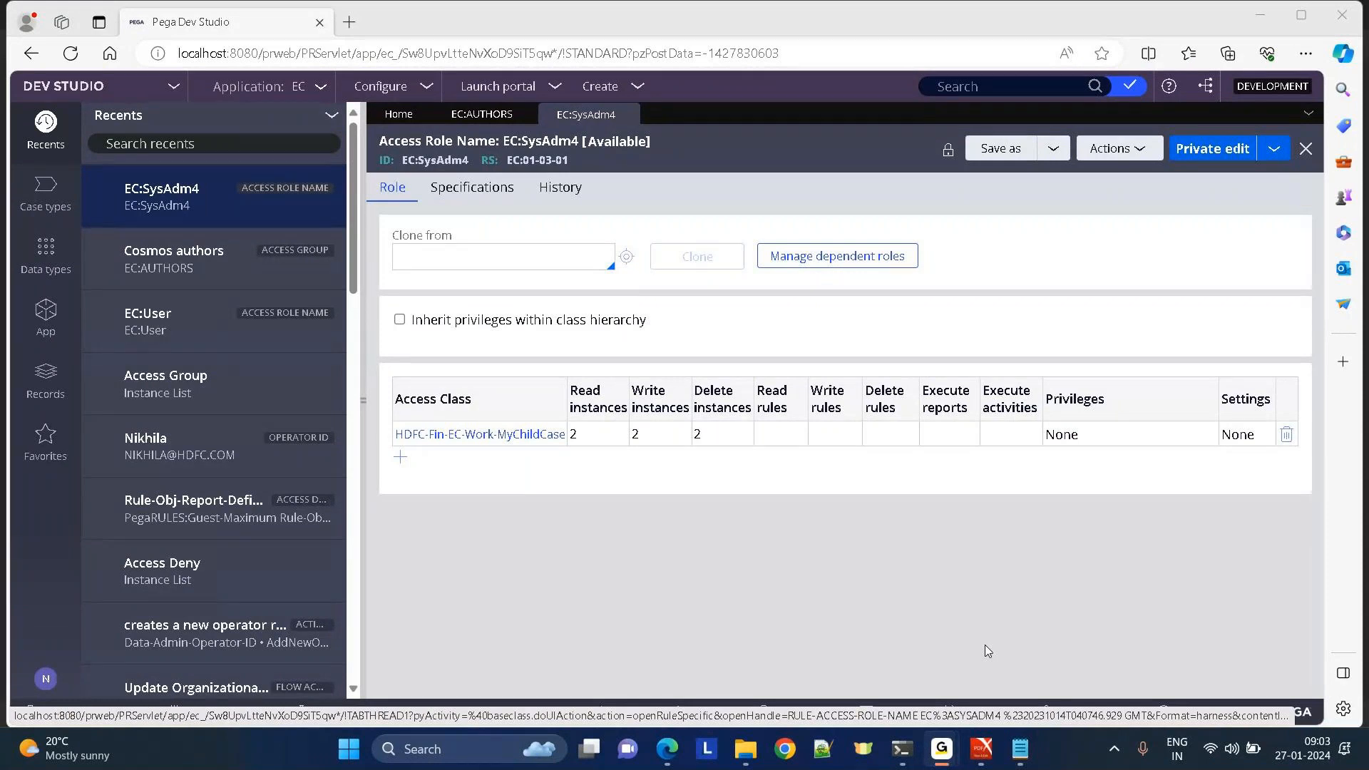
{"action": "left_click", "coordinate": [988, 651]}
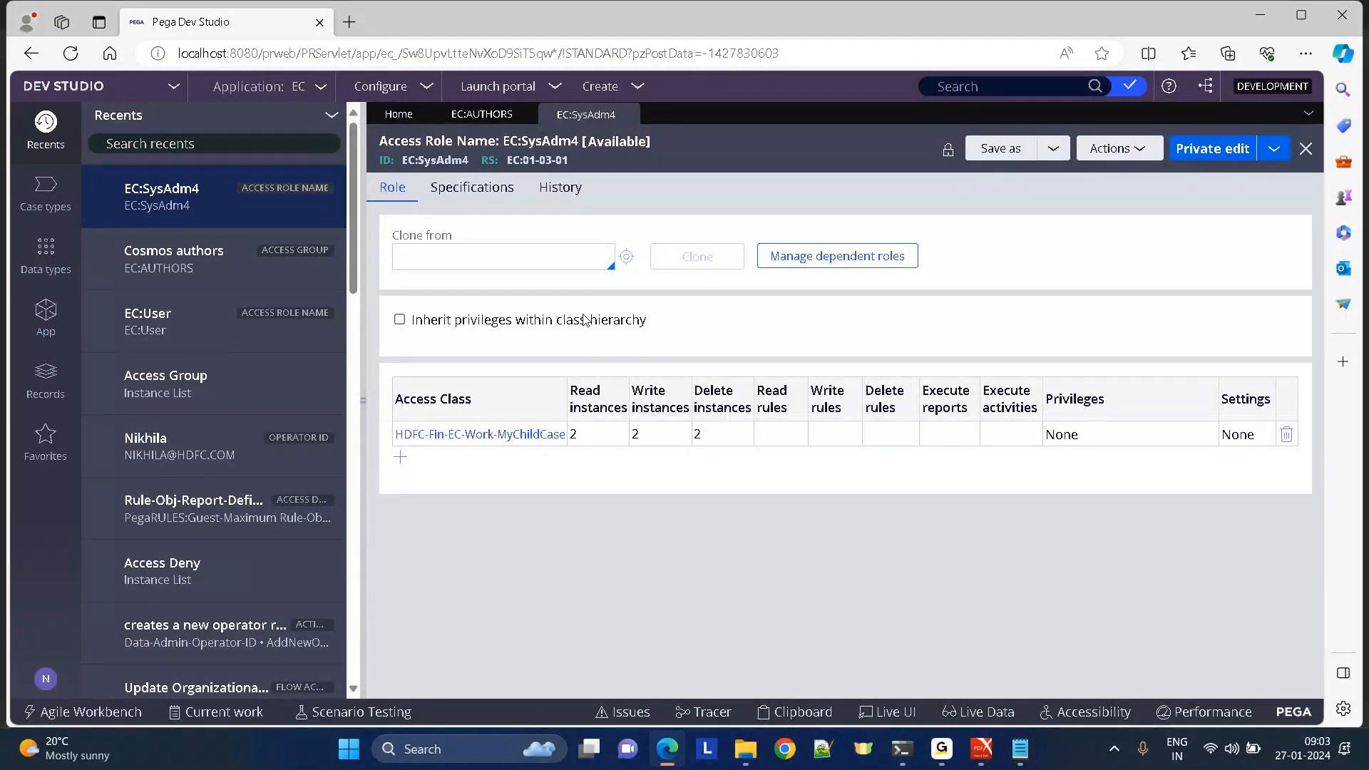
Uncheck Cosmos authors' 'Stop access checking once a relevant Access of Role to Object' option.
{"action": "left_click", "coordinate": [484, 115]}
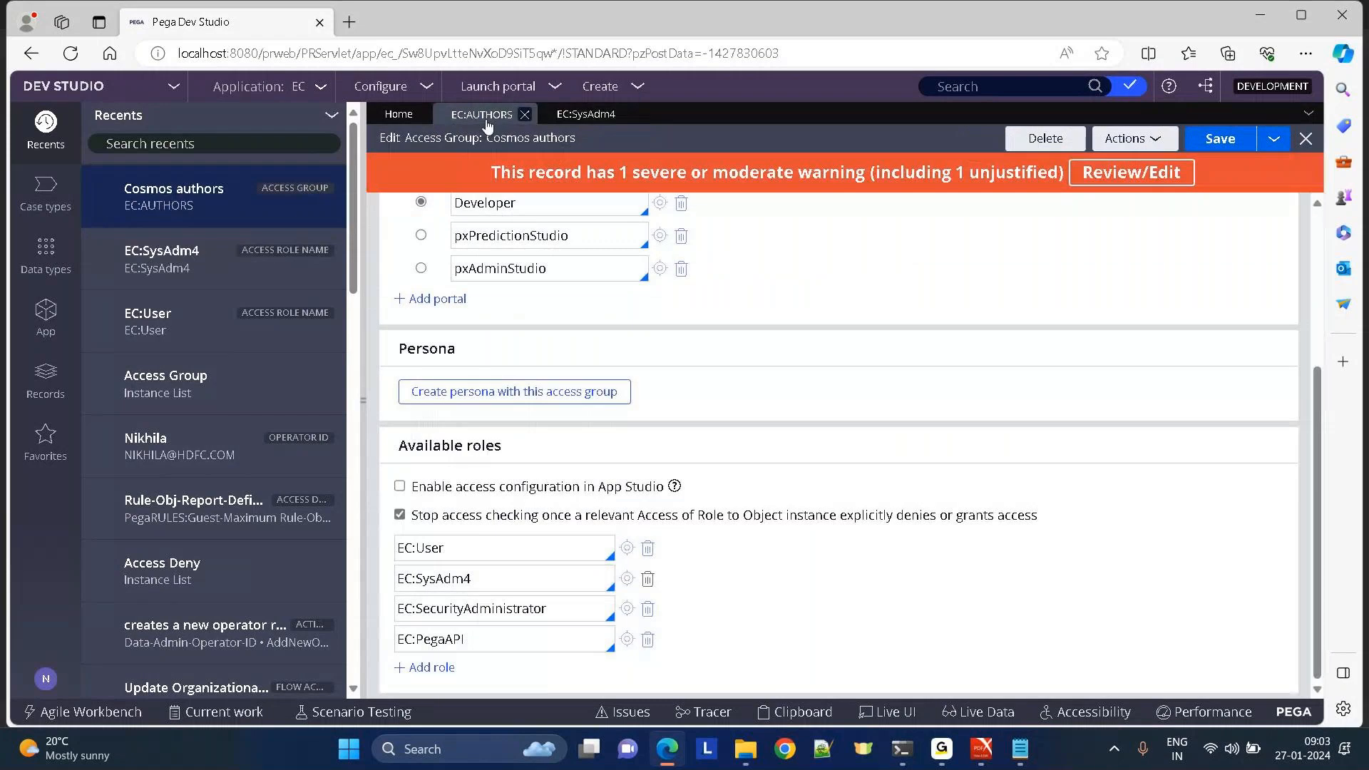
{"action": "left_click", "coordinate": [400, 515]}
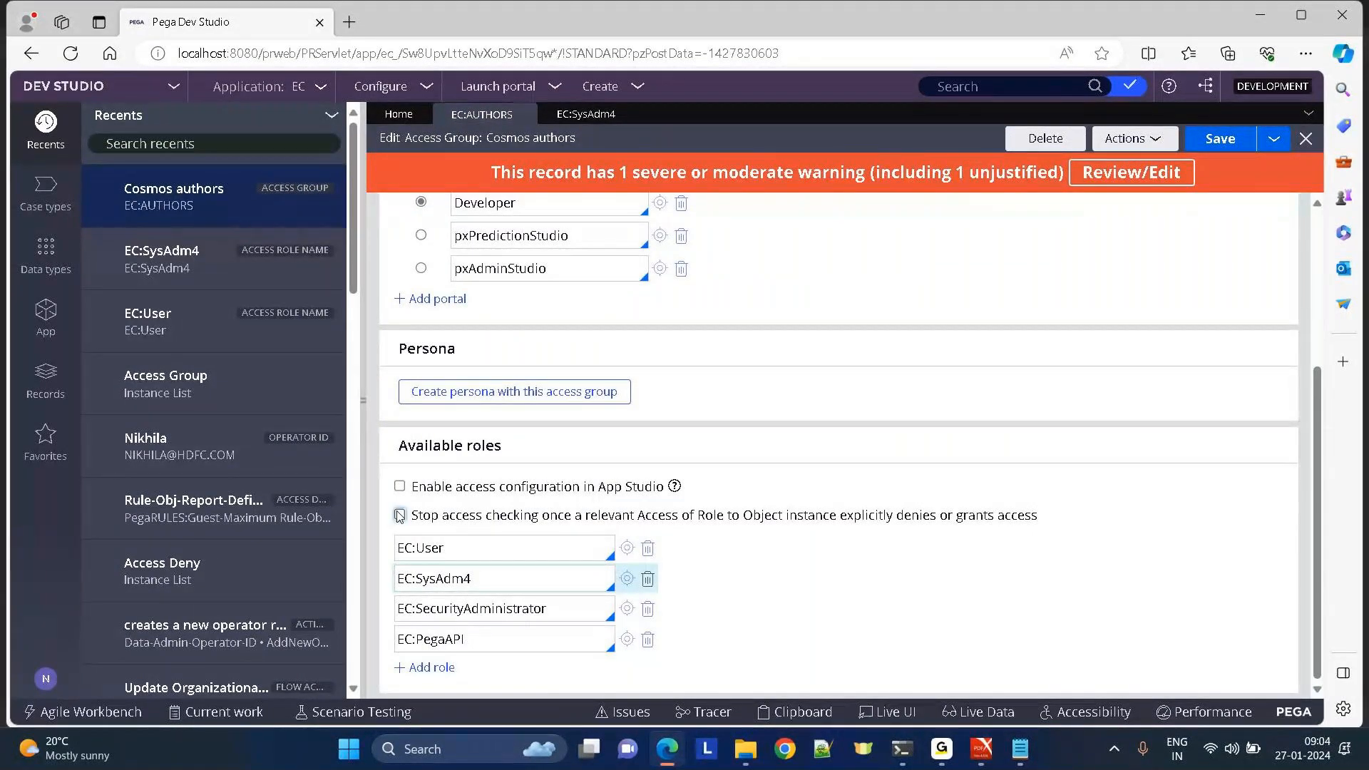
{"action": "left_click", "coordinate": [583, 114]}
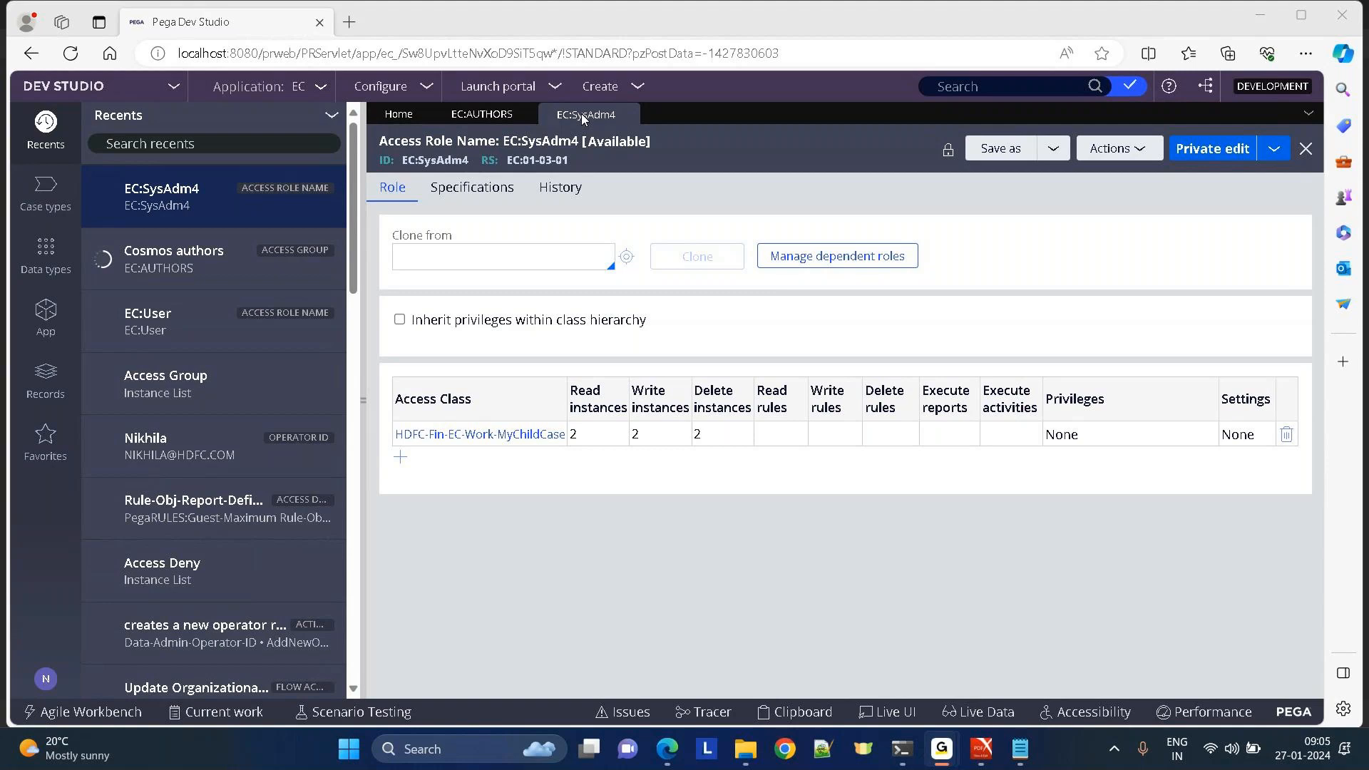
Return to Cosmos authors and select the EC:User and EC:SysAdm4 role entries.
{"action": "left_click", "coordinate": [476, 116]}
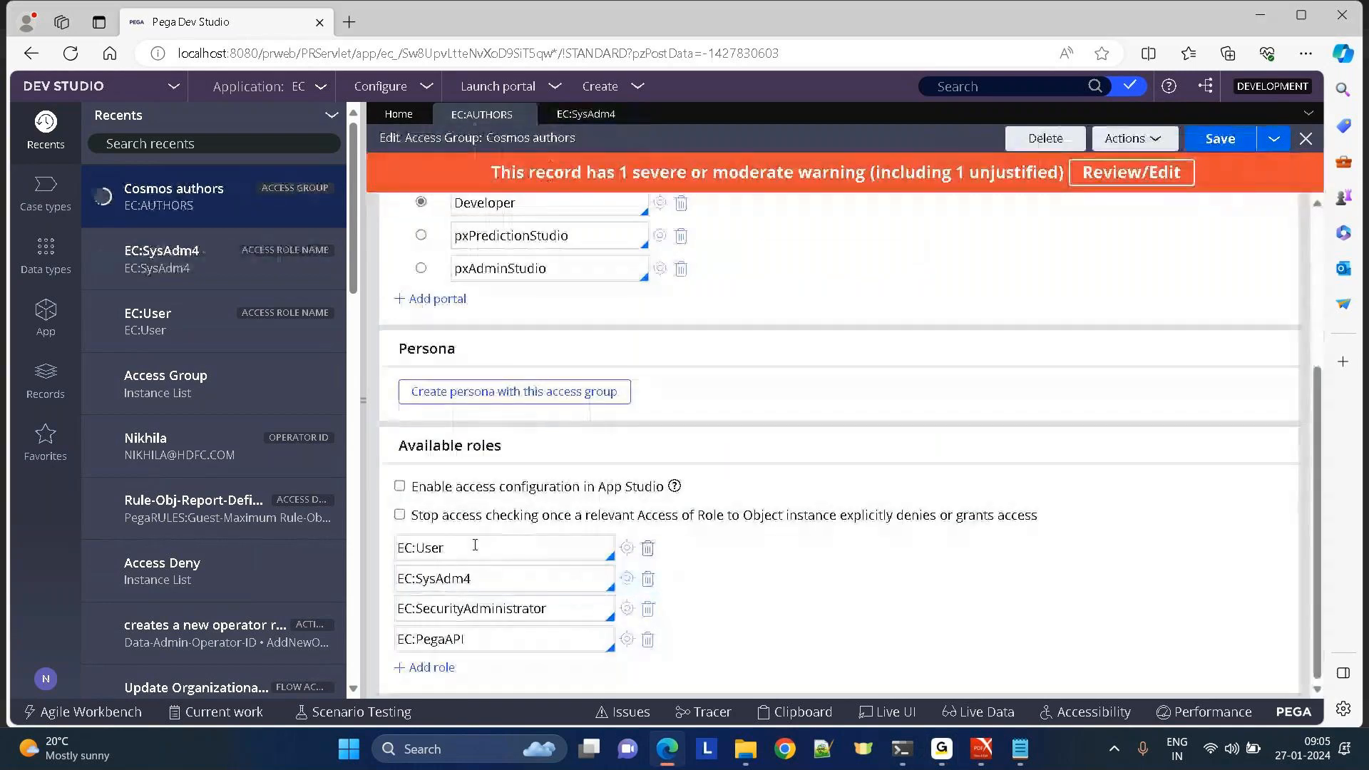
{"action": "left_click", "coordinate": [426, 548]}
{"action": "left_click", "coordinate": [428, 547]}
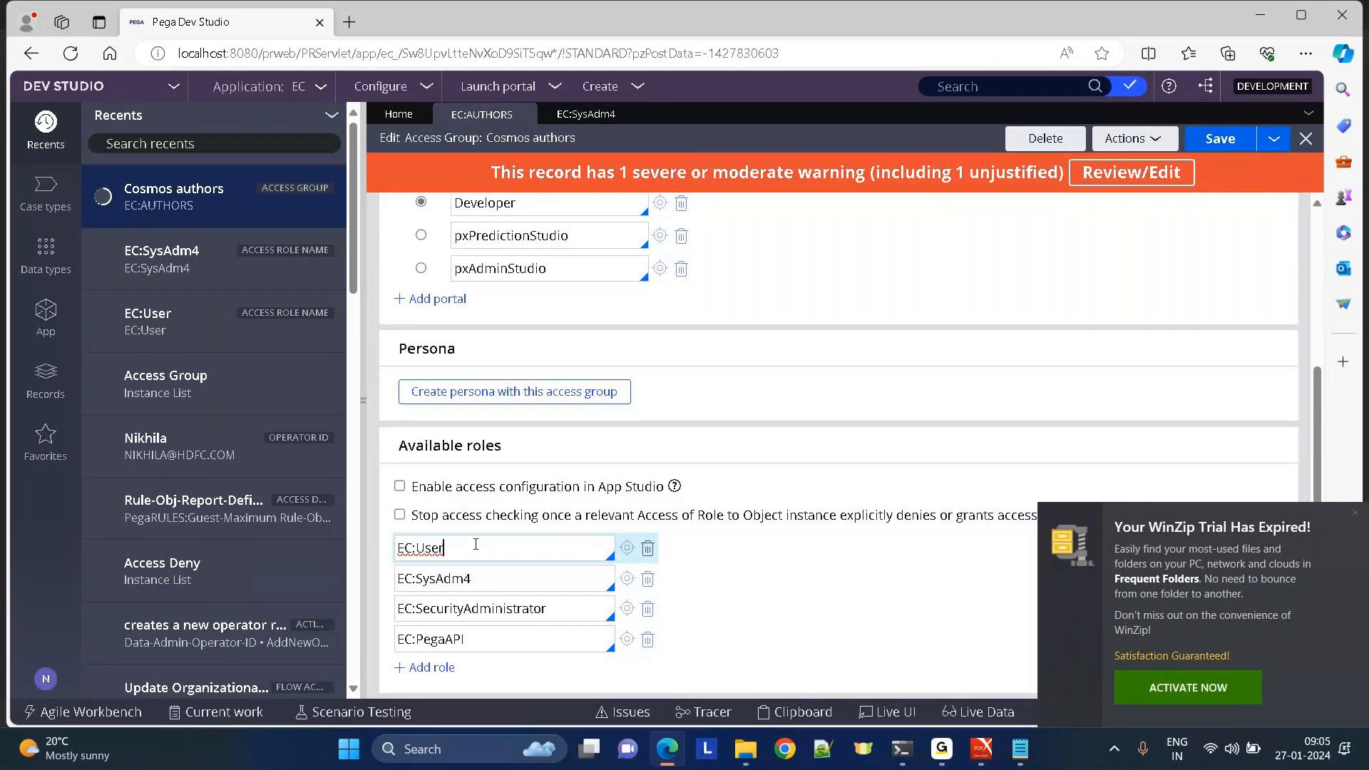
{"action": "left_click", "coordinate": [516, 580]}
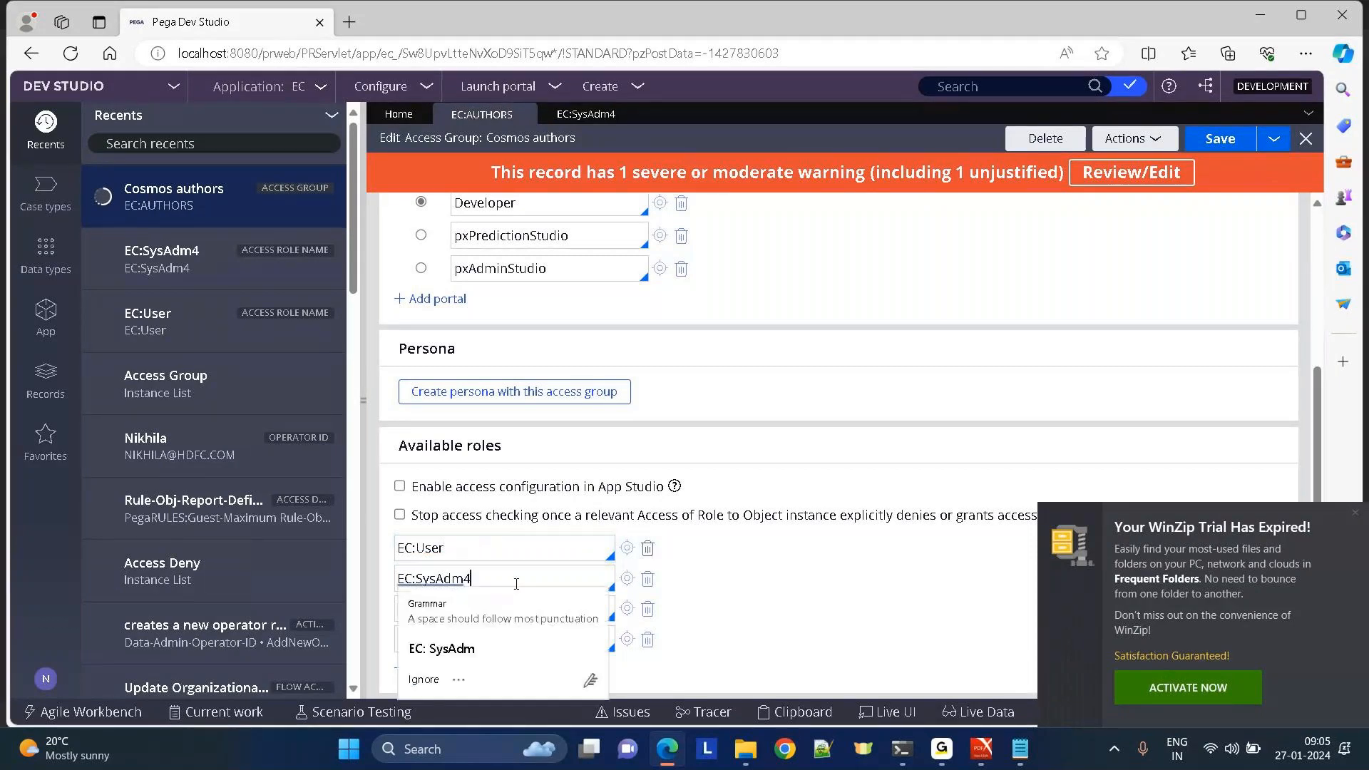
{"action": "left_click_drag", "start_coordinate": [517, 584], "coordinate": [392, 581]}
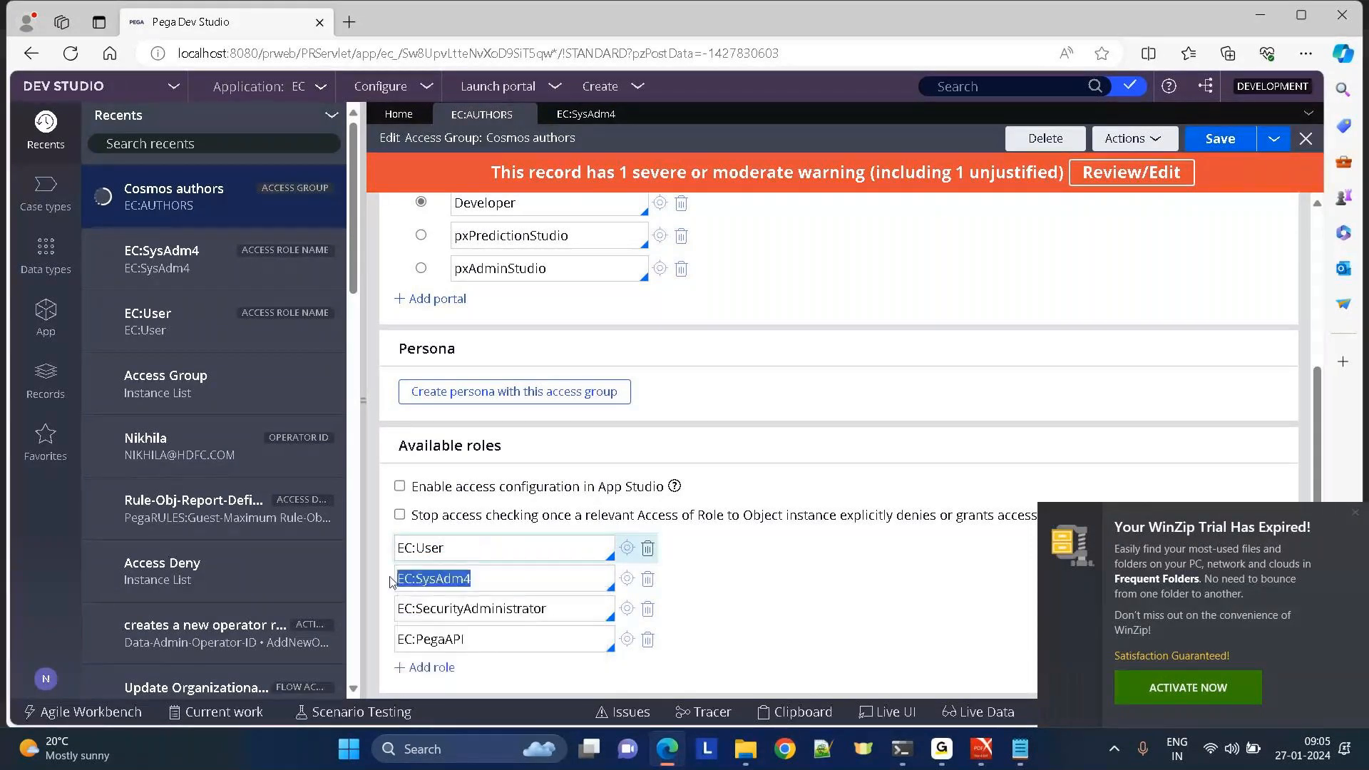
Re-enable stopping access checks after an explicit deny or grant on Cosmos authors.
{"action": "left_click", "coordinate": [410, 512]}
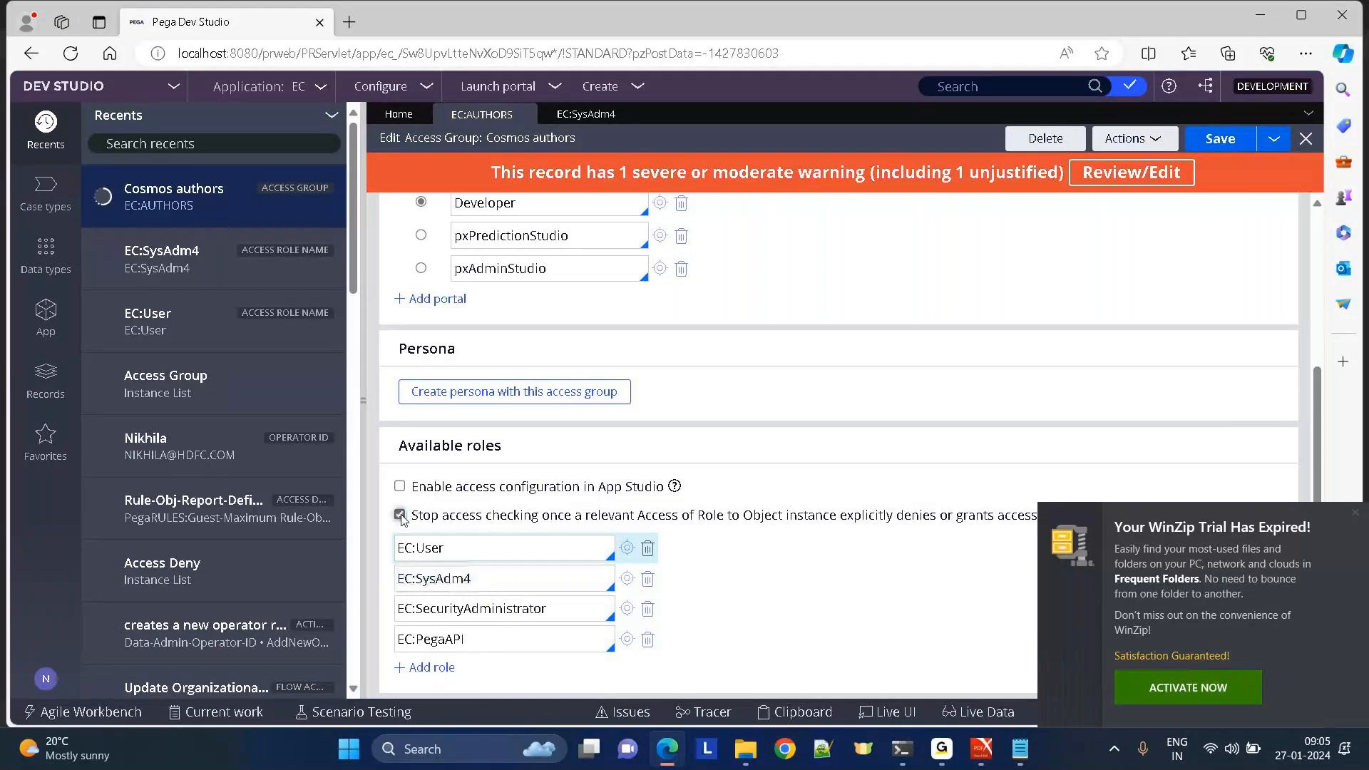
{"action": "left_click", "coordinate": [492, 576]}
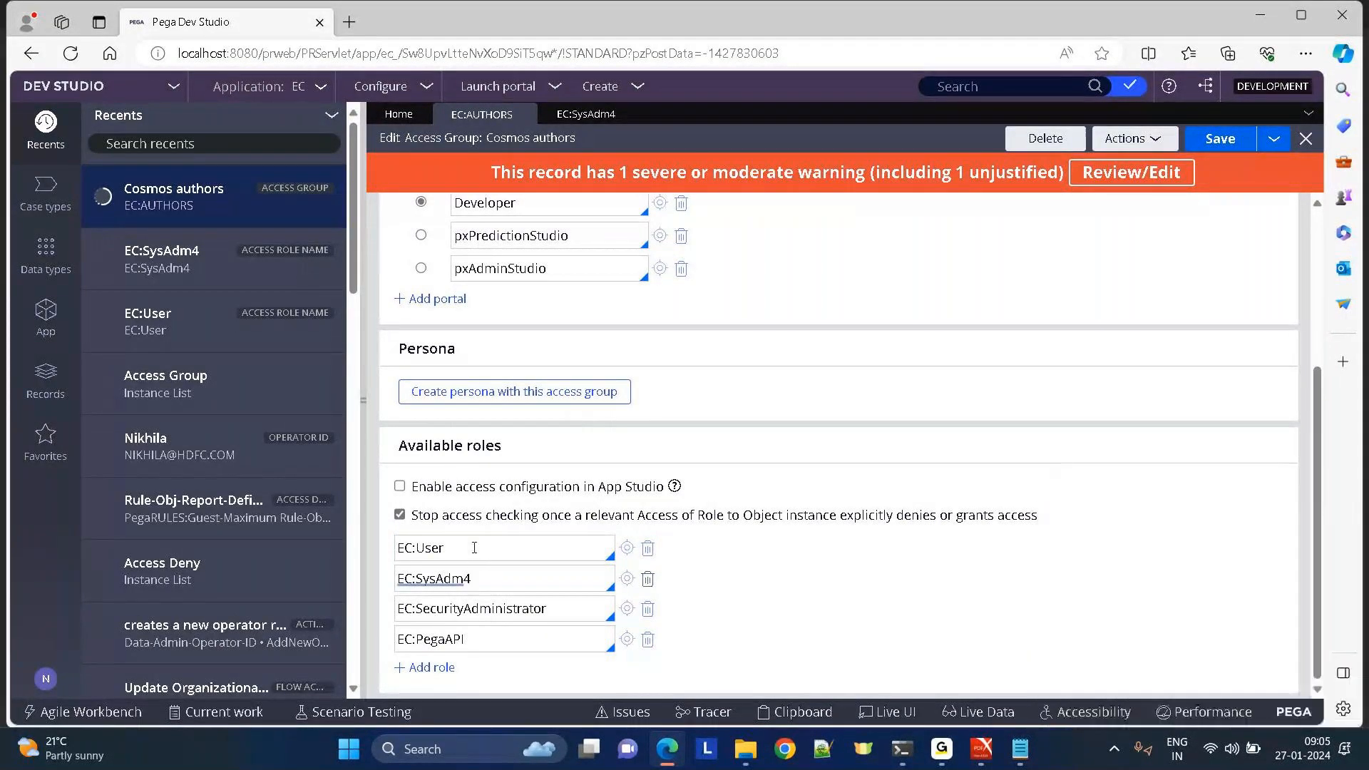
{"action": "left_click", "coordinate": [474, 548]}
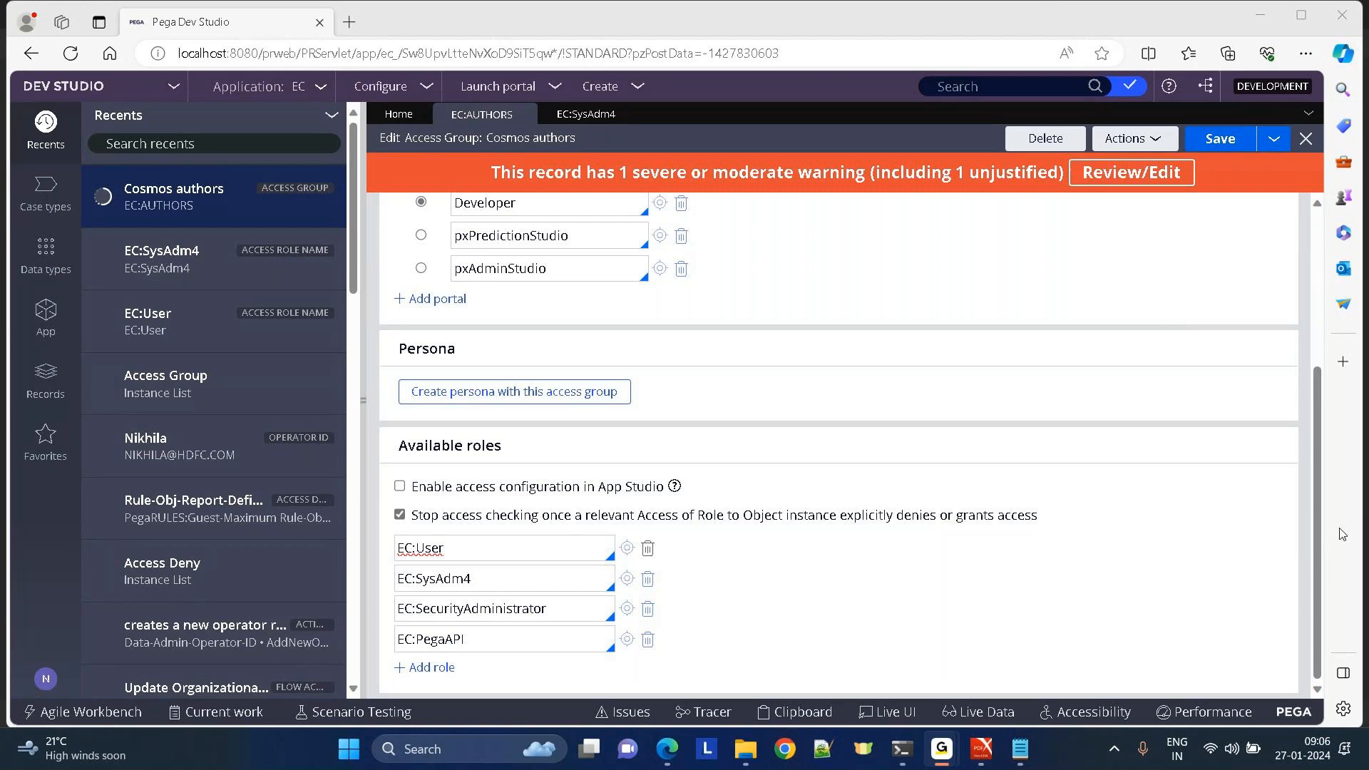
{"action": "left_click", "coordinate": [1342, 620]}
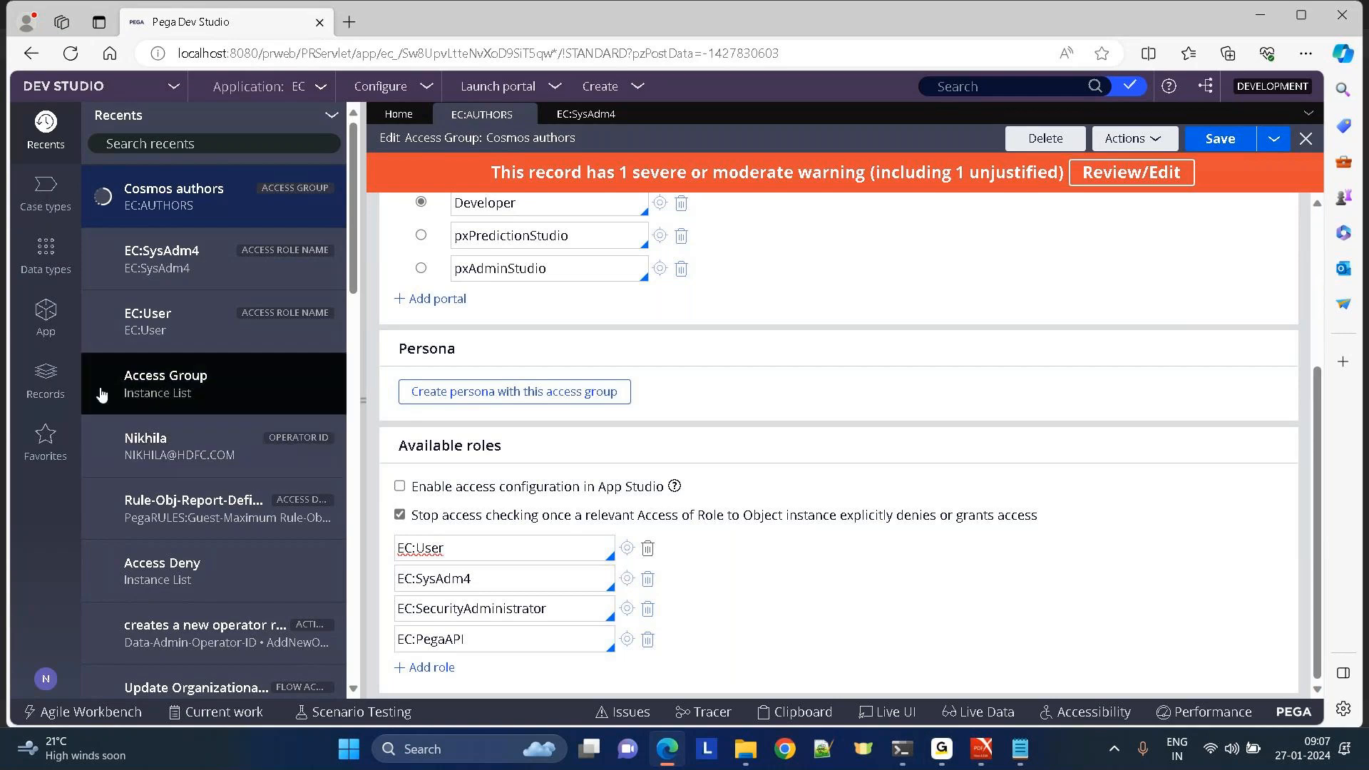
Open EC:User's Access of Role to Object for Data-Admin-Operator-ID and edit Modify instances.
{"action": "left_click", "coordinate": [40, 388]}
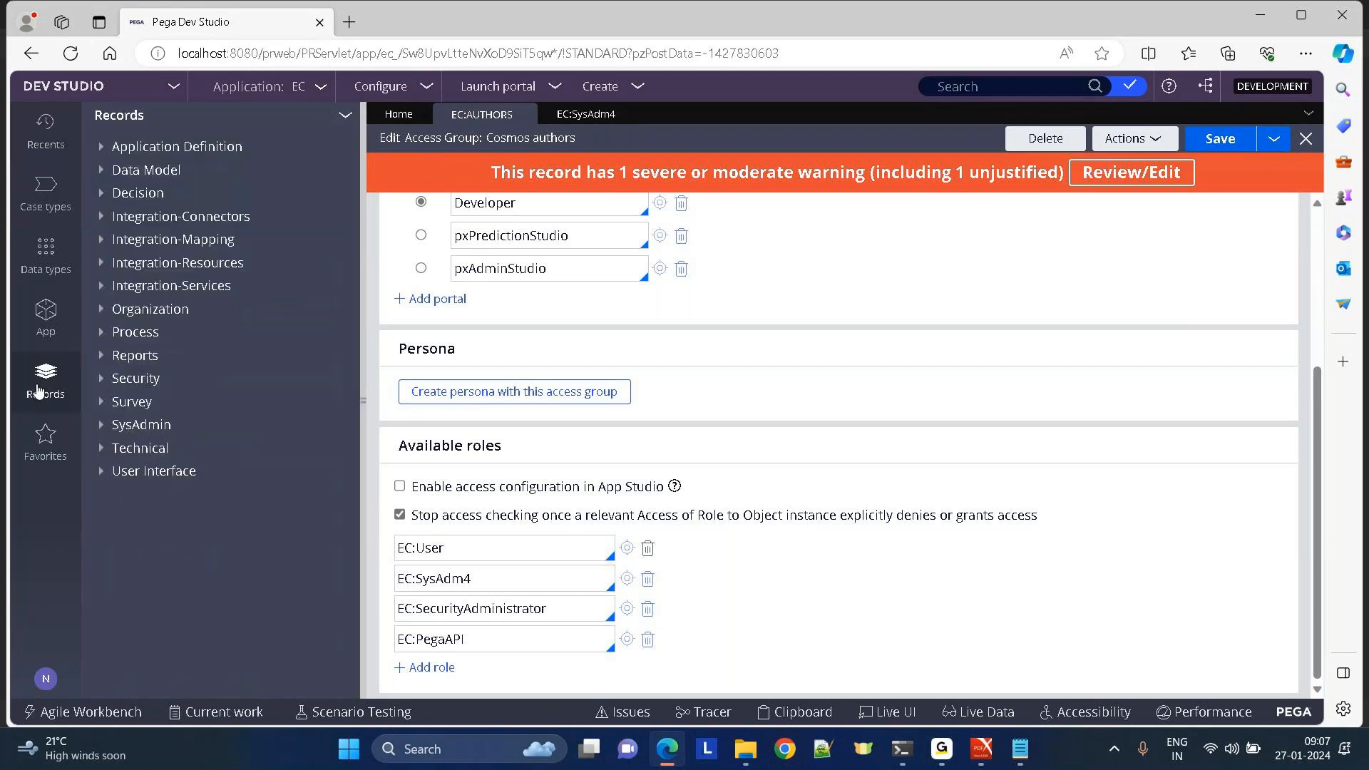
{"action": "left_click", "coordinate": [102, 380]}
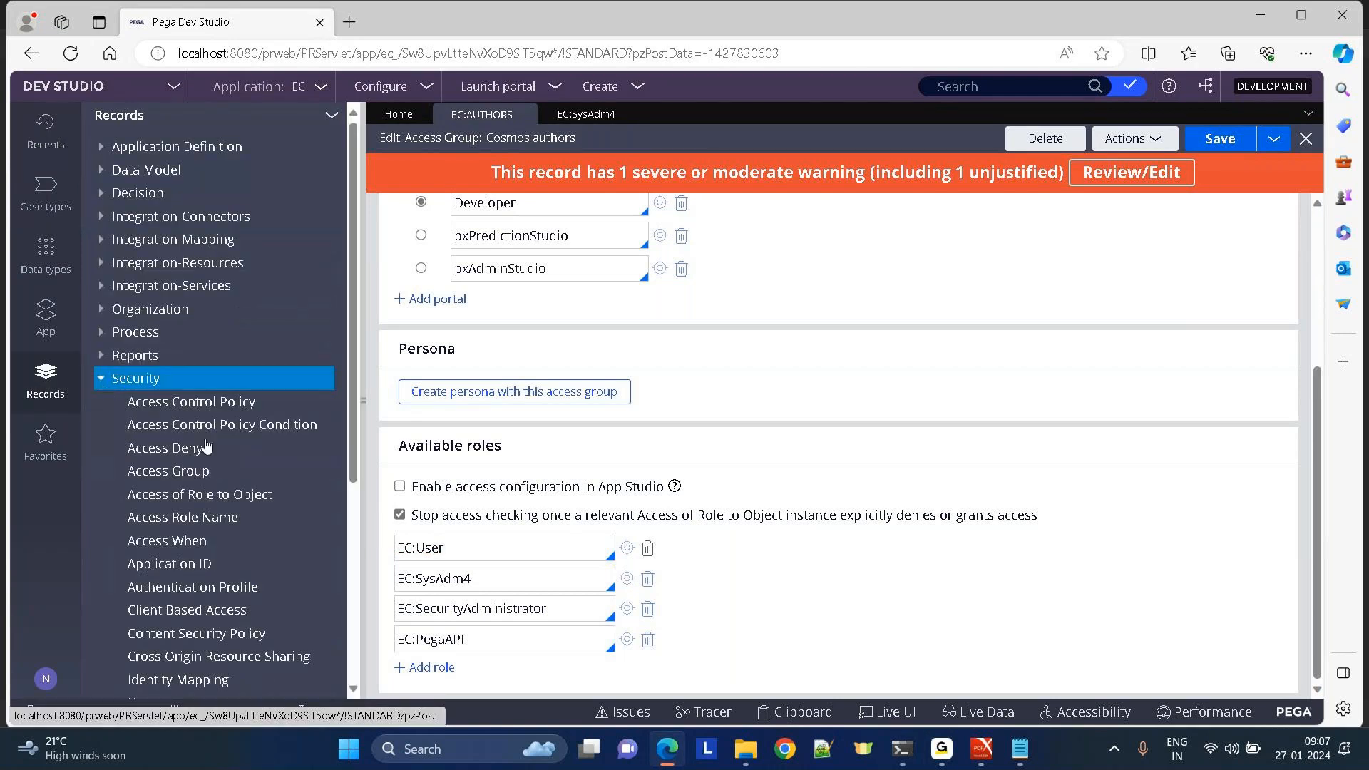
{"action": "left_click", "coordinate": [199, 494]}
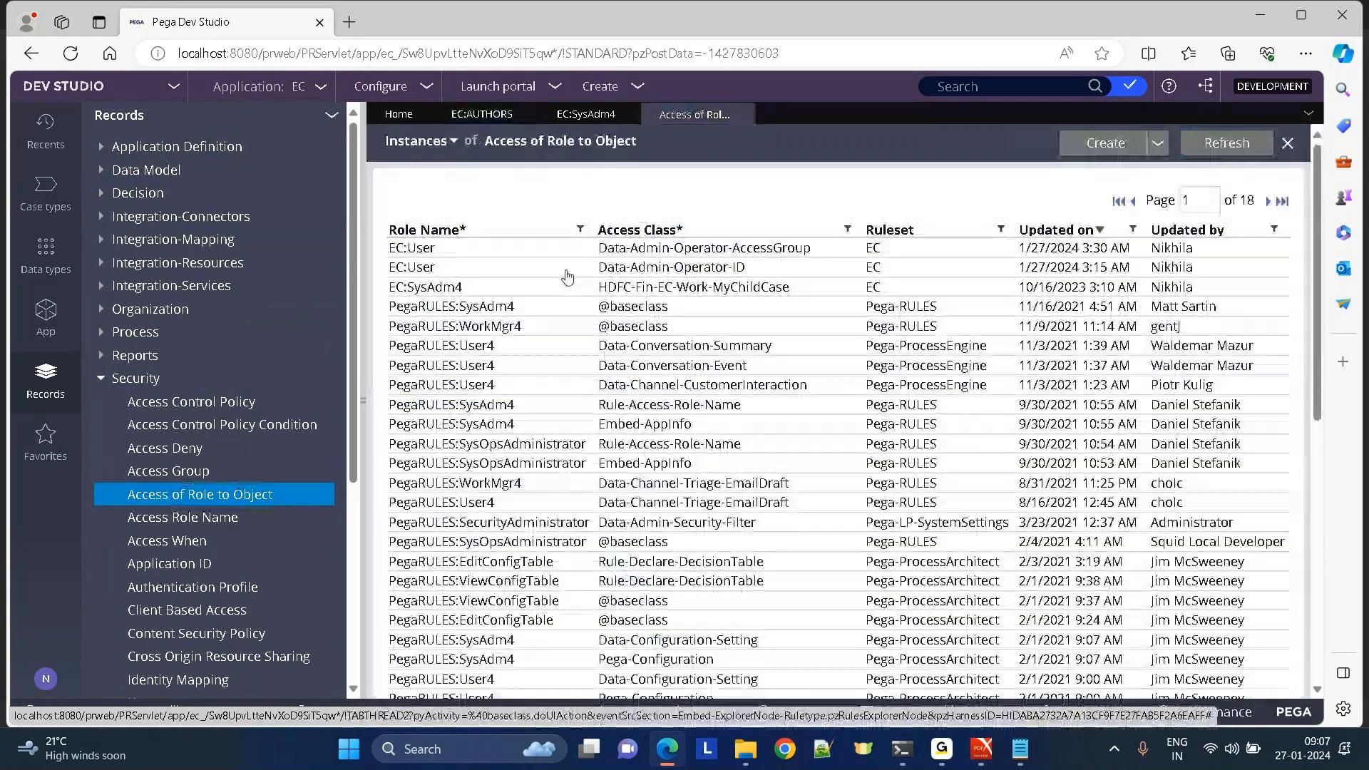
{"action": "left_click", "coordinate": [567, 275]}
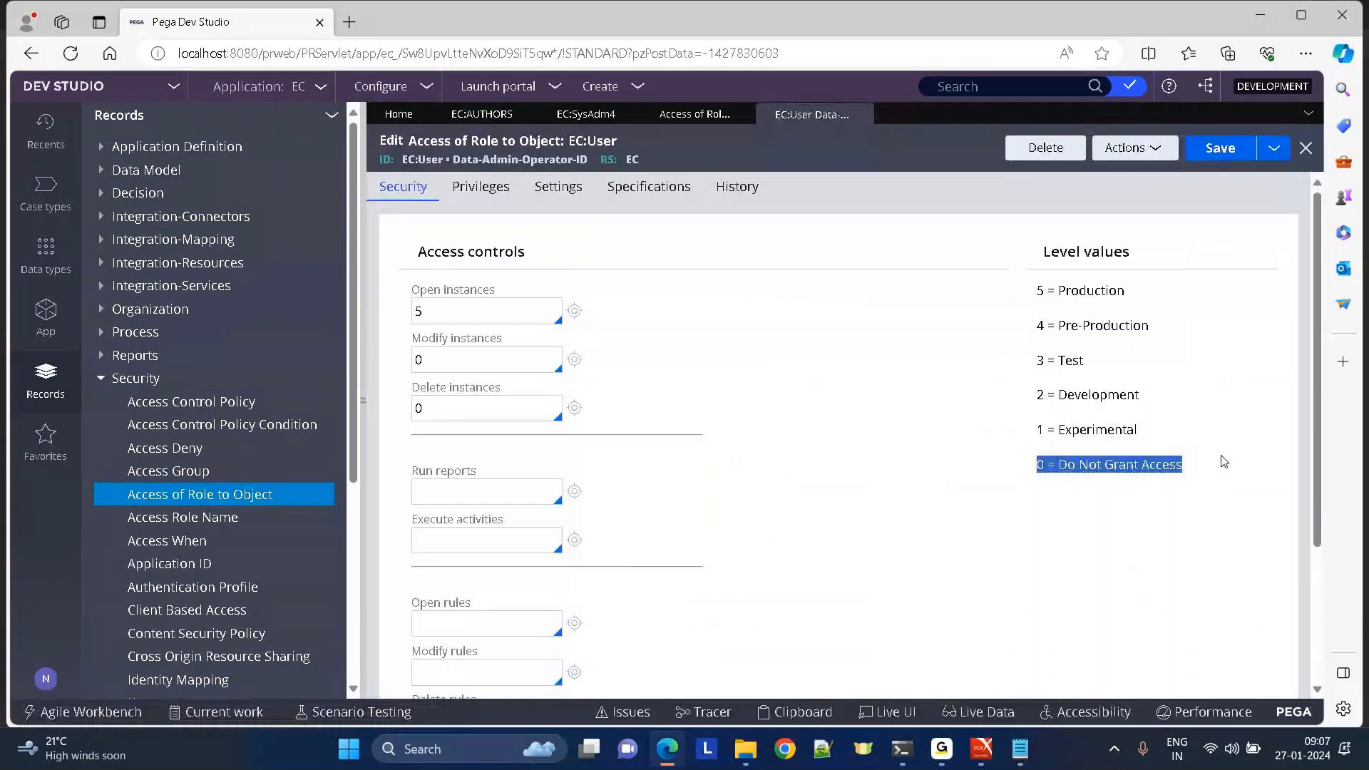
{"action": "left_click", "coordinate": [924, 335]}
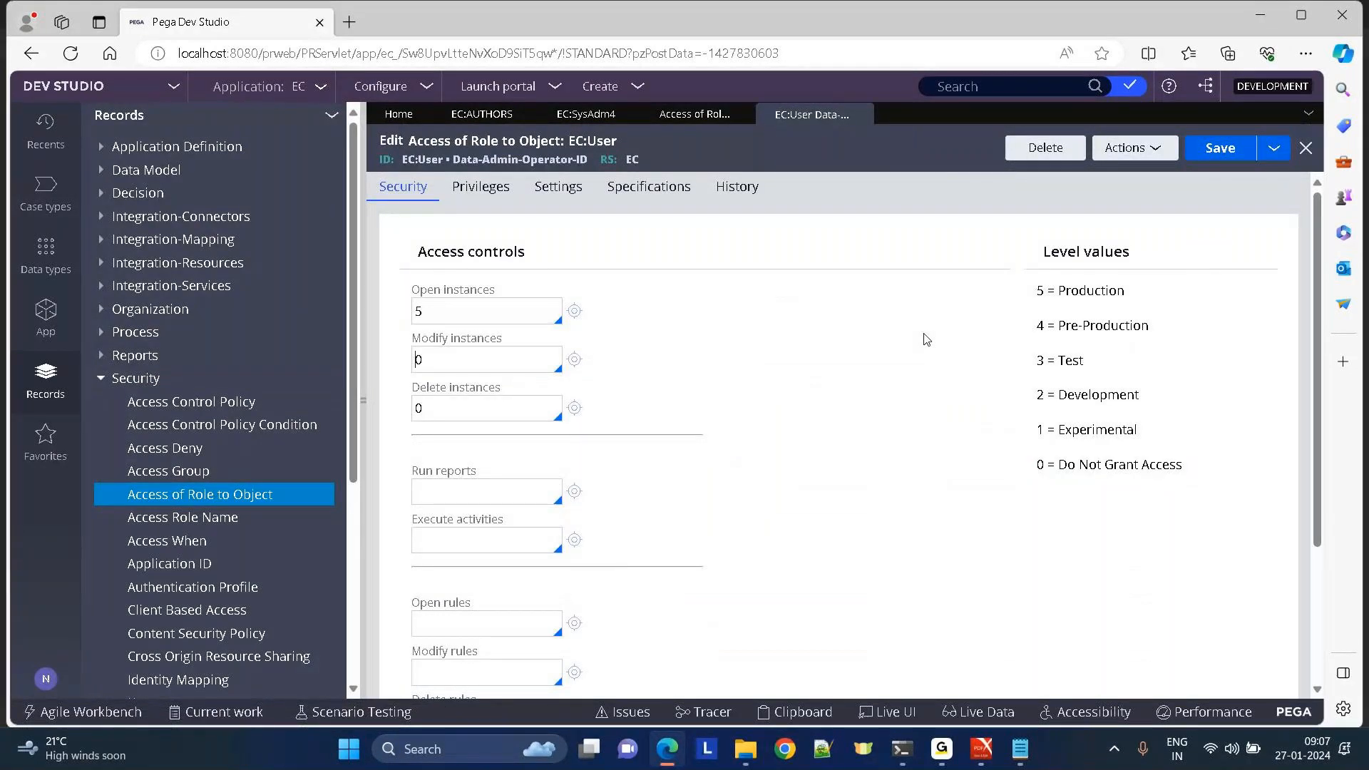